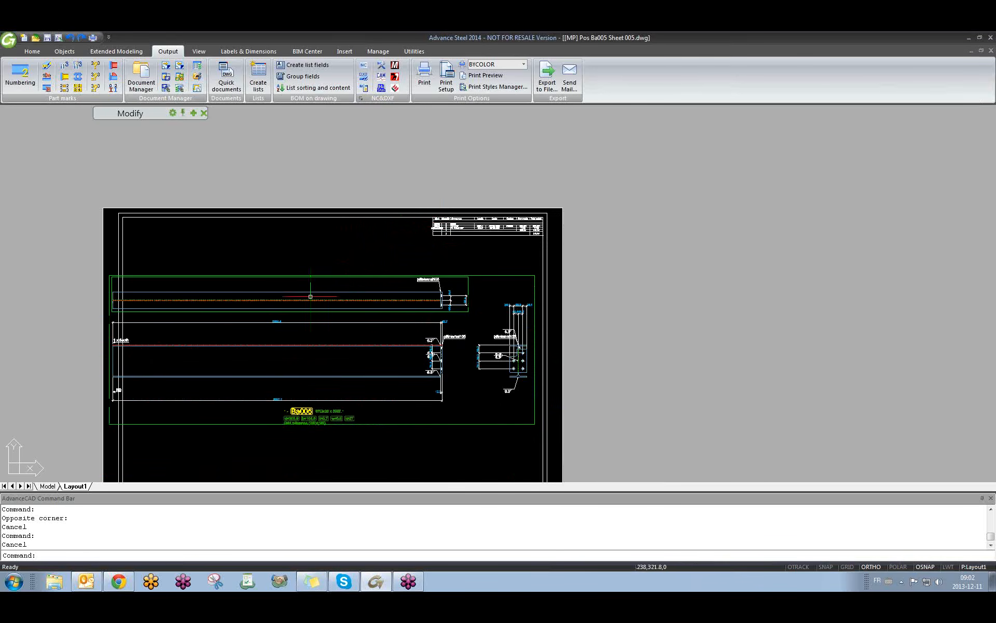
- Open the prototype drawing ASDETPROTO-Assembly-ANSI-C.dwg from the Prototypes folder inside 01 training
{"action": "left_click", "coordinate": [36, 38]}
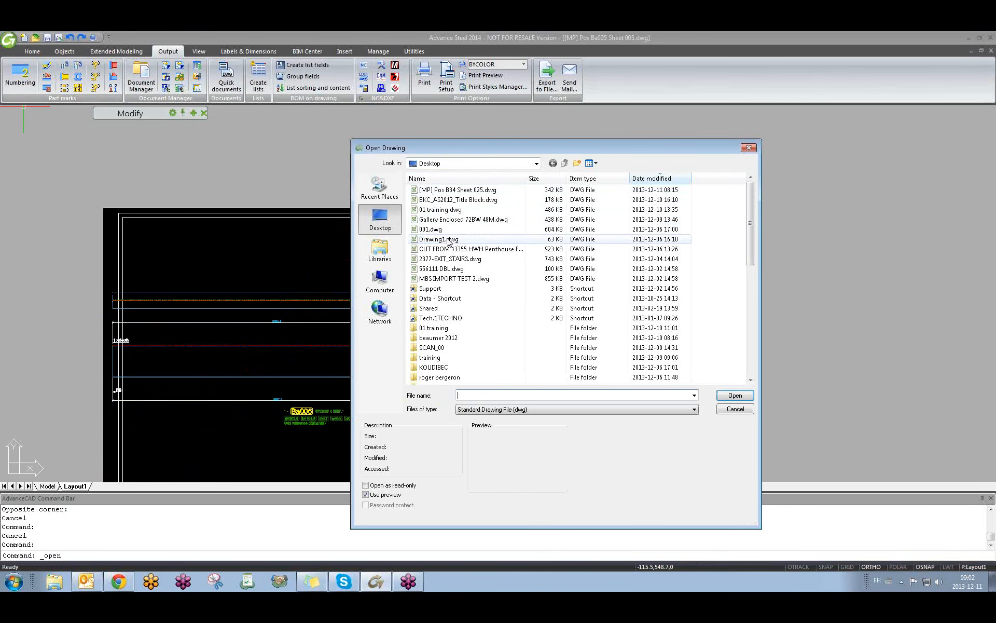
{"action": "left_click", "coordinate": [749, 148]}
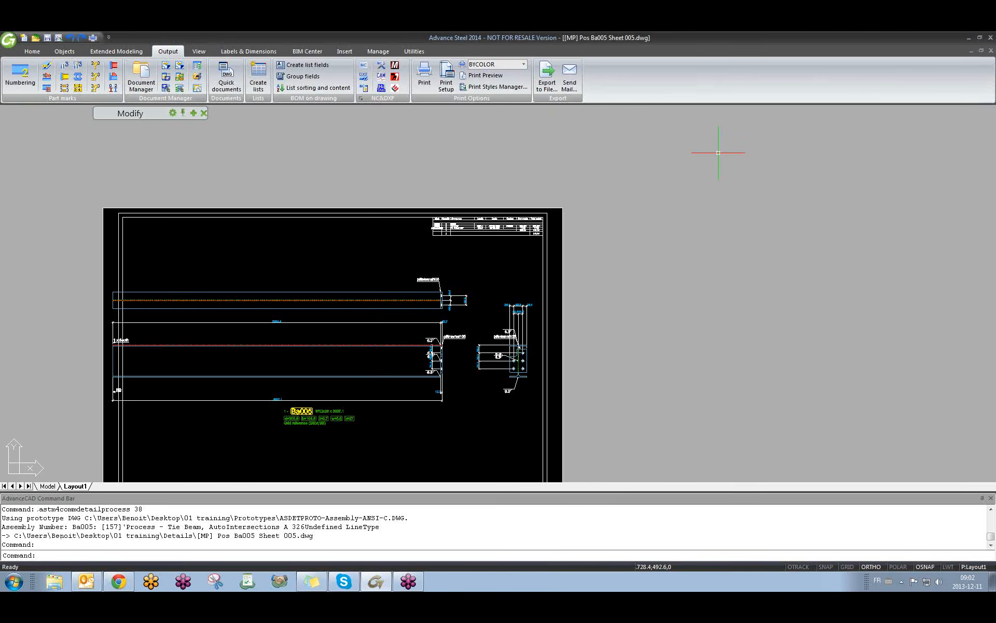
{"action": "key", "text": "ctrl+Tab"}
{"action": "left_click", "coordinate": [35, 38]}
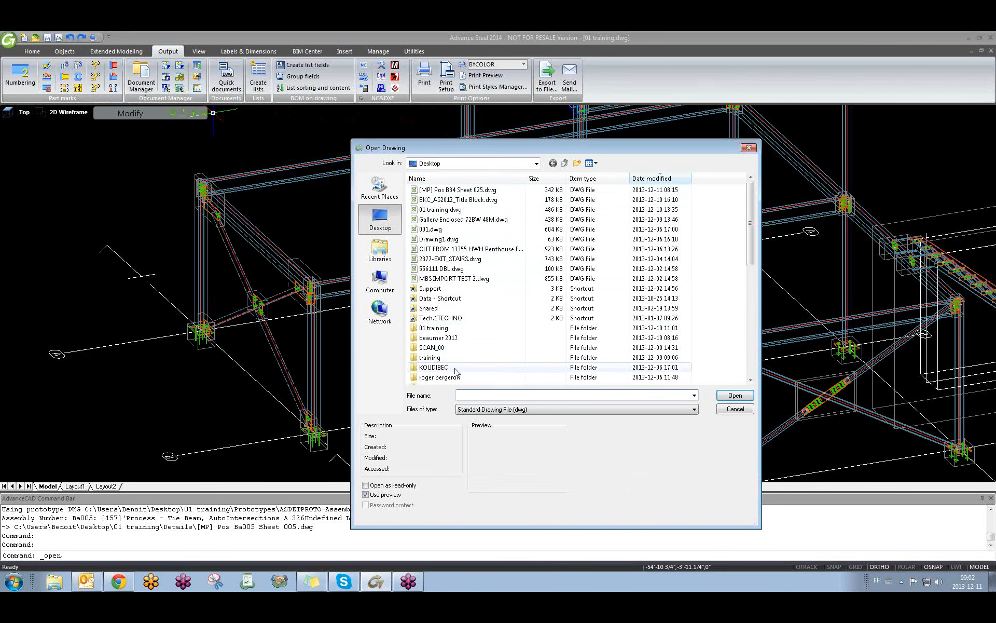
{"action": "double_click", "coordinate": [455, 328]}
{"action": "double_click", "coordinate": [450, 239]}
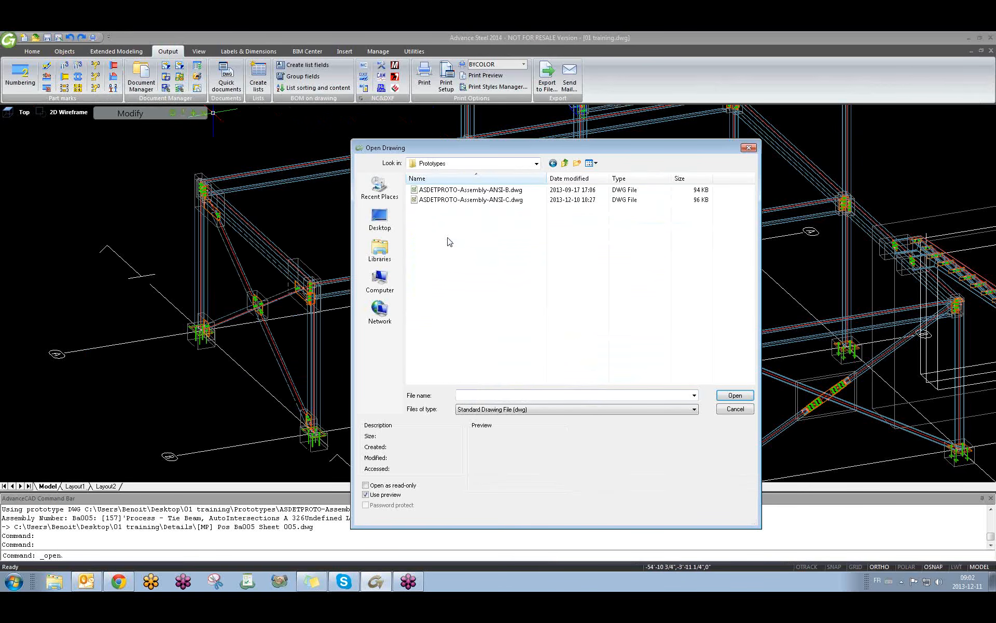
{"action": "double_click", "coordinate": [473, 200]}
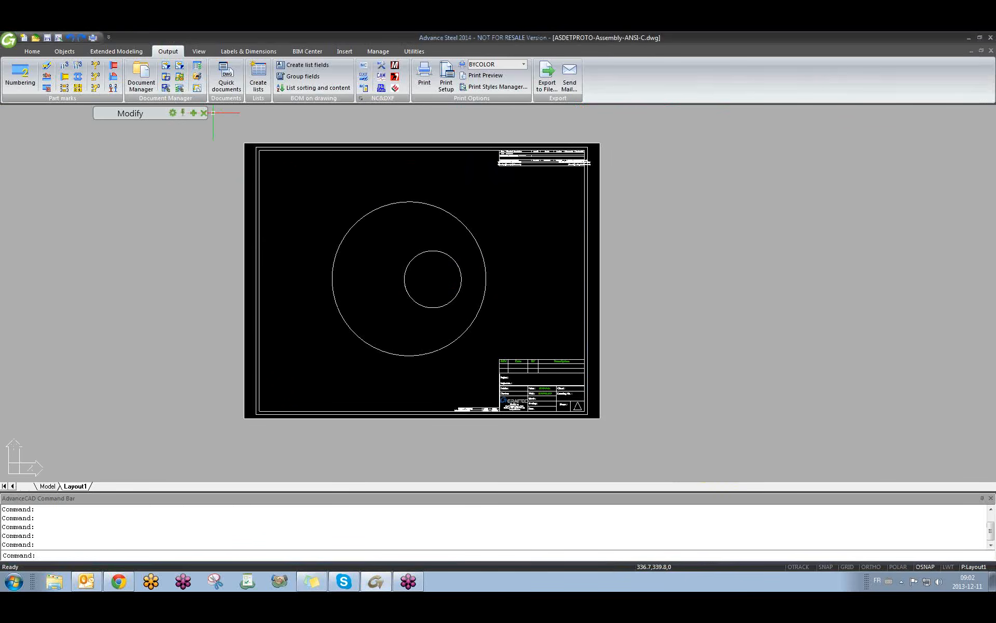
- Delete the two concentric-looking circles in the middle of the prototype sheet
{"action": "left_click", "coordinate": [516, 304]}
{"action": "left_click", "coordinate": [456, 279]}
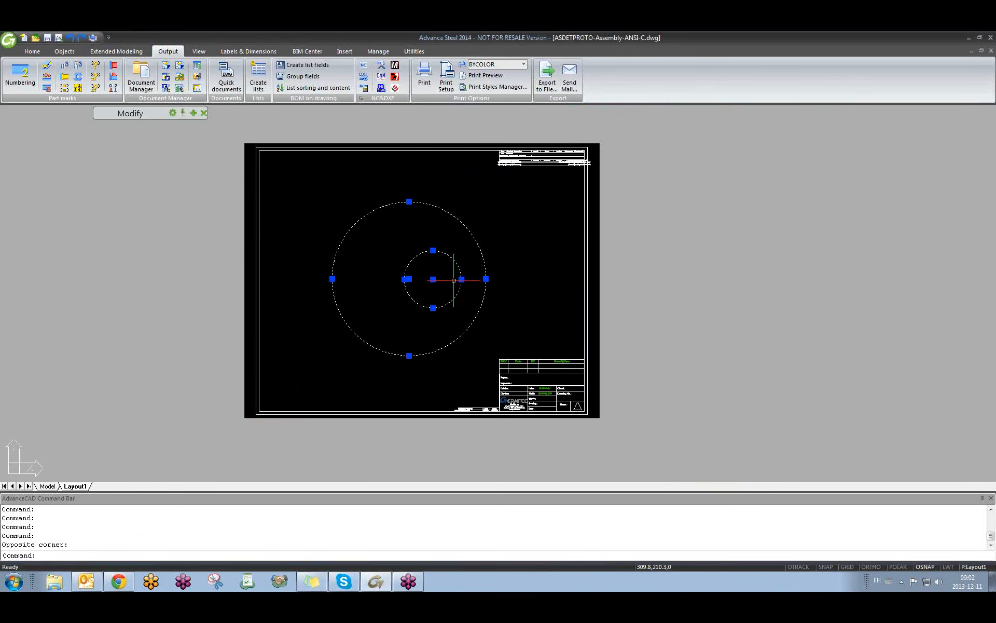
{"action": "key", "text": "Delete"}
- Open the properties of the existing list in the sheet's upper-right corner and check which template it uses
{"action": "scroll", "coordinate": [529, 167], "scroll_direction": "up", "scroll_amount": 5}
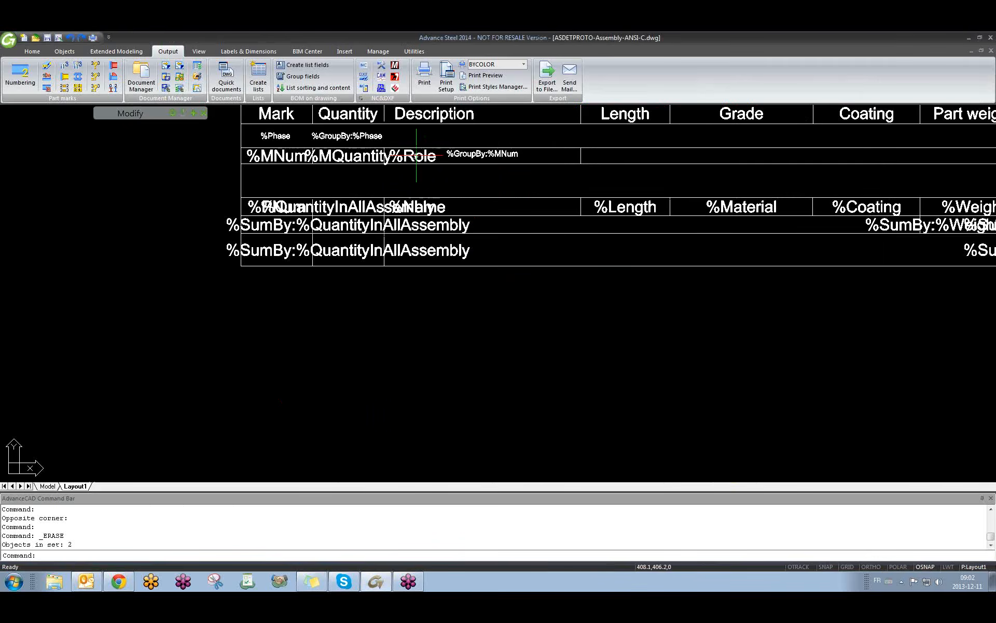
{"action": "scroll", "coordinate": [395, 192], "scroll_direction": "down", "scroll_amount": 1}
{"action": "double_click", "coordinate": [362, 173]}
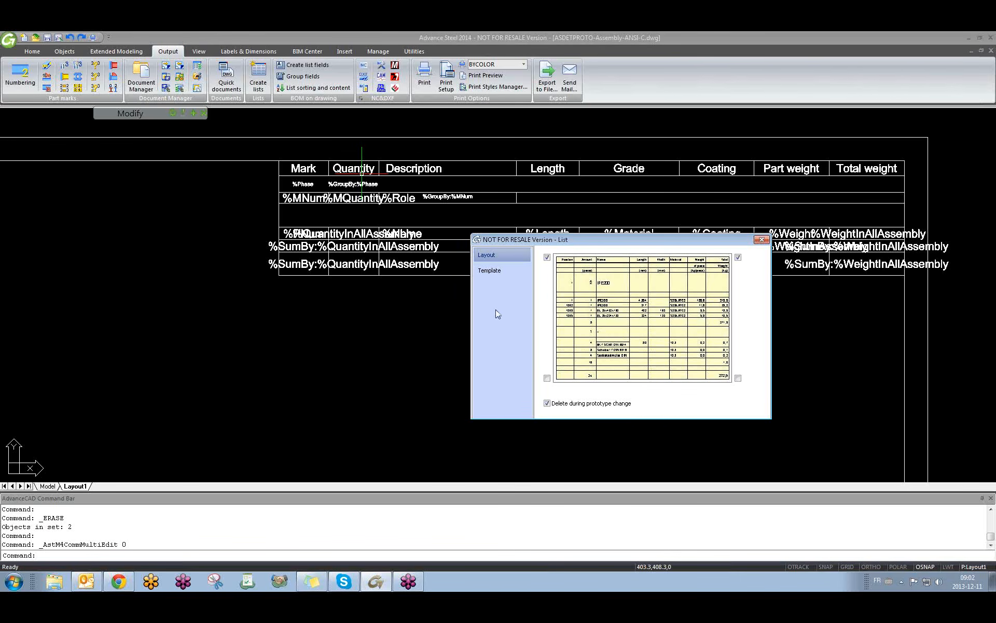
{"action": "left_click", "coordinate": [502, 271]}
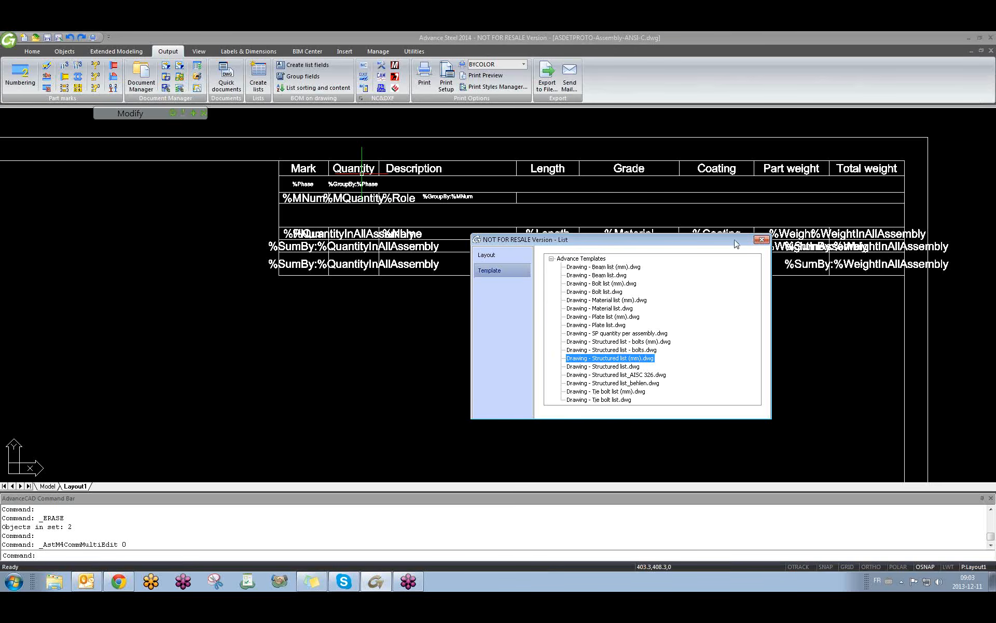
{"action": "left_click", "coordinate": [762, 239]}
{"action": "scroll", "coordinate": [431, 304], "scroll_direction": "down", "scroll_amount": 3}
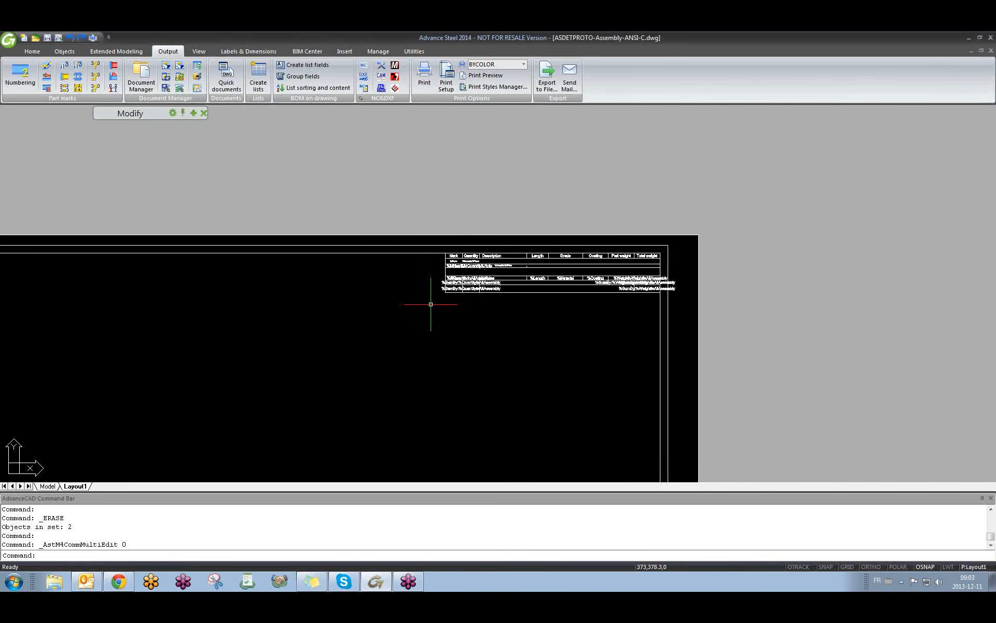
{"action": "mouse_move", "coordinate": [498, 315]}
{"action": "middle_mouse_down"}
{"action": "mouse_move", "coordinate": [597, 307]}
{"action": "mouse_move", "coordinate": [634, 292]}
{"action": "middle_mouse_up"}
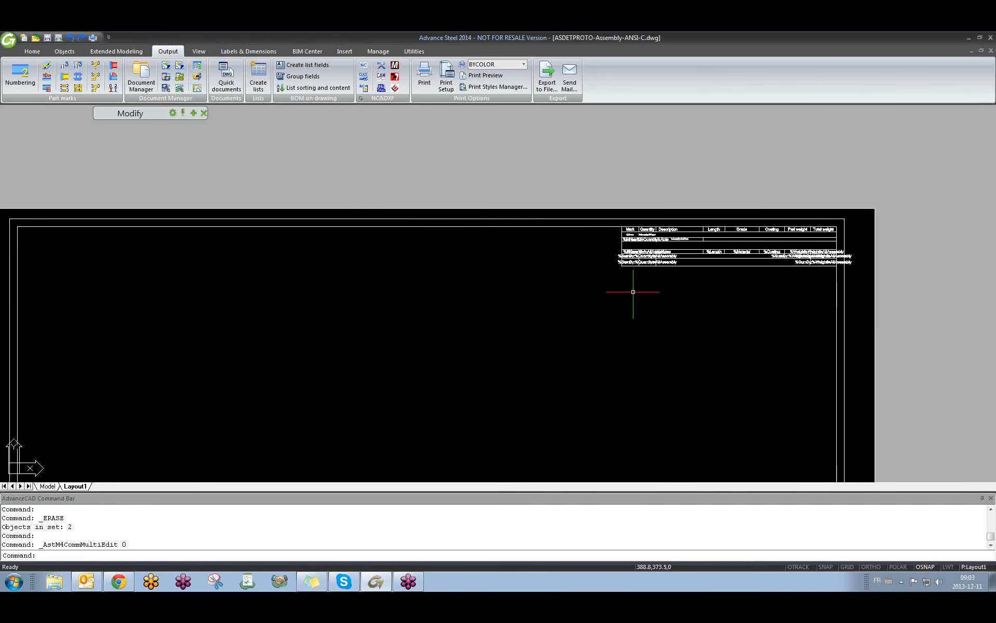
- Update the defaults and view the project data settings, leaving the project information fields blank
{"action": "left_click", "coordinate": [240, 50]}
{"action": "scroll", "coordinate": [619, 257], "scroll_direction": "down", "scroll_amount": 3}
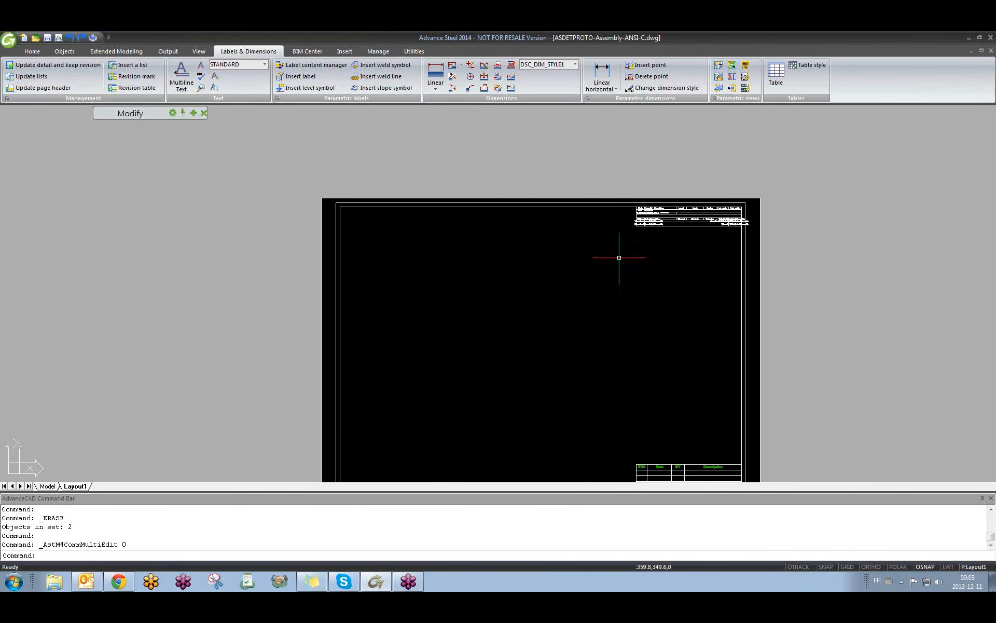
{"action": "scroll", "coordinate": [266, 107], "scroll_direction": "up", "scroll_amount": 2}
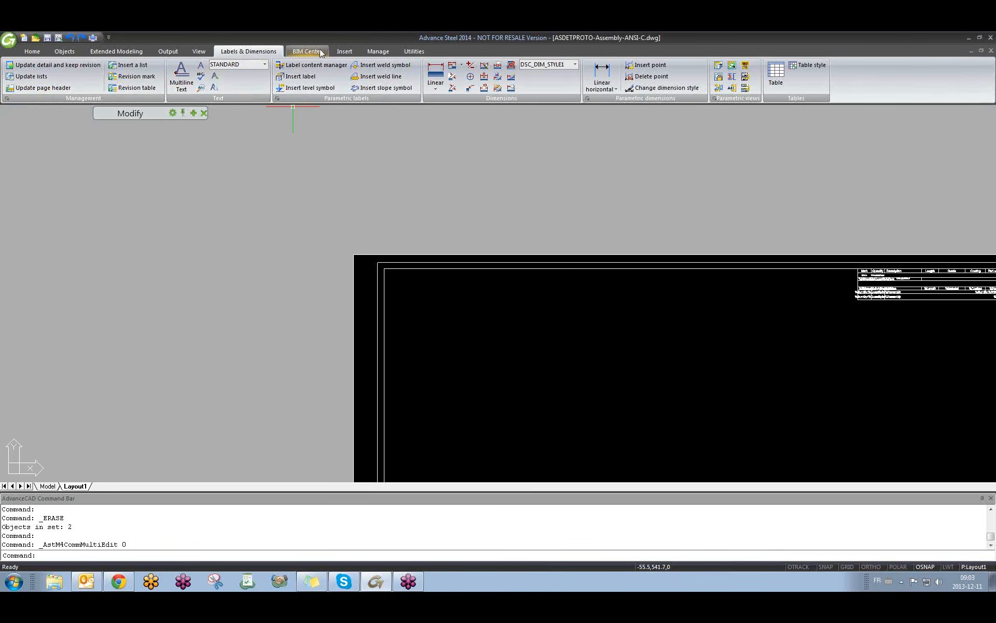
{"action": "left_click", "coordinate": [378, 52]}
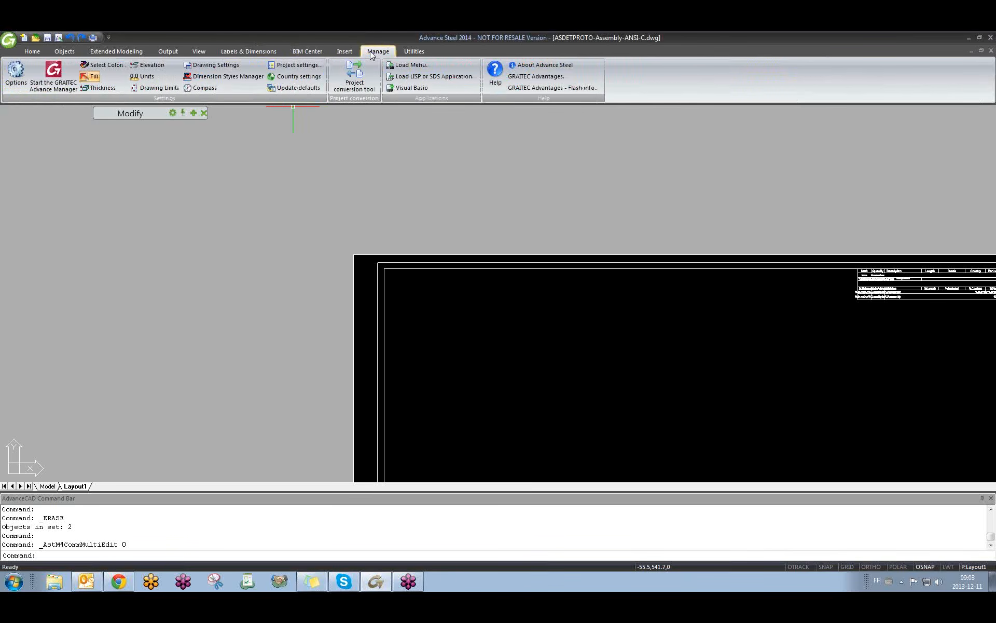
{"action": "left_click", "coordinate": [297, 88]}
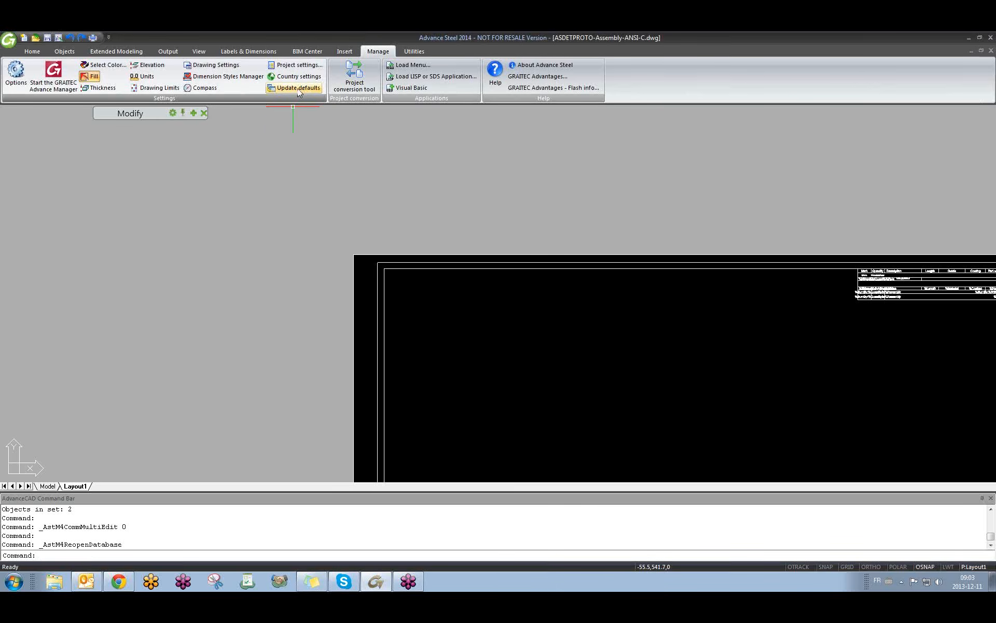
{"action": "left_click", "coordinate": [300, 67]}
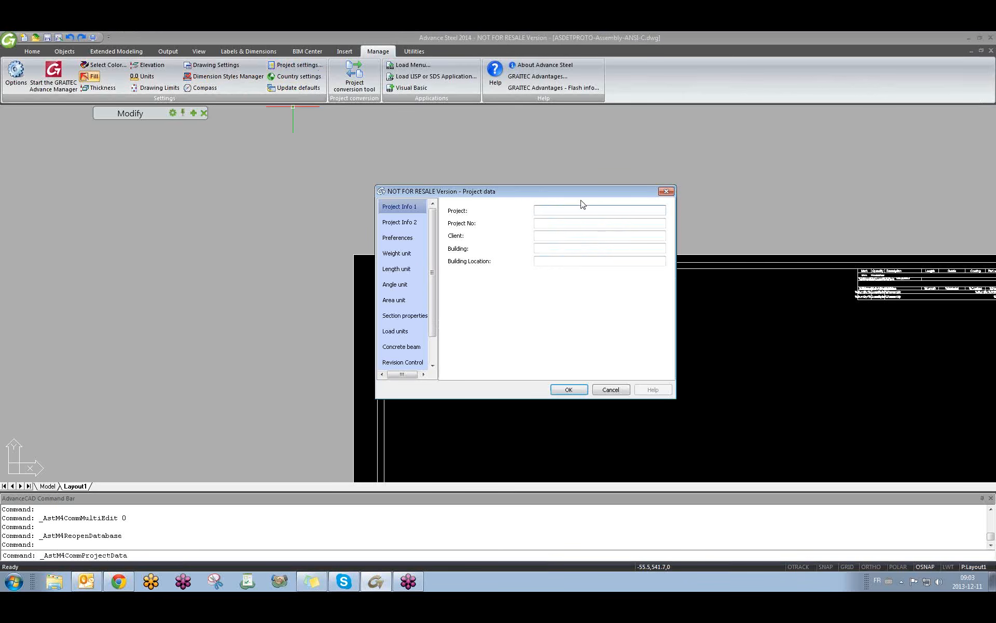
{"action": "left_click", "coordinate": [666, 192]}
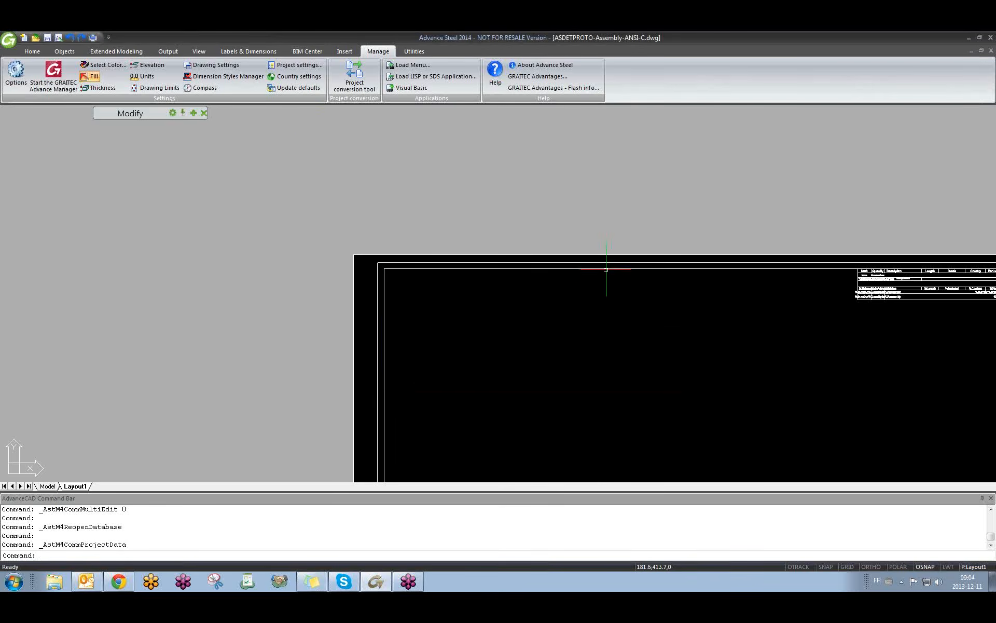
- Examine the prototype's title block and look over the 01 training model and the Pos Ba005 sheet
{"action": "scroll", "coordinate": [478, 244], "scroll_direction": "down", "scroll_amount": 3}
{"action": "scroll", "coordinate": [601, 345], "scroll_direction": "up", "scroll_amount": 5}
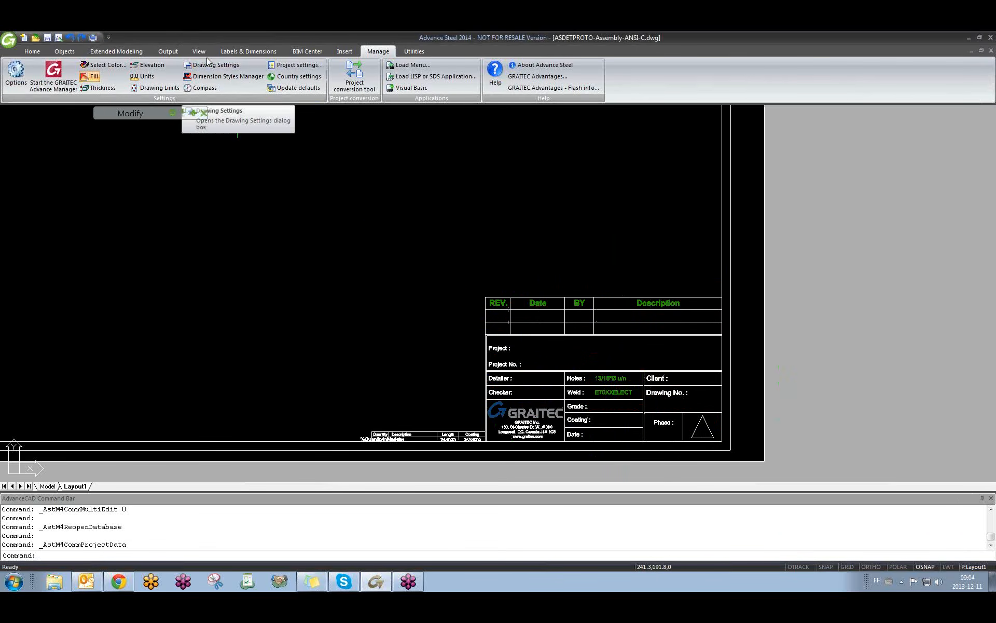
{"action": "left_click", "coordinate": [232, 50]}
{"action": "left_click", "coordinate": [36, 89]}
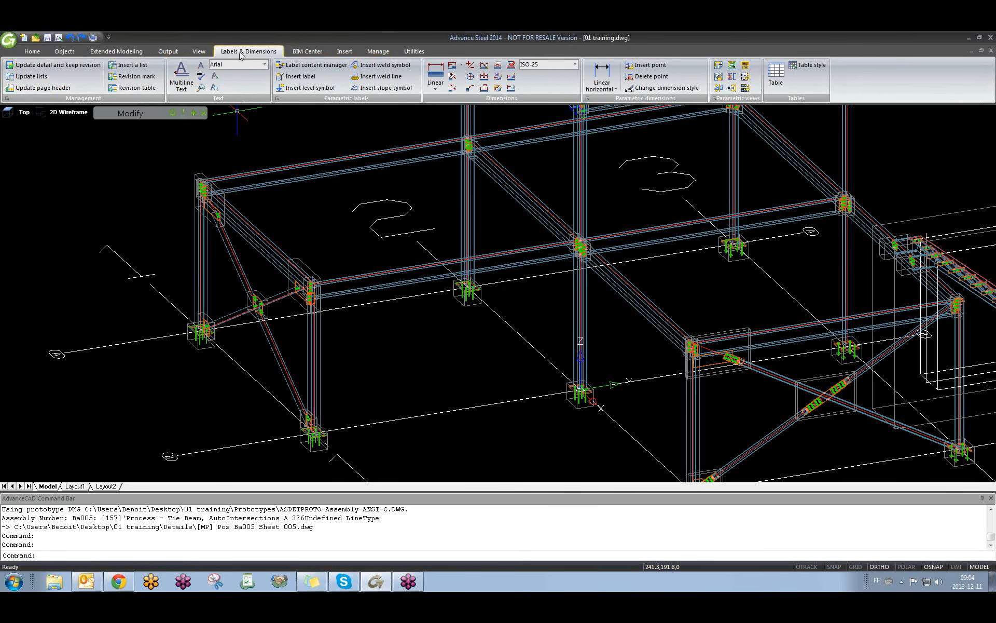
{"action": "key", "text": "ctrl+Tab"}
{"action": "middle_click_drag", "start_coordinate": [433, 318], "coordinate": [502, 271]}
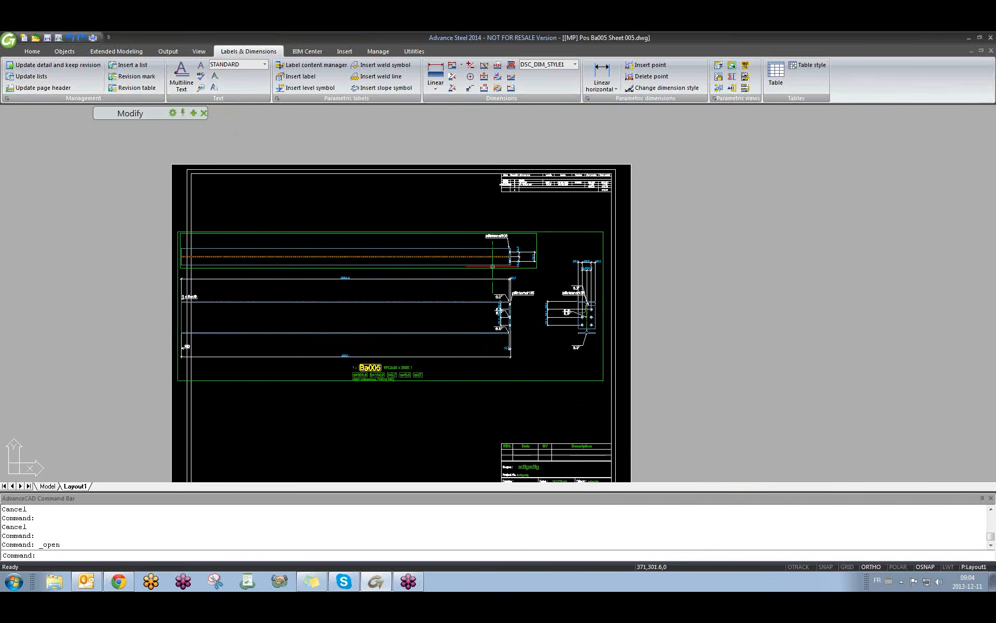
{"action": "key", "text": "ctrl+Tab"}
- Insert a new list as a wide rectangle starting at the upper-left inner corner of the prototype's sheet border
{"action": "scroll", "coordinate": [418, 270], "scroll_direction": "down", "scroll_amount": 3}
{"action": "middle_click_drag", "start_coordinate": [414, 269], "coordinate": [460, 373]}
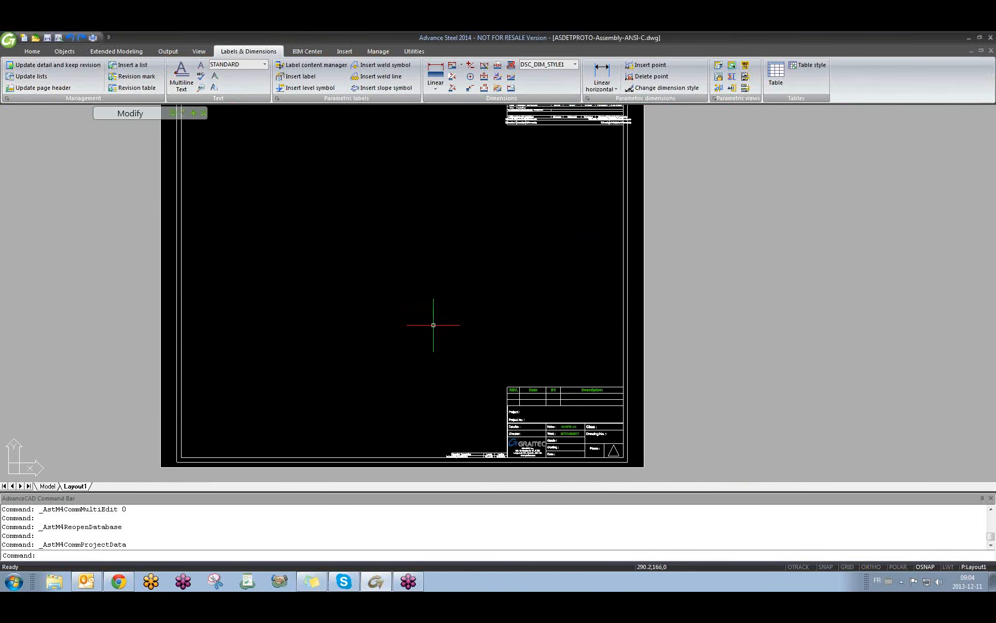
{"action": "left_click", "coordinate": [130, 65]}
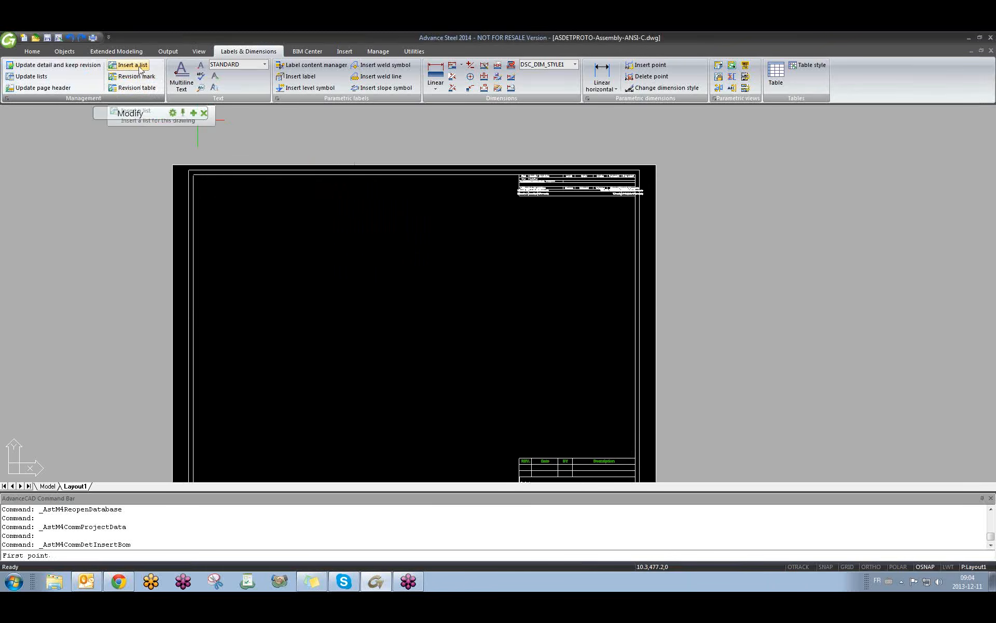
{"action": "left_click", "coordinate": [194, 175]}
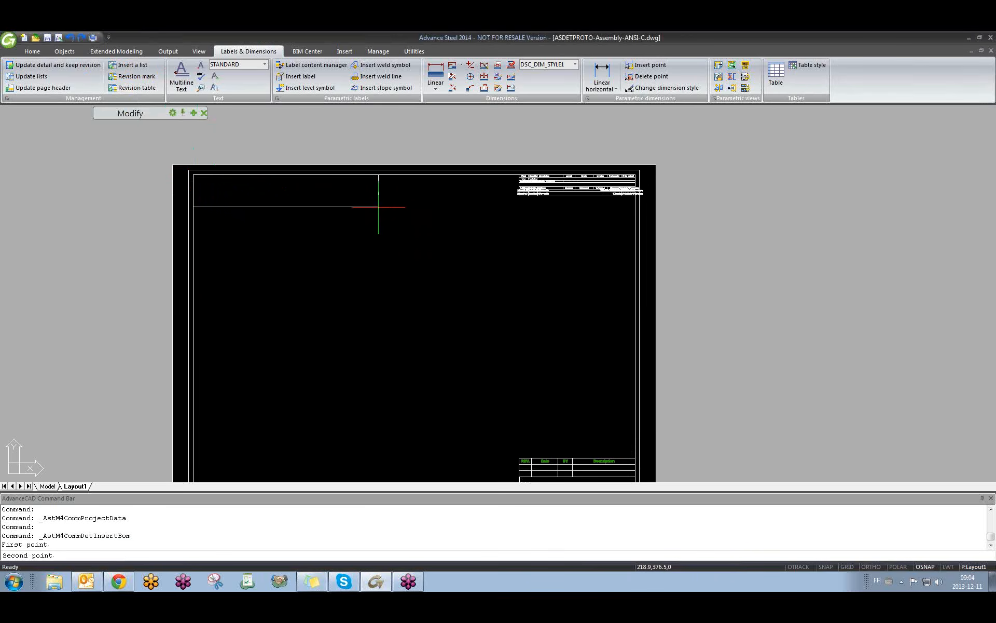
{"action": "left_click", "coordinate": [338, 206]}
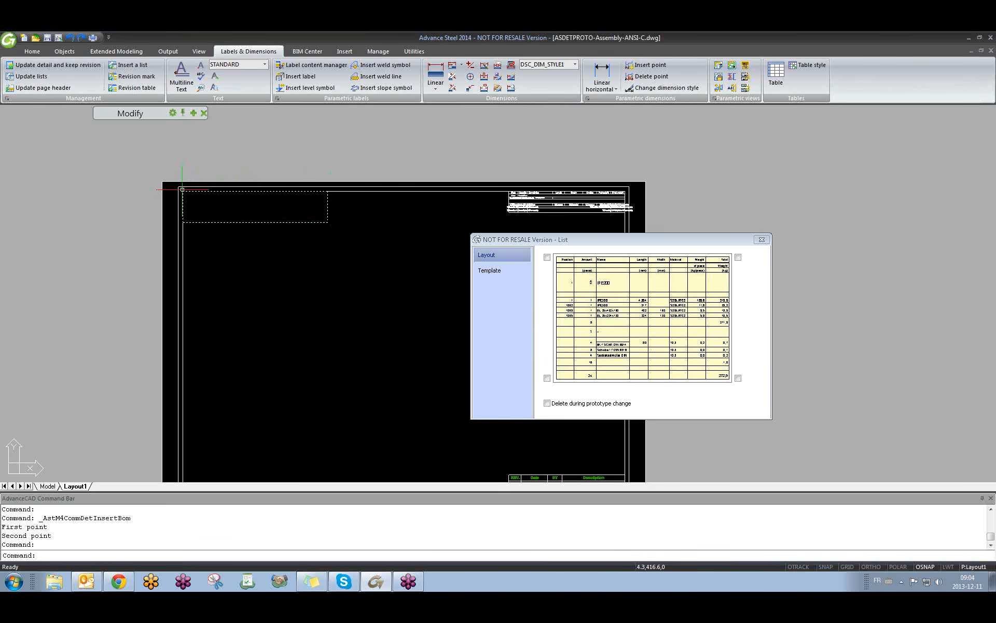
- Try different anchor corners in the new list's layout settings and enable its upper-left and upper-right corners
{"action": "left_click", "coordinate": [548, 257]}
{"action": "left_click", "coordinate": [738, 257]}
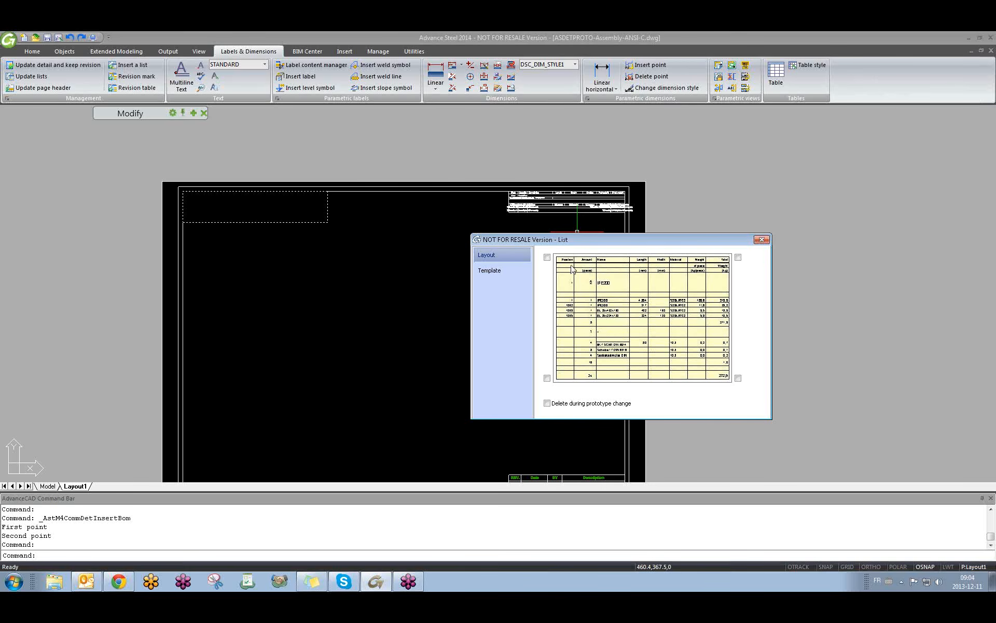
{"action": "left_click", "coordinate": [547, 258]}
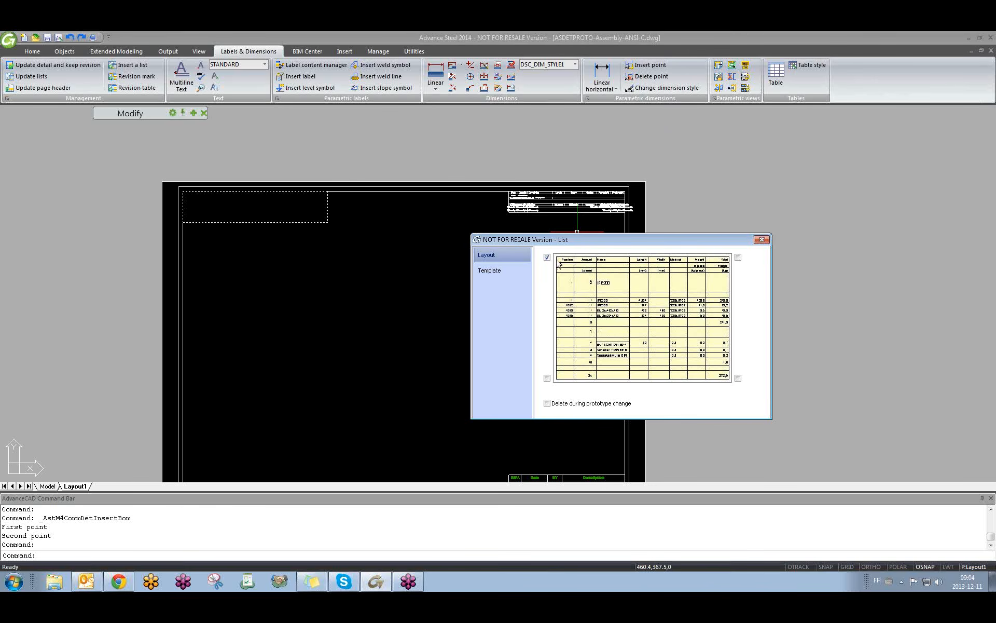
{"action": "left_click", "coordinate": [737, 258]}
{"action": "left_click", "coordinate": [547, 257]}
{"action": "left_click", "coordinate": [738, 257]}
{"action": "left_click", "coordinate": [547, 378]}
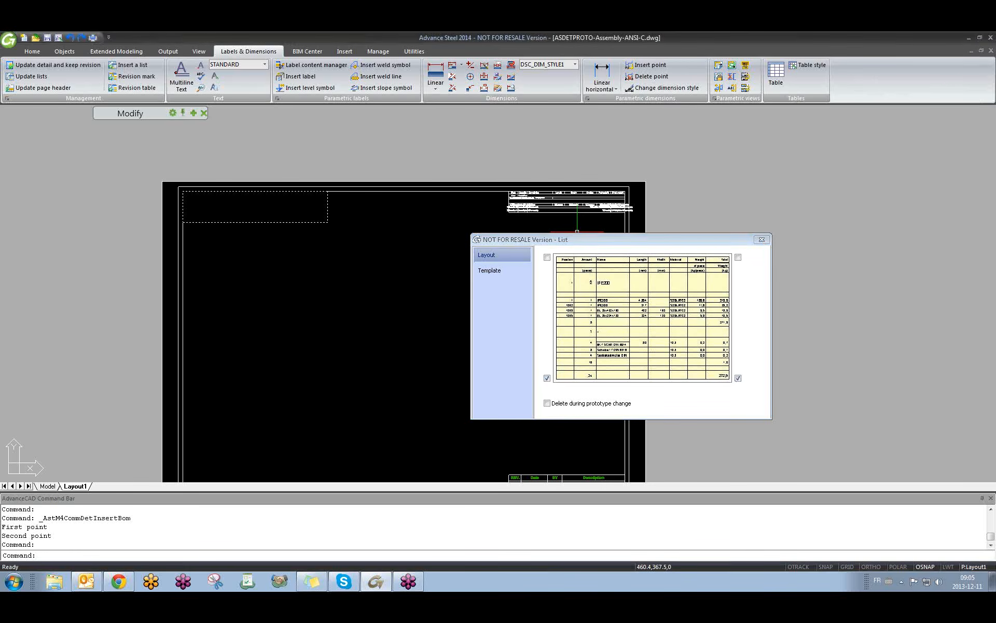
{"action": "middle_click_drag", "start_coordinate": [256, 220], "coordinate": [260, 263]}
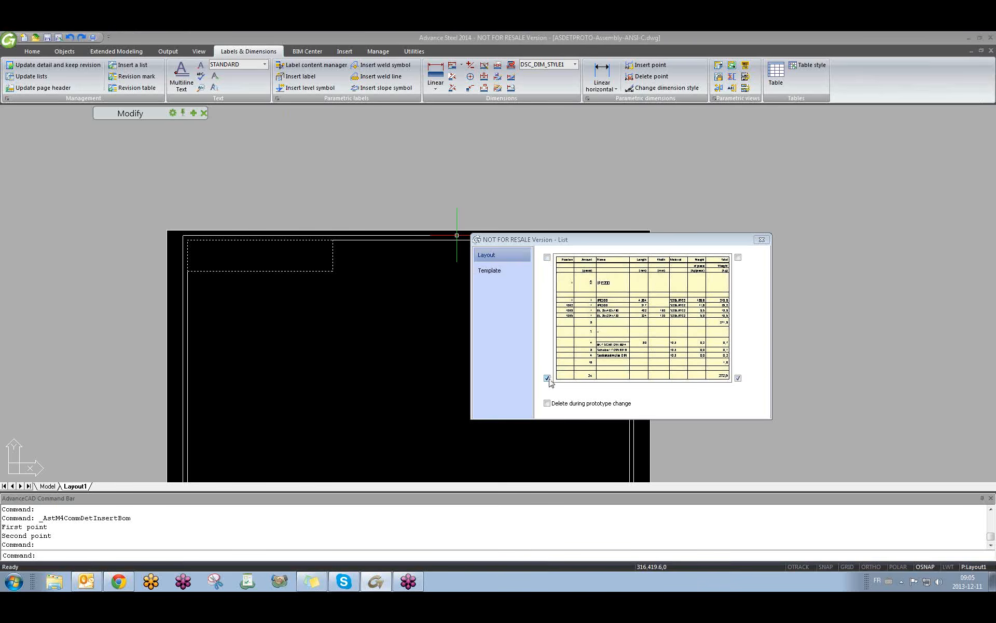
{"action": "left_click", "coordinate": [547, 257]}
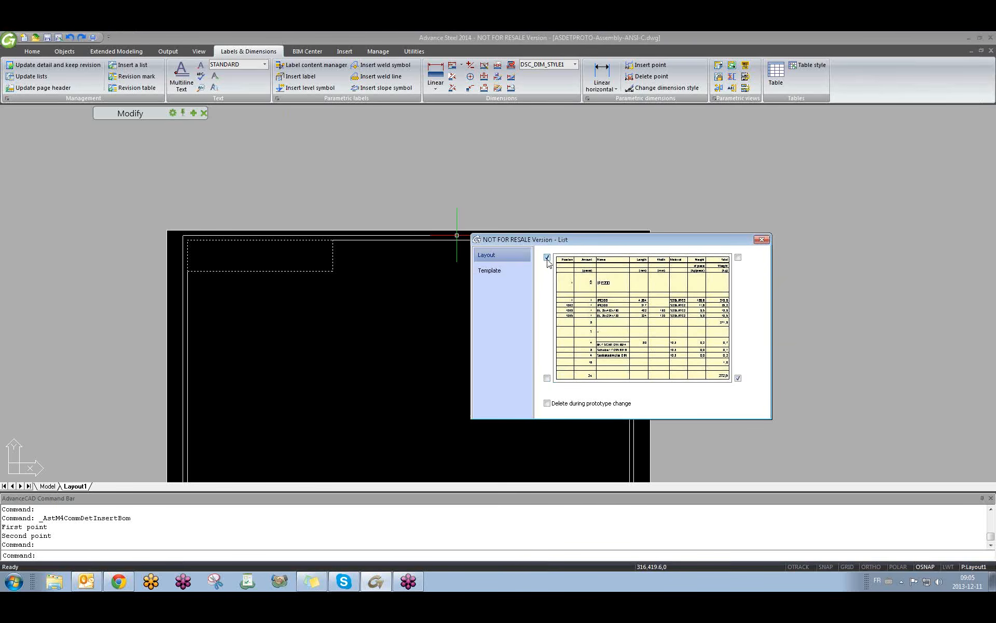
{"action": "left_click", "coordinate": [738, 258]}
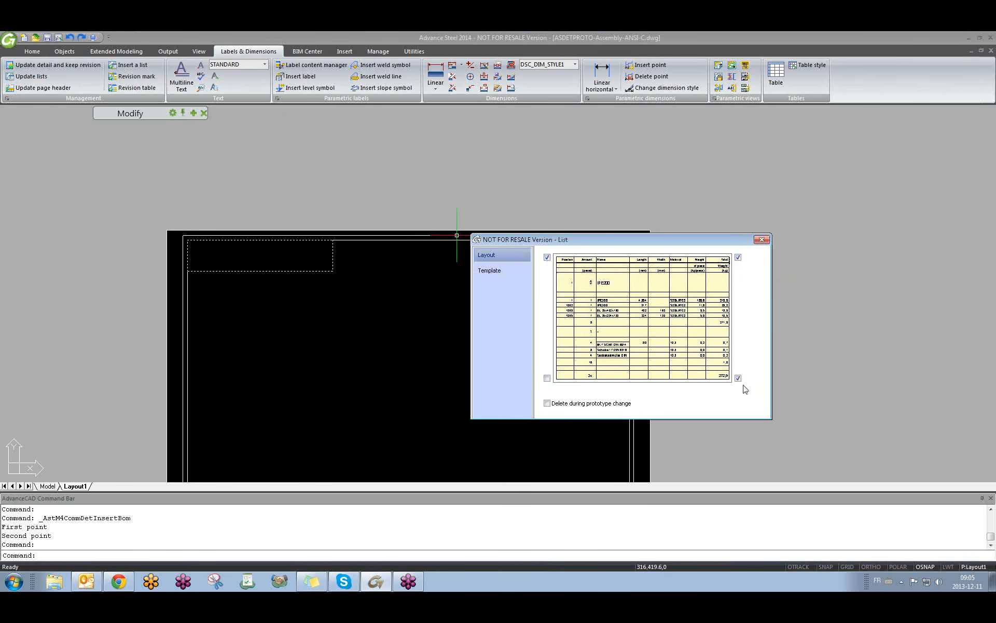
- Assign the Advance template Drawing - Structured list.dwg to the new list and close its properties
{"action": "left_click", "coordinate": [503, 271]}
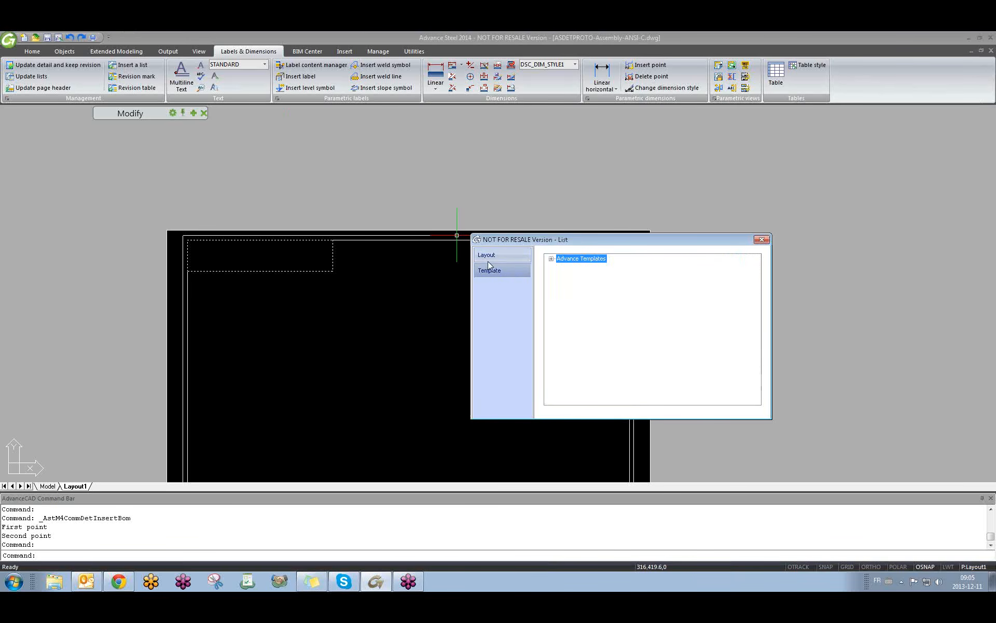
{"action": "left_click", "coordinate": [552, 259]}
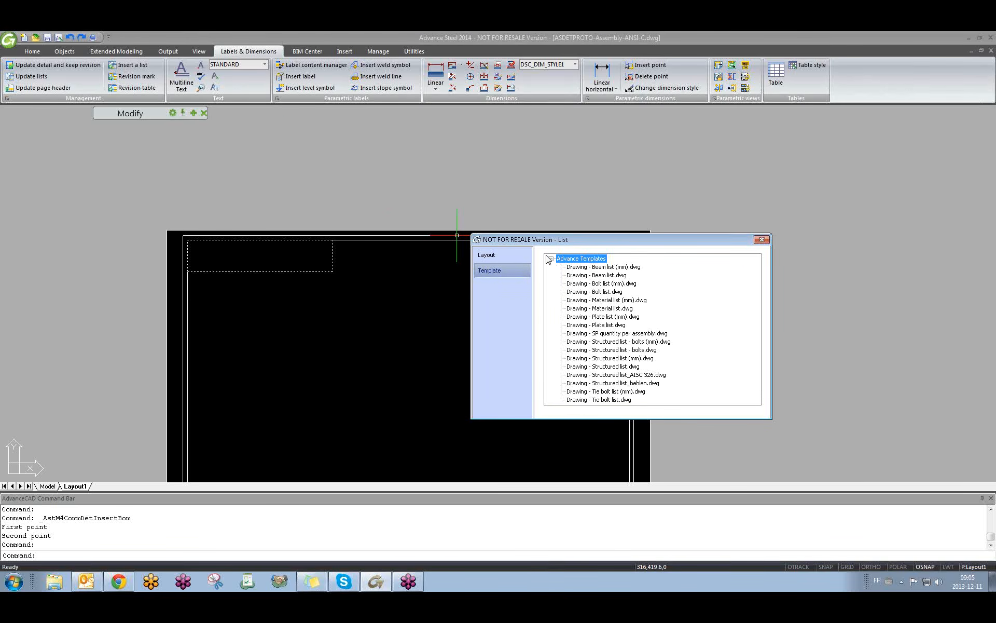
{"action": "middle_click_drag", "start_coordinate": [410, 283], "coordinate": [418, 205]}
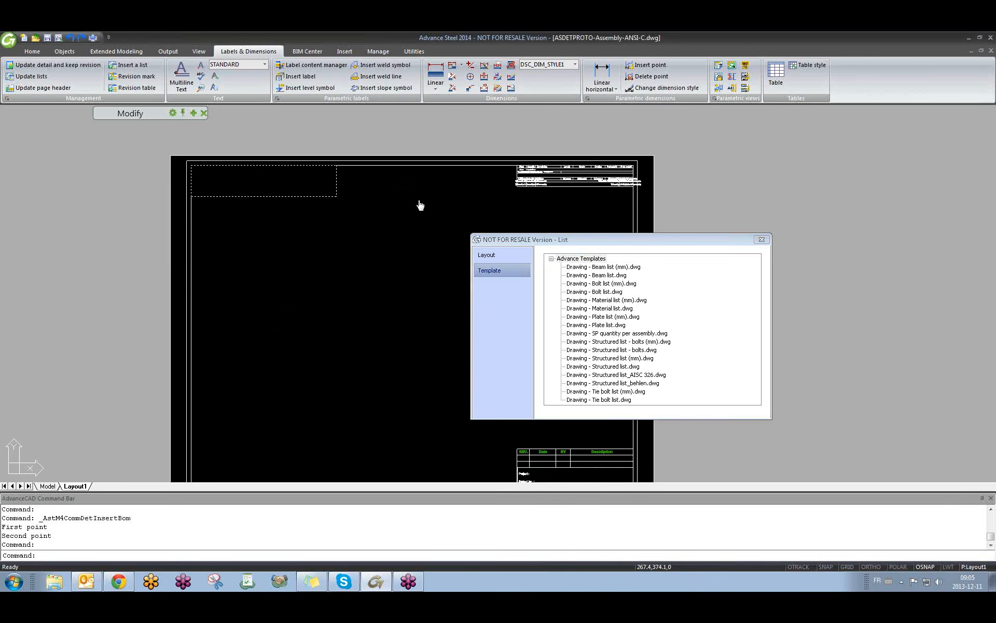
{"action": "left_click", "coordinate": [614, 366]}
{"action": "middle_click_drag", "start_coordinate": [325, 252], "coordinate": [354, 297]}
{"action": "scroll", "coordinate": [256, 223], "scroll_direction": "up", "scroll_amount": 3}
{"action": "scroll", "coordinate": [686, 256], "scroll_direction": "down", "scroll_amount": 3}
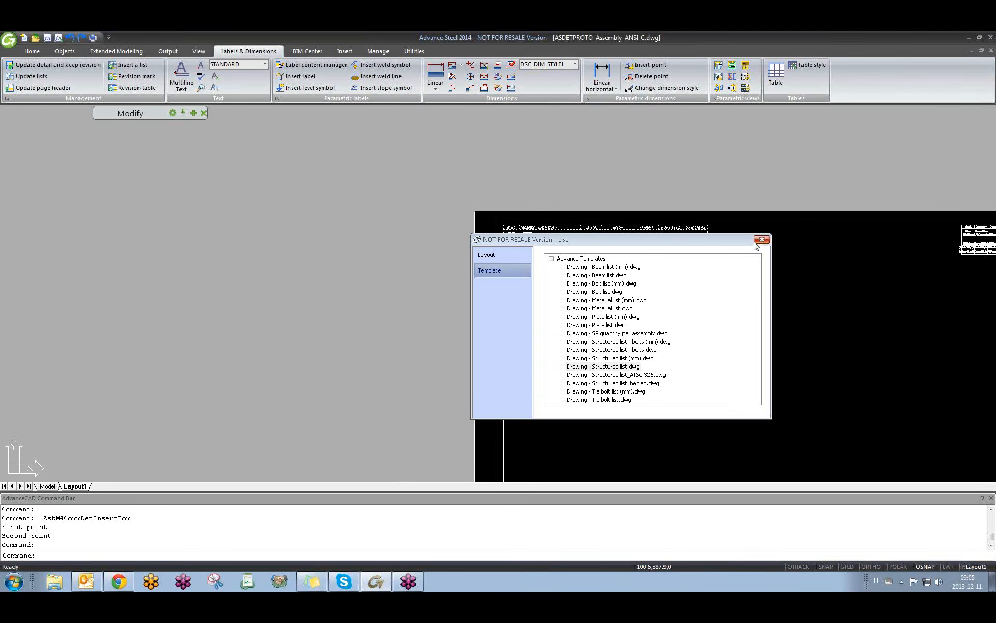
{"action": "left_click", "coordinate": [762, 240]}
{"action": "key", "text": "Escape"}
{"action": "middle_click_drag", "start_coordinate": [588, 278], "coordinate": [471, 274]}
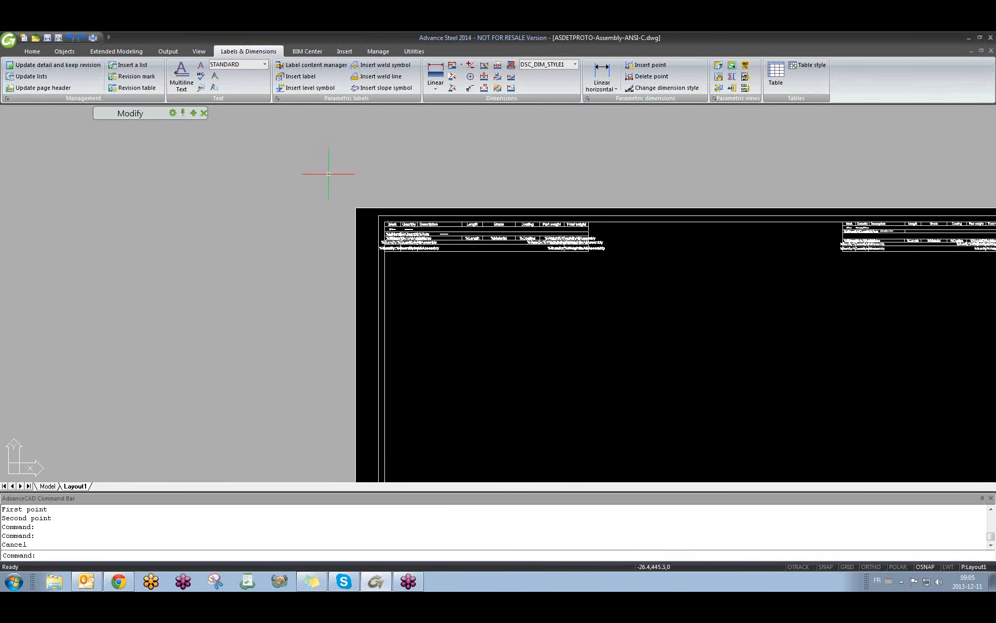
- Insert another list as a small rectangle below the upper border, between the two existing lists, anchored at its upper-left and upper-right corners
{"action": "left_click", "coordinate": [129, 65]}
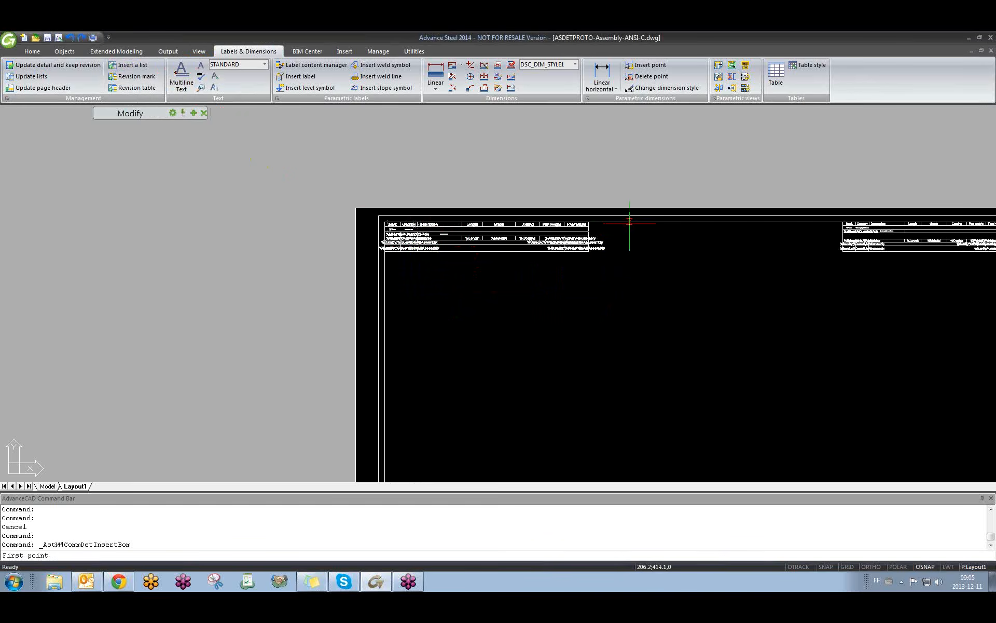
{"action": "left_click", "coordinate": [612, 224]}
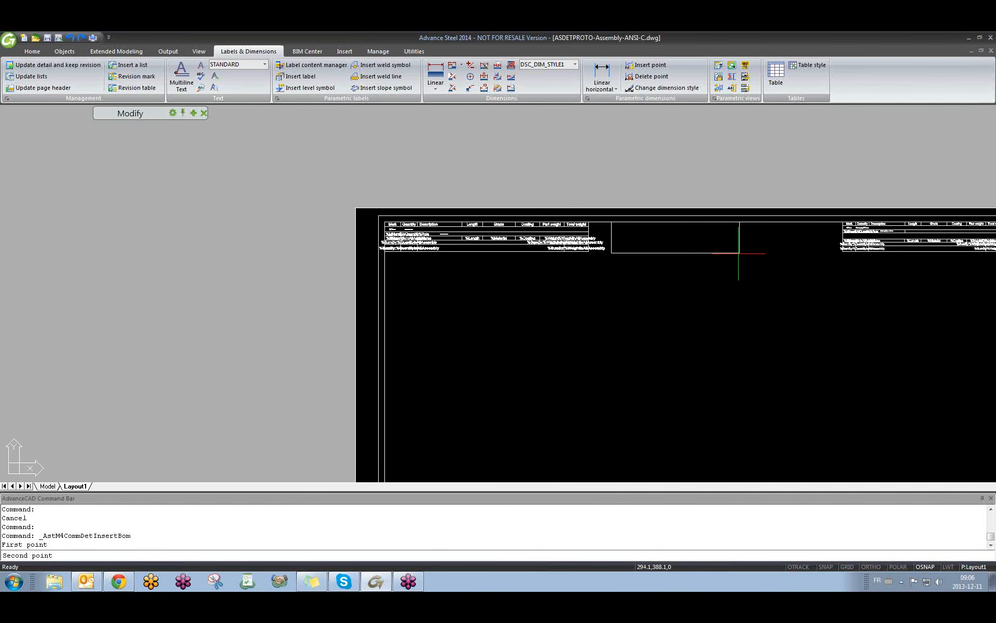
{"action": "left_click", "coordinate": [719, 254]}
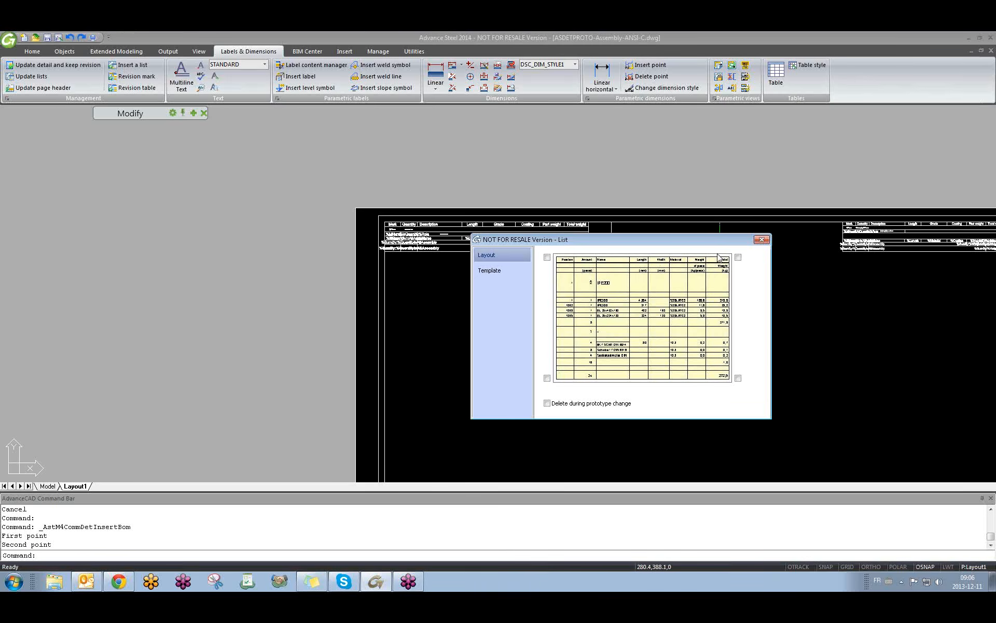
{"action": "left_click", "coordinate": [547, 257]}
{"action": "left_click", "coordinate": [738, 258]}
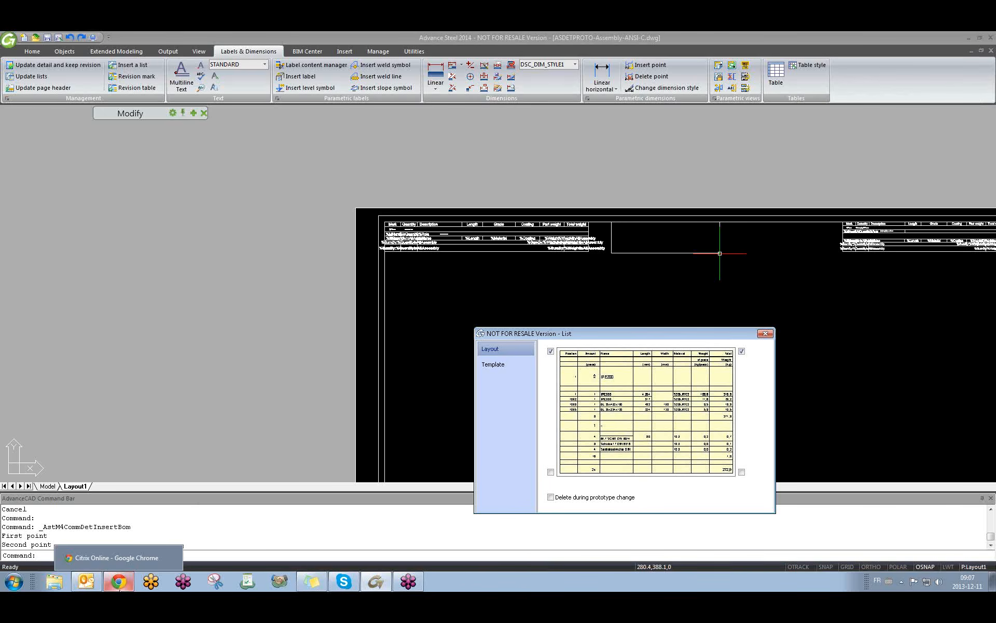
- Review the available Advance templates and the anchor corner settings in the new list's properties
{"action": "left_click", "coordinate": [434, 294]}
{"action": "left_click", "coordinate": [425, 306]}
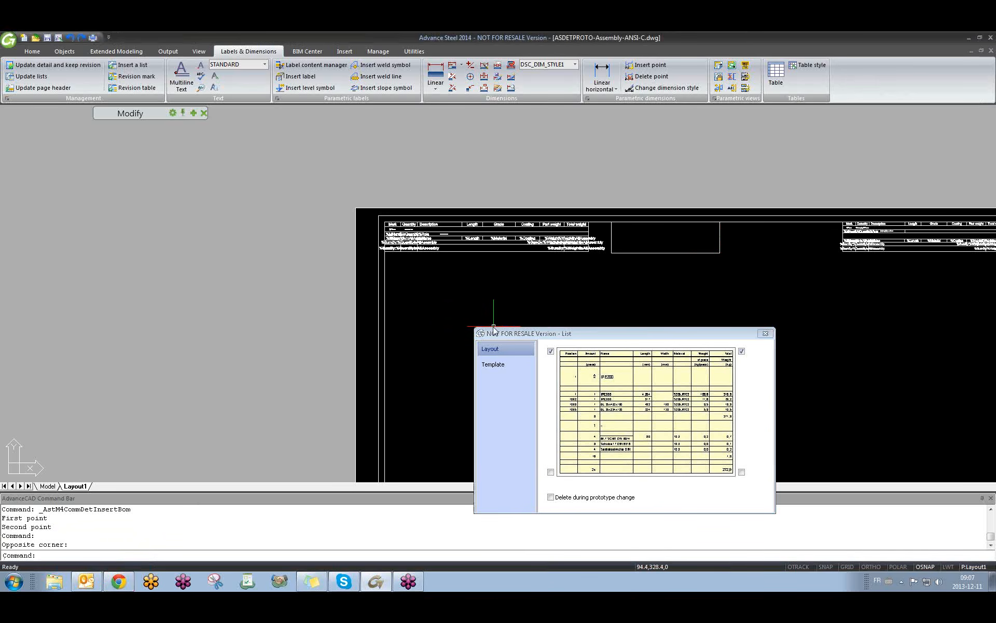
{"action": "left_click_drag", "start_coordinate": [495, 335], "coordinate": [489, 283]}
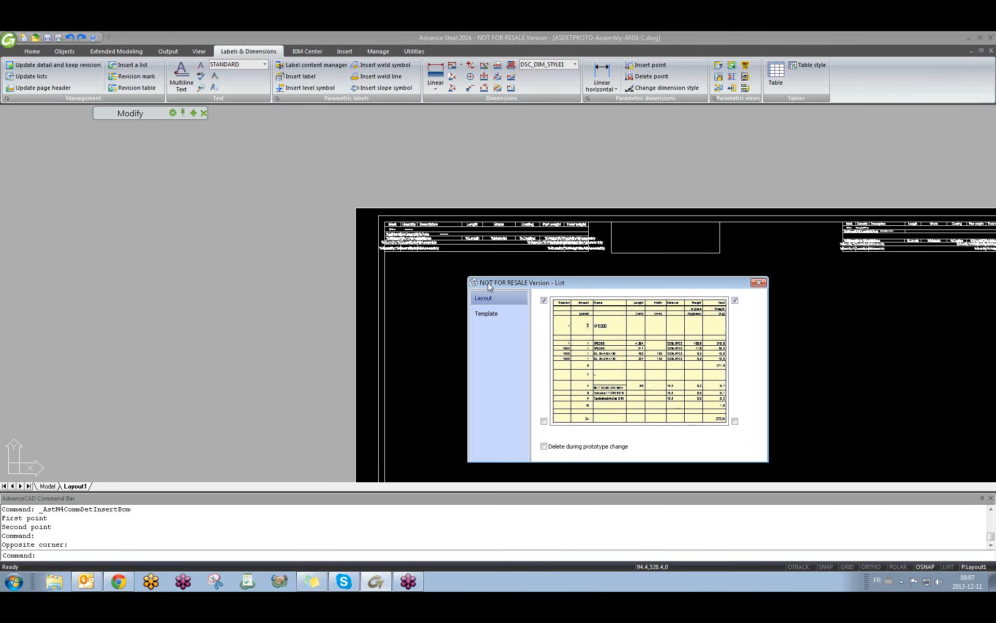
{"action": "left_click", "coordinate": [503, 314]}
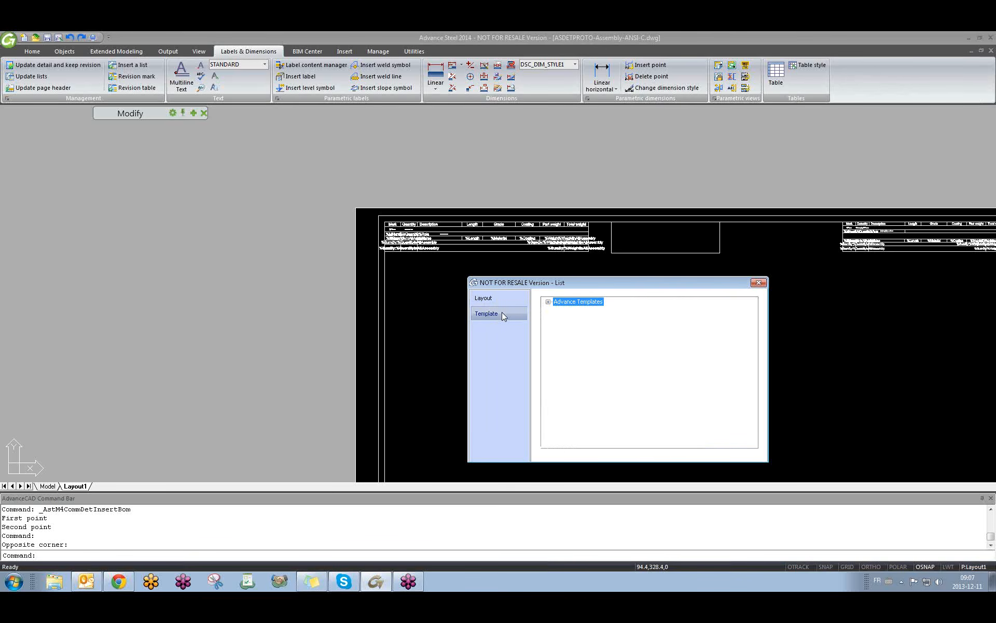
{"action": "left_click", "coordinate": [549, 302]}
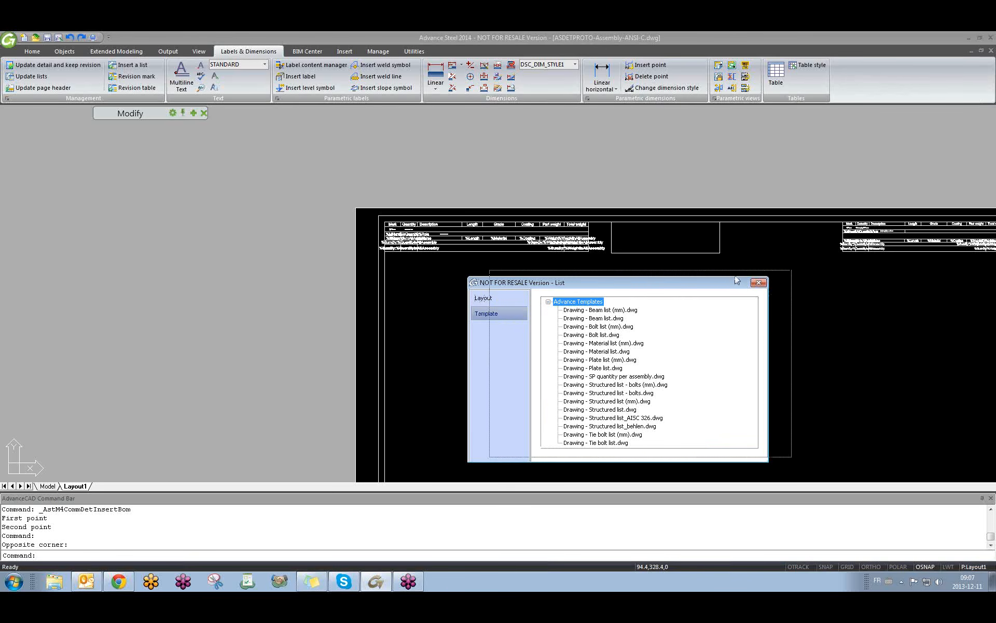
{"action": "left_click_drag", "start_coordinate": [714, 282], "coordinate": [769, 283]}
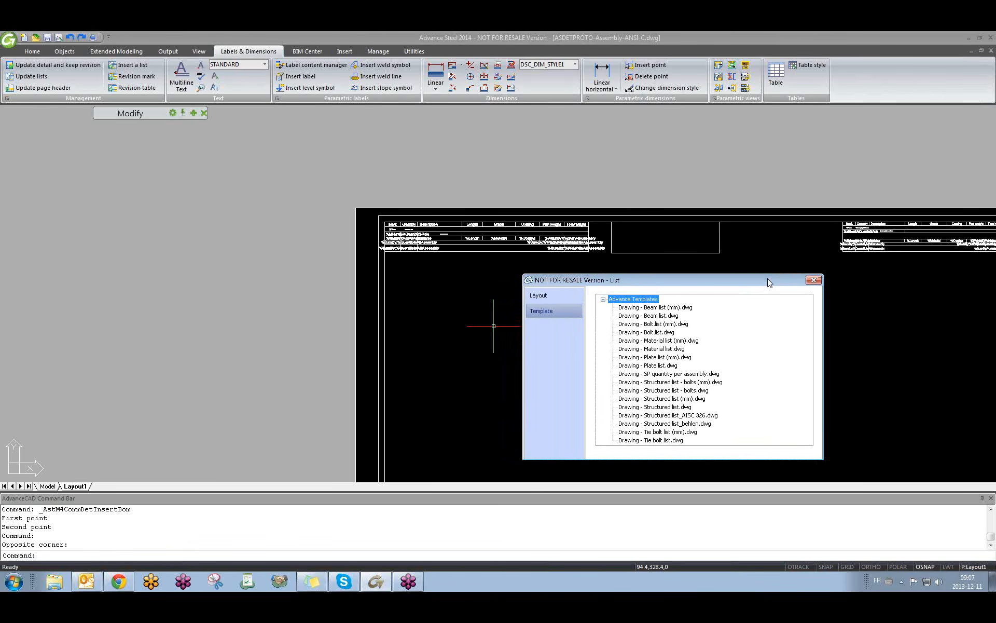
{"action": "left_click", "coordinate": [544, 297]}
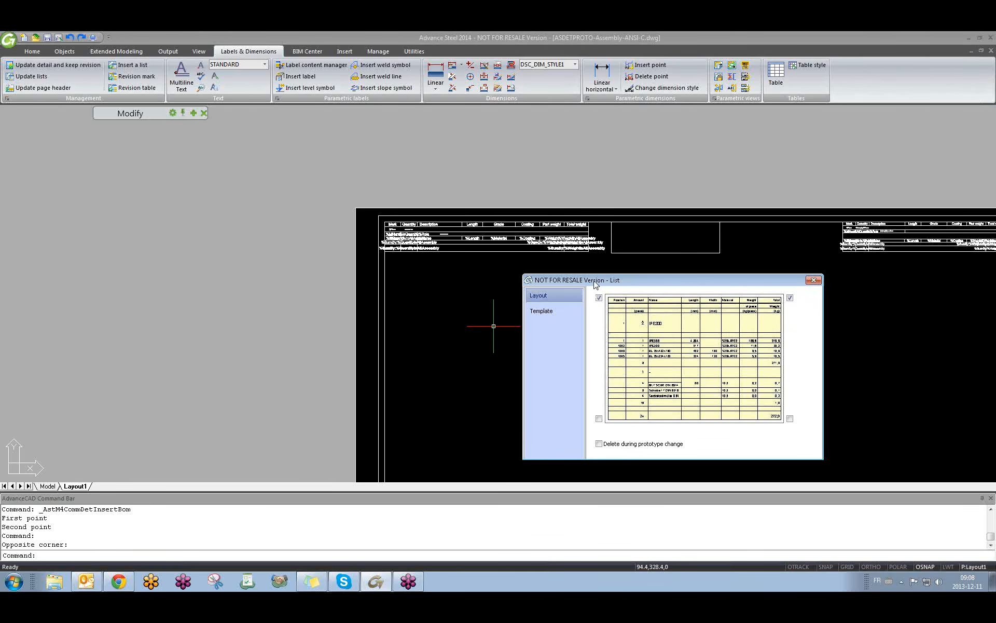
{"action": "left_click_drag", "start_coordinate": [596, 283], "coordinate": [596, 287]}
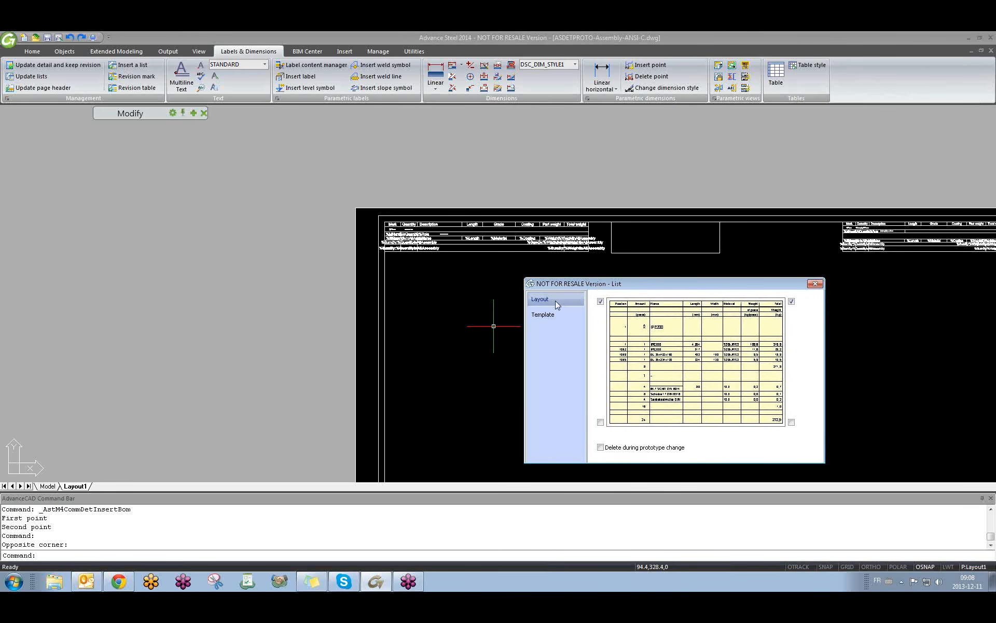
{"action": "left_click", "coordinate": [601, 301]}
{"action": "left_click_drag", "start_coordinate": [615, 317], "coordinate": [612, 319]}
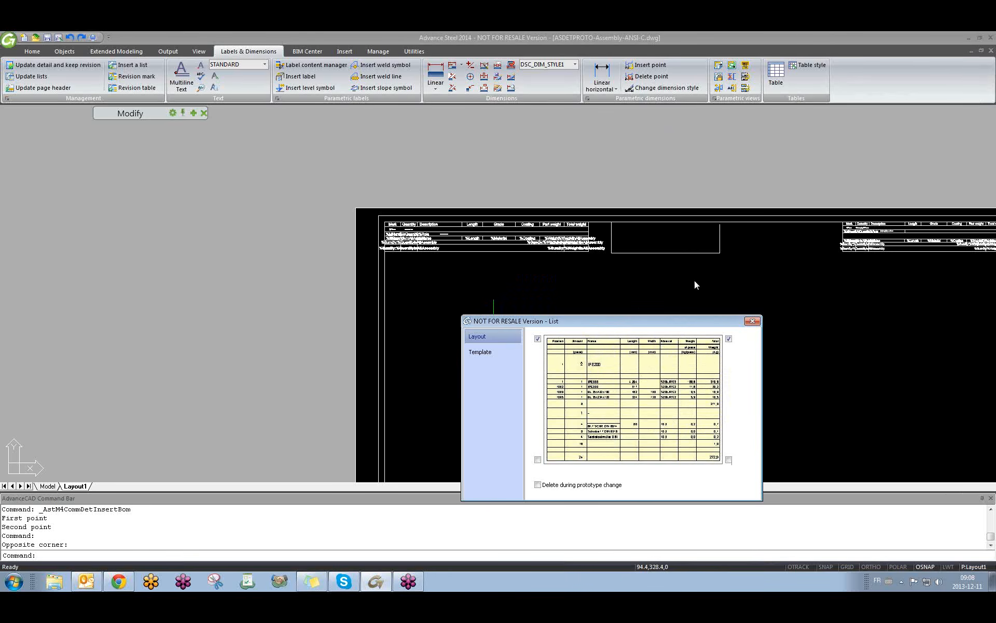
{"action": "left_click_drag", "start_coordinate": [695, 321], "coordinate": [712, 282]}
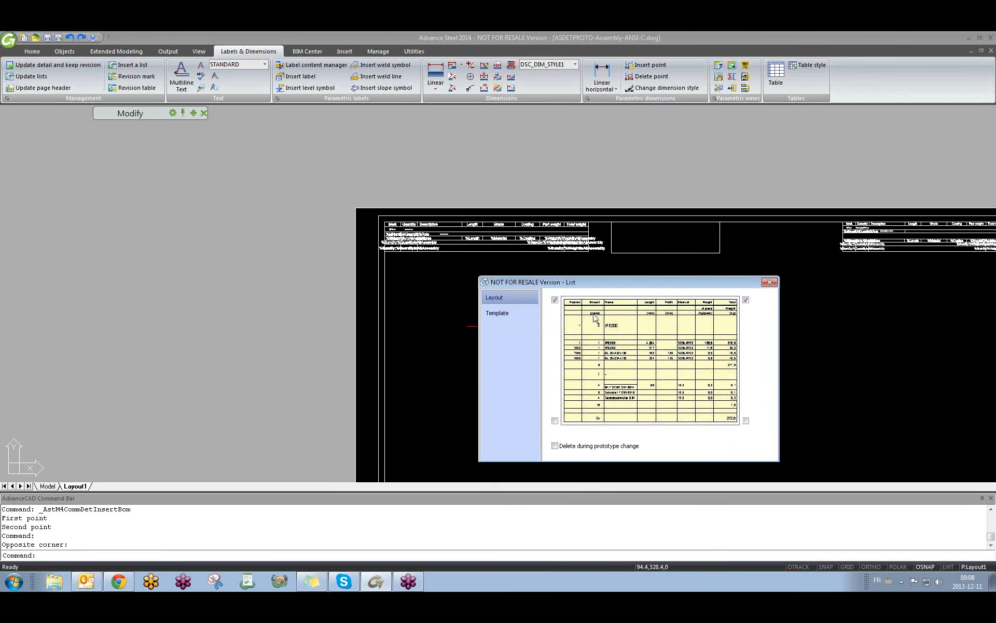
- Assign the Advance template Drawing - Plate list.dwg to the new list and close its properties
{"action": "left_click", "coordinate": [508, 314]}
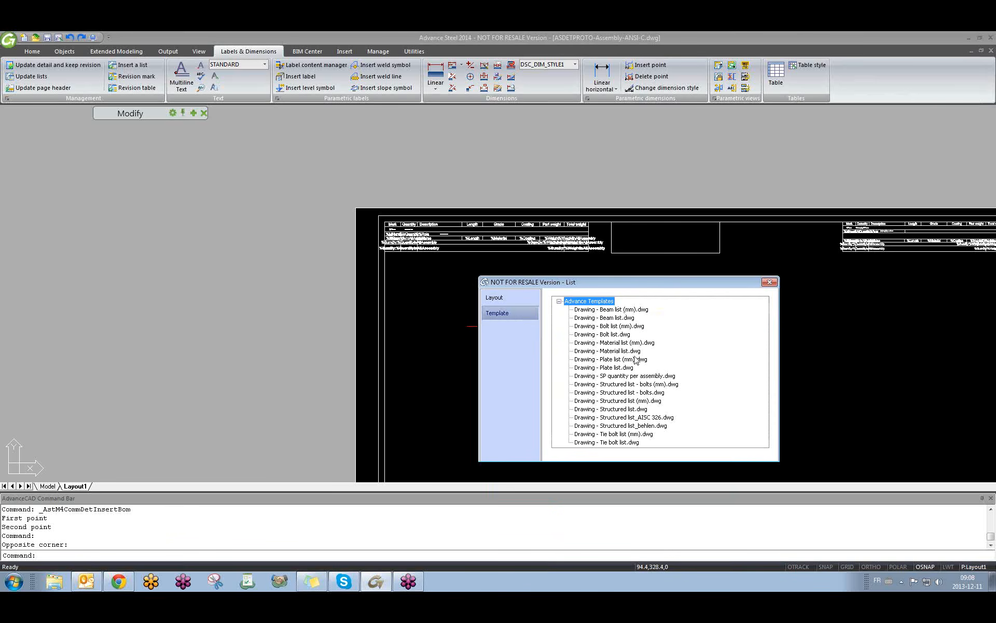
{"action": "left_click", "coordinate": [608, 359]}
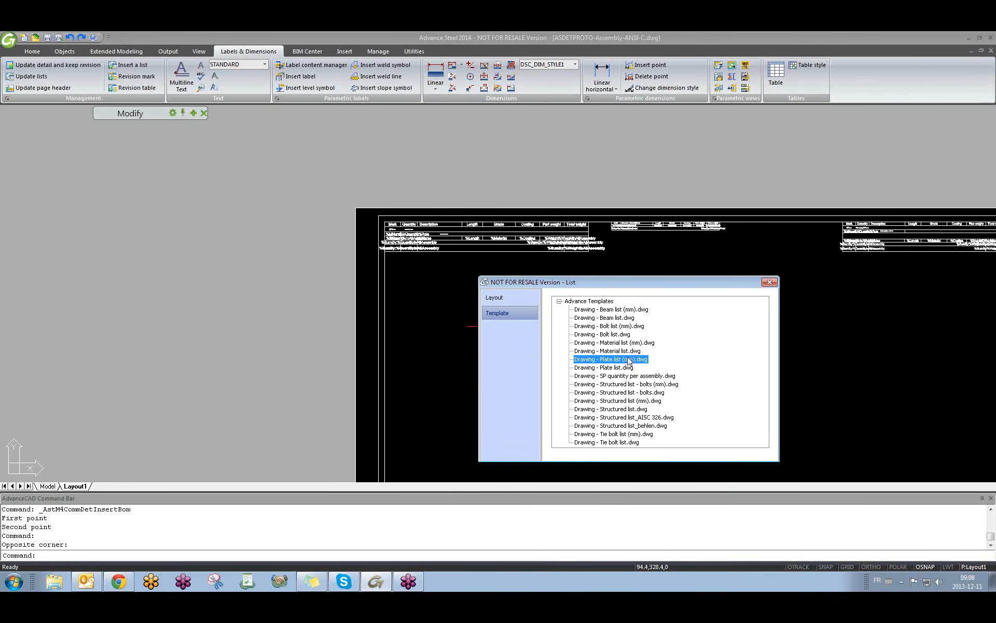
{"action": "left_click", "coordinate": [625, 368]}
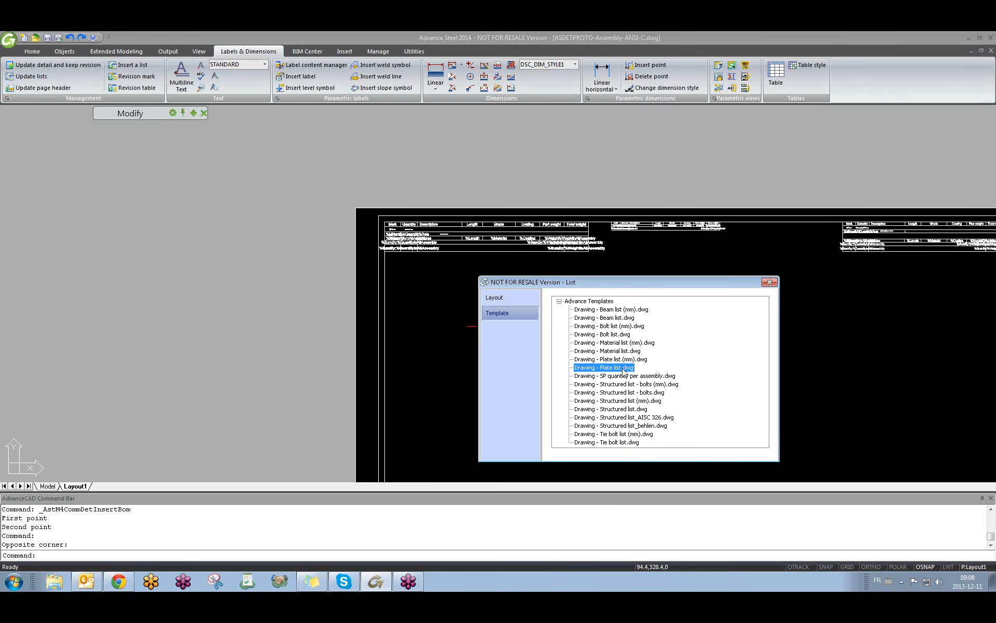
{"action": "left_click", "coordinate": [769, 282]}
- Close the ASDETPROTO-Assembly-ANSI-C prototype and save the changes made to it
{"action": "scroll", "coordinate": [600, 315], "scroll_direction": "down", "scroll_amount": 5}
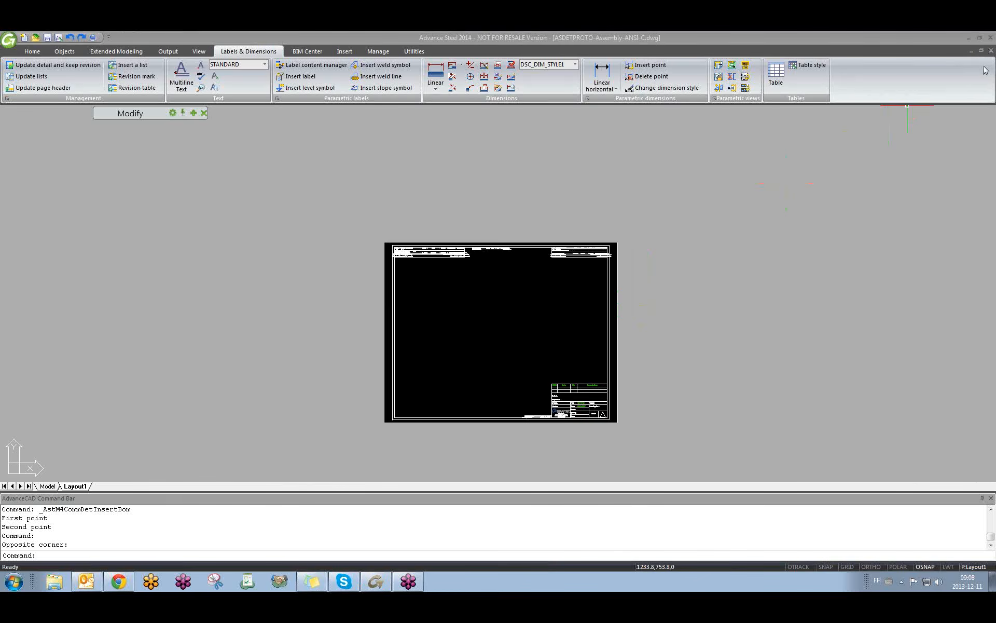
{"action": "left_click", "coordinate": [991, 50]}
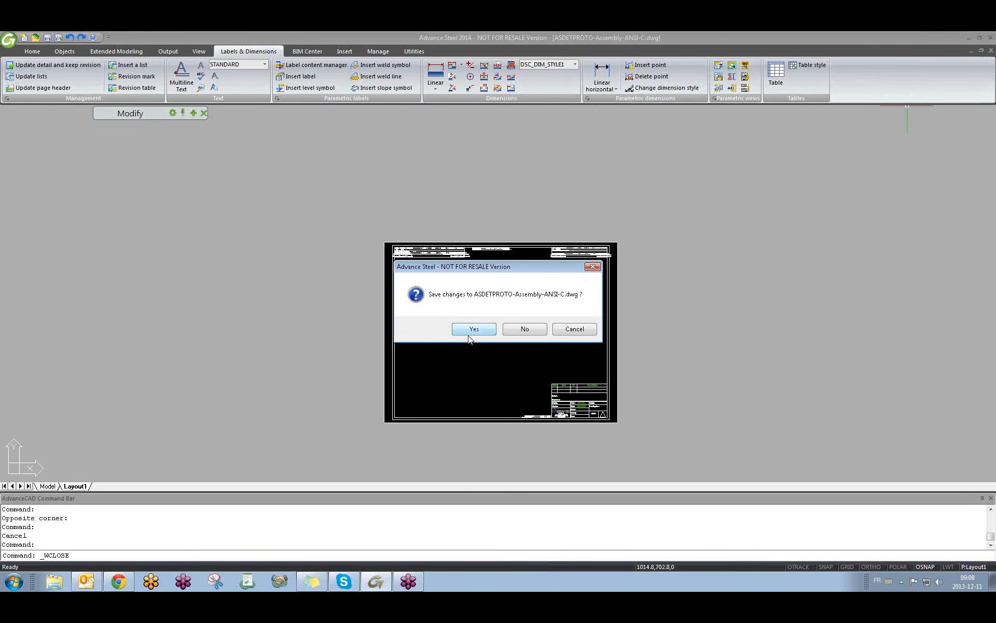
{"action": "left_click", "coordinate": [473, 334]}
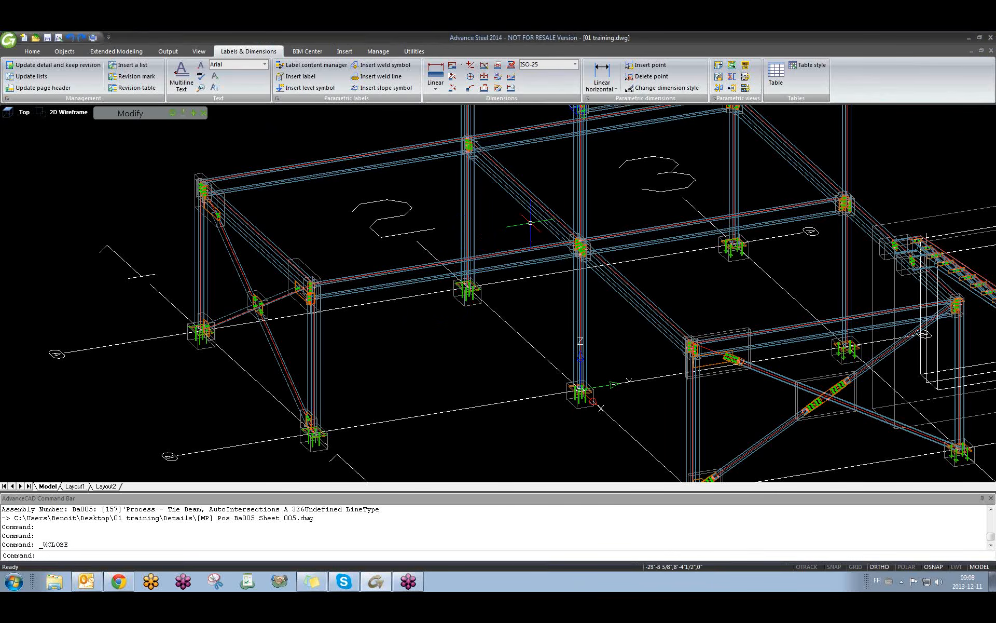
- Create a drawing of the beam between grid labels 2 and 3 with the user Mainparts process Selected Mp Each ANSI-C
{"action": "left_click", "coordinate": [533, 203]}
{"action": "right_click", "coordinate": [533, 203]}
{"action": "key", "text": "Escape"}
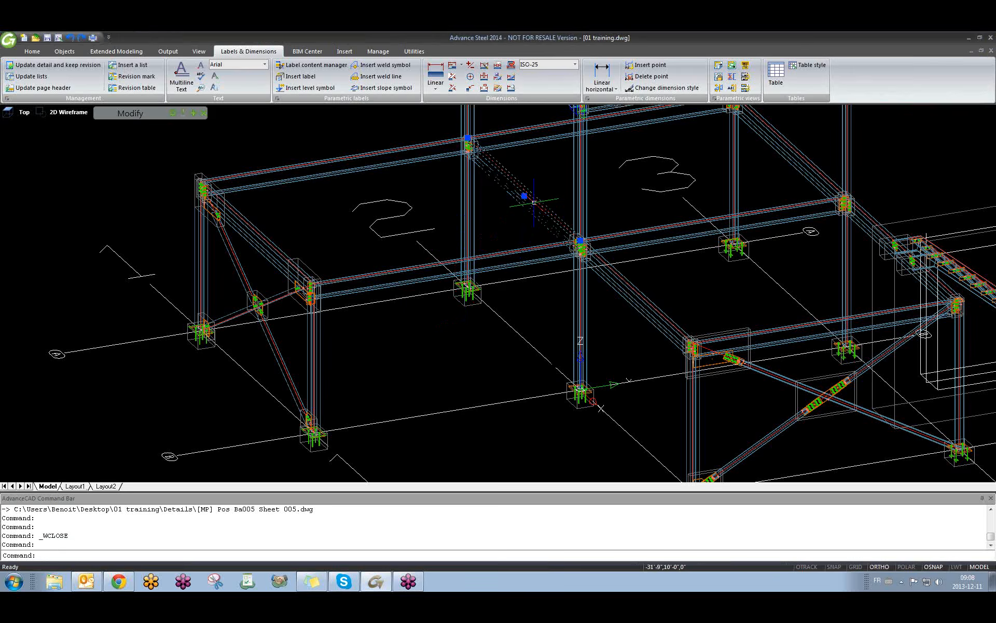
{"action": "left_click", "coordinate": [163, 51]}
{"action": "left_click", "coordinate": [226, 77]}
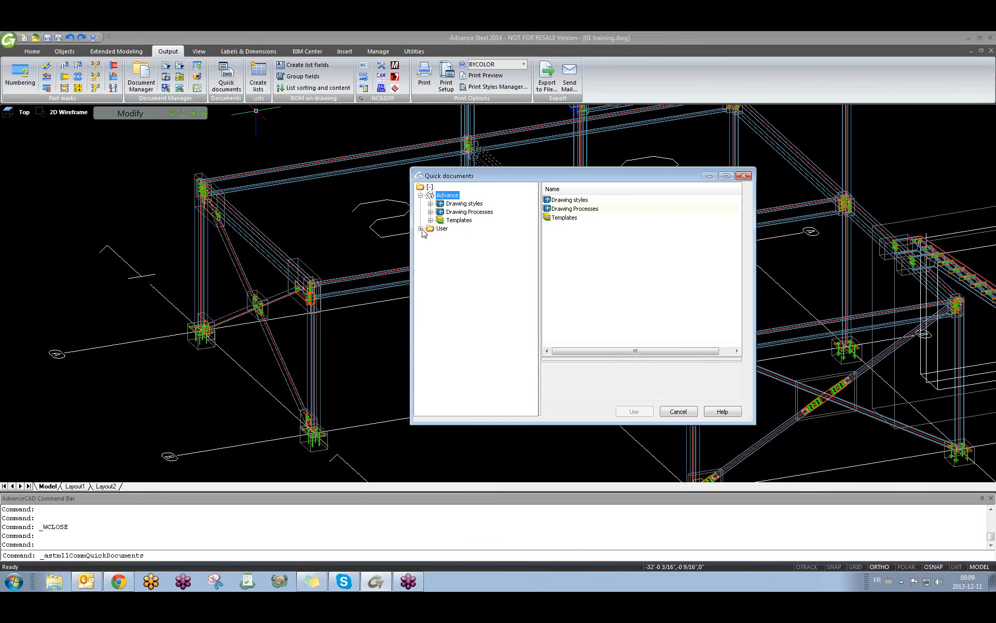
{"action": "left_click", "coordinate": [430, 245]}
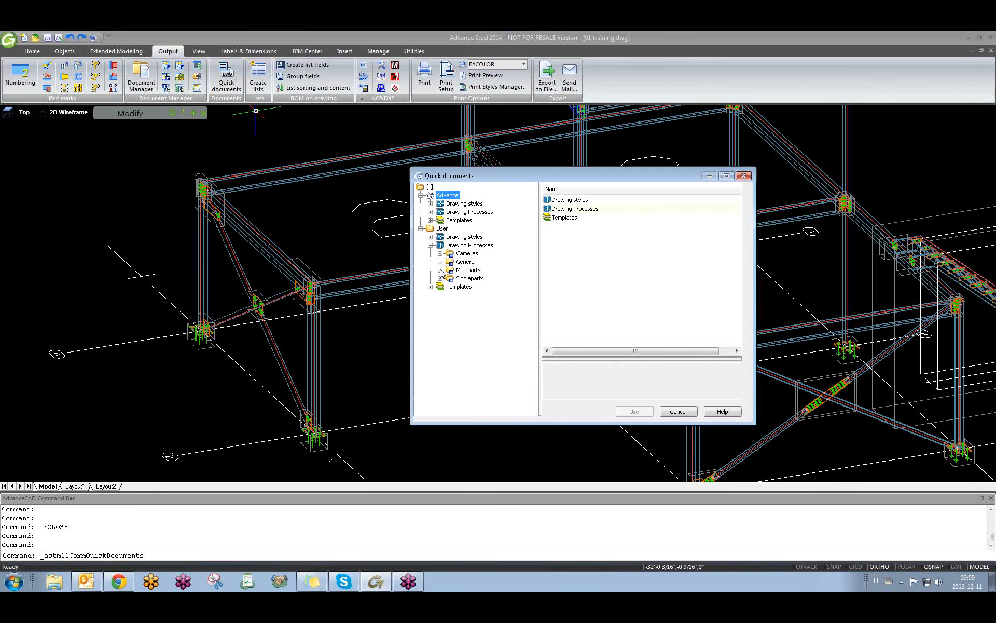
{"action": "left_click", "coordinate": [440, 270]}
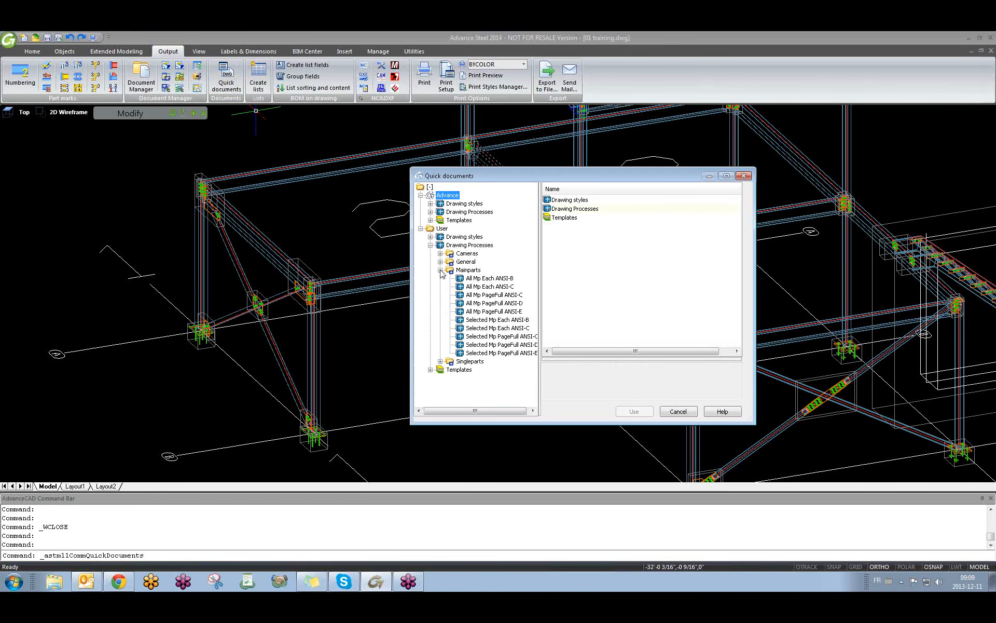
{"action": "left_click", "coordinate": [499, 328]}
{"action": "left_click", "coordinate": [635, 412]}
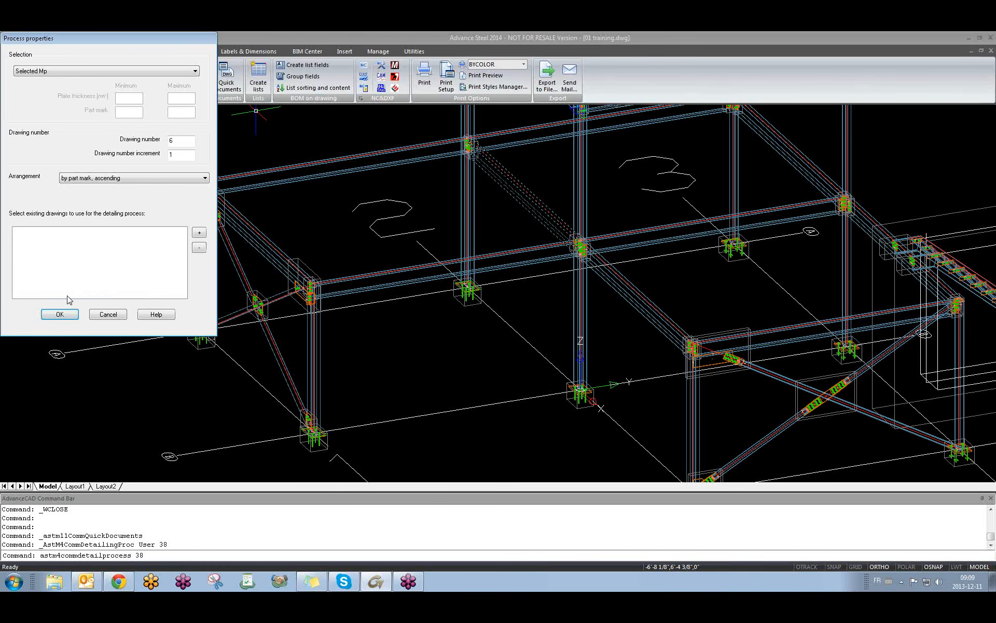
{"action": "left_click", "coordinate": [59, 314]}
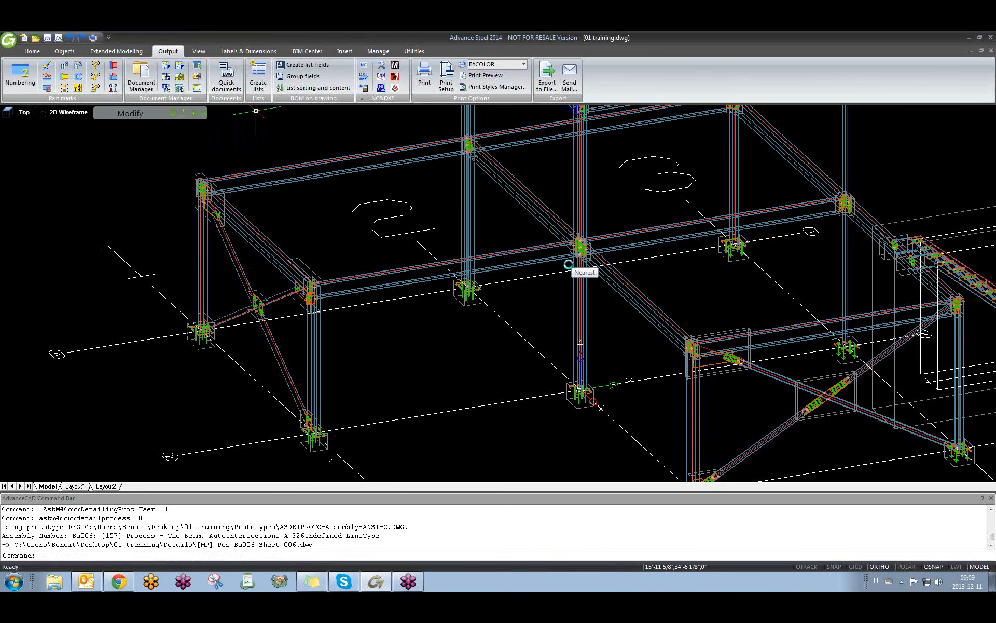
- Open the assembly detail drawing of the same beam
{"action": "left_click", "coordinate": [539, 203]}
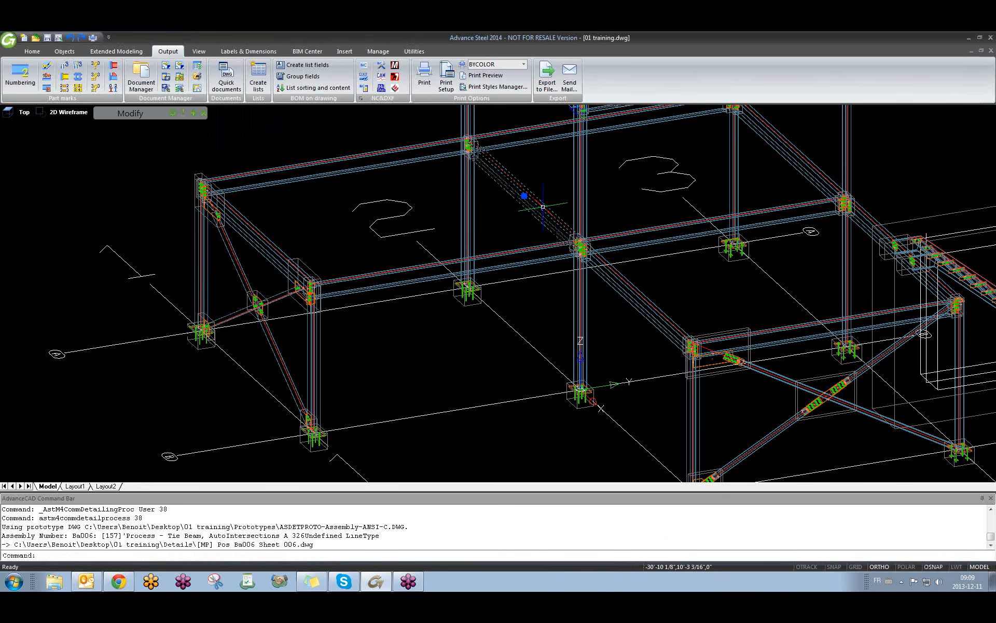
{"action": "right_click", "coordinate": [543, 206]}
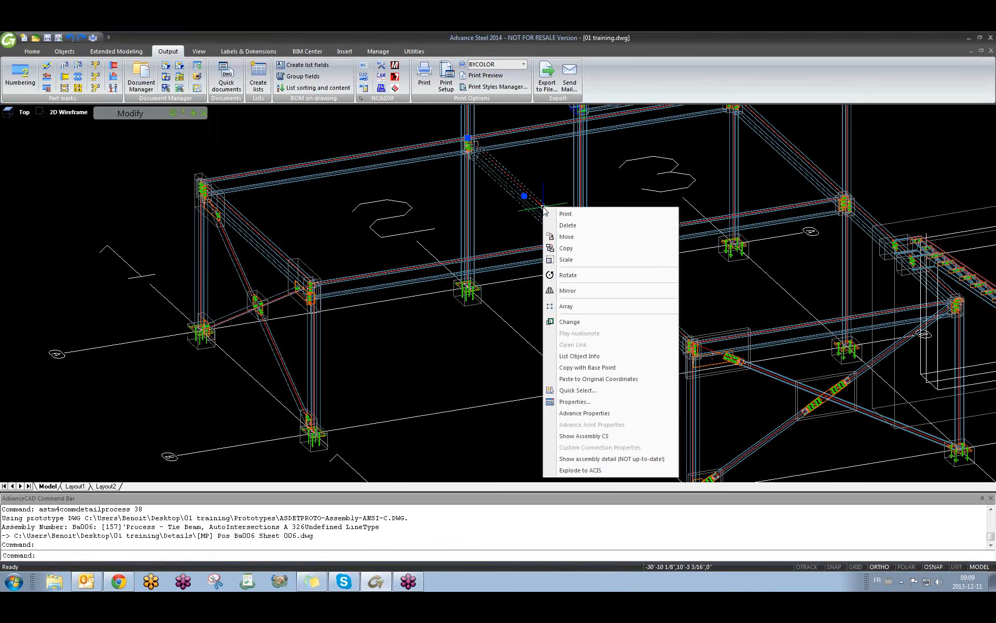
{"action": "left_click", "coordinate": [608, 461]}
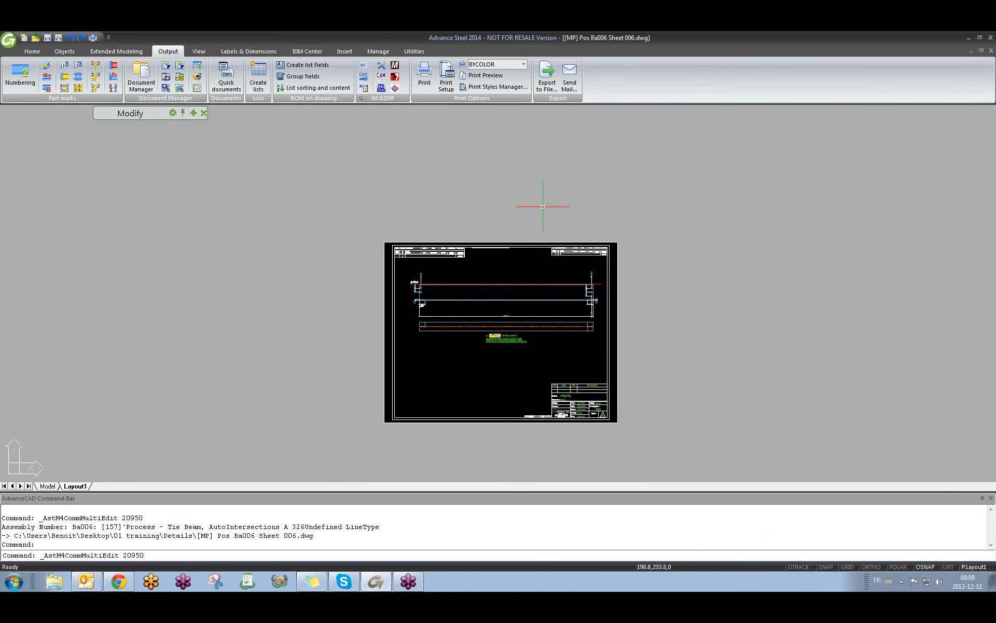
- Examine the three lists along the upper border of the Ba006 sheet and compare their contents
{"action": "scroll", "coordinate": [407, 269], "scroll_direction": "up", "scroll_amount": 6}
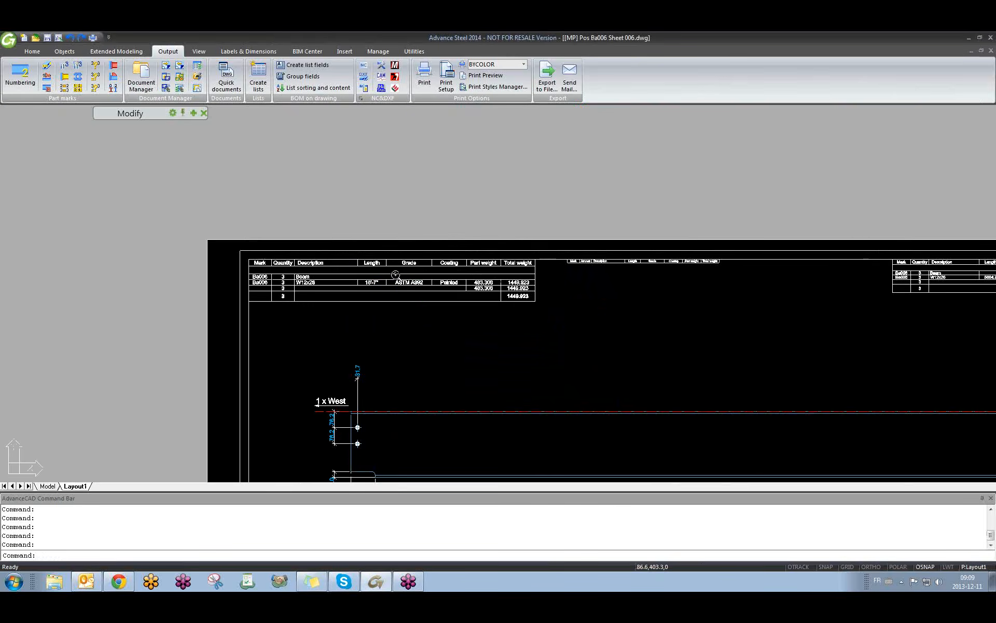
{"action": "scroll", "coordinate": [406, 268], "scroll_direction": "down", "scroll_amount": 2}
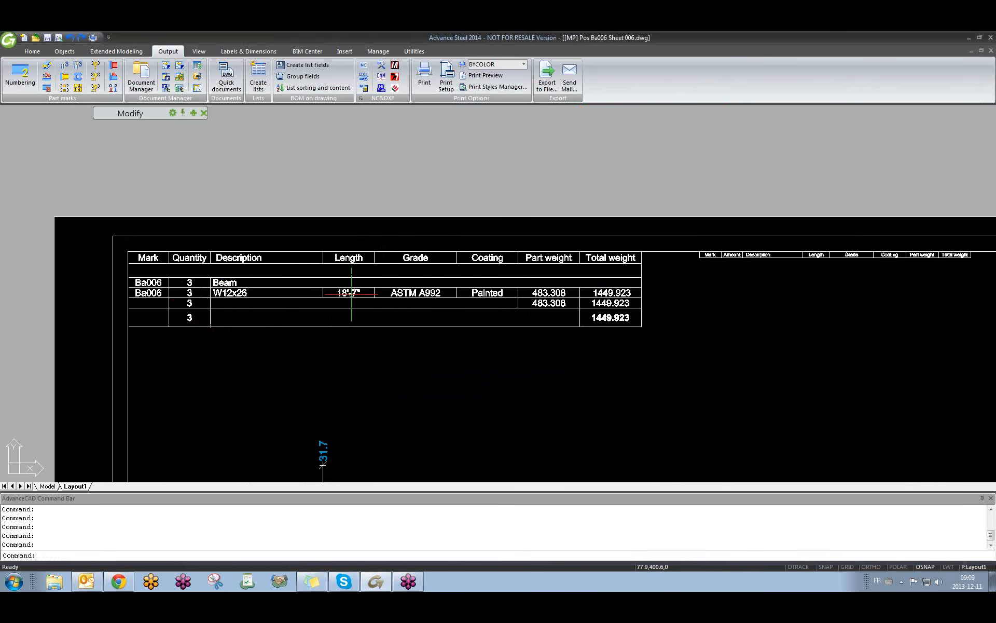
{"action": "scroll", "coordinate": [356, 302], "scroll_direction": "down", "scroll_amount": 4}
{"action": "middle_click_drag", "start_coordinate": [757, 314], "coordinate": [640, 315]}
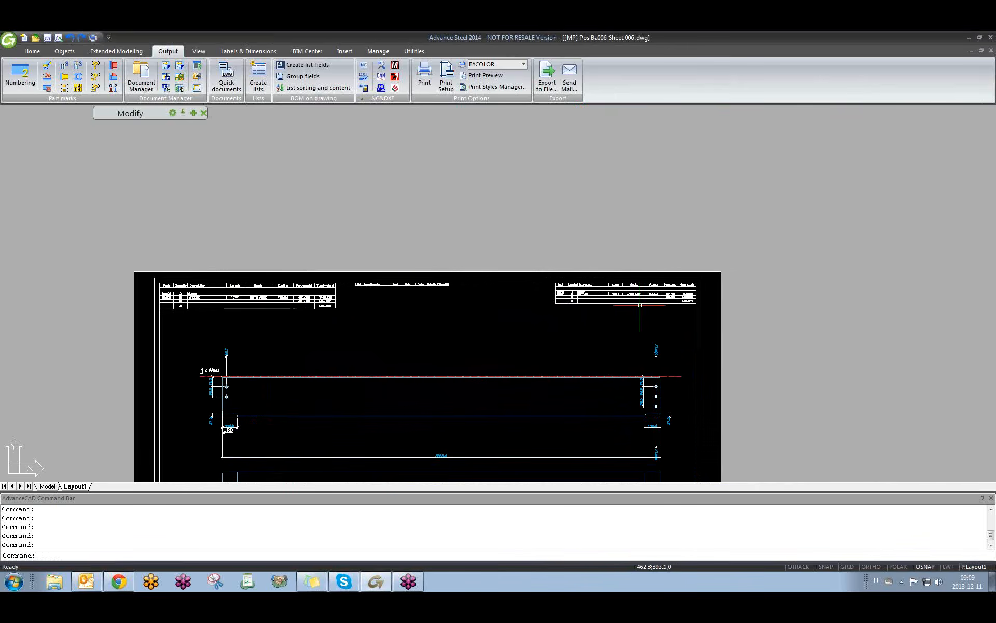
{"action": "scroll", "coordinate": [635, 295], "scroll_direction": "up", "scroll_amount": 7}
{"action": "scroll", "coordinate": [515, 309], "scroll_direction": "down", "scroll_amount": 6}
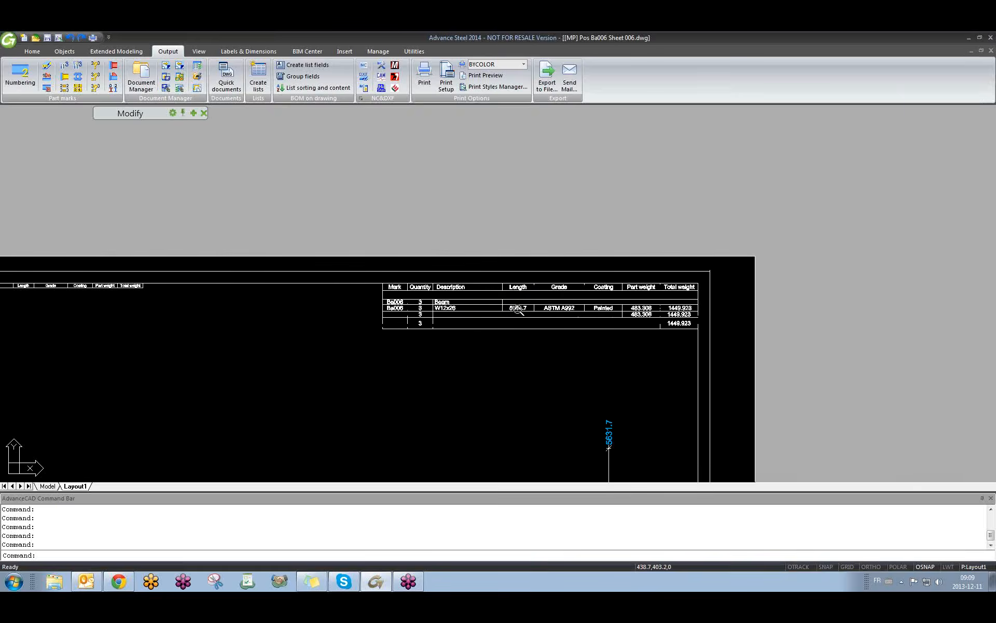
{"action": "middle_click_drag", "start_coordinate": [210, 312], "coordinate": [270, 329]}
{"action": "scroll", "coordinate": [178, 311], "scroll_direction": "up", "scroll_amount": 4}
{"action": "scroll", "coordinate": [145, 300], "scroll_direction": "up", "scroll_amount": 2}
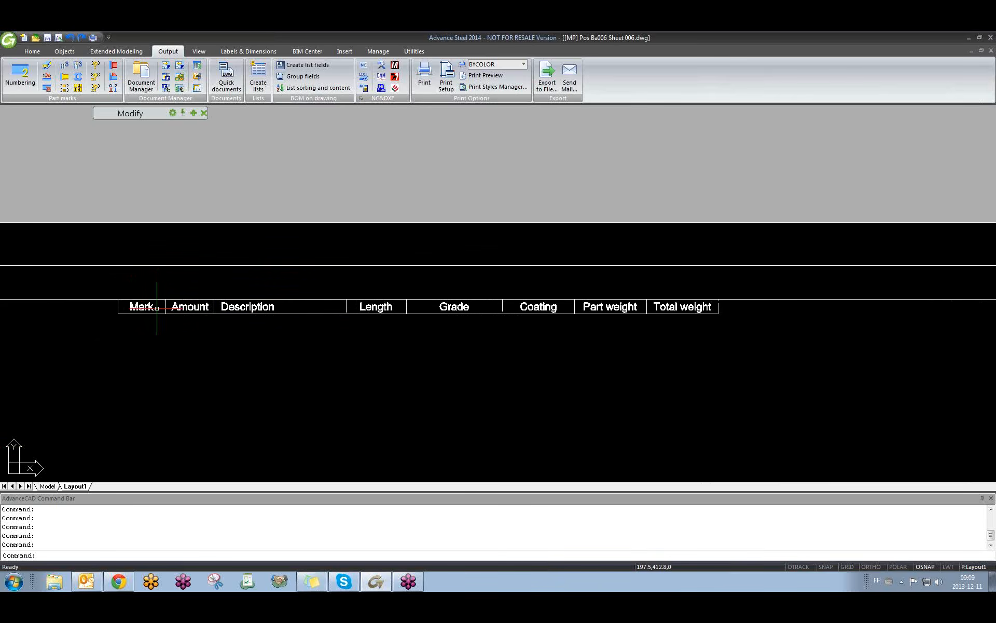
{"action": "left_click", "coordinate": [151, 305]}
{"action": "scroll", "coordinate": [158, 310], "scroll_direction": "down", "scroll_amount": 7}
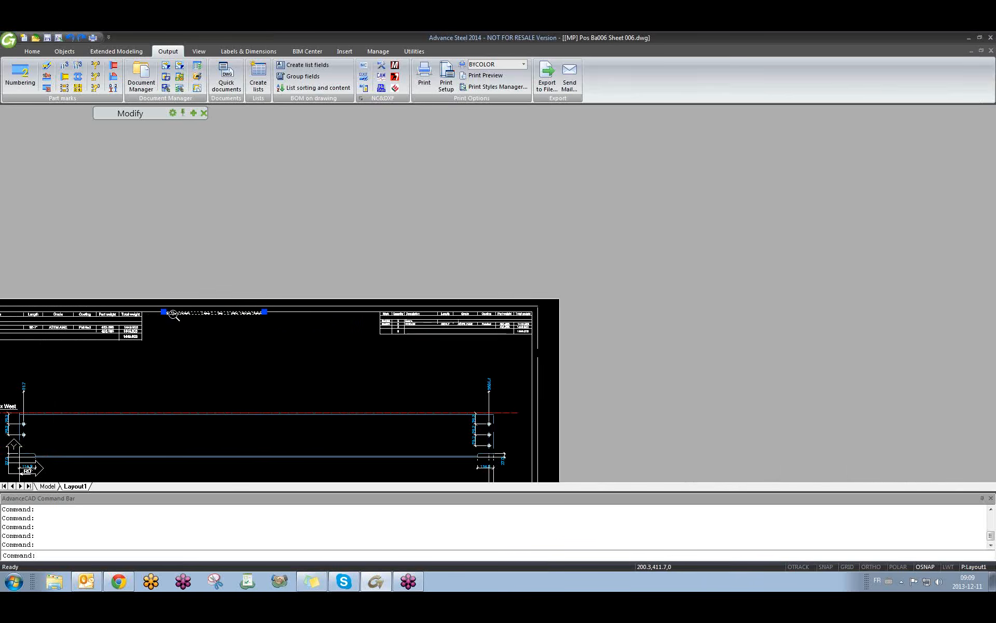
{"action": "key", "text": "Escape"}
{"action": "middle_click_drag", "start_coordinate": [292, 348], "coordinate": [380, 227]}
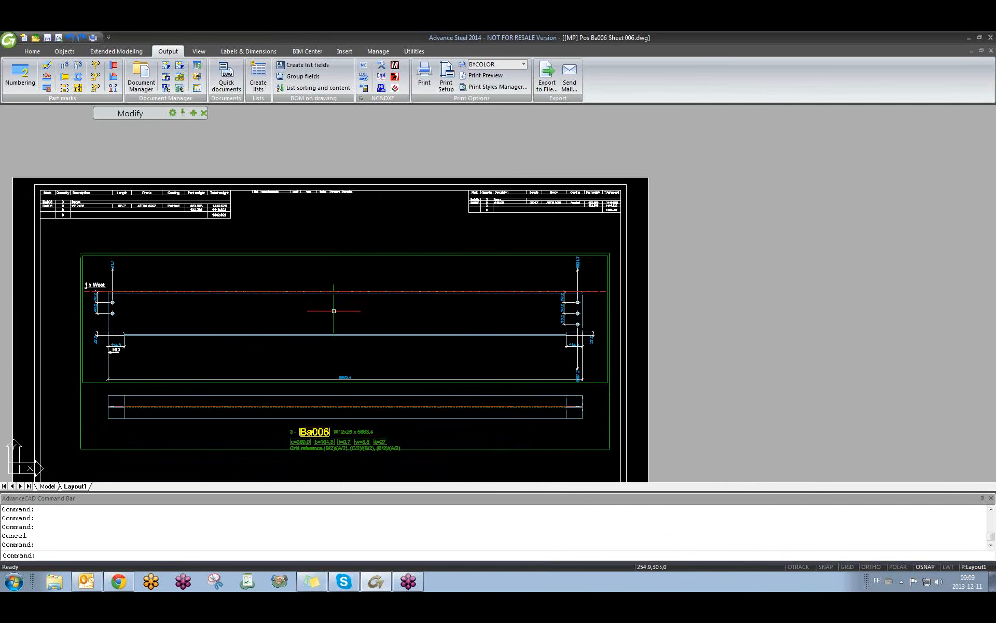
- Check the size and placement of the three lists relative to the sheet border and the beam views on the Ba006 sheet
{"action": "scroll", "coordinate": [299, 337], "scroll_direction": "down", "scroll_amount": 1}
{"action": "scroll", "coordinate": [288, 223], "scroll_direction": "up", "scroll_amount": 5}
{"action": "scroll", "coordinate": [273, 296], "scroll_direction": "down", "scroll_amount": 7}
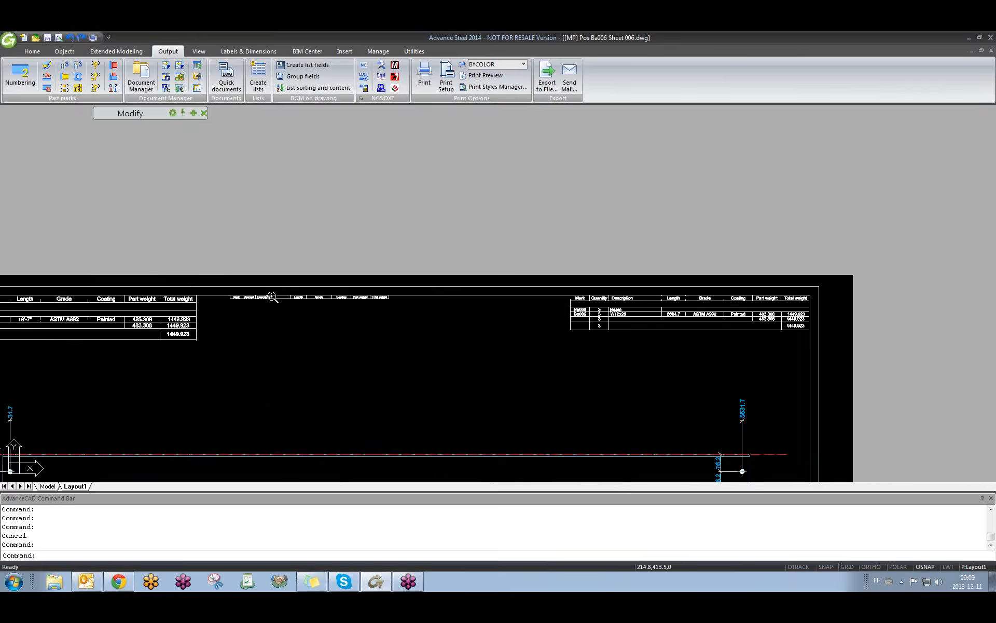
{"action": "middle_click_drag", "start_coordinate": [321, 365], "coordinate": [326, 274]}
{"action": "scroll", "coordinate": [231, 197], "scroll_direction": "up", "scroll_amount": 4}
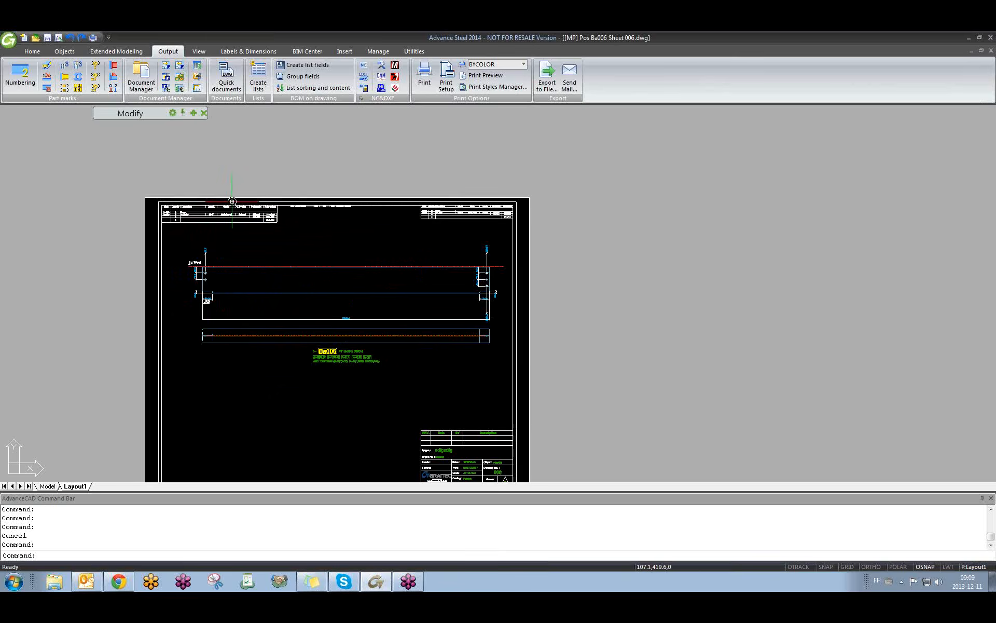
{"action": "scroll", "coordinate": [323, 220], "scroll_direction": "up", "scroll_amount": 2}
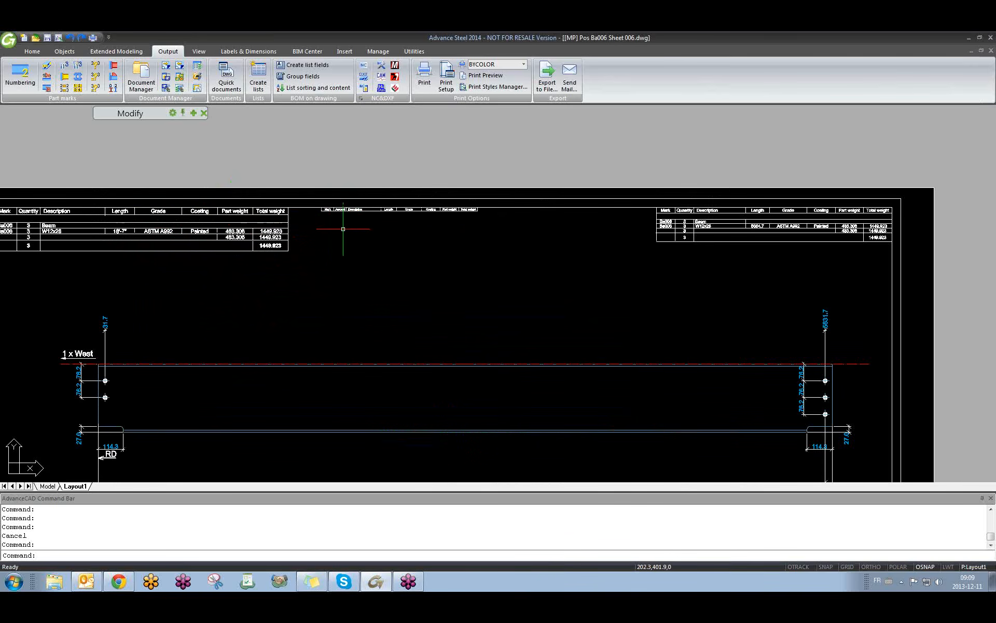
{"action": "scroll", "coordinate": [295, 249], "scroll_direction": "down", "scroll_amount": 2}
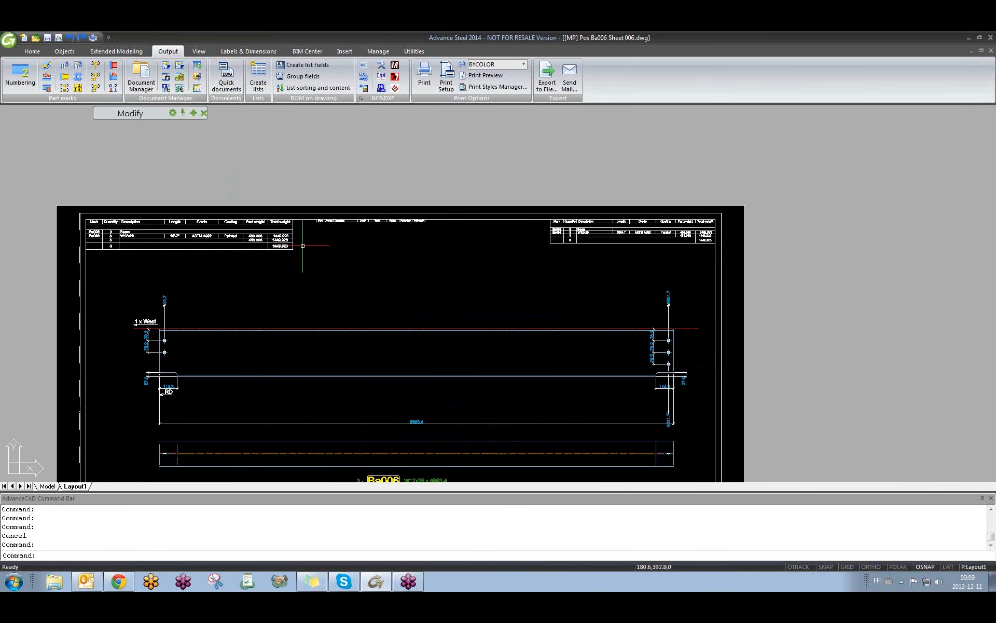
{"action": "scroll", "coordinate": [331, 216], "scroll_direction": "up", "scroll_amount": 2}
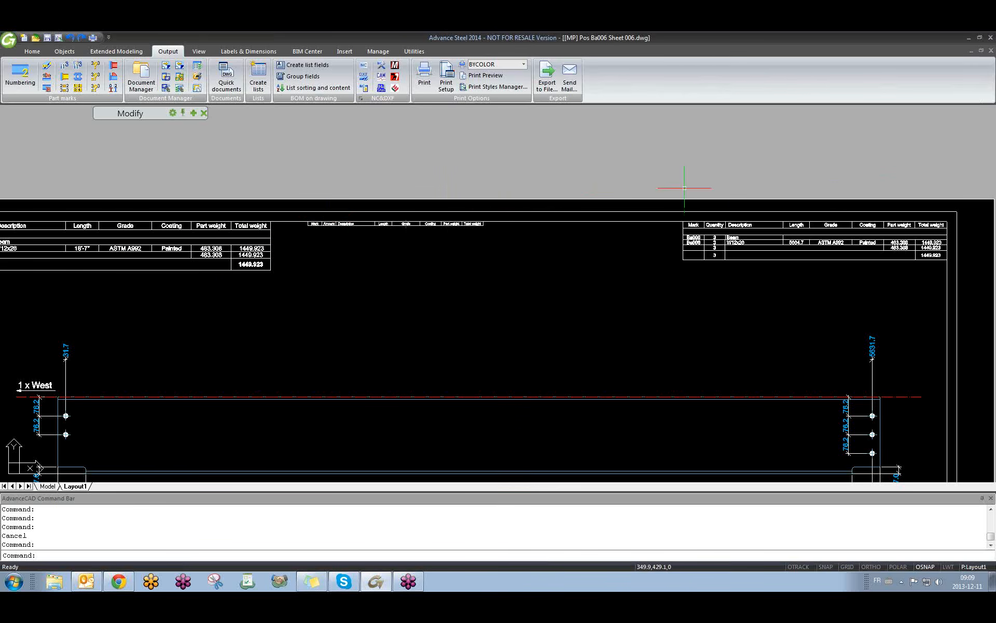
{"action": "scroll", "coordinate": [549, 307], "scroll_direction": "down", "scroll_amount": 4}
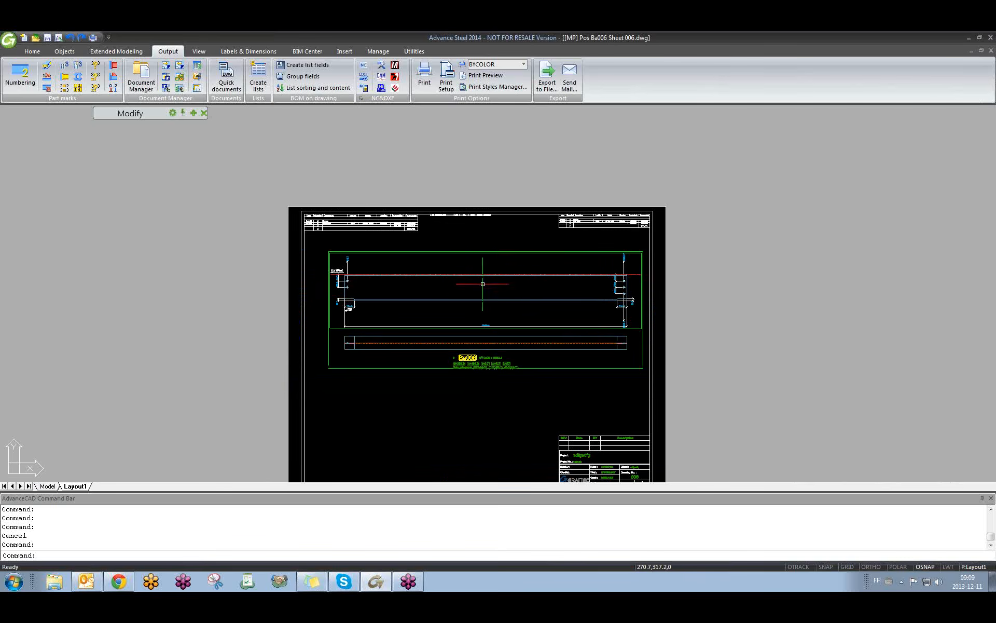
{"action": "middle_click_drag", "start_coordinate": [410, 395], "coordinate": [394, 394]}
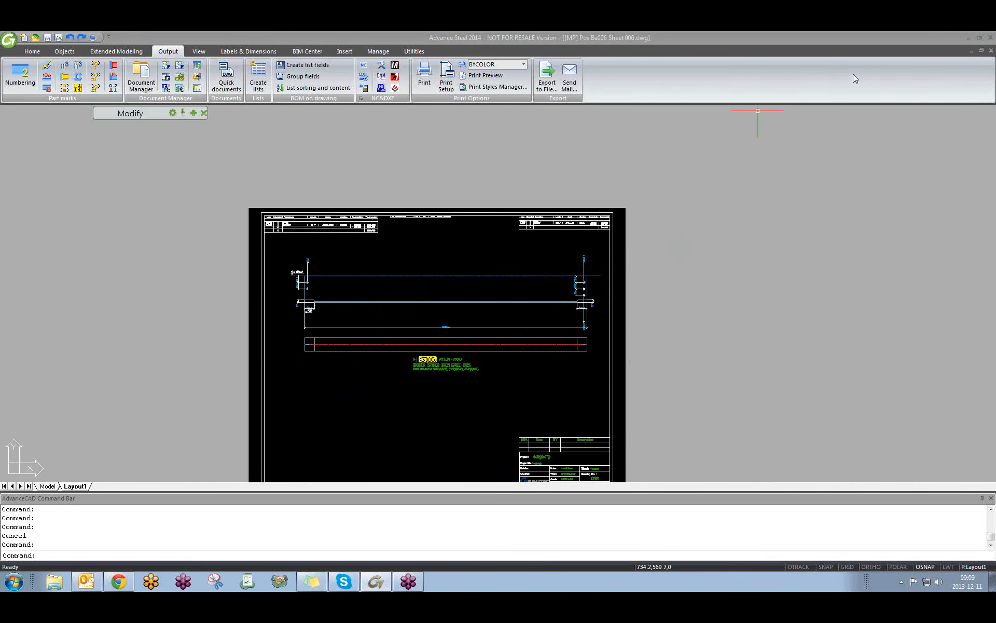
{"action": "middle_click_drag", "start_coordinate": [407, 303], "coordinate": [397, 312]}
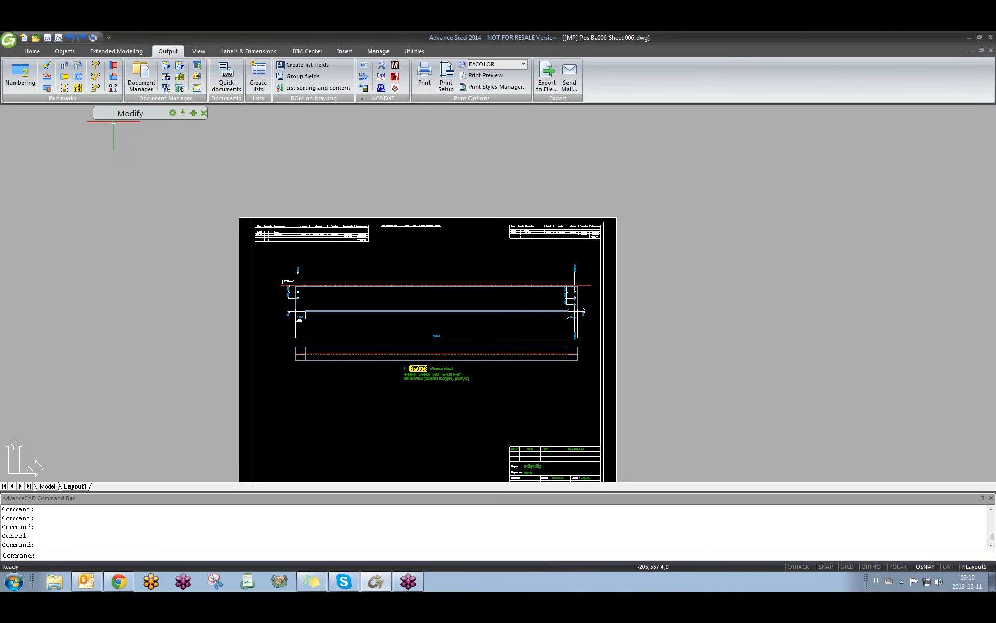
- Erase the Ba006 title text beneath the beam views
{"action": "left_click", "coordinate": [248, 51]}
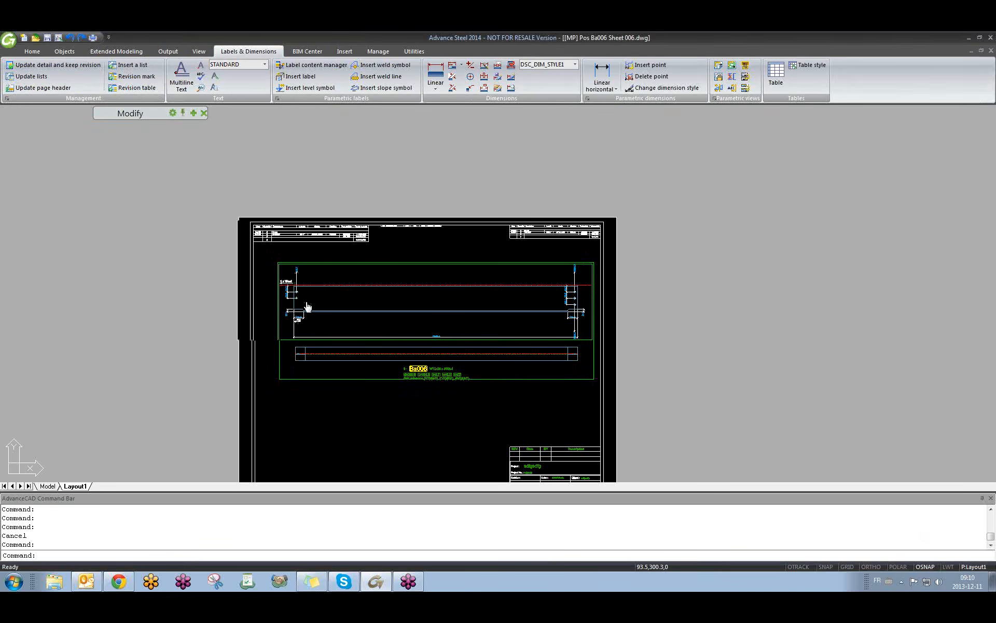
{"action": "scroll", "coordinate": [305, 306], "scroll_direction": "up", "scroll_amount": 2}
{"action": "middle_click_drag", "start_coordinate": [236, 292], "coordinate": [231, 295]}
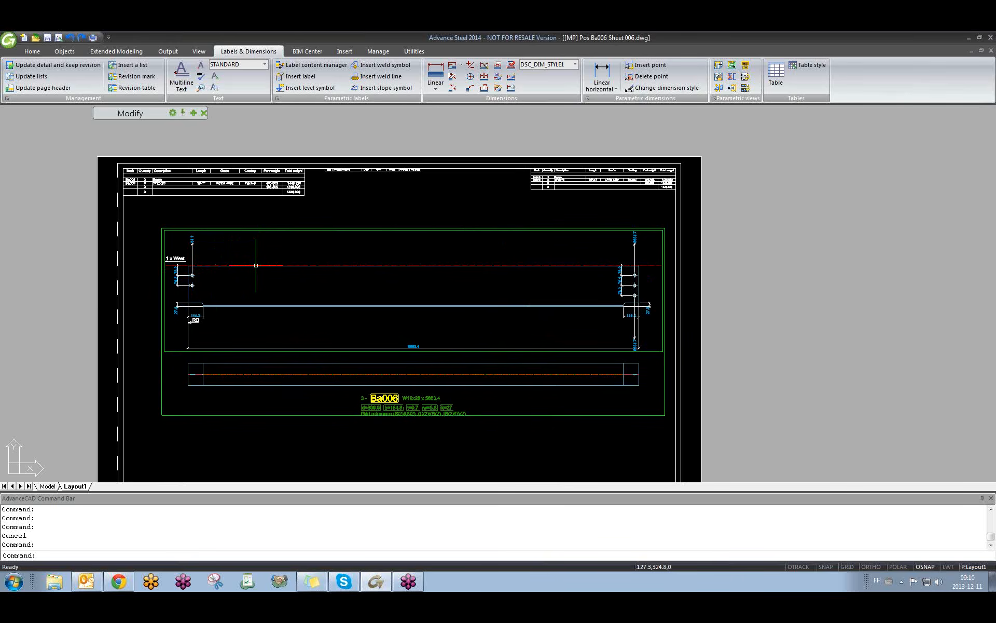
{"action": "scroll", "coordinate": [453, 398], "scroll_direction": "up", "scroll_amount": 4}
{"action": "left_click", "coordinate": [488, 385]}
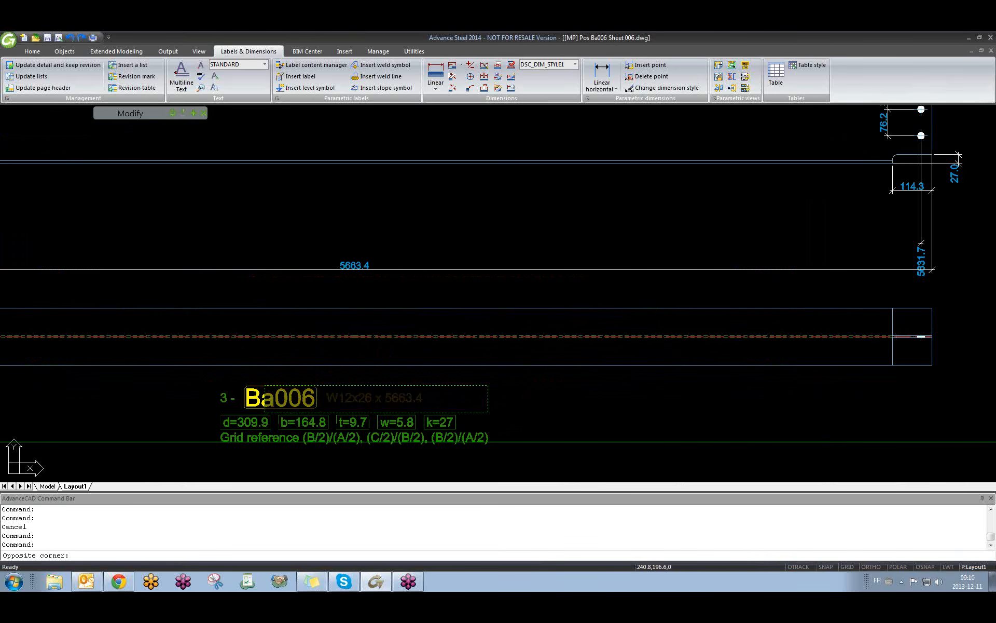
{"action": "left_click", "coordinate": [266, 413]}
{"action": "key", "text": "Delete"}
{"action": "scroll", "coordinate": [267, 412], "scroll_direction": "down", "scroll_amount": 6}
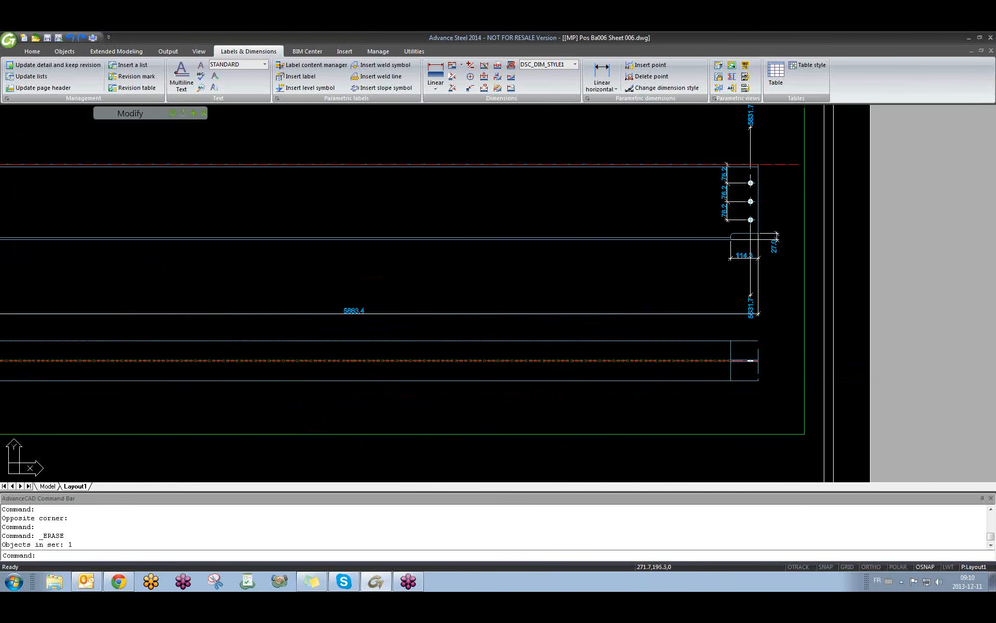
{"action": "scroll", "coordinate": [323, 411], "scroll_direction": "up", "scroll_amount": 2}
{"action": "scroll", "coordinate": [316, 418], "scroll_direction": "up", "scroll_amount": 2}
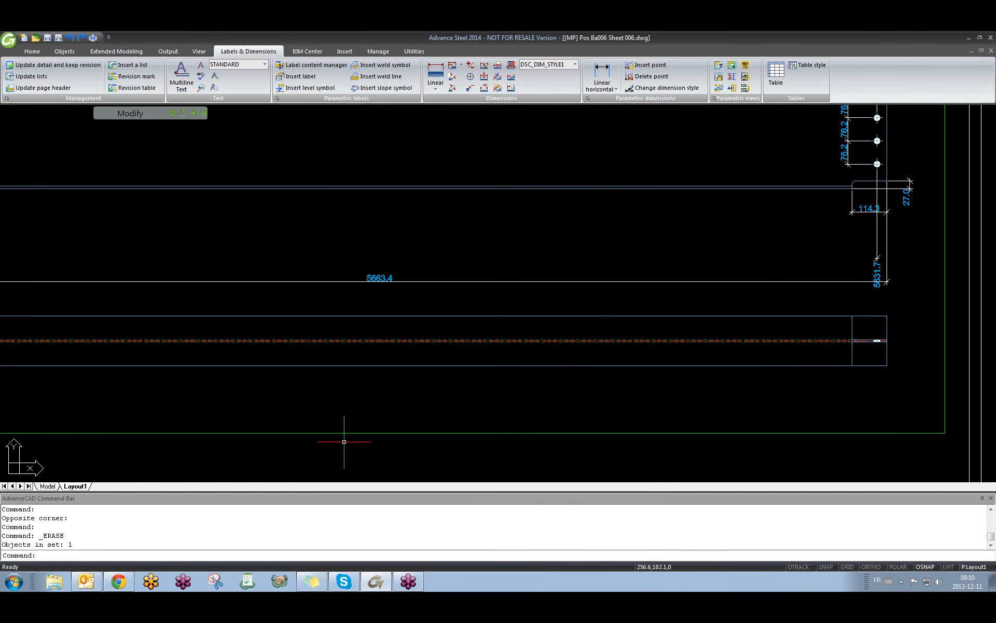
{"action": "scroll", "coordinate": [334, 426], "scroll_direction": "down", "scroll_amount": 4}
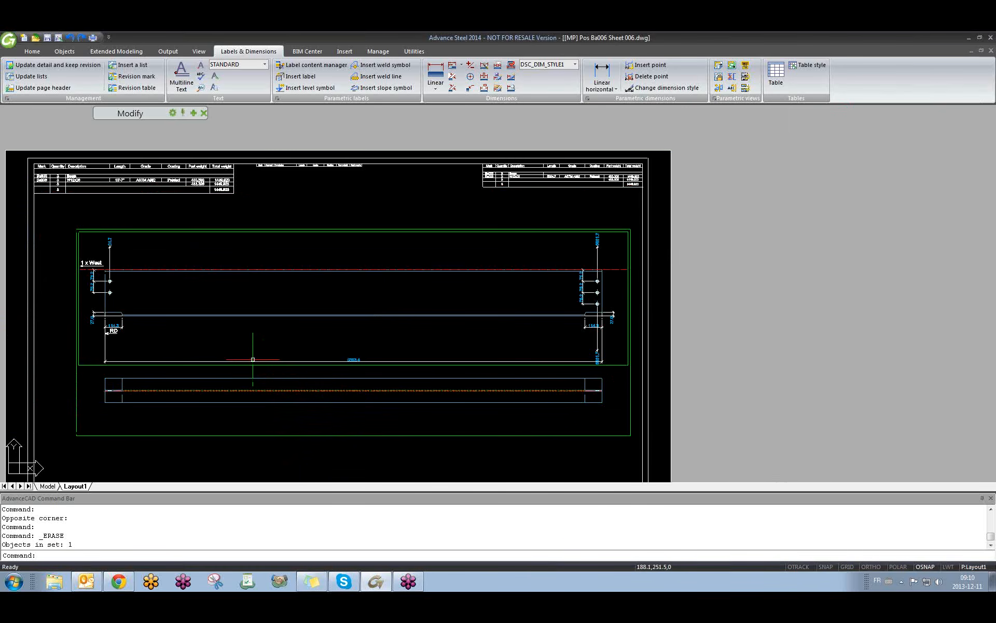
{"action": "scroll", "coordinate": [194, 287], "scroll_direction": "up", "scroll_amount": 2}
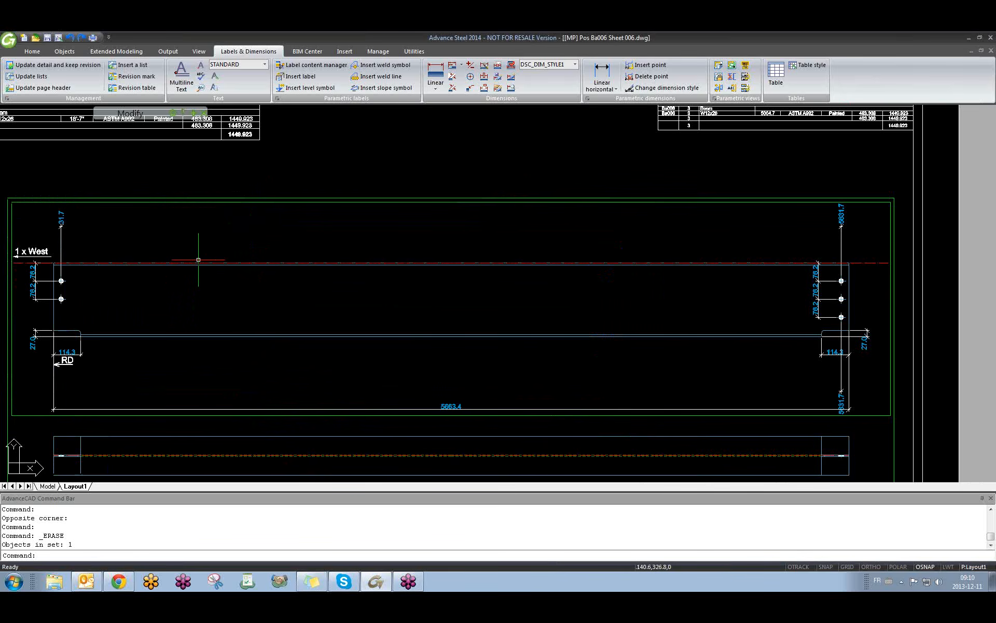
{"action": "left_click", "coordinate": [200, 264]}
{"action": "key", "text": "Escape"}
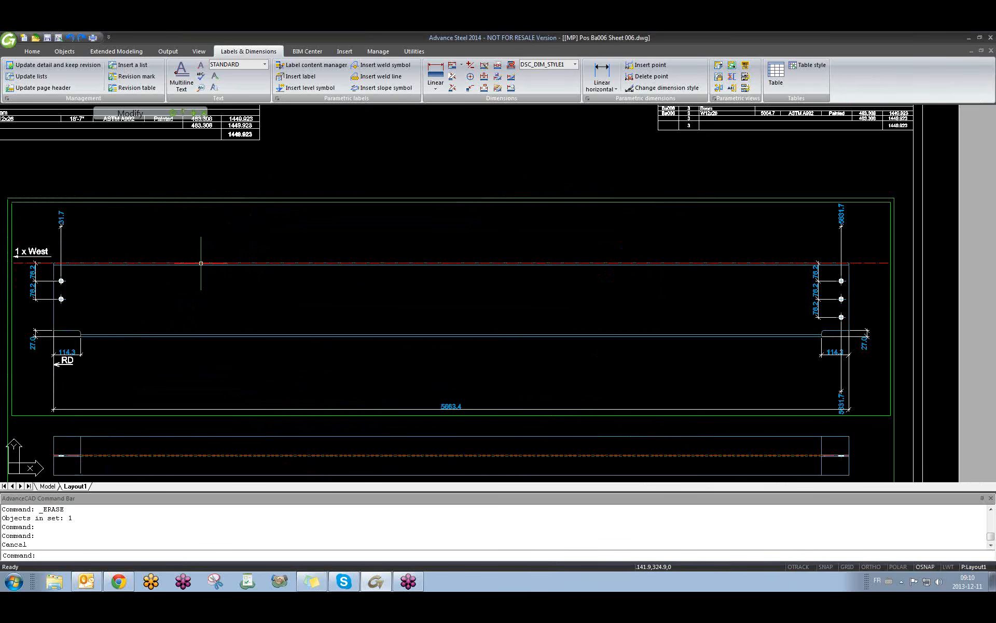
{"action": "key", "text": "ctrl+Tab"}
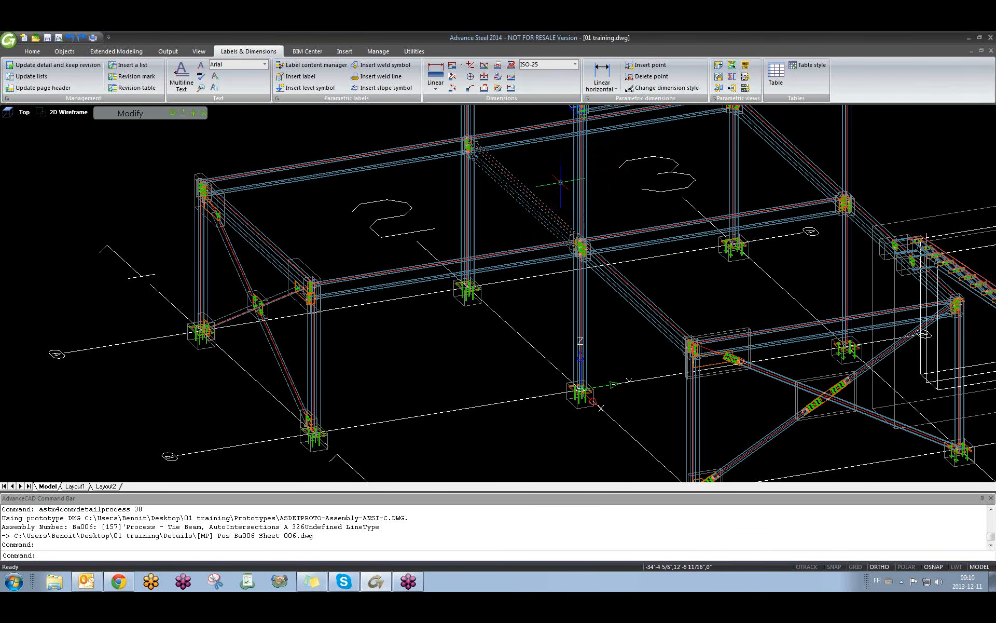
{"action": "key", "text": "ctrl+Tab"}
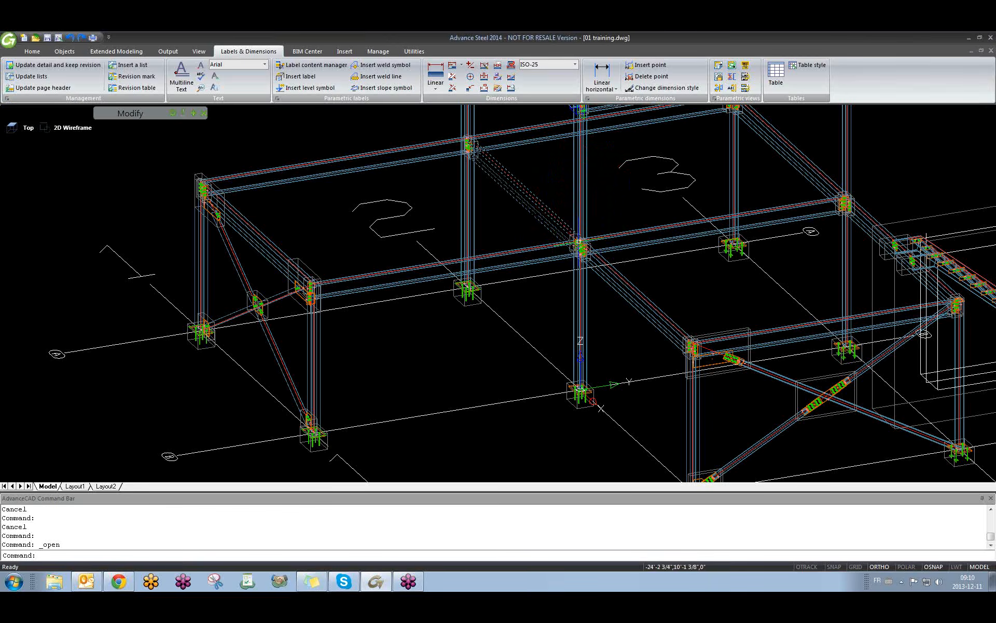
{"action": "scroll", "coordinate": [372, 273], "scroll_direction": "up", "scroll_amount": 5}
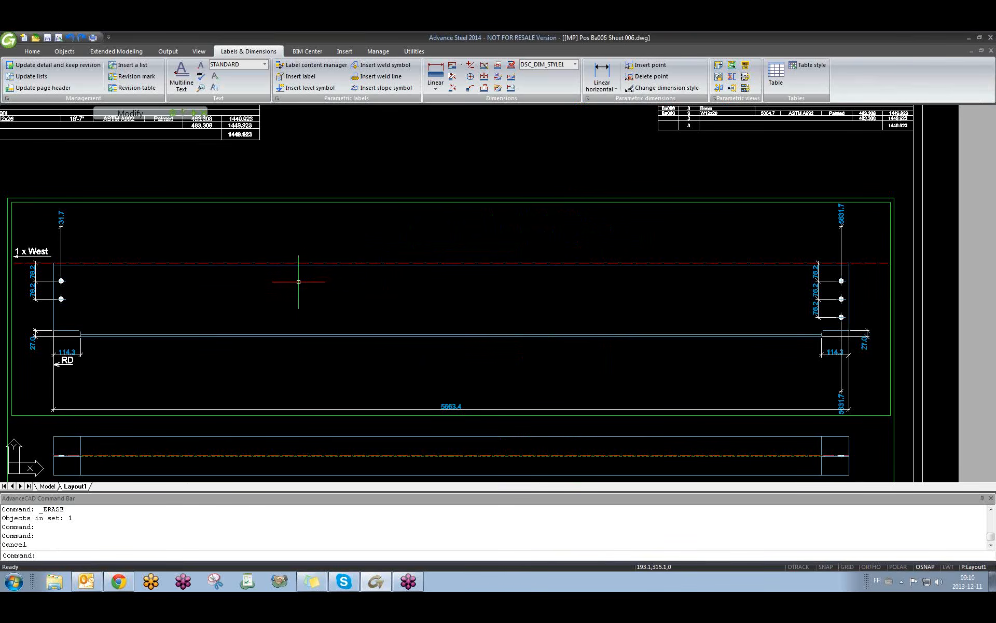
- Insert a leader label on the upper edge of the beam's front view, placing its section and mark text above the beam with parallel alignment
{"action": "scroll", "coordinate": [298, 283], "scroll_direction": "down", "scroll_amount": 2}
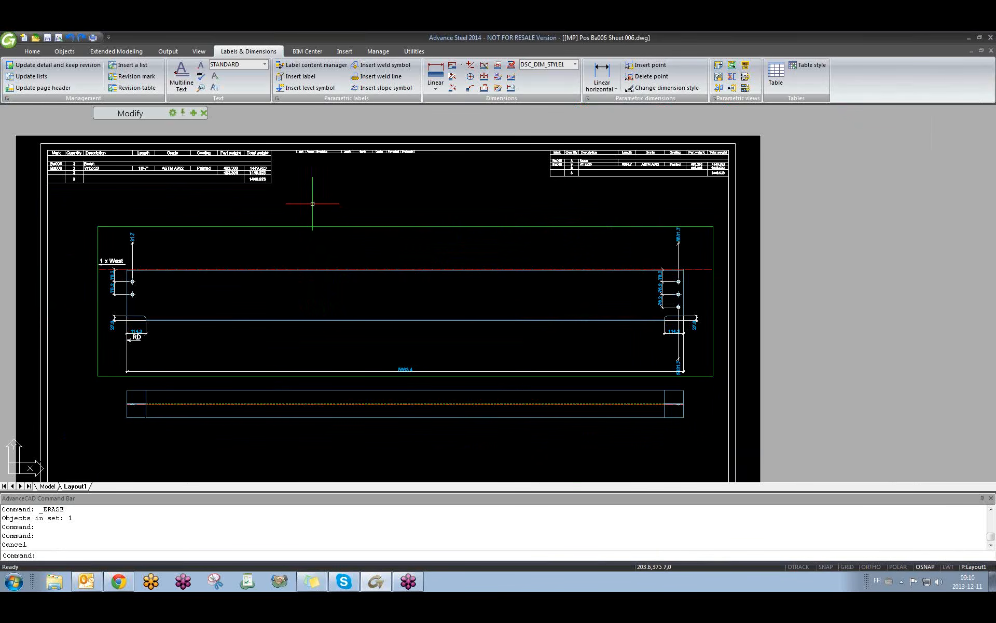
{"action": "left_click", "coordinate": [297, 78]}
{"action": "scroll", "coordinate": [265, 266], "scroll_direction": "up", "scroll_amount": 5}
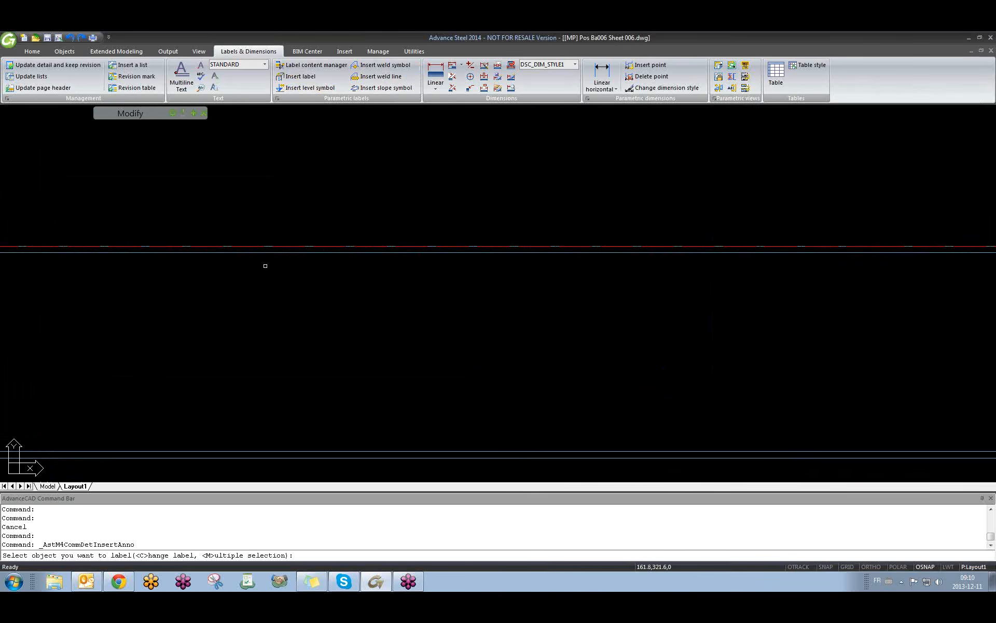
{"action": "left_click", "coordinate": [276, 252]}
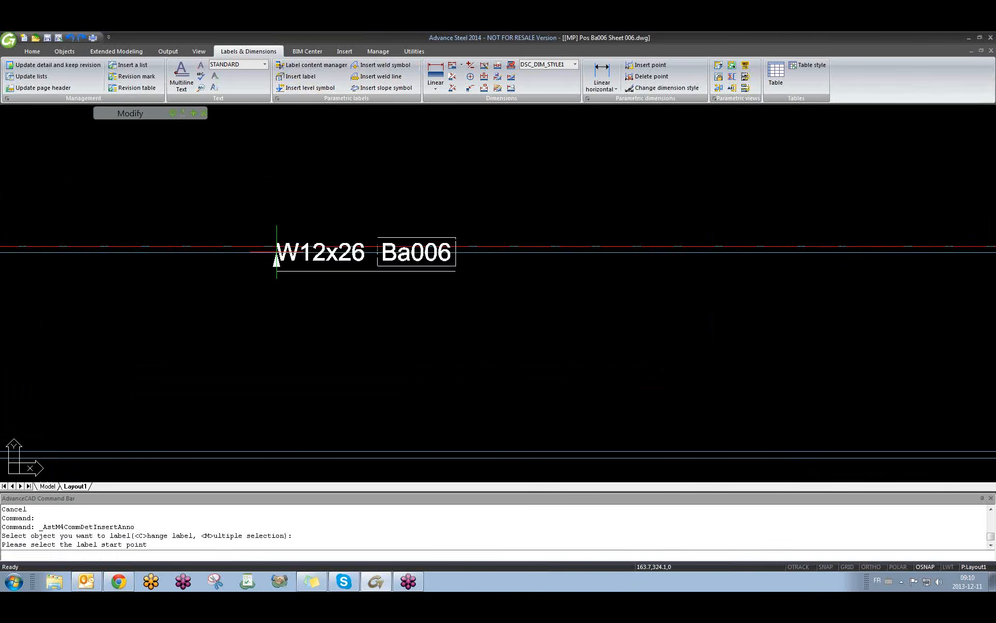
{"action": "left_click", "coordinate": [279, 251]}
{"action": "left_click", "coordinate": [335, 195]}
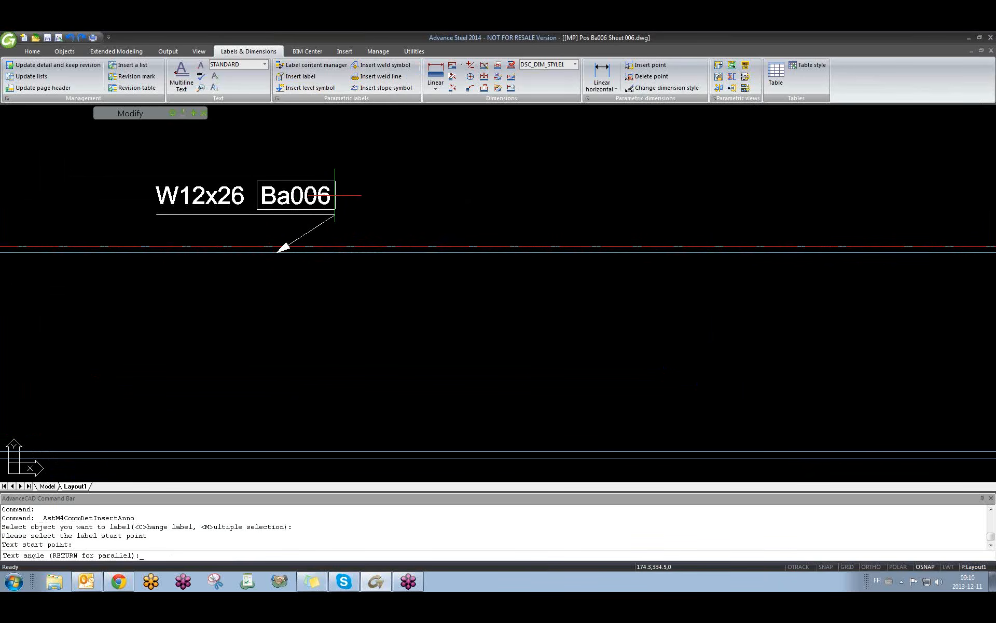
{"action": "key", "text": "Return"}
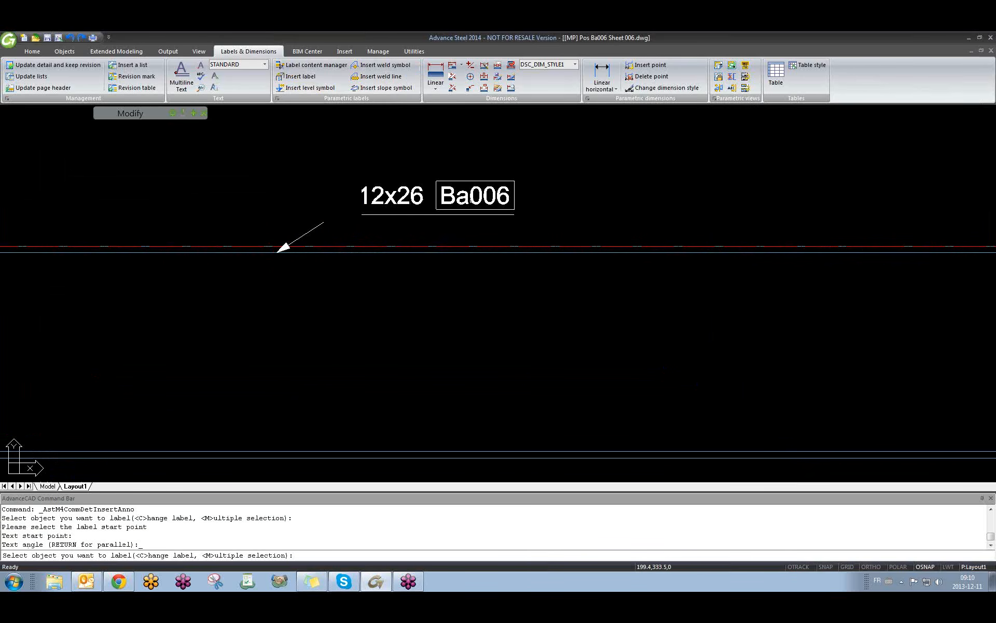
{"action": "key", "text": "Escape"}
{"action": "scroll", "coordinate": [386, 199], "scroll_direction": "up", "scroll_amount": 3}
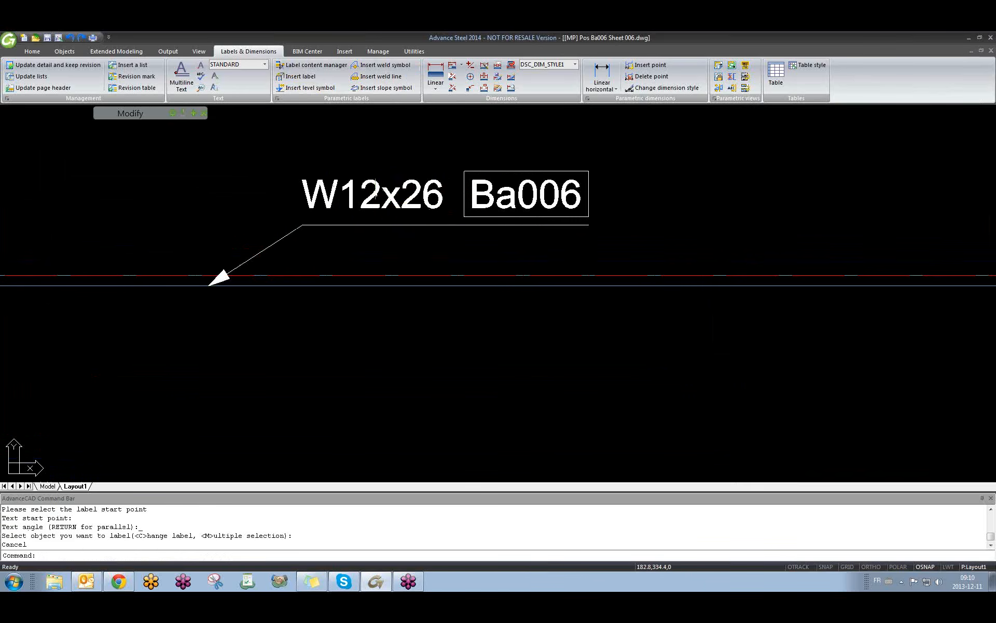
{"action": "key", "text": "Escape"}
{"action": "key", "text": "Escape"}
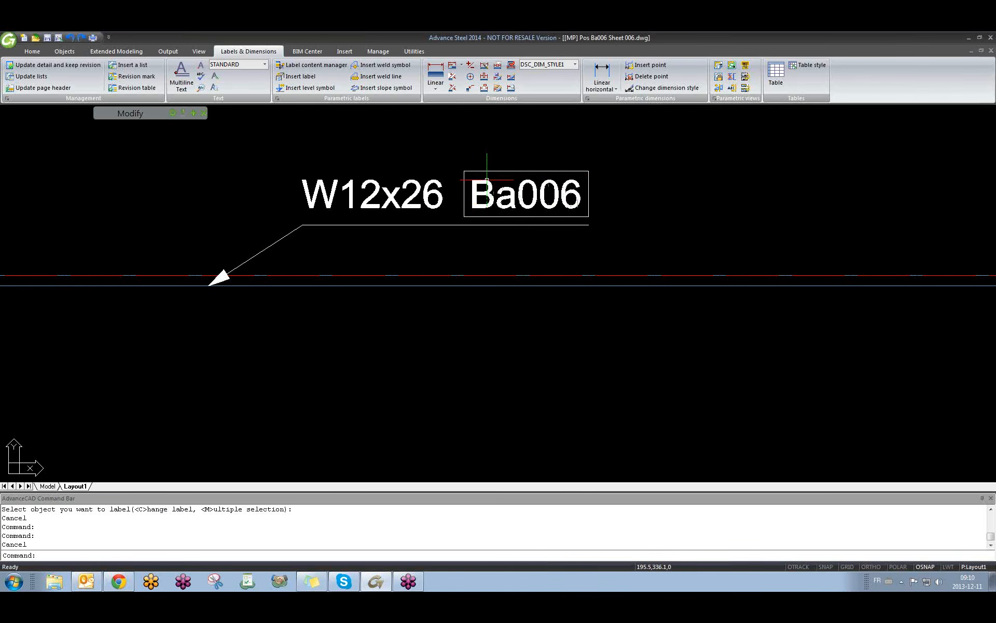
{"action": "scroll", "coordinate": [487, 180], "scroll_direction": "down", "scroll_amount": 5}
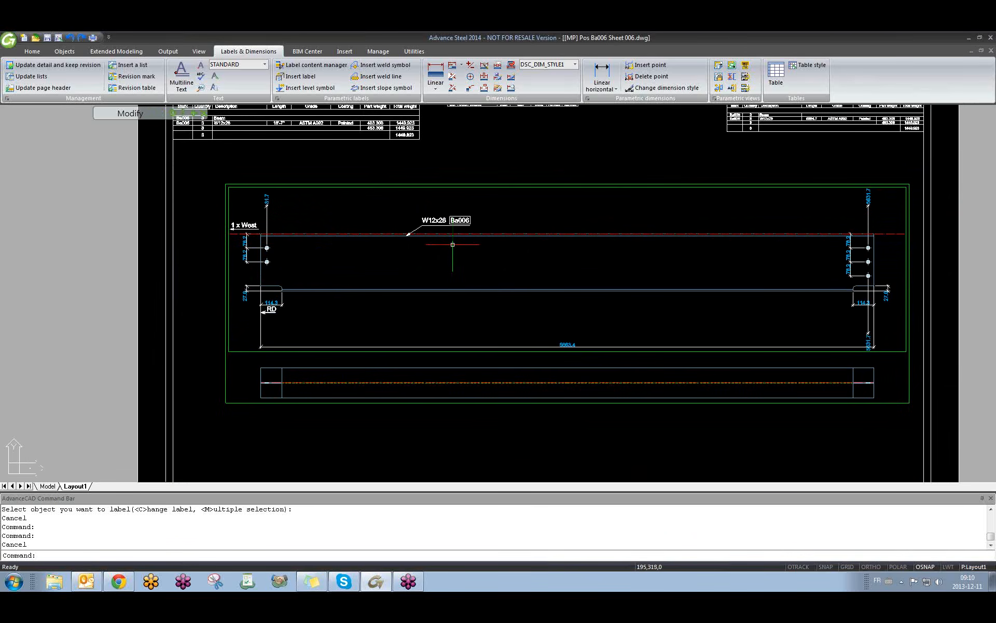
- Insert a leader label on the upper hole at the beam's left end, placing the parallel text to the right of the hole
{"action": "scroll", "coordinate": [275, 252], "scroll_direction": "up", "scroll_amount": 4}
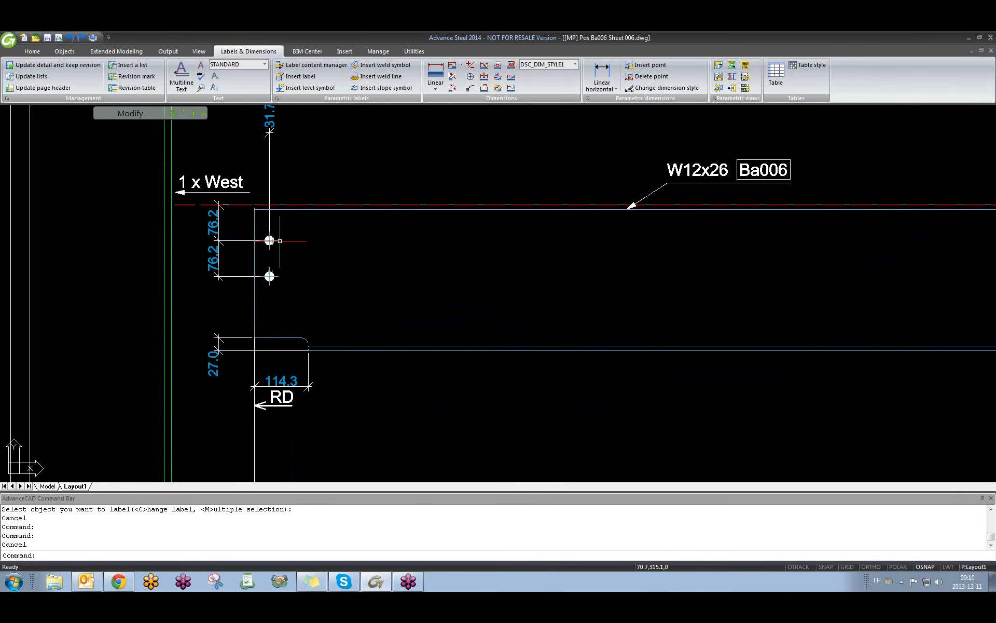
{"action": "left_click", "coordinate": [311, 78]}
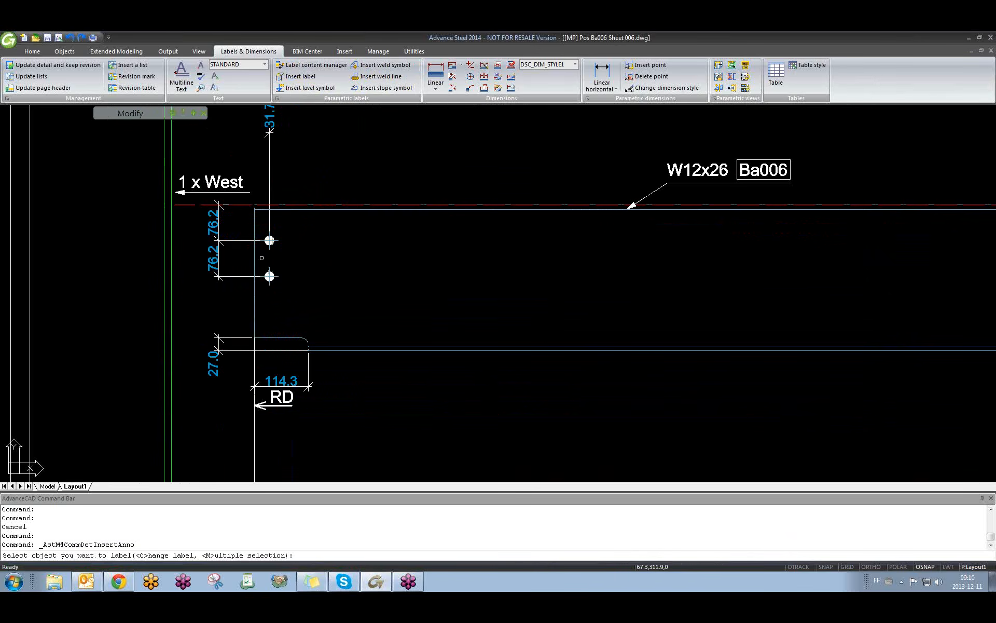
{"action": "scroll", "coordinate": [264, 252], "scroll_direction": "up", "scroll_amount": 4}
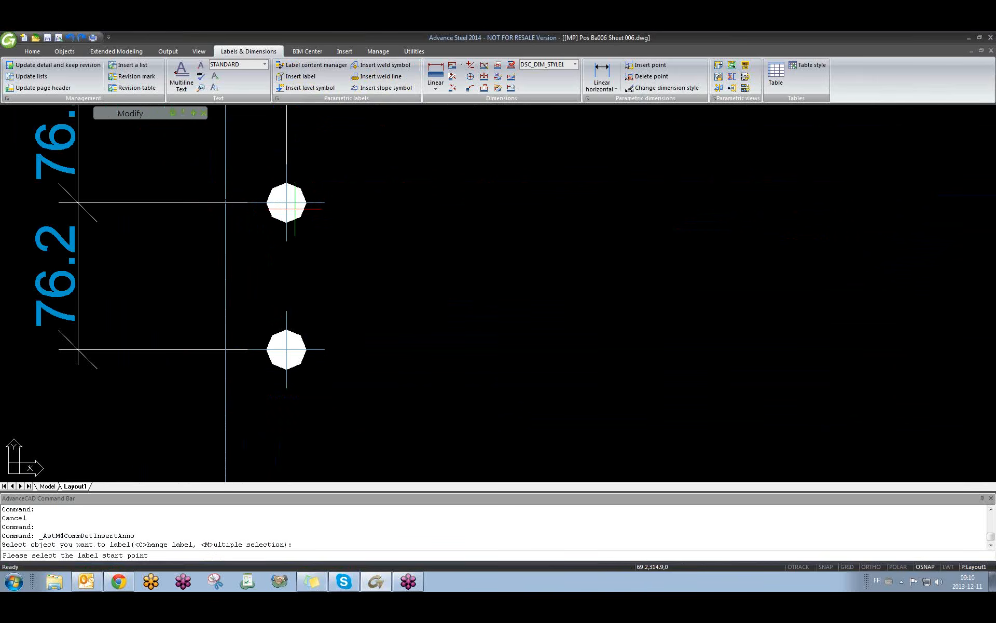
{"action": "left_click", "coordinate": [300, 210]}
{"action": "left_click", "coordinate": [448, 223]}
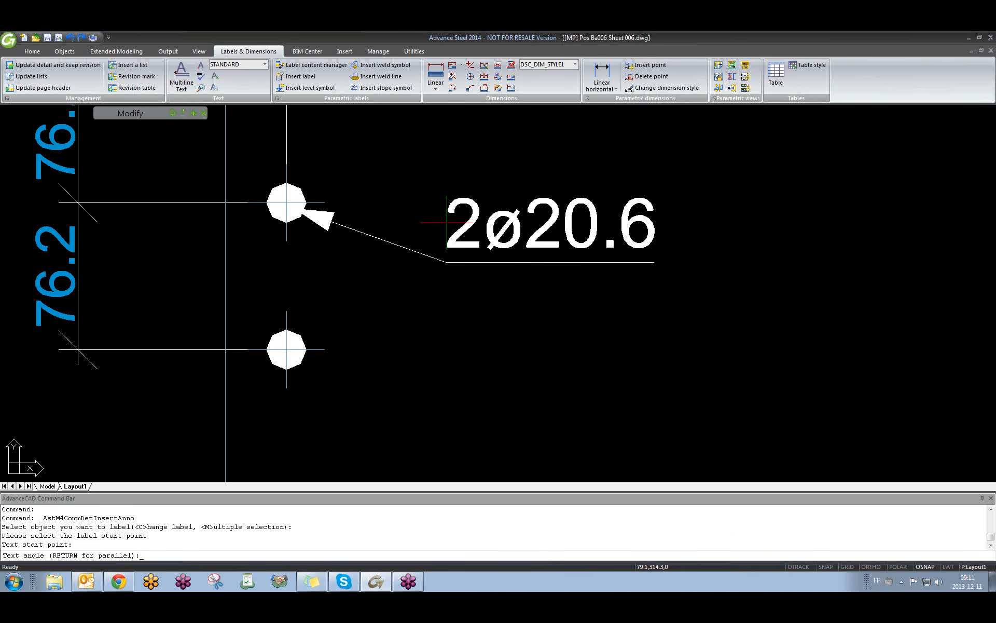
{"action": "key", "text": "Return"}
{"action": "key", "text": "Escape"}
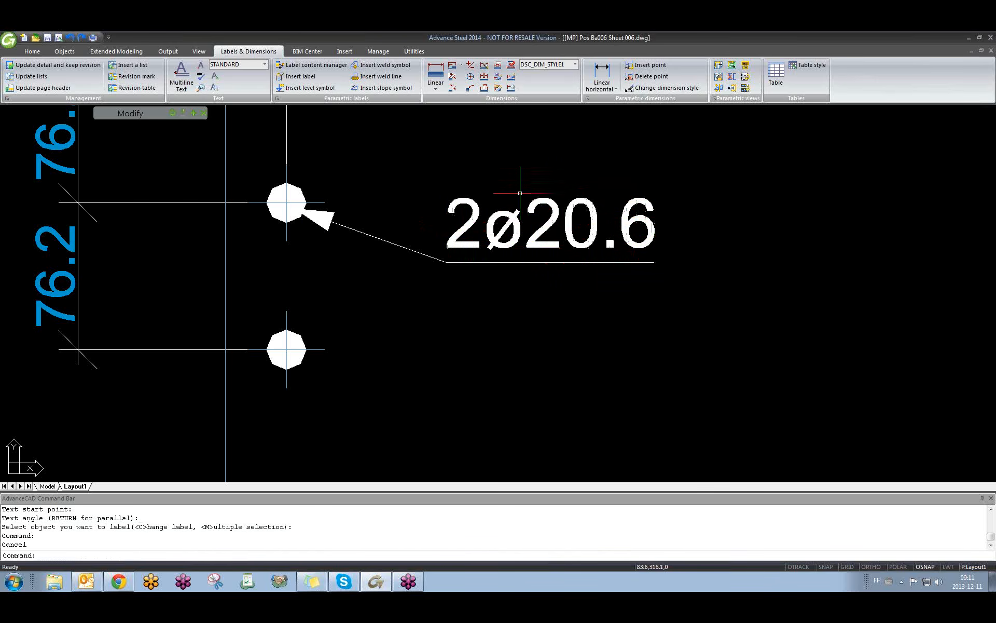
{"action": "scroll", "coordinate": [503, 267], "scroll_direction": "down", "scroll_amount": 4}
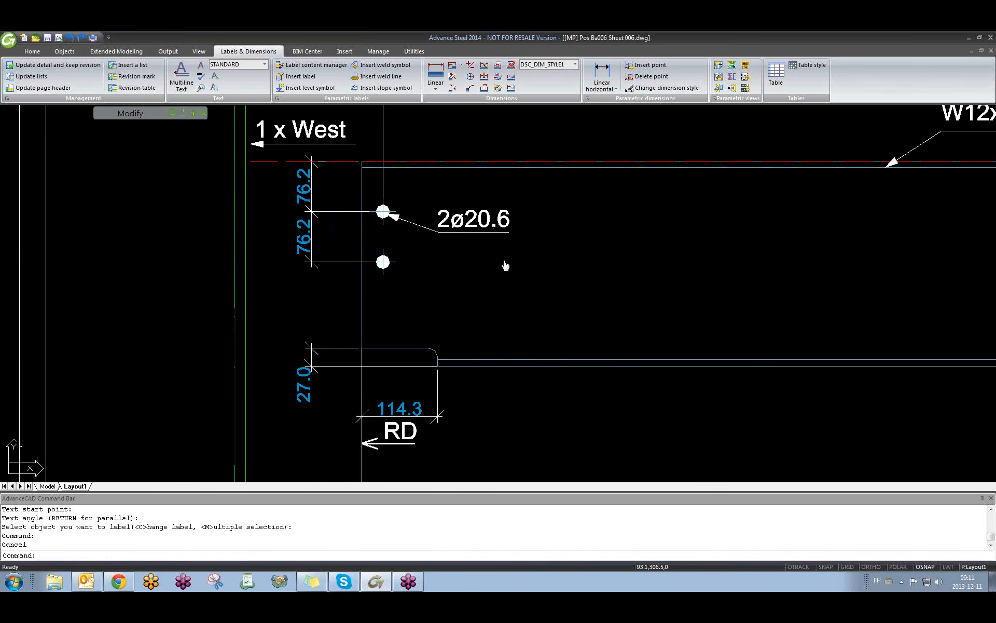
{"action": "scroll", "coordinate": [401, 258], "scroll_direction": "down", "scroll_amount": 5}
{"action": "middle_click_drag", "start_coordinate": [567, 300], "coordinate": [435, 296]}
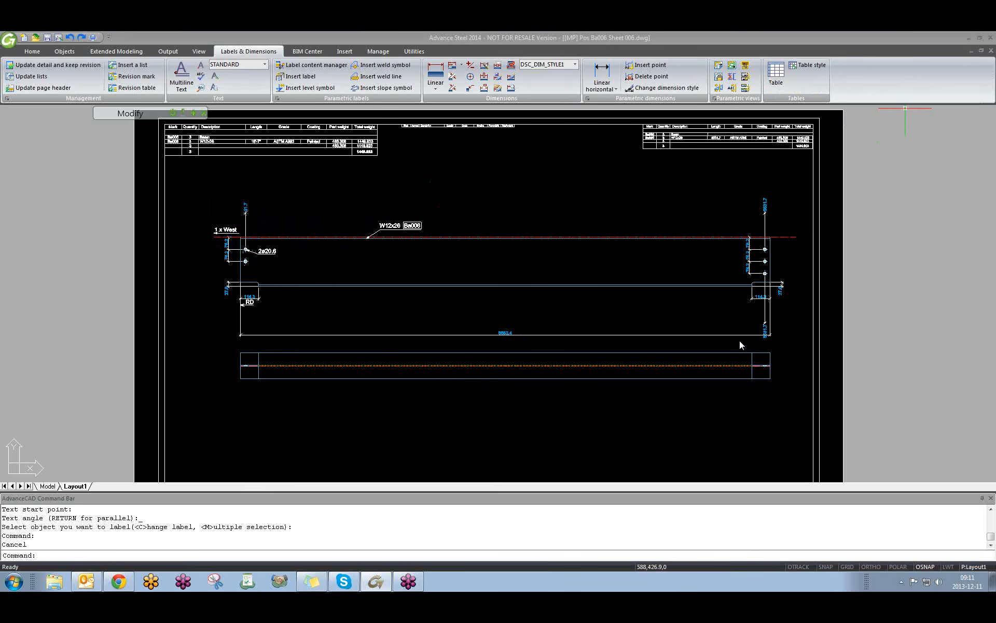
- Select the overall length dimension beneath the beam's front view to inspect which view it belongs to
{"action": "left_click", "coordinate": [289, 338]}
{"action": "left_click", "coordinate": [259, 334]}
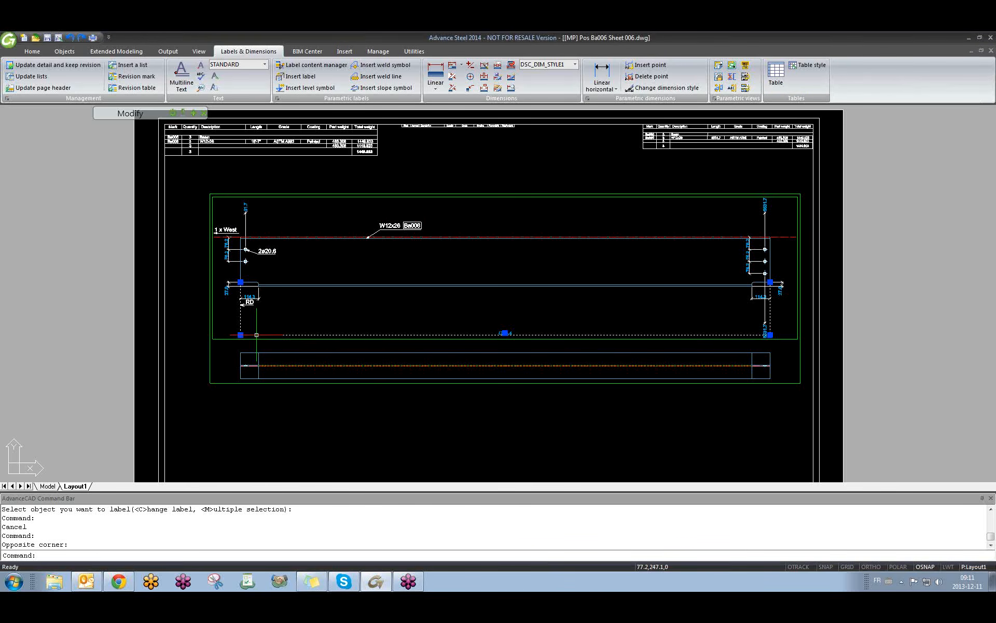
{"action": "key", "text": "Escape"}
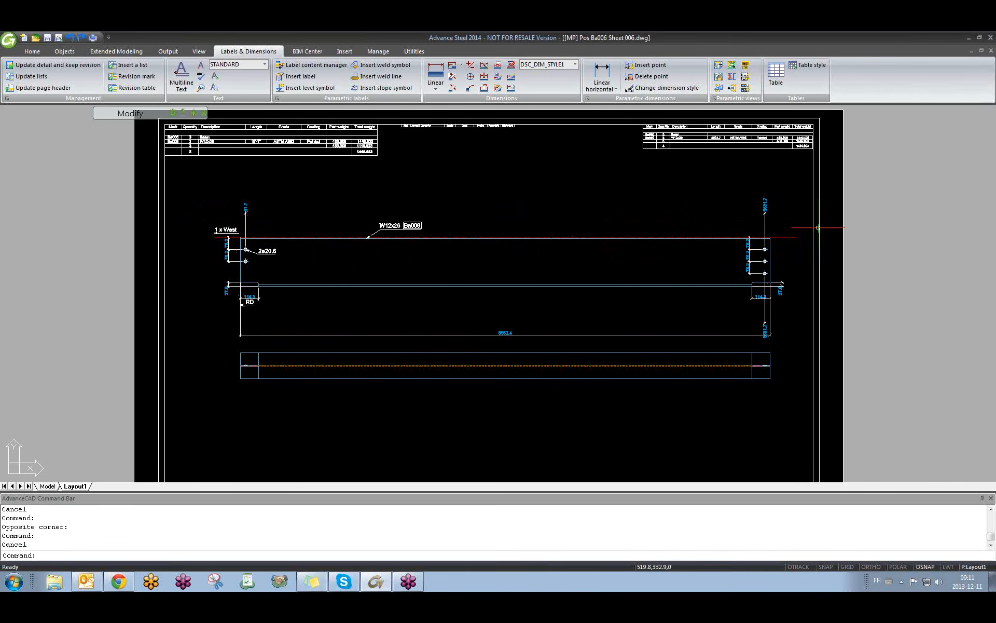
{"action": "scroll", "coordinate": [483, 256], "scroll_direction": "up", "scroll_amount": 3}
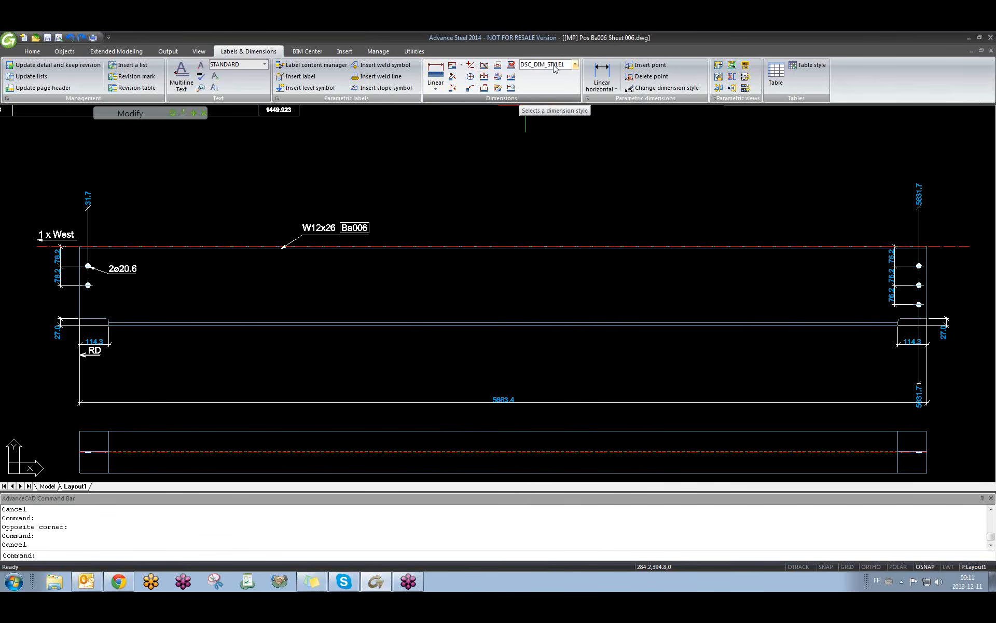
- Switch to the Ba005 drawing and add a standard linear dimension along the beam's full length, placed above the top view
{"action": "key", "text": "ctrl+Tab"}
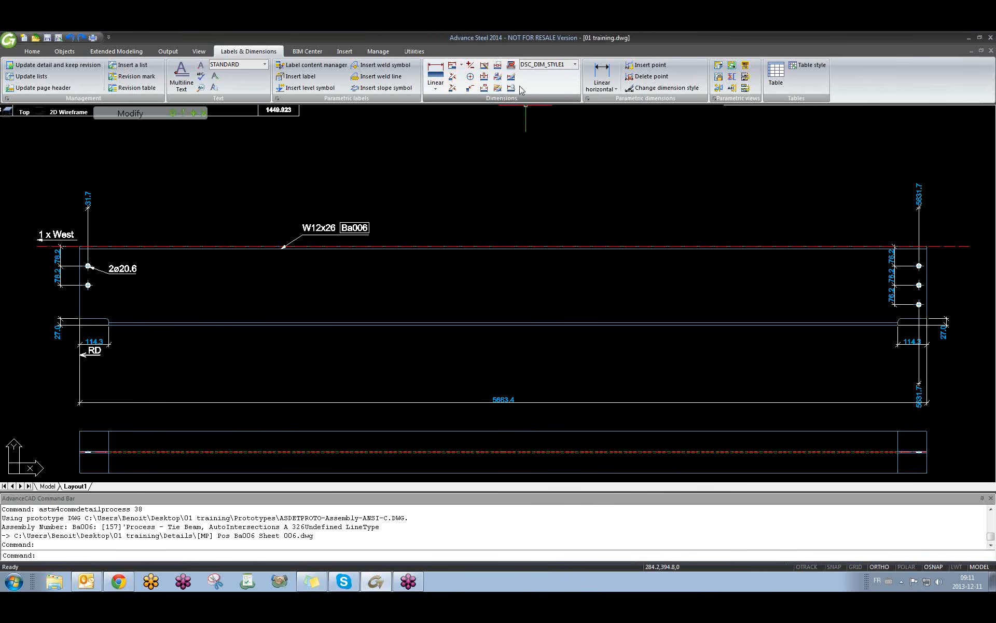
{"action": "key", "text": "Escape"}
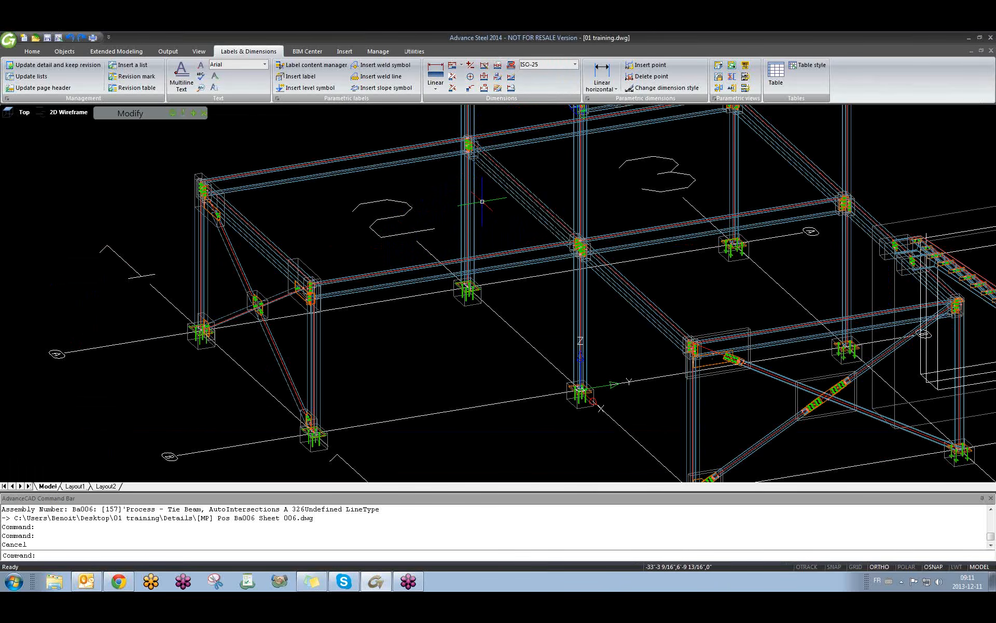
{"action": "key", "text": "ctrl+Tab"}
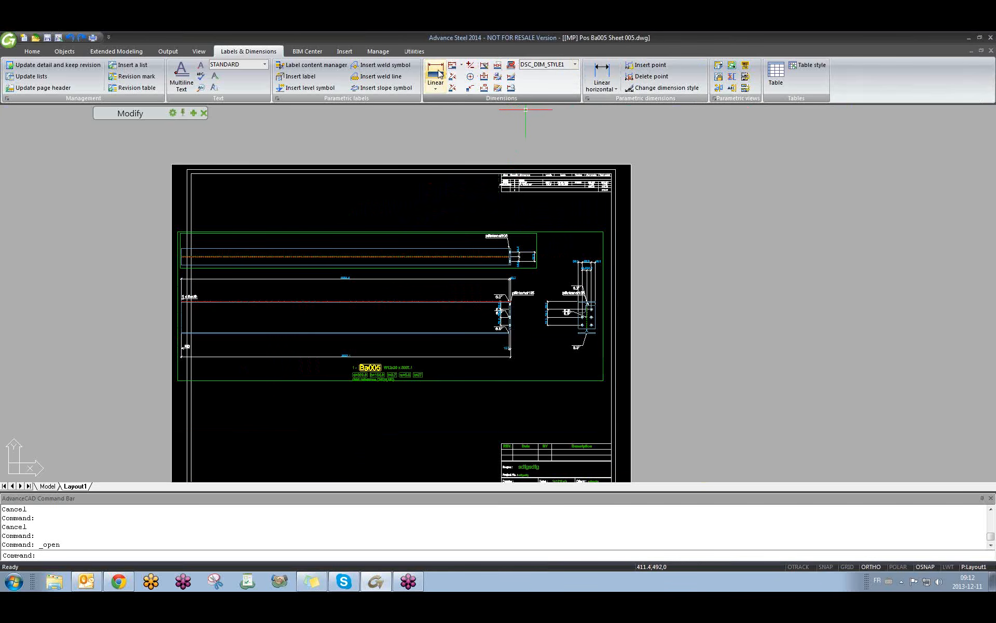
{"action": "left_click", "coordinate": [436, 72]}
{"action": "scroll", "coordinate": [201, 252], "scroll_direction": "up", "scroll_amount": 4}
{"action": "key", "text": "F8"}
{"action": "left_click", "coordinate": [149, 243]}
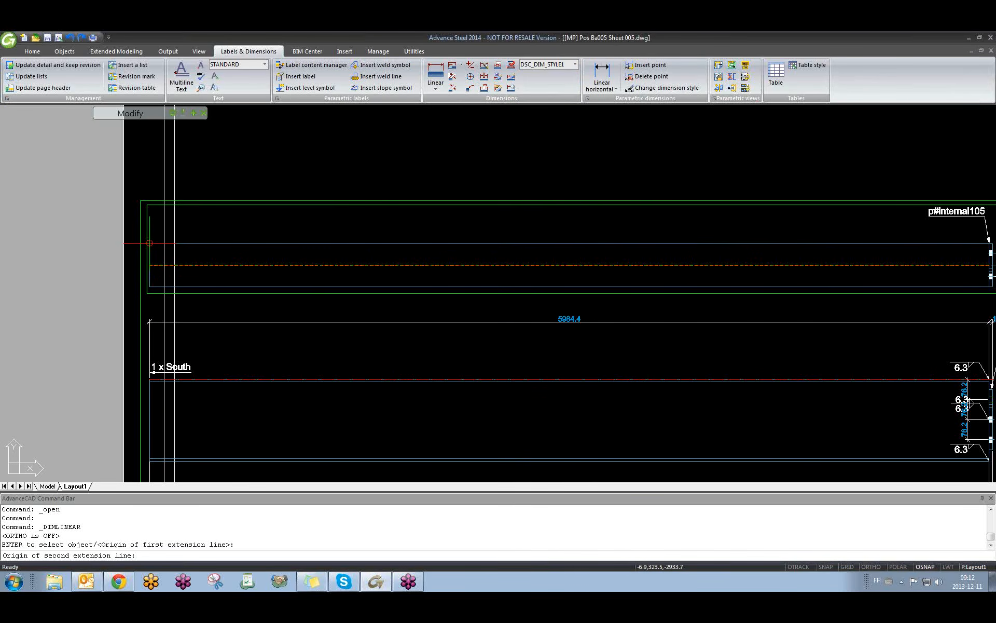
{"action": "scroll", "coordinate": [208, 259], "scroll_direction": "down", "scroll_amount": 2}
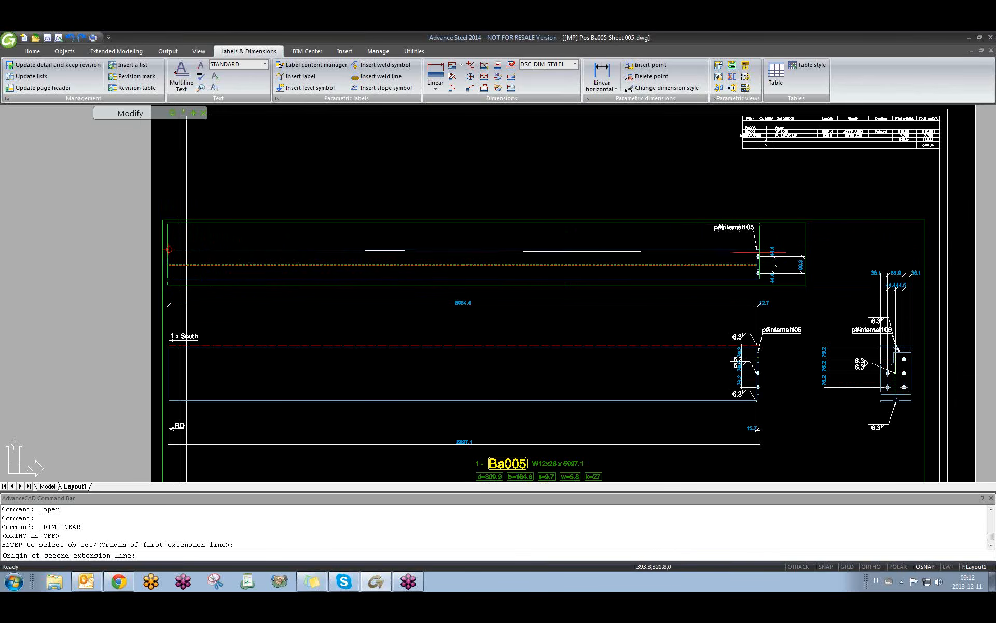
{"action": "left_click", "coordinate": [760, 251]}
{"action": "left_click", "coordinate": [639, 195]}
{"action": "key", "text": "F8"}
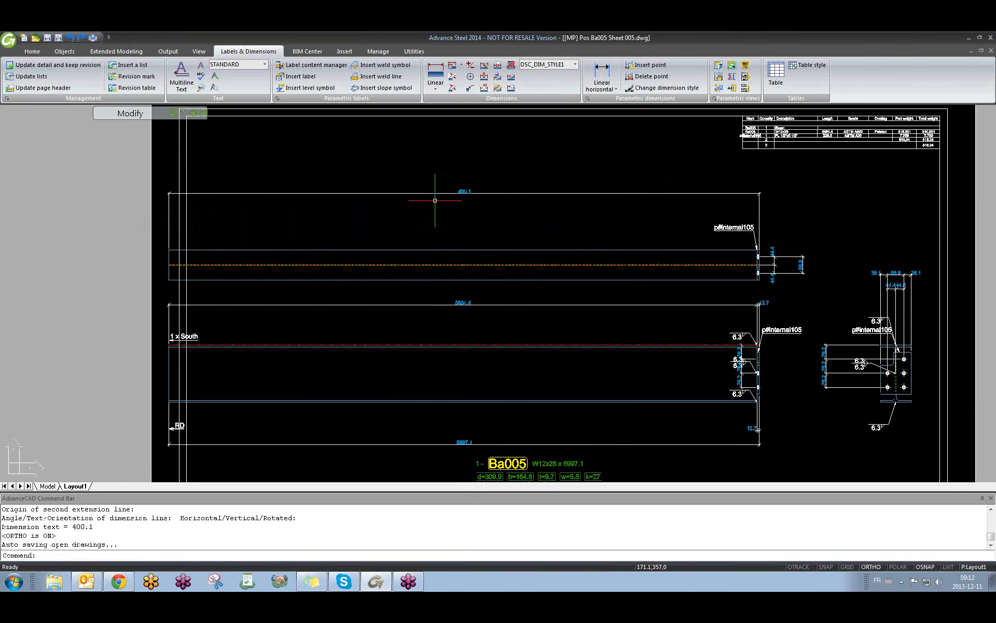
- Erase the standard linear dimension above the top view of Ba005
{"action": "scroll", "coordinate": [435, 200], "scroll_direction": "up", "scroll_amount": 5}
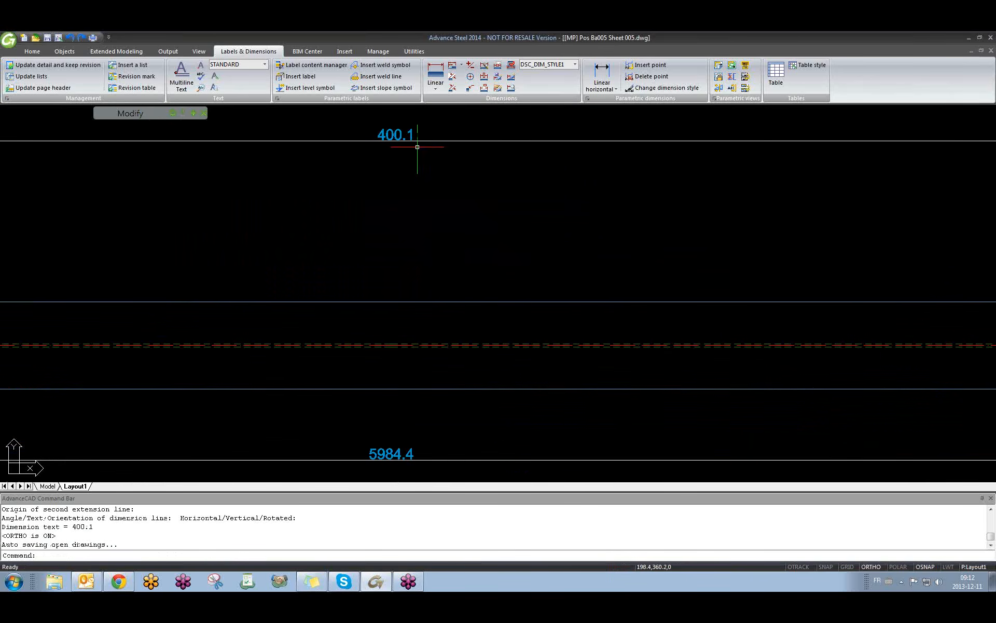
{"action": "left_click", "coordinate": [396, 456]}
{"action": "key", "text": "Escape"}
{"action": "left_click", "coordinate": [384, 134]}
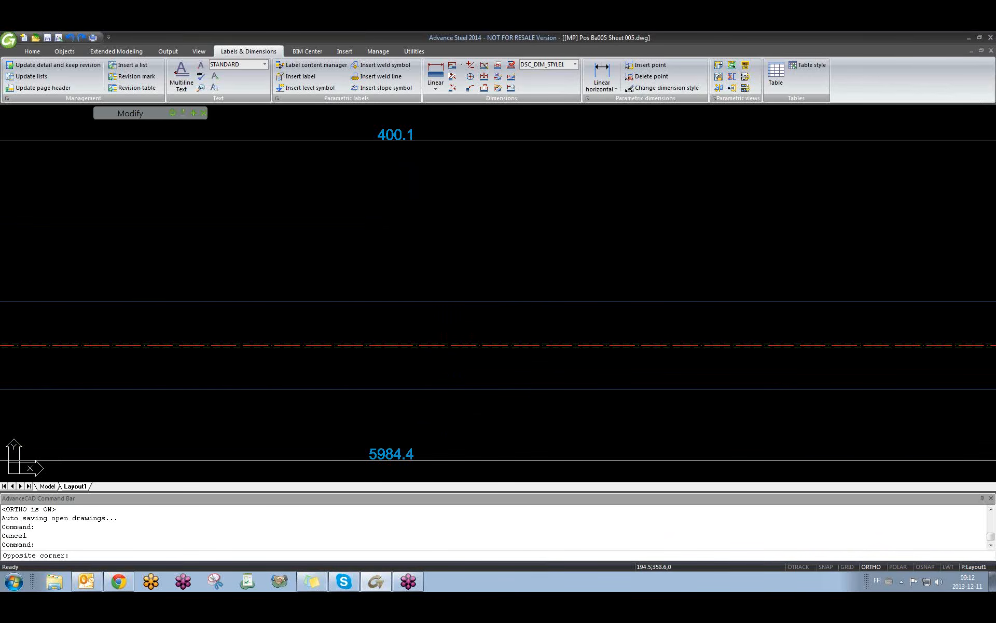
{"action": "key", "text": "Delete"}
{"action": "scroll", "coordinate": [396, 149], "scroll_direction": "down", "scroll_amount": 6}
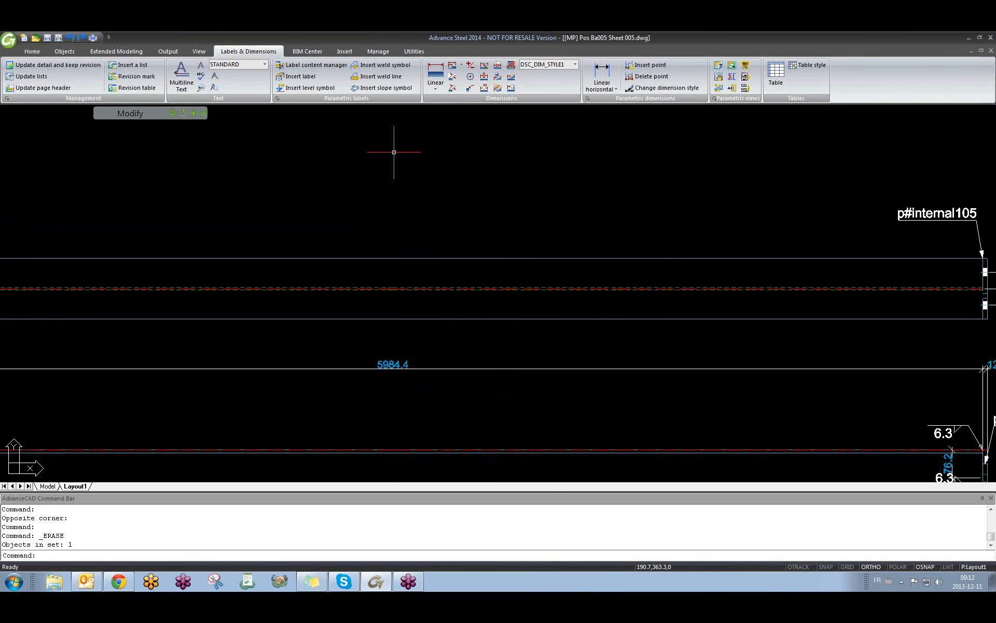
{"action": "scroll", "coordinate": [333, 240], "scroll_direction": "up", "scroll_amount": 2}
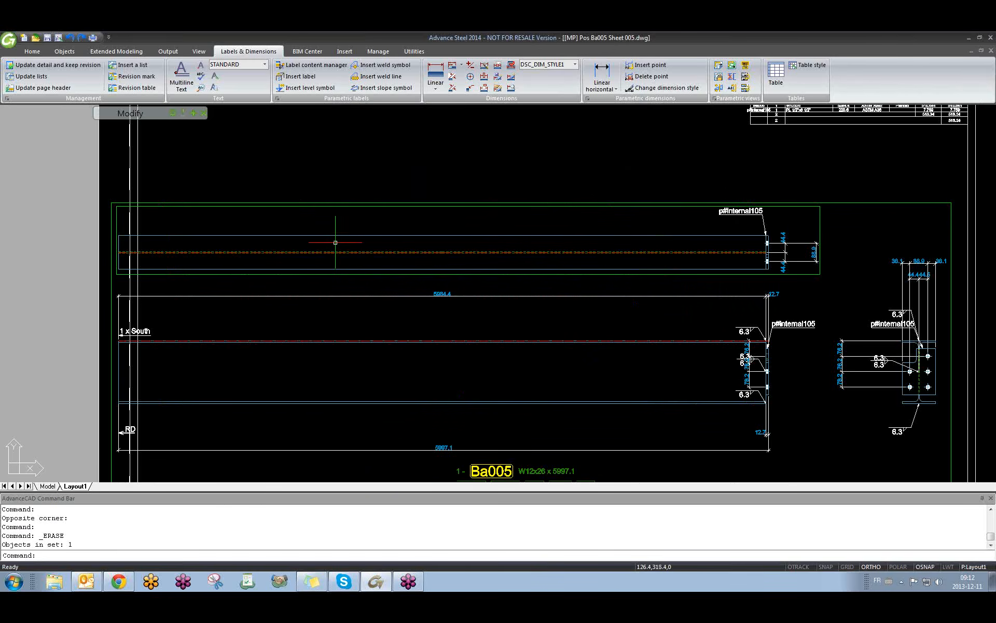
- Switch back to the Ba006 drawing and add a parametric horizontal dimension between the grid line ends, placing it above the front view
{"action": "key", "text": "ctrl+Tab"}
{"action": "scroll", "coordinate": [379, 247], "scroll_direction": "down", "scroll_amount": 2}
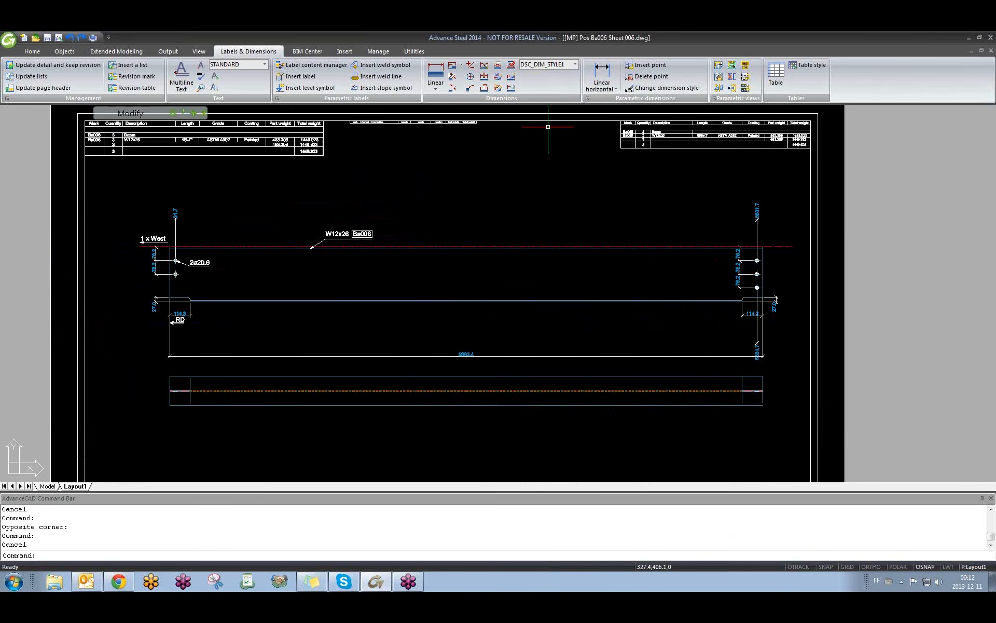
{"action": "left_click", "coordinate": [614, 89]}
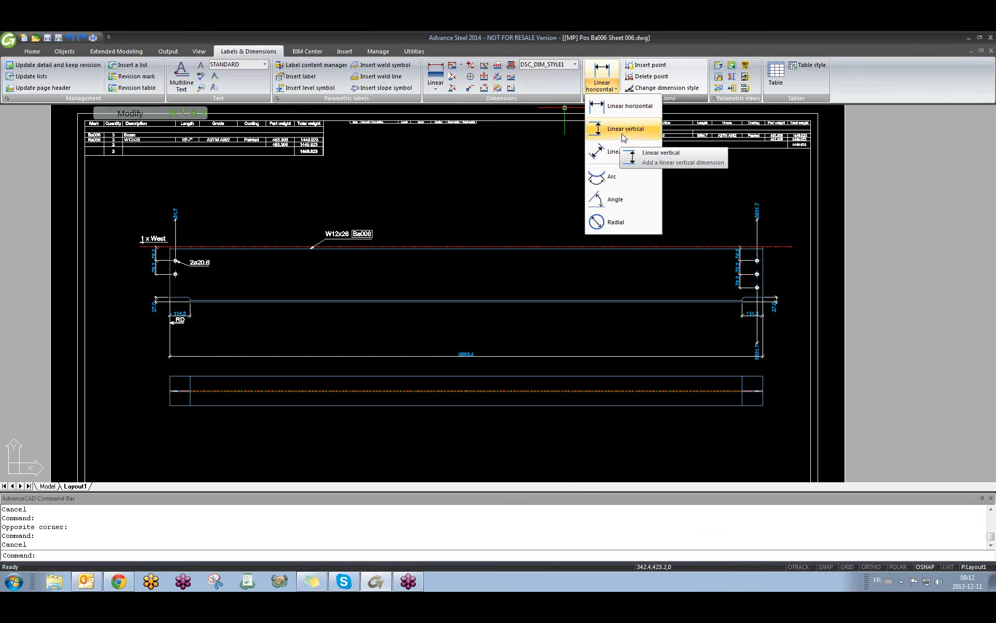
{"action": "left_click", "coordinate": [624, 104]}
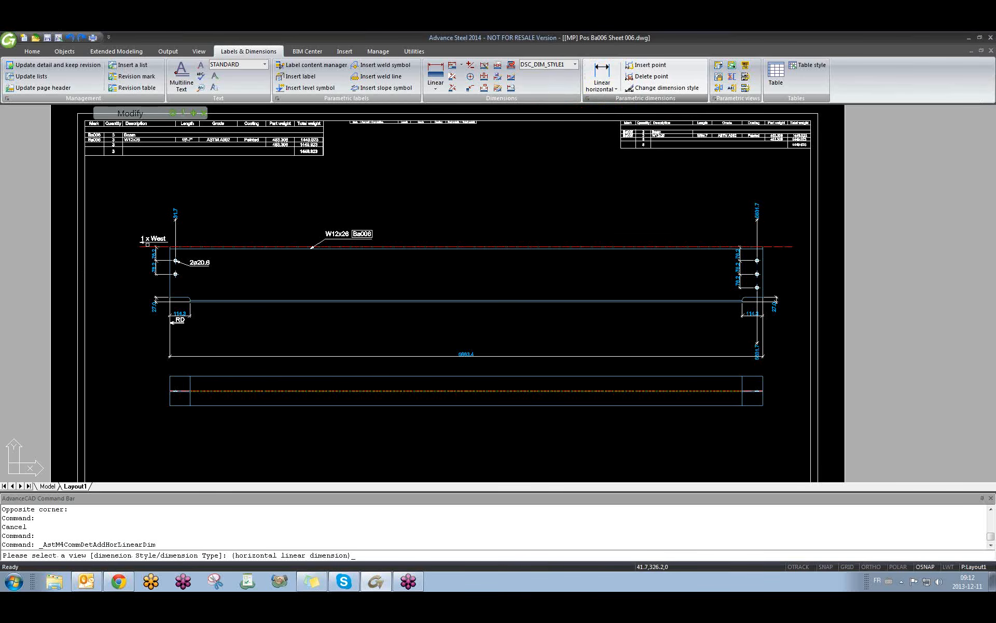
{"action": "left_click", "coordinate": [199, 248]}
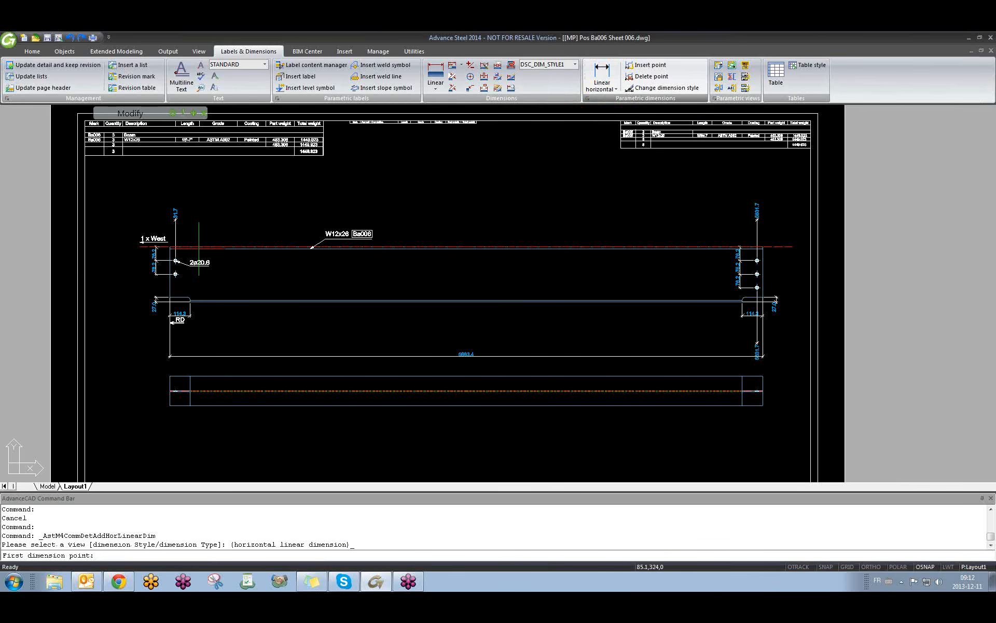
{"action": "left_click", "coordinate": [140, 247]}
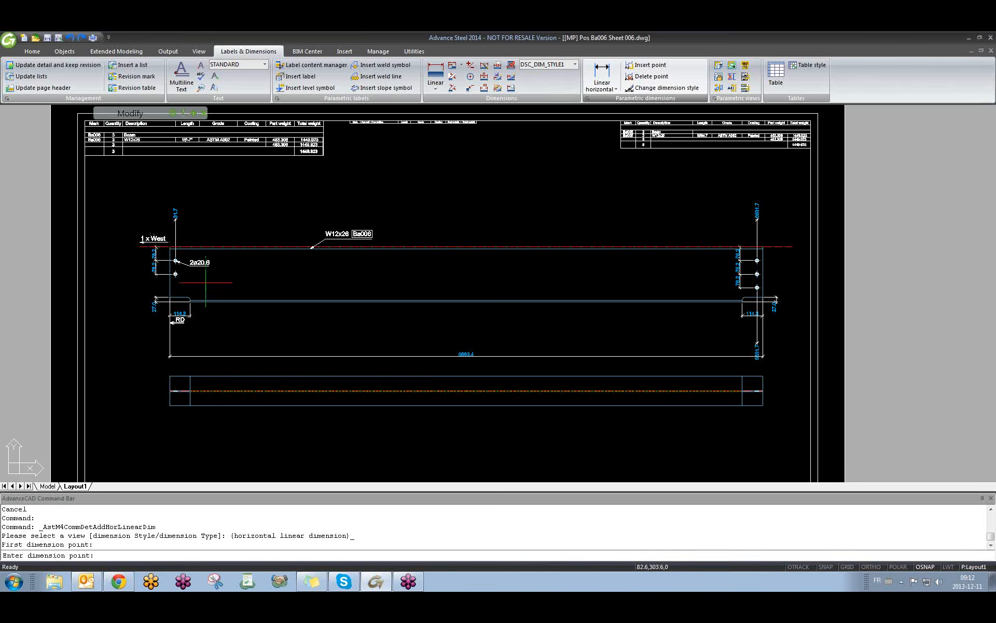
{"action": "left_click", "coordinate": [793, 247]}
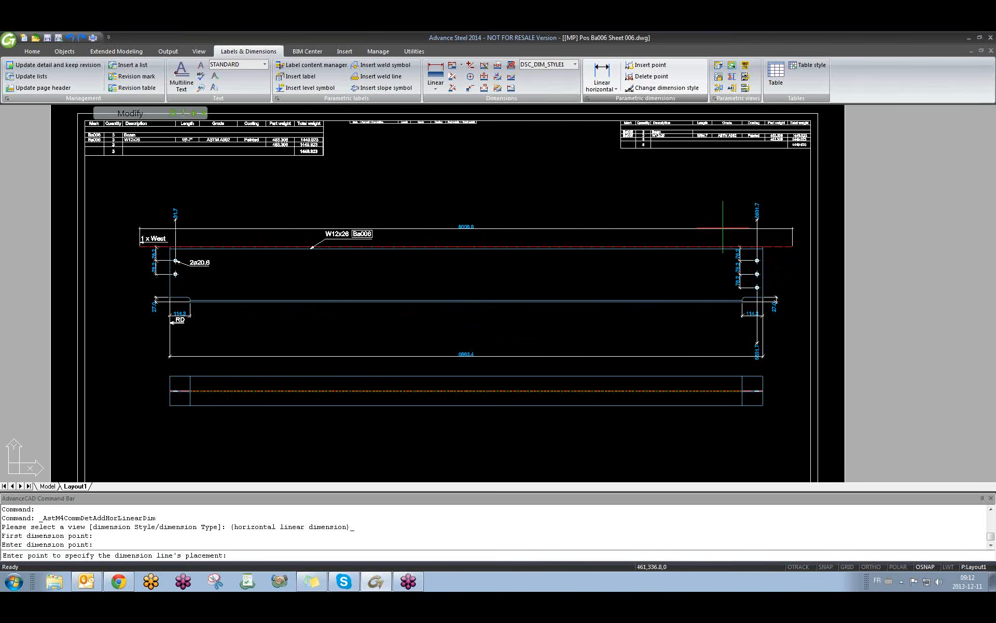
{"action": "left_click", "coordinate": [599, 183]}
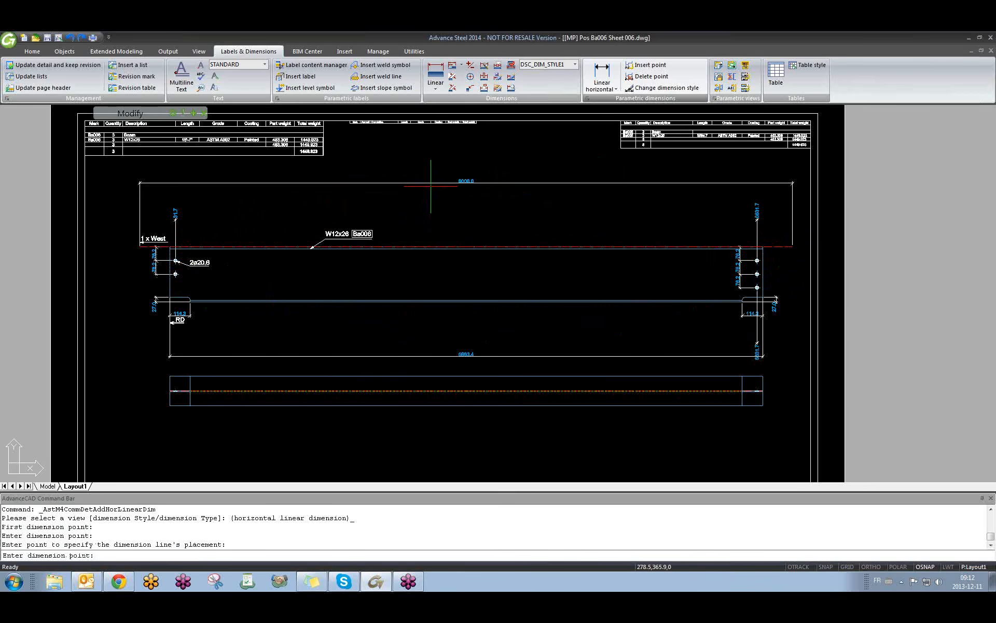
- Add the beam's left end, right end and midpoint along the upper grid line as points of the horizontal dimension chain
{"action": "scroll", "coordinate": [430, 186], "scroll_direction": "up", "scroll_amount": 4}
{"action": "scroll", "coordinate": [431, 187], "scroll_direction": "down", "scroll_amount": 3}
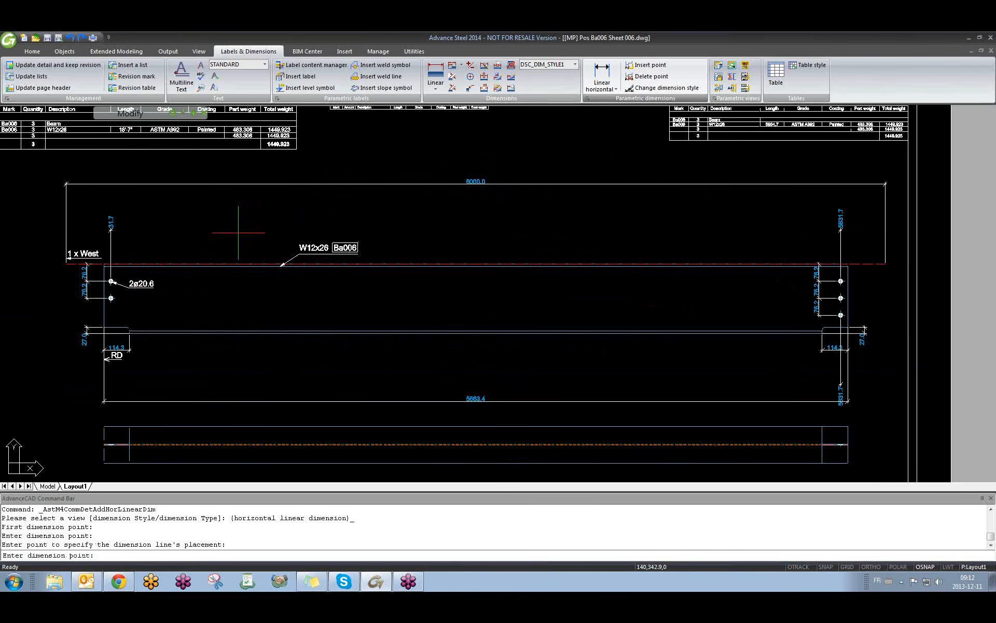
{"action": "left_click", "coordinate": [103, 264]}
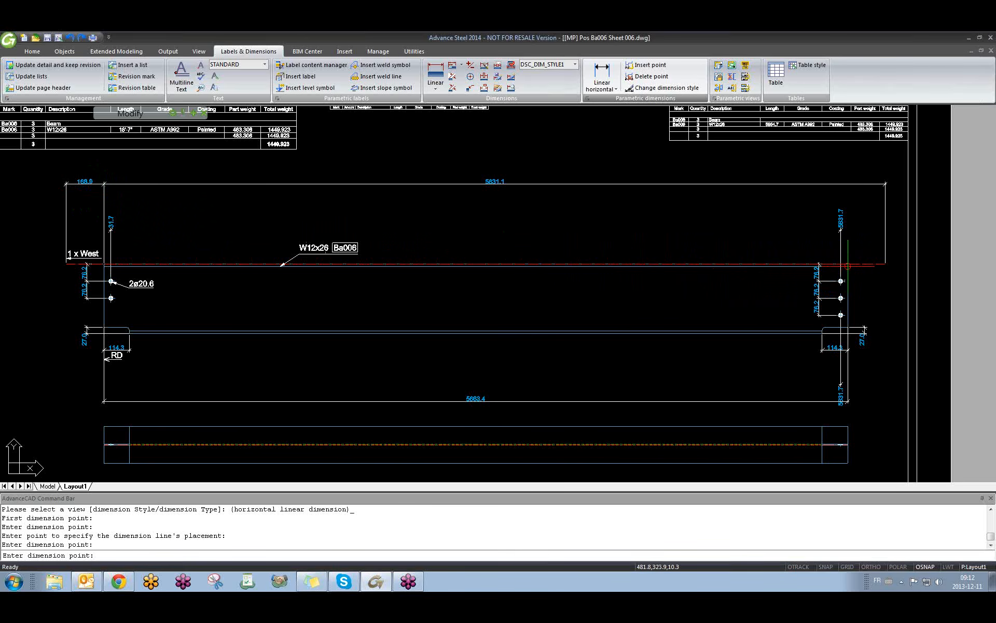
{"action": "left_click", "coordinate": [848, 263]}
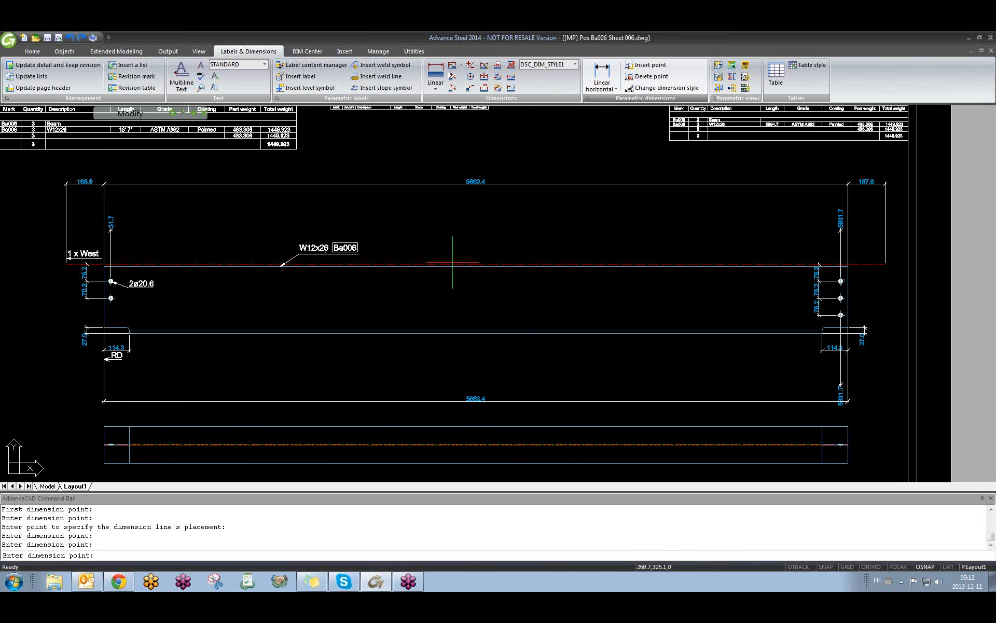
{"action": "left_click", "coordinate": [476, 264]}
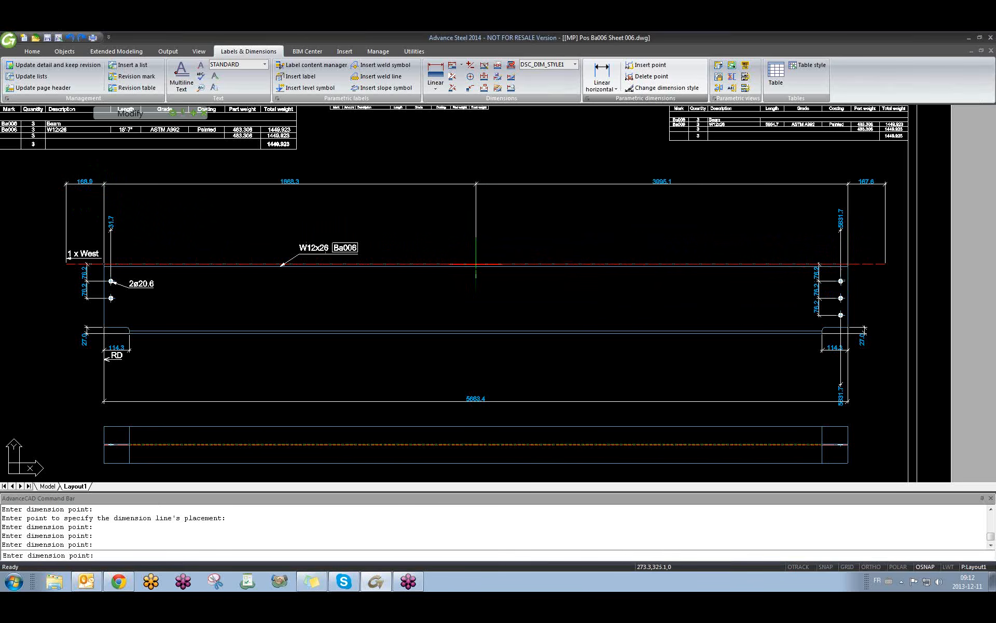
- Add five free points between the beam's midpoint and left end to the horizontal dimension chain
{"action": "left_click", "coordinate": [400, 250]}
{"action": "left_click", "coordinate": [335, 222]}
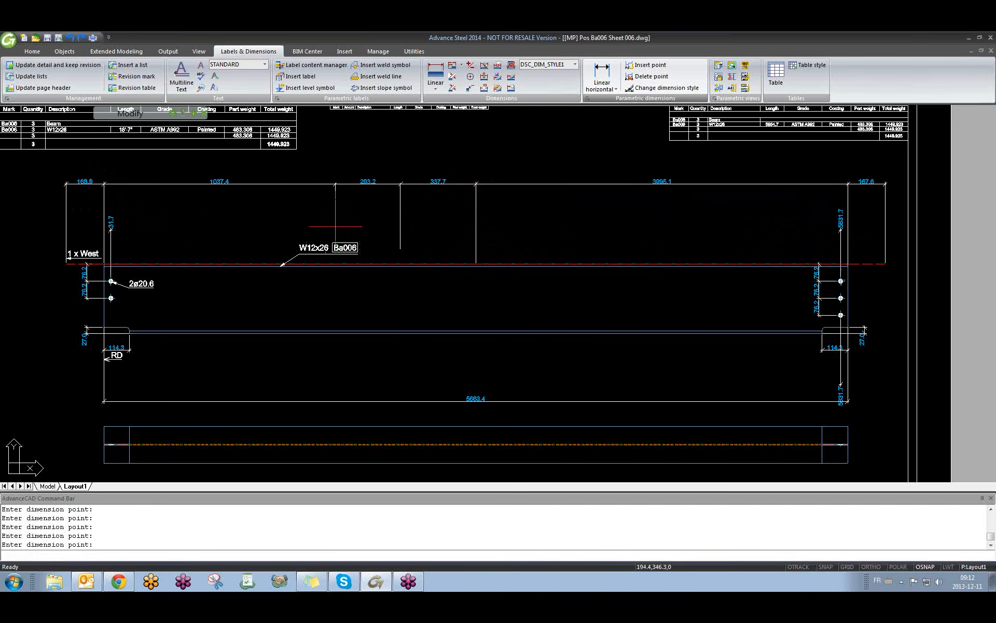
{"action": "left_click", "coordinate": [289, 222]}
{"action": "left_click", "coordinate": [242, 222]}
{"action": "left_click", "coordinate": [186, 217]}
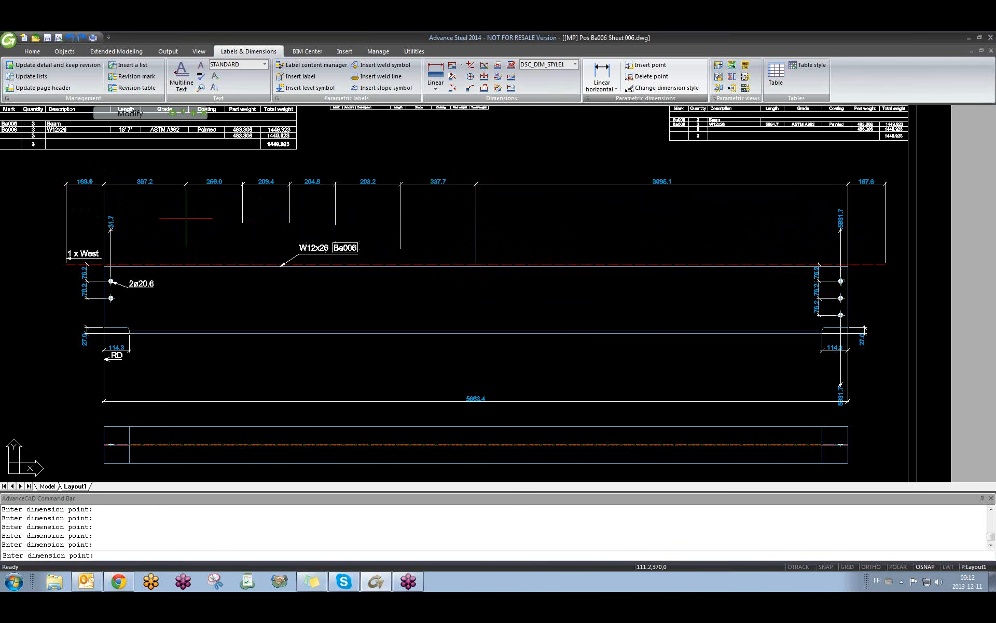
- Add six free points between the beam's midpoint and right end to the horizontal dimension chain
{"action": "left_click", "coordinate": [573, 237]}
{"action": "left_click", "coordinate": [625, 231]}
{"action": "left_click", "coordinate": [677, 229]}
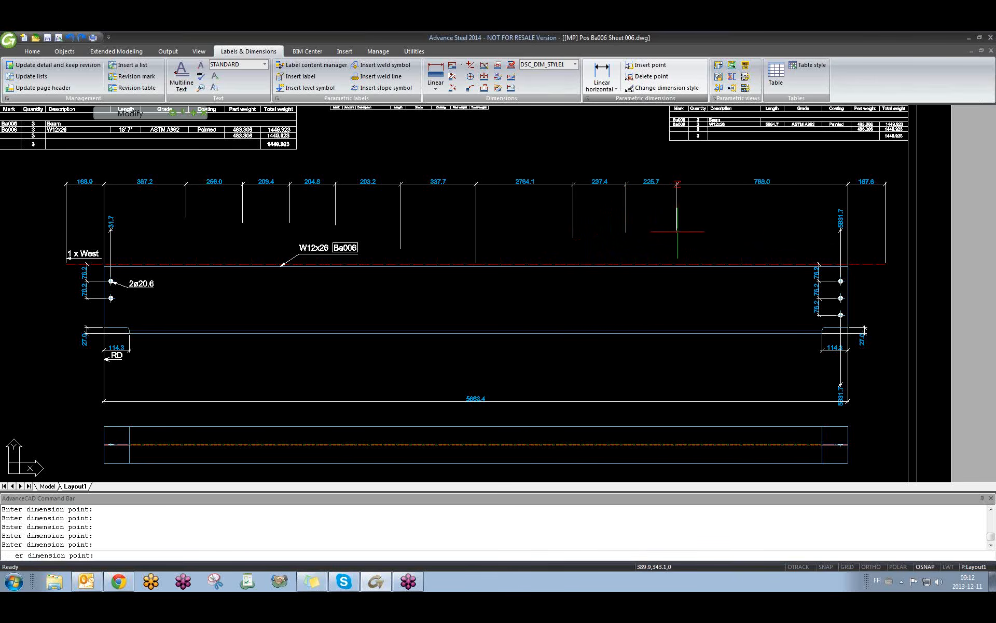
{"action": "left_click", "coordinate": [730, 228]}
{"action": "left_click", "coordinate": [777, 227]}
{"action": "left_click", "coordinate": [820, 226]}
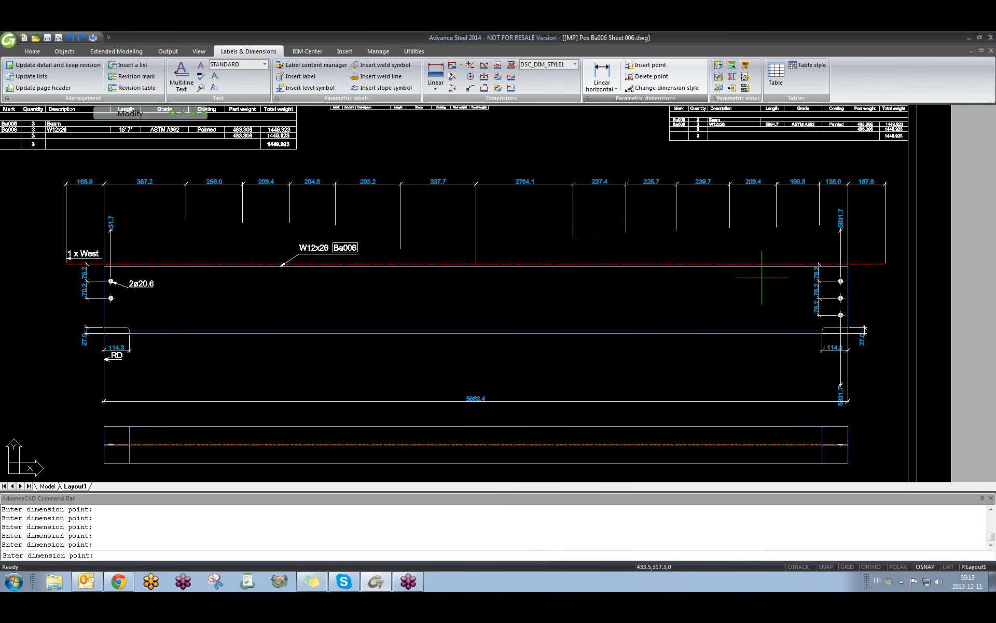
- Add five more points on and below the upper grid line, working from right to left, and finish the dimension chain
{"action": "left_click", "coordinate": [703, 265]}
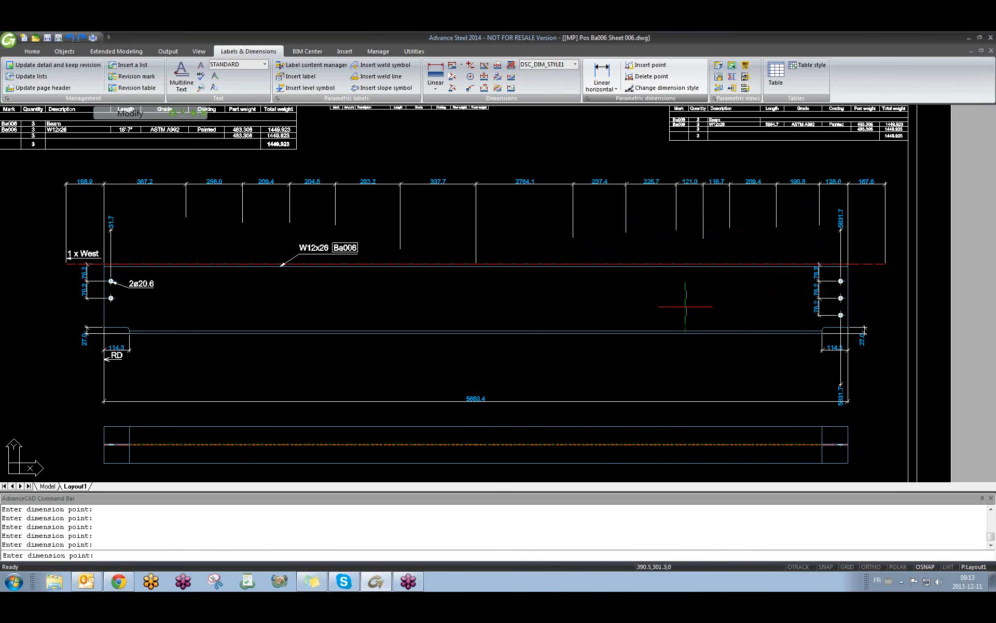
{"action": "left_click", "coordinate": [526, 282]}
{"action": "left_click", "coordinate": [434, 285]}
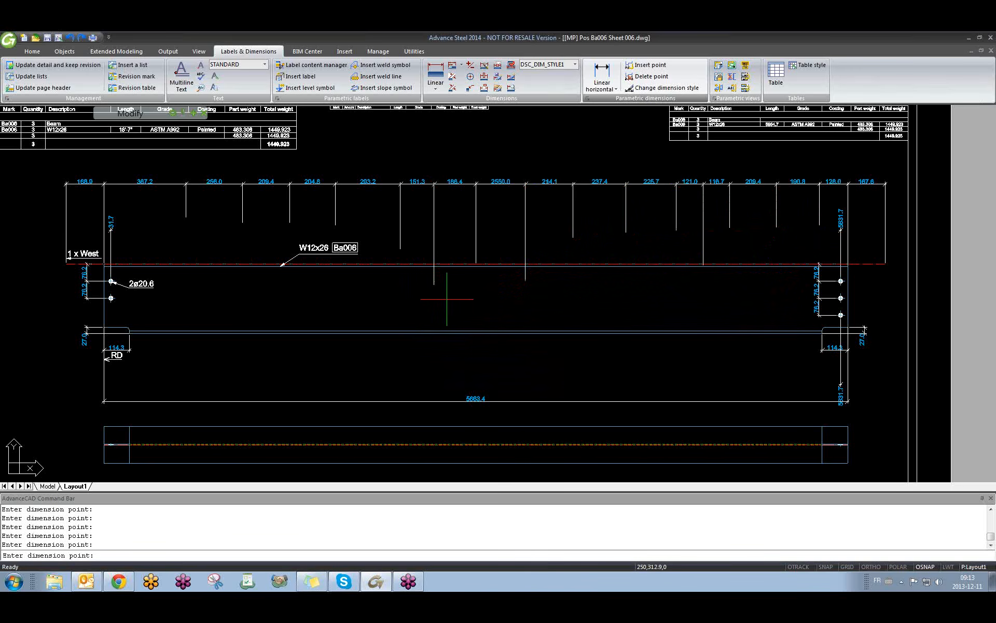
{"action": "left_click", "coordinate": [222, 288]}
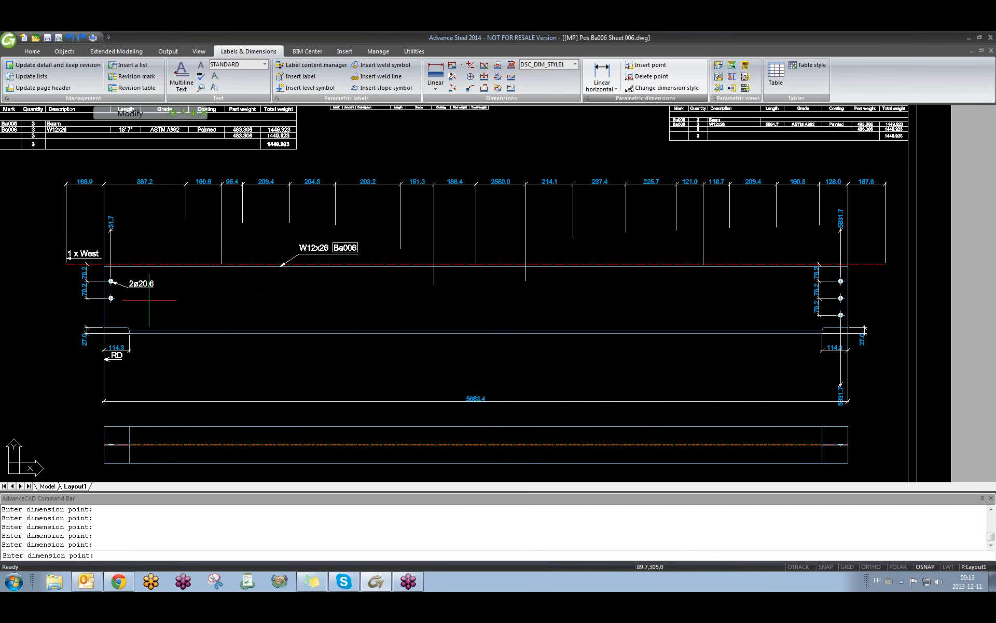
{"action": "left_click", "coordinate": [149, 299]}
{"action": "key", "text": "Return"}
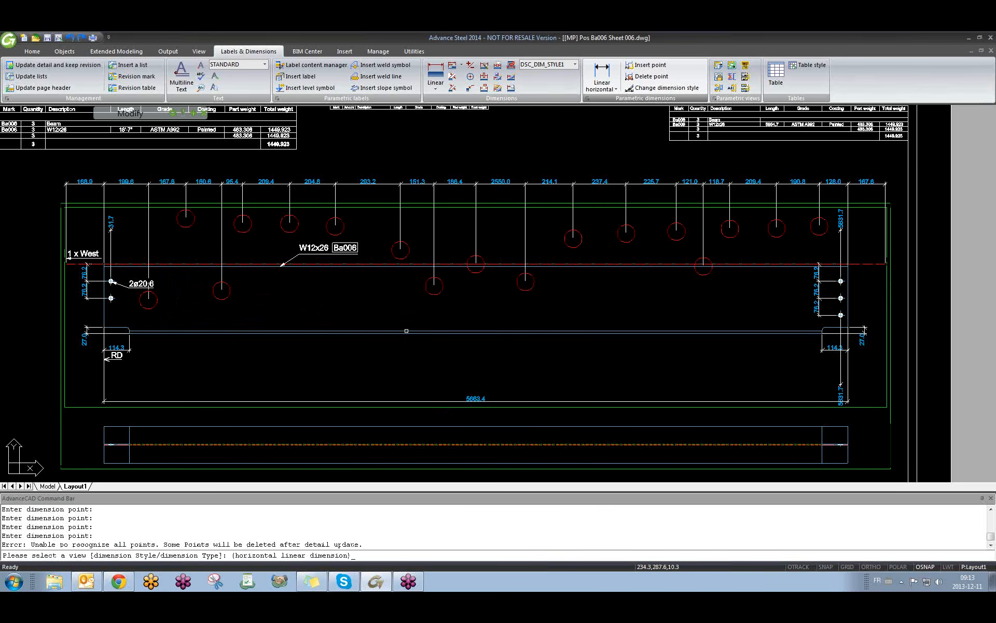
- Assign the finished dimension chain to the beam's main view and try its Group equal distances option
{"action": "left_click", "coordinate": [407, 331]}
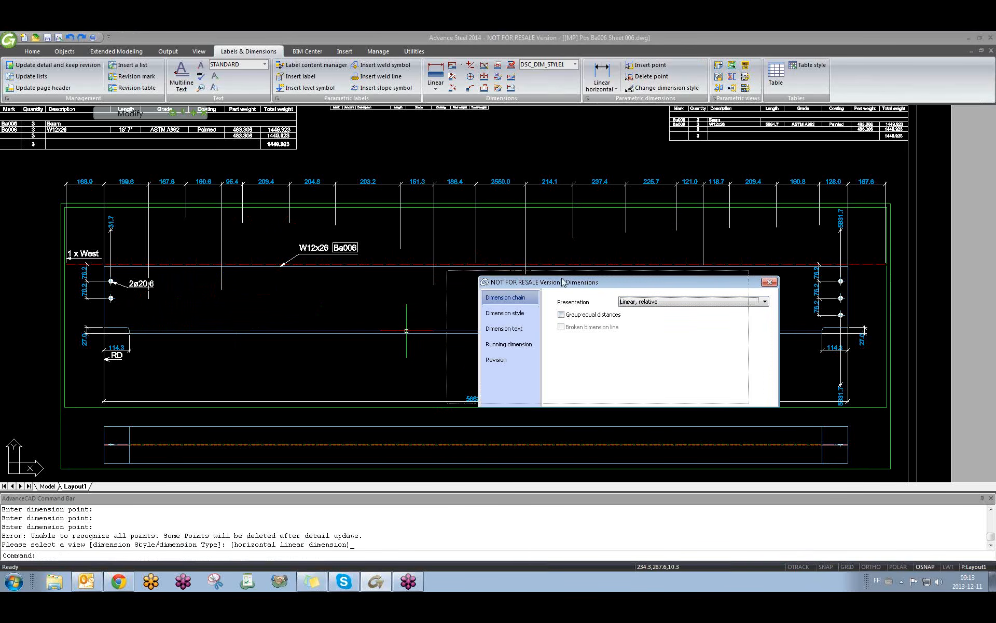
{"action": "left_click_drag", "start_coordinate": [595, 283], "coordinate": [432, 270]}
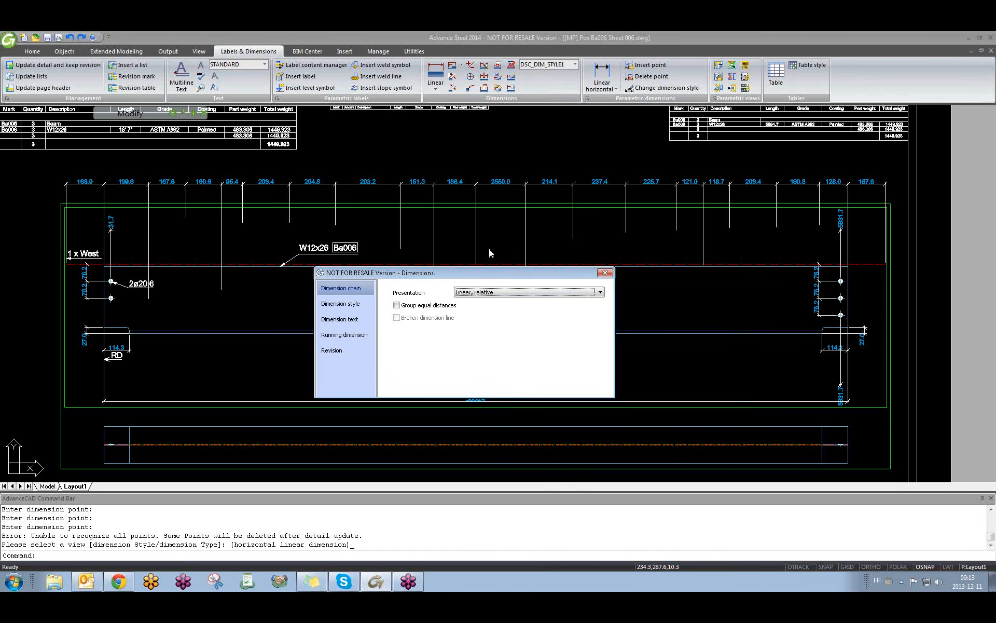
{"action": "left_click", "coordinate": [397, 306]}
{"action": "left_click", "coordinate": [397, 306]}
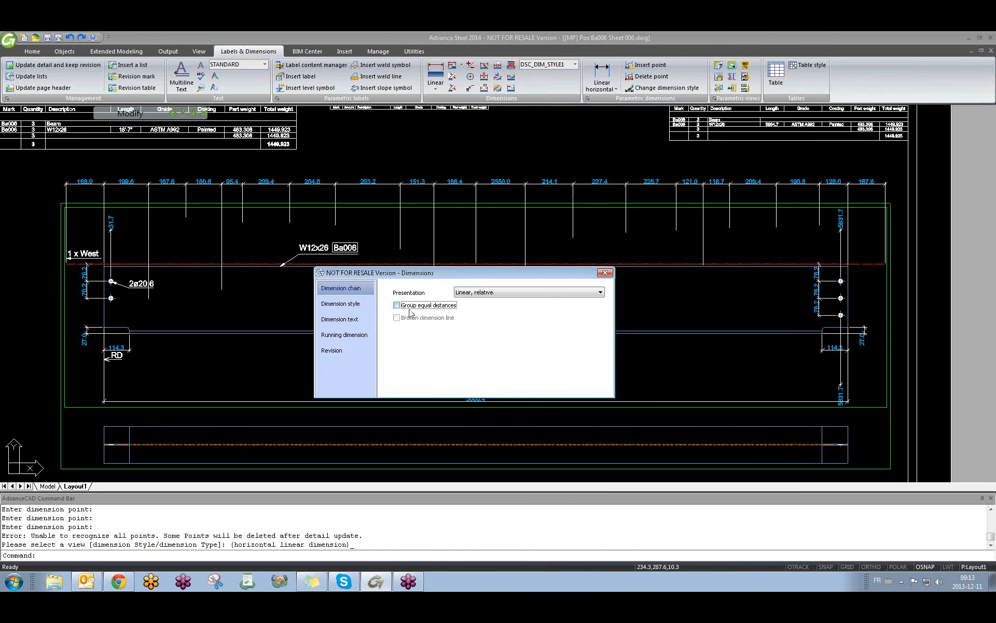
- Try the linear presentations of the dimension chain, including absolute, absolute from end, and Ordinate and Relative
{"action": "left_click", "coordinate": [512, 293]}
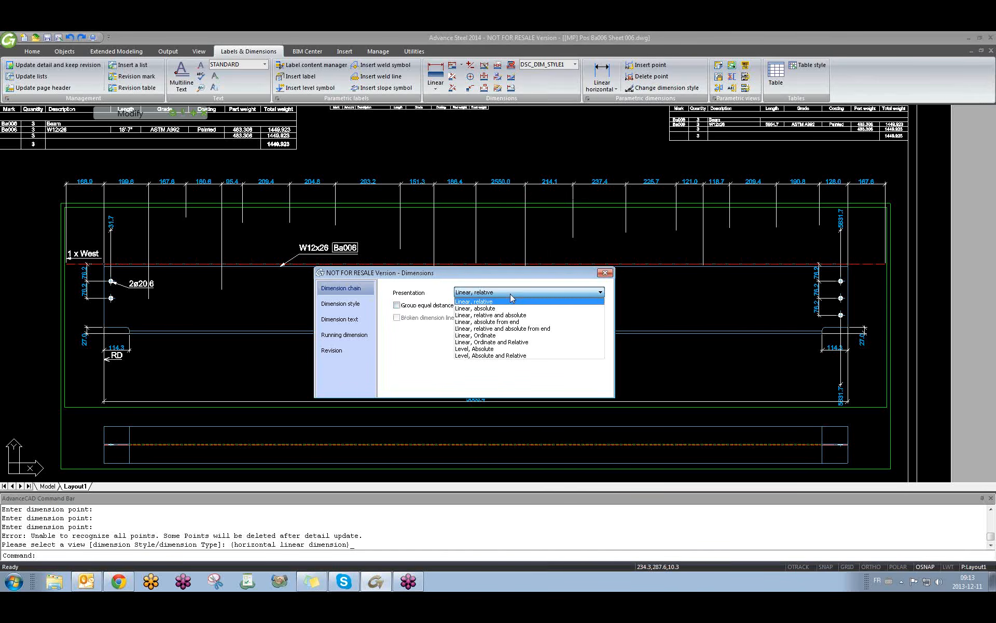
{"action": "left_click", "coordinate": [435, 291]}
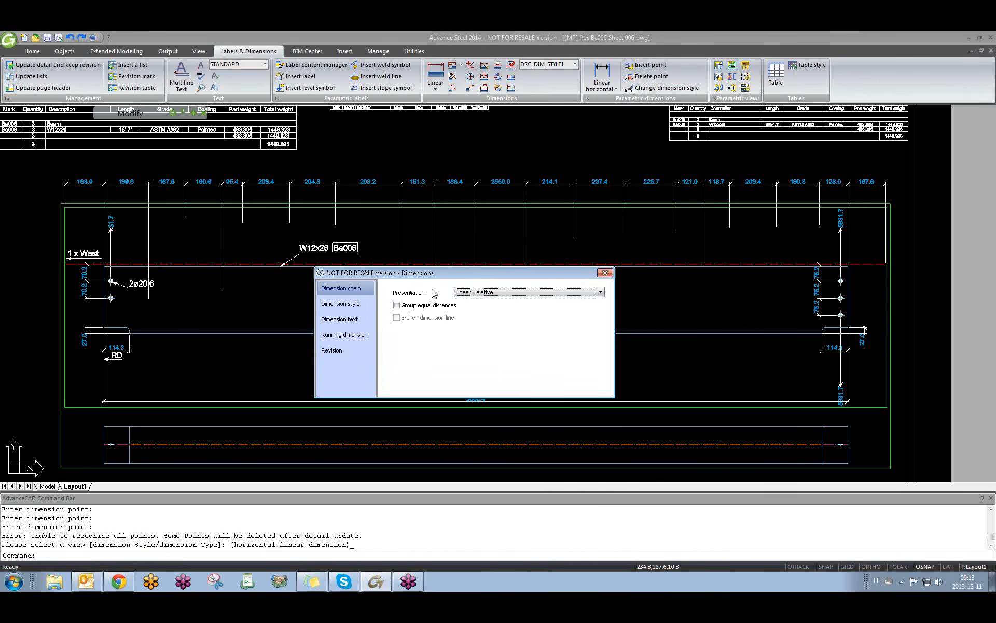
{"action": "key", "text": "Down"}
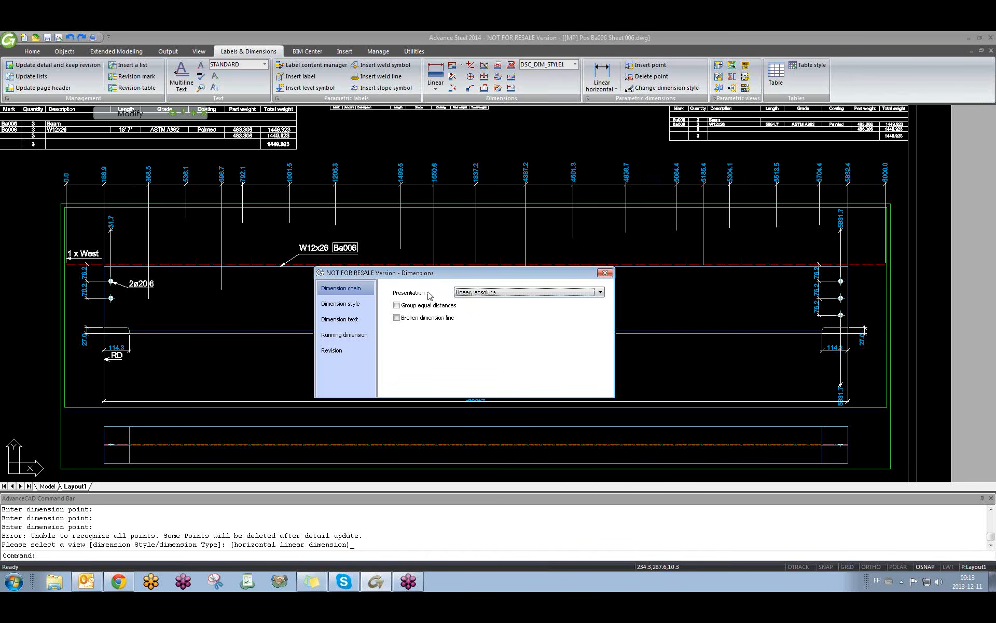
{"action": "key", "text": "Down"}
{"action": "key", "text": "Down"}
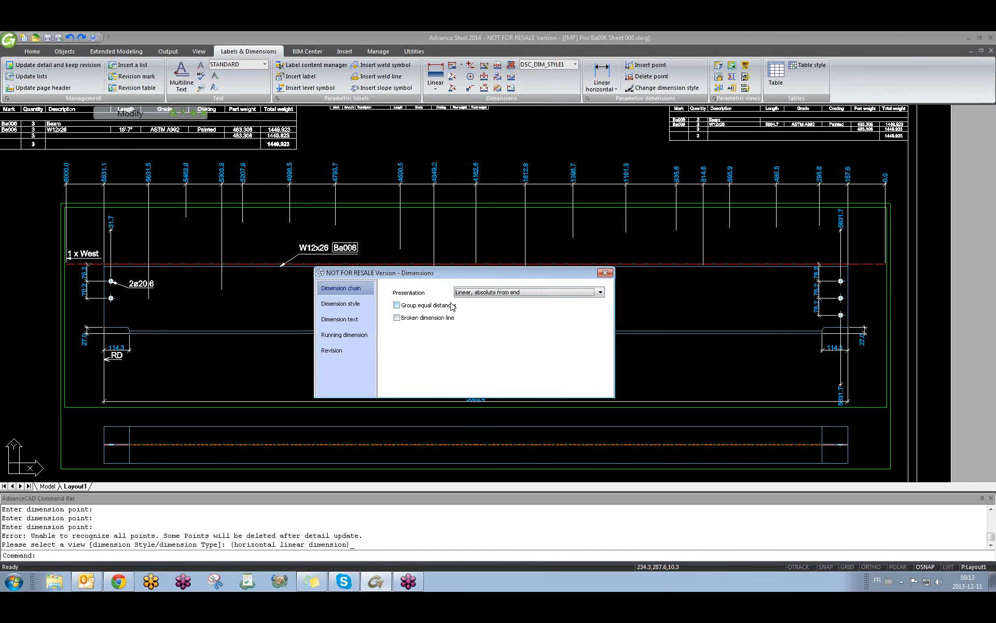
{"action": "key", "text": "Down"}
{"action": "key", "text": "Down"}
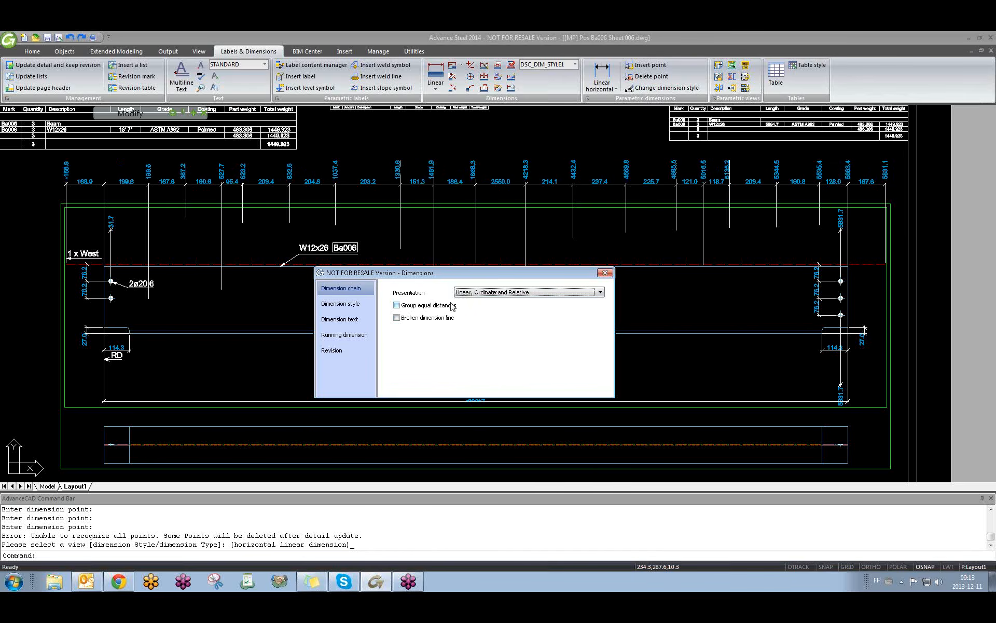
- Set the dimension chain's presentation to Level, Absolute and Relative and enable Broken dimension line
{"action": "left_click", "coordinate": [483, 294]}
{"action": "left_click", "coordinate": [483, 349]}
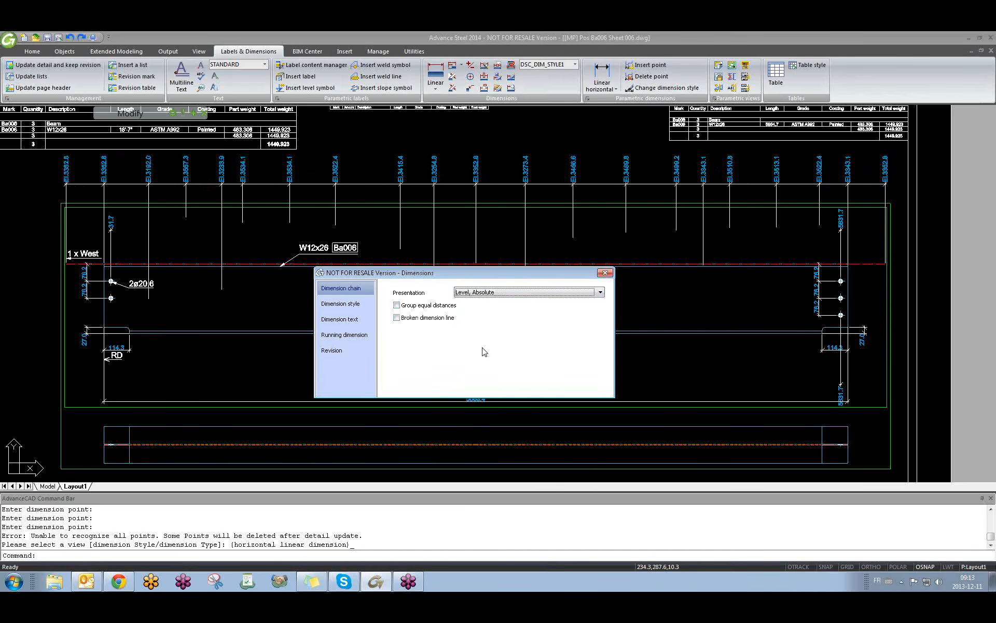
{"action": "left_click", "coordinate": [482, 292]}
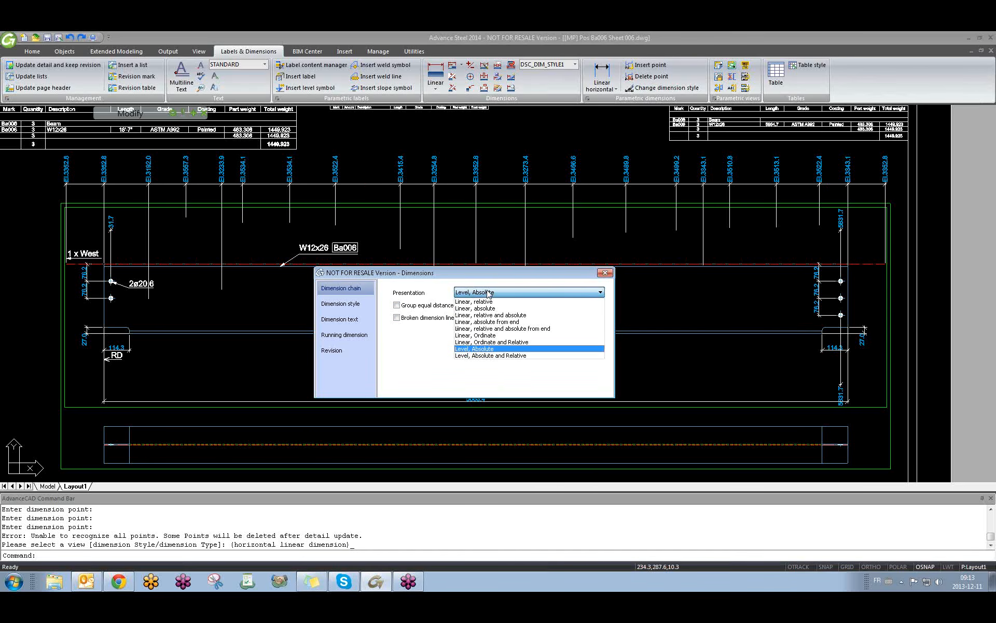
{"action": "left_click", "coordinate": [482, 356]}
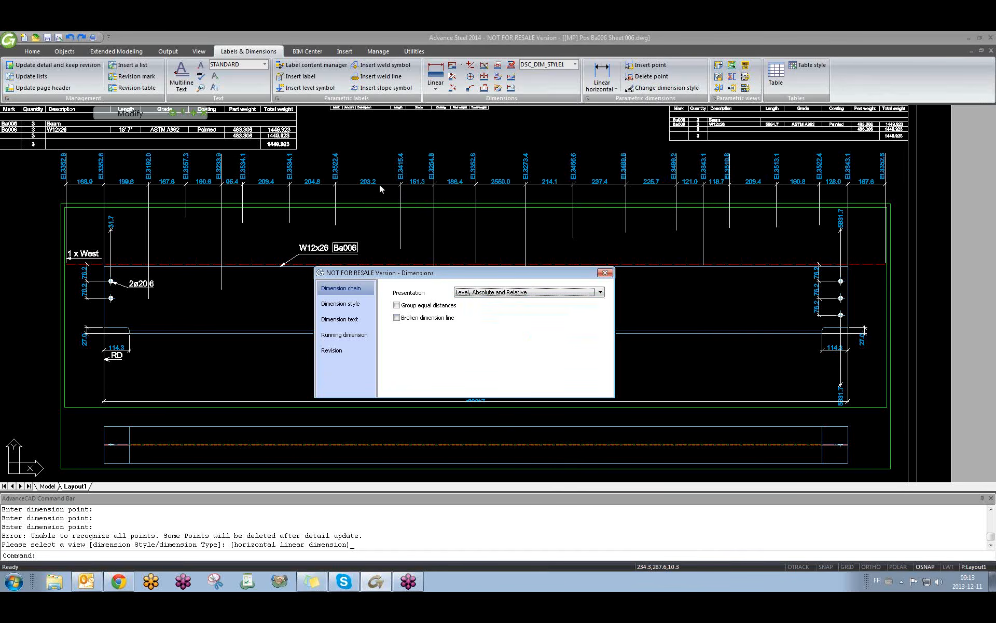
{"action": "left_click", "coordinate": [473, 294]}
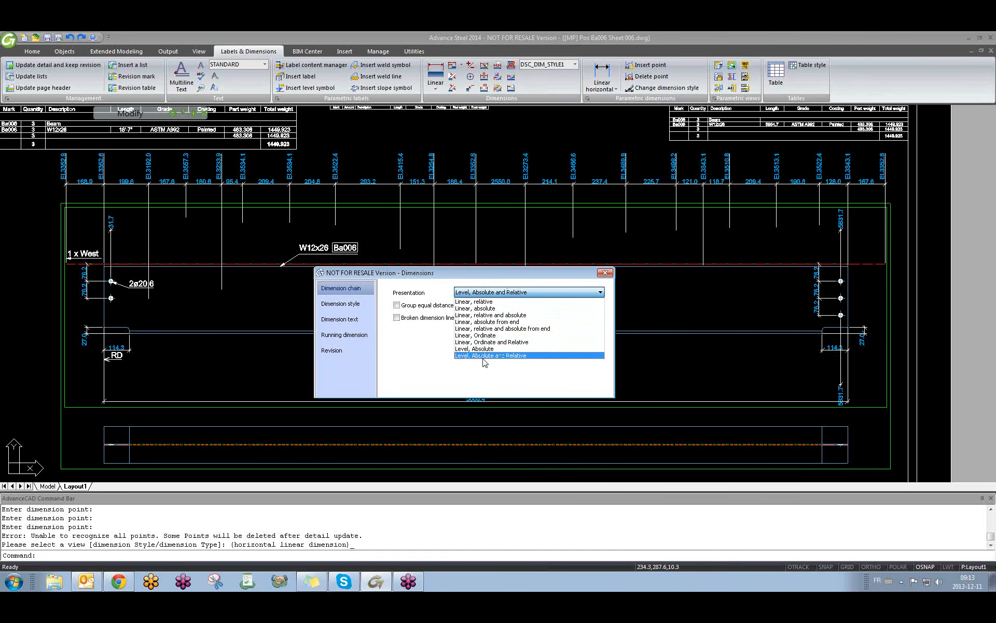
{"action": "left_click", "coordinate": [493, 293]}
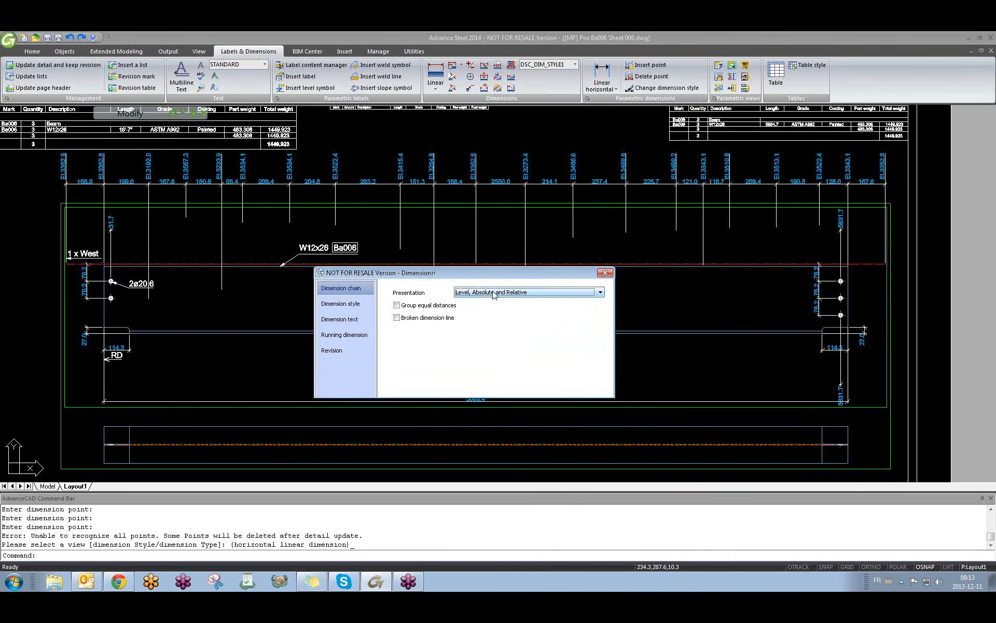
{"action": "left_click", "coordinate": [397, 318]}
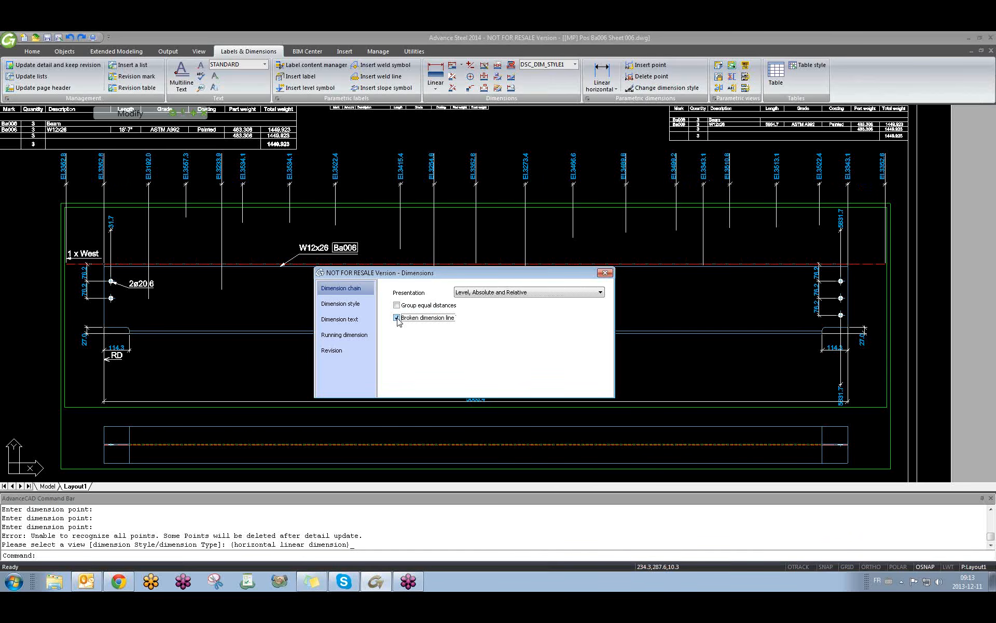
{"action": "mouse_move", "coordinate": [351, 230]}
{"action": "middle_mouse_down"}
{"action": "mouse_move", "coordinate": [363, 251]}
{"action": "mouse_move", "coordinate": [402, 245]}
{"action": "middle_mouse_up"}
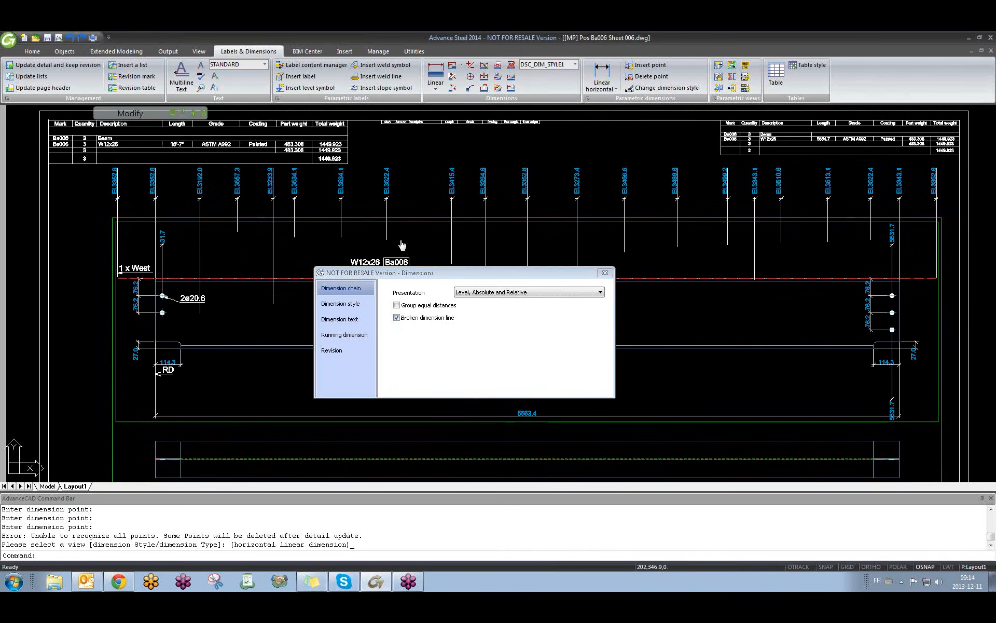
- Examine the chain's dimension style, dimension text, running dimension and revision settings, and close its properties
{"action": "left_click", "coordinate": [347, 305]}
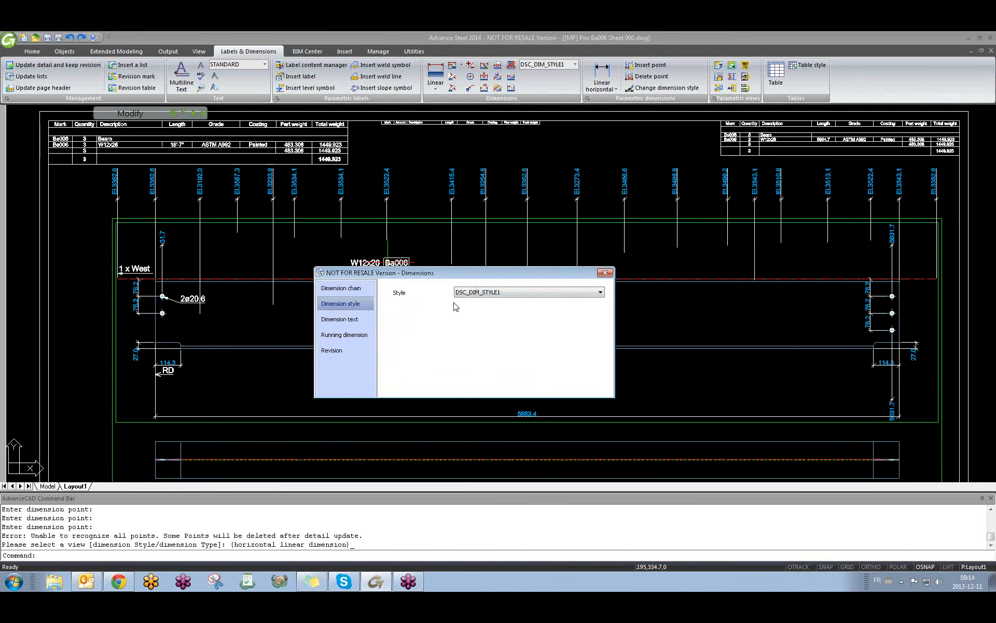
{"action": "left_click", "coordinate": [494, 293]}
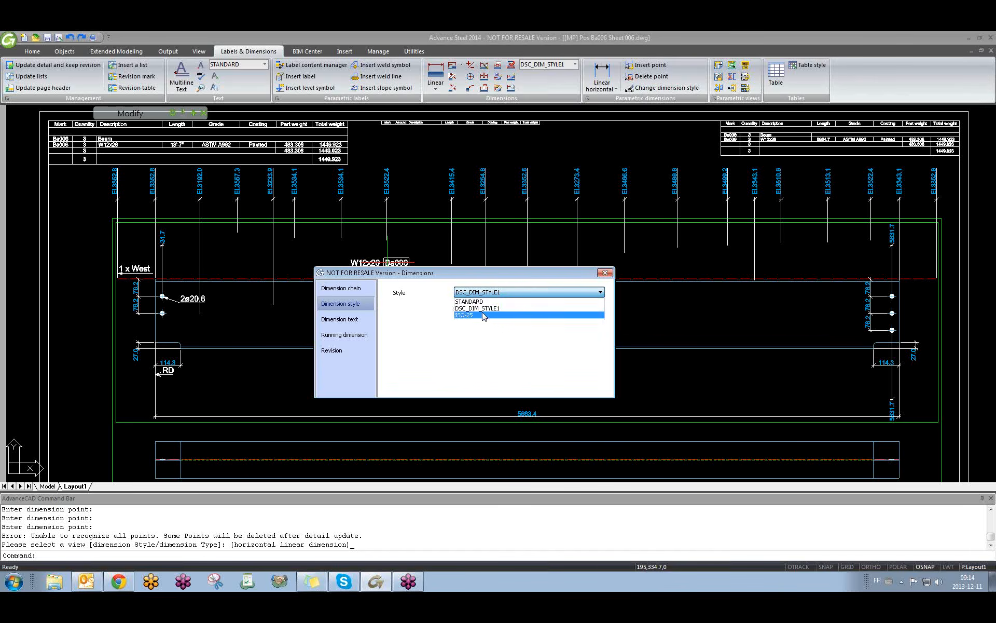
{"action": "left_click", "coordinate": [341, 324]}
{"action": "left_click", "coordinate": [341, 319]}
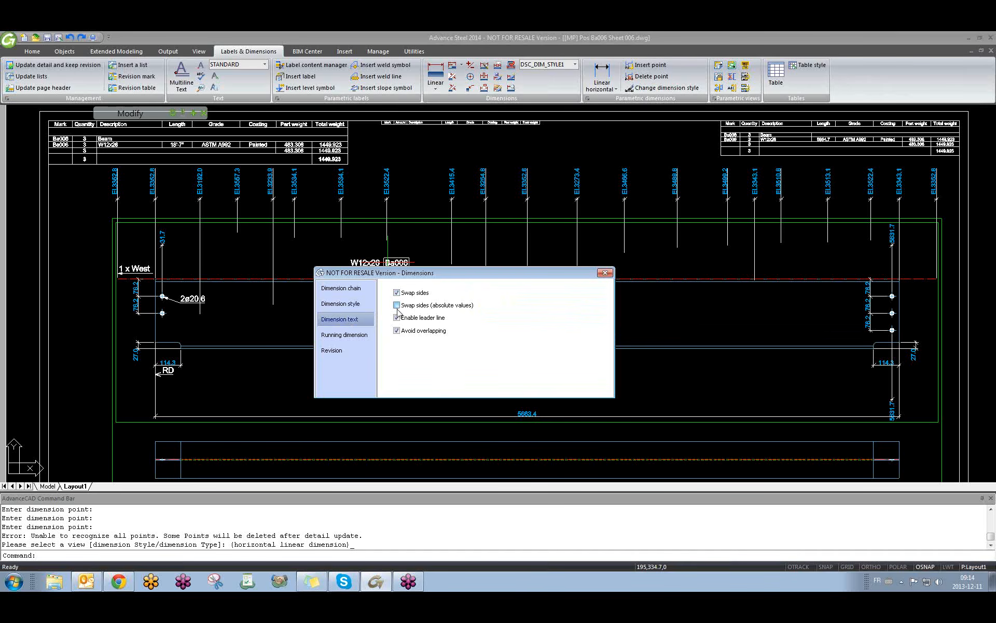
{"action": "left_click", "coordinate": [397, 305]}
{"action": "left_click", "coordinate": [397, 305]}
{"action": "left_click", "coordinate": [339, 335]}
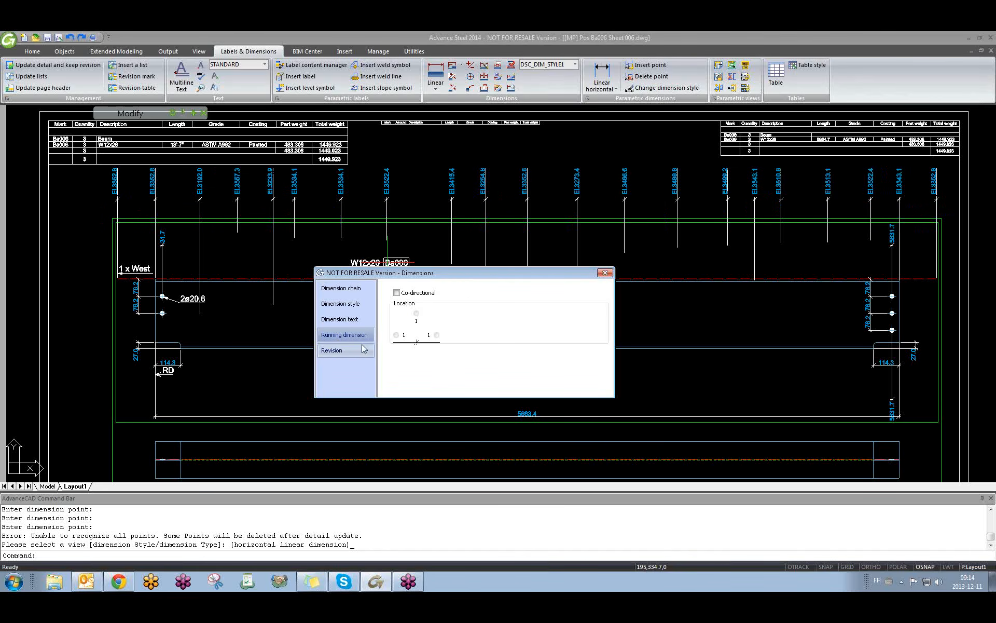
{"action": "left_click", "coordinate": [397, 293]}
{"action": "left_click", "coordinate": [347, 352]}
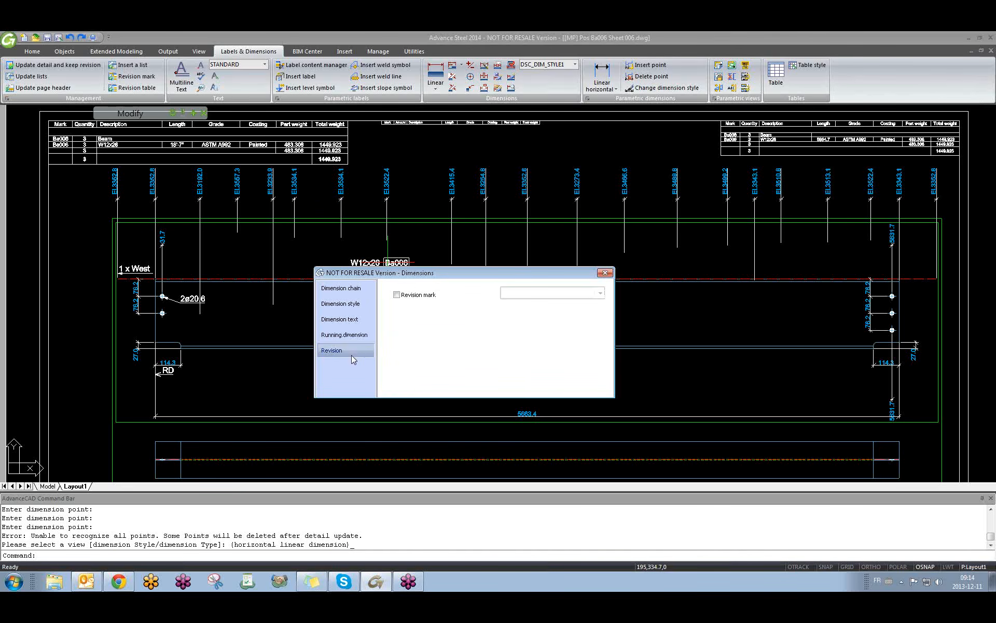
{"action": "left_click", "coordinate": [605, 273]}
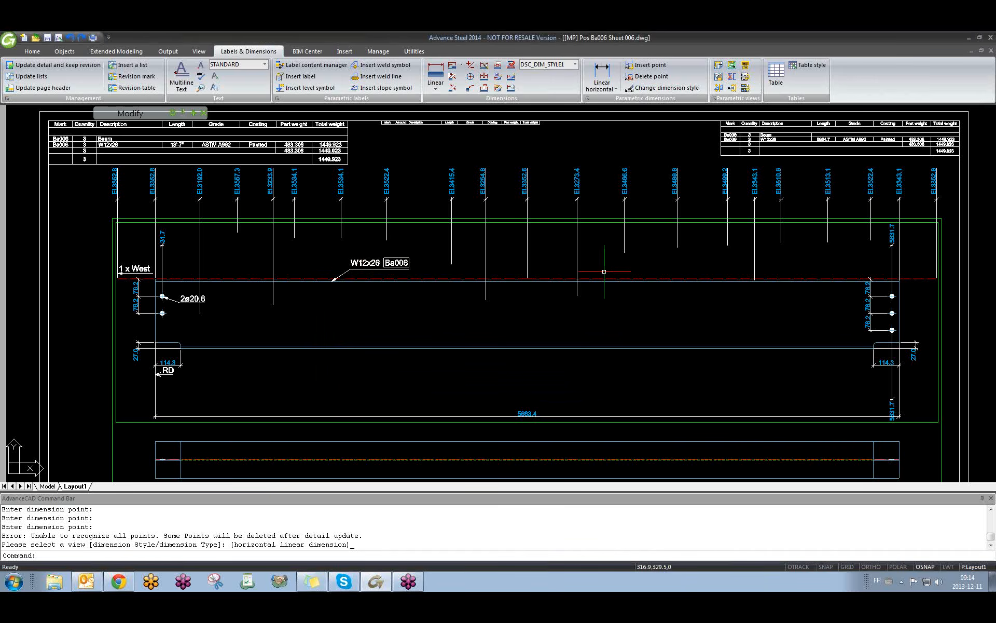
{"action": "left_click", "coordinate": [643, 78]}
{"action": "key", "text": "Escape"}
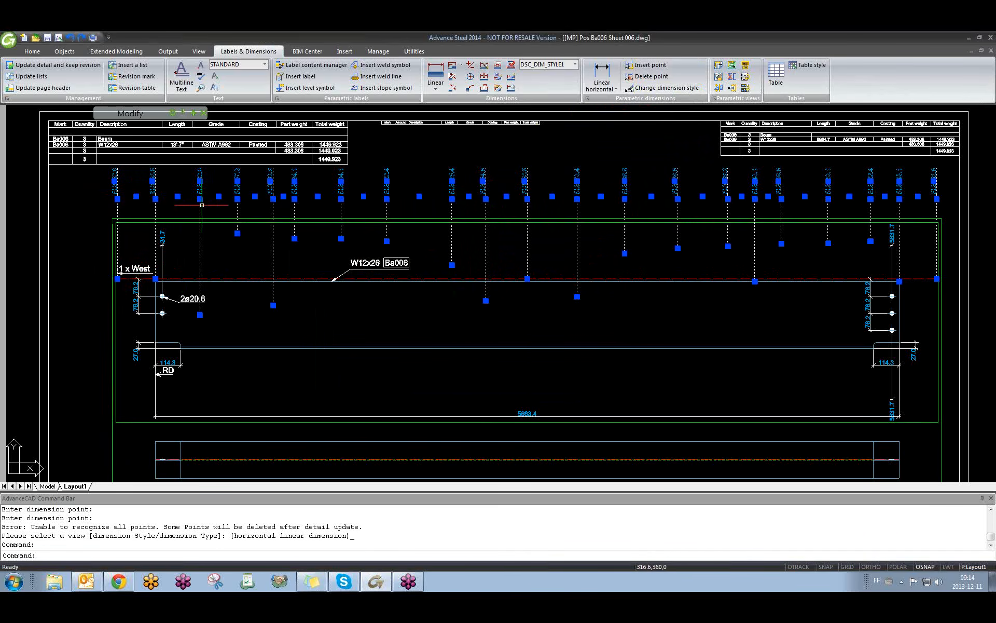
{"action": "left_click", "coordinate": [269, 267]}
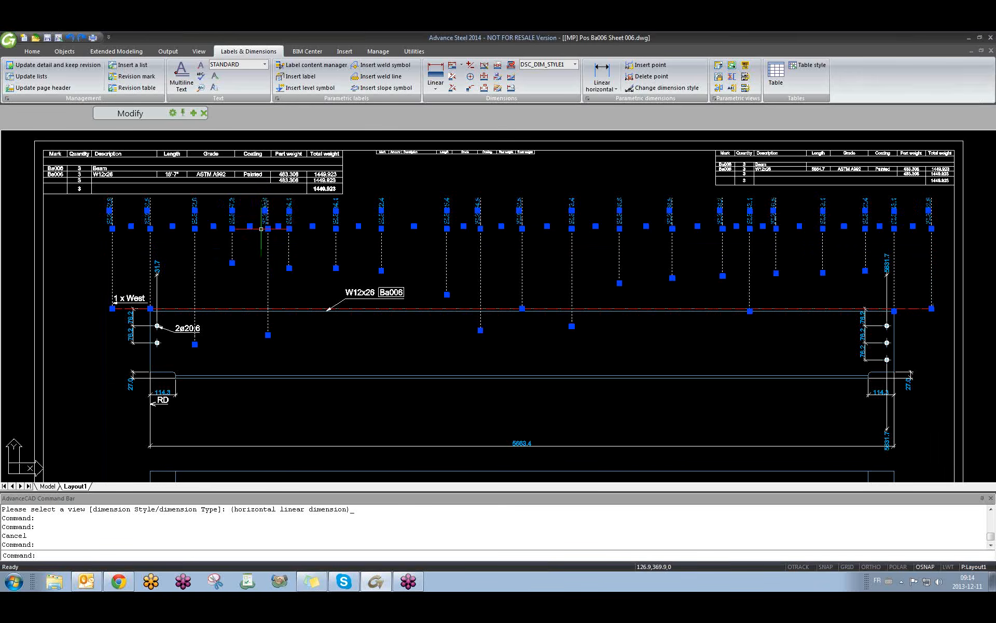
{"action": "key", "text": "Escape"}
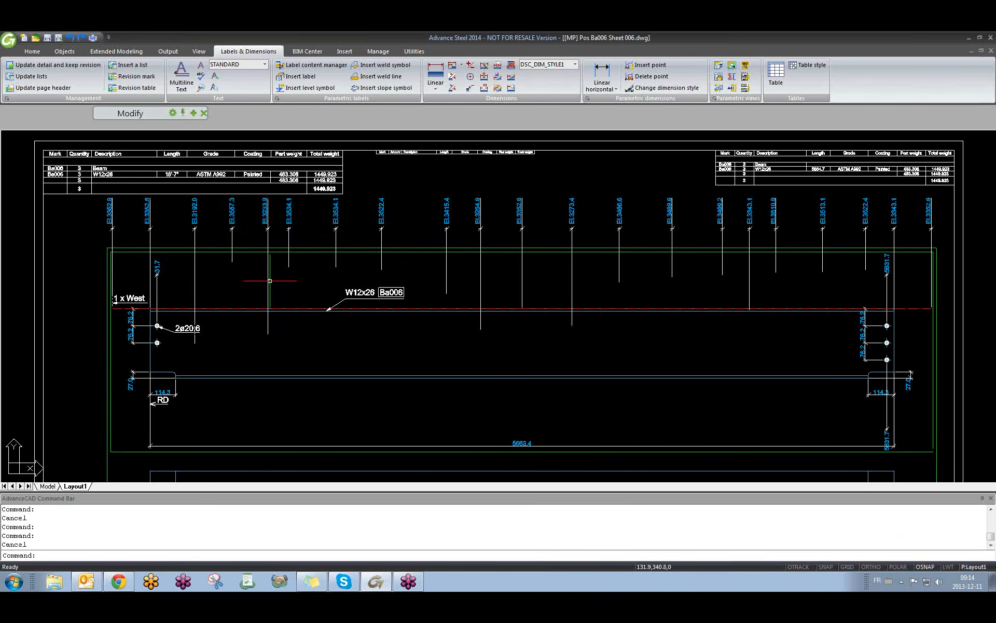
{"action": "left_click", "coordinate": [268, 280]}
{"action": "key", "text": "Escape"}
{"action": "scroll", "coordinate": [266, 339], "scroll_direction": "up", "scroll_amount": 4}
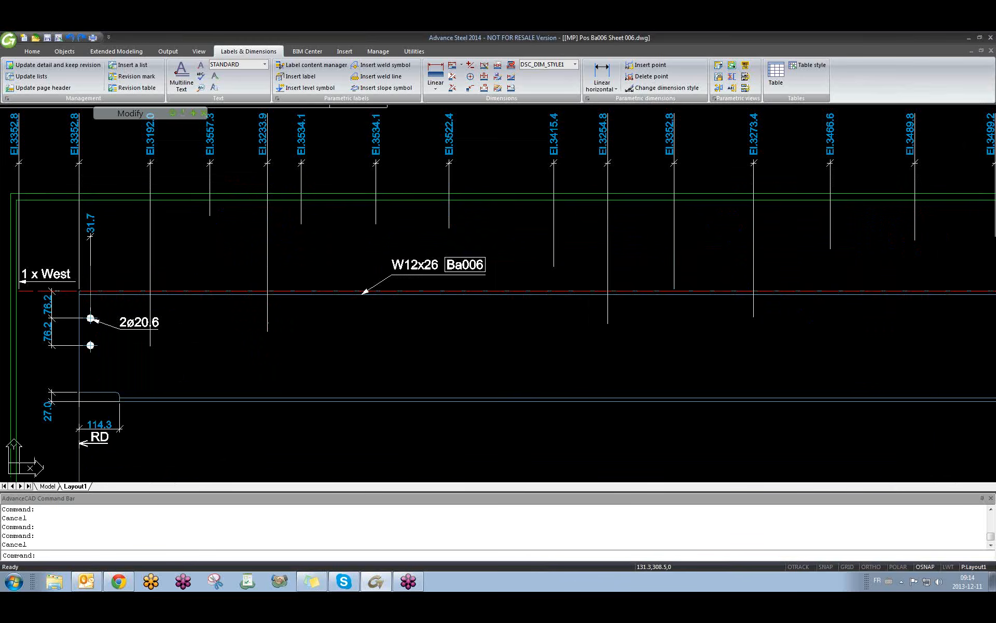
{"action": "left_click", "coordinate": [267, 326]}
{"action": "scroll", "coordinate": [268, 330], "scroll_direction": "down", "scroll_amount": 2}
{"action": "scroll", "coordinate": [269, 331], "scroll_direction": "down", "scroll_amount": 2}
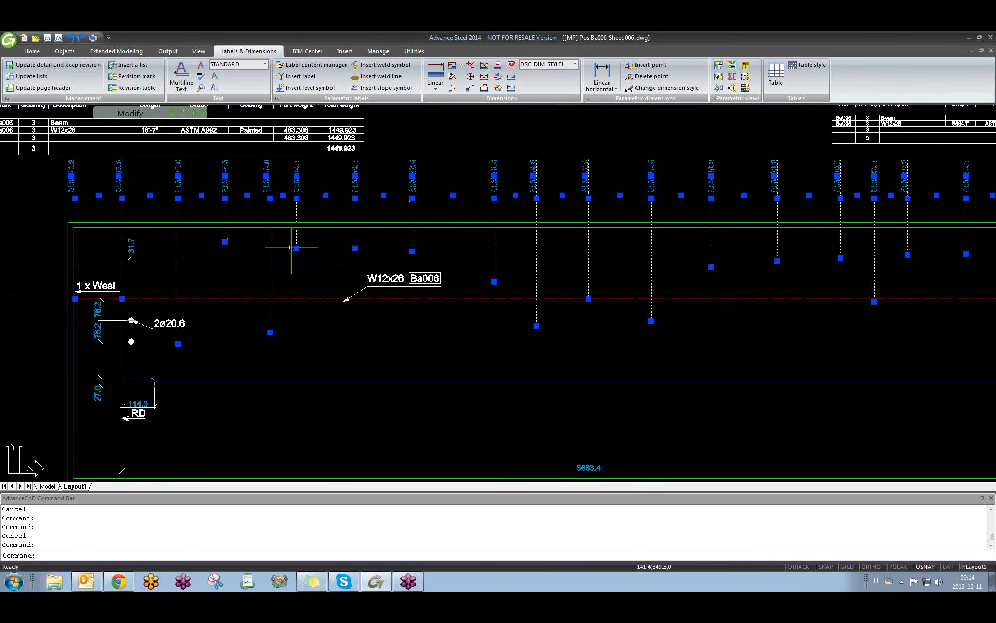
{"action": "key", "text": "Escape"}
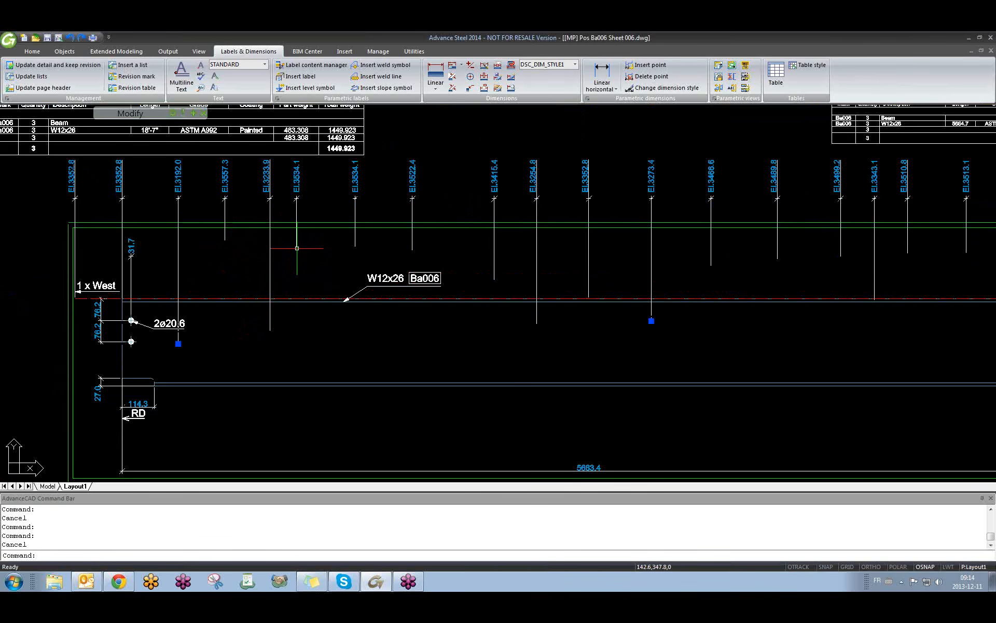
- Erase the entire level dimension chain above the beam and undo the erasure
{"action": "left_click", "coordinate": [269, 212]}
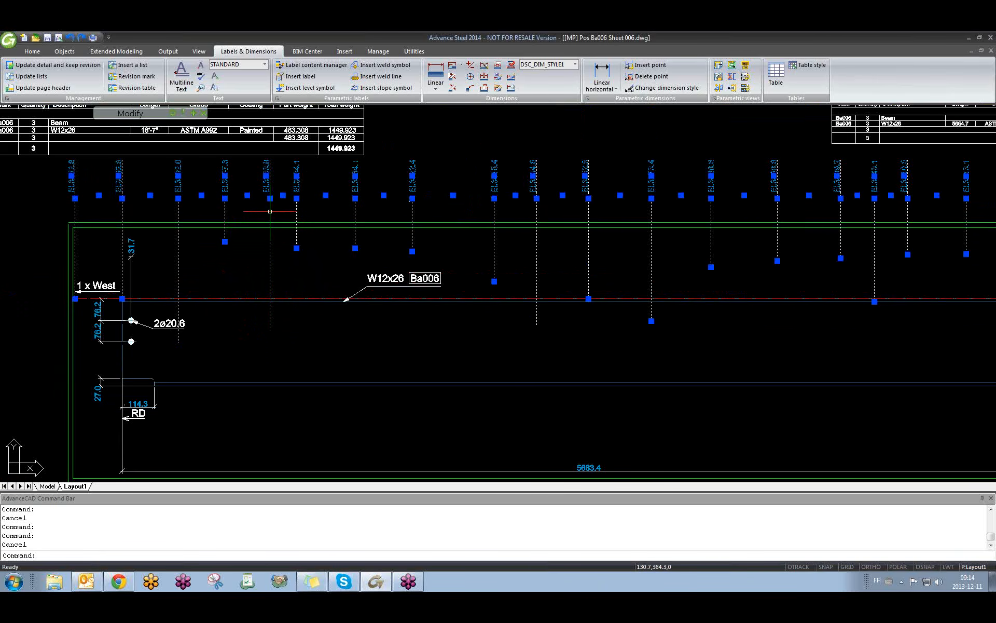
{"action": "key", "text": "Delete"}
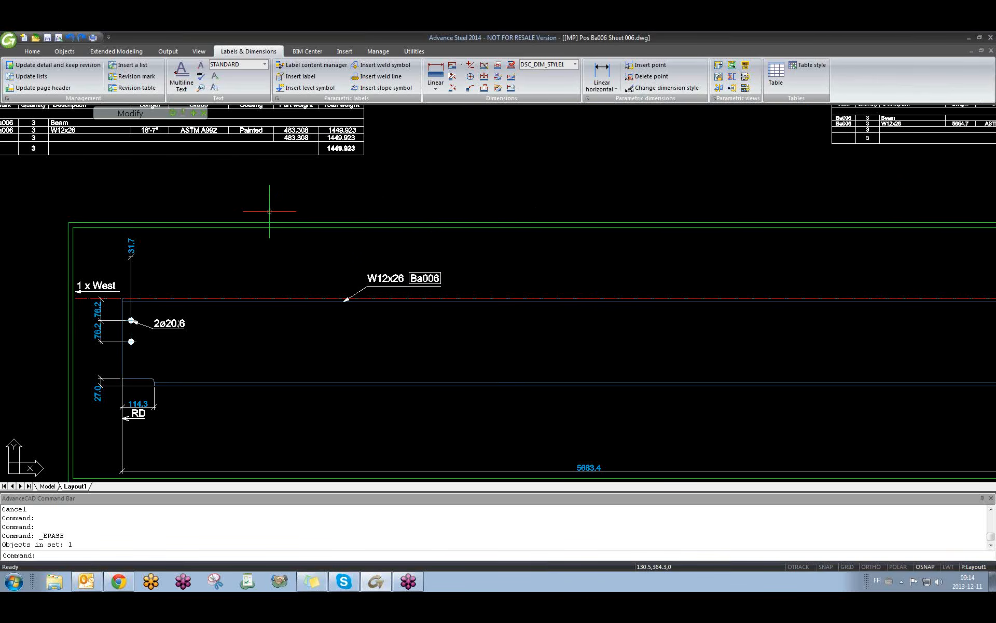
{"action": "type", "text": "u"}
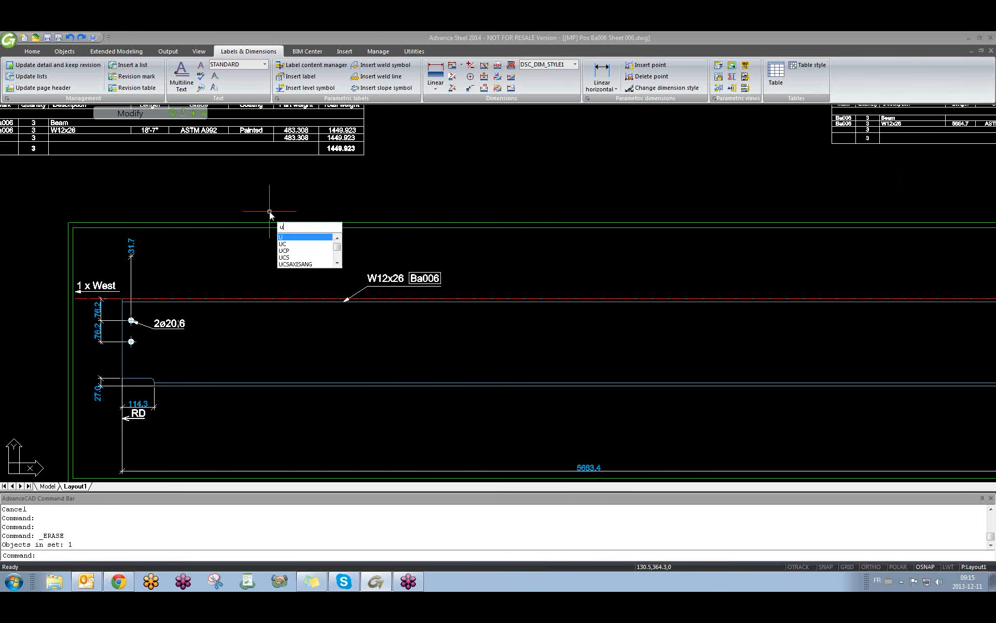
{"action": "key", "text": "Return"}
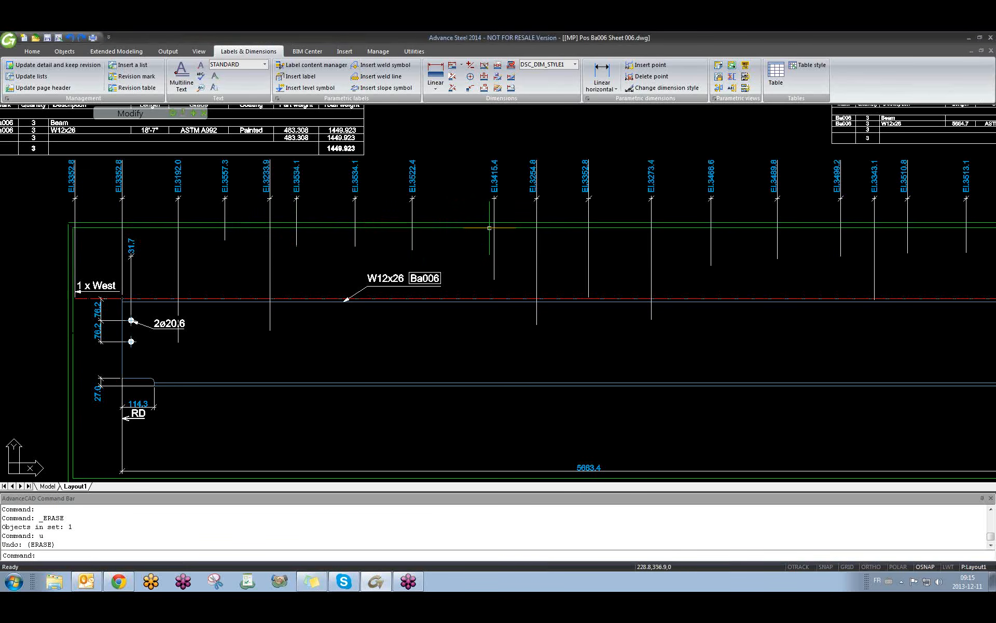
- Remove the El.3233.9 point and the second El.3534.1 point from the dimension chain above the beam
{"action": "left_click", "coordinate": [647, 78]}
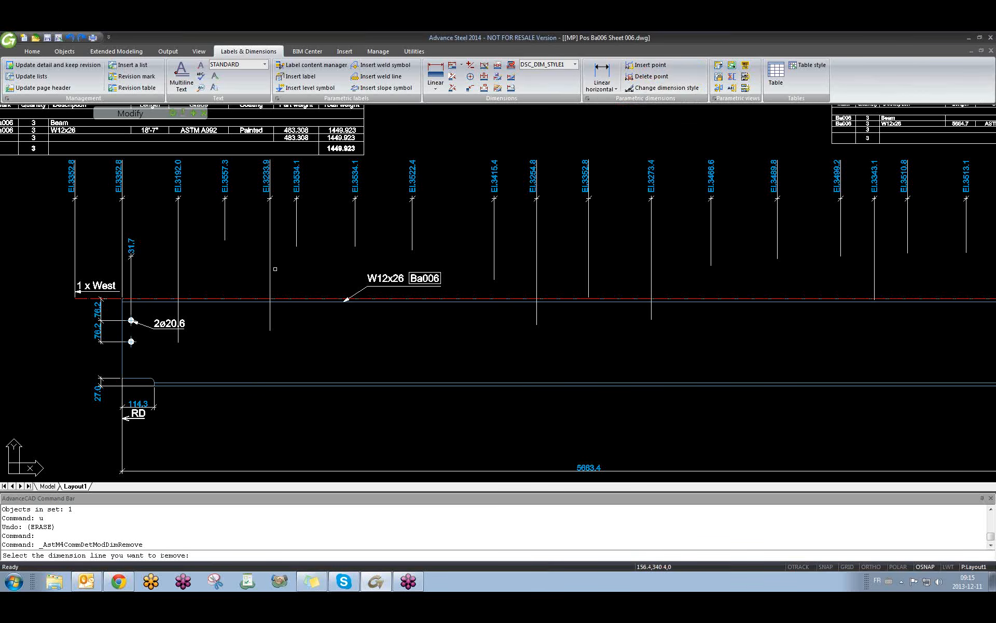
{"action": "left_click", "coordinate": [271, 268]}
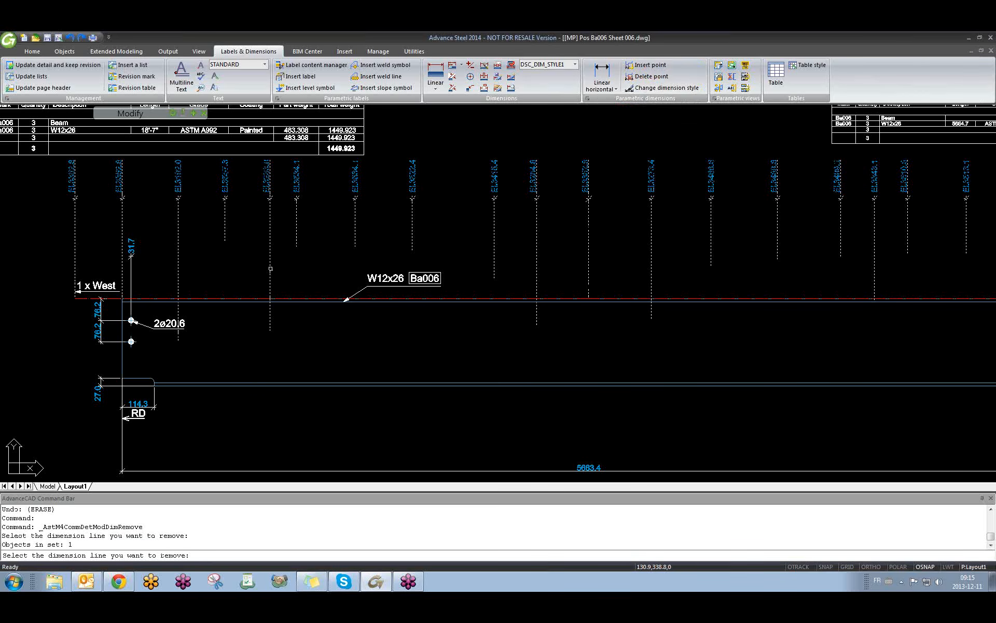
{"action": "key", "text": "Return"}
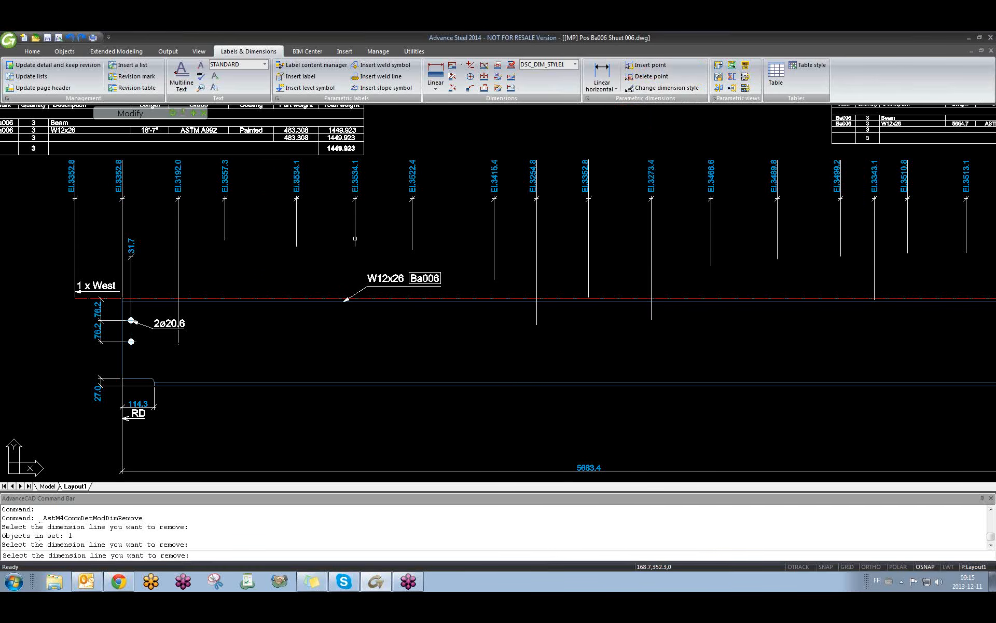
{"action": "left_click", "coordinate": [355, 239]}
{"action": "key", "text": "Return"}
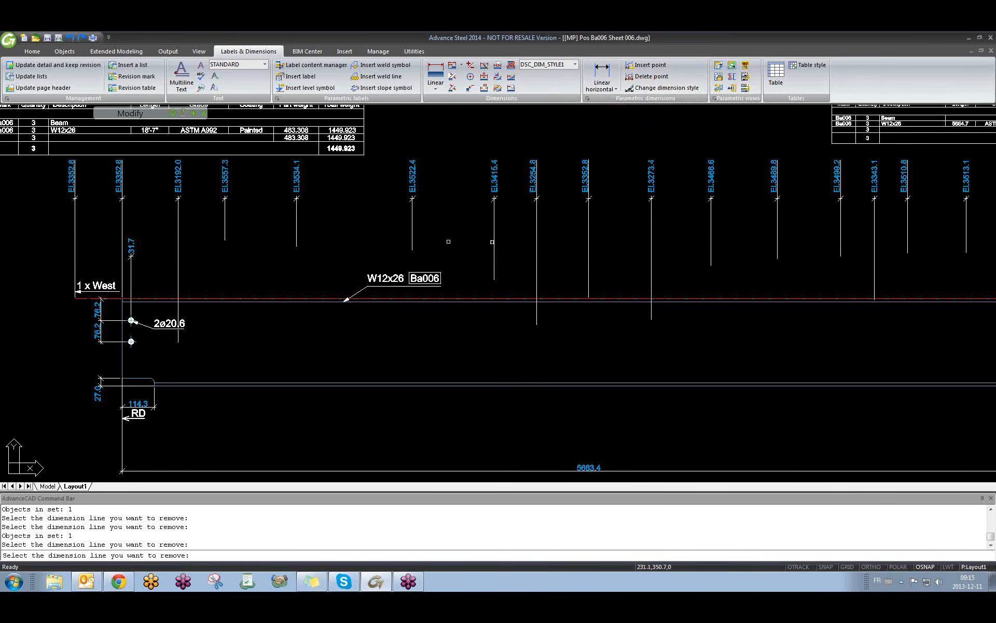
- Remove the El.3254.8, El.3273.4, El.3489.8 and mid-span El.3352.8 points from the level dimension chain above the beam
{"action": "left_click", "coordinate": [532, 242]}
{"action": "key", "text": "Return"}
{"action": "left_click", "coordinate": [588, 241]}
{"action": "key", "text": "Return"}
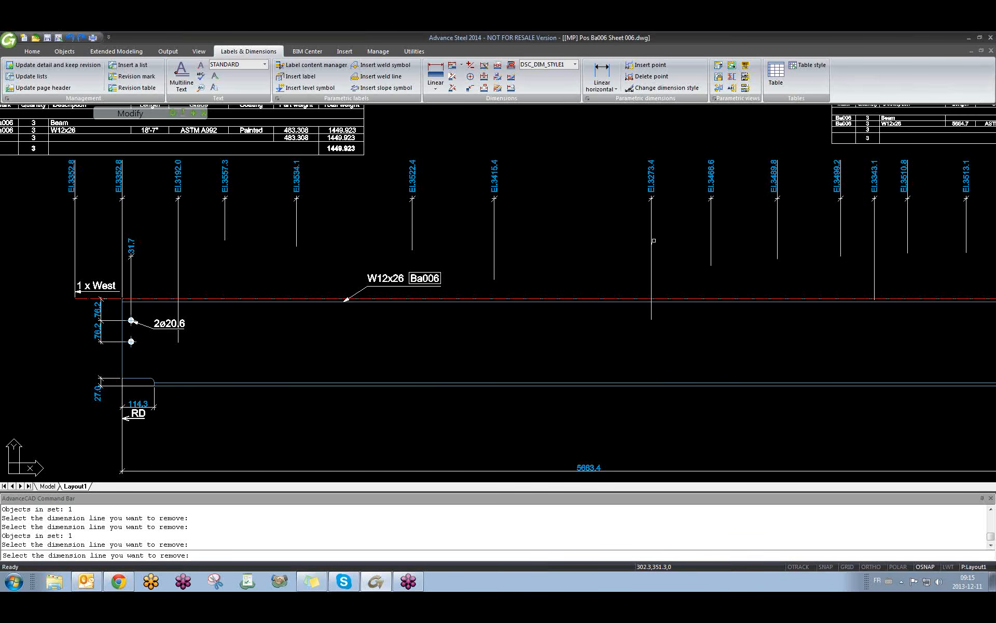
{"action": "left_click", "coordinate": [652, 240]}
{"action": "key", "text": "Return"}
{"action": "left_click", "coordinate": [776, 231]}
{"action": "key", "text": "Return"}
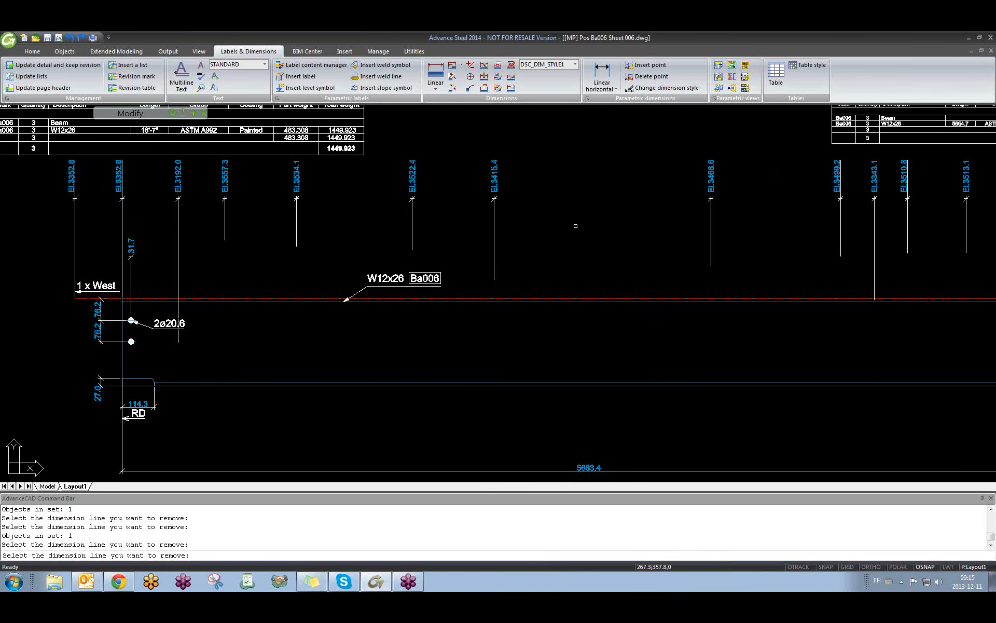
{"action": "key", "text": "Escape"}
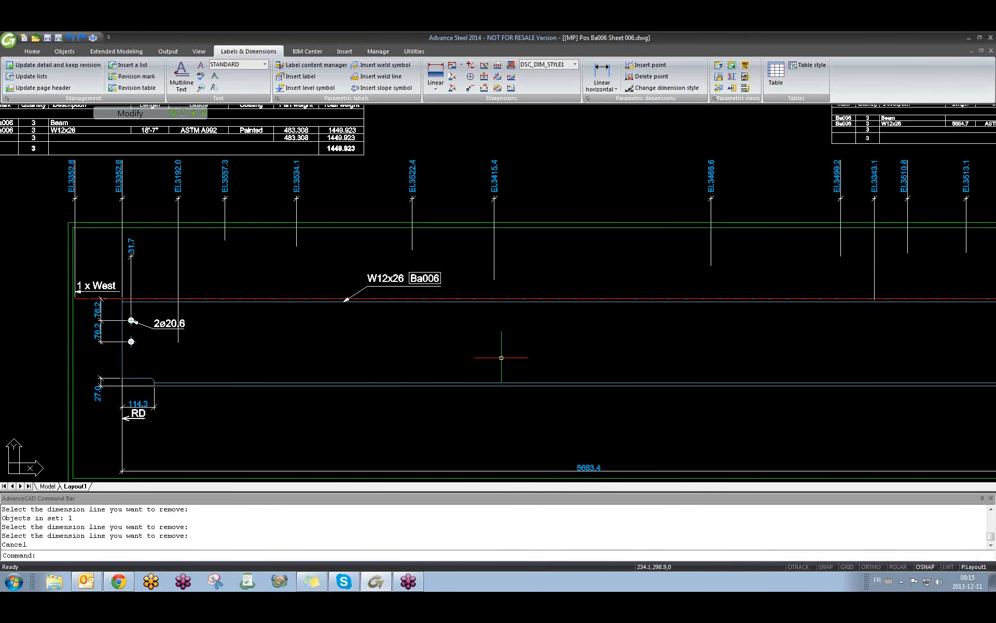
- Insert seven points into the level dimension chain above the beam, spread between the El.3534.1 and El.3499.2 points
{"action": "middle_click_drag", "start_coordinate": [520, 159], "coordinate": [499, 181]}
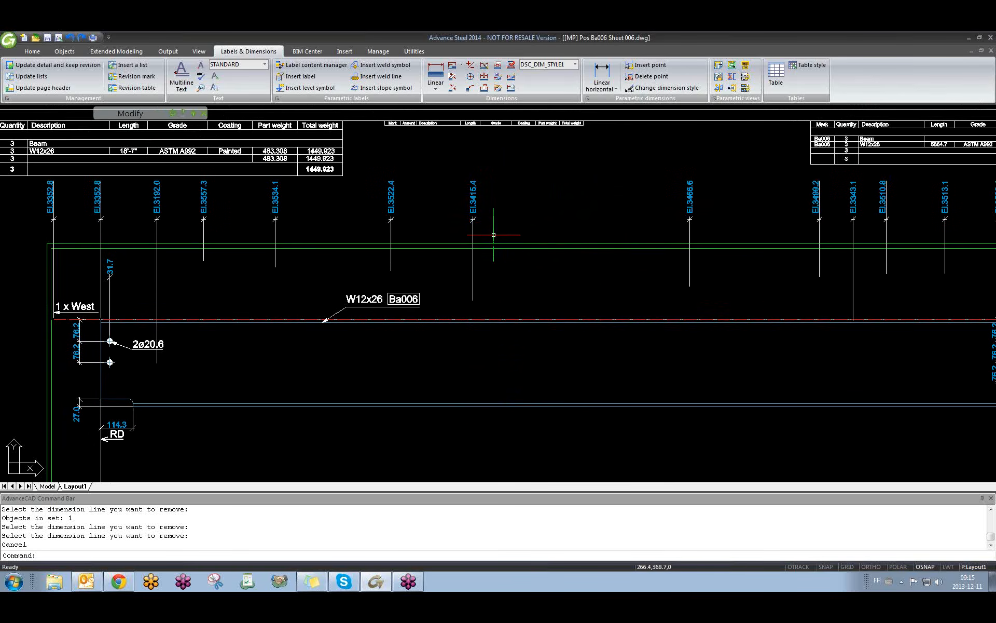
{"action": "left_click", "coordinate": [647, 69]}
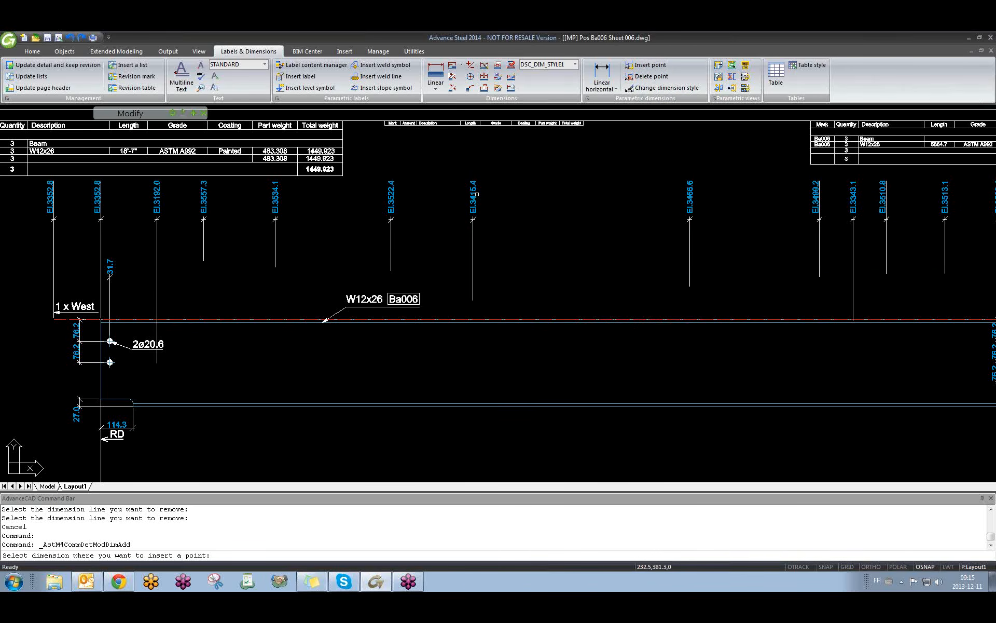
{"action": "left_click", "coordinate": [474, 195]}
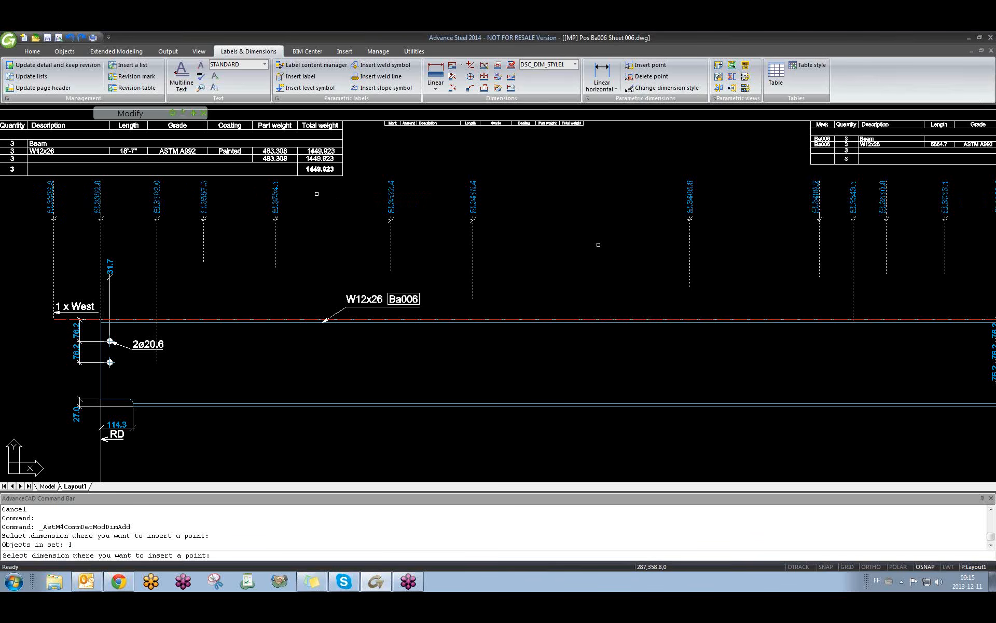
{"action": "key", "text": "Return"}
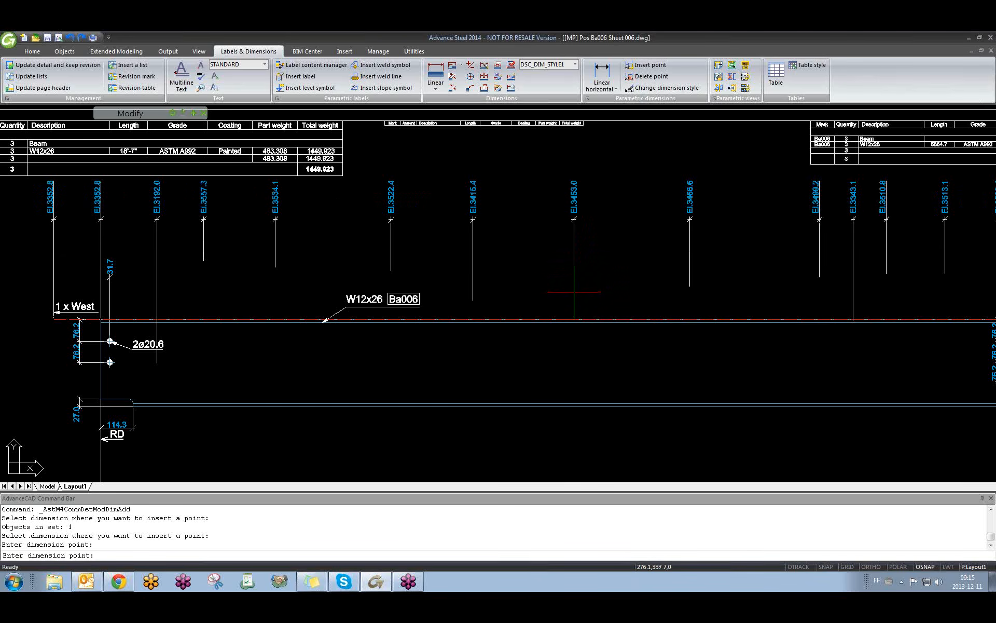
{"action": "left_click", "coordinate": [630, 269]}
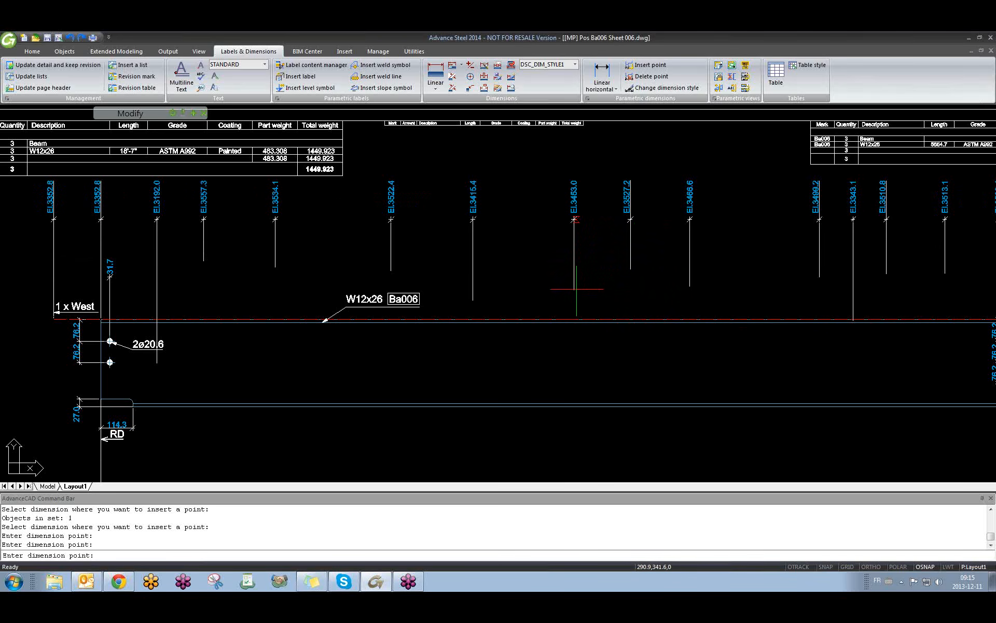
{"action": "left_click", "coordinate": [527, 286]}
{"action": "left_click", "coordinate": [442, 284]}
{"action": "left_click", "coordinate": [749, 275]}
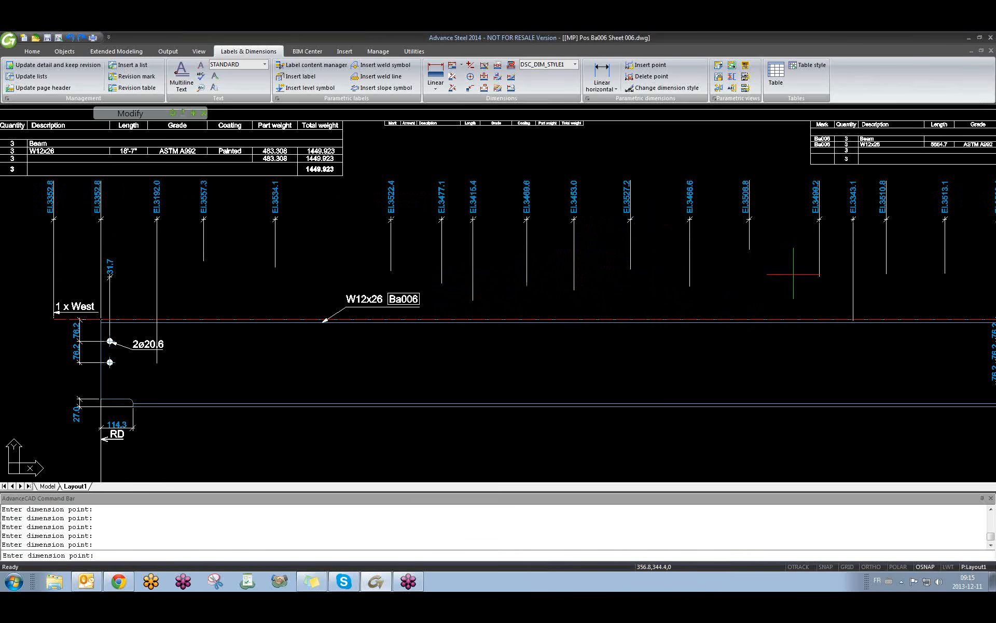
{"action": "left_click", "coordinate": [787, 244]}
{"action": "left_click", "coordinate": [319, 265]}
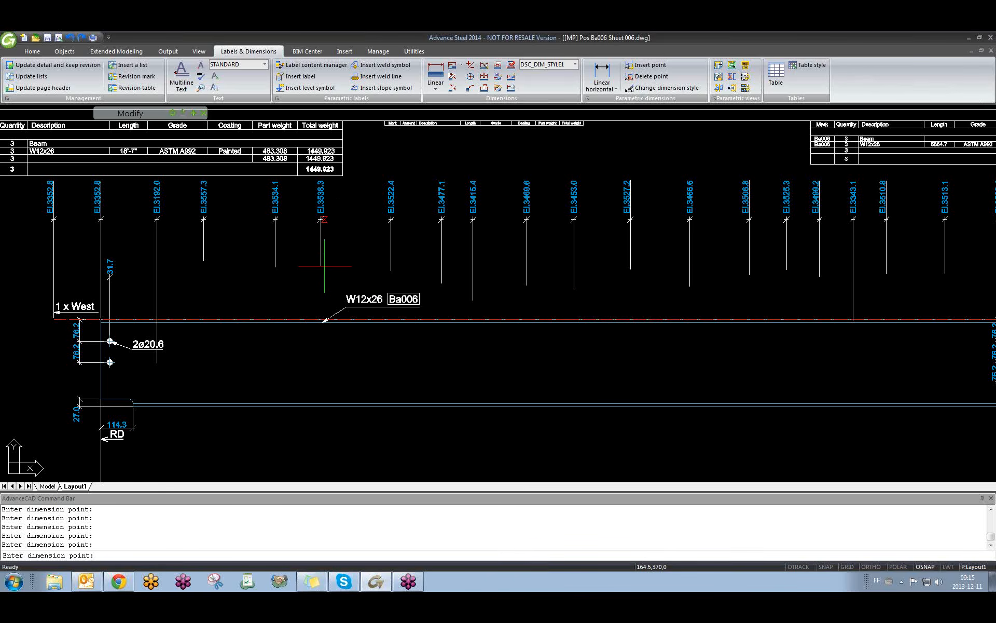
{"action": "key", "text": "Return"}
{"action": "key", "text": "Return"}
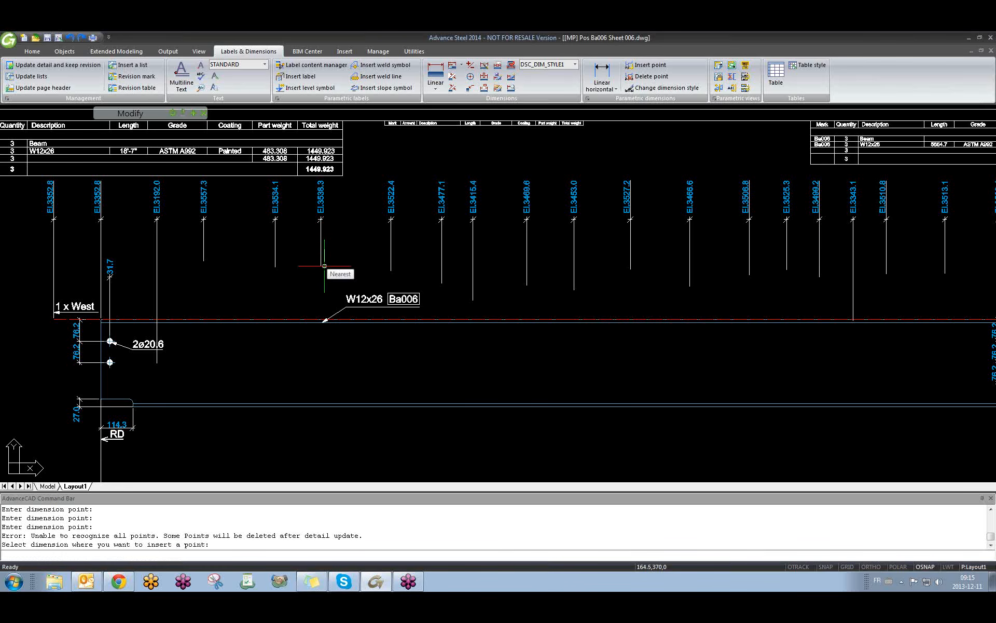
- Check the level dimension chain's presentation settings in its properties and close them
{"action": "scroll", "coordinate": [627, 255], "scroll_direction": "down", "scroll_amount": 2}
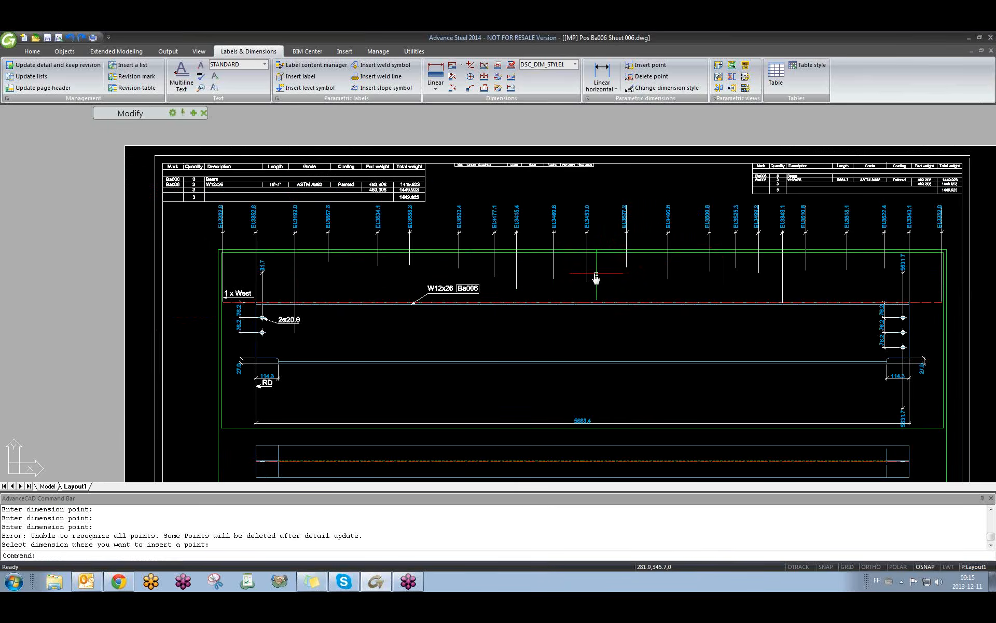
{"action": "left_click", "coordinate": [528, 269]}
{"action": "left_click", "coordinate": [528, 270]}
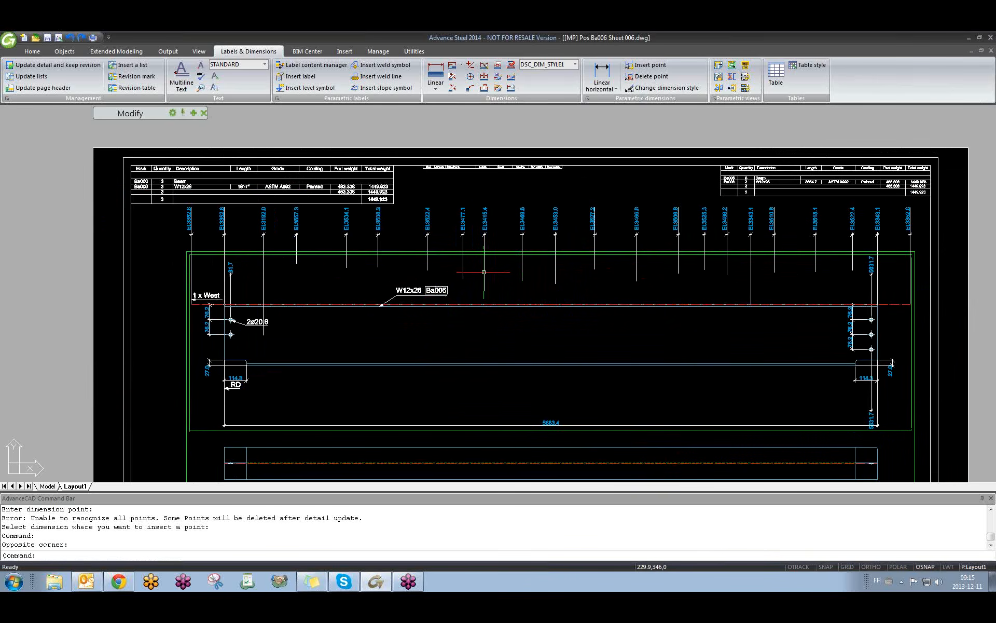
{"action": "double_click", "coordinate": [518, 222]}
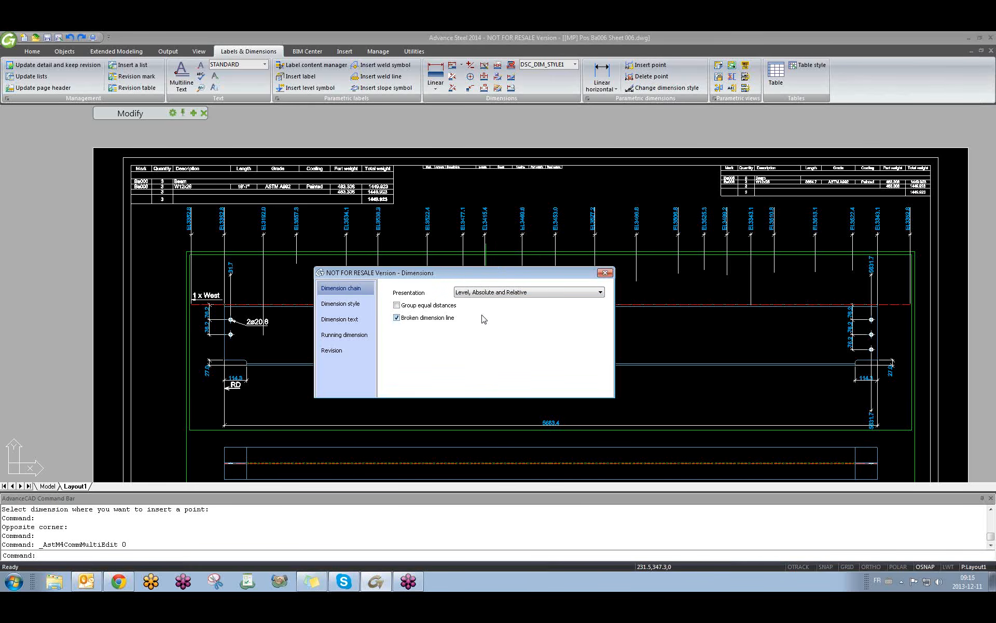
{"action": "left_click", "coordinate": [604, 273]}
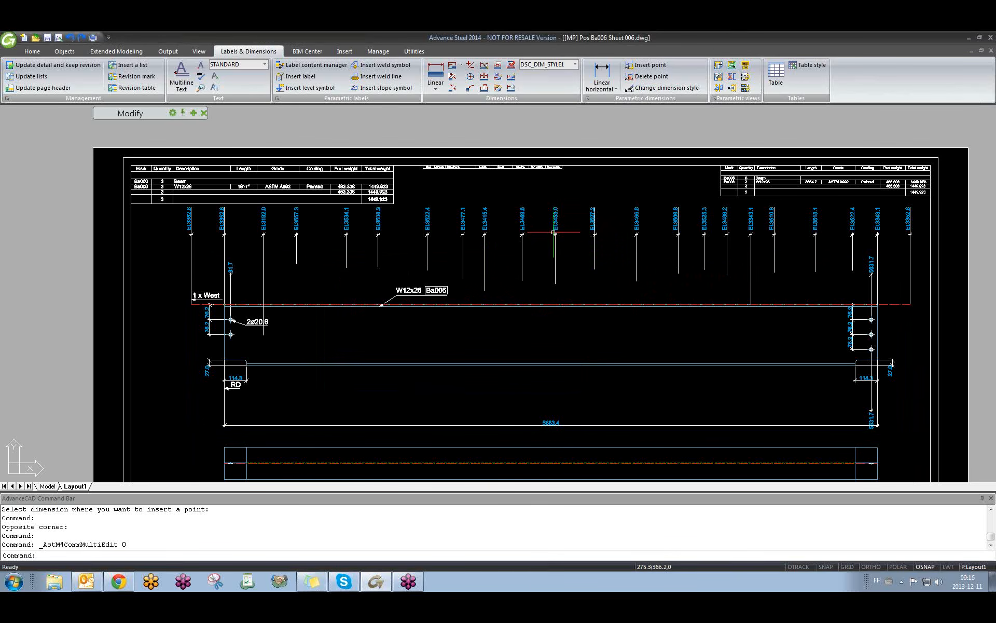
- Examine the level values and points along the full dimension chain above the beam
{"action": "scroll", "coordinate": [605, 215], "scroll_direction": "up", "scroll_amount": 3}
{"action": "scroll", "coordinate": [605, 215], "scroll_direction": "down", "scroll_amount": 5}
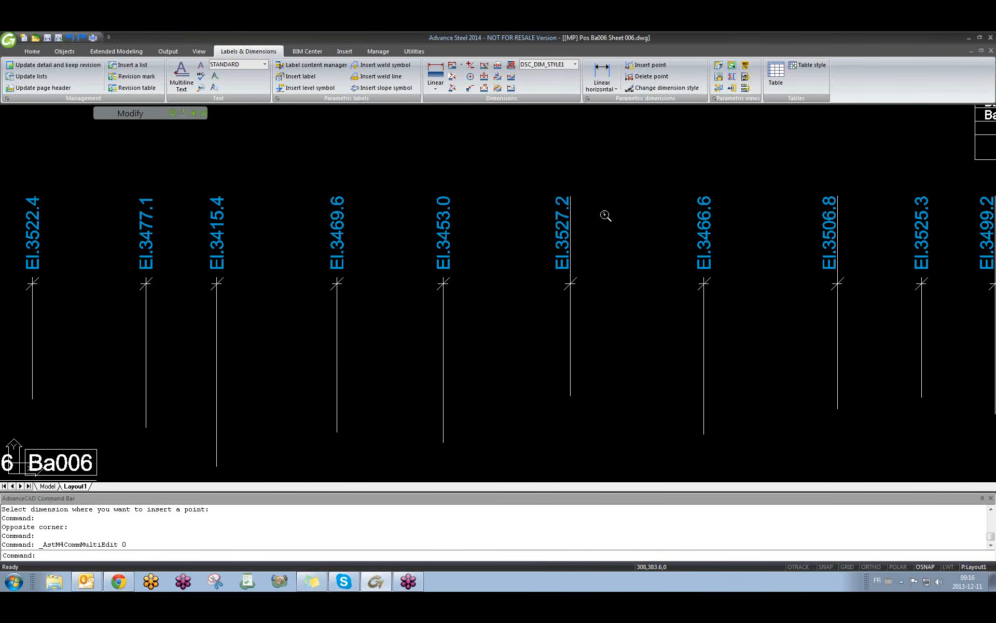
{"action": "middle_click_drag", "start_coordinate": [605, 215], "coordinate": [570, 244]}
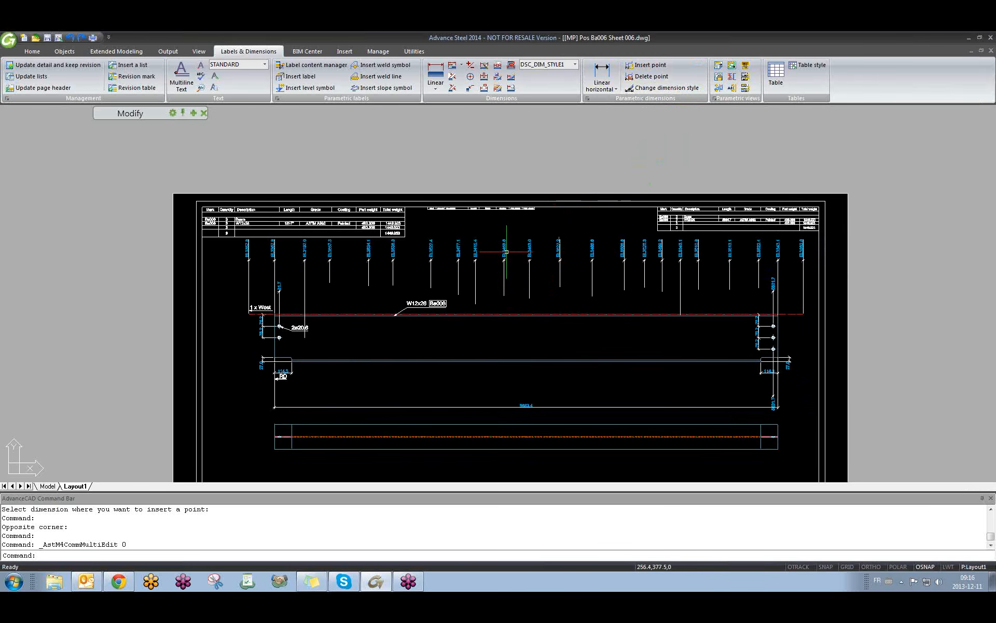
{"action": "middle_click_drag", "start_coordinate": [546, 286], "coordinate": [540, 270]}
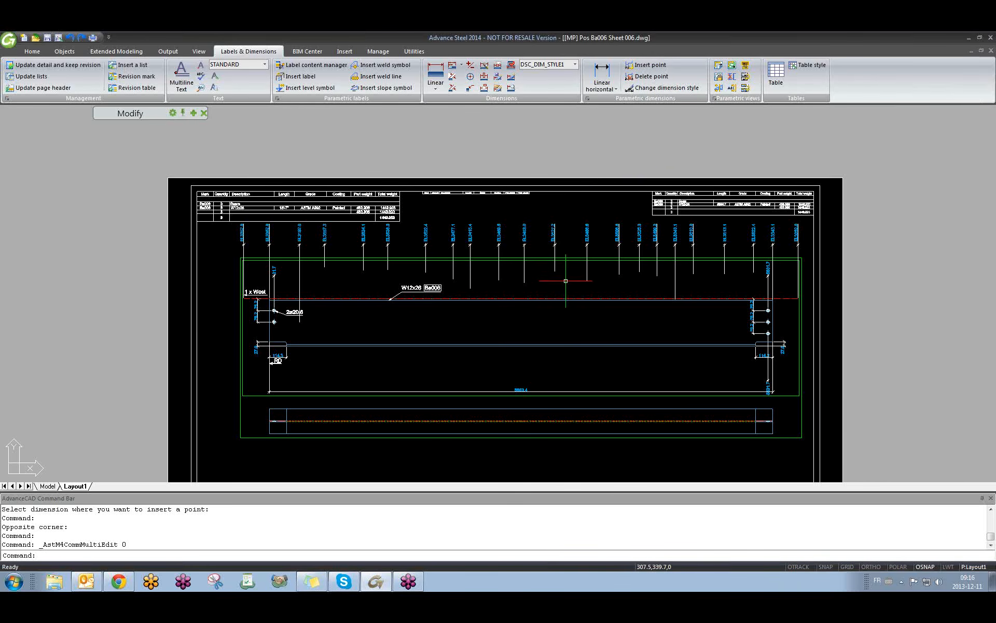
{"action": "scroll", "coordinate": [495, 285], "scroll_direction": "up", "scroll_amount": 3}
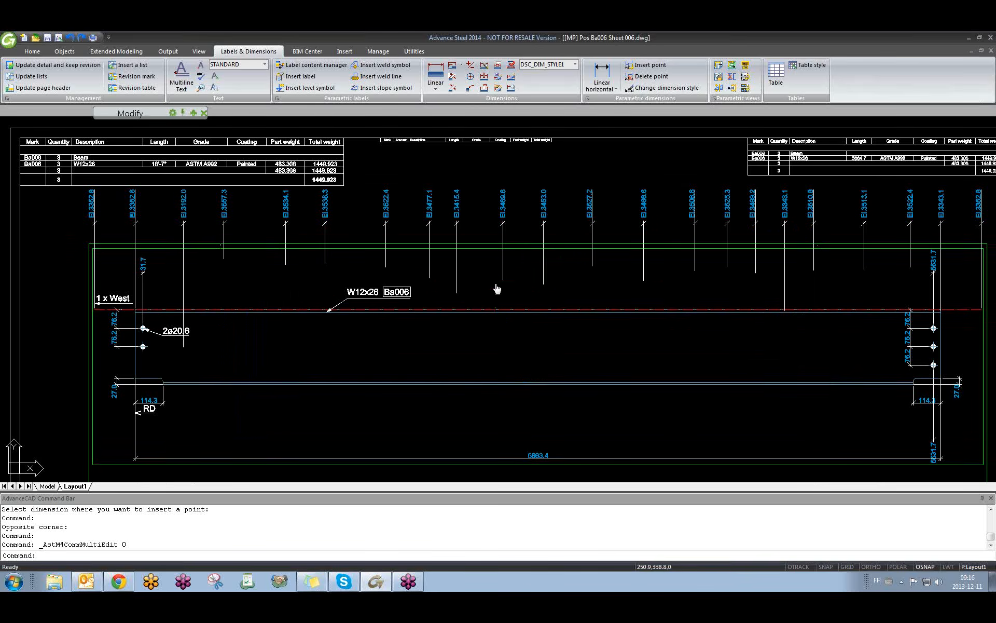
{"action": "mouse_move", "coordinate": [498, 287]}
{"action": "middle_mouse_down"}
{"action": "mouse_move", "coordinate": [436, 293]}
{"action": "mouse_move", "coordinate": [433, 270]}
{"action": "middle_mouse_up"}
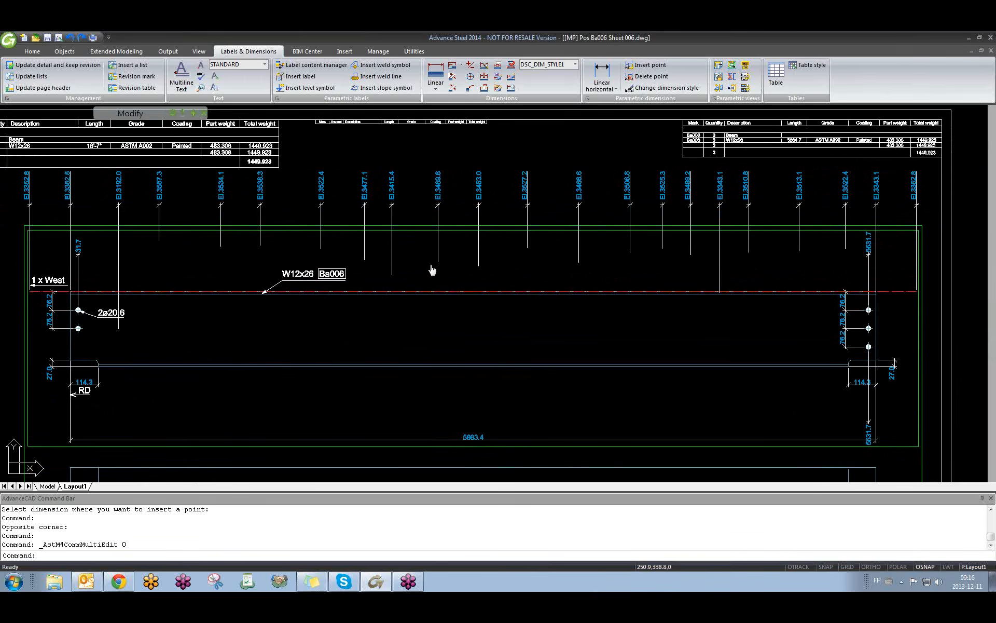
{"action": "left_click", "coordinate": [394, 243]}
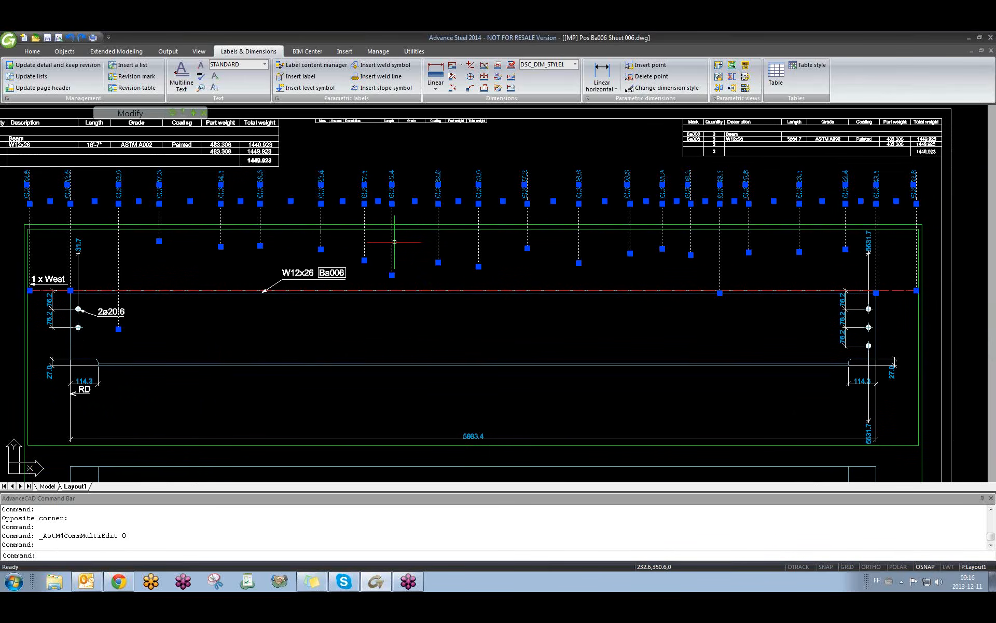
{"action": "key", "text": "Escape"}
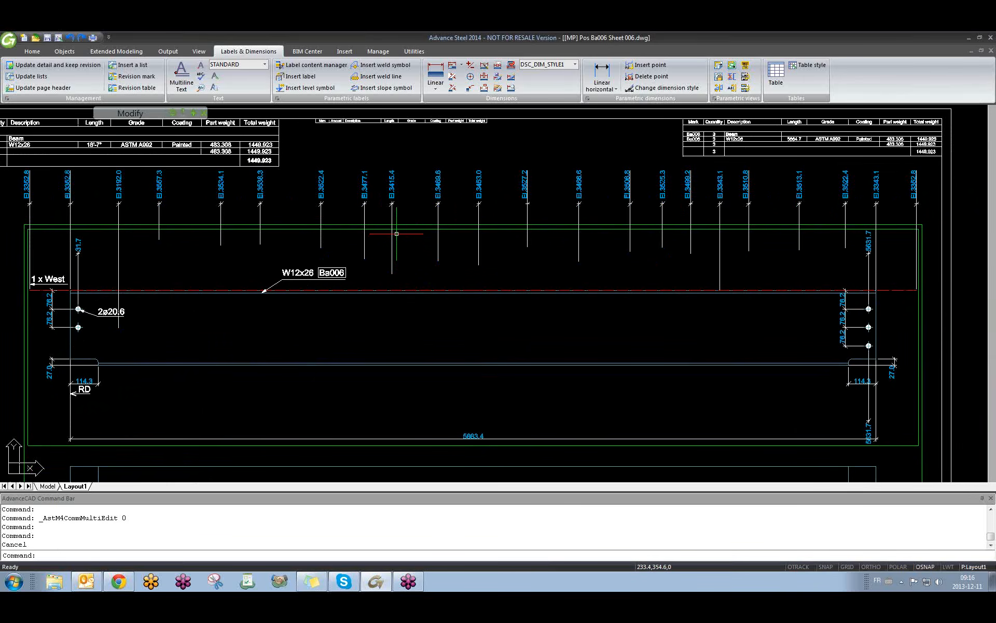
{"action": "left_click", "coordinate": [437, 242]}
{"action": "key", "text": "Escape"}
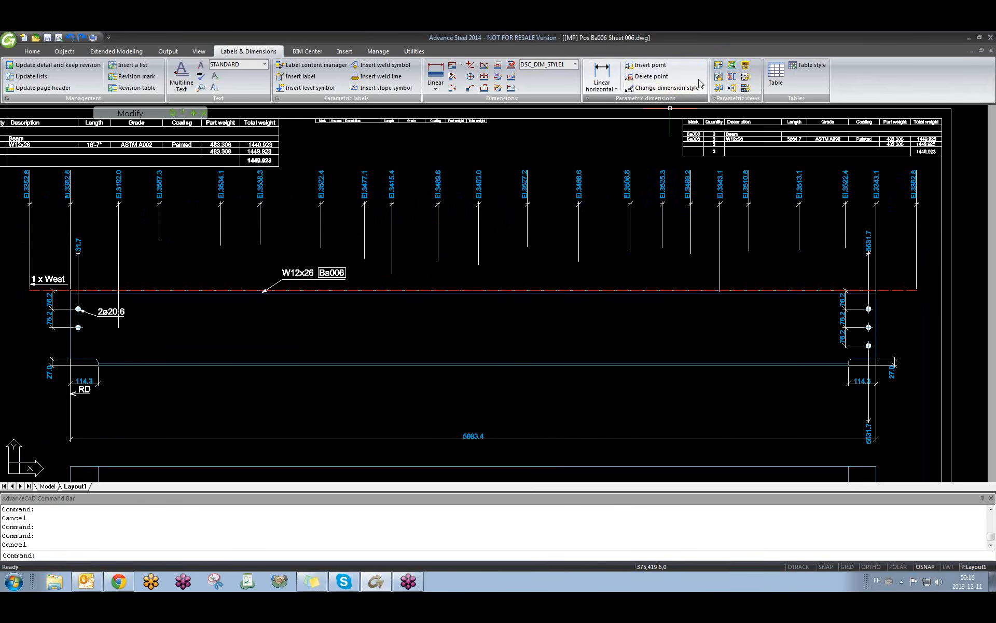
- Insert two more points into the level dimension chain, one on each side of the El.3453.0 point
{"action": "left_click", "coordinate": [657, 71]}
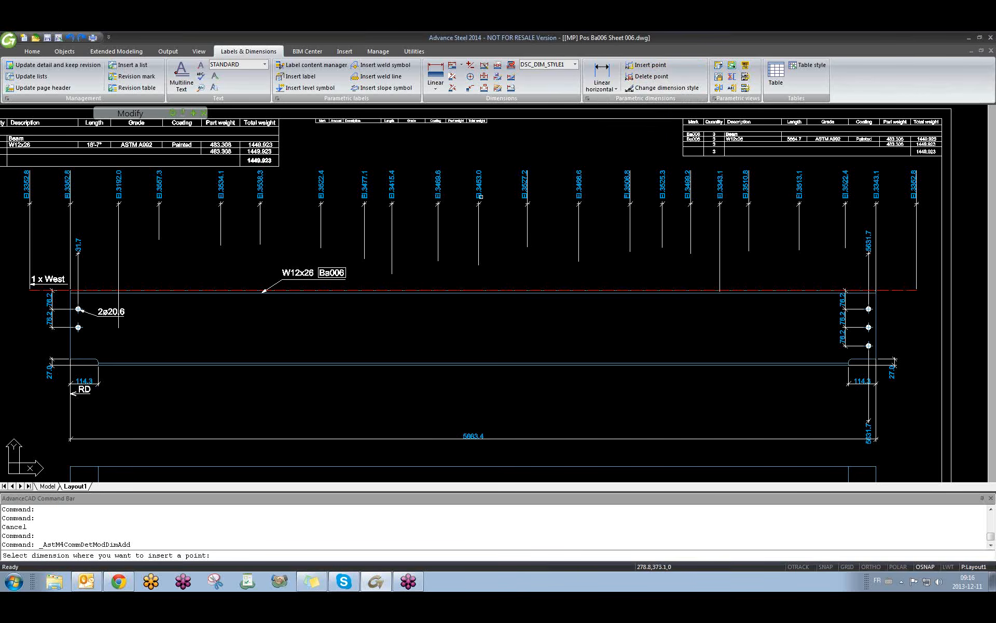
{"action": "left_click", "coordinate": [478, 199]}
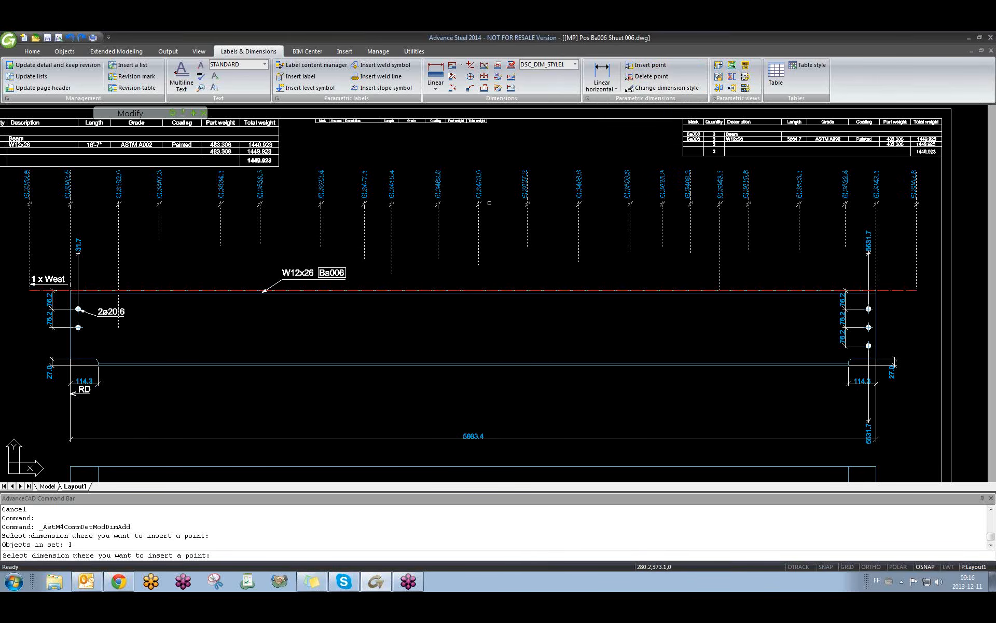
{"action": "key", "text": "Return"}
{"action": "left_click", "coordinate": [467, 246]}
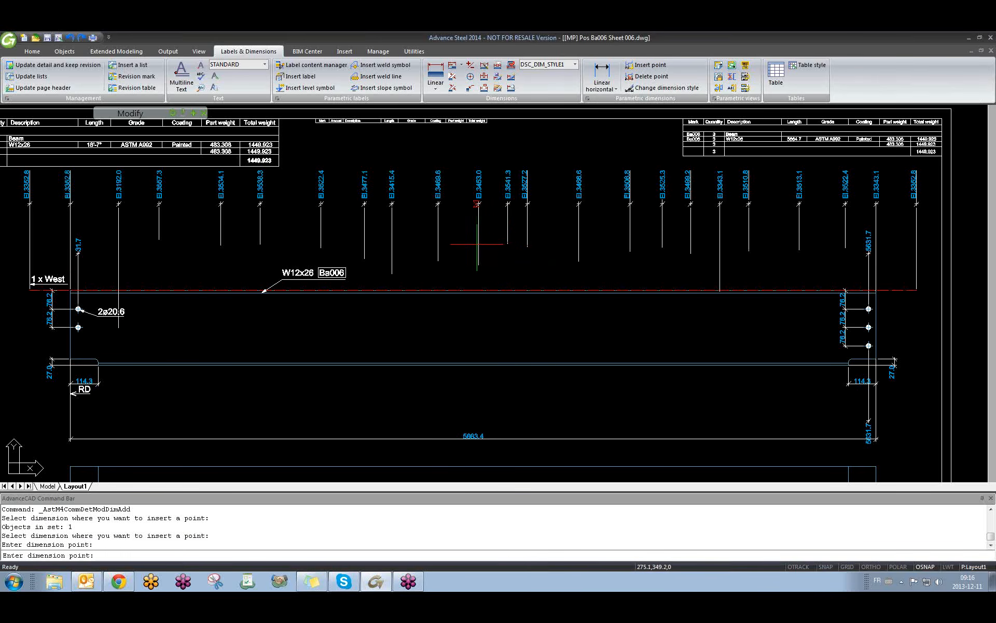
{"action": "key", "text": "Escape"}
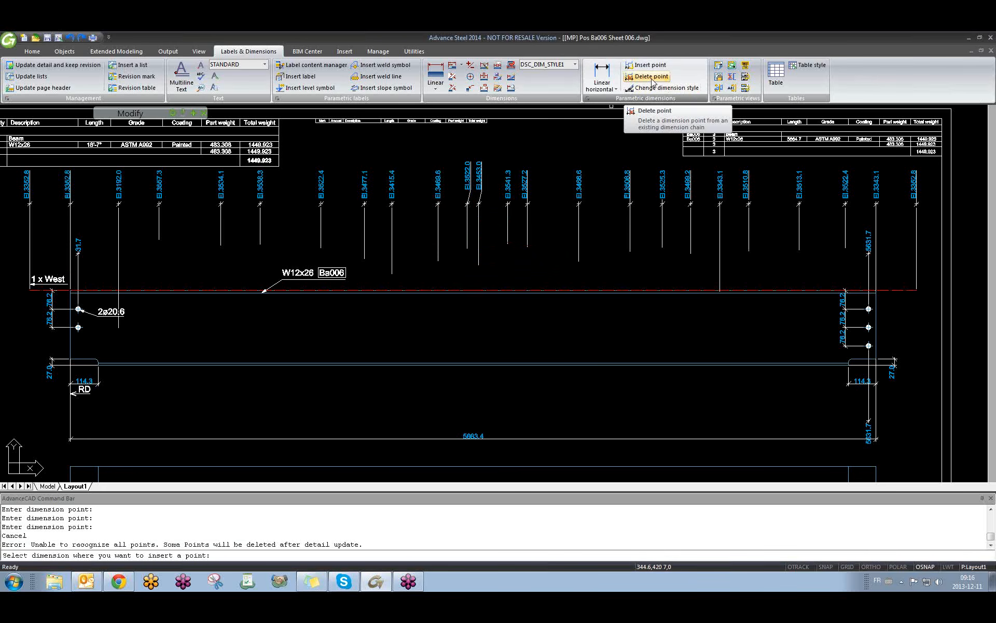
- Insert the lower corner of the bottom cope as a point in the vertical hole dimension chain at the beam's three-hole end
{"action": "left_click", "coordinate": [650, 71]}
{"action": "scroll", "coordinate": [843, 324], "scroll_direction": "up", "scroll_amount": 5}
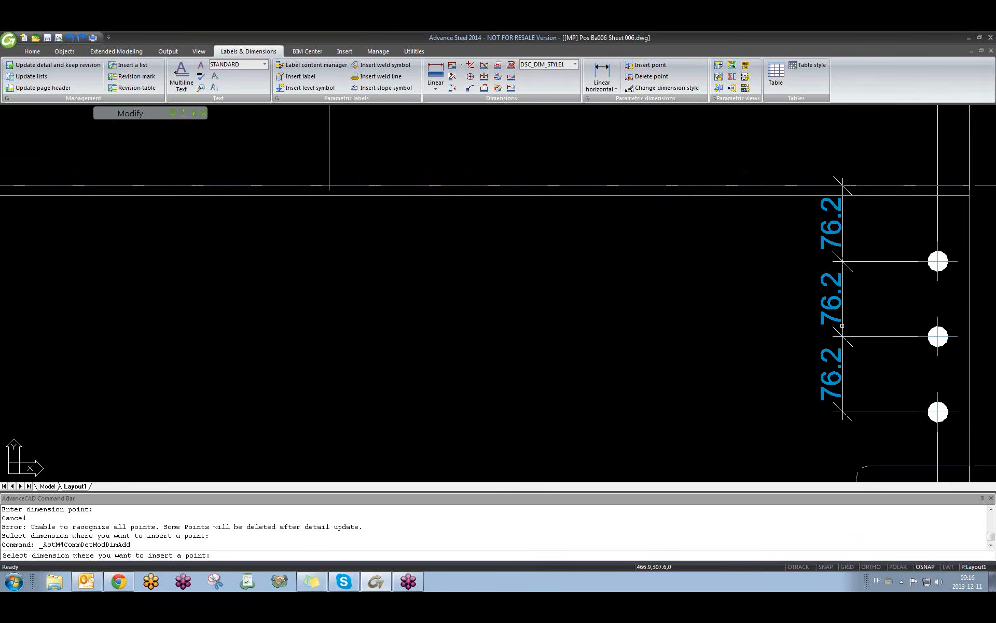
{"action": "left_click", "coordinate": [646, 252]}
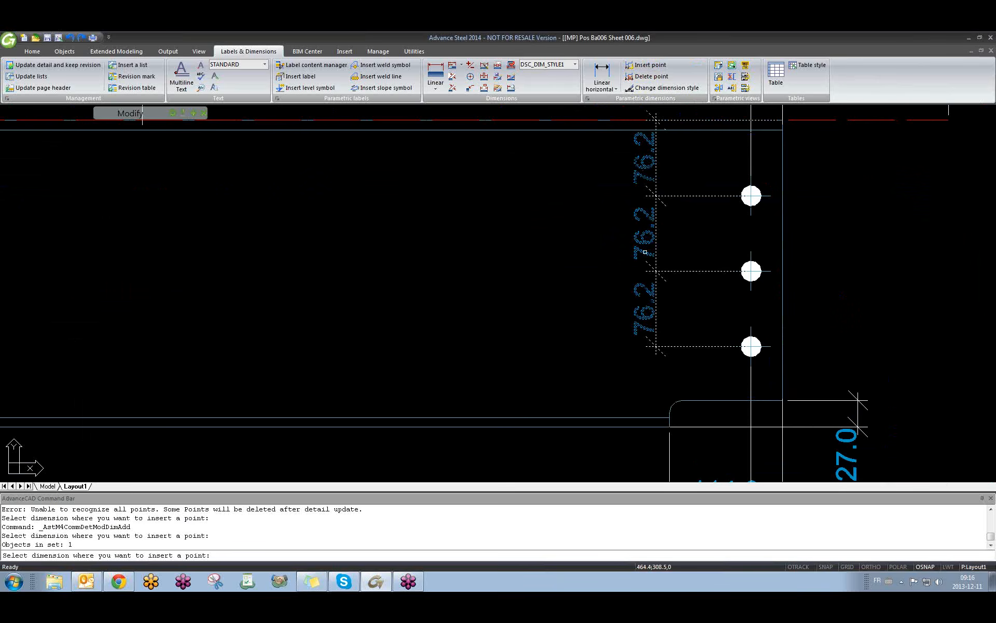
{"action": "key", "text": "Return"}
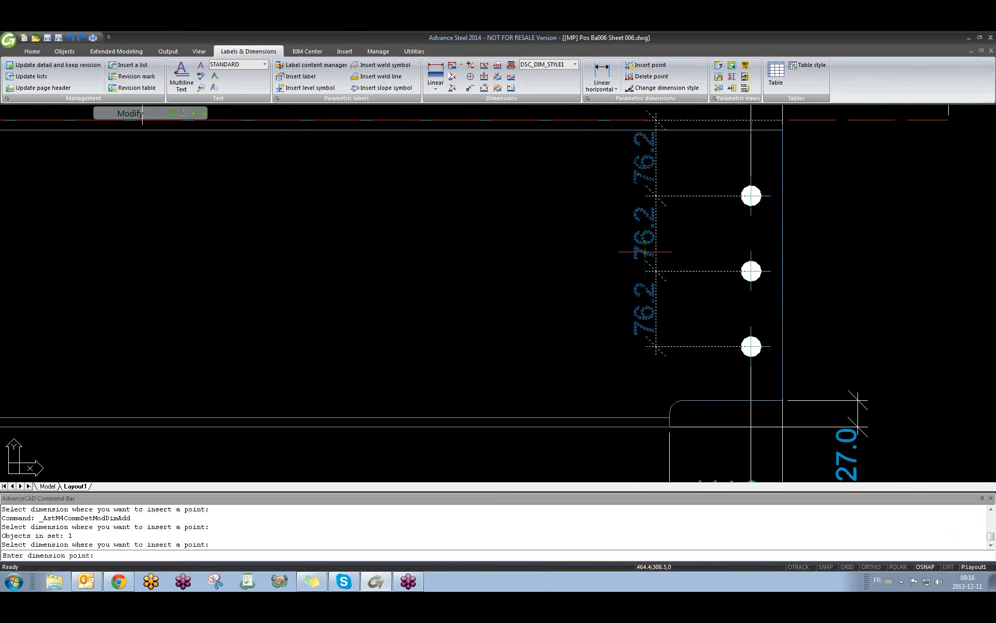
{"action": "left_click", "coordinate": [670, 426]}
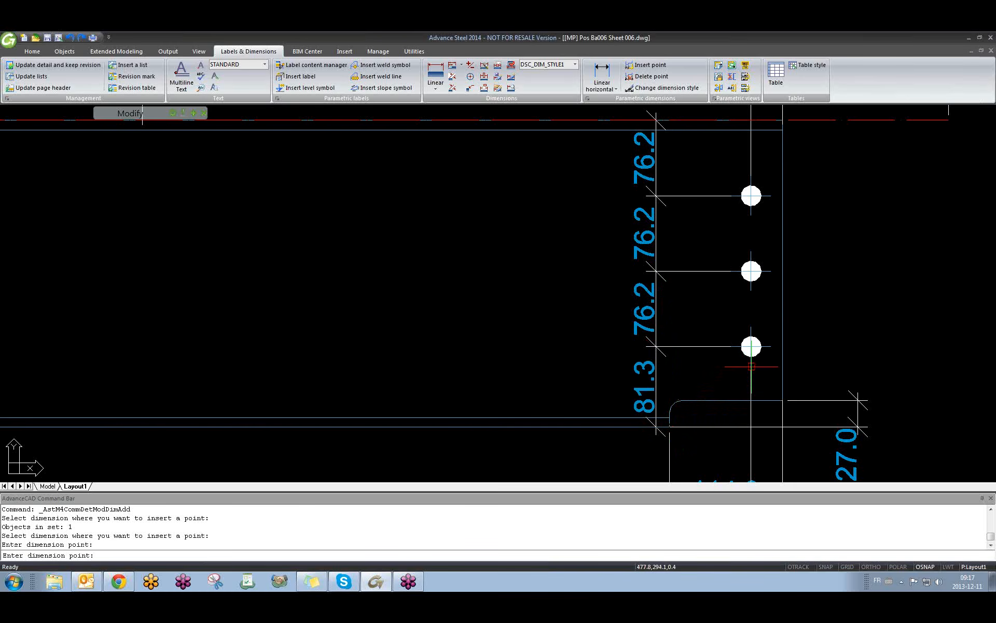
{"action": "key", "text": "Escape"}
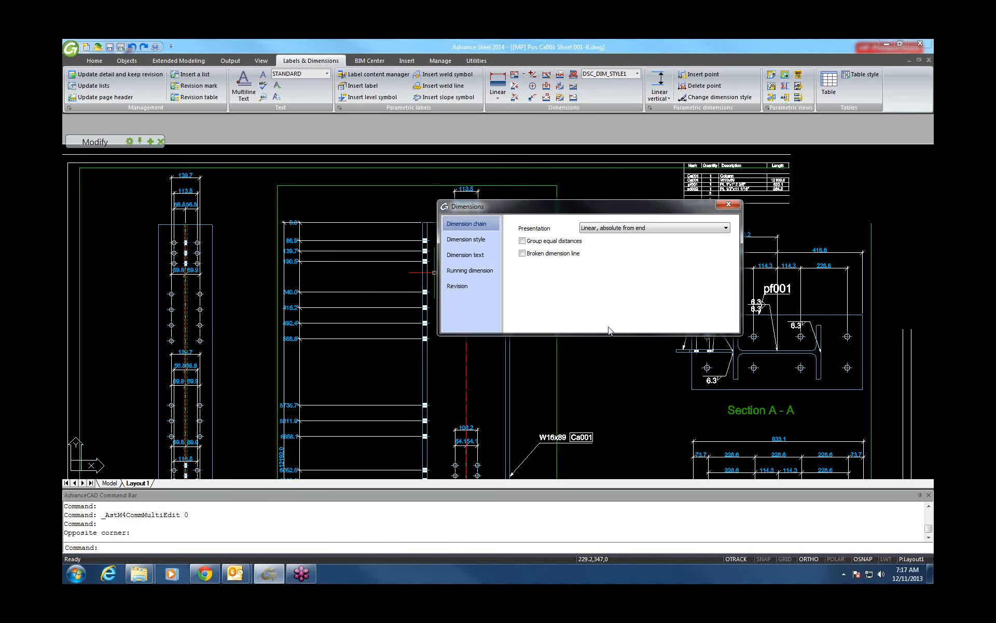
- Examine the vertical dimension chains of column Ca001 from its base plate up to its top end
{"action": "middle_click", "coordinate": [609, 374]}
{"action": "middle_click", "coordinate": [608, 374]}
{"action": "scroll", "coordinate": [385, 383], "scroll_direction": "up", "scroll_amount": 4}
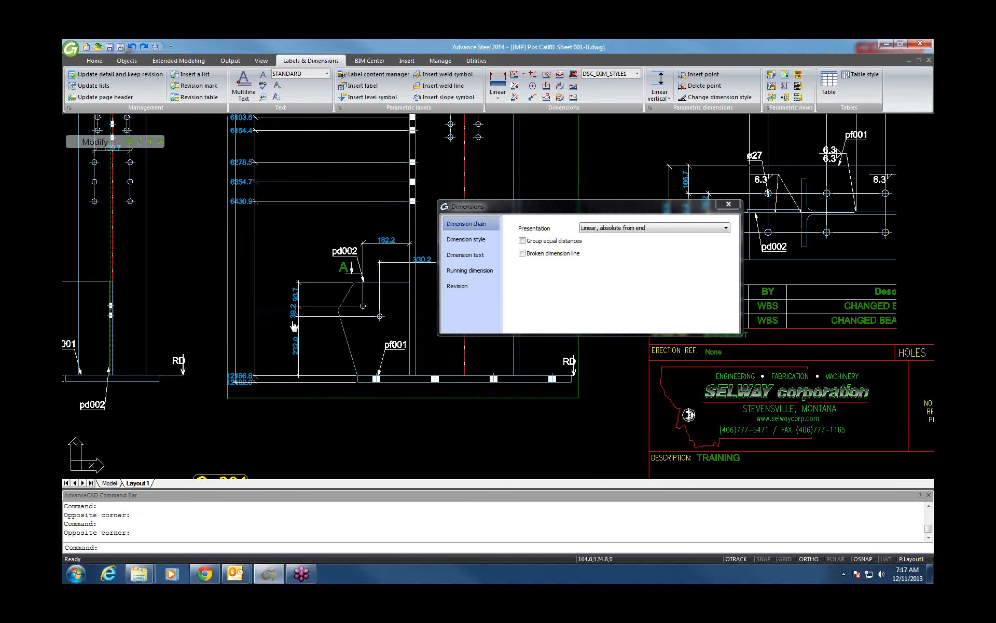
{"action": "middle_click_drag", "start_coordinate": [293, 326], "coordinate": [273, 395]}
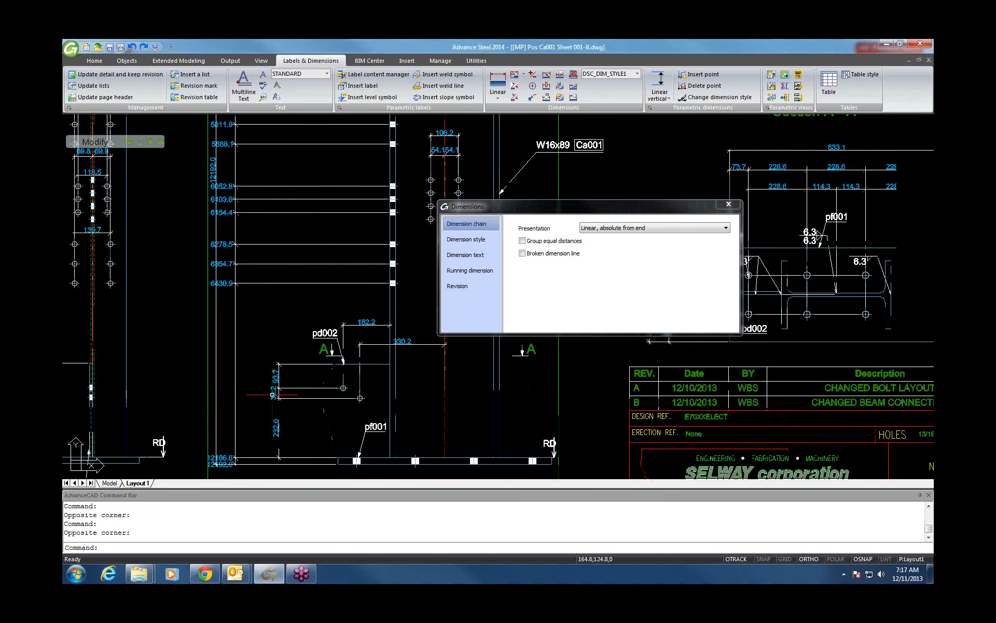
{"action": "scroll", "coordinate": [272, 394], "scroll_direction": "down", "scroll_amount": 7}
{"action": "scroll", "coordinate": [269, 241], "scroll_direction": "up", "scroll_amount": 5}
{"action": "scroll", "coordinate": [265, 235], "scroll_direction": "up", "scroll_amount": 4}
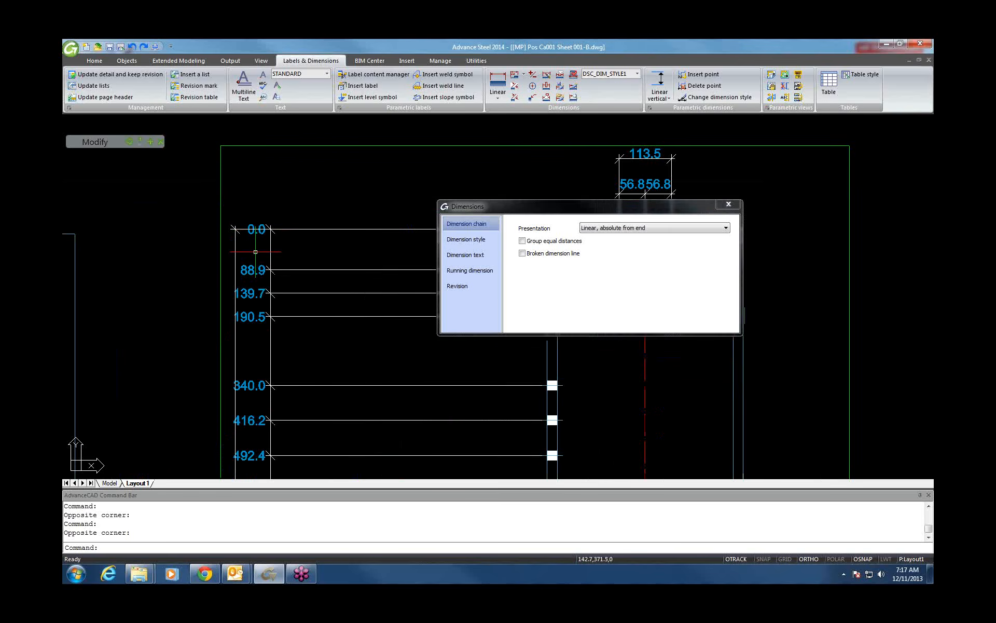
- Examine the holes at column Ca001's top end, its linear absolute dimension chain and the overall sheet layout
{"action": "scroll", "coordinate": [256, 252], "scroll_direction": "down", "scroll_amount": 5}
{"action": "scroll", "coordinate": [213, 245], "scroll_direction": "up", "scroll_amount": 6}
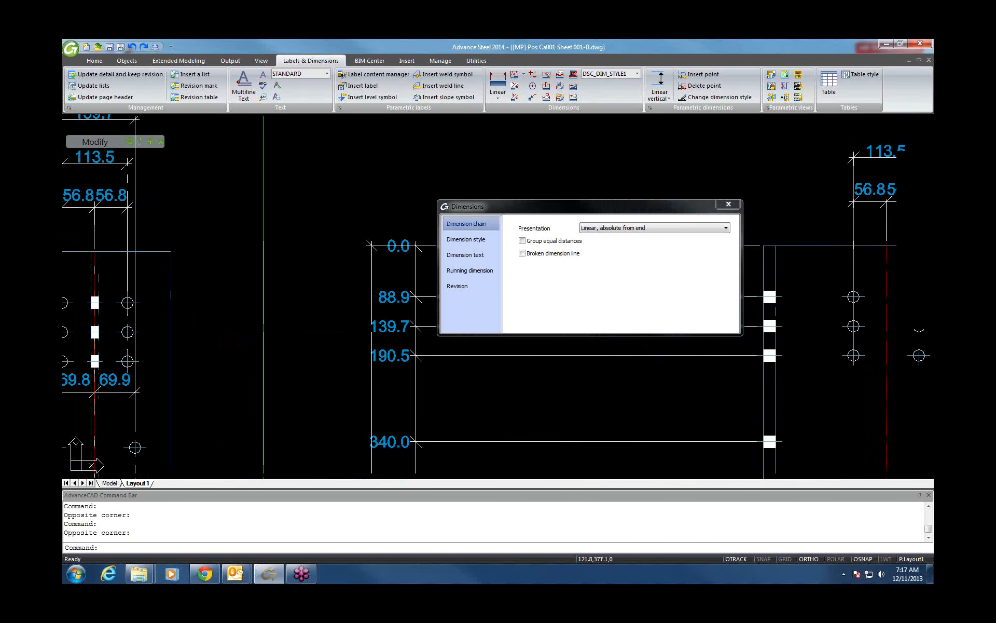
{"action": "scroll", "coordinate": [378, 341], "scroll_direction": "down", "scroll_amount": 5}
{"action": "scroll", "coordinate": [199, 235], "scroll_direction": "up", "scroll_amount": 7}
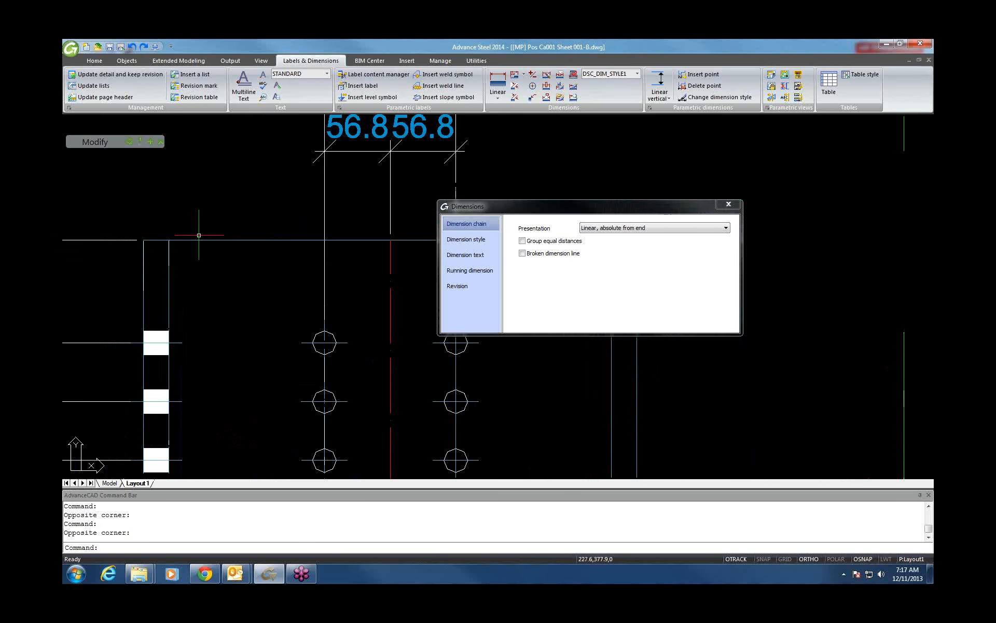
{"action": "scroll", "coordinate": [199, 235], "scroll_direction": "down", "scroll_amount": 5}
{"action": "scroll", "coordinate": [264, 322], "scroll_direction": "up", "scroll_amount": 1}
{"action": "scroll", "coordinate": [264, 321], "scroll_direction": "down", "scroll_amount": 3}
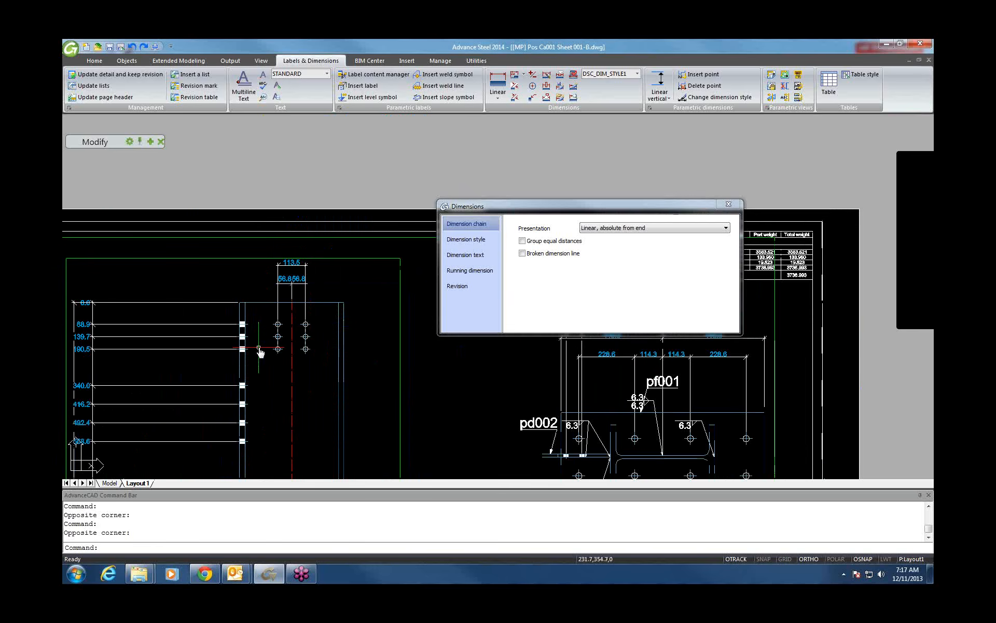
{"action": "middle_click_drag", "start_coordinate": [260, 353], "coordinate": [346, 214]}
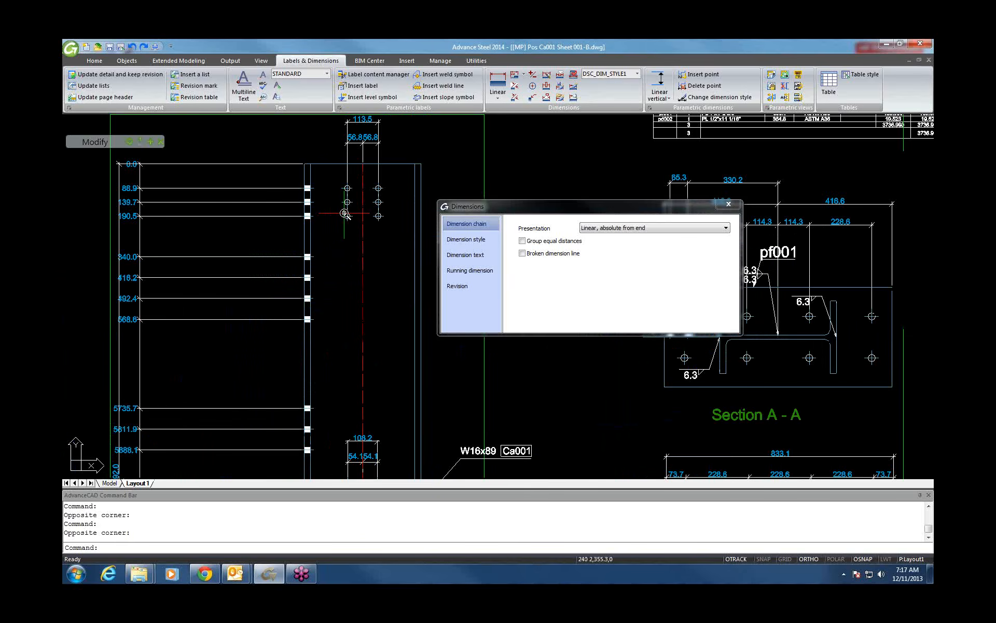
{"action": "scroll", "coordinate": [345, 215], "scroll_direction": "down", "scroll_amount": 2}
{"action": "scroll", "coordinate": [345, 215], "scroll_direction": "down", "scroll_amount": 5}
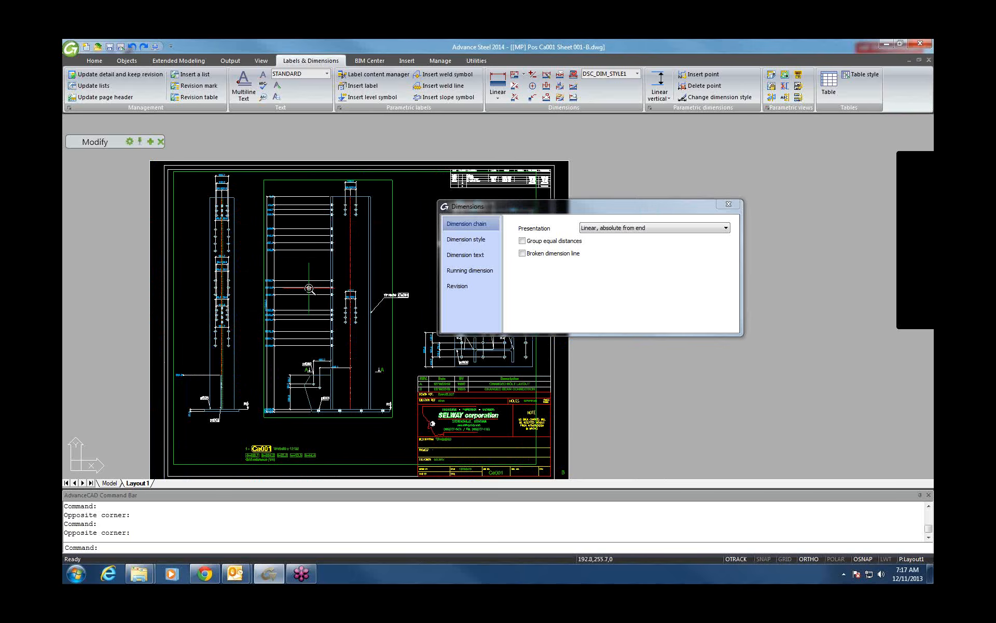
{"action": "scroll", "coordinate": [309, 288], "scroll_direction": "up", "scroll_amount": 2}
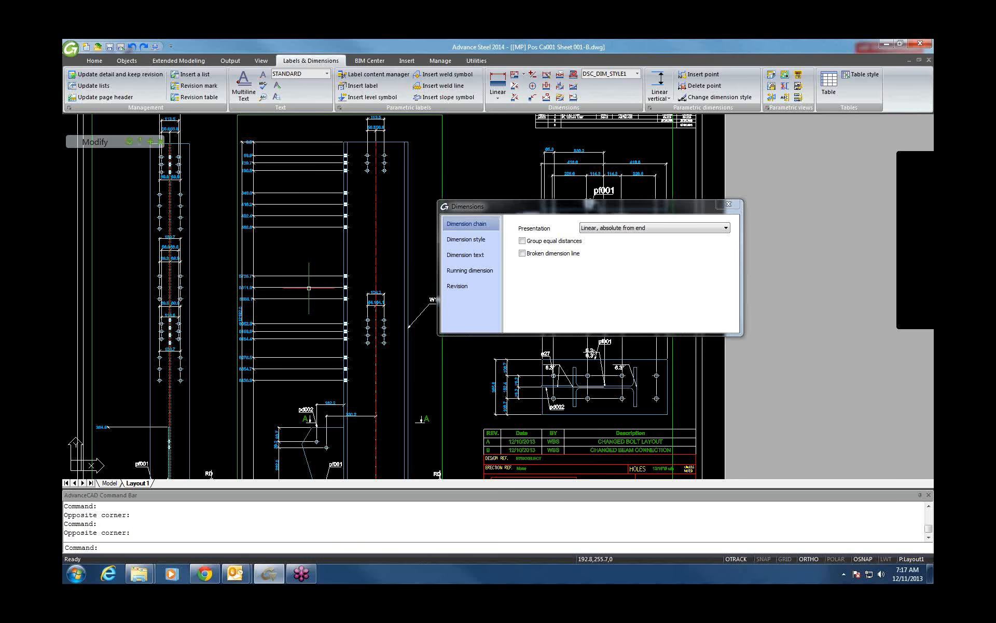
{"action": "left_click", "coordinate": [469, 238]}
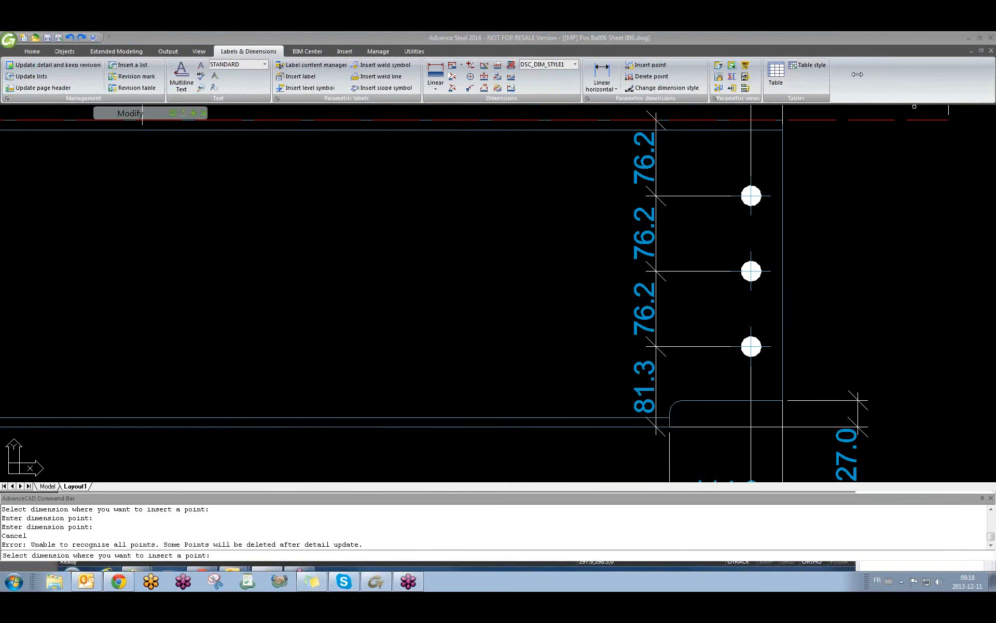
- Leave point insertion on the Ba006 drawing and switch to the 01 training model
{"action": "scroll", "coordinate": [373, 286], "scroll_direction": "down", "scroll_amount": 10}
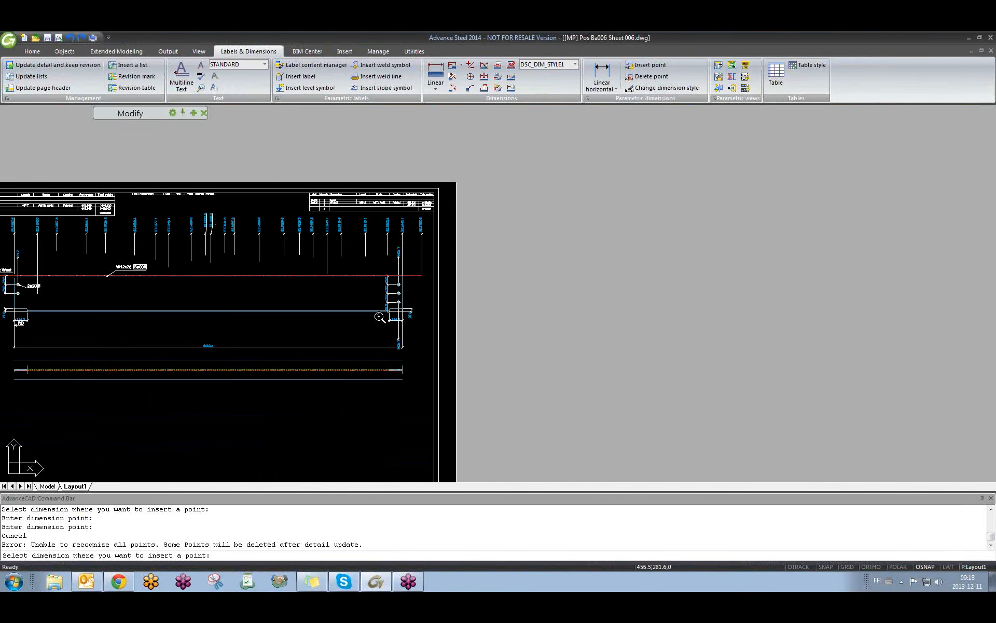
{"action": "middle_click_drag", "start_coordinate": [316, 352], "coordinate": [449, 329]}
{"action": "key", "text": "Escape"}
{"action": "key", "text": "ctrl+Tab"}
{"action": "key", "text": "Escape"}
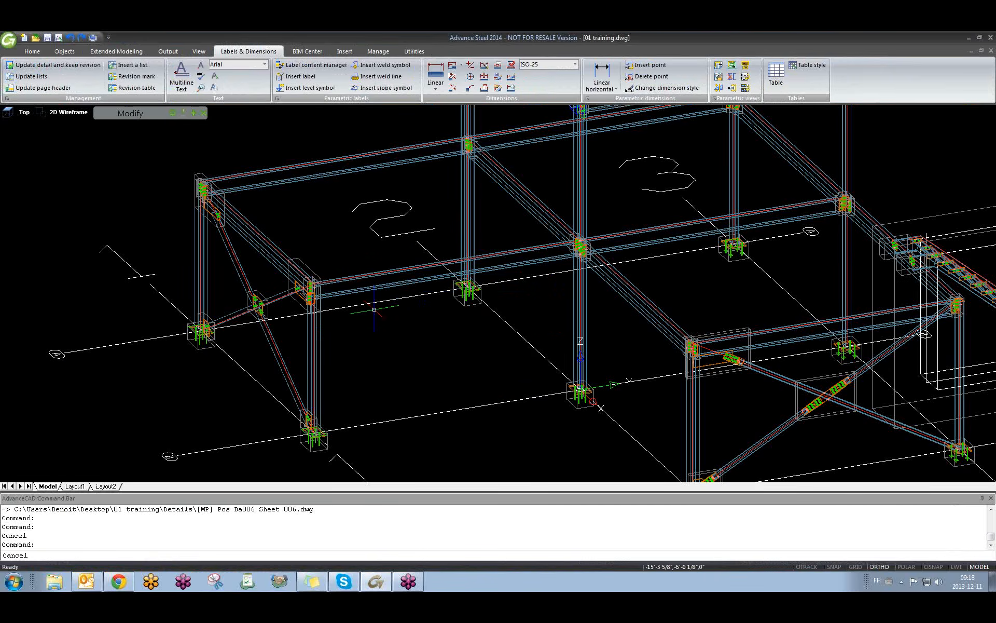
- Open the Ca002 Sheet 002-A drawing from the column standing at the model's coordinate origin
{"action": "scroll", "coordinate": [405, 315], "scroll_direction": "down", "scroll_amount": 2}
{"action": "middle_click_drag", "start_coordinate": [515, 309], "coordinate": [492, 322]}
{"action": "left_click", "coordinate": [495, 318]}
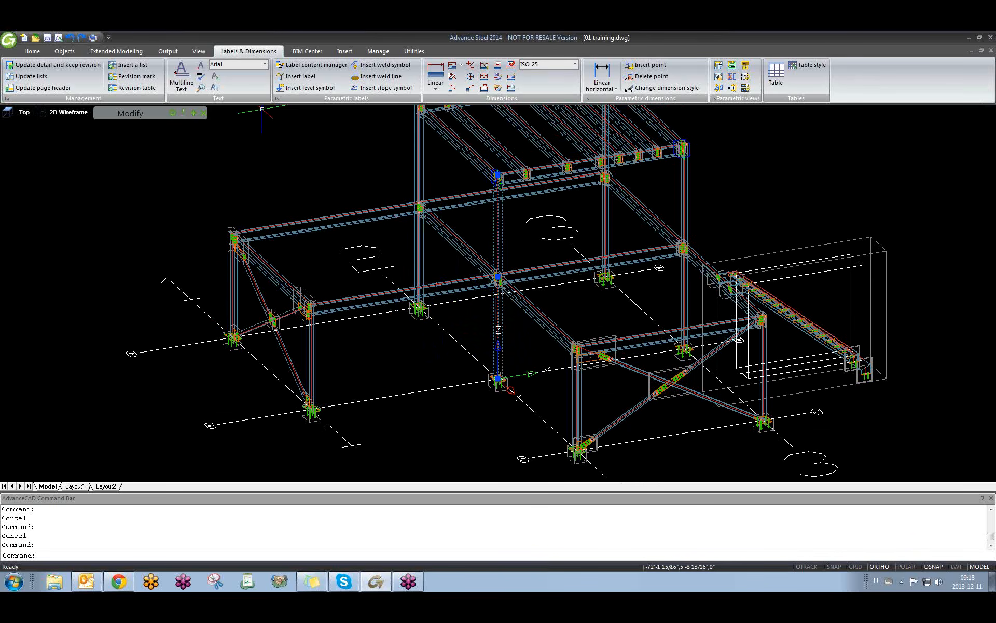
{"action": "left_click", "coordinate": [169, 52]}
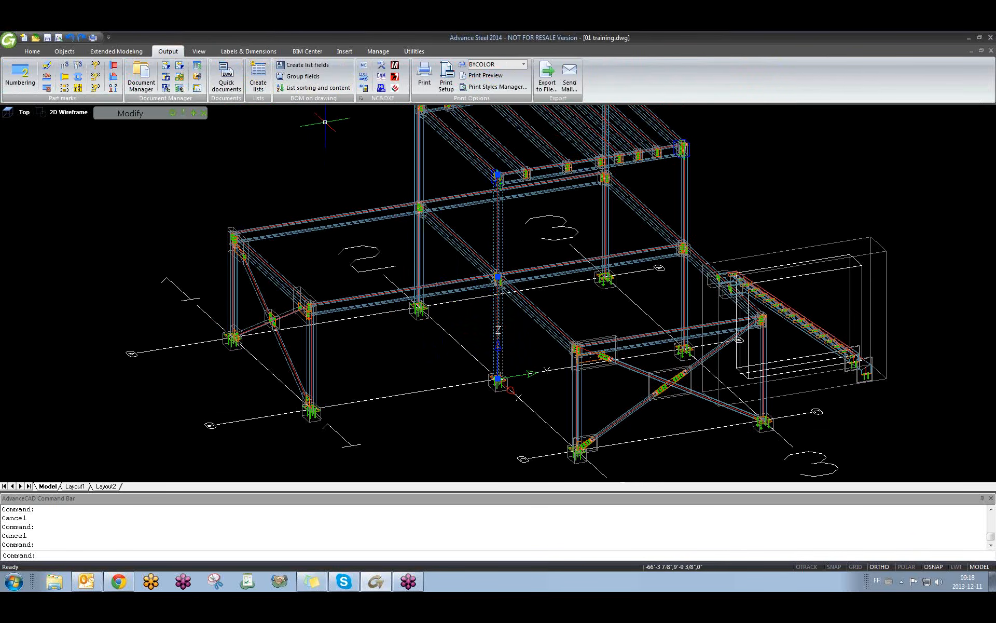
{"action": "right_click", "coordinate": [498, 321]}
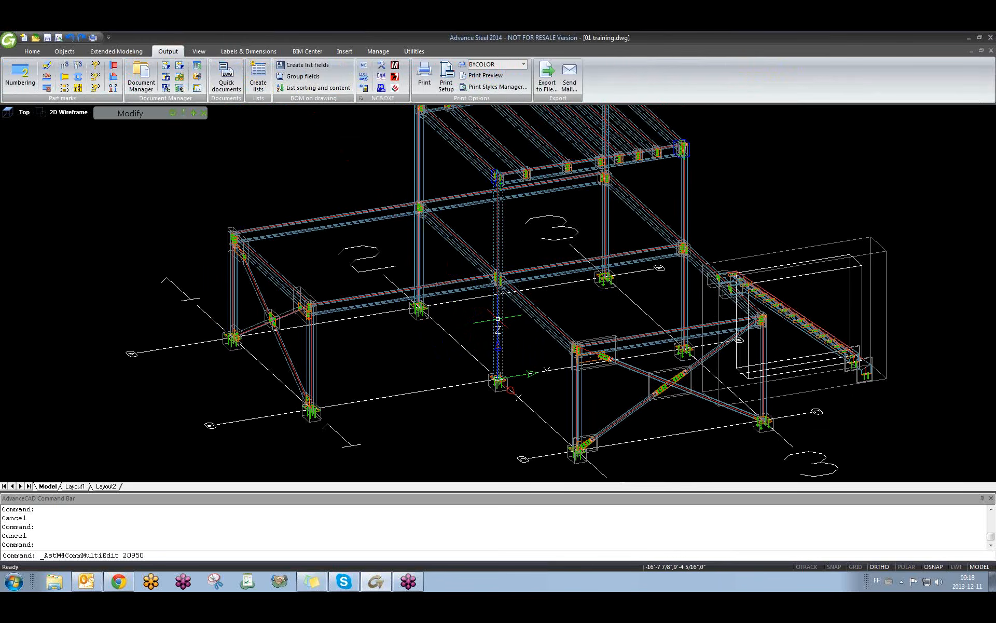
{"action": "left_click", "coordinate": [520, 305]}
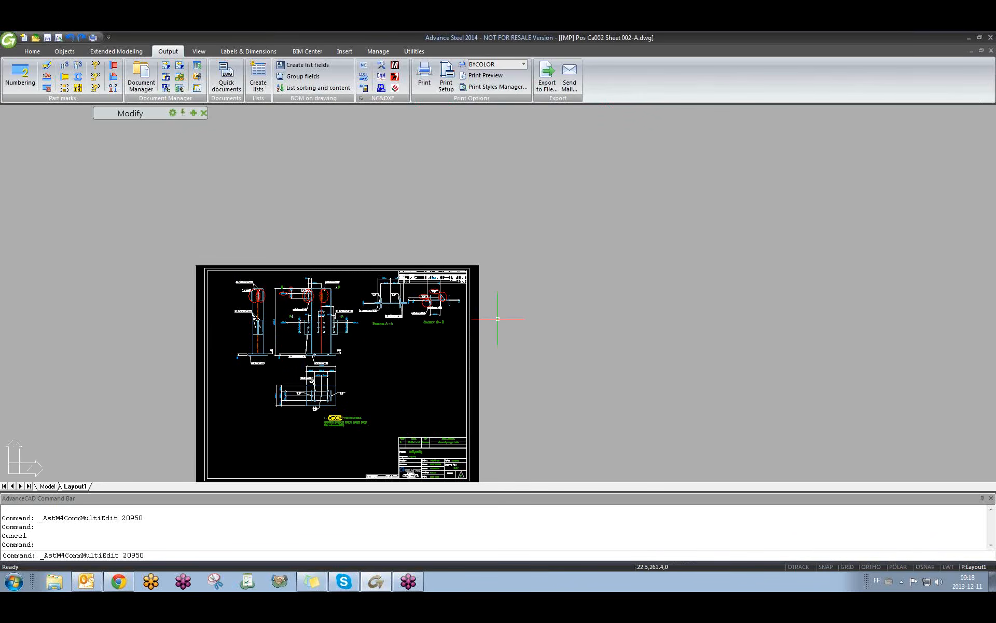
{"action": "key", "text": "Escape"}
- Examine column Ca002's overall height dimension, revision clouds and hole dimensions across its elevation views
{"action": "scroll", "coordinate": [279, 335], "scroll_direction": "up", "scroll_amount": 3}
{"action": "scroll", "coordinate": [279, 334], "scroll_direction": "up", "scroll_amount": 3}
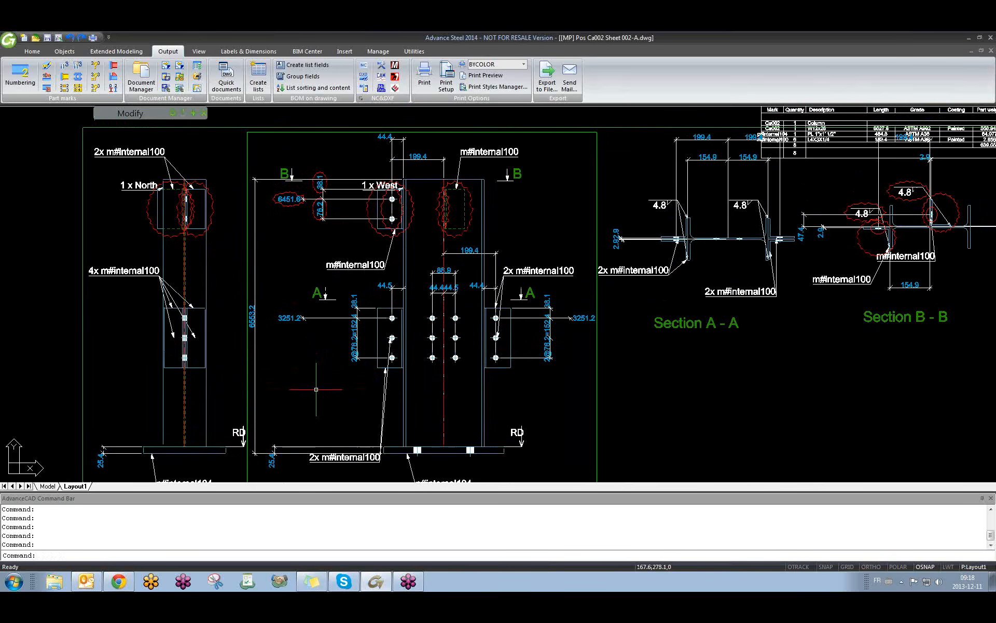
{"action": "scroll", "coordinate": [291, 177], "scroll_direction": "up", "scroll_amount": 2}
{"action": "scroll", "coordinate": [292, 179], "scroll_direction": "down", "scroll_amount": 1}
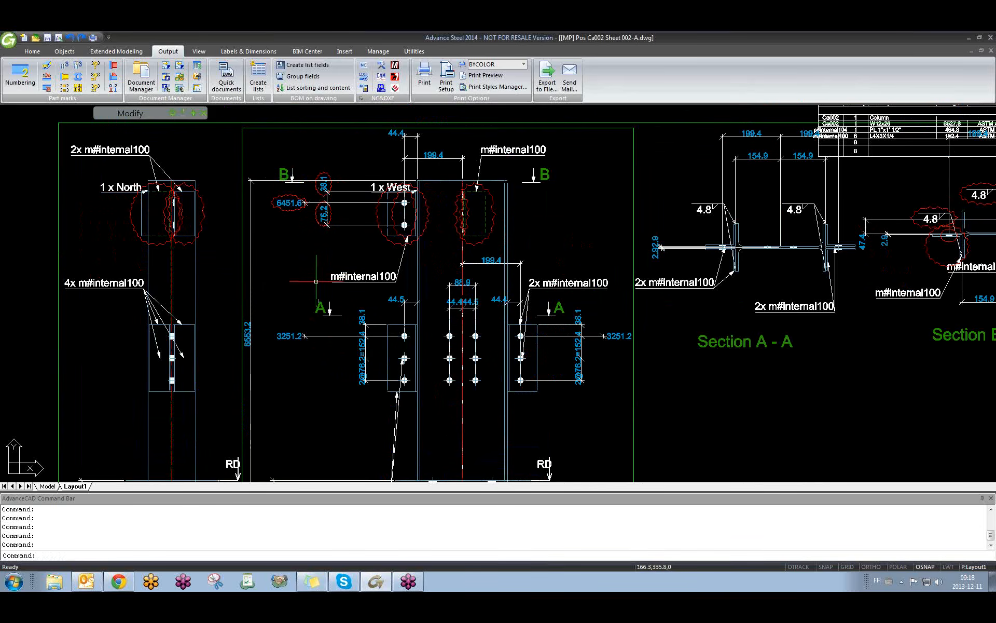
{"action": "scroll", "coordinate": [314, 281], "scroll_direction": "down", "scroll_amount": 1}
{"action": "left_click", "coordinate": [270, 321]}
{"action": "key", "text": "Escape"}
{"action": "scroll", "coordinate": [293, 321], "scroll_direction": "up", "scroll_amount": 2}
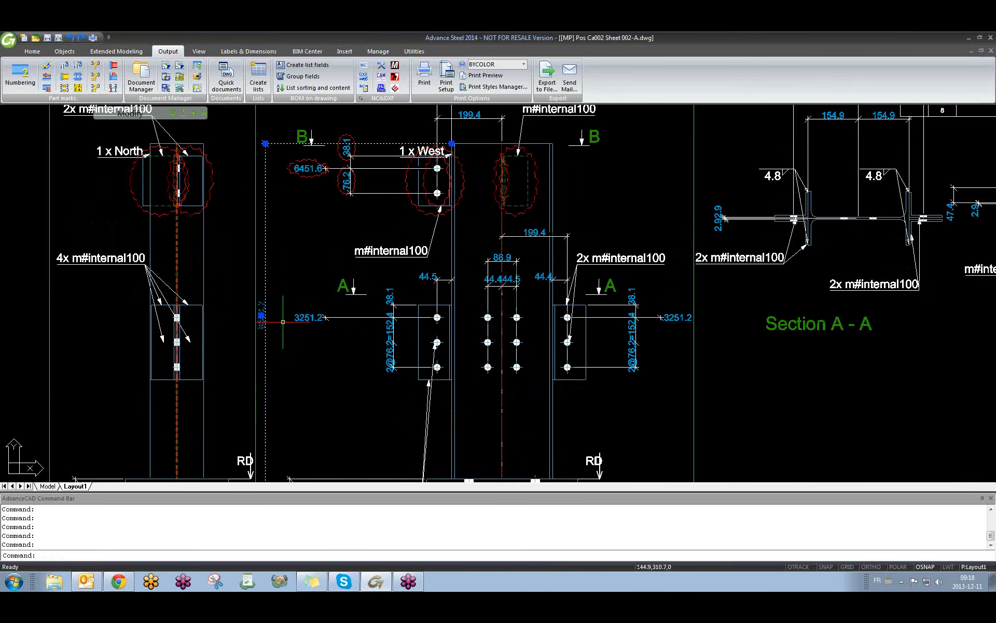
{"action": "scroll", "coordinate": [299, 293], "scroll_direction": "down", "scroll_amount": 1}
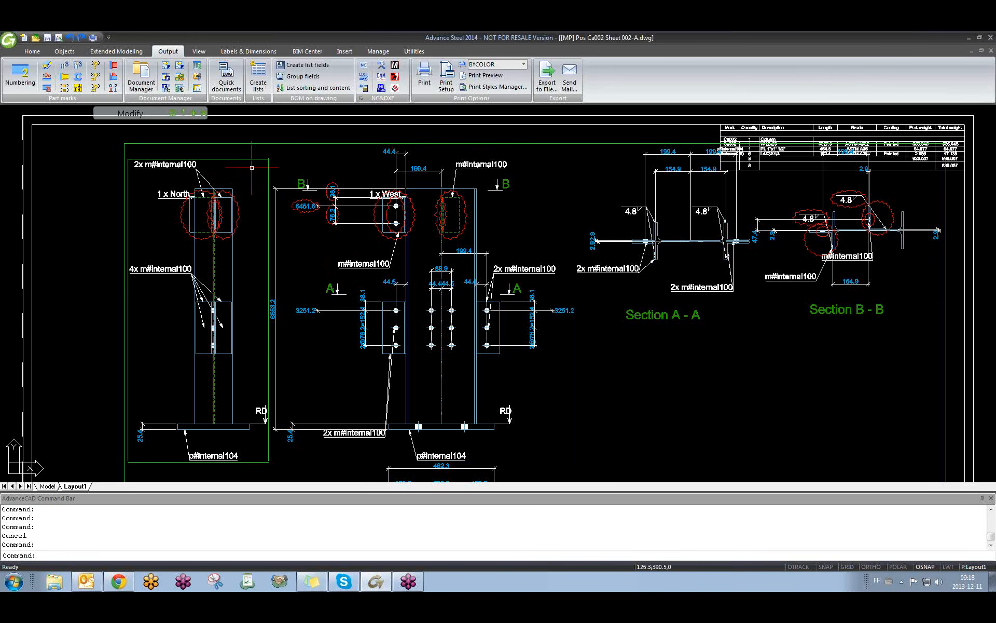
{"action": "left_click", "coordinate": [249, 51]}
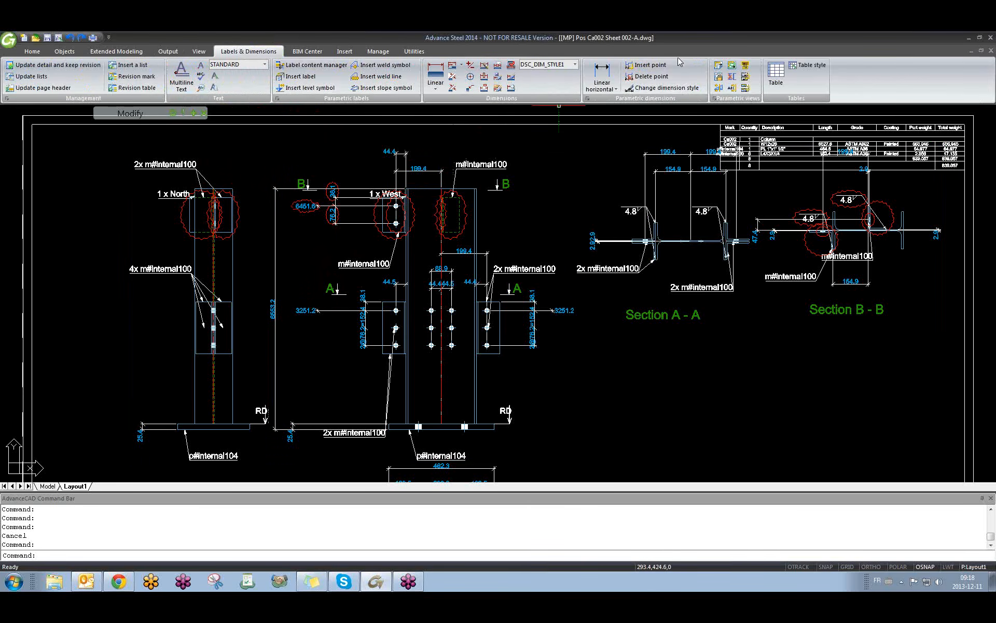
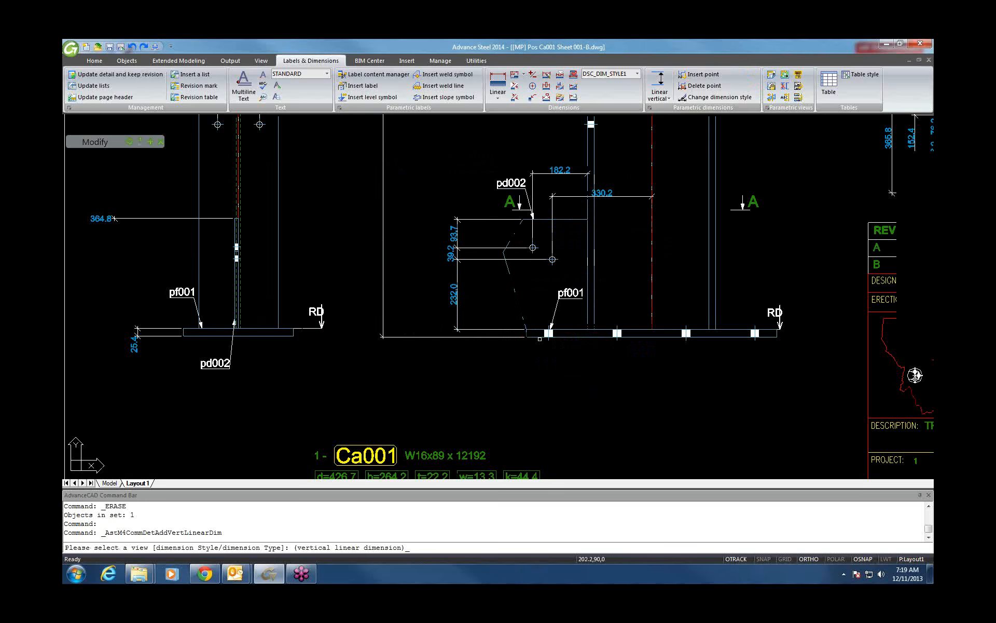
- Try to start a vertical linear dimension chain on column Ca001 with the base plate's bottom and top corners
{"action": "left_click", "coordinate": [526, 336]}
{"action": "left_click", "coordinate": [526, 336]}
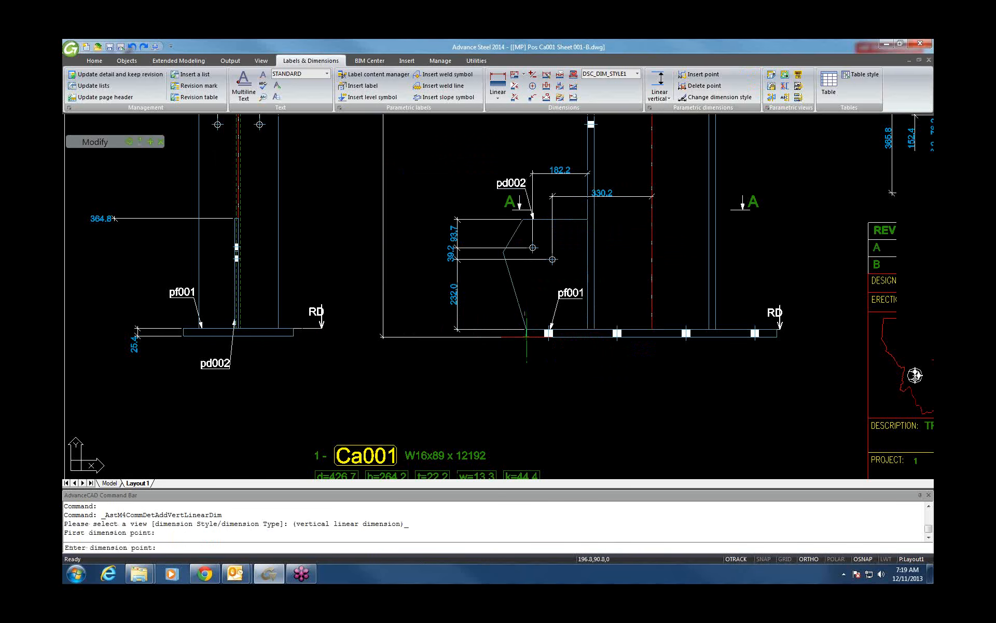
{"action": "left_click", "coordinate": [520, 329]}
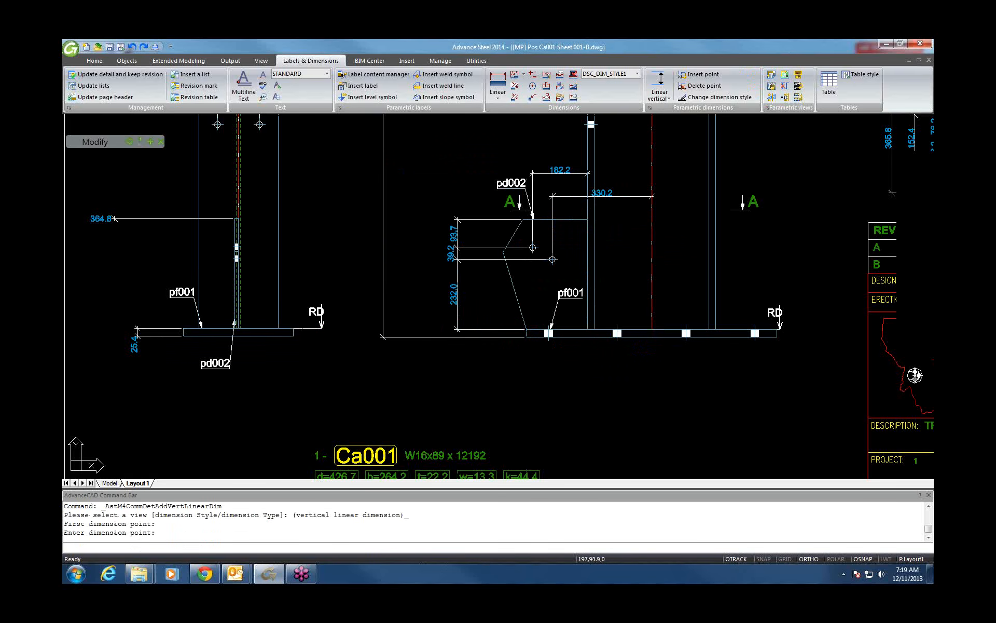
{"action": "left_click", "coordinate": [413, 313]}
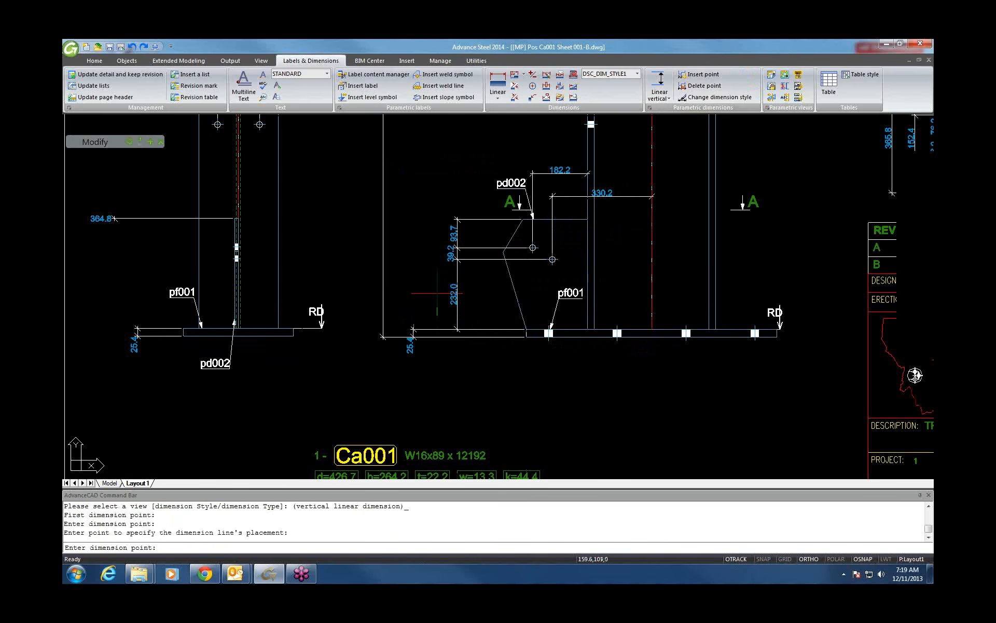
- Try to extend the base plate chain to the six lowest flange holes and finish the vertical dimension
{"action": "middle_click_drag", "start_coordinate": [507, 266], "coordinate": [472, 381]}
{"action": "left_click", "coordinate": [550, 239]}
{"action": "left_click", "coordinate": [550, 217]}
{"action": "left_click", "coordinate": [549, 193]}
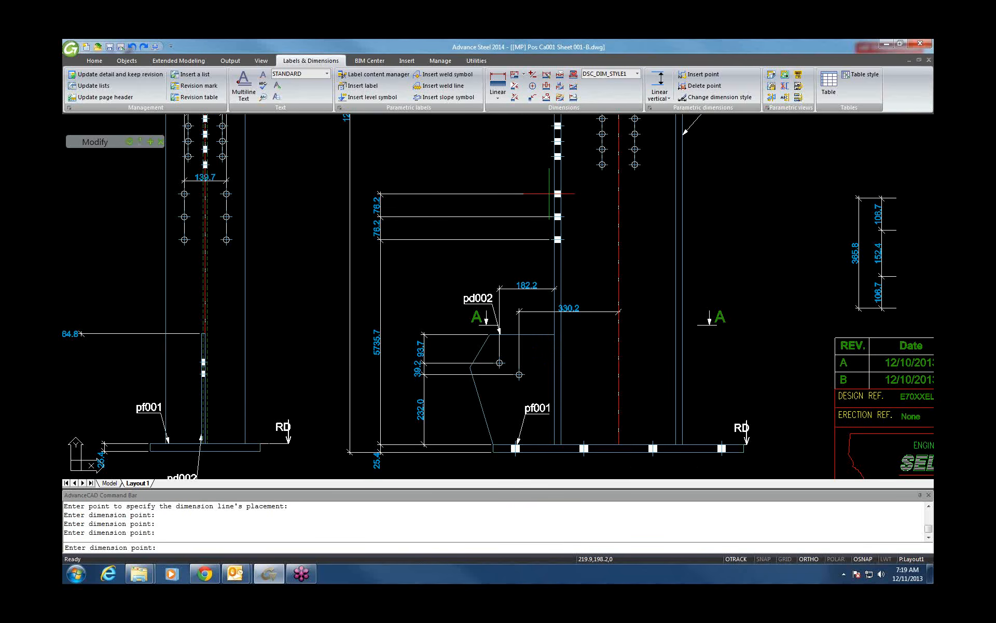
{"action": "middle_click_drag", "start_coordinate": [502, 238], "coordinate": [461, 393]}
{"action": "left_click", "coordinate": [516, 310]}
{"action": "left_click", "coordinate": [515, 295]}
{"action": "left_click", "coordinate": [516, 279]}
{"action": "key", "text": "Return"}
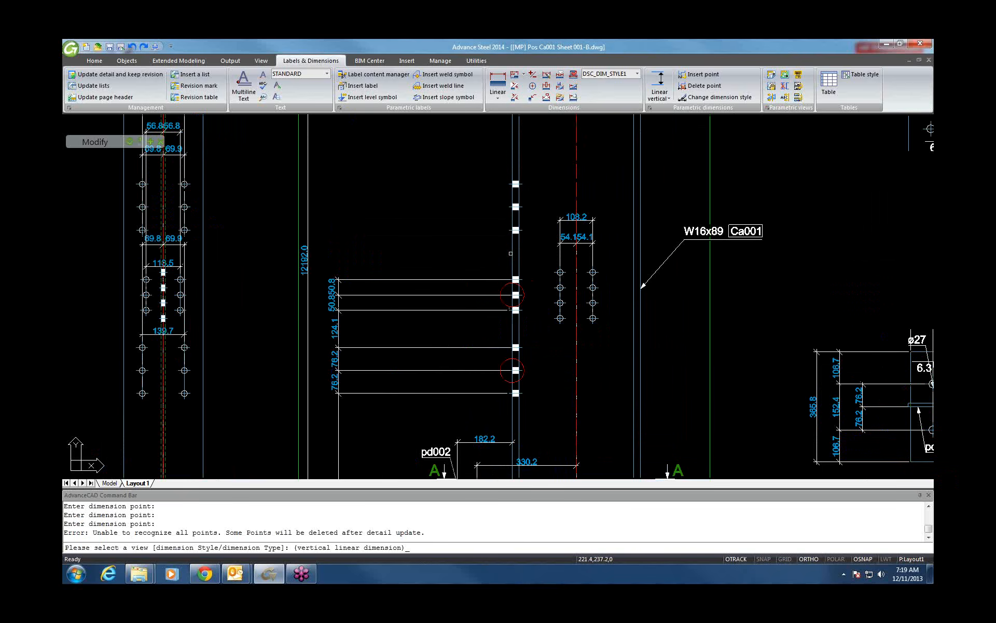
{"action": "key", "text": "Escape"}
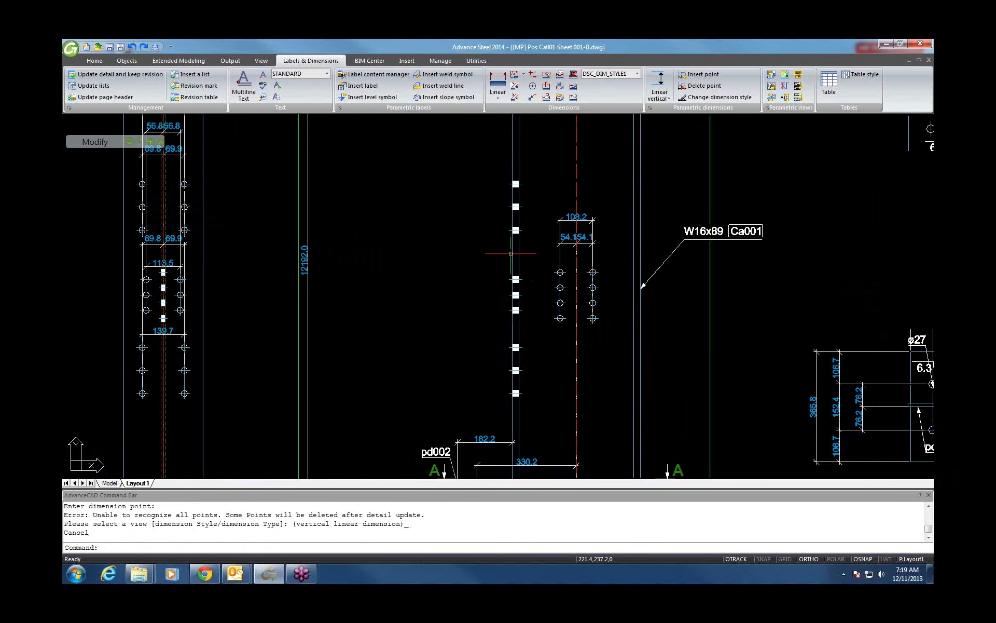
{"action": "key", "text": "Escape"}
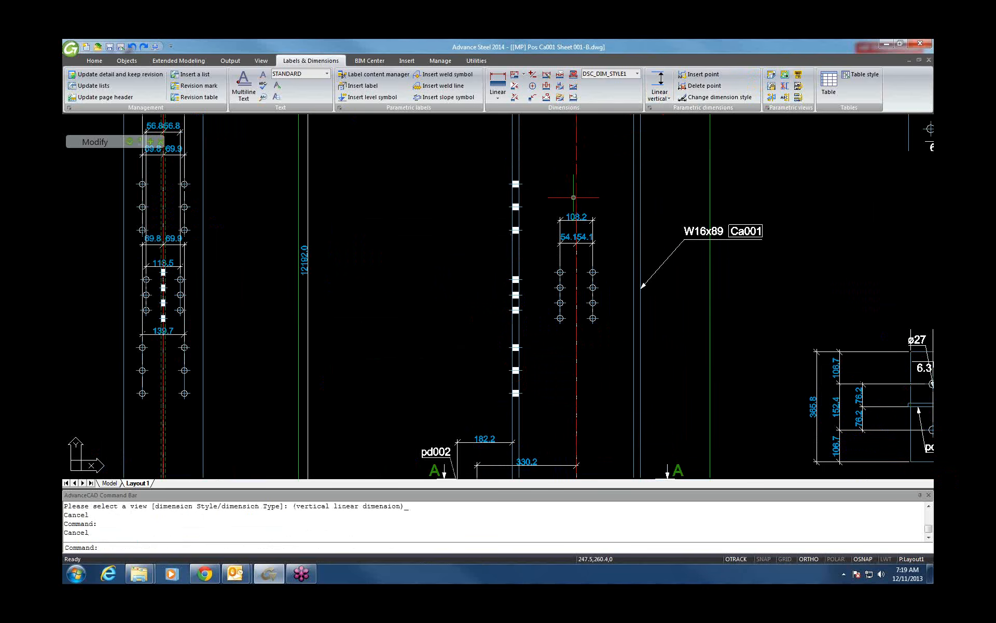
- Begin a new parametric vertical linear dimension across Ca001's base plate thickness, placing its line beside the overall height dimension
{"action": "left_click", "coordinate": [660, 97]}
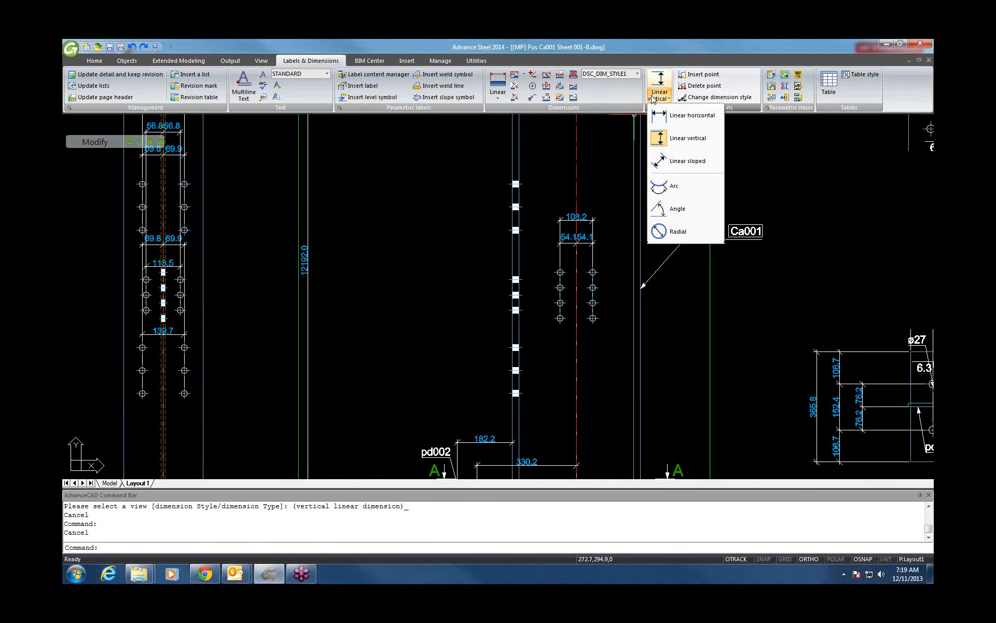
{"action": "left_click", "coordinate": [660, 125]}
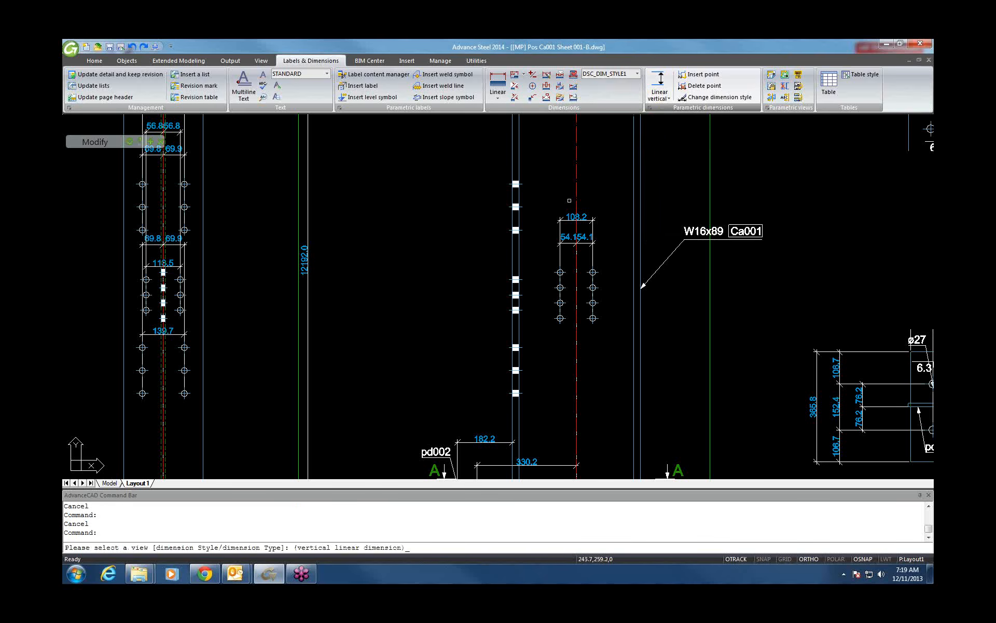
{"action": "scroll", "coordinate": [569, 201], "scroll_direction": "down", "scroll_amount": 3}
{"action": "left_click", "coordinate": [520, 271]}
{"action": "scroll", "coordinate": [498, 410], "scroll_direction": "up", "scroll_amount": 3}
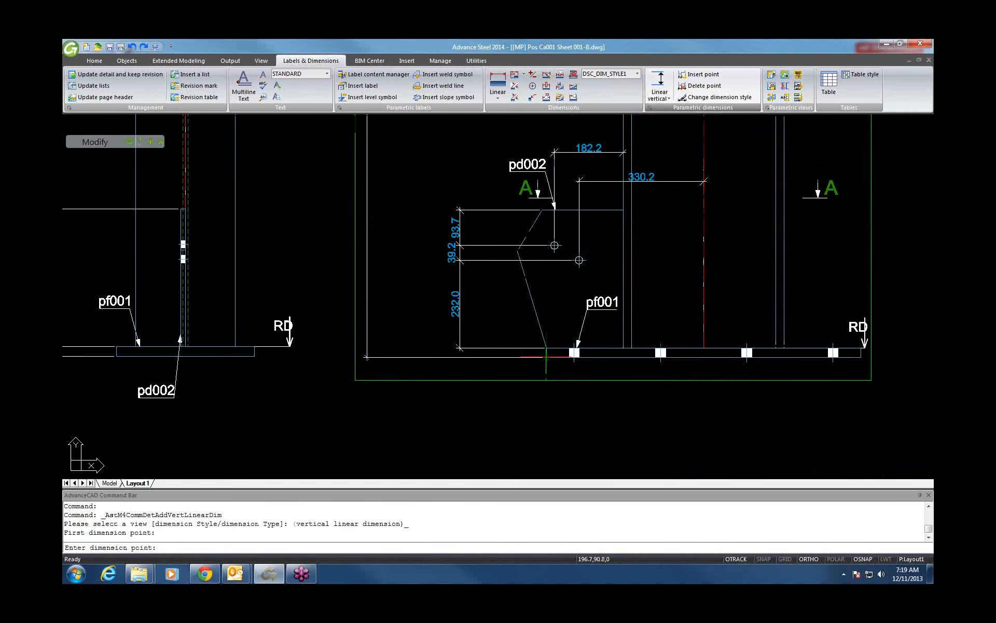
{"action": "left_click", "coordinate": [546, 357]}
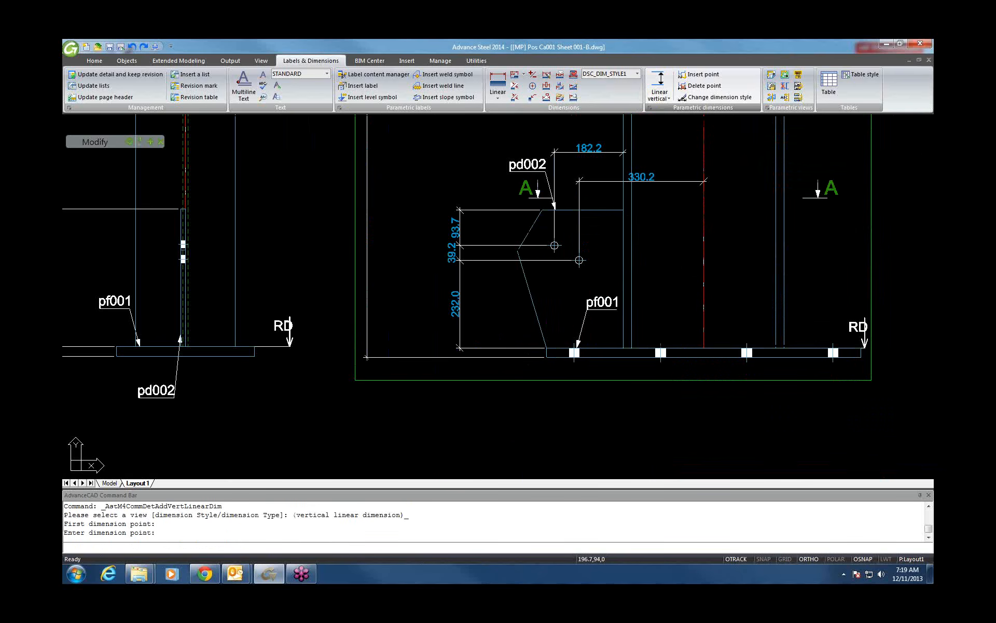
{"action": "left_click", "coordinate": [459, 346]}
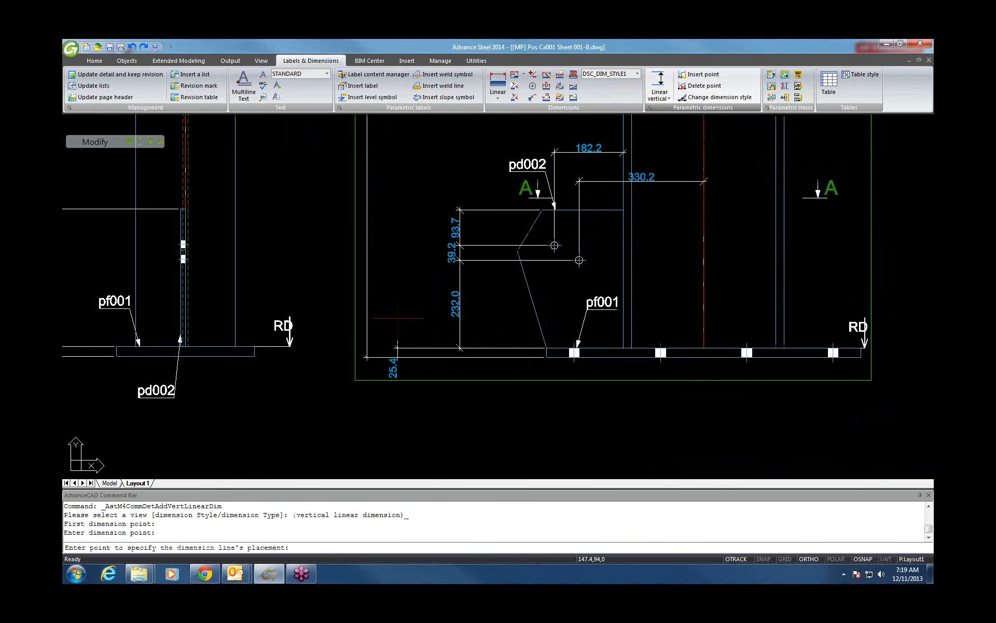
- Add the flange's lowest three holes and the next three above them to the vertical chain and finish it
{"action": "left_click", "coordinate": [597, 224]}
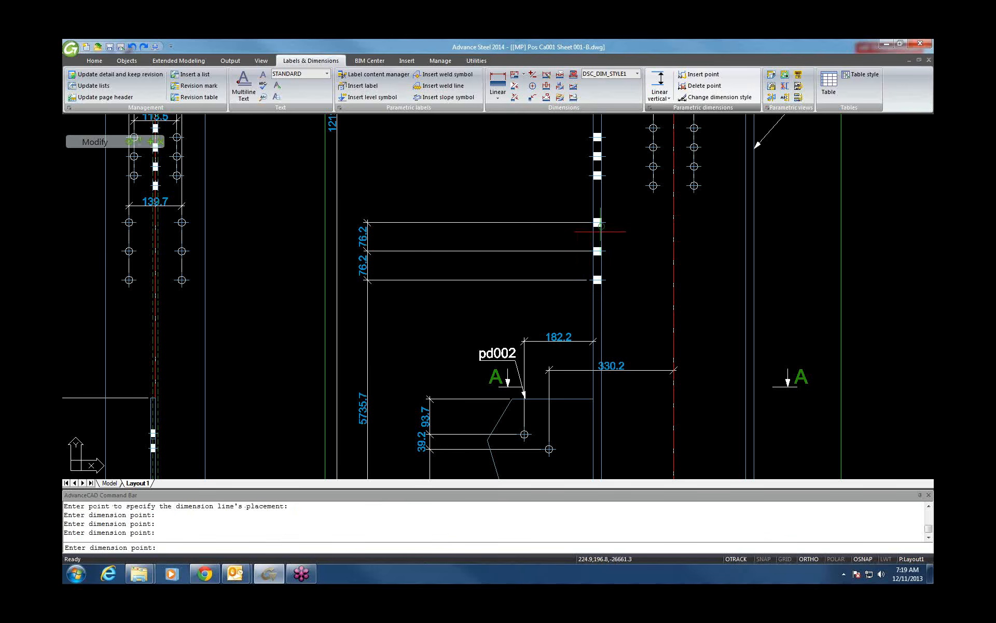
{"action": "left_click", "coordinate": [588, 179]}
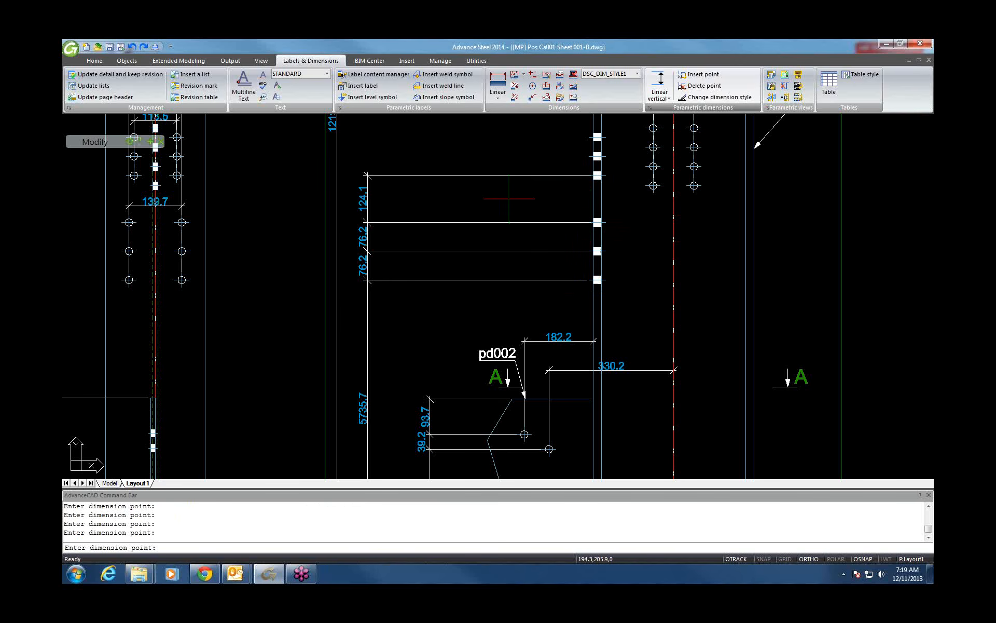
{"action": "left_click", "coordinate": [595, 156]}
{"action": "left_click", "coordinate": [591, 138]}
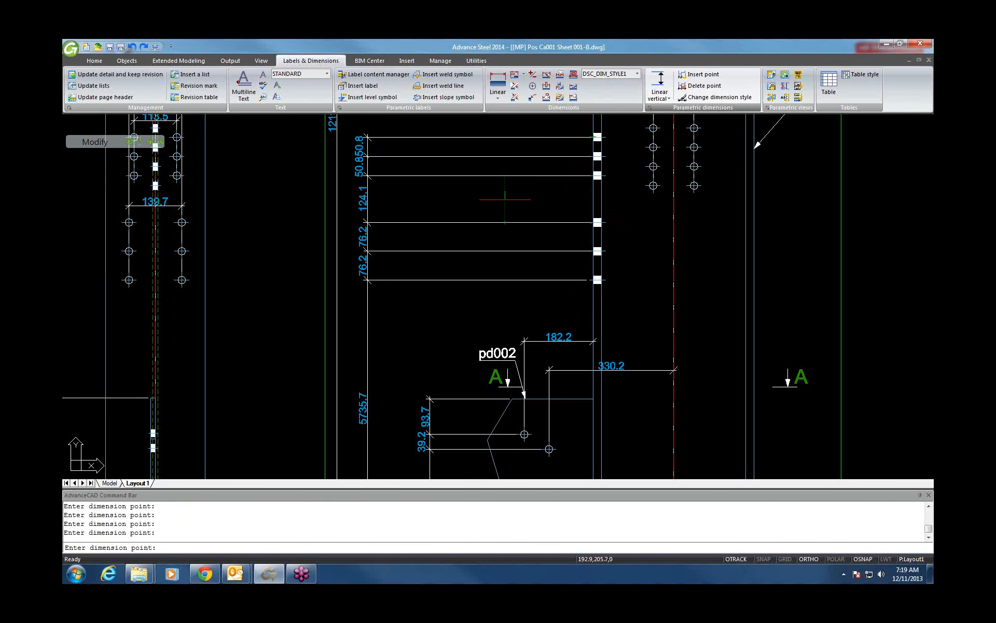
{"action": "right_click", "coordinate": [506, 202]}
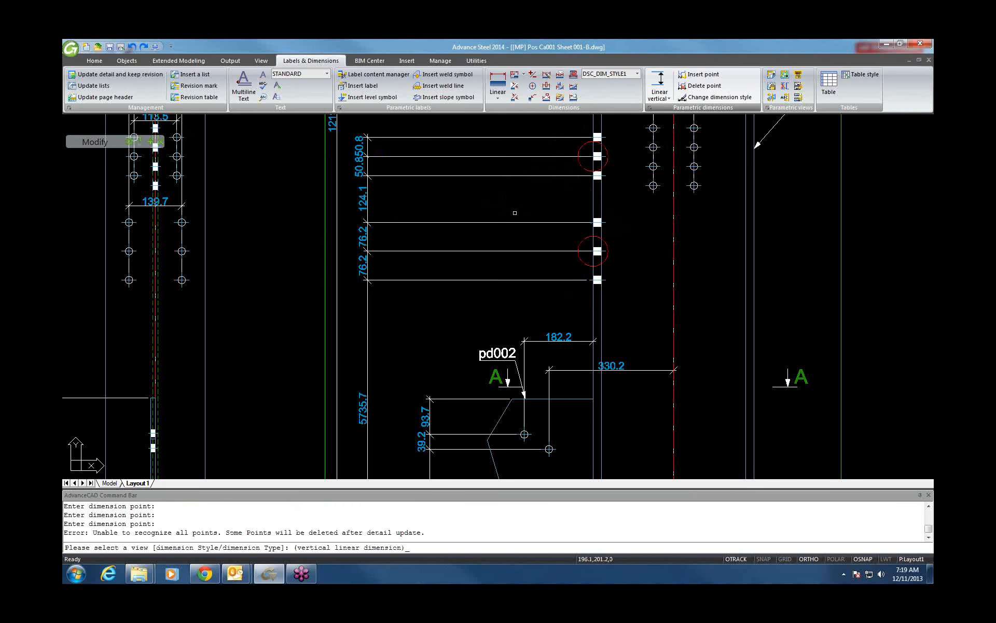
- Set the presentation of Ca001's vertical flange hole dimension chain to Linear, absolute from end
{"action": "right_click", "coordinate": [515, 215]}
{"action": "left_click", "coordinate": [504, 213]}
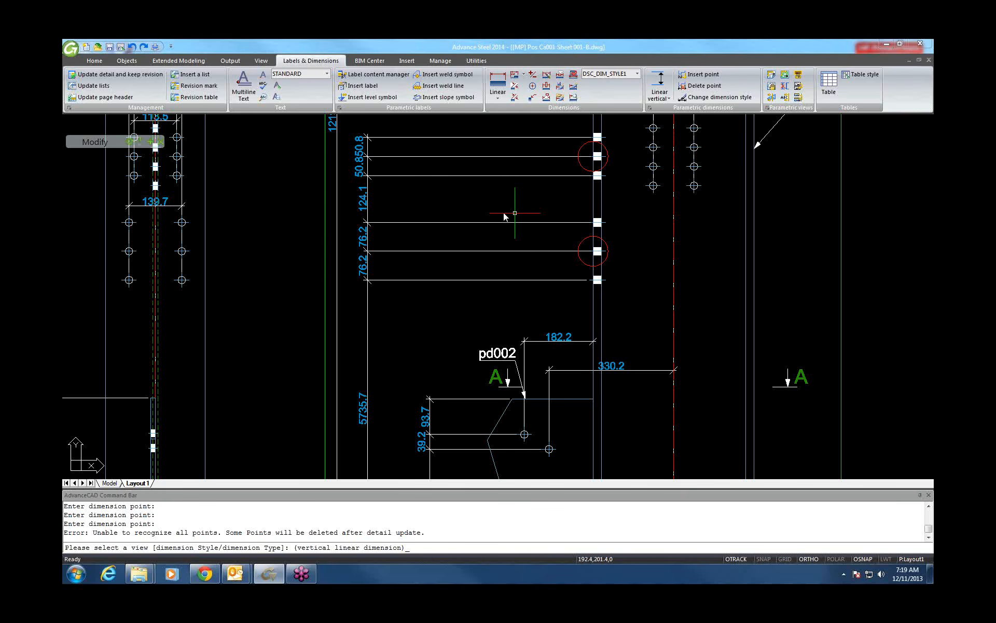
{"action": "left_click", "coordinate": [722, 228]}
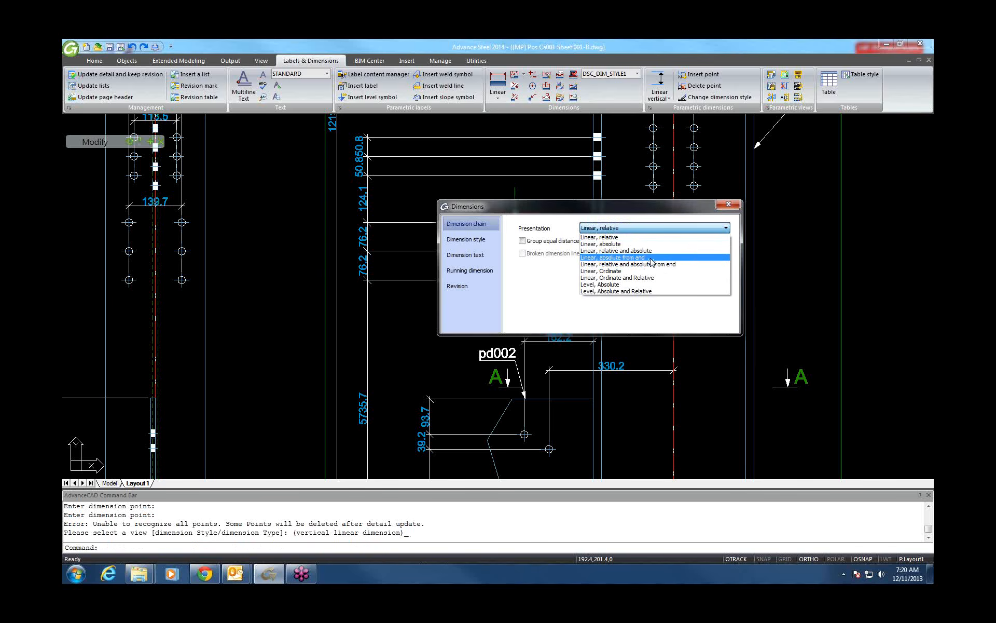
{"action": "left_click", "coordinate": [651, 262]}
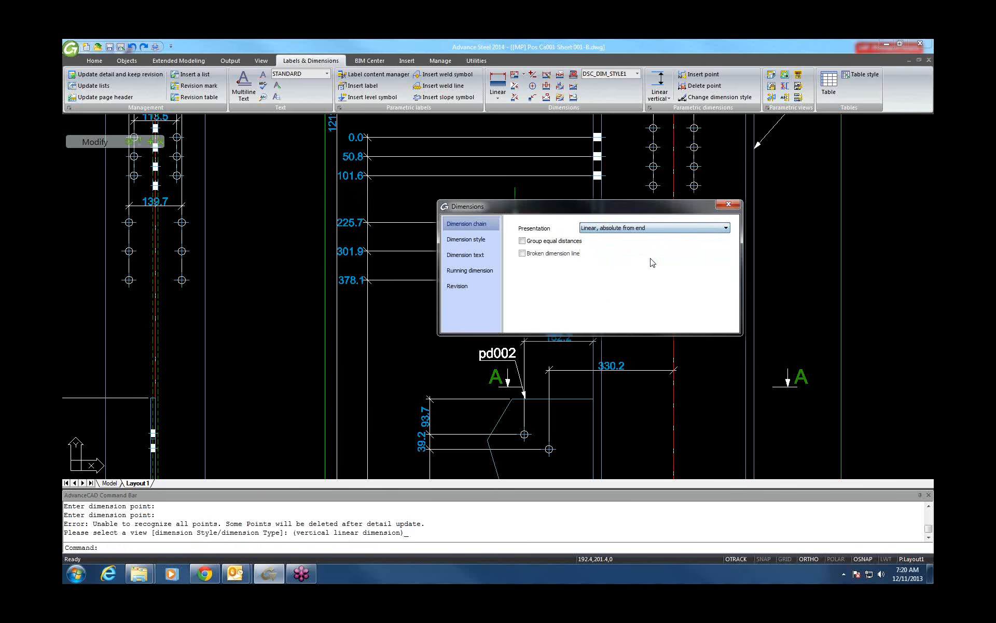
{"action": "left_click", "coordinate": [728, 206]}
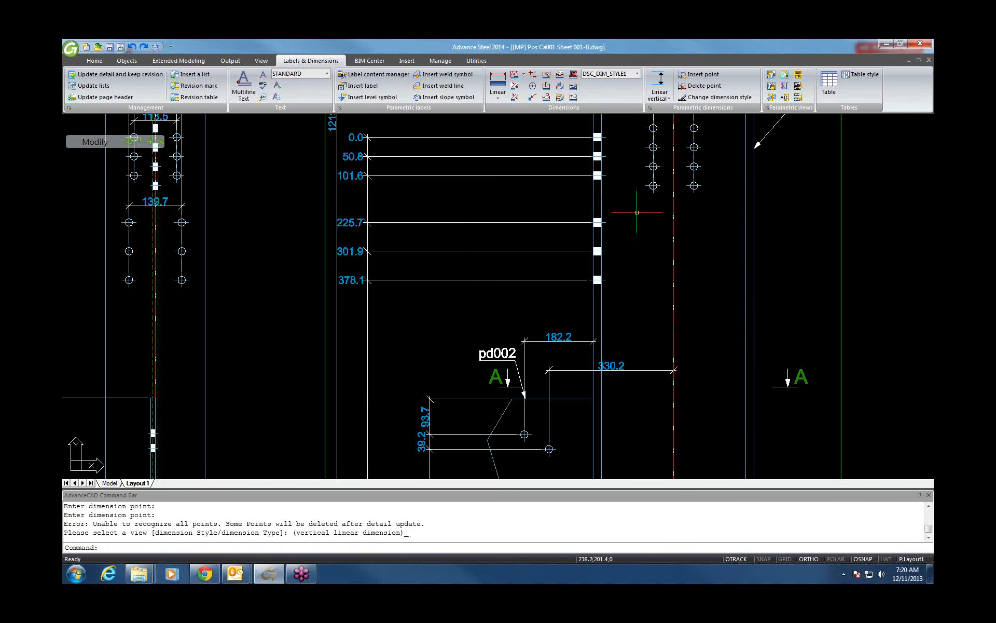
- Try to start a parametric vertical linear dimension across the base plate thickness in column Ca002's West view
{"action": "scroll", "coordinate": [636, 212], "scroll_direction": "down", "scroll_amount": 5}
{"action": "scroll", "coordinate": [512, 403], "scroll_direction": "up", "scroll_amount": 4}
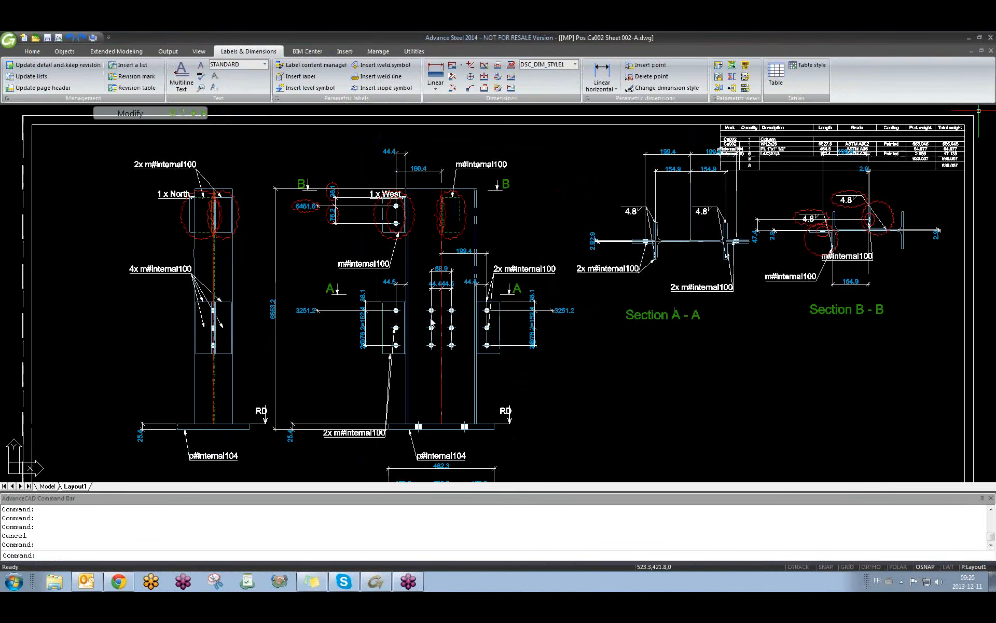
{"action": "scroll", "coordinate": [523, 214], "scroll_direction": "up", "scroll_amount": 2}
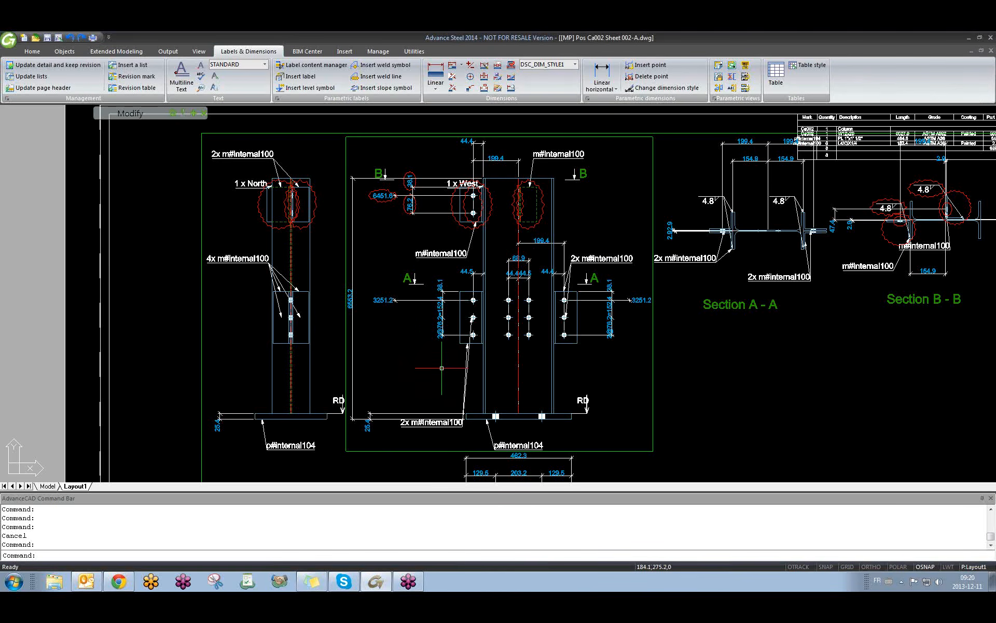
{"action": "middle_click_drag", "start_coordinate": [541, 213], "coordinate": [523, 214]}
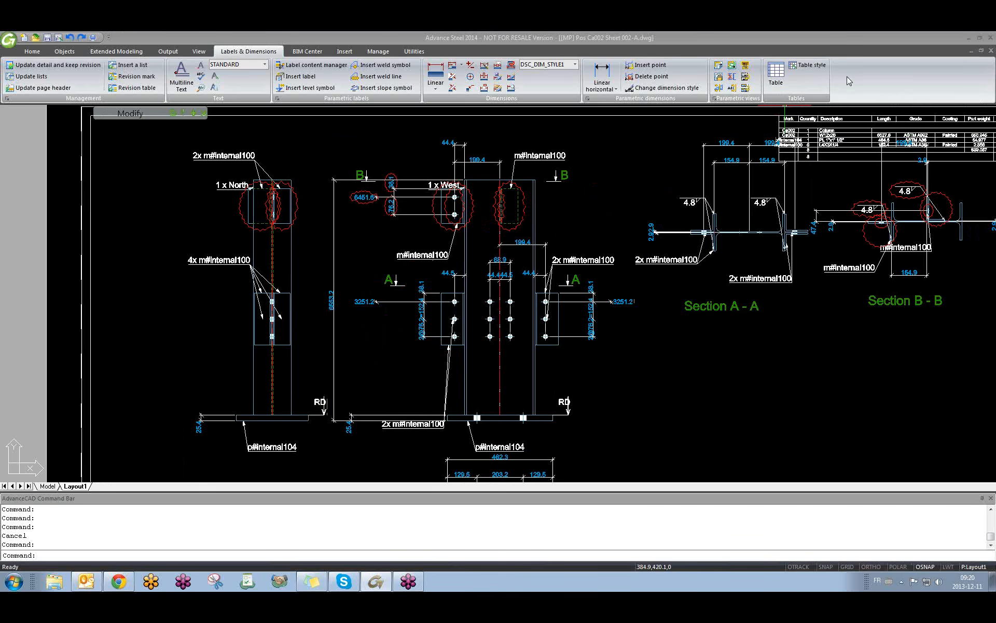
{"action": "left_click", "coordinate": [615, 89]}
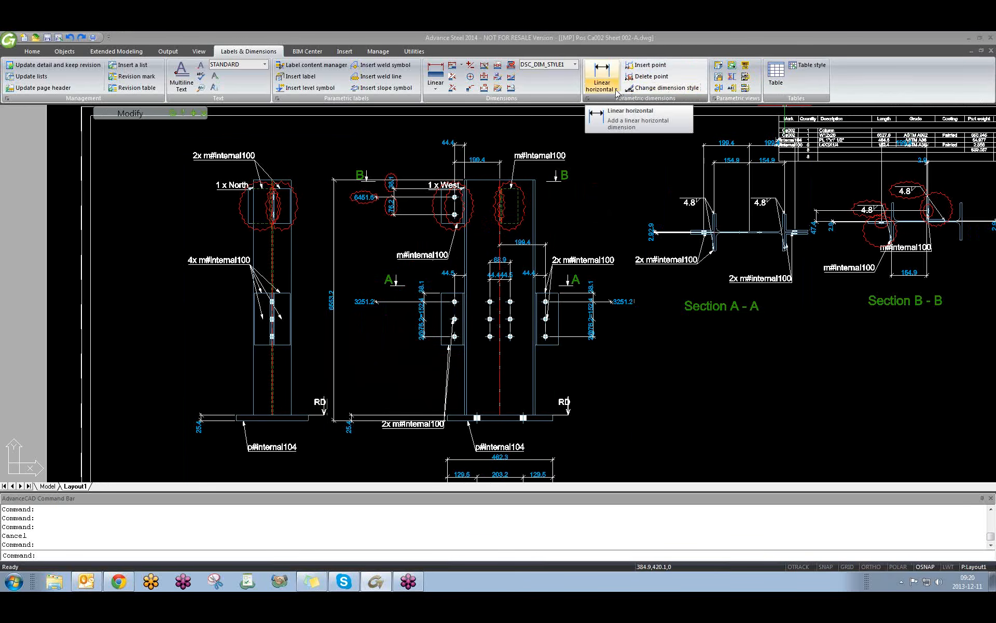
{"action": "left_click", "coordinate": [625, 128]}
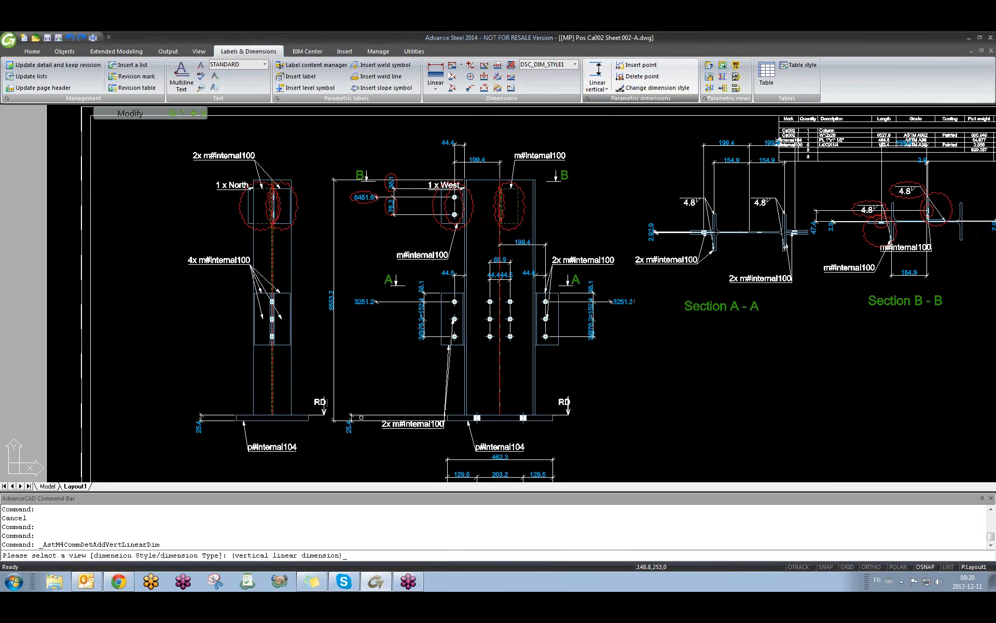
{"action": "scroll", "coordinate": [387, 420], "scroll_direction": "up", "scroll_amount": 2}
{"action": "left_click", "coordinate": [487, 421]}
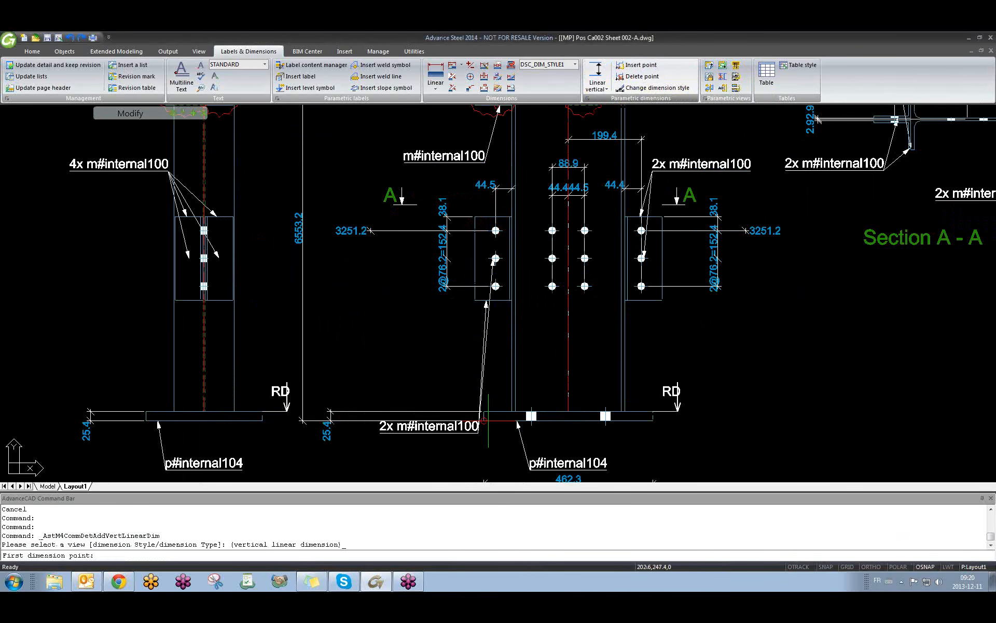
{"action": "left_click", "coordinate": [484, 419]}
{"action": "left_click", "coordinate": [484, 412]}
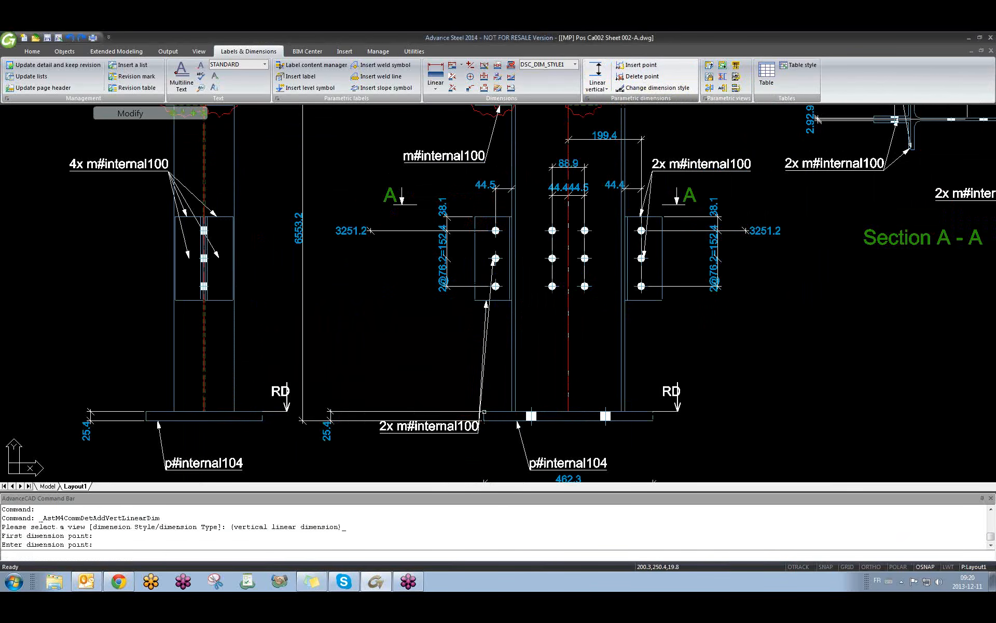
- Try to add the three holes of the left middle connection angle to Ca002's vertical chain
{"action": "left_click", "coordinate": [495, 286]}
{"action": "left_click", "coordinate": [495, 258]}
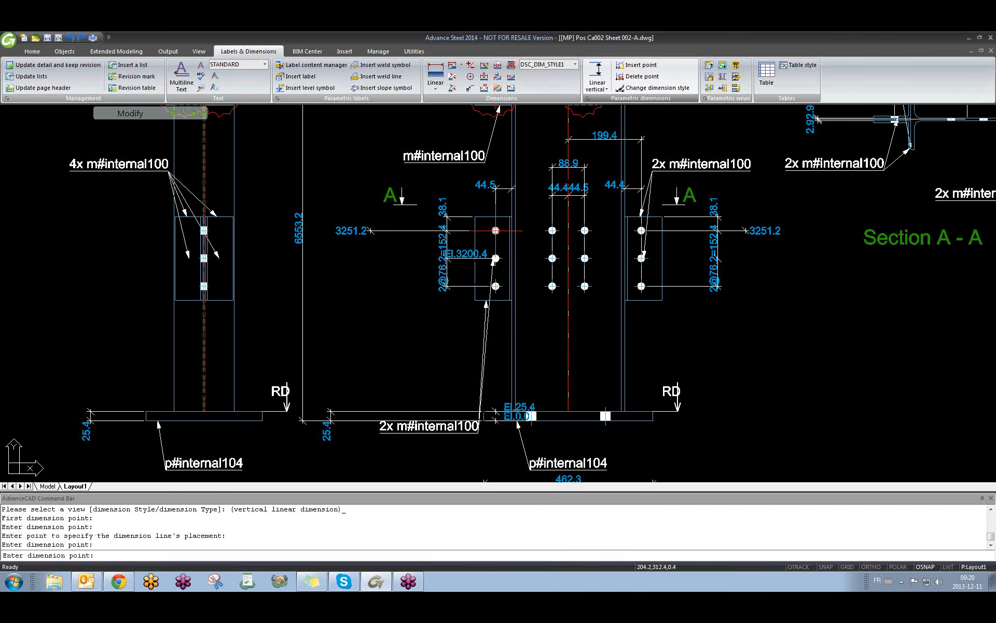
{"action": "left_click", "coordinate": [496, 230]}
{"action": "key", "text": "Escape"}
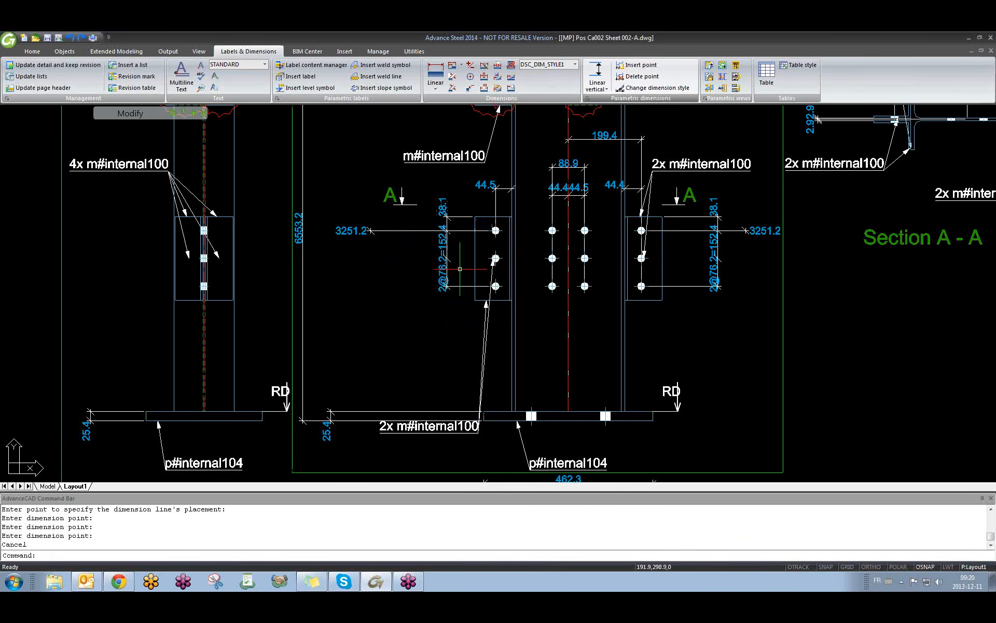
{"action": "left_click", "coordinate": [597, 78]}
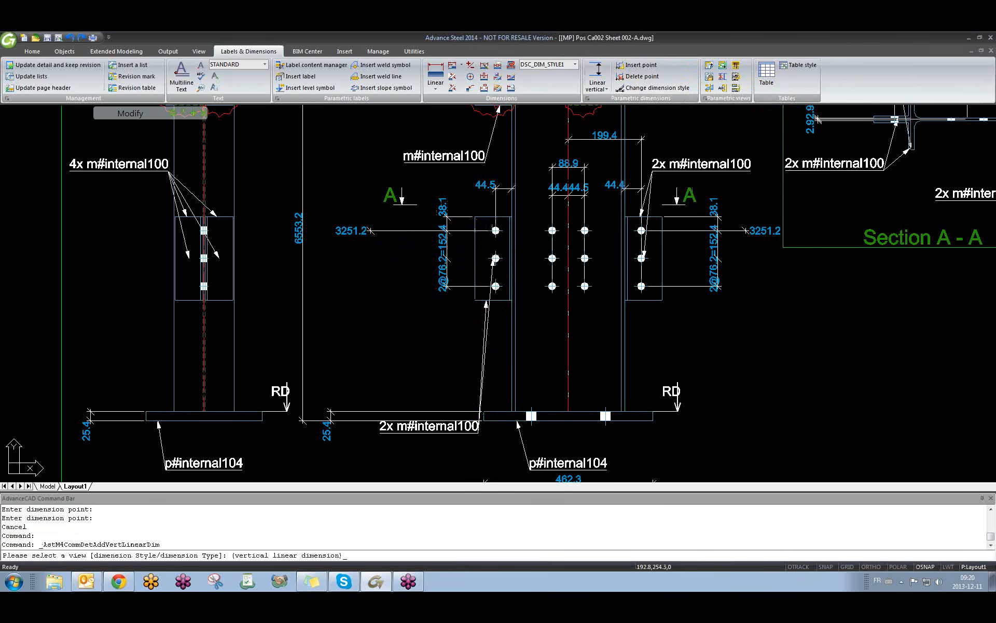
{"action": "scroll", "coordinate": [529, 415], "scroll_direction": "down", "scroll_amount": 6}
{"action": "middle_click_drag", "start_coordinate": [399, 384], "coordinate": [468, 358]}
{"action": "scroll", "coordinate": [468, 357], "scroll_direction": "up", "scroll_amount": 3}
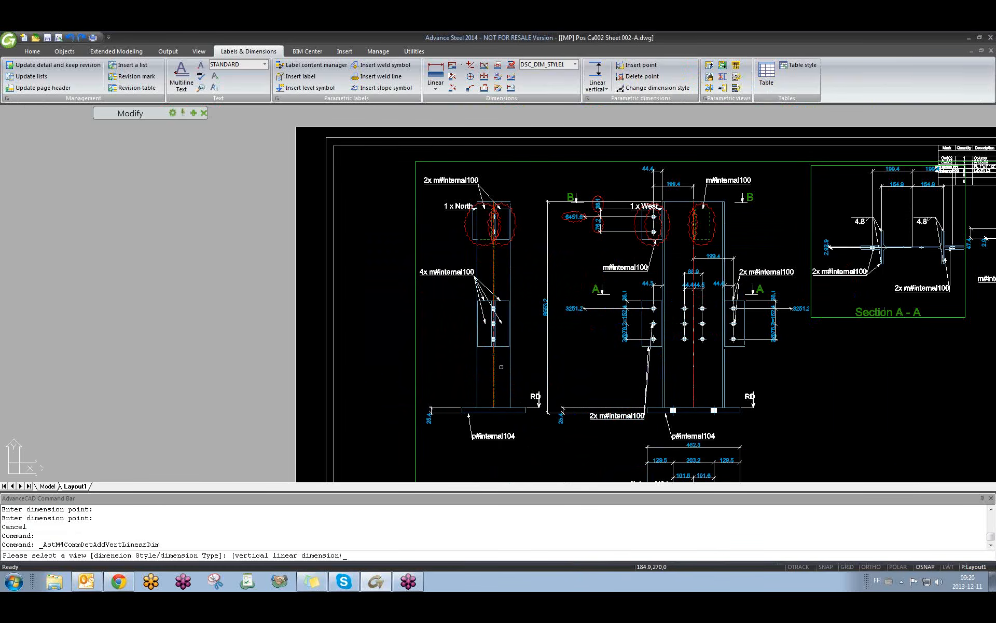
{"action": "scroll", "coordinate": [637, 410], "scroll_direction": "up", "scroll_amount": 2}
{"action": "left_click", "coordinate": [657, 415]}
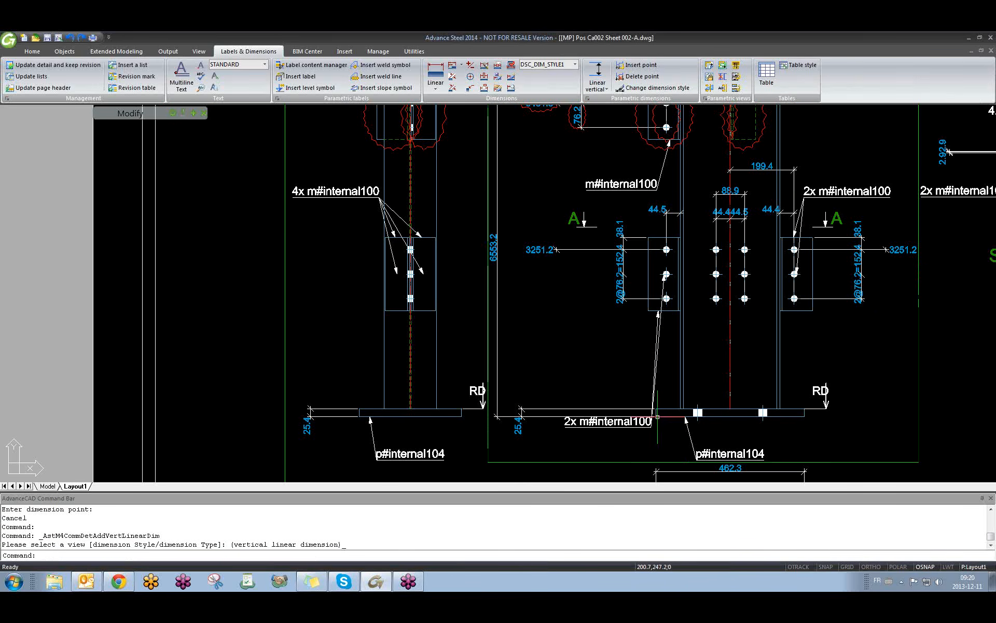
{"action": "left_click", "coordinate": [627, 68]}
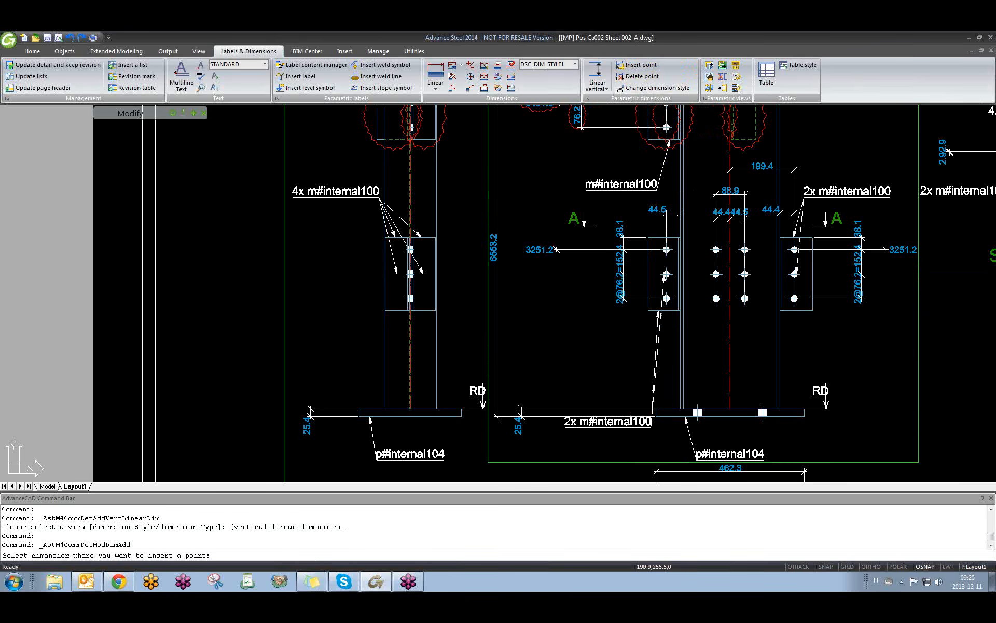
- Try to start another vertical dimension chain on Ca002 from the base plate's bottom and top edges, placing its line left of the column
{"action": "left_click", "coordinate": [640, 397]}
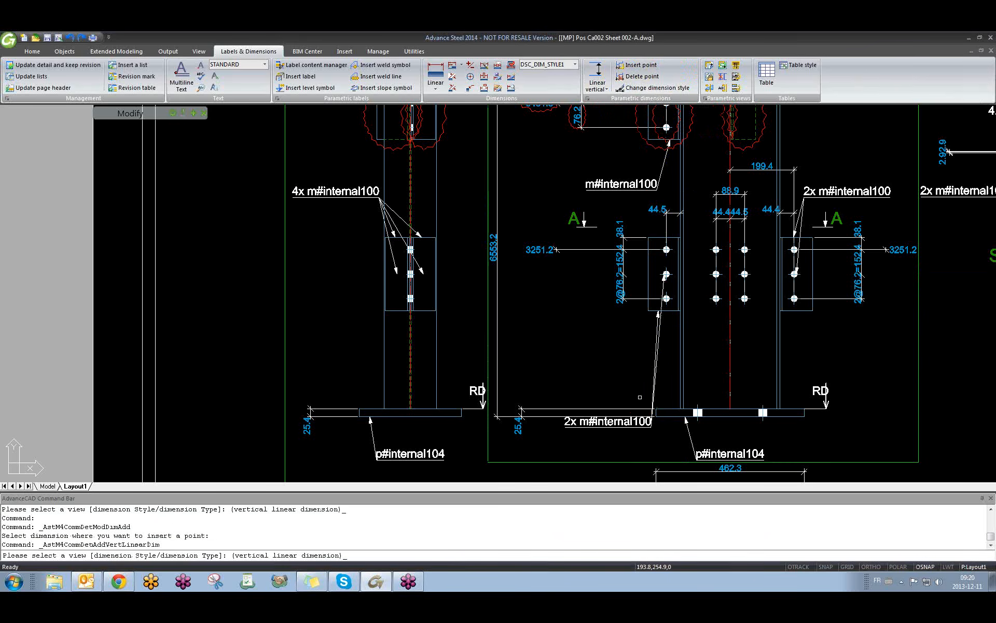
{"action": "left_click", "coordinate": [667, 410]}
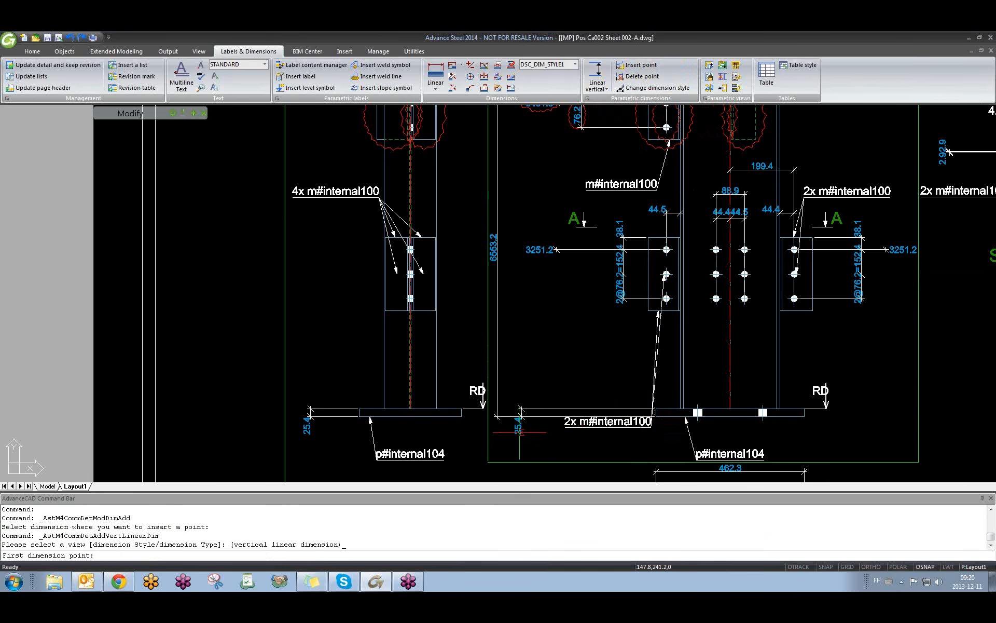
{"action": "left_click", "coordinate": [522, 408]}
{"action": "left_click", "coordinate": [521, 408]}
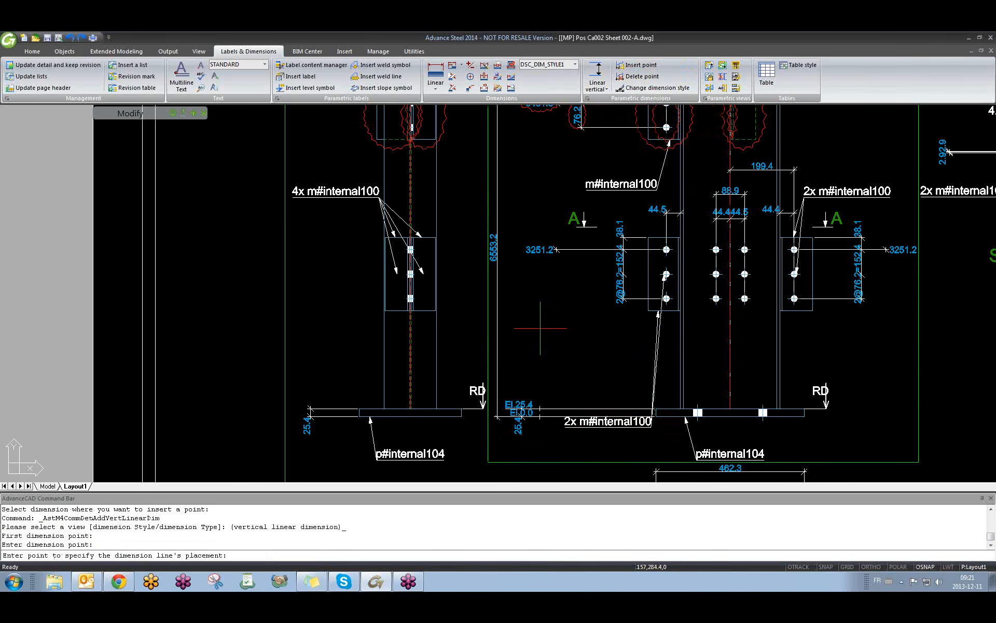
{"action": "left_click", "coordinate": [570, 310]}
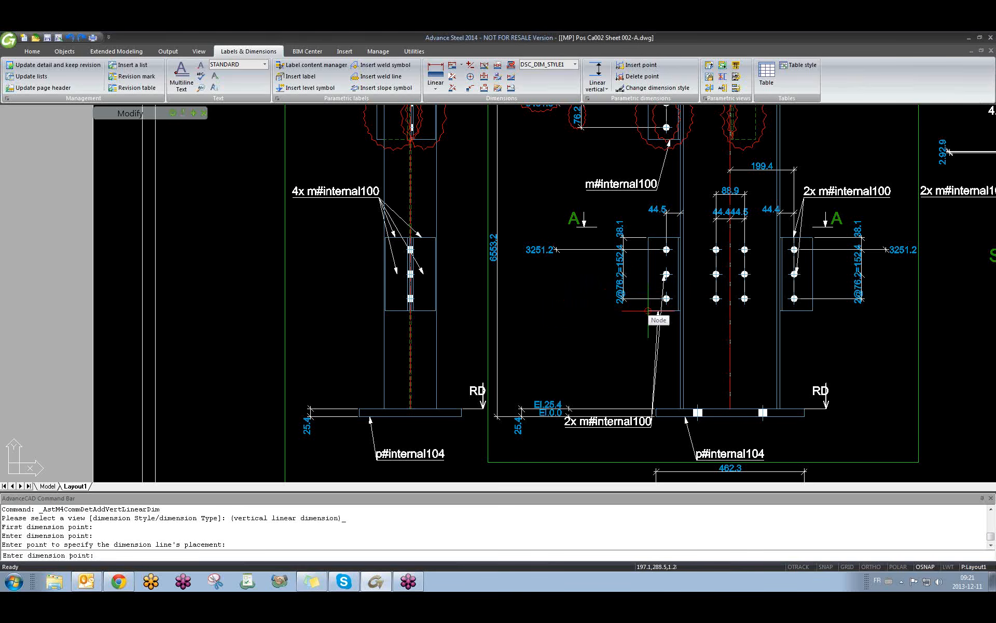
- Try to extend the chain to the left middle angle's bottom edge, its three holes and its top edge
{"action": "left_click", "coordinate": [648, 311]}
{"action": "left_click", "coordinate": [666, 298]}
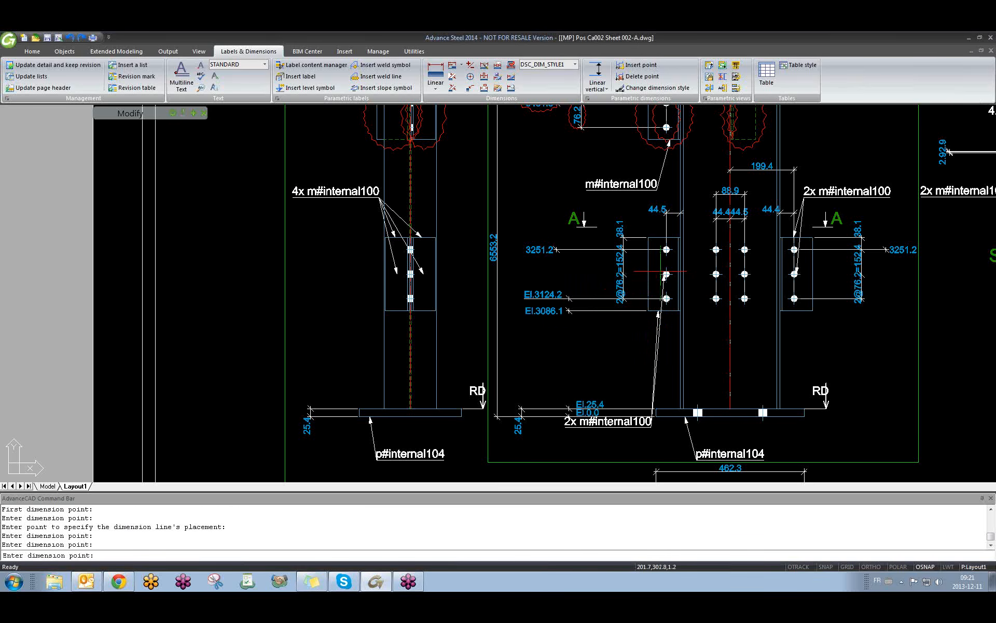
{"action": "left_click", "coordinate": [667, 274]}
{"action": "left_click", "coordinate": [667, 249]}
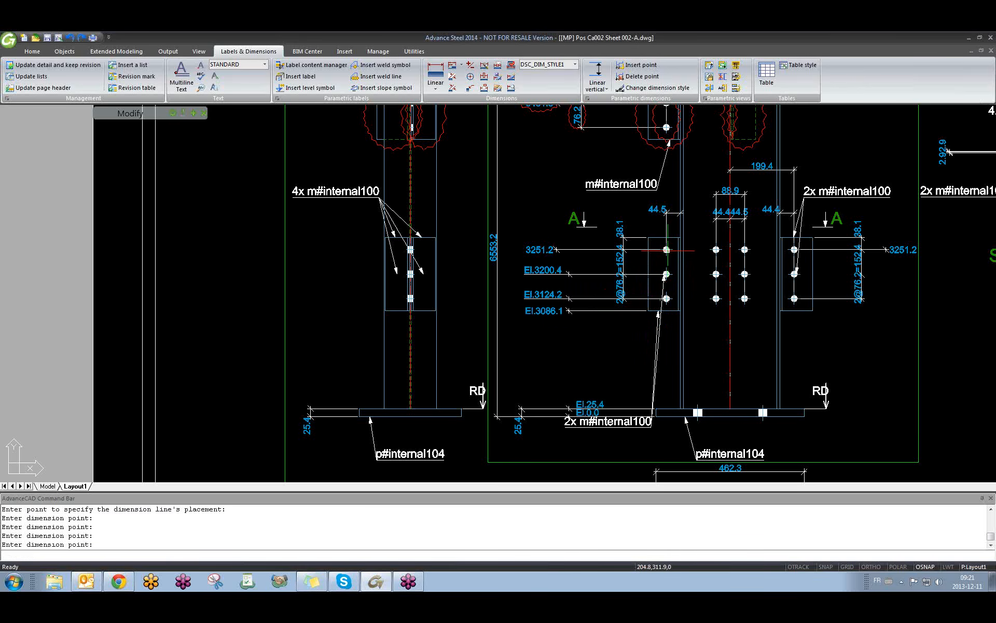
{"action": "left_click", "coordinate": [667, 237]}
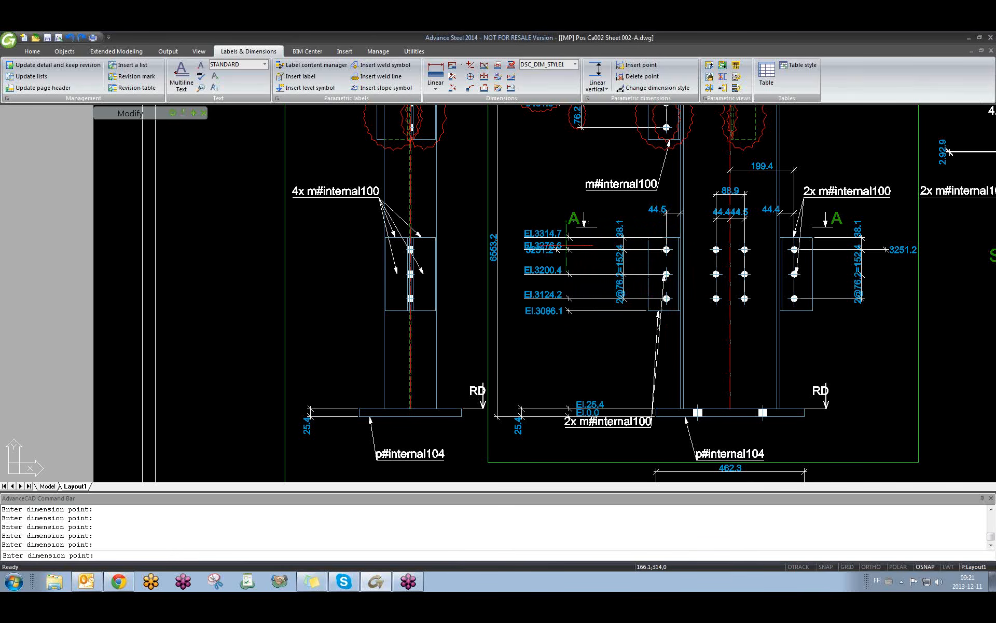
{"action": "key", "text": "Escape"}
- Start a new parametric vertical linear dimension across Ca002's base plate thickness, placing its line just left of the middle connection angle
{"action": "left_click", "coordinate": [598, 84]}
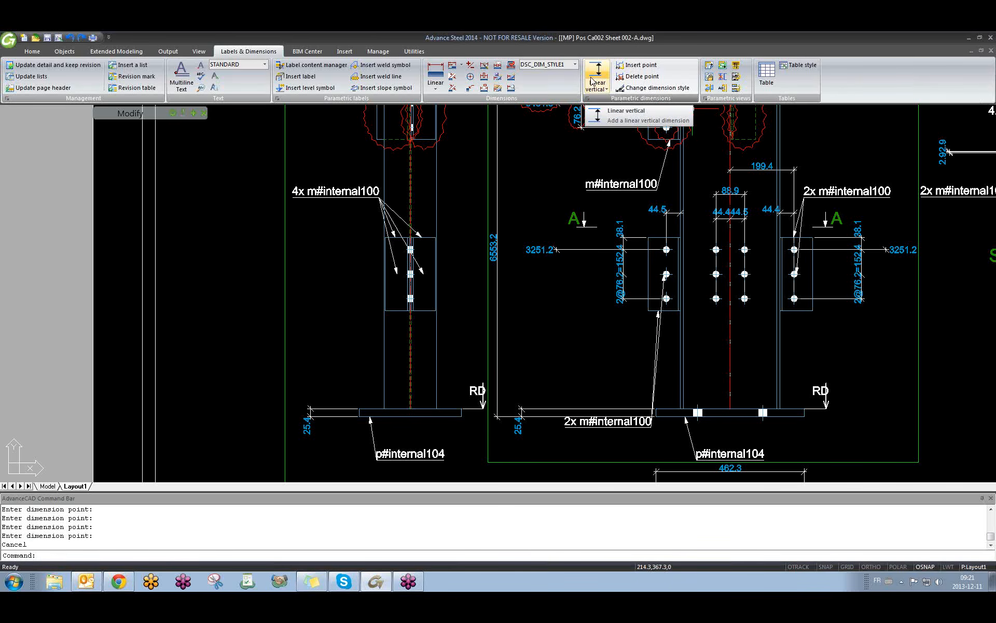
{"action": "left_click", "coordinate": [623, 110]}
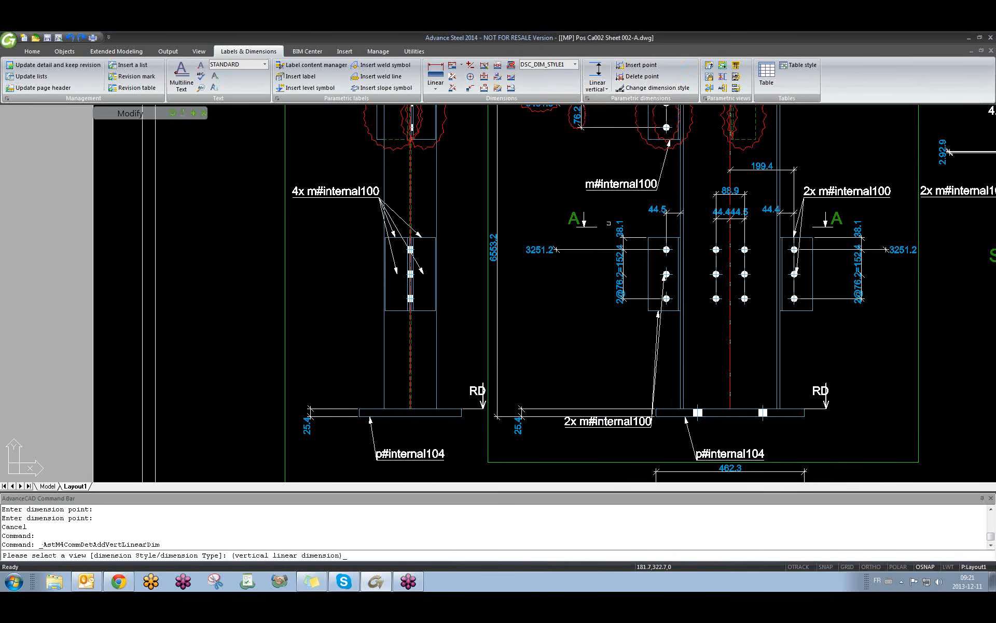
{"action": "left_click", "coordinate": [664, 416]}
{"action": "left_click", "coordinate": [523, 407]}
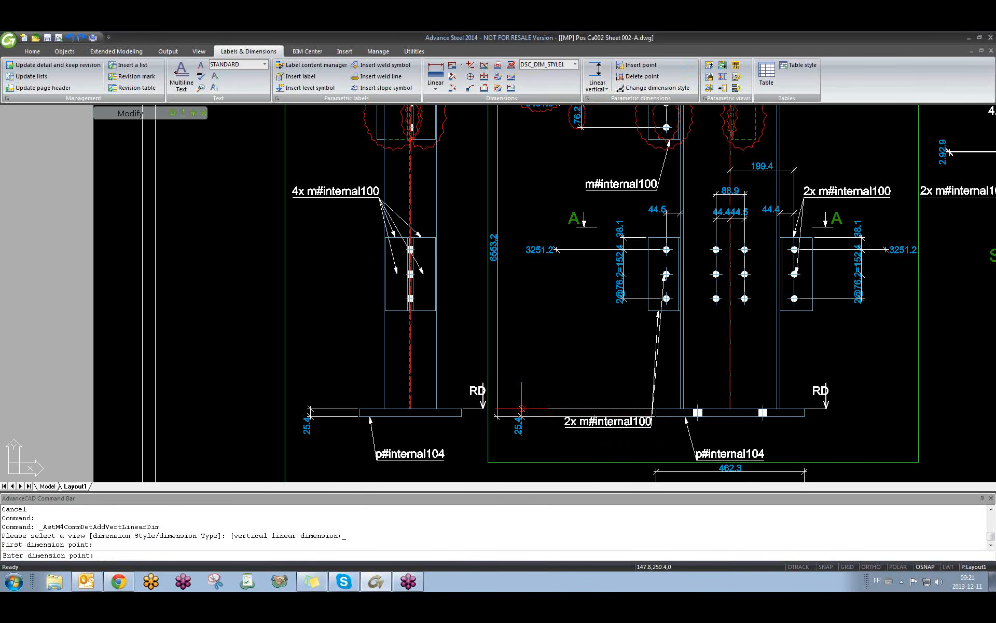
{"action": "left_click", "coordinate": [522, 415]}
{"action": "left_click", "coordinate": [603, 323]}
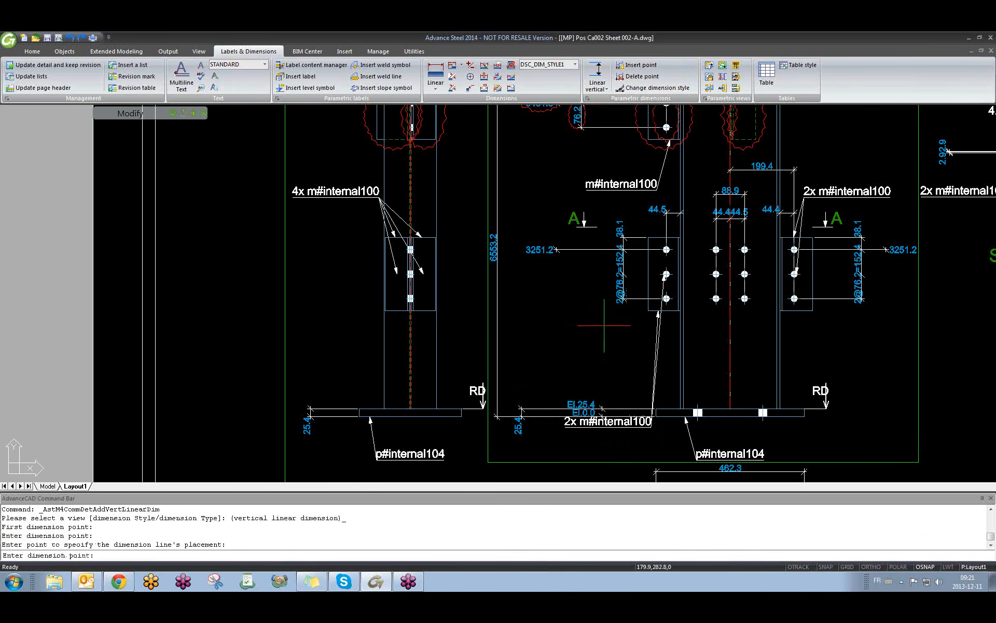
- Add the left middle angle's bottom corner, three holes and top corner to the vertical chain and finish it
{"action": "left_click", "coordinate": [647, 310]}
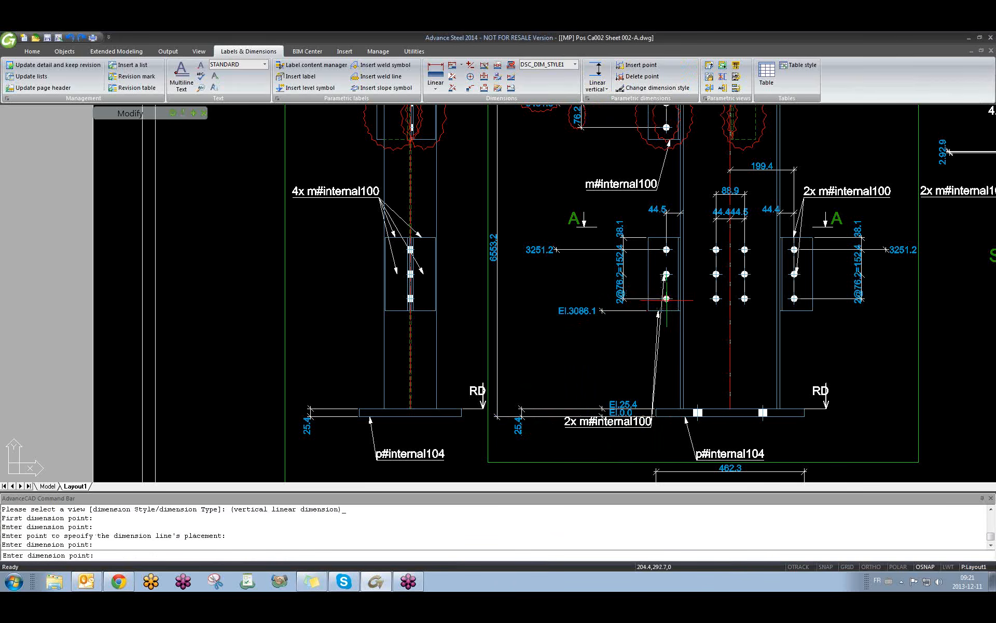
{"action": "left_click", "coordinate": [666, 299]}
{"action": "left_click", "coordinate": [666, 274]}
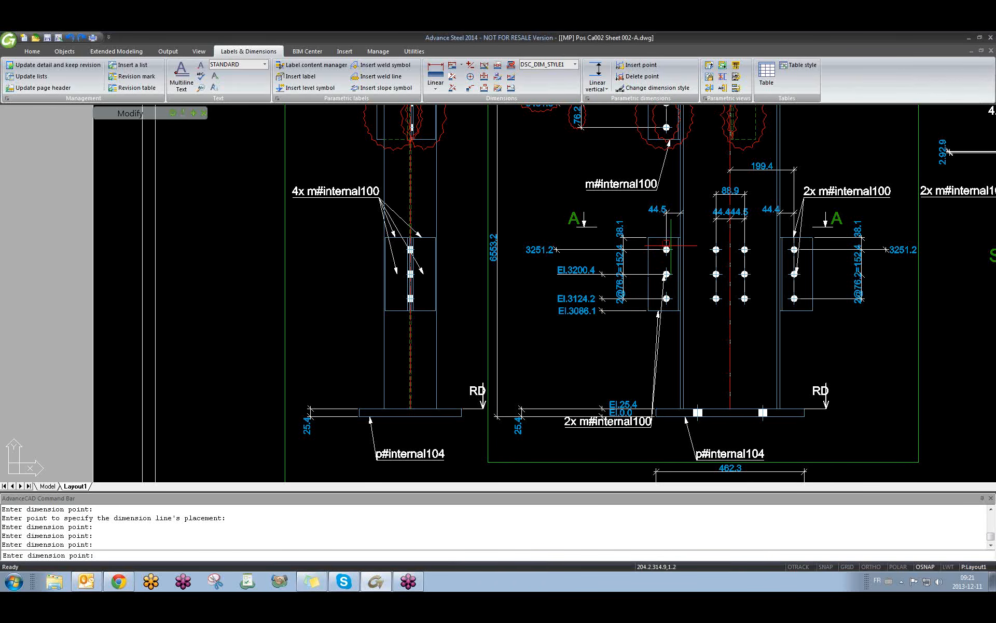
{"action": "left_click", "coordinate": [666, 249]}
{"action": "left_click", "coordinate": [649, 237]}
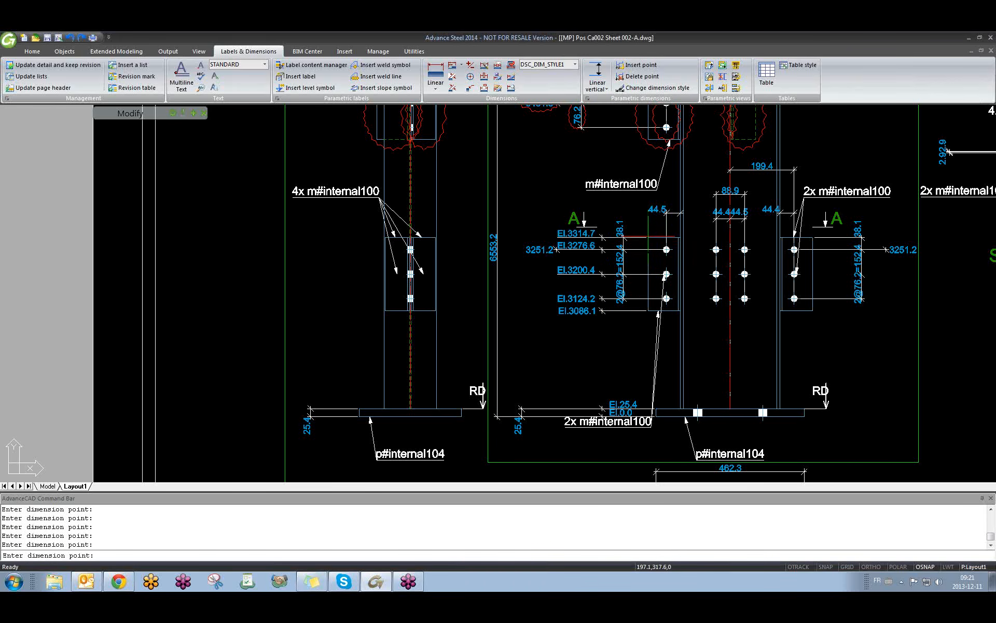
{"action": "right_click", "coordinate": [648, 237]}
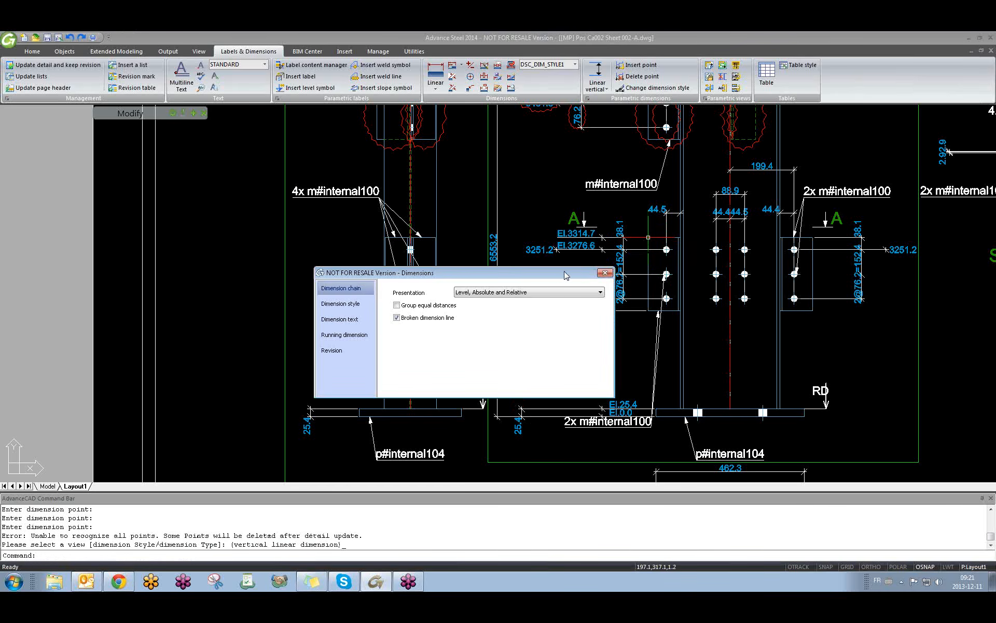
- Try the Linear, relative and absolute from end presentation on the chain, then set Linear, absolute from end with an unbroken dimension line
{"action": "left_click_drag", "start_coordinate": [565, 275], "coordinate": [414, 282]}
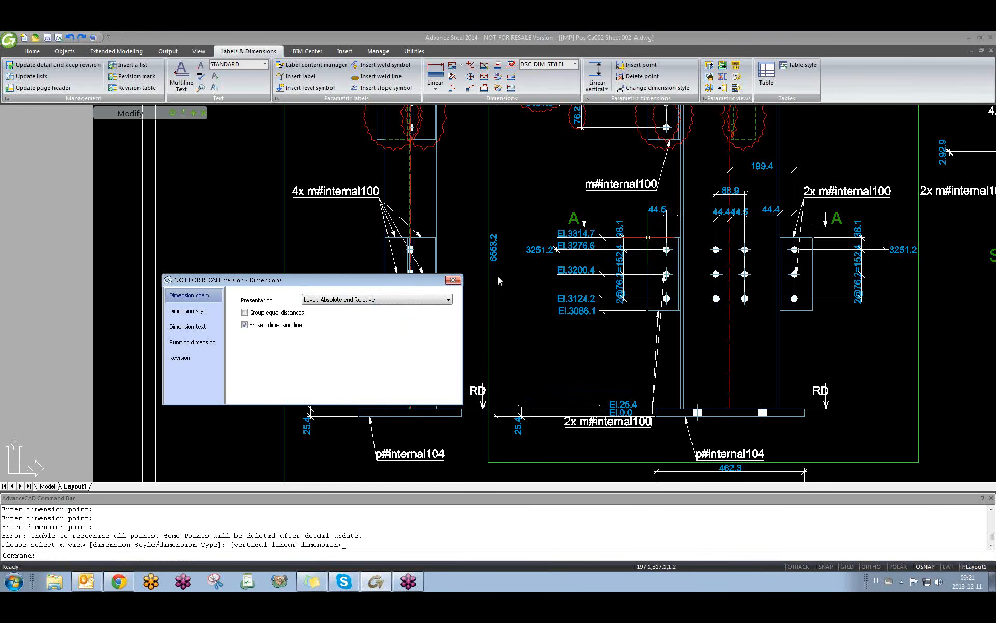
{"action": "left_click", "coordinate": [349, 300]}
{"action": "left_click", "coordinate": [354, 330]}
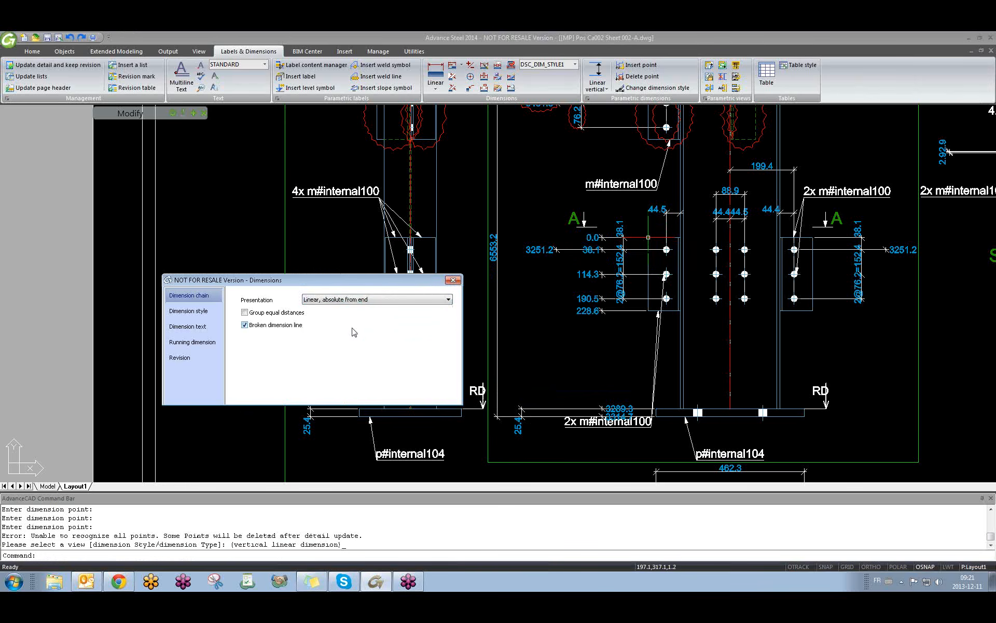
{"action": "left_click", "coordinate": [347, 301]}
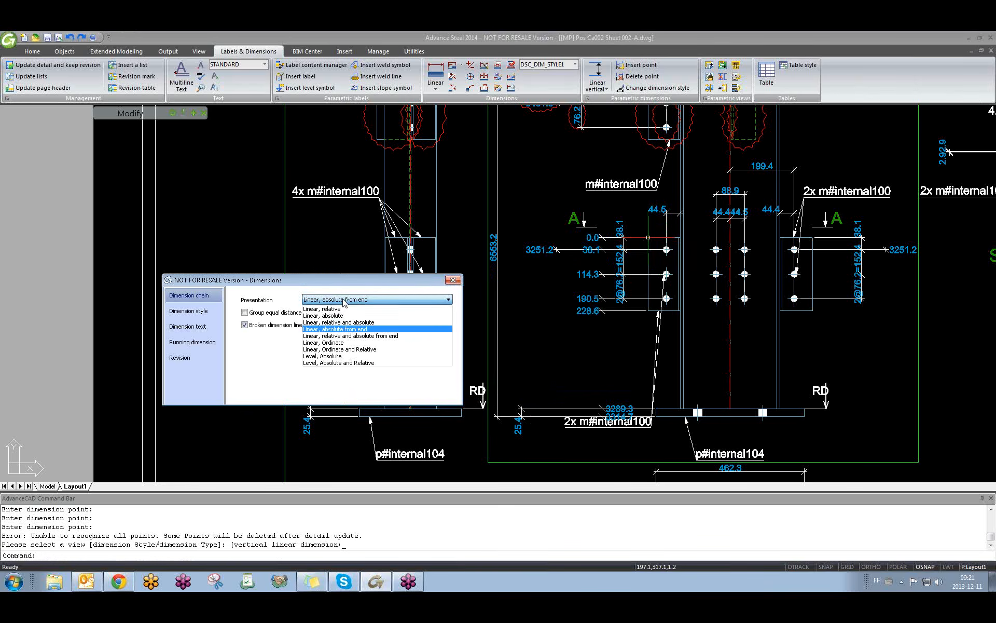
{"action": "left_click", "coordinate": [347, 337]}
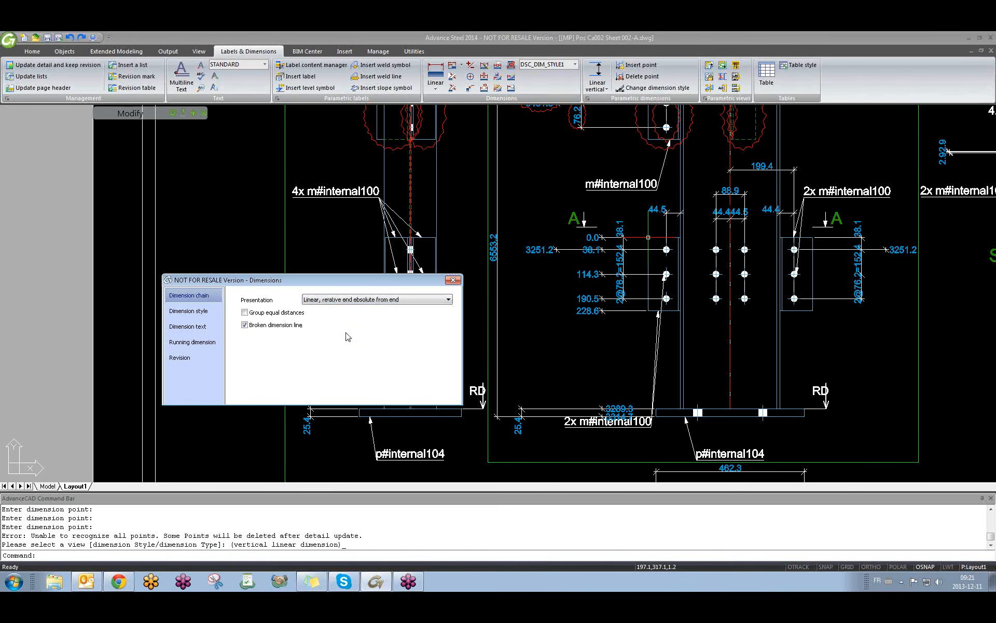
{"action": "left_click", "coordinate": [386, 299]}
{"action": "left_click", "coordinate": [367, 331]}
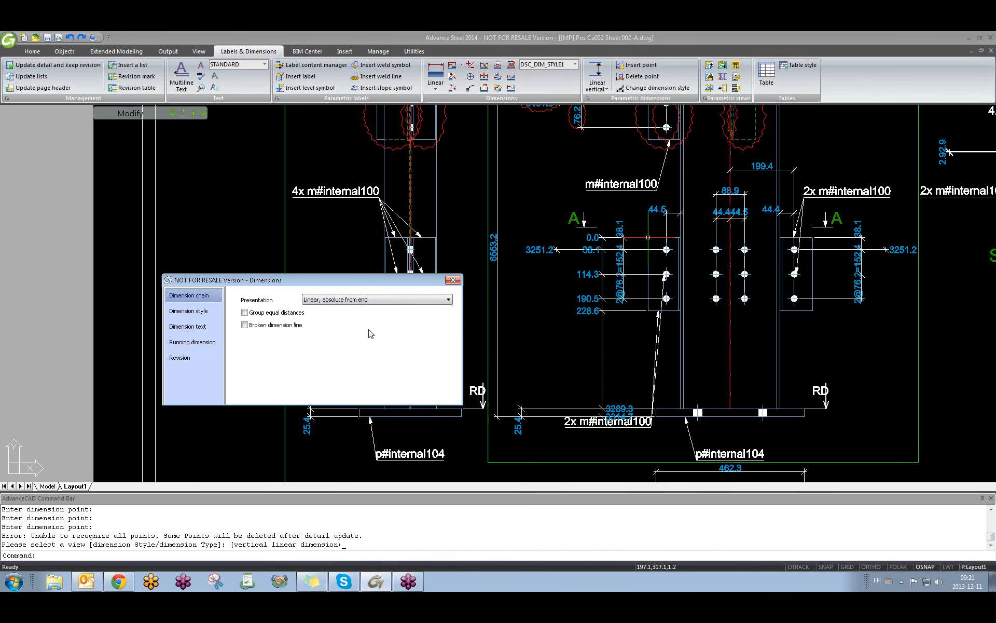
- Swap the sides of the chain's dimension text and make its running dimension co-directional
{"action": "left_click", "coordinate": [200, 314]}
{"action": "left_click", "coordinate": [194, 326]}
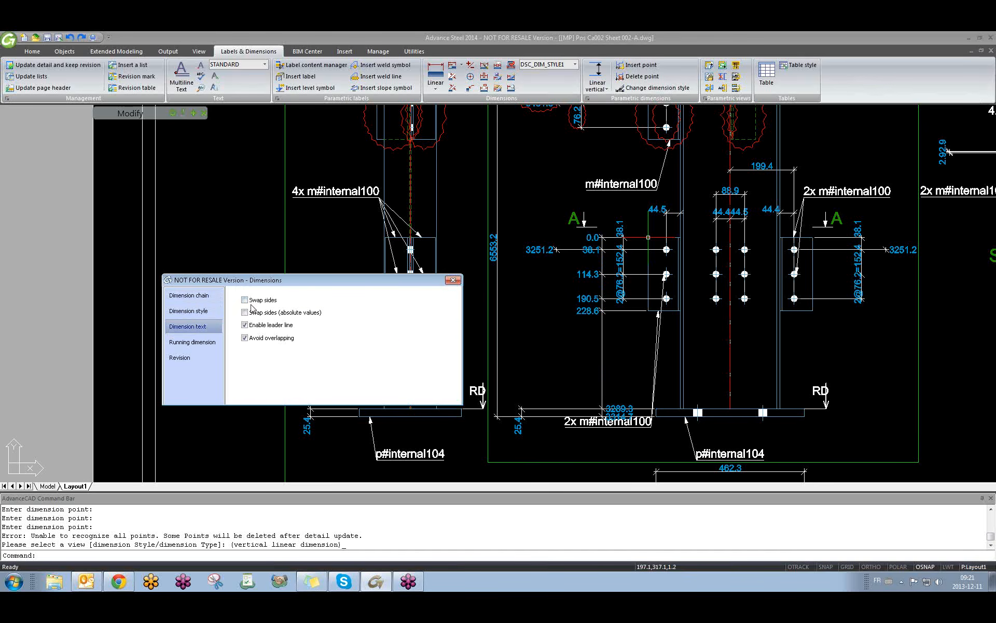
{"action": "left_click", "coordinate": [245, 313]}
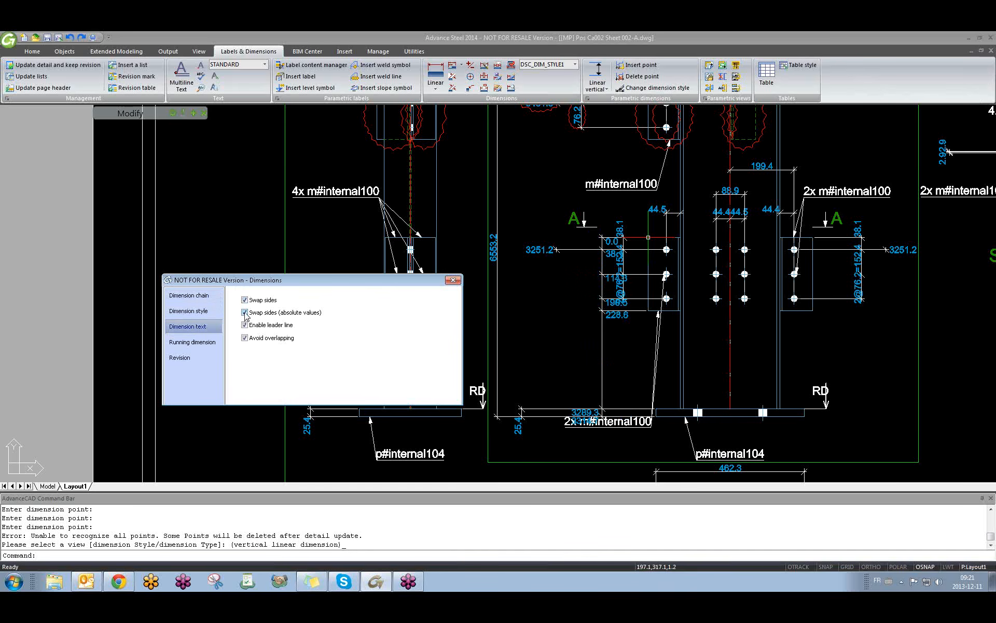
{"action": "left_click", "coordinate": [245, 311]}
{"action": "left_click", "coordinate": [192, 341]}
{"action": "left_click", "coordinate": [244, 301]}
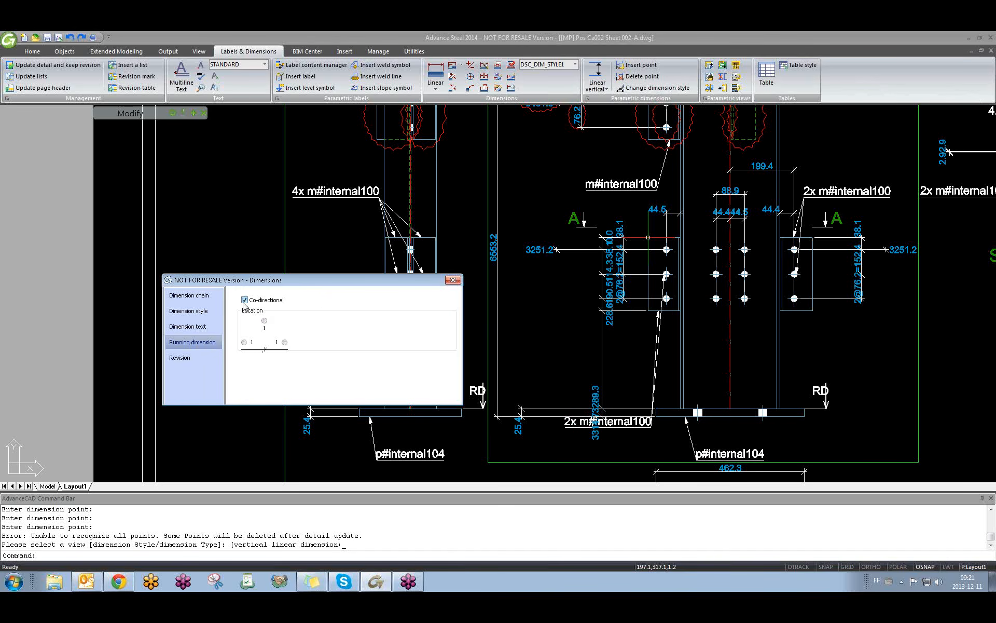
- Move the chain's dimension line left to just beside the column's overall height dimension
{"action": "middle_click_drag", "start_coordinate": [639, 261], "coordinate": [574, 253]}
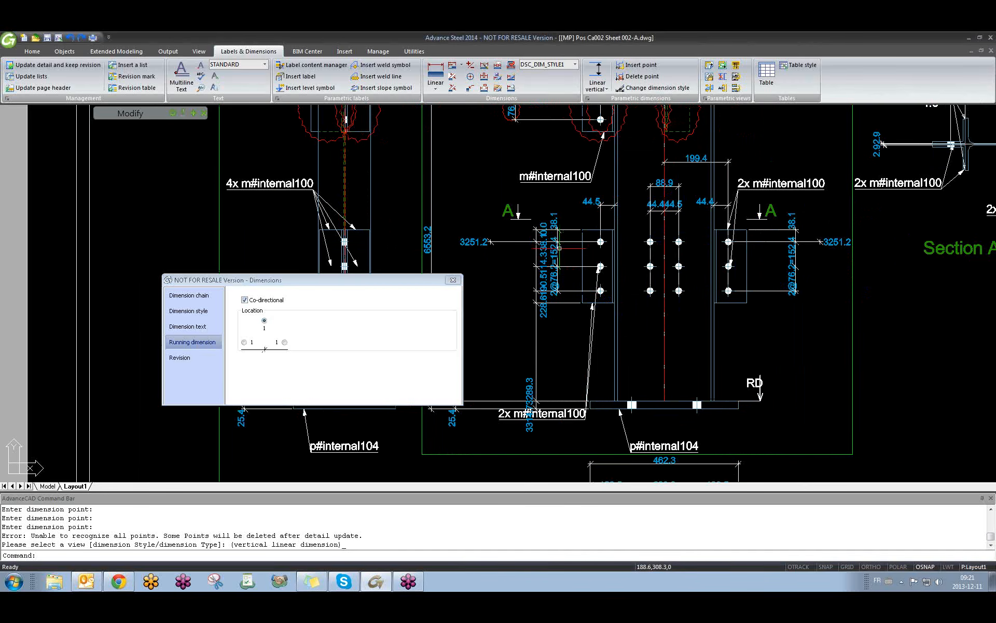
{"action": "left_click", "coordinate": [537, 228]}
{"action": "middle_click_drag", "start_coordinate": [614, 318], "coordinate": [791, 352]}
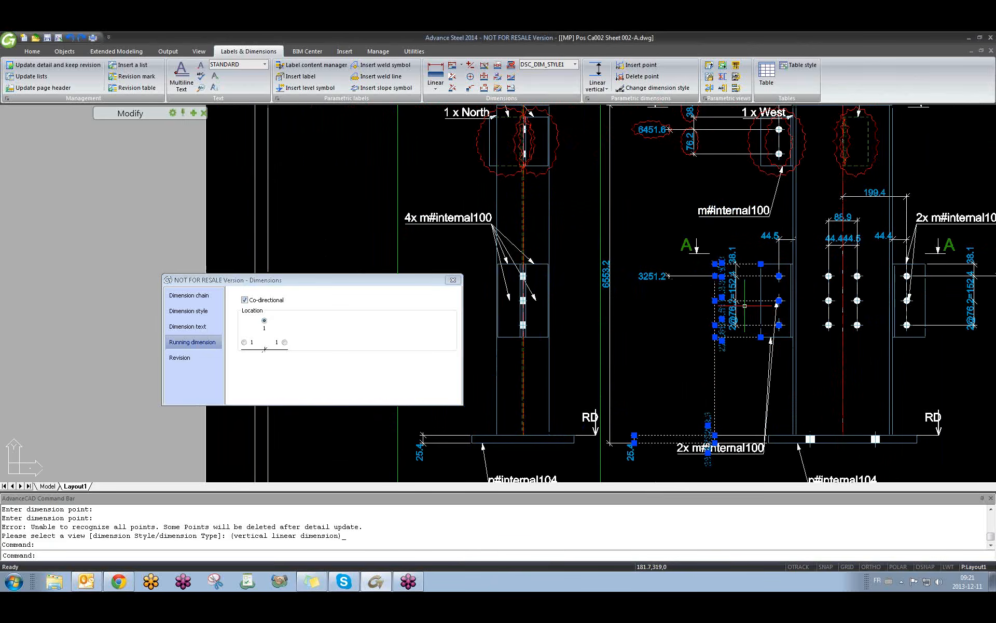
{"action": "left_click", "coordinate": [715, 264]}
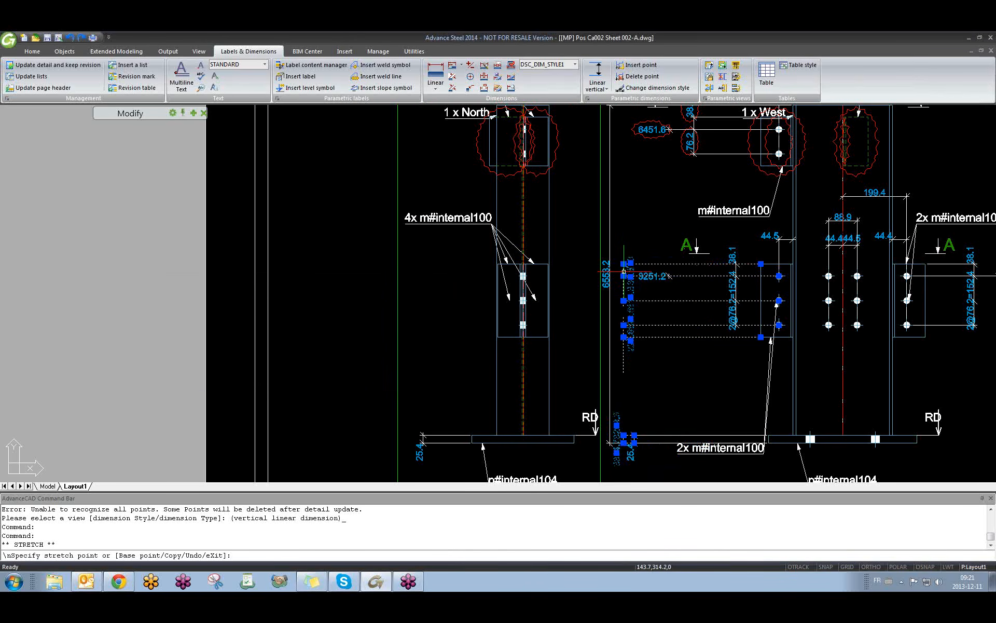
{"action": "key", "text": "Escape"}
- Examine the chain's absolute values beside the left middle angle and at the base plate
{"action": "scroll", "coordinate": [633, 264], "scroll_direction": "up", "scroll_amount": 5}
{"action": "scroll", "coordinate": [640, 269], "scroll_direction": "down", "scroll_amount": 2}
{"action": "left_click", "coordinate": [633, 269]}
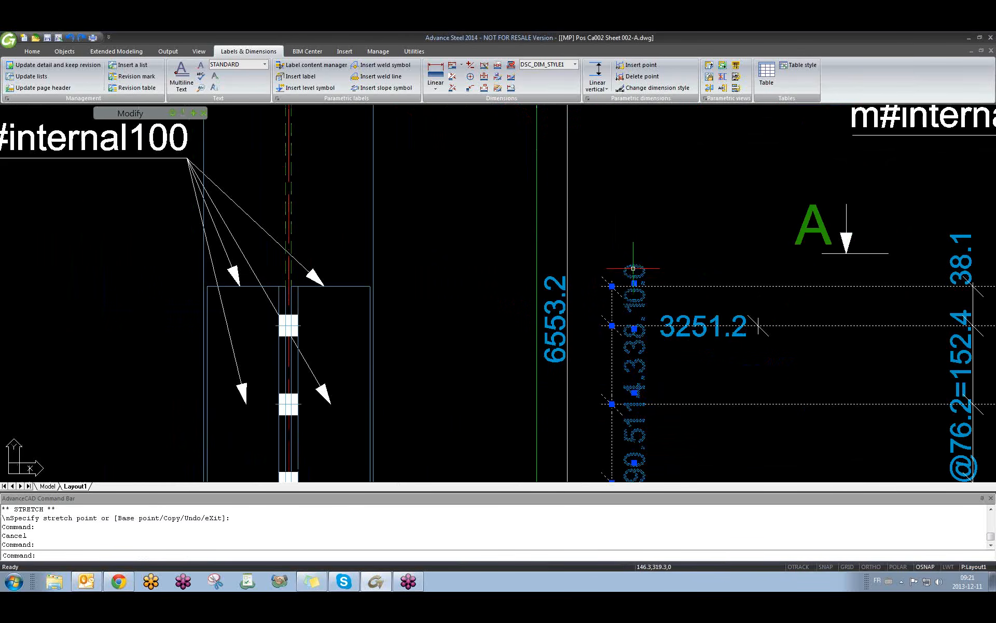
{"action": "scroll", "coordinate": [625, 298], "scroll_direction": "up", "scroll_amount": 3}
{"action": "scroll", "coordinate": [623, 301], "scroll_direction": "down", "scroll_amount": 2}
{"action": "scroll", "coordinate": [623, 301], "scroll_direction": "down", "scroll_amount": 4}
{"action": "scroll", "coordinate": [638, 337], "scroll_direction": "up", "scroll_amount": 3}
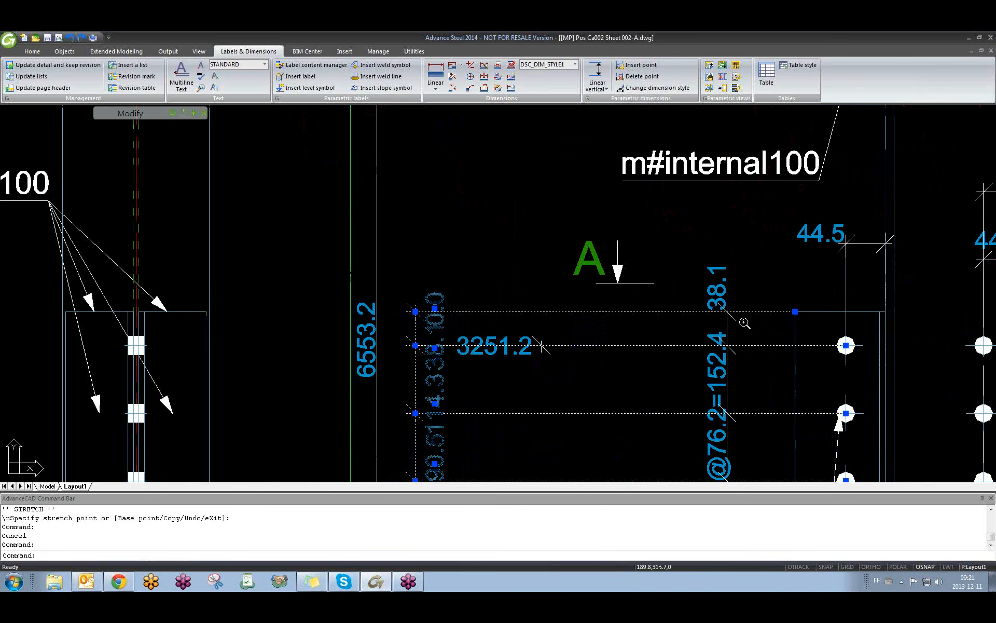
{"action": "scroll", "coordinate": [644, 395], "scroll_direction": "down", "scroll_amount": 4}
{"action": "scroll", "coordinate": [648, 441], "scroll_direction": "up", "scroll_amount": 4}
{"action": "scroll", "coordinate": [653, 435], "scroll_direction": "up", "scroll_amount": 4}
{"action": "middle_click_drag", "start_coordinate": [687, 434], "coordinate": [661, 334]}
{"action": "scroll", "coordinate": [661, 334], "scroll_direction": "down", "scroll_amount": 1}
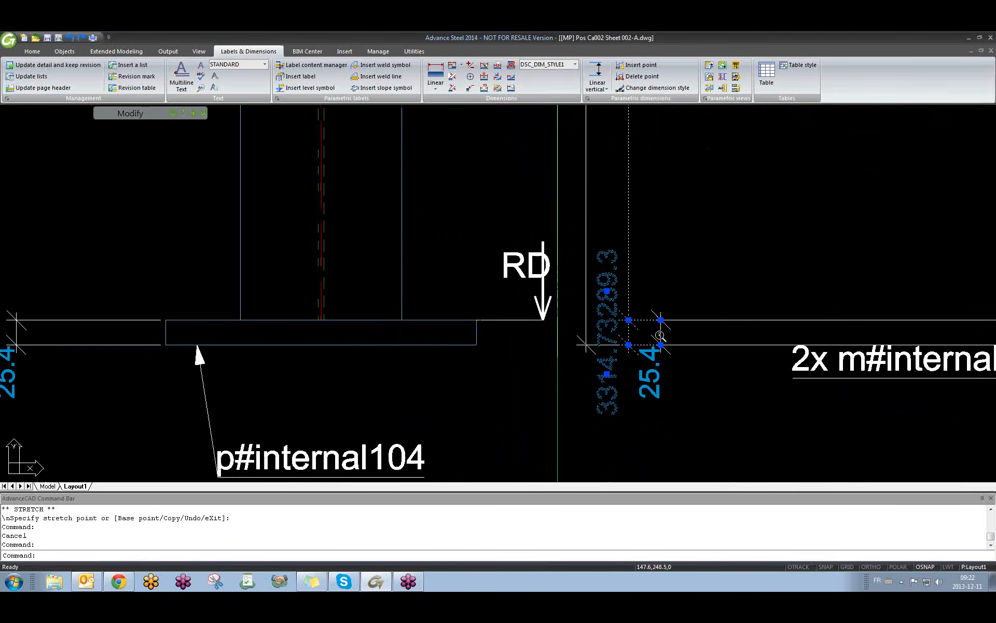
{"action": "scroll", "coordinate": [634, 343], "scroll_direction": "down", "scroll_amount": 3}
{"action": "mouse_move", "coordinate": [602, 289]}
{"action": "middle_mouse_down"}
{"action": "mouse_move", "coordinate": [577, 315]}
{"action": "mouse_move", "coordinate": [456, 364]}
{"action": "middle_mouse_up"}
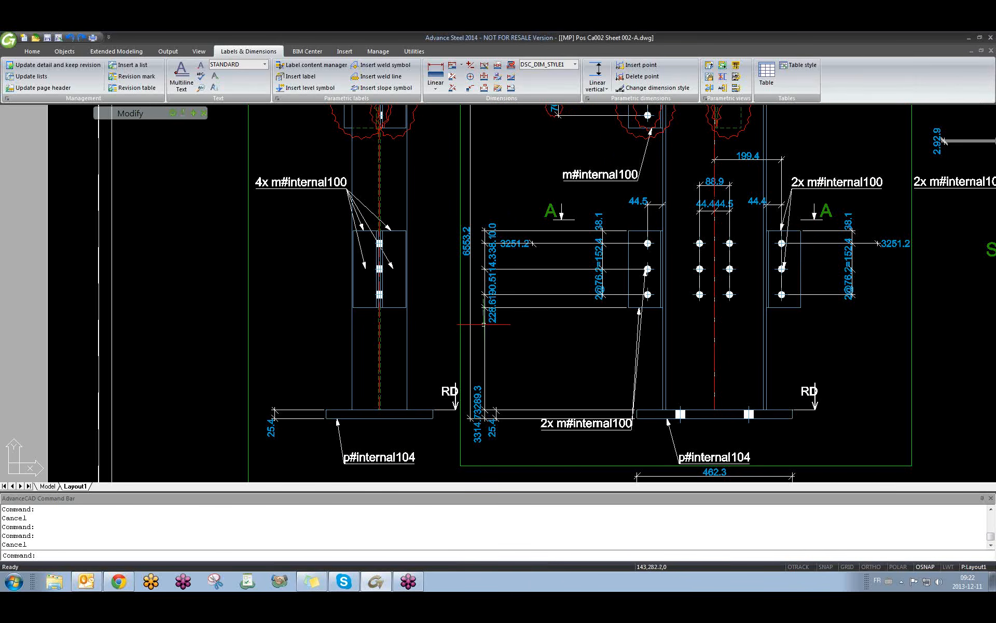
- Reopen the chain's properties and change its presentation to Linear, absolute, then to Linear, relative and absolute
{"action": "double_click", "coordinate": [486, 349]}
{"action": "left_click", "coordinate": [350, 301]}
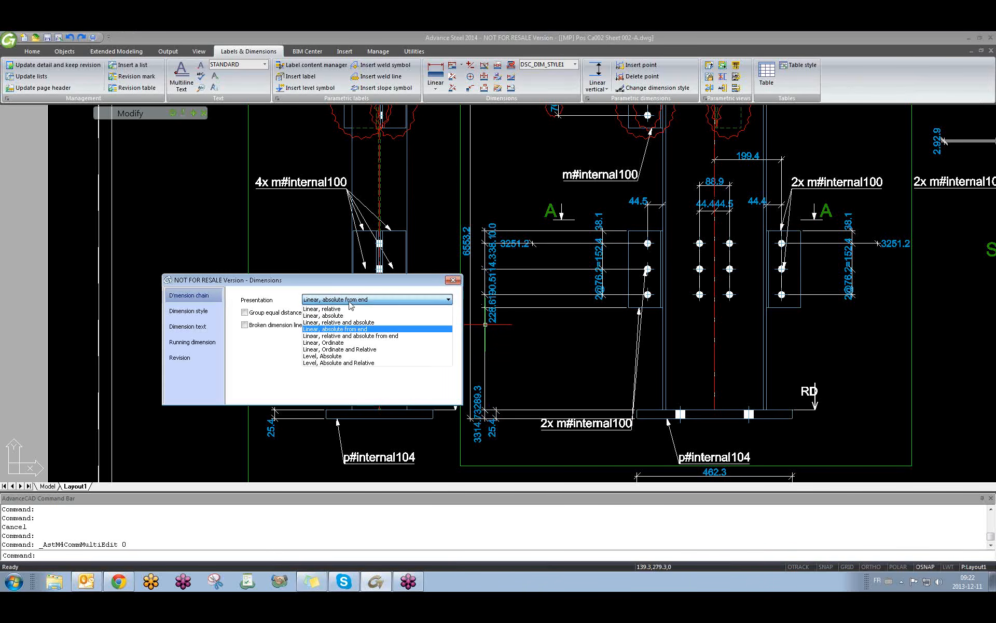
{"action": "left_click", "coordinate": [343, 315]}
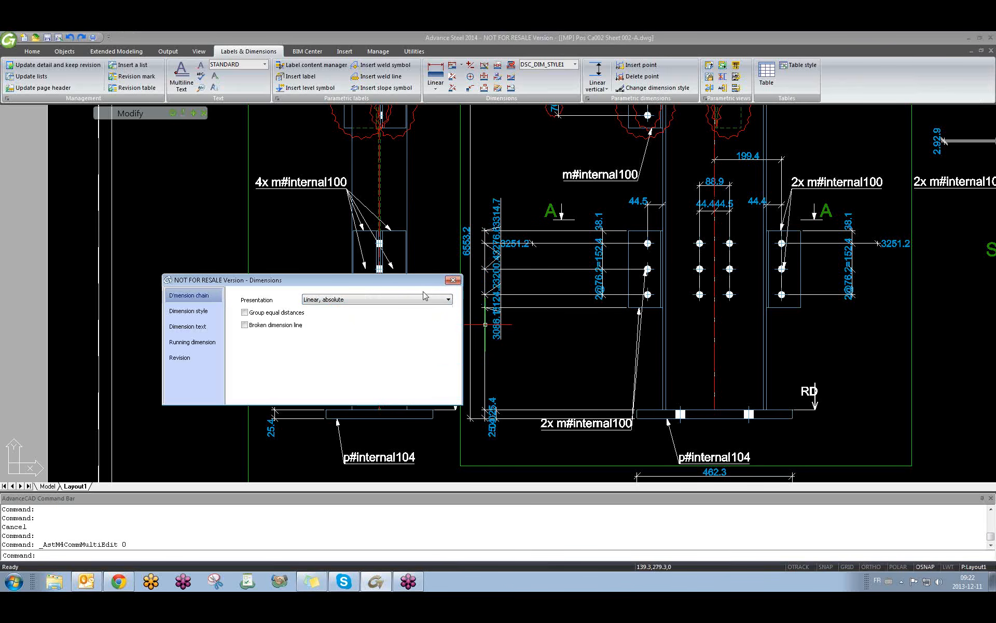
{"action": "middle_click_drag", "start_coordinate": [512, 289], "coordinate": [517, 314]}
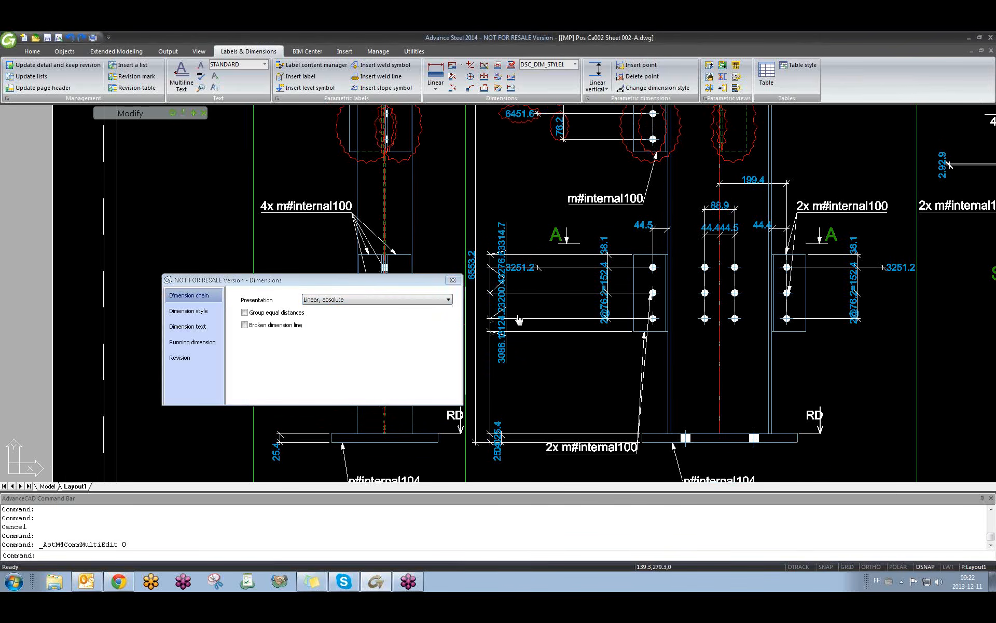
{"action": "left_click", "coordinate": [363, 302]}
{"action": "left_click", "coordinate": [366, 323]}
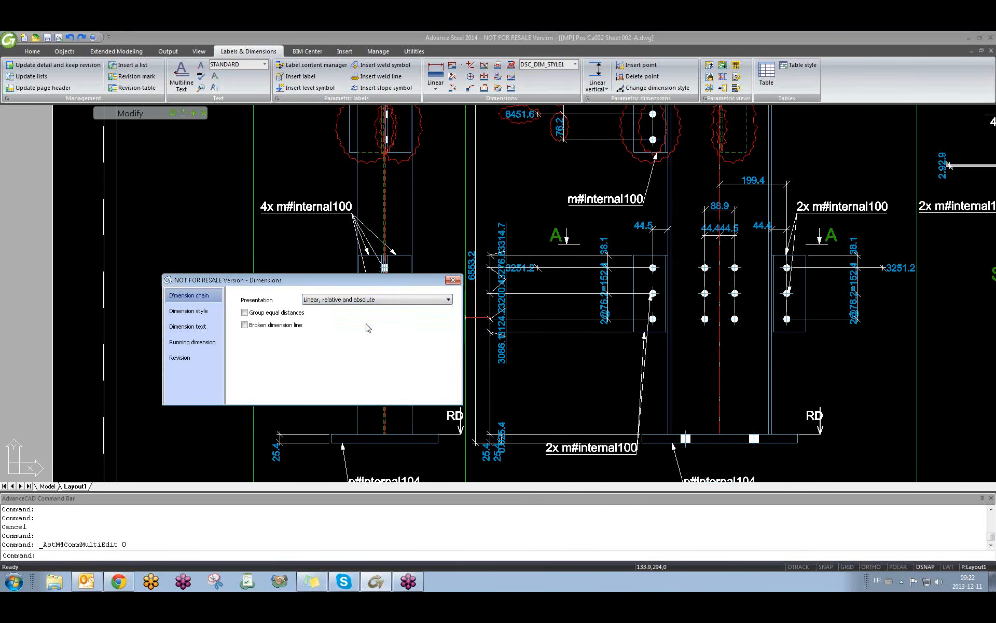
- Examine how the relative and absolute values are arranged along the chain beside the left middle angle
{"action": "left_click", "coordinate": [548, 367]}
{"action": "key", "text": "Escape"}
{"action": "key", "text": "Escape"}
{"action": "left_click", "coordinate": [501, 354]}
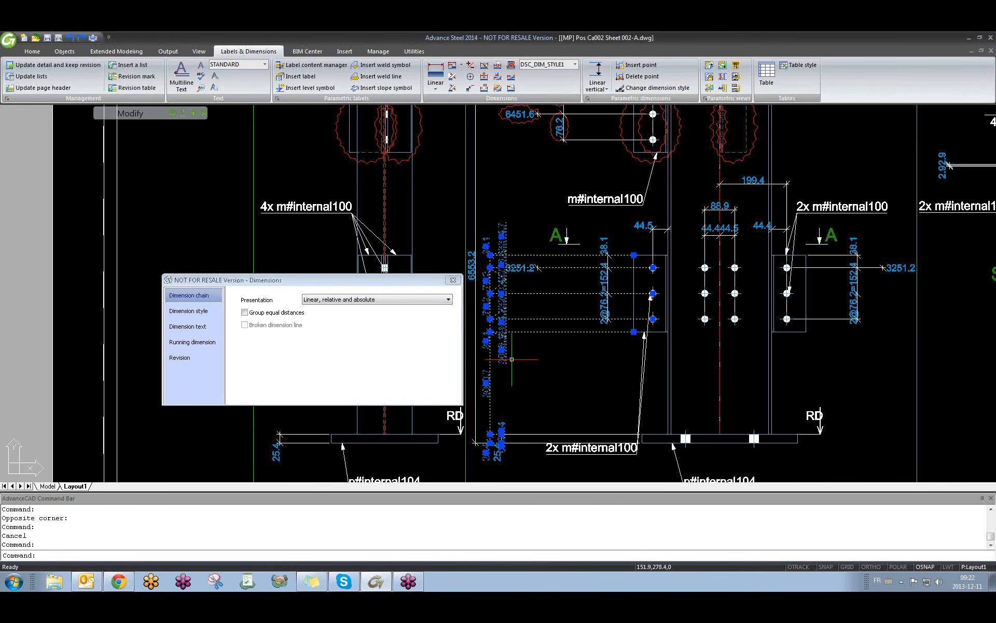
{"action": "scroll", "coordinate": [512, 359], "scroll_direction": "down", "scroll_amount": 1}
{"action": "scroll", "coordinate": [511, 359], "scroll_direction": "up", "scroll_amount": 3}
{"action": "scroll", "coordinate": [514, 355], "scroll_direction": "down", "scroll_amount": 3}
{"action": "scroll", "coordinate": [524, 338], "scroll_direction": "up", "scroll_amount": 3}
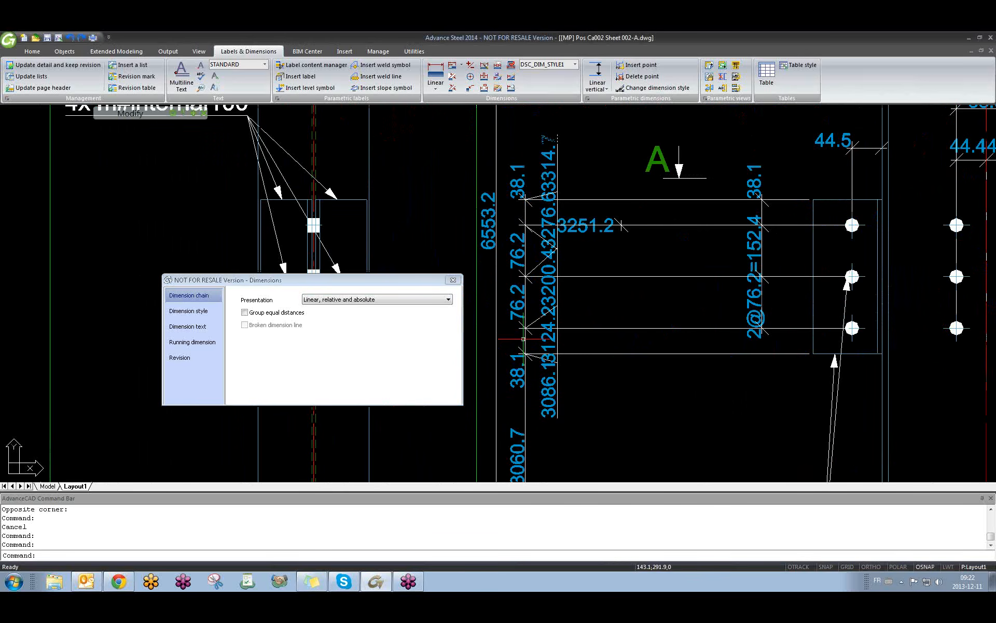
- Change the chain's presentation to Linear, absolute from end, then to Linear, relative and absolute from end
{"action": "left_click", "coordinate": [374, 300]}
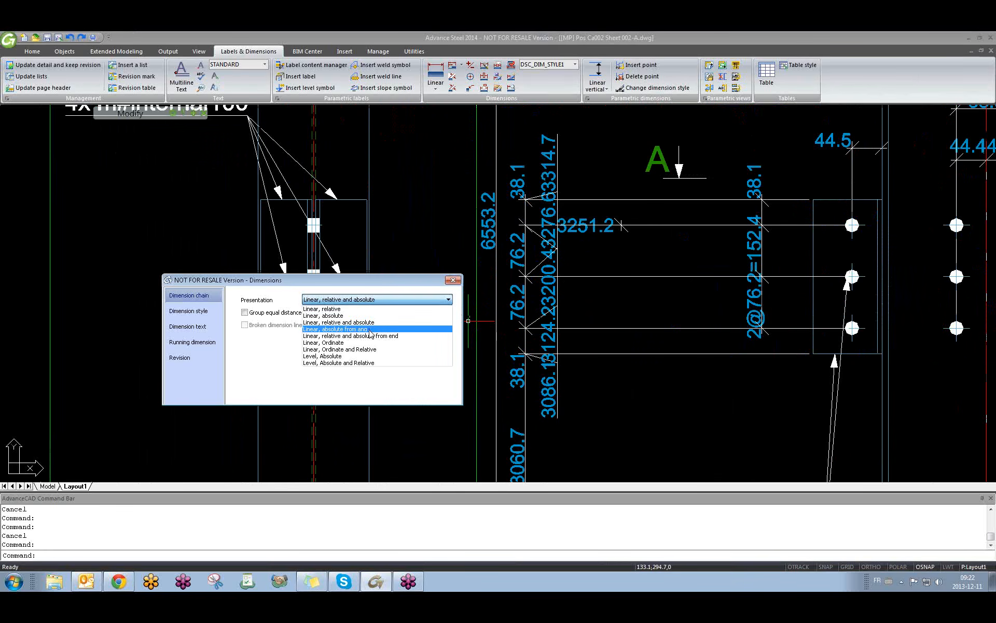
{"action": "left_click", "coordinate": [371, 329]}
{"action": "left_click", "coordinate": [370, 300]}
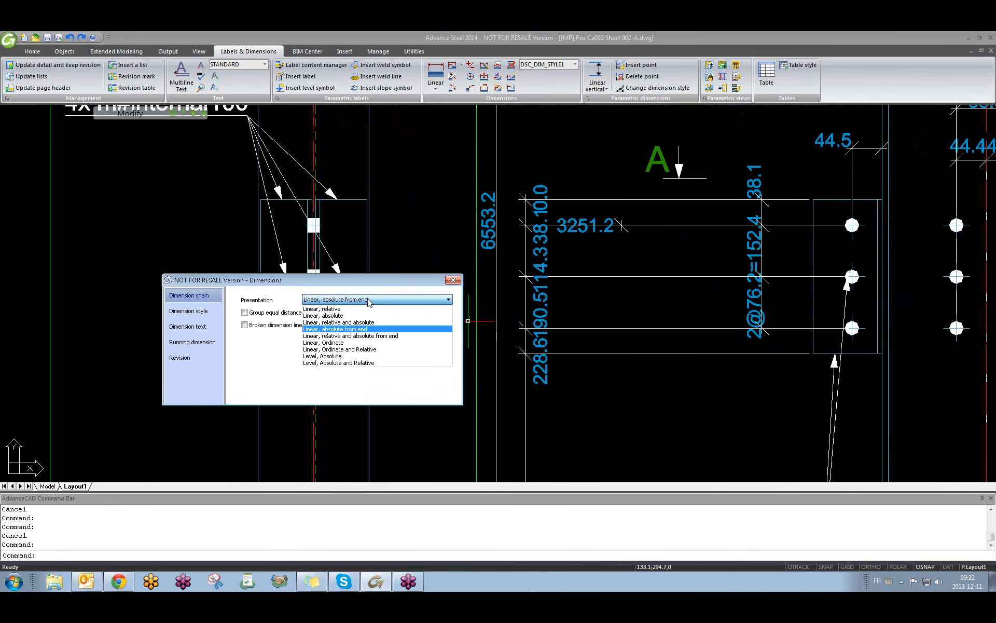
{"action": "left_click", "coordinate": [370, 336]}
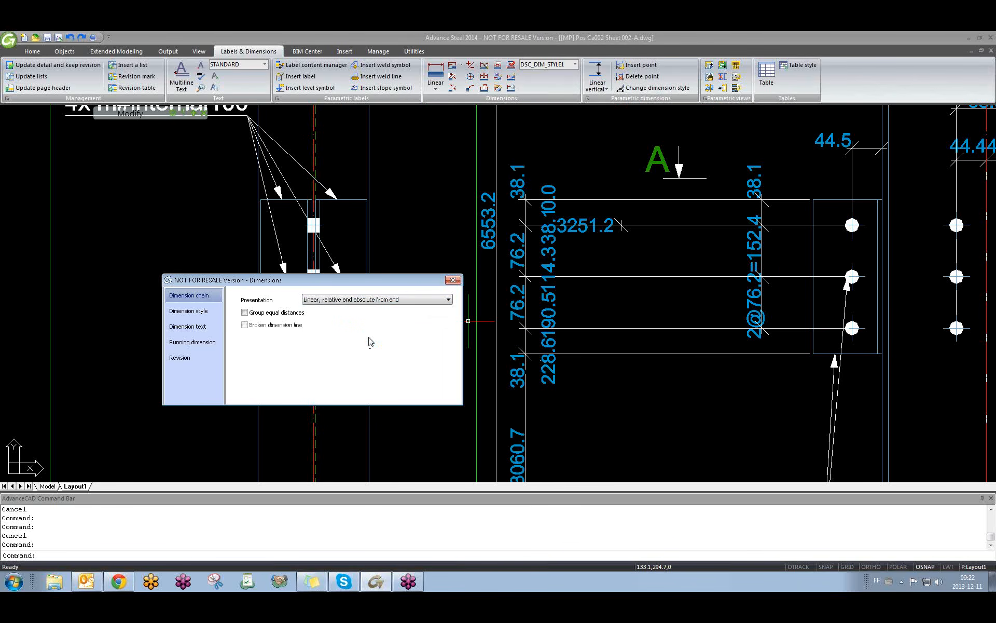
- Change the chain's presentation to Linear, Ordinate, then to Linear, Ordinate and Relative, checking the values along the column
{"action": "left_click", "coordinate": [374, 300]}
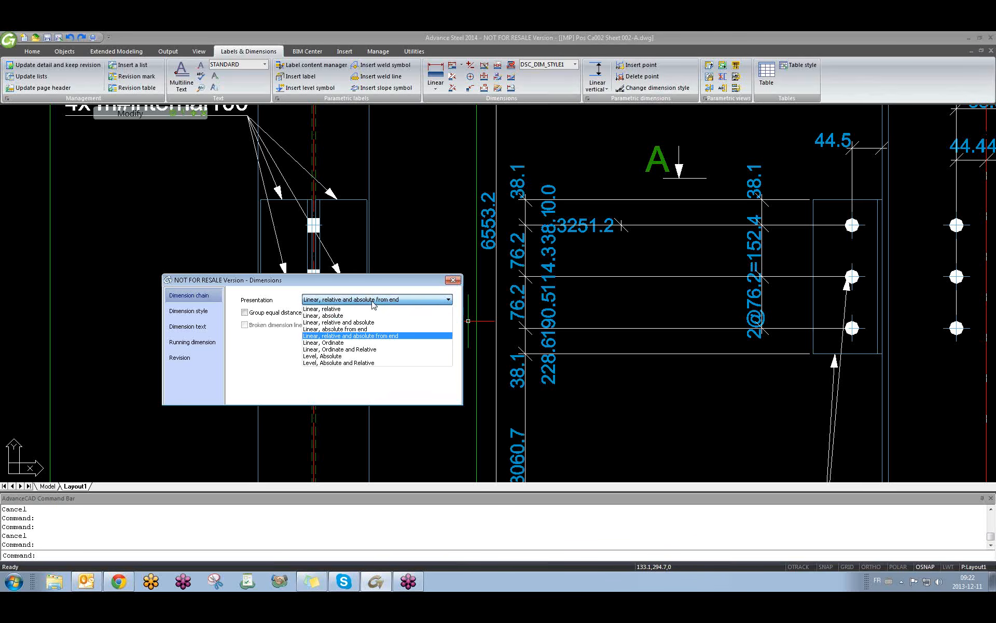
{"action": "left_click", "coordinate": [329, 343]}
{"action": "scroll", "coordinate": [576, 415], "scroll_direction": "down", "scroll_amount": 4}
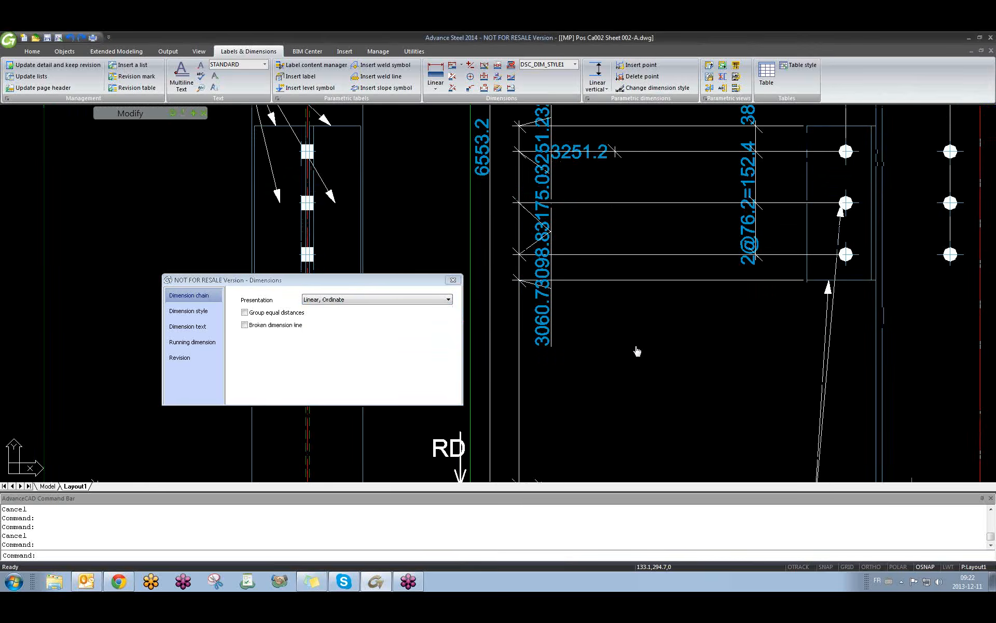
{"action": "scroll", "coordinate": [602, 363], "scroll_direction": "up", "scroll_amount": 3}
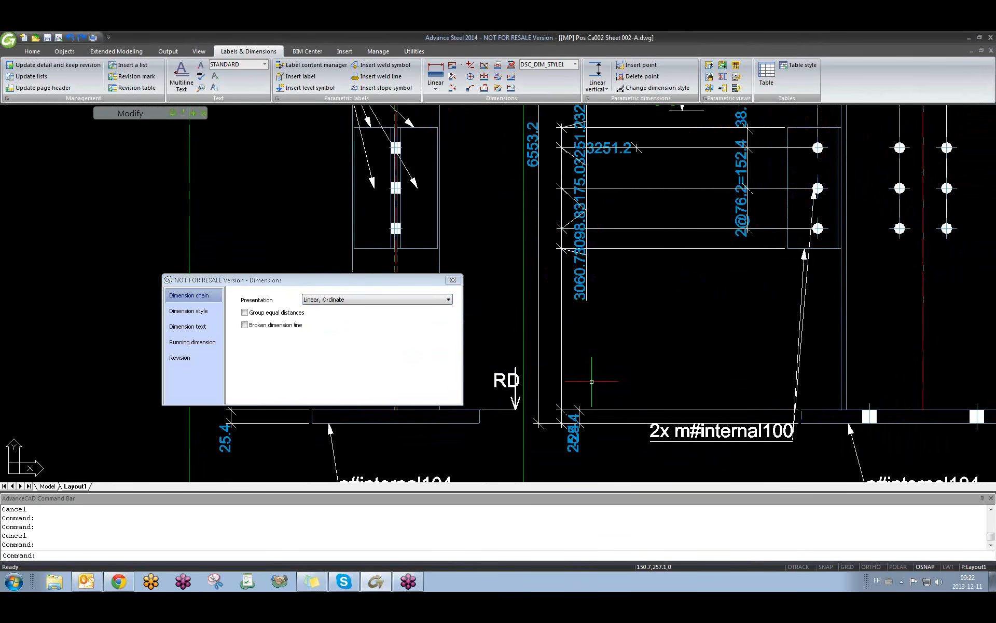
{"action": "left_click", "coordinate": [360, 305]}
{"action": "left_click", "coordinate": [356, 354]}
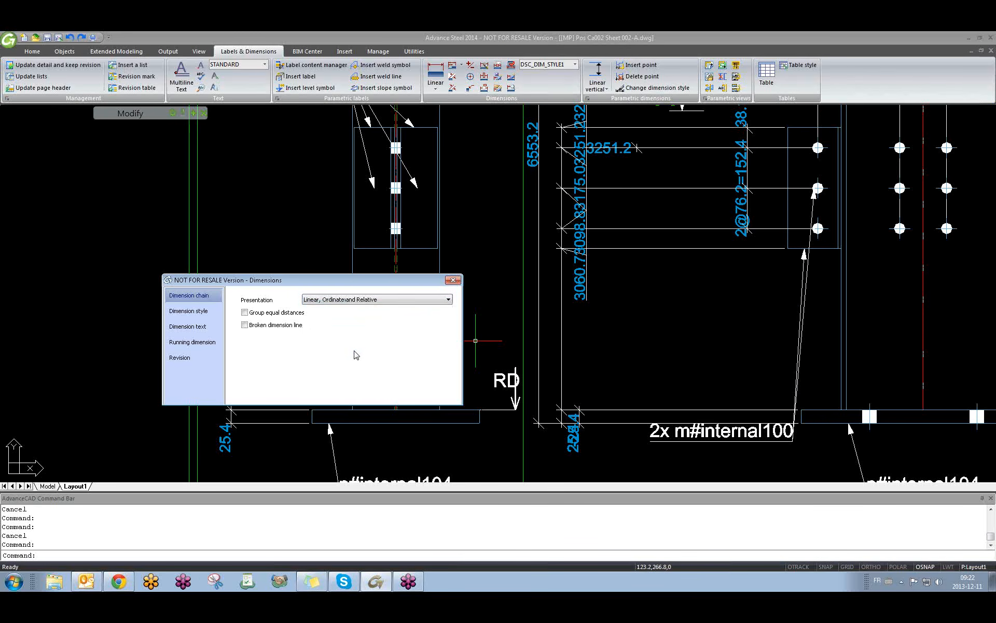
{"action": "middle_click_drag", "start_coordinate": [627, 293], "coordinate": [598, 356]}
{"action": "scroll", "coordinate": [599, 356], "scroll_direction": "down", "scroll_amount": 1}
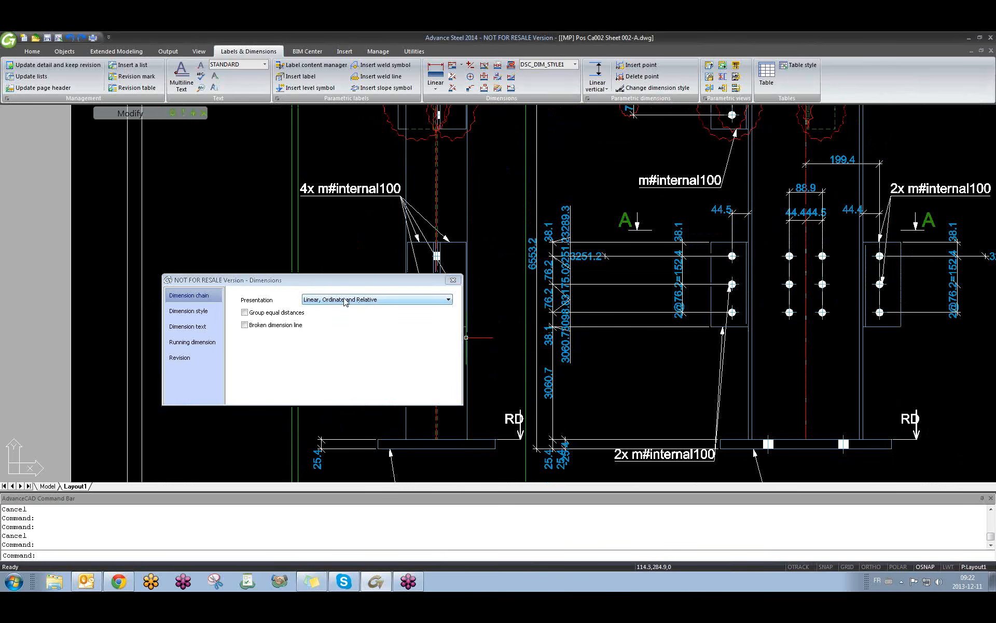
- Set the chain's presentation to Level, Absolute, review its style, text, running dimension and revision settings, and close the properties
{"action": "left_click", "coordinate": [344, 301]}
{"action": "left_click", "coordinate": [342, 356]}
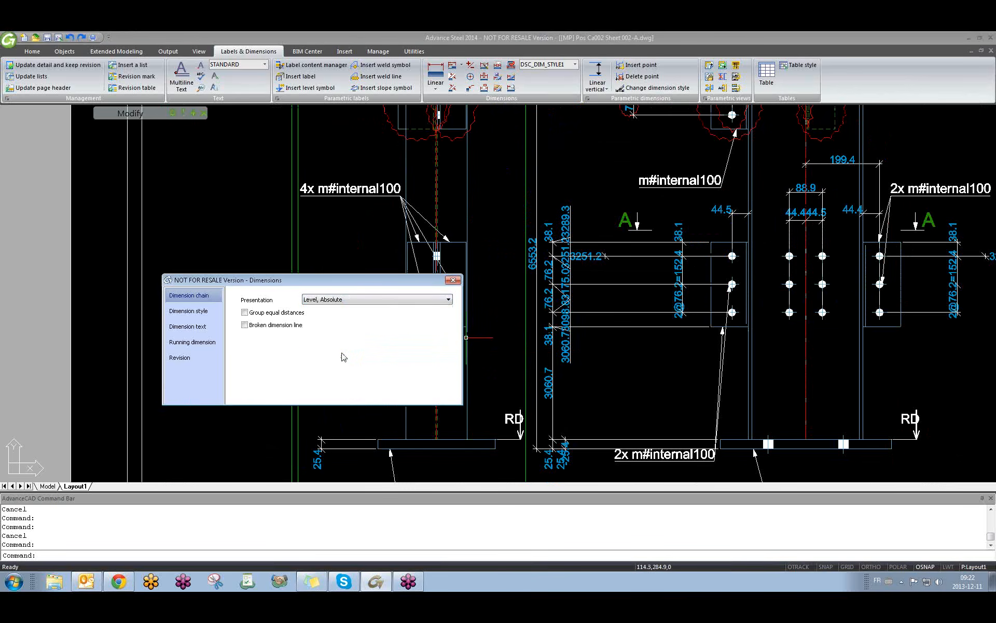
{"action": "left_click", "coordinate": [188, 311]}
{"action": "left_click", "coordinate": [191, 327]}
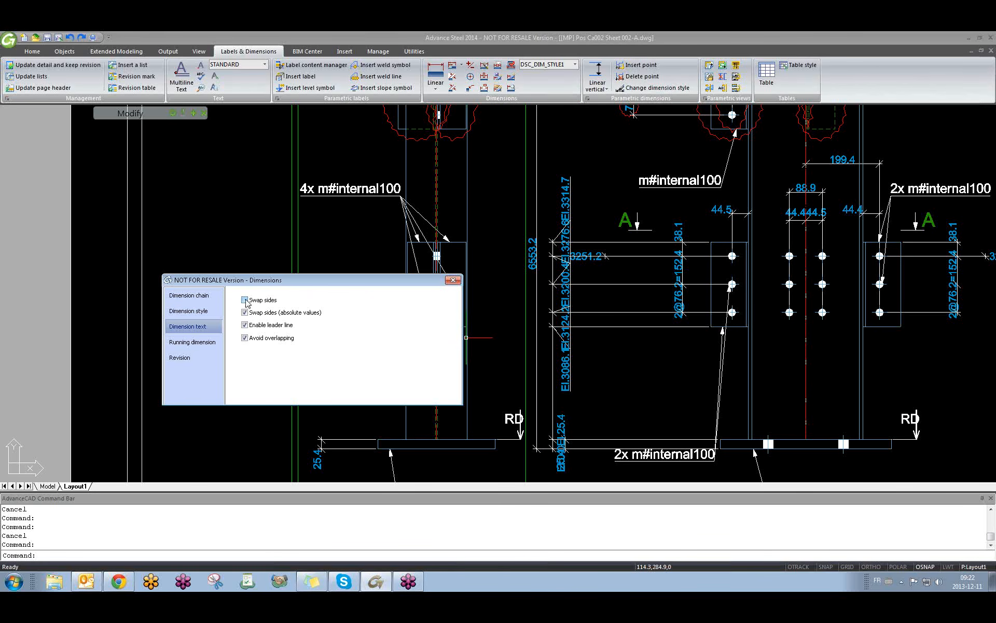
{"action": "left_click", "coordinate": [195, 342]}
{"action": "left_click", "coordinate": [185, 358]}
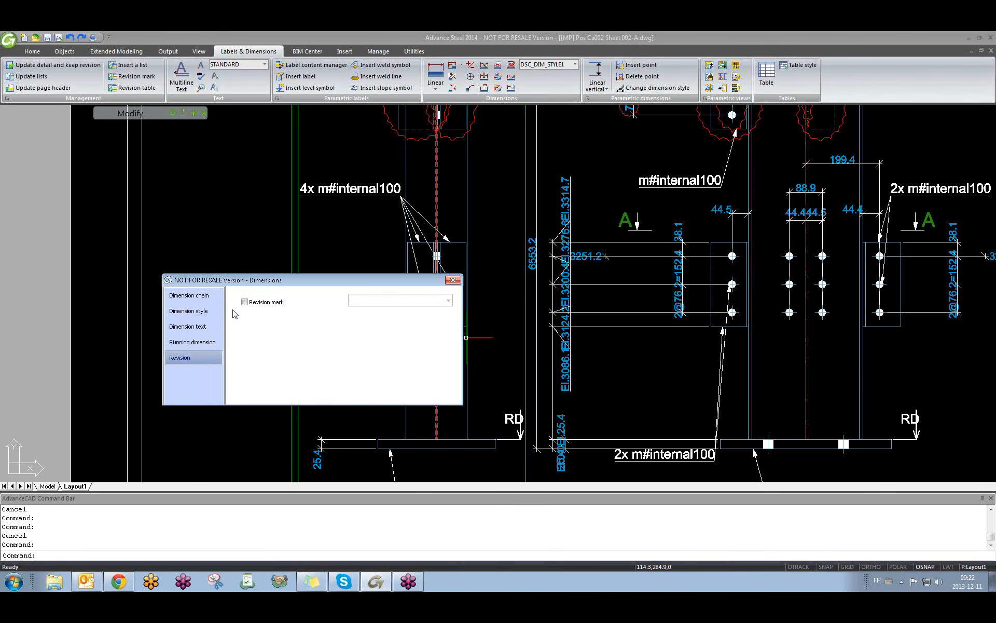
{"action": "left_click", "coordinate": [453, 281]}
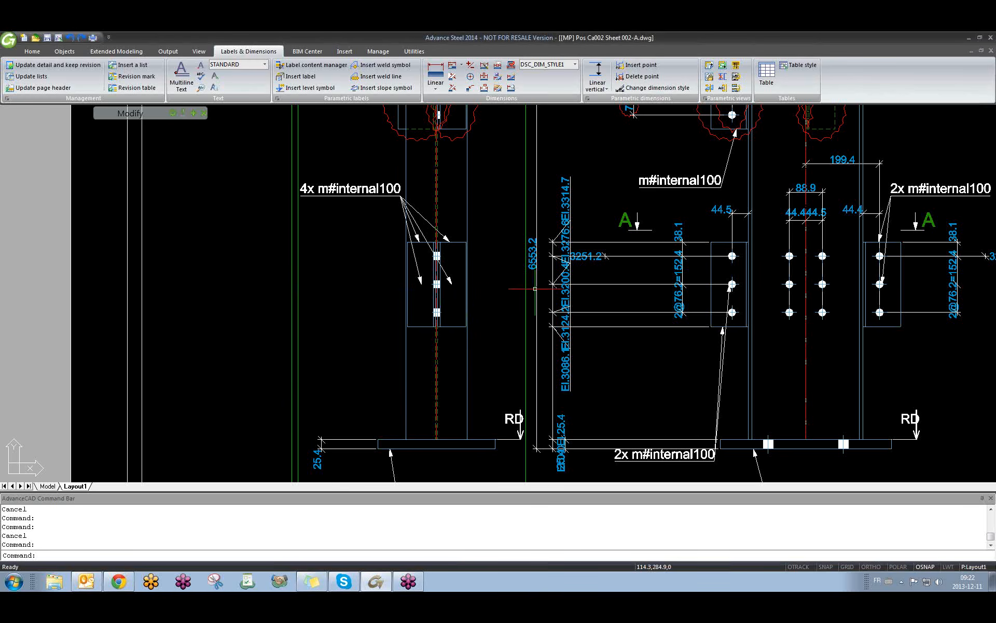
- Delete the vertical dimension chain running from the base plate to the left middle angle
{"action": "left_click", "coordinate": [563, 348]}
{"action": "key", "text": "Delete"}
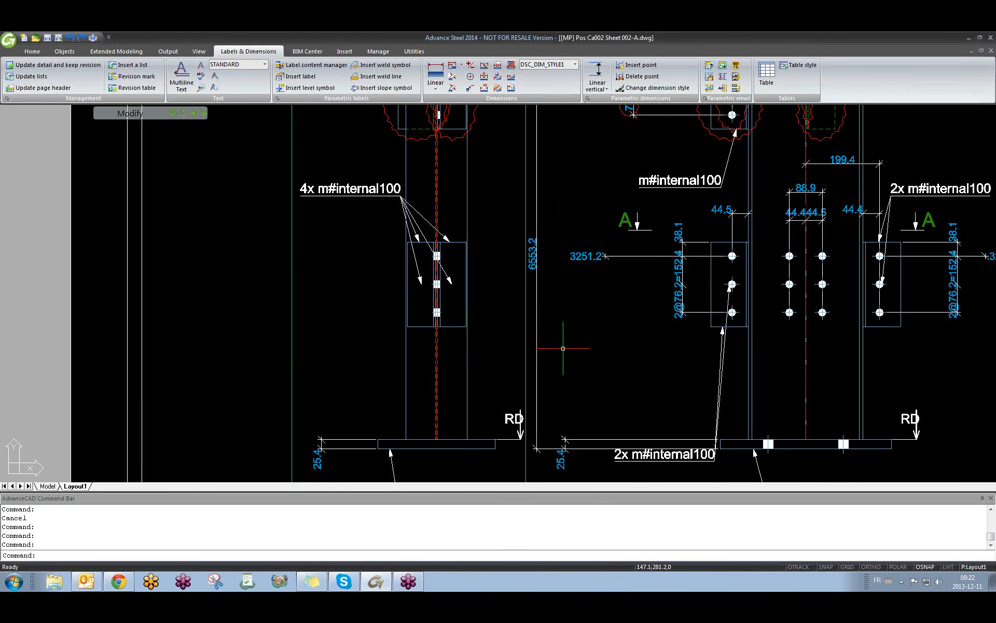
{"action": "scroll", "coordinate": [566, 340], "scroll_direction": "down", "scroll_amount": 3}
{"action": "scroll", "coordinate": [519, 291], "scroll_direction": "down", "scroll_amount": 2}
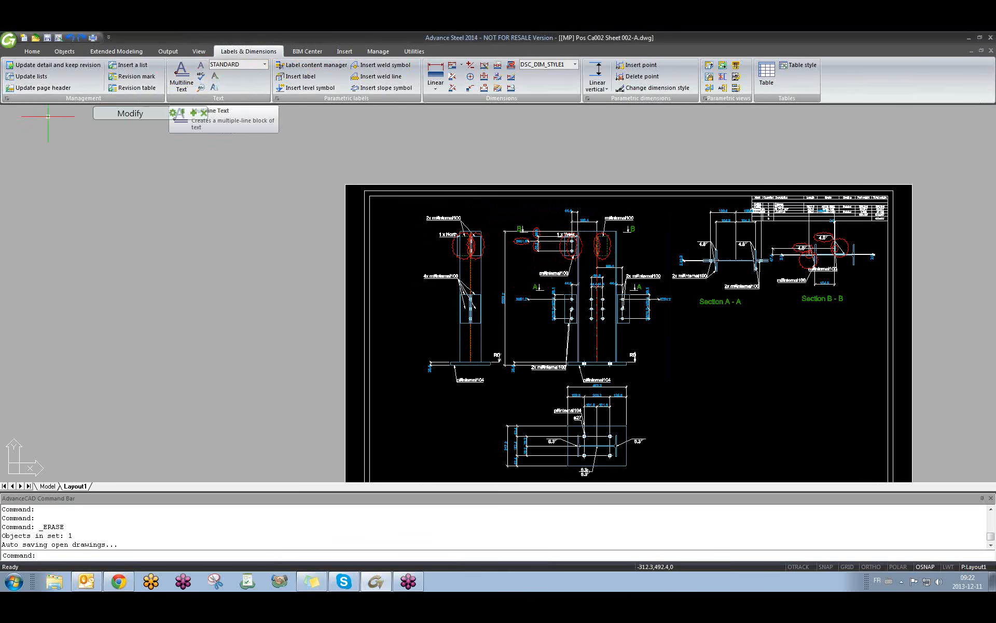
- Update the detail of column Ca002 from its front elevation view, which carries the revision clouds, and review the refreshed sheet
{"action": "left_click", "coordinate": [29, 110]}
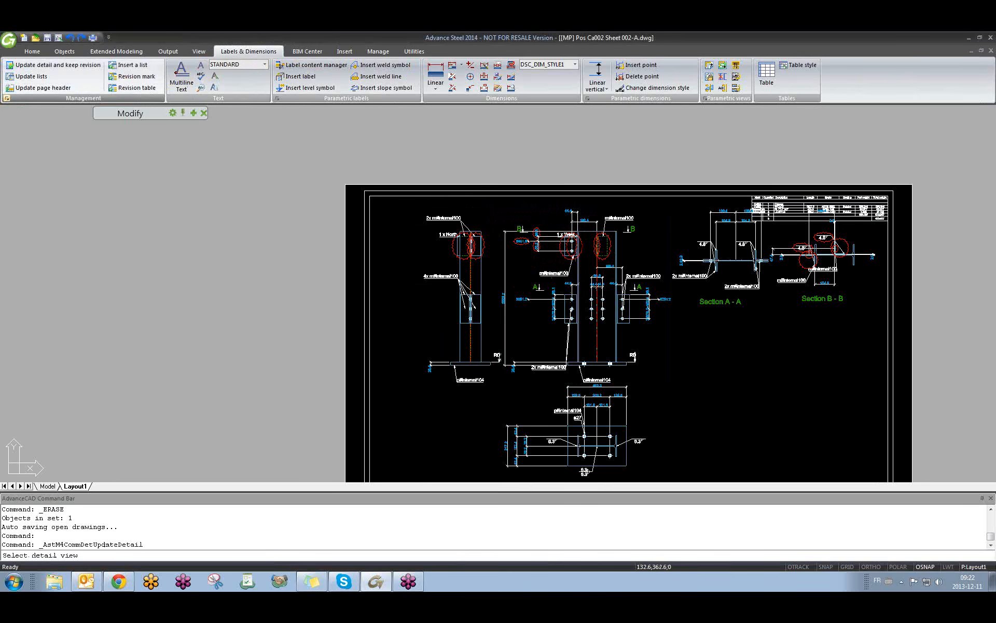
{"action": "scroll", "coordinate": [484, 261], "scroll_direction": "up", "scroll_amount": 3}
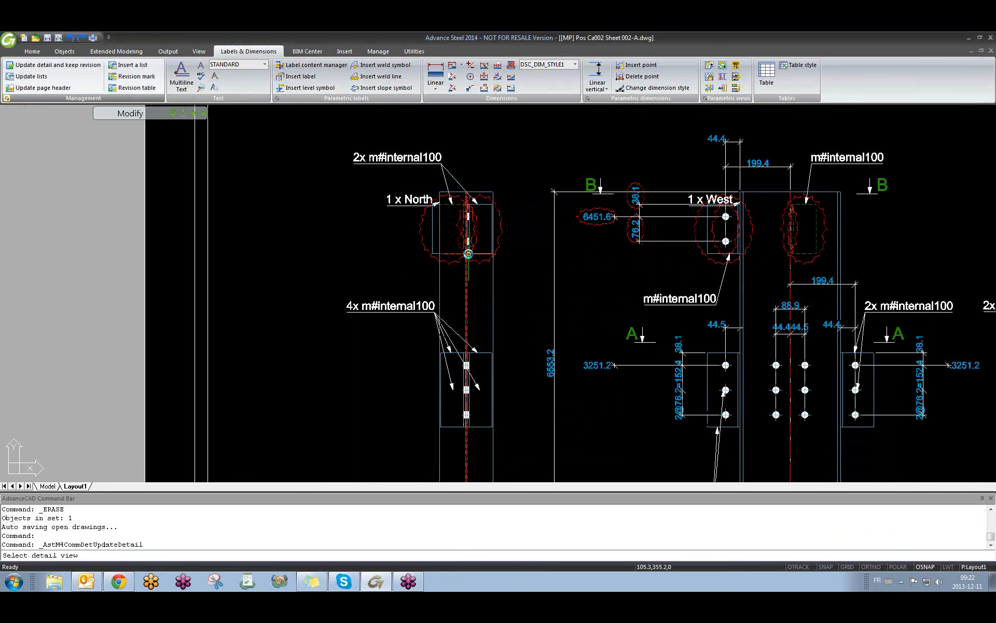
{"action": "left_click", "coordinate": [468, 254]}
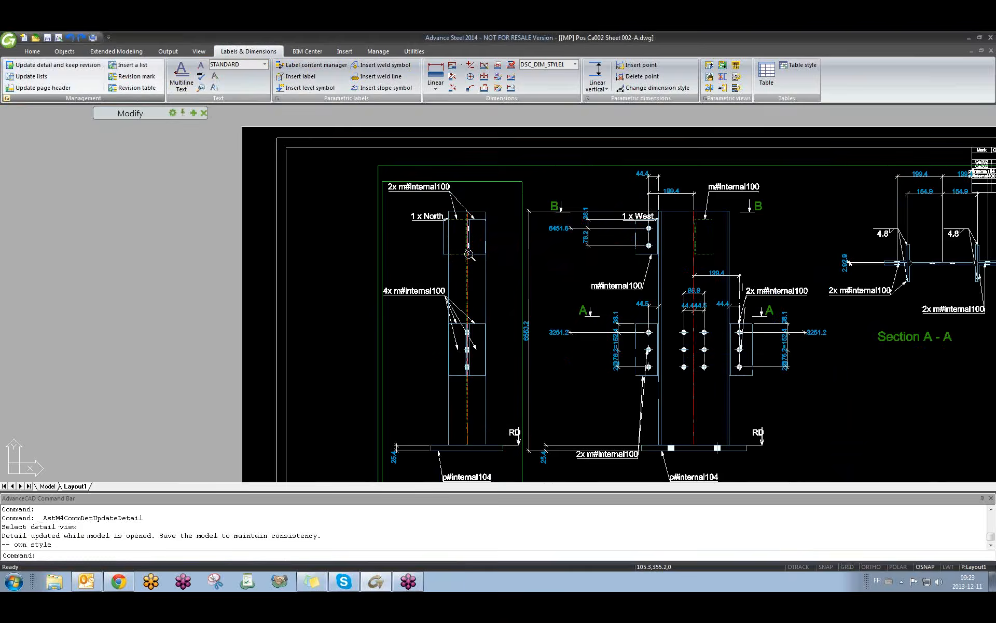
{"action": "scroll", "coordinate": [468, 254], "scroll_direction": "down", "scroll_amount": 6}
{"action": "scroll", "coordinate": [478, 267], "scroll_direction": "up", "scroll_amount": 3}
{"action": "middle_click_drag", "start_coordinate": [500, 281], "coordinate": [423, 290]}
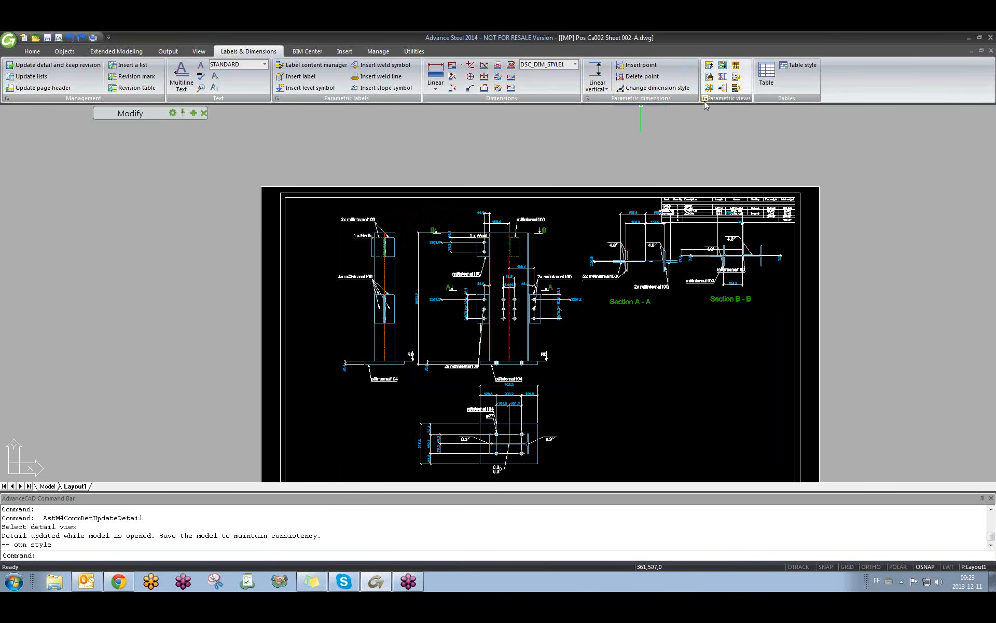
- Switch to the beam Ba005 drawing and bring its whole sheet into view
{"action": "middle_click_drag", "start_coordinate": [594, 292], "coordinate": [534, 244]}
{"action": "scroll", "coordinate": [534, 244], "scroll_direction": "down", "scroll_amount": 2}
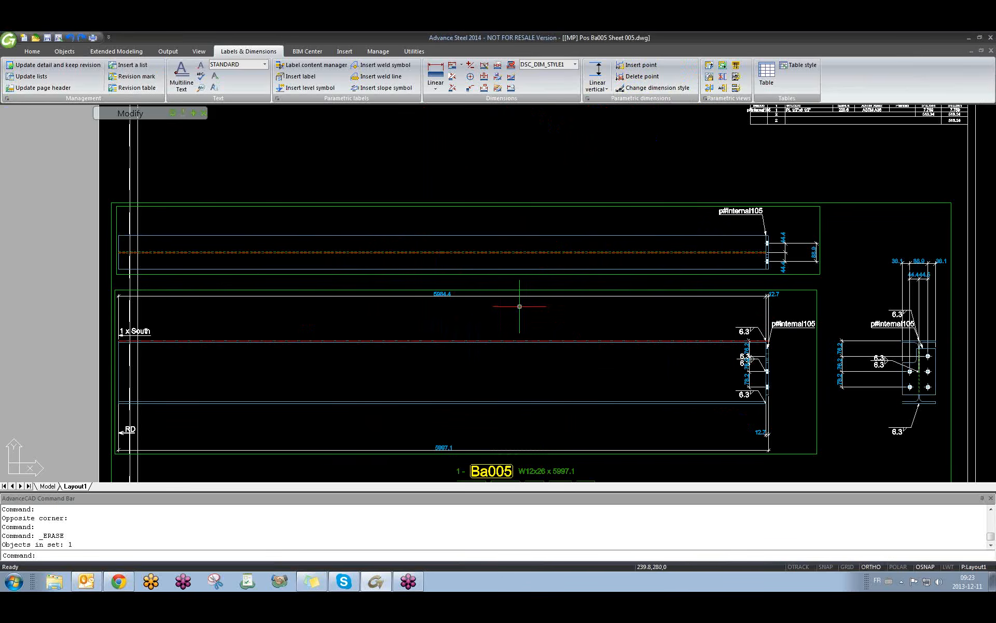
{"action": "scroll", "coordinate": [579, 306], "scroll_direction": "down", "scroll_amount": 2}
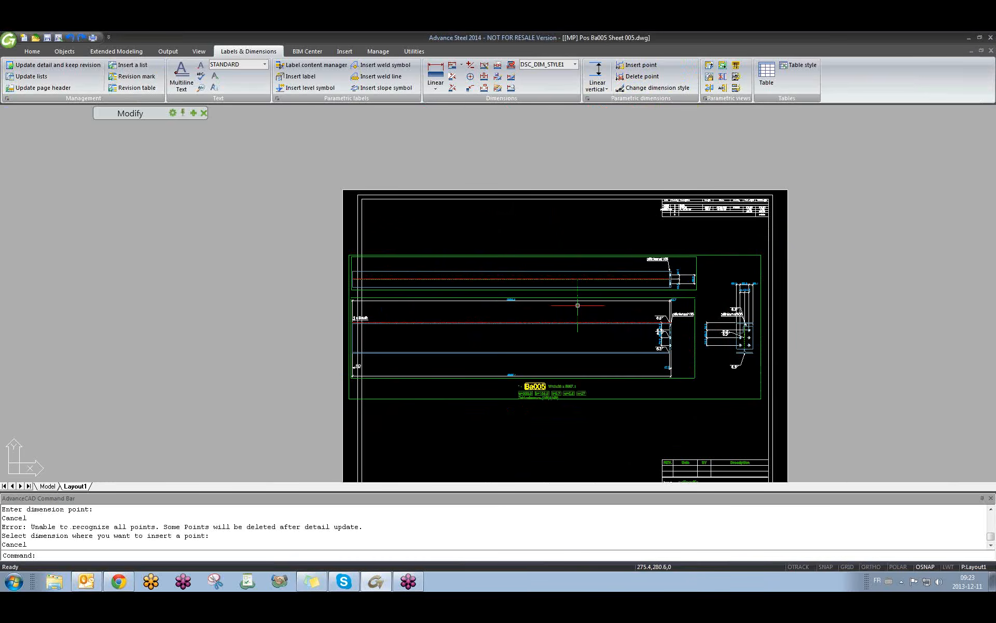
- Delete the long row of vertical dimensions above the front view of beam Ba006 on Sheet 006
{"action": "scroll", "coordinate": [474, 300], "scroll_direction": "down", "scroll_amount": 2}
{"action": "scroll", "coordinate": [467, 291], "scroll_direction": "up", "scroll_amount": 3}
{"action": "middle_click_drag", "start_coordinate": [467, 292], "coordinate": [532, 300]}
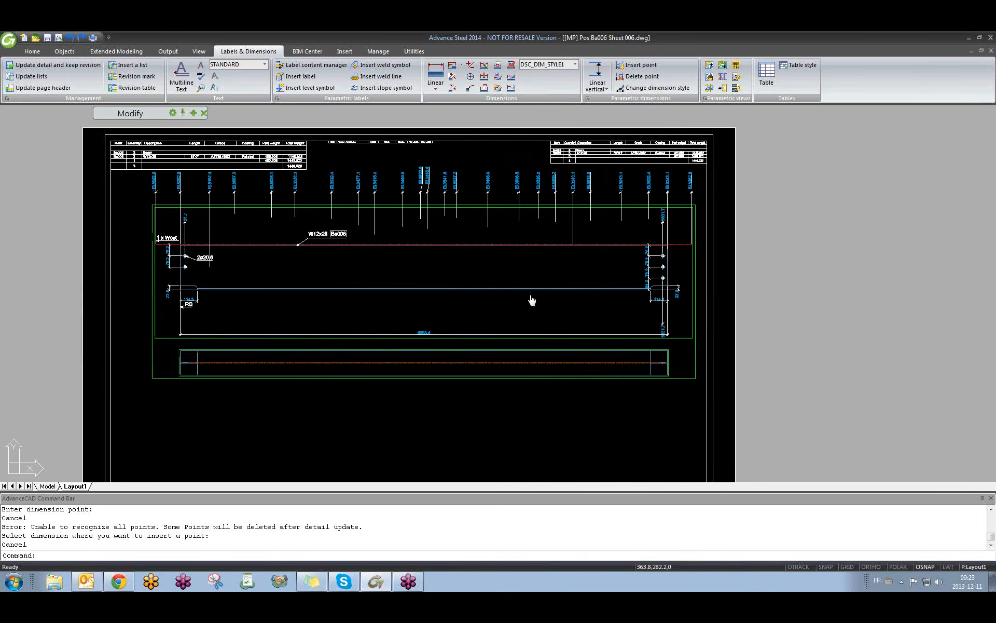
{"action": "left_click", "coordinate": [402, 187]}
{"action": "key", "text": "Delete"}
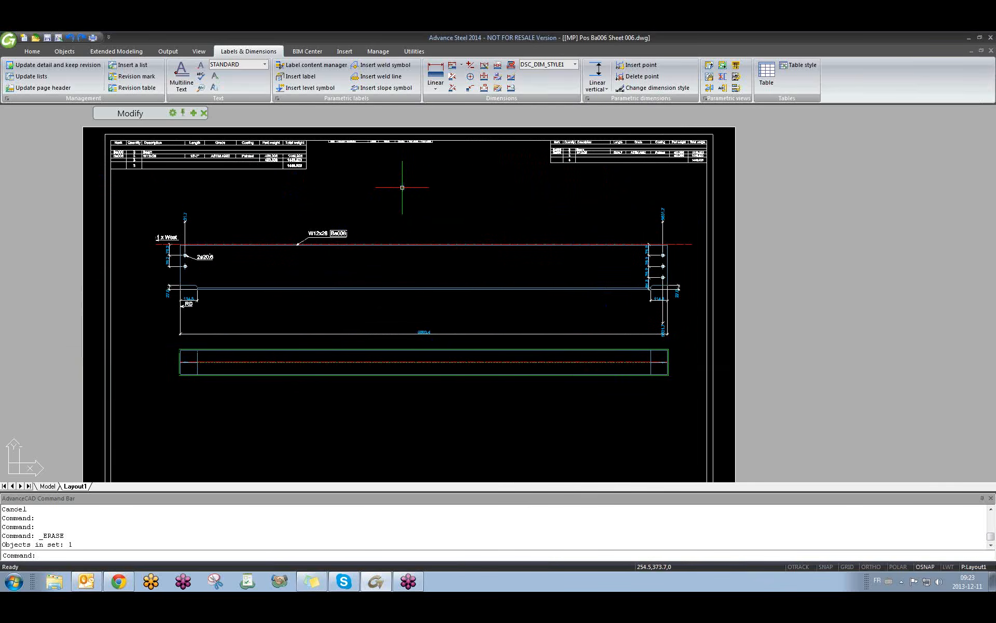
- Move the complete Ba006 beam detail closer to the sheet's left border and turn Ortho mode on
{"action": "middle_click_drag", "start_coordinate": [452, 238], "coordinate": [442, 234]}
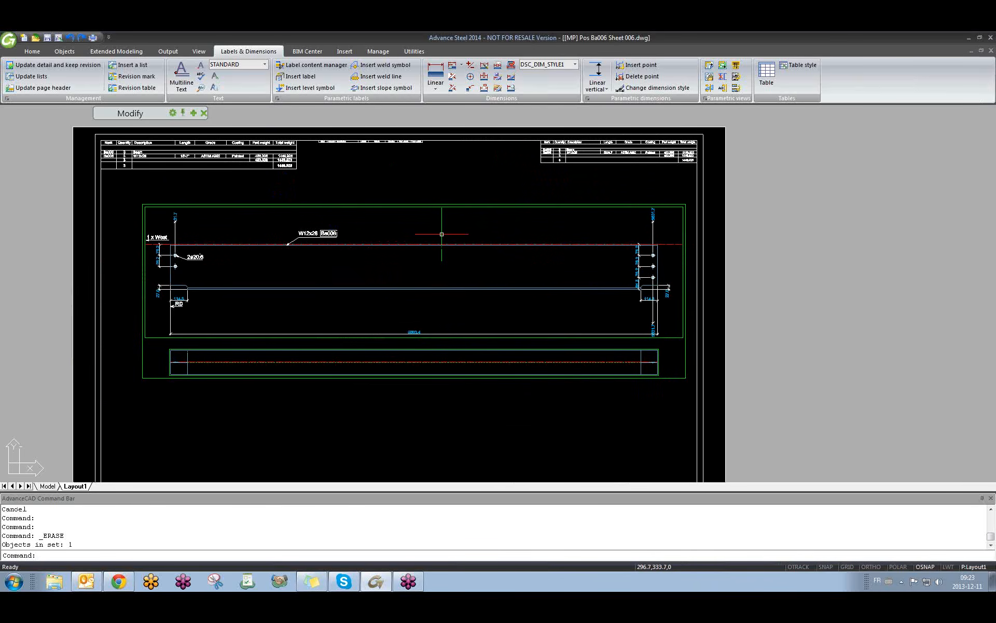
{"action": "type", "text": "m"}
{"action": "key", "text": "Return"}
{"action": "left_click", "coordinate": [413, 378]}
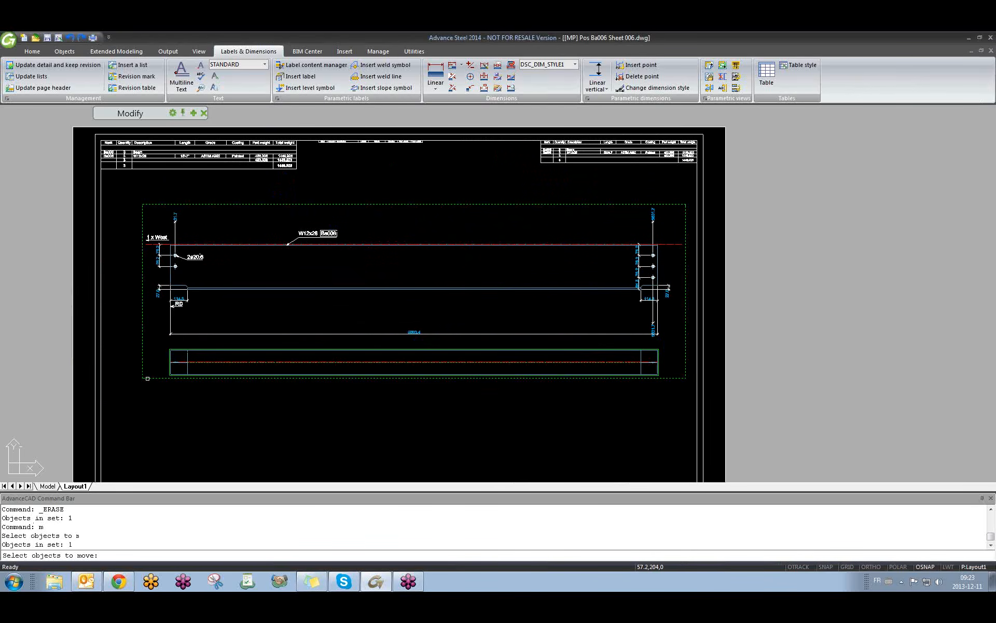
{"action": "key", "text": "Return"}
{"action": "left_click", "coordinate": [410, 410]}
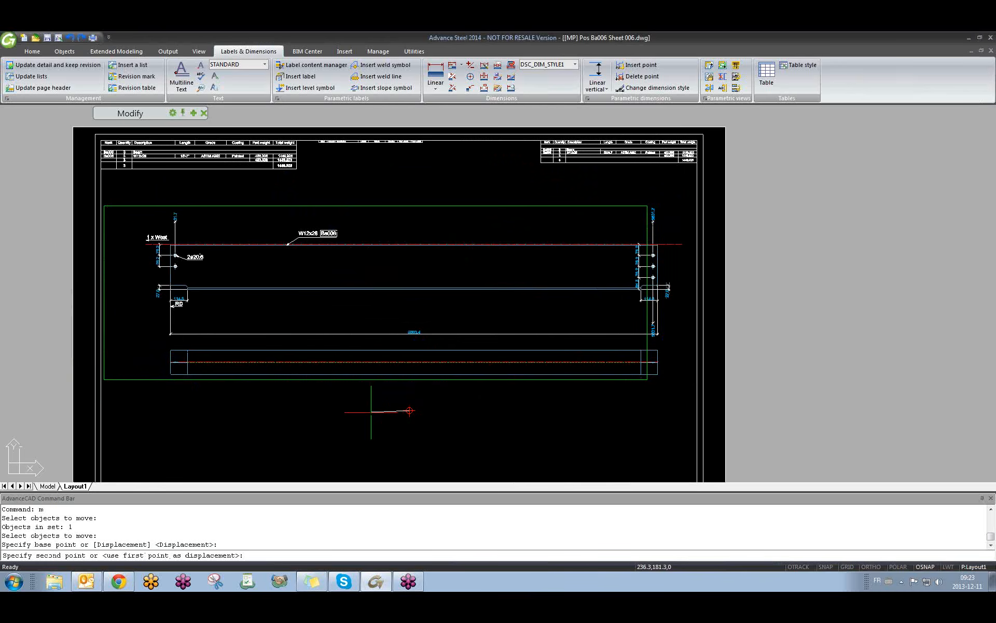
{"action": "left_click", "coordinate": [371, 411]}
{"action": "key", "text": "F8"}
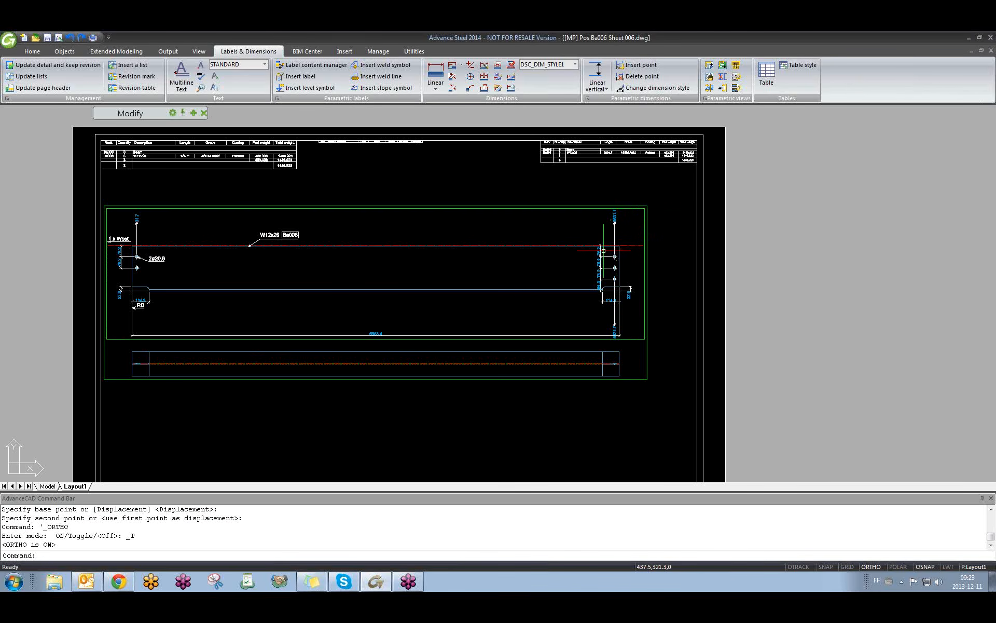
- Create a section view of the beam's right end looking toward the beam, using the last view request, automatic width and the view scale
{"action": "middle_click_drag", "start_coordinate": [569, 267], "coordinate": [593, 256]}
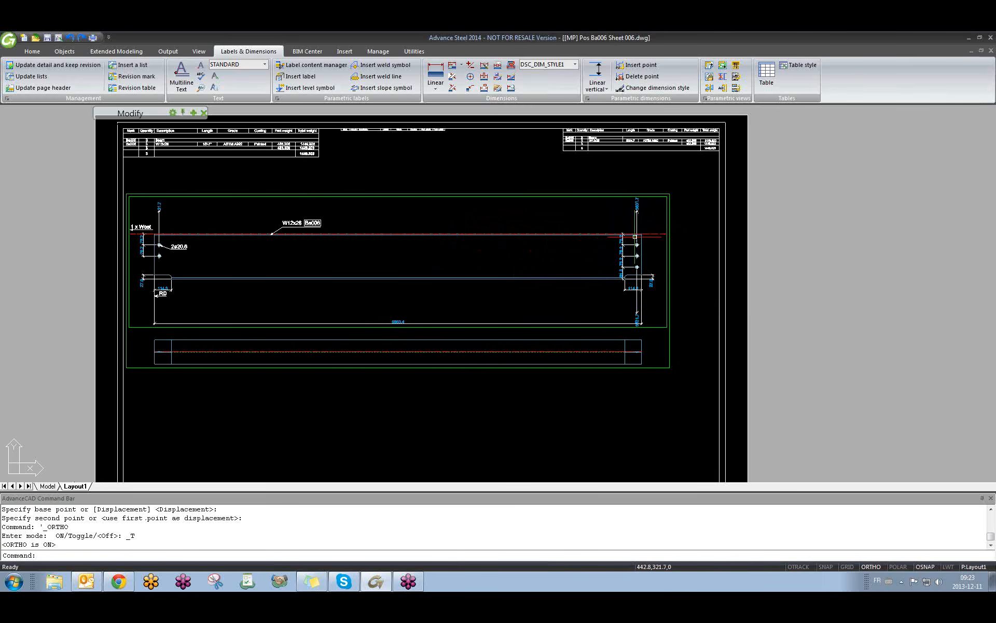
{"action": "scroll", "coordinate": [635, 236], "scroll_direction": "up", "scroll_amount": 2}
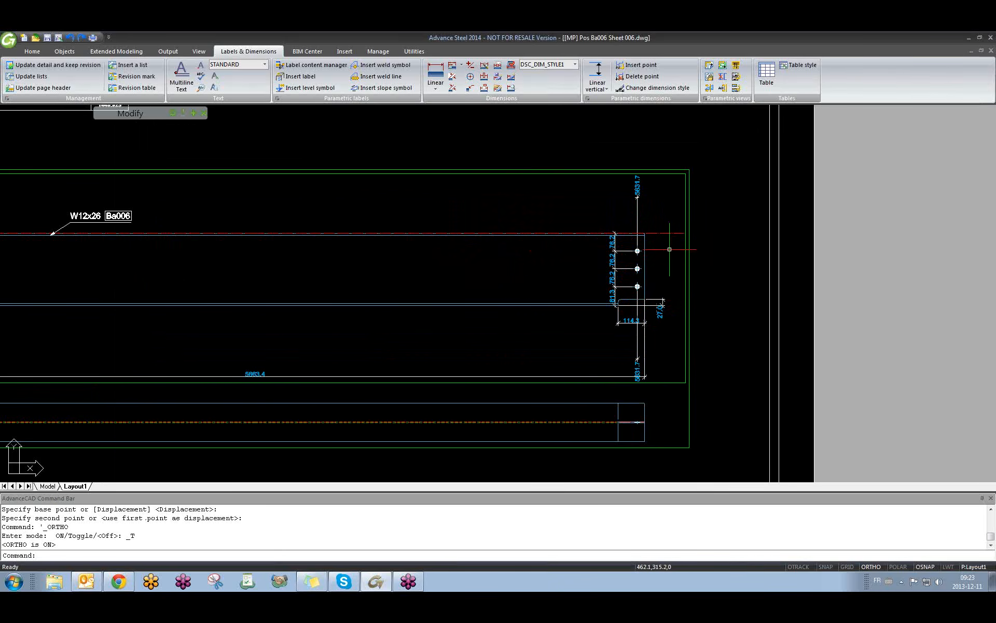
{"action": "scroll", "coordinate": [670, 250], "scroll_direction": "down", "scroll_amount": 3}
{"action": "scroll", "coordinate": [651, 232], "scroll_direction": "up", "scroll_amount": 3}
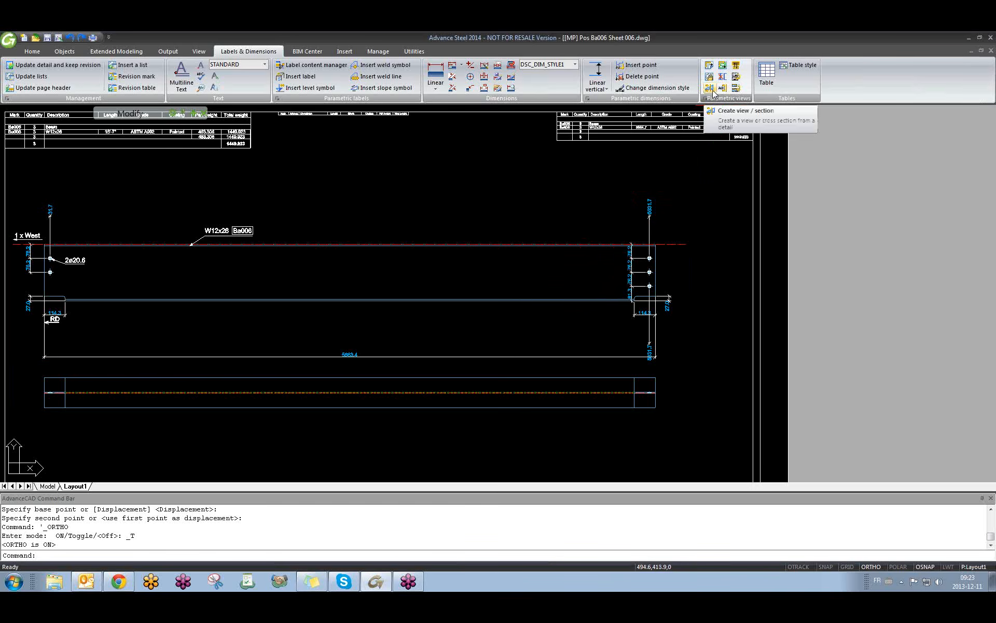
{"action": "left_click", "coordinate": [712, 91]}
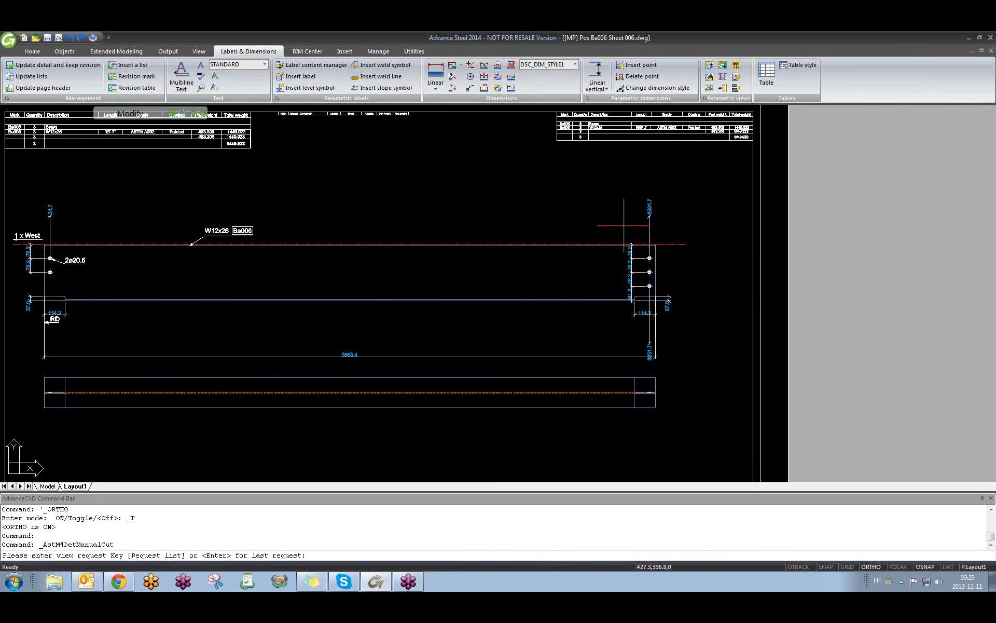
{"action": "key", "text": "Return"}
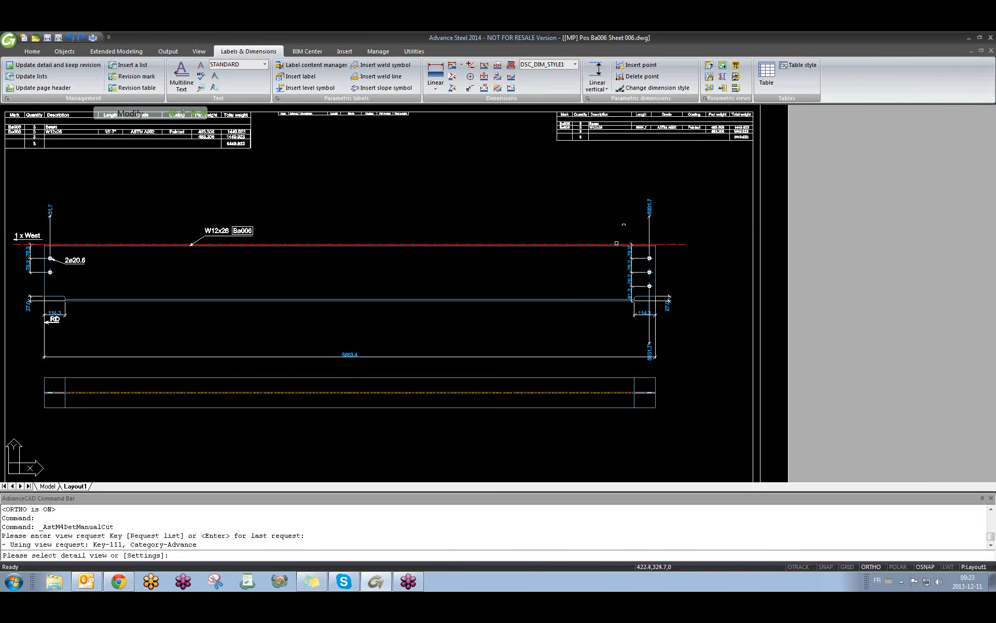
{"action": "left_click", "coordinate": [614, 244]}
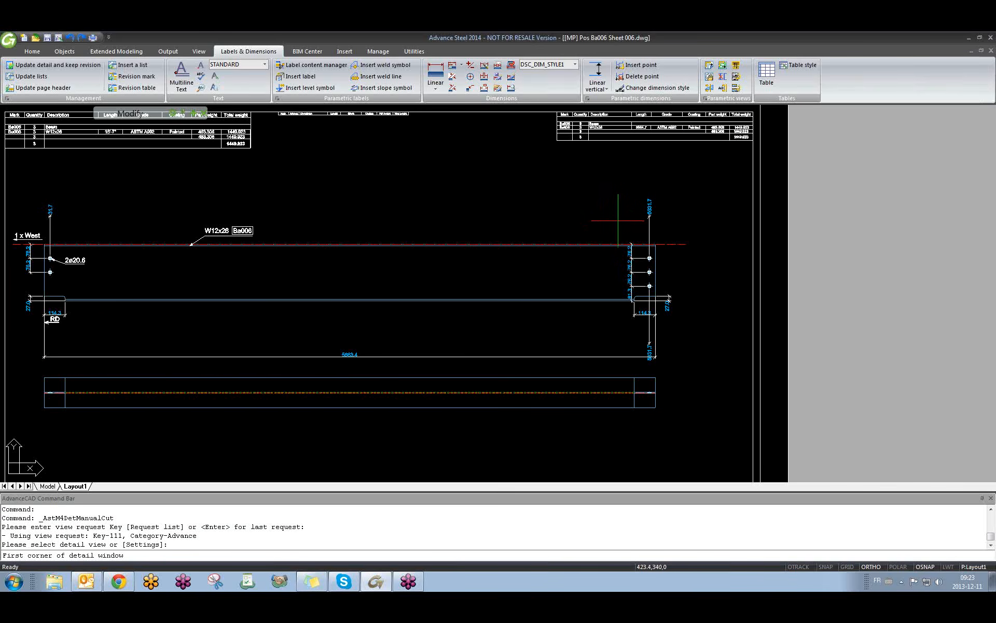
{"action": "left_click", "coordinate": [680, 192]}
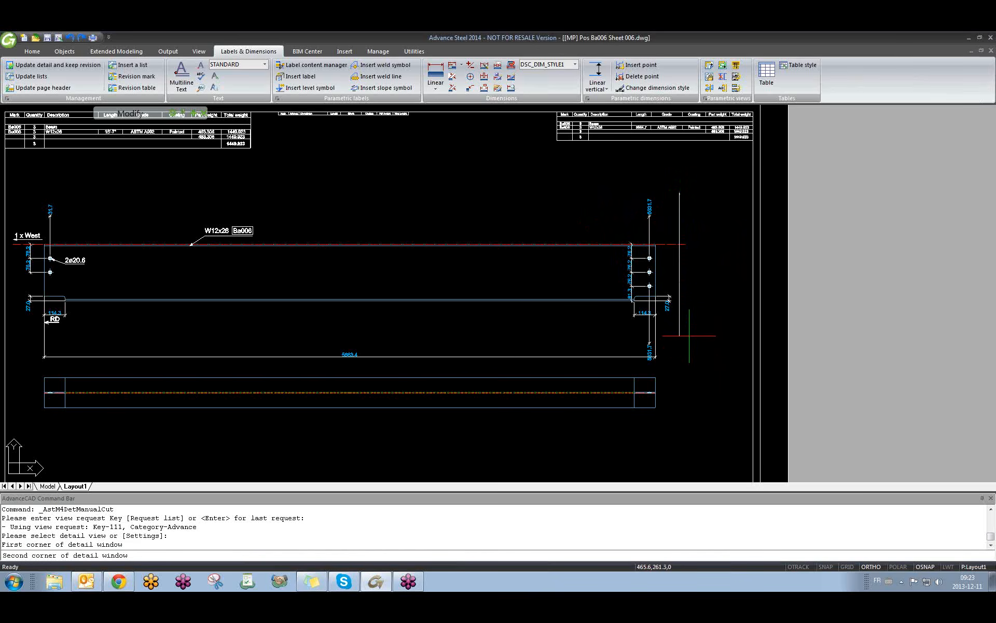
{"action": "left_click", "coordinate": [720, 328]}
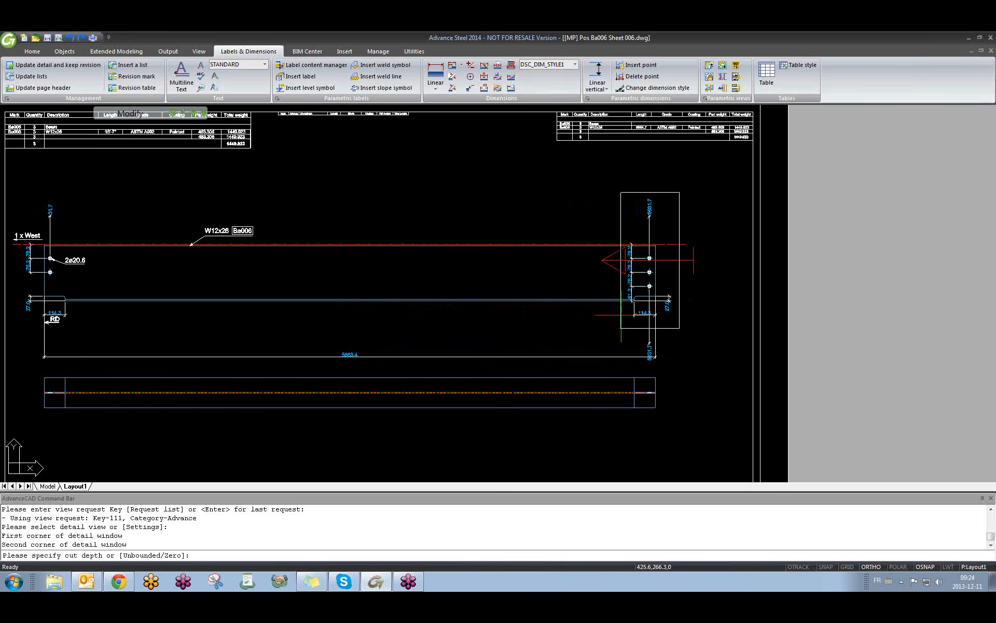
{"action": "left_click", "coordinate": [637, 334]}
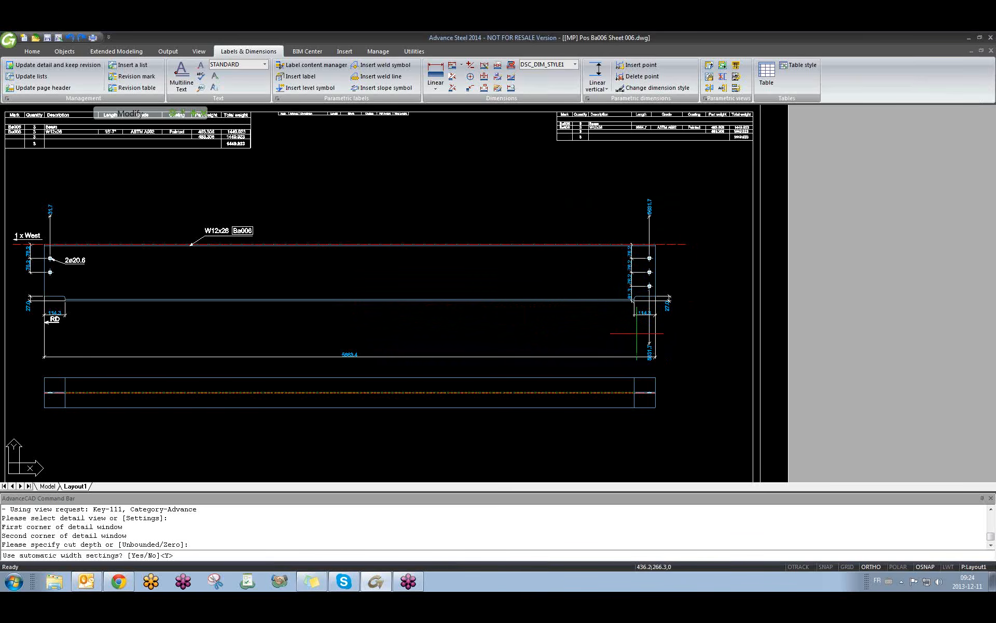
{"action": "key", "text": "Return"}
{"action": "key", "text": "Return"}
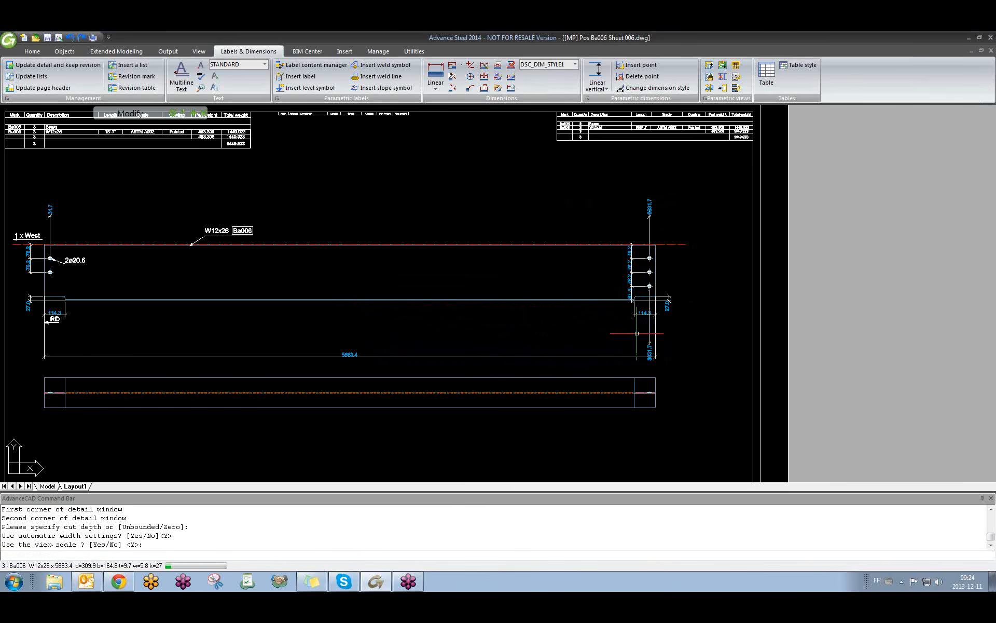
- Regenerate the Ba006 drawing display around the shortened beam view and its section marks
{"action": "middle_click_drag", "start_coordinate": [405, 289], "coordinate": [400, 243]}
{"action": "scroll", "coordinate": [612, 294], "scroll_direction": "down", "scroll_amount": 3}
{"action": "scroll", "coordinate": [487, 265], "scroll_direction": "up", "scroll_amount": 3}
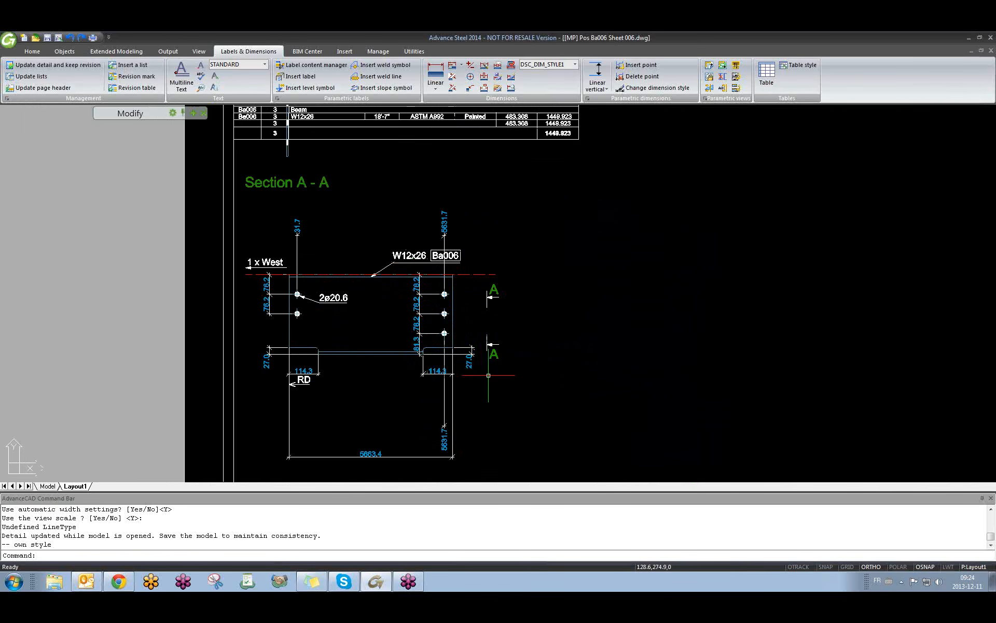
{"action": "middle_click_drag", "start_coordinate": [592, 353], "coordinate": [531, 348]}
{"action": "type", "text": "regen"}
{"action": "key", "text": "Return"}
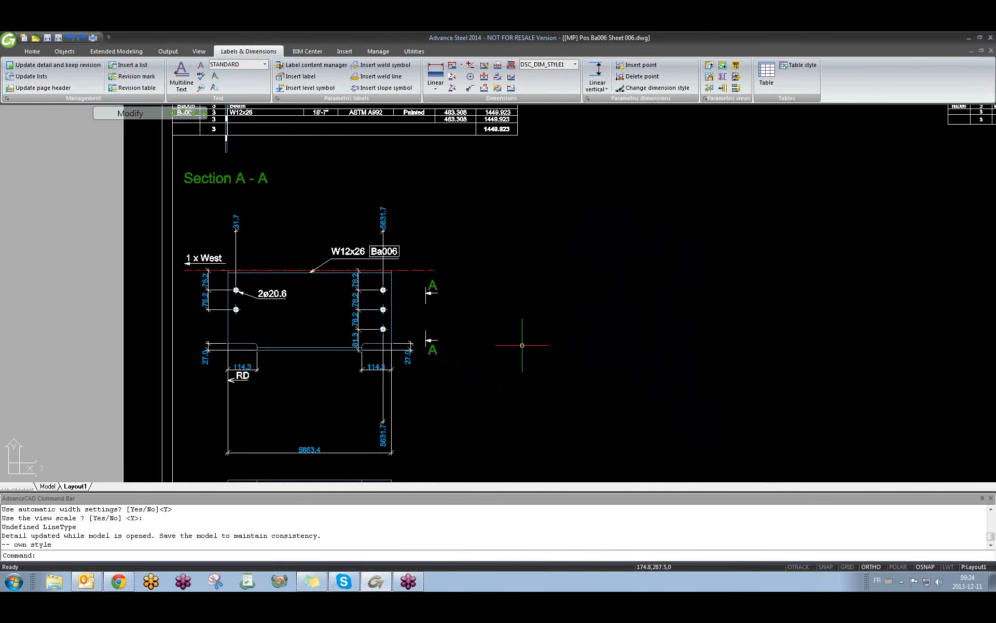
{"action": "middle_click_drag", "start_coordinate": [414, 324], "coordinate": [390, 342]}
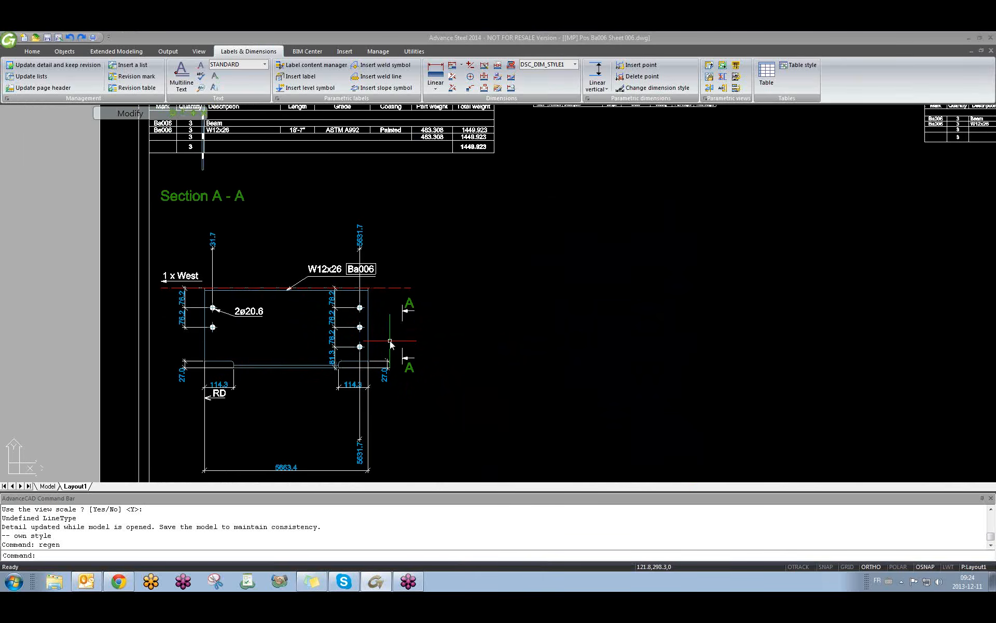
{"action": "type", "text": "regen"}
{"action": "key", "text": "Return"}
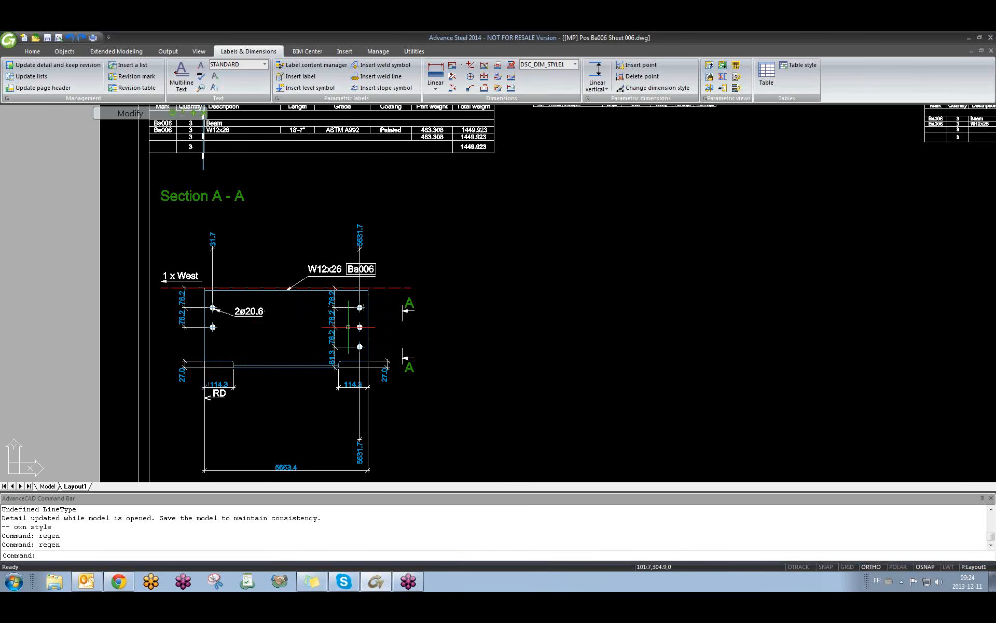
{"action": "key", "text": "Escape"}
{"action": "key", "text": "Escape"}
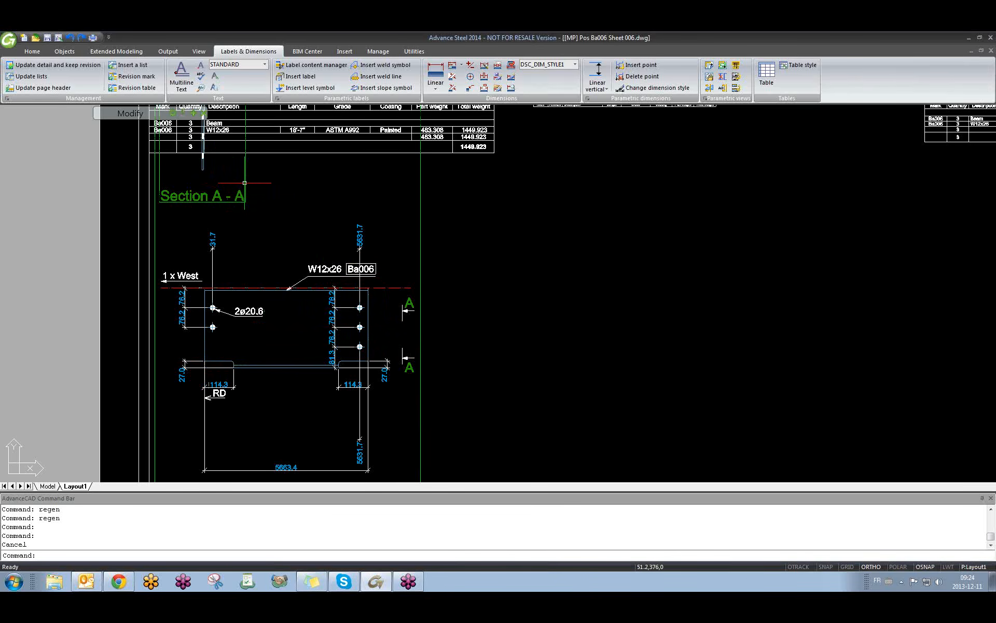
- Move the Section A - A view horizontally to the right of the beam's front view
{"action": "type", "text": "m"}
{"action": "key", "text": "Return"}
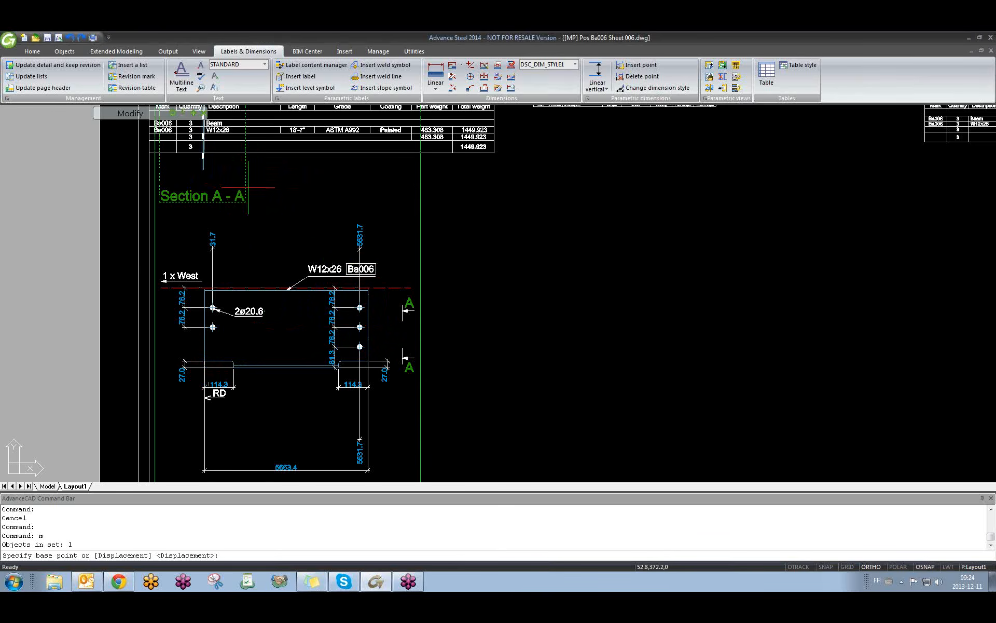
{"action": "left_click", "coordinate": [247, 205]}
{"action": "left_click", "coordinate": [545, 306]}
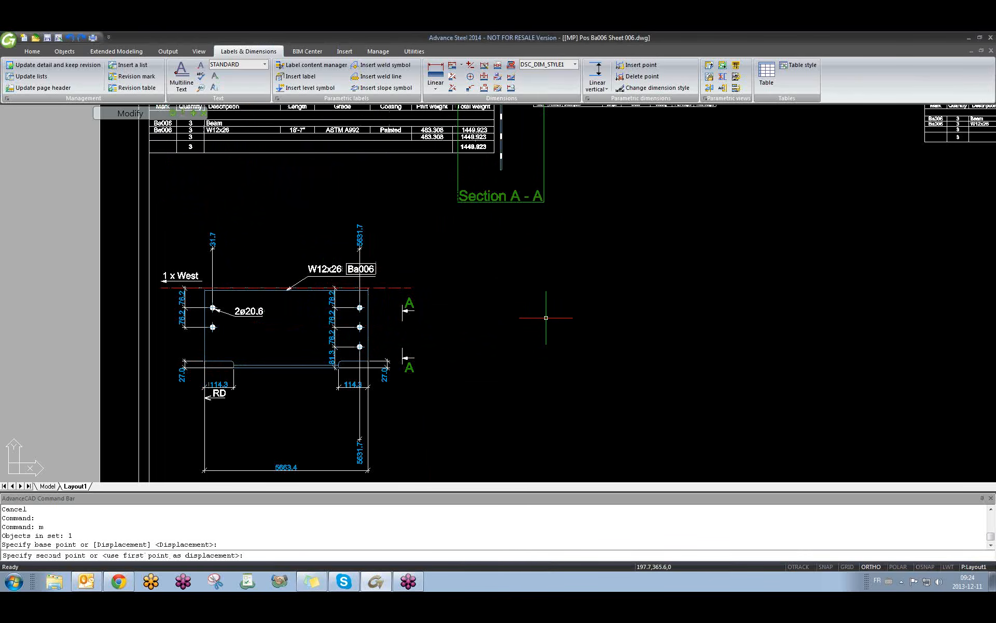
- Move the Section A - A view straight down so it sits level with the beam's front view
{"action": "key", "text": "Return"}
{"action": "left_click", "coordinate": [545, 204]}
{"action": "left_click", "coordinate": [540, 197]}
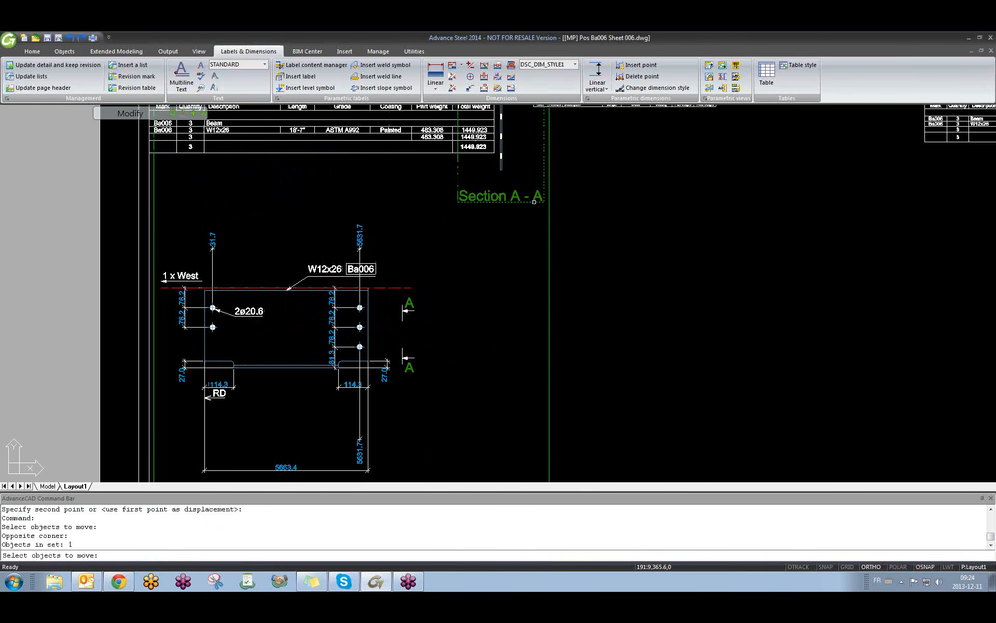
{"action": "key", "text": "Return"}
{"action": "left_click", "coordinate": [518, 176]}
{"action": "left_click", "coordinate": [518, 279]}
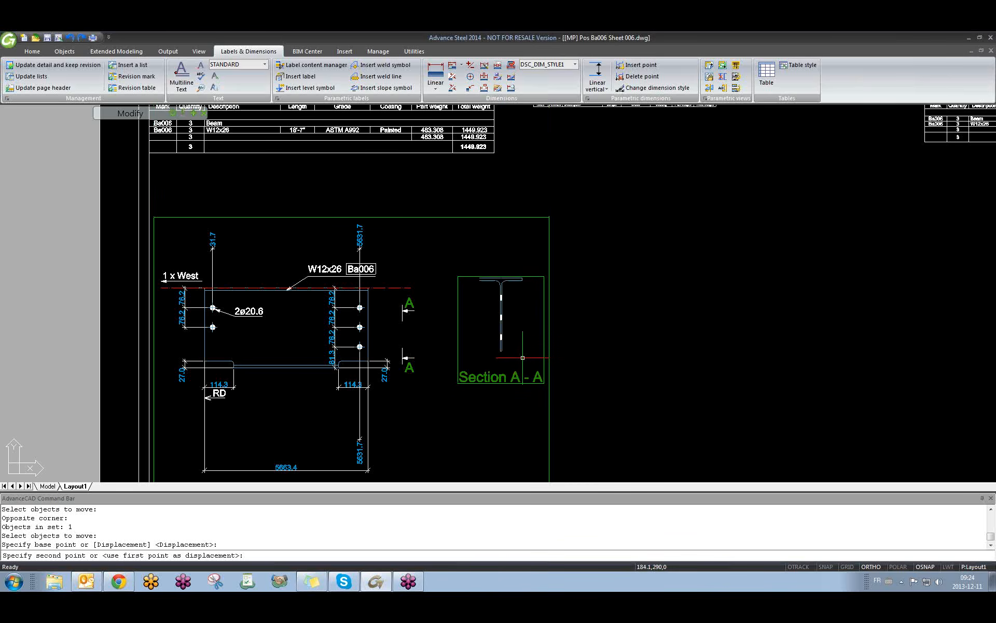
{"action": "key", "text": "Escape"}
- Examine the Section A - A view, its cut marks and the lower end of its web up close
{"action": "scroll", "coordinate": [491, 332], "scroll_direction": "up", "scroll_amount": 2}
{"action": "middle_click_drag", "start_coordinate": [491, 332], "coordinate": [490, 288]}
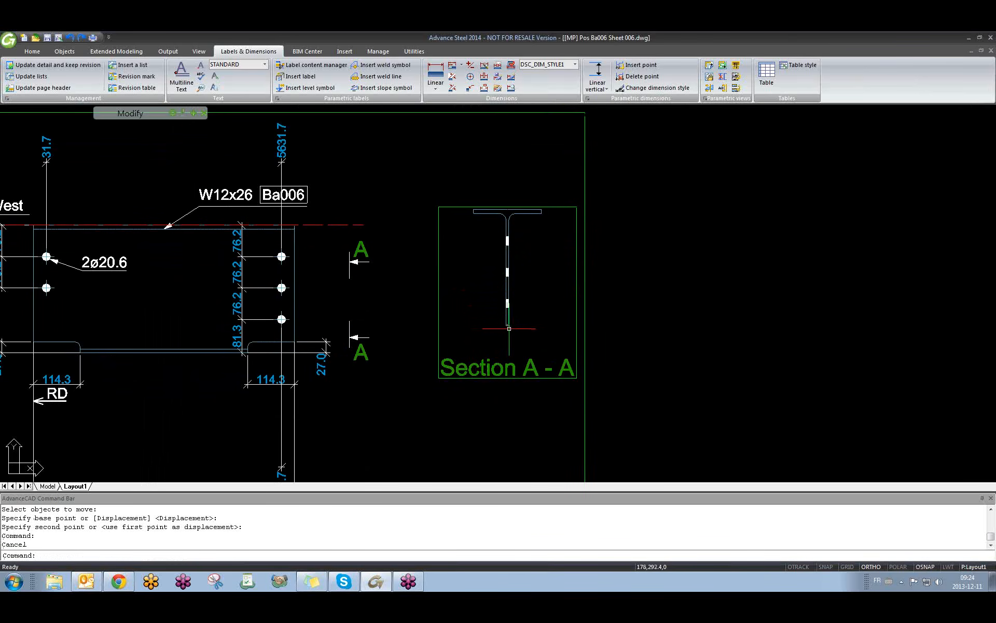
{"action": "scroll", "coordinate": [460, 312], "scroll_direction": "down", "scroll_amount": 2}
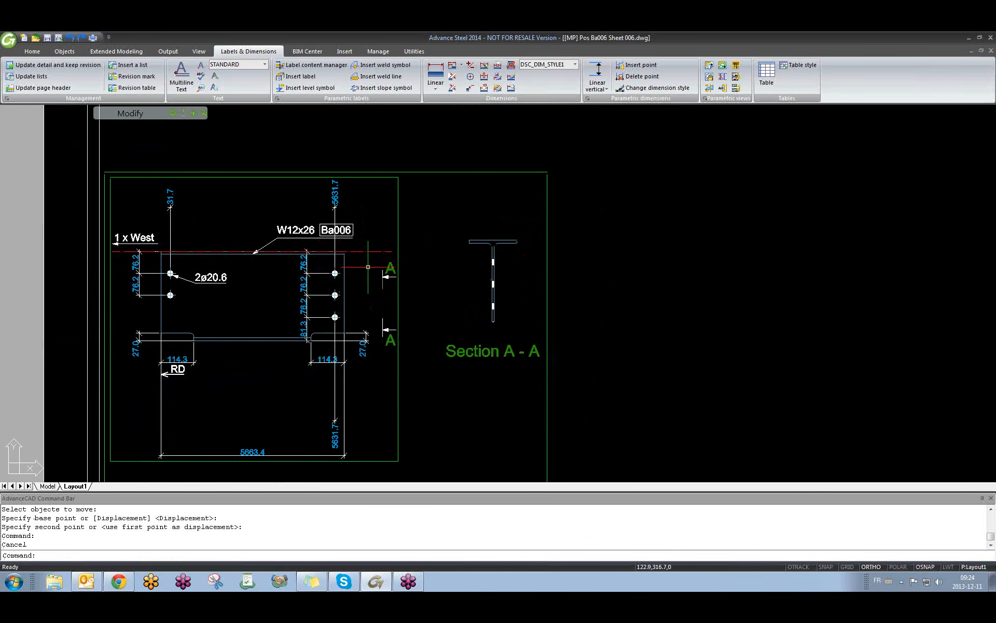
{"action": "left_click", "coordinate": [362, 223]}
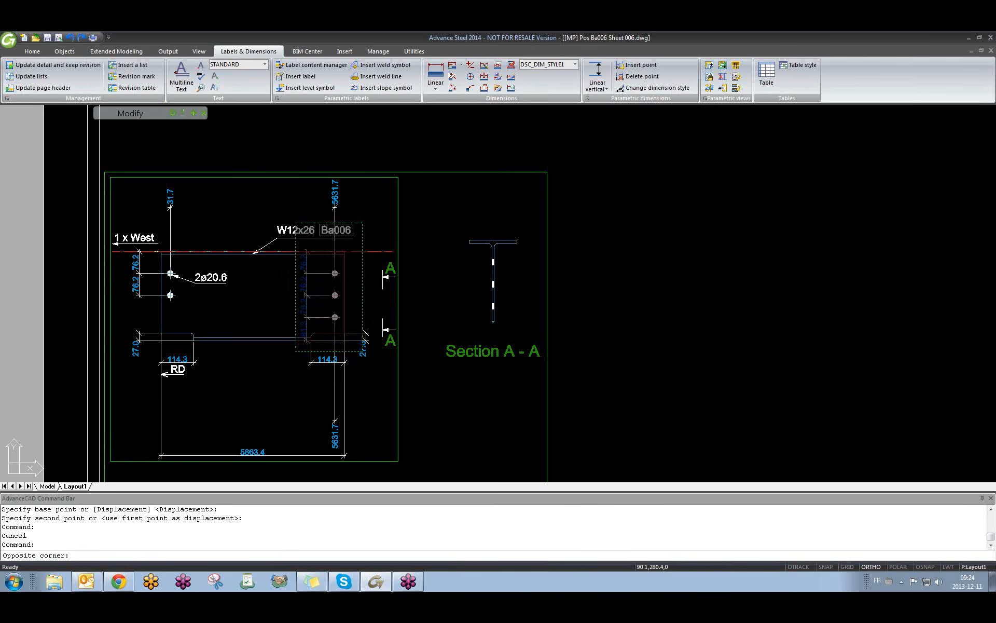
{"action": "key", "text": "Escape"}
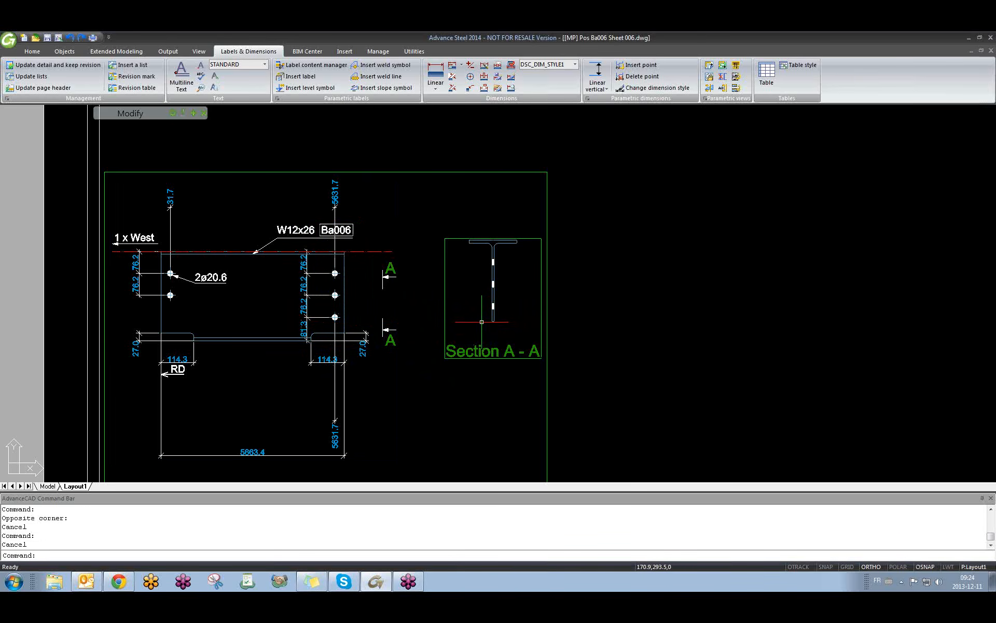
{"action": "scroll", "coordinate": [514, 311], "scroll_direction": "up", "scroll_amount": 15}
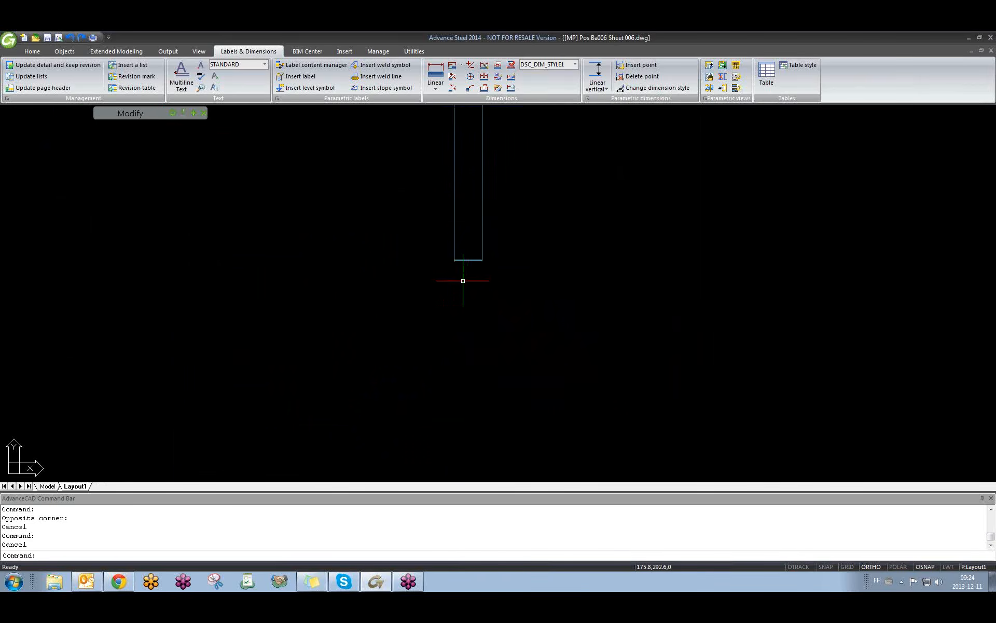
{"action": "scroll", "coordinate": [480, 311], "scroll_direction": "up", "scroll_amount": 3}
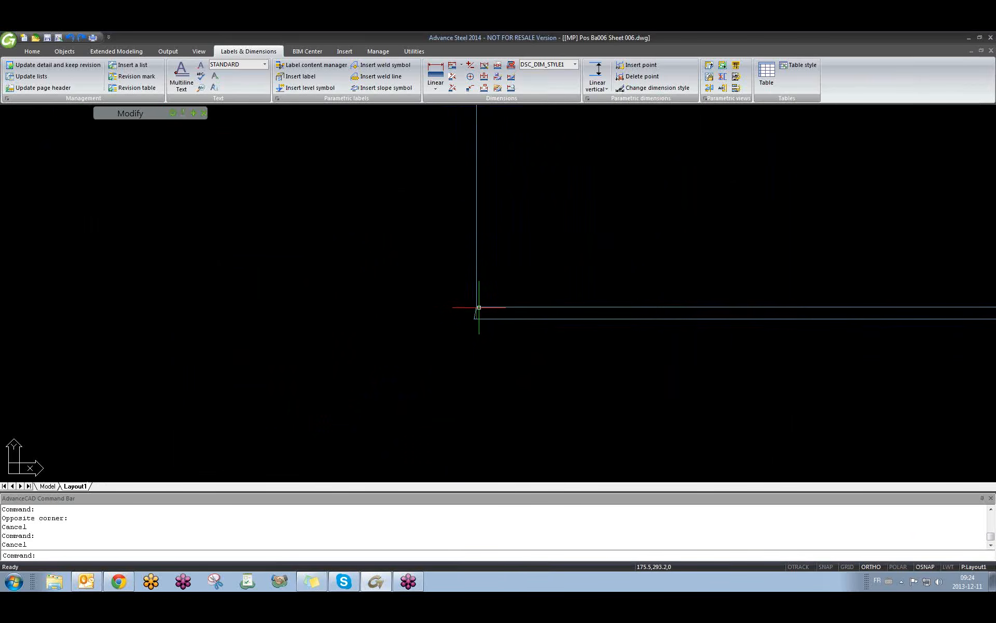
{"action": "scroll", "coordinate": [479, 308], "scroll_direction": "down", "scroll_amount": 18}
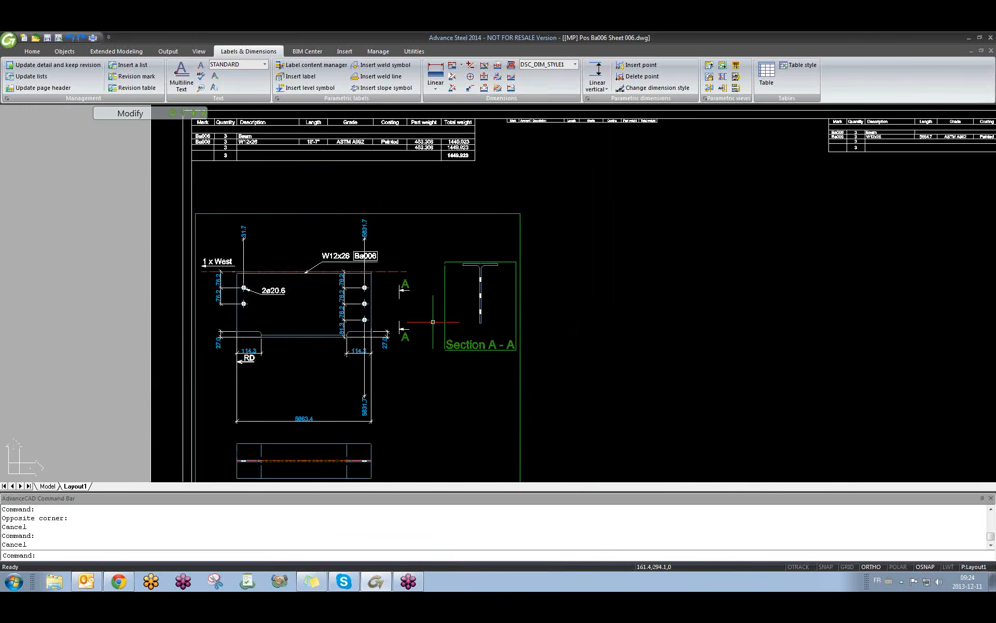
{"action": "scroll", "coordinate": [433, 321], "scroll_direction": "down", "scroll_amount": 4}
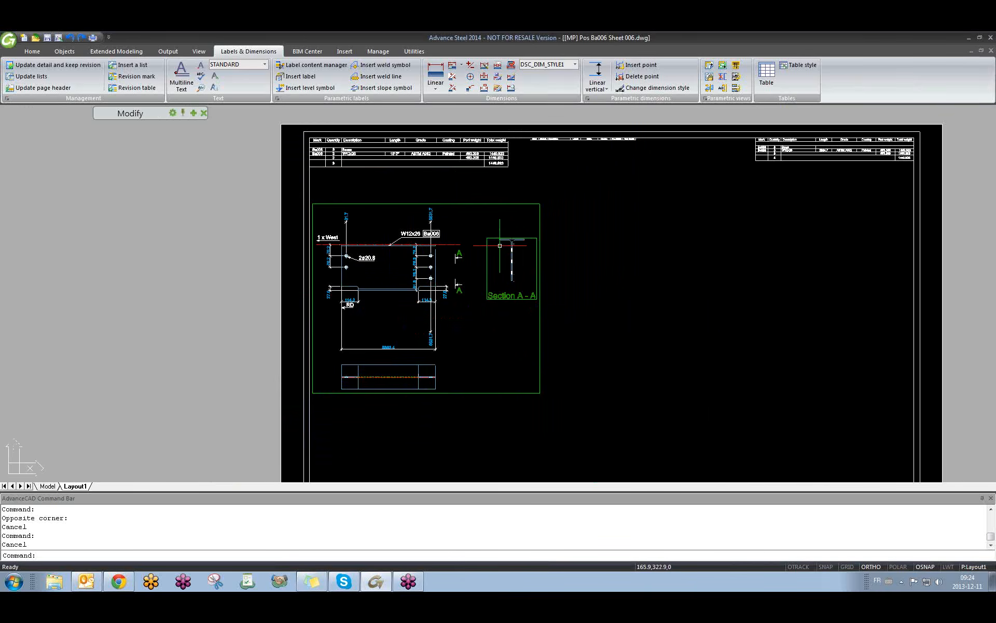
{"action": "left_click", "coordinate": [602, 221]}
{"action": "left_click", "coordinate": [597, 225]}
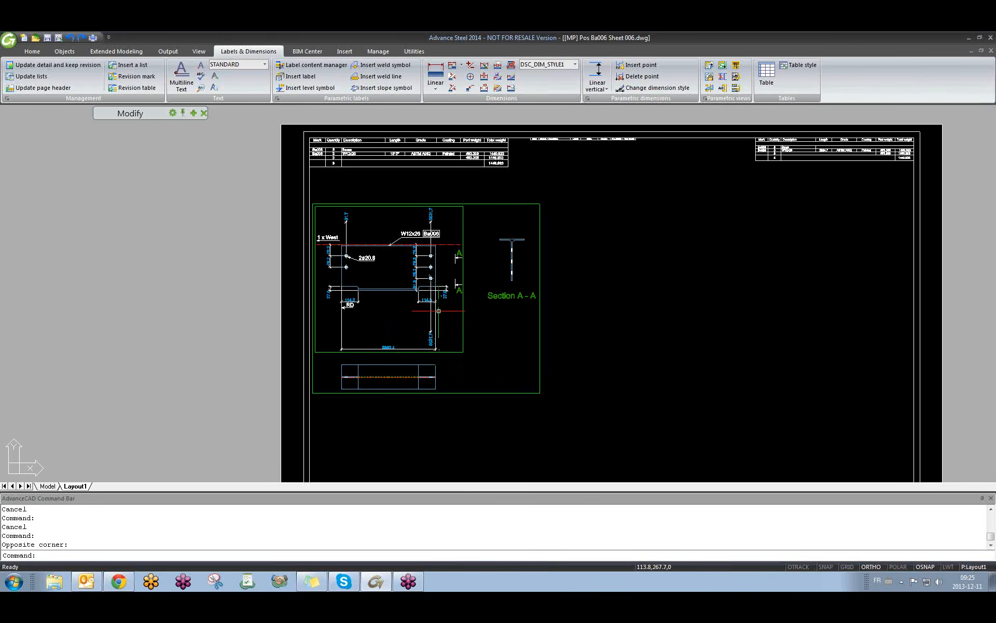
- Try moving only the beam's front view horizontally across the sheet, and undo that move
{"action": "type", "text": "m"}
{"action": "key", "text": "Return"}
{"action": "left_click", "coordinate": [453, 353]}
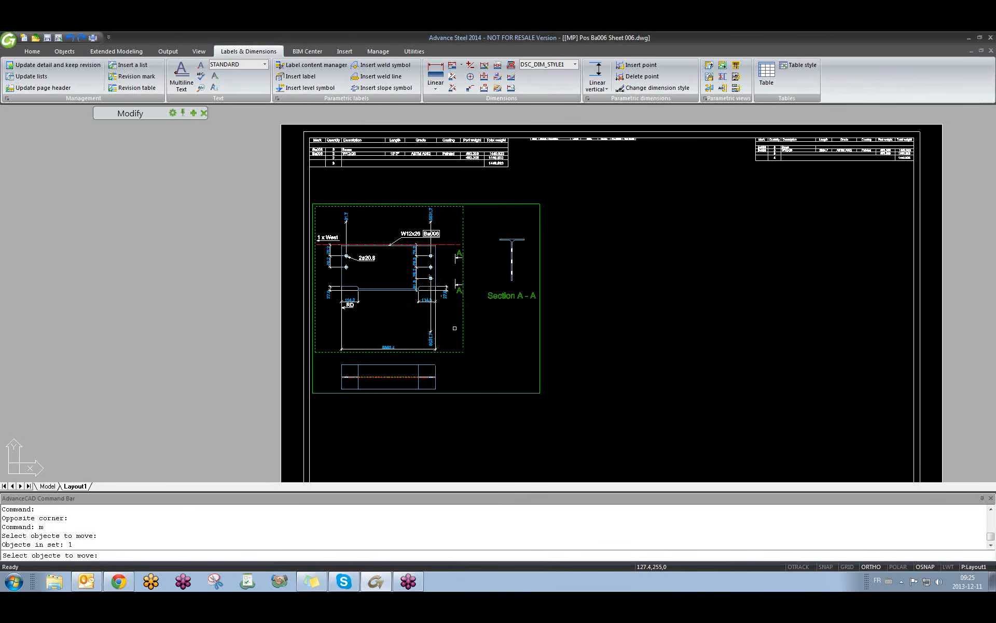
{"action": "key", "text": "Return"}
{"action": "left_click", "coordinate": [455, 328]}
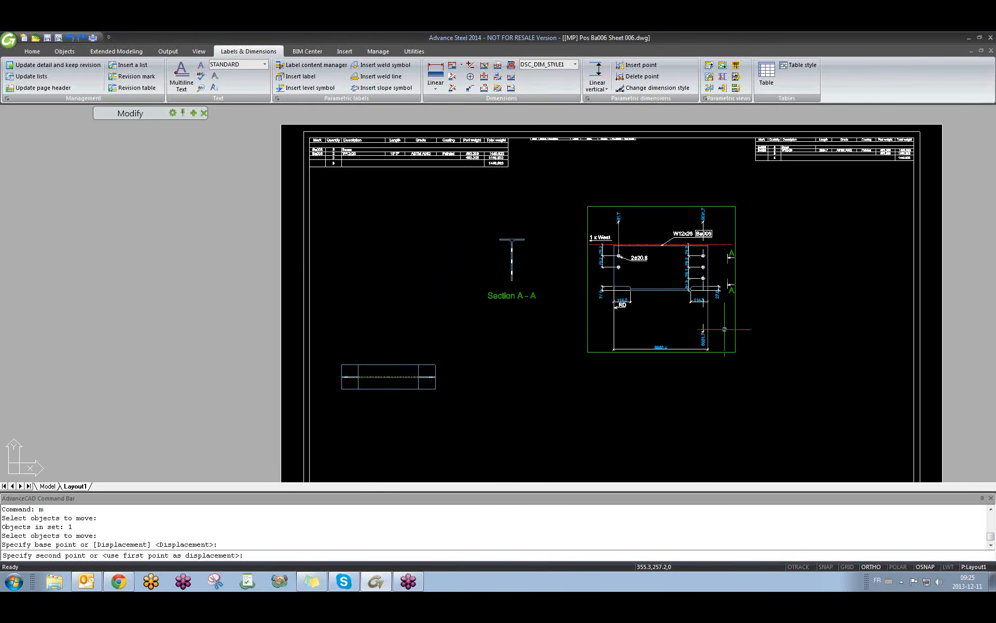
{"action": "left_click", "coordinate": [724, 329]}
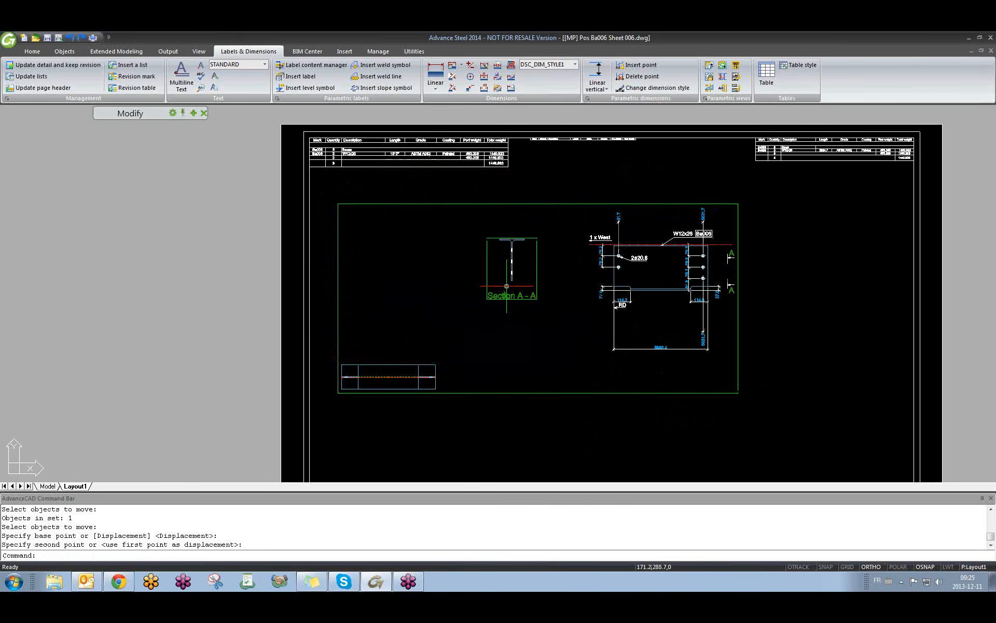
{"action": "type", "text": "u"}
{"action": "key", "text": "Return"}
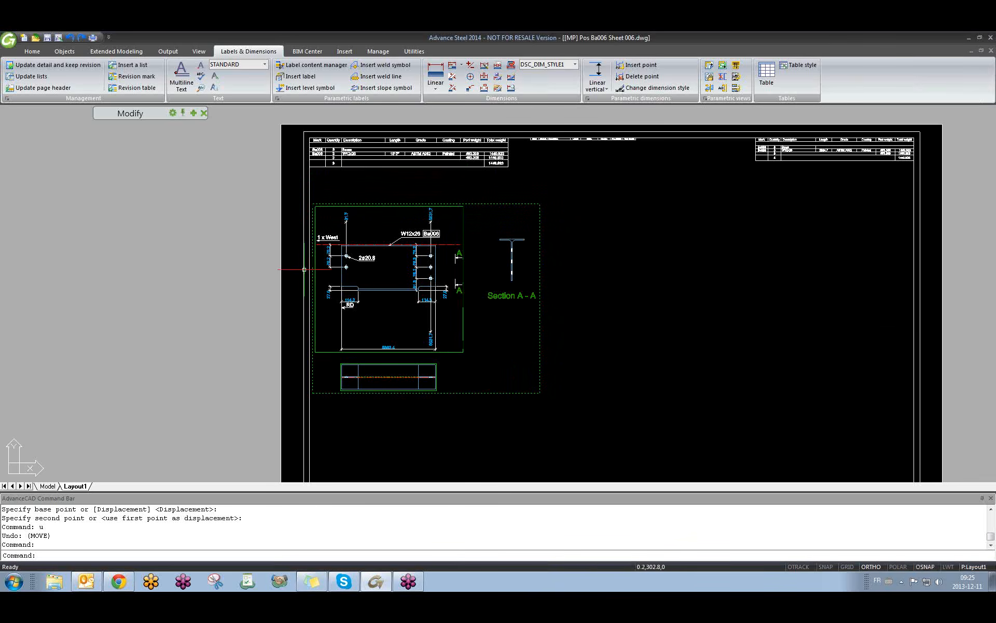
- Move the whole Ba006 detail, with all its views, horizontally to the right side of the sheet
{"action": "type", "text": "m"}
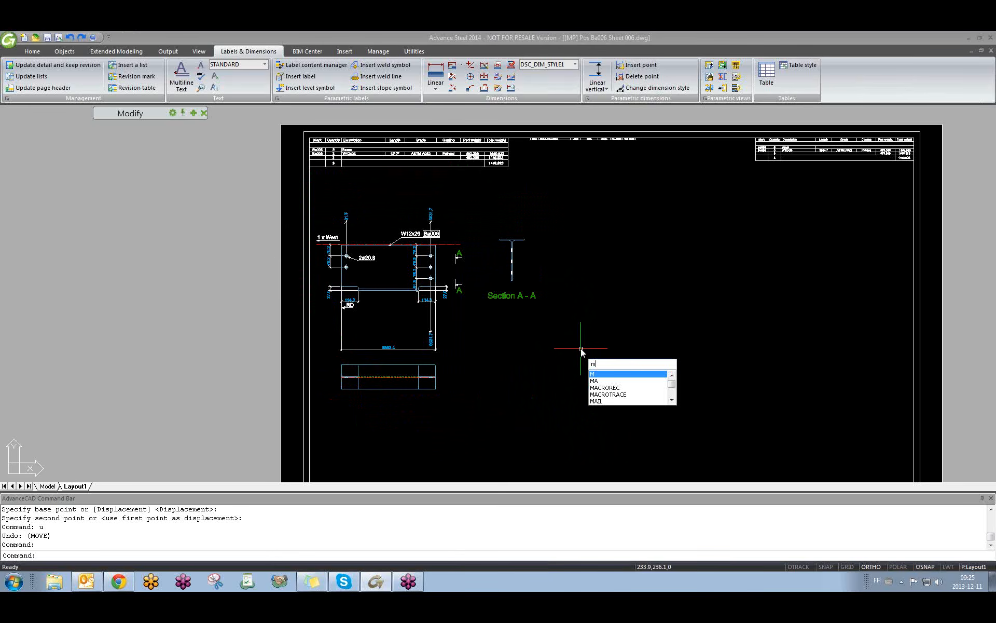
{"action": "key", "text": "Return"}
{"action": "left_click", "coordinate": [494, 339]}
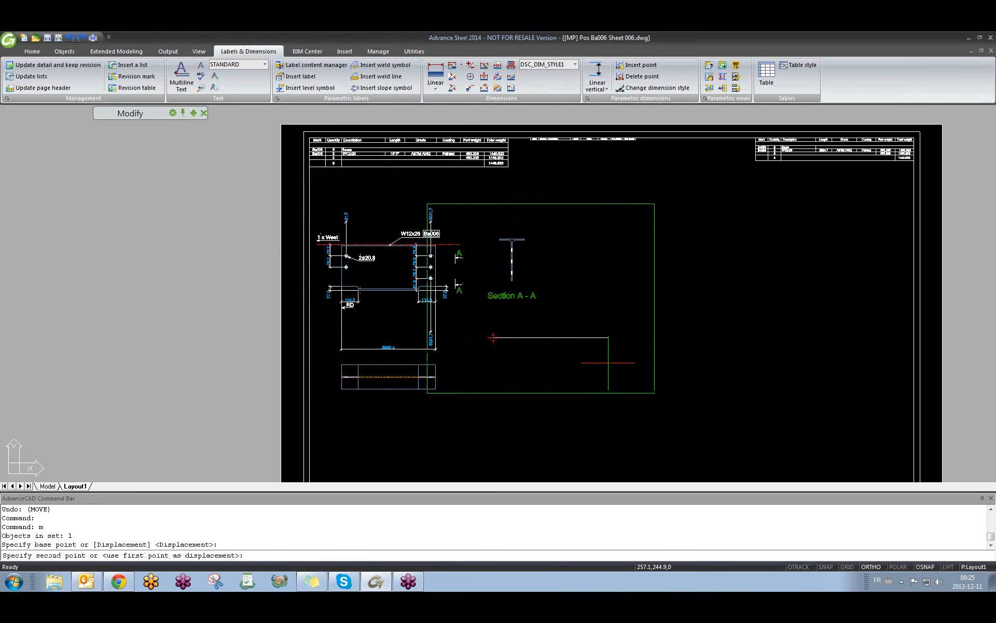
{"action": "left_click", "coordinate": [809, 362]}
{"action": "key", "text": "Escape"}
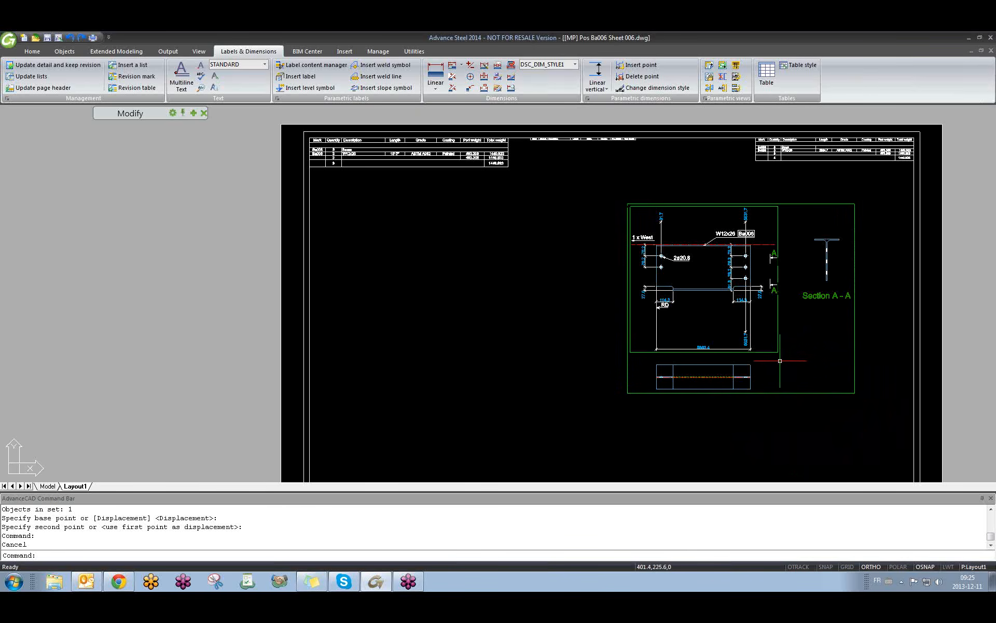
- Open the beam front view's properties and look through the available view scales without choosing one
{"action": "scroll", "coordinate": [763, 370], "scroll_direction": "up", "scroll_amount": 2}
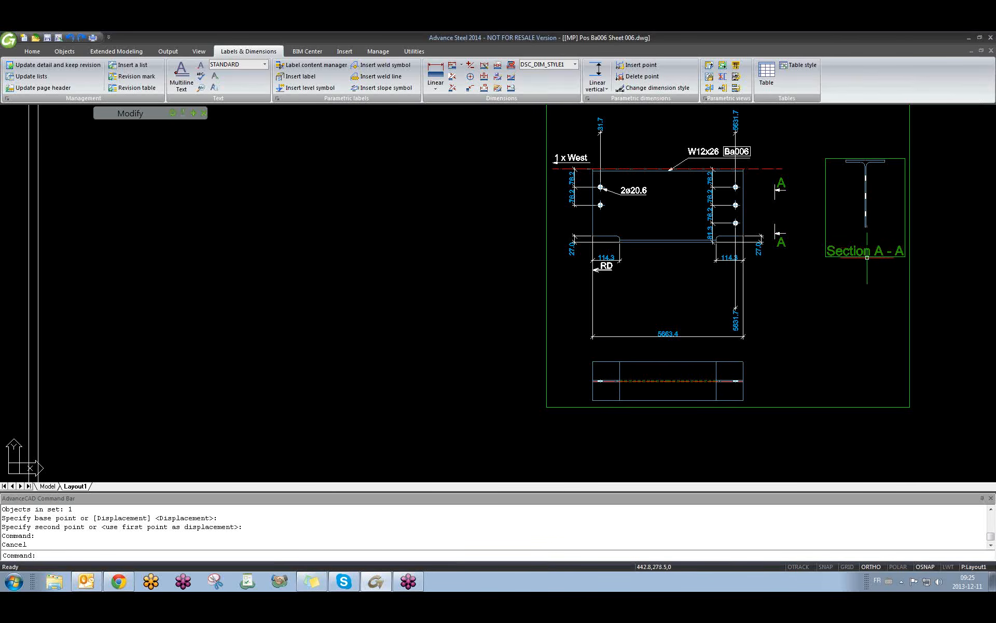
{"action": "middle_click_drag", "start_coordinate": [854, 270], "coordinate": [827, 311]}
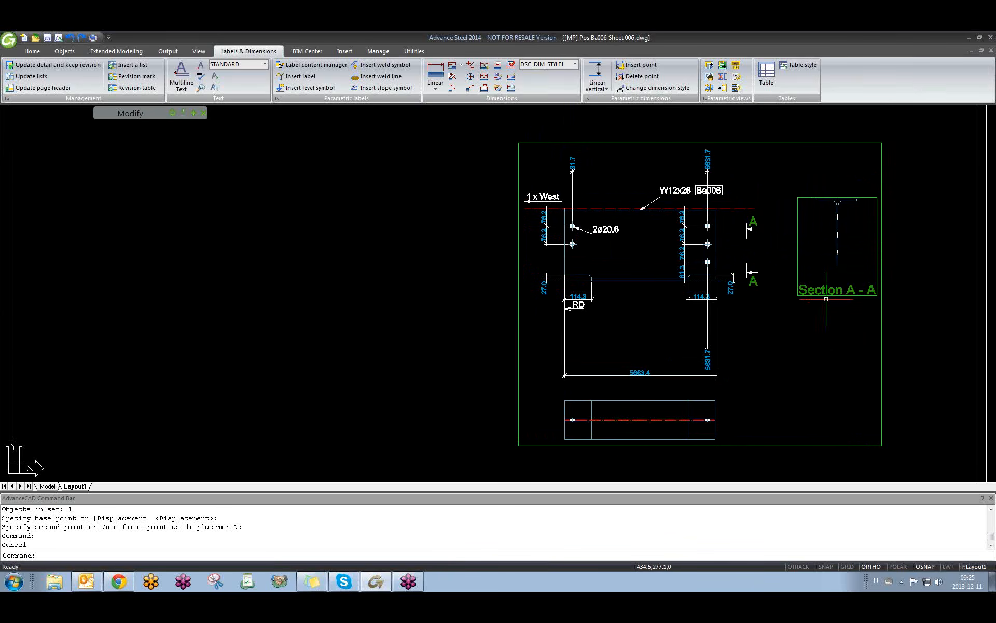
{"action": "middle_click_drag", "start_coordinate": [438, 330], "coordinate": [410, 301]}
{"action": "scroll", "coordinate": [402, 283], "scroll_direction": "down", "scroll_amount": 3}
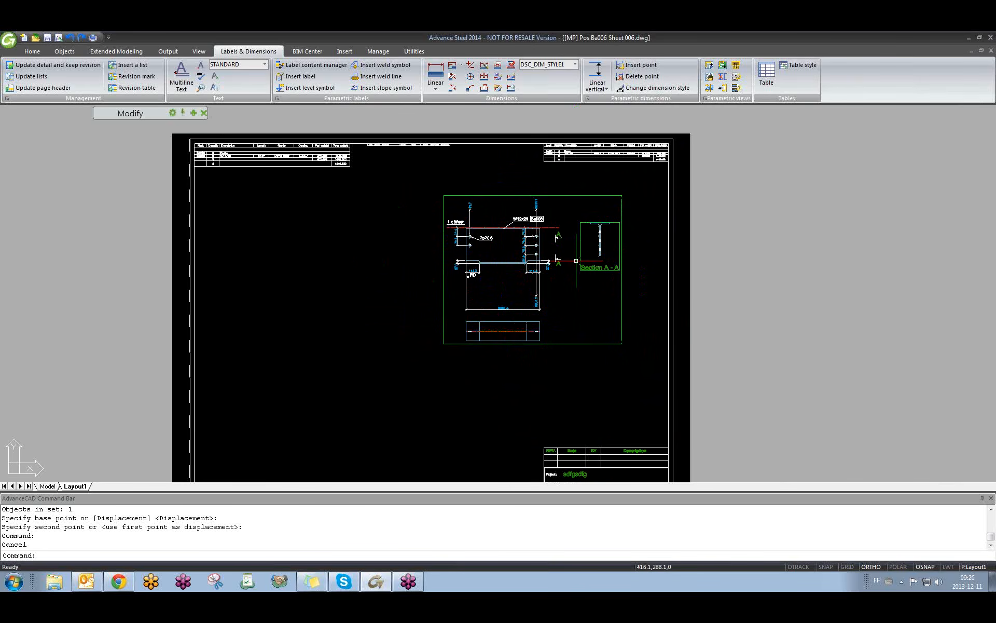
{"action": "scroll", "coordinate": [536, 300], "scroll_direction": "up", "scroll_amount": 2}
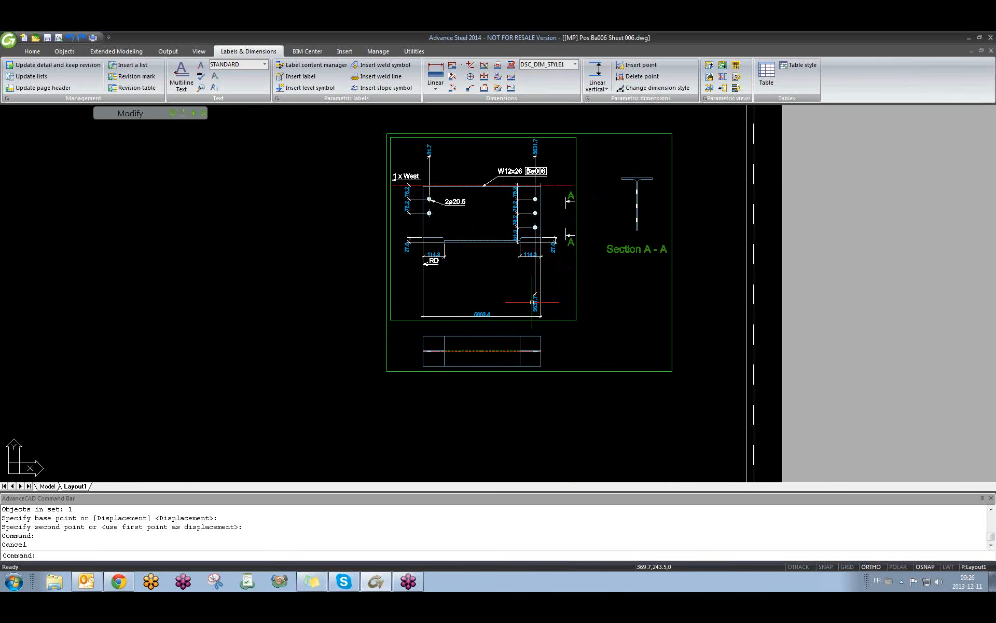
{"action": "middle_click_drag", "start_coordinate": [519, 294], "coordinate": [508, 318]}
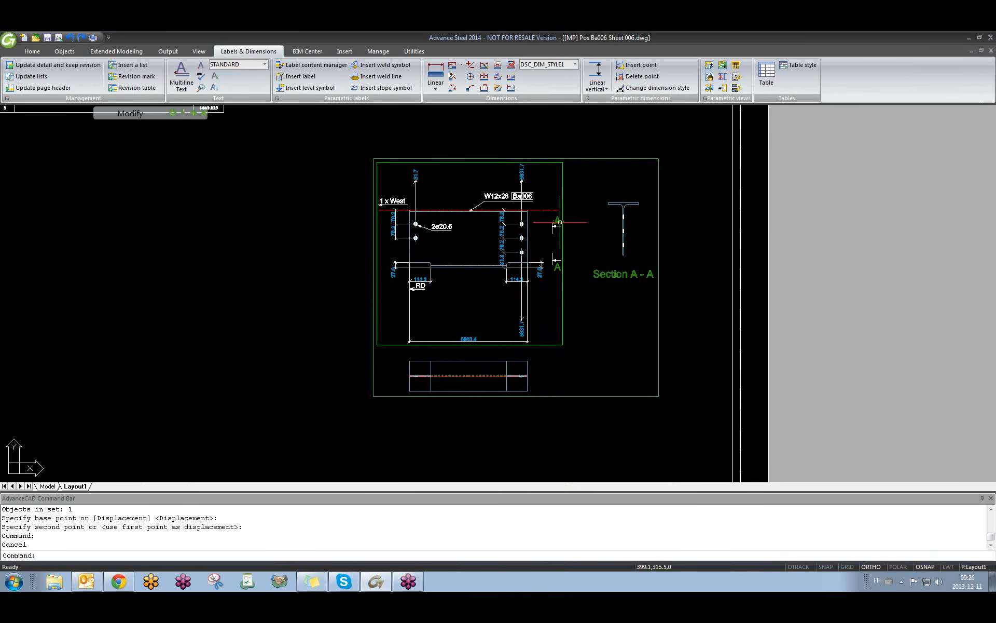
{"action": "double_click", "coordinate": [562, 316]}
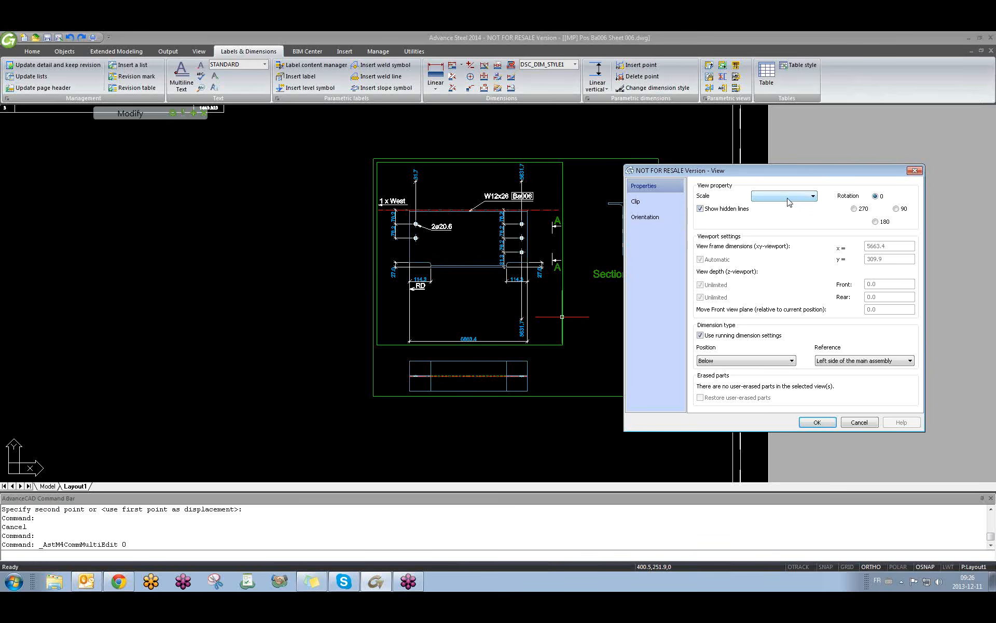
{"action": "left_click", "coordinate": [812, 196]}
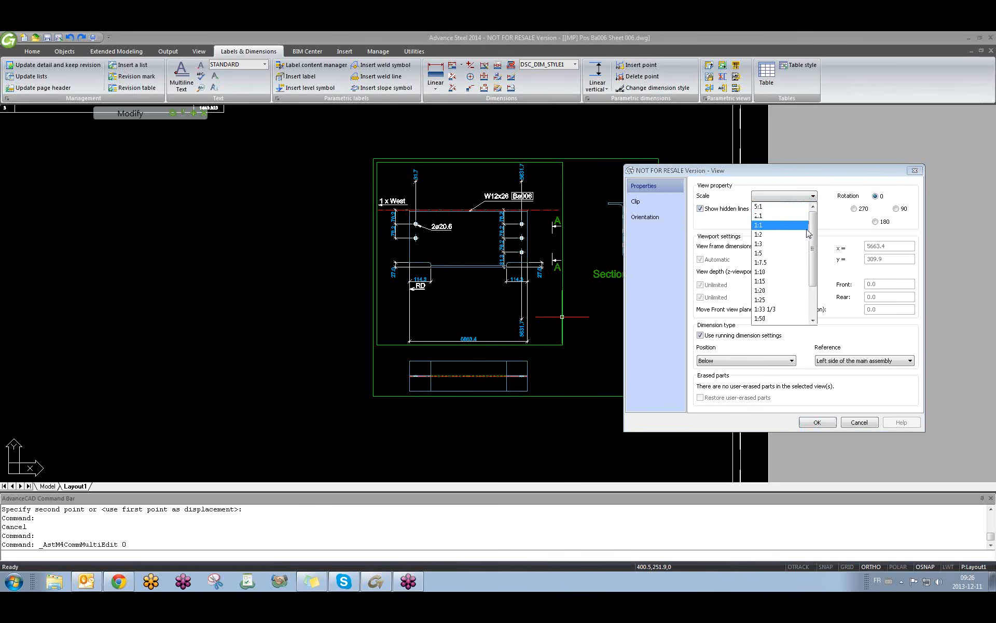
{"action": "left_click", "coordinate": [765, 186]}
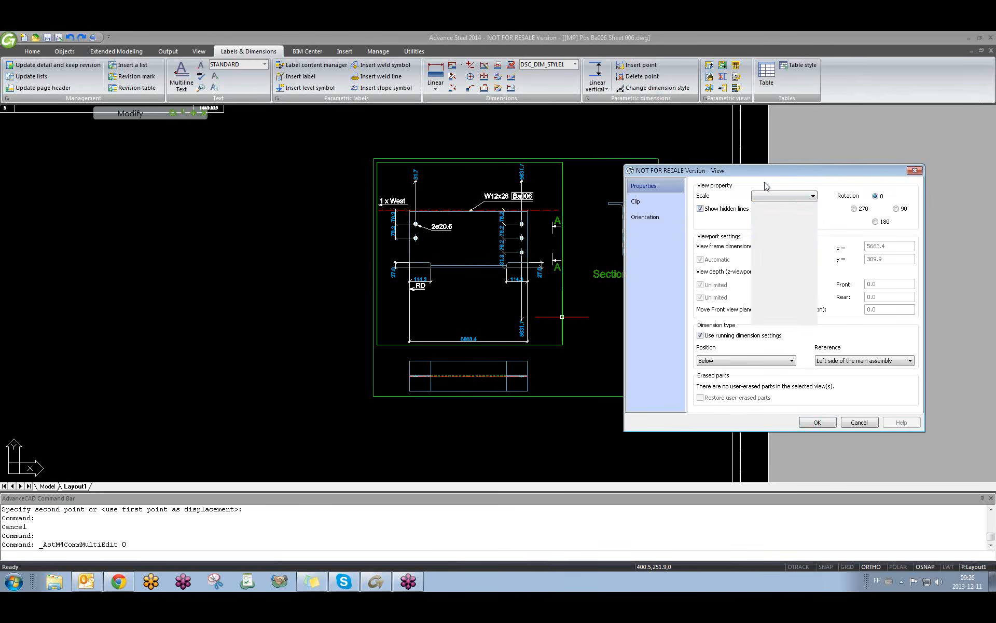
- Try the 90 rotation and switching off running dimensions for the front view, restoring both settings
{"action": "left_click", "coordinate": [701, 209]}
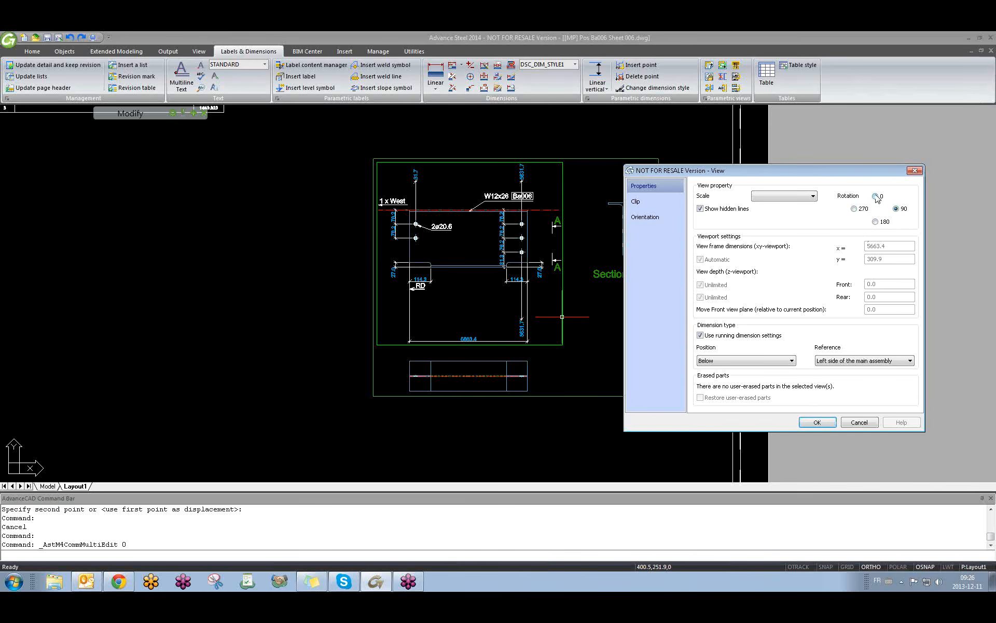
{"action": "left_click", "coordinate": [875, 197]}
{"action": "left_click", "coordinate": [700, 336]}
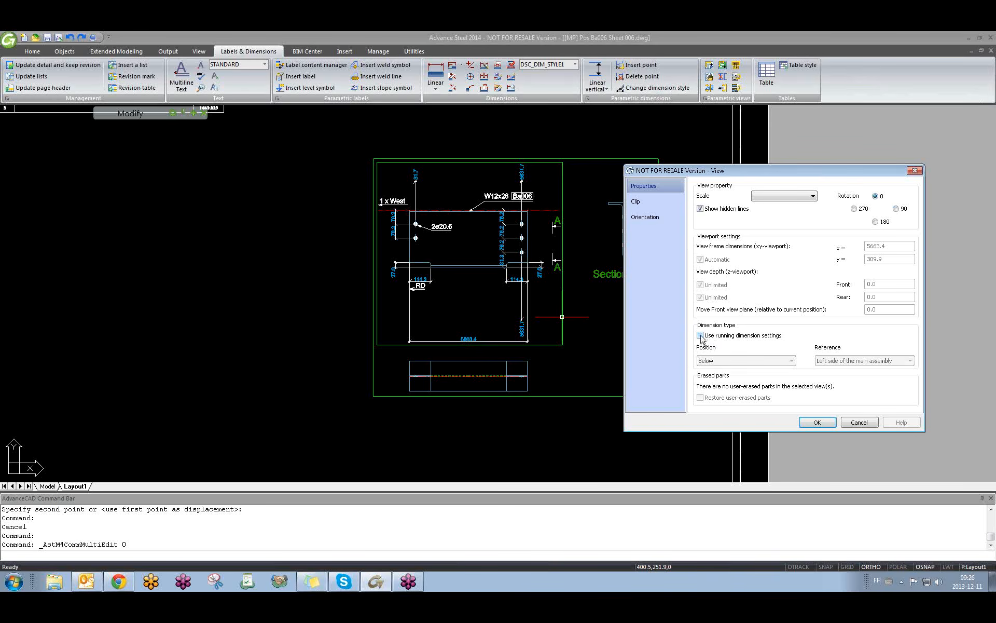
{"action": "left_click", "coordinate": [700, 336]}
{"action": "left_click", "coordinate": [701, 335]}
{"action": "left_click", "coordinate": [701, 335]}
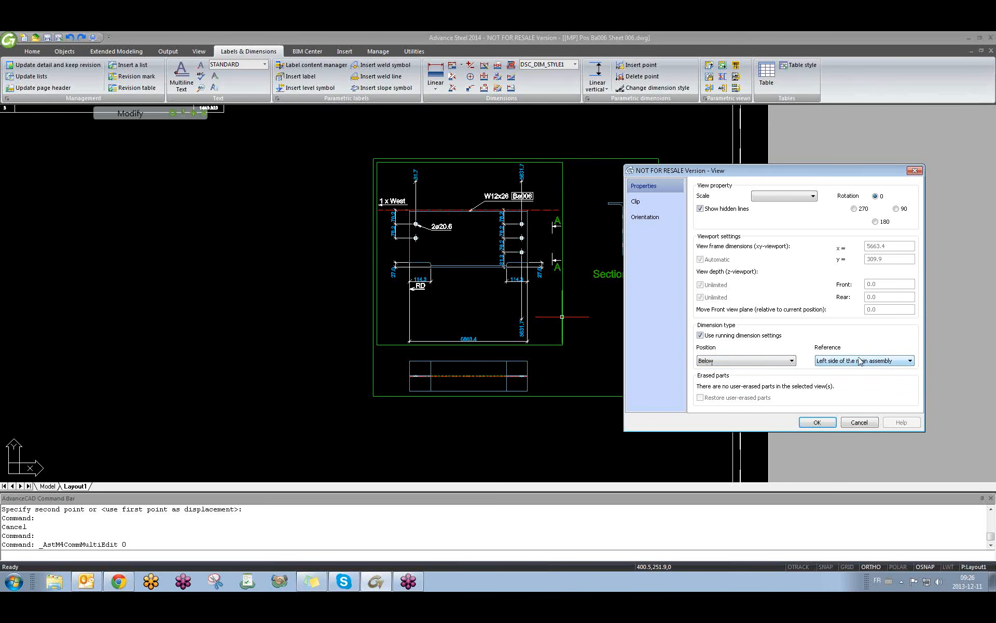
- Turn off x clipping for the front view, forward the value to all main views and apply it
{"action": "left_click", "coordinate": [650, 202]}
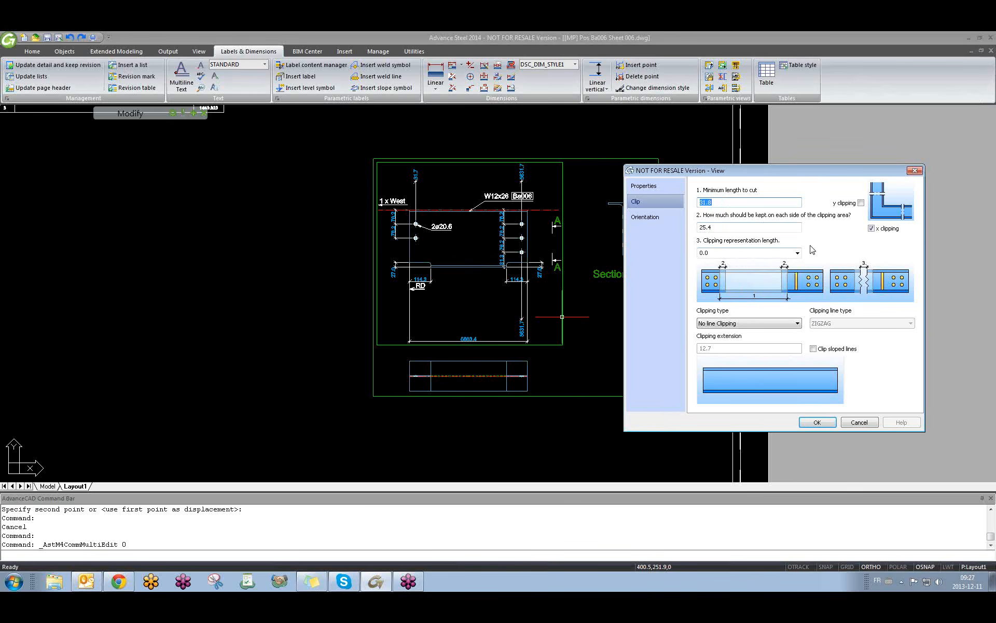
{"action": "left_click", "coordinate": [872, 229]}
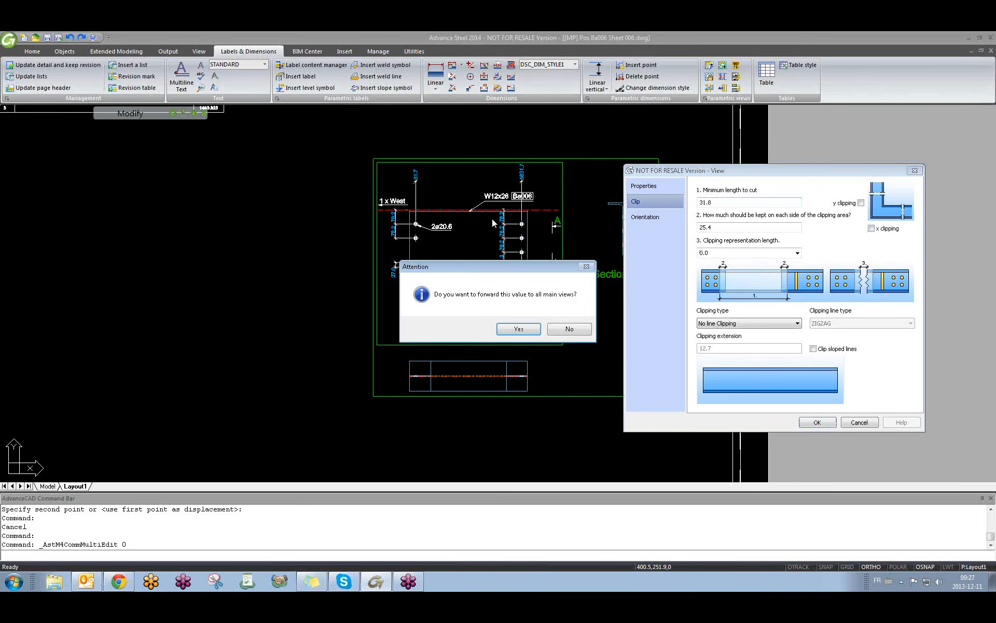
{"action": "left_click", "coordinate": [518, 328]}
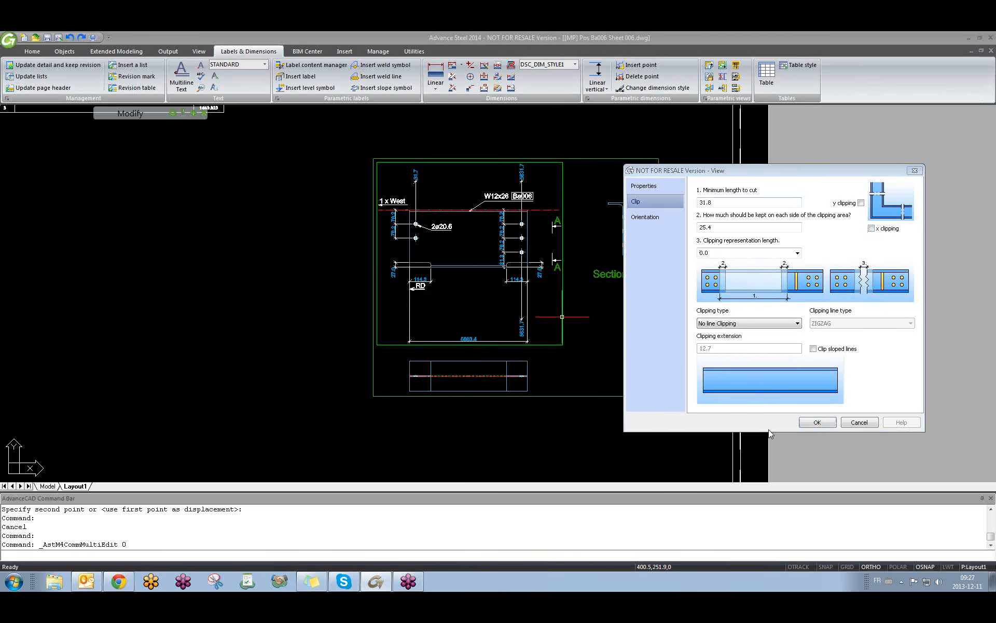
{"action": "left_click", "coordinate": [817, 423]}
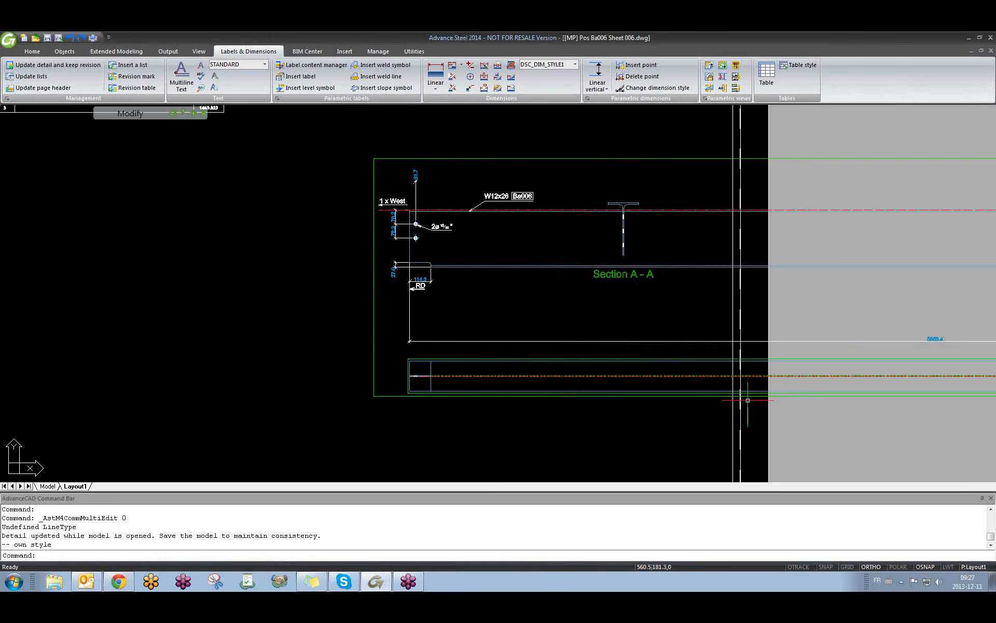
{"action": "scroll", "coordinate": [709, 343], "scroll_direction": "up", "scroll_amount": 4}
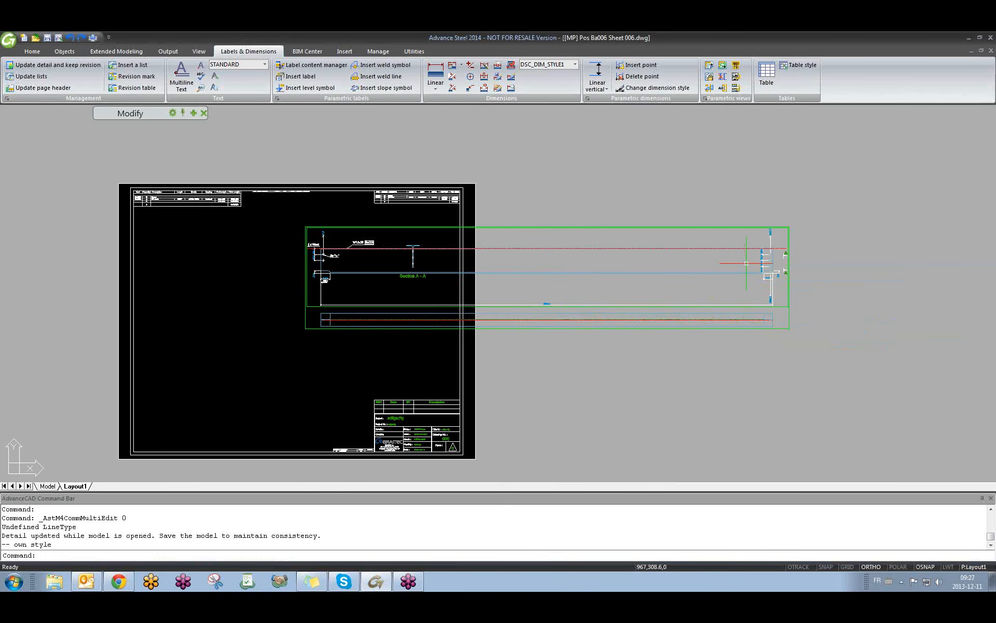
{"action": "scroll", "coordinate": [311, 306], "scroll_direction": "up", "scroll_amount": 2}
- Turn x clipping back on in the front view's clip settings and forward it to all main views
{"action": "double_click", "coordinate": [311, 306]}
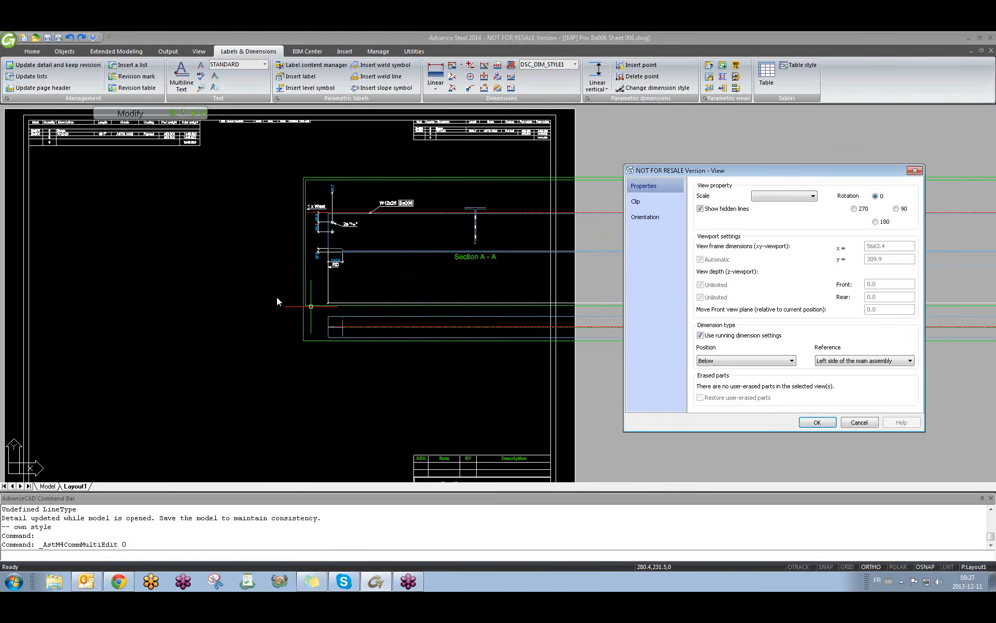
{"action": "left_click", "coordinate": [660, 203]}
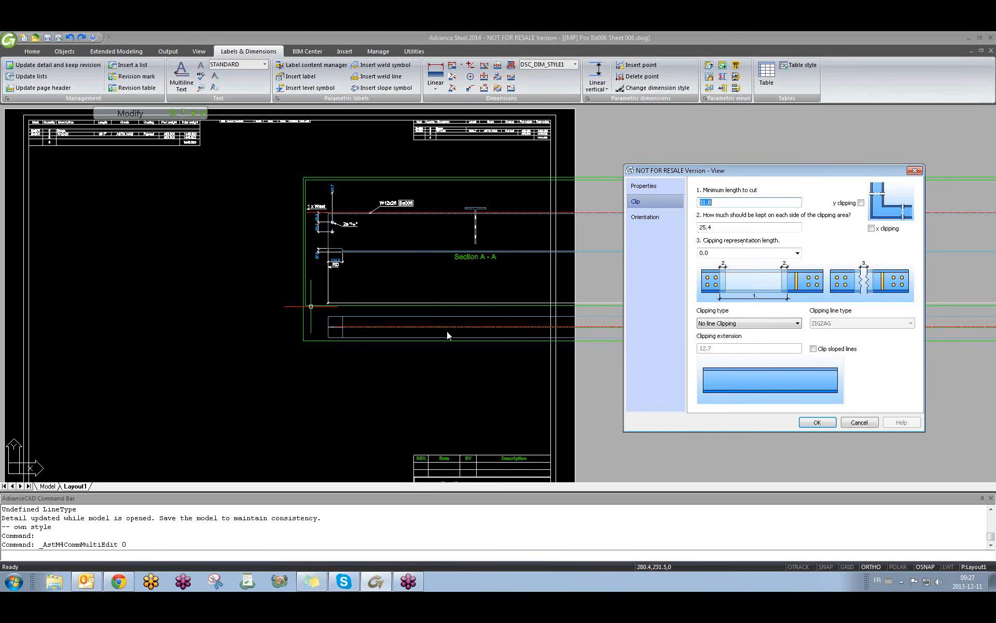
{"action": "left_click", "coordinate": [872, 228]}
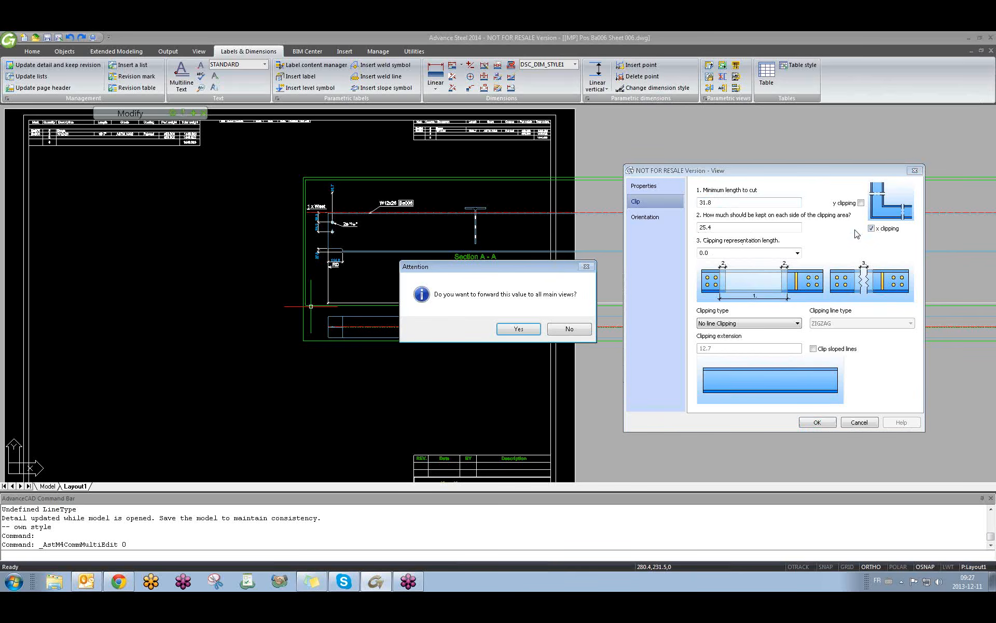
{"action": "left_click", "coordinate": [511, 332]}
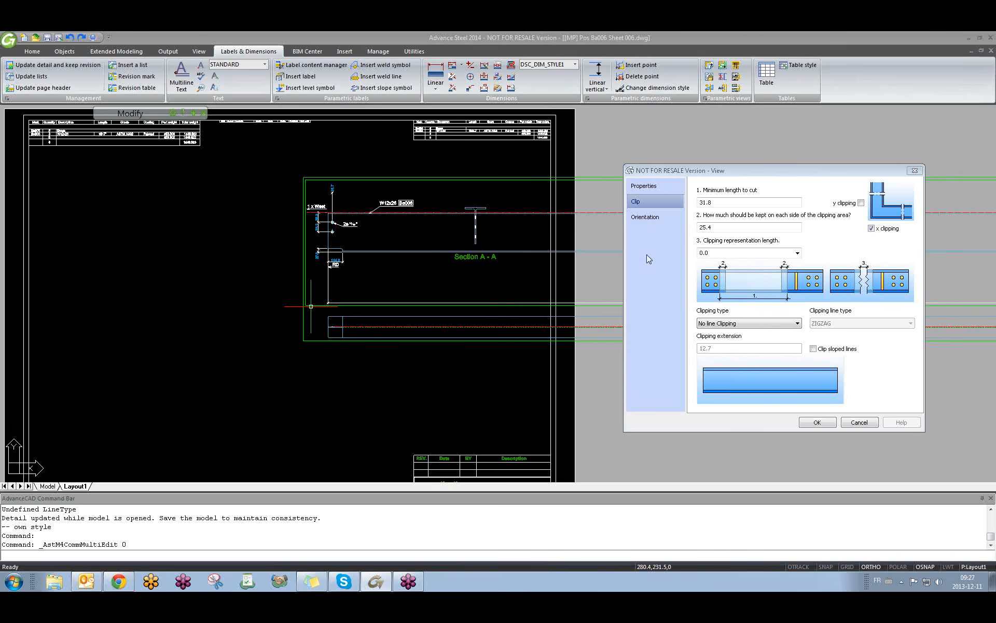
- Check the front view's compass orientation options, keep the compass shown and apply the view changes
{"action": "left_click", "coordinate": [664, 213]}
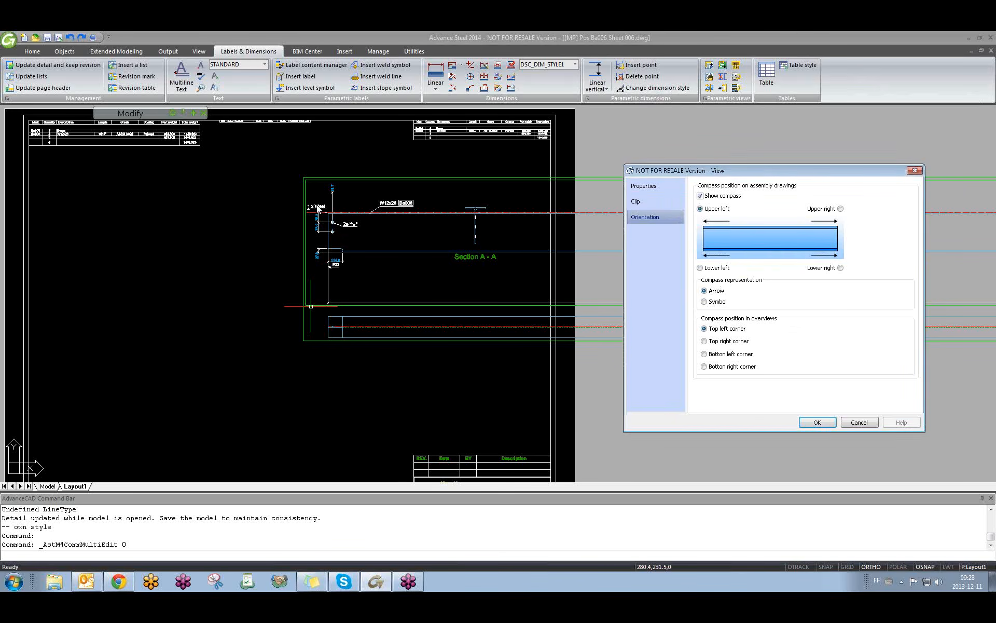
{"action": "left_click", "coordinate": [702, 196]}
{"action": "left_click", "coordinate": [702, 197]}
{"action": "left_click", "coordinate": [817, 422]}
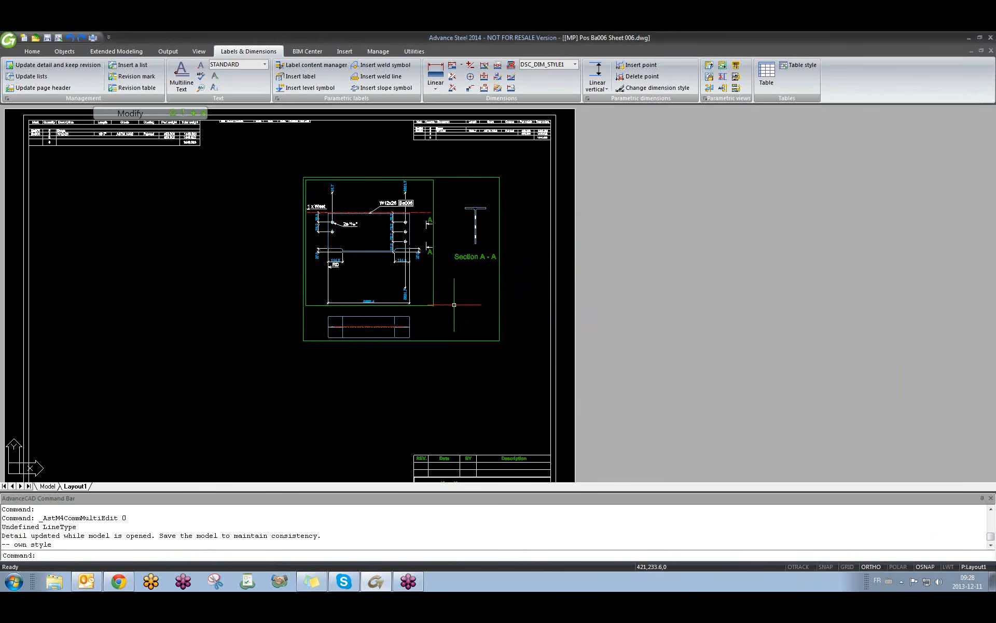
- Open the whole Ba006 detail for editing, review its view requests and title properties, and close it without changes
{"action": "middle_click_drag", "start_coordinate": [454, 304], "coordinate": [648, 320]}
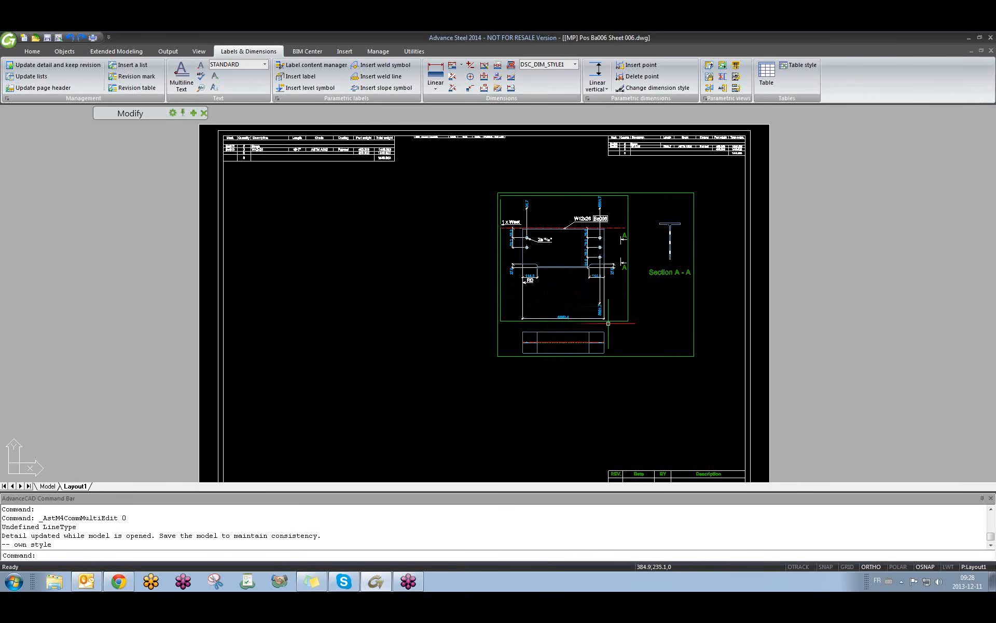
{"action": "left_click", "coordinate": [662, 357]}
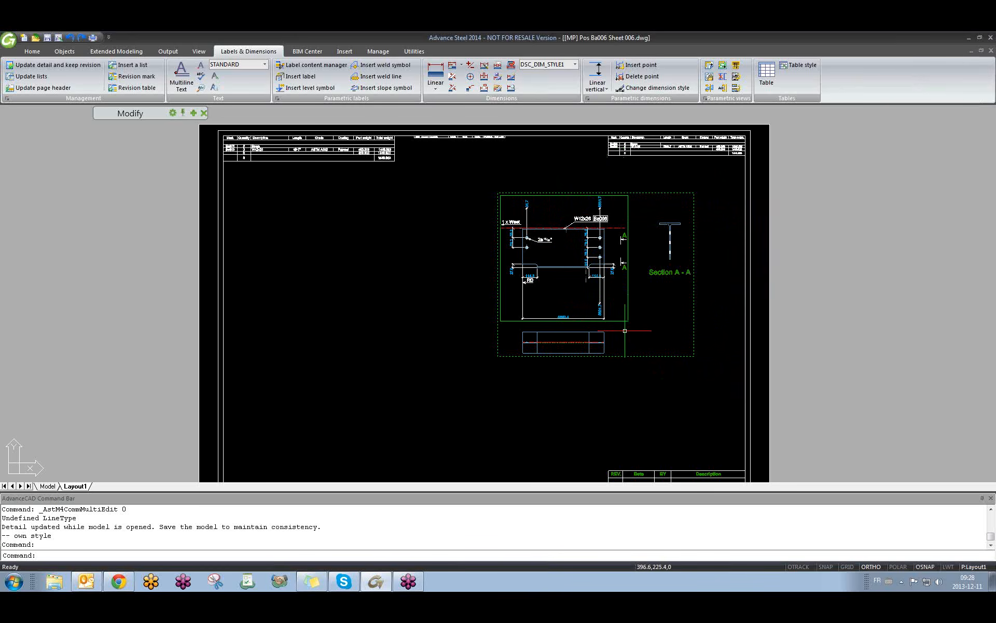
{"action": "double_click", "coordinate": [694, 318]}
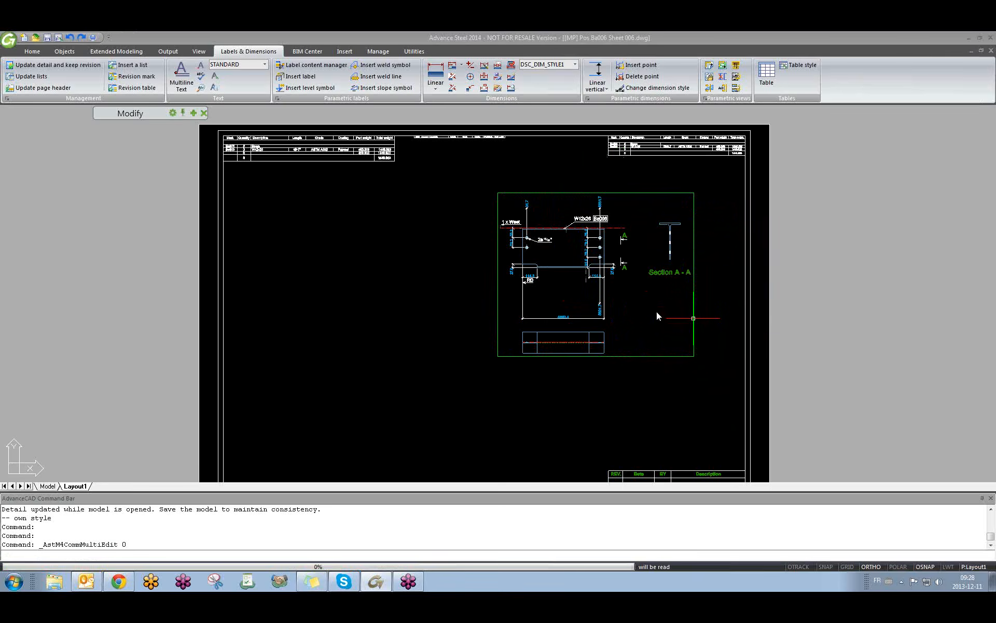
{"action": "left_click_drag", "start_coordinate": [613, 177], "coordinate": [370, 174]}
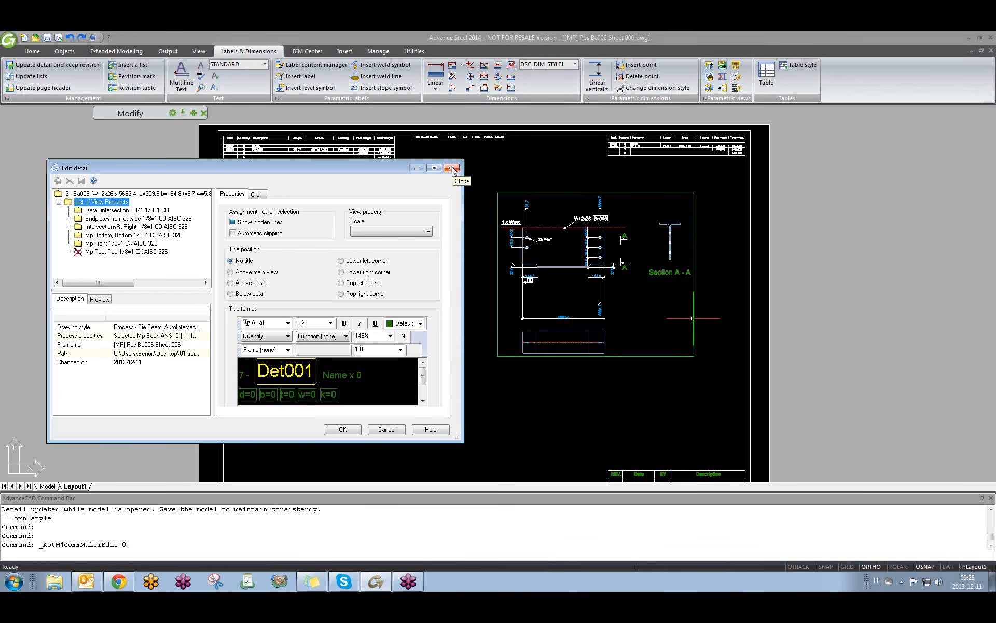
{"action": "left_click", "coordinate": [343, 429]}
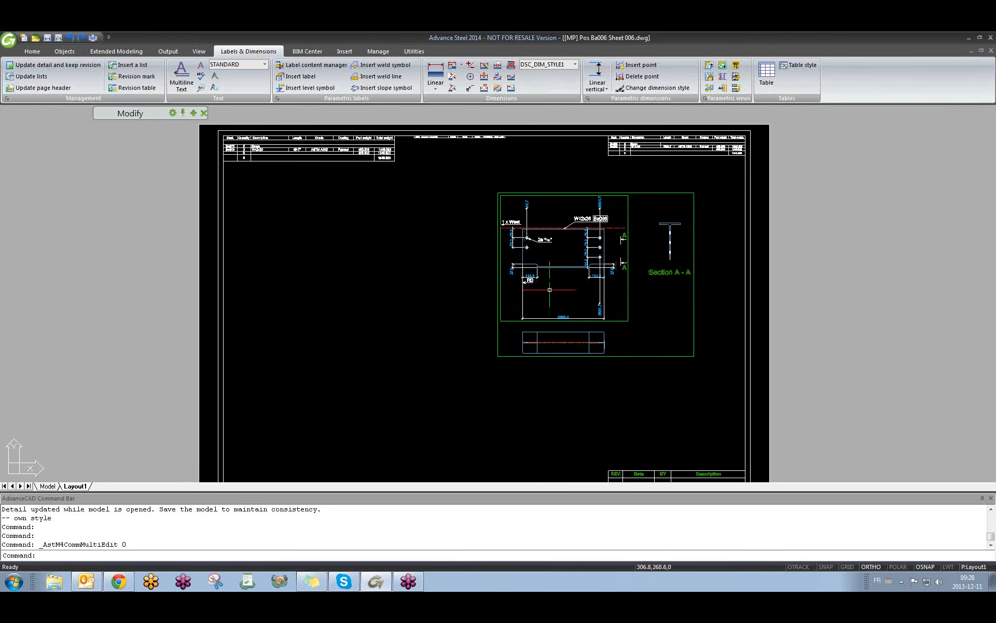
{"action": "middle_click_drag", "start_coordinate": [542, 235], "coordinate": [482, 230]}
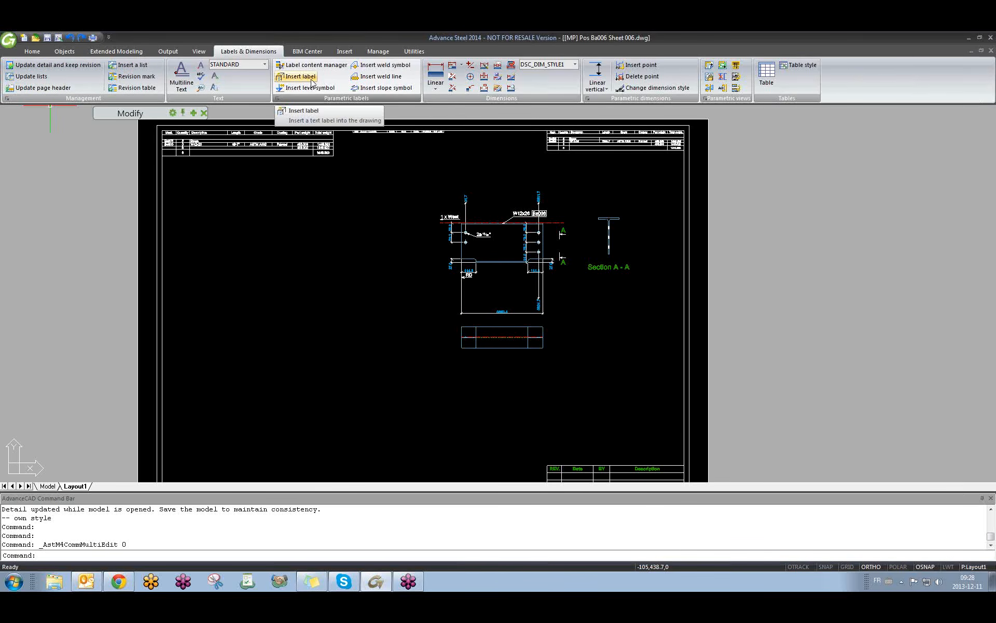
- Insert a weld line in the front view, starting at the corner of the beam's upper edge and running along that edge
{"action": "left_click", "coordinate": [374, 79]}
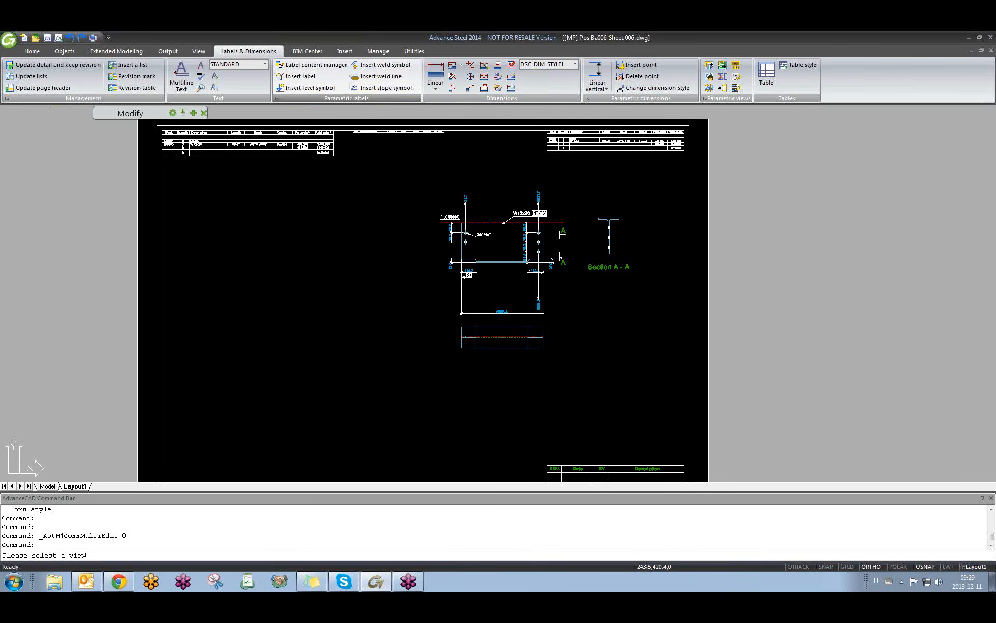
{"action": "scroll", "coordinate": [481, 237], "scroll_direction": "up", "scroll_amount": 8}
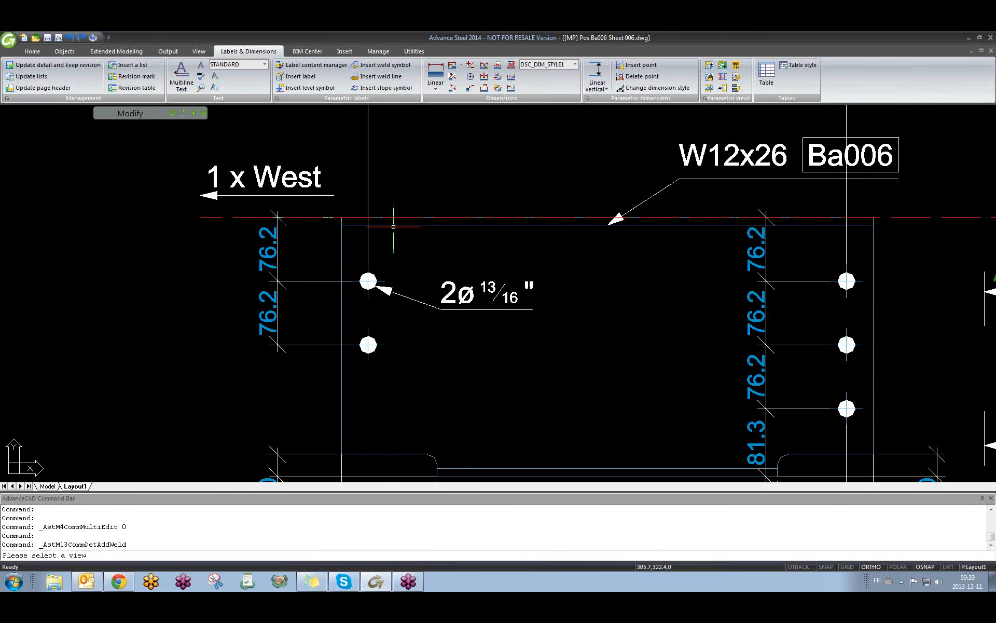
{"action": "left_click", "coordinate": [365, 77]}
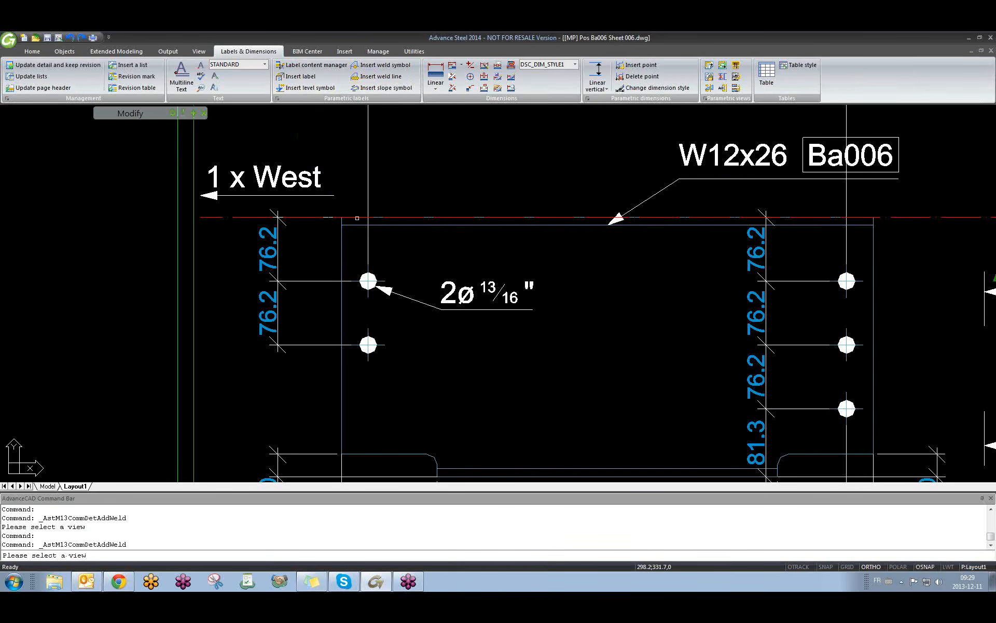
{"action": "left_click", "coordinate": [355, 225]}
{"action": "left_click", "coordinate": [341, 225]}
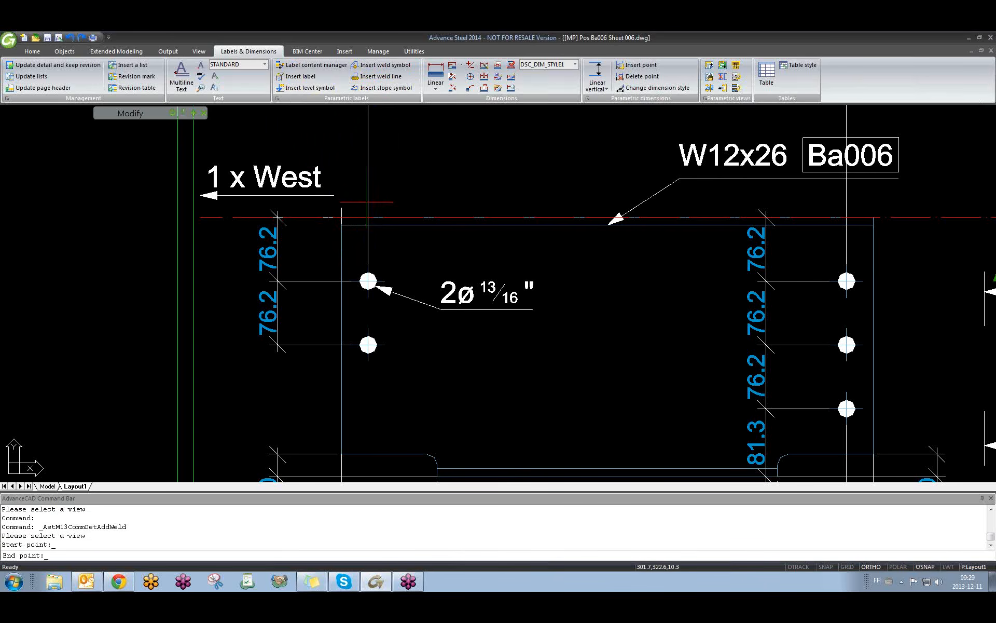
{"action": "left_click", "coordinate": [443, 152]}
{"action": "scroll", "coordinate": [410, 218], "scroll_direction": "up", "scroll_amount": 3}
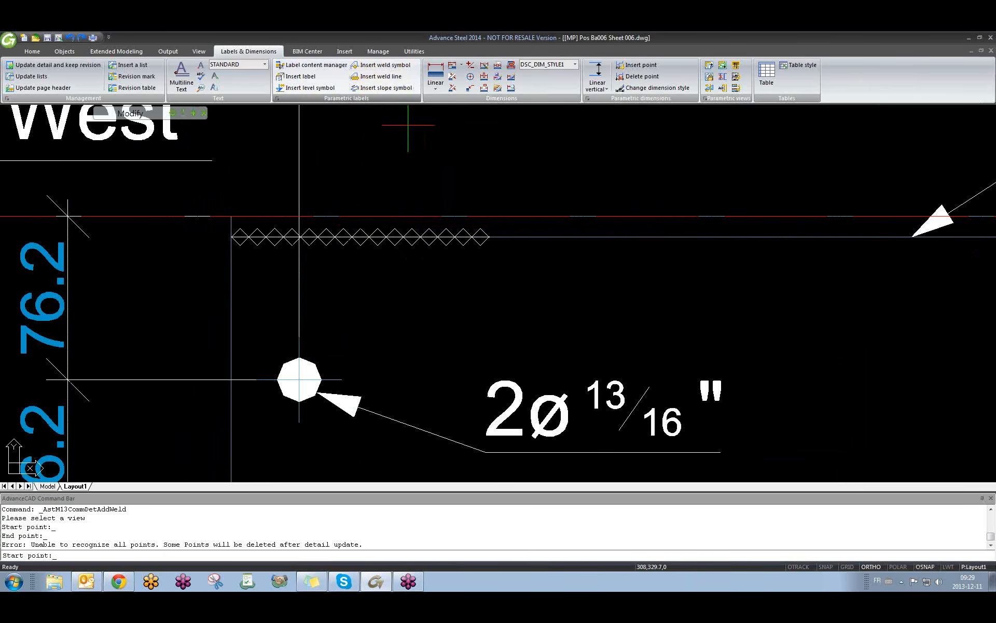
{"action": "left_click", "coordinate": [441, 224]}
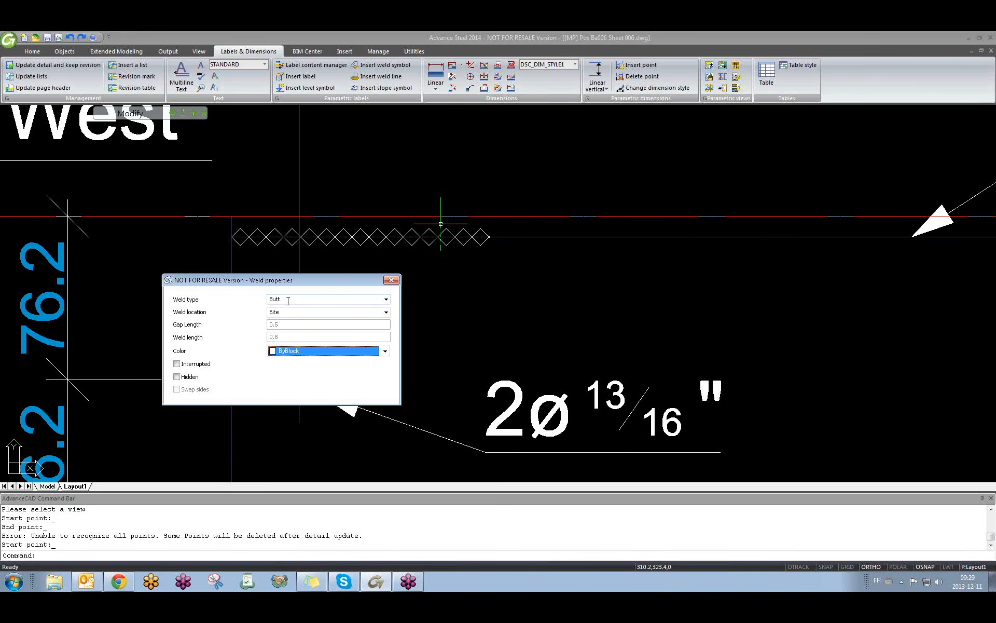
- Try the Corner weld type on the weld line, set it back to Butt and keep Site as the weld location
{"action": "left_click", "coordinate": [386, 299]}
{"action": "left_click", "coordinate": [356, 315]}
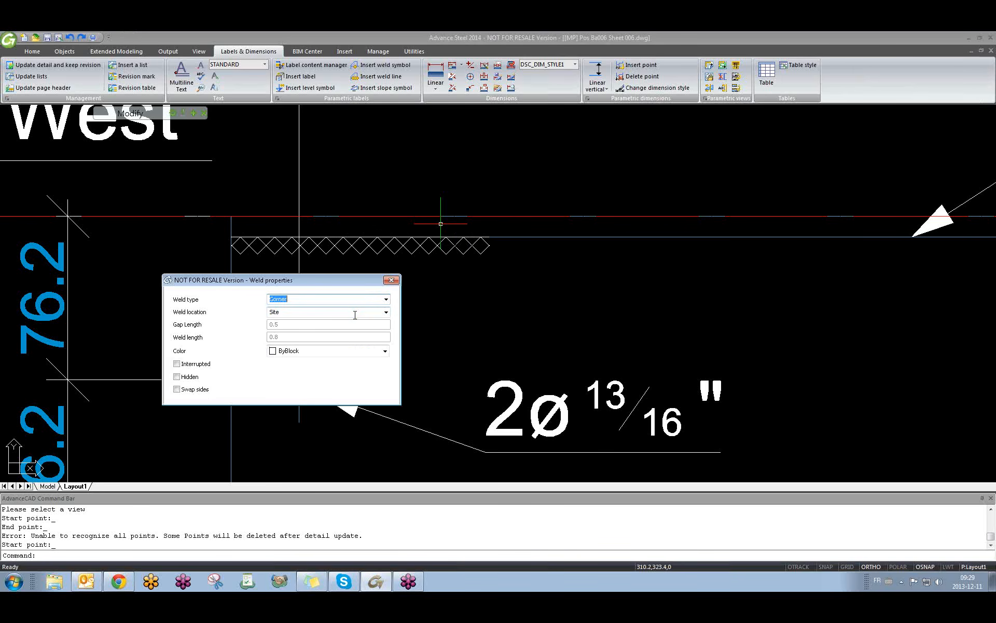
{"action": "left_click", "coordinate": [387, 300]}
{"action": "left_click", "coordinate": [364, 308]}
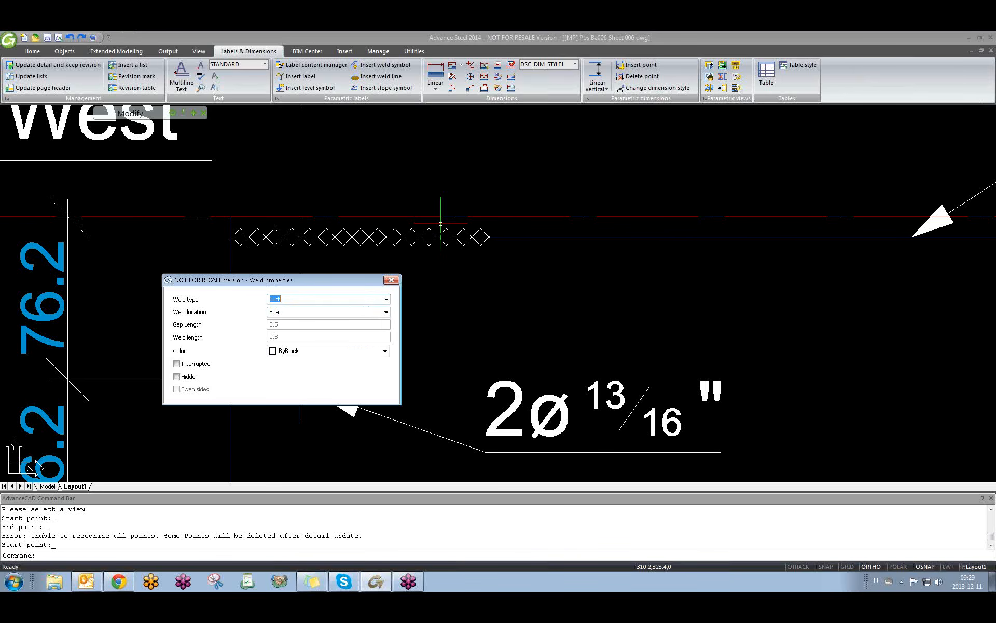
{"action": "left_click", "coordinate": [293, 312]}
{"action": "left_click", "coordinate": [360, 314]}
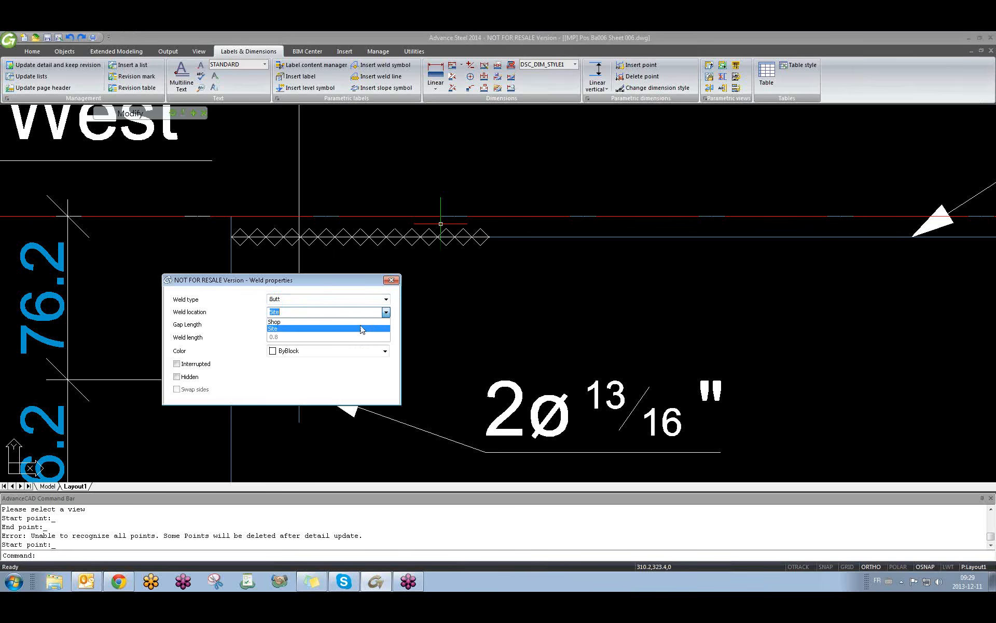
{"action": "left_click", "coordinate": [363, 328]}
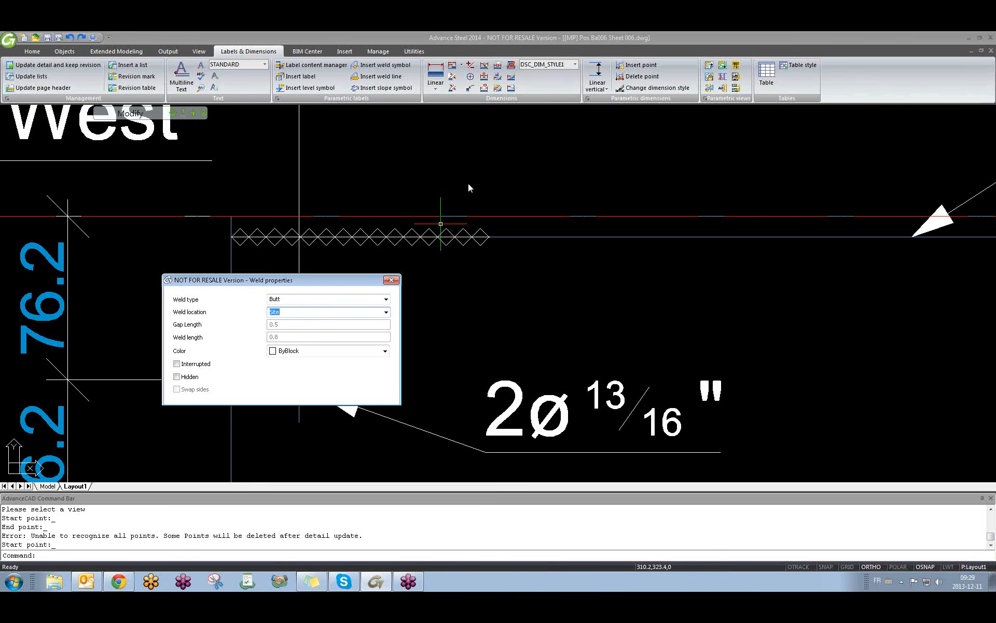
{"action": "left_click", "coordinate": [392, 279]}
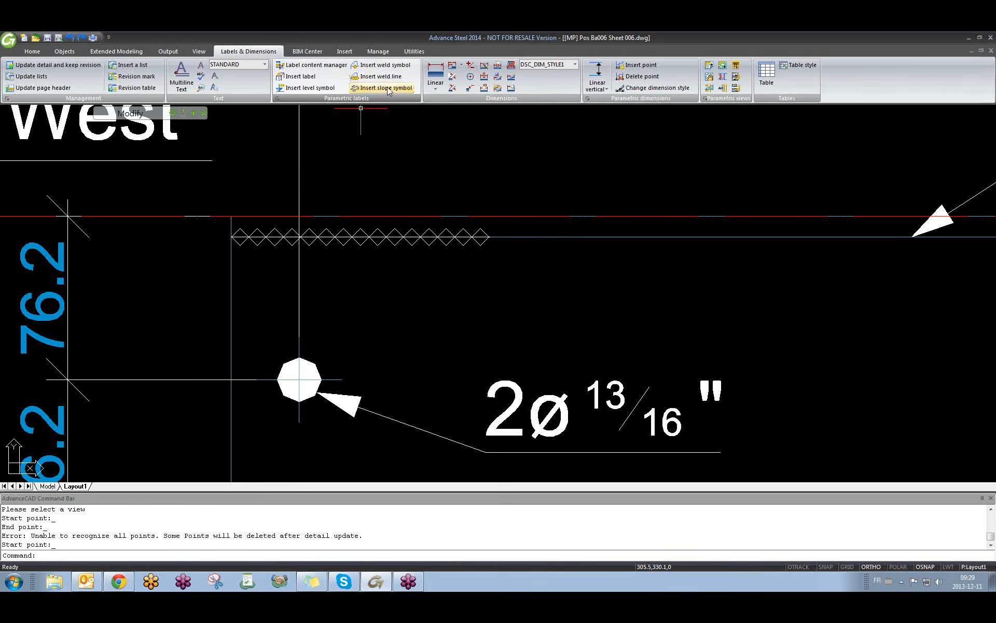
- Delete the weld line from the beam's upper edge
{"action": "left_click", "coordinate": [382, 242]}
{"action": "left_click", "coordinate": [384, 67]}
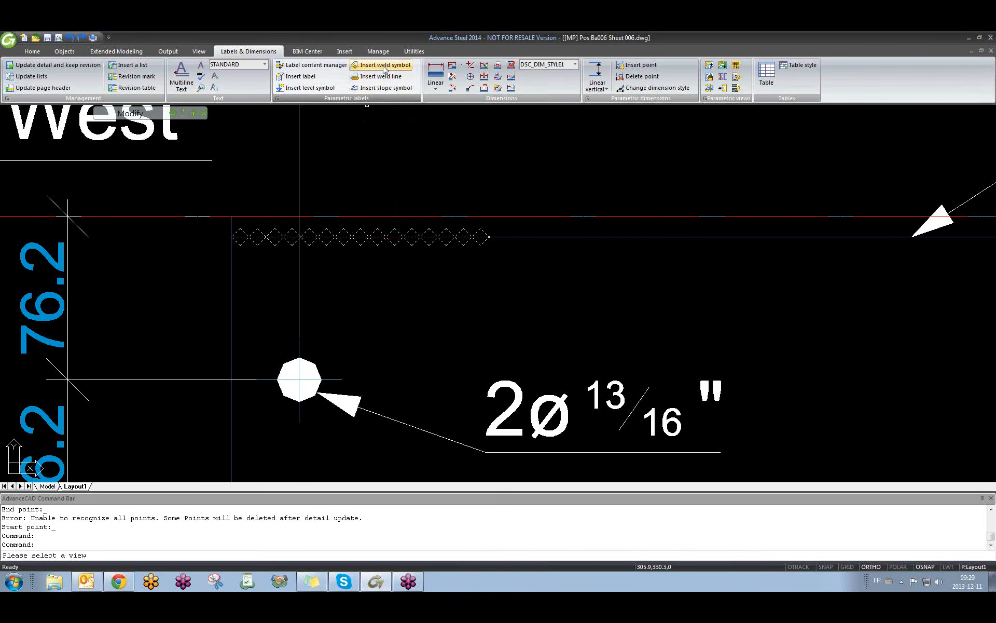
{"action": "key", "text": "Delete"}
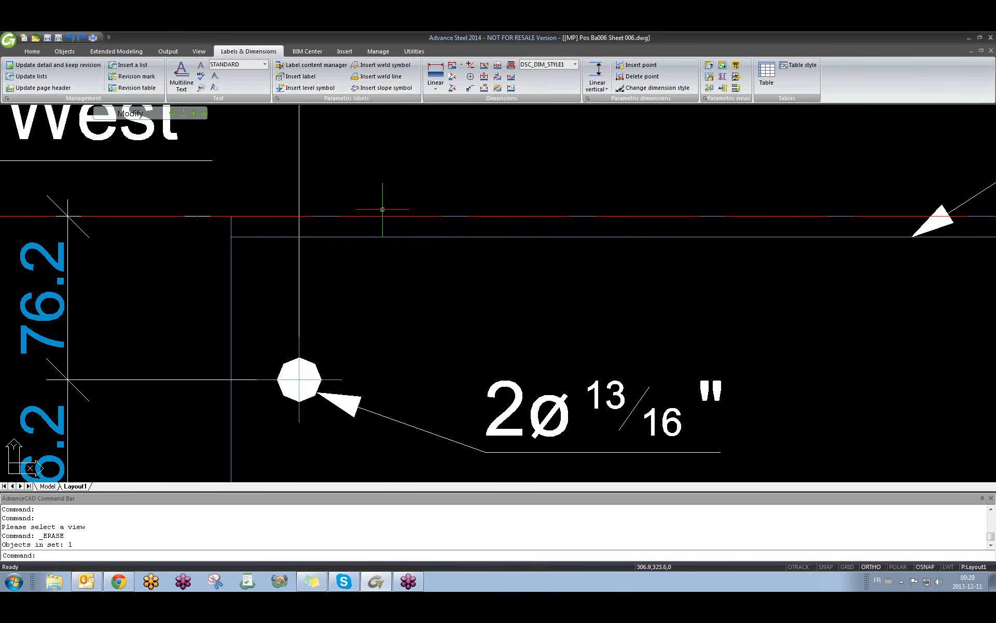
- Insert a weld symbol in the front view, referenced to the beam's top-left corner and placed along the top edge
{"action": "left_click", "coordinate": [386, 68]}
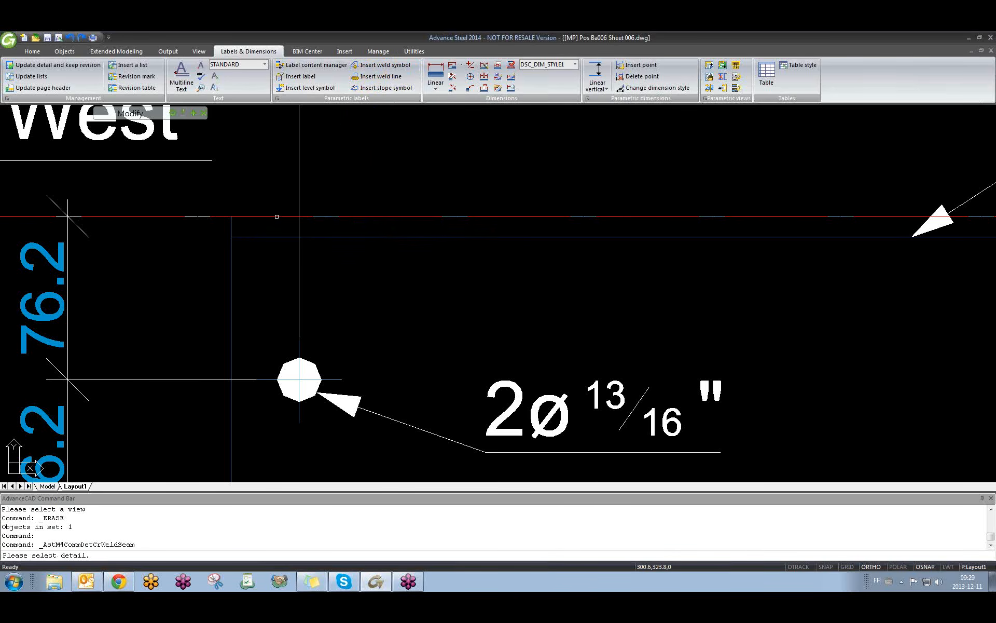
{"action": "left_click", "coordinate": [276, 217]}
{"action": "left_click", "coordinate": [231, 216]}
{"action": "scroll", "coordinate": [306, 165], "scroll_direction": "down", "scroll_amount": 4}
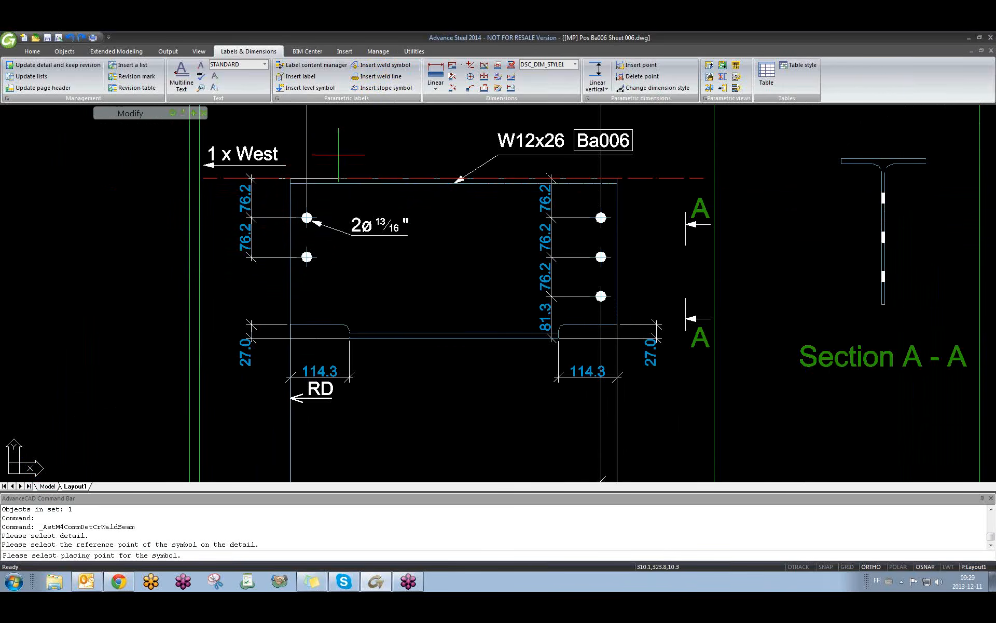
{"action": "left_click", "coordinate": [338, 154]}
{"action": "middle_click_drag", "start_coordinate": [360, 177], "coordinate": [391, 248]}
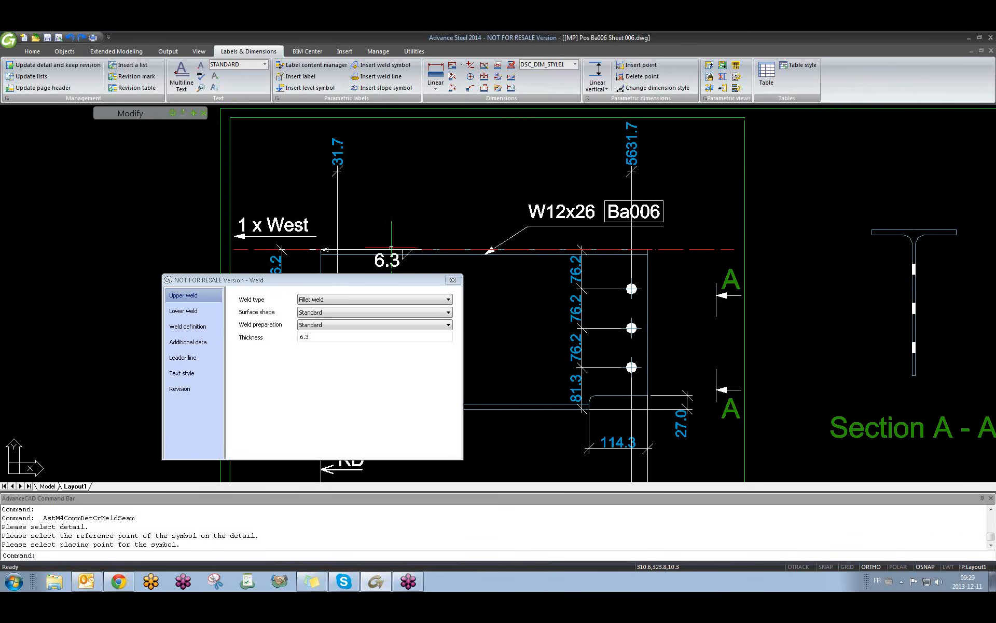
- Stretch the weld symbol's placing point up above the beam so its leader slopes away from the corner
{"action": "left_click", "coordinate": [384, 249]}
{"action": "left_click", "coordinate": [365, 249]}
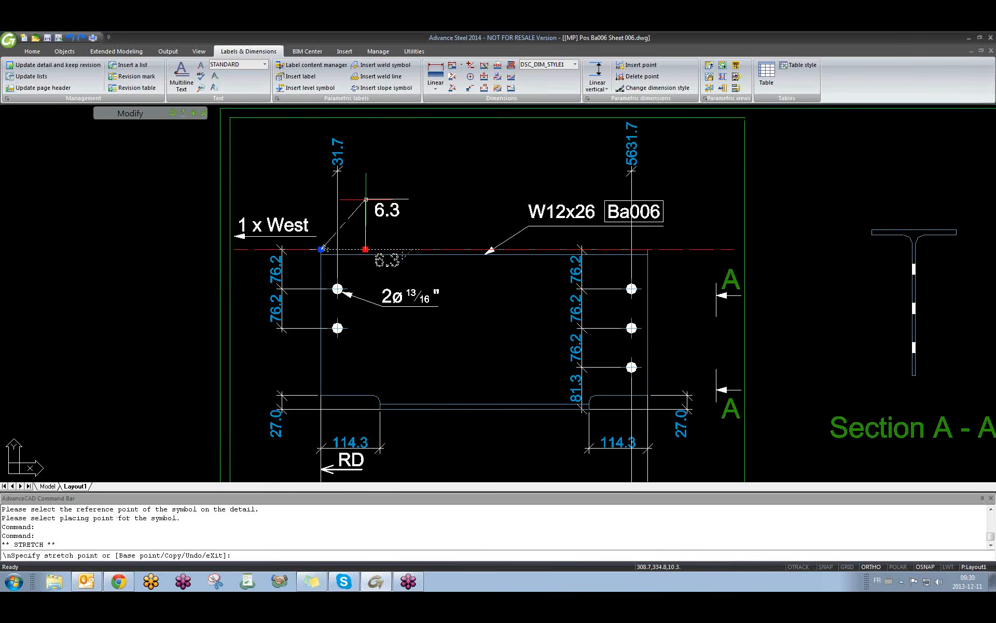
{"action": "left_click", "coordinate": [366, 199]}
{"action": "scroll", "coordinate": [344, 191], "scroll_direction": "up", "scroll_amount": 4}
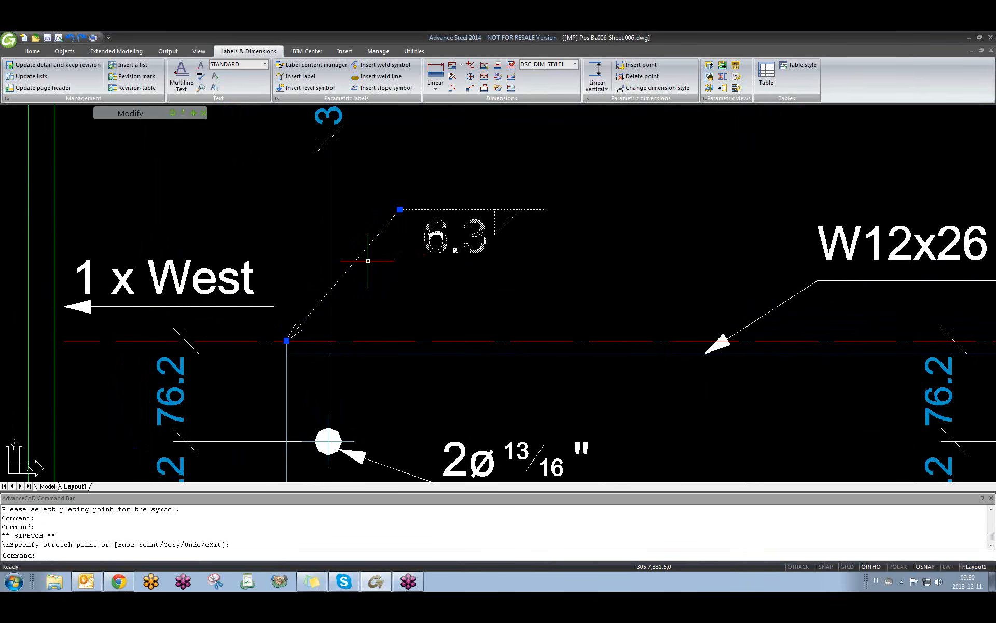
{"action": "key", "text": "Escape"}
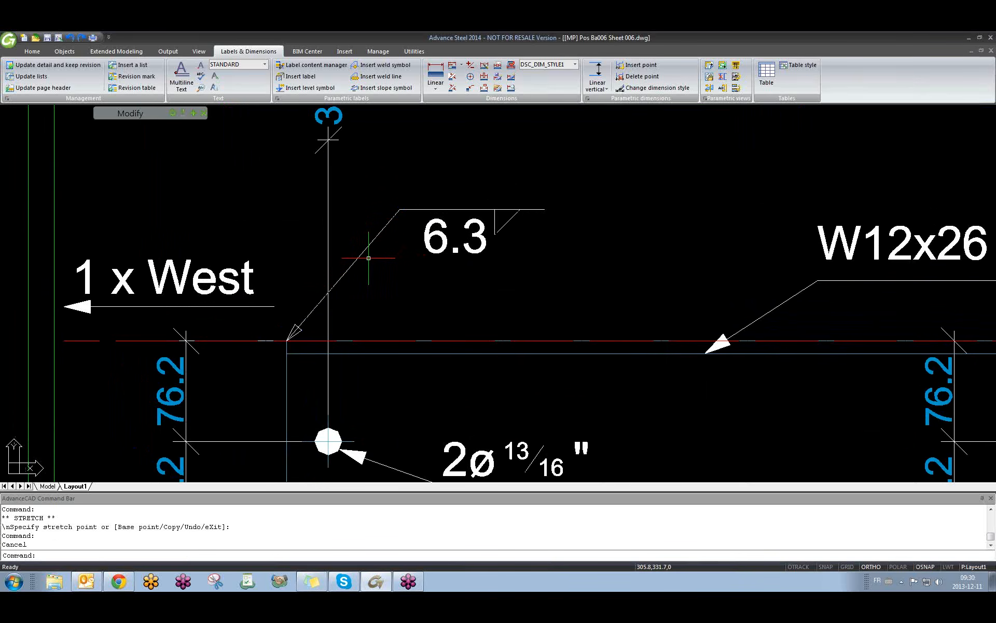
- Open the weld symbol's properties and review its lower weld, upper weld types, weld definition and revision settings
{"action": "double_click", "coordinate": [380, 233]}
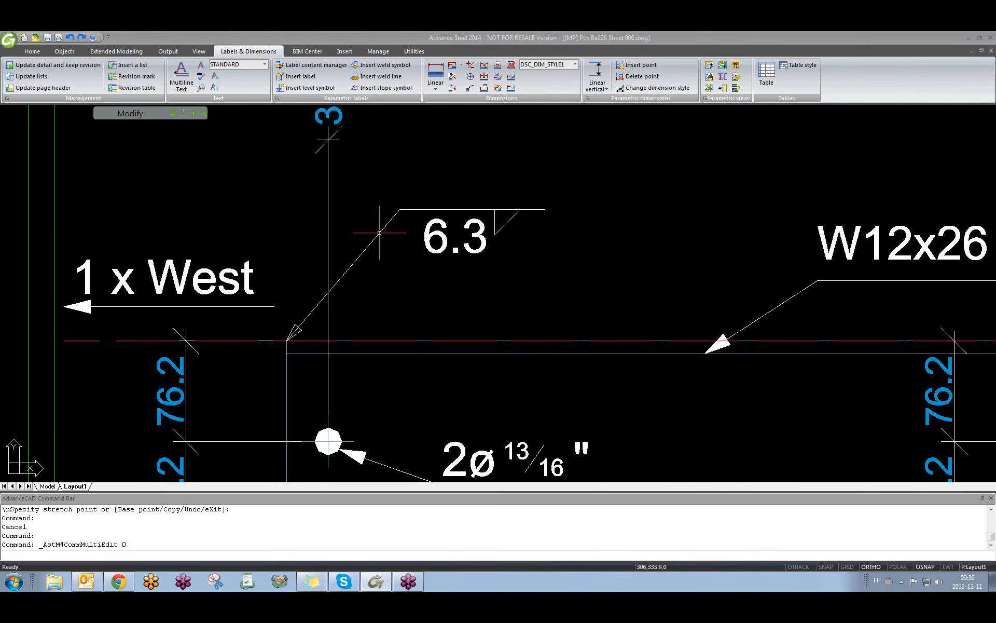
{"action": "left_click", "coordinate": [179, 310]}
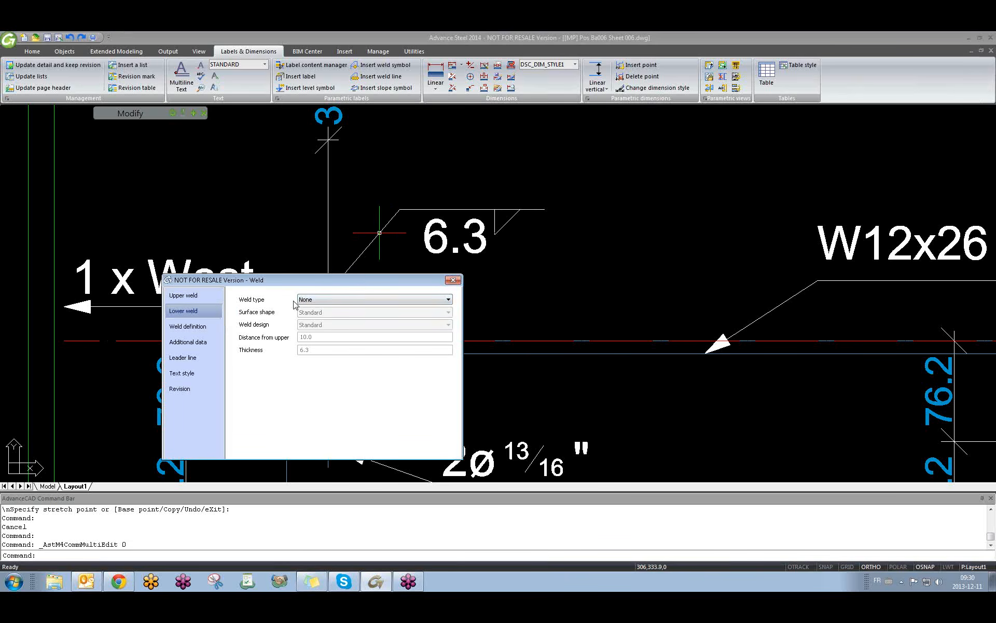
{"action": "left_click", "coordinate": [342, 300]}
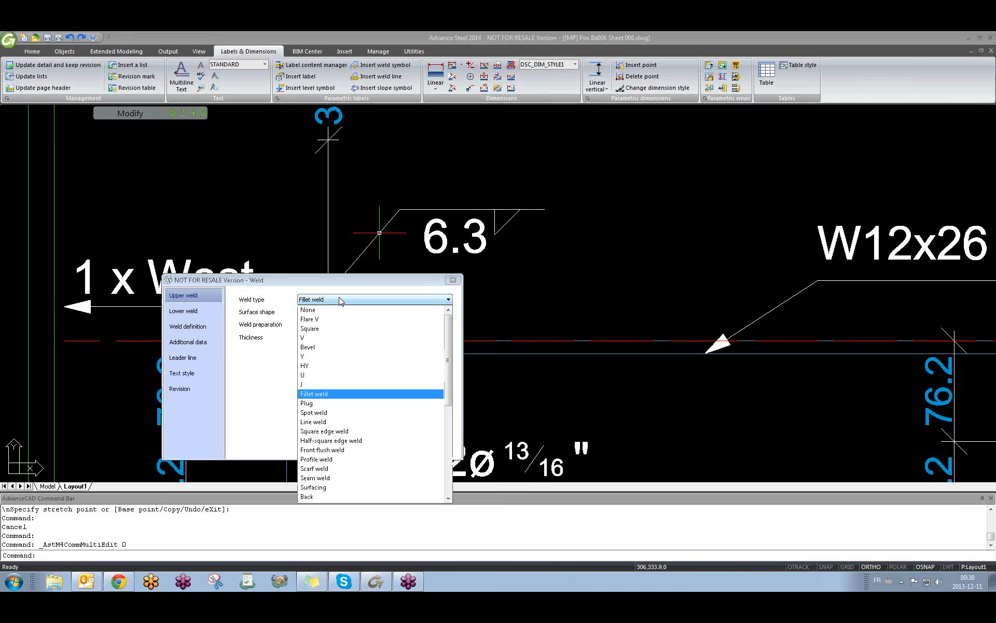
{"action": "left_click", "coordinate": [279, 296]}
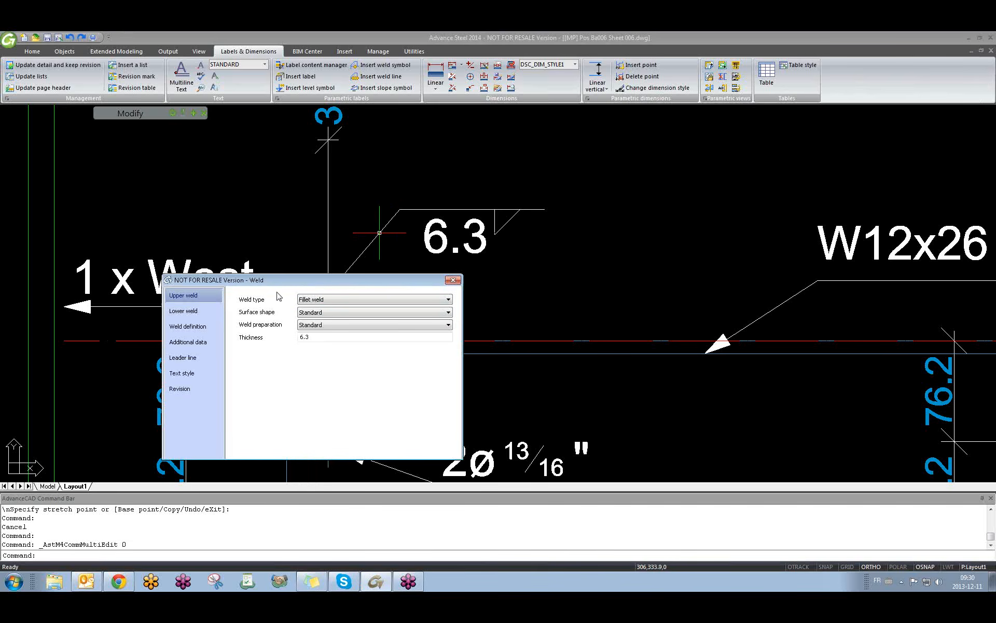
{"action": "left_click", "coordinate": [190, 326]}
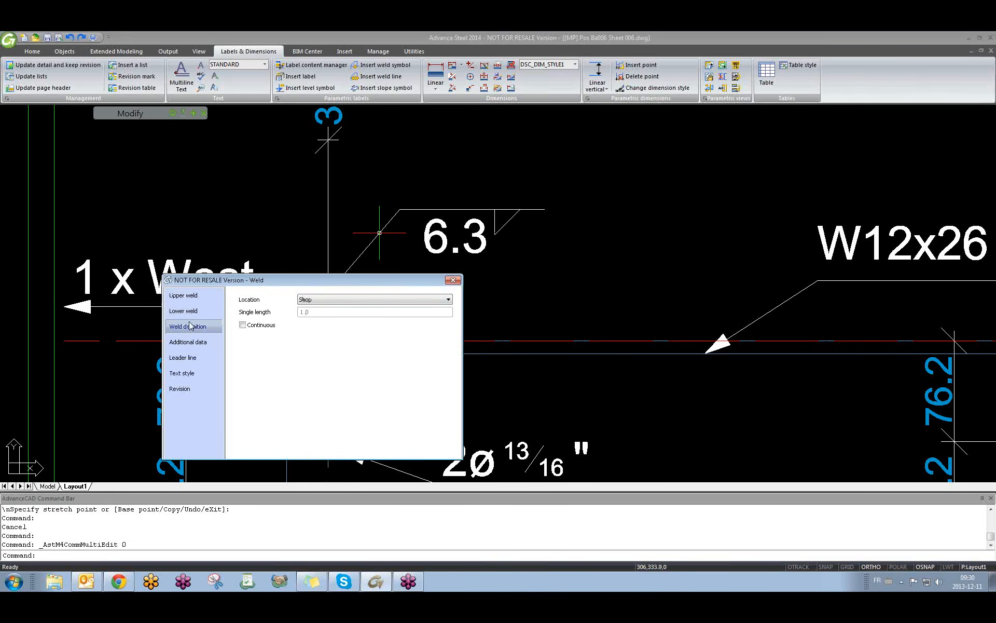
{"action": "left_click", "coordinate": [190, 389]}
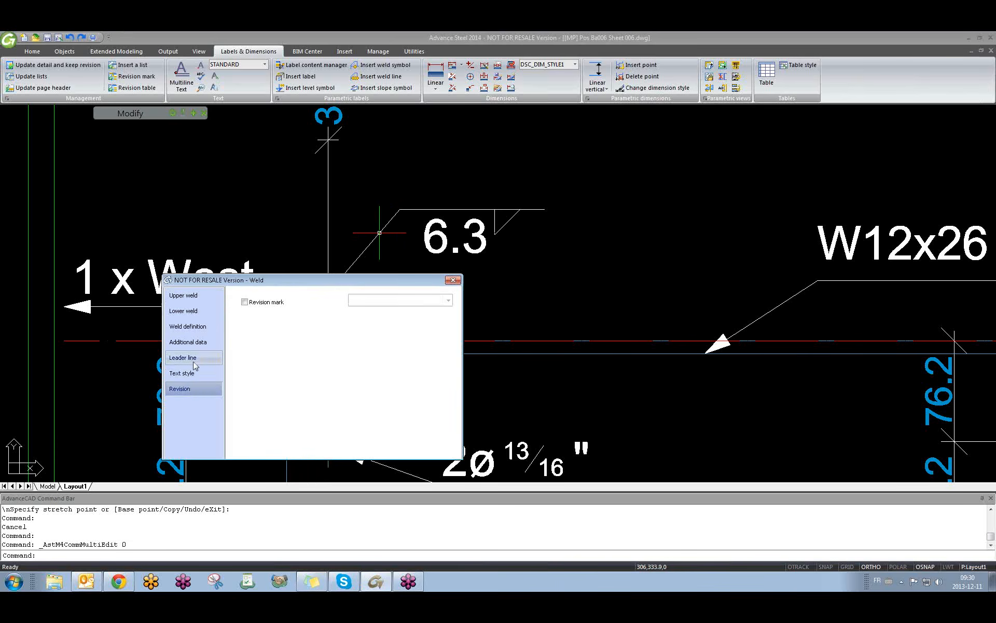
- Toggle the weld symbol's leader line off and on, leaving it shown
{"action": "left_click", "coordinate": [197, 359]}
{"action": "left_click", "coordinate": [238, 301]}
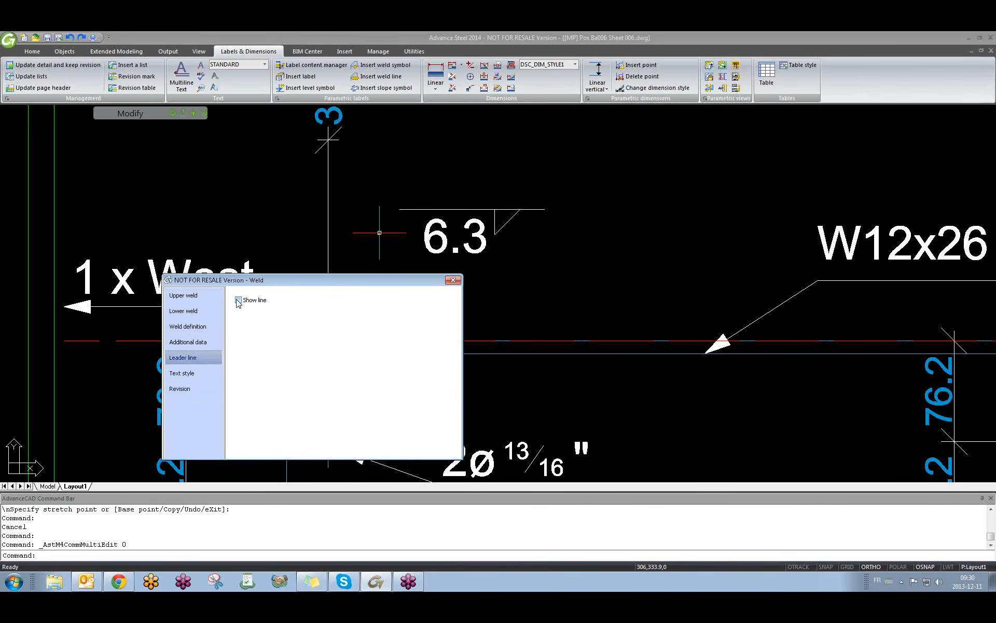
{"action": "left_click", "coordinate": [238, 301]}
{"action": "left_click", "coordinate": [238, 301]}
{"action": "left_click", "coordinate": [239, 300]}
- Enter "back" and "6" on separate lines as the weld symbol's Proceeding text and close its properties
{"action": "left_click", "coordinate": [219, 344]}
{"action": "left_click", "coordinate": [315, 326]}
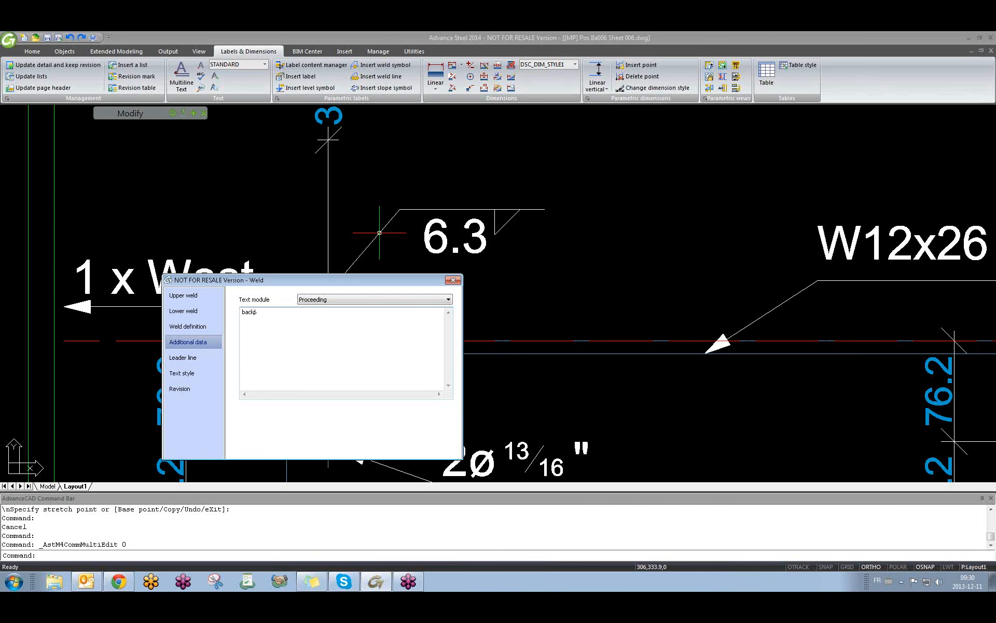
{"action": "key", "text": "Return"}
{"action": "type", "text": "6"}
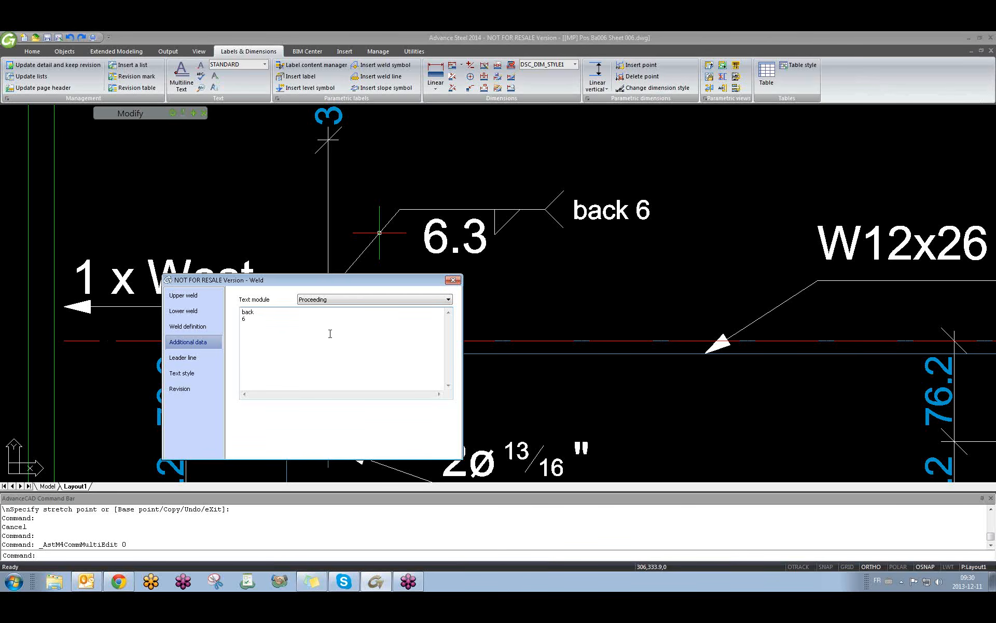
{"action": "left_click", "coordinate": [453, 280]}
{"action": "scroll", "coordinate": [591, 248], "scroll_direction": "down", "scroll_amount": 5}
{"action": "middle_click_drag", "start_coordinate": [545, 314], "coordinate": [427, 305]}
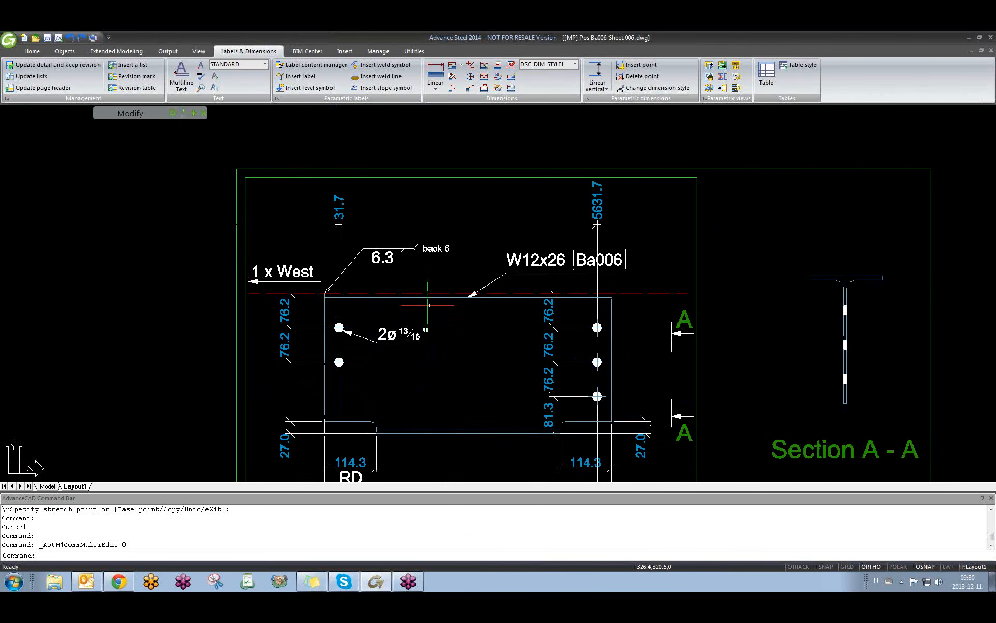
- Open the Ba006 detail's edit settings from its outer frame and close them without changes
{"action": "scroll", "coordinate": [509, 336], "scroll_direction": "down", "scroll_amount": 3}
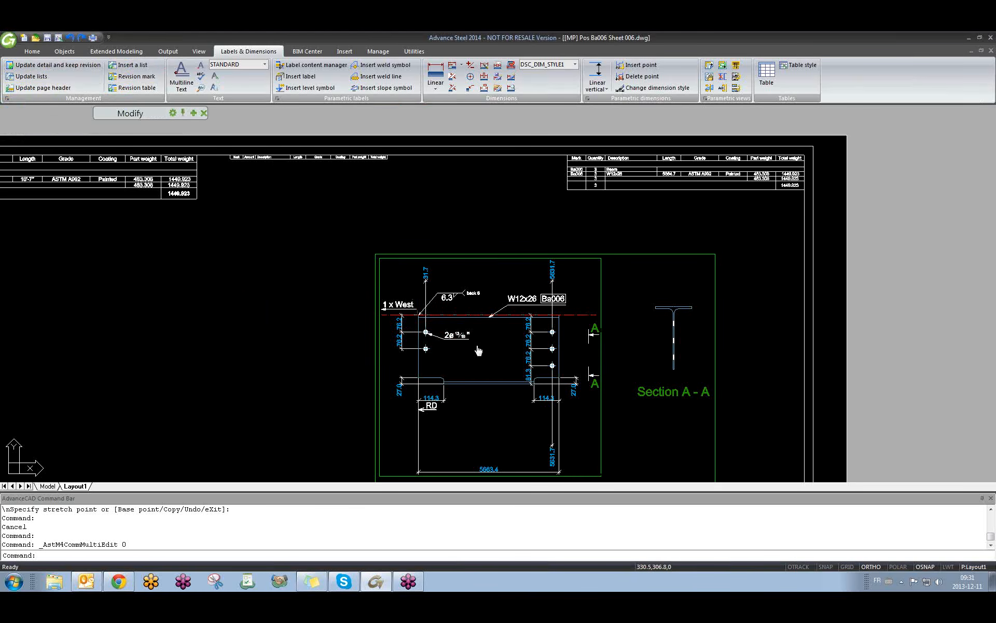
{"action": "scroll", "coordinate": [478, 351], "scroll_direction": "down", "scroll_amount": 3}
{"action": "left_click", "coordinate": [541, 420]}
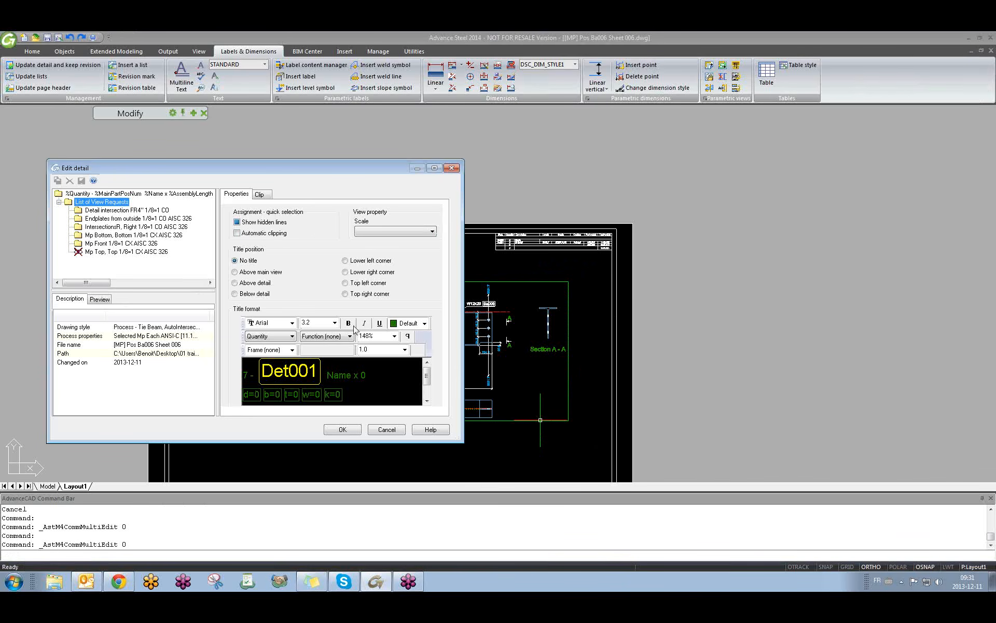
{"action": "left_click", "coordinate": [454, 169]}
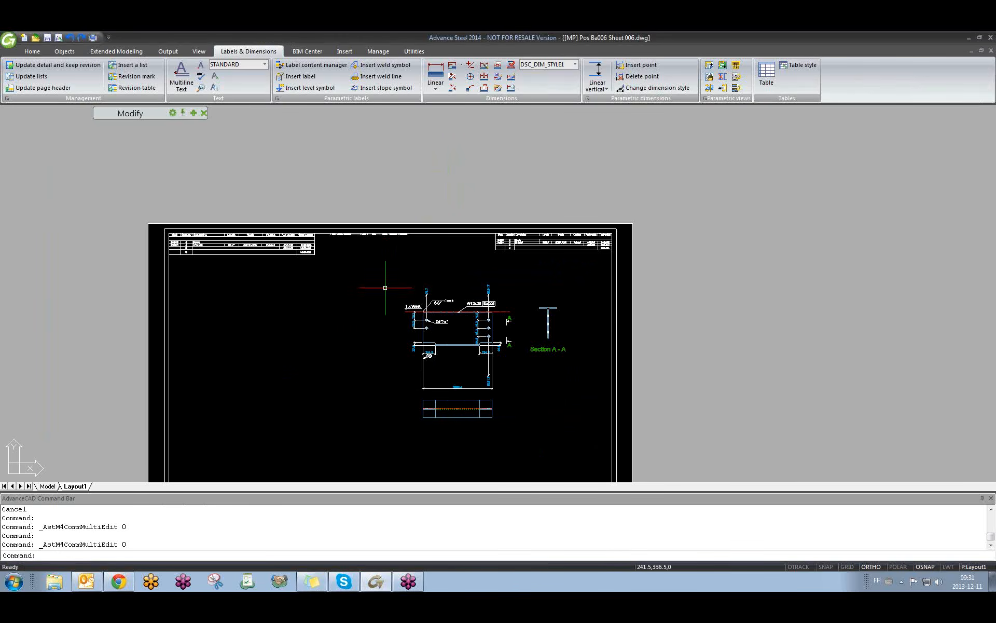
{"action": "left_click", "coordinate": [320, 367]}
{"action": "left_click", "coordinate": [278, 400]}
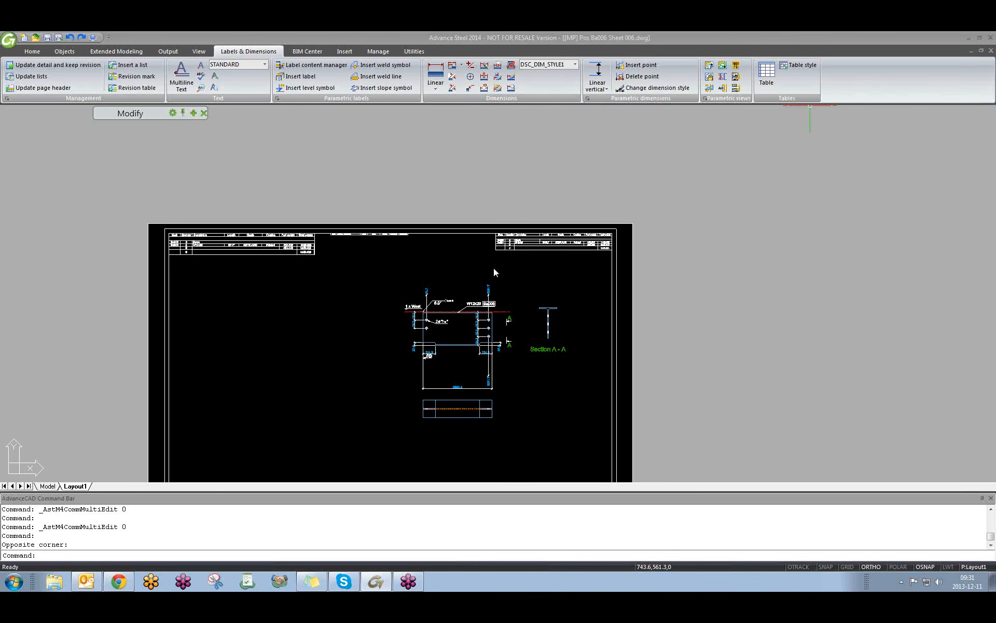
- Replace the Proceeding text of the 6.3 weld symbol on the Ba006 beam with "TYP" and close its properties
{"action": "middle_click_drag", "start_coordinate": [434, 310], "coordinate": [414, 341]}
{"action": "scroll", "coordinate": [413, 341], "scroll_direction": "up", "scroll_amount": 4}
{"action": "scroll", "coordinate": [496, 290], "scroll_direction": "up", "scroll_amount": 2}
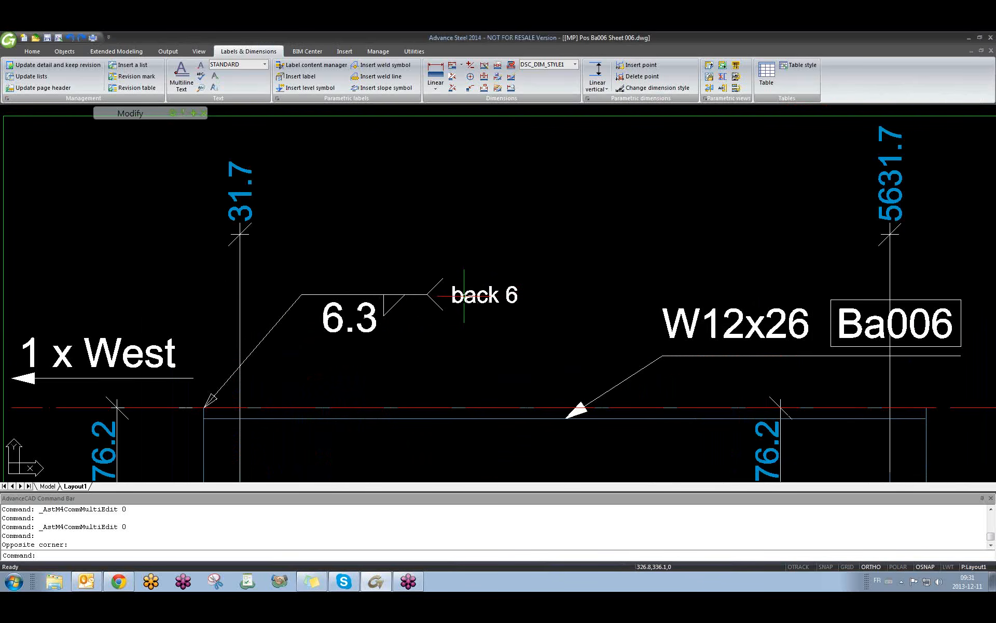
{"action": "double_click", "coordinate": [375, 295]}
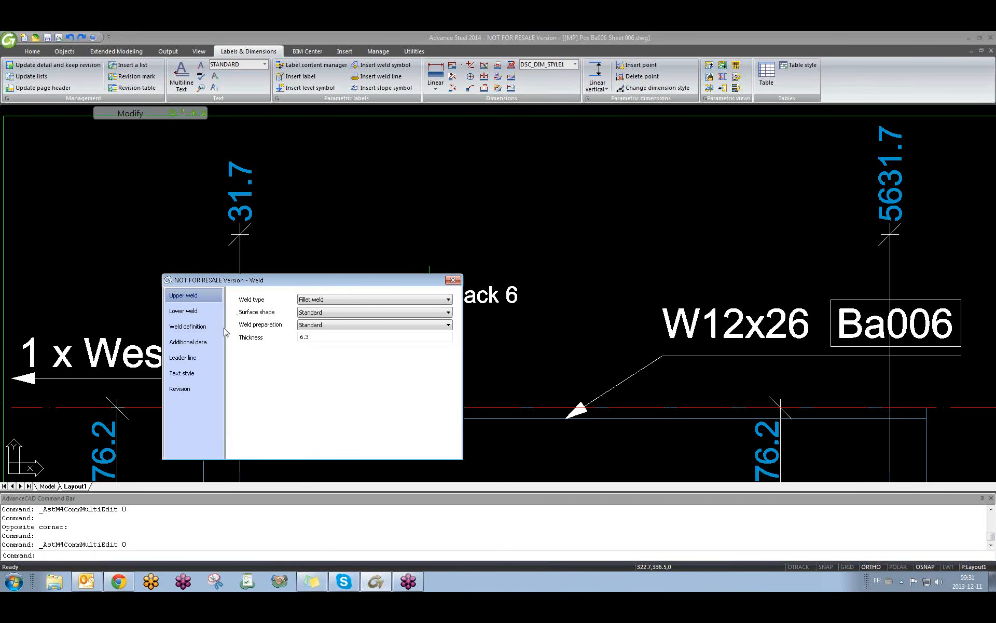
{"action": "left_click", "coordinate": [194, 342]}
{"action": "left_click_drag", "start_coordinate": [291, 318], "coordinate": [196, 297]}
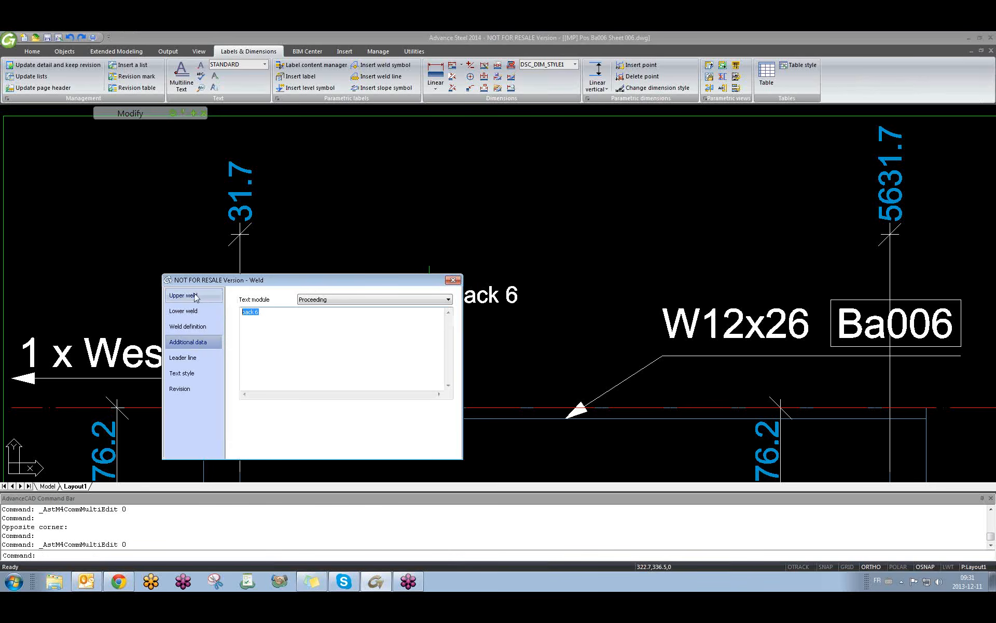
{"action": "type", "text": "TYP"}
{"action": "key", "text": "Return"}
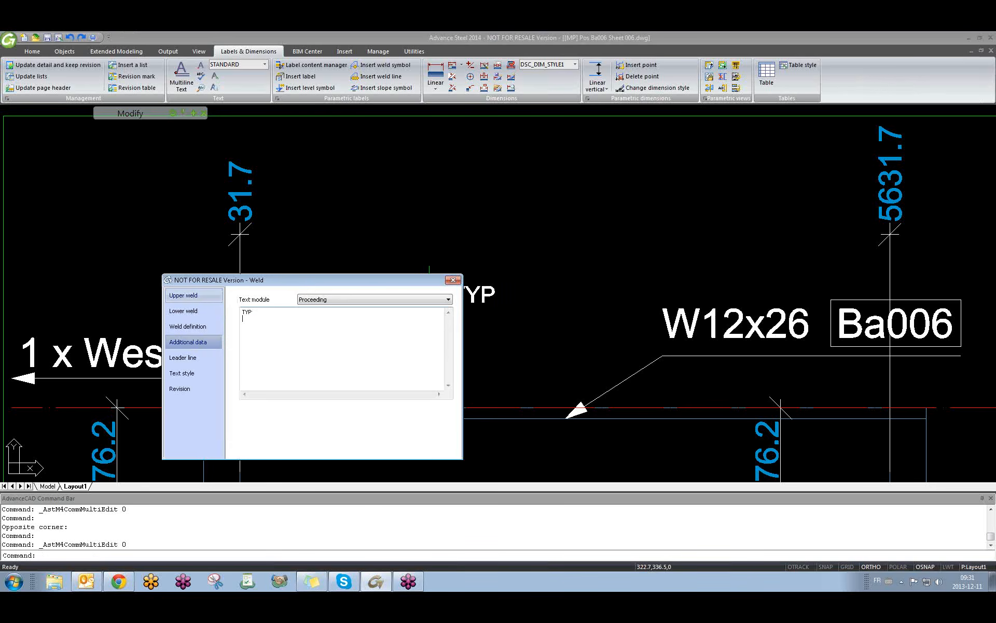
{"action": "left_click", "coordinate": [449, 282]}
{"action": "mouse_move", "coordinate": [519, 321]}
{"action": "middle_mouse_down"}
{"action": "mouse_move", "coordinate": [358, 298]}
{"action": "mouse_move", "coordinate": [446, 278]}
{"action": "middle_mouse_up"}
{"action": "scroll", "coordinate": [318, 292], "scroll_direction": "down", "scroll_amount": 1}
{"action": "left_click", "coordinate": [469, 294]}
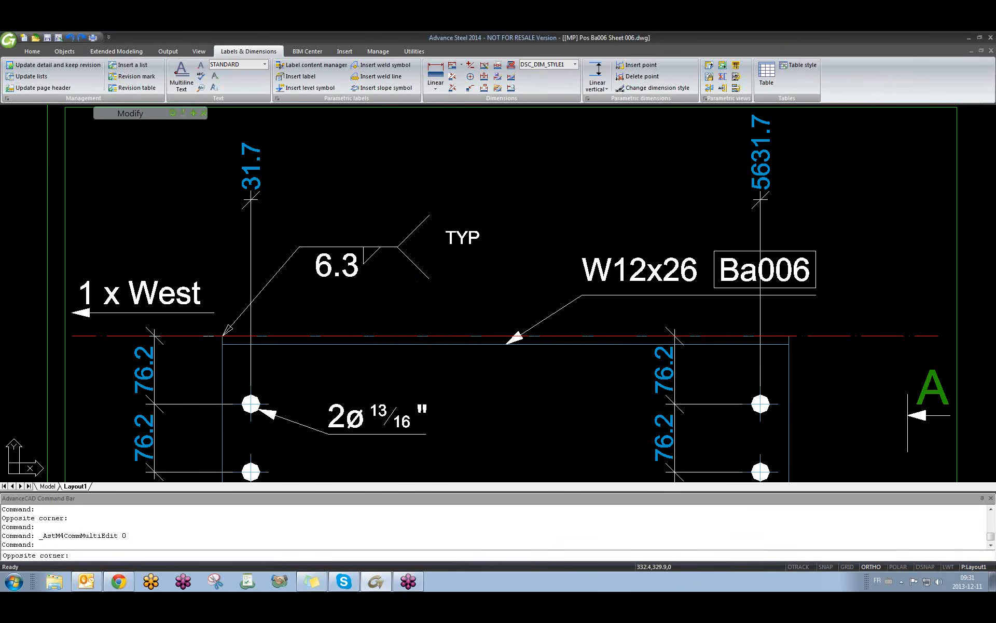
{"action": "left_click", "coordinate": [362, 171]}
{"action": "key", "text": "Escape"}
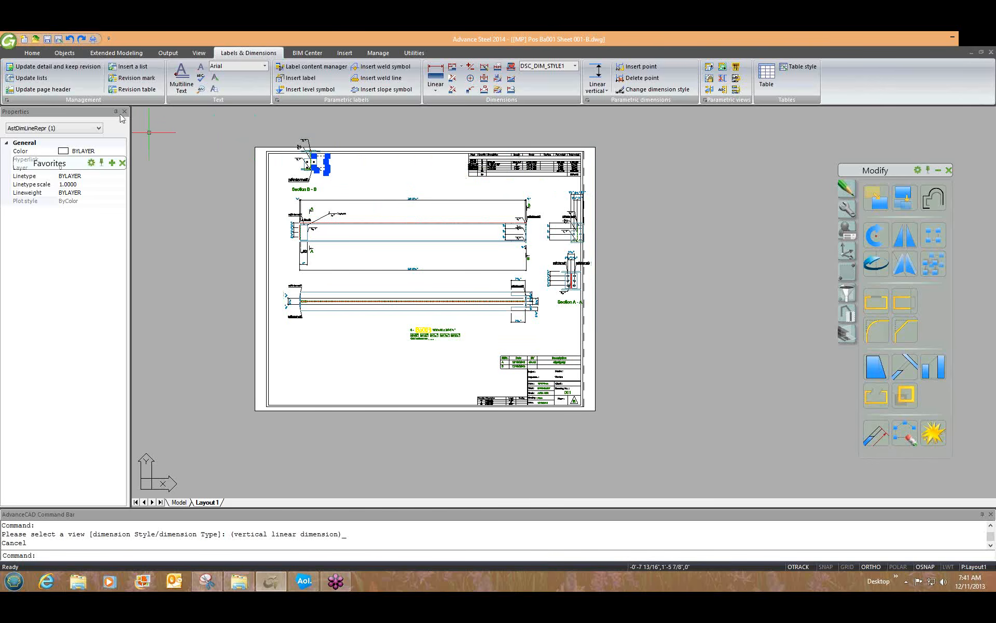
- Begin inserting a list in the Ba001 sheet, with its first point at the upper-left corner of the drawing frame
{"action": "left_click", "coordinate": [123, 71]}
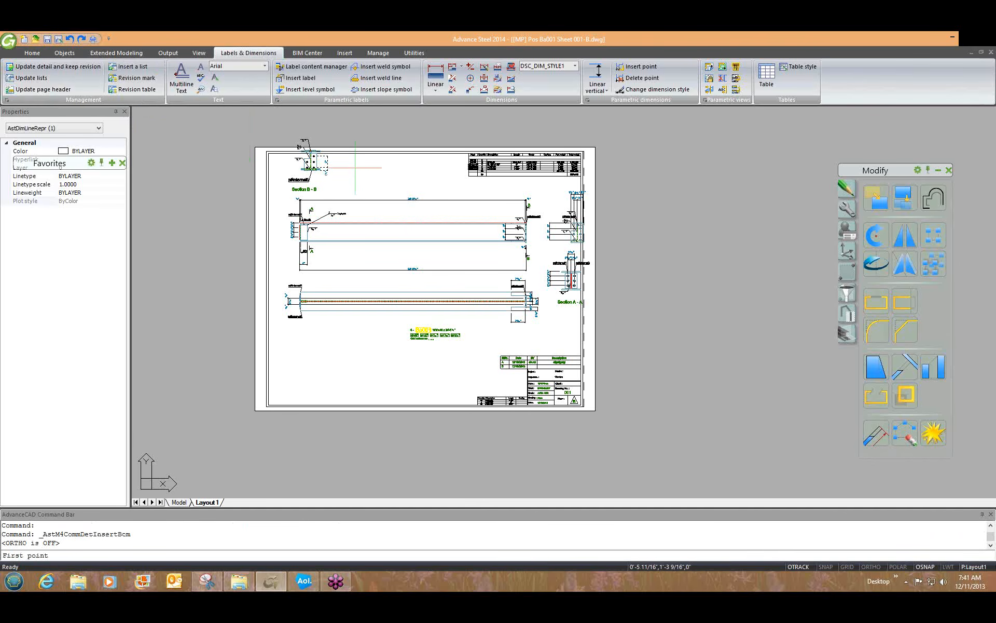
{"action": "left_click", "coordinate": [266, 152]}
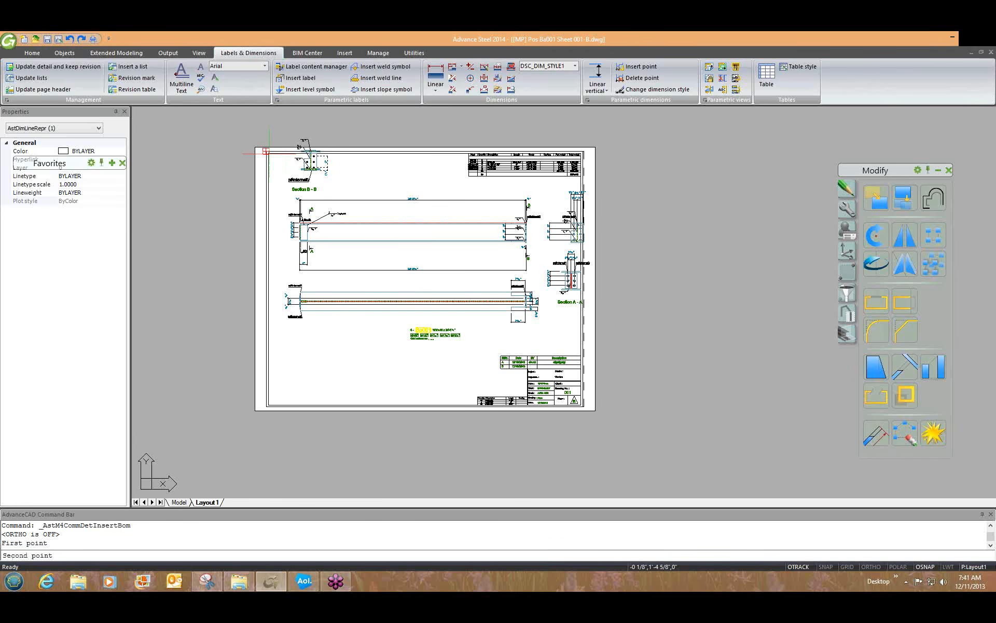
{"action": "key", "text": "F8"}
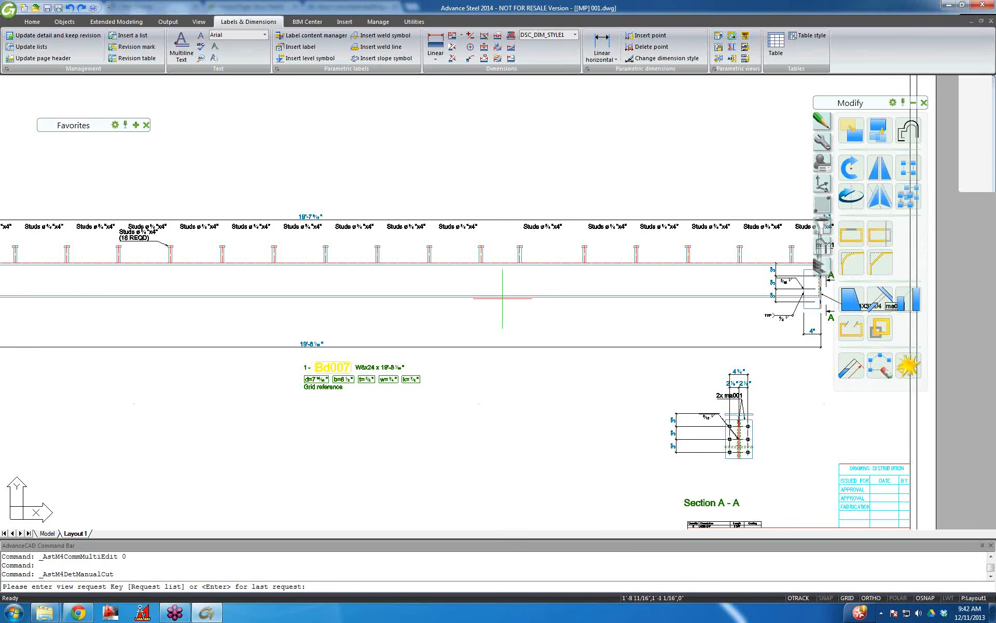
{"action": "key", "text": "Return"}
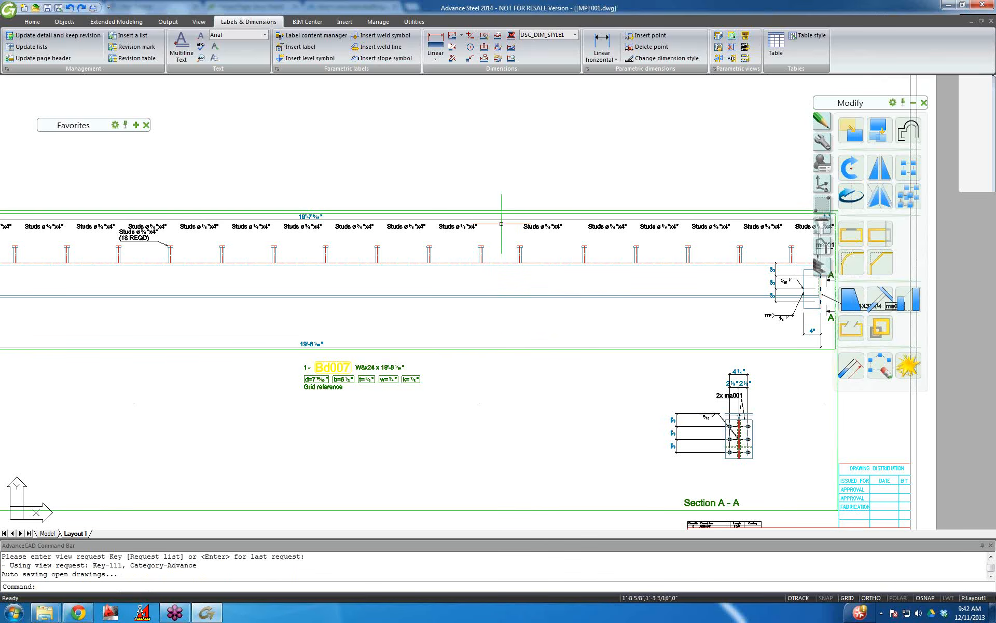
{"action": "key", "text": "Escape"}
{"action": "key", "text": "Escape"}
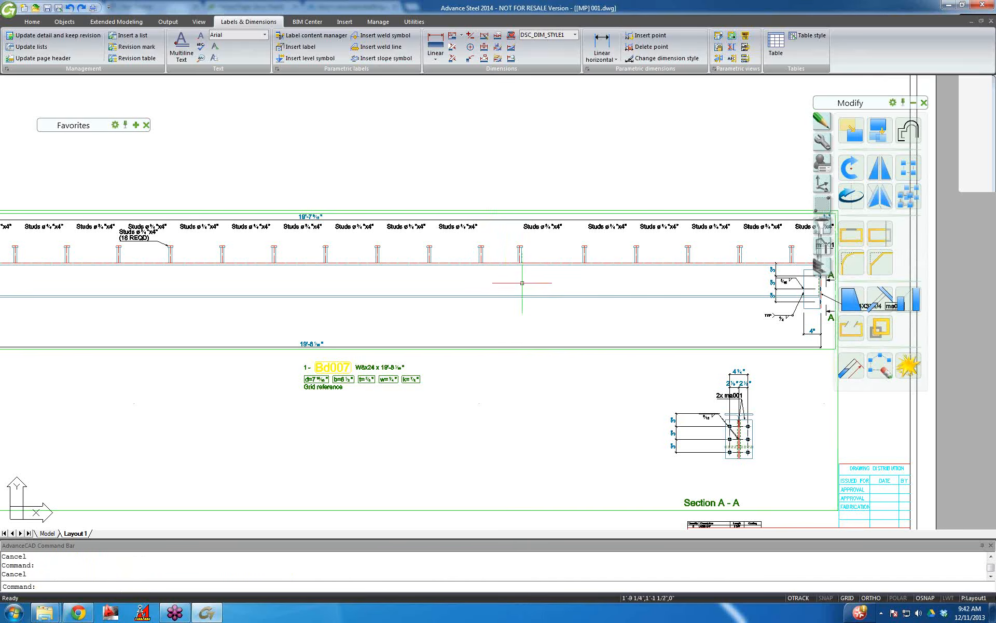
- Try to create a manual section cut around a stud partway along beam Bd007, using the last view request
{"action": "left_click", "coordinate": [719, 60]}
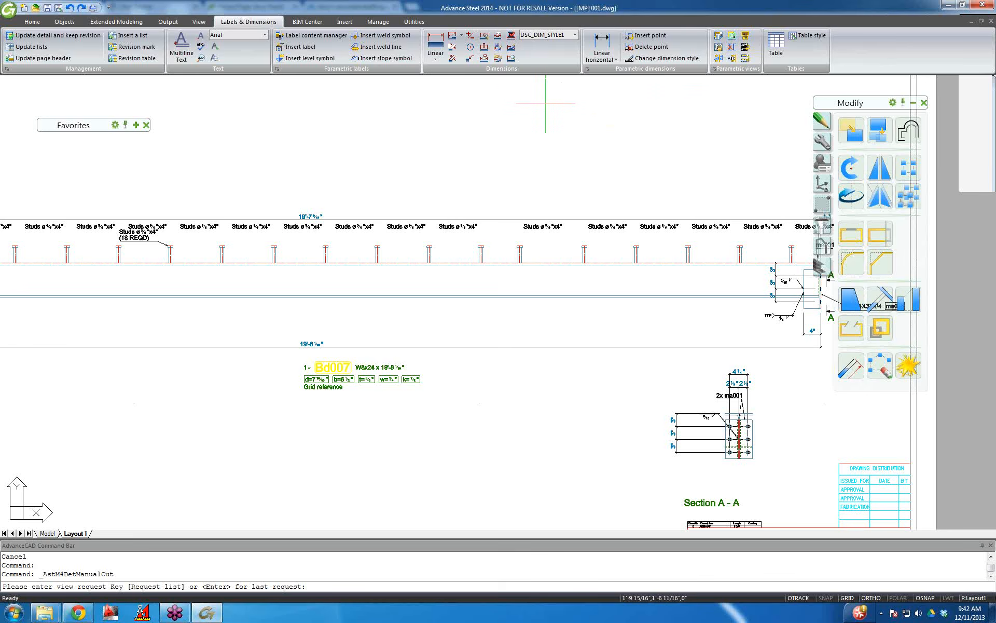
{"action": "right_click", "coordinate": [494, 179]}
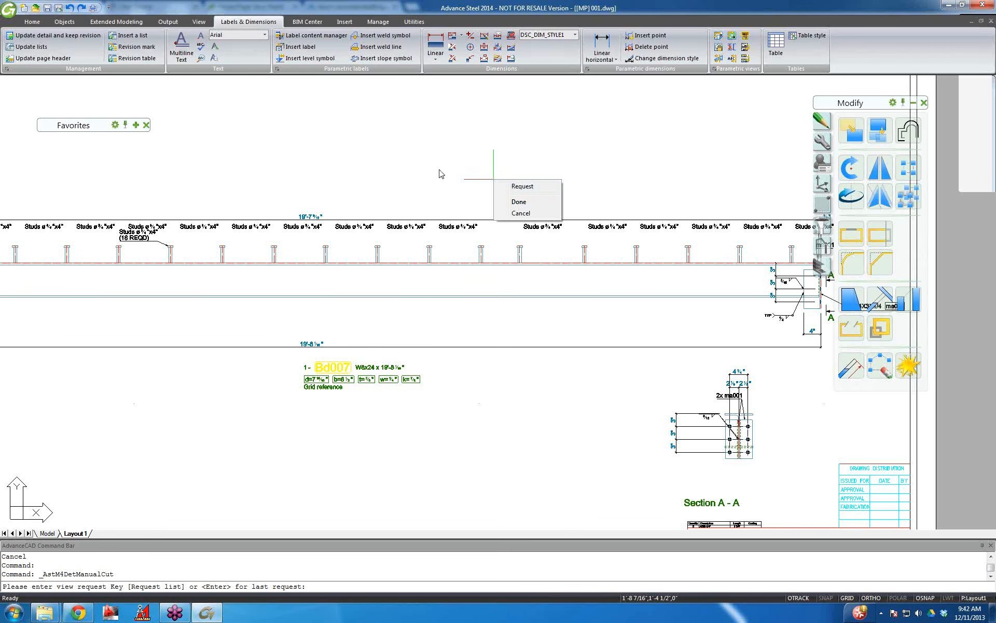
{"action": "left_click", "coordinate": [473, 186]}
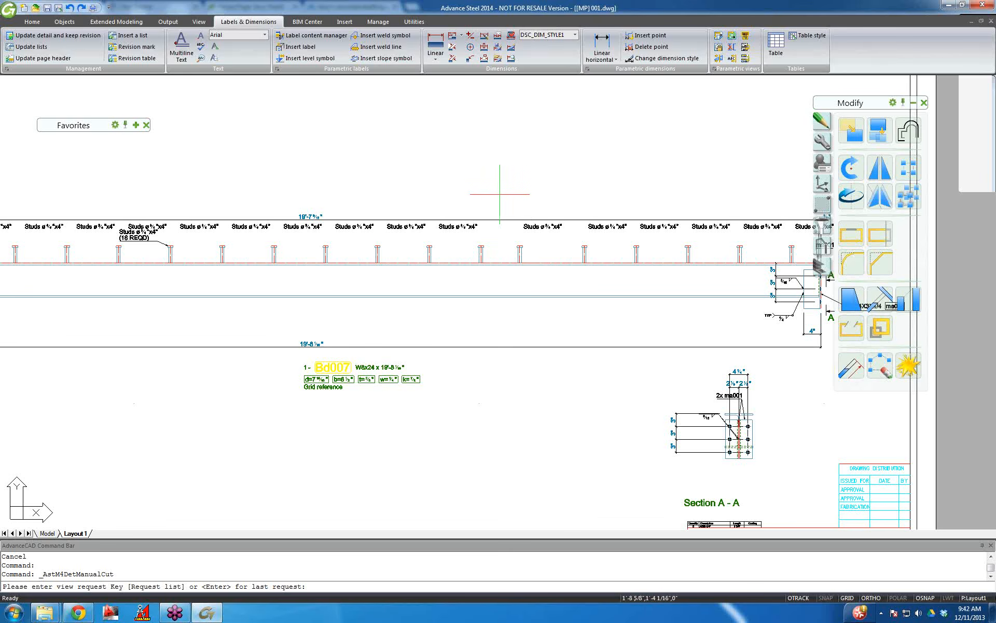
{"action": "key", "text": "Return"}
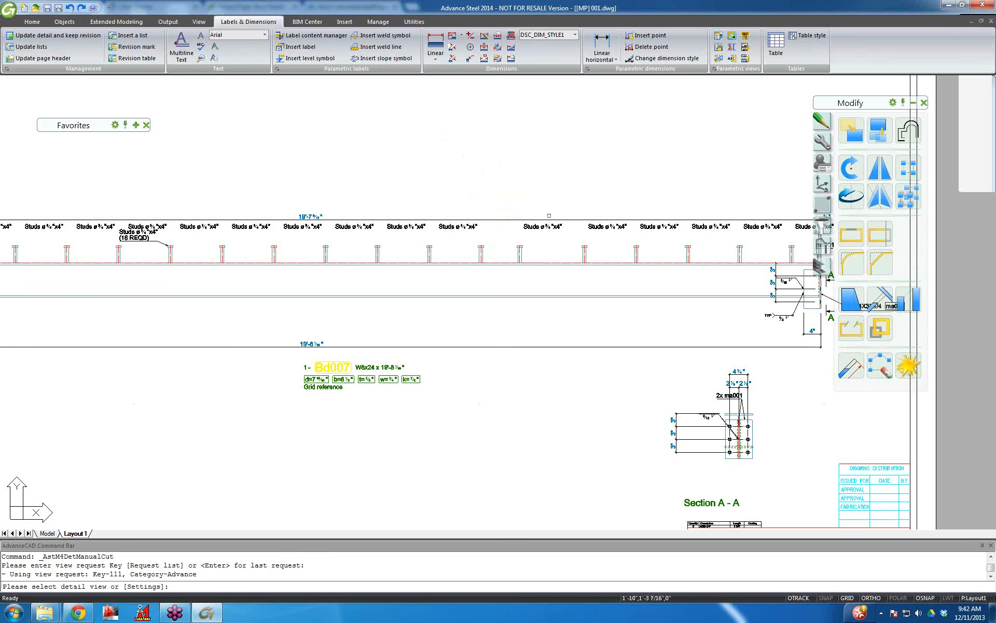
{"action": "left_click", "coordinate": [496, 297]}
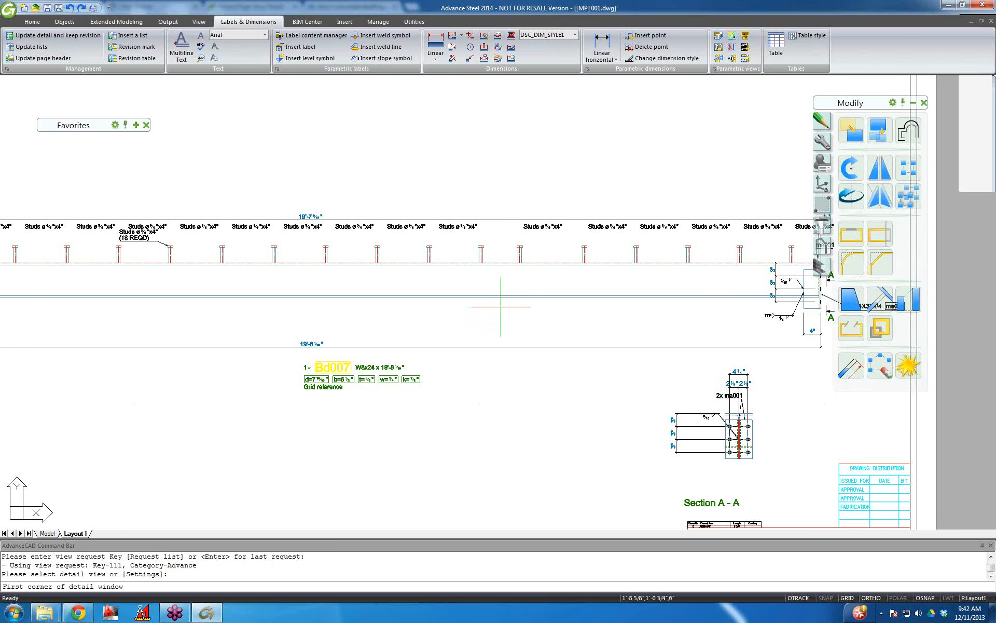
{"action": "left_click", "coordinate": [501, 313]}
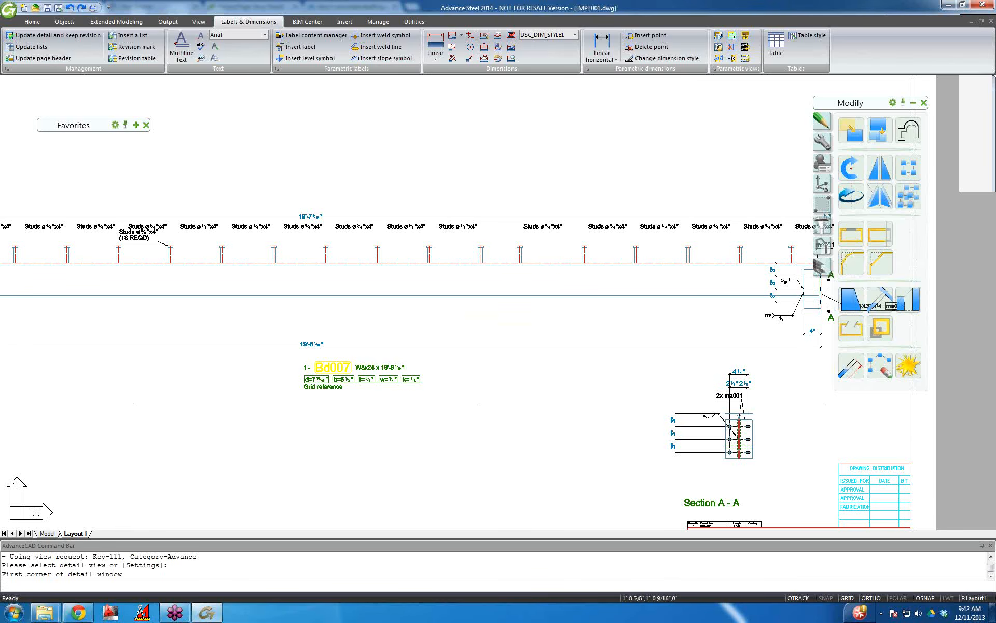
{"action": "key", "text": "F8"}
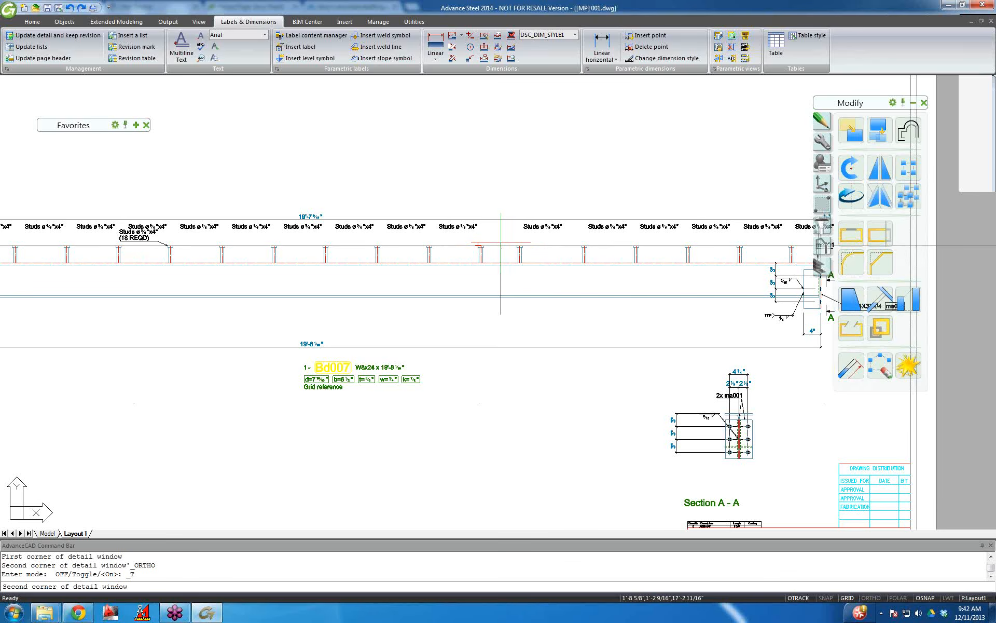
{"action": "key", "text": "F8"}
{"action": "key", "text": "F8"}
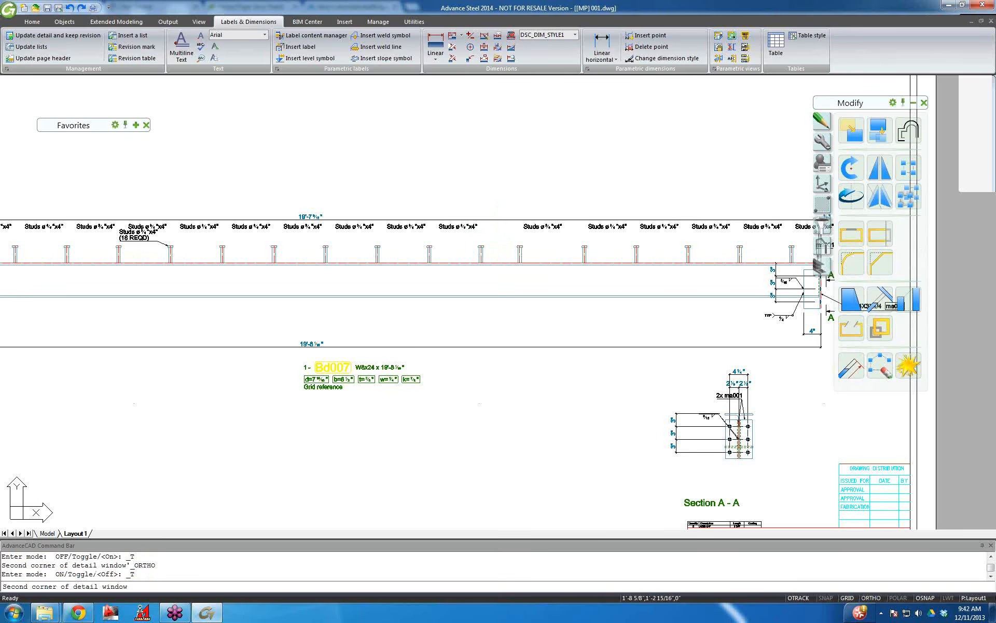
{"action": "left_click", "coordinate": [502, 244]}
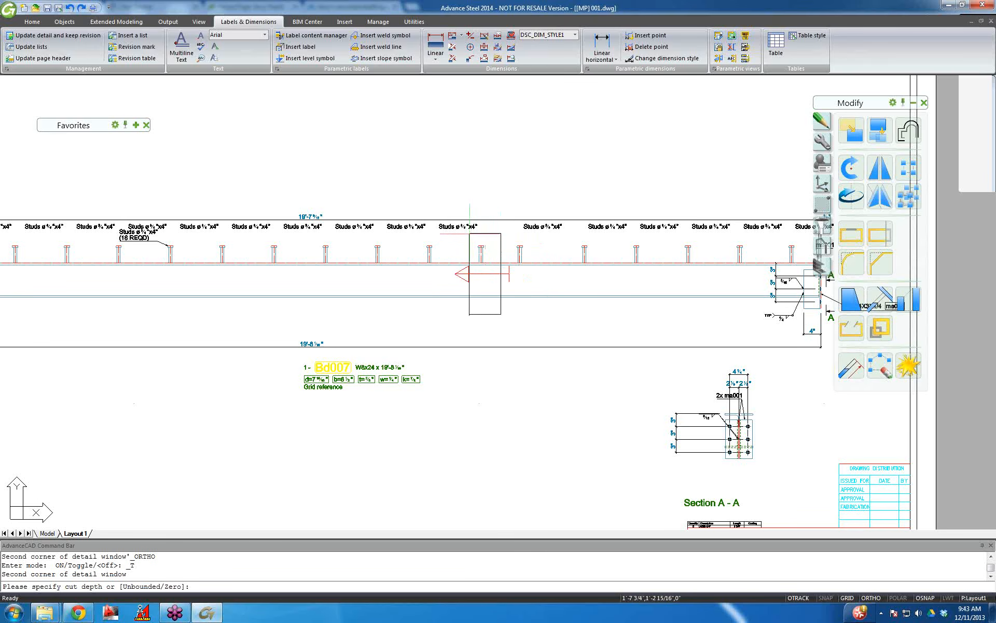
{"action": "left_click", "coordinate": [470, 233]}
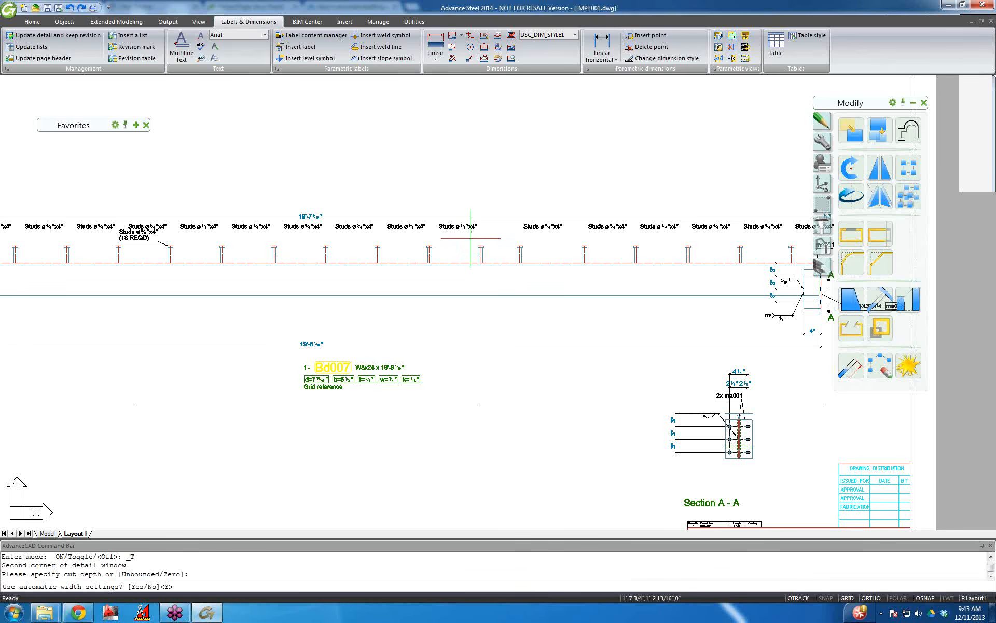
{"action": "key", "text": "Escape"}
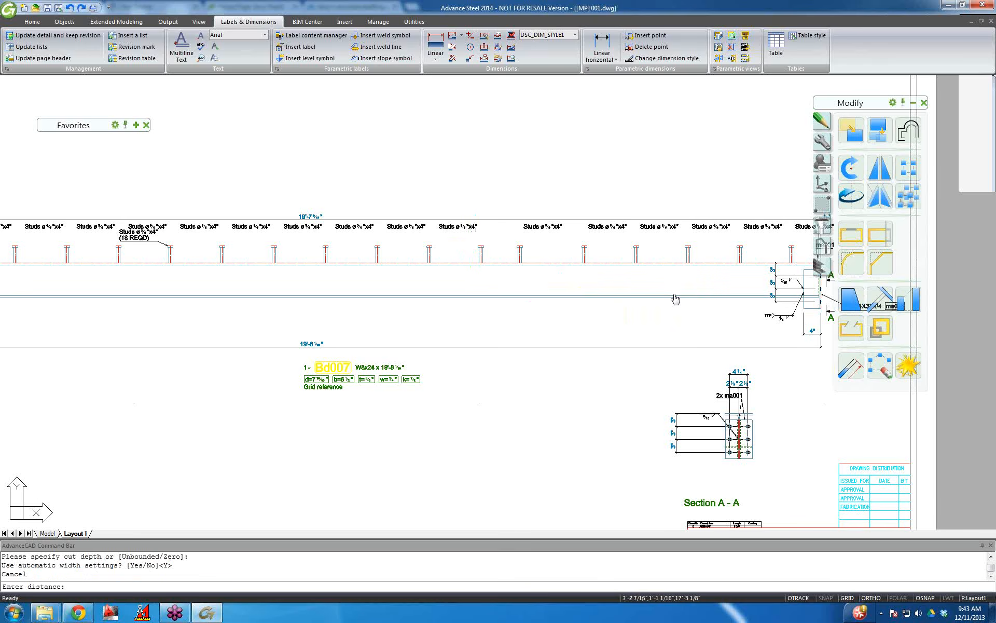
- Create a manual section cut at the angle-connection end of beam Bd007, using the last view request, automatic width and the view scale
{"action": "middle_click_drag", "start_coordinate": [675, 299], "coordinate": [355, 276]}
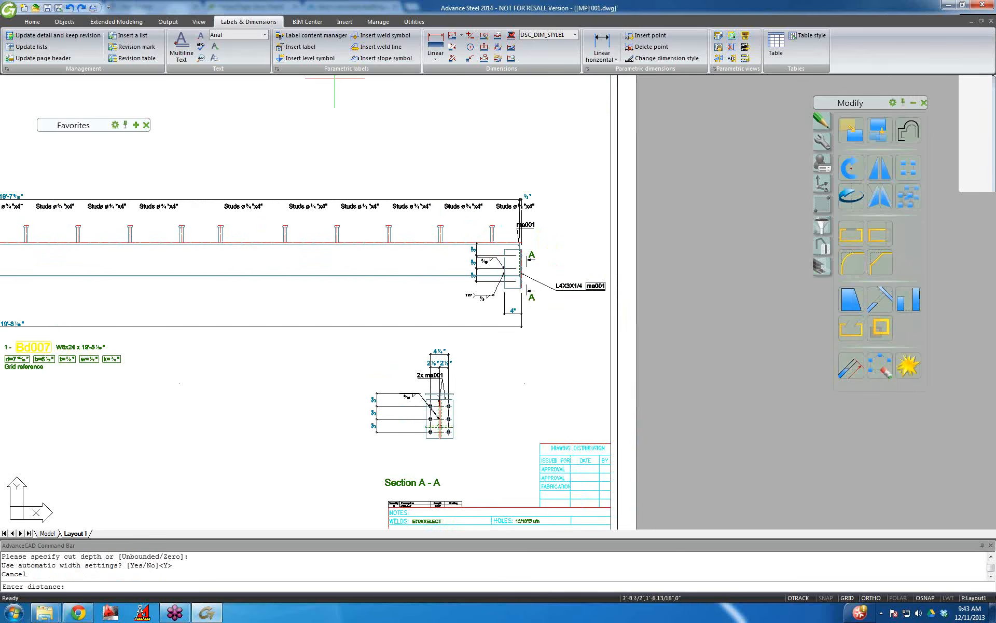
{"action": "left_click", "coordinate": [723, 59]}
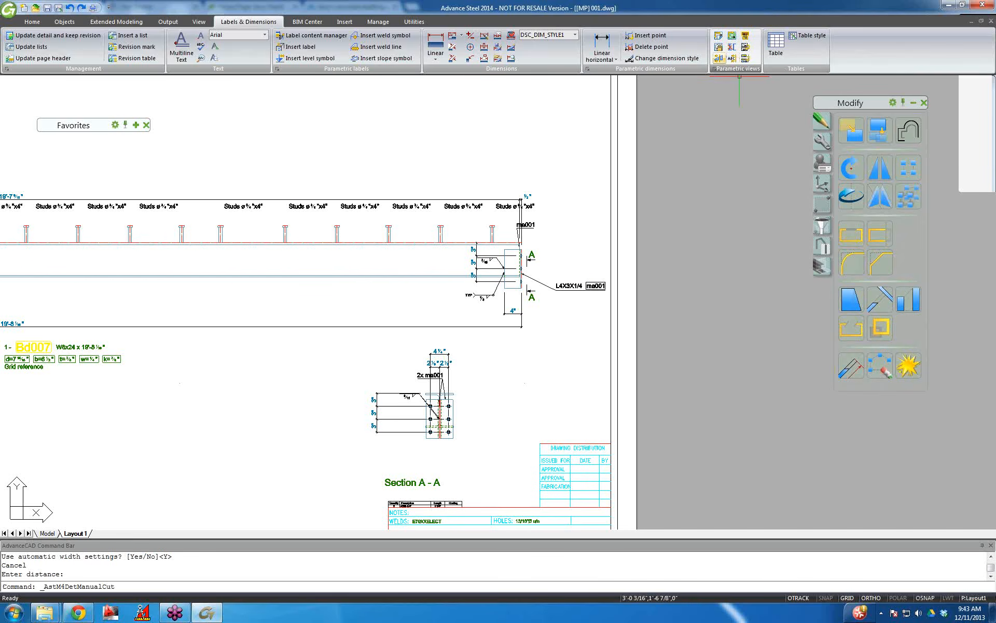
{"action": "key", "text": "Return"}
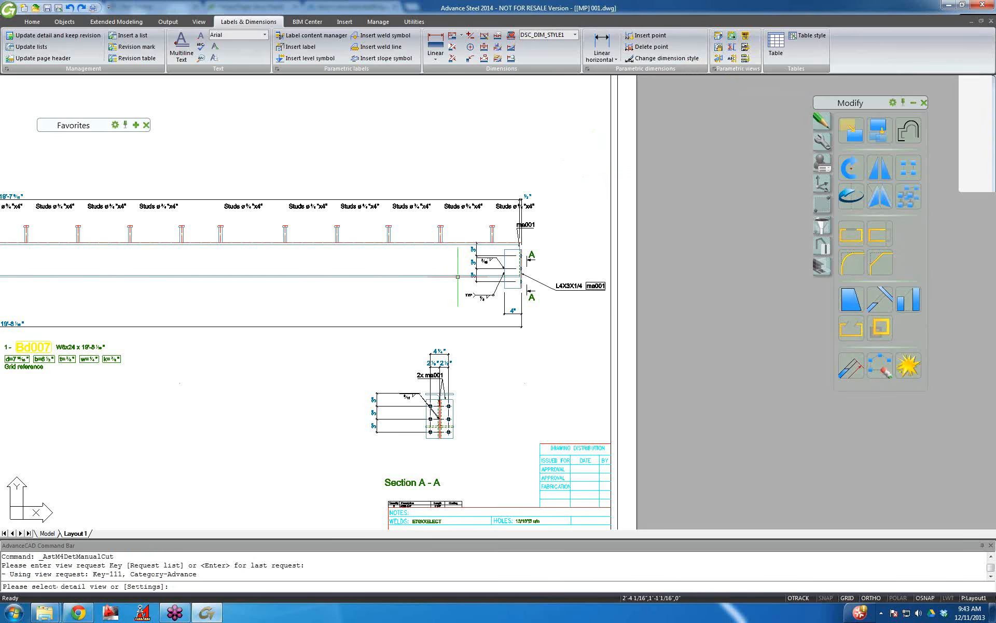
{"action": "left_click", "coordinate": [460, 277]}
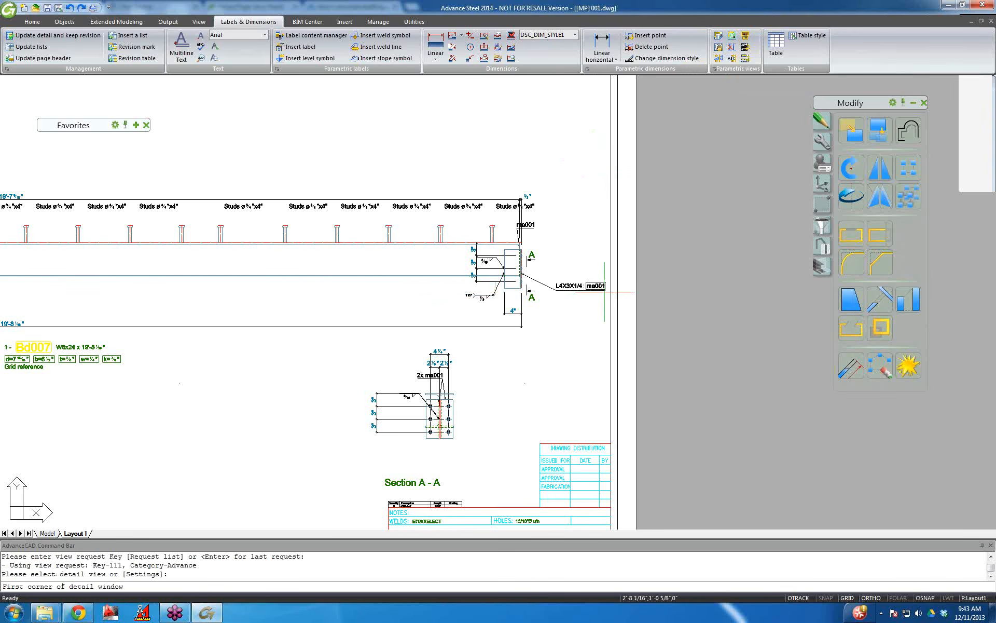
{"action": "left_click", "coordinate": [550, 313]}
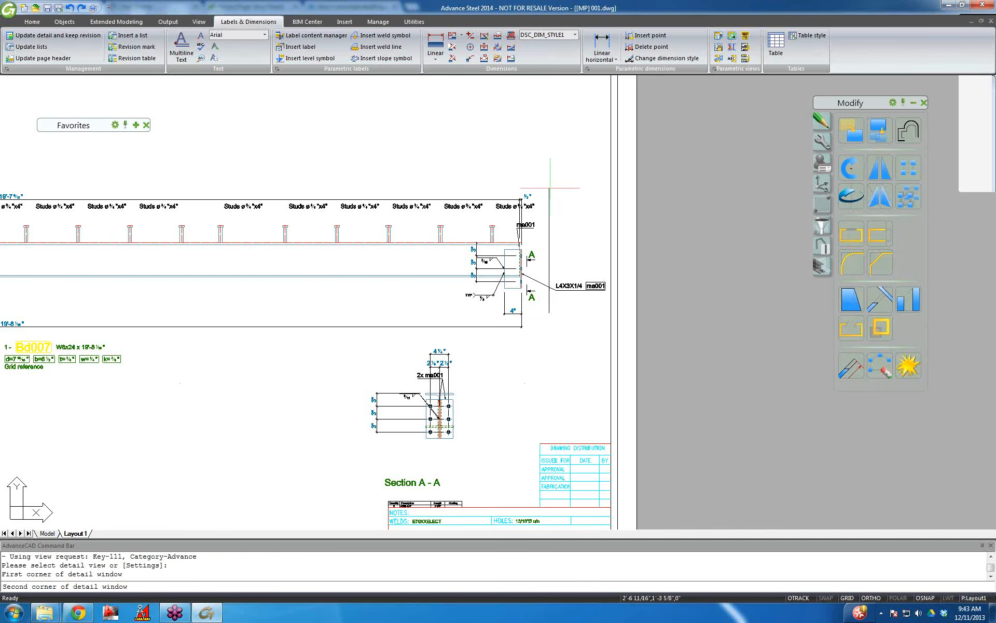
{"action": "left_click", "coordinate": [464, 188]}
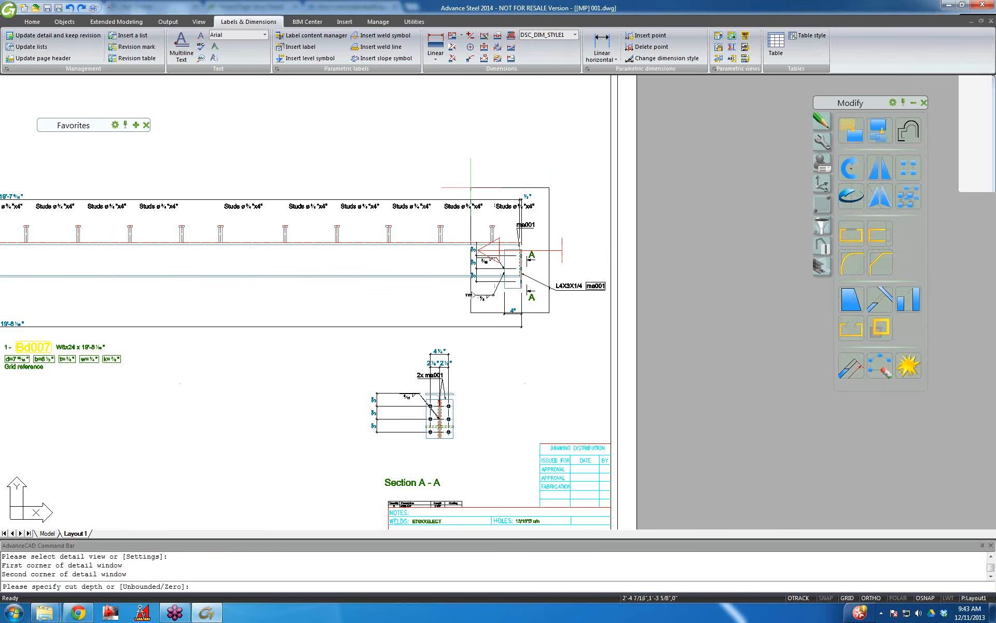
{"action": "key", "text": "Return"}
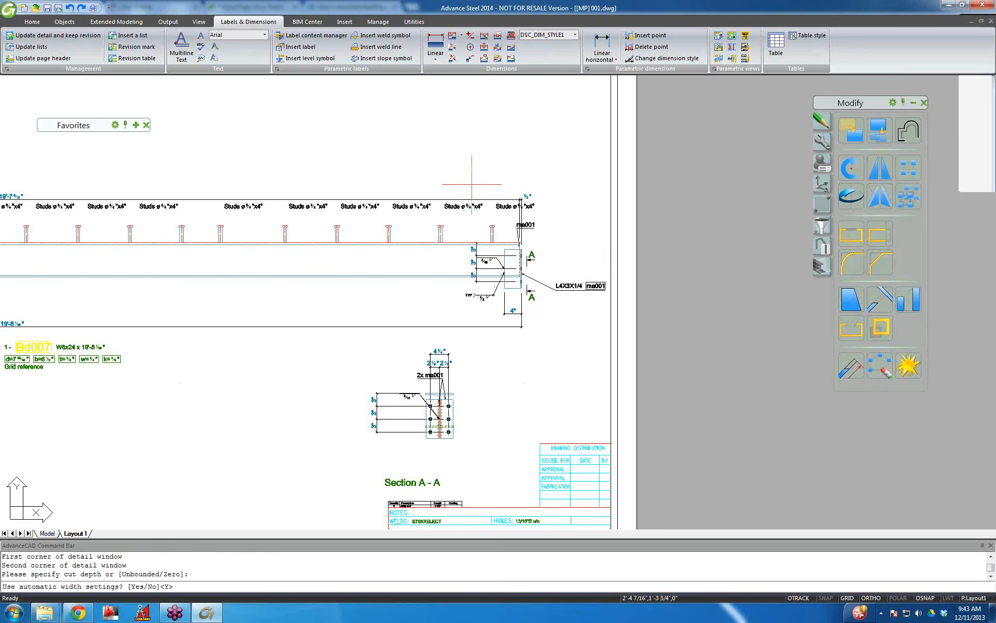
{"action": "key", "text": "Return"}
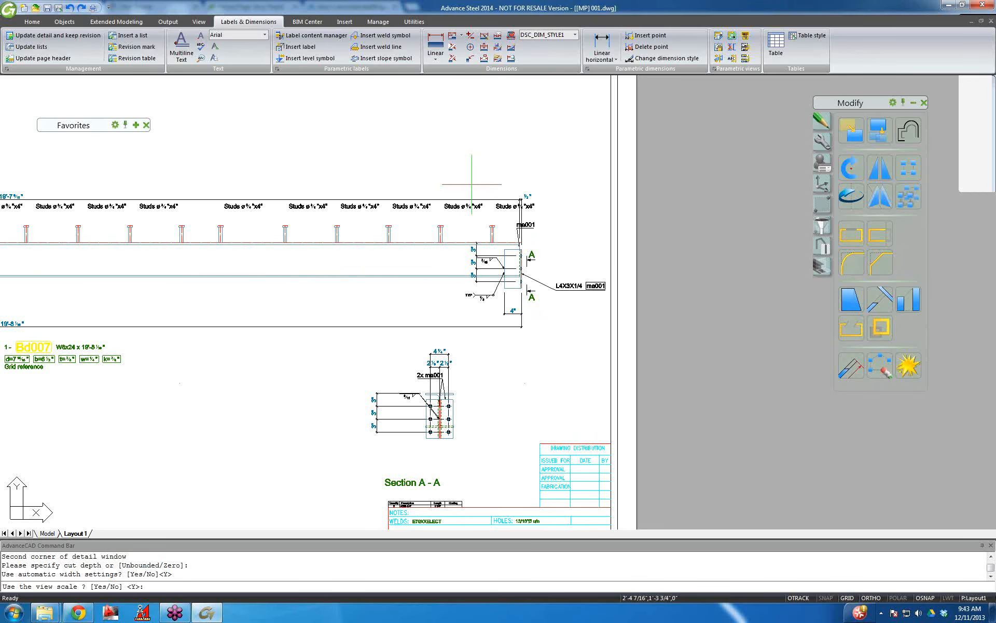
{"action": "key", "text": "Return"}
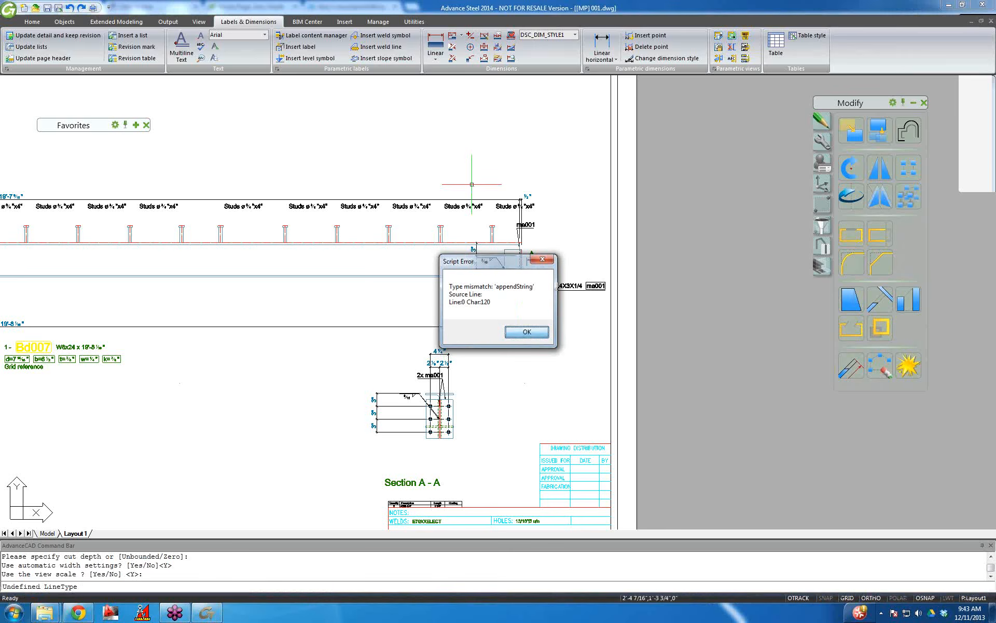
{"action": "key", "text": "Return"}
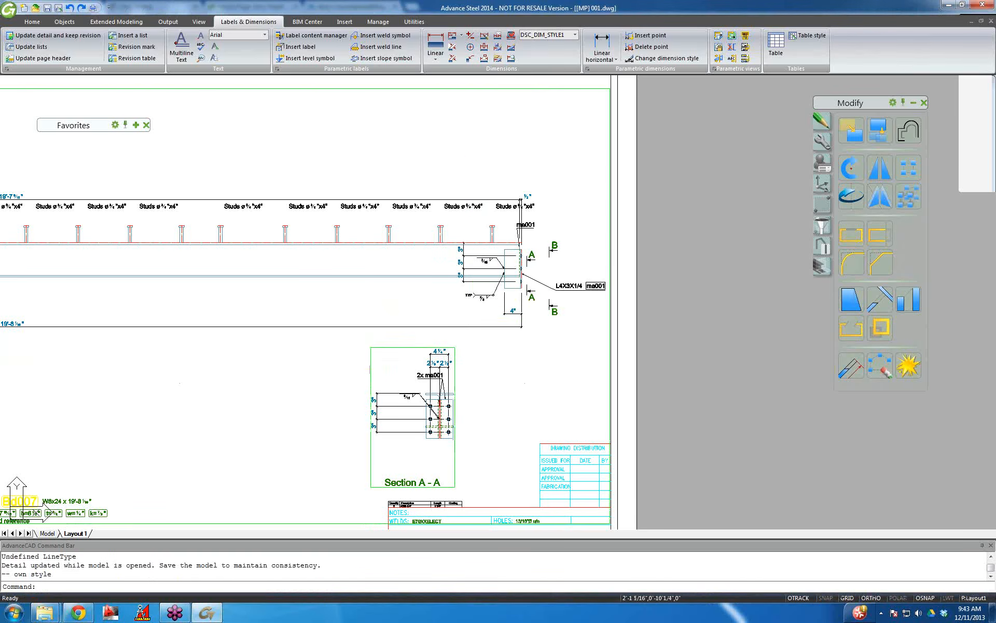
- Examine the new Section B - B view and its placement relative to the beam's main view on the sheet
{"action": "scroll", "coordinate": [362, 379], "scroll_direction": "down", "scroll_amount": 2}
{"action": "scroll", "coordinate": [357, 383], "scroll_direction": "down", "scroll_amount": 2}
{"action": "middle_click_drag", "start_coordinate": [332, 403], "coordinate": [528, 355]}
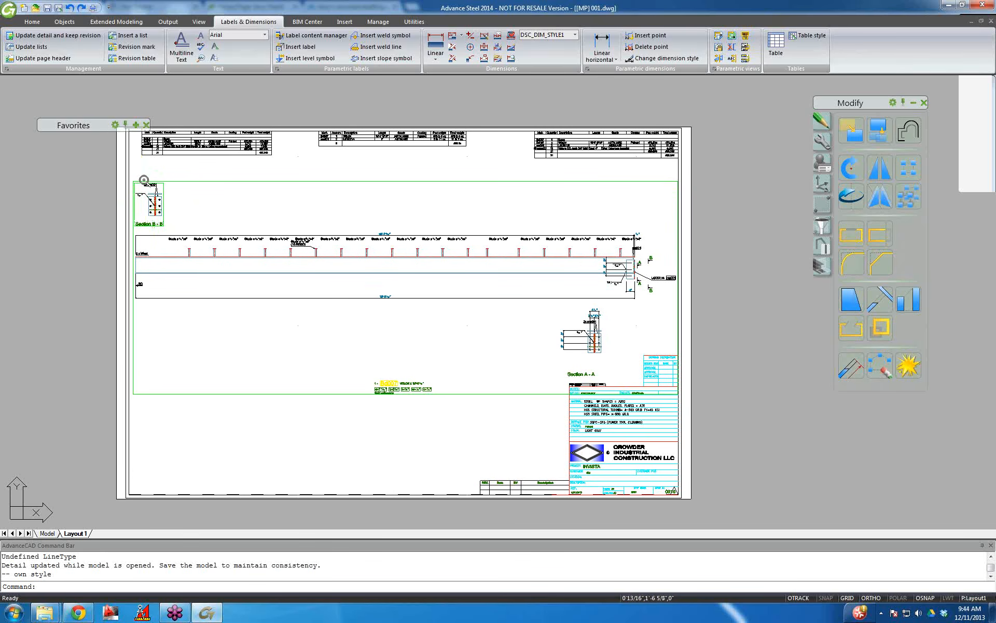
{"action": "scroll", "coordinate": [144, 179], "scroll_direction": "up", "scroll_amount": 5}
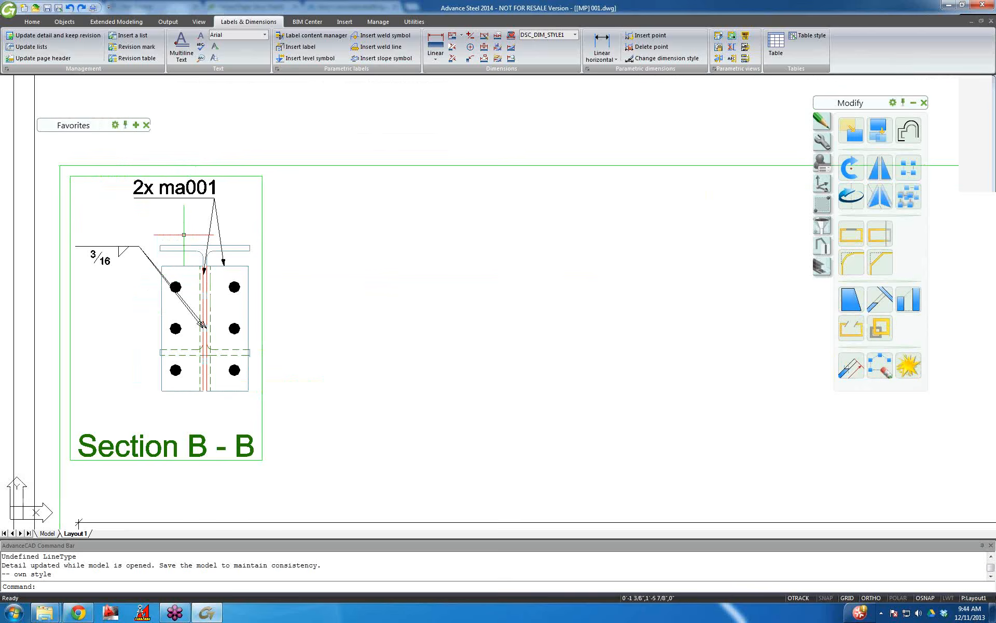
{"action": "scroll", "coordinate": [184, 235], "scroll_direction": "down", "scroll_amount": 4}
{"action": "scroll", "coordinate": [440, 315], "scroll_direction": "down", "scroll_amount": 3}
{"action": "mouse_move", "coordinate": [440, 316]}
{"action": "middle_mouse_down"}
{"action": "mouse_move", "coordinate": [172, 279]}
{"action": "mouse_move", "coordinate": [341, 297]}
{"action": "middle_mouse_up"}
{"action": "scroll", "coordinate": [191, 280], "scroll_direction": "up", "scroll_amount": 4}
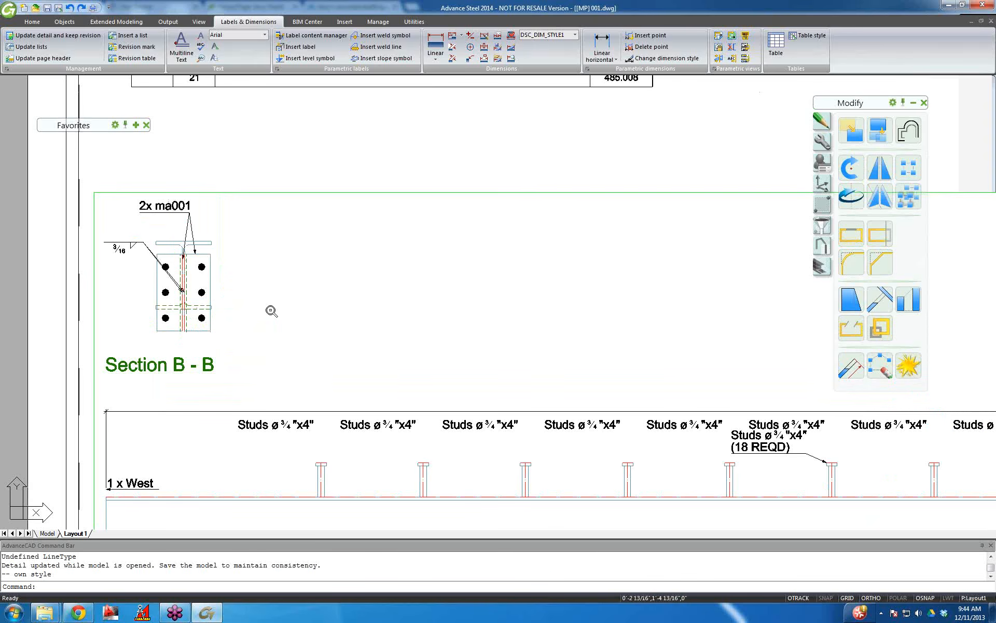
{"action": "scroll", "coordinate": [271, 310], "scroll_direction": "down", "scroll_amount": 2}
{"action": "scroll", "coordinate": [270, 311], "scroll_direction": "down", "scroll_amount": 3}
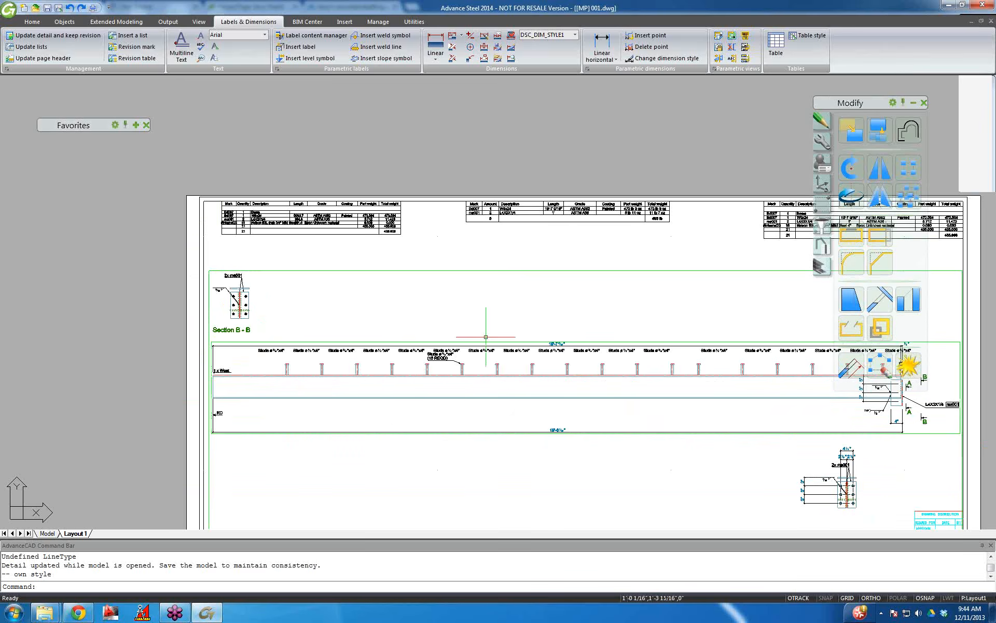
{"action": "middle_click_drag", "start_coordinate": [485, 337], "coordinate": [327, 284]}
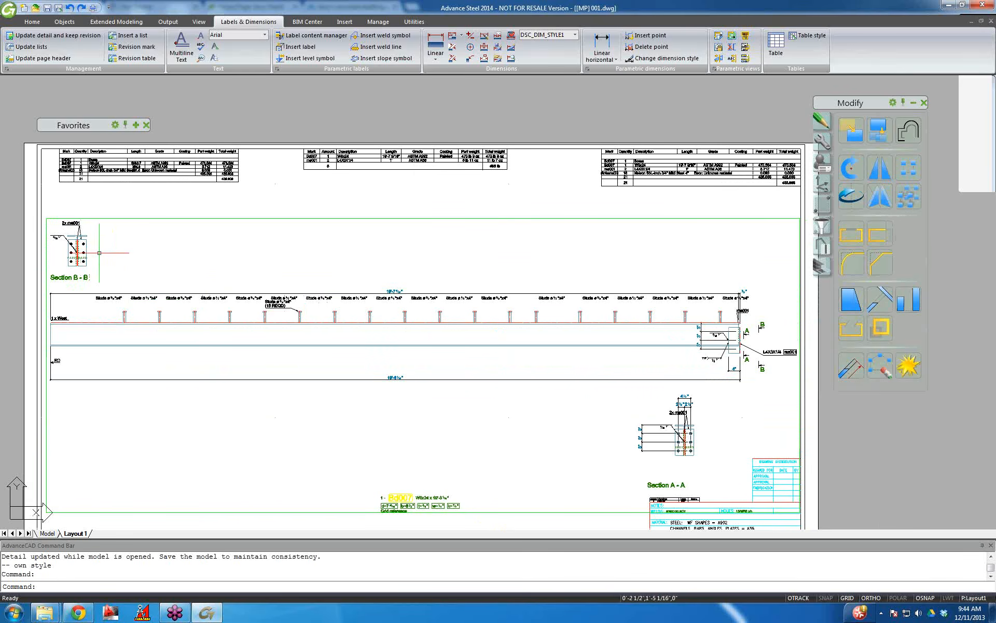
{"action": "right_click", "coordinate": [113, 263]}
{"action": "left_click", "coordinate": [138, 293]}
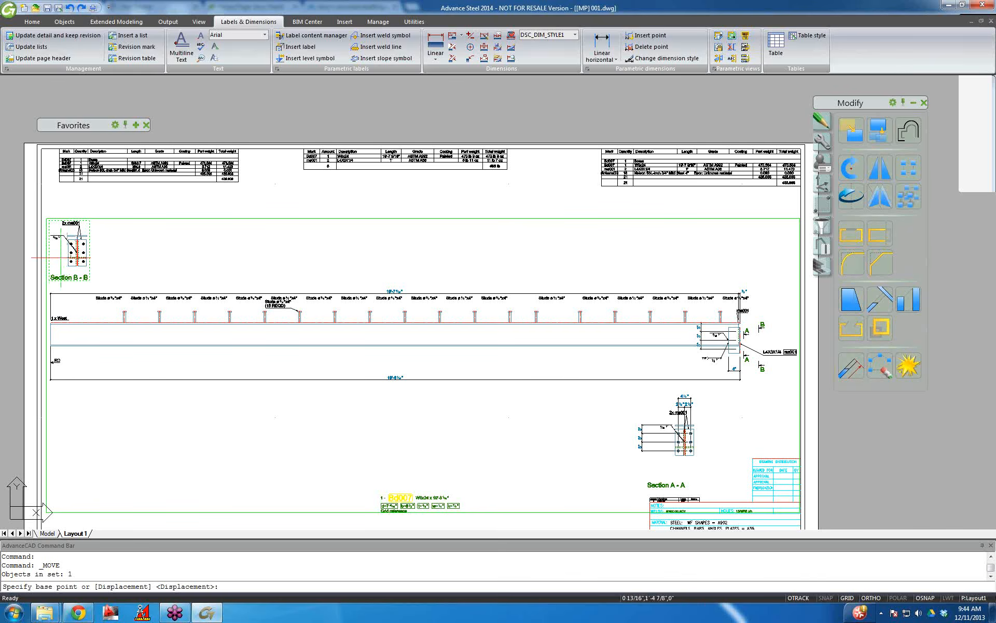
{"action": "left_click", "coordinate": [61, 257]}
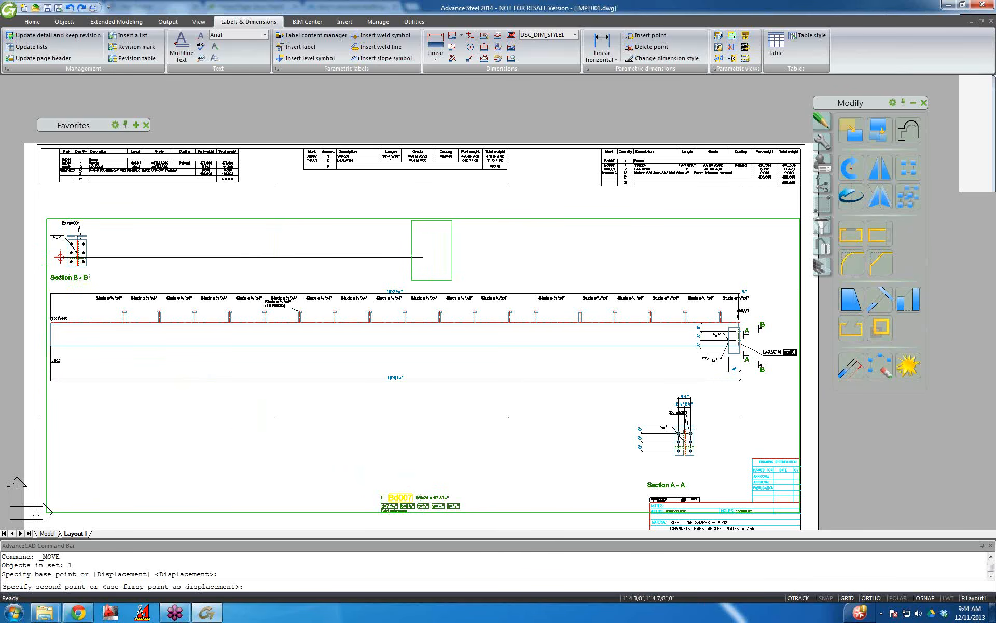
{"action": "key", "text": "Escape"}
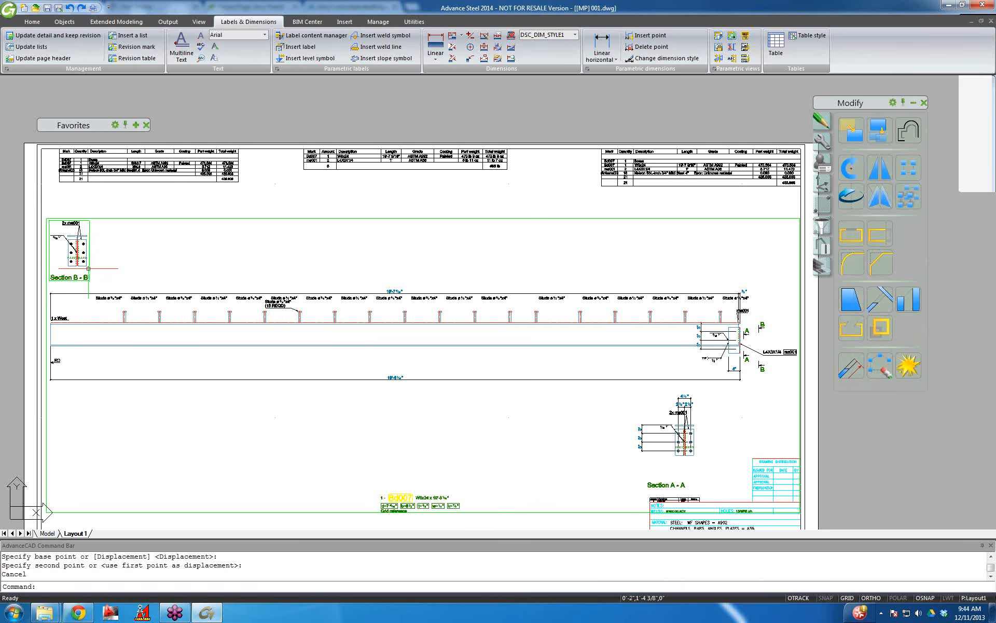
- Move the Section B - B view below the beam, beside Section A - A, with ortho mode turned off
{"action": "left_click", "coordinate": [89, 269]}
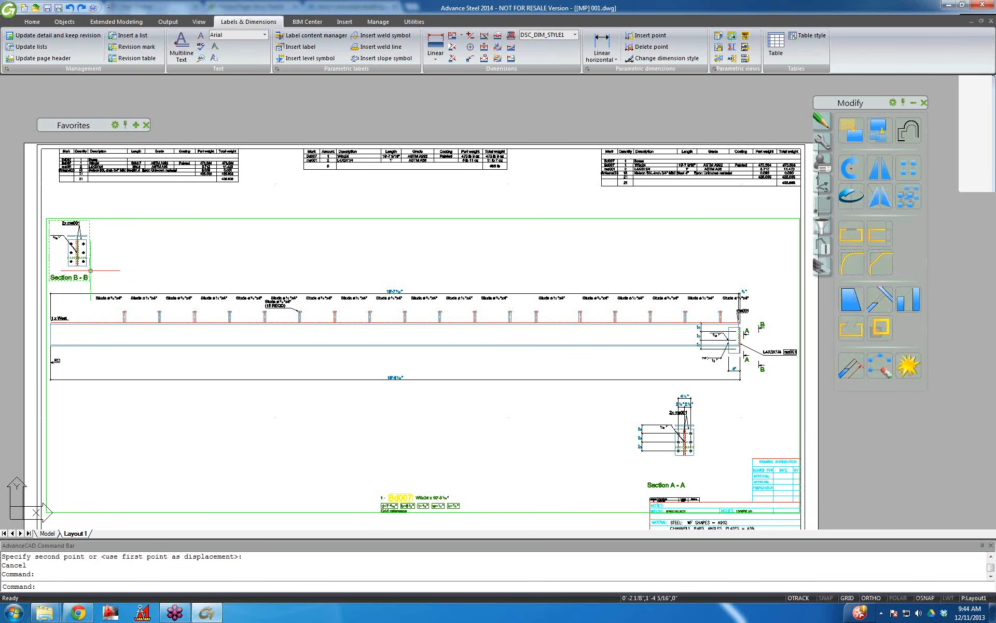
{"action": "right_click", "coordinate": [97, 267]}
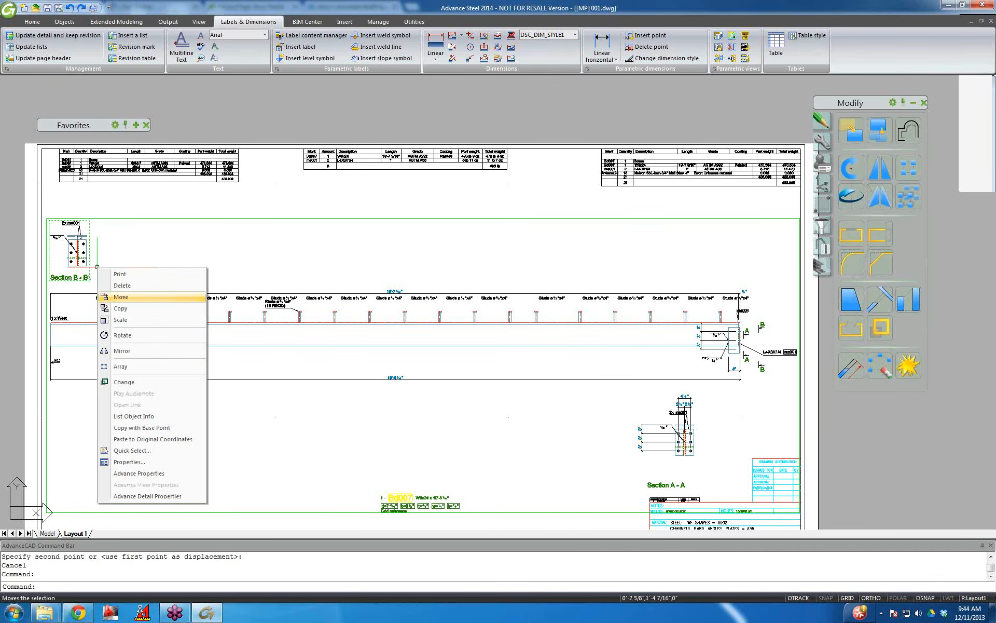
{"action": "left_click", "coordinate": [120, 297]}
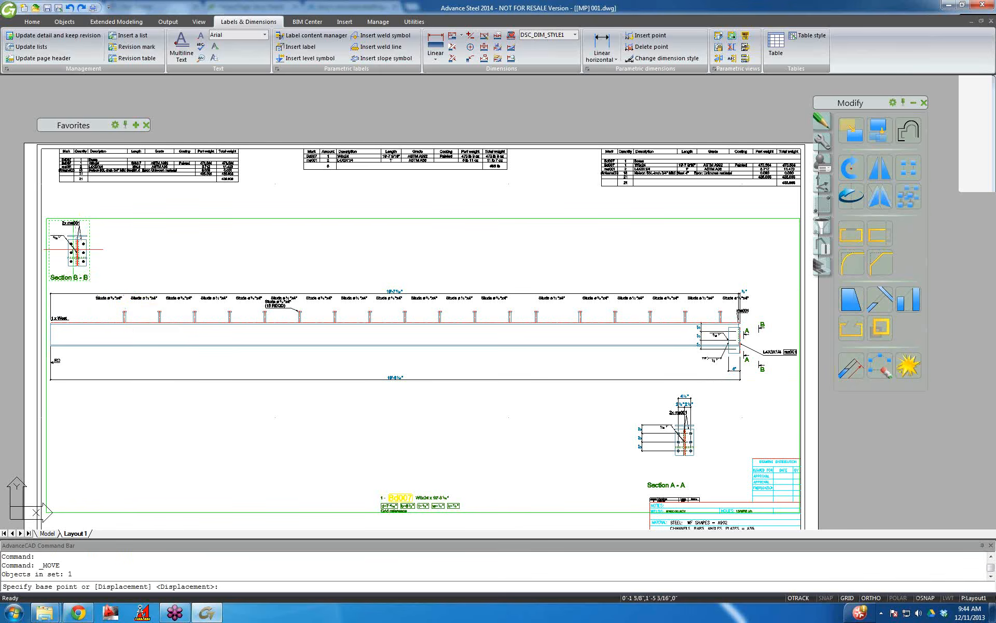
{"action": "left_click", "coordinate": [75, 251]}
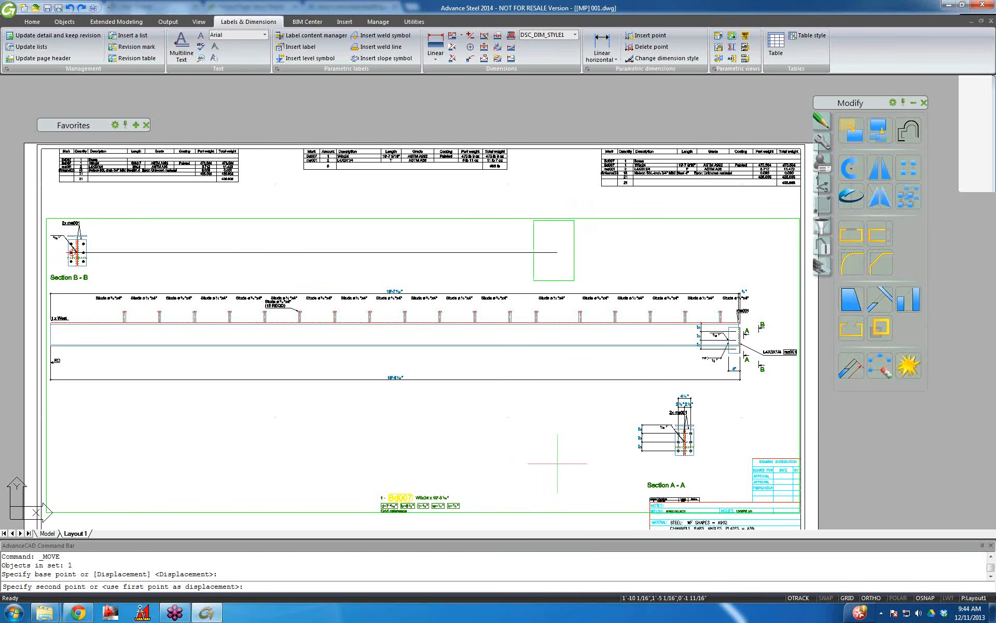
{"action": "key", "text": "F8"}
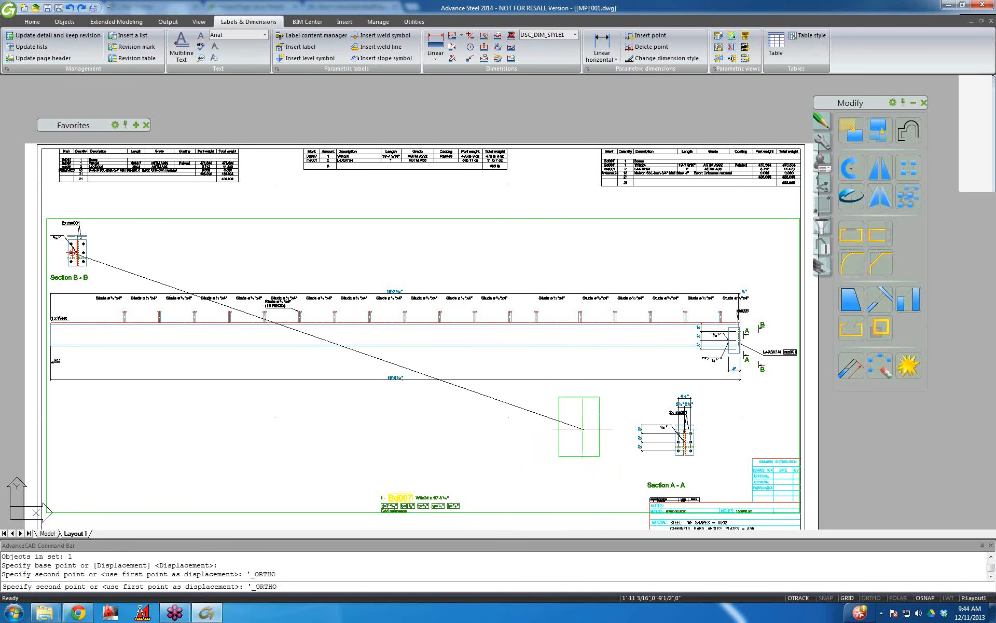
{"action": "left_click", "coordinate": [582, 428]}
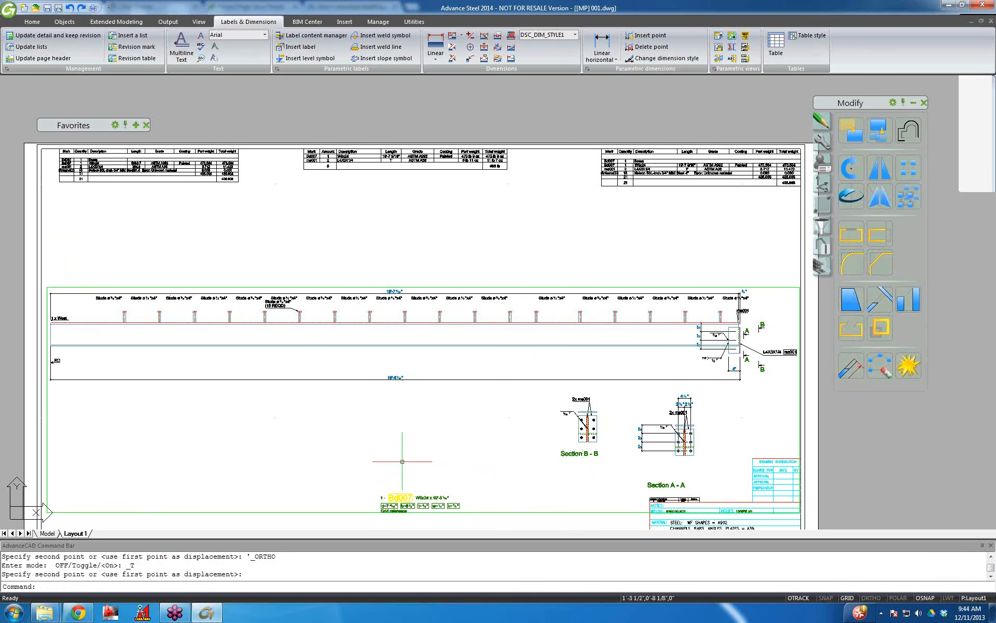
{"action": "key", "text": "Escape"}
{"action": "key", "text": "Escape"}
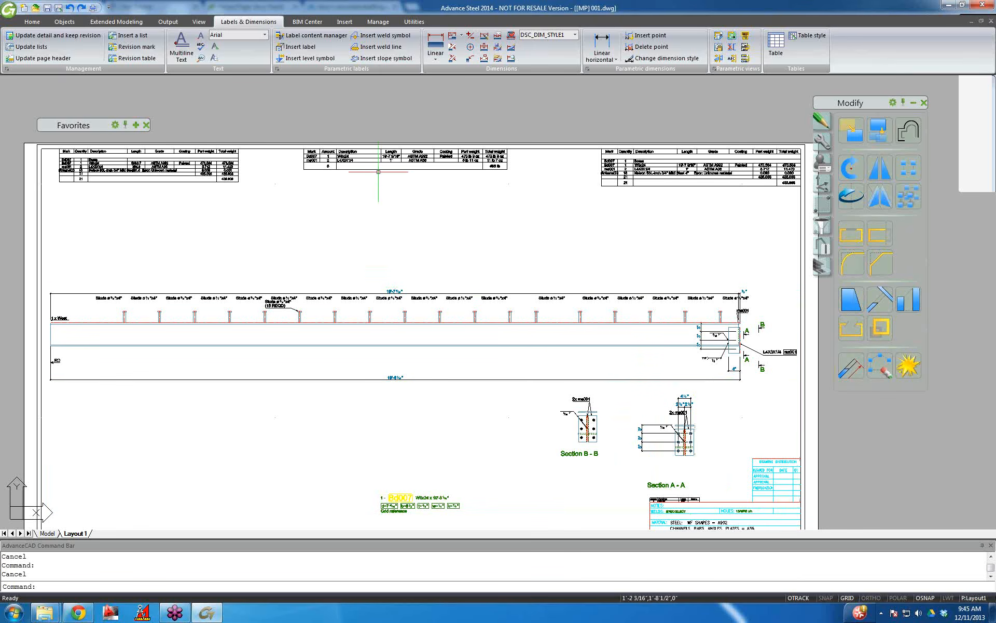
- Set the lower weld type of the TYP 1/4 weld symbol at the beam's angle connection to Fillet weld
{"action": "scroll", "coordinate": [606, 357], "scroll_direction": "up", "scroll_amount": 3}
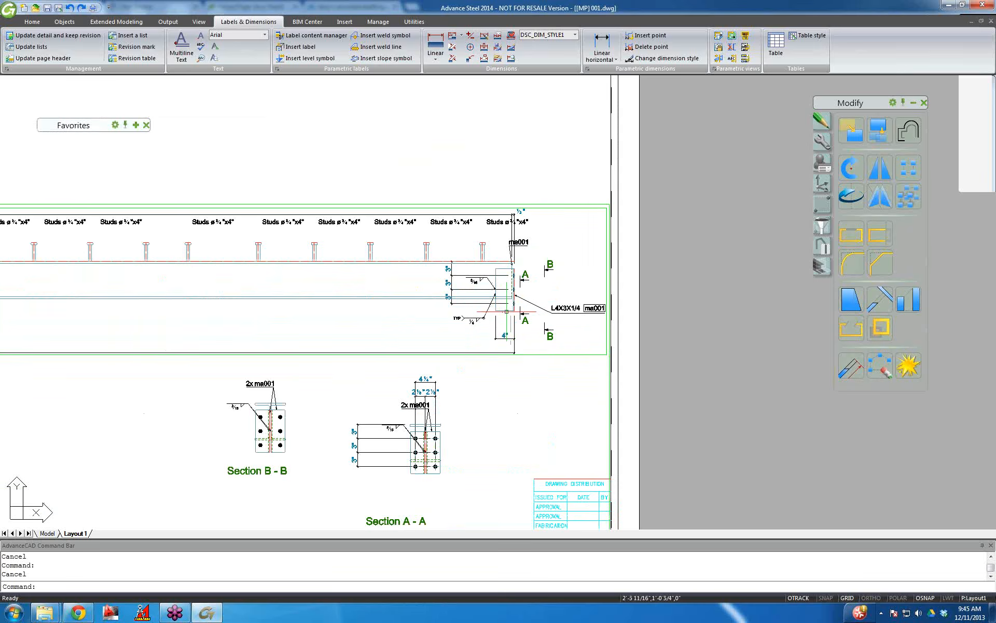
{"action": "scroll", "coordinate": [507, 311], "scroll_direction": "up", "scroll_amount": 3}
{"action": "middle_click_drag", "start_coordinate": [465, 350], "coordinate": [556, 299]}
{"action": "double_click", "coordinate": [429, 281]}
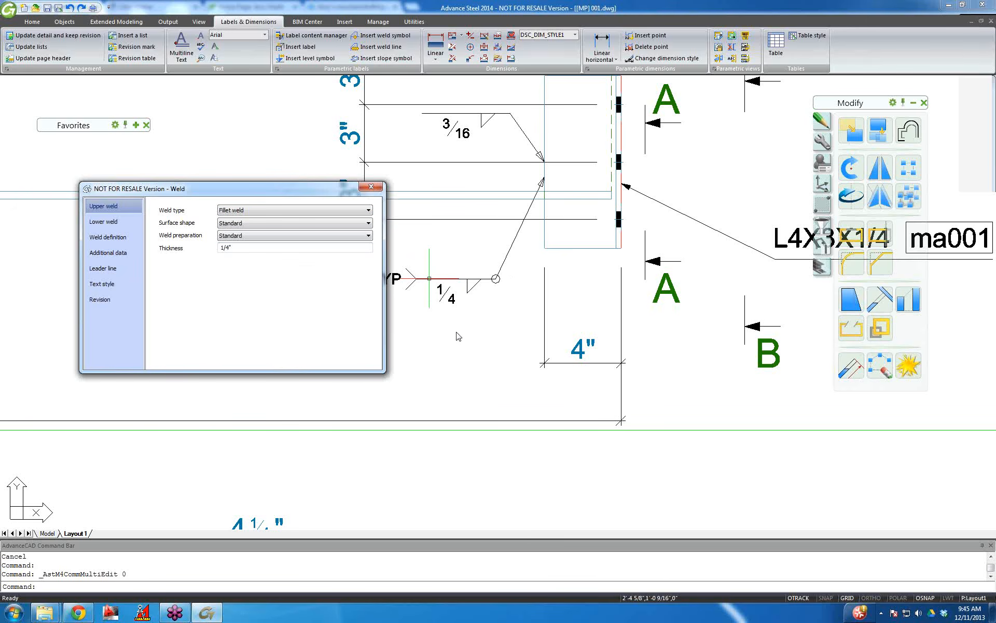
{"action": "left_click", "coordinate": [103, 222]}
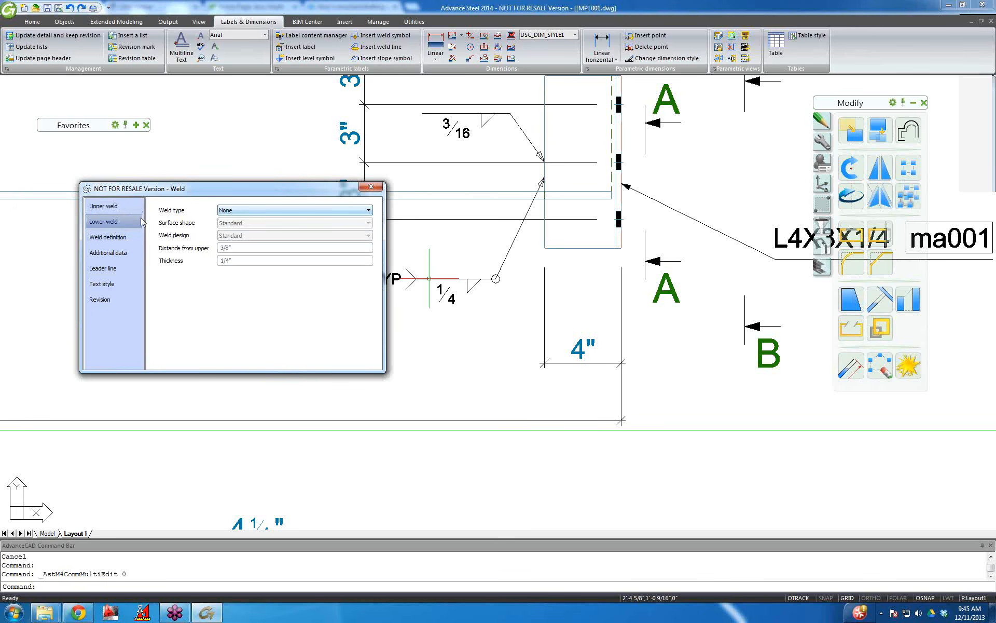
{"action": "left_click", "coordinate": [322, 211]}
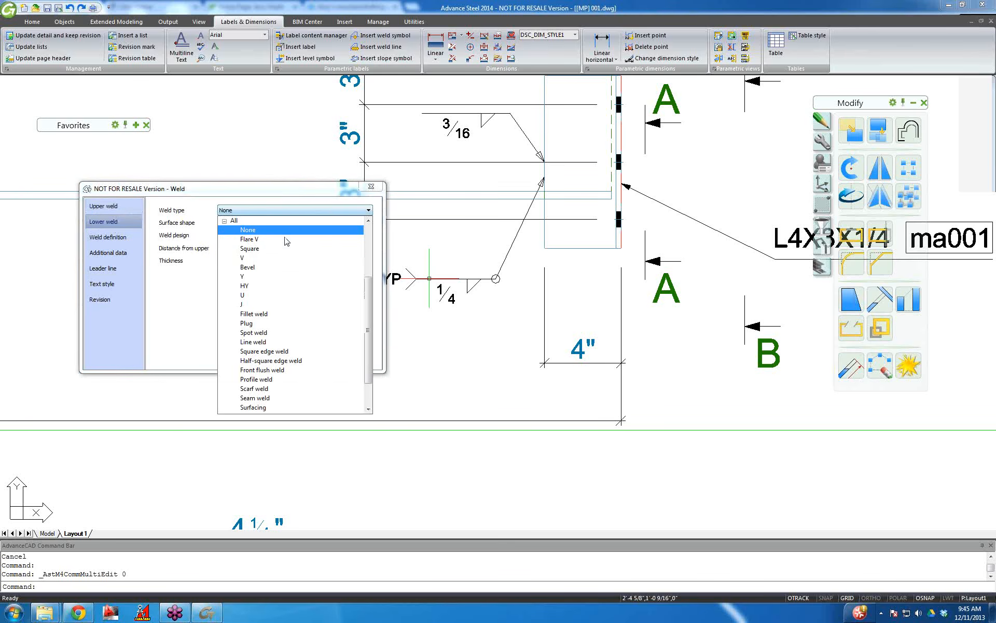
{"action": "left_click", "coordinate": [277, 316]}
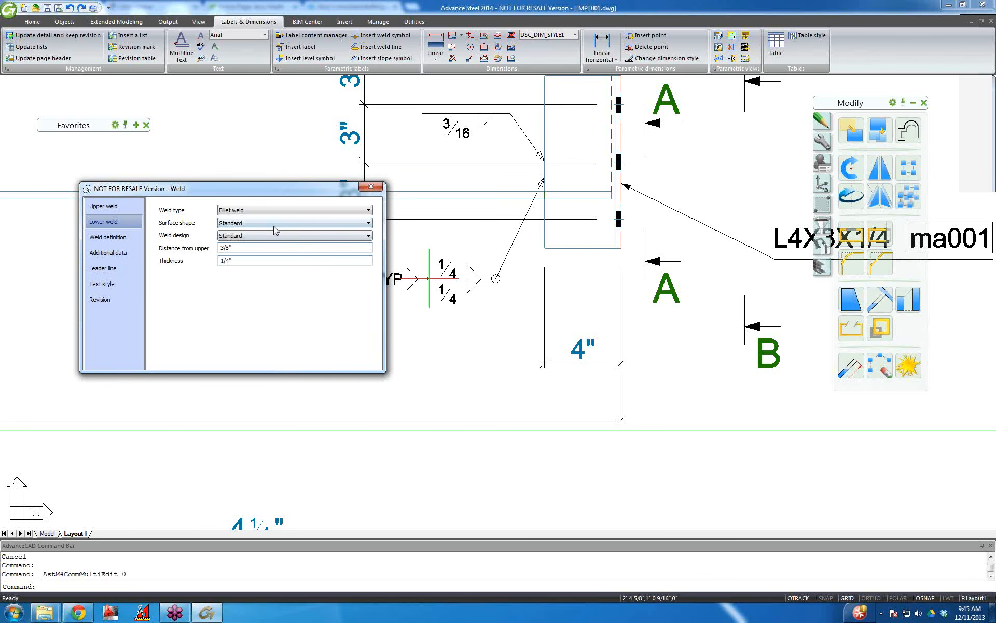
- Return the lower weld type of the TYP 1/4 weld symbol to None and close its properties
{"action": "left_click", "coordinate": [293, 211]}
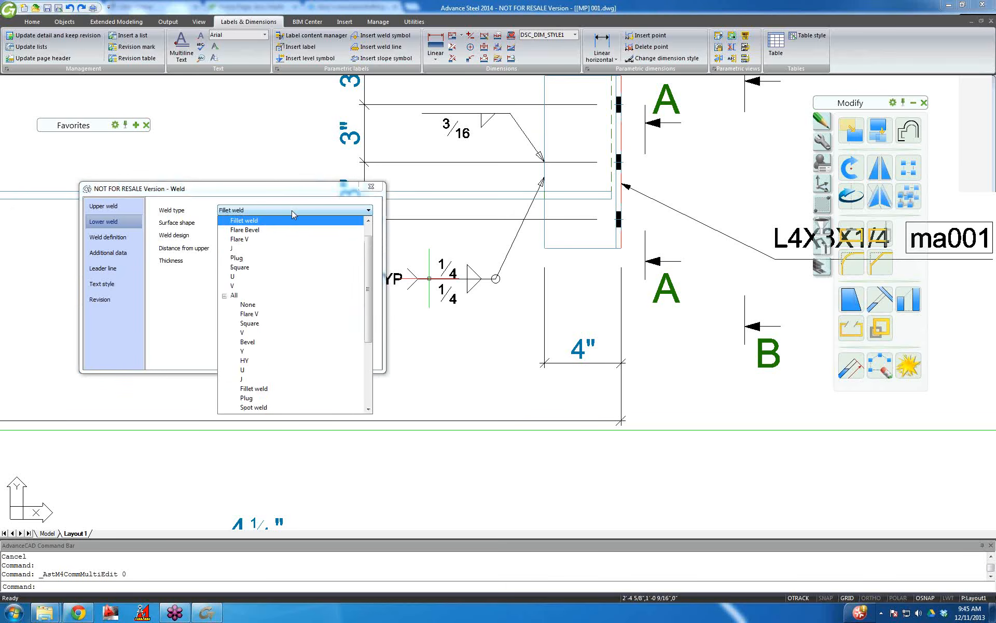
{"action": "left_click", "coordinate": [270, 305]}
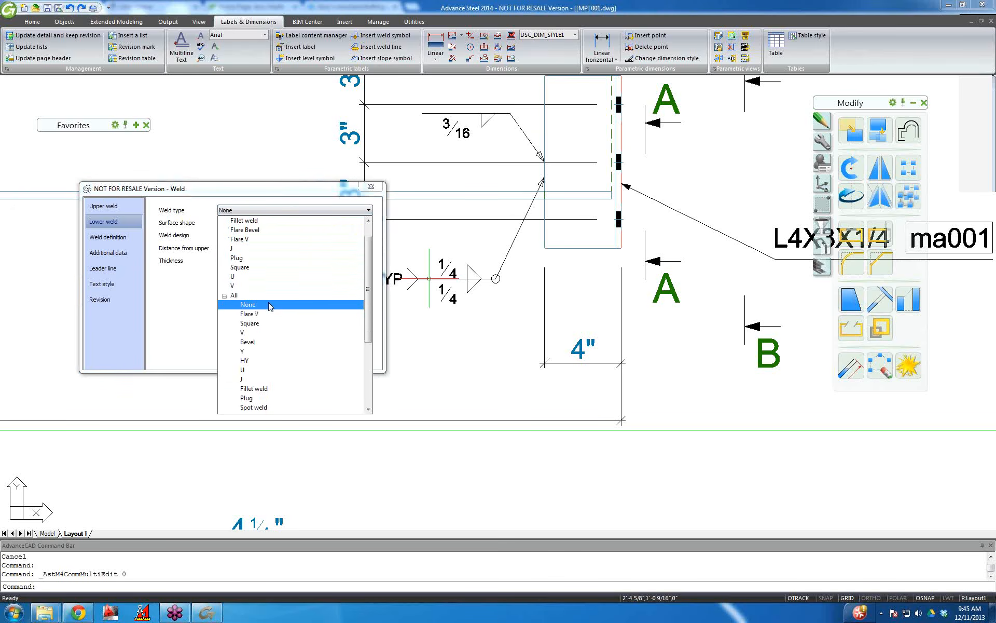
{"action": "left_click", "coordinate": [269, 305]}
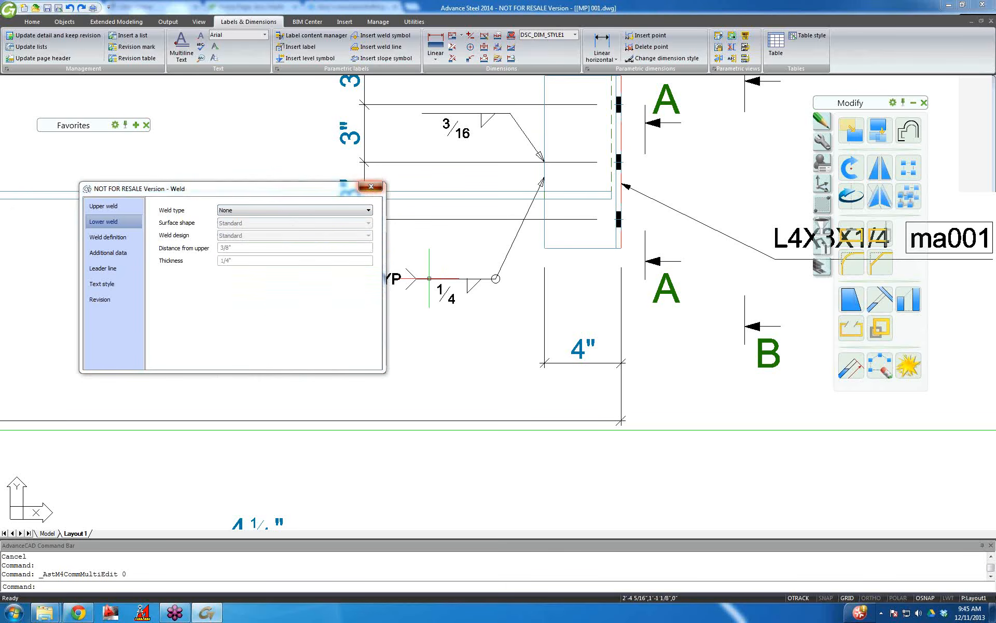
{"action": "left_click", "coordinate": [371, 186]}
- Insert a weld symbol referencing the upper edge of the connection angle, placed above the beam near the last studs, keeping its default weld settings
{"action": "scroll", "coordinate": [339, 313], "scroll_direction": "down", "scroll_amount": 3}
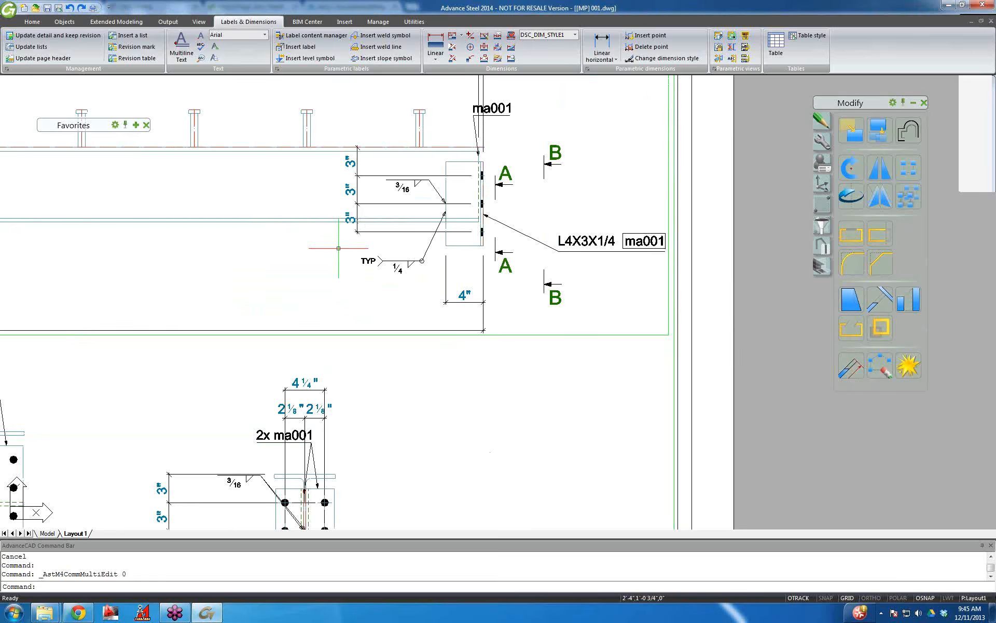
{"action": "middle_click_drag", "start_coordinate": [339, 313], "coordinate": [354, 400]}
{"action": "left_click", "coordinate": [381, 40]}
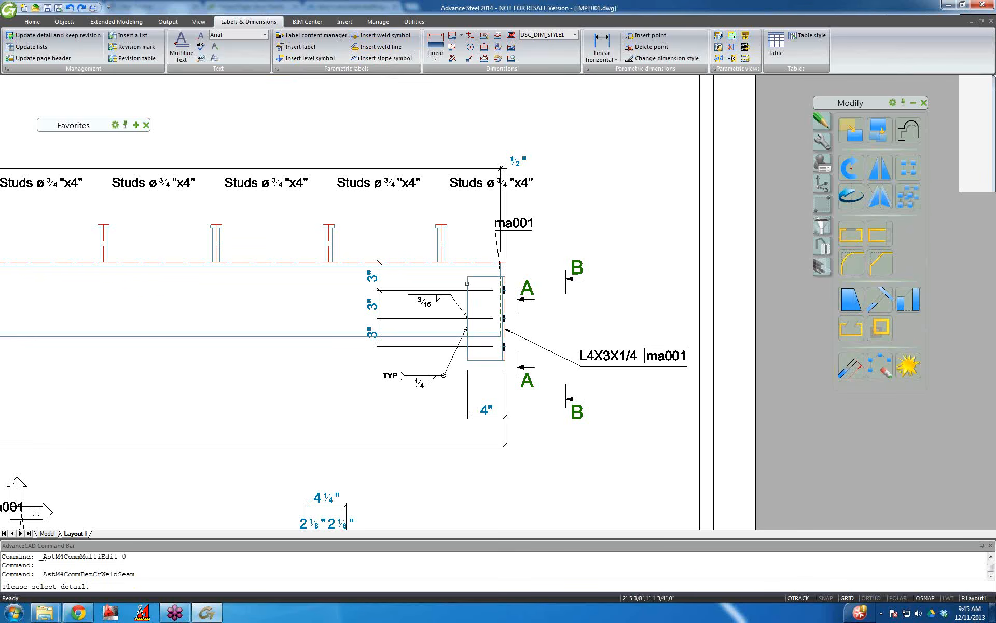
{"action": "left_click", "coordinate": [468, 284]}
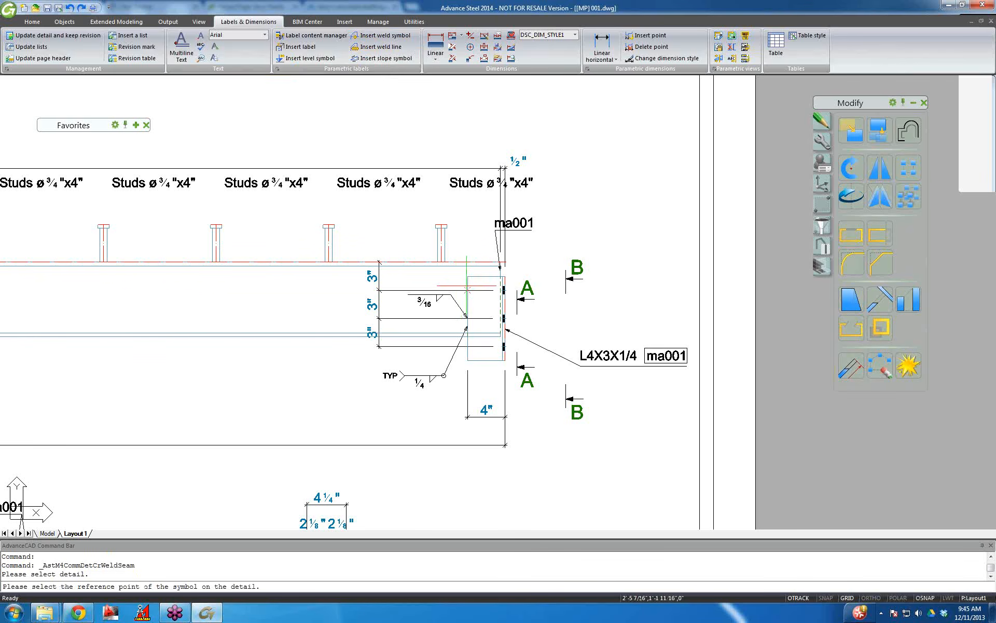
{"action": "left_click", "coordinate": [484, 276]}
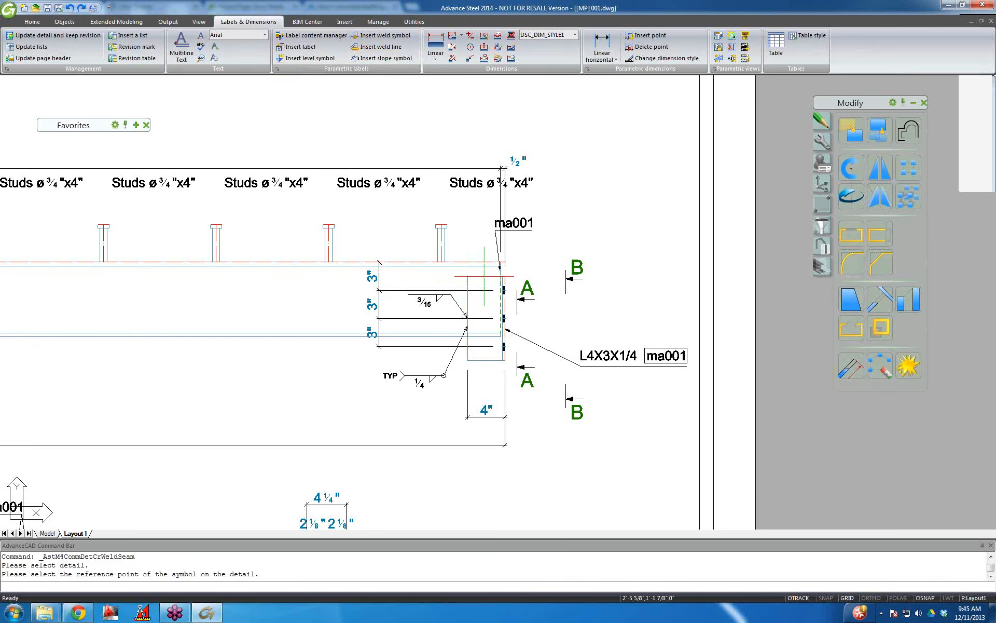
{"action": "left_click", "coordinate": [409, 211]}
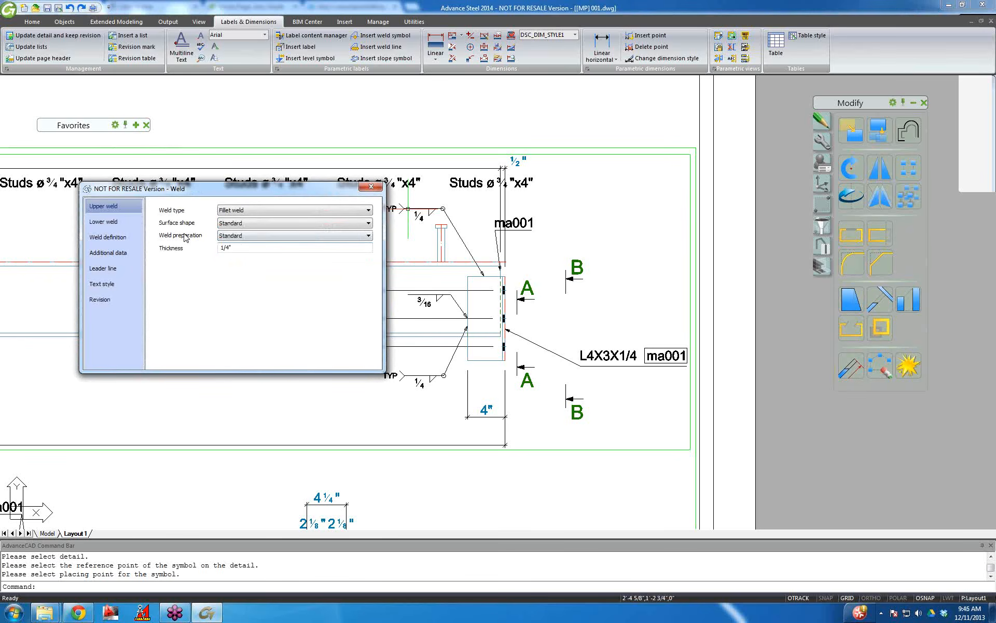
{"action": "left_click", "coordinate": [107, 222]}
{"action": "left_click", "coordinate": [105, 206]}
{"action": "left_click", "coordinate": [371, 188]}
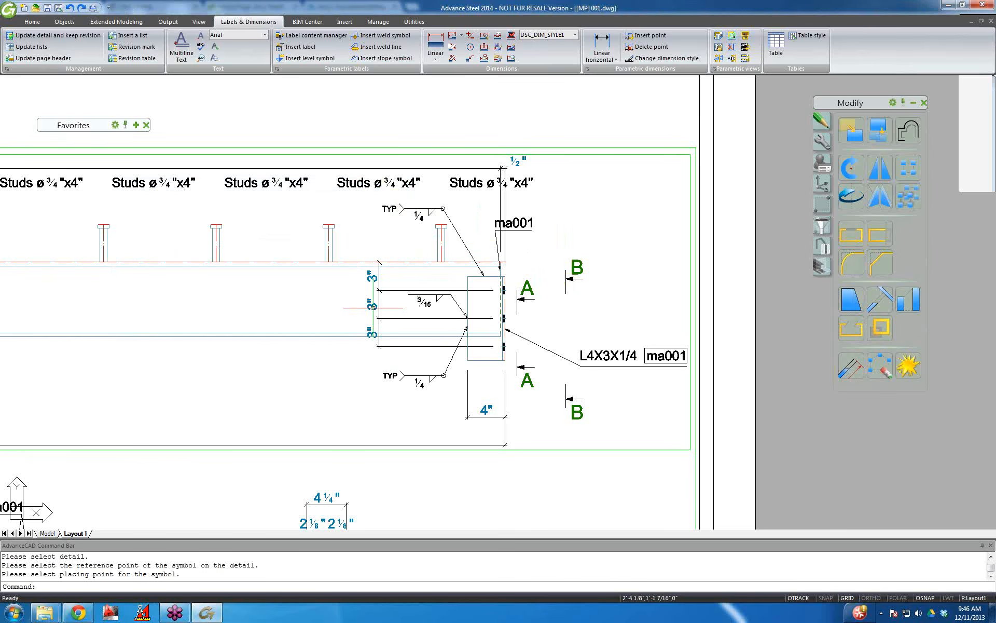
- Examine the upper and lower weld settings of the 3/16 weld symbol at the connection angle
{"action": "double_click", "coordinate": [414, 298]}
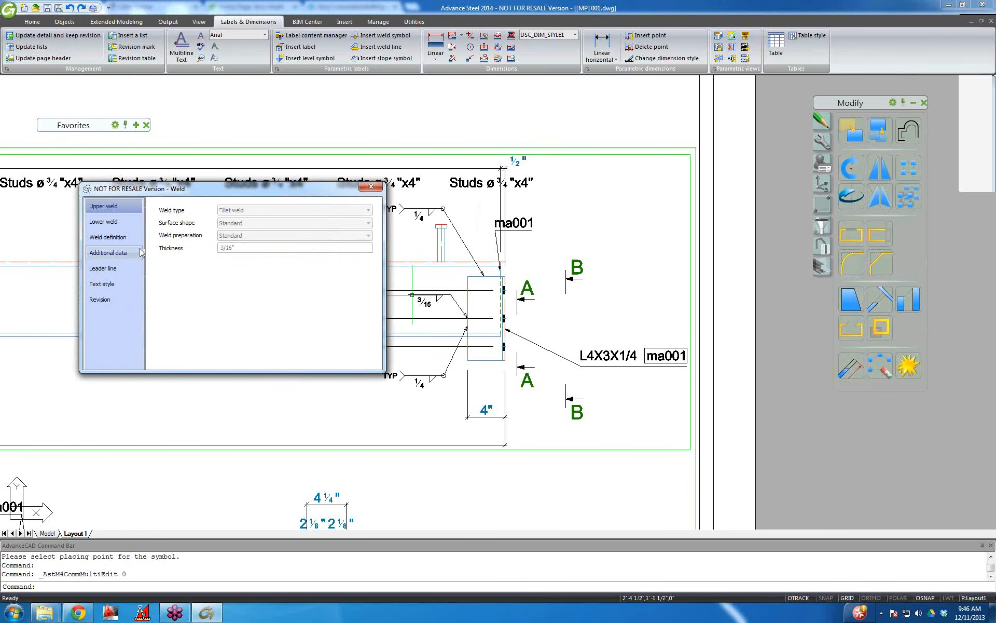
{"action": "left_click", "coordinate": [113, 224]}
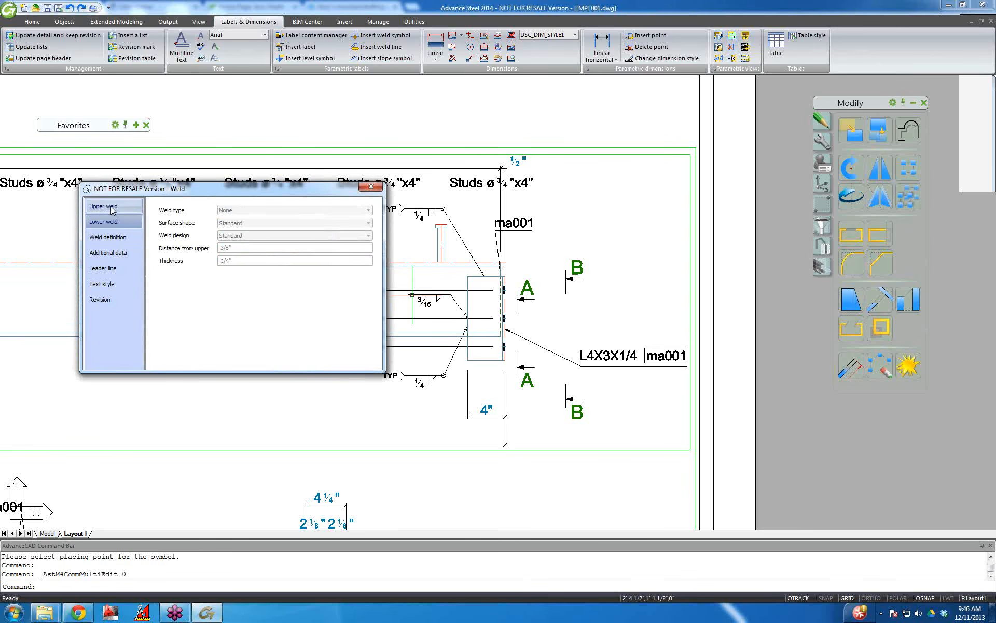
{"action": "left_click", "coordinate": [112, 206]}
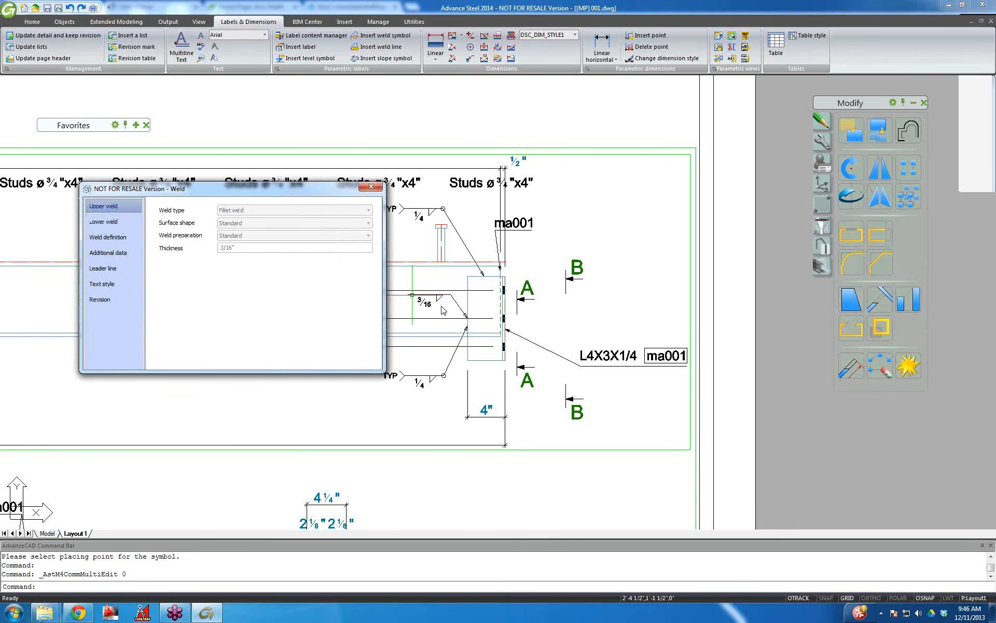
{"action": "left_click", "coordinate": [106, 221]}
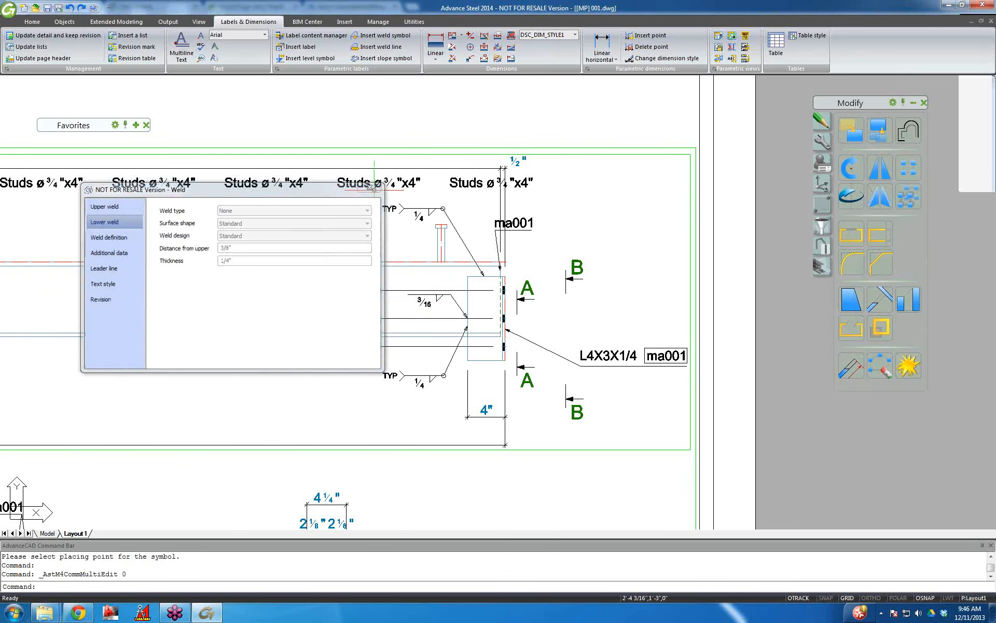
{"action": "left_click", "coordinate": [371, 187]}
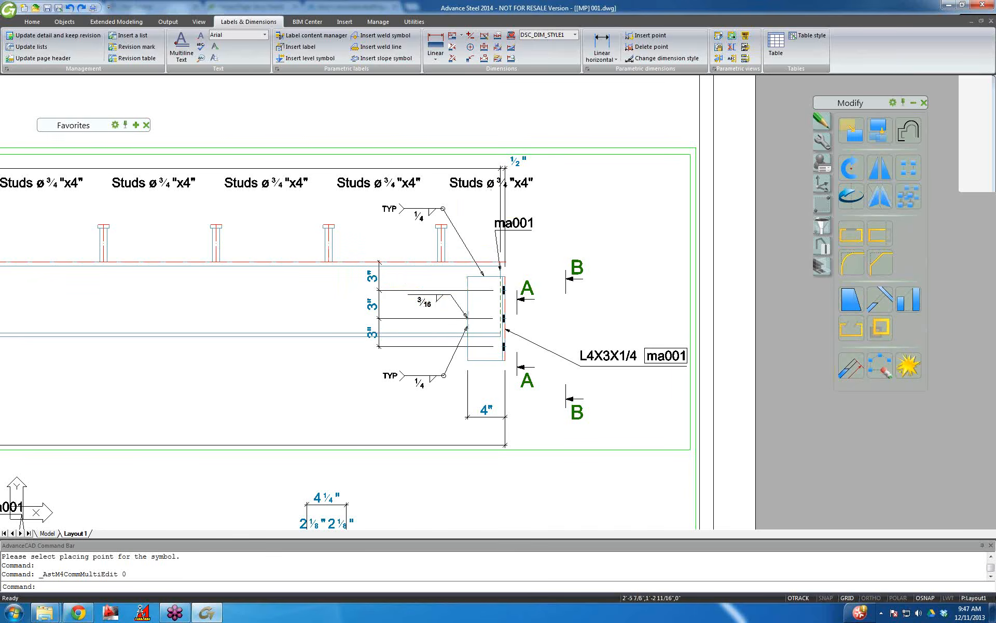
- Move the Favorites palette off the sheet, and collapse the Modify palette and move it farther from the sheet
{"action": "scroll", "coordinate": [541, 195], "scroll_direction": "down", "scroll_amount": 3}
{"action": "scroll", "coordinate": [541, 195], "scroll_direction": "down", "scroll_amount": 4}
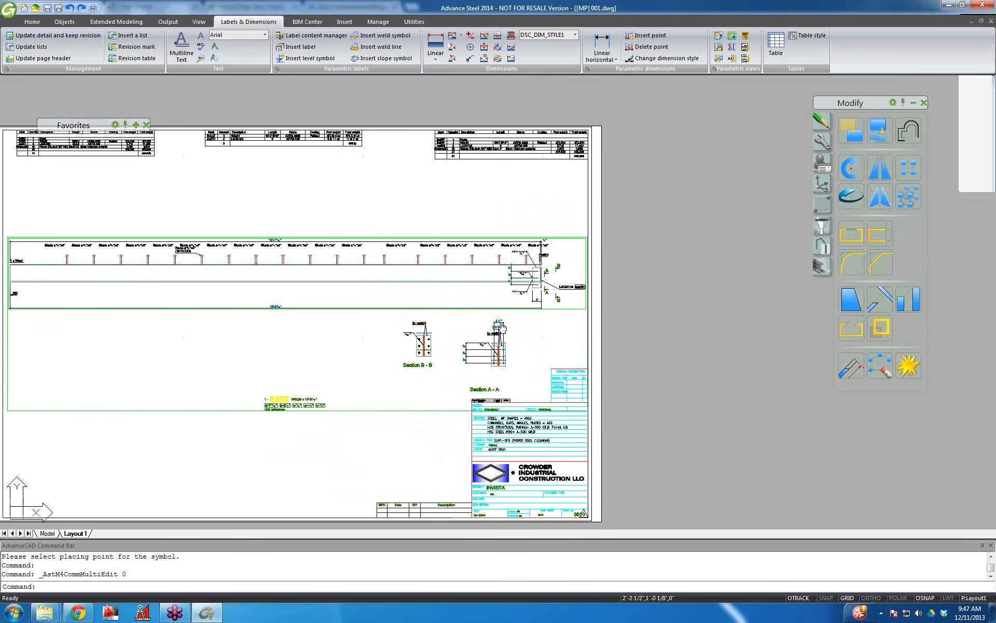
{"action": "middle_click_drag", "start_coordinate": [495, 297], "coordinate": [626, 290]}
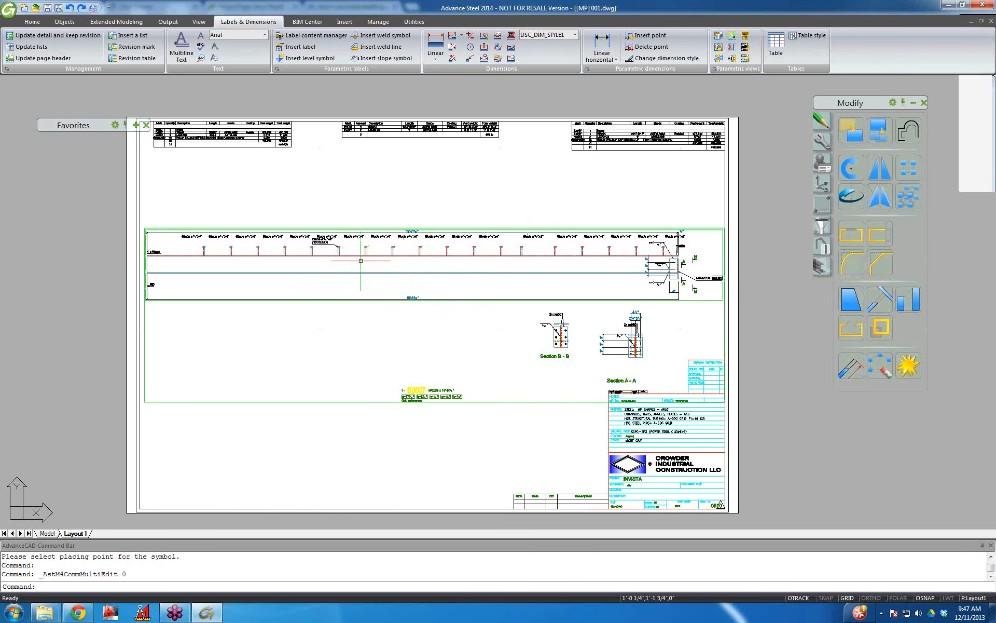
{"action": "left_click_drag", "start_coordinate": [98, 126], "coordinate": [74, 89]}
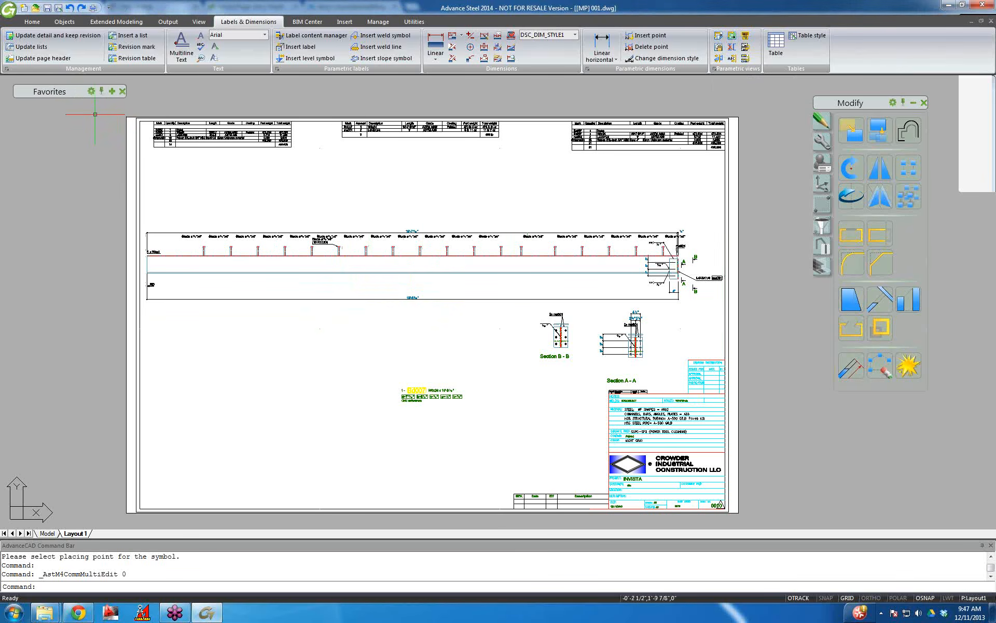
{"action": "left_click", "coordinate": [914, 103]}
{"action": "left_click_drag", "start_coordinate": [877, 98], "coordinate": [909, 88]}
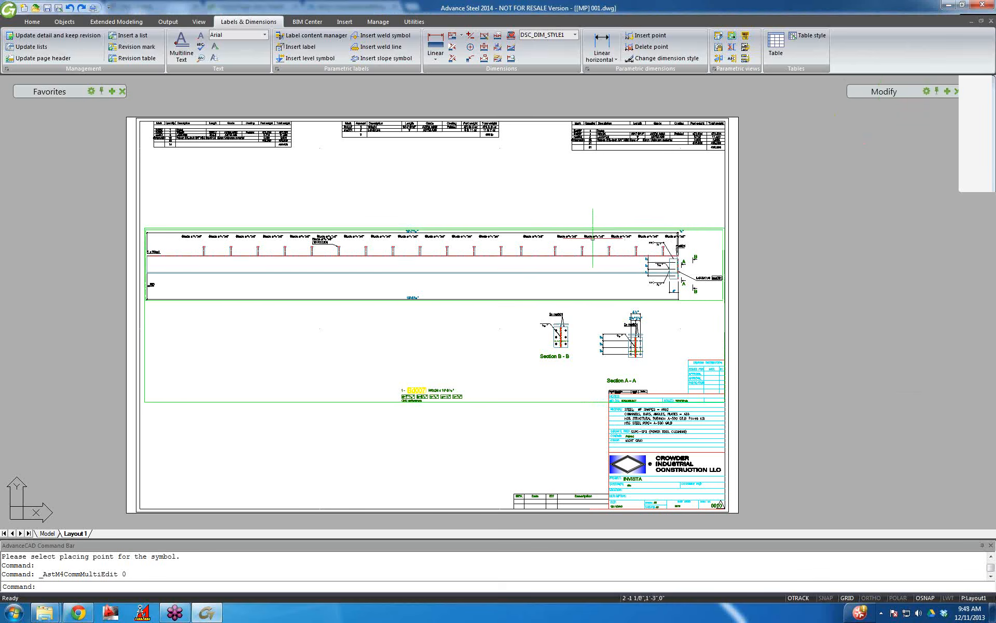
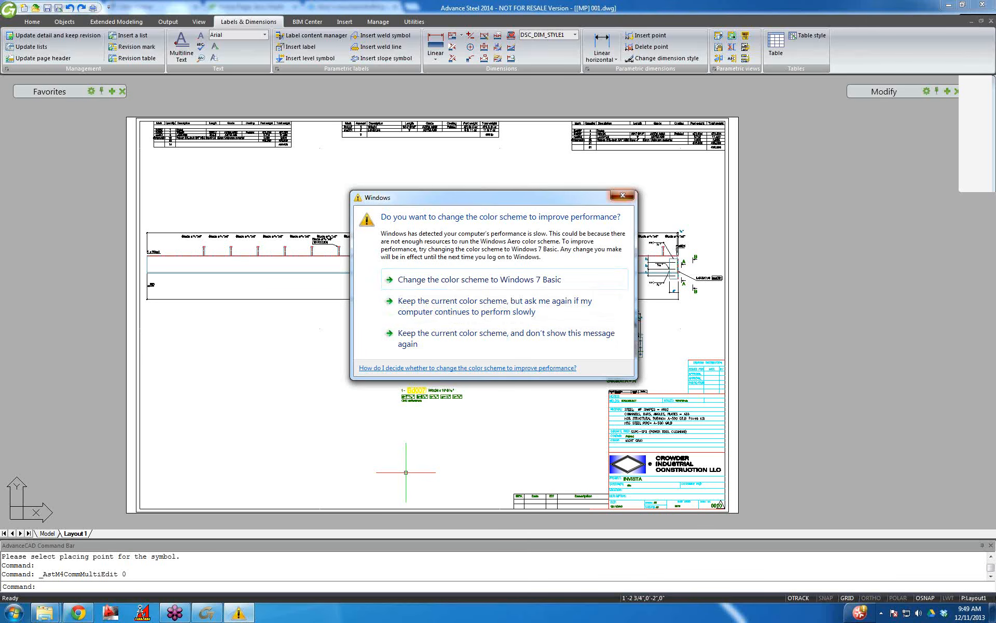
- Dismiss the Windows color scheme prompt, keeping the current scheme and allowing it to ask again if performance stays slow
{"action": "left_click", "coordinate": [623, 195]}
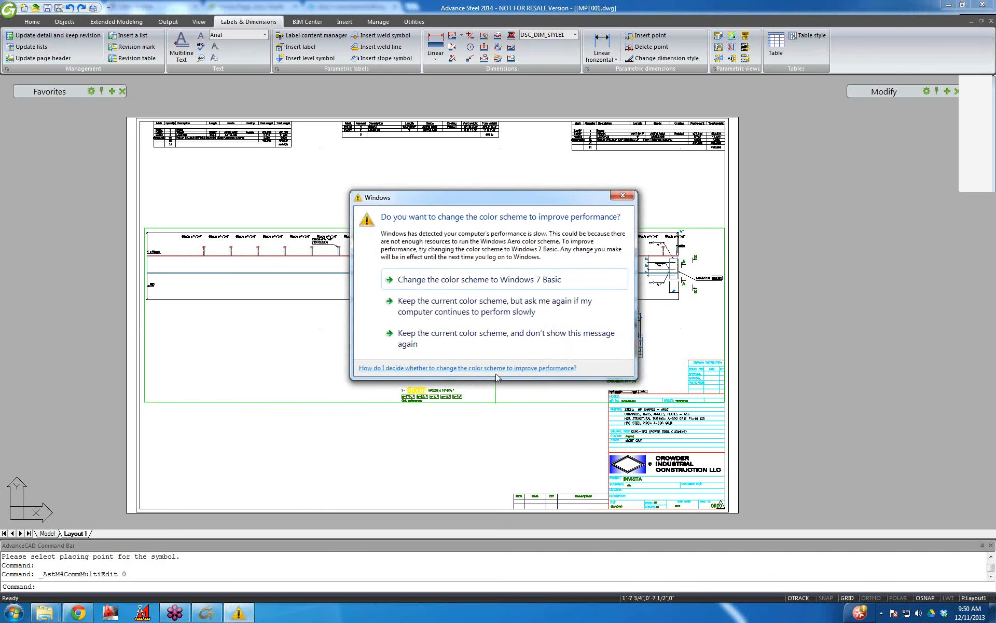
{"action": "left_click", "coordinate": [496, 303]}
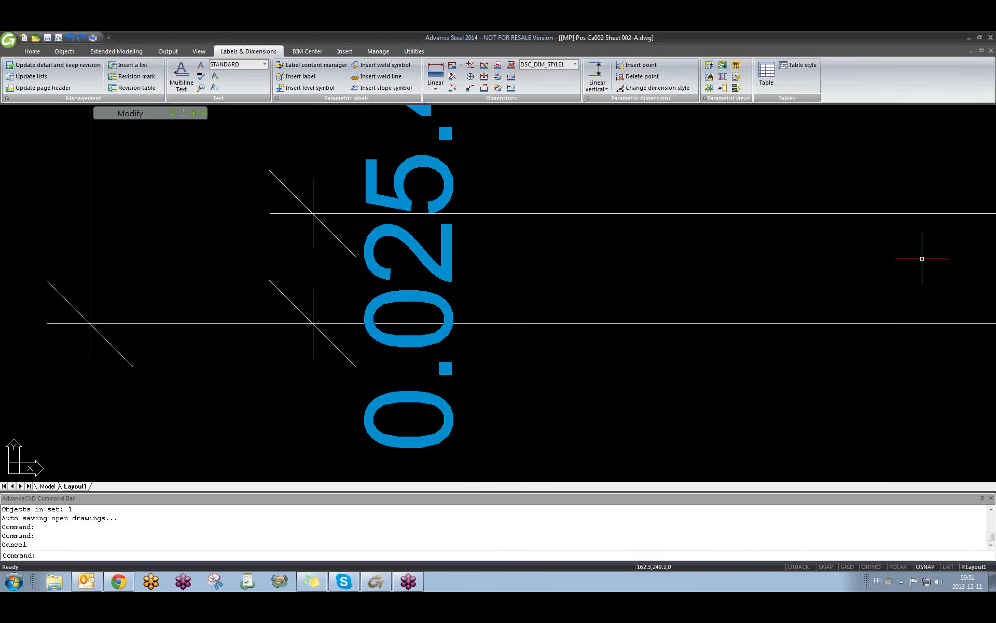
- Examine the overlapping dimension texts beside the base plate in the column's front view on sheet Ca002
{"action": "scroll", "coordinate": [550, 282], "scroll_direction": "down", "scroll_amount": 5}
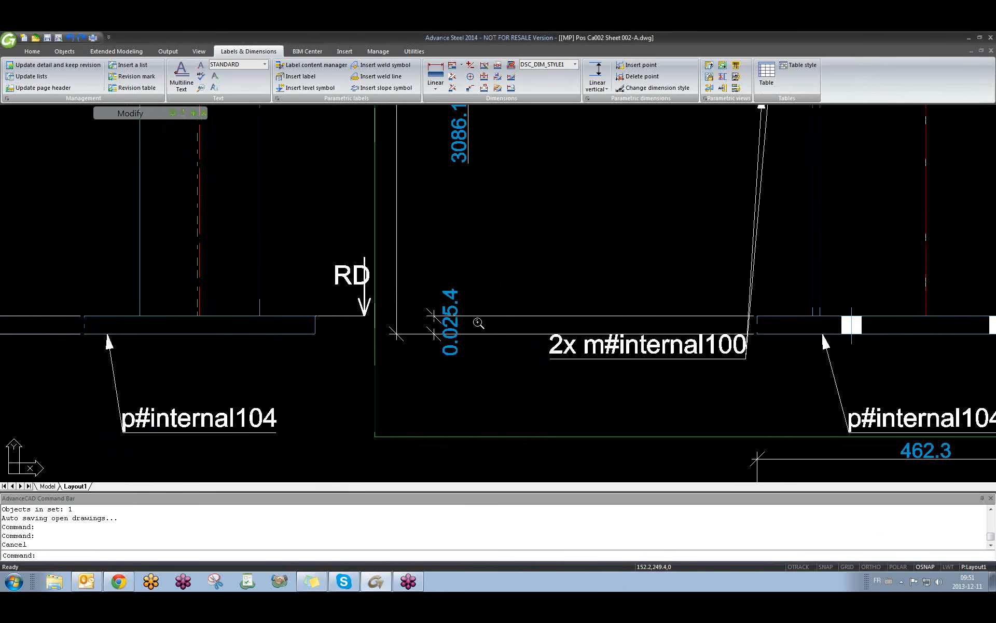
{"action": "left_click", "coordinate": [451, 317]}
{"action": "middle_click_drag", "start_coordinate": [496, 278], "coordinate": [470, 301]}
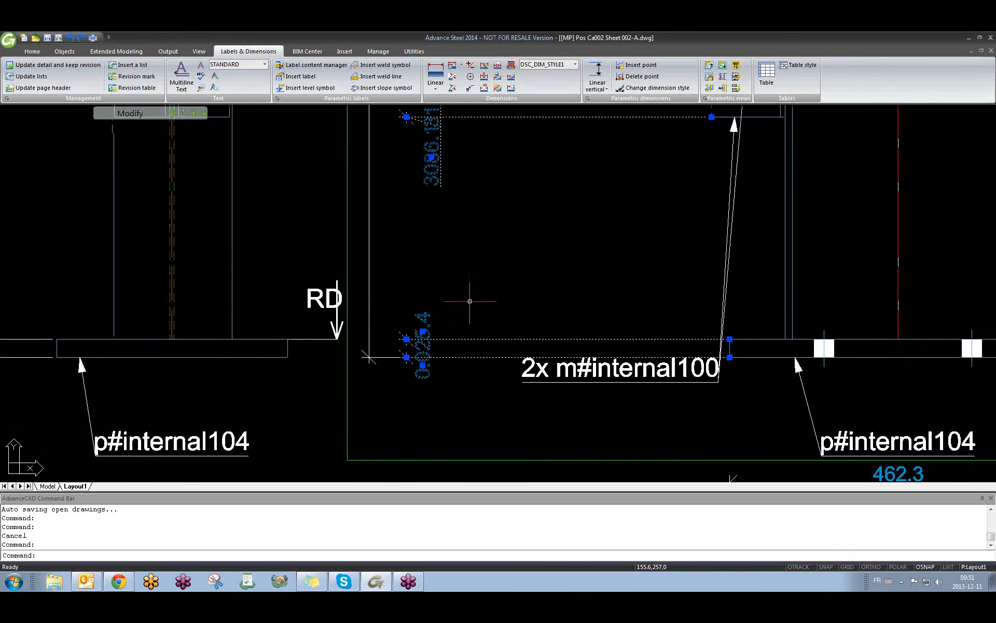
{"action": "left_click", "coordinate": [510, 258]}
{"action": "left_click", "coordinate": [510, 264]}
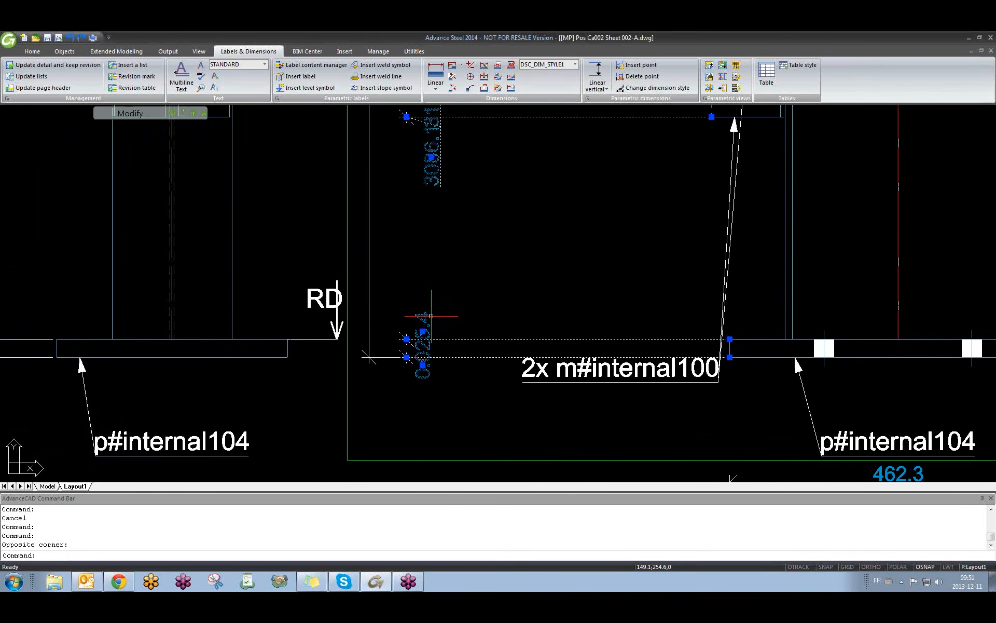
{"action": "key", "text": "Escape"}
{"action": "scroll", "coordinate": [432, 315], "scroll_direction": "up", "scroll_amount": 4}
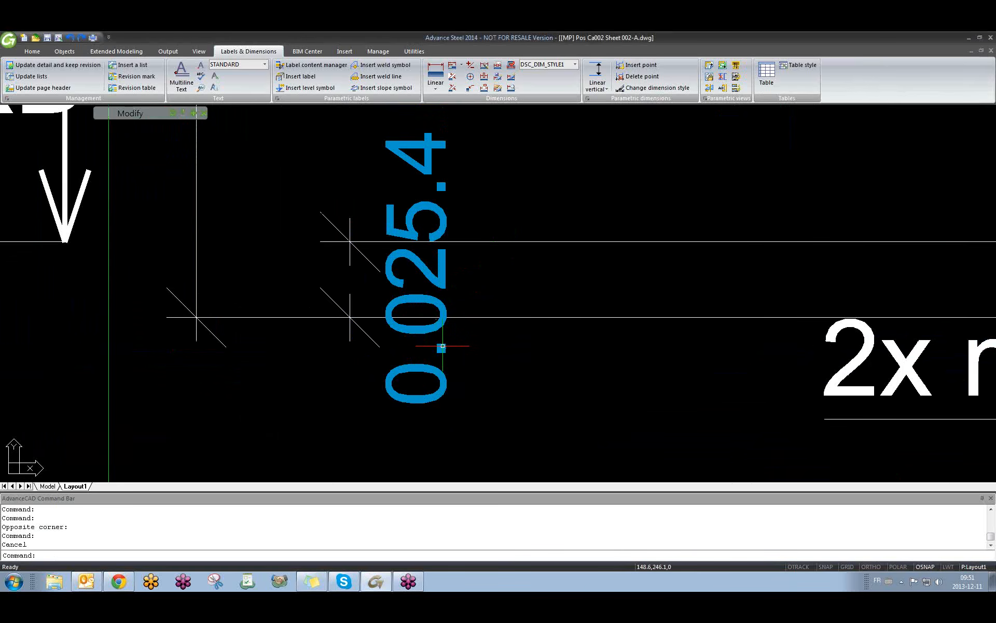
{"action": "left_click", "coordinate": [442, 346]}
{"action": "scroll", "coordinate": [442, 345], "scroll_direction": "down", "scroll_amount": 5}
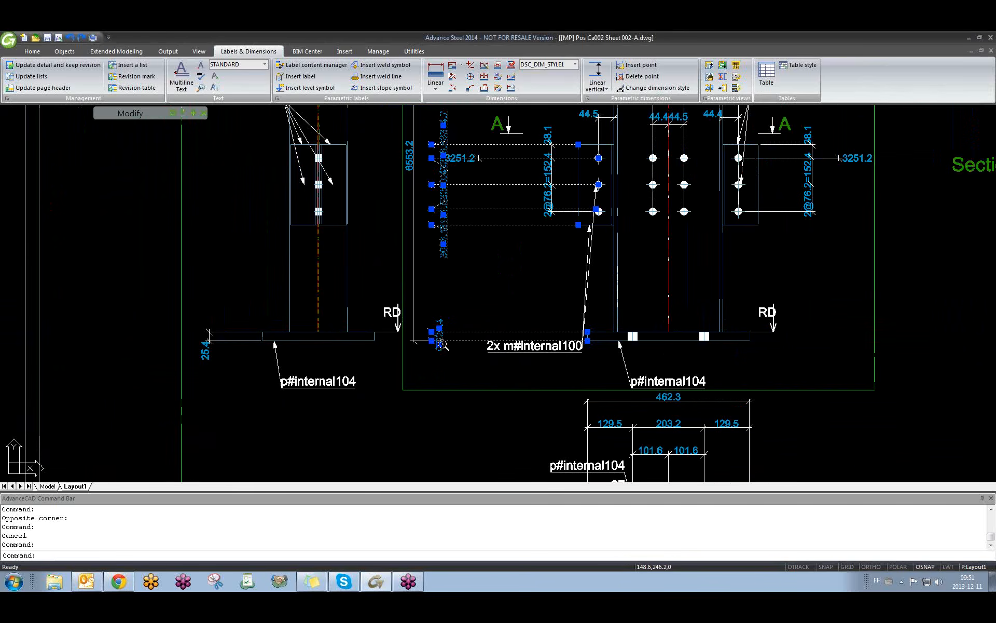
{"action": "scroll", "coordinate": [443, 344], "scroll_direction": "up", "scroll_amount": 6}
{"action": "key", "text": "Escape"}
{"action": "scroll", "coordinate": [443, 345], "scroll_direction": "down", "scroll_amount": 4}
{"action": "scroll", "coordinate": [498, 239], "scroll_direction": "down", "scroll_amount": 1}
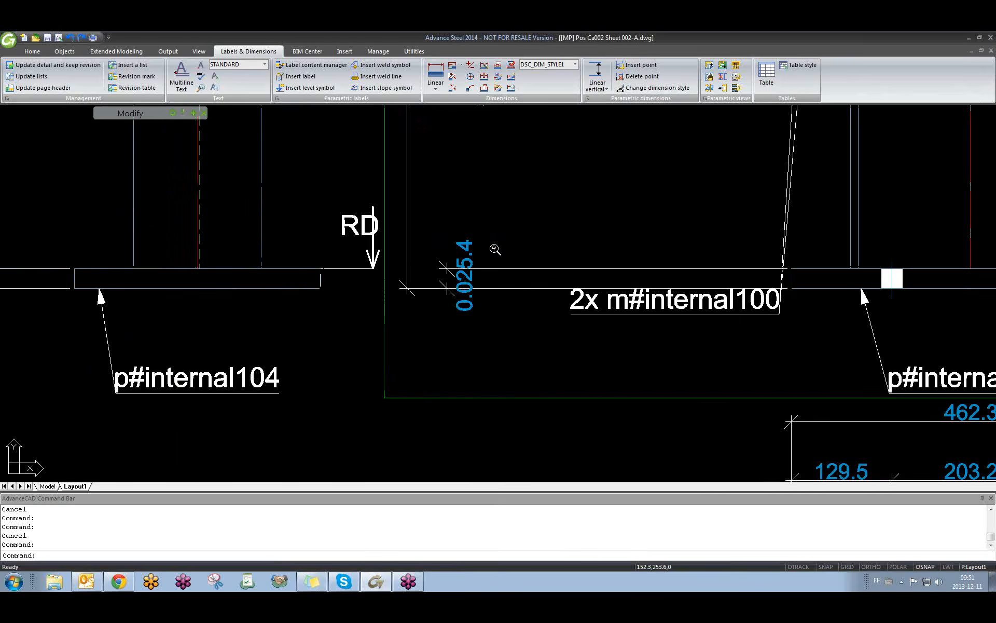
{"action": "scroll", "coordinate": [495, 249], "scroll_direction": "down", "scroll_amount": 3}
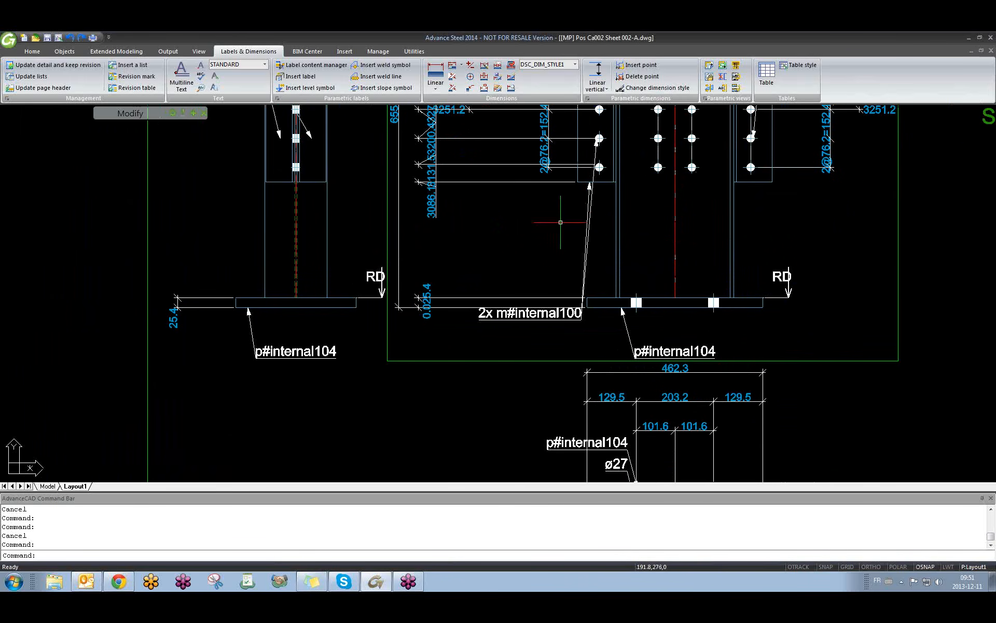
{"action": "scroll", "coordinate": [534, 237], "scroll_direction": "down", "scroll_amount": 1}
{"action": "scroll", "coordinate": [431, 329], "scroll_direction": "down", "scroll_amount": 5}
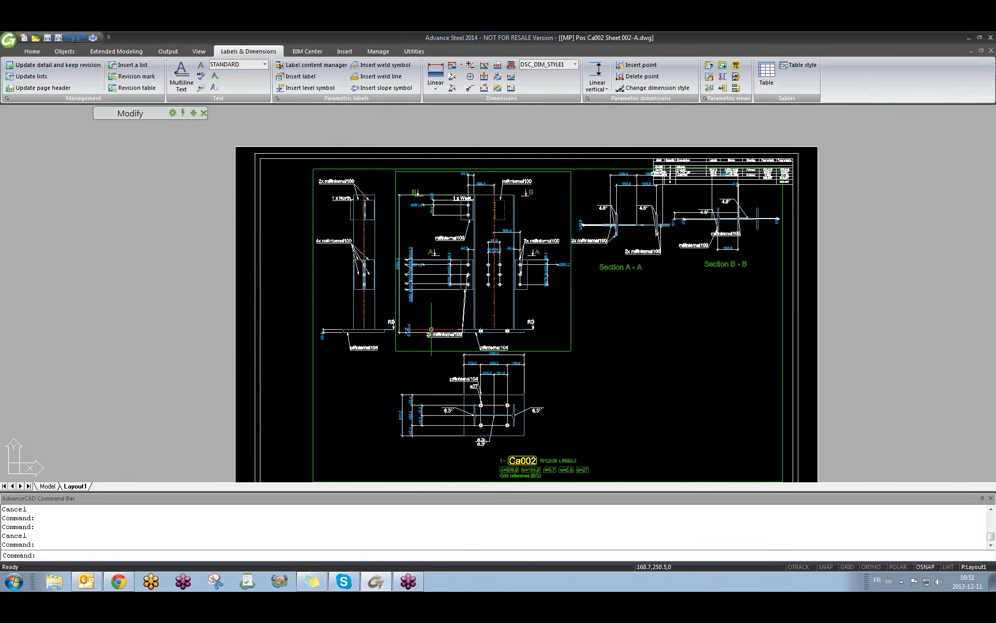
- Review the general, clipping and orientation settings of column Ca002's front view, leaving them as they are
{"action": "double_click", "coordinate": [547, 350]}
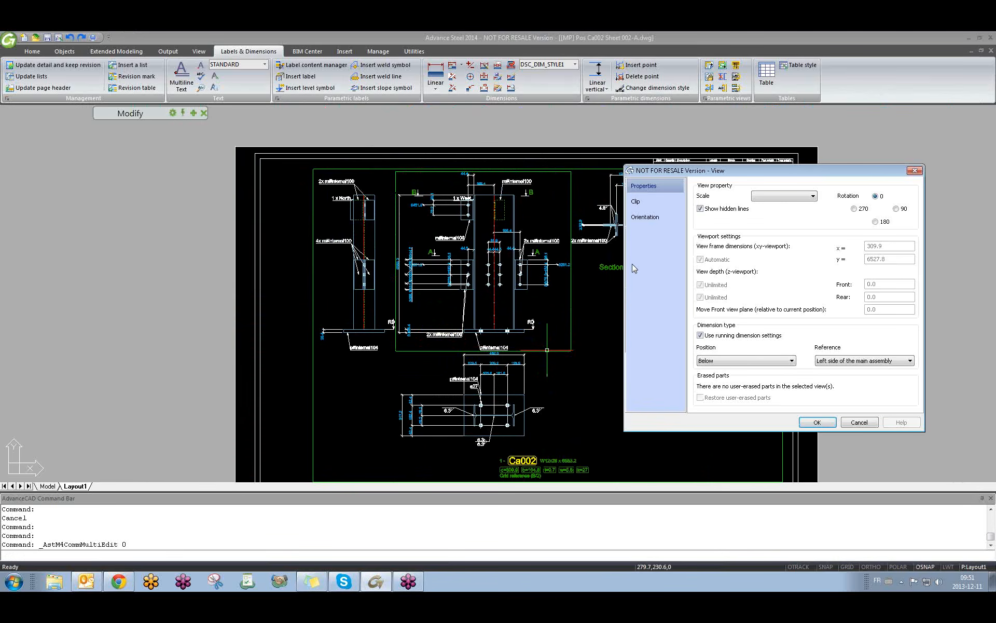
{"action": "left_click_drag", "start_coordinate": [690, 170], "coordinate": [211, 166]}
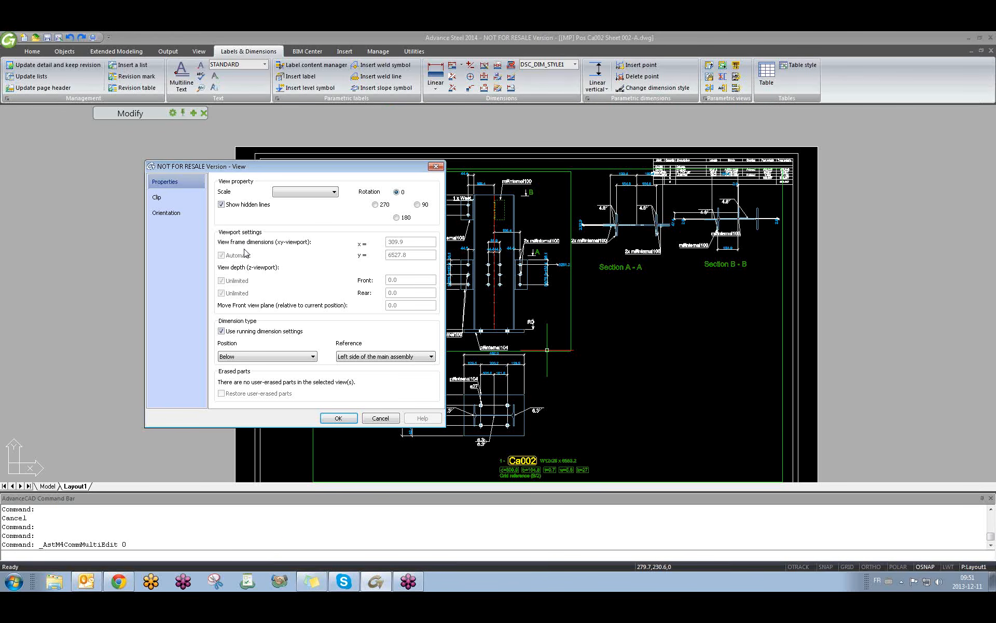
{"action": "left_click", "coordinate": [157, 197]}
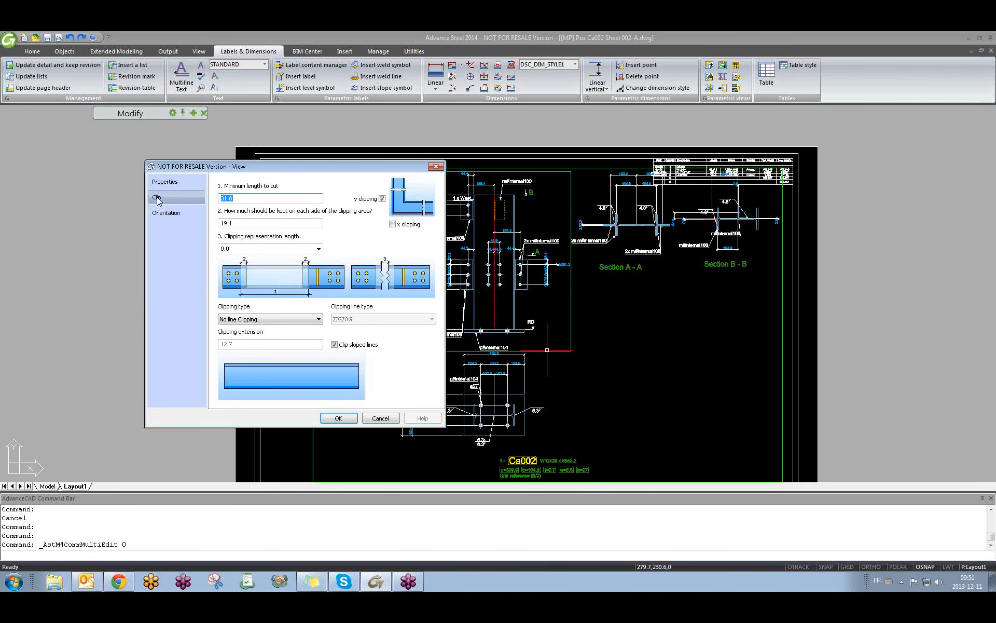
{"action": "left_click", "coordinate": [165, 217]}
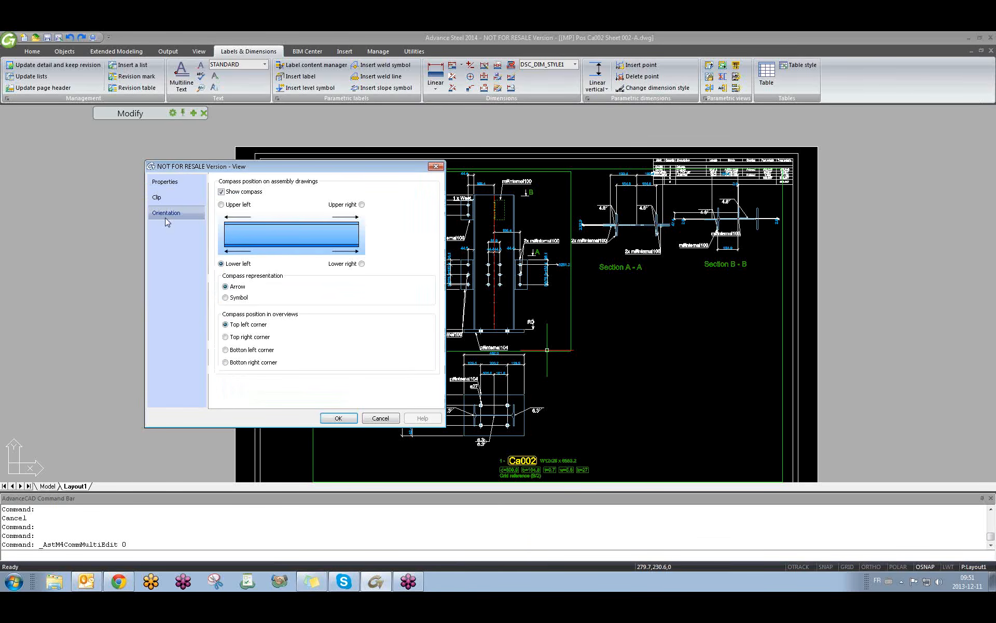
{"action": "left_click", "coordinate": [436, 167]}
- Examine detail Ca002's list of view requests, including the view state and clipping settings, without changing anything
{"action": "scroll", "coordinate": [456, 311], "scroll_direction": "down", "scroll_amount": 2}
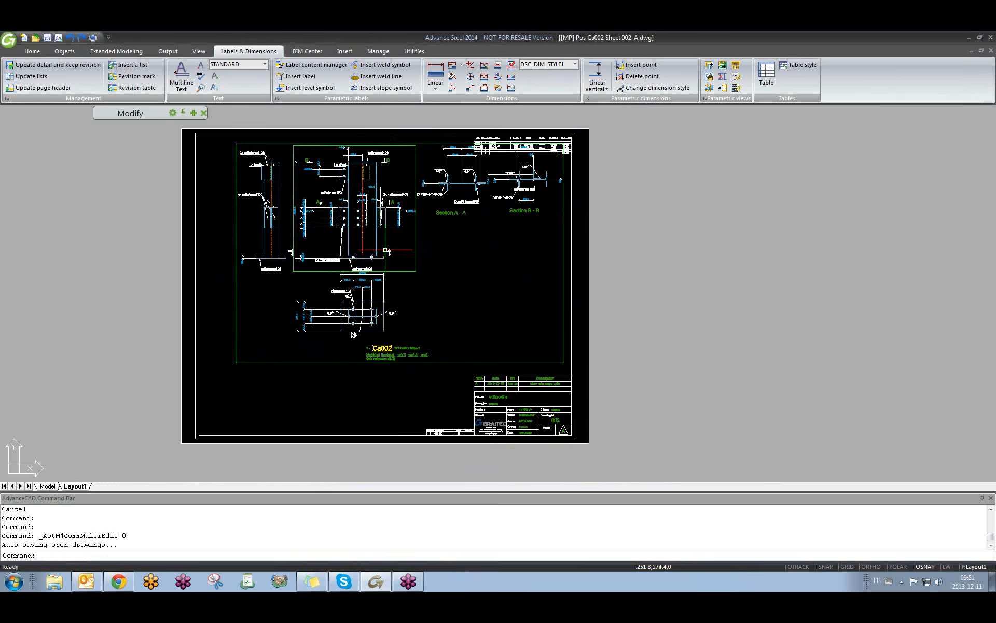
{"action": "double_click", "coordinate": [442, 362]}
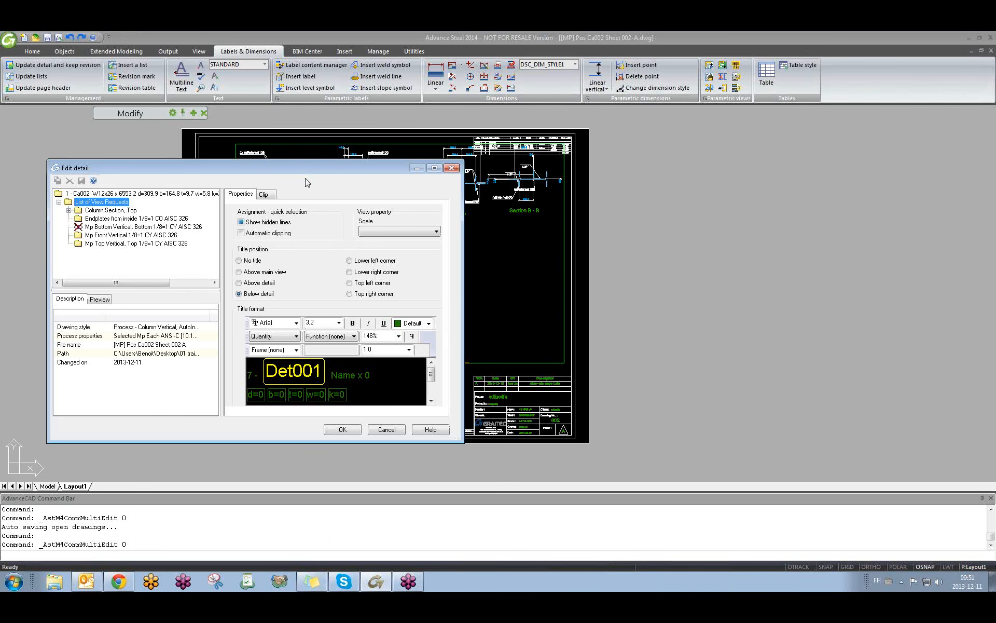
{"action": "left_click_drag", "start_coordinate": [301, 170], "coordinate": [528, 172]}
{"action": "left_click", "coordinate": [346, 229]}
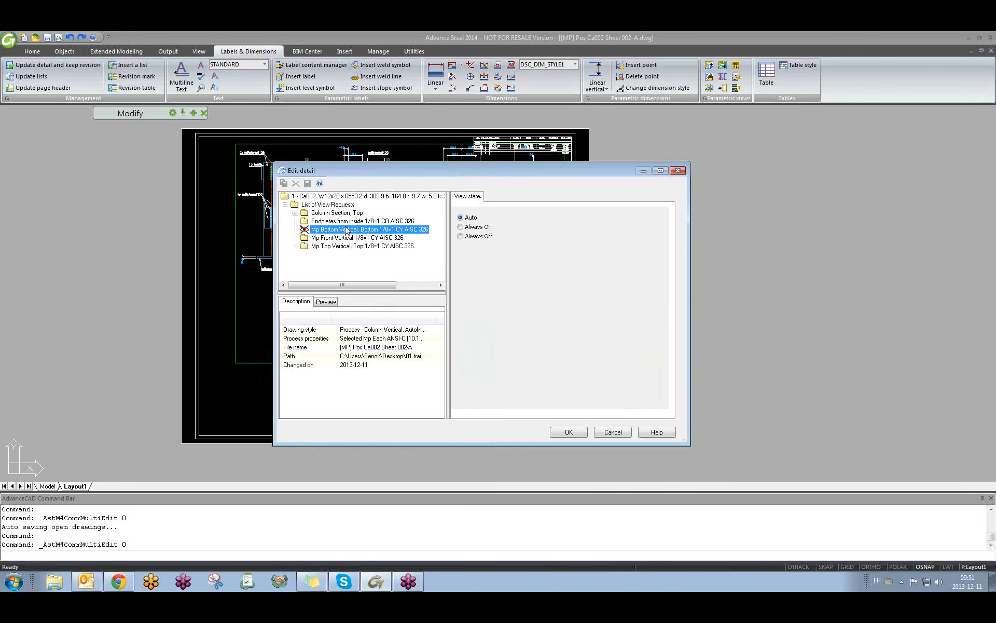
{"action": "left_click", "coordinate": [329, 204]}
{"action": "left_click", "coordinate": [489, 198]}
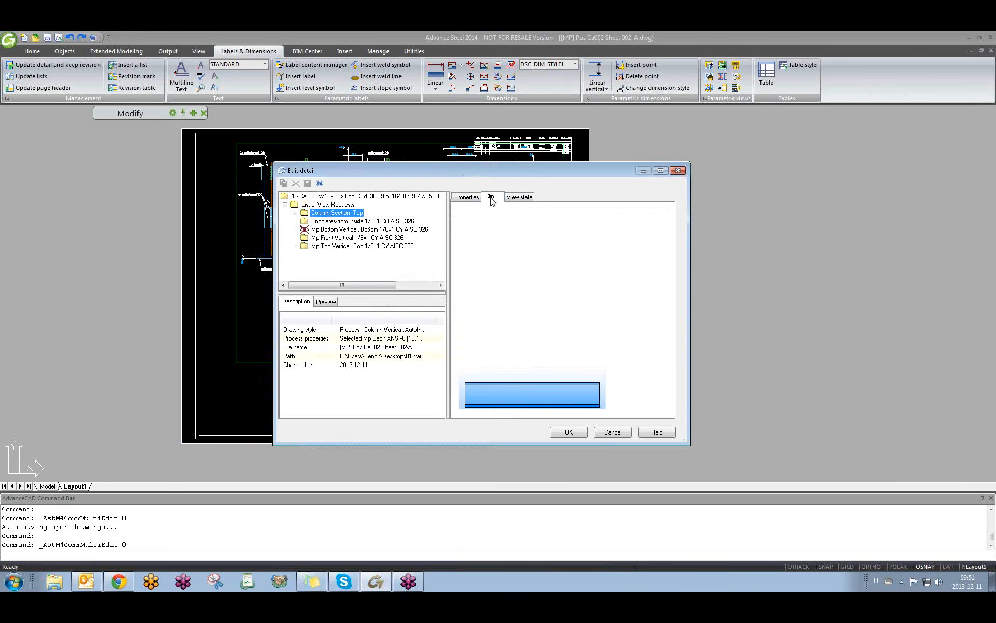
{"action": "left_click", "coordinate": [514, 198]}
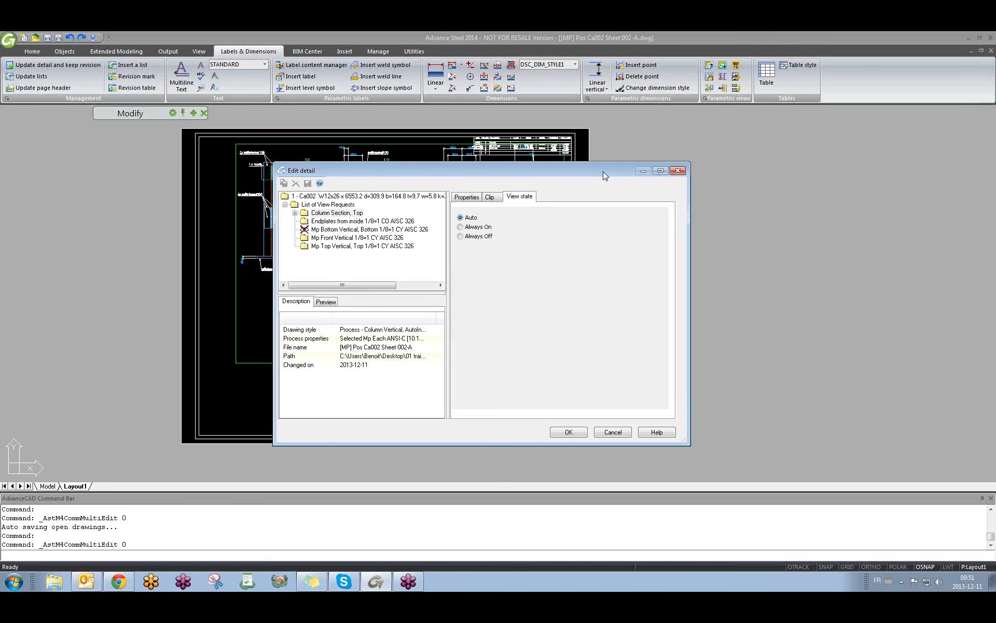
{"action": "left_click_drag", "start_coordinate": [605, 175], "coordinate": [509, 158]}
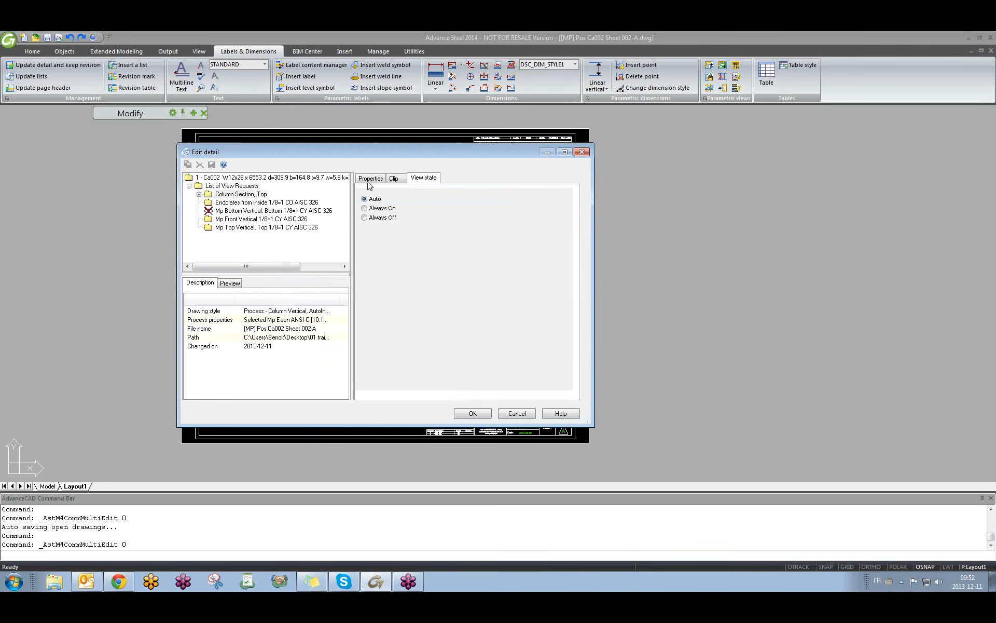
{"action": "left_click", "coordinate": [579, 152]}
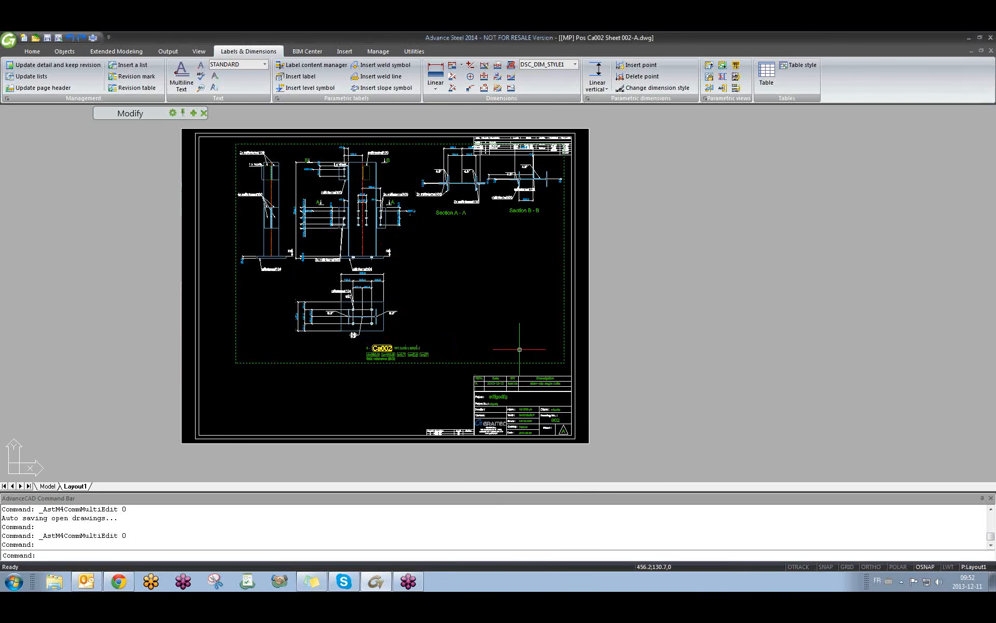
- Set the view state of the Mp Bottom Vertical view request in detail Ca002 to Always On and update the detail
{"action": "double_click", "coordinate": [461, 363]}
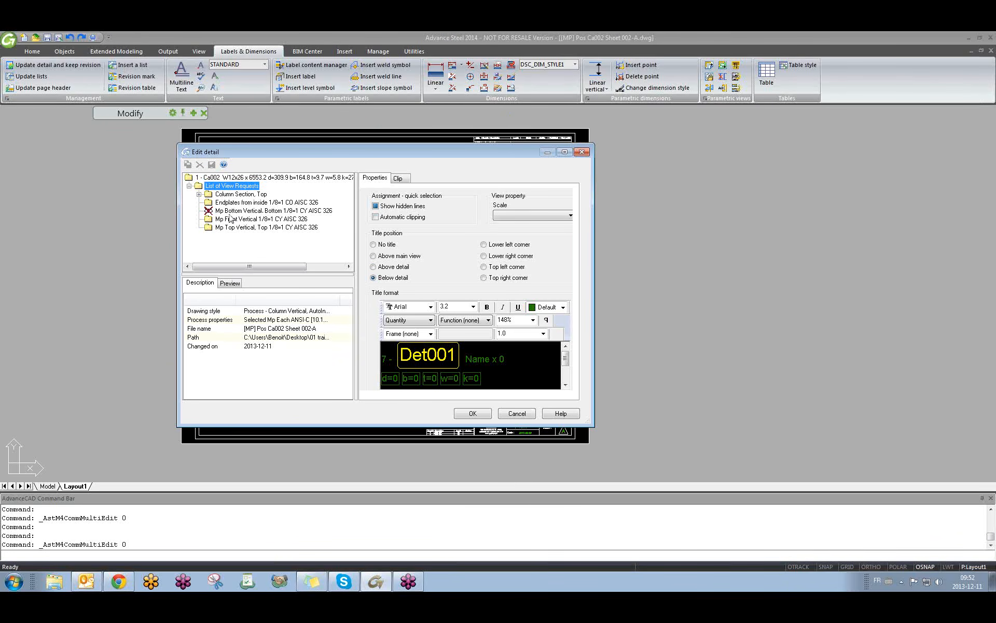
{"action": "left_click", "coordinate": [223, 211]}
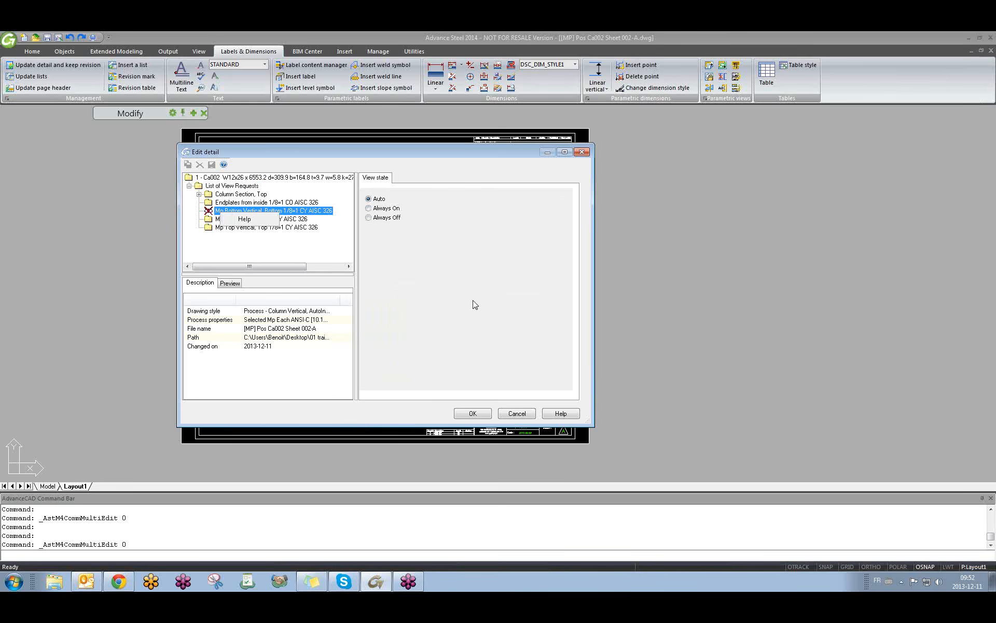
{"action": "left_click", "coordinate": [369, 209]}
{"action": "left_click", "coordinate": [472, 412]}
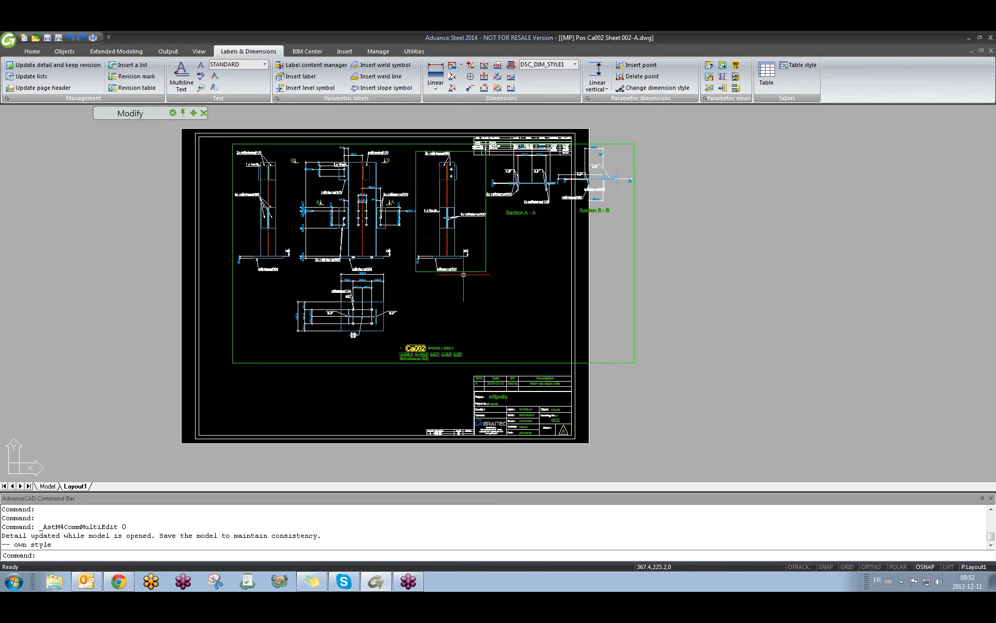
- Check the view state of the Mp Bottom Vertical view request in detail Ca002, leaving it as it is
{"action": "double_click", "coordinate": [633, 274]}
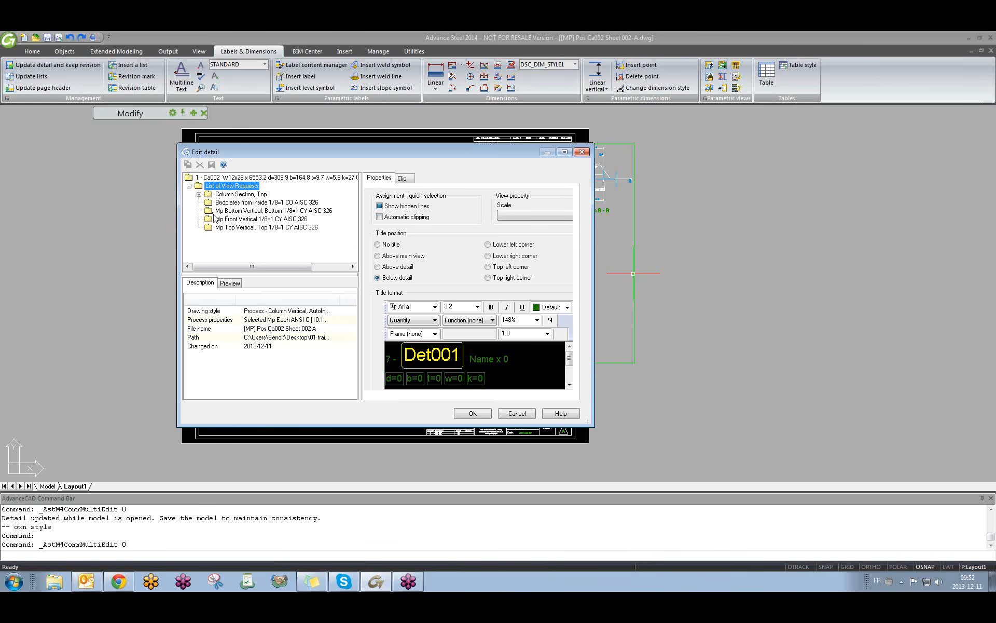
{"action": "left_click", "coordinate": [244, 210]}
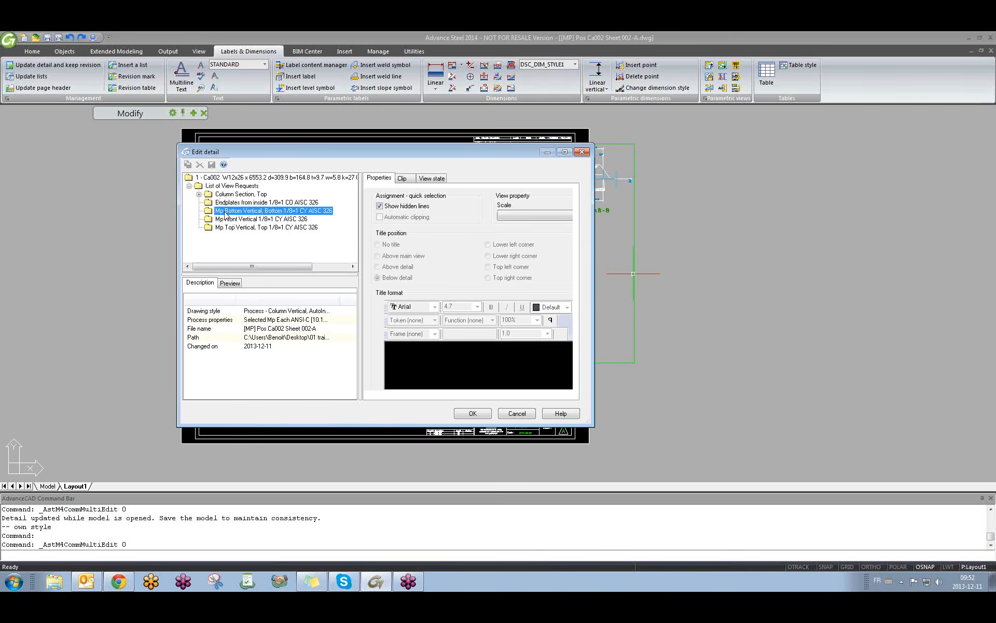
{"action": "left_click", "coordinate": [429, 178]}
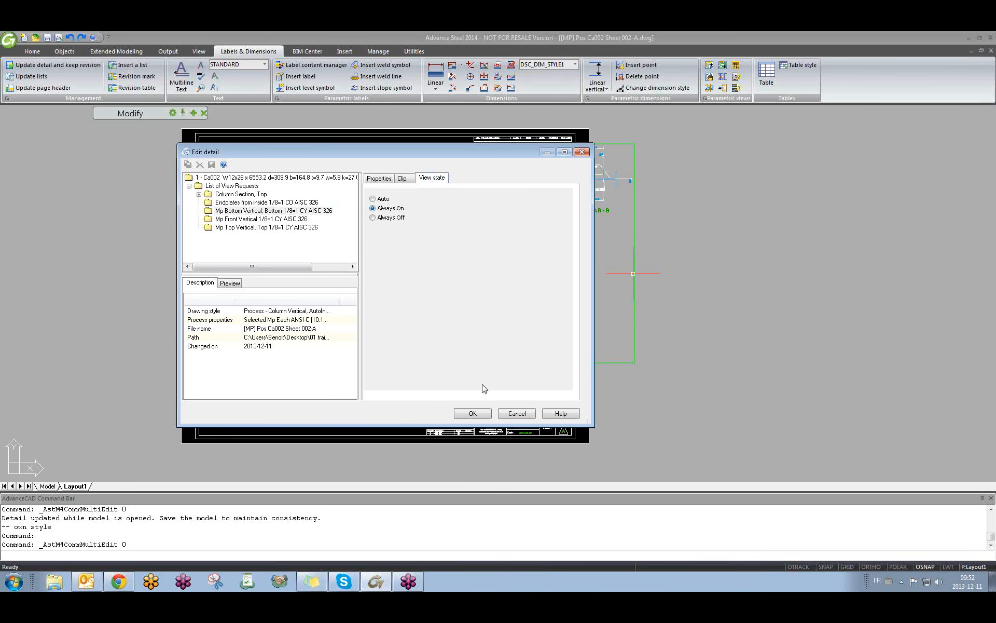
{"action": "left_click", "coordinate": [582, 152]}
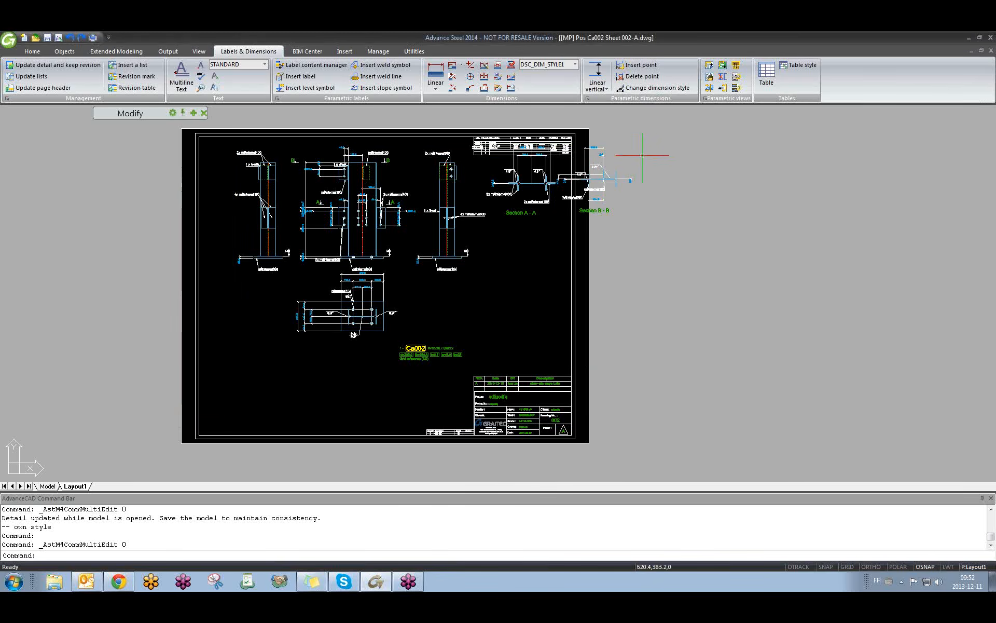
{"action": "left_click", "coordinate": [680, 168]}
{"action": "left_click", "coordinate": [659, 183]}
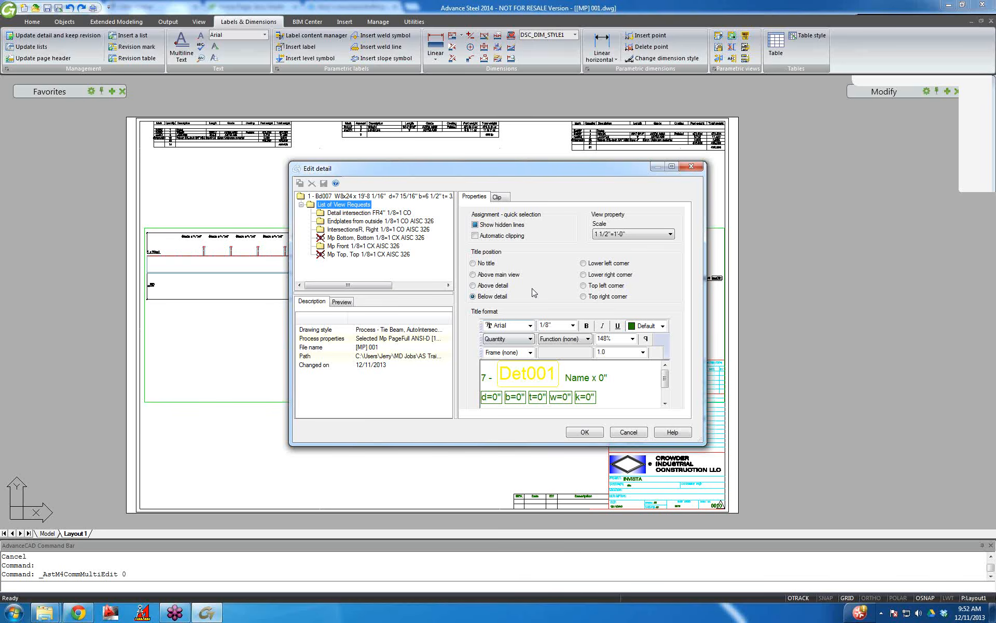
- Set the Mp Top view request of beam detail Bd007 to Always On, apply it, and dismiss the script error
{"action": "key", "text": "Escape"}
{"action": "left_click", "coordinate": [516, 401]}
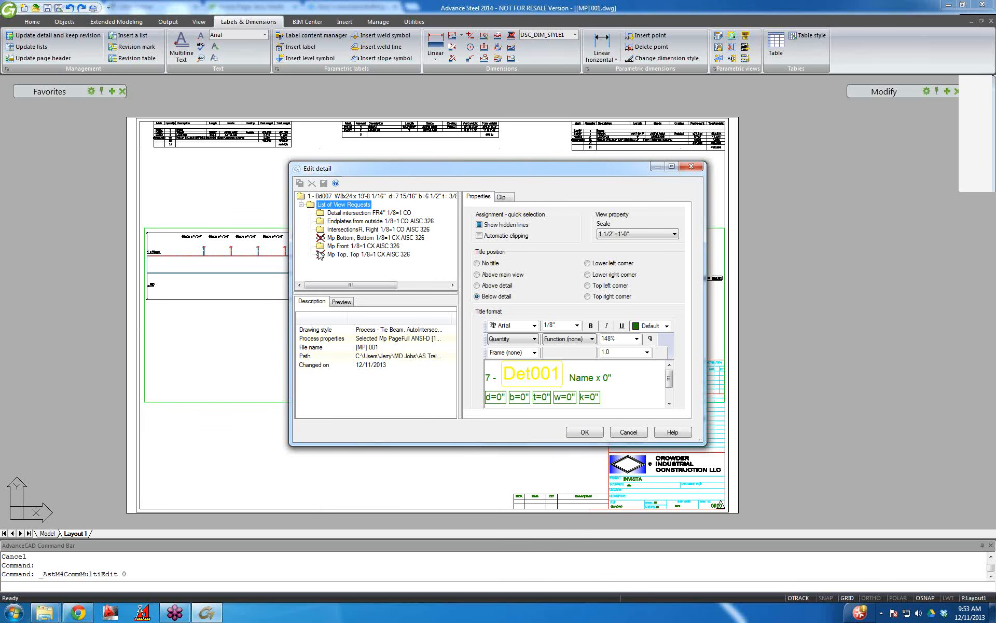
{"action": "left_click", "coordinate": [322, 254]}
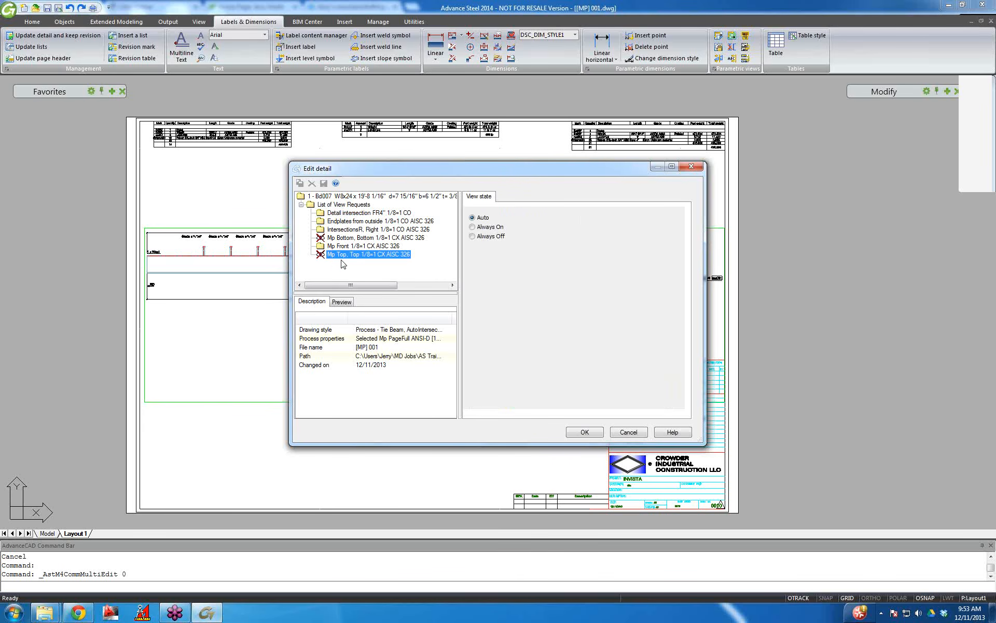
{"action": "left_click", "coordinate": [472, 227]}
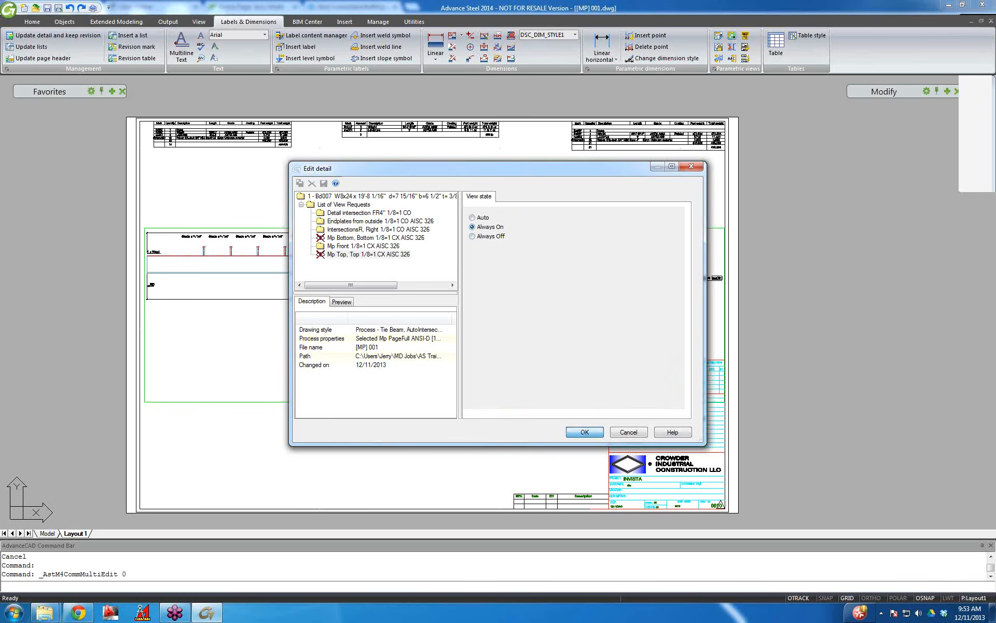
{"action": "left_click", "coordinate": [584, 432]}
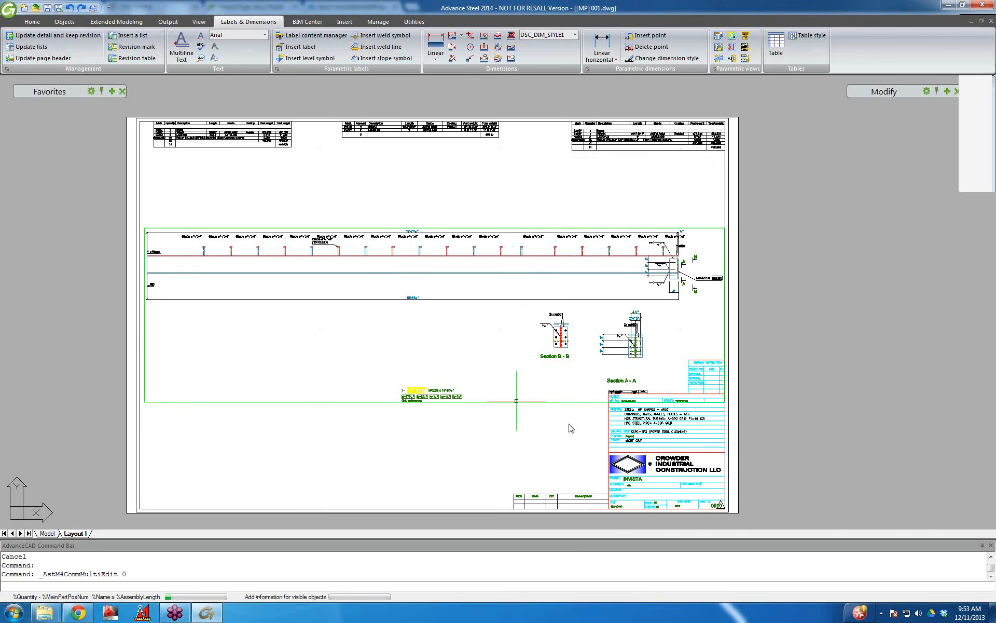
{"action": "left_click", "coordinate": [526, 332]}
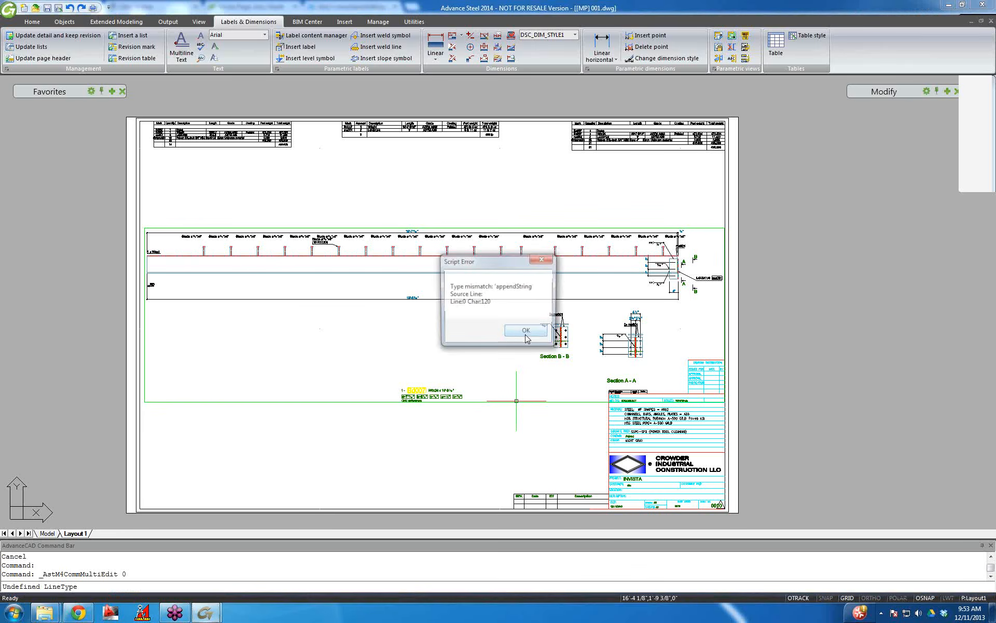
- Dismiss the script error and move the beam's top view straight down onto the sheet, above the front view
{"action": "left_click", "coordinate": [526, 332]}
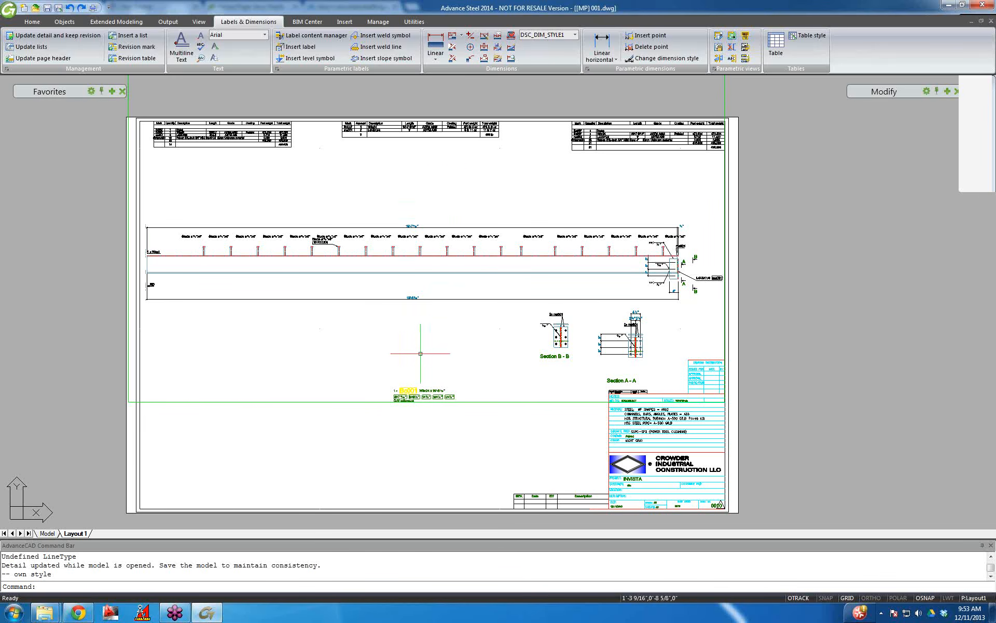
{"action": "scroll", "coordinate": [461, 290], "scroll_direction": "down", "scroll_amount": 5}
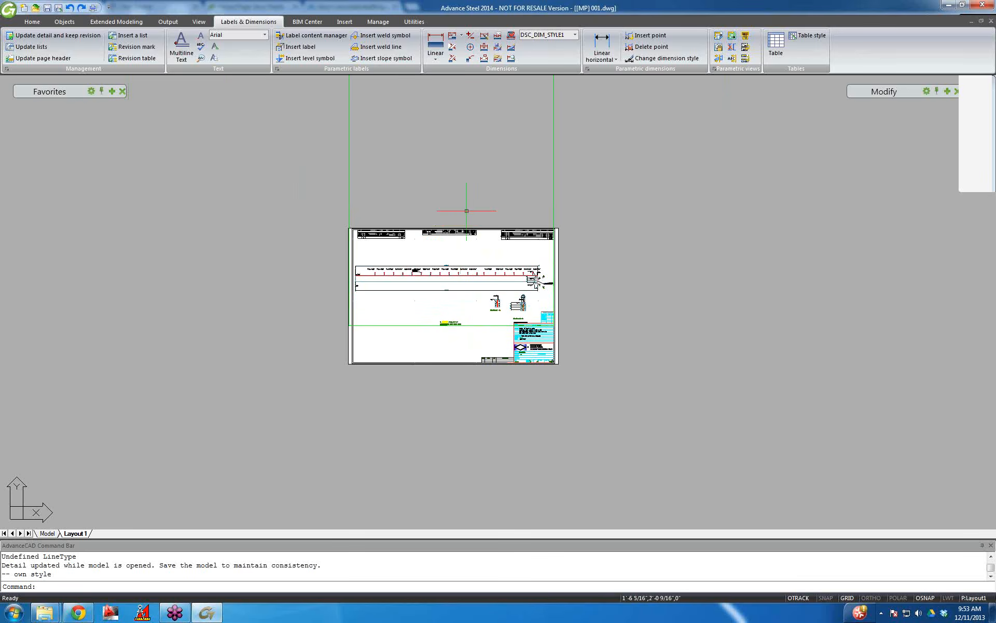
{"action": "middle_click_drag", "start_coordinate": [468, 218], "coordinate": [428, 325]}
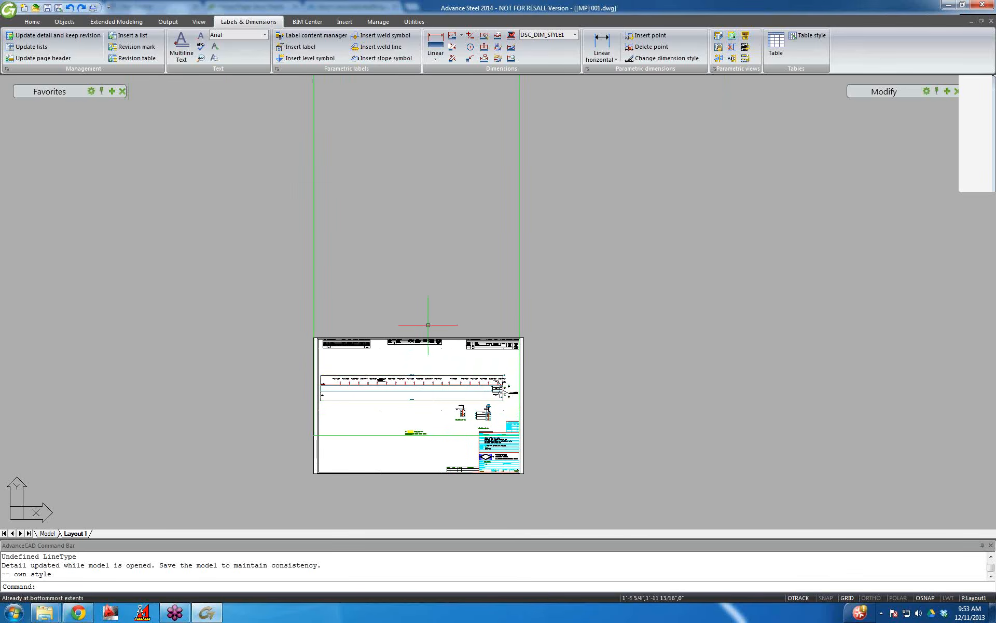
{"action": "scroll", "coordinate": [416, 254], "scroll_direction": "down", "scroll_amount": 3}
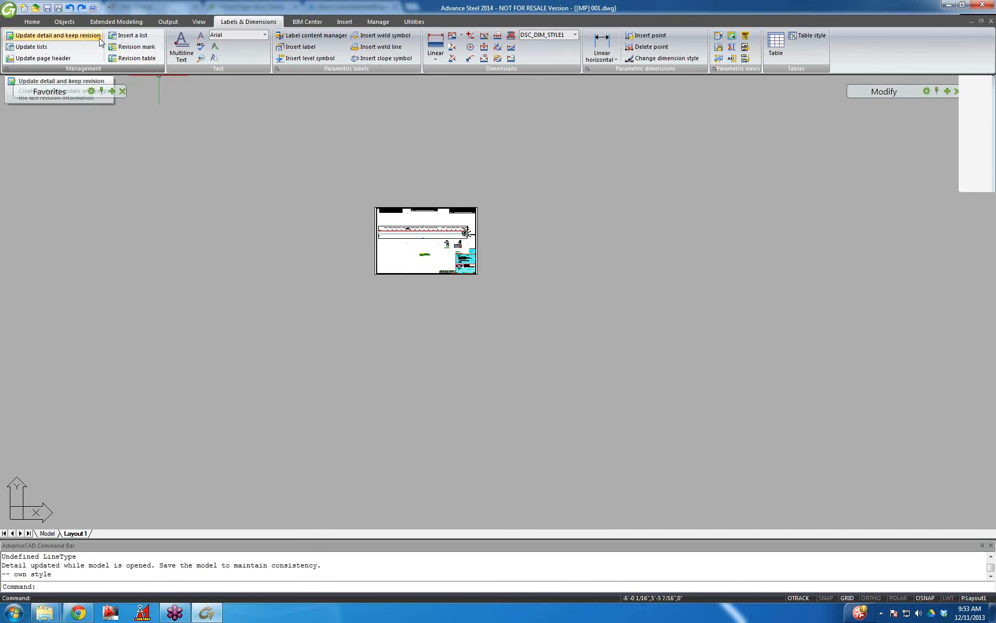
{"action": "left_click", "coordinate": [199, 23]}
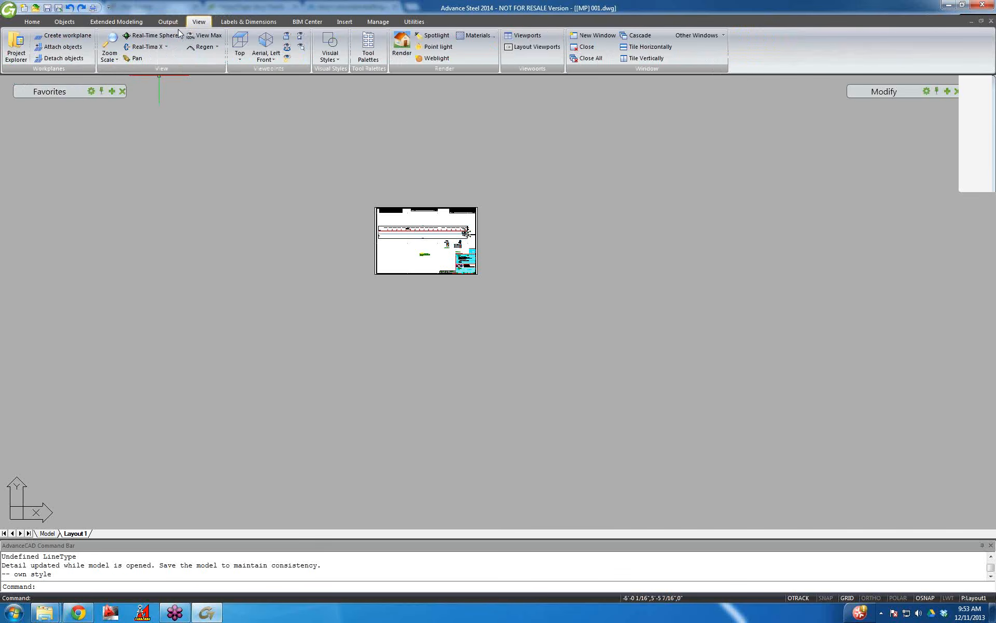
{"action": "left_click", "coordinate": [110, 55]}
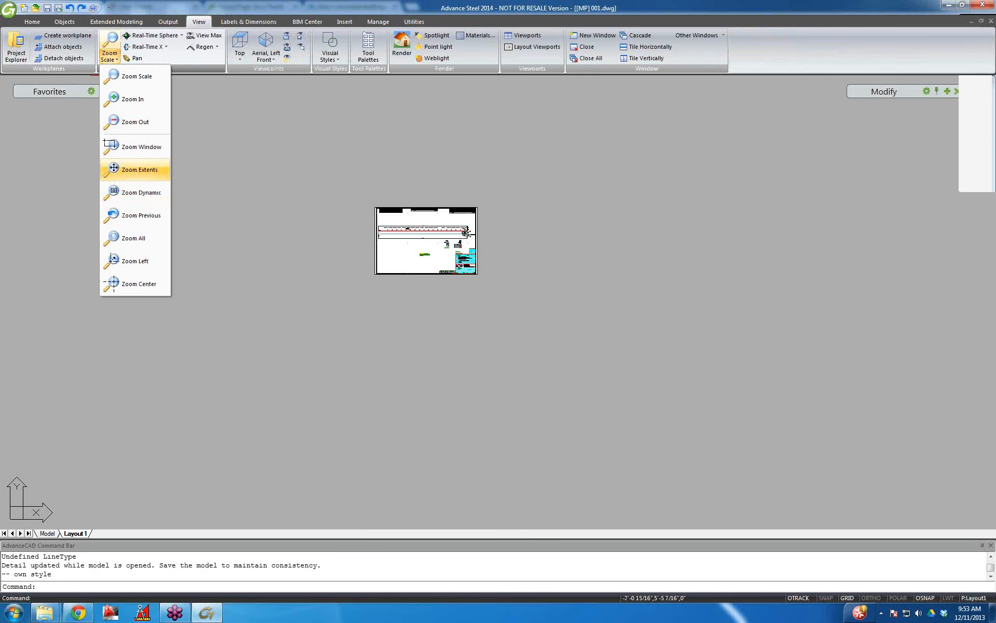
{"action": "left_click", "coordinate": [135, 170]}
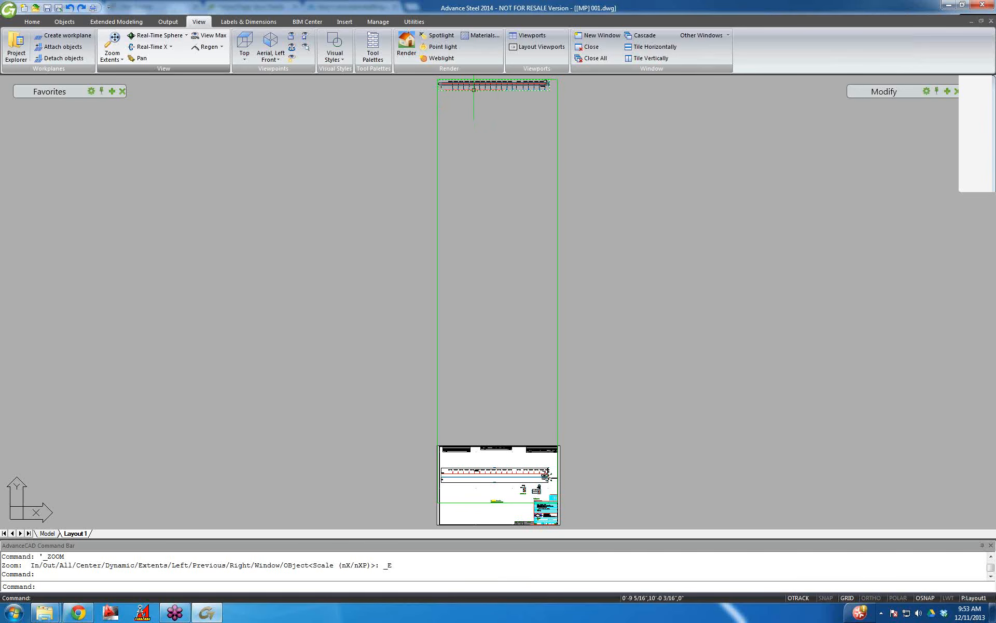
{"action": "left_click", "coordinate": [474, 89]}
{"action": "right_click", "coordinate": [474, 90]}
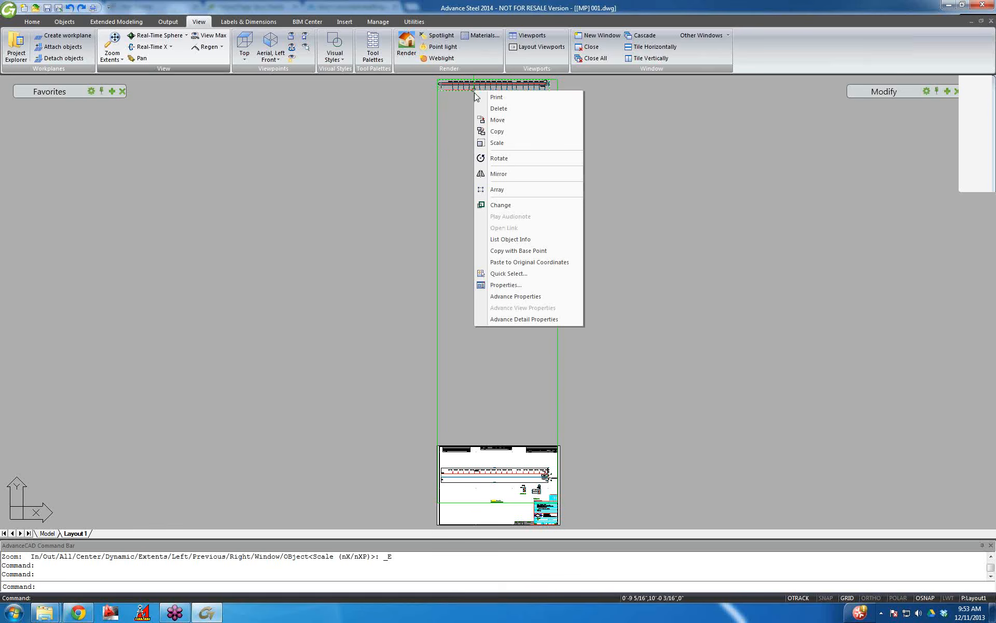
{"action": "left_click", "coordinate": [489, 120]}
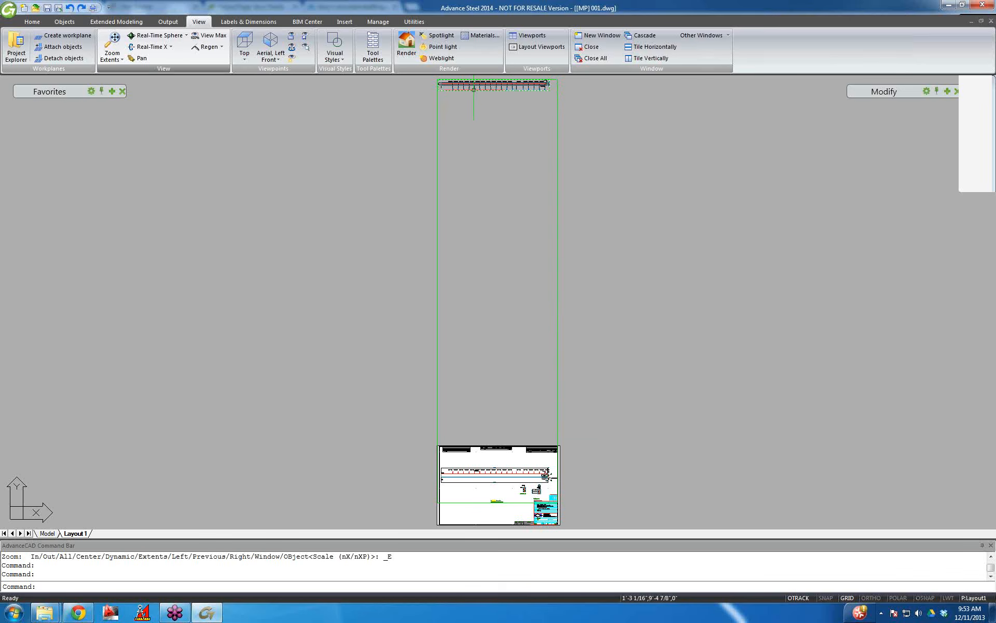
{"action": "left_click", "coordinate": [487, 120]}
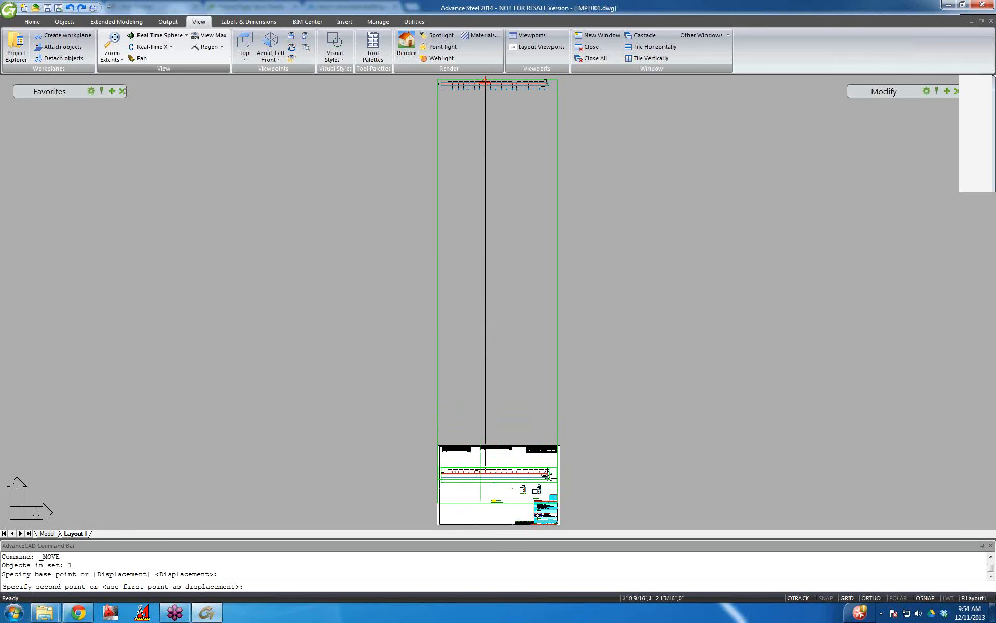
{"action": "key", "text": "F8"}
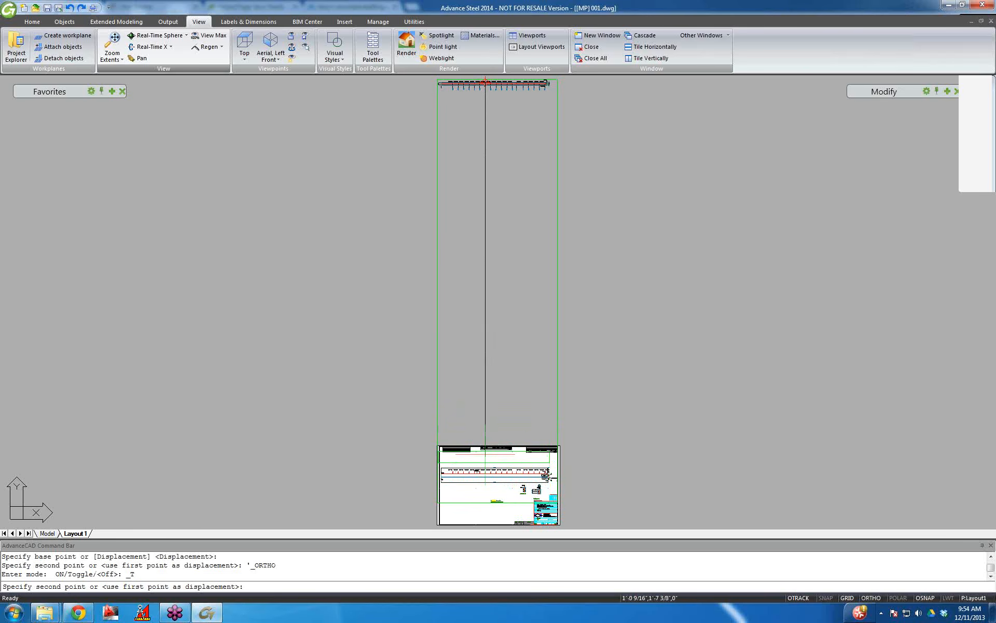
{"action": "left_click", "coordinate": [486, 458]}
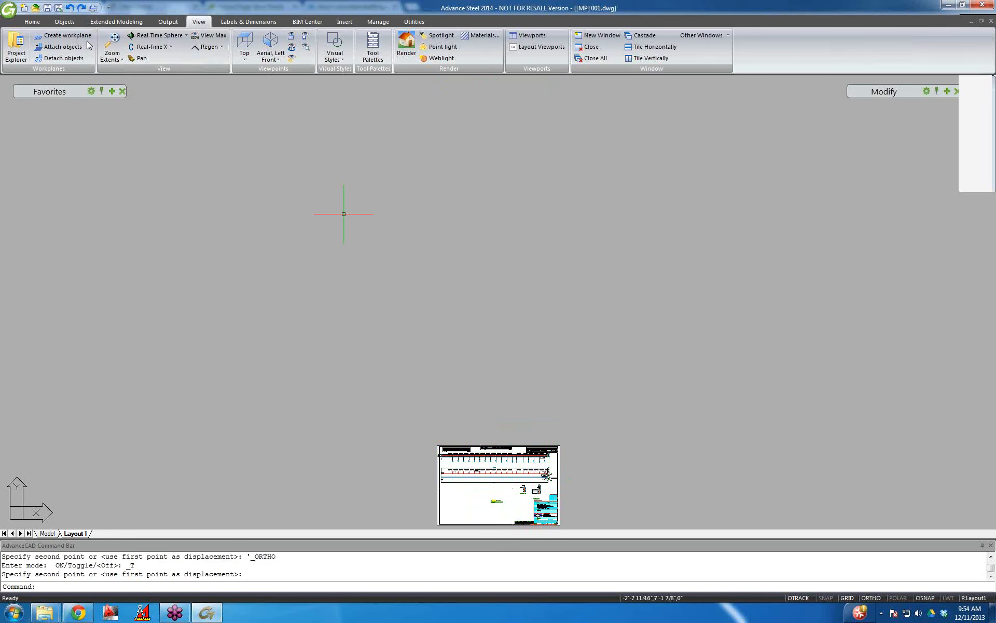
- Fit the whole beam sheet in view and check the placement of the moved top view, leaving it unchanged
{"action": "left_click", "coordinate": [111, 59]}
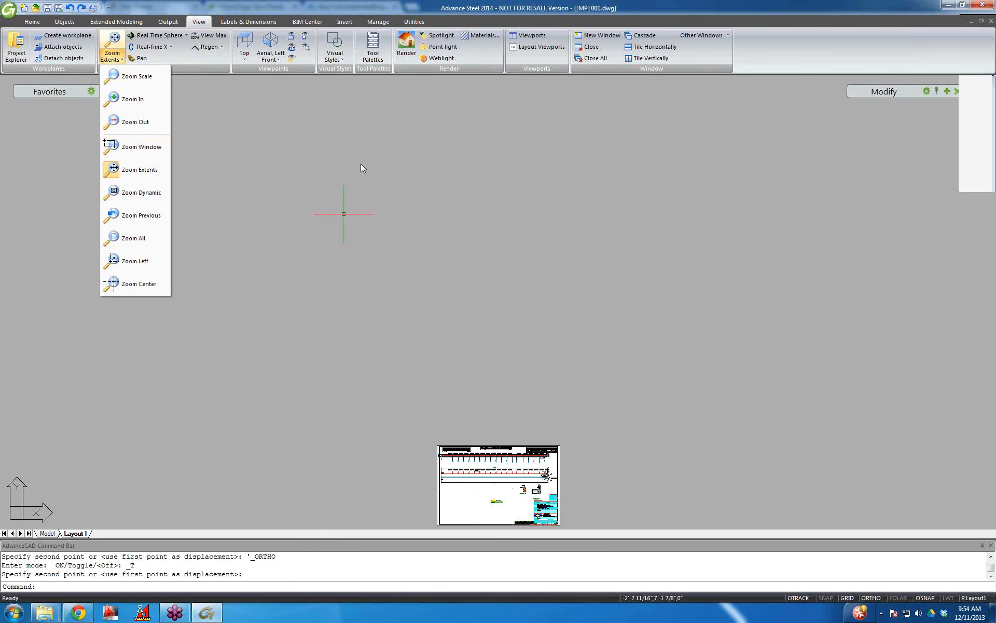
{"action": "left_click", "coordinate": [372, 149]}
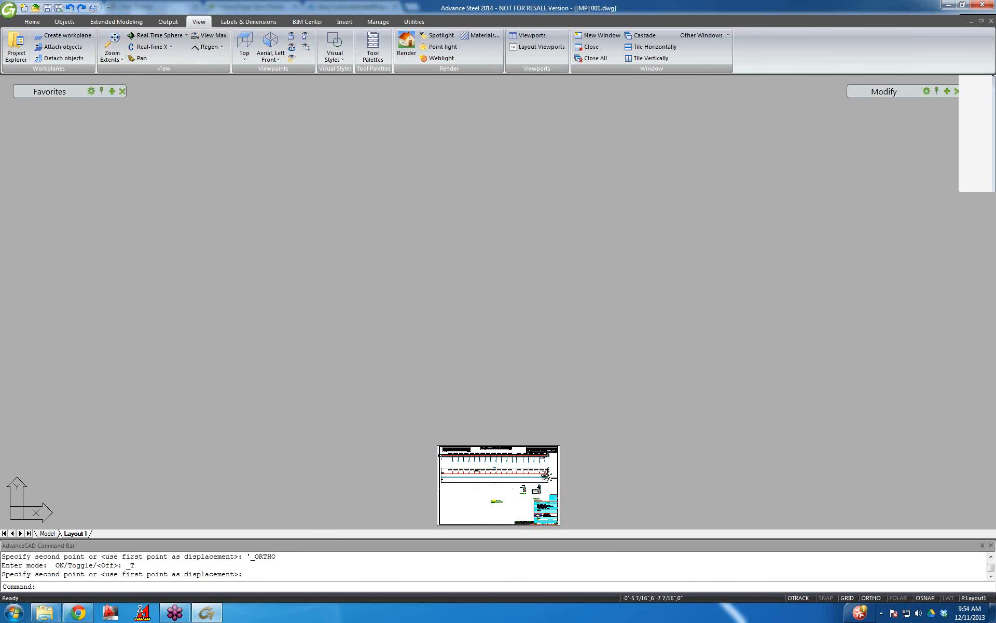
{"action": "scroll", "coordinate": [432, 241], "scroll_direction": "down", "scroll_amount": 3}
{"action": "scroll", "coordinate": [463, 374], "scroll_direction": "up", "scroll_amount": 5}
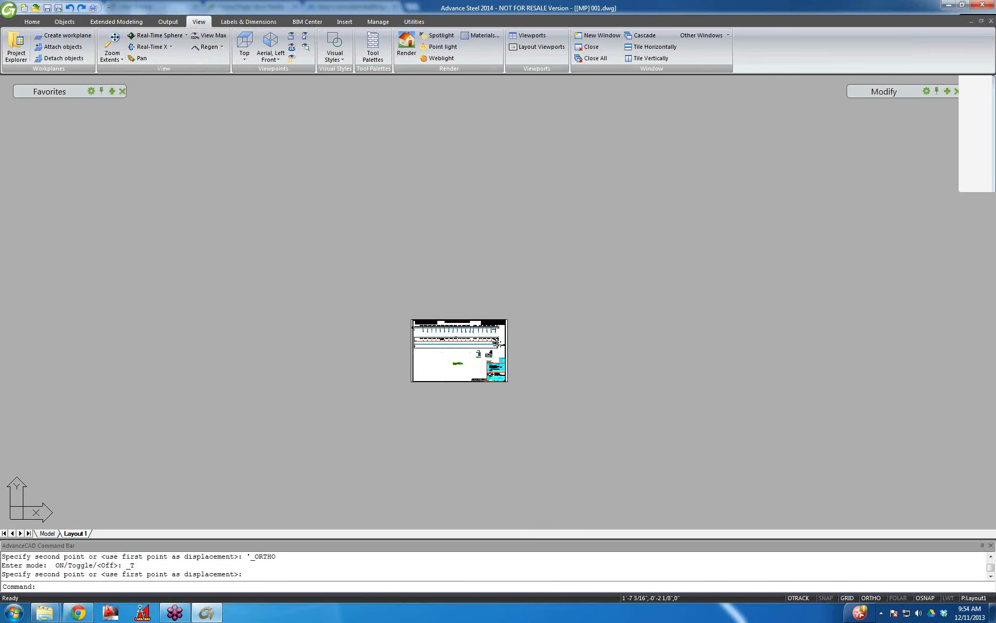
{"action": "scroll", "coordinate": [447, 315], "scroll_direction": "up", "scroll_amount": 2}
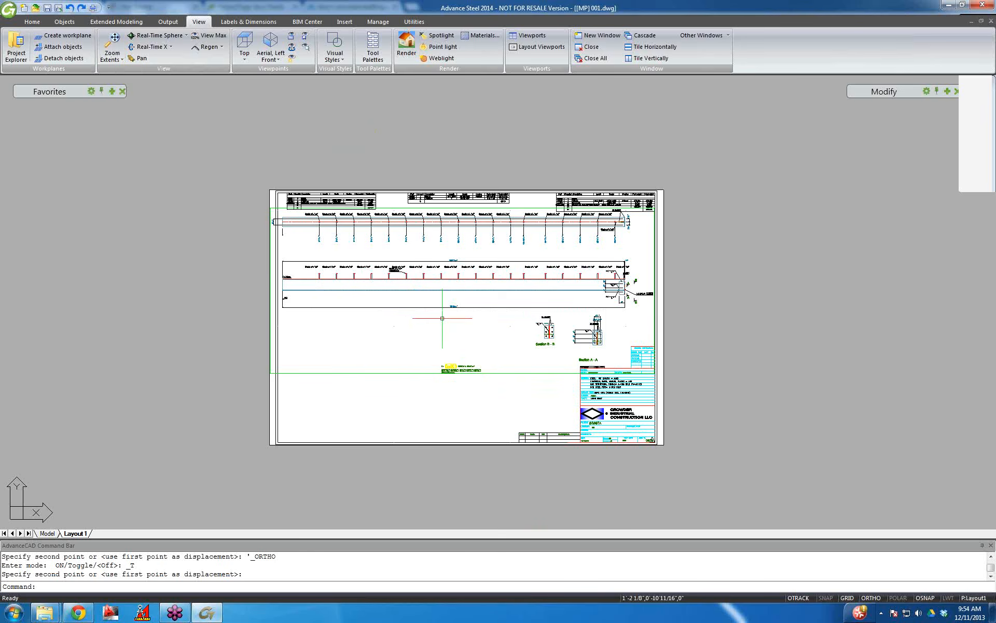
{"action": "middle_click", "coordinate": [392, 304]}
{"action": "middle_click", "coordinate": [393, 304]}
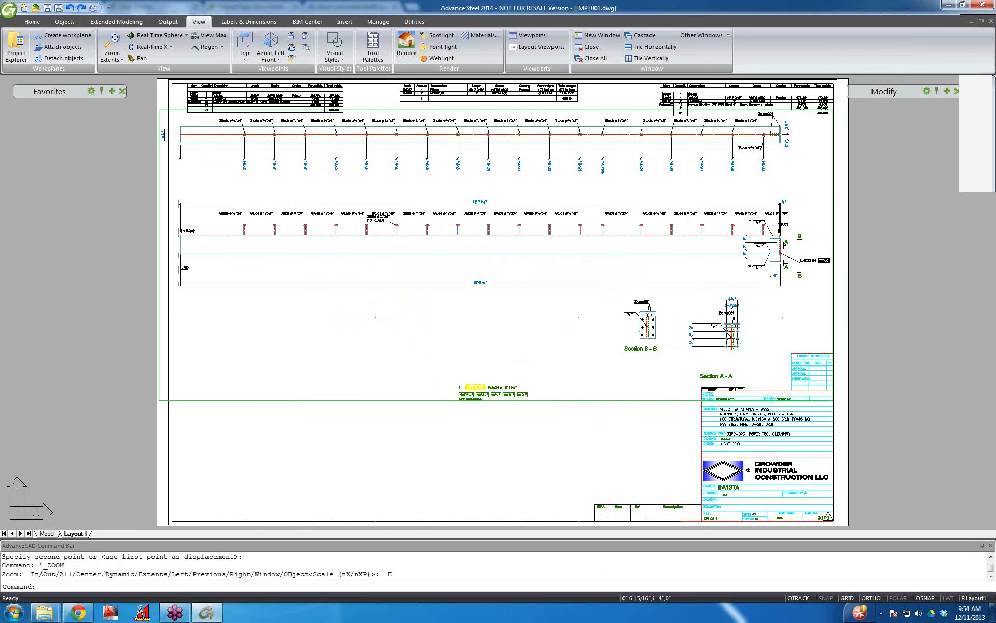
{"action": "left_click", "coordinate": [411, 175]}
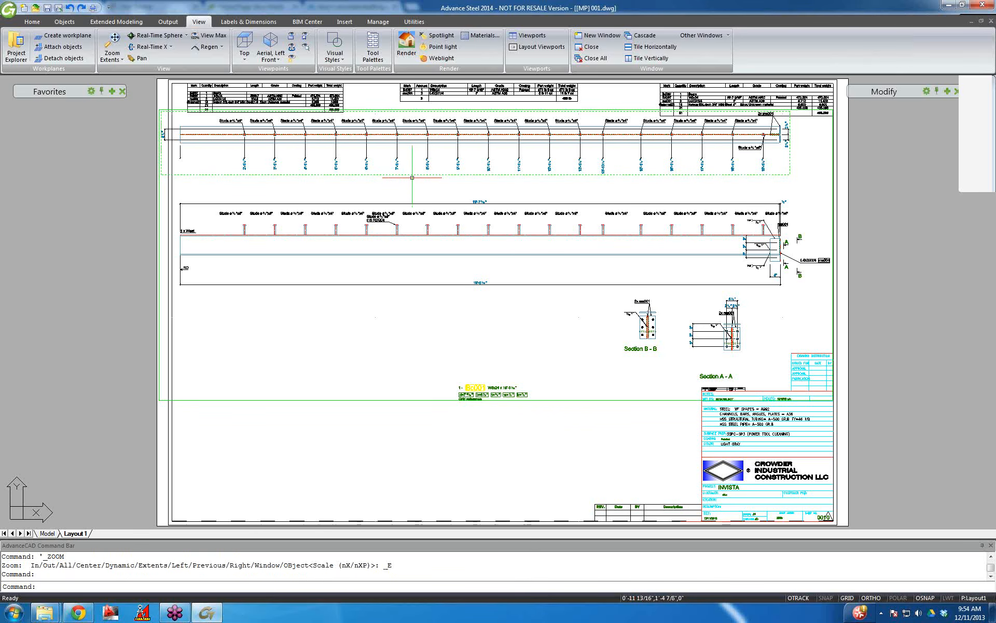
{"action": "key", "text": "Escape"}
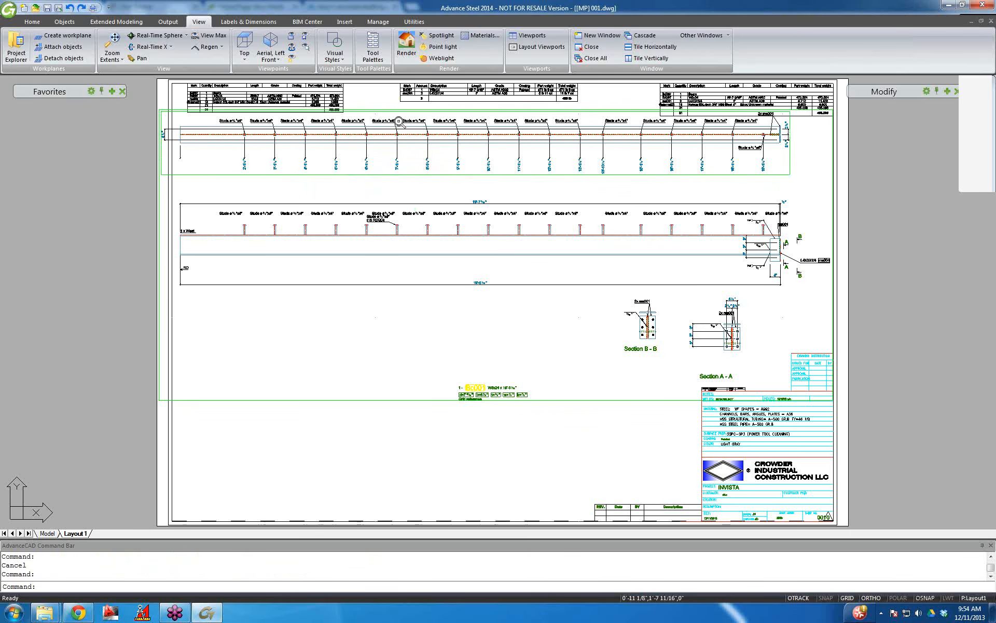
- Examine the stud labels and stud dimensions along the beam's top view, from its start to the clip-angle end
{"action": "scroll", "coordinate": [399, 121], "scroll_direction": "up", "scroll_amount": 5}
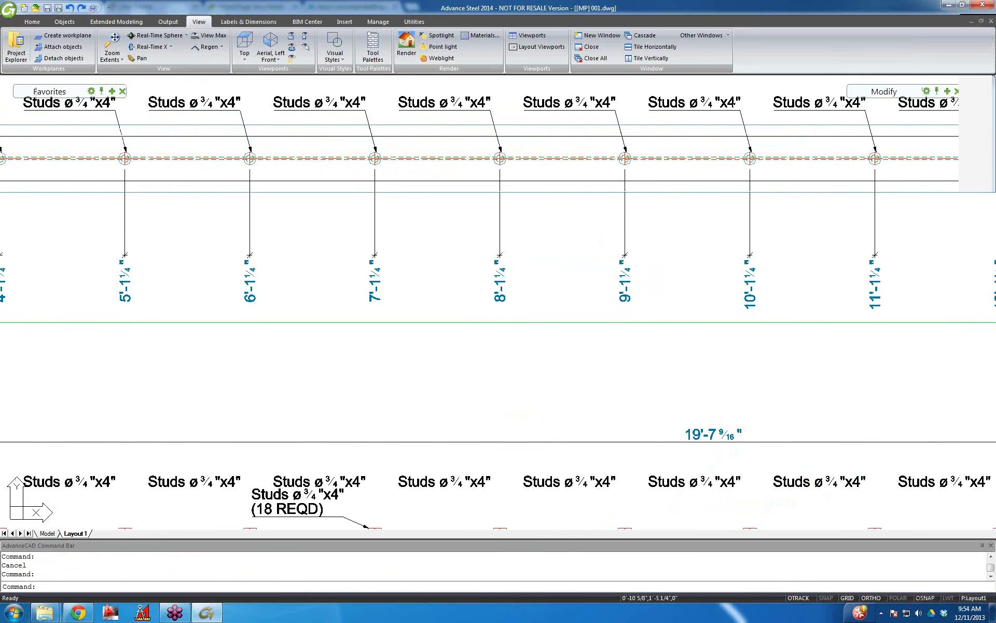
{"action": "scroll", "coordinate": [340, 306], "scroll_direction": "down", "scroll_amount": 1}
{"action": "mouse_move", "coordinate": [239, 303]}
{"action": "middle_mouse_down"}
{"action": "mouse_move", "coordinate": [325, 285]}
{"action": "mouse_move", "coordinate": [537, 292]}
{"action": "middle_mouse_up"}
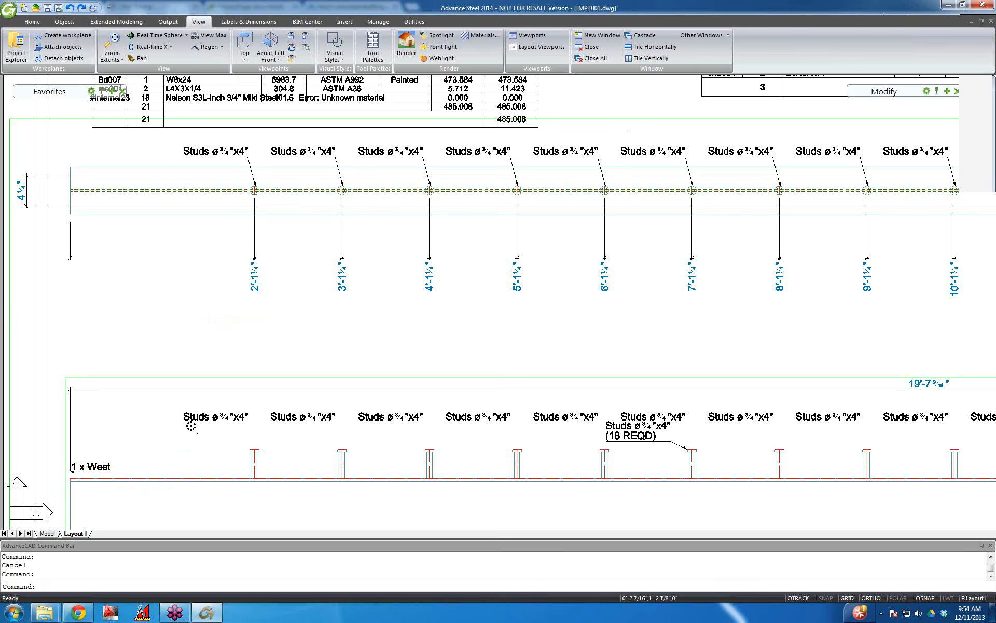
{"action": "scroll", "coordinate": [192, 426], "scroll_direction": "down", "scroll_amount": 1}
{"action": "middle_click_drag", "start_coordinate": [201, 410], "coordinate": [200, 349]}
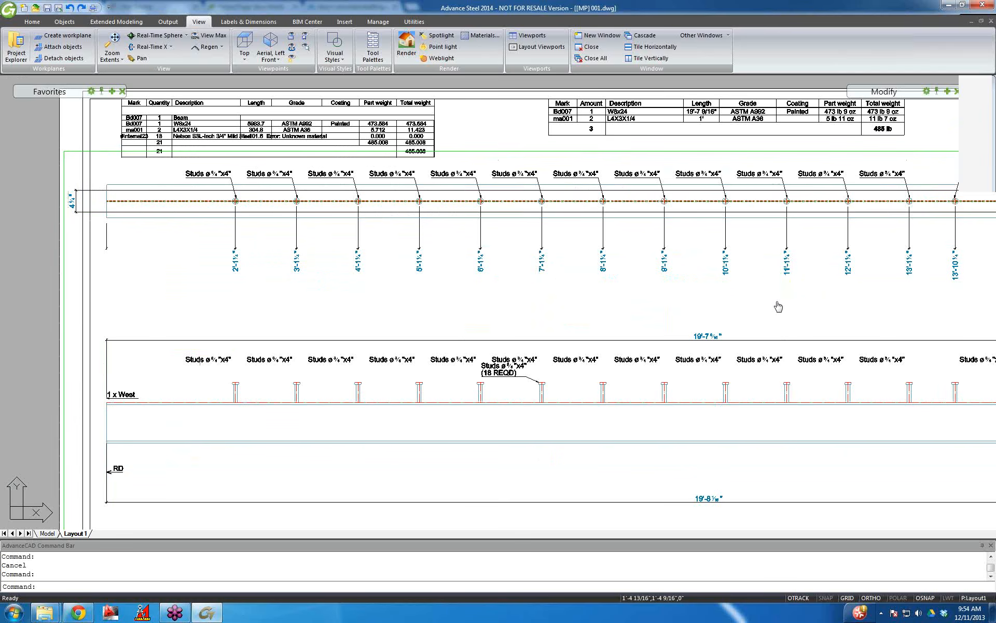
{"action": "middle_click_drag", "start_coordinate": [779, 306], "coordinate": [350, 294]}
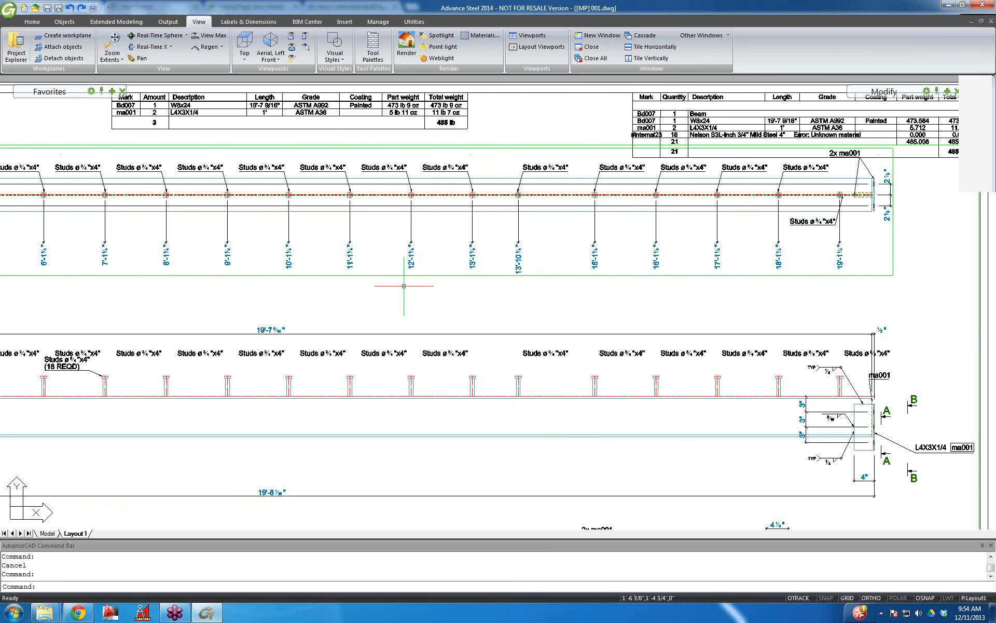
{"action": "middle_click_drag", "start_coordinate": [304, 287], "coordinate": [456, 279]}
{"action": "scroll", "coordinate": [455, 280], "scroll_direction": "down", "scroll_amount": 3}
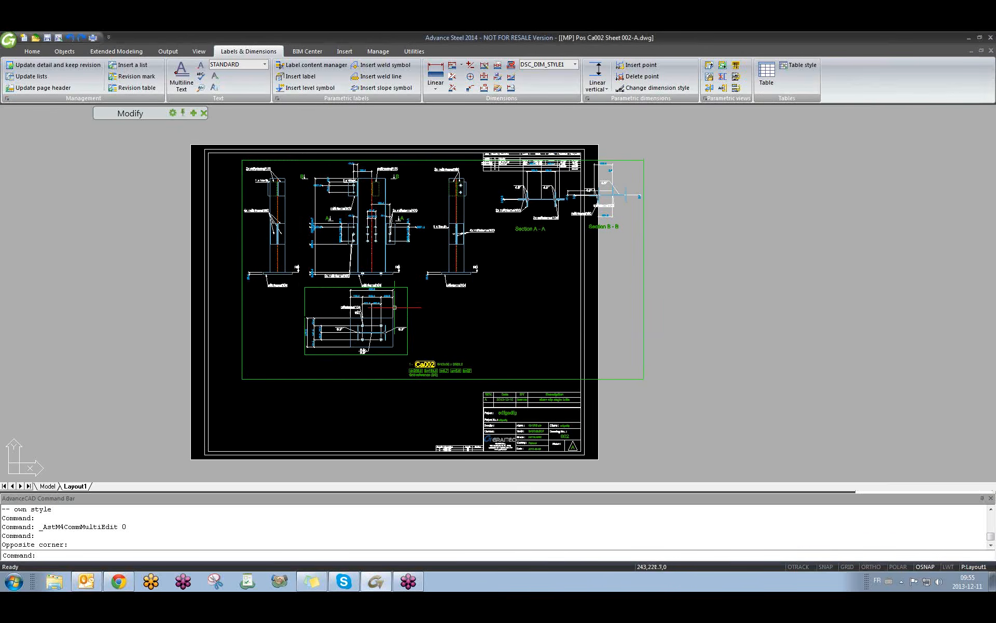
- In column detail Ca002, move the overlapping 0.0 dimension text at the base plate down, clear of the 25.4 text
{"action": "scroll", "coordinate": [329, 347], "scroll_direction": "up", "scroll_amount": 10}
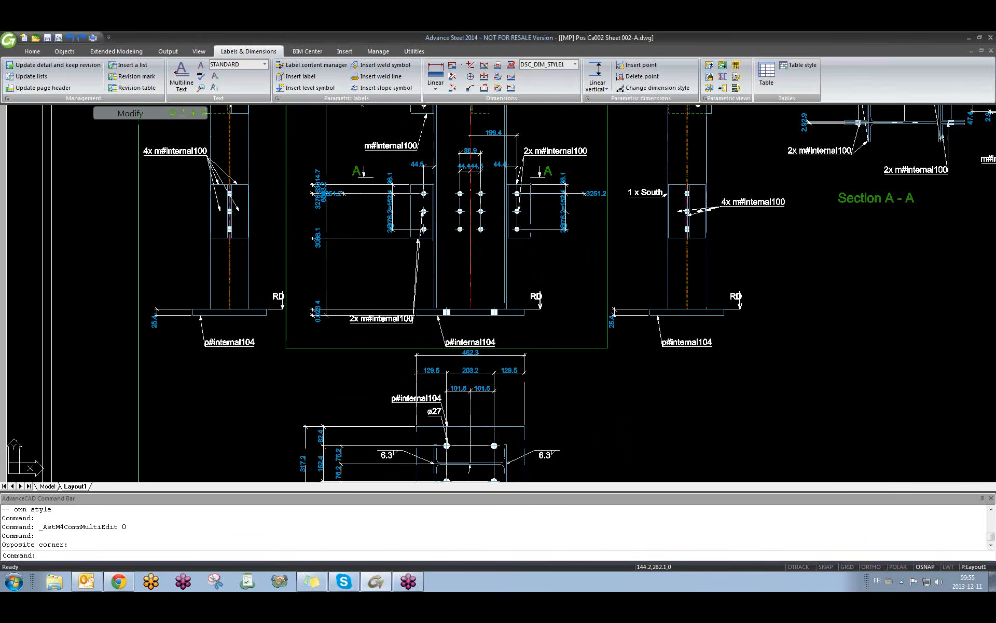
{"action": "left_click", "coordinate": [328, 346]}
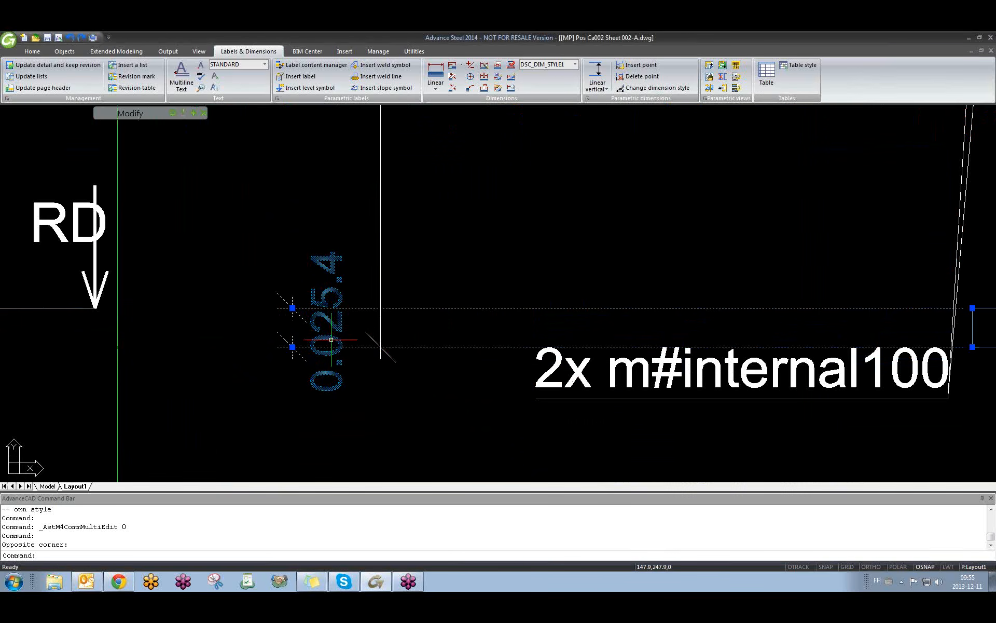
{"action": "left_click", "coordinate": [327, 363]}
{"action": "left_click", "coordinate": [325, 414]}
{"action": "key", "text": "Escape"}
{"action": "scroll", "coordinate": [329, 363], "scroll_direction": "down", "scroll_amount": 5}
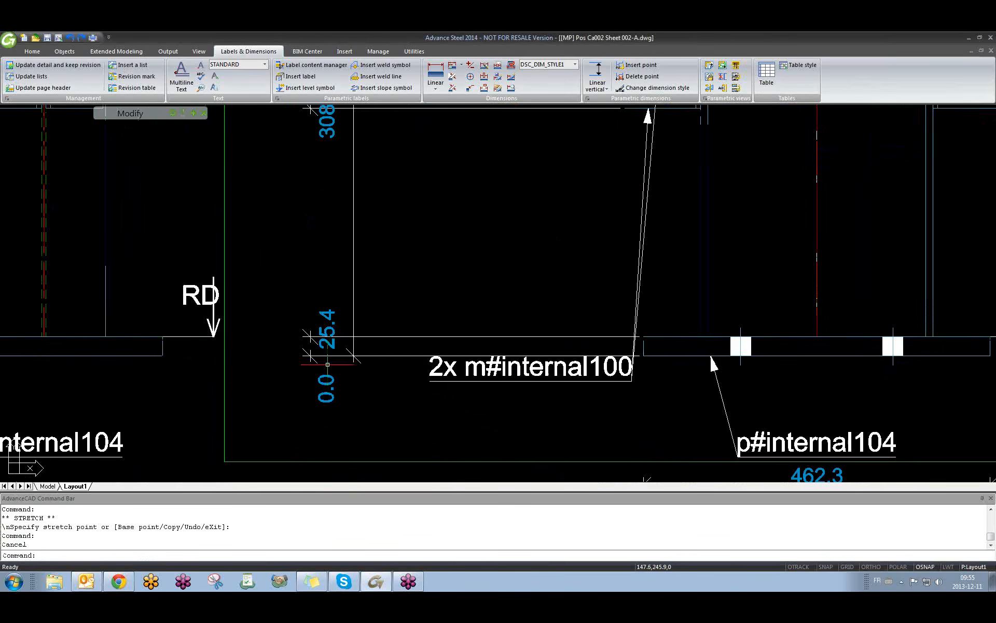
- Set the presentation of the vertical dimension chain beside the column's main view to Linear, absolute from end
{"action": "double_click", "coordinate": [335, 360]}
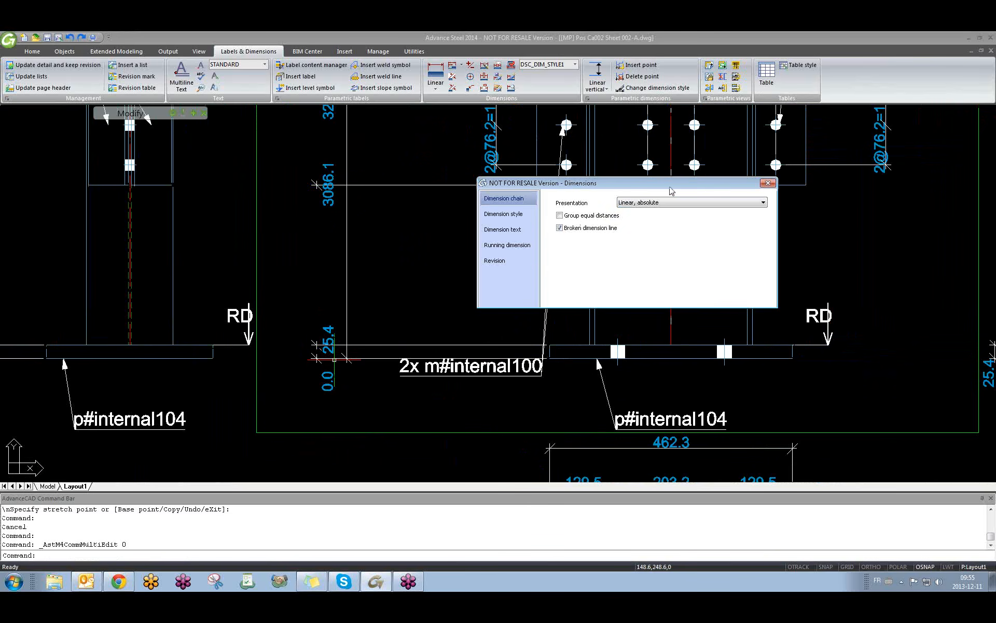
{"action": "scroll", "coordinate": [400, 234], "scroll_direction": "down", "scroll_amount": 6}
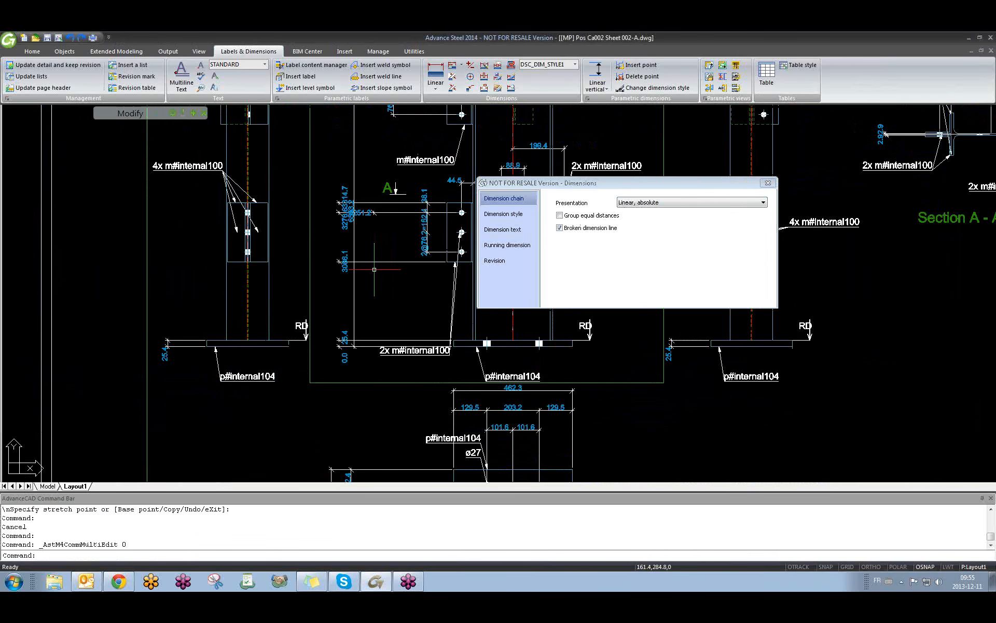
{"action": "scroll", "coordinate": [363, 329], "scroll_direction": "up", "scroll_amount": 3}
{"action": "scroll", "coordinate": [351, 417], "scroll_direction": "up", "scroll_amount": 4}
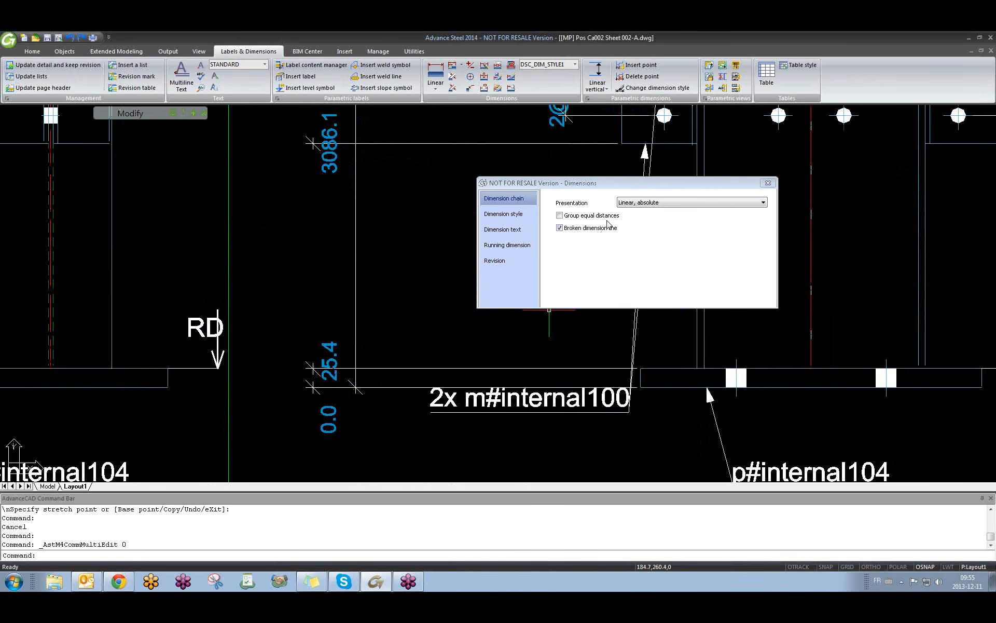
{"action": "left_click", "coordinate": [637, 203]}
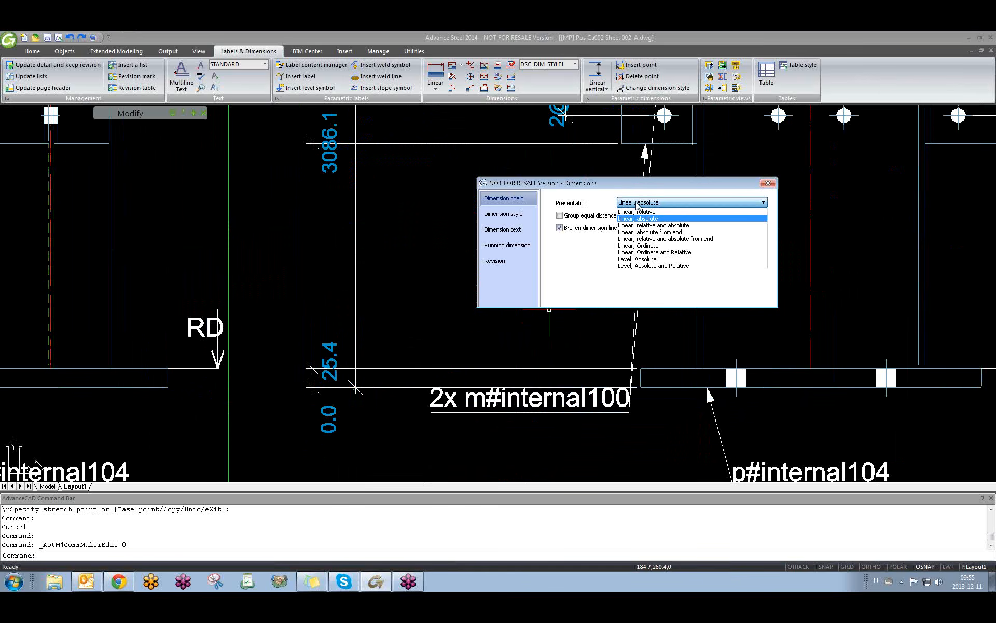
{"action": "left_click", "coordinate": [631, 232]}
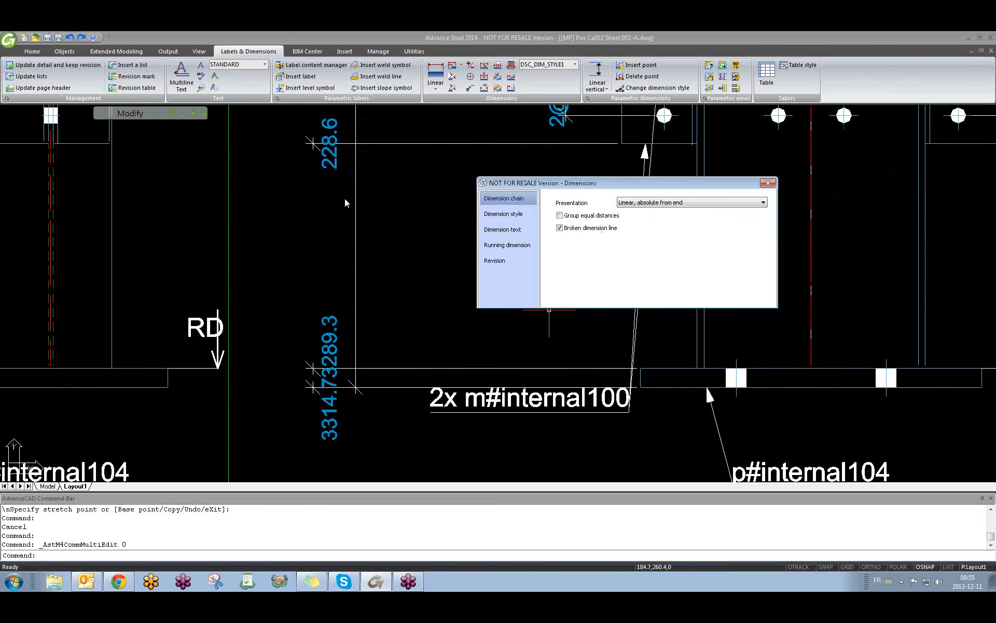
- Move the 0.0 dimension text near section mark A upward, clear of the 38.1 text in the same chain
{"action": "scroll", "coordinate": [338, 245], "scroll_direction": "down", "scroll_amount": 6}
{"action": "scroll", "coordinate": [338, 244], "scroll_direction": "up", "scroll_amount": 8}
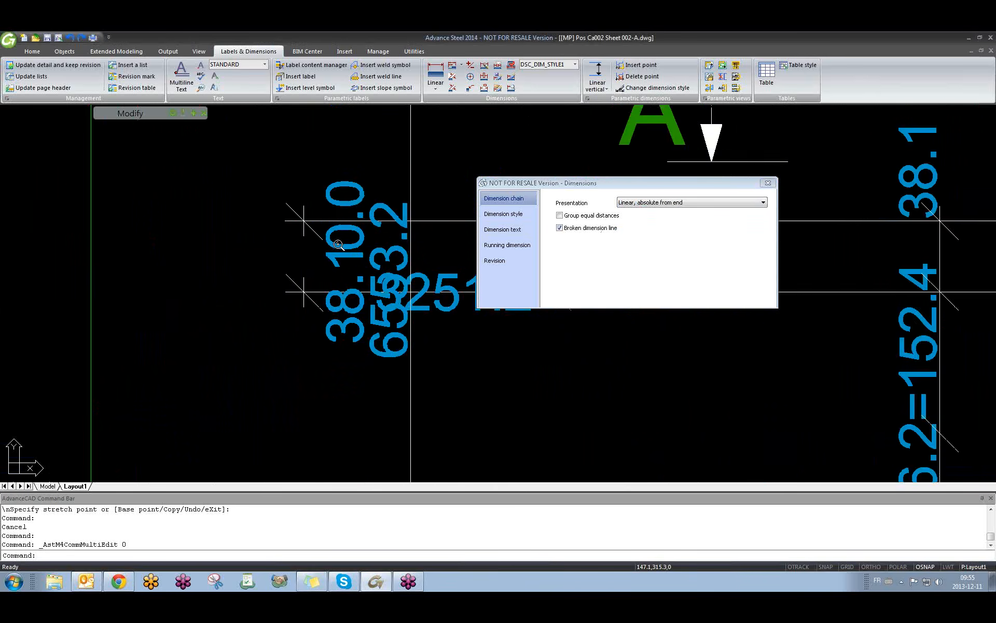
{"action": "scroll", "coordinate": [338, 245], "scroll_direction": "down", "scroll_amount": 4}
{"action": "scroll", "coordinate": [344, 223], "scroll_direction": "up", "scroll_amount": 6}
{"action": "left_click", "coordinate": [344, 224]}
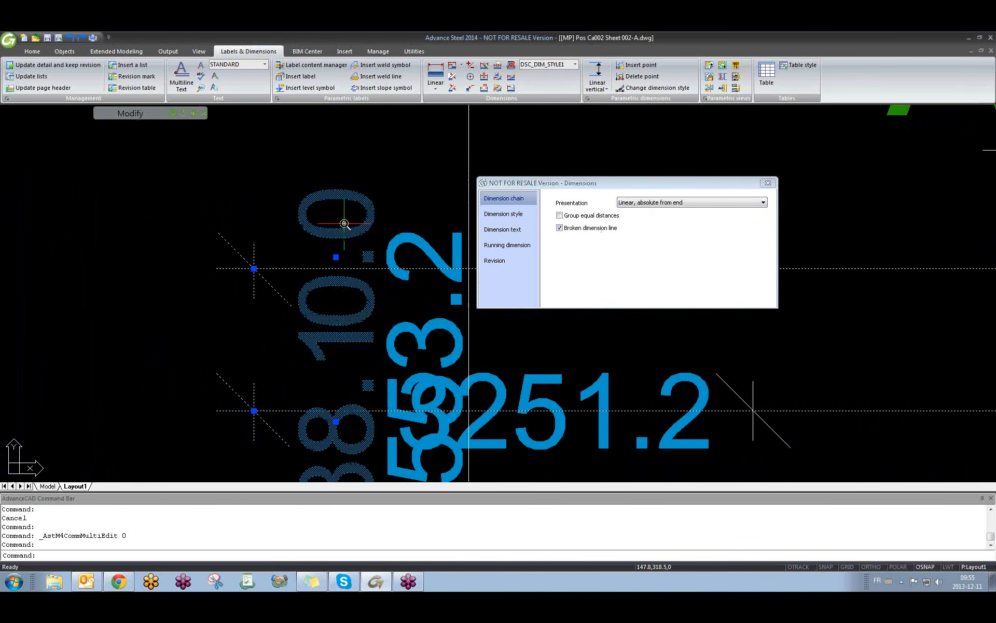
{"action": "scroll", "coordinate": [344, 223], "scroll_direction": "down", "scroll_amount": 3}
{"action": "left_click", "coordinate": [343, 232]}
{"action": "left_click", "coordinate": [348, 182]}
{"action": "key", "text": "Escape"}
{"action": "scroll", "coordinate": [353, 202], "scroll_direction": "up", "scroll_amount": 1}
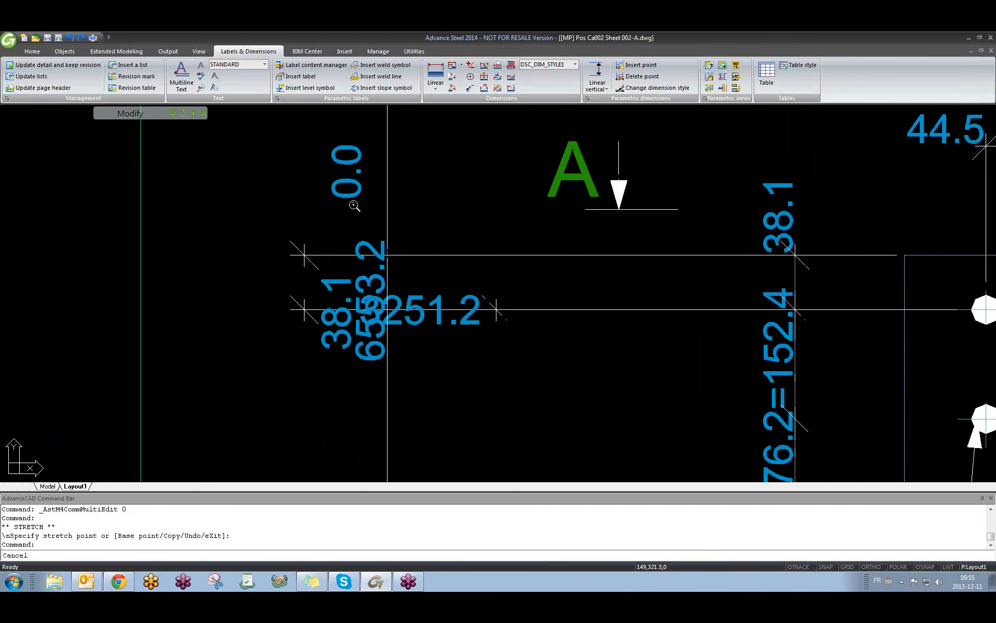
- Set the presentation of the vertical dimension chain beside the column's main view to Linear, absolute
{"action": "scroll", "coordinate": [354, 206], "scroll_direction": "down", "scroll_amount": 4}
{"action": "double_click", "coordinate": [347, 196]}
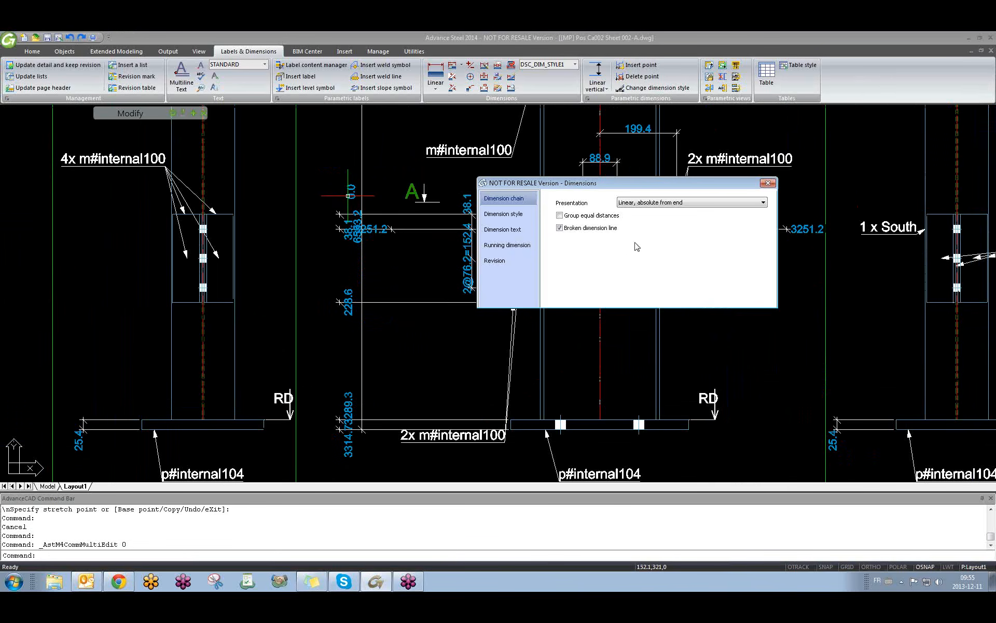
{"action": "left_click", "coordinate": [642, 206]}
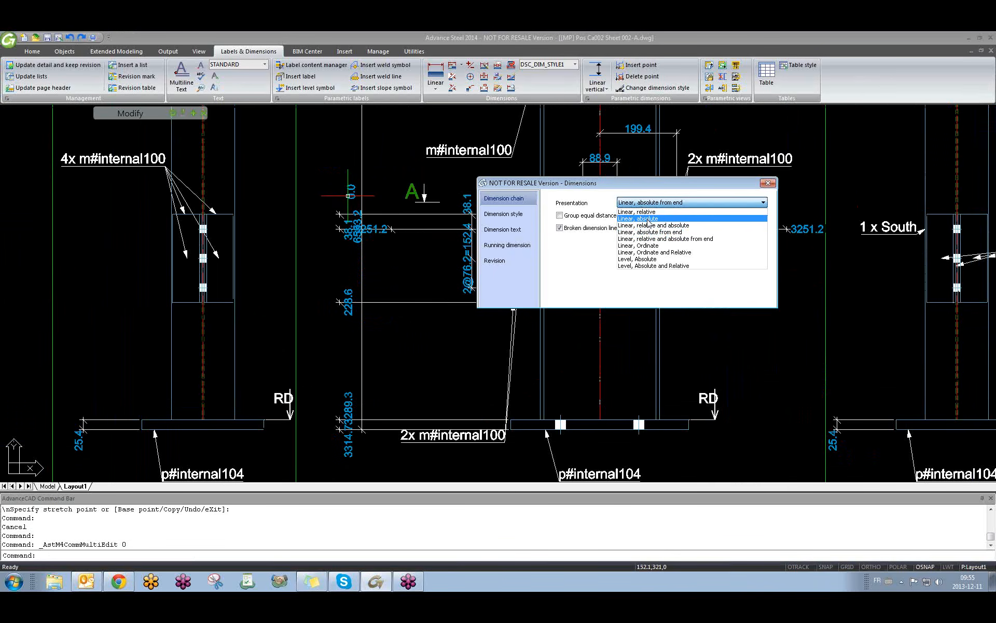
{"action": "left_click", "coordinate": [649, 218]}
{"action": "scroll", "coordinate": [343, 431], "scroll_direction": "up", "scroll_amount": 5}
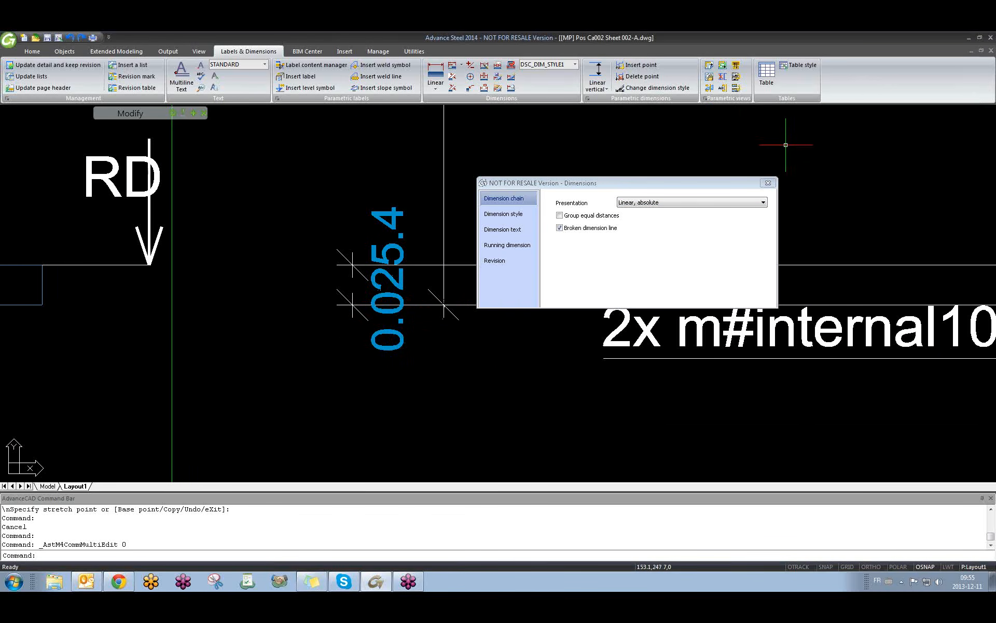
{"action": "left_click", "coordinate": [768, 183]}
- Delete the vertical dimension chain that contains the overlapping 0.0 and 25.4 texts beside the column's main view
{"action": "scroll", "coordinate": [419, 256], "scroll_direction": "down", "scroll_amount": 6}
{"action": "left_click", "coordinate": [418, 282]}
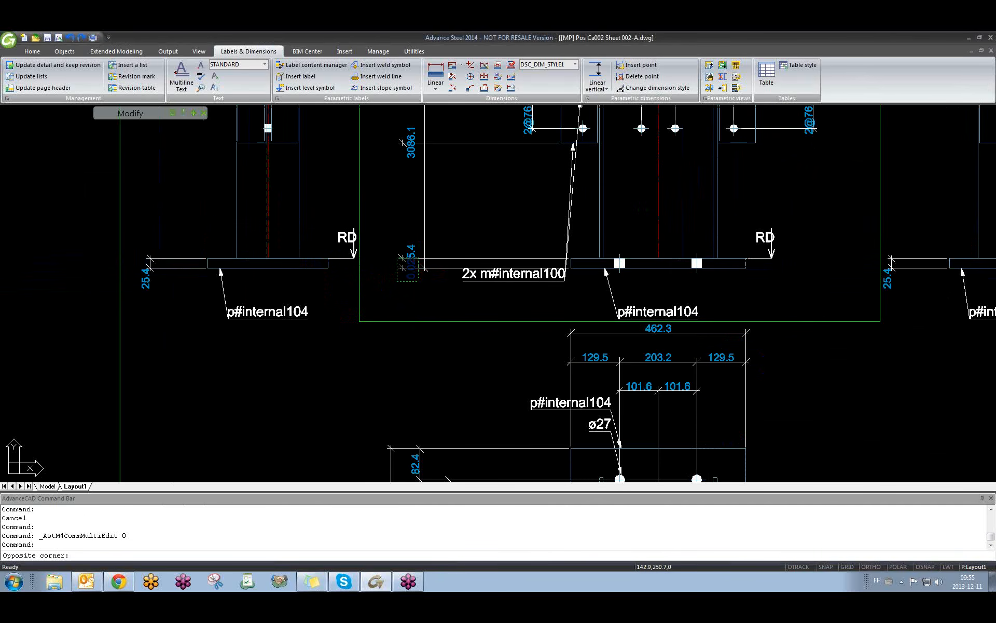
{"action": "left_click", "coordinate": [399, 257]}
{"action": "key", "text": "Delete"}
{"action": "scroll", "coordinate": [401, 224], "scroll_direction": "down", "scroll_amount": 2}
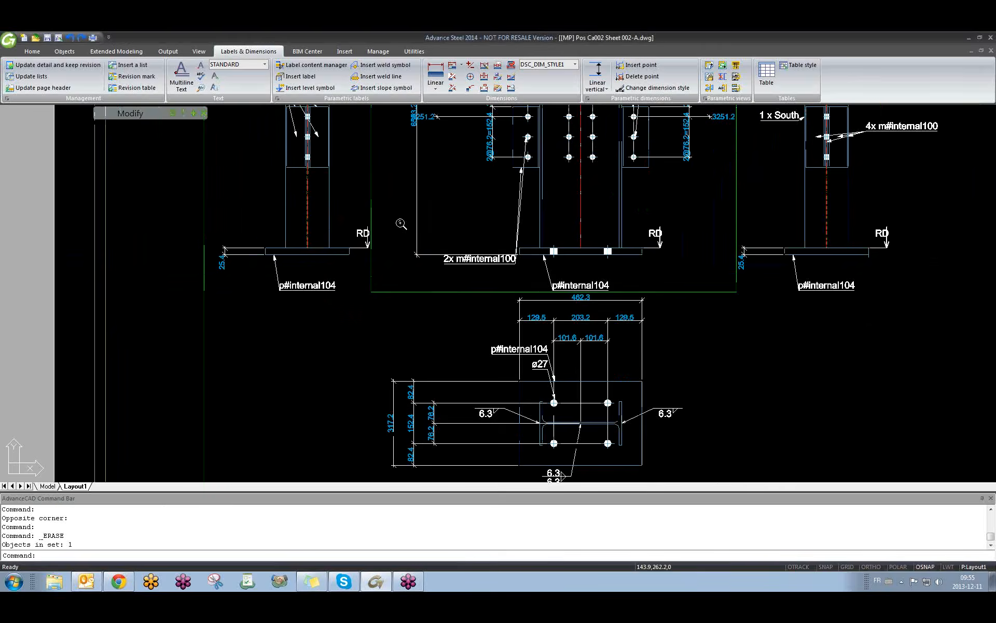
{"action": "scroll", "coordinate": [401, 224], "scroll_direction": "down", "scroll_amount": 5}
{"action": "left_click", "coordinate": [580, 312]}
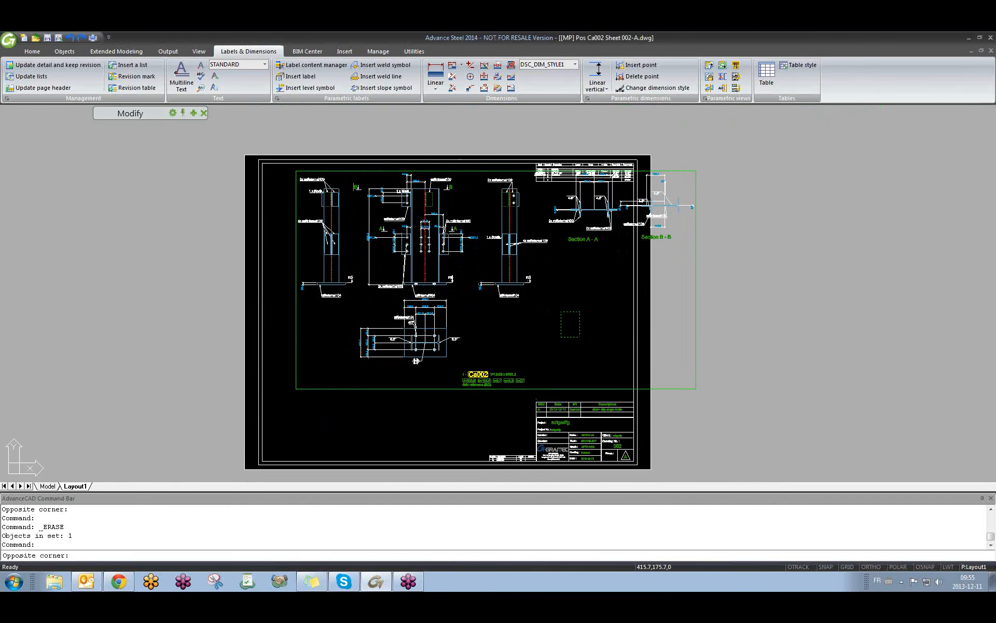
{"action": "left_click", "coordinate": [561, 338]}
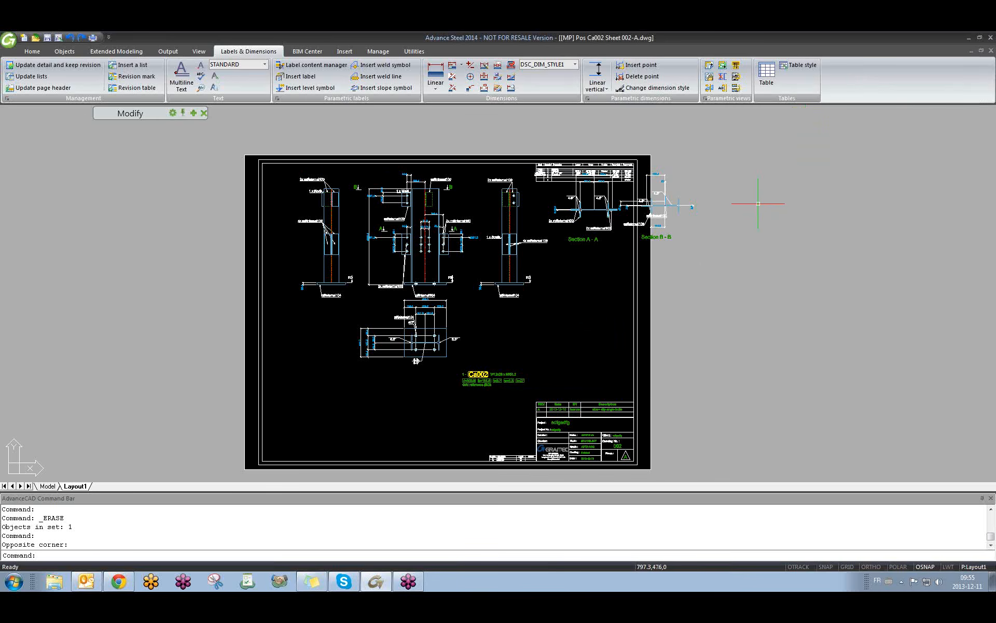
{"action": "left_click", "coordinate": [725, 252]}
{"action": "left_click", "coordinate": [716, 265]}
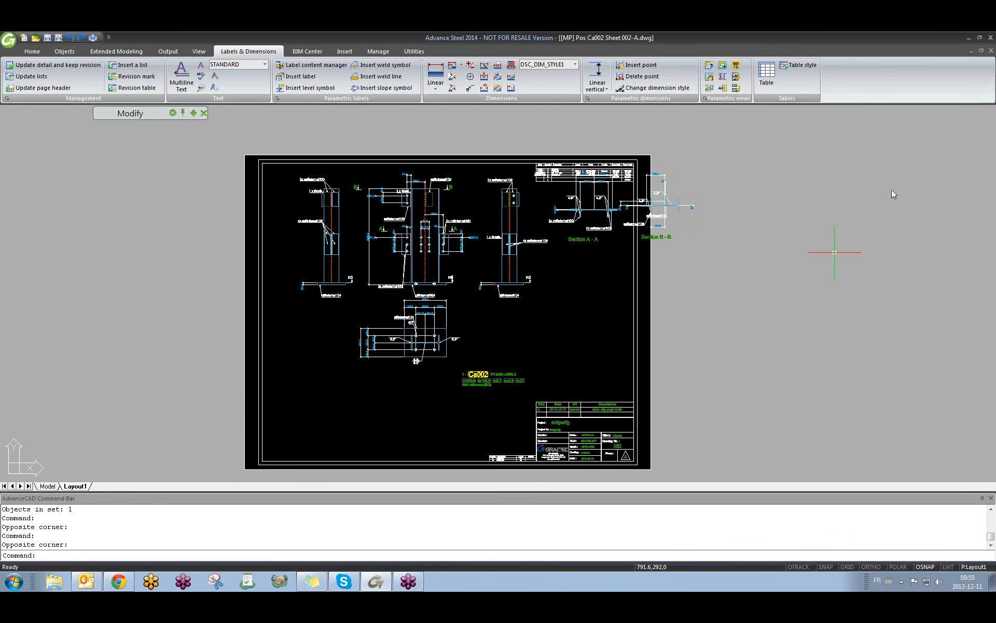
- Examine the parts list that overlaps the Section A - A view on the Ca002 sheet
{"action": "scroll", "coordinate": [536, 166], "scroll_direction": "up", "scroll_amount": 2}
{"action": "scroll", "coordinate": [537, 167], "scroll_direction": "up", "scroll_amount": 2}
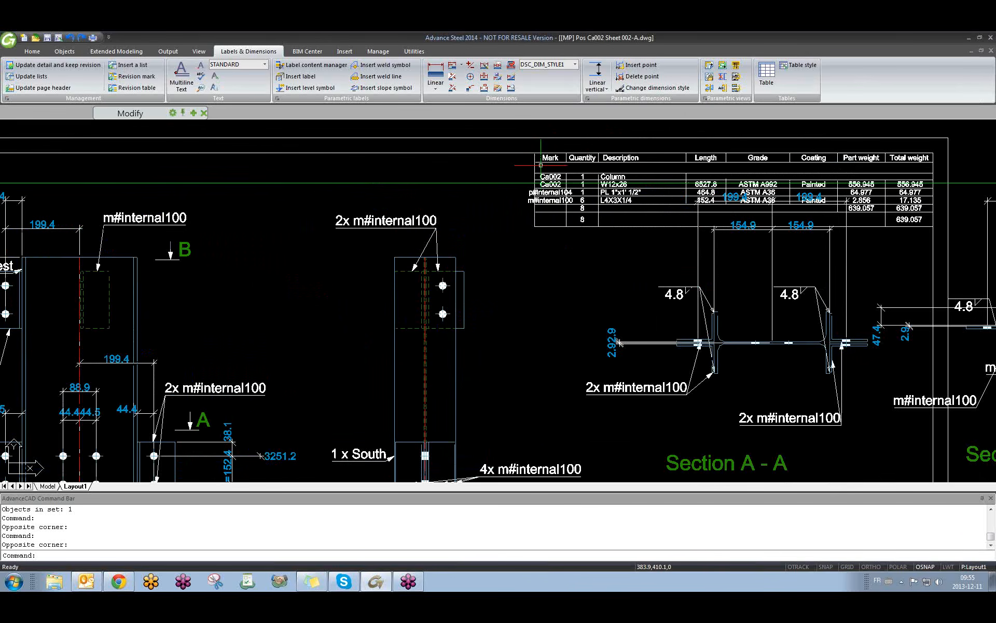
{"action": "left_click", "coordinate": [550, 160]}
{"action": "scroll", "coordinate": [550, 160], "scroll_direction": "down", "scroll_amount": 3}
{"action": "middle_click_drag", "start_coordinate": [574, 186], "coordinate": [535, 199]}
{"action": "scroll", "coordinate": [535, 199], "scroll_direction": "up", "scroll_amount": 6}
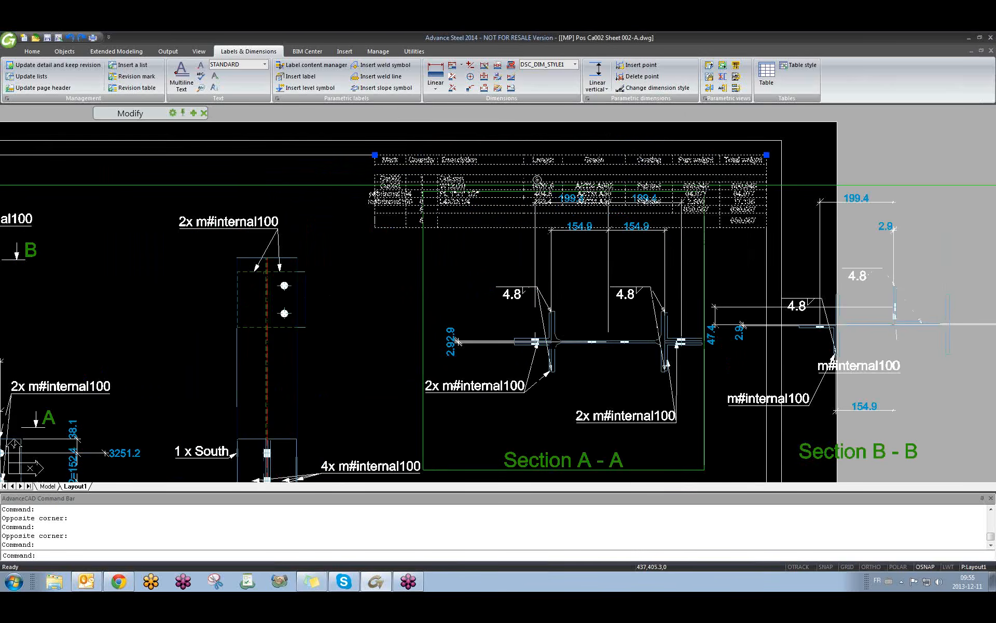
{"action": "key", "text": "Escape"}
{"action": "scroll", "coordinate": [461, 220], "scroll_direction": "down", "scroll_amount": 3}
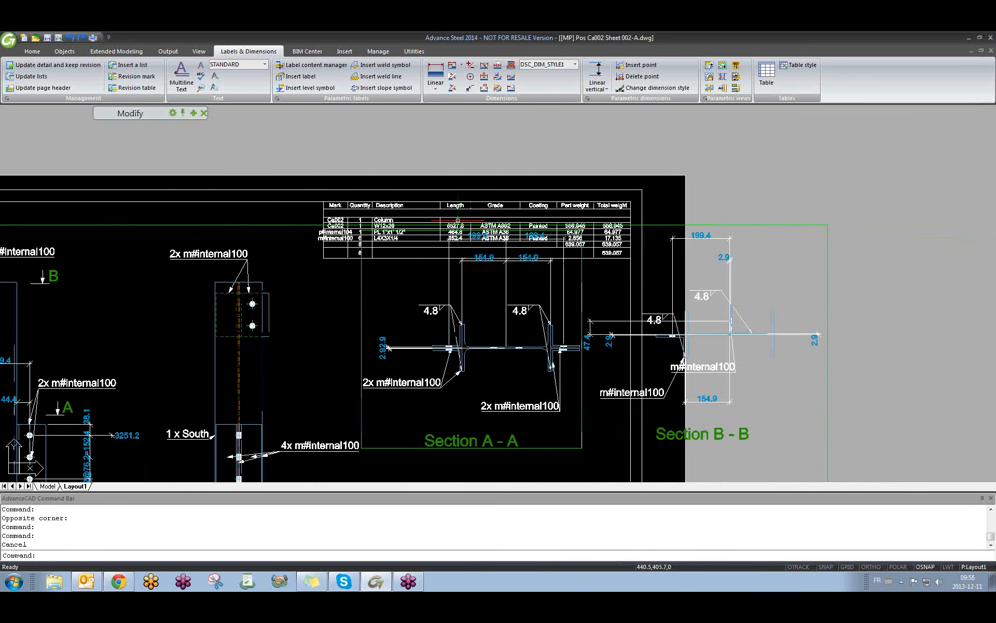
{"action": "scroll", "coordinate": [374, 243], "scroll_direction": "down", "scroll_amount": 6}
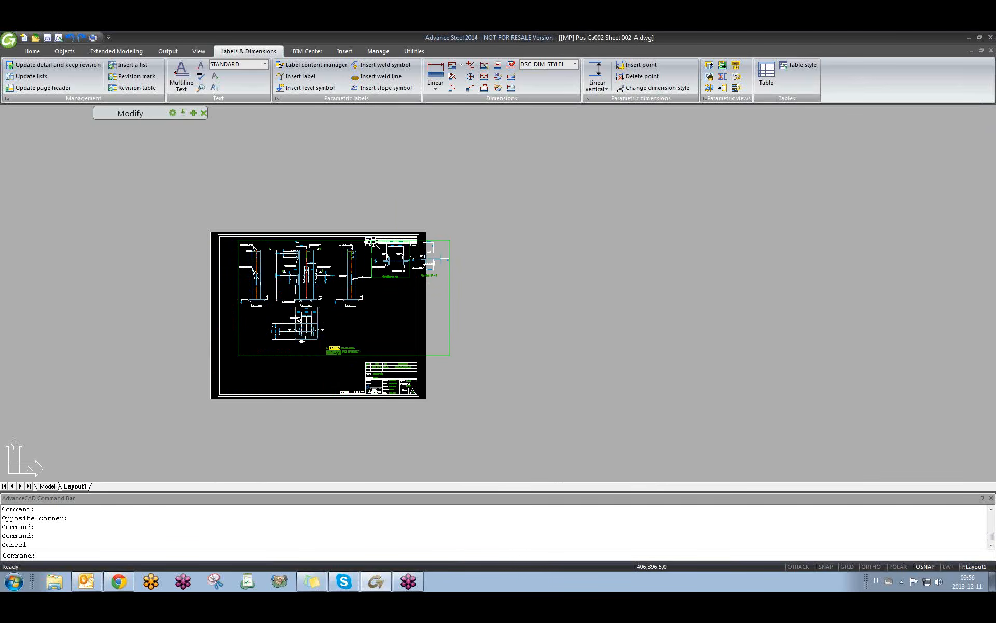
{"action": "middle_click_drag", "start_coordinate": [345, 289], "coordinate": [432, 265]}
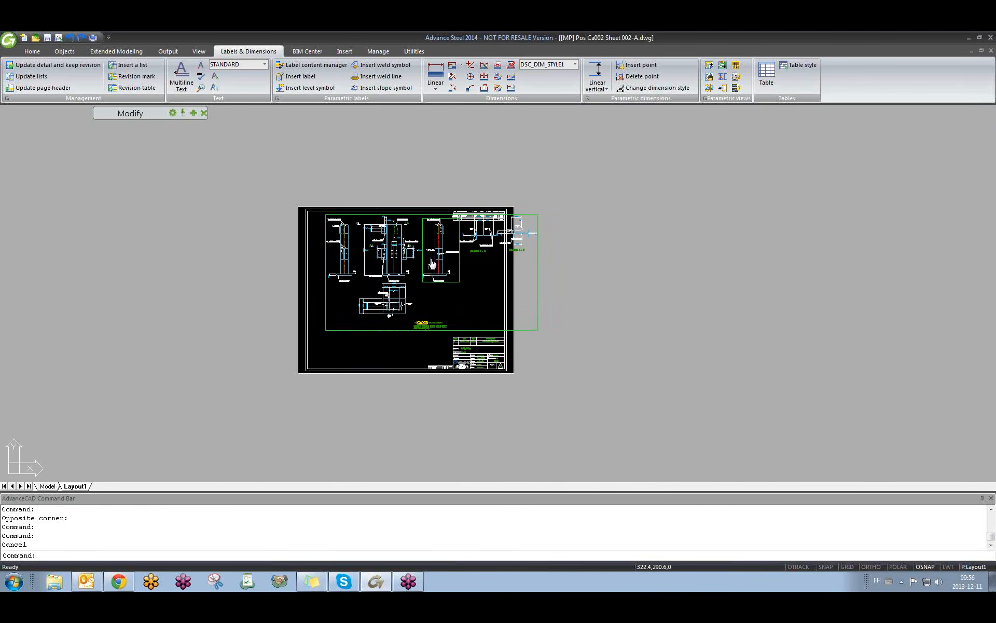
- Insert a list in the empty area below the base plate view, using the template Drawing - Structured list (mm).dwg
{"action": "left_click", "coordinate": [129, 64]}
{"action": "left_click", "coordinate": [331, 338]}
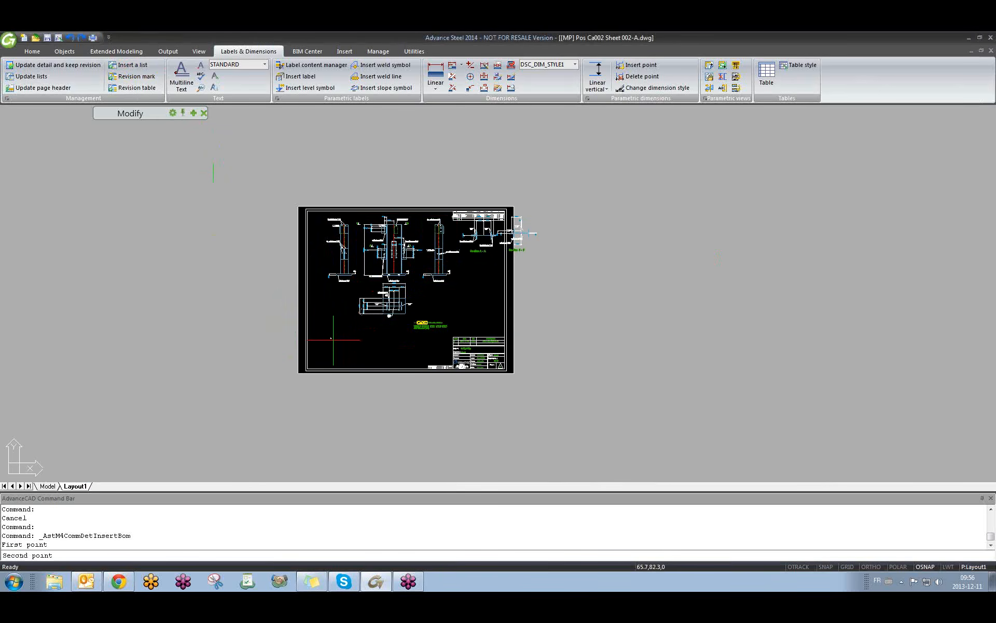
{"action": "left_click", "coordinate": [414, 353]}
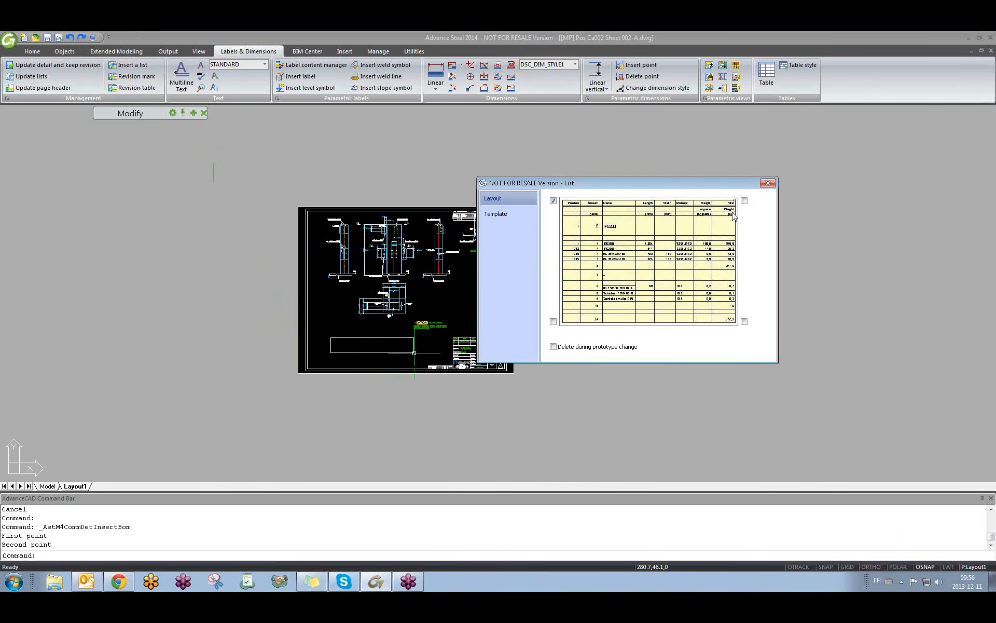
{"action": "left_click", "coordinate": [522, 217]}
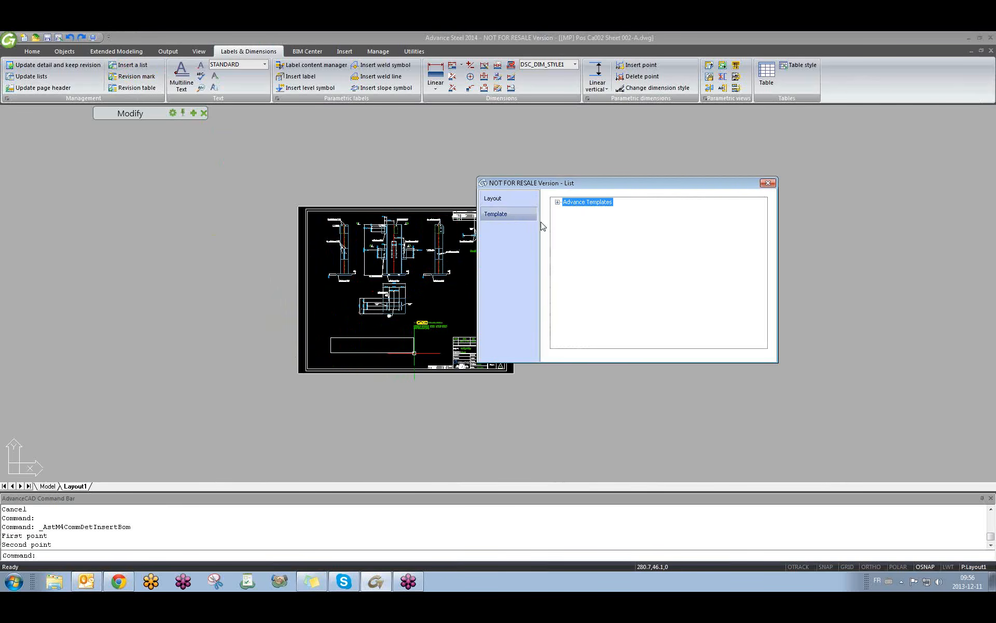
{"action": "left_click", "coordinate": [558, 203]}
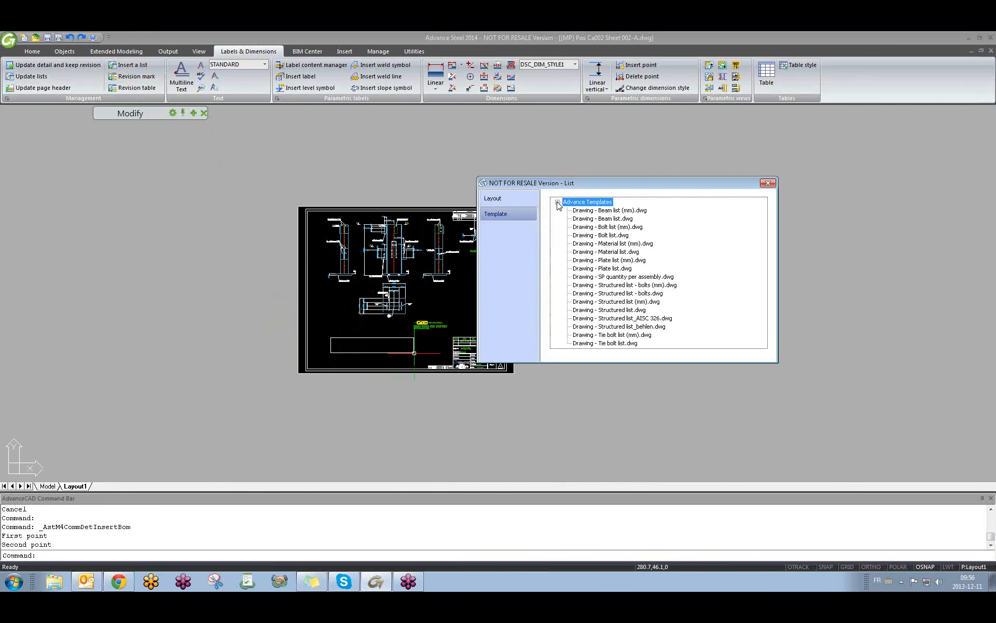
{"action": "left_click", "coordinate": [617, 302]}
{"action": "left_click", "coordinate": [767, 185]}
- Inspect the layout and template settings of the newly inserted list
{"action": "scroll", "coordinate": [335, 365], "scroll_direction": "up", "scroll_amount": 2}
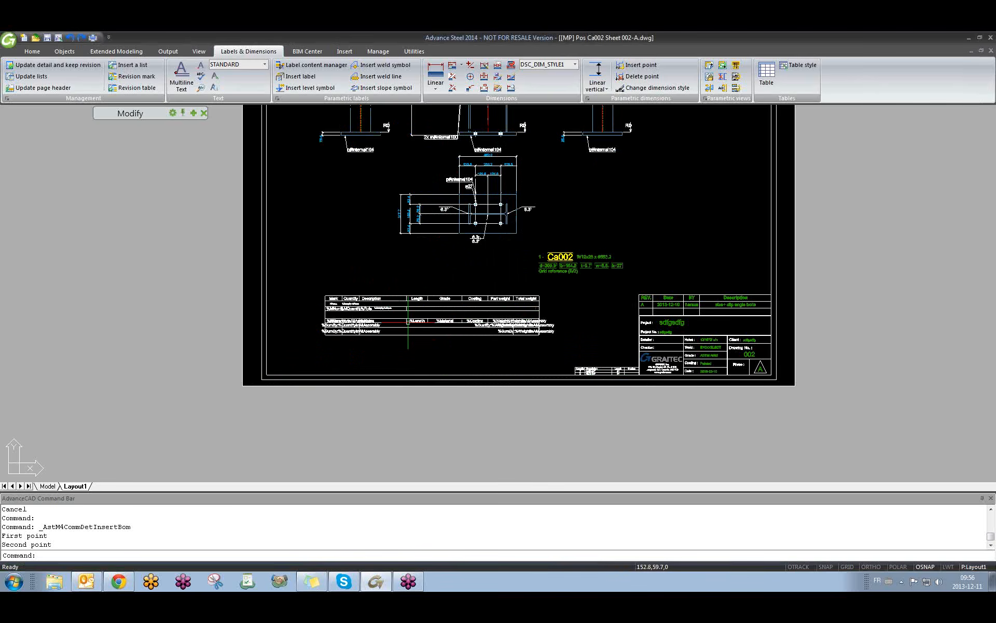
{"action": "scroll", "coordinate": [408, 322], "scroll_direction": "up", "scroll_amount": 4}
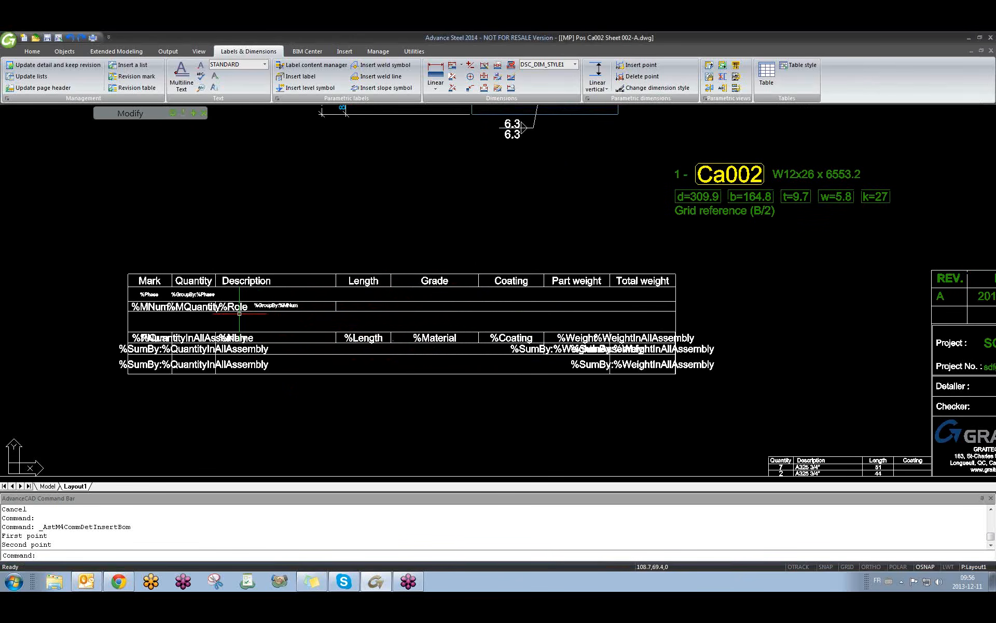
{"action": "double_click", "coordinate": [240, 314]}
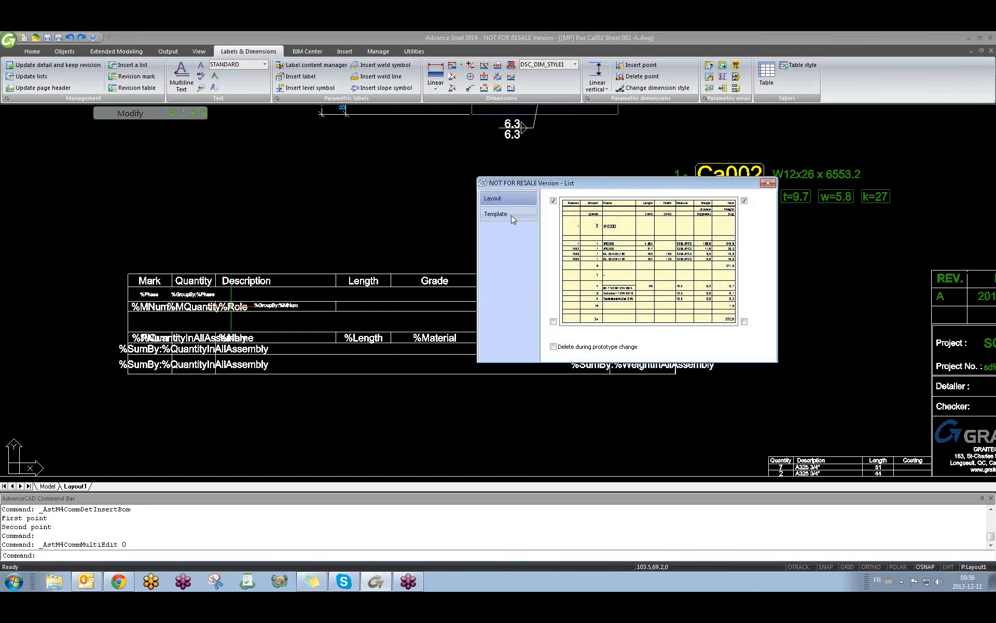
{"action": "left_click", "coordinate": [511, 215]}
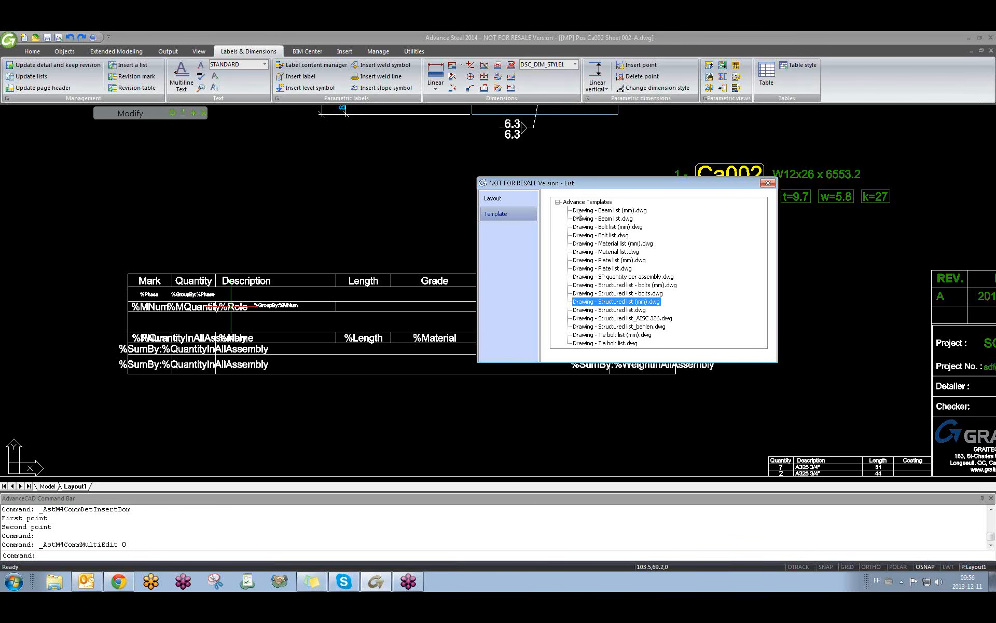
{"action": "left_click", "coordinate": [768, 183]}
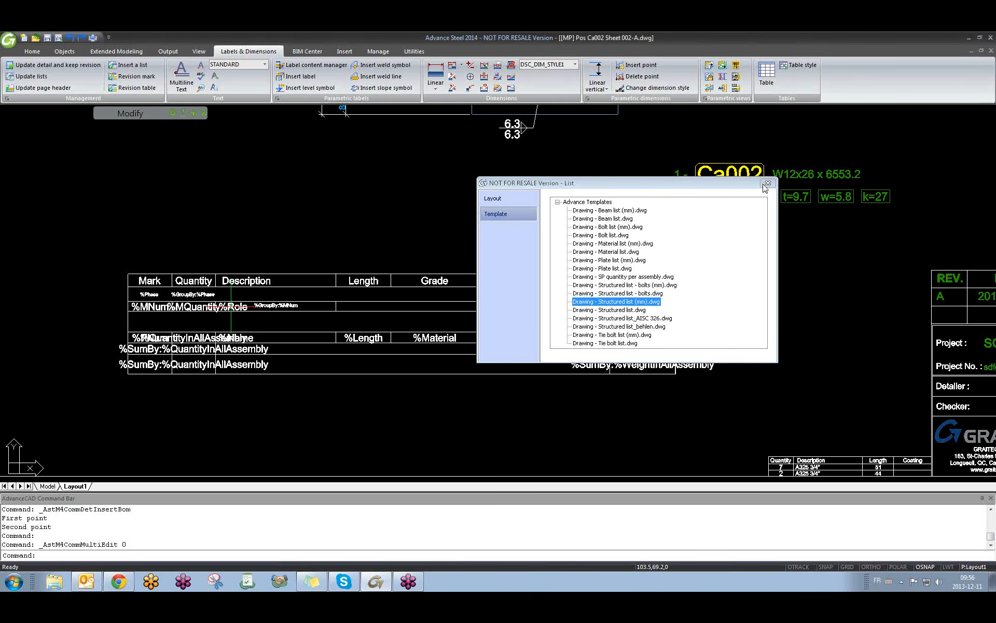
- Update the drawing's lists to fill the inserted structured list with the column's part data
{"action": "scroll", "coordinate": [343, 274], "scroll_direction": "down", "scroll_amount": 3}
{"action": "scroll", "coordinate": [278, 304], "scroll_direction": "up", "scroll_amount": 2}
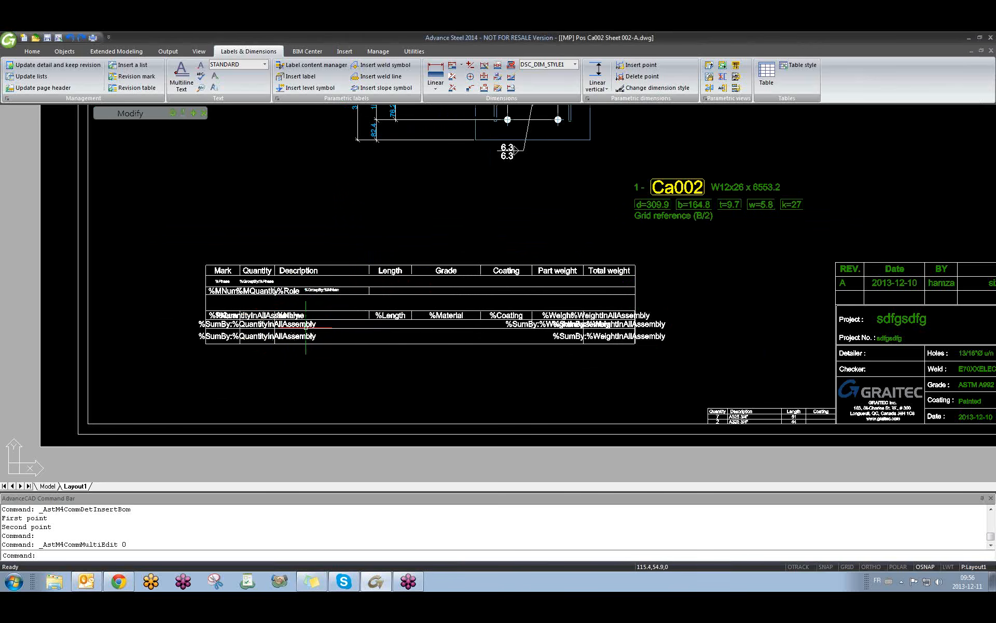
{"action": "left_click", "coordinate": [388, 327]}
{"action": "key", "text": "Escape"}
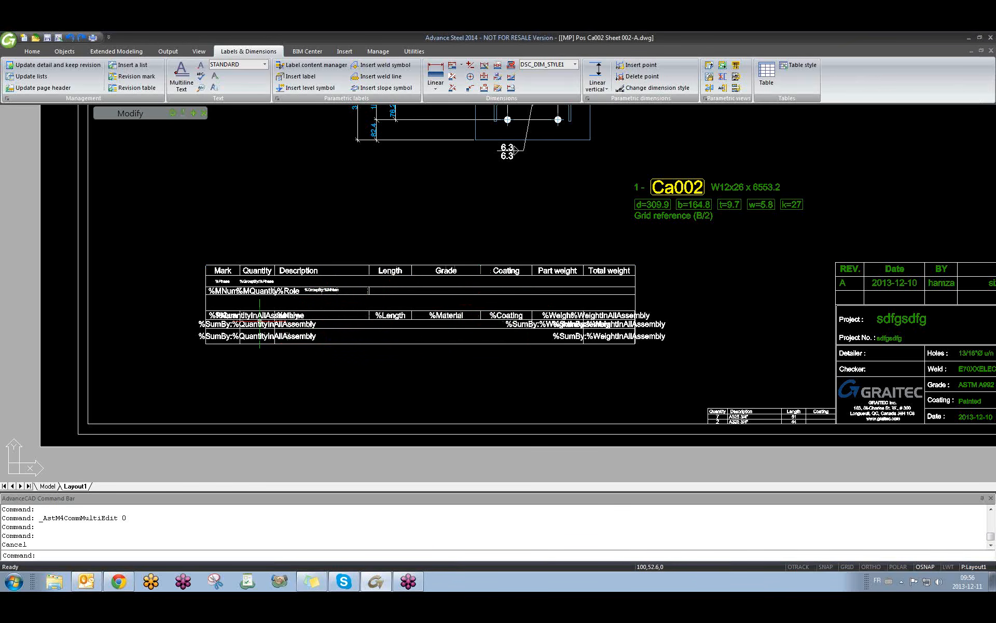
{"action": "left_click", "coordinate": [32, 77]}
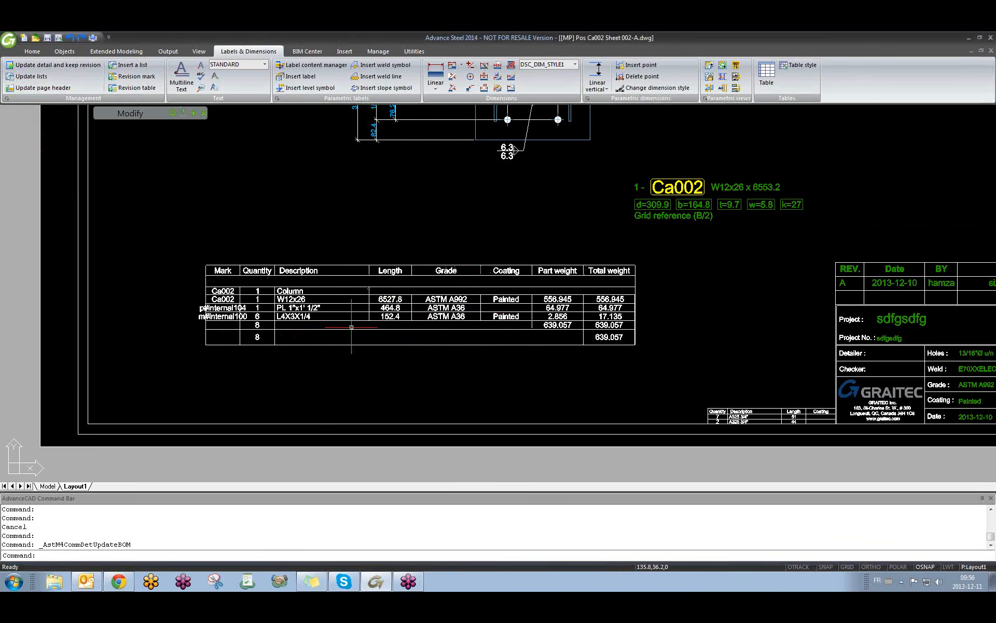
{"action": "scroll", "coordinate": [388, 321], "scroll_direction": "down", "scroll_amount": 4}
{"action": "scroll", "coordinate": [398, 335], "scroll_direction": "up", "scroll_amount": 4}
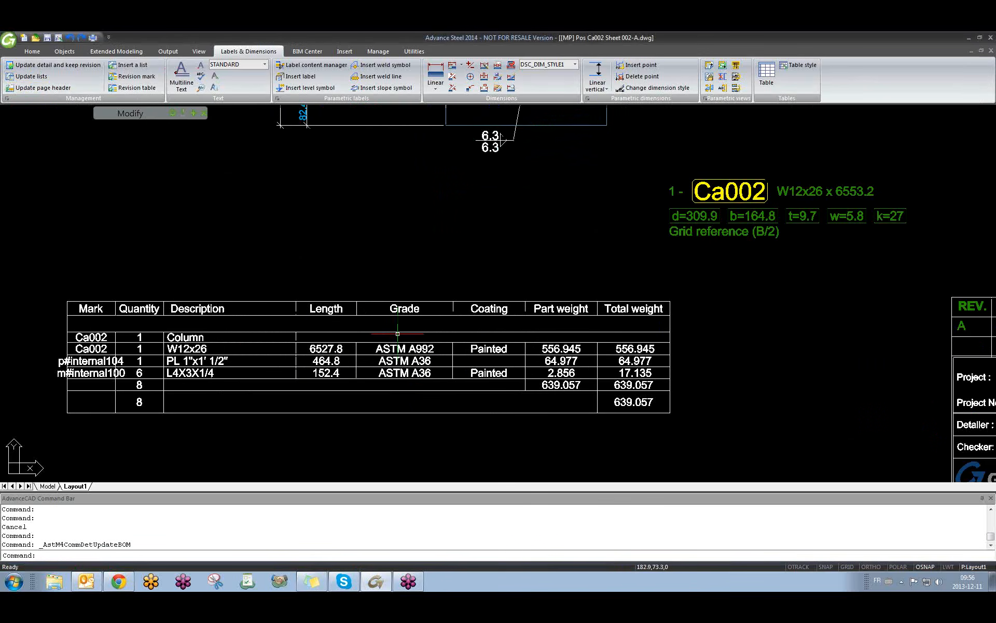
{"action": "middle_click_drag", "start_coordinate": [427, 373], "coordinate": [465, 349]}
{"action": "scroll", "coordinate": [350, 301], "scroll_direction": "down", "scroll_amount": 3}
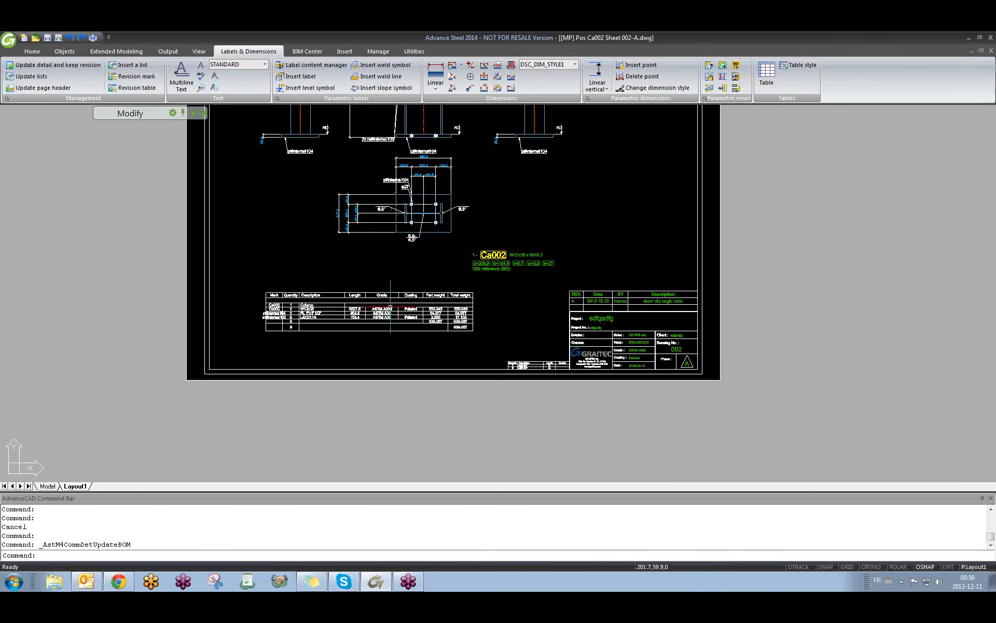
{"action": "scroll", "coordinate": [391, 309], "scroll_direction": "up", "scroll_amount": 3}
{"action": "scroll", "coordinate": [392, 310], "scroll_direction": "down", "scroll_amount": 1}
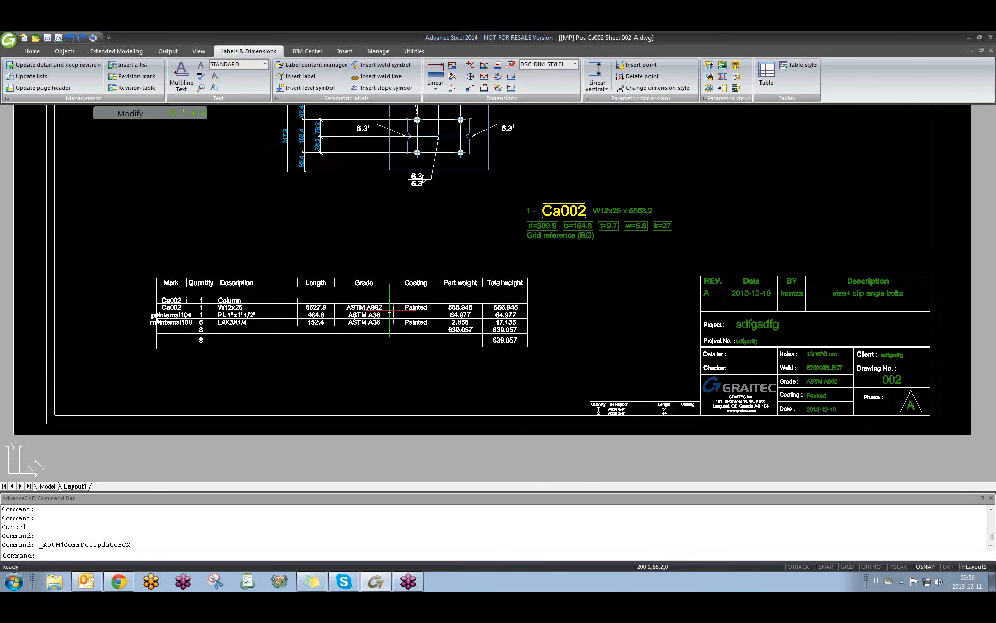
{"action": "left_click", "coordinate": [780, 223]}
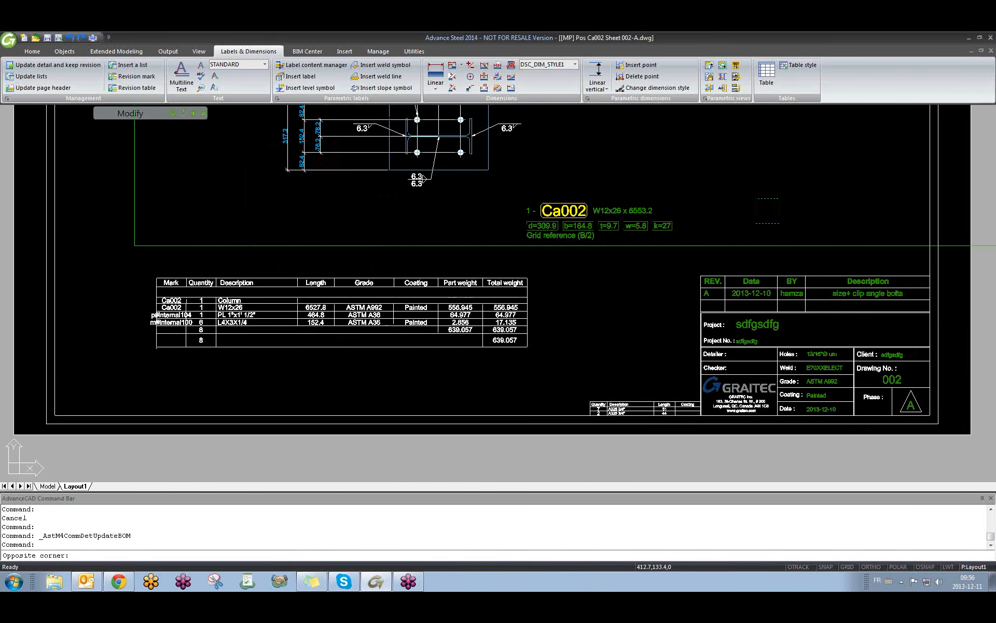
{"action": "left_click", "coordinate": [737, 170]}
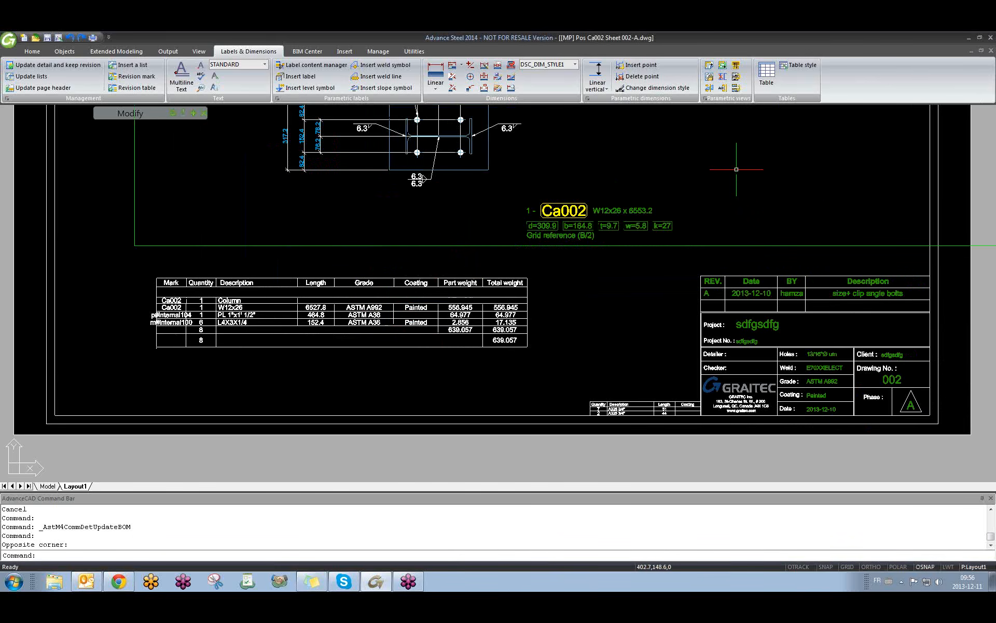
{"action": "left_click", "coordinate": [515, 196]}
{"action": "left_click", "coordinate": [702, 242]}
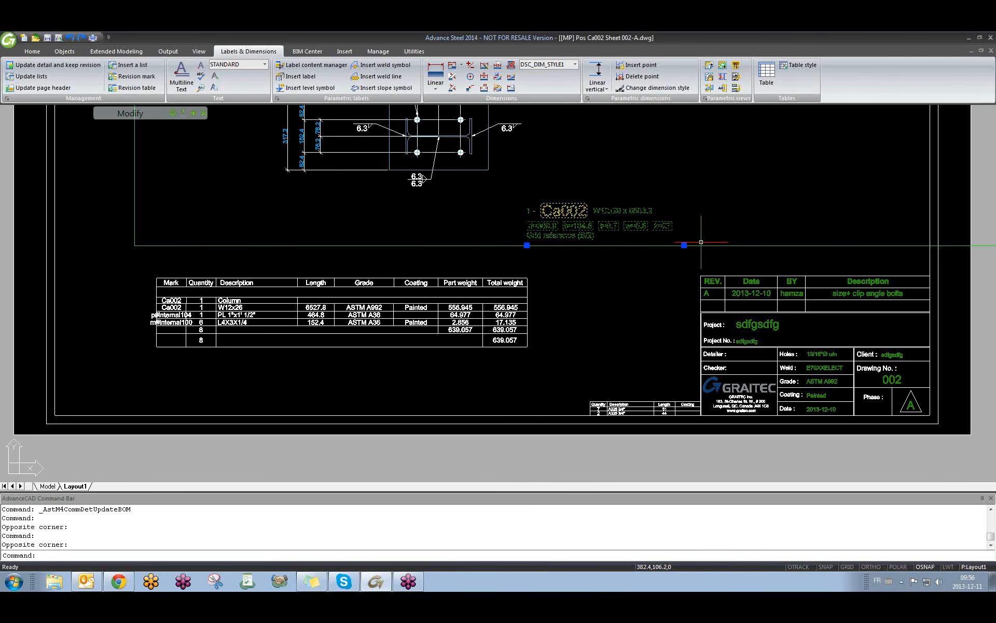
{"action": "key", "text": "Escape"}
{"action": "left_click", "coordinate": [514, 285]}
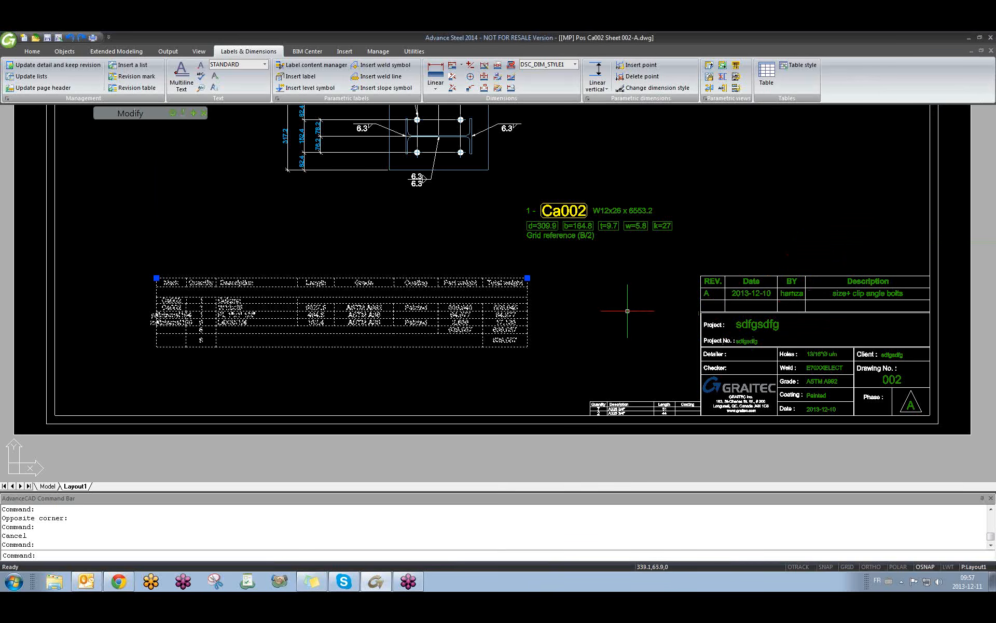
{"action": "key", "text": "Escape"}
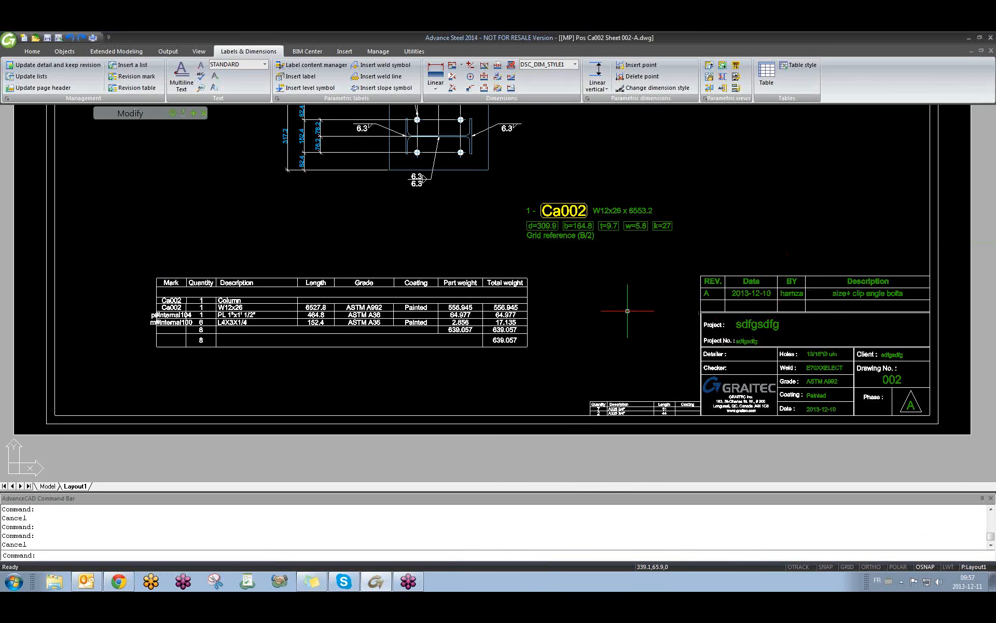
{"action": "left_click", "coordinate": [681, 301]}
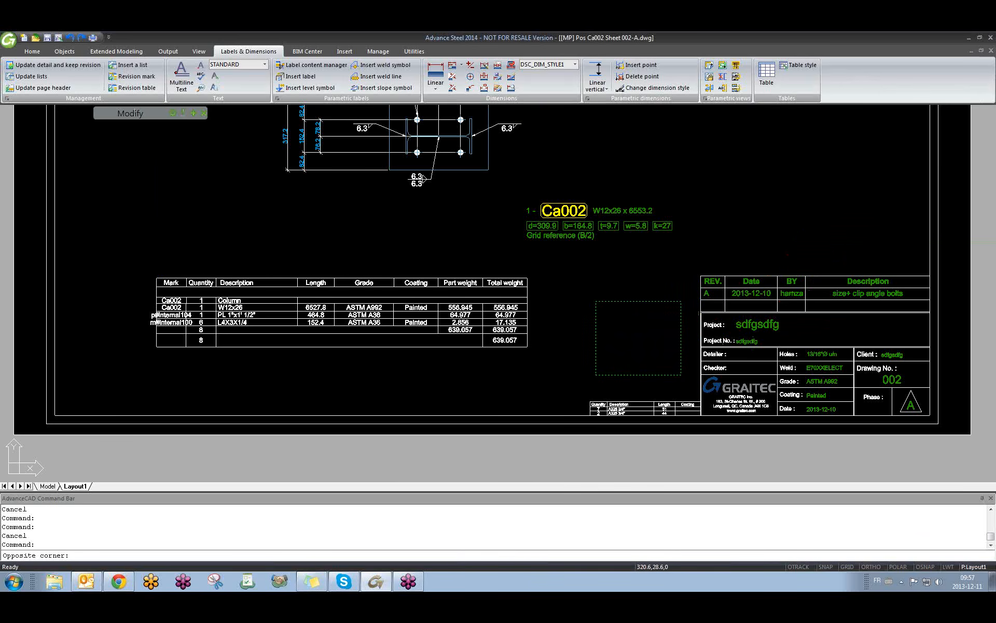
{"action": "left_click", "coordinate": [596, 375]}
{"action": "key", "text": "F3"}
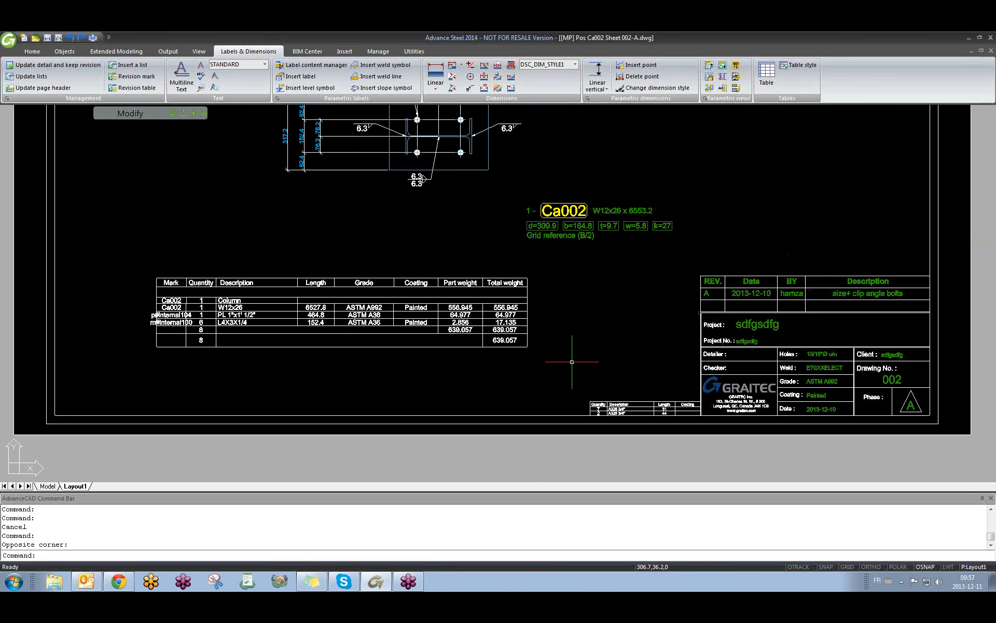
{"action": "left_click", "coordinate": [572, 361]}
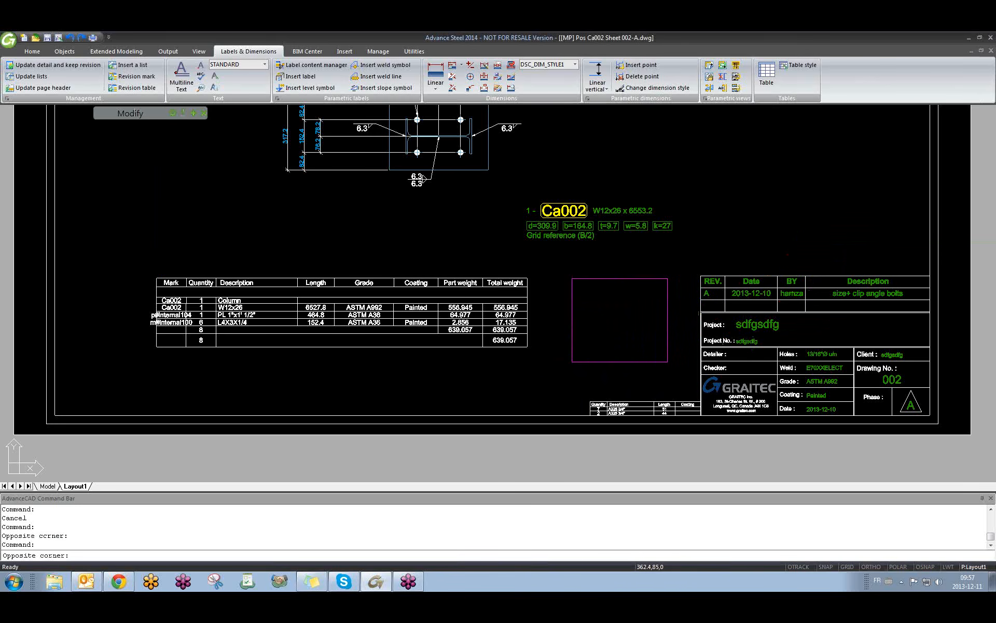
{"action": "left_click", "coordinate": [668, 278]}
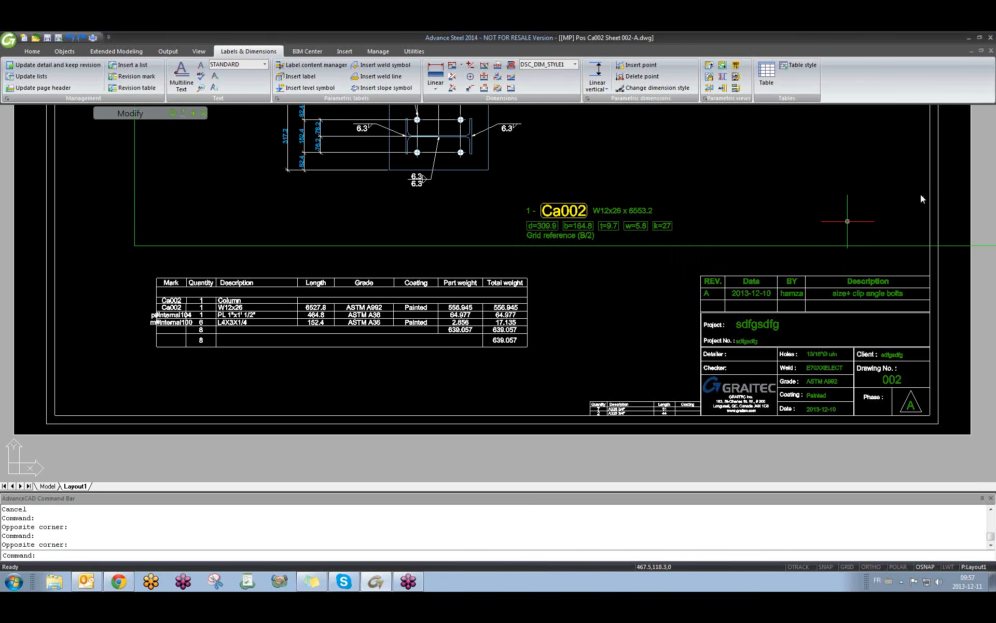
{"action": "scroll", "coordinate": [602, 289], "scroll_direction": "down", "scroll_amount": 2}
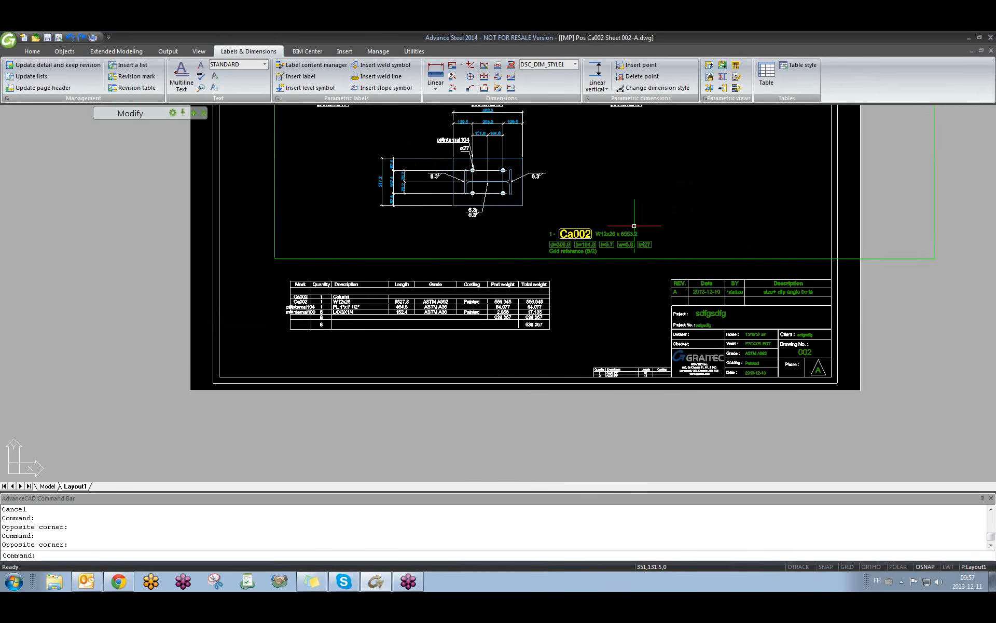
{"action": "left_click", "coordinate": [627, 280]}
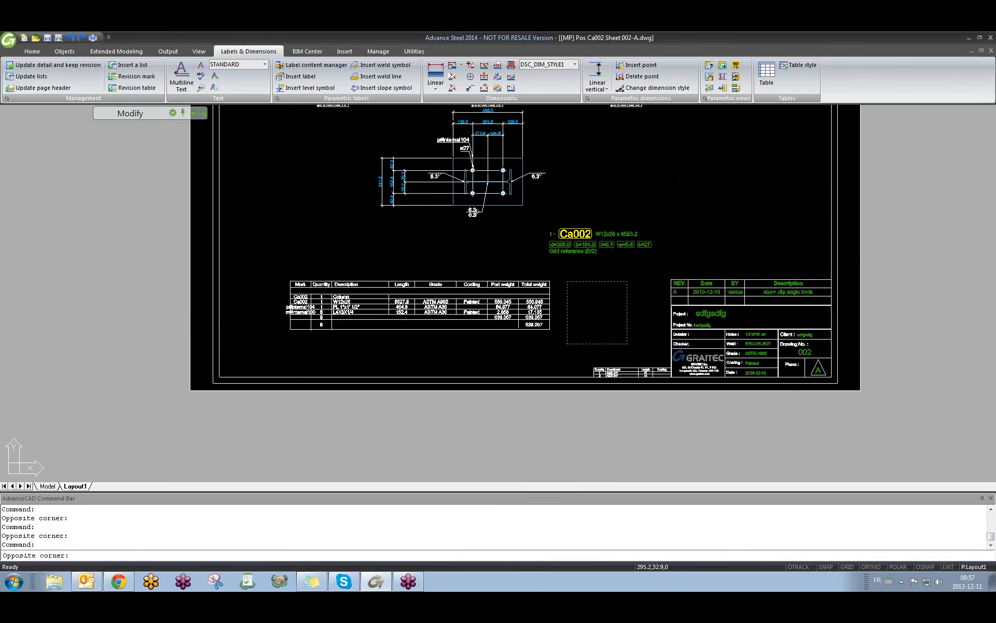
{"action": "left_click", "coordinate": [556, 351]}
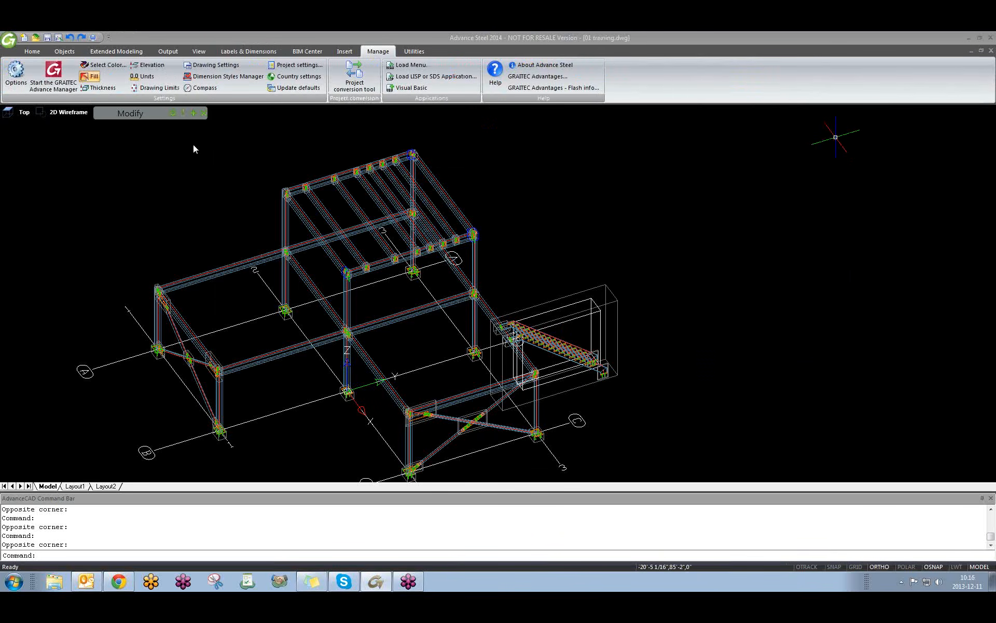
{"action": "left_click", "coordinate": [192, 146]}
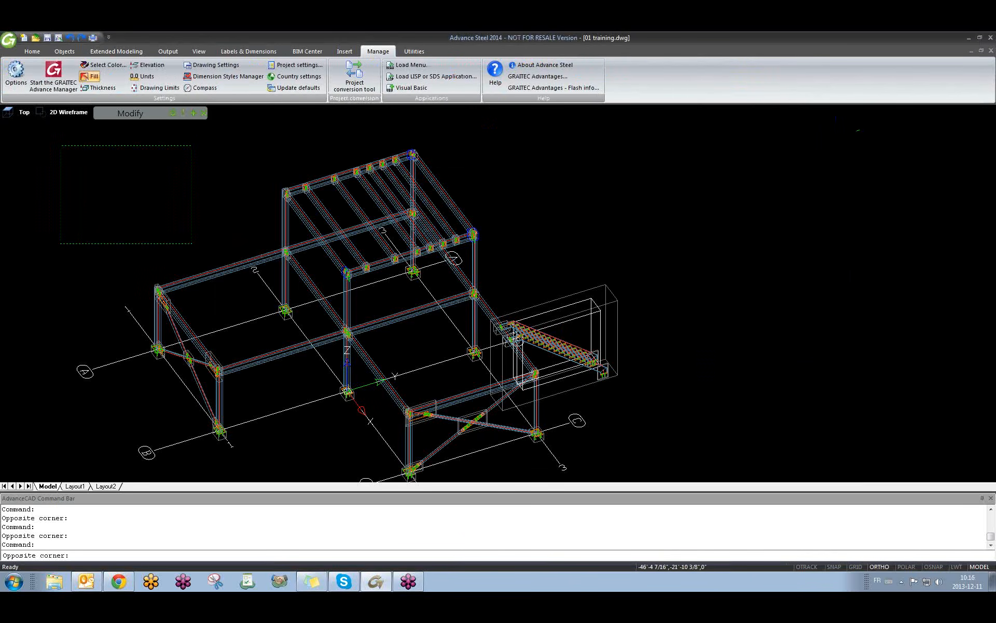
{"action": "left_click", "coordinate": [59, 260]}
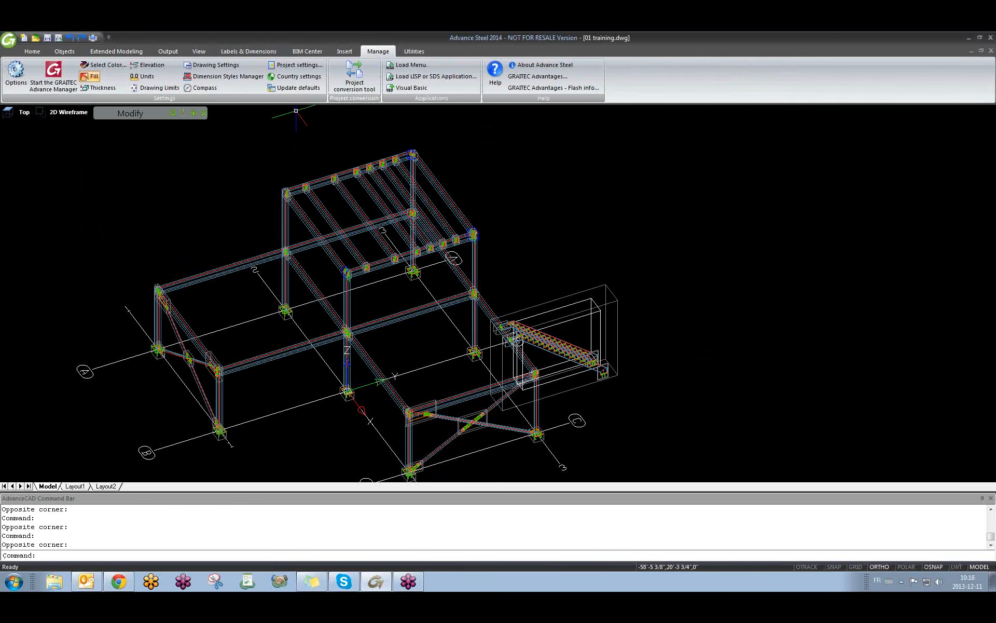
{"action": "left_click", "coordinate": [294, 88]}
{"action": "left_click", "coordinate": [200, 166]}
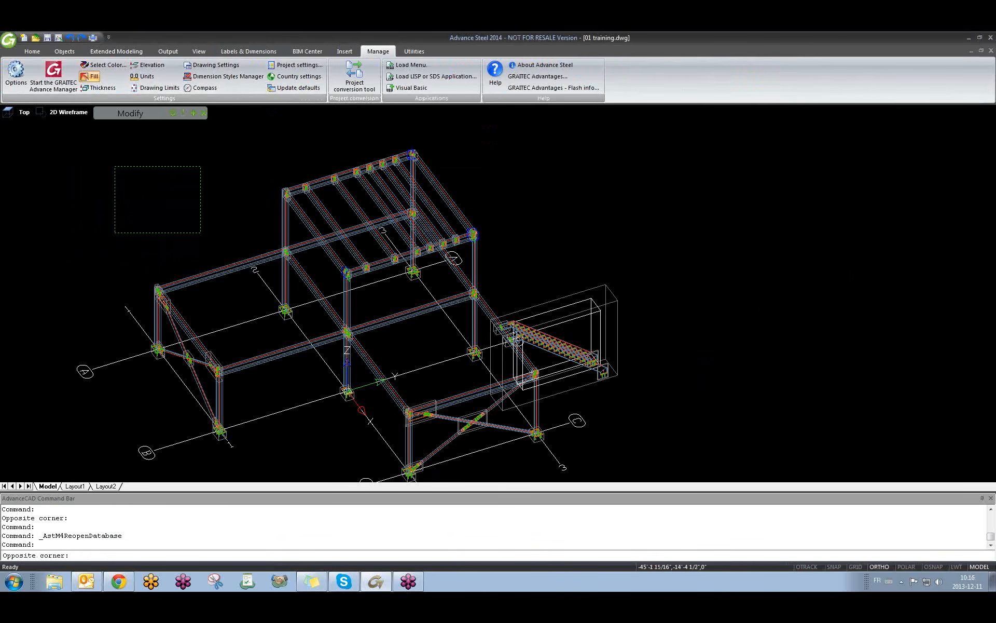
{"action": "left_click", "coordinate": [106, 243]}
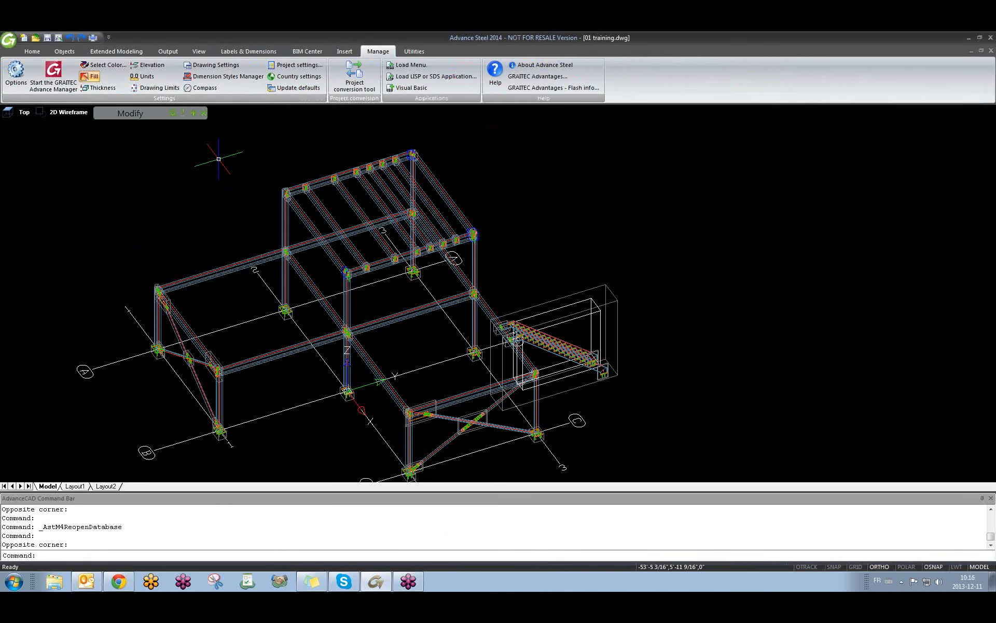
{"action": "left_click", "coordinate": [723, 192]}
{"action": "left_click", "coordinate": [666, 235]}
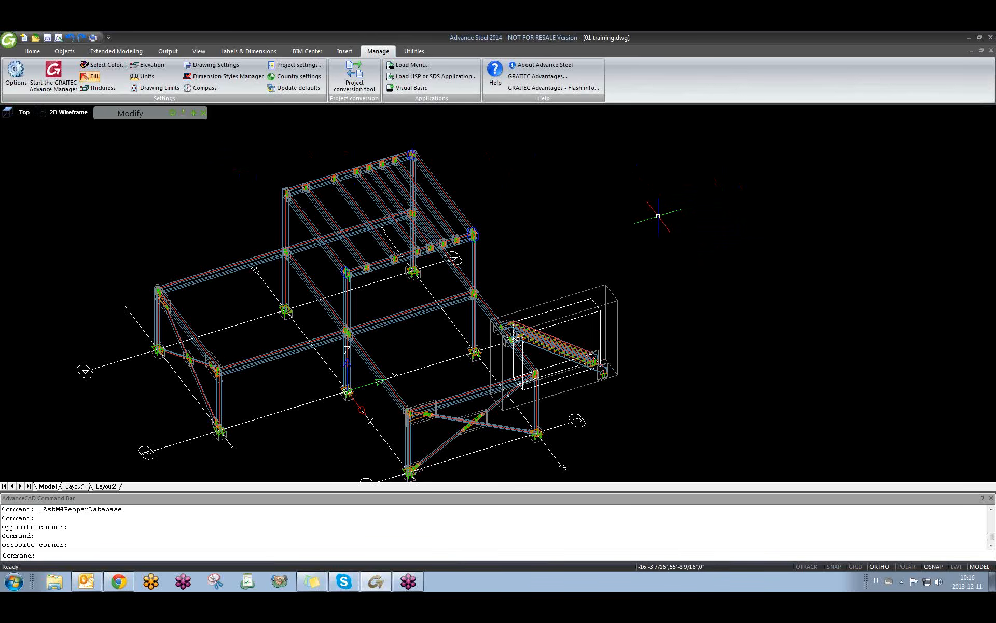
{"action": "left_click", "coordinate": [597, 234]}
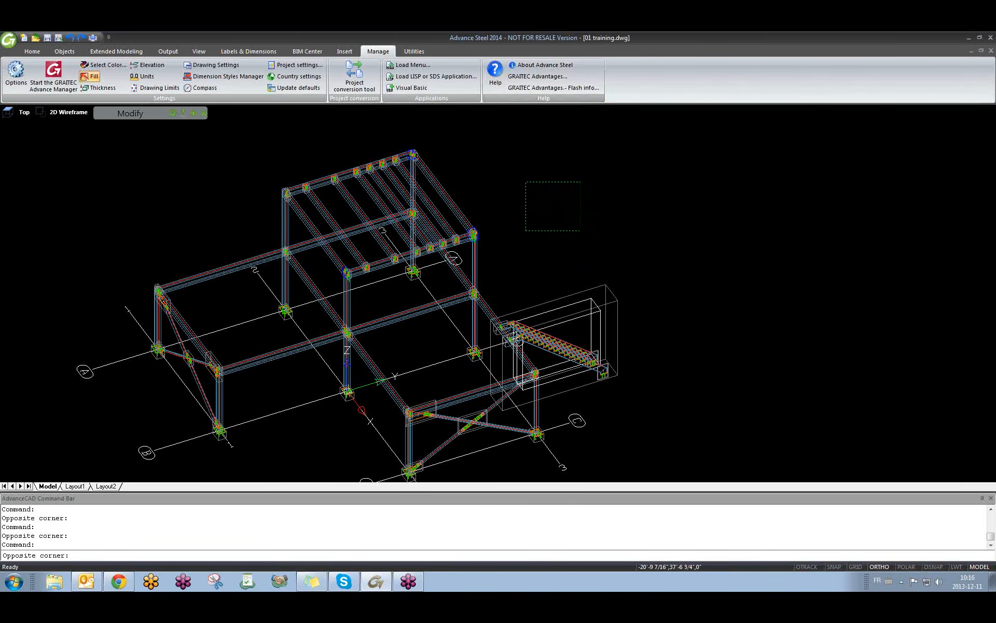
{"action": "left_click", "coordinate": [519, 216]}
{"action": "middle_click_drag", "start_coordinate": [519, 216], "coordinate": [456, 232], "text": "shift"}
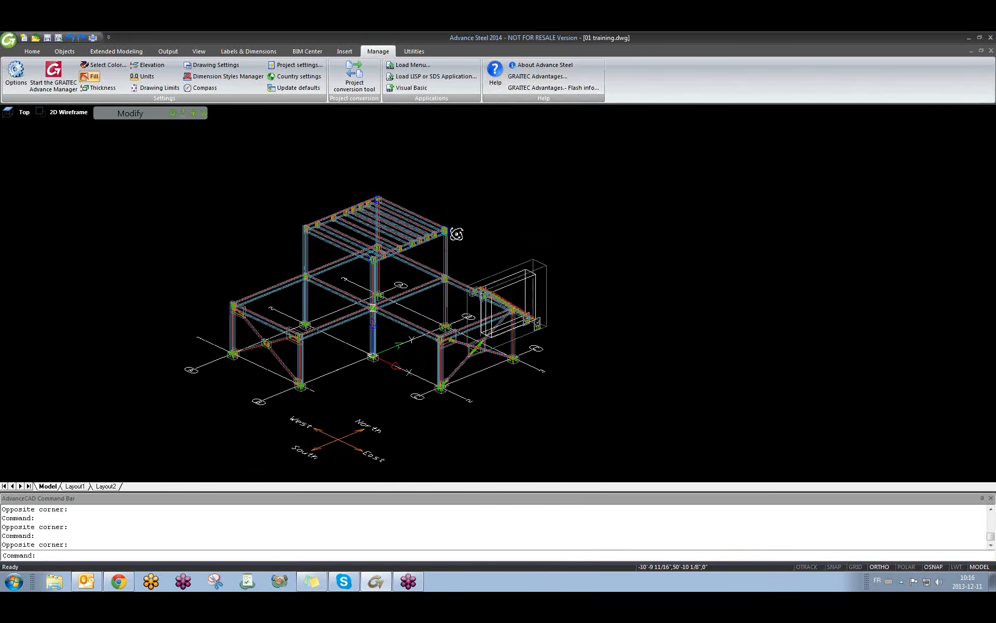
- Create a list extract covering the complete model, including created project documents, and continue directly to list creation
{"action": "left_click", "coordinate": [167, 52]}
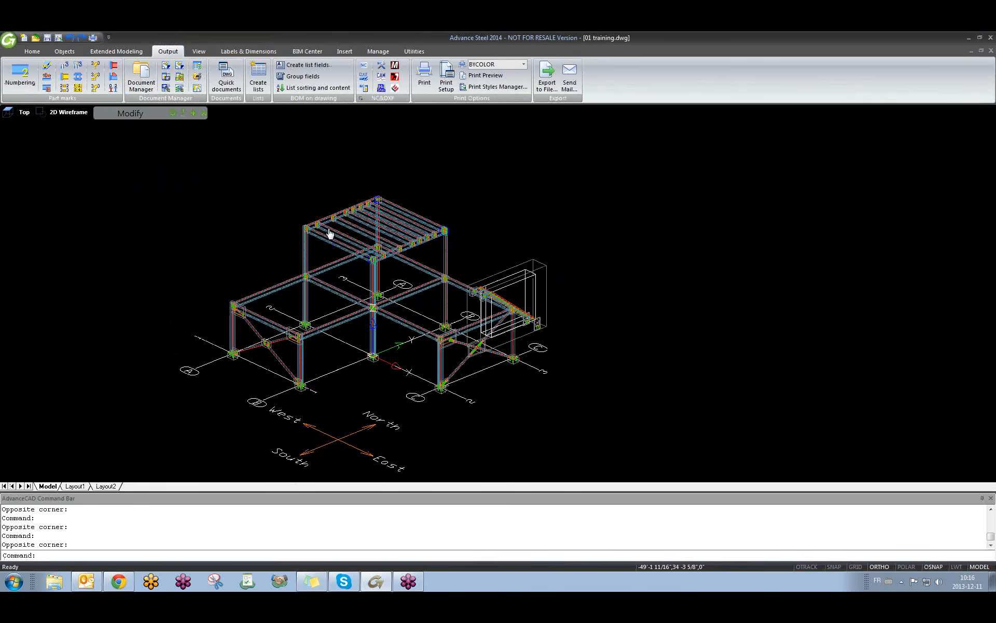
{"action": "middle_click_drag", "start_coordinate": [329, 234], "coordinate": [286, 284], "text": "shift"}
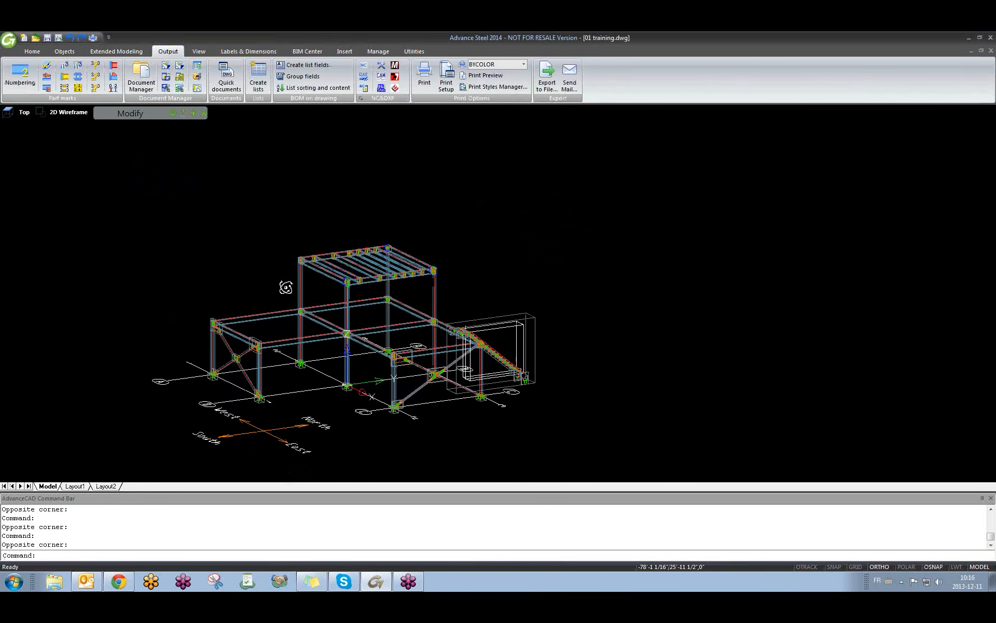
{"action": "left_click", "coordinate": [256, 77]}
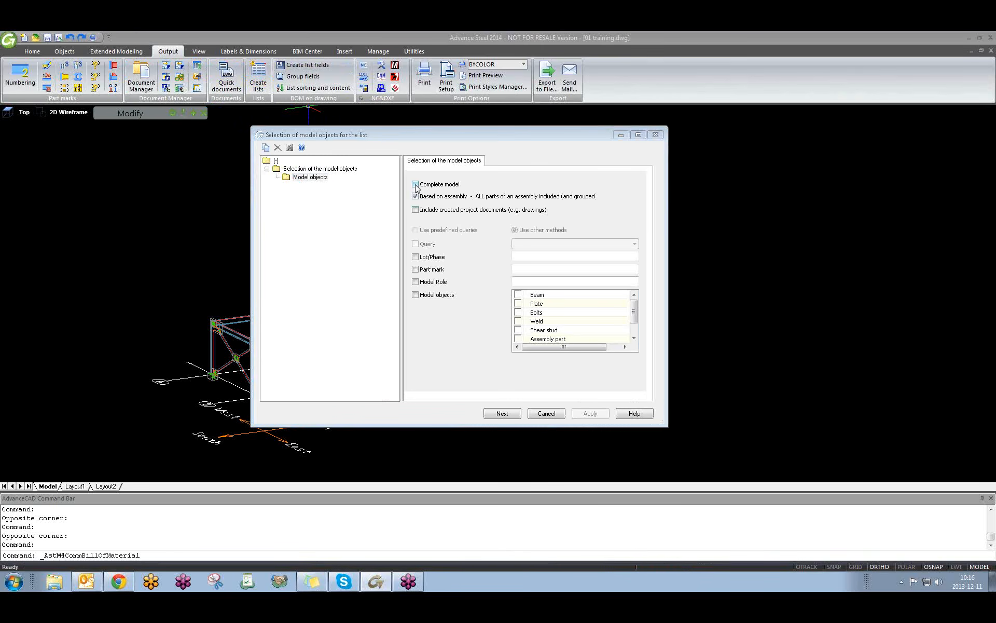
{"action": "left_click_drag", "start_coordinate": [534, 132], "coordinate": [706, 137]}
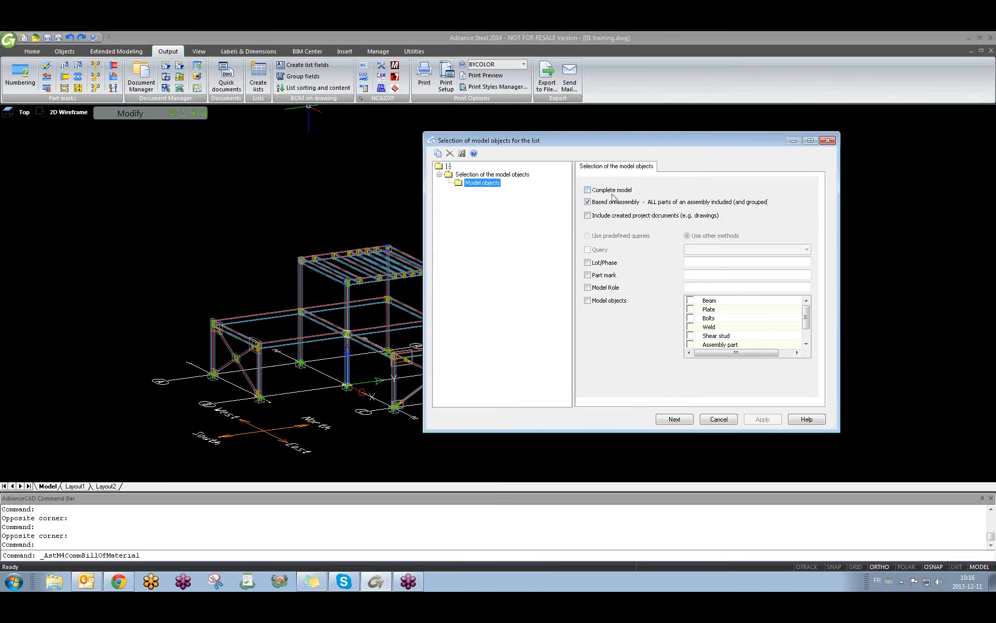
{"action": "left_click", "coordinate": [590, 190]}
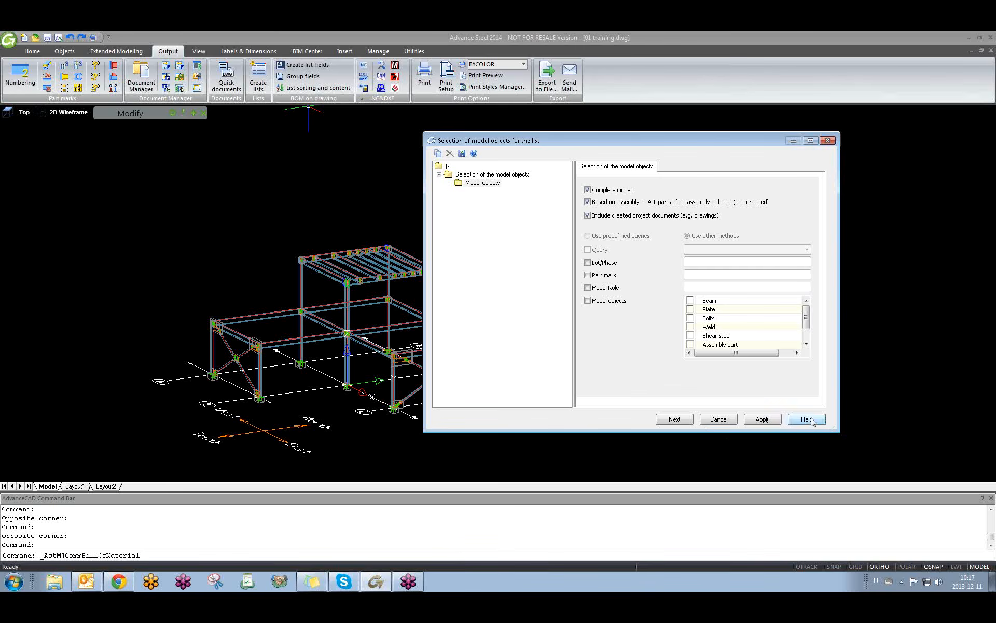
{"action": "left_click", "coordinate": [763, 419]}
{"action": "left_click", "coordinate": [673, 418]}
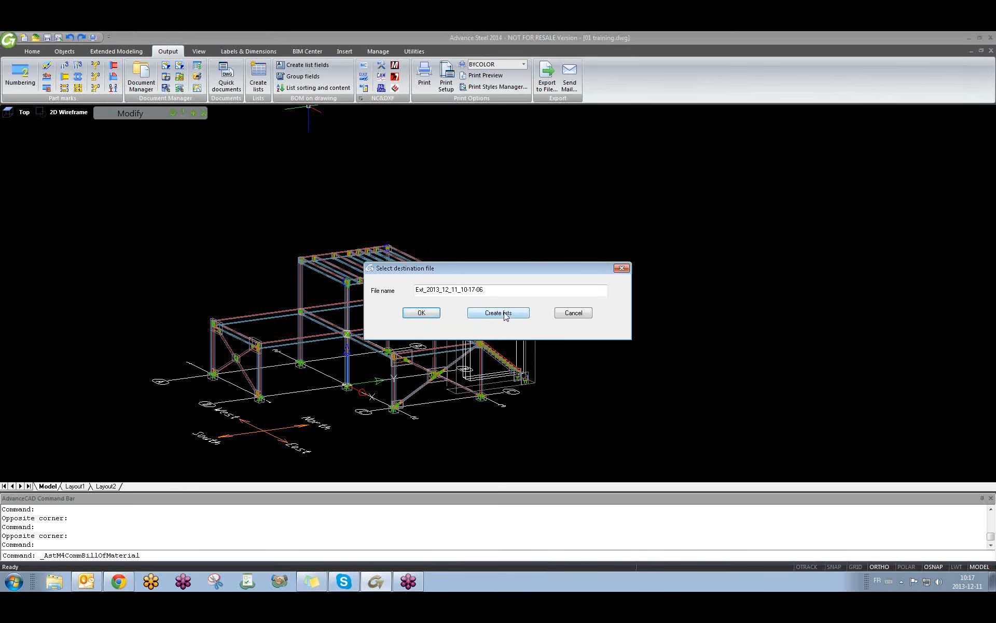
{"action": "left_click", "coordinate": [523, 317]}
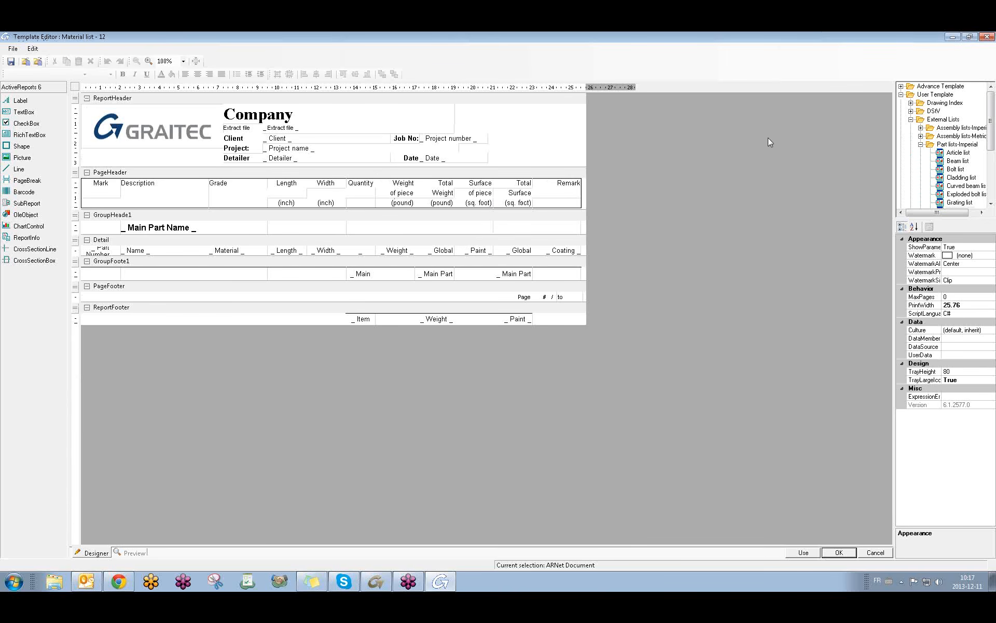
- Widen the template tree and view the contents of the External Lists and Lists on drawings folders under User Template
{"action": "left_click_drag", "start_coordinate": [895, 179], "coordinate": [699, 173]}
{"action": "double_click", "coordinate": [748, 120]}
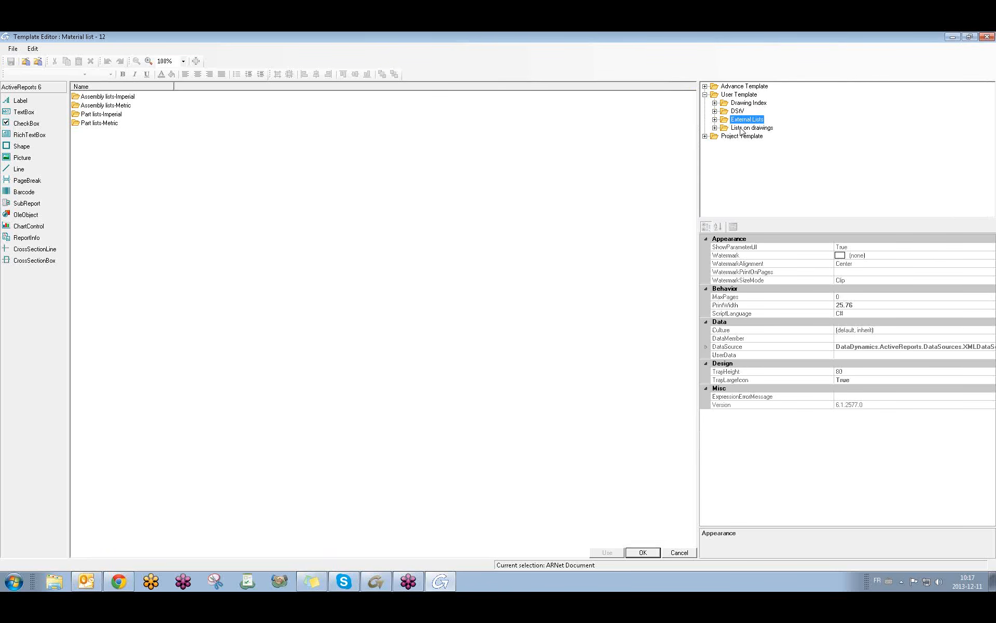
{"action": "left_click", "coordinate": [744, 128]}
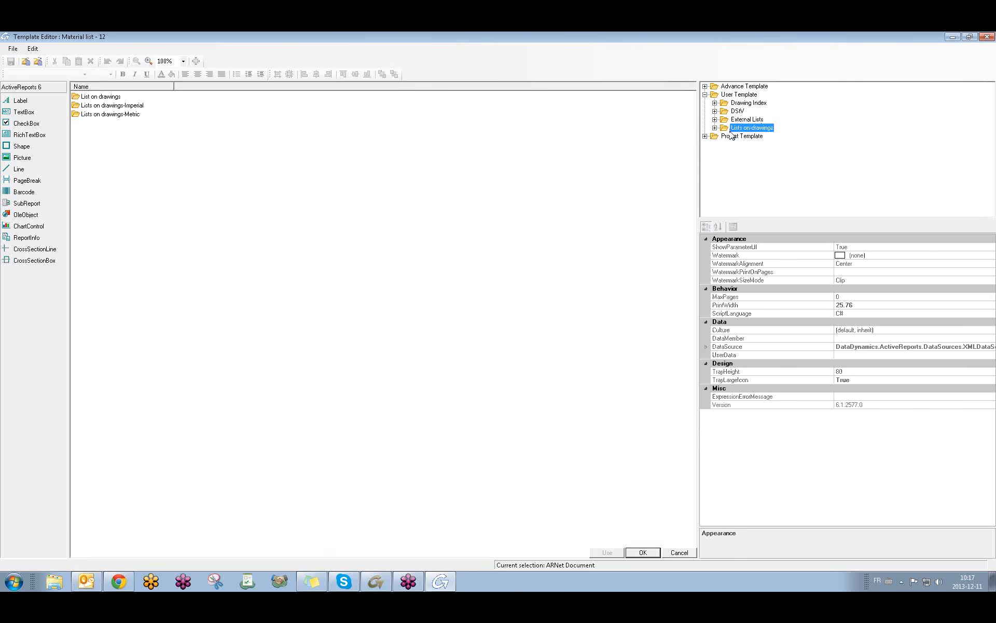
- Switch to the Ba005 sheet in Advance Steel, examine its parts list as an example of a drawing list, and return to the Template Editor
{"action": "left_click", "coordinate": [385, 577]}
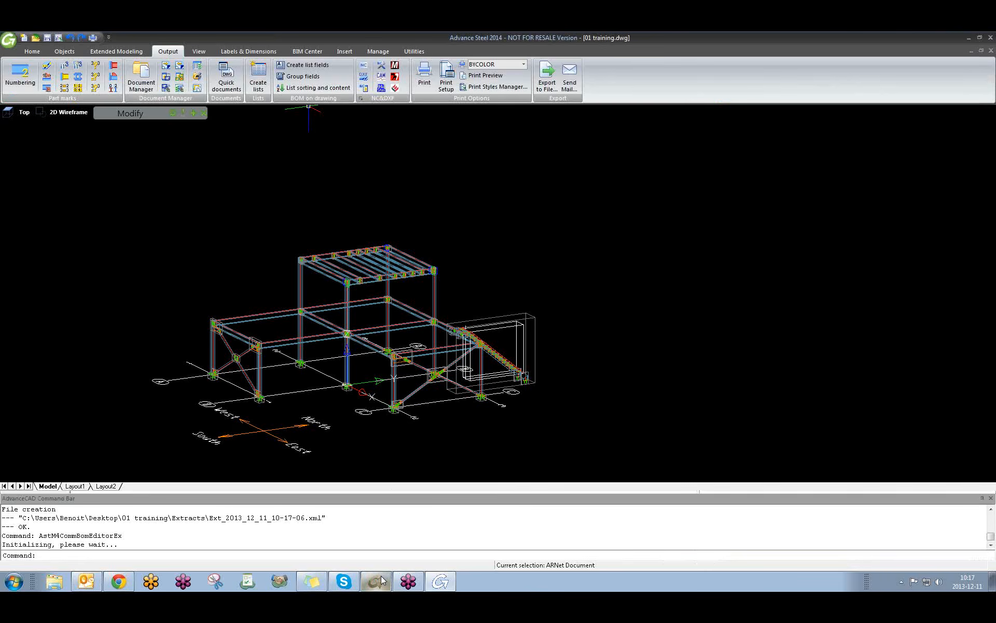
{"action": "key", "text": "ctrl+Tab"}
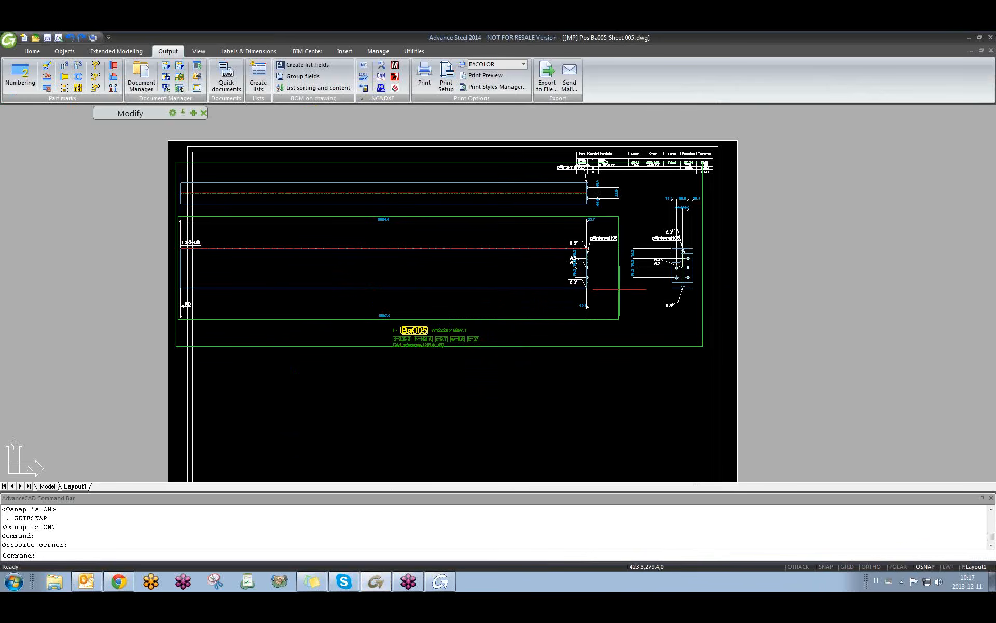
{"action": "scroll", "coordinate": [610, 157], "scroll_direction": "up", "scroll_amount": 5}
{"action": "left_click", "coordinate": [576, 130]}
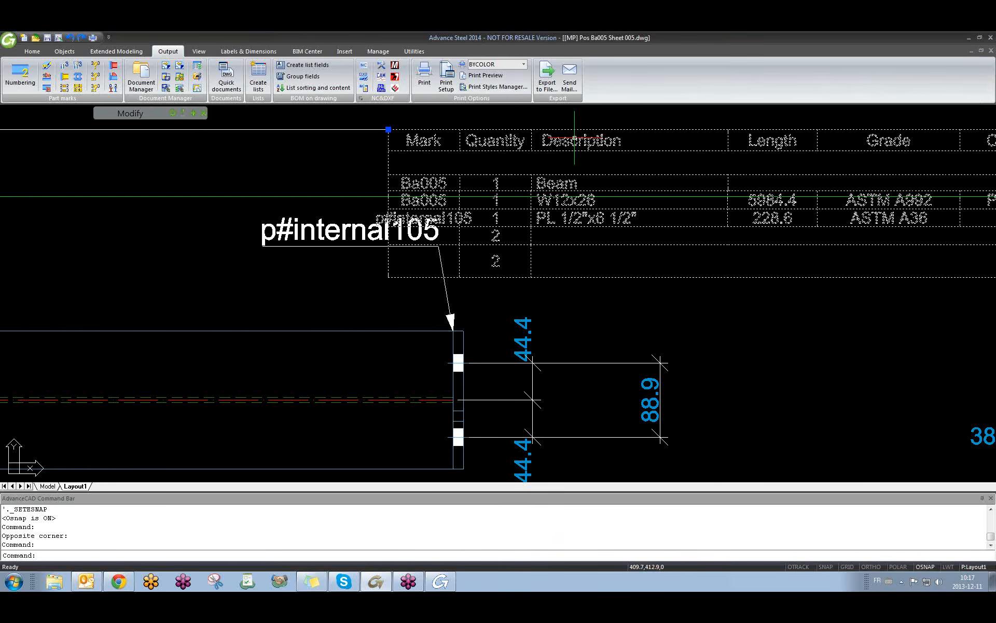
{"action": "scroll", "coordinate": [511, 165], "scroll_direction": "down", "scroll_amount": 1}
{"action": "scroll", "coordinate": [509, 165], "scroll_direction": "down", "scroll_amount": 2}
{"action": "key", "text": "Escape"}
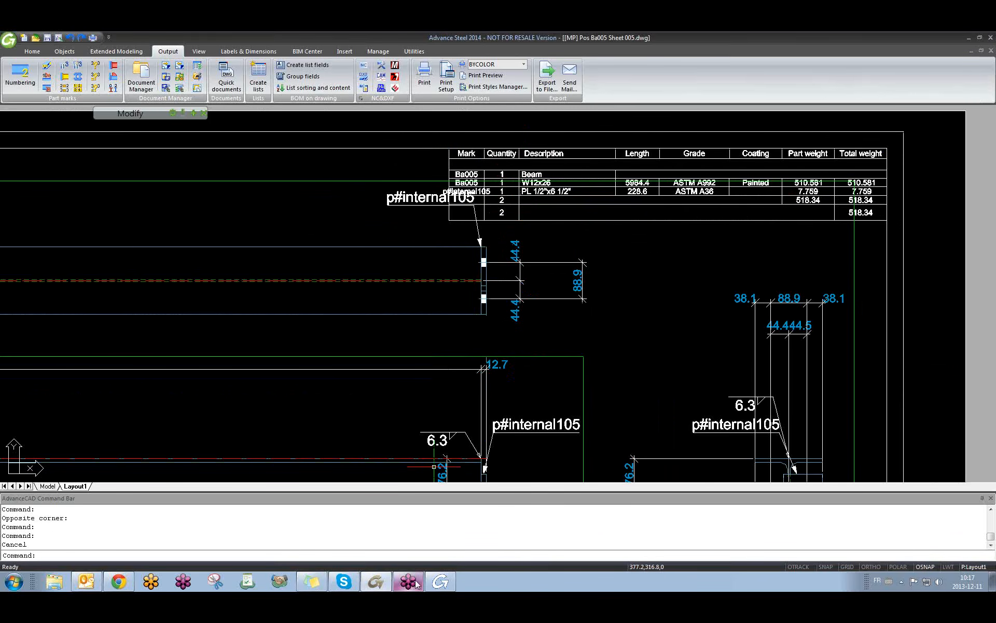
{"action": "left_click", "coordinate": [434, 584]}
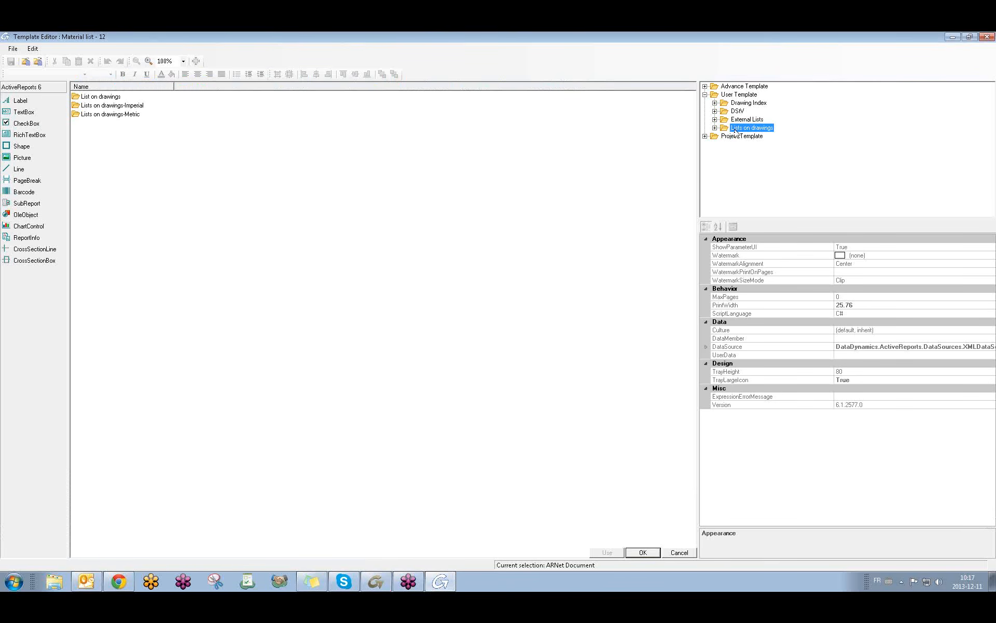
- Browse the Lists on drawings templates and view the Drawing - Beam list template in the Imperial folder
{"action": "left_click", "coordinate": [715, 128]}
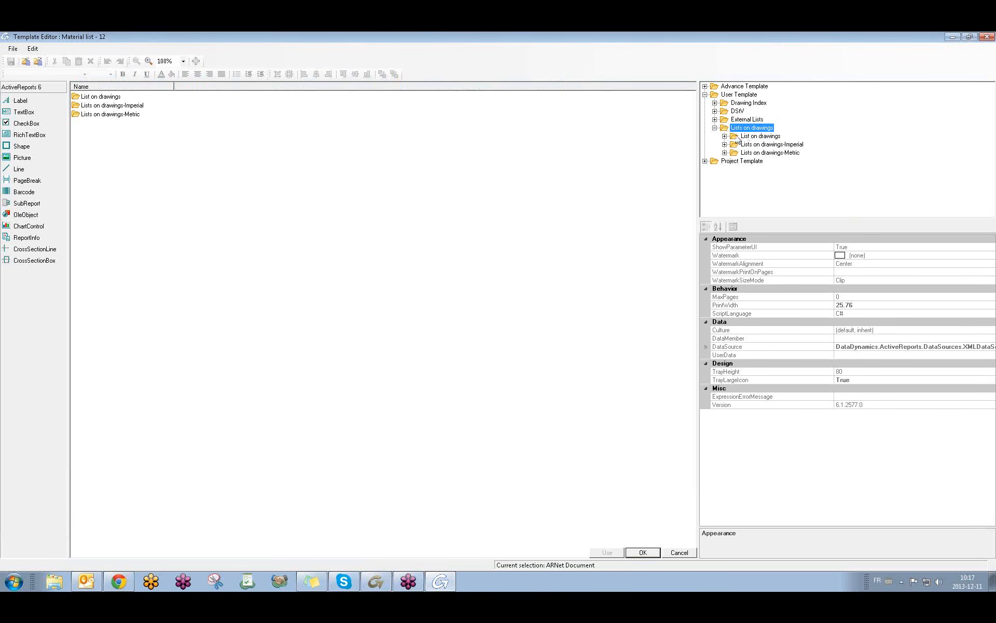
{"action": "left_click", "coordinate": [725, 136]}
{"action": "left_click", "coordinate": [725, 136]}
{"action": "left_click", "coordinate": [725, 144]}
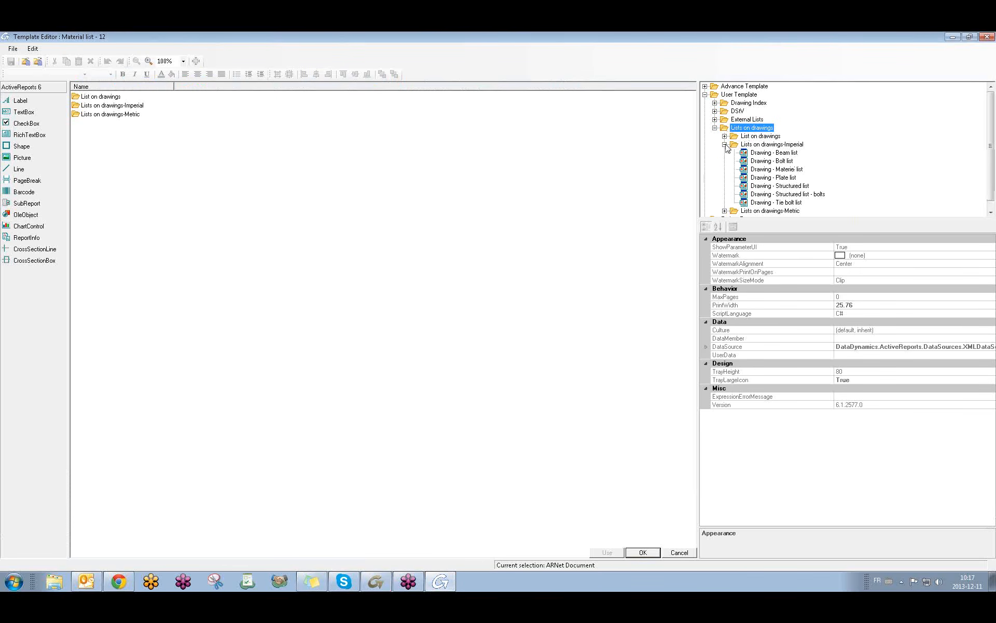
{"action": "left_click", "coordinate": [774, 152]}
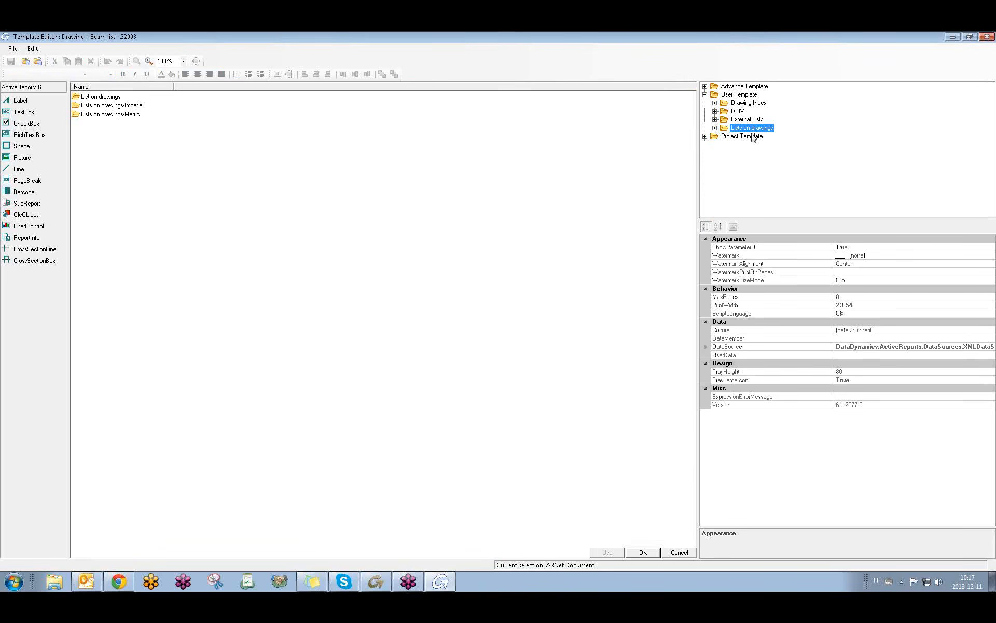
{"action": "left_click", "coordinate": [715, 128]}
- Generate a report from the model extract using the Material list template in External Lists, Part lists-Imperial
{"action": "left_click", "coordinate": [753, 120]}
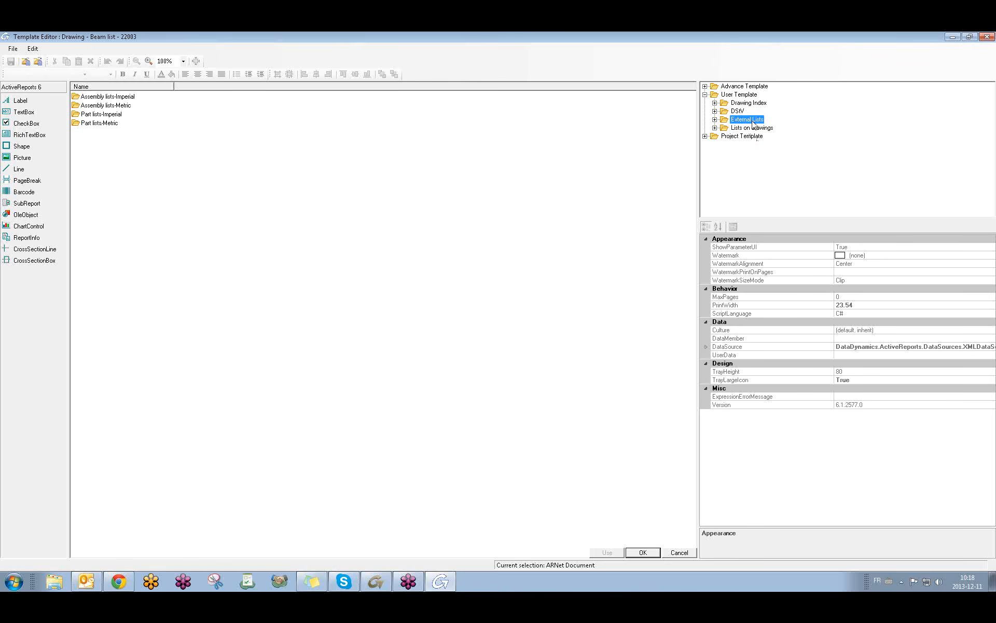
{"action": "left_click", "coordinate": [715, 119]}
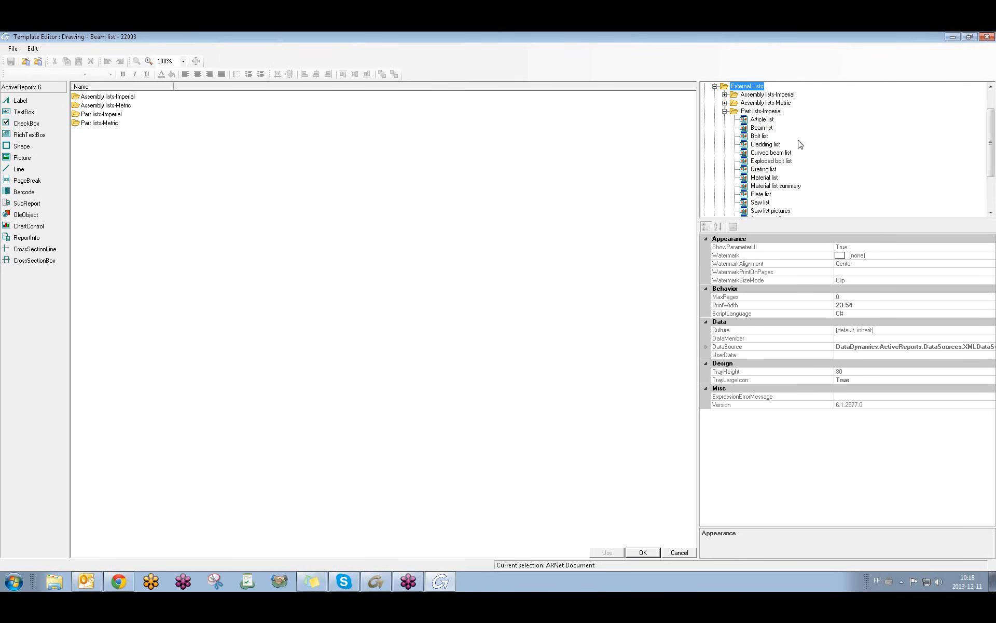
{"action": "left_click", "coordinate": [767, 178]}
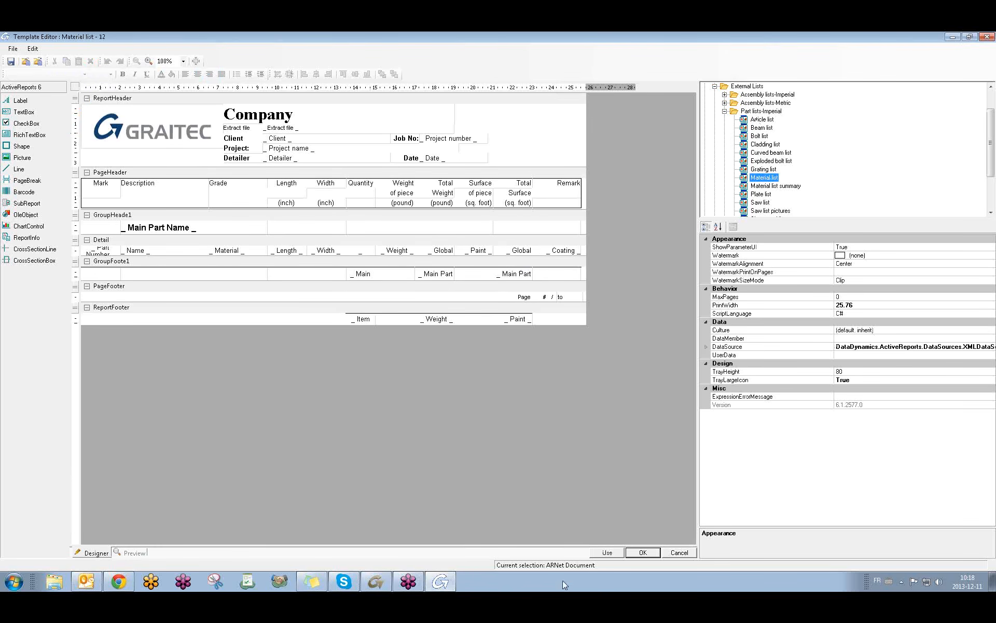
{"action": "left_click", "coordinate": [606, 553]}
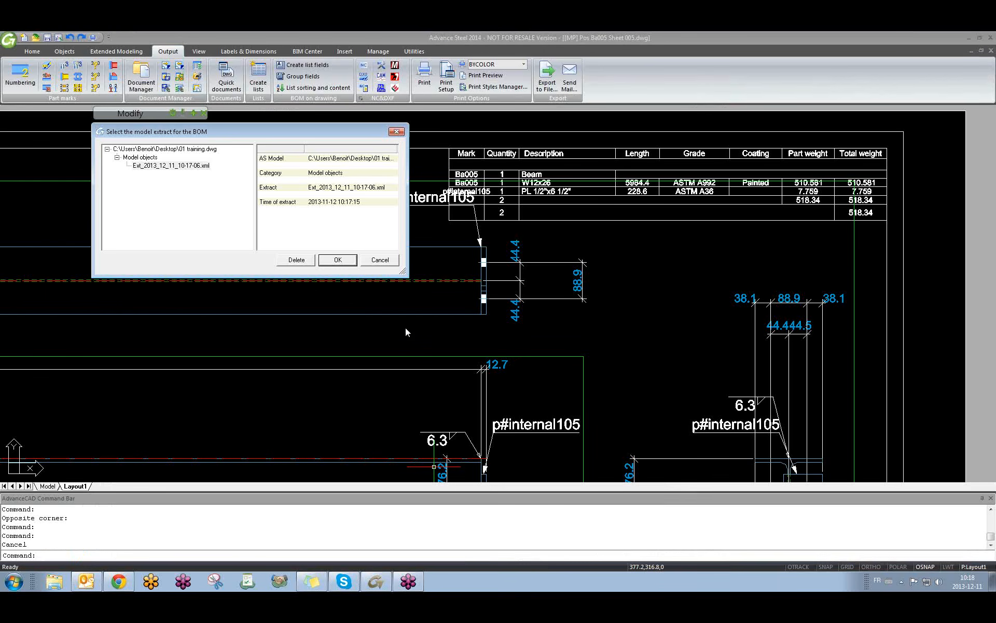
{"action": "left_click", "coordinate": [338, 259]}
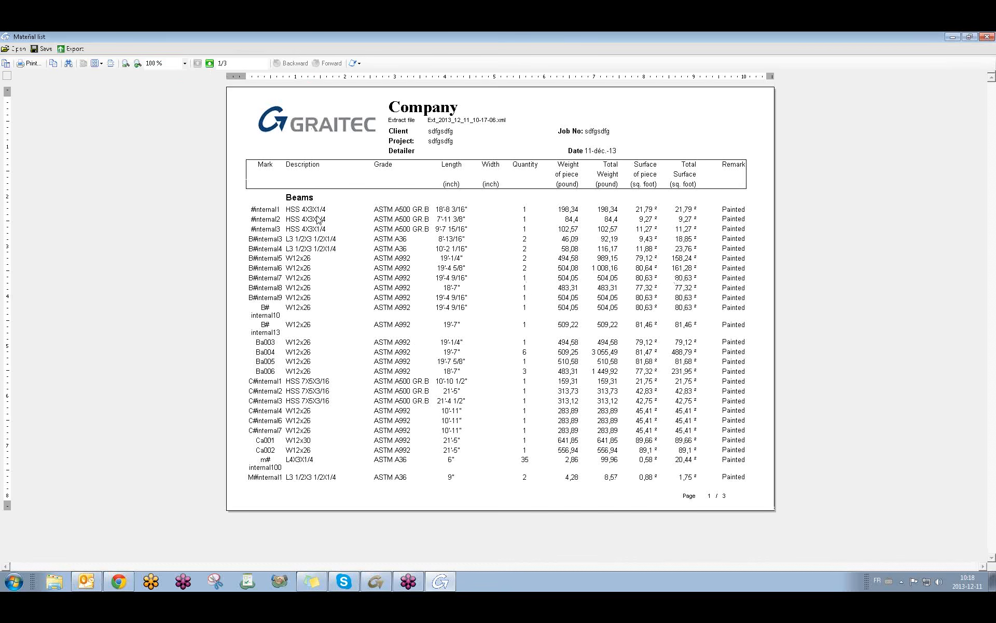
- Review all pages of the material list report and return to its first page
{"action": "left_click", "coordinate": [210, 64]}
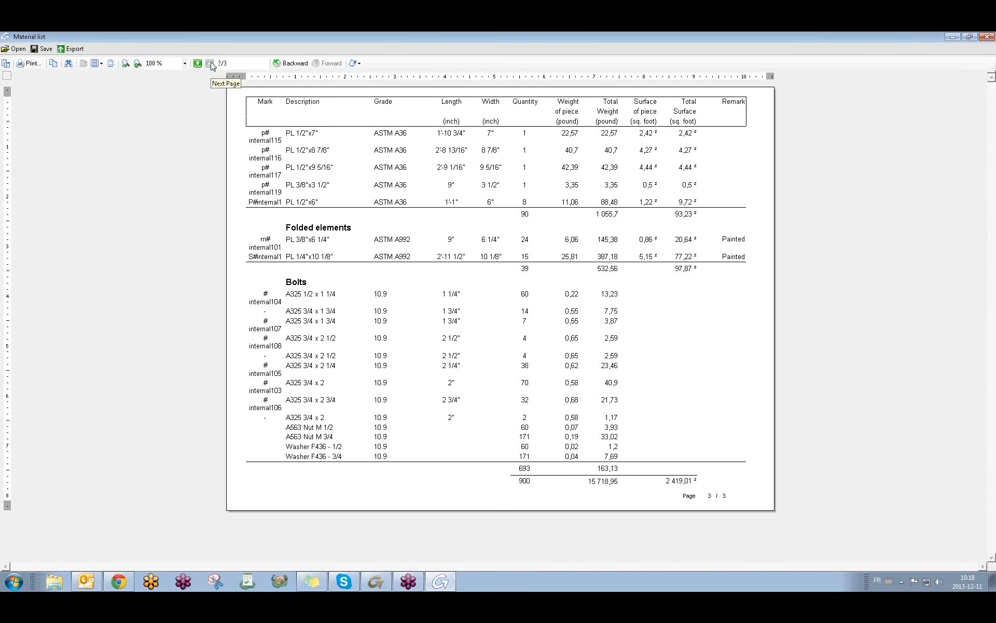
{"action": "left_click", "coordinate": [198, 63]}
{"action": "left_click", "coordinate": [198, 63]}
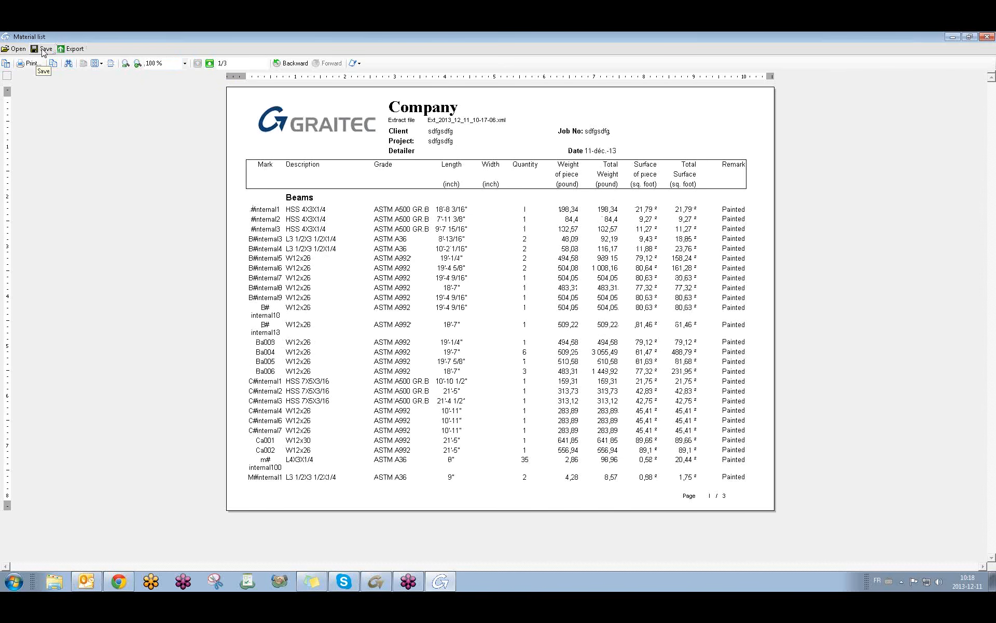
- Open the export settings for the material list report
{"action": "left_click", "coordinate": [71, 49]}
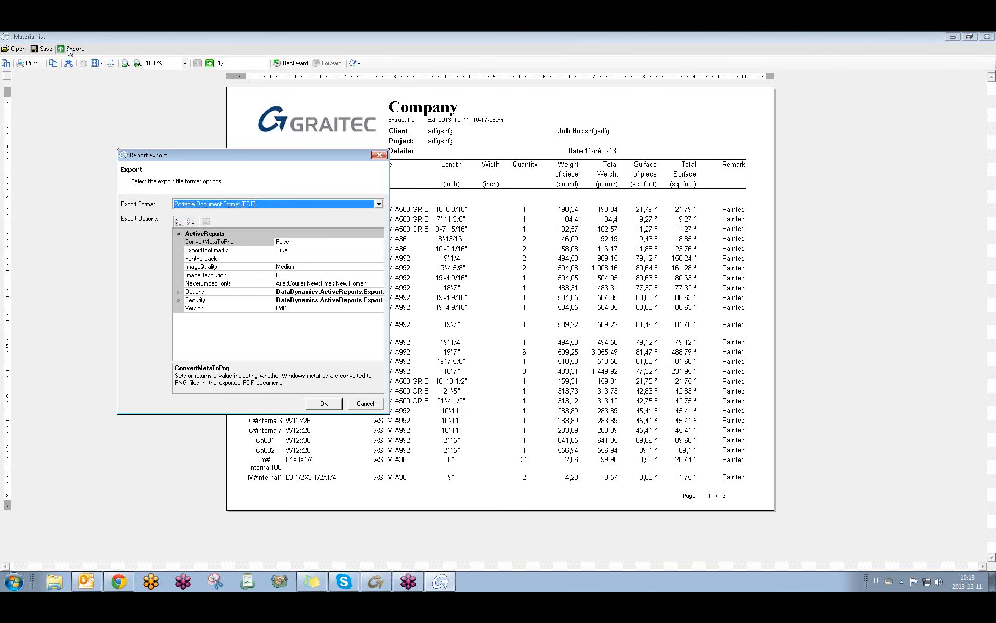
- Export the material list report in Portable Document Format (PDF) to the Desktop as Material list.pdf
{"action": "left_click", "coordinate": [205, 205]}
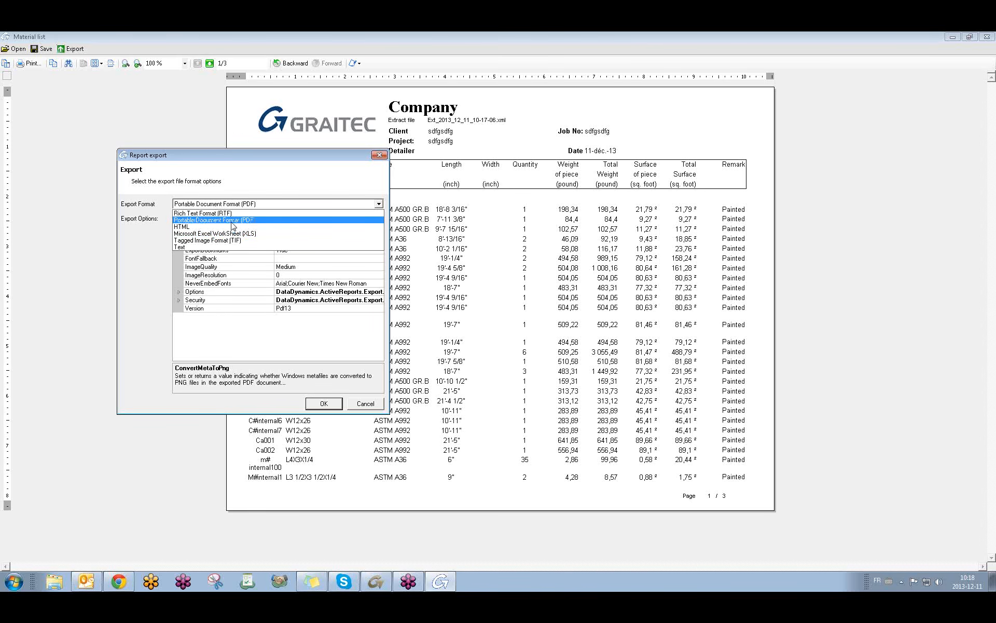
{"action": "left_click", "coordinate": [232, 220]}
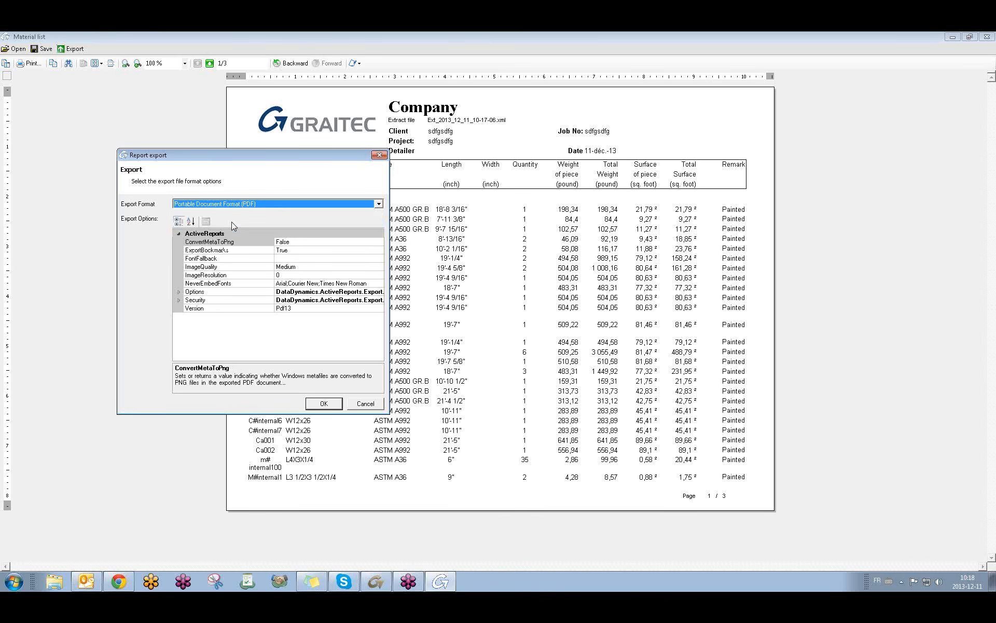
{"action": "left_click", "coordinate": [326, 404]}
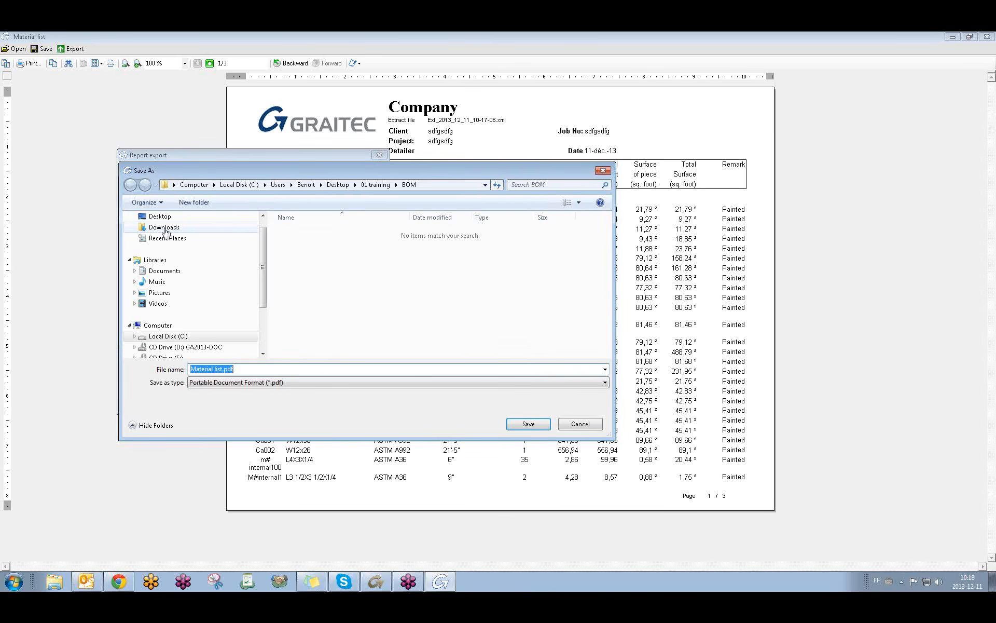
{"action": "left_click", "coordinate": [156, 216]}
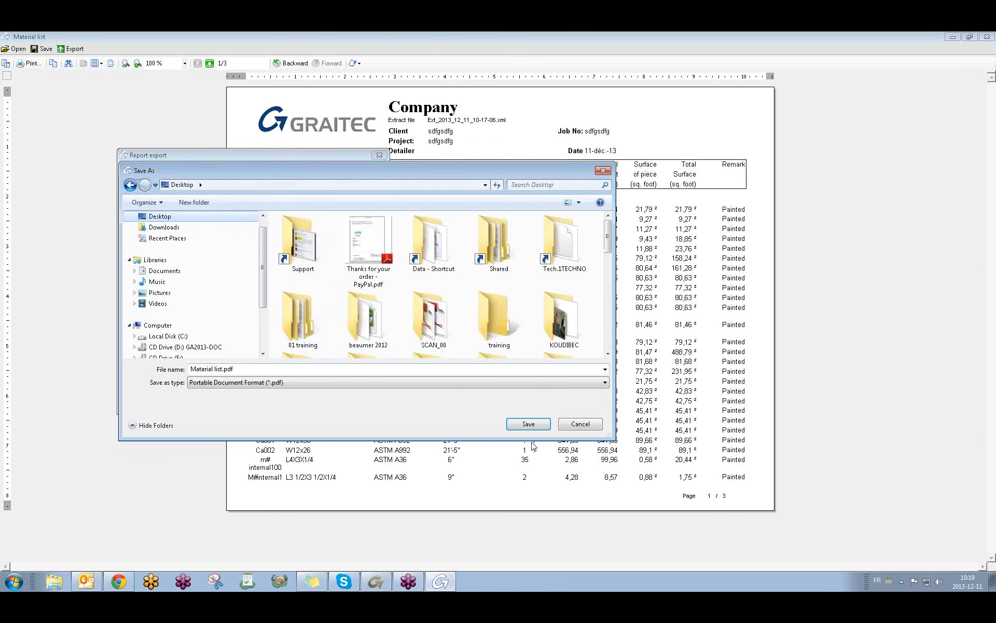
{"action": "left_click", "coordinate": [225, 369]}
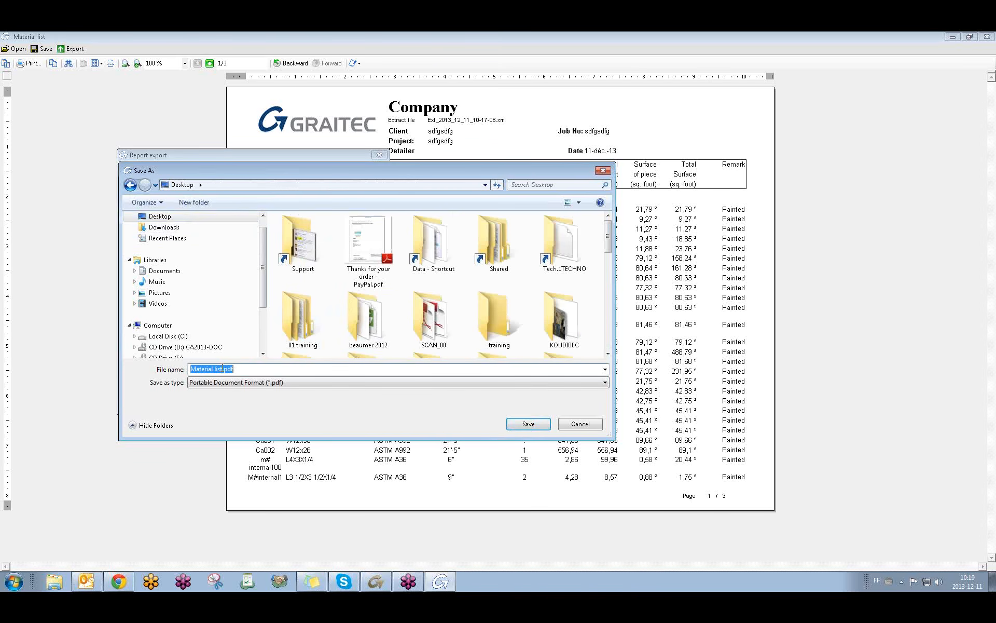
{"action": "left_click", "coordinate": [234, 370]}
{"action": "left_click", "coordinate": [528, 424]}
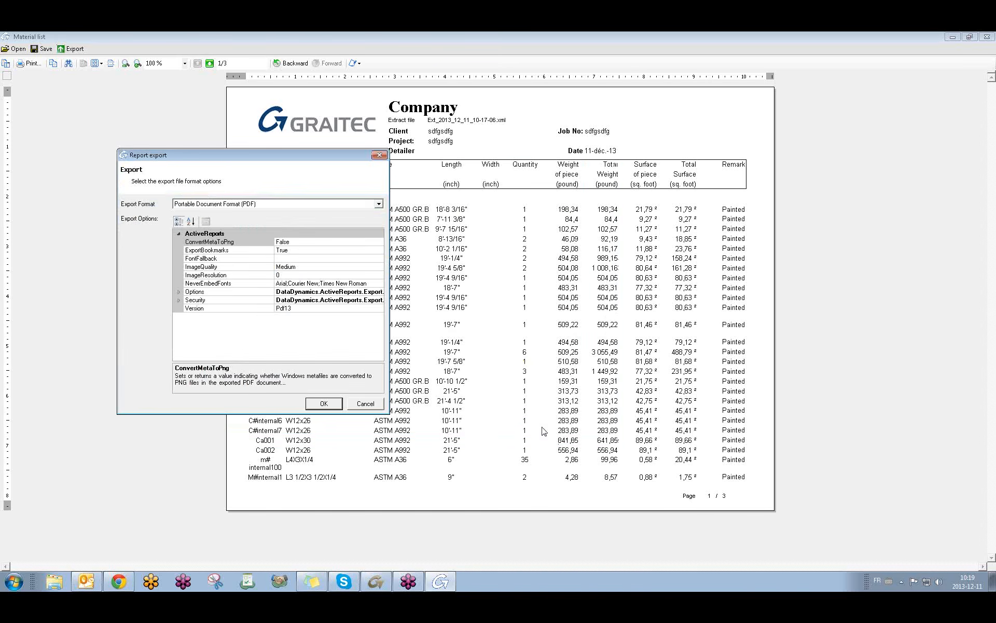
{"action": "left_click", "coordinate": [324, 403]}
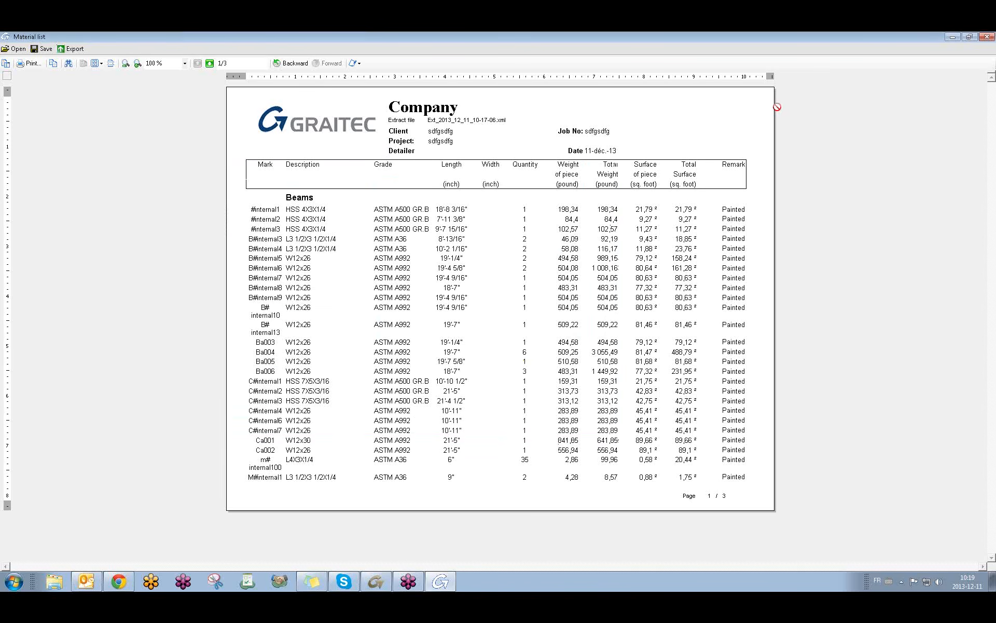
- Open the exported Material list.pdf from the desktop in Adobe Reader and look through its pages
{"action": "left_click", "coordinate": [954, 37]}
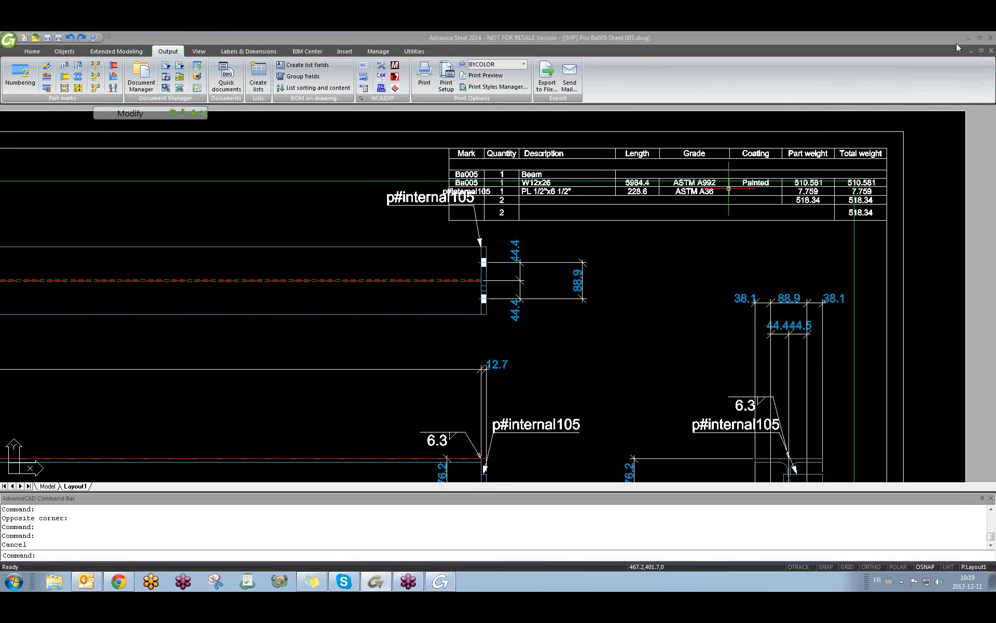
{"action": "left_click", "coordinate": [968, 38]}
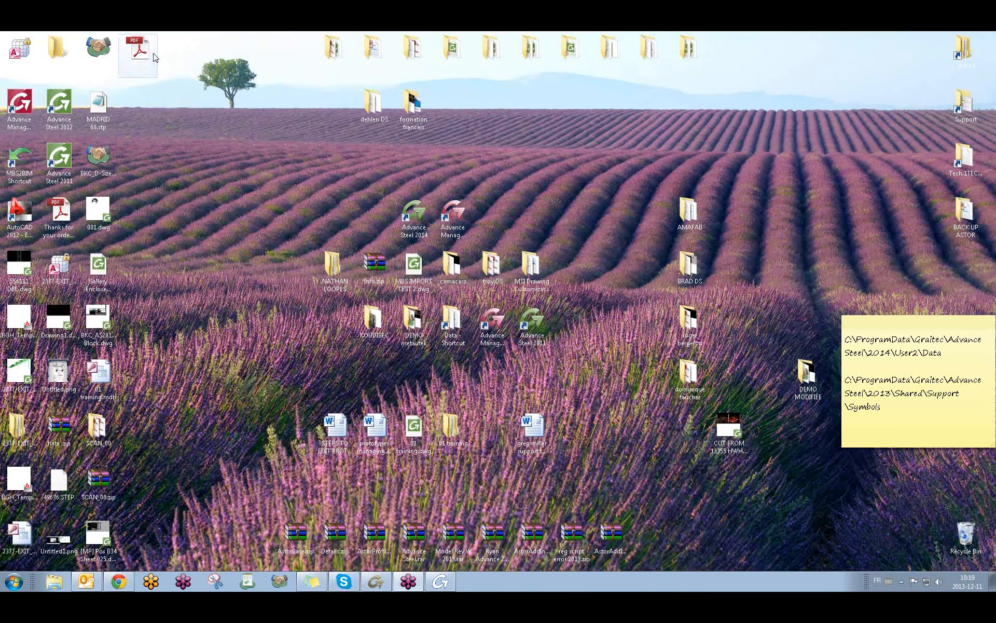
{"action": "left_click_drag", "start_coordinate": [137, 49], "coordinate": [146, 224]}
{"action": "double_click", "coordinate": [145, 224]}
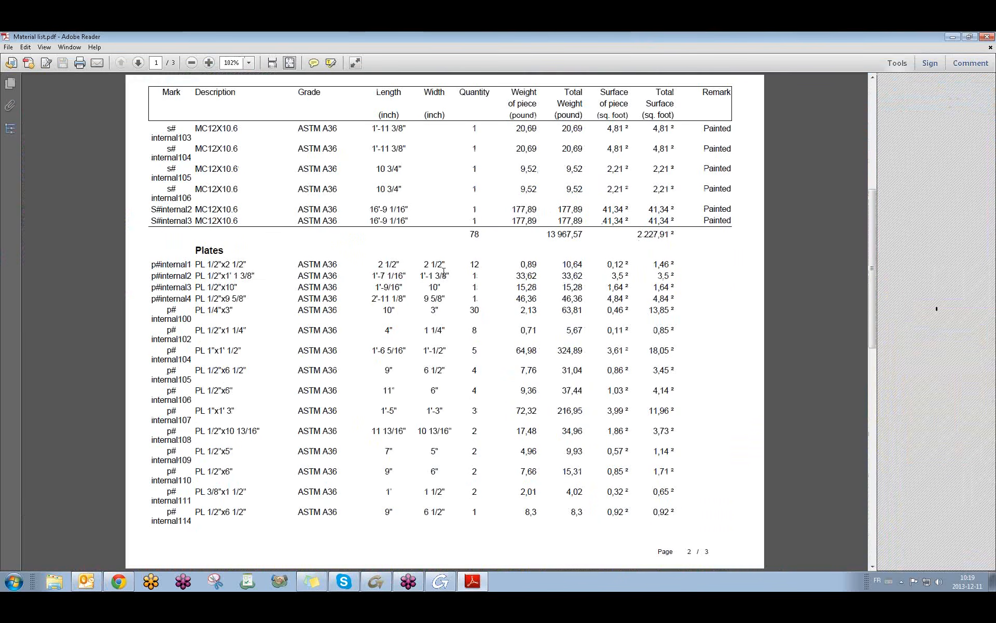
{"action": "scroll", "coordinate": [444, 275], "scroll_direction": "down", "scroll_amount": 3}
{"action": "scroll", "coordinate": [444, 280], "scroll_direction": "up", "scroll_amount": 20}
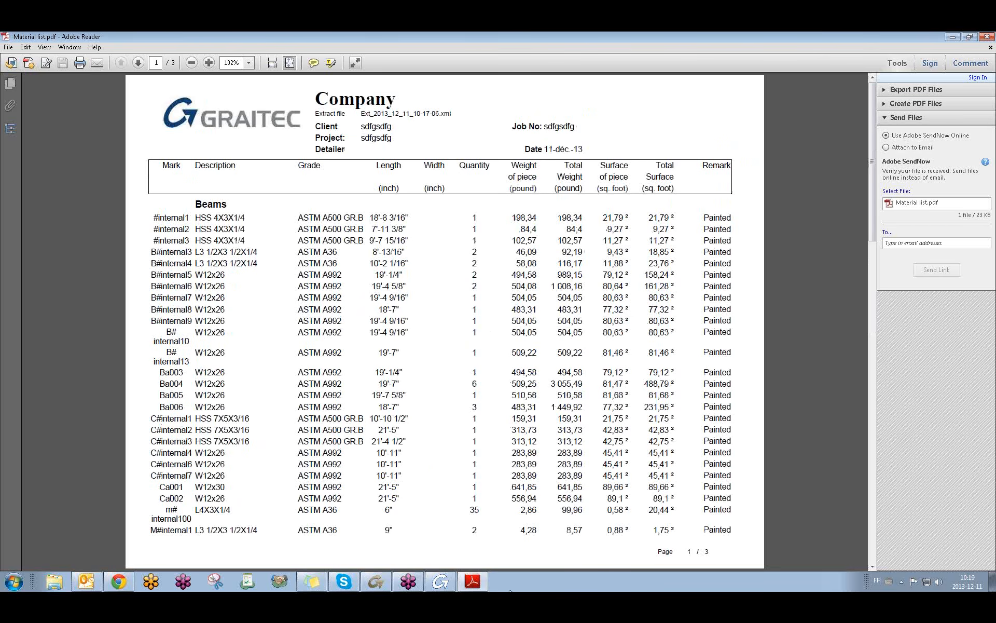
- Switch back to Advance Steel and bring up the 01 training.dwg model in a side view
{"action": "left_click", "coordinate": [374, 581]}
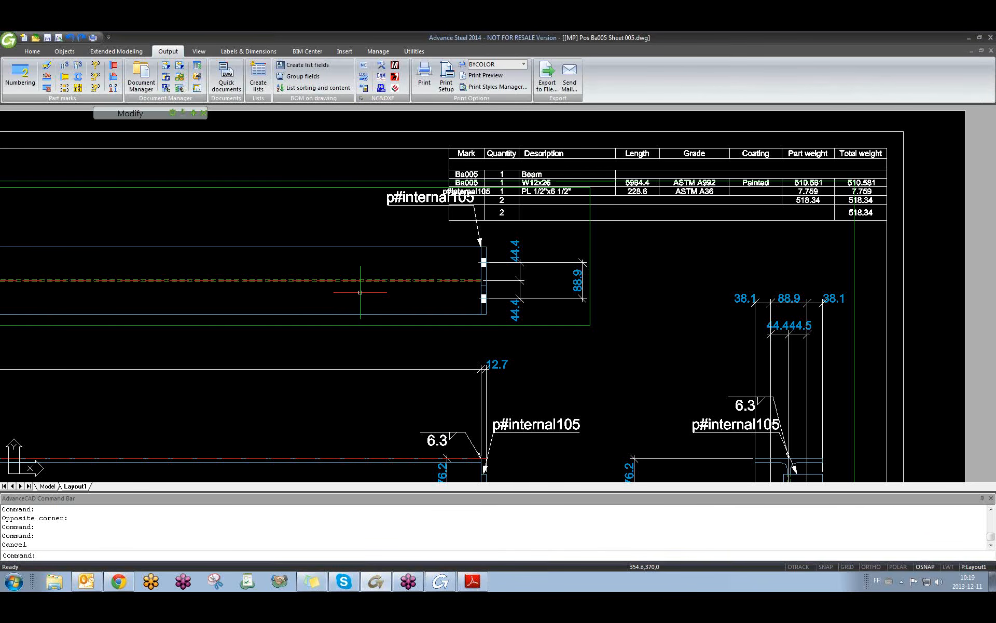
{"action": "key", "text": "ctrl+Tab"}
{"action": "key", "text": "Escape"}
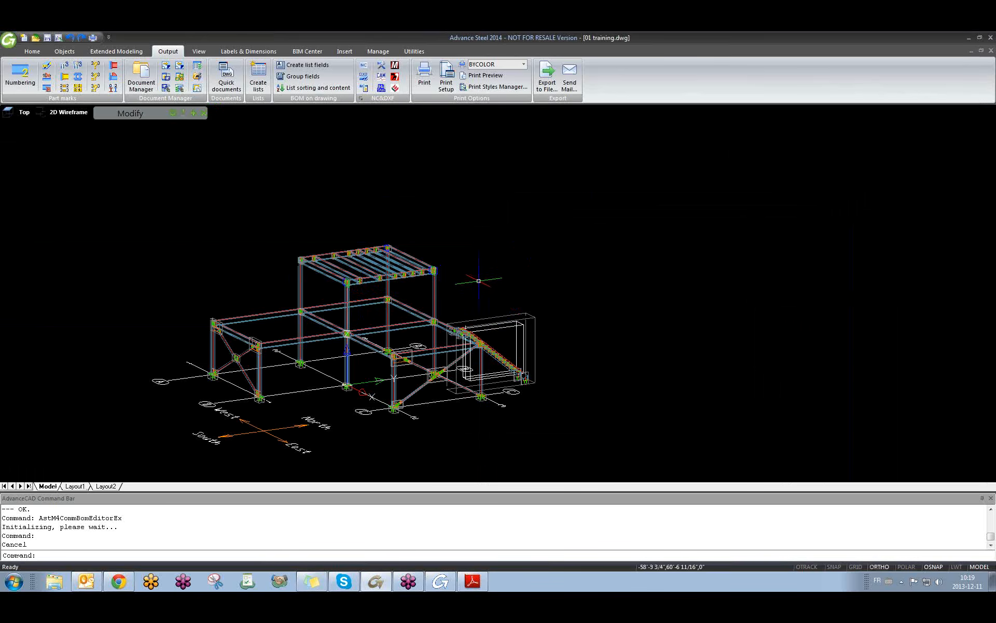
{"action": "left_click", "coordinate": [596, 213]}
{"action": "left_click", "coordinate": [578, 246]}
{"action": "middle_click_drag", "start_coordinate": [421, 319], "coordinate": [465, 387]}
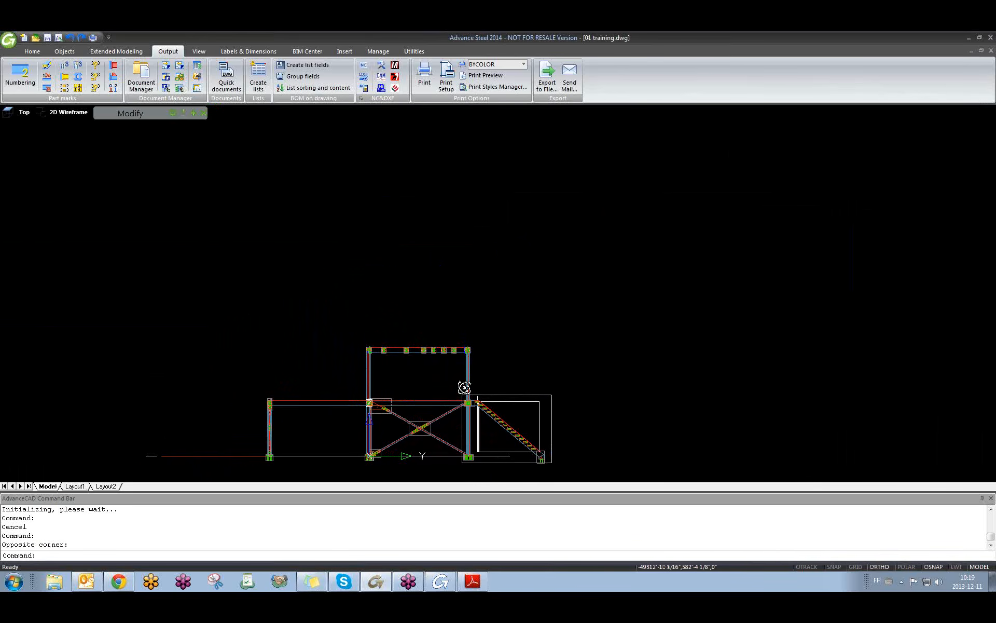
- Return to the material list report and examine the available export formats without exporting again
{"action": "left_click", "coordinate": [440, 581]}
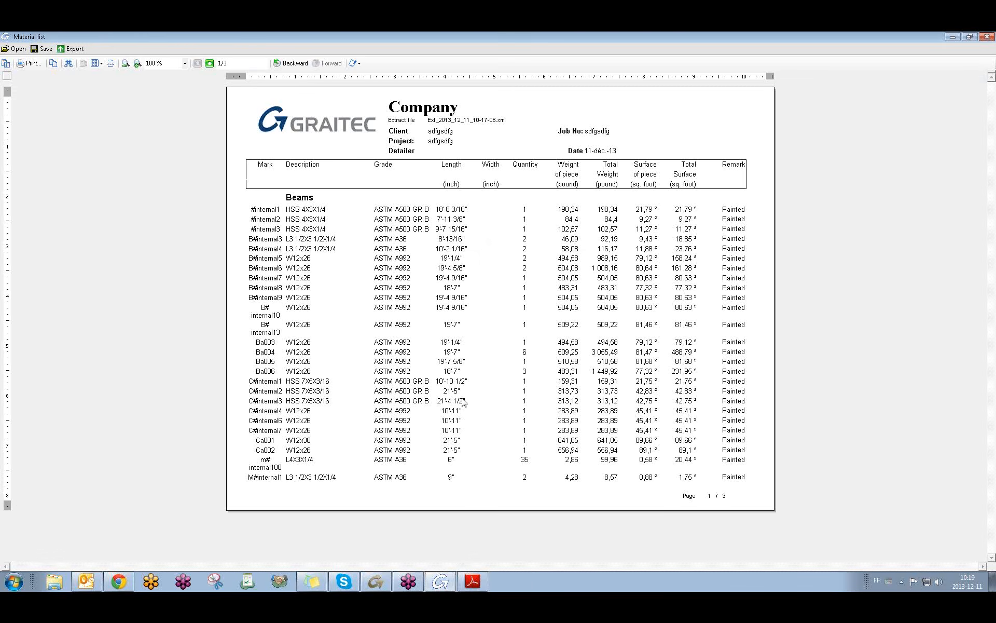
{"action": "left_click", "coordinate": [68, 50]}
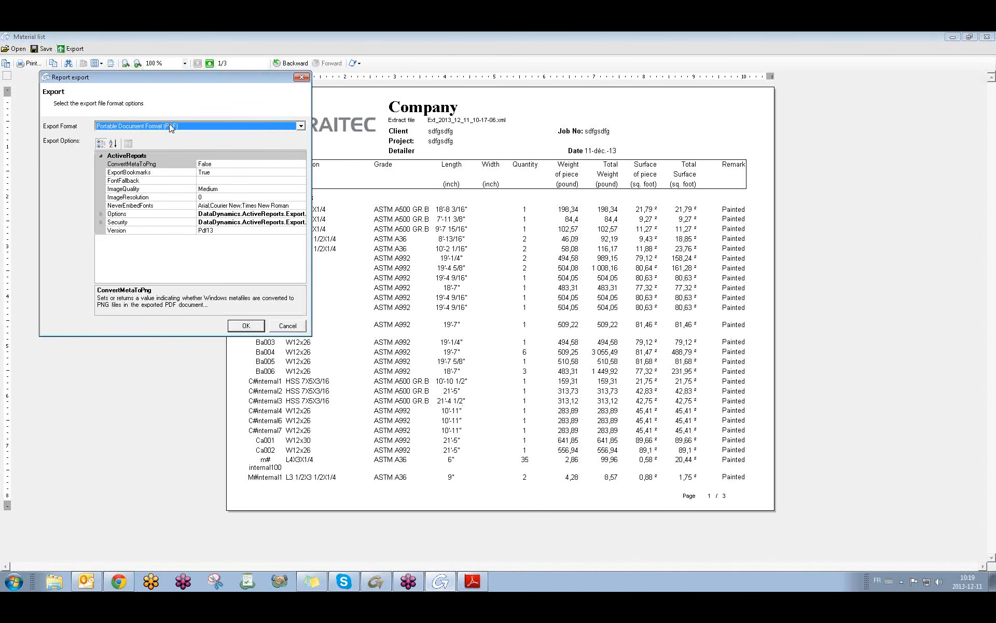
{"action": "left_click", "coordinate": [174, 127]}
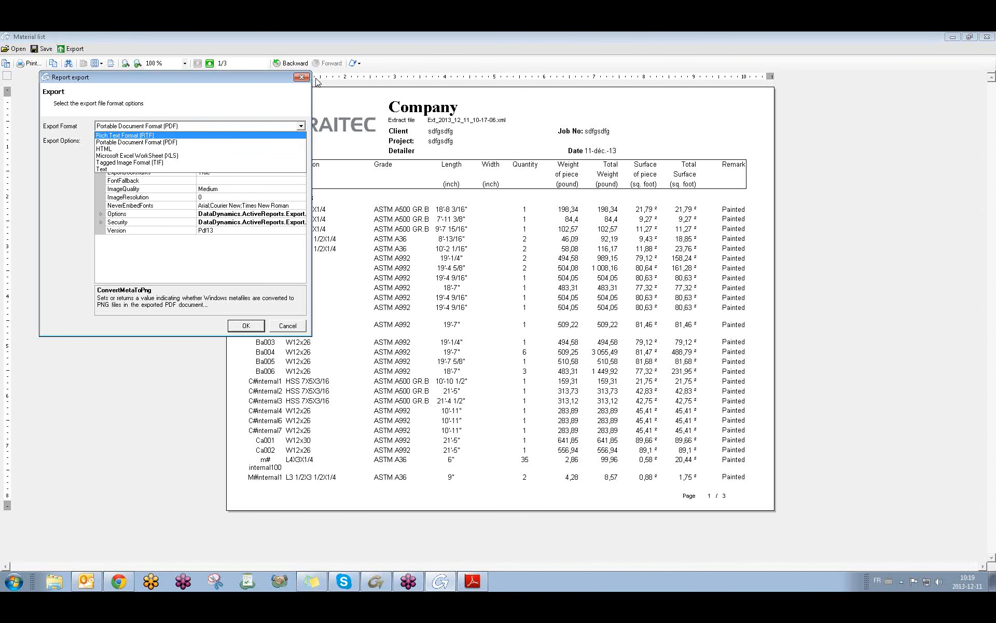
{"action": "left_click", "coordinate": [422, 210]}
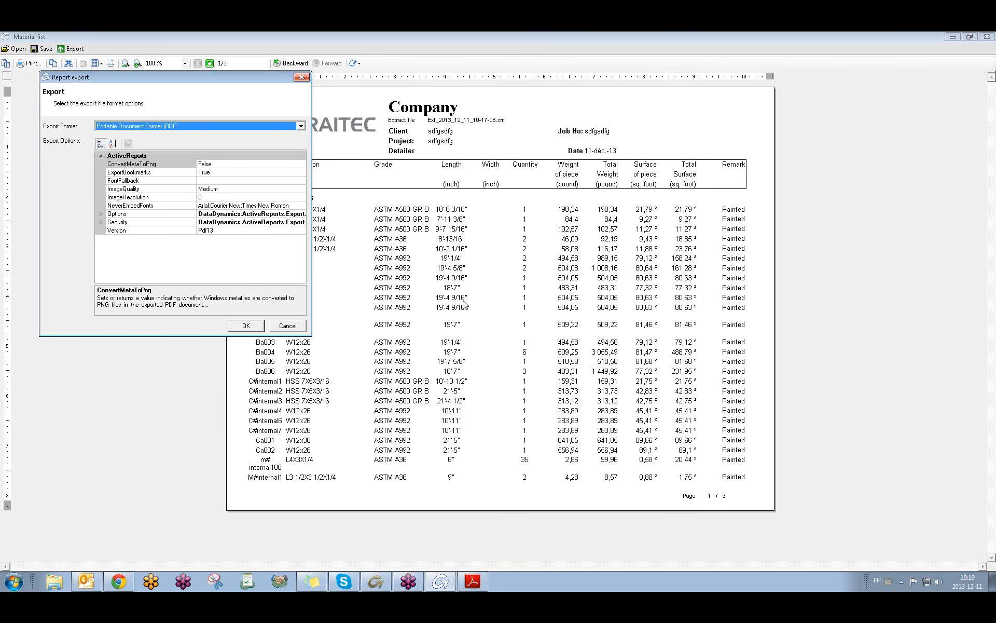
{"action": "left_click", "coordinate": [301, 78]}
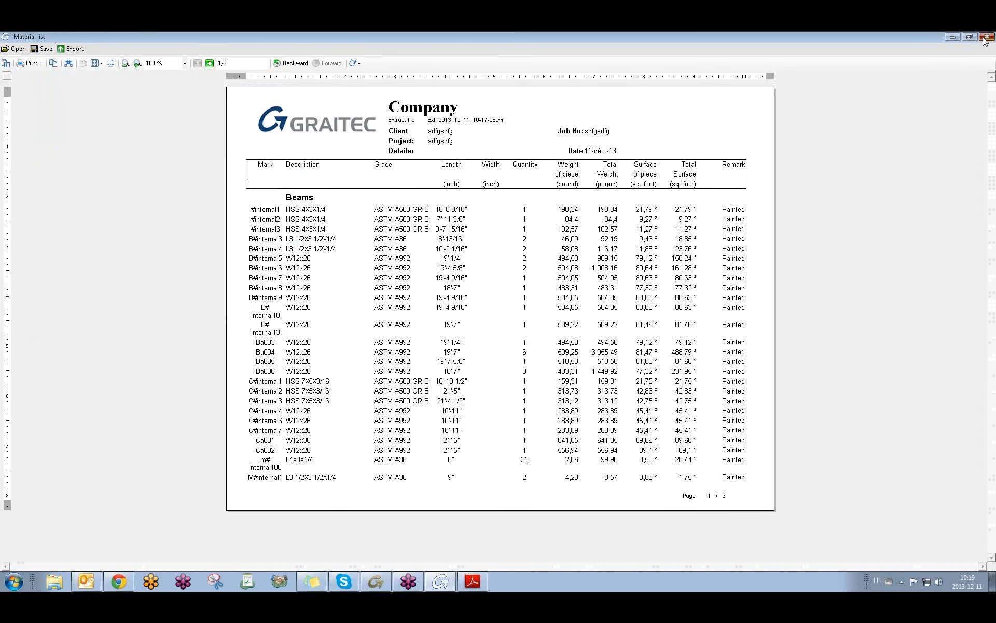
- Close the material list report and the Template Editor to return to the model
{"action": "left_click", "coordinate": [987, 36]}
{"action": "left_click", "coordinate": [517, 340]}
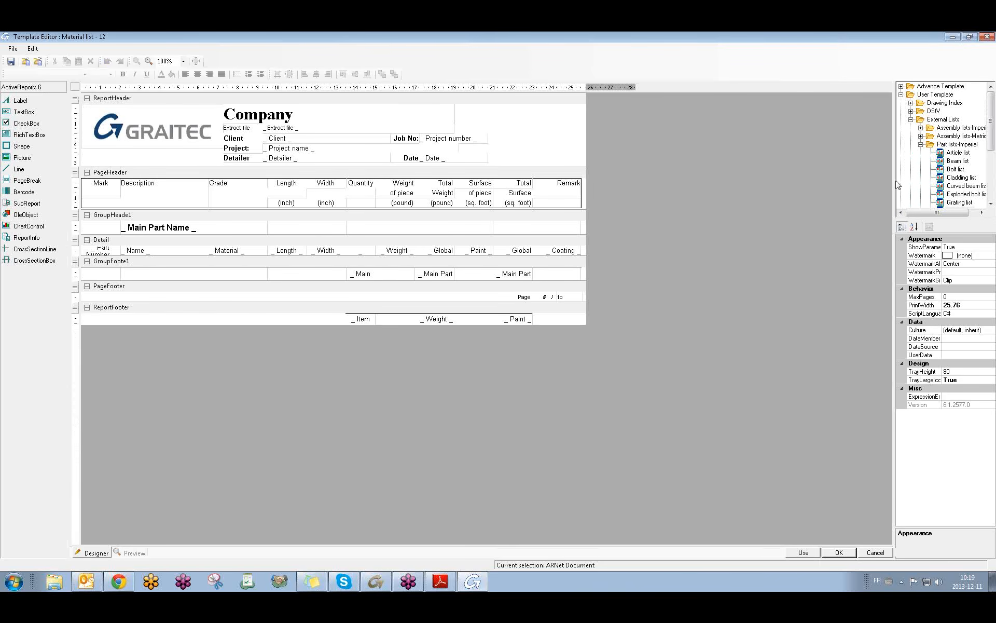
{"action": "left_click_drag", "start_coordinate": [895, 179], "coordinate": [782, 364]}
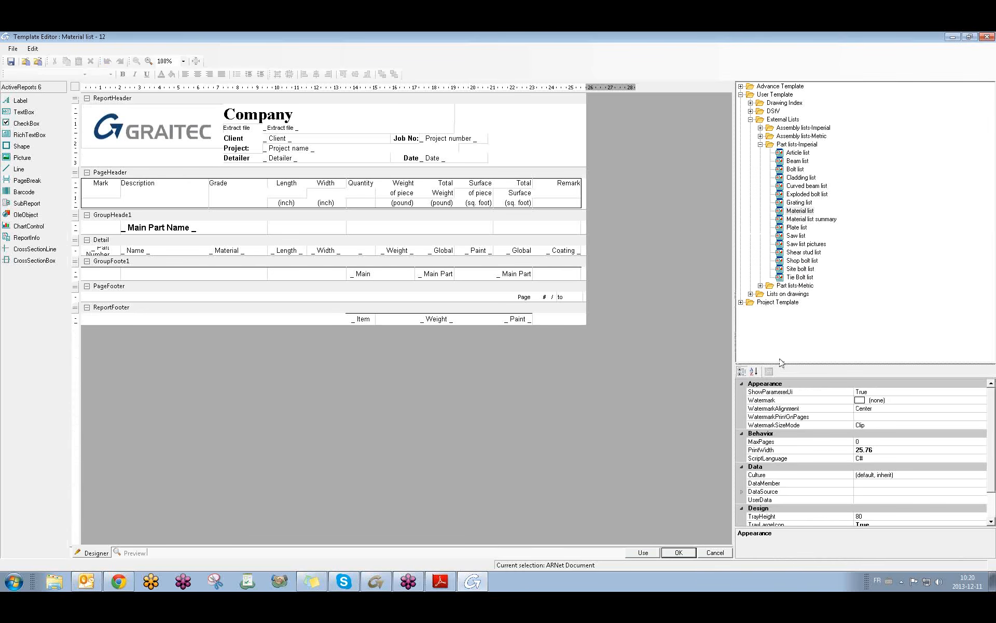
{"action": "left_click", "coordinate": [986, 36]}
{"action": "left_click", "coordinate": [383, 252]}
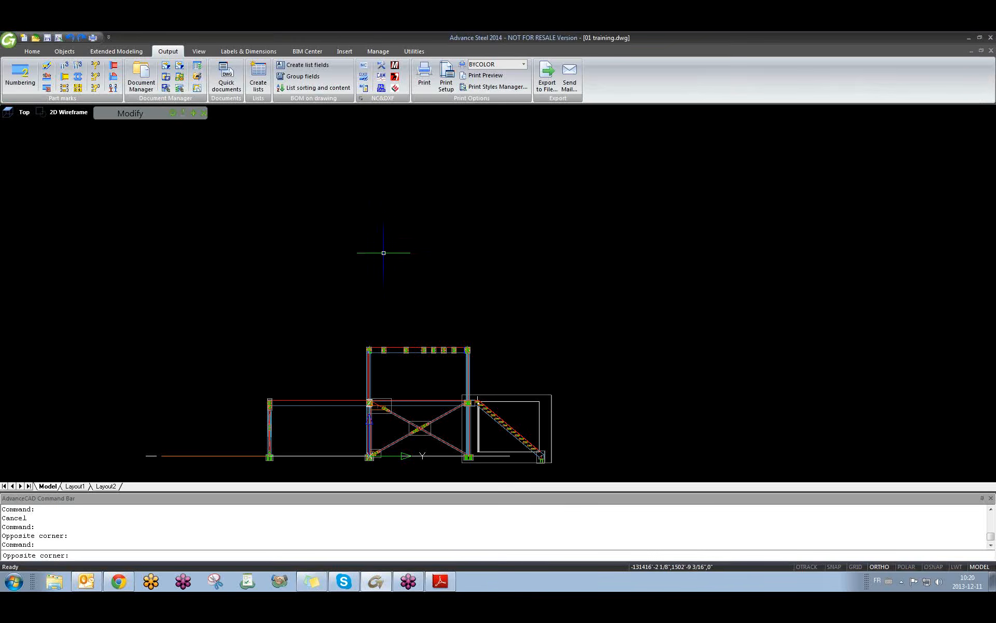
{"action": "left_click", "coordinate": [382, 251]}
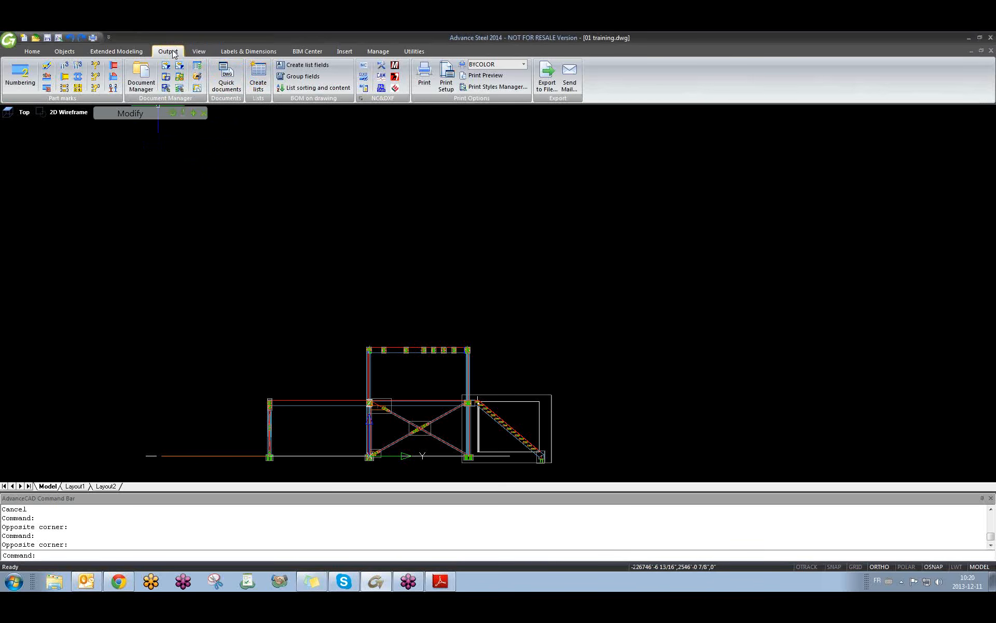
- Create a new list extract of the complete model under the suggested file name and continue to list creation
{"action": "left_click", "coordinate": [258, 76]}
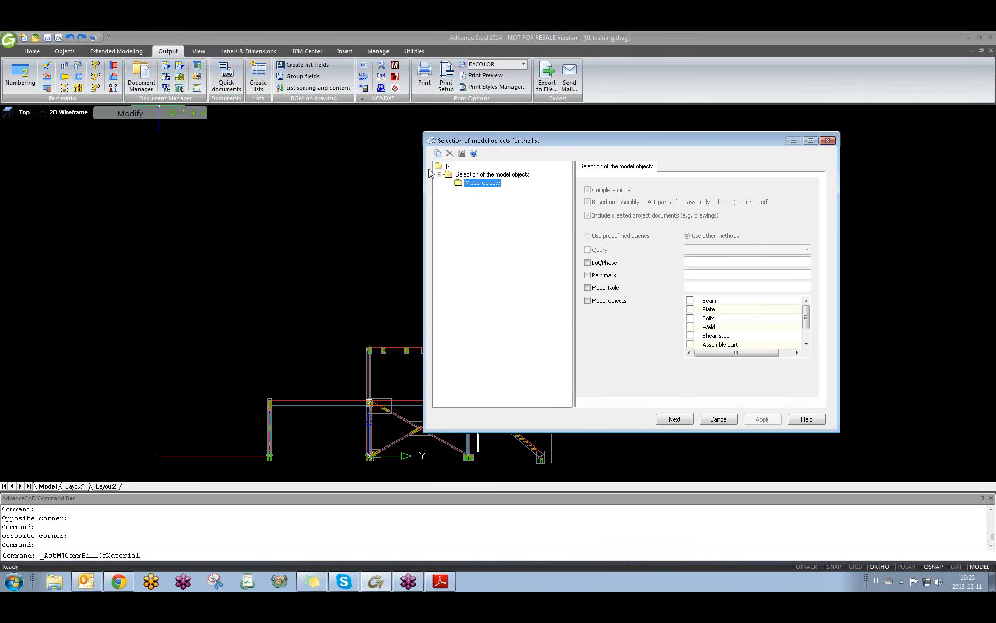
{"action": "left_click", "coordinate": [674, 419]}
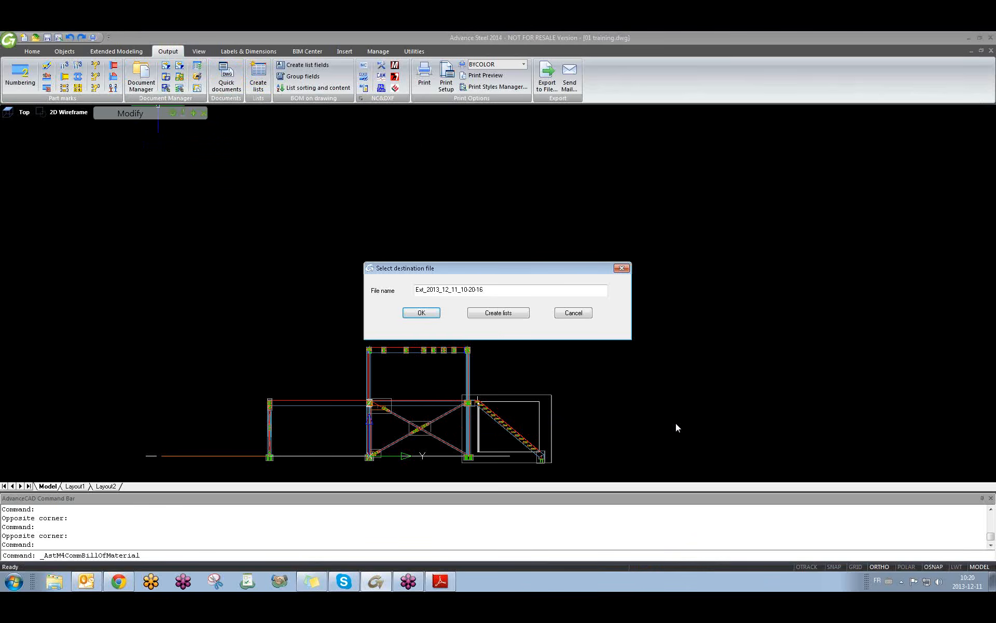
{"action": "left_click", "coordinate": [498, 314]}
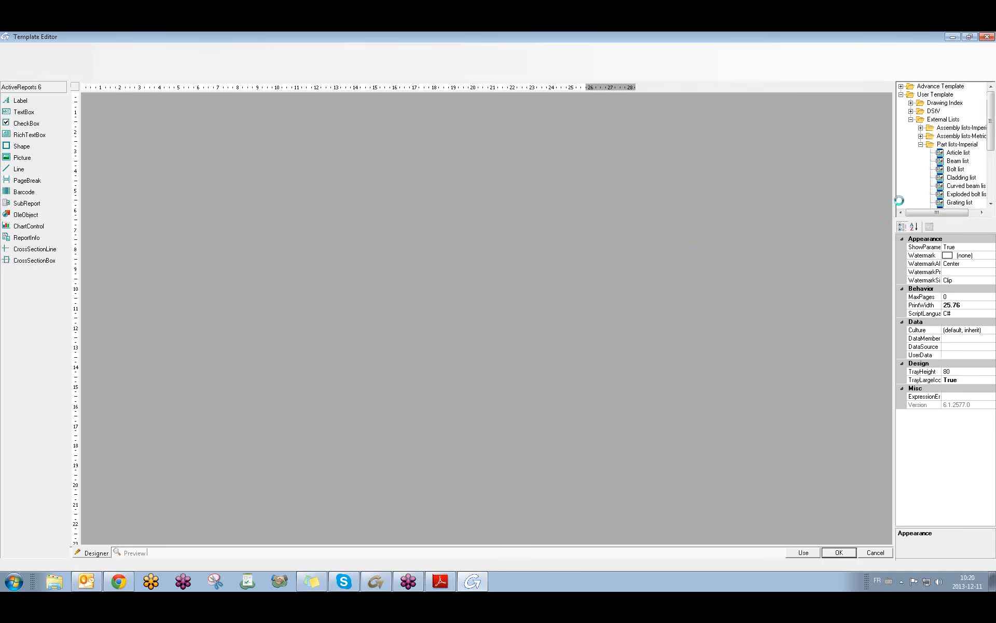
- Enlarge the template tree and review the imperial and metric part and assembly list templates under External Lists
{"action": "left_click_drag", "start_coordinate": [894, 208], "coordinate": [706, 224]}
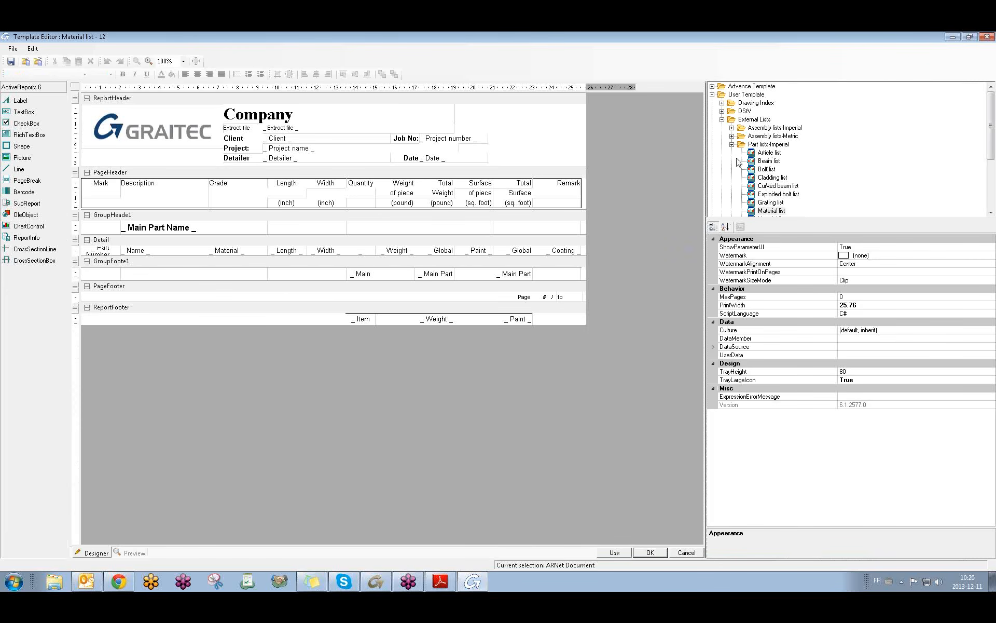
{"action": "left_click_drag", "start_coordinate": [758, 221], "coordinate": [762, 331]}
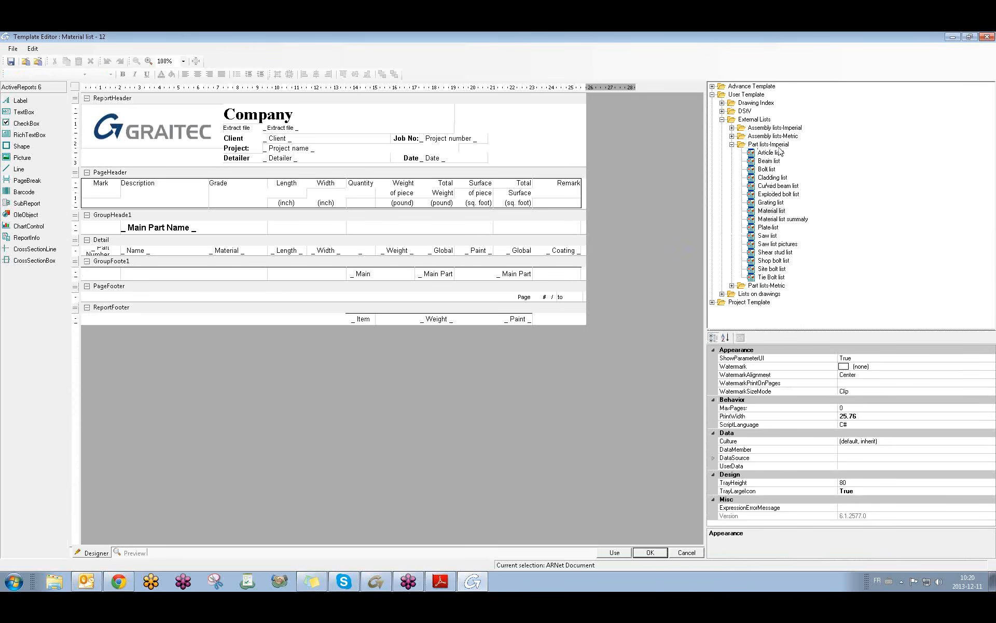
{"action": "double_click", "coordinate": [761, 145]}
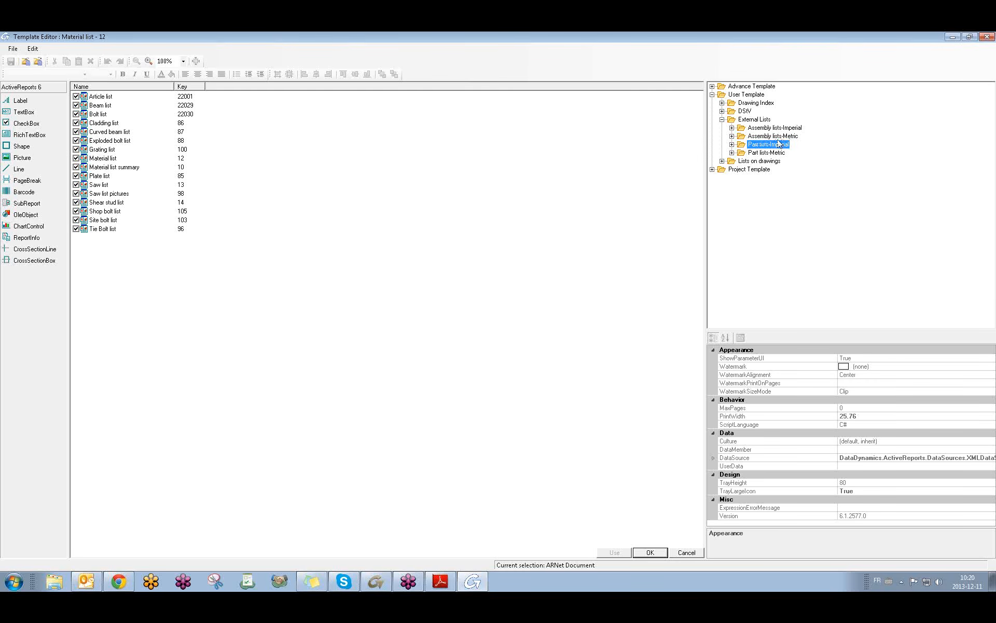
{"action": "left_click", "coordinate": [759, 129]}
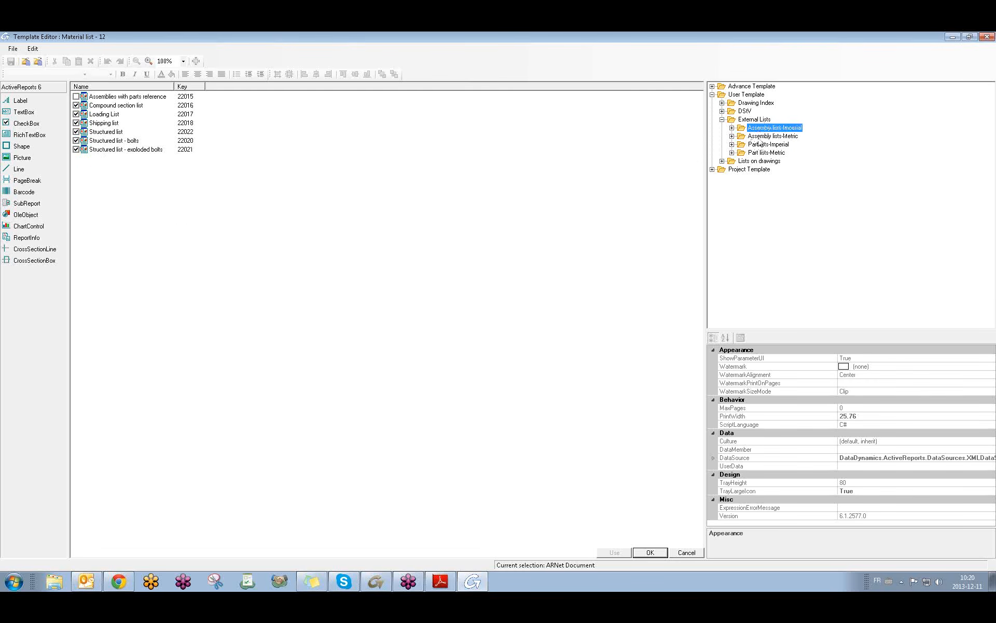
{"action": "left_click", "coordinate": [759, 136]}
{"action": "left_click", "coordinate": [758, 153]}
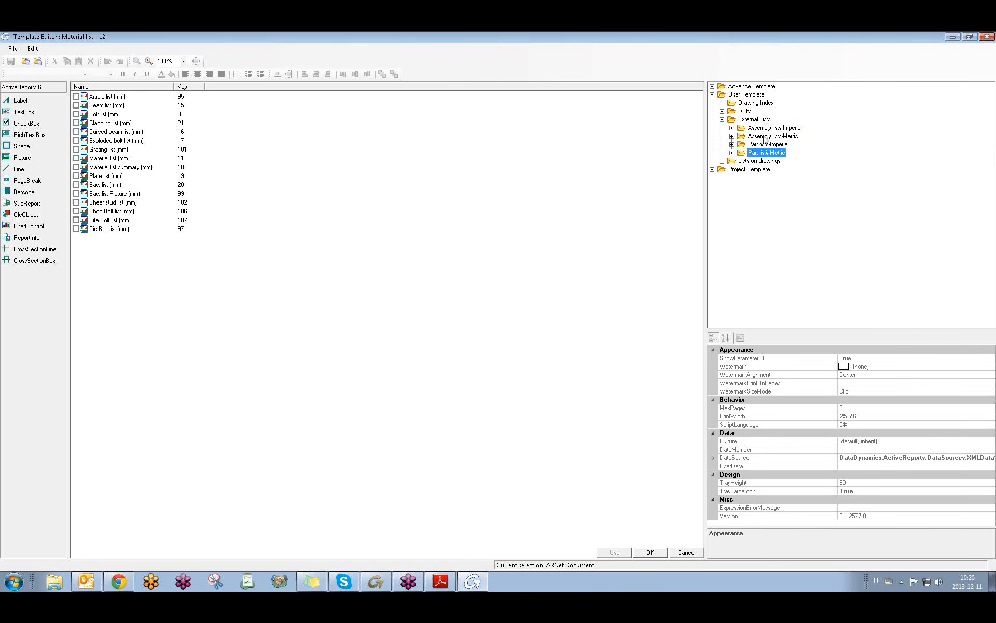
{"action": "left_click", "coordinate": [768, 136]}
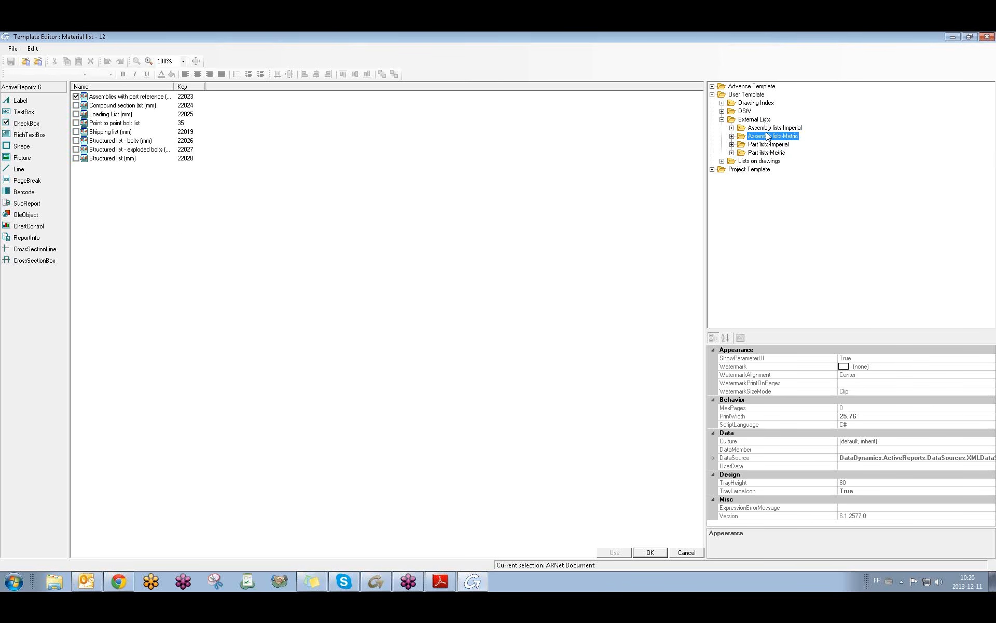
- Use the Shipping list (mm) template from the Assembly lists-Metric folder for the new list
{"action": "left_click", "coordinate": [732, 136]}
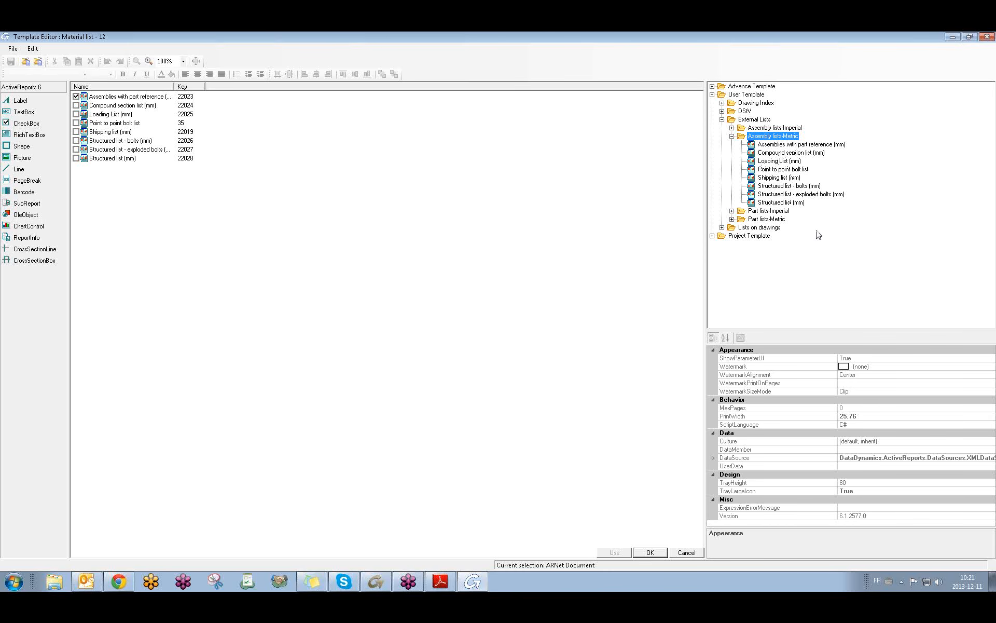
{"action": "left_click", "coordinate": [785, 178]}
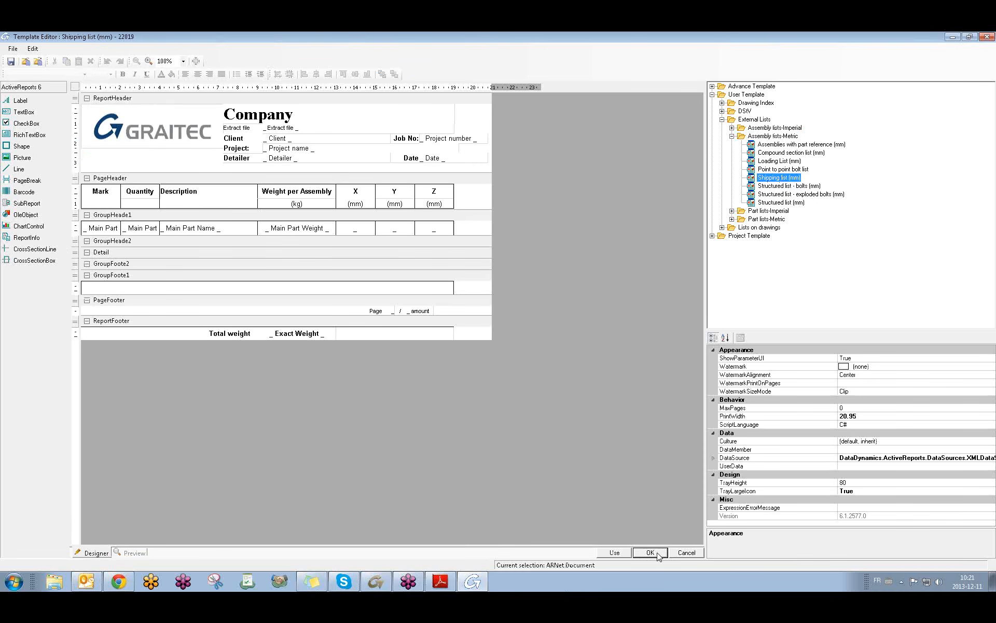
{"action": "left_click", "coordinate": [624, 556]}
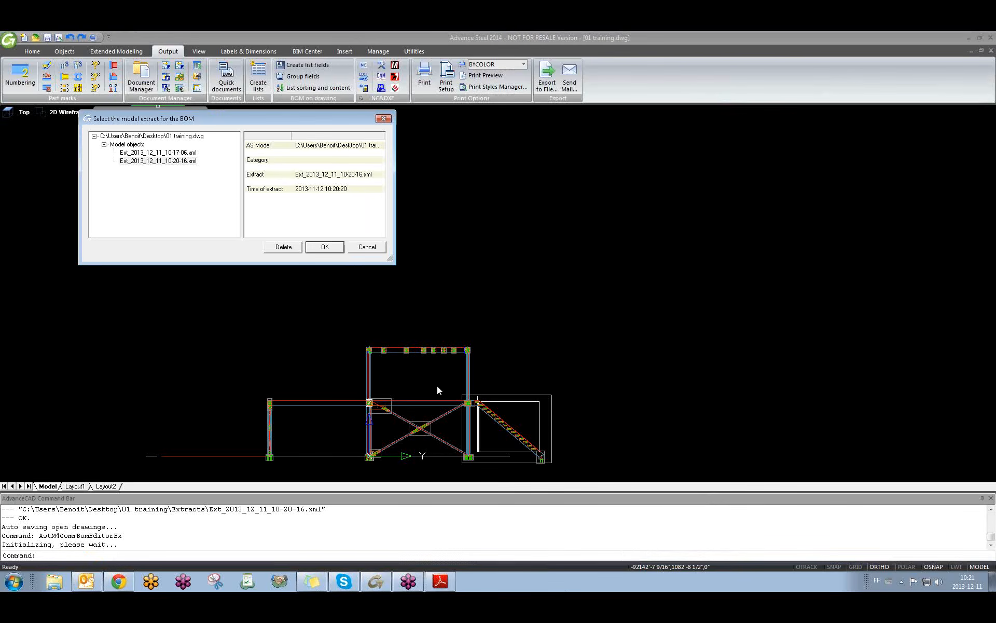
- Generate the shipping list from extract Ext_2013_12_11_10-20-16.xml and look through the pages of the report
{"action": "left_click", "coordinate": [325, 247]}
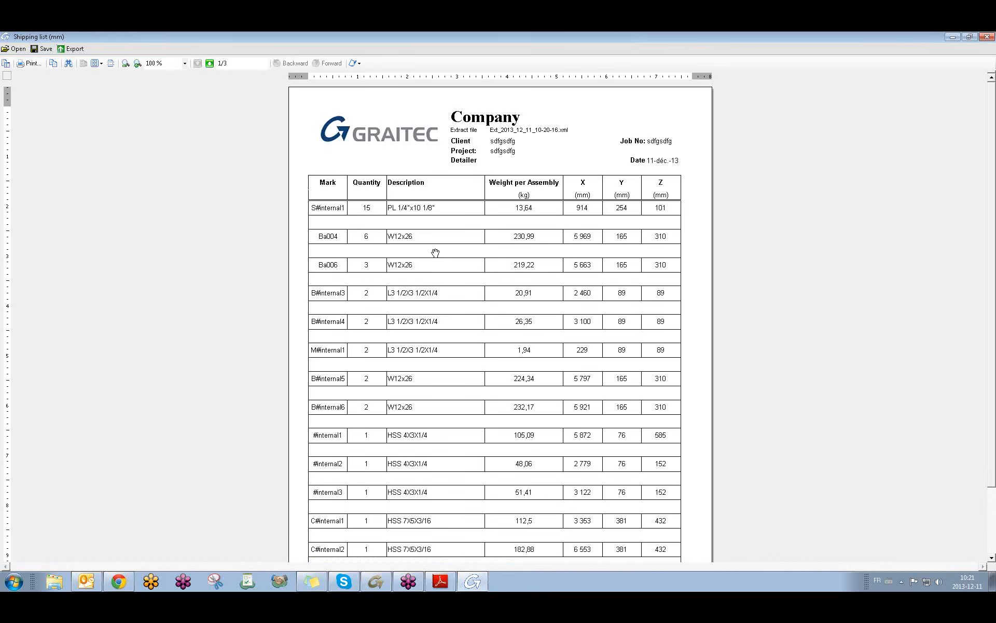
{"action": "scroll", "coordinate": [556, 292], "scroll_direction": "down", "scroll_amount": 1}
{"action": "scroll", "coordinate": [556, 291], "scroll_direction": "down", "scroll_amount": 2}
{"action": "scroll", "coordinate": [556, 292], "scroll_direction": "up", "scroll_amount": 3}
{"action": "left_click", "coordinate": [210, 64]}
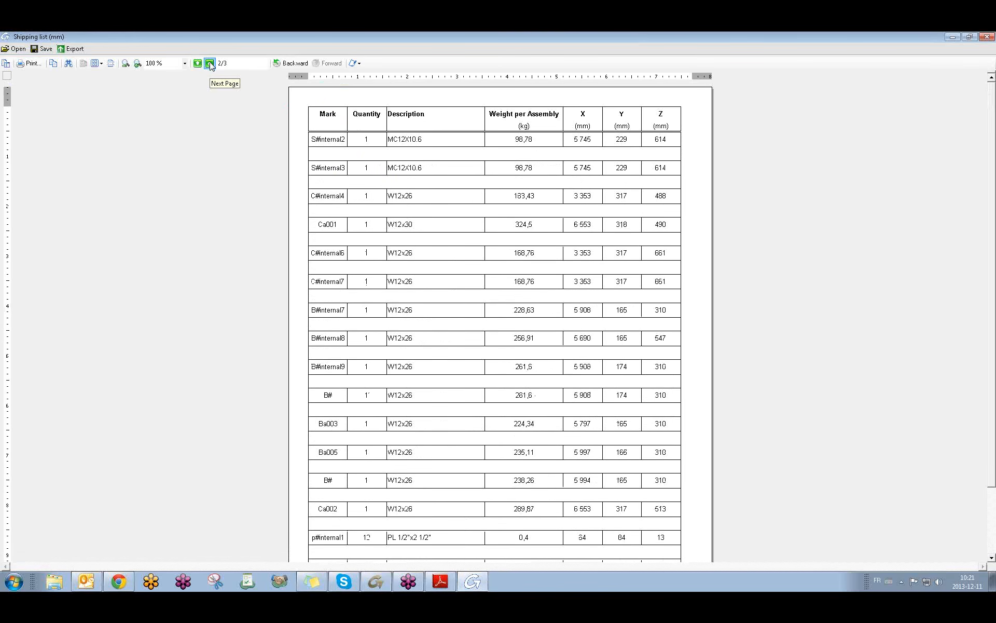
{"action": "left_click", "coordinate": [210, 63]}
{"action": "left_click", "coordinate": [197, 63]}
{"action": "left_click", "coordinate": [408, 583]}
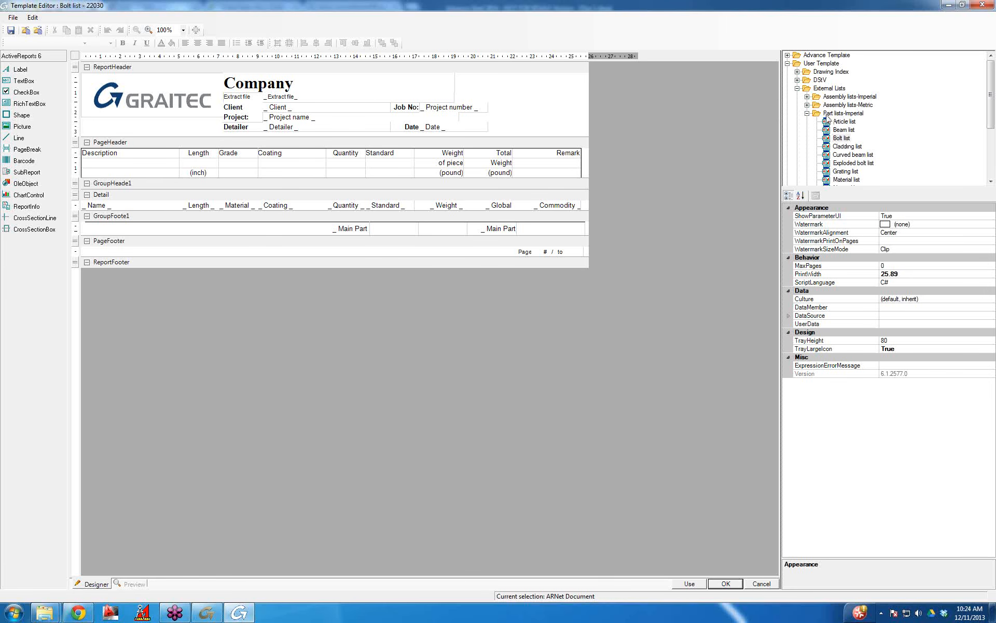
- Generate a Bolt list from the Part lists-Imperial folder using extract Ext_2013_12_11_10-23-45.xml, then close the report without saving
{"action": "left_click", "coordinate": [843, 138]}
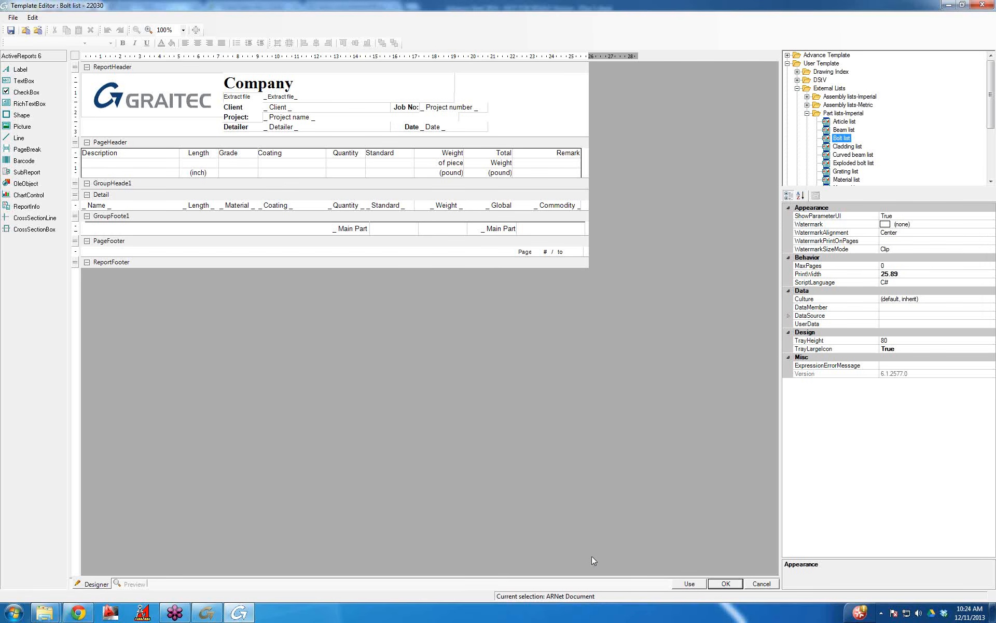
{"action": "left_click", "coordinate": [689, 584]}
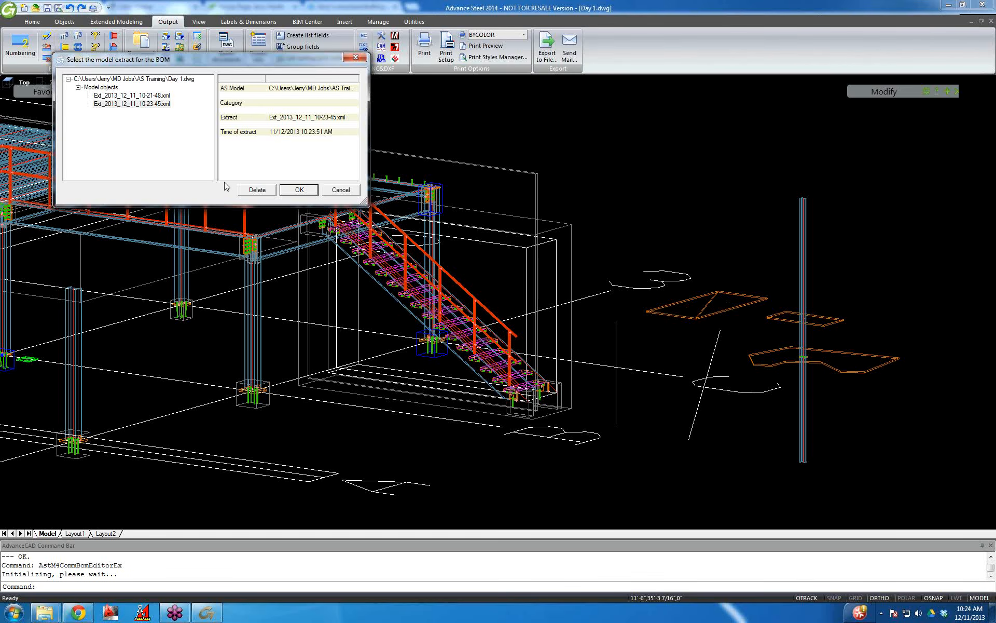
{"action": "left_click", "coordinate": [292, 191]}
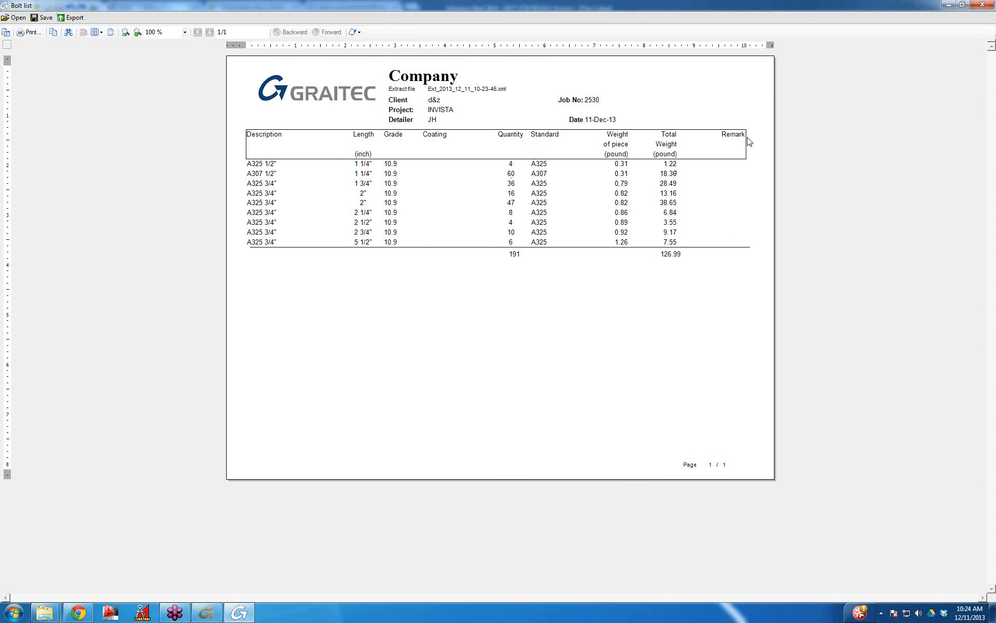
{"action": "left_click", "coordinate": [983, 6]}
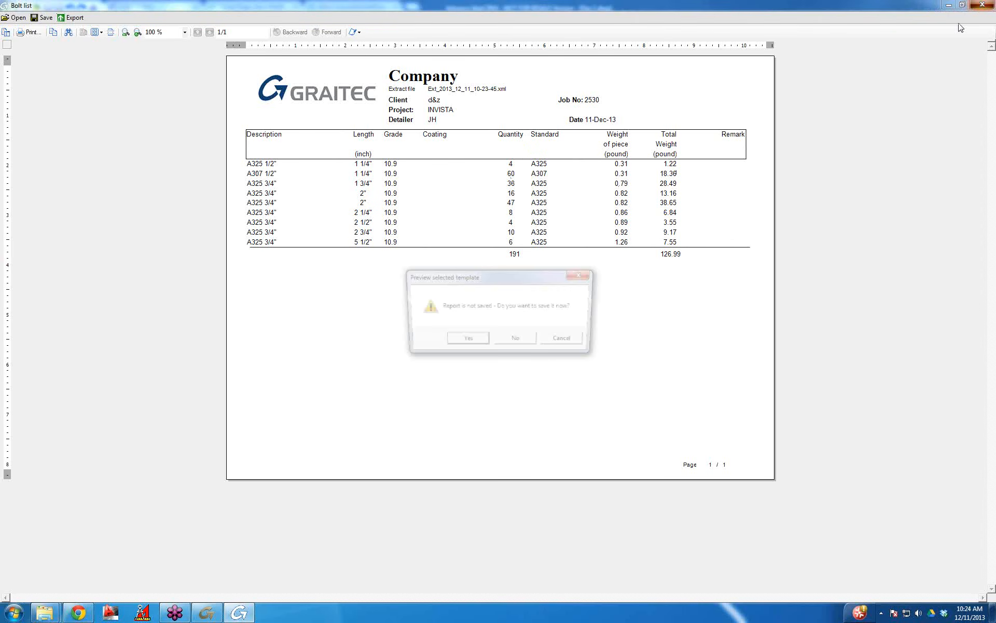
{"action": "left_click", "coordinate": [517, 341]}
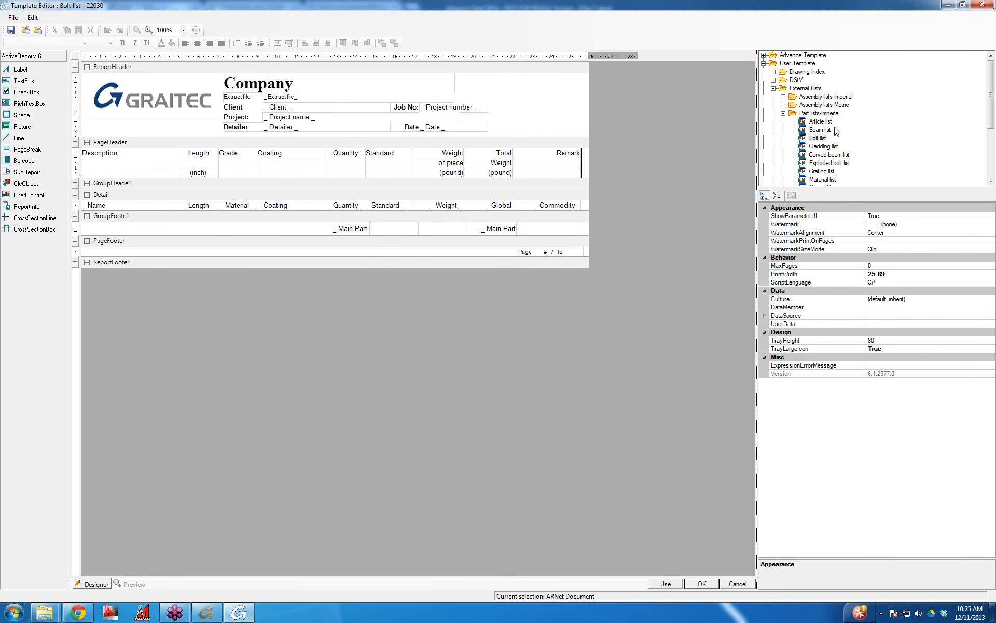
- Look through the Part lists-Imperial templates and enlarge the template tree
{"action": "left_click", "coordinate": [822, 139]}
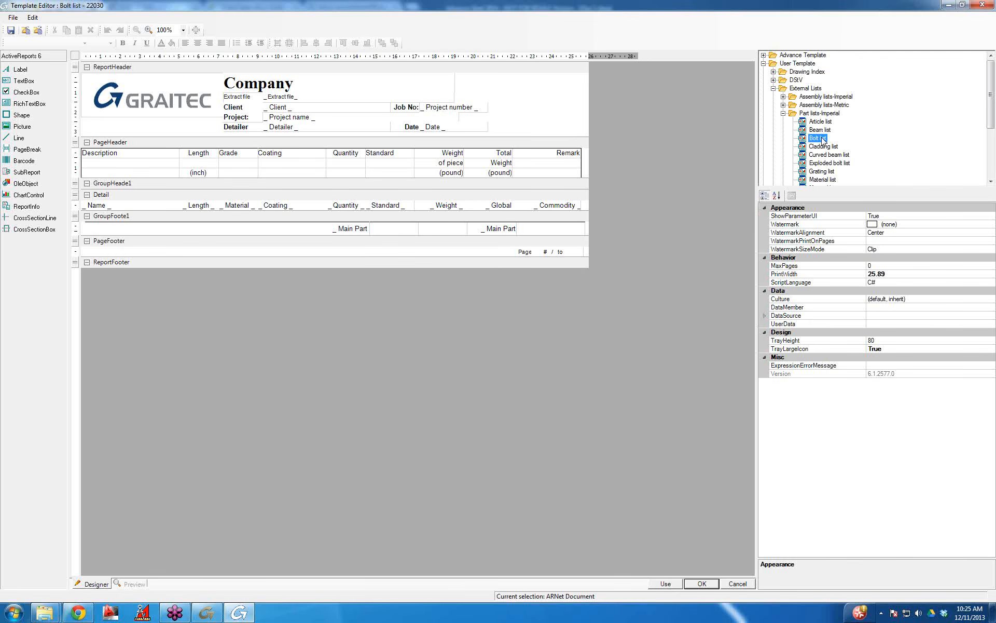
{"action": "scroll", "coordinate": [830, 148], "scroll_direction": "down", "scroll_amount": 3}
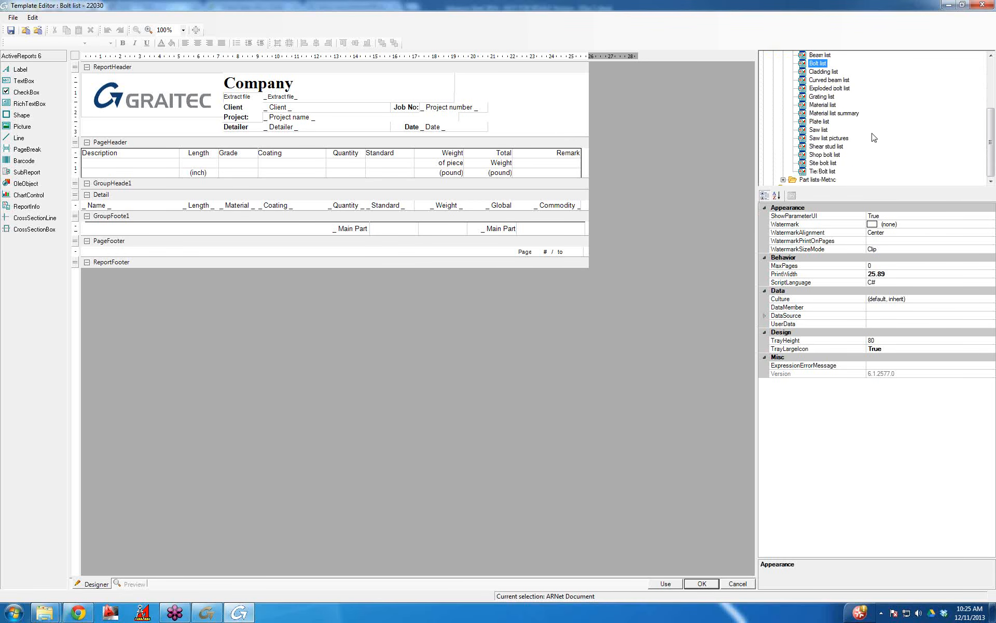
{"action": "scroll", "coordinate": [873, 141], "scroll_direction": "down", "scroll_amount": 1}
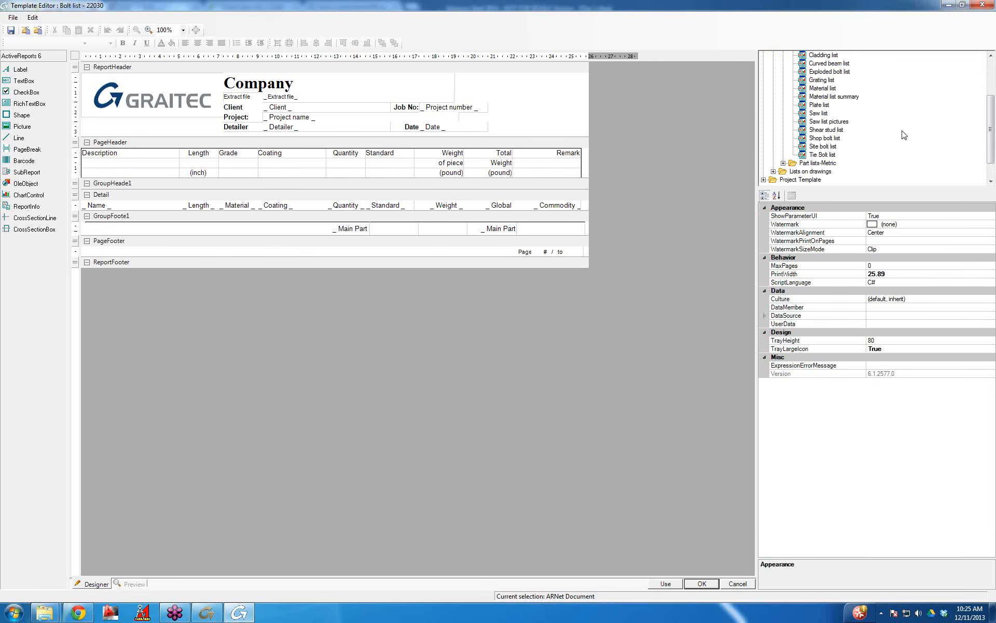
{"action": "scroll", "coordinate": [901, 133], "scroll_direction": "up", "scroll_amount": 4}
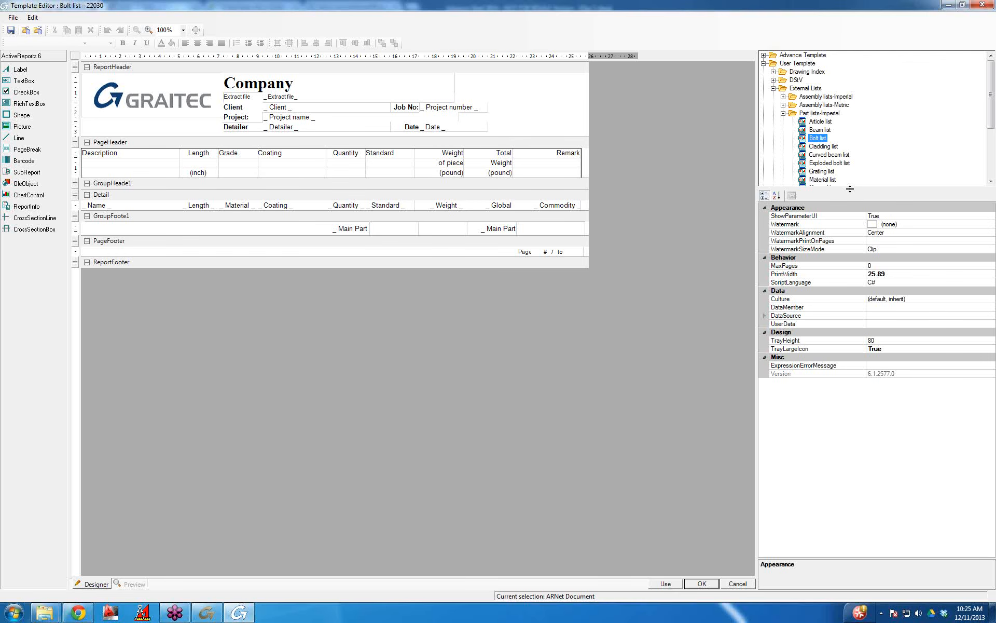
{"action": "left_click_drag", "start_coordinate": [851, 187], "coordinate": [854, 229]}
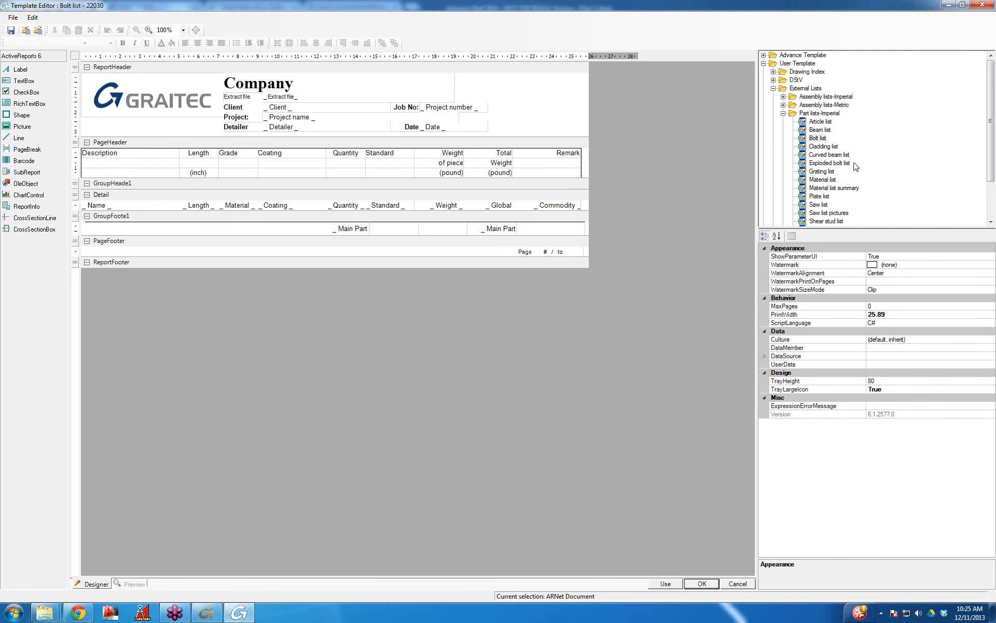
- View the Cladding list template and the subfolders of Lists on drawings under User Template
{"action": "left_click", "coordinate": [836, 148]}
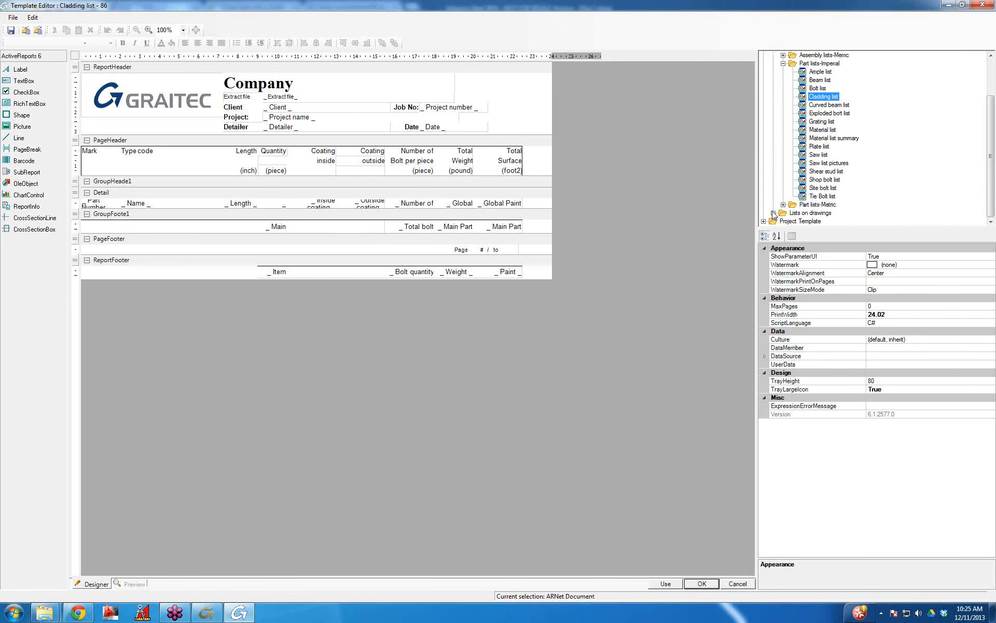
{"action": "left_click", "coordinate": [773, 213]}
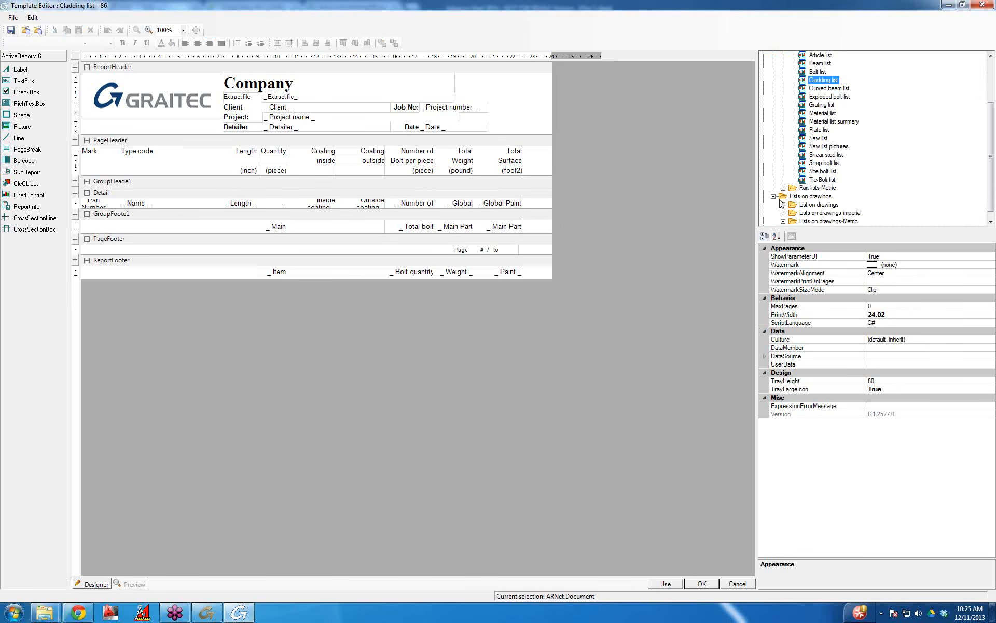
{"action": "scroll", "coordinate": [878, 159], "scroll_direction": "down", "scroll_amount": 1}
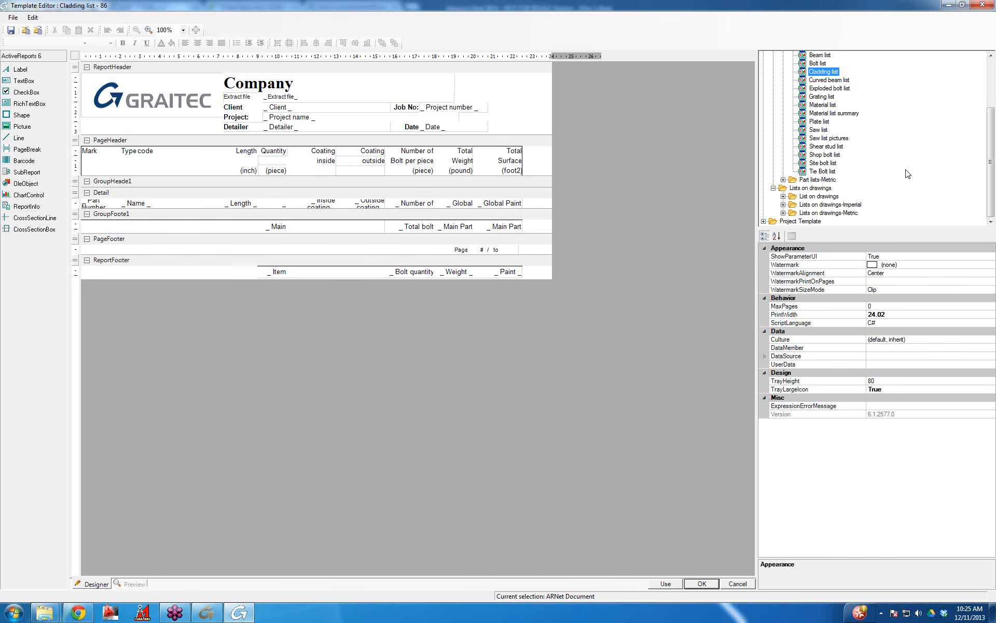
{"action": "left_click", "coordinate": [774, 188]}
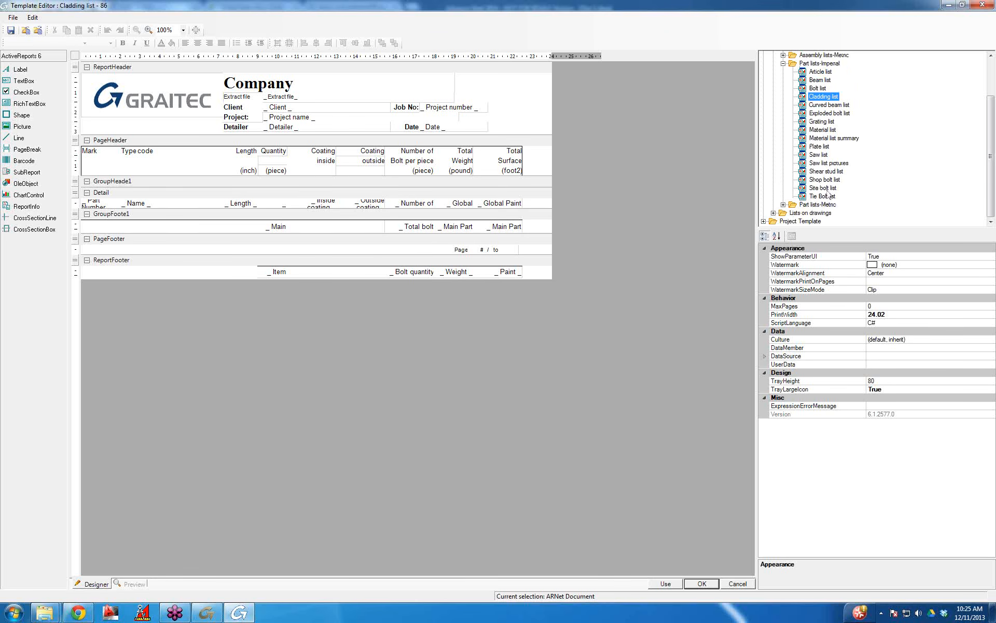
{"action": "scroll", "coordinate": [879, 127], "scroll_direction": "up", "scroll_amount": 2}
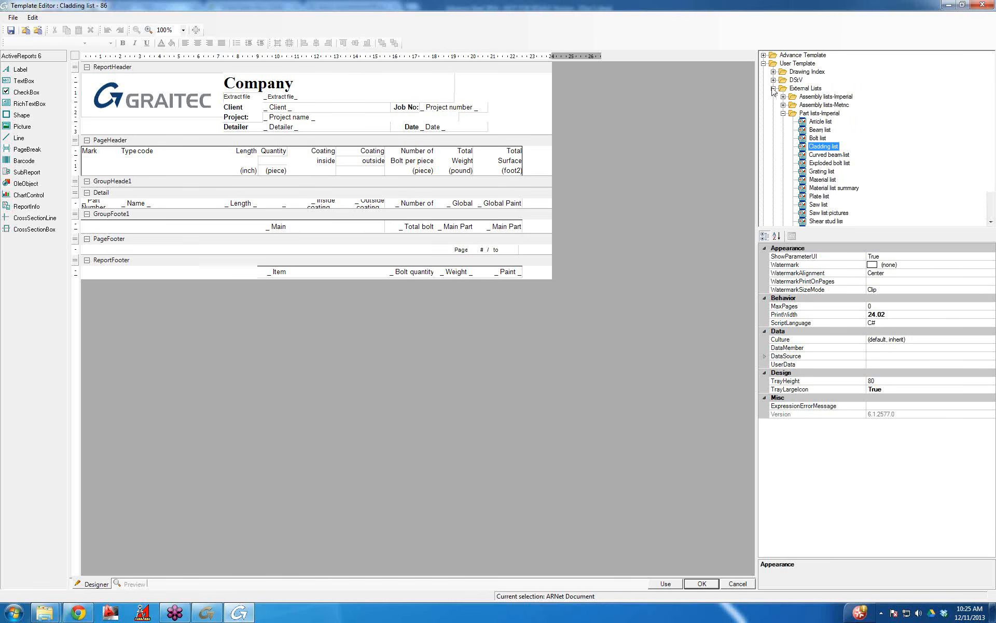
- Examine the External Lists folder of the Project Template, collapse it and return to External Lists under User Template
{"action": "left_click", "coordinate": [773, 88]}
{"action": "left_click", "coordinate": [763, 105]}
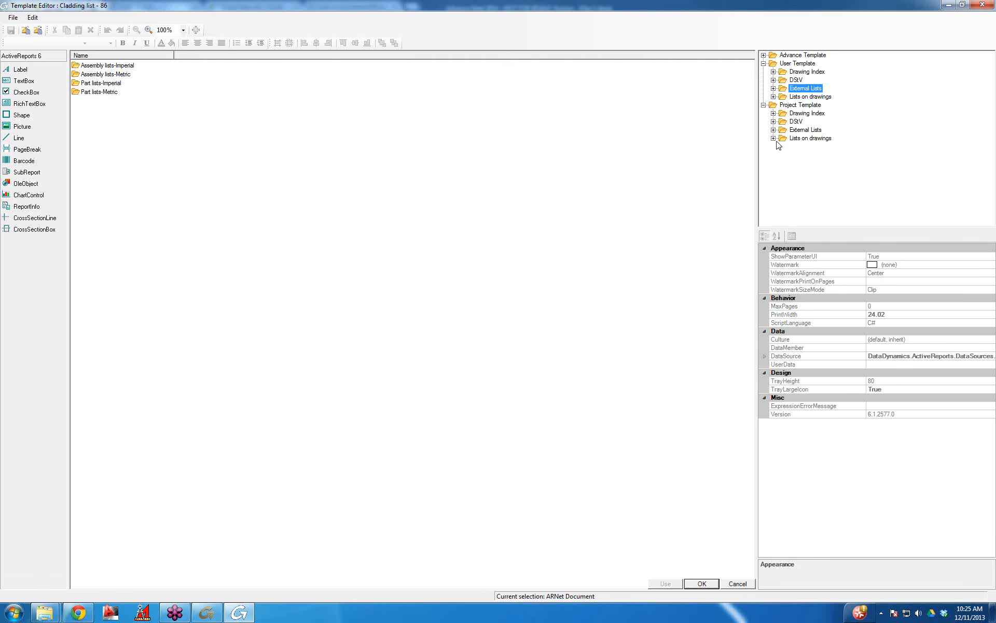
{"action": "left_click", "coordinate": [774, 130]}
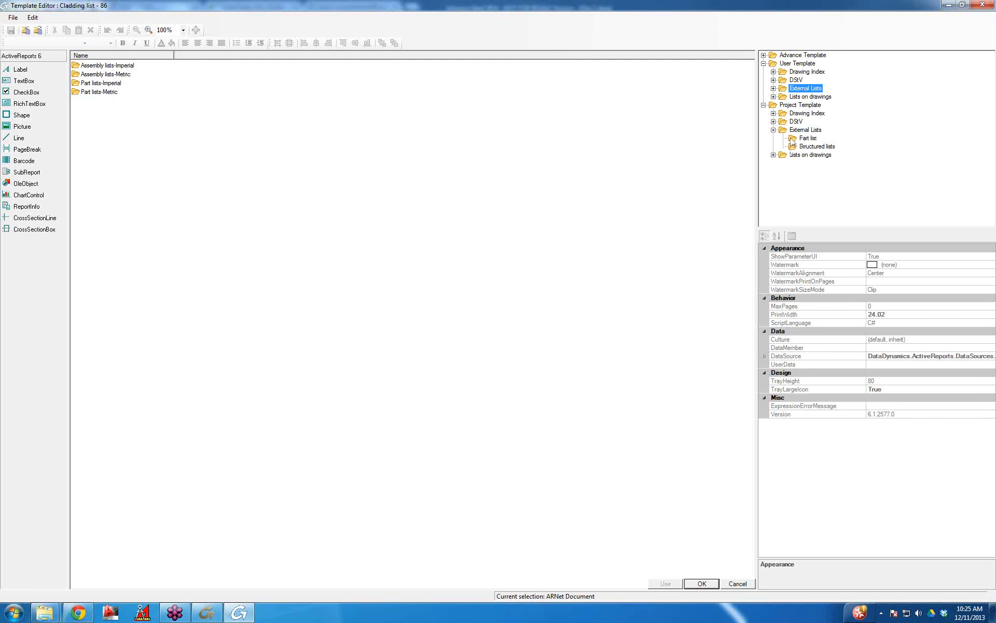
{"action": "left_click", "coordinate": [804, 138]}
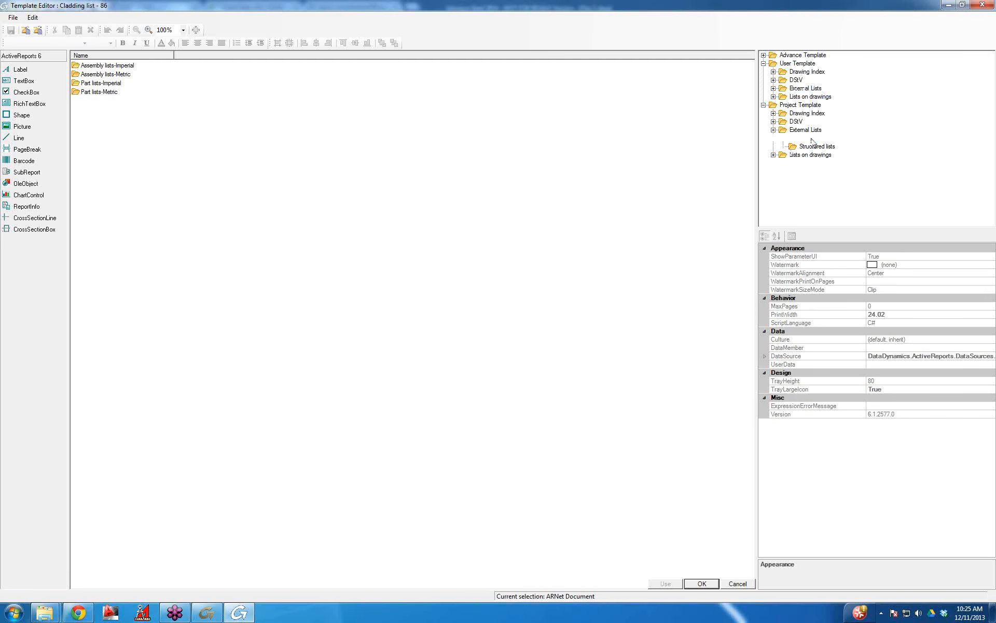
{"action": "left_click", "coordinate": [774, 129]}
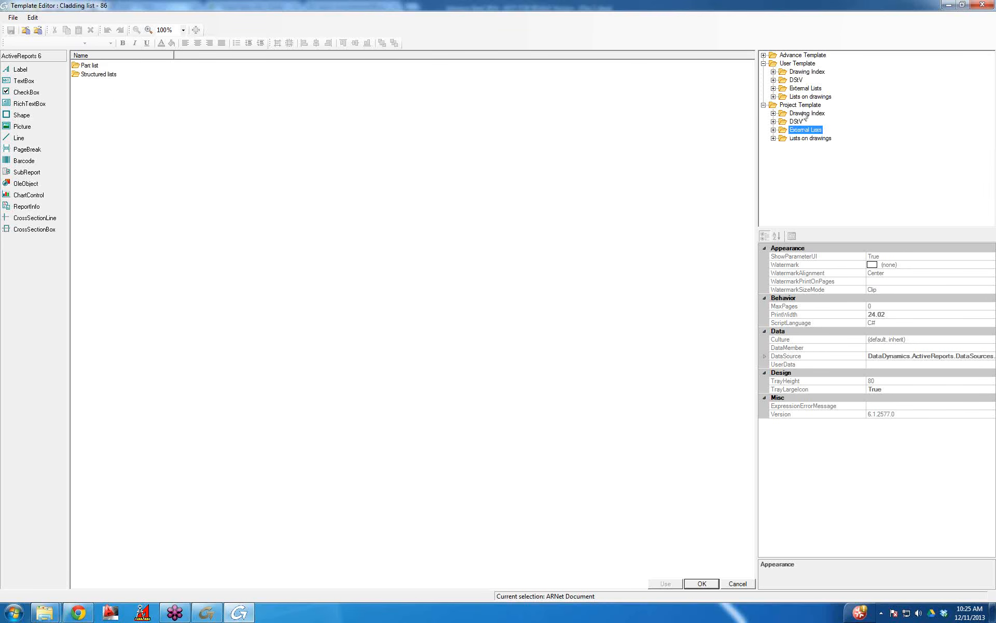
{"action": "left_click", "coordinate": [764, 105]}
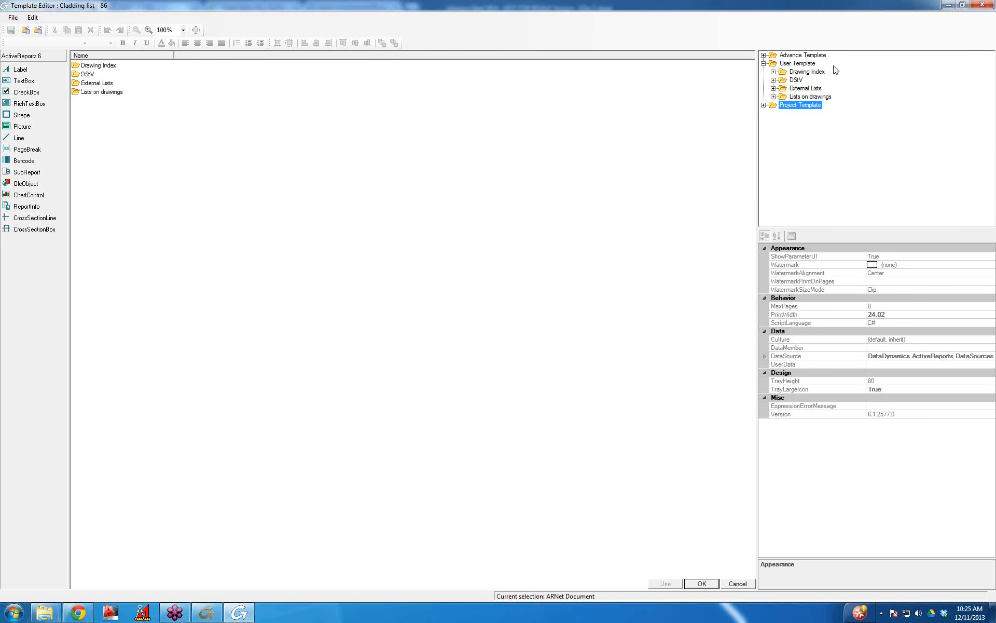
{"action": "left_click", "coordinate": [773, 88]}
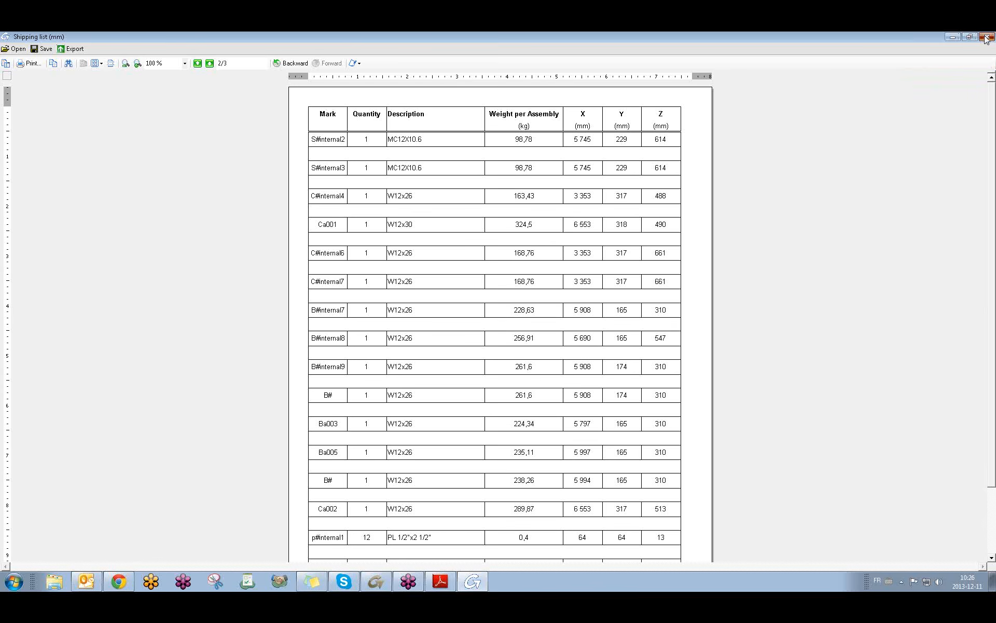
- Close the shipping list report without saving it and return to the model
{"action": "left_click", "coordinate": [986, 37]}
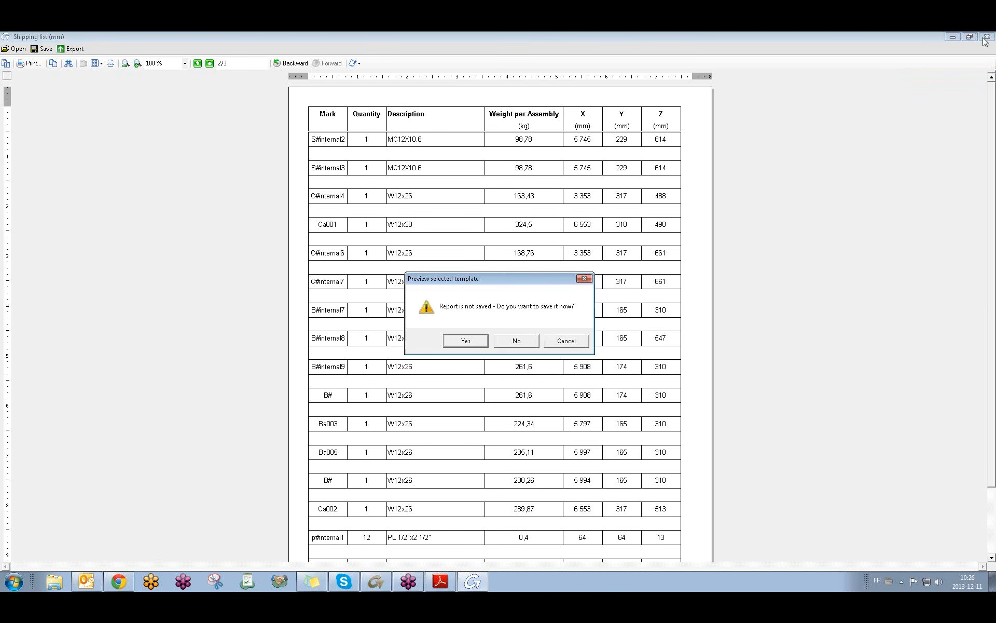
{"action": "left_click", "coordinate": [513, 339]}
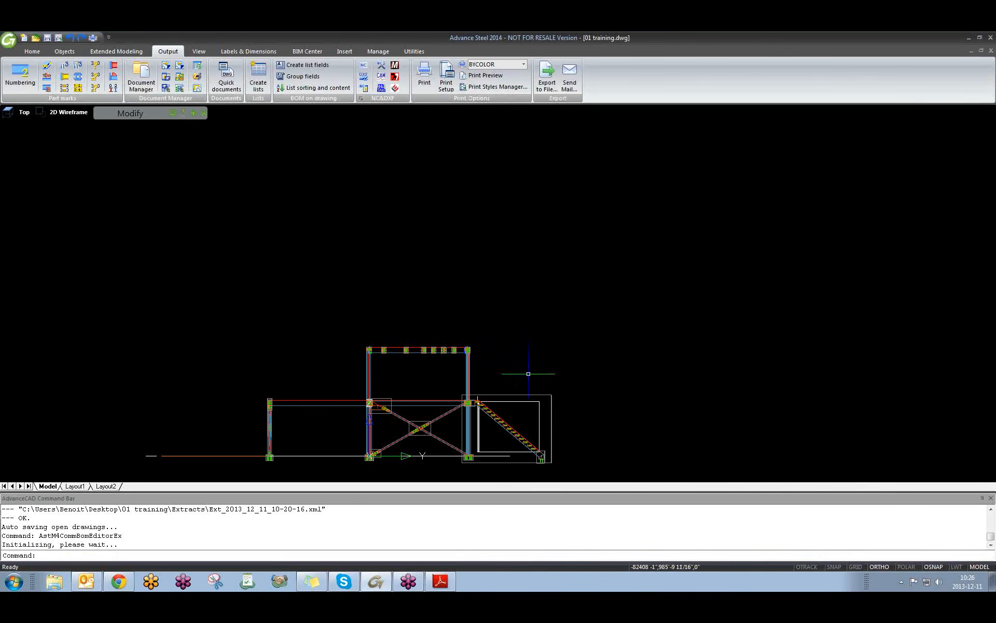
{"action": "middle_click_drag", "start_coordinate": [490, 378], "coordinate": [535, 341]}
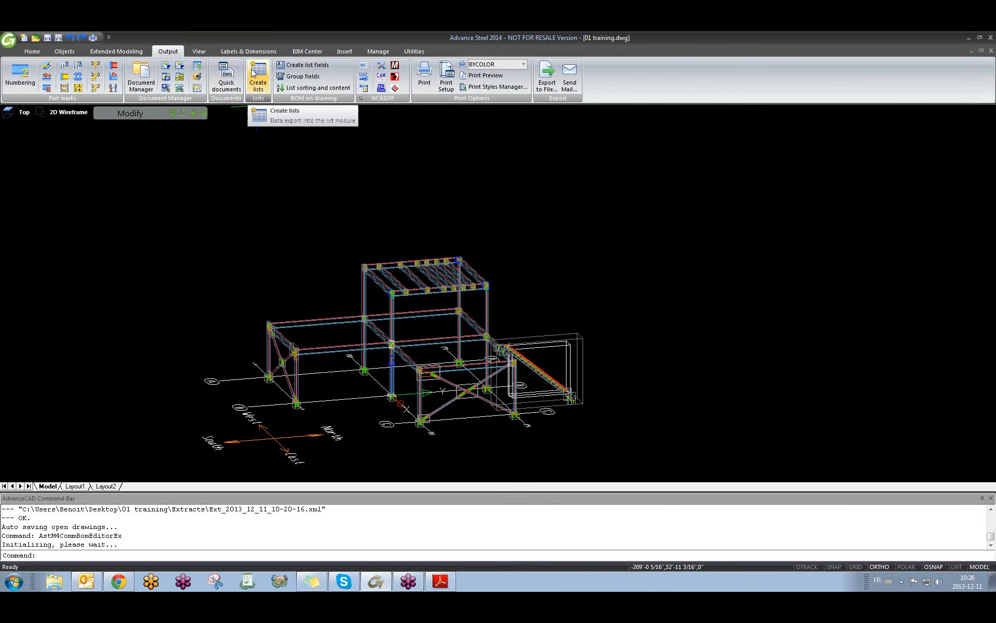
- Open the Template Editor and widen and lengthen the template tree
{"action": "left_click", "coordinate": [197, 69]}
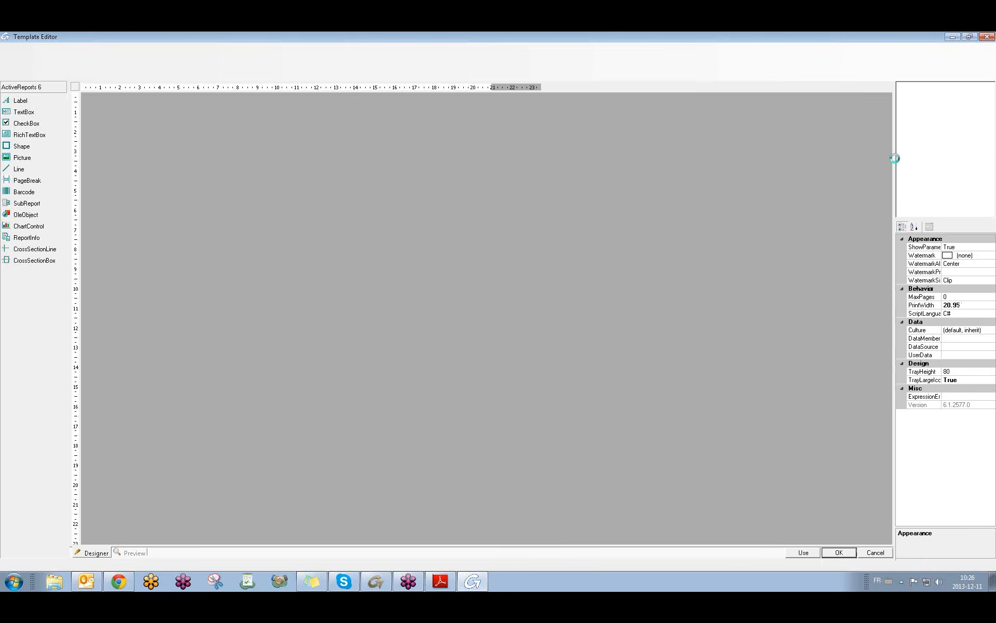
{"action": "left_click_drag", "start_coordinate": [895, 159], "coordinate": [726, 162]}
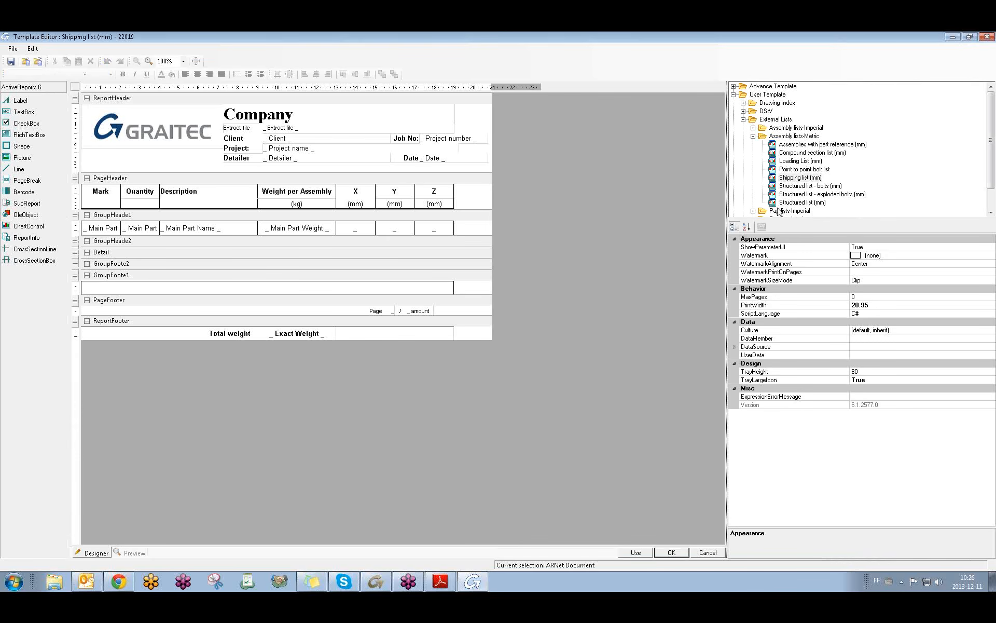
{"action": "left_click_drag", "start_coordinate": [778, 219], "coordinate": [805, 358]}
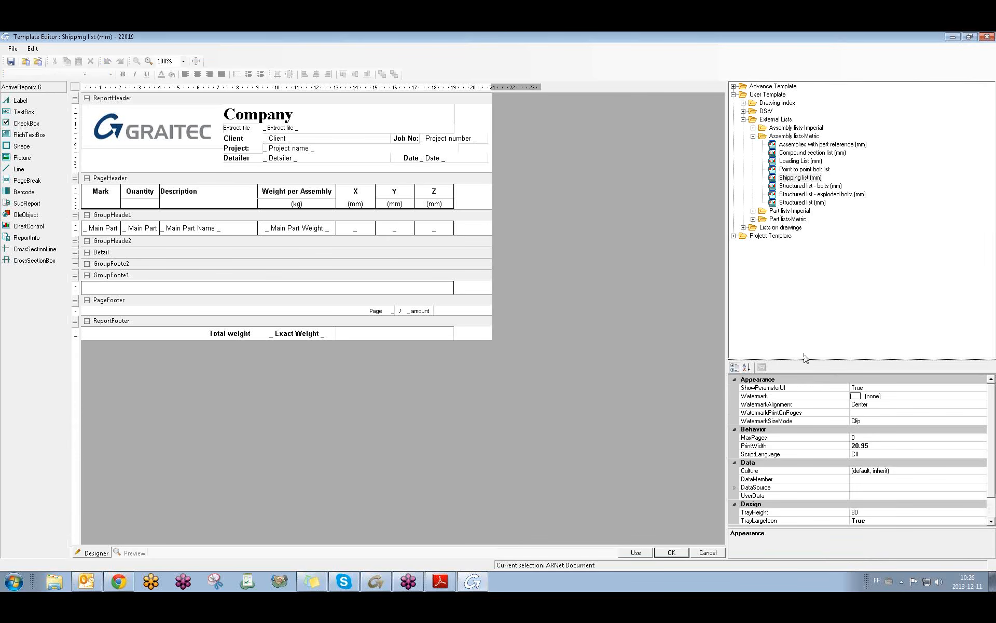
- Reopen the Assembly lists-Metric folder and view the Structured list - bolts (mm) and Shipping list (mm) templates
{"action": "left_click", "coordinate": [753, 137]}
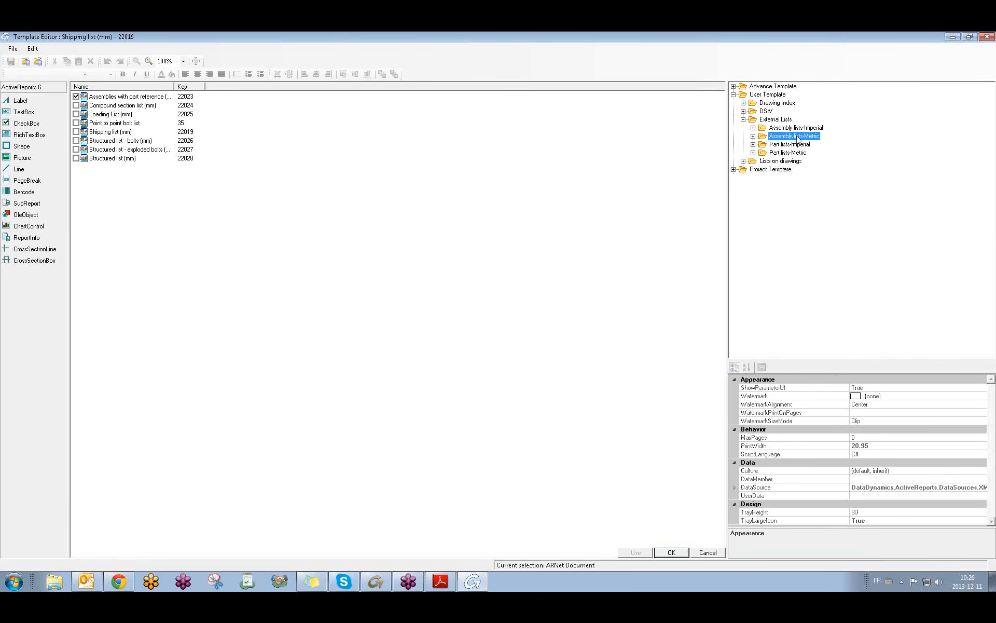
{"action": "left_click", "coordinate": [754, 136]}
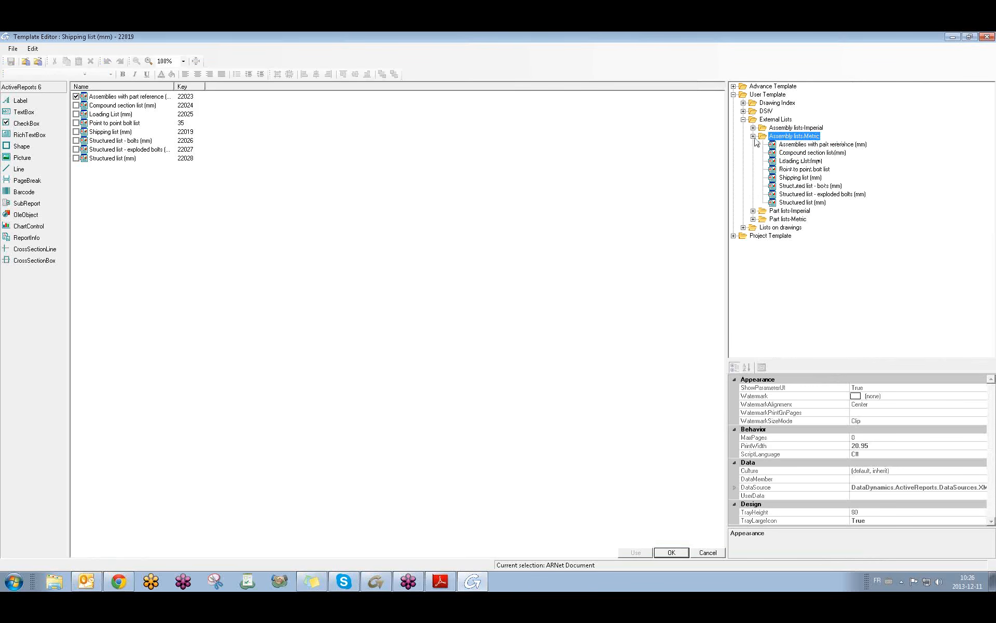
{"action": "left_click", "coordinate": [753, 128]}
{"action": "left_click", "coordinate": [795, 186]}
{"action": "left_click", "coordinate": [798, 178]}
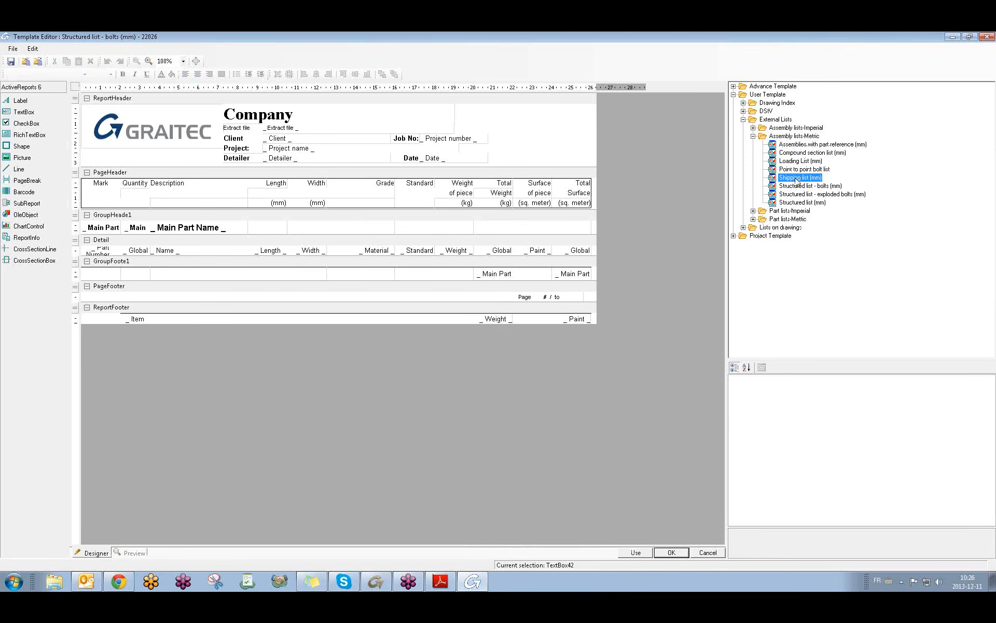
- Copy the Structured list (mm) template to the User database, replacing the "Copy of" prefix with a personal name
{"action": "left_click", "coordinate": [798, 203]}
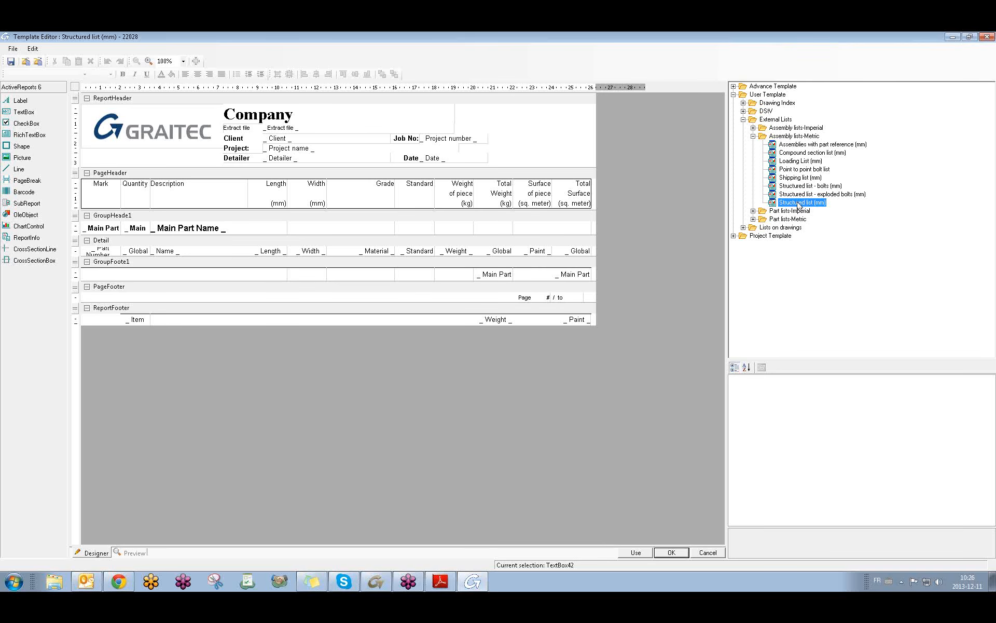
{"action": "right_click", "coordinate": [799, 204]}
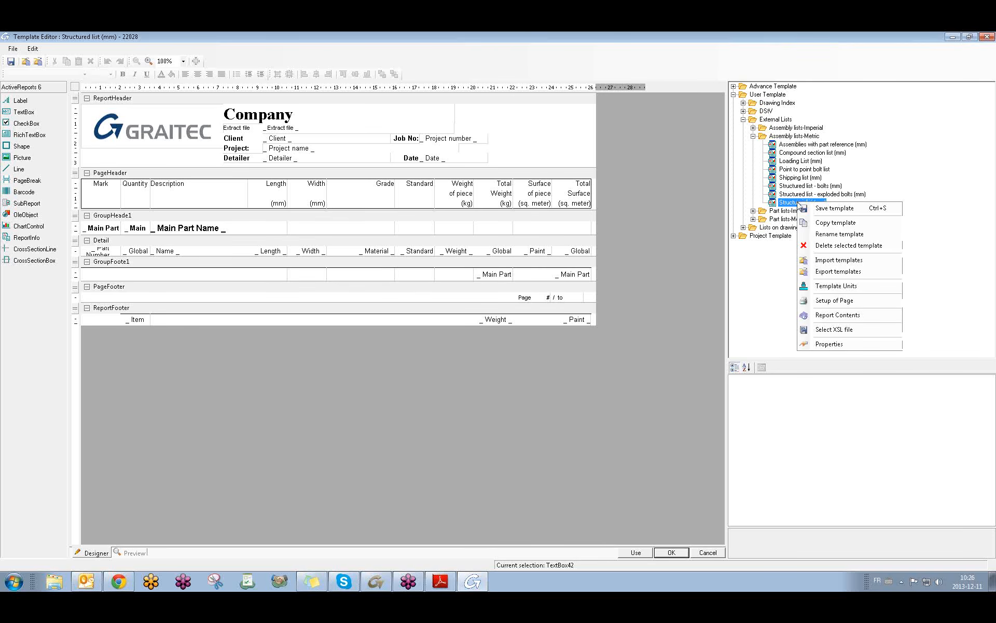
{"action": "left_click", "coordinate": [820, 223]}
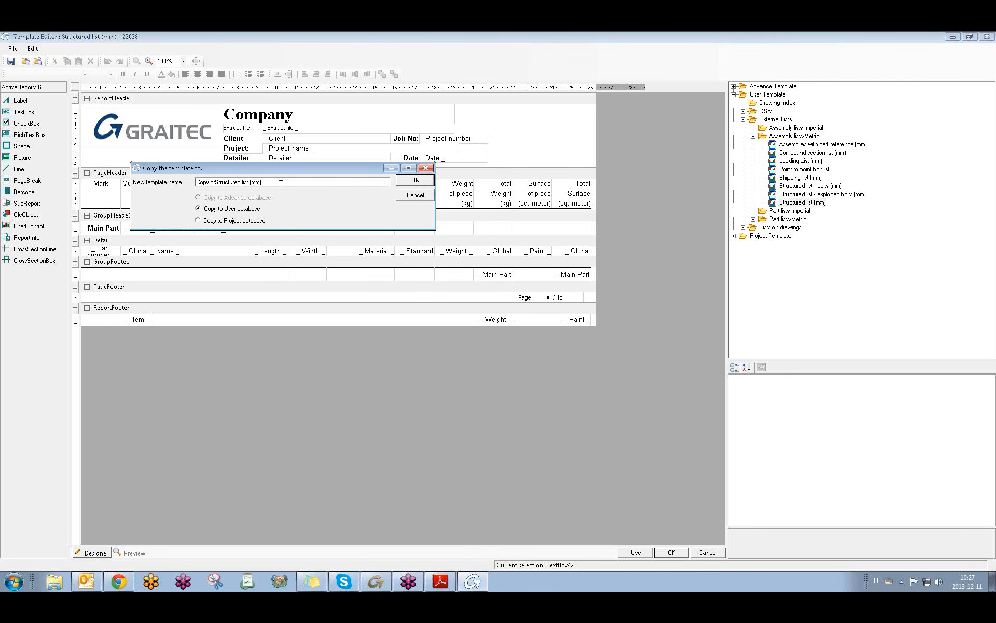
{"action": "left_click_drag", "start_coordinate": [216, 182], "coordinate": [153, 194]}
{"action": "type", "text": "HAMZA ,,"}
{"action": "left_click", "coordinate": [406, 183]}
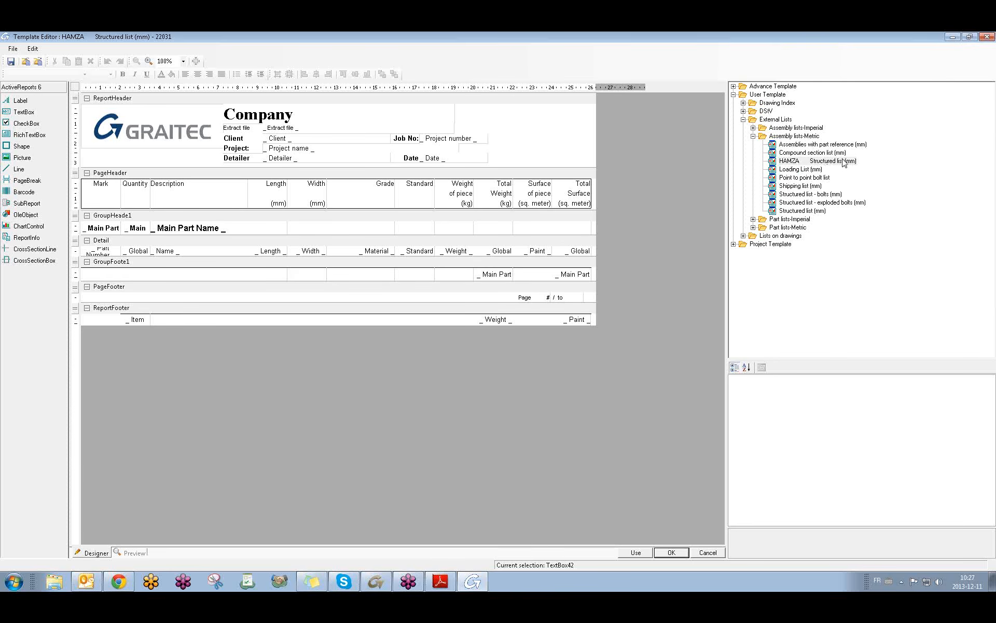
{"action": "left_click", "coordinate": [988, 37]}
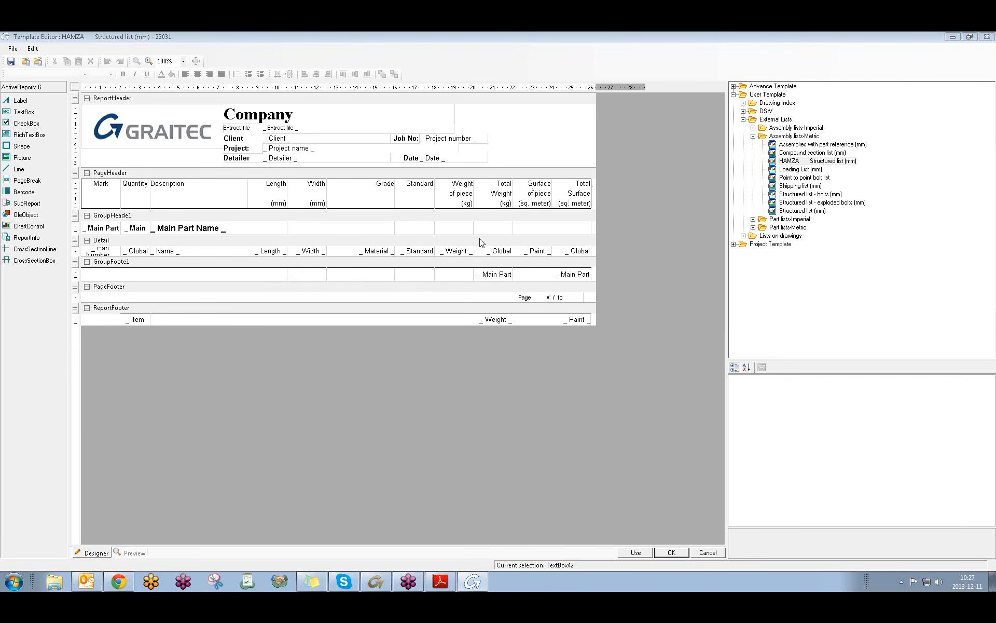
- Change the Description column heading in the page header to DescripOFDUGDG
{"action": "left_click", "coordinate": [204, 189]}
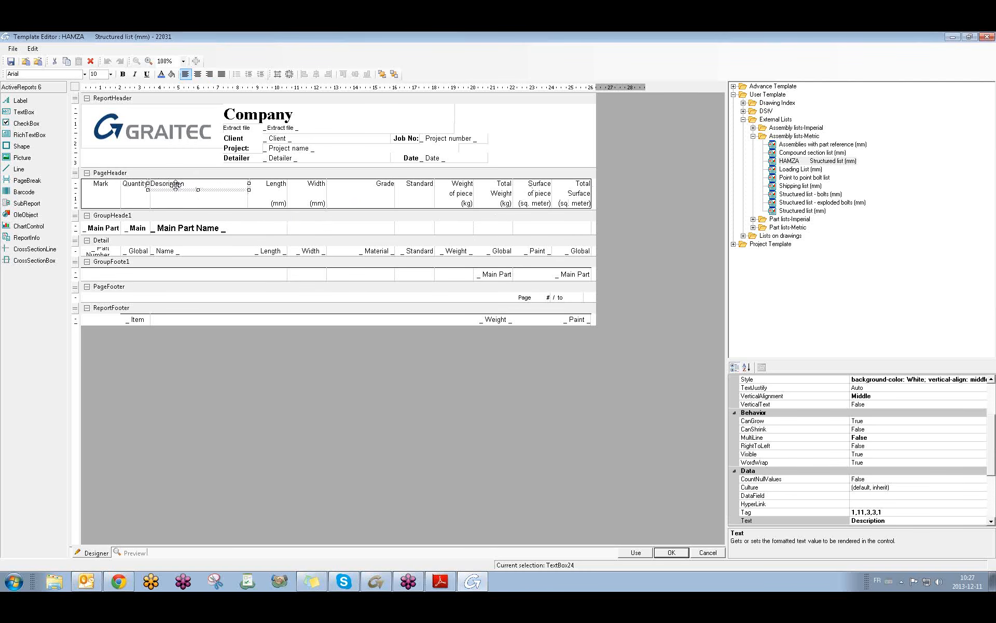
{"action": "left_click", "coordinate": [186, 251]}
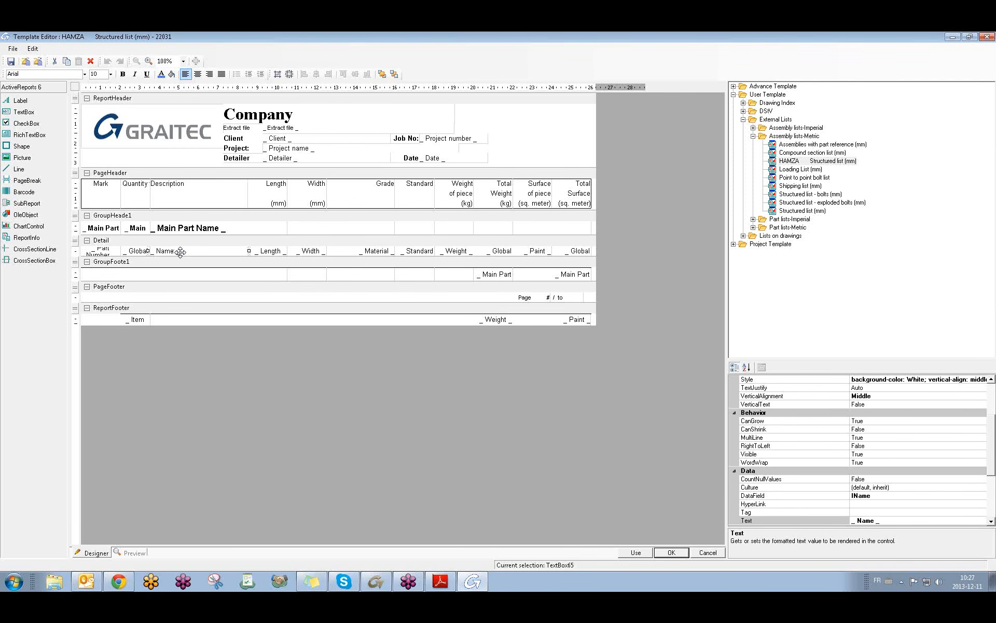
{"action": "left_click", "coordinate": [165, 183]}
{"action": "double_click", "coordinate": [165, 184]}
{"action": "left_click", "coordinate": [210, 183]}
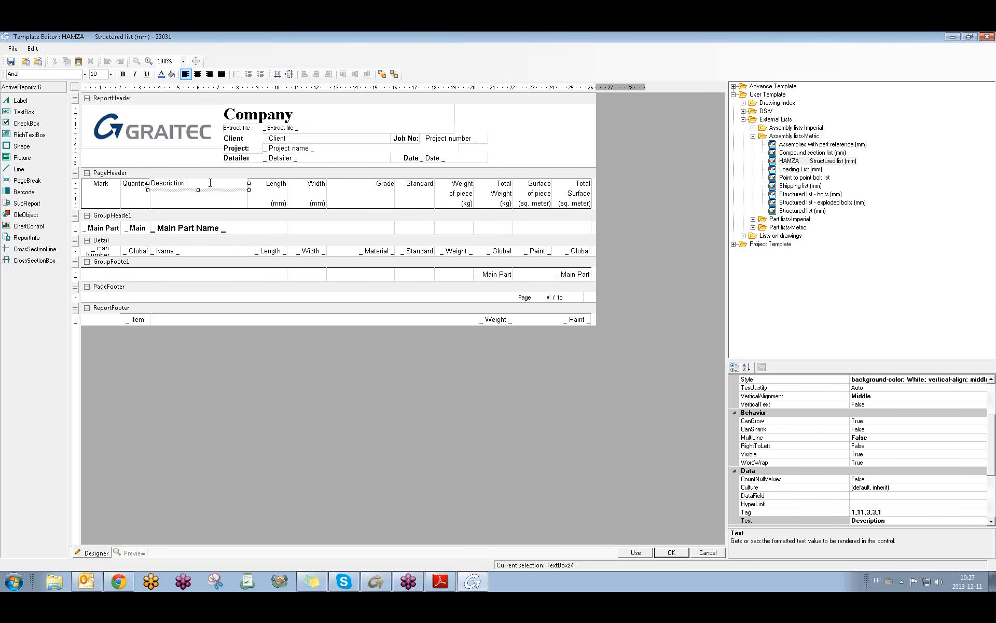
{"action": "key", "text": "BackSpace"}
{"action": "key", "text": "BackSpace"}
{"action": "key", "text": "BackSpace"}
{"action": "key", "text": "BackSpace"}
{"action": "type", "text": "OFDUGDG"}
- Change the Length column heading to LengtDFh and select the Length field in the Detail section
{"action": "left_click", "coordinate": [276, 184]}
{"action": "double_click", "coordinate": [279, 185]}
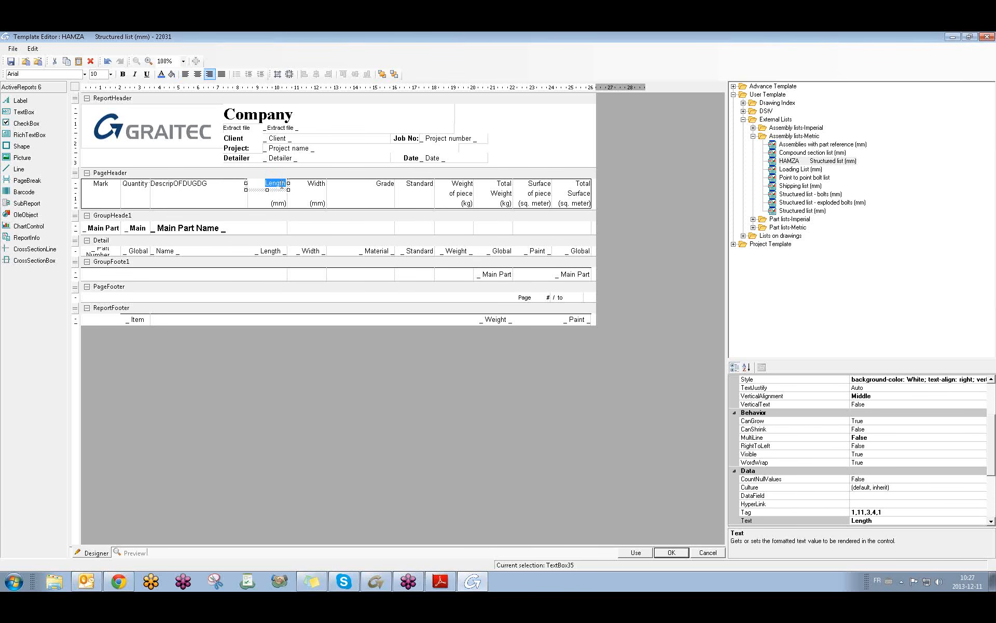
{"action": "left_click", "coordinate": [282, 185]}
{"action": "type", "text": "DF"}
{"action": "left_click", "coordinate": [270, 252]}
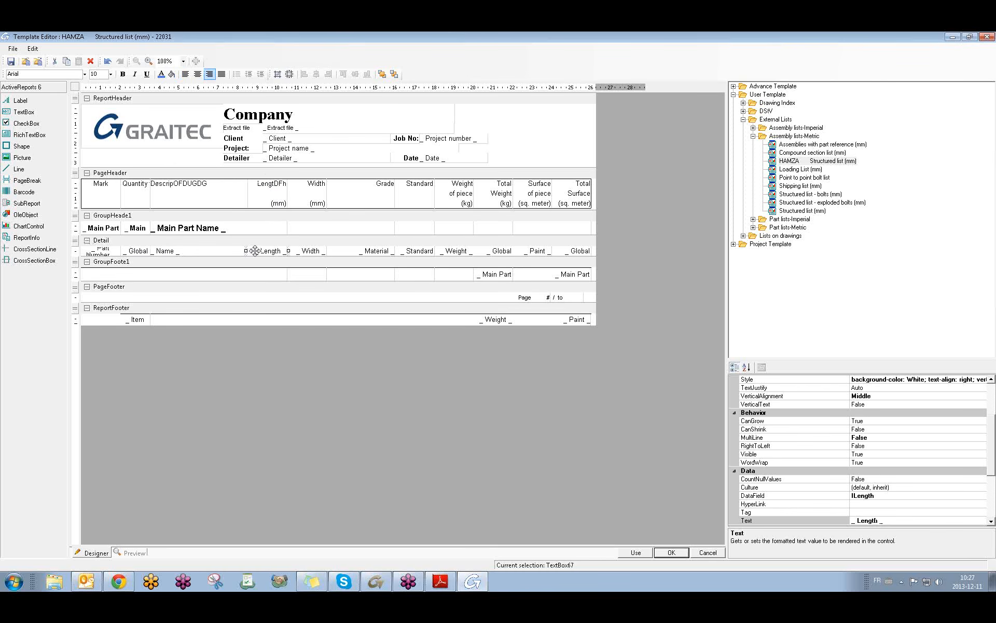
- Replace the text of the LengtDFh column heading with 01
{"action": "left_click", "coordinate": [271, 185]}
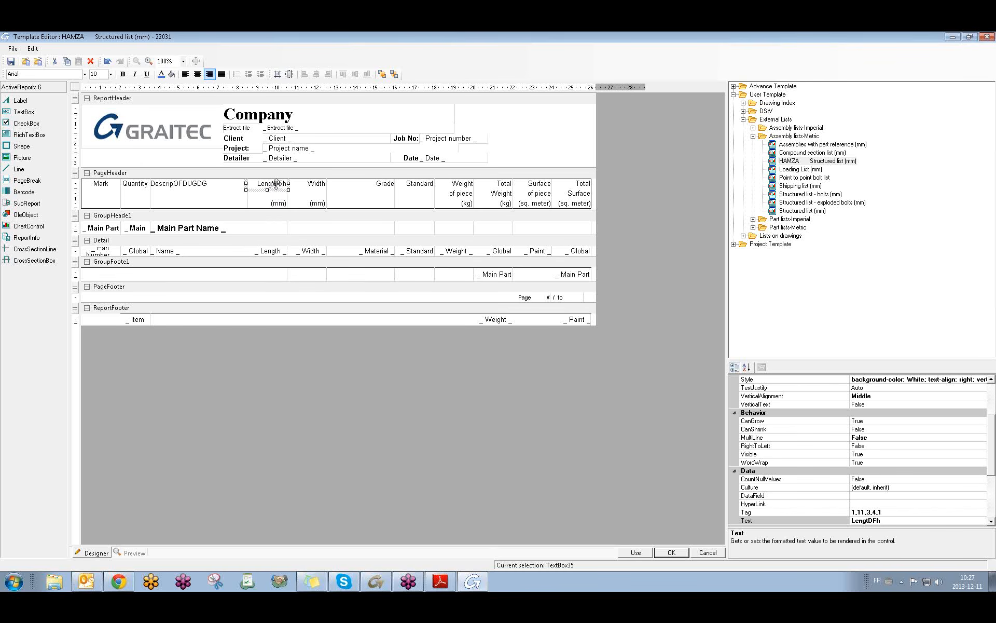
{"action": "double_click", "coordinate": [276, 184]}
{"action": "key", "text": "Delete"}
- Clear the placeholder text of the Length field in the Detail section
{"action": "left_click", "coordinate": [270, 251]}
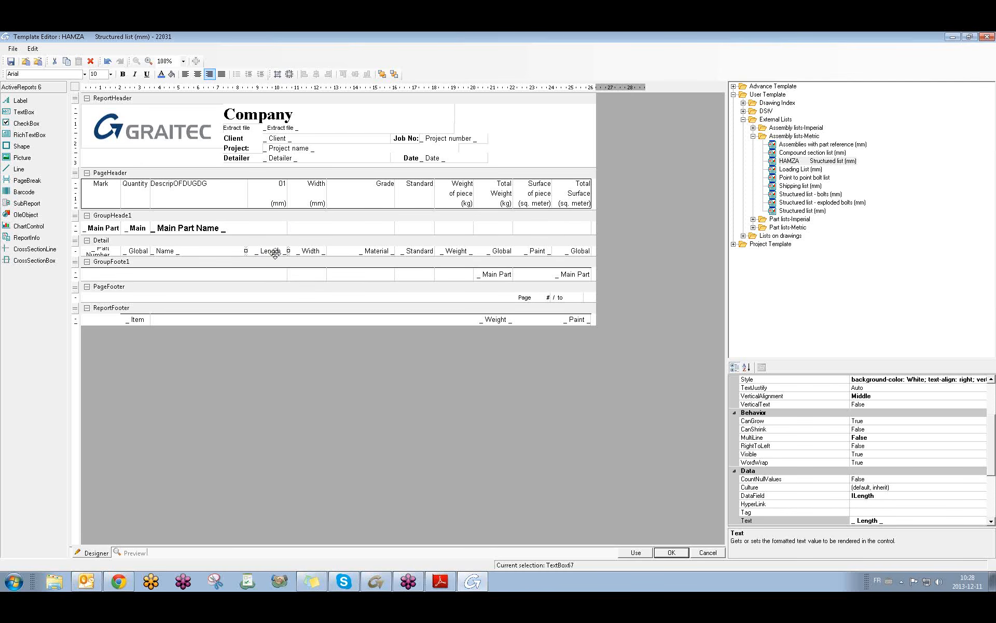
{"action": "double_click", "coordinate": [283, 253]}
{"action": "key", "text": "Delete"}
{"action": "left_click", "coordinate": [267, 274]}
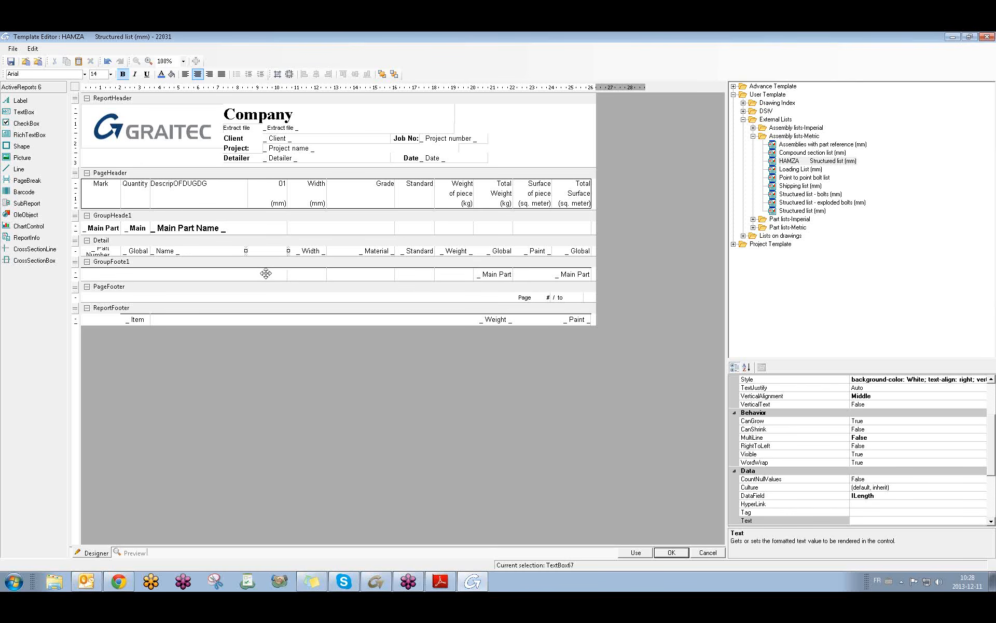
- Browse the available field contents and assign Saw length to the Detail field between Name and Width
{"action": "left_click", "coordinate": [266, 254]}
{"action": "right_click", "coordinate": [266, 253]}
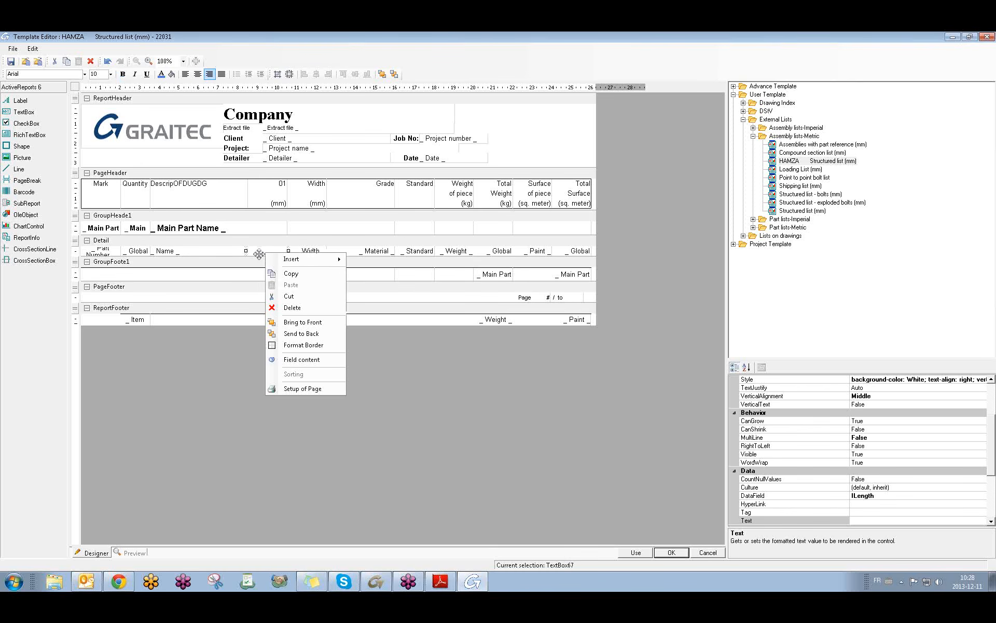
{"action": "left_click", "coordinate": [325, 361]}
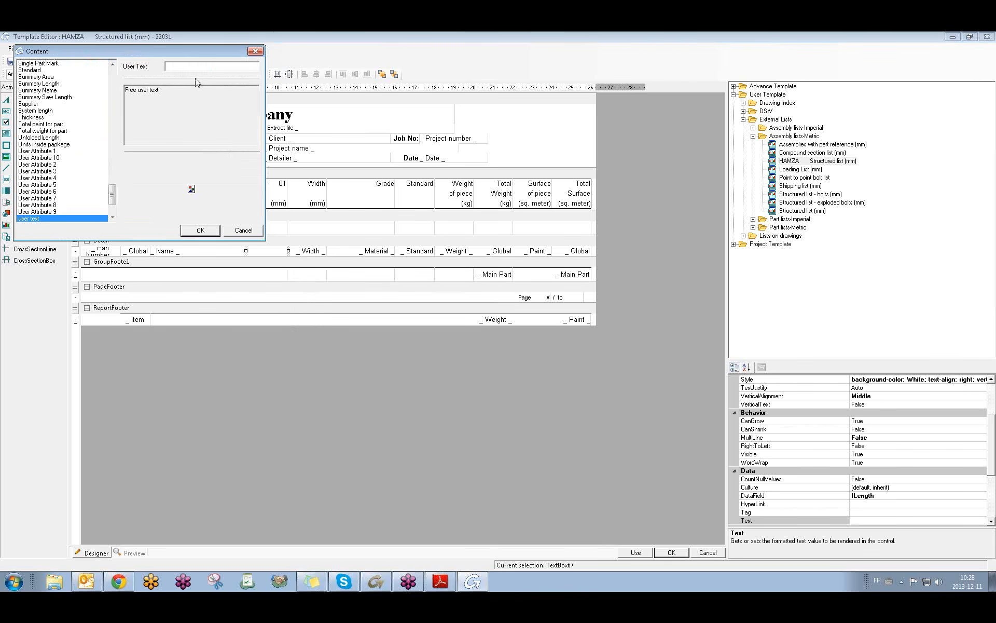
{"action": "left_click_drag", "start_coordinate": [166, 54], "coordinate": [468, 178]}
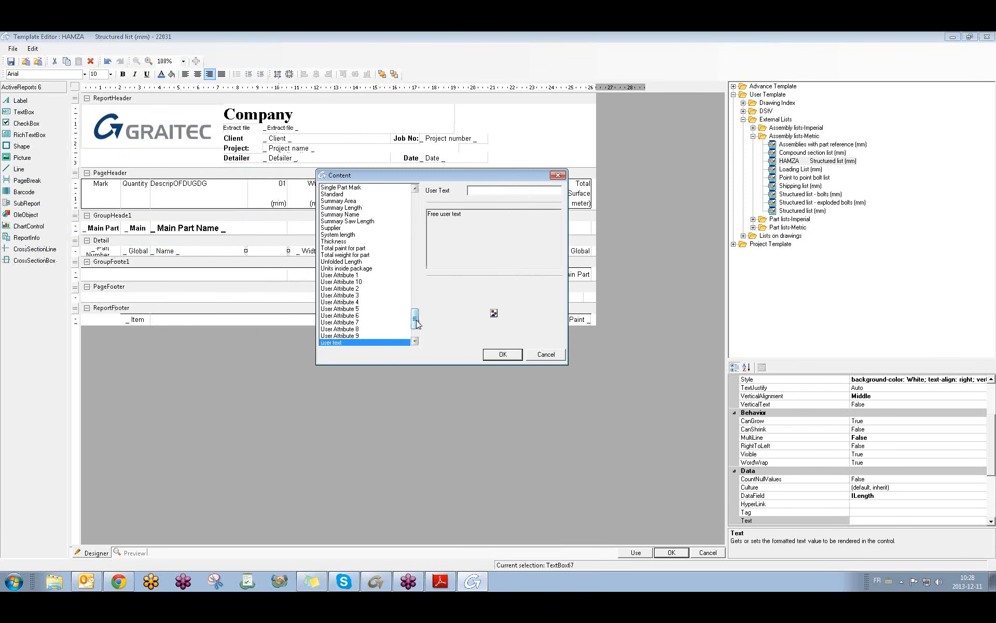
{"action": "left_click_drag", "start_coordinate": [417, 320], "coordinate": [417, 317]}
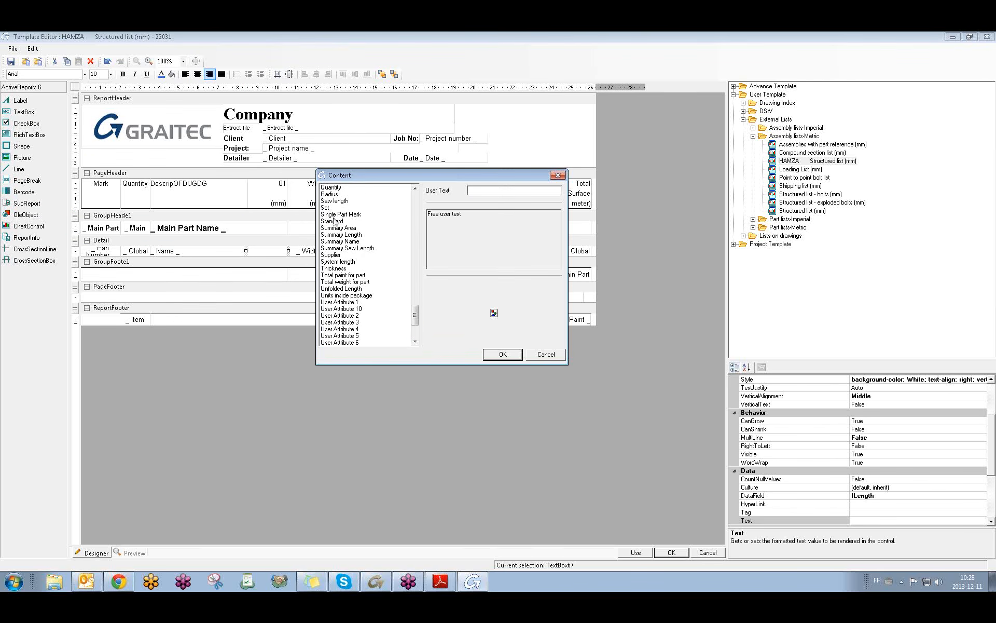
{"action": "scroll", "coordinate": [335, 220], "scroll_direction": "up", "scroll_amount": 4}
{"action": "left_click", "coordinate": [337, 283]}
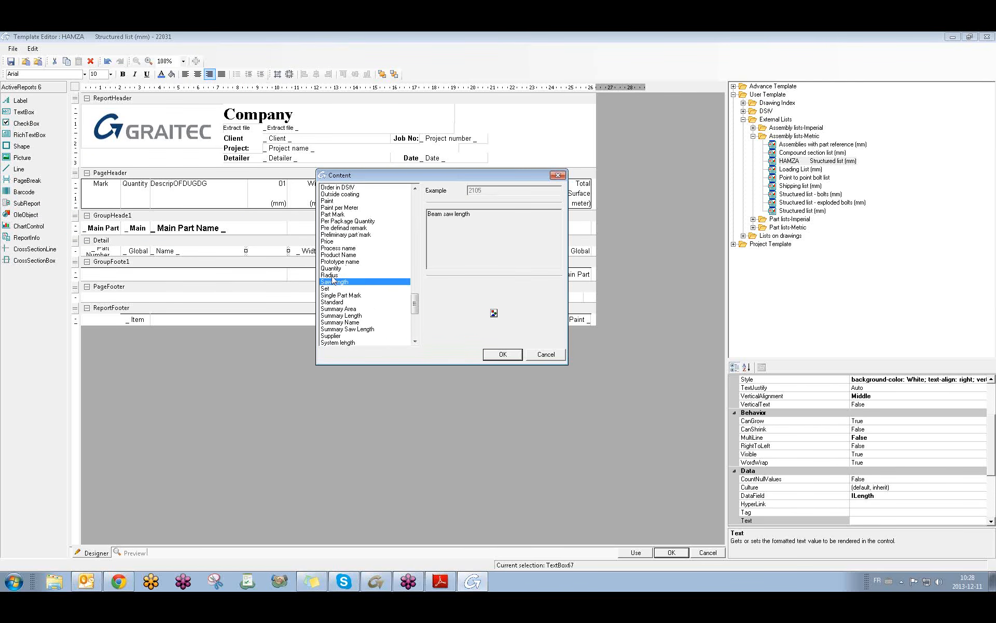
{"action": "left_click", "coordinate": [333, 275]}
{"action": "left_click", "coordinate": [336, 268]}
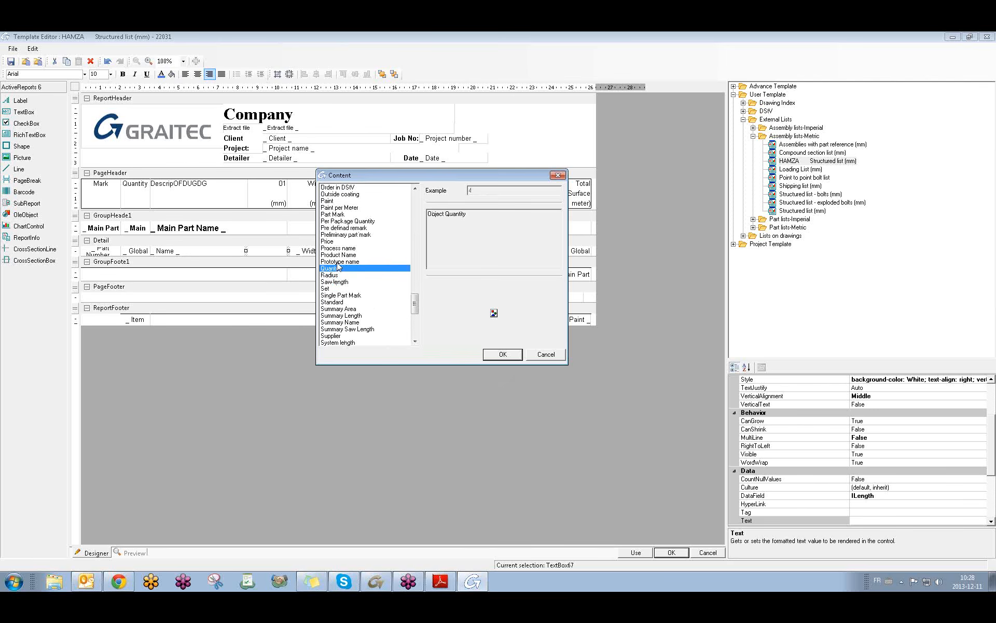
{"action": "left_click", "coordinate": [338, 262]}
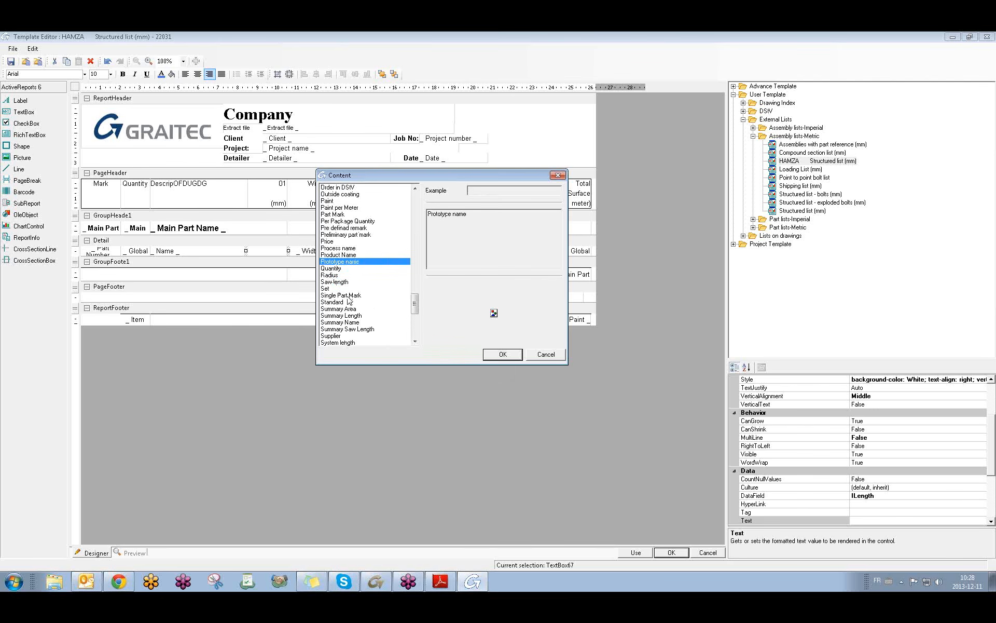
{"action": "left_click", "coordinate": [348, 295]}
{"action": "scroll", "coordinate": [348, 300], "scroll_direction": "up", "scroll_amount": 5}
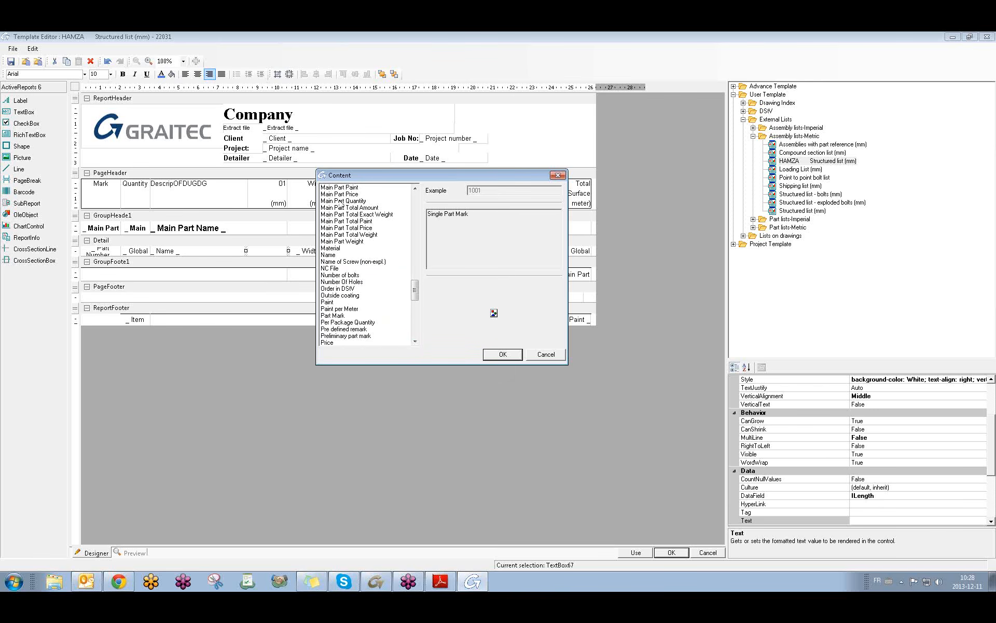
{"action": "scroll", "coordinate": [344, 238], "scroll_direction": "up", "scroll_amount": 3}
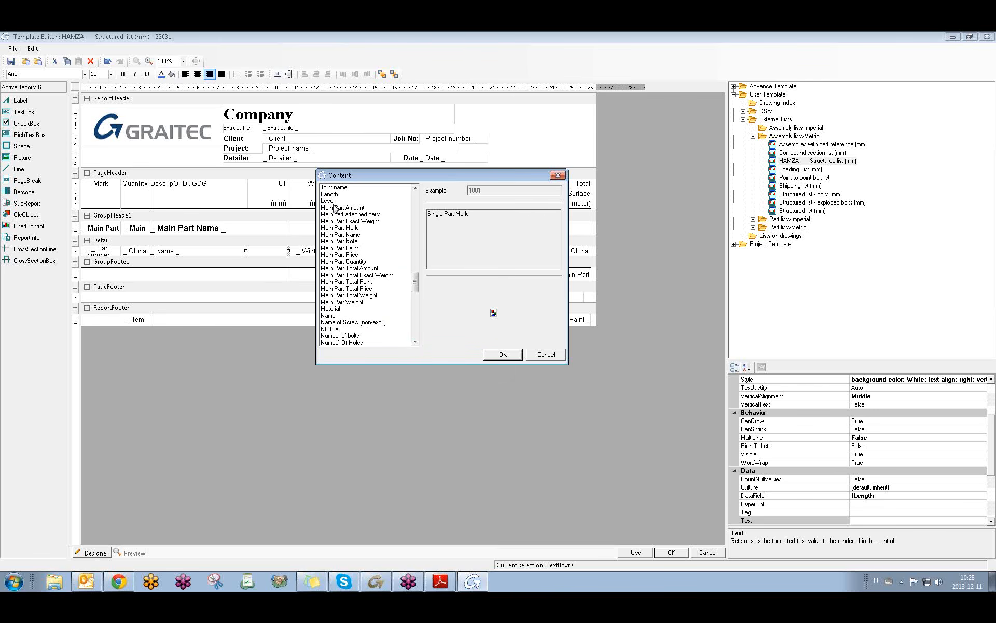
{"action": "scroll", "coordinate": [349, 306], "scroll_direction": "down", "scroll_amount": 5}
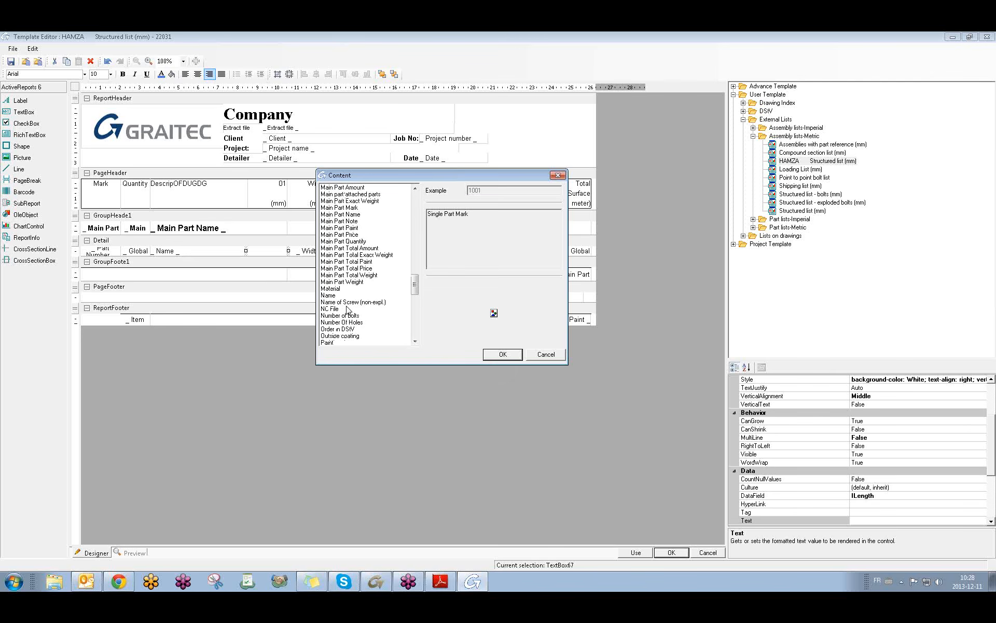
{"action": "scroll", "coordinate": [348, 310], "scroll_direction": "down", "scroll_amount": 3}
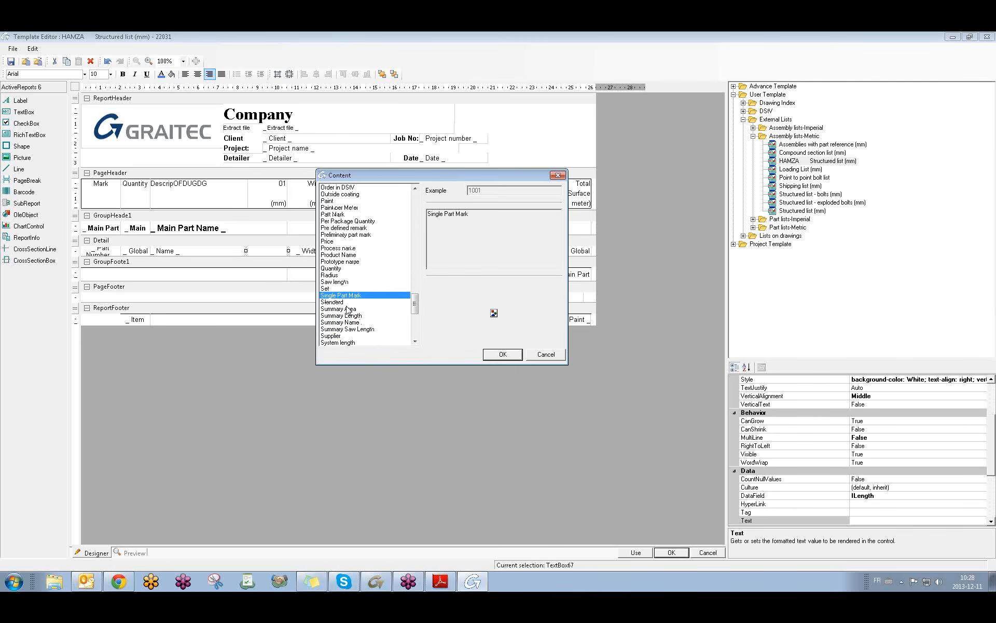
{"action": "left_click", "coordinate": [335, 282]}
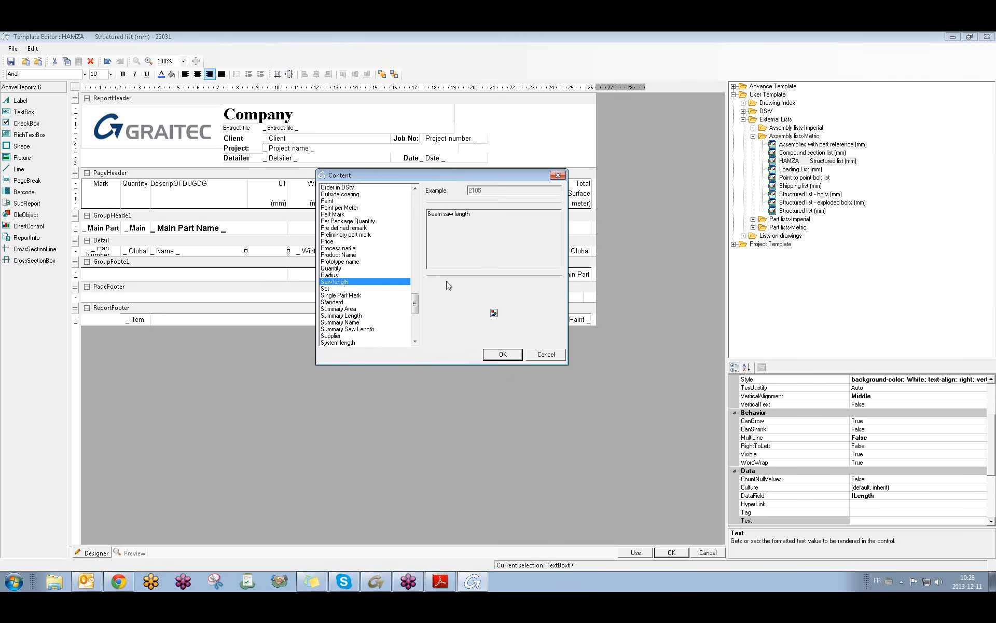
{"action": "left_click", "coordinate": [503, 355]}
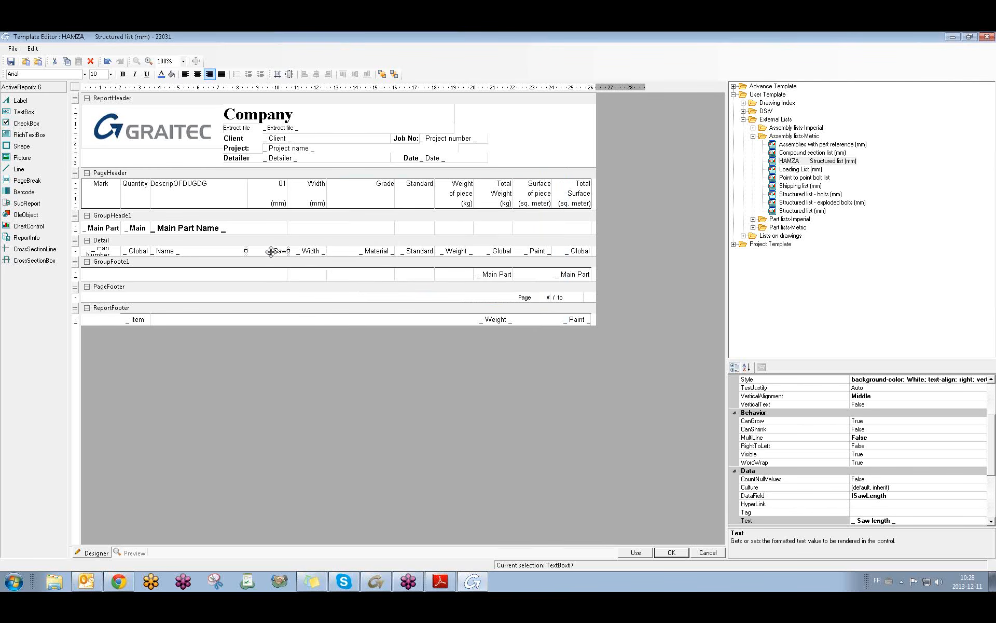
- Rename the 01 column heading in the page header as saw length
{"action": "left_click", "coordinate": [272, 184]}
{"action": "double_click", "coordinate": [272, 184]}
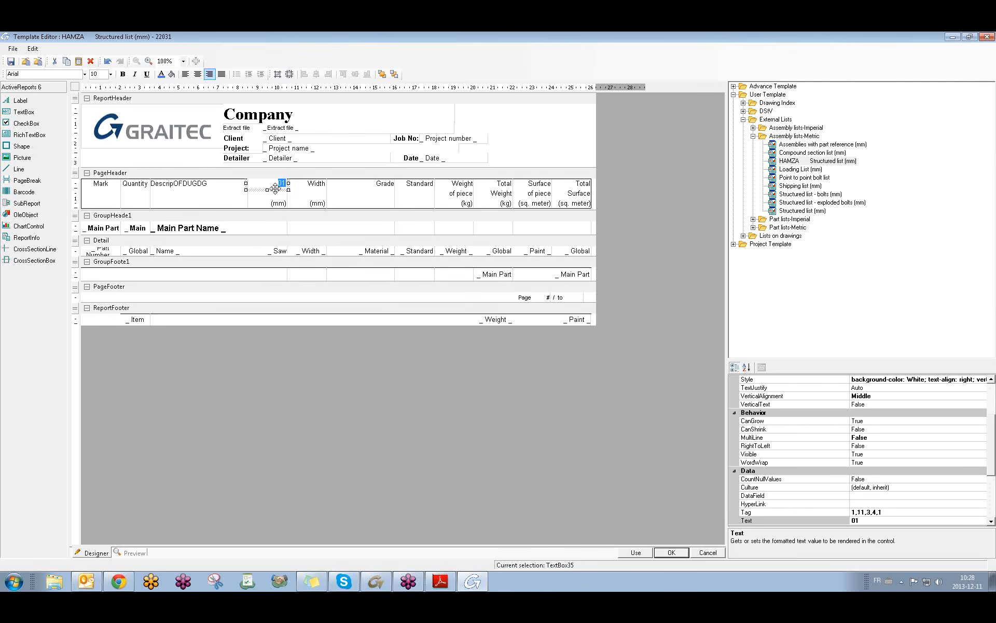
{"action": "type", "text": "SAW LENTH"}
{"action": "left_click_drag", "start_coordinate": [285, 183], "coordinate": [253, 182]}
{"action": "key", "text": "BackSpace"}
{"action": "key", "text": "Delete"}
{"action": "key", "text": "Delete"}
{"action": "key", "text": "Delete"}
{"action": "key", "text": "Delete"}
{"action": "key", "text": "BackSpace"}
{"action": "type", "text": "gth"}
- Check the field content assigned to the Saw length field in the Detail section and close it unchanged
{"action": "right_click", "coordinate": [281, 251]}
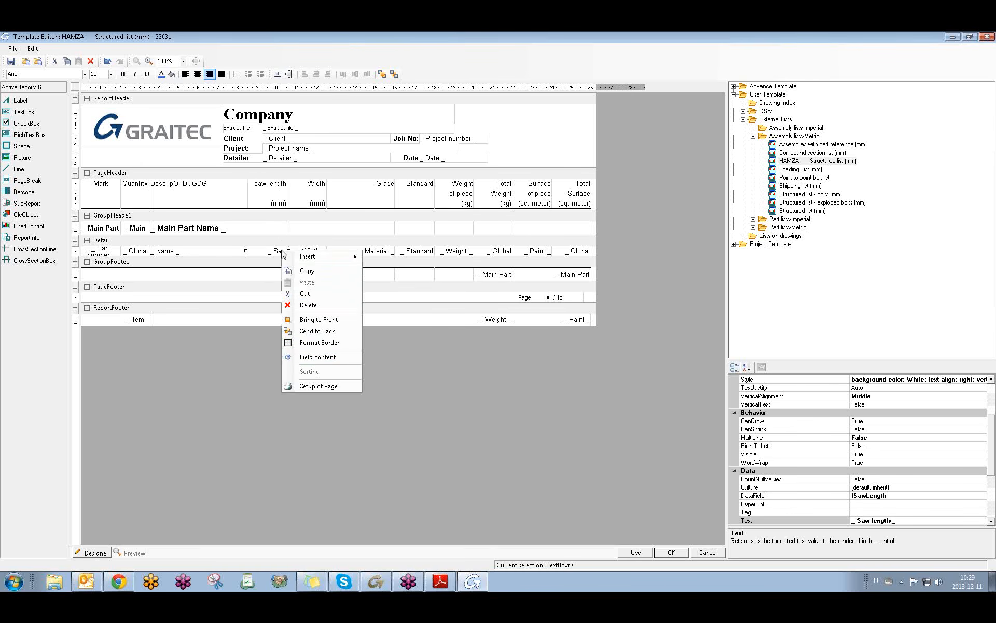
{"action": "left_click", "coordinate": [322, 357]}
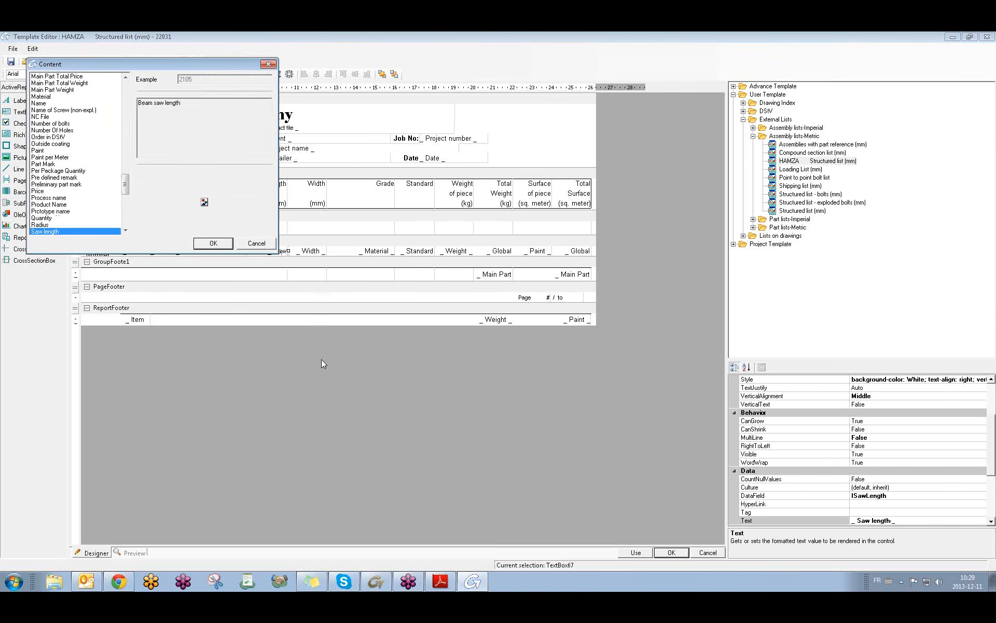
{"action": "left_click", "coordinate": [268, 64]}
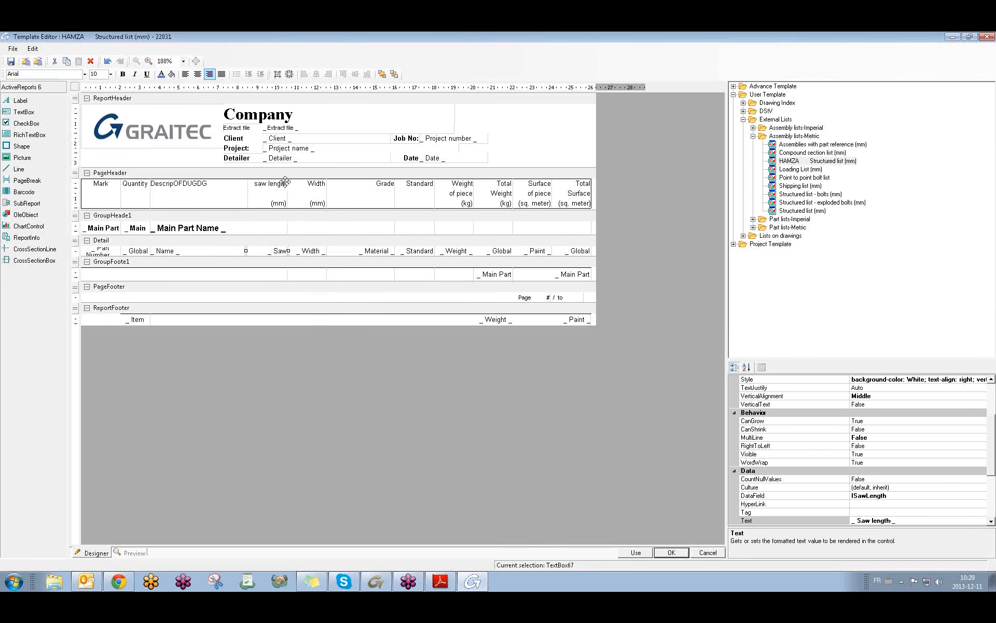
- Replace the report header logo with the logo_1techno_BW JPEG from the beaumer 2012 folder and enlarge the picture's height to about 3 cm
{"action": "left_click", "coordinate": [160, 132]}
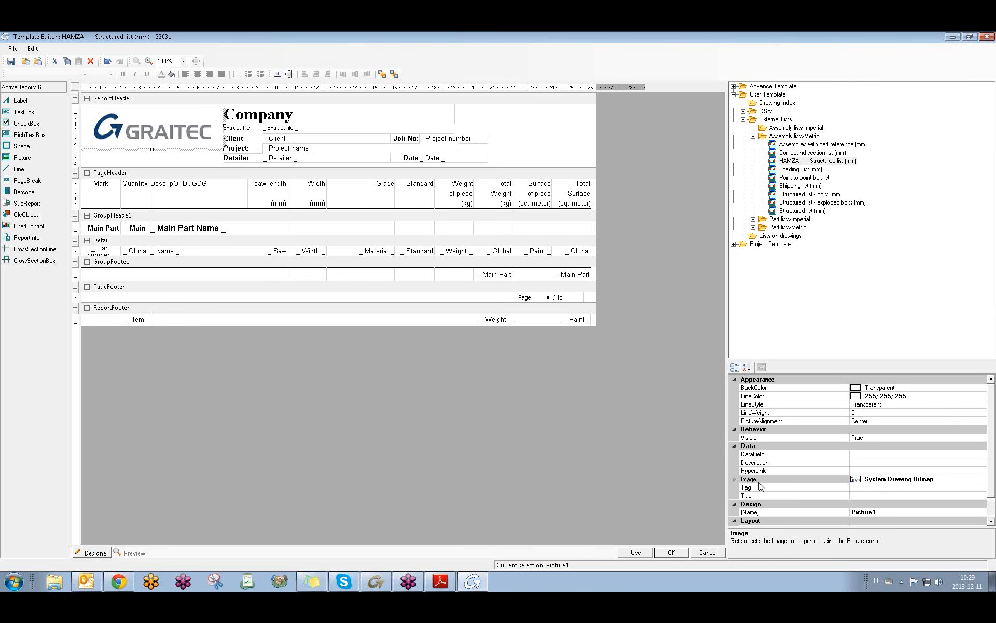
{"action": "left_click", "coordinate": [943, 479]}
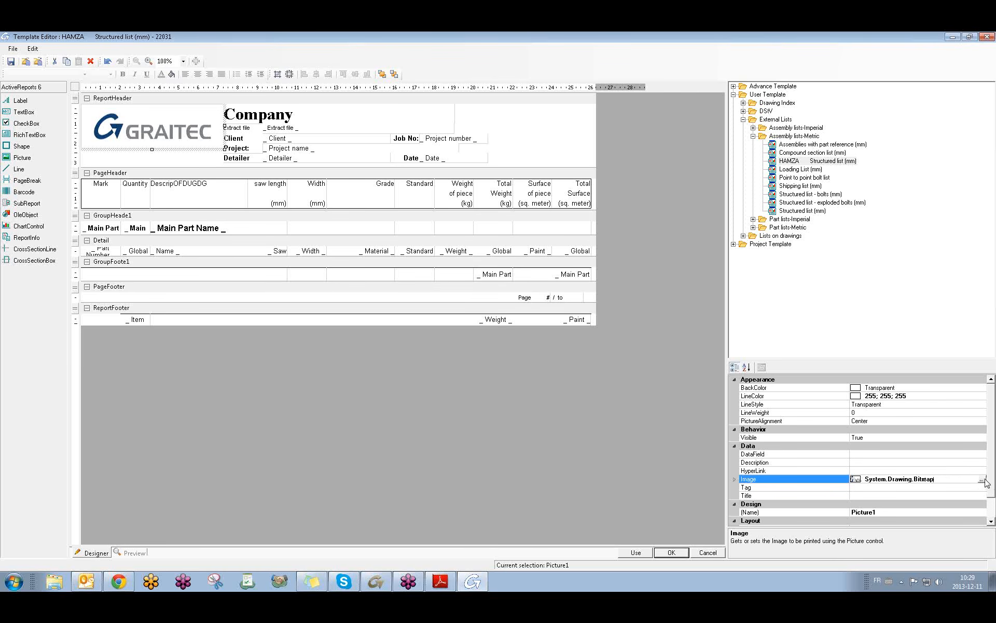
{"action": "left_click", "coordinate": [983, 480]}
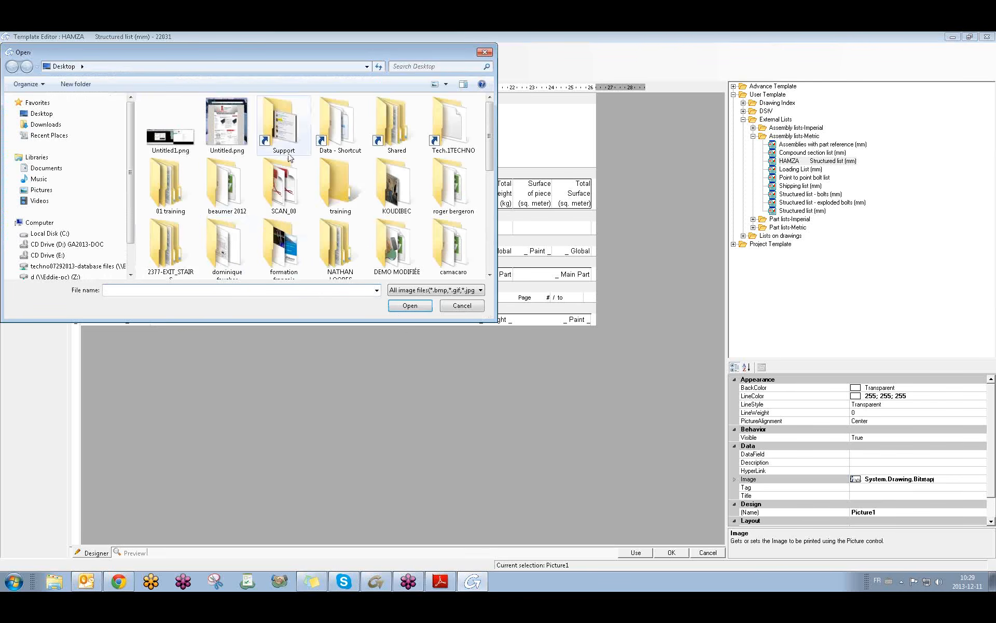
{"action": "mouse_move", "coordinate": [490, 138]}
{"action": "left_mouse_down"}
{"action": "mouse_move", "coordinate": [490, 245]}
{"action": "mouse_move", "coordinate": [505, 140]}
{"action": "left_mouse_up"}
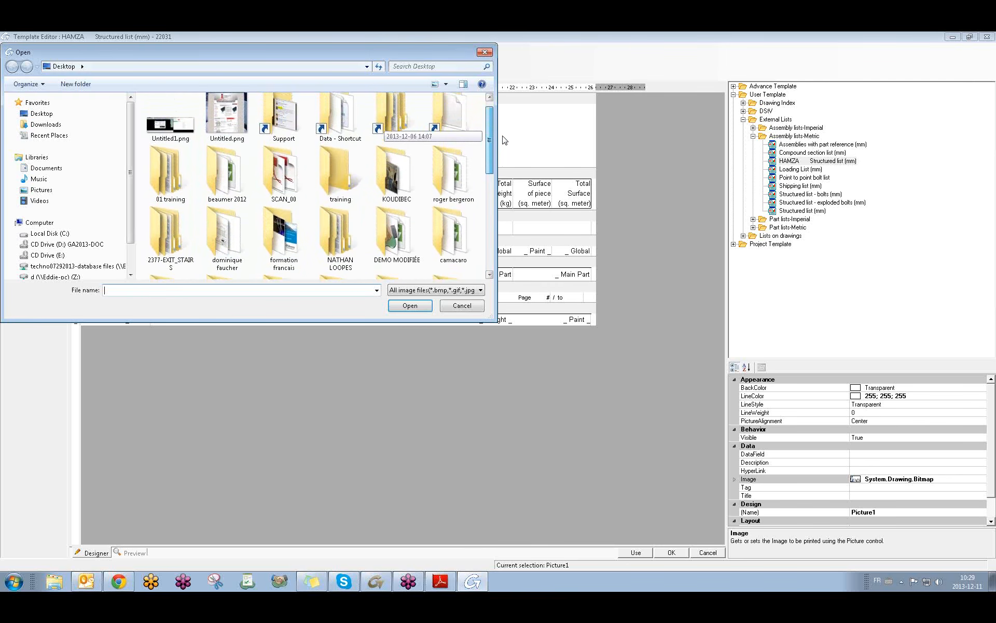
{"action": "double_click", "coordinate": [244, 185]}
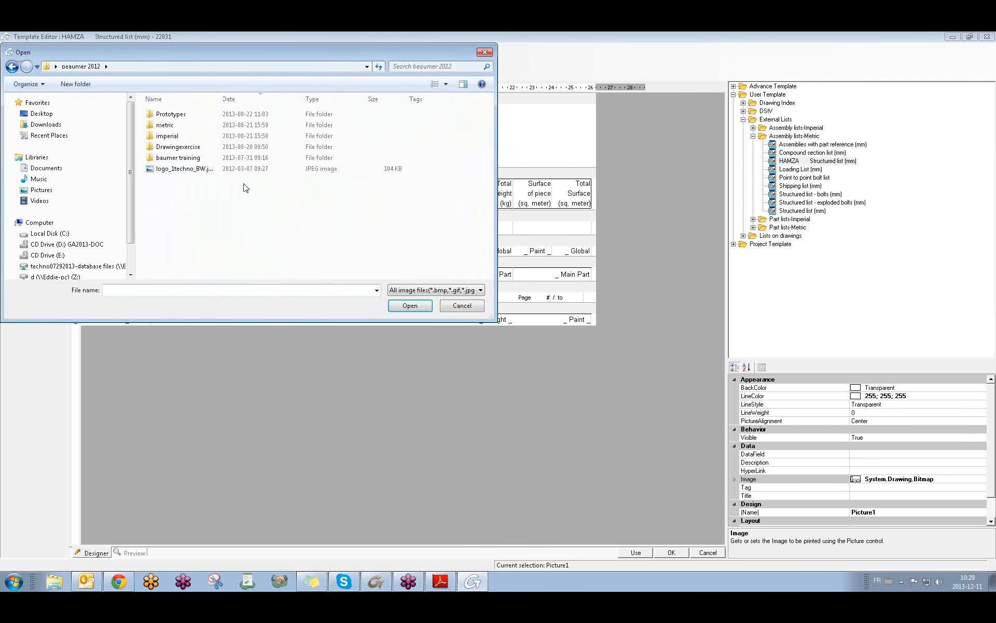
{"action": "double_click", "coordinate": [181, 168]}
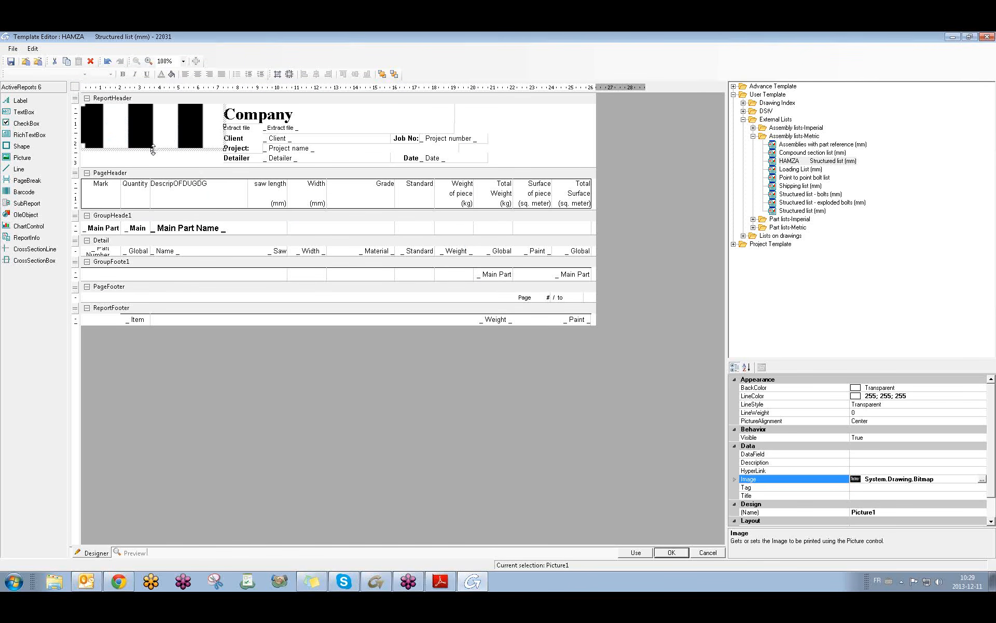
{"action": "mouse_move", "coordinate": [153, 150]}
{"action": "left_mouse_down"}
{"action": "mouse_move", "coordinate": [155, 125]}
{"action": "mouse_move", "coordinate": [152, 161]}
{"action": "left_mouse_up"}
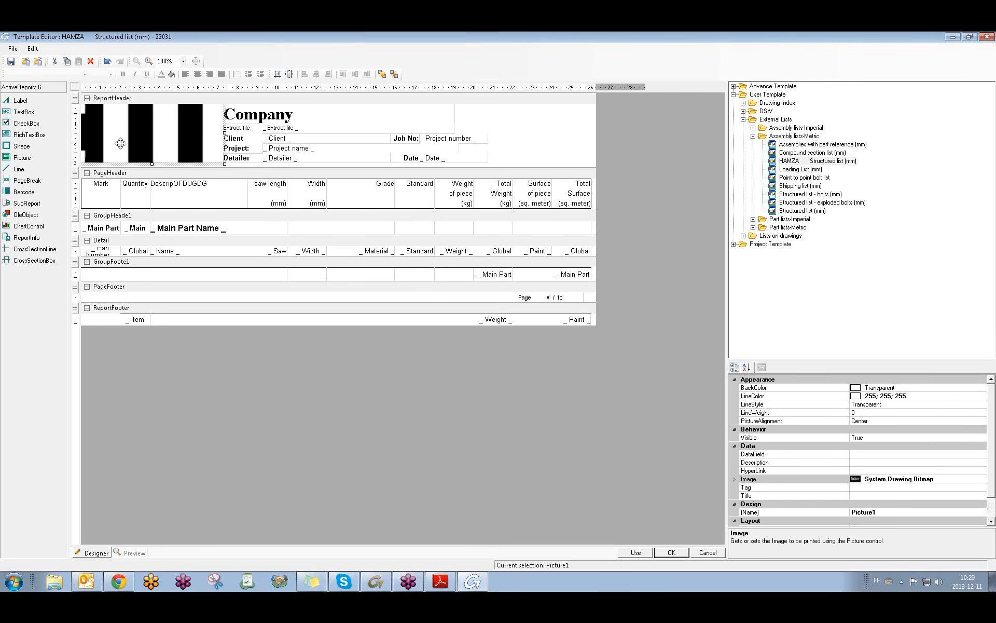
{"action": "left_click", "coordinate": [183, 61]}
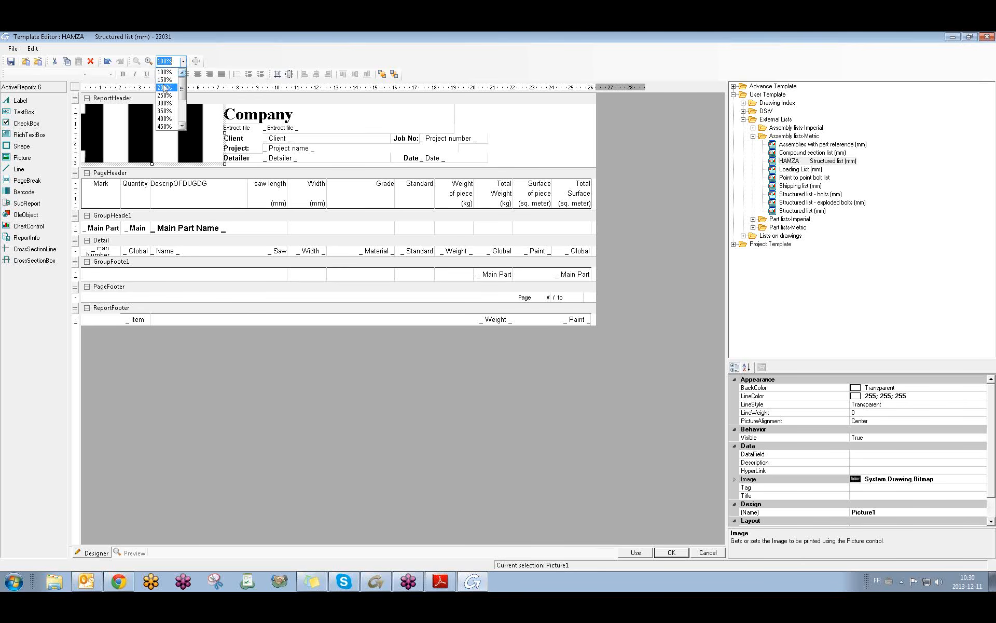
{"action": "left_click", "coordinate": [164, 88]}
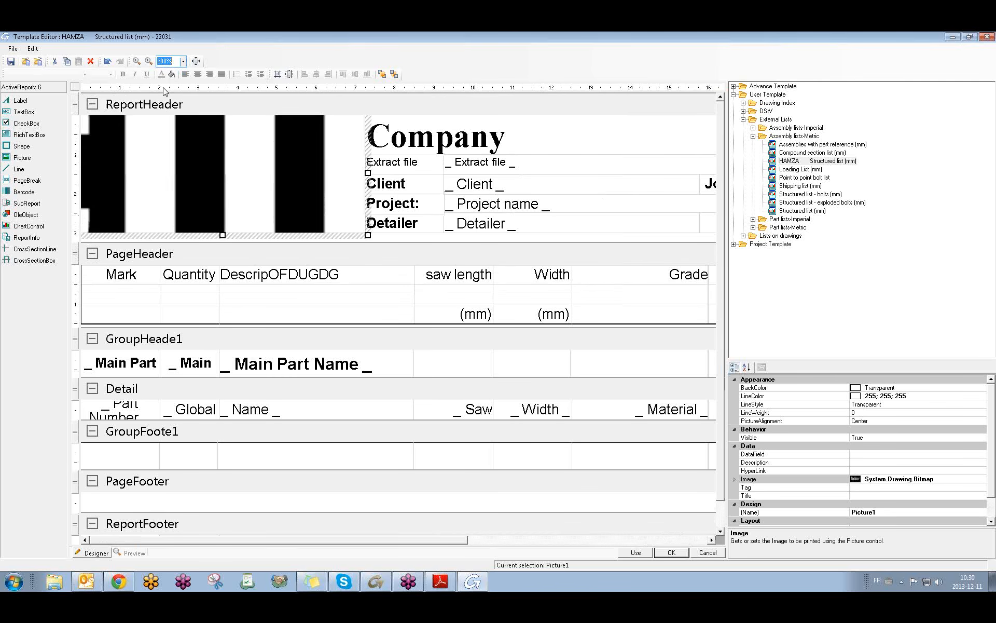
{"action": "left_click", "coordinate": [183, 61]}
{"action": "left_click_drag", "start_coordinate": [182, 88], "coordinate": [183, 78]}
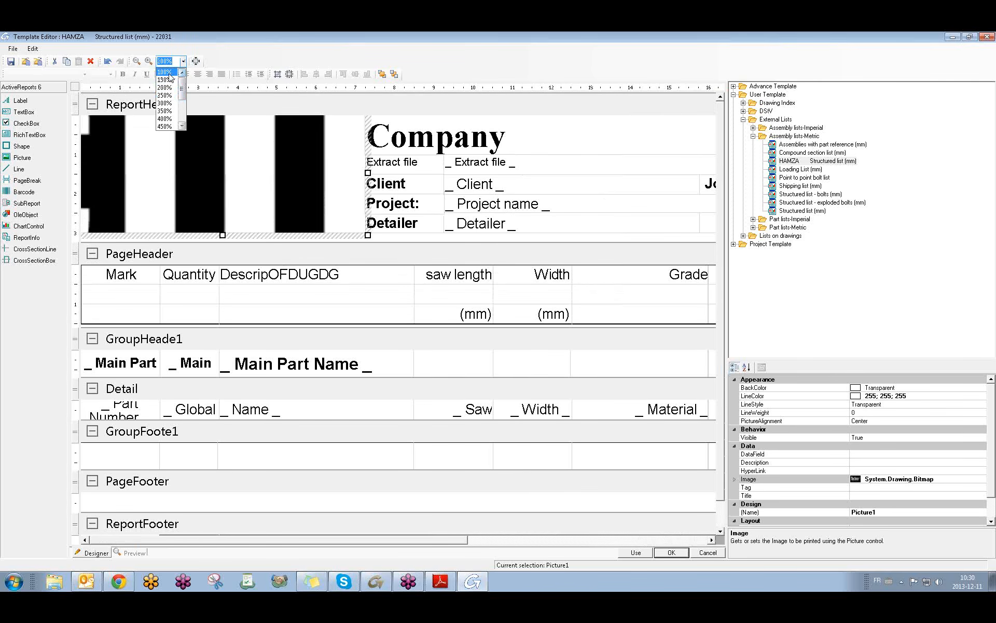
{"action": "left_click", "coordinate": [170, 73]}
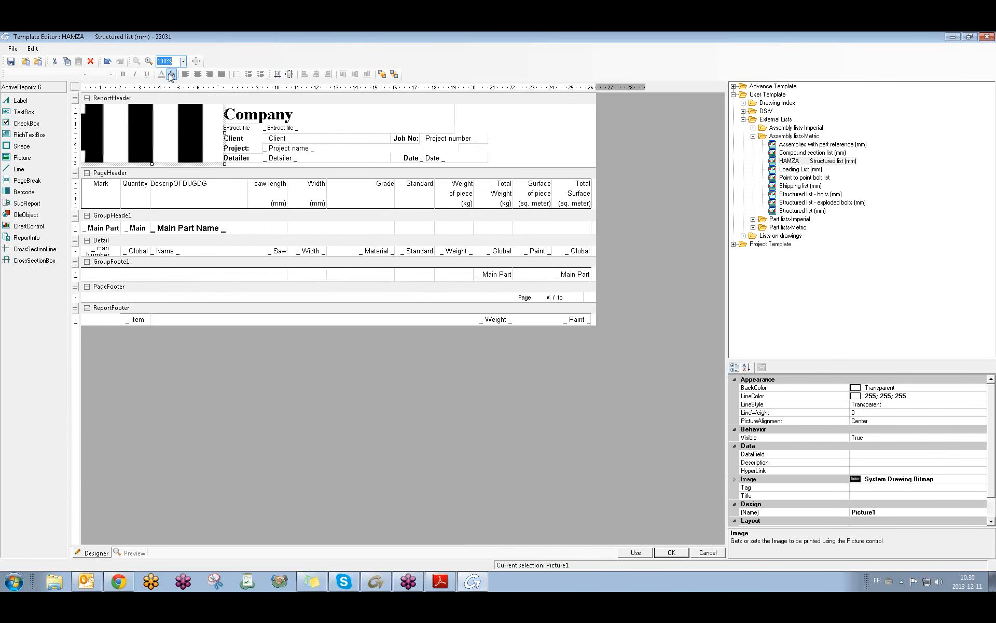
{"action": "right_click", "coordinate": [171, 144]}
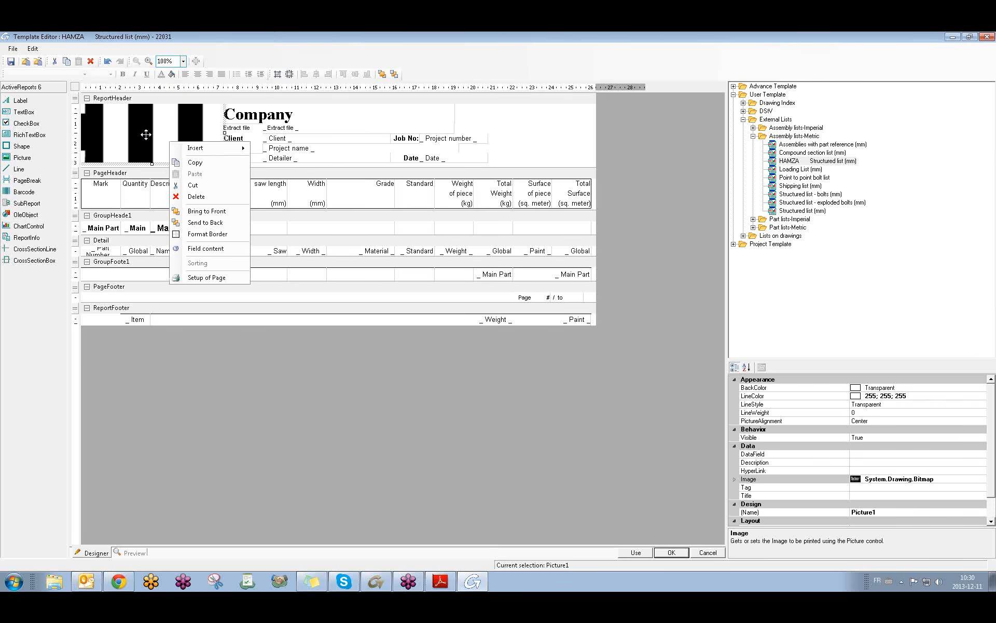
{"action": "left_click", "coordinate": [147, 135]}
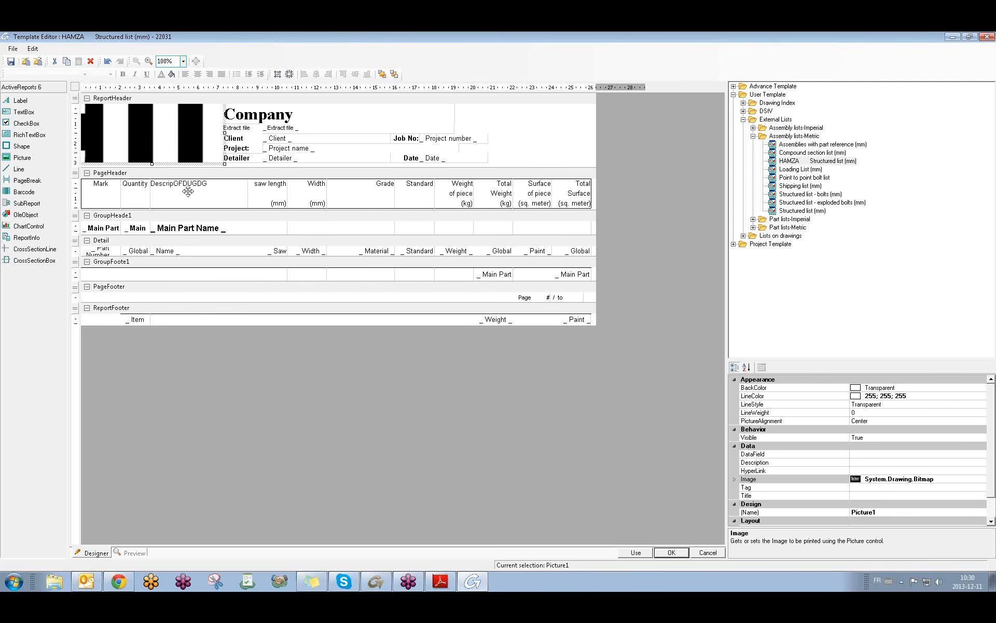
- Save the customised structured list template when switching to another template, and reopen it from Assembly lists-Metric
{"action": "left_click", "coordinate": [421, 412]}
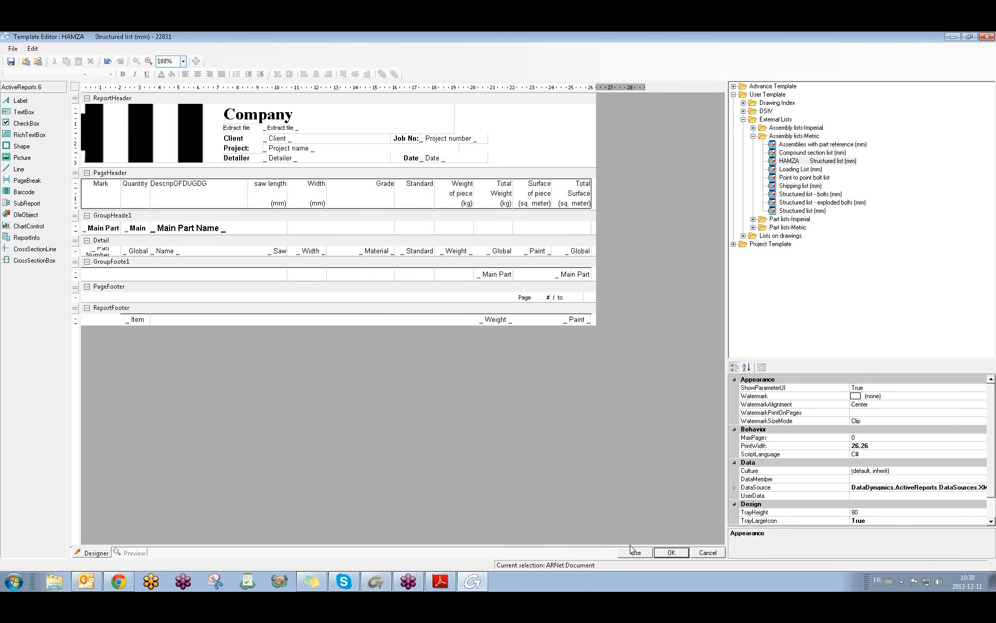
{"action": "left_click", "coordinate": [800, 170]}
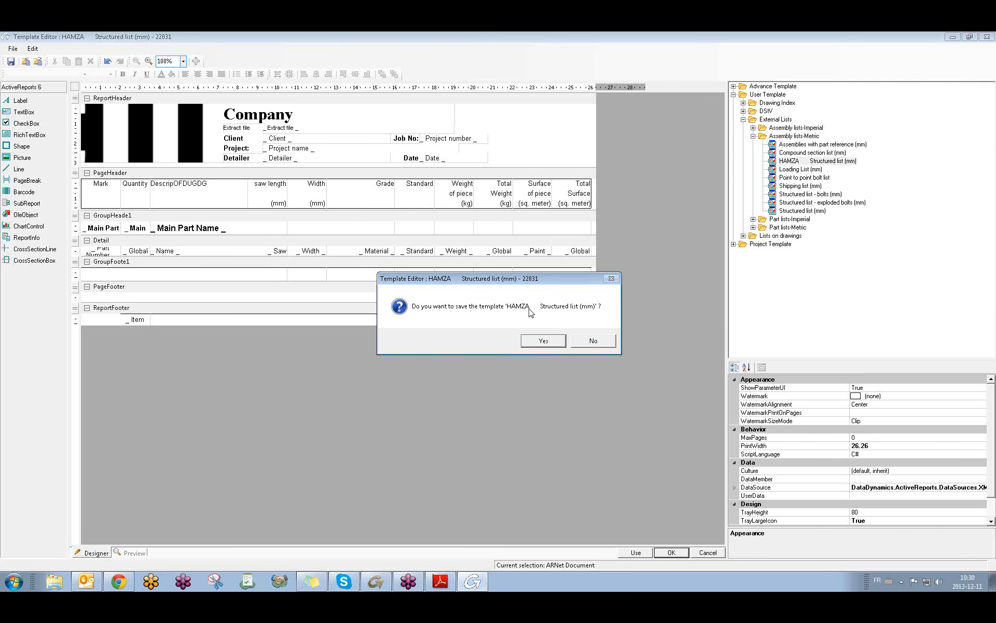
{"action": "left_click", "coordinate": [543, 341]}
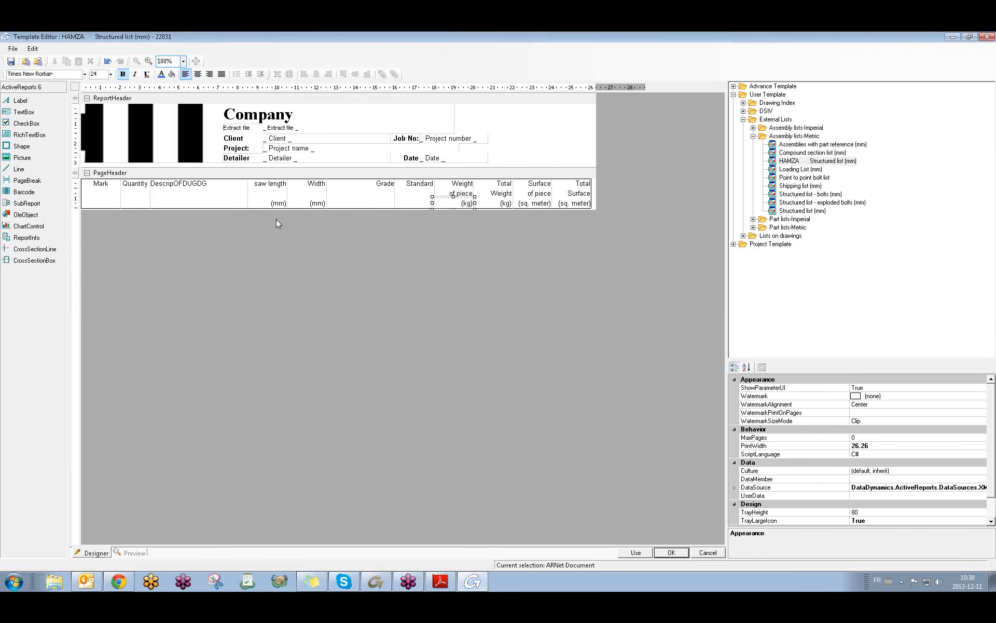
{"action": "left_click", "coordinate": [802, 162]}
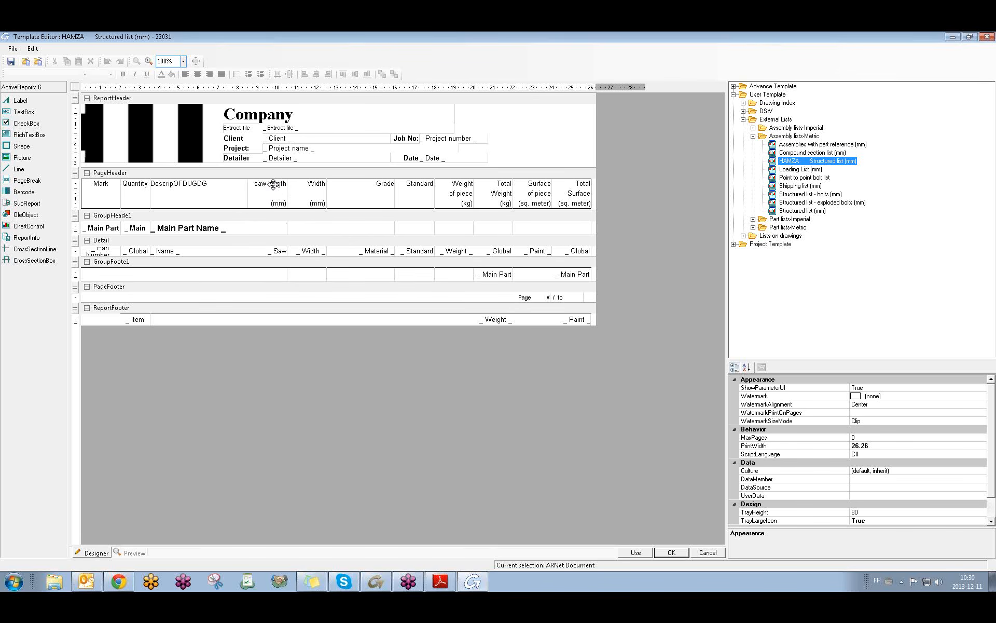
- Look at Process name as an alternative content for the Saw length field in the Detail section and cancel without assigning it
{"action": "left_click", "coordinate": [270, 251]}
{"action": "right_click", "coordinate": [269, 250]}
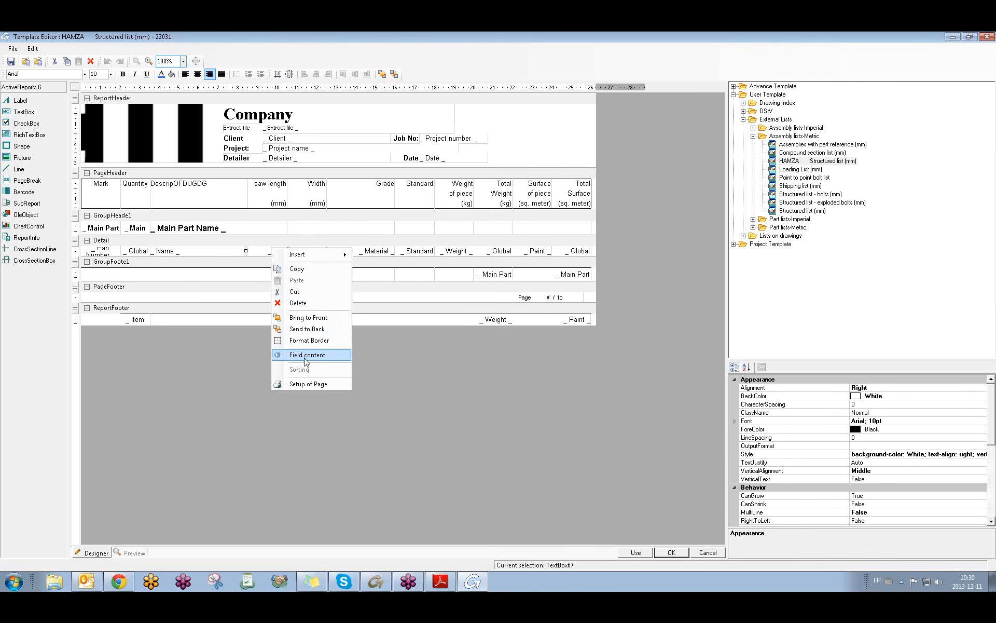
{"action": "left_click", "coordinate": [258, 253]}
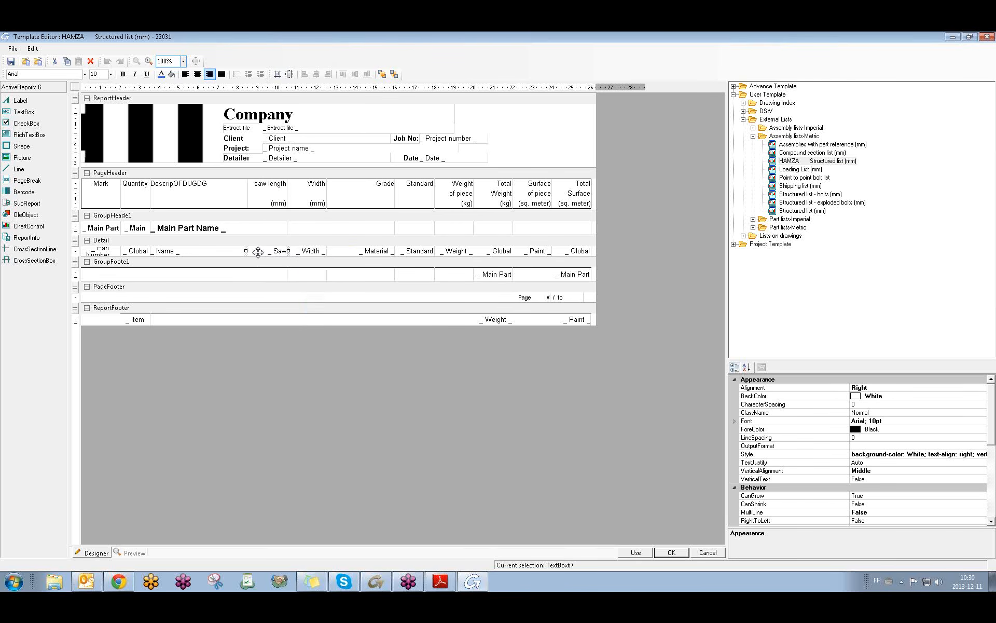
{"action": "right_click", "coordinate": [258, 252]}
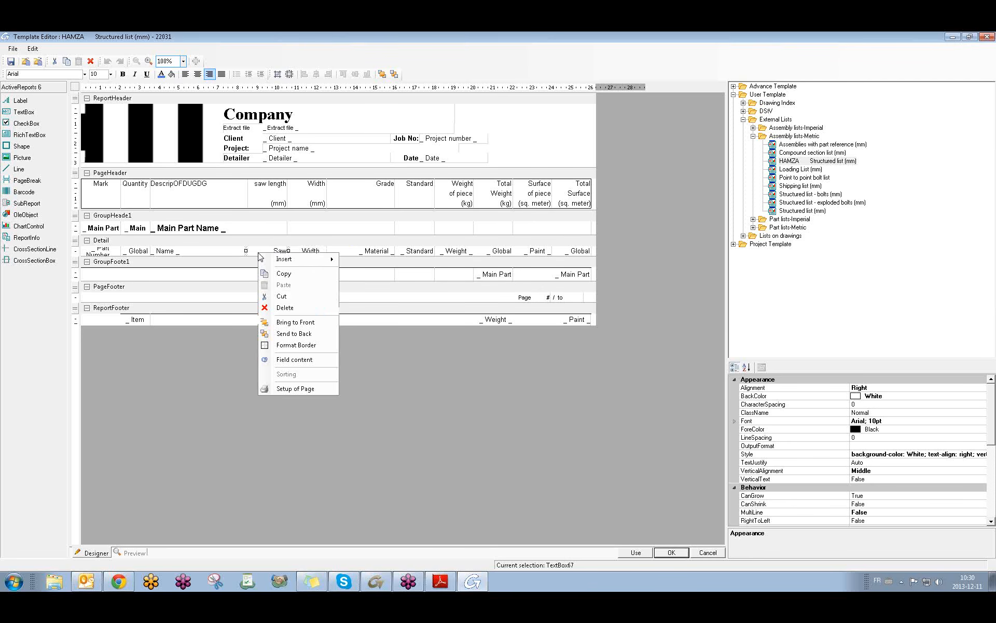
{"action": "left_click", "coordinate": [295, 362]}
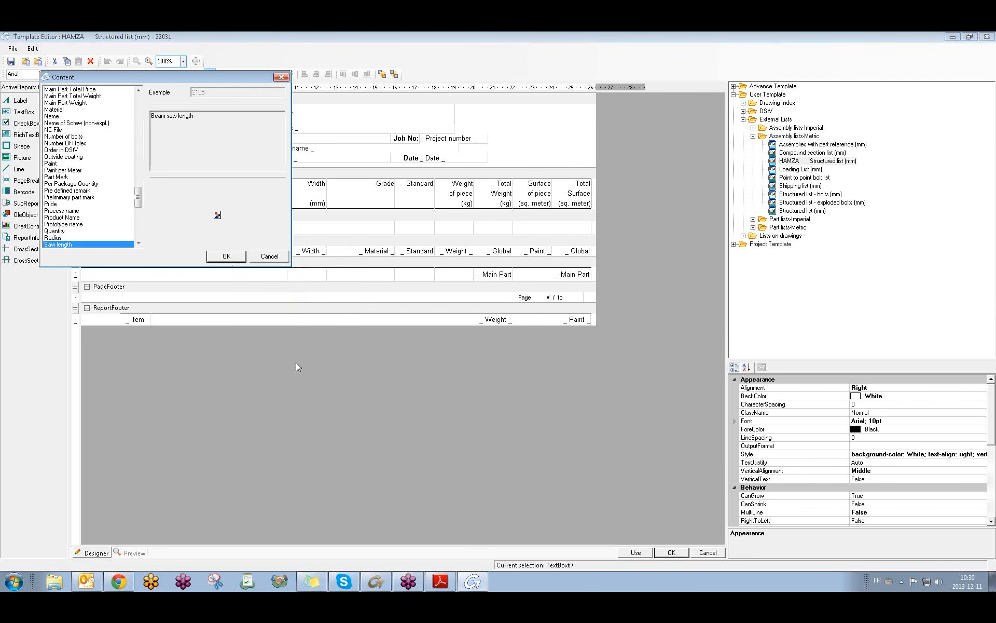
{"action": "left_click", "coordinate": [87, 212]}
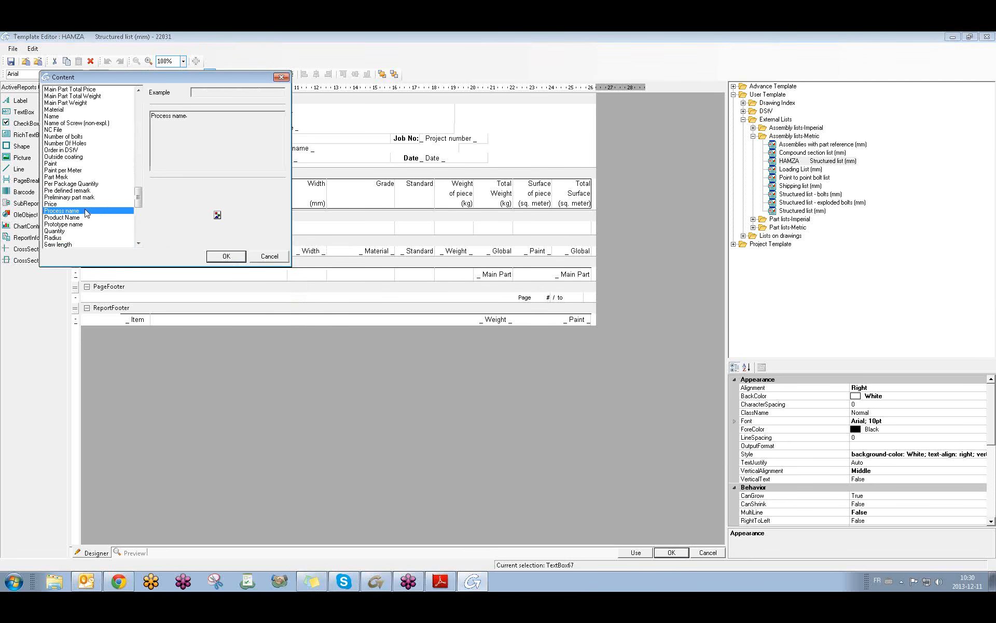
{"action": "left_click", "coordinate": [269, 257]}
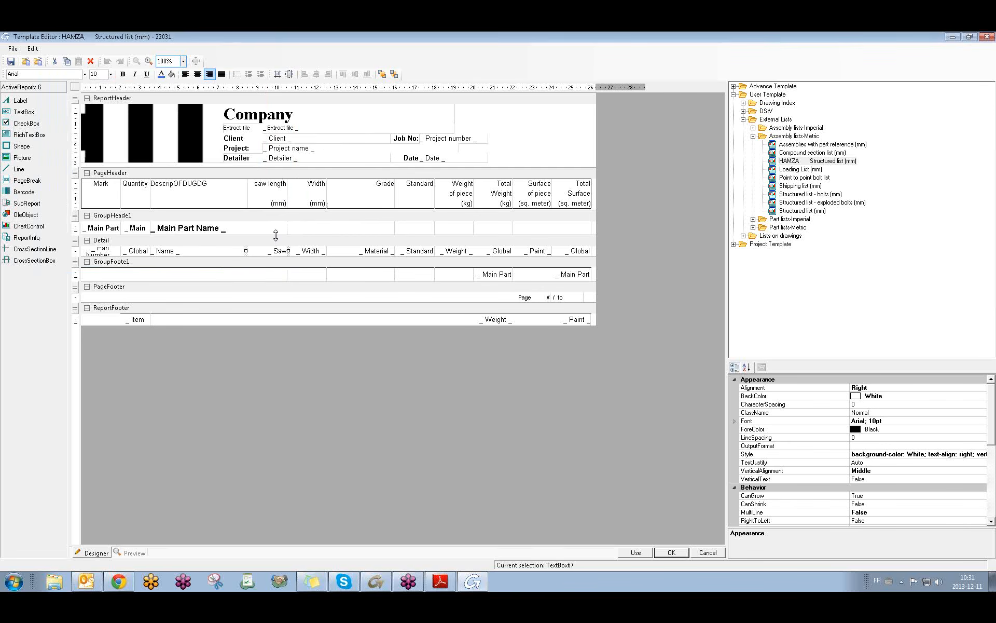
- Preview the customised list using model extract Ext_2013_12_11_10-20-16.xml up to page 3, and close the report without saving it
{"action": "left_click", "coordinate": [644, 557]}
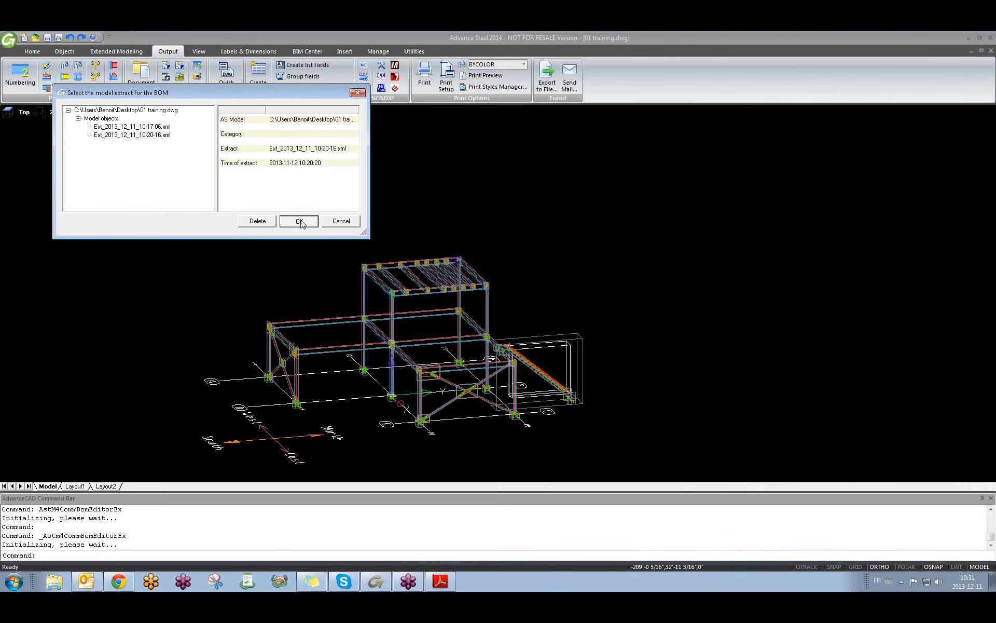
{"action": "left_click", "coordinate": [299, 222]}
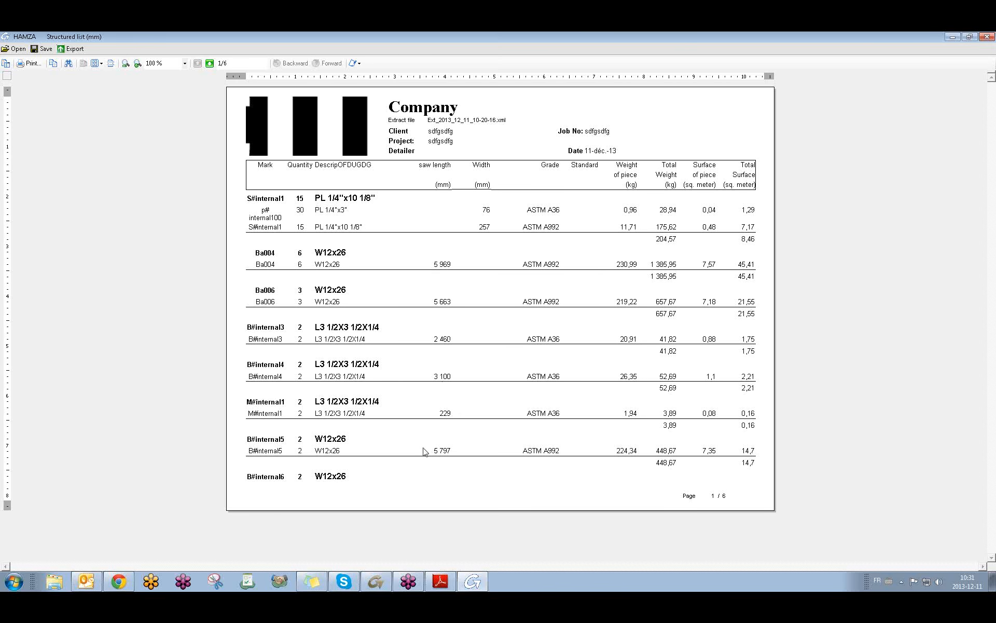
{"action": "left_click", "coordinate": [209, 63]}
{"action": "left_click", "coordinate": [210, 63]}
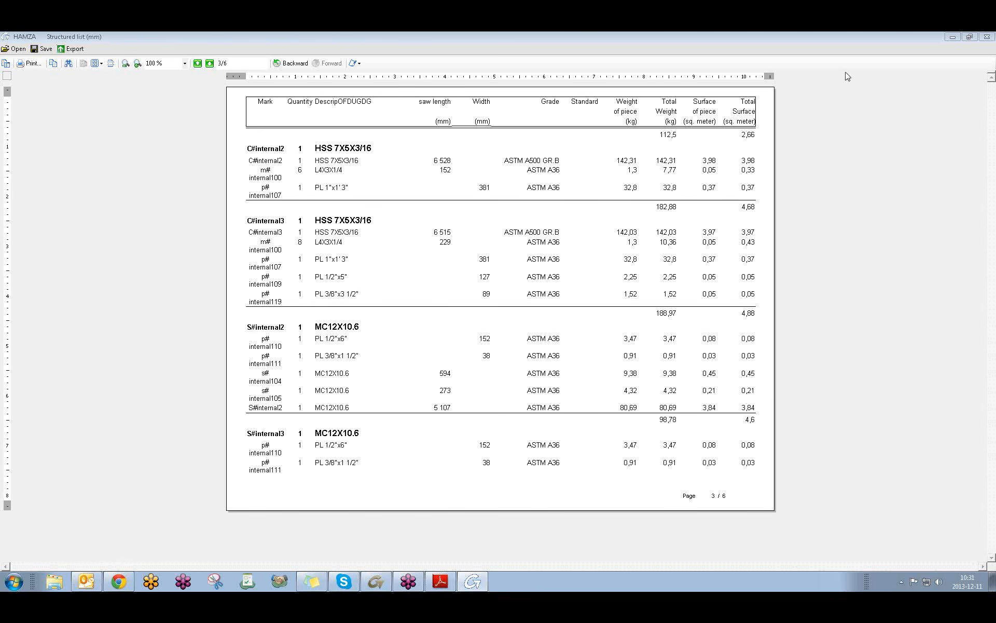
{"action": "left_click", "coordinate": [987, 37]}
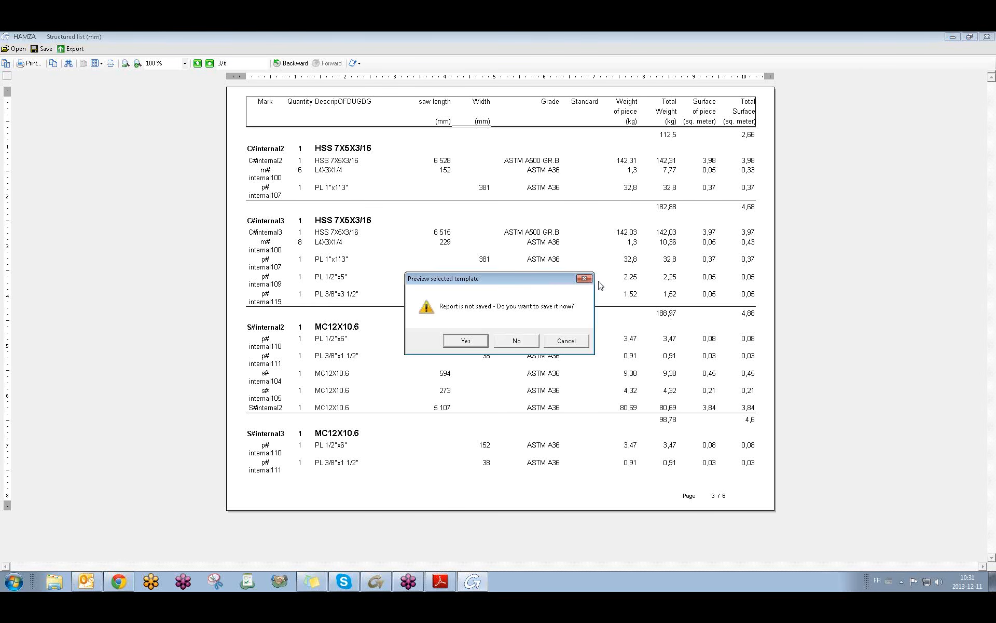
{"action": "left_click", "coordinate": [532, 341]}
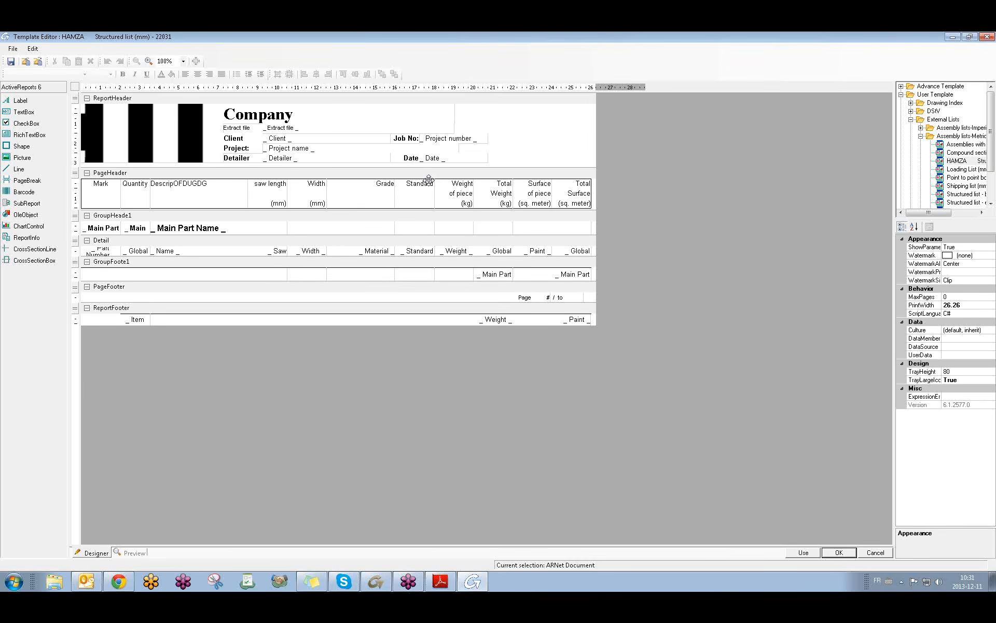
- Widen the template tree area and show the image file selection of the report header logo, closing it without choosing a file
{"action": "left_click_drag", "start_coordinate": [895, 154], "coordinate": [750, 160]}
{"action": "left_click", "coordinate": [164, 139]}
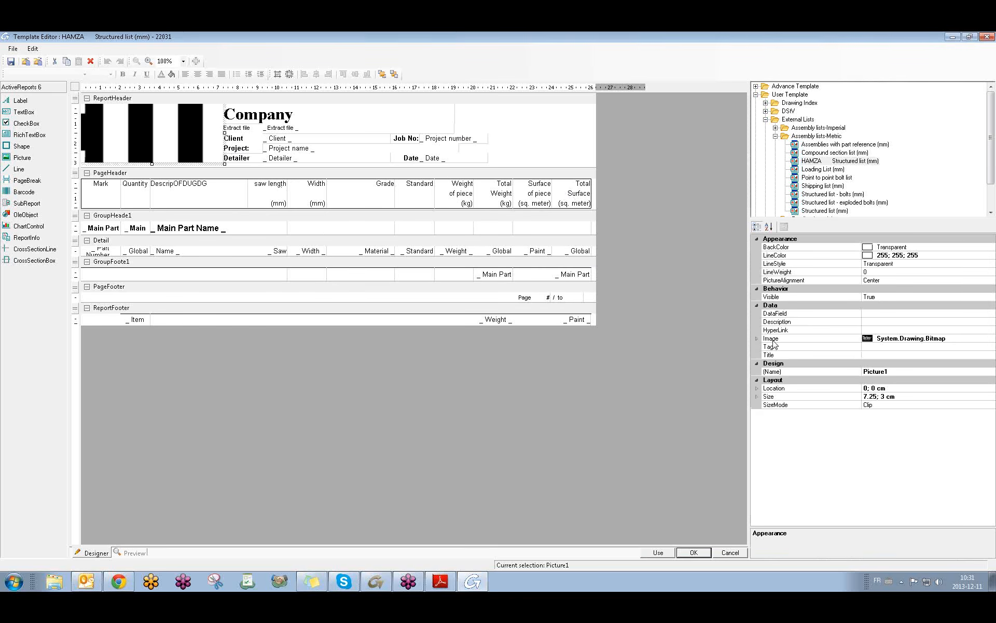
{"action": "left_click", "coordinate": [953, 338]}
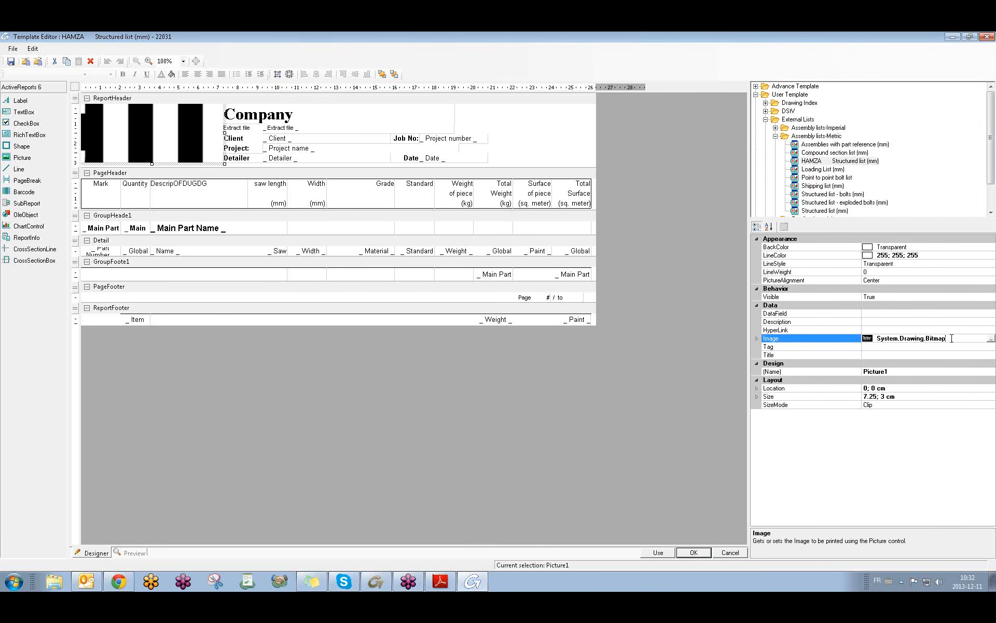
{"action": "left_click", "coordinate": [992, 341]}
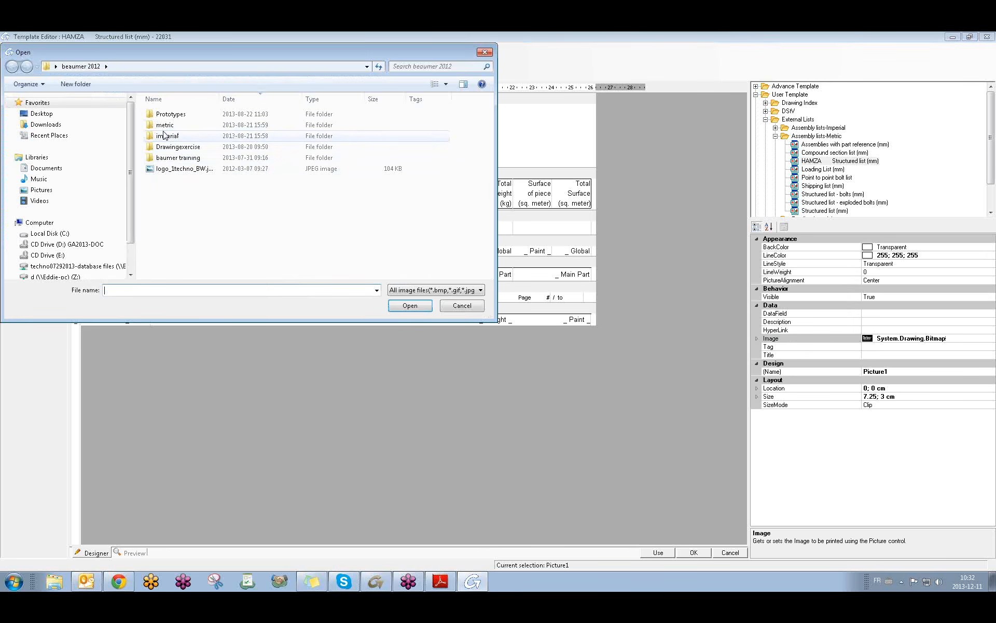
{"action": "left_click", "coordinate": [482, 54]}
{"action": "left_click", "coordinate": [695, 326]}
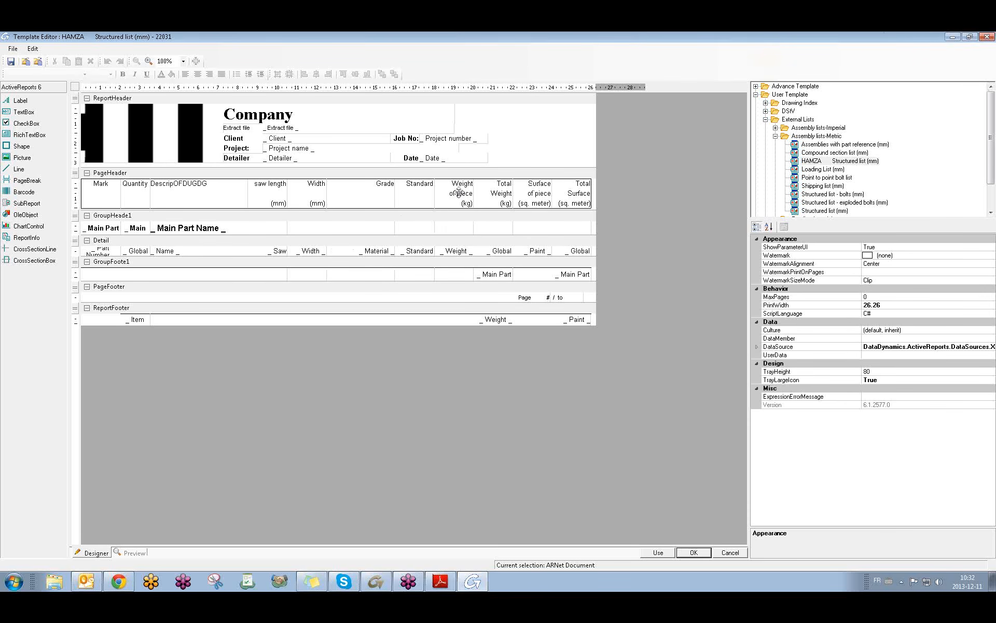
- Close the template editor, launch the BOM Editor again from the model, and minimise it to return to the model
{"action": "left_click", "coordinate": [989, 38]}
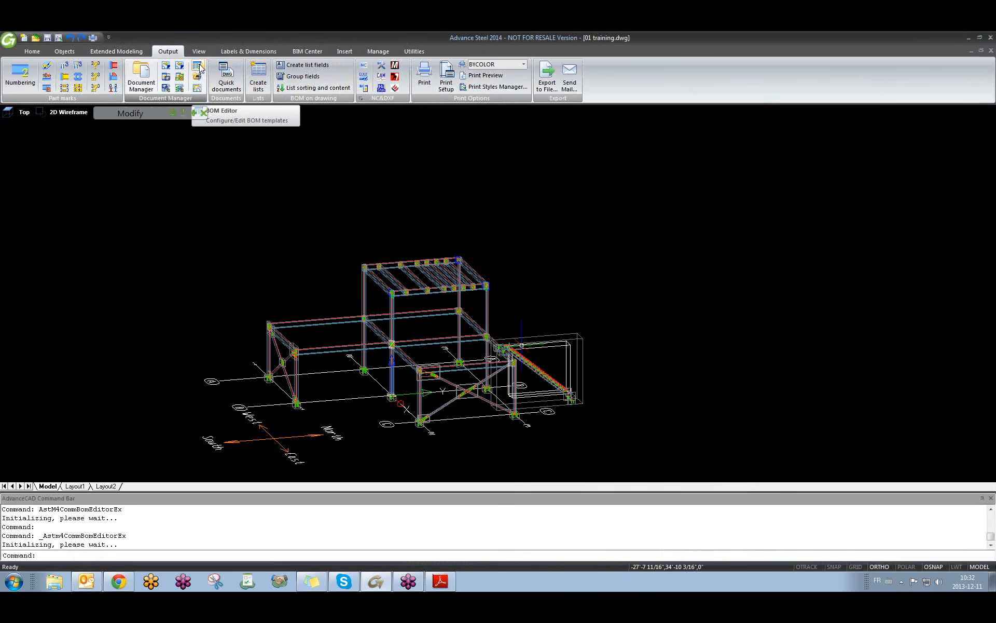
{"action": "left_click", "coordinate": [199, 67]}
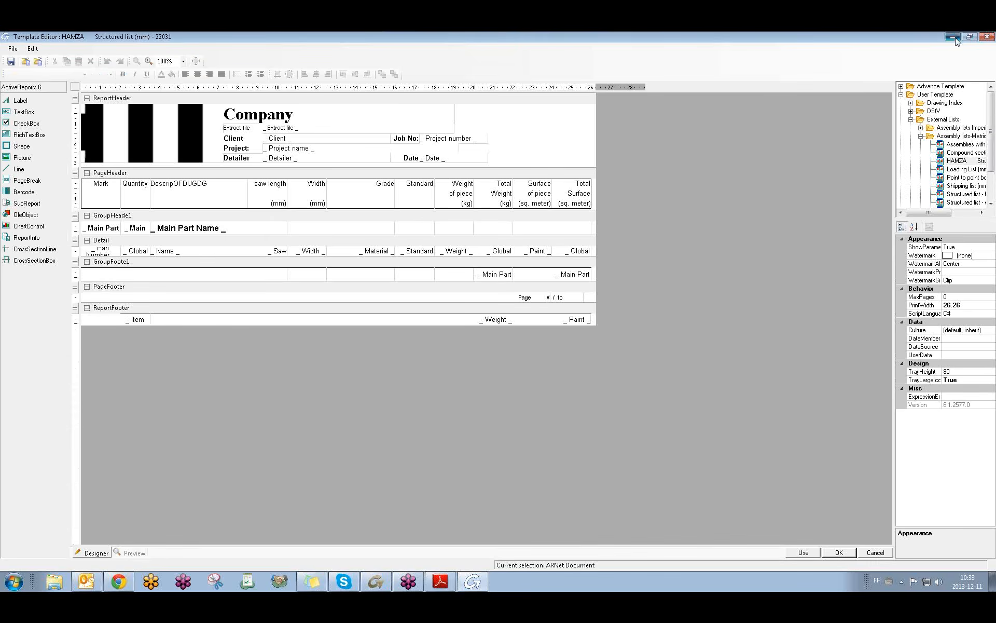
{"action": "left_click", "coordinate": [955, 38]}
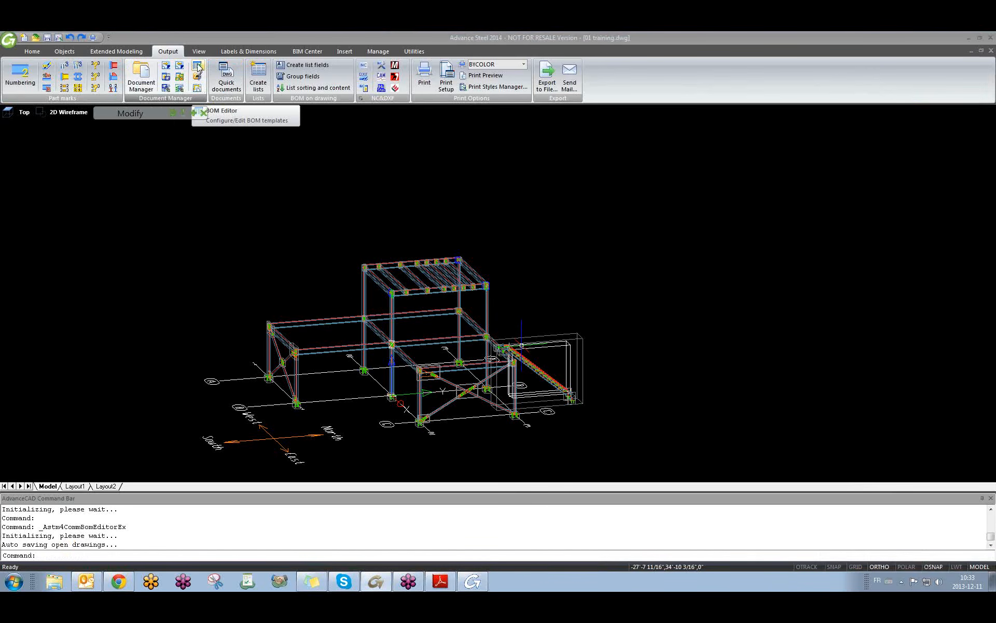
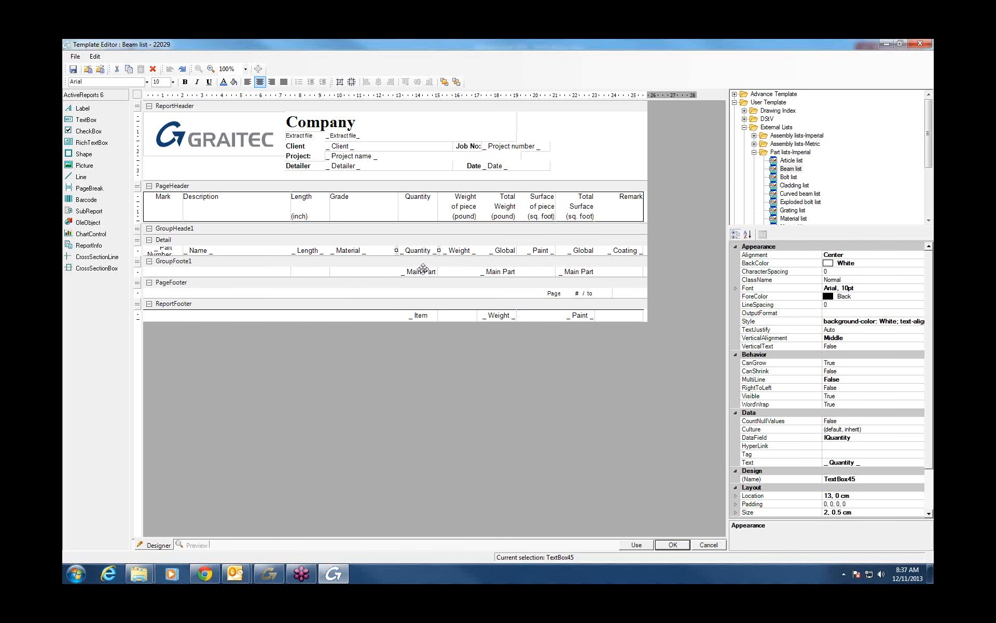
- Show the image file selection for the report header logo of the Beam list and cancel it without choosing a file
{"action": "left_click", "coordinate": [217, 137]}
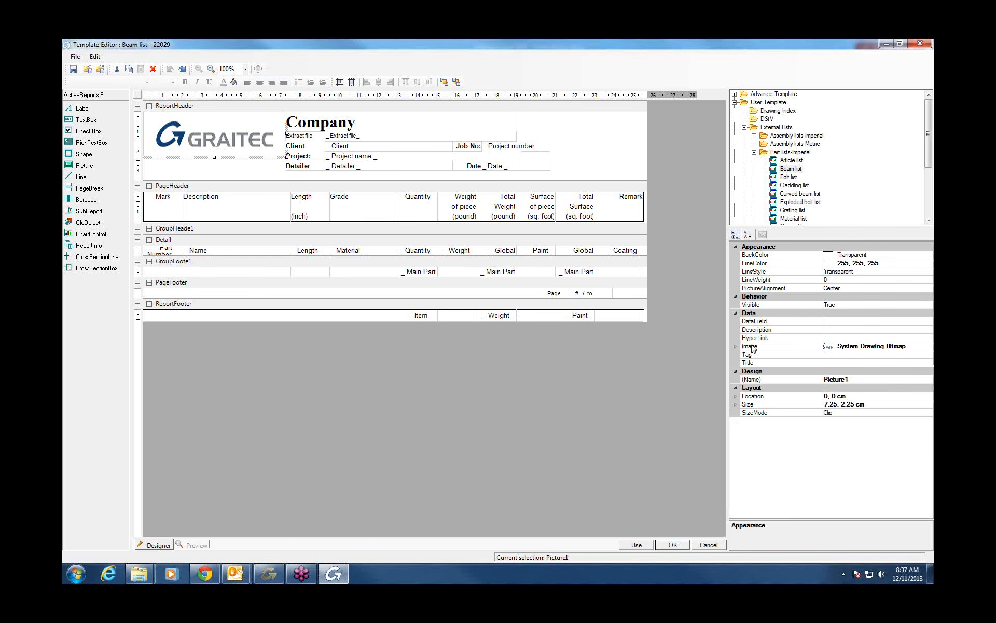
{"action": "left_click", "coordinate": [829, 347]}
{"action": "left_click", "coordinate": [851, 346]}
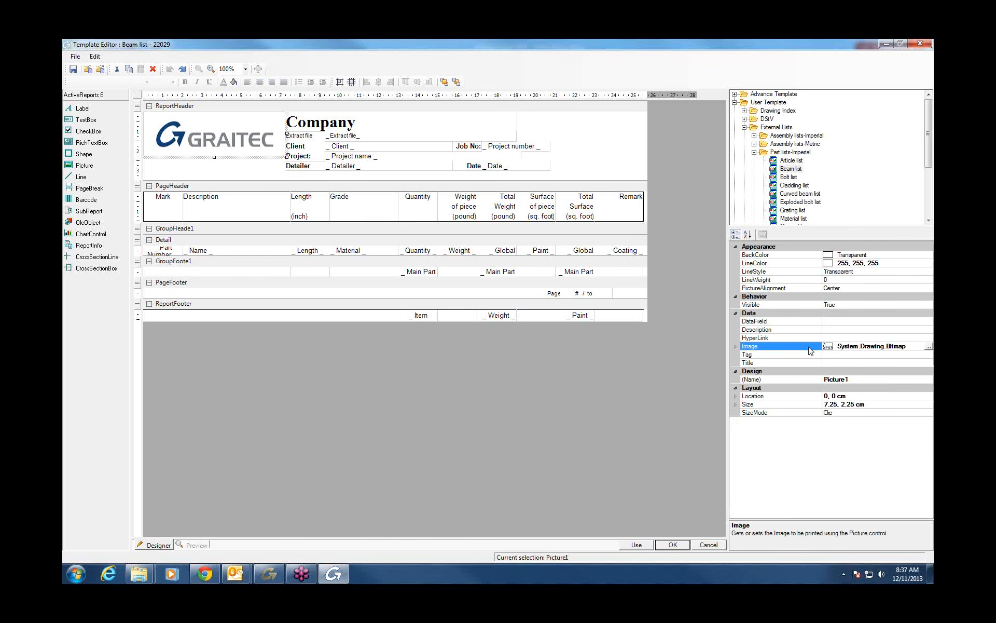
{"action": "left_click", "coordinate": [929, 346]}
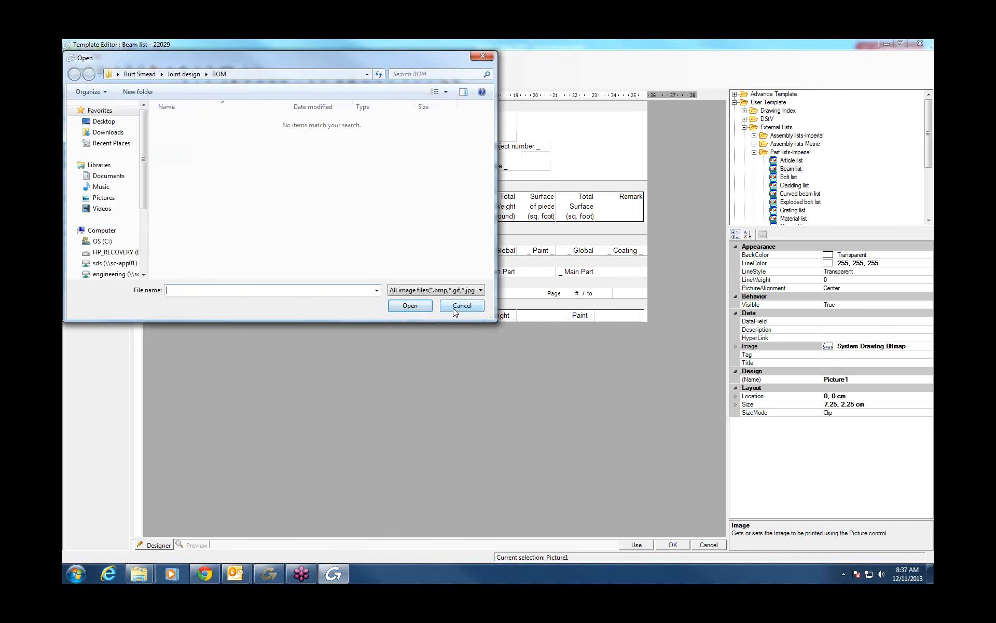
{"action": "left_click", "coordinate": [453, 308]}
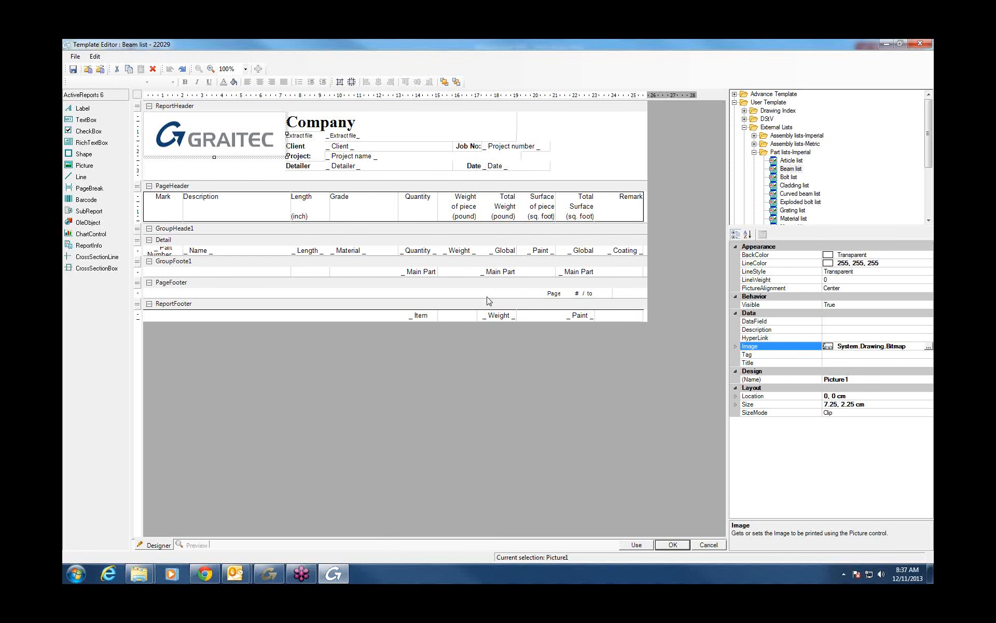
- Copy the imperial Beam list template to the user database as SELWAY TEST LIST and accept saving the Beam list
{"action": "left_click", "coordinate": [791, 169]}
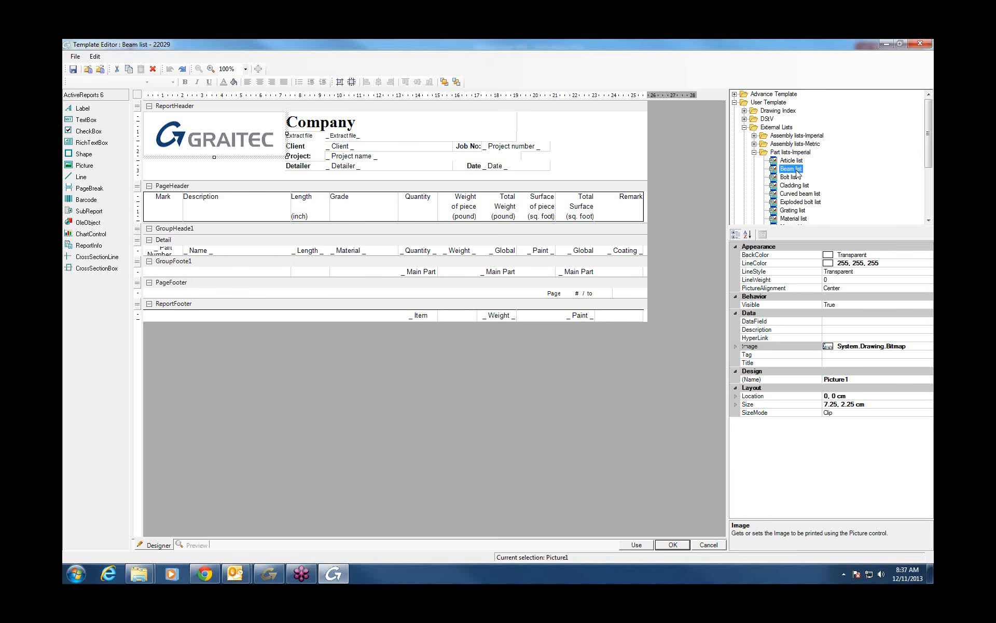
{"action": "right_click", "coordinate": [798, 172]}
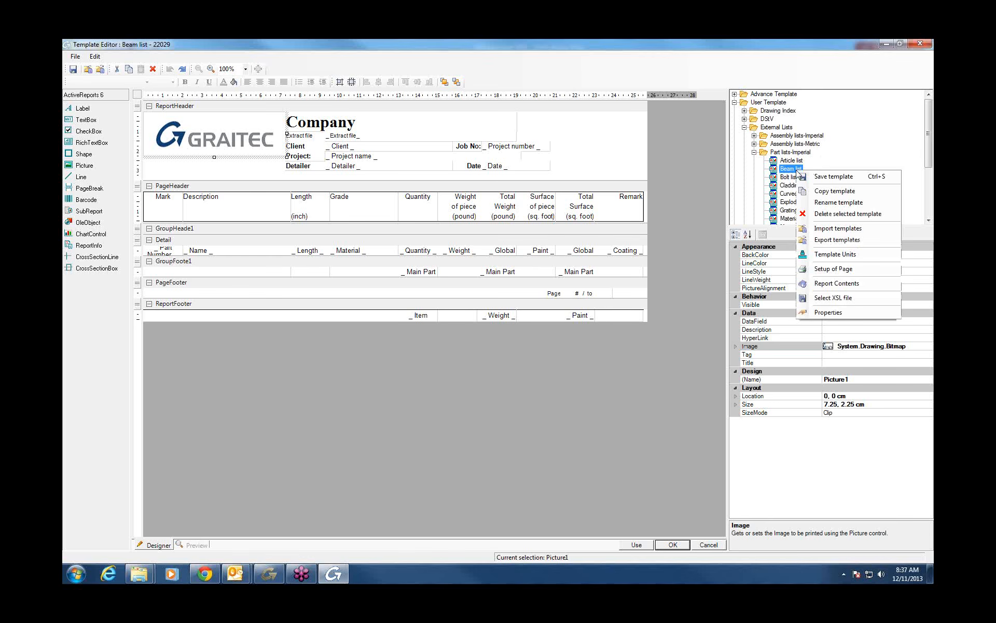
{"action": "left_click", "coordinate": [834, 192]}
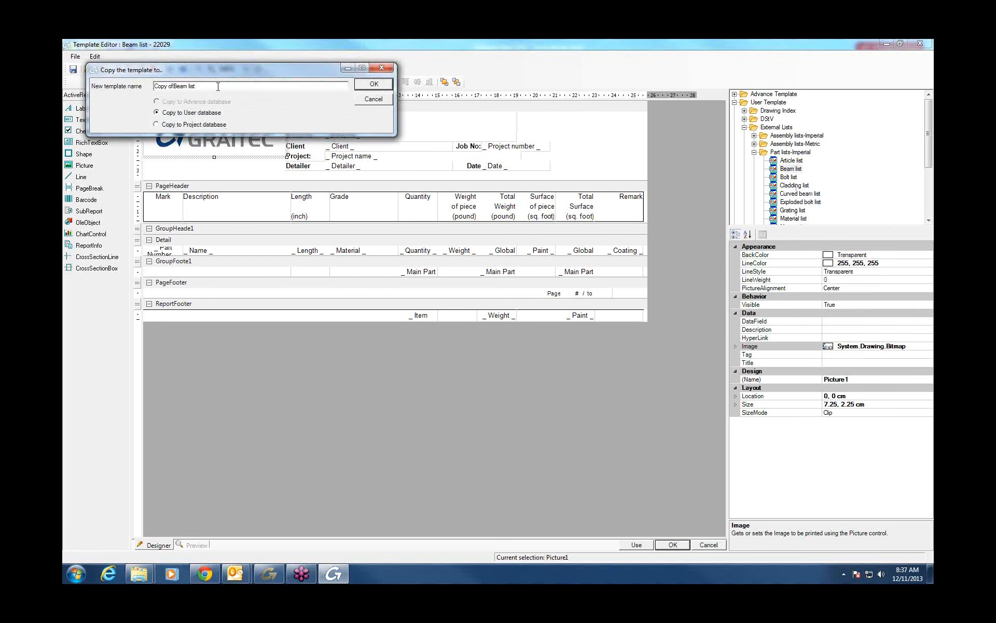
{"action": "left_click_drag", "start_coordinate": [218, 87], "coordinate": [154, 86]}
{"action": "type", "text": "sL"}
{"action": "type", "text": "E"}
{"action": "type", "text": "LWAY TEST LIST"}
{"action": "left_click", "coordinate": [372, 88]}
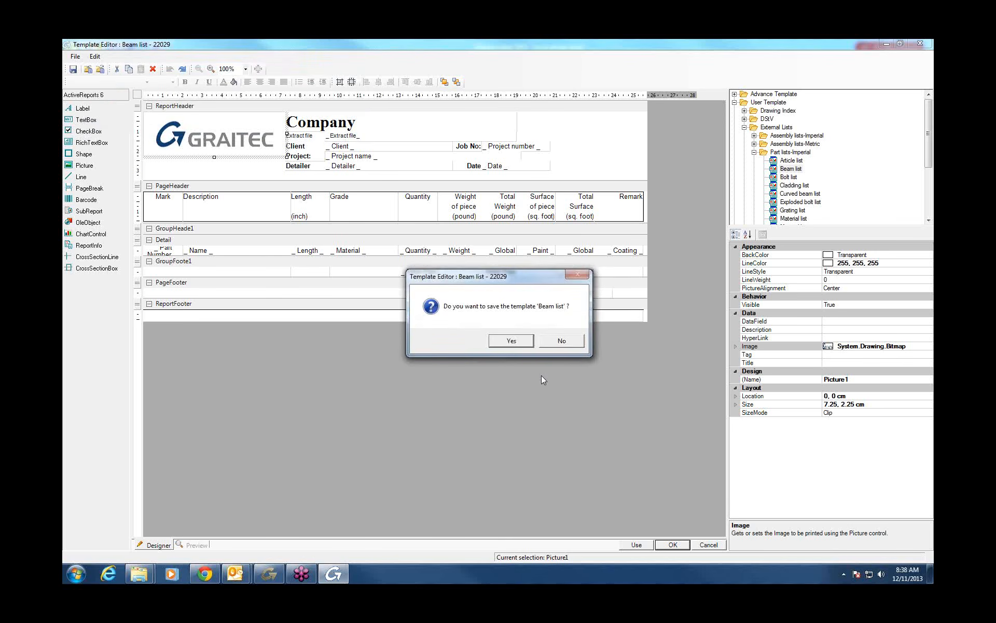
{"action": "left_click", "coordinate": [522, 345]}
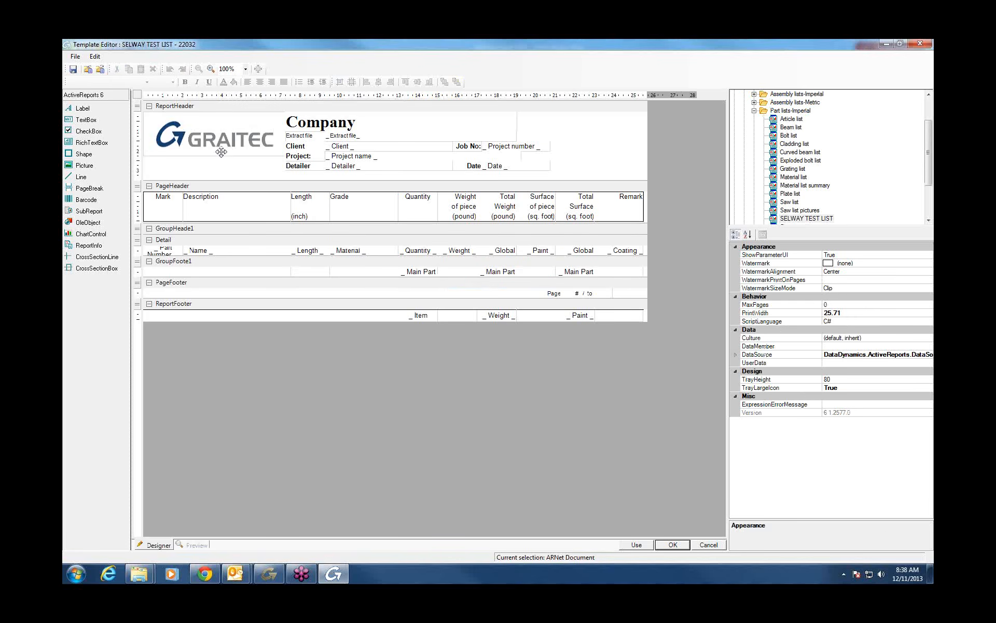
- Browse the folders and network drives for a replacement header logo image for SELWAY TEST LIST, and cancel without choosing one
{"action": "left_click", "coordinate": [222, 152]}
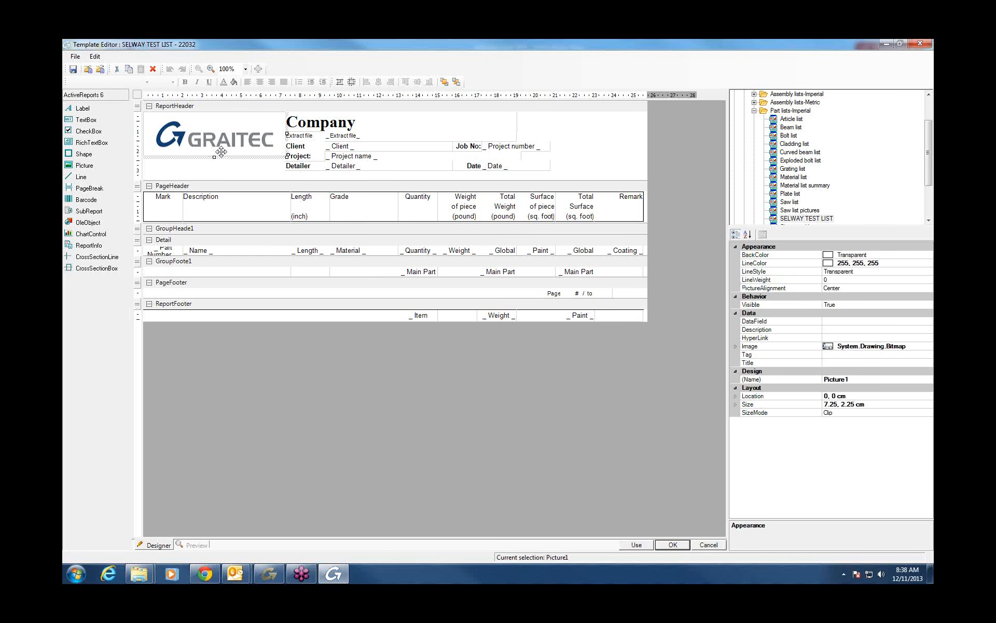
{"action": "left_click", "coordinate": [749, 348]}
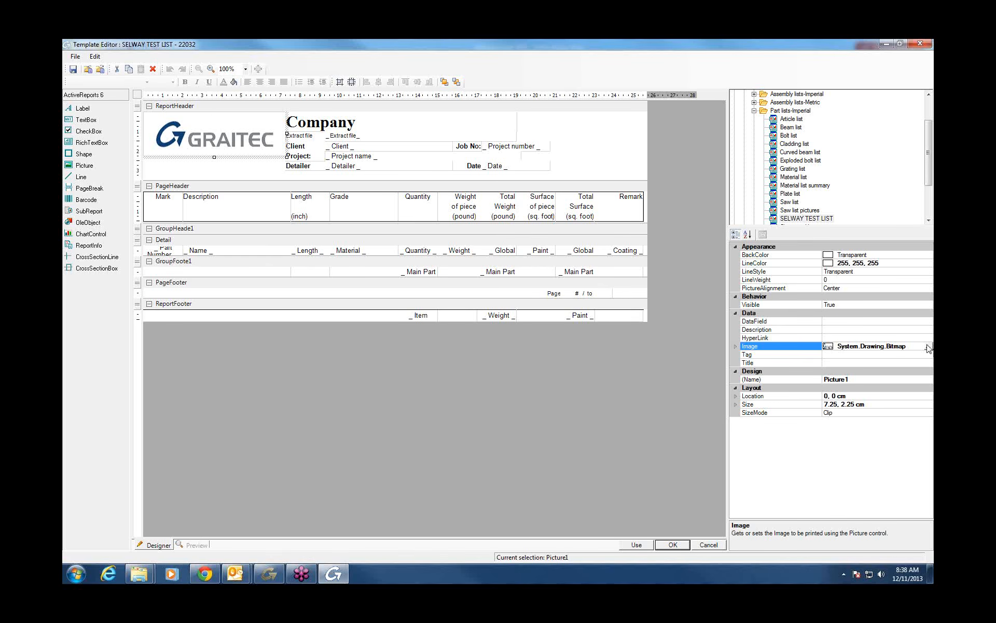
{"action": "left_click", "coordinate": [930, 349]}
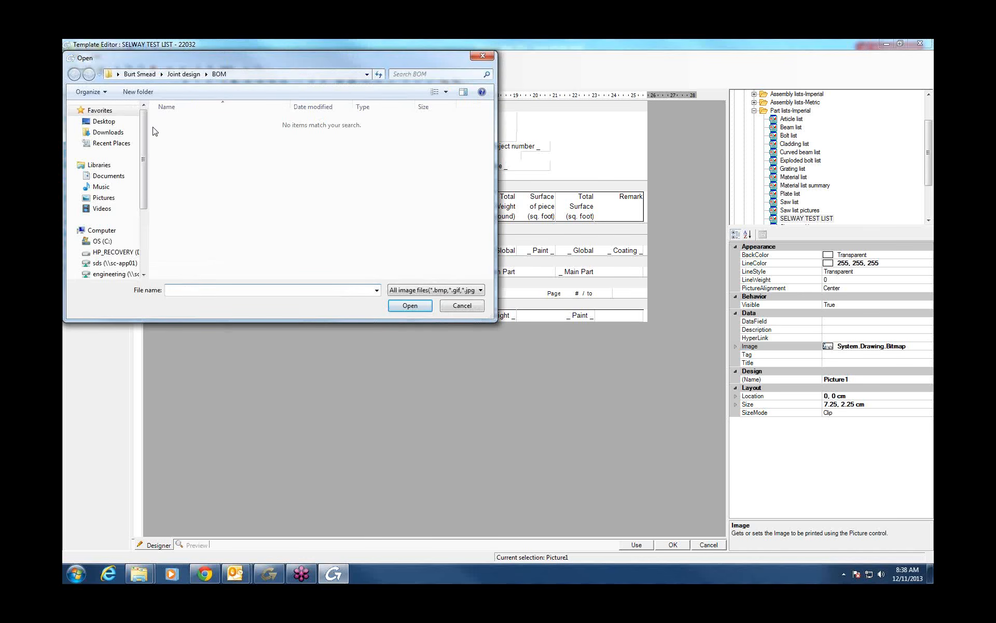
{"action": "scroll", "coordinate": [143, 129], "scroll_direction": "down", "scroll_amount": 2}
{"action": "scroll", "coordinate": [154, 169], "scroll_direction": "down", "scroll_amount": 1}
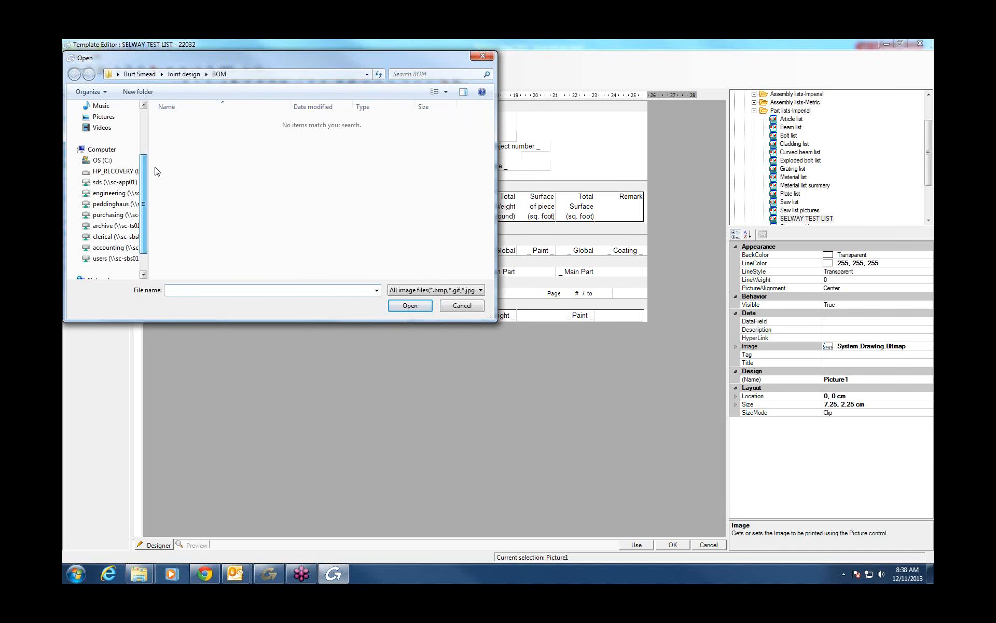
{"action": "scroll", "coordinate": [150, 176], "scroll_direction": "up", "scroll_amount": 3}
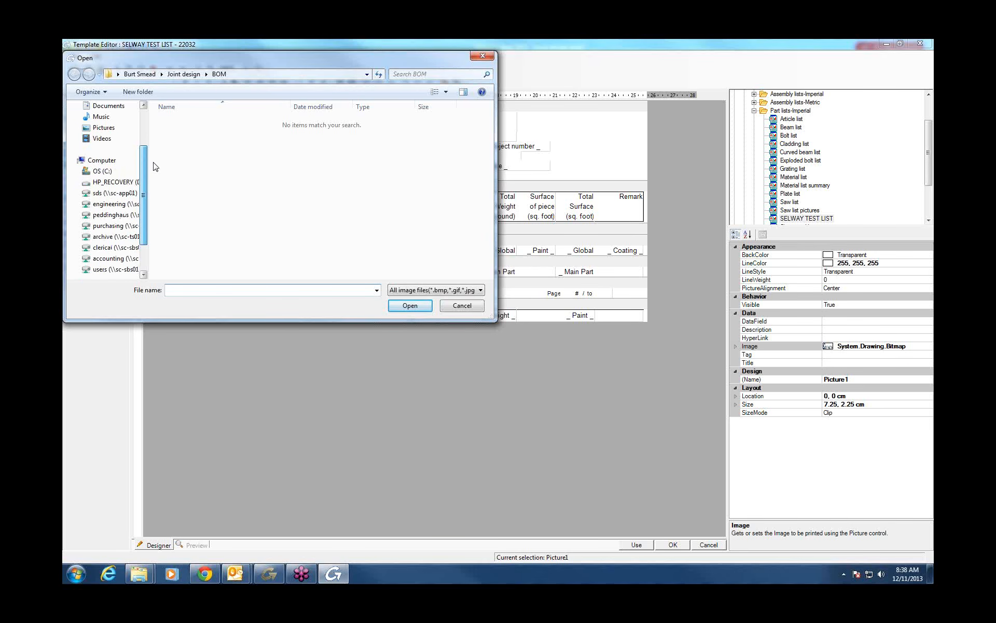
{"action": "scroll", "coordinate": [145, 233], "scroll_direction": "down", "scroll_amount": 10}
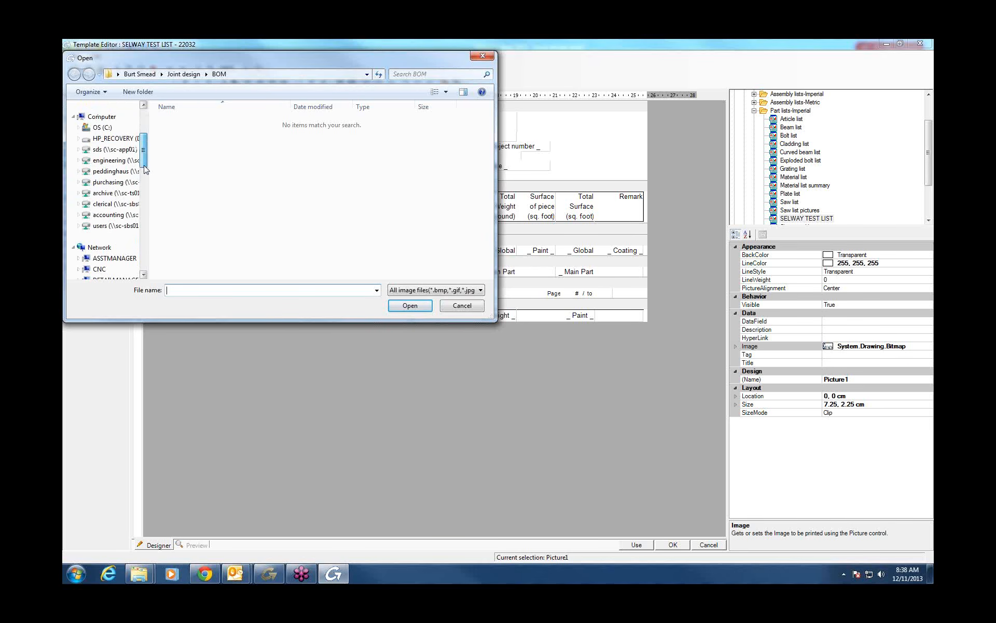
{"action": "left_click_drag", "start_coordinate": [146, 235], "coordinate": [155, 136]}
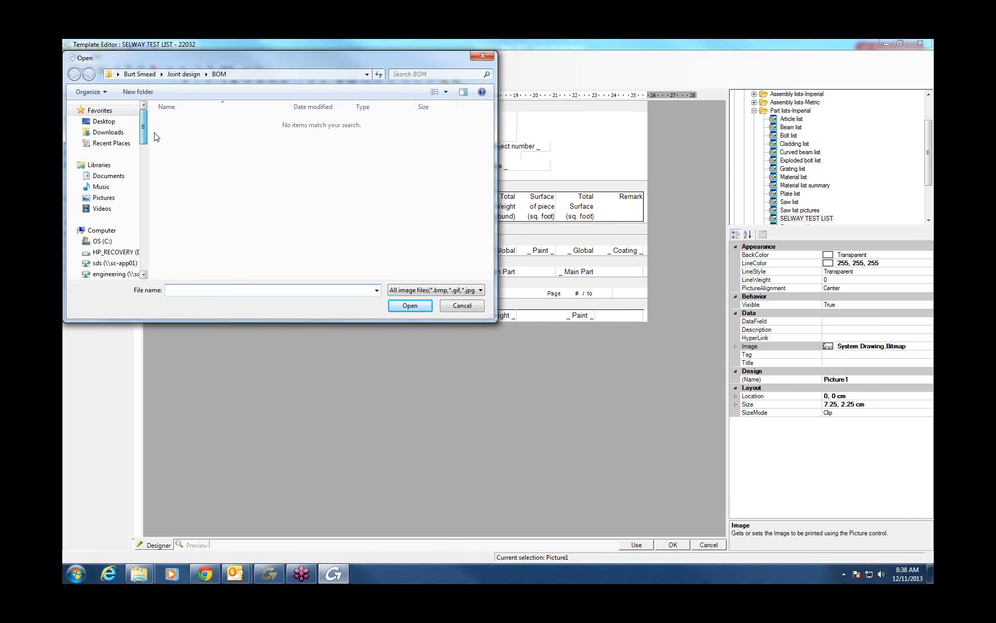
{"action": "left_click", "coordinate": [459, 307]}
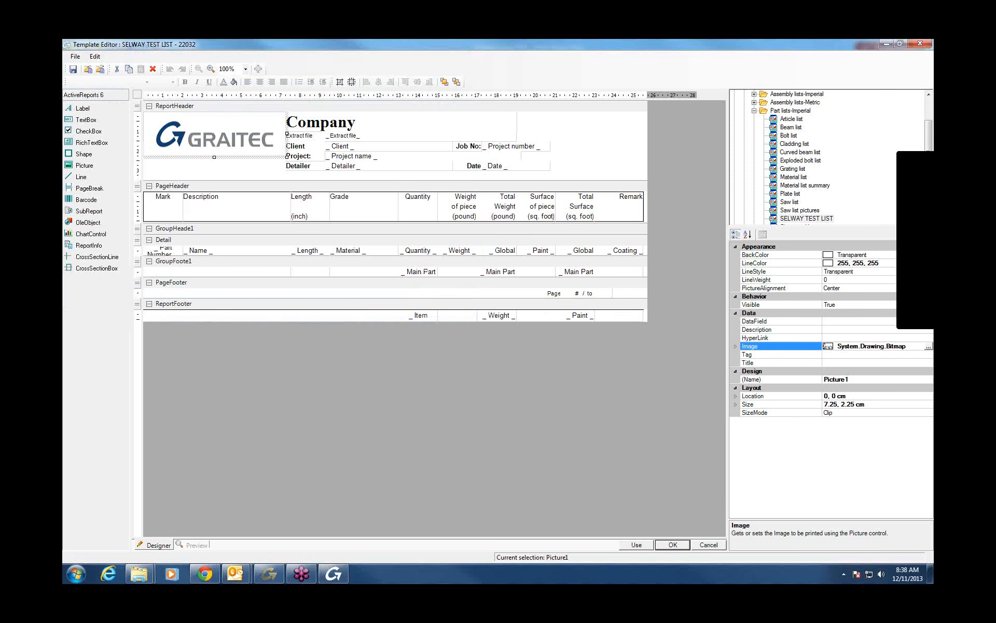
- Close the template editor, start a list extract from the model objects and cancel it at the destination file, reopening the BOM Editor
{"action": "key", "text": "alt+F4"}
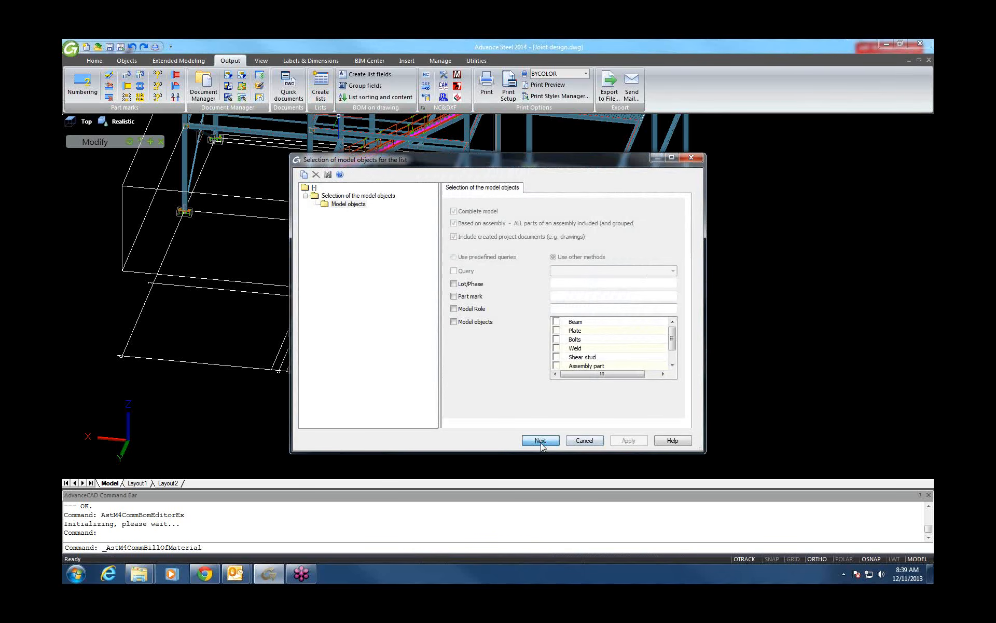
{"action": "left_click", "coordinate": [540, 441]}
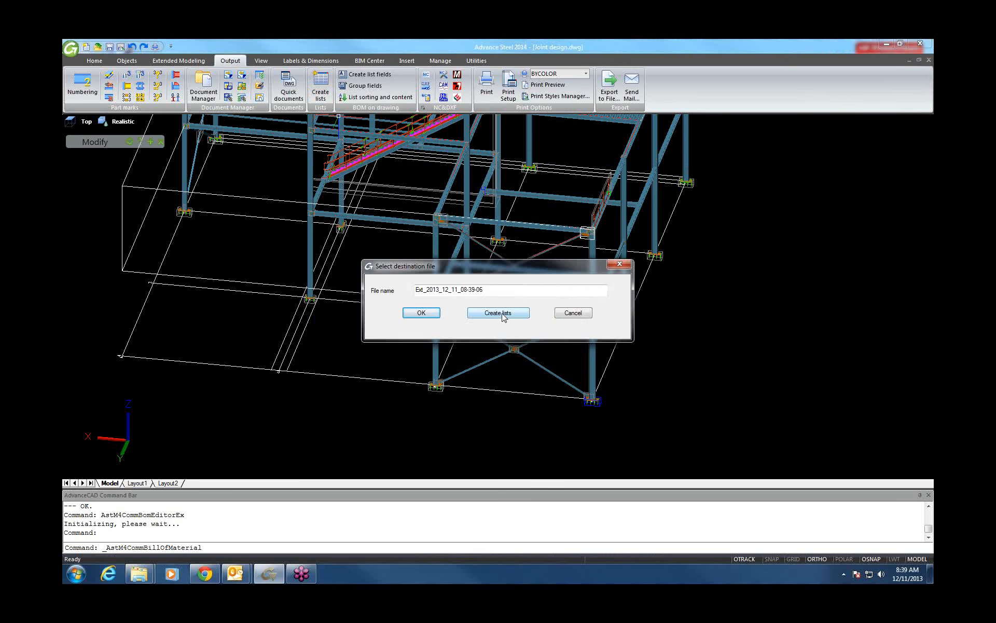
{"action": "left_click", "coordinate": [581, 315]}
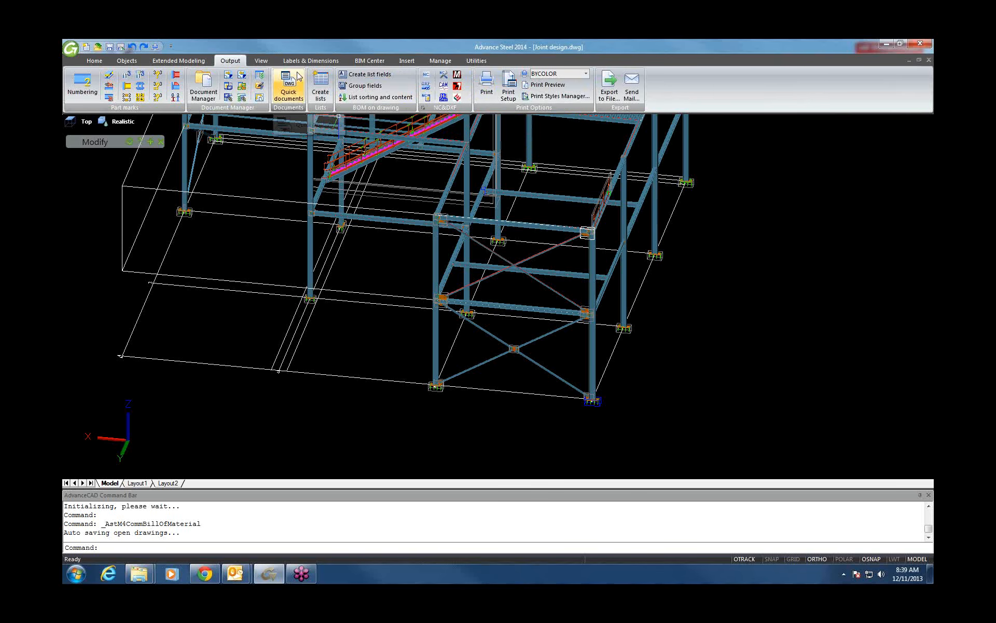
{"action": "left_click", "coordinate": [259, 77]}
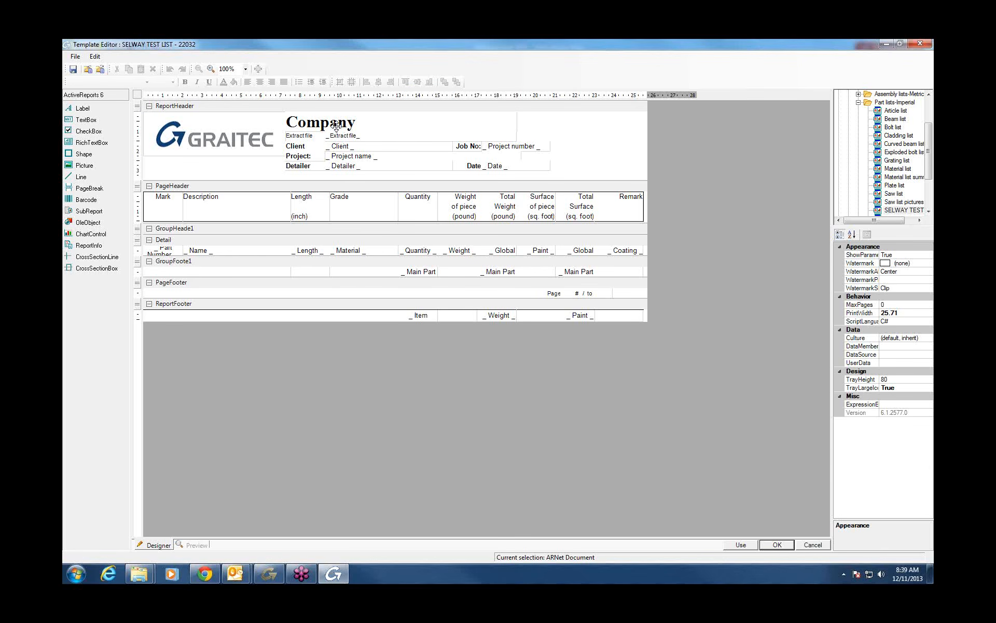
- Change the Grade column heading in the page header of SELWAY TEST LIST to Material
{"action": "left_click", "coordinate": [342, 199]}
{"action": "right_click", "coordinate": [342, 199]}
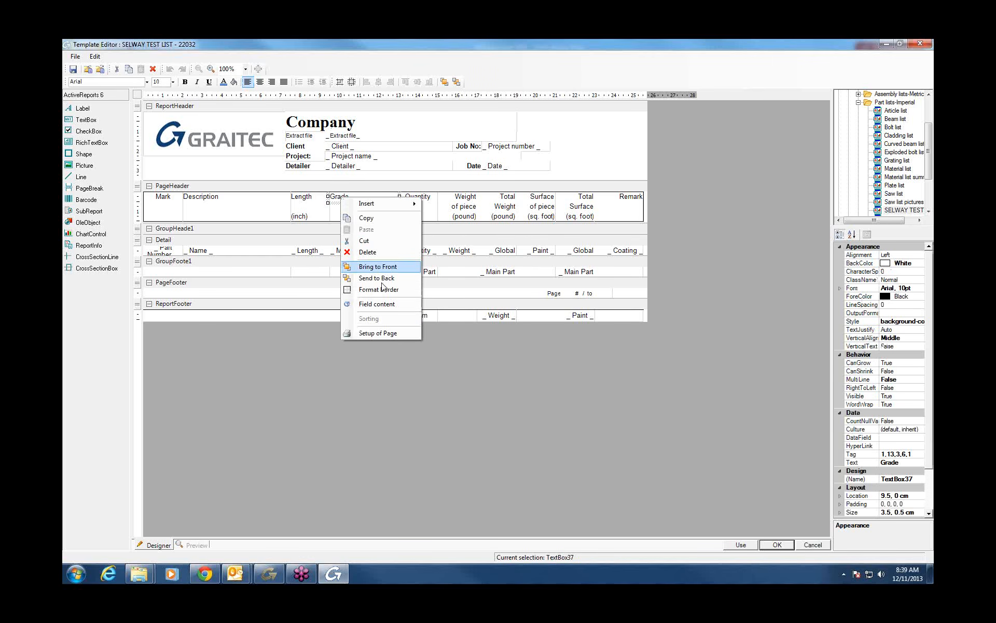
{"action": "left_click", "coordinate": [393, 305]}
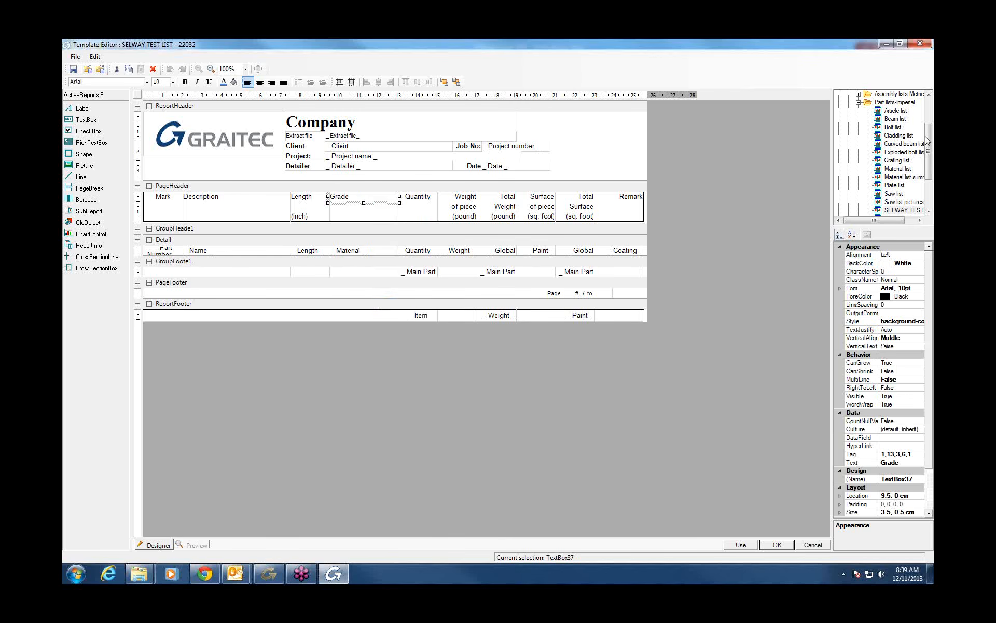
{"action": "left_click", "coordinate": [897, 210]}
{"action": "double_click", "coordinate": [342, 197]}
{"action": "type", "text": "mA"}
{"action": "key", "text": "BackSpace"}
{"action": "key", "text": "BackSpace"}
{"action": "type", "text": "Material"}
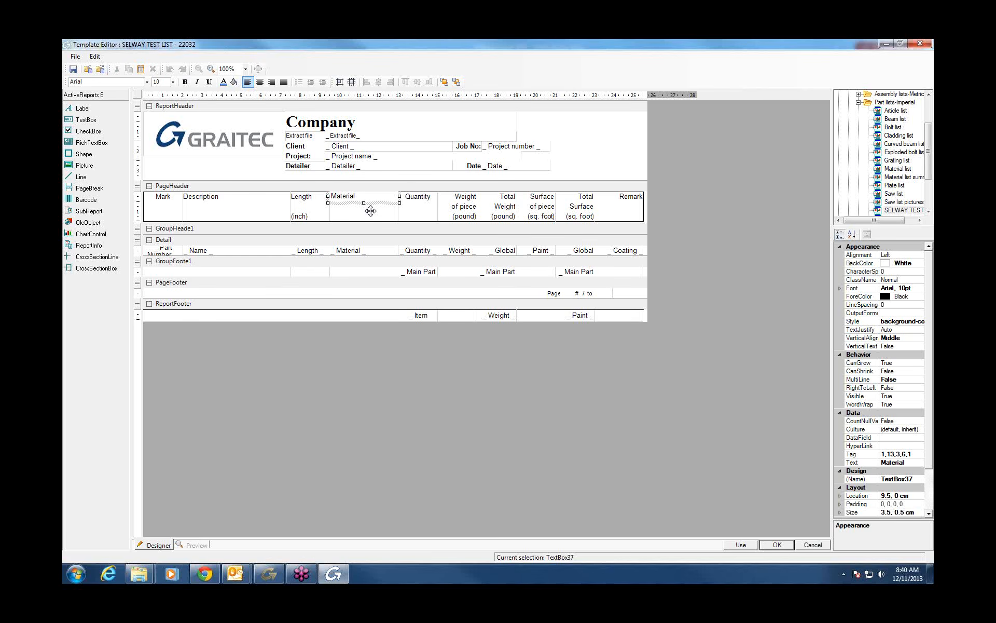
{"action": "left_click", "coordinate": [370, 210]}
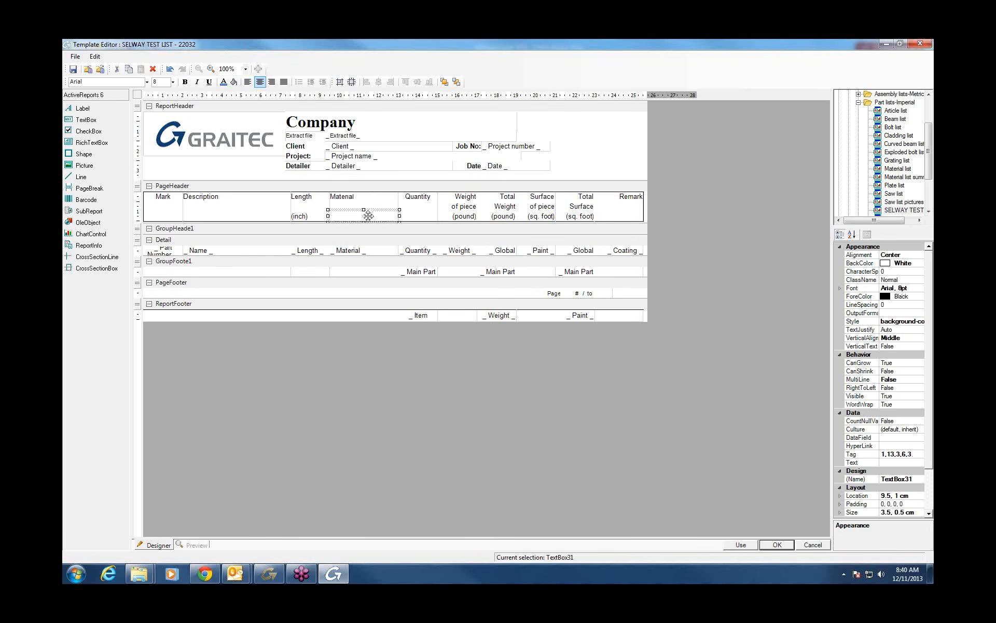
{"action": "double_click", "coordinate": [368, 216]}
{"action": "key", "text": "Escape"}
{"action": "right_click", "coordinate": [367, 216]}
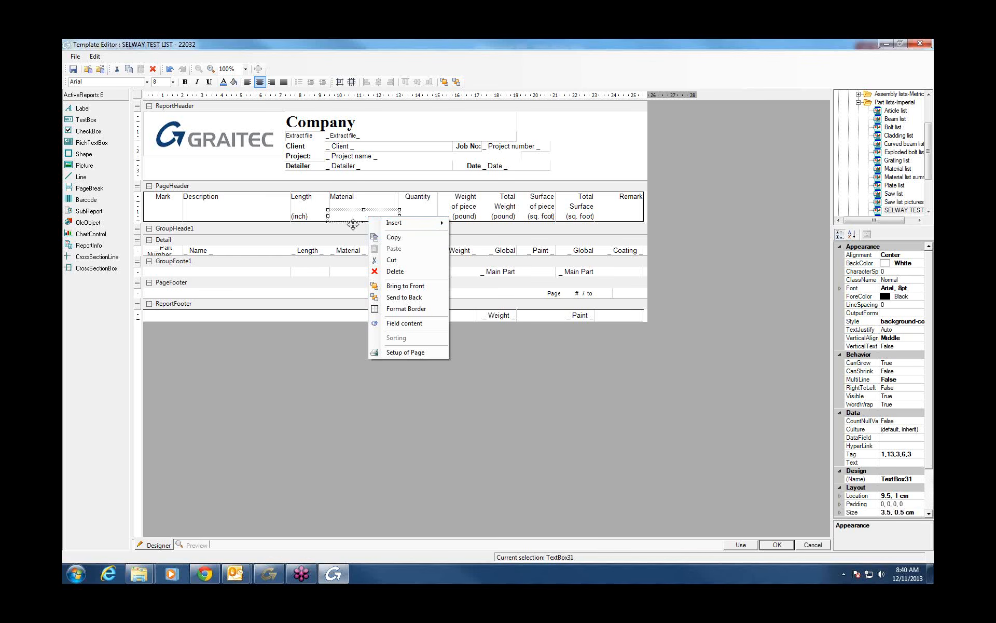
- Set the field content of the Material field in the Detail section to Name
{"action": "left_click", "coordinate": [353, 252]}
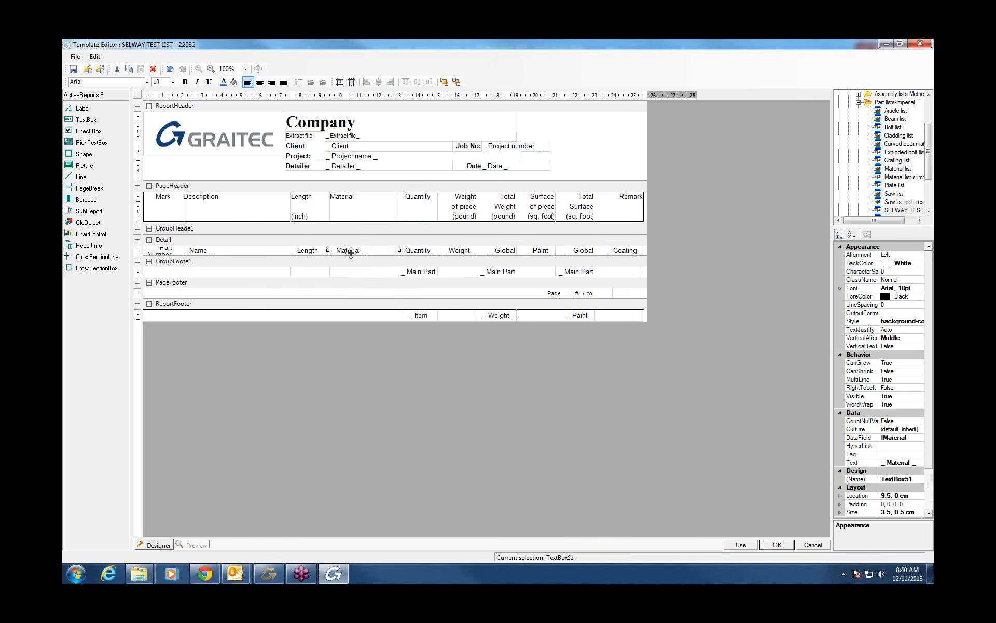
{"action": "right_click", "coordinate": [352, 254]}
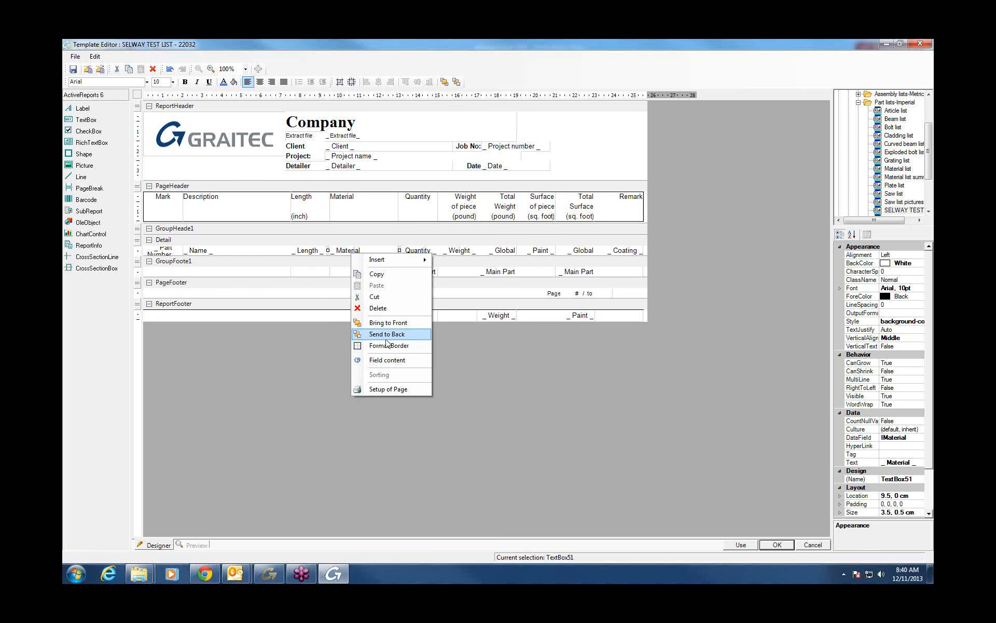
{"action": "left_click", "coordinate": [395, 359]}
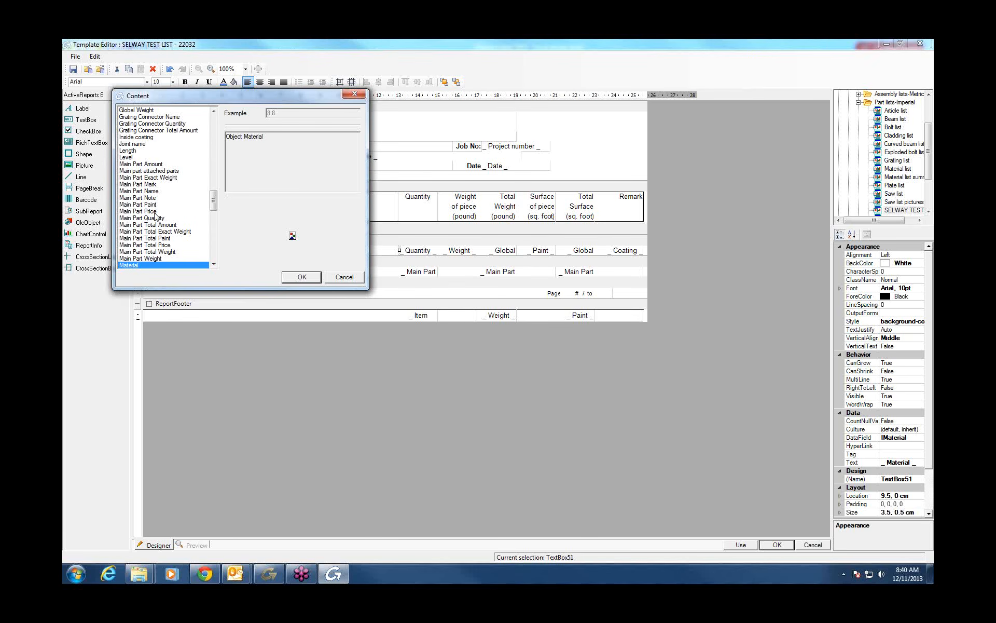
{"action": "left_click_drag", "start_coordinate": [213, 201], "coordinate": [214, 198]}
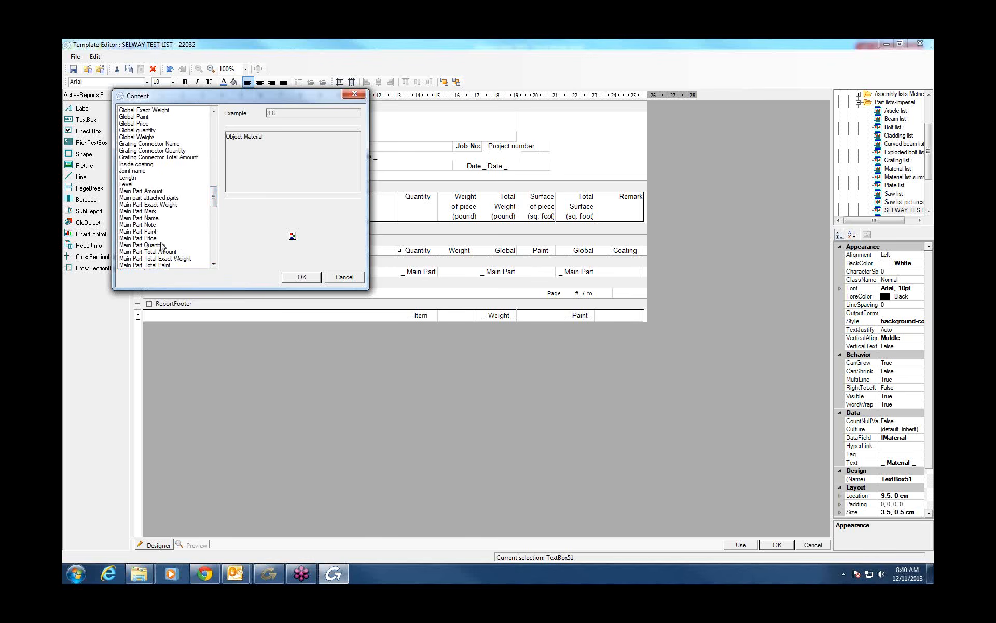
{"action": "scroll", "coordinate": [161, 237], "scroll_direction": "down", "scroll_amount": 4}
{"action": "scroll", "coordinate": [167, 238], "scroll_direction": "down", "scroll_amount": 2}
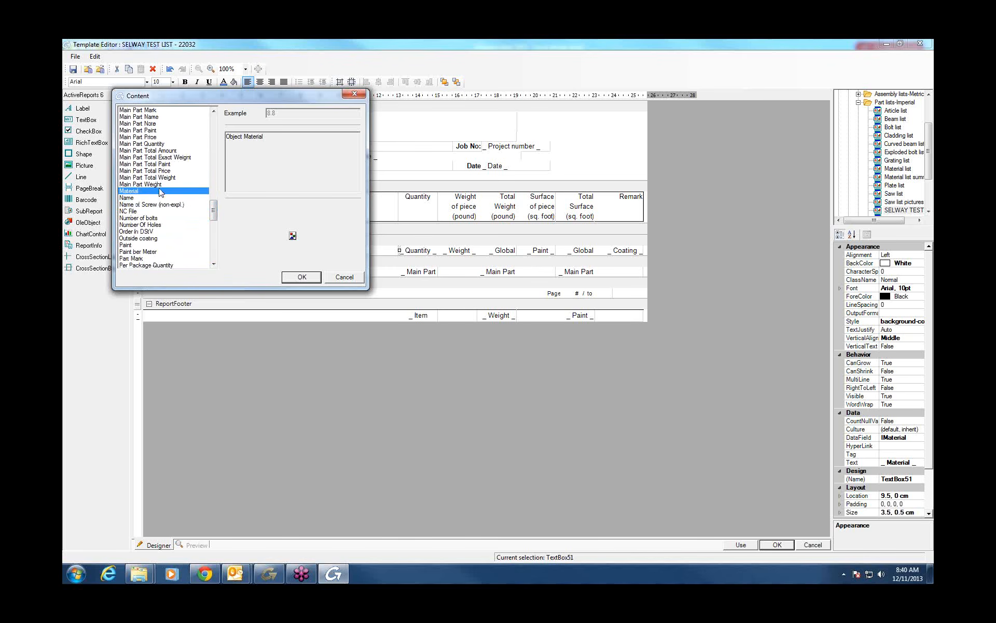
{"action": "left_click", "coordinate": [151, 184]}
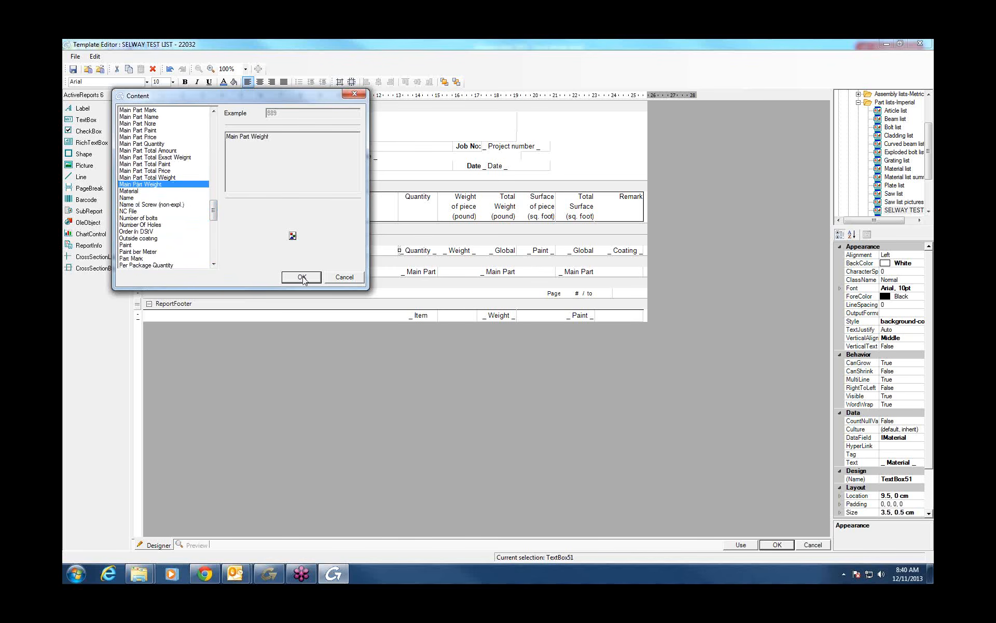
{"action": "left_click", "coordinate": [129, 198]}
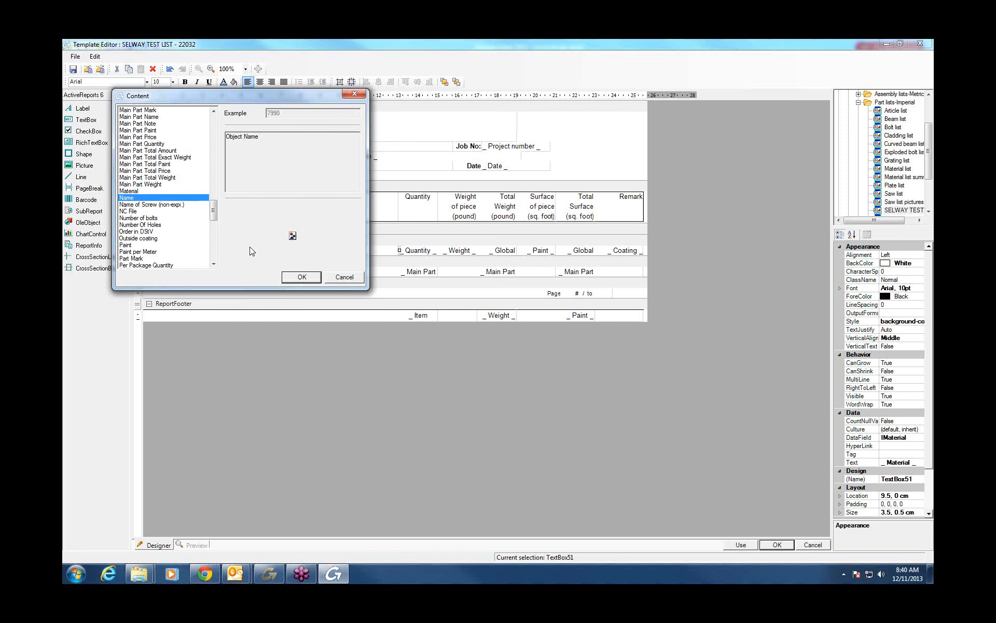
{"action": "left_click", "coordinate": [303, 278]}
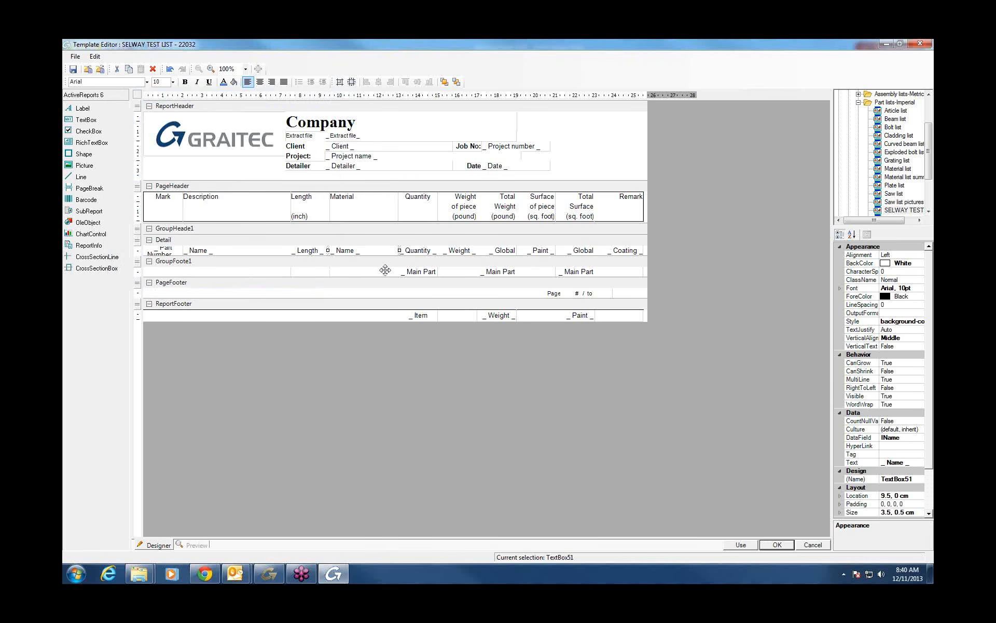
- Save the SELWAY TEST LIST template and generate its list from the model extract Ext_2013_12_11_08-29-02.xml
{"action": "left_click", "coordinate": [739, 545]}
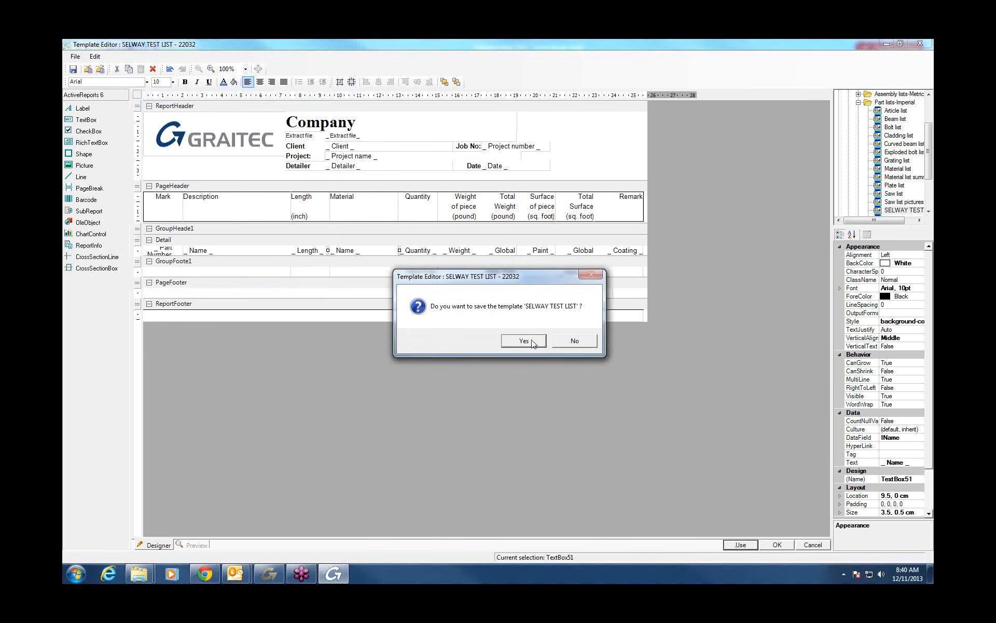
{"action": "left_click", "coordinate": [533, 344]}
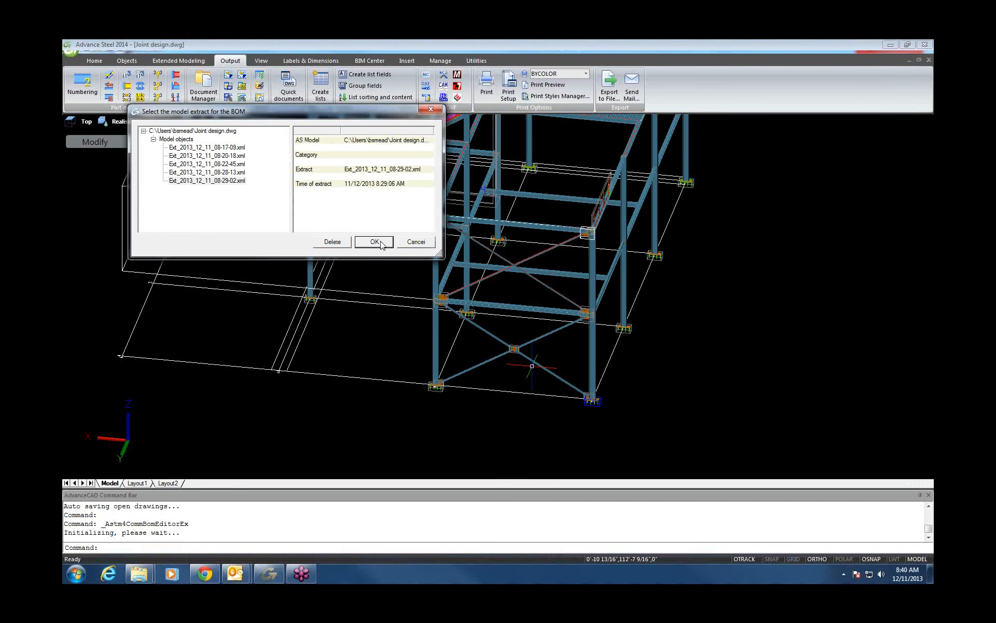
{"action": "left_click", "coordinate": [375, 242]}
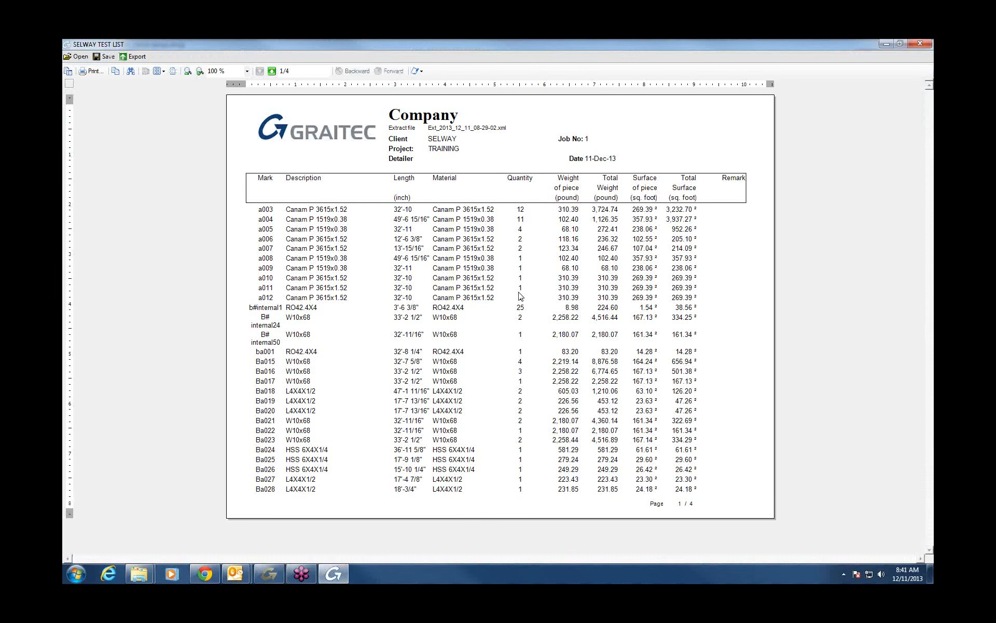
- Export the generated list in Portable Document Format to the Joint design BOM folder as SELWAY TEST LIST
{"action": "left_click", "coordinate": [133, 57]}
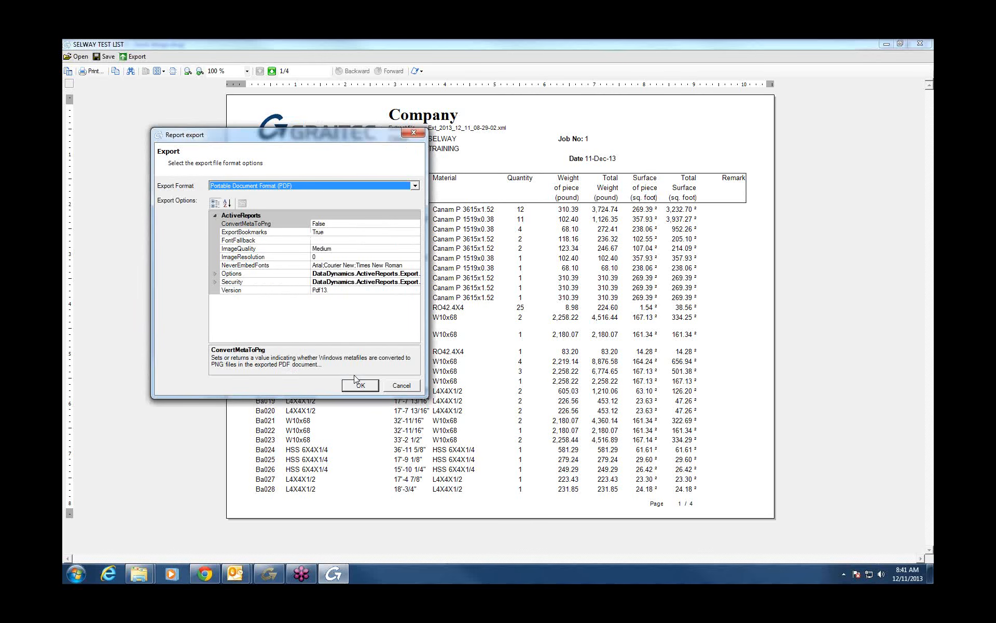
{"action": "left_click", "coordinate": [359, 384]}
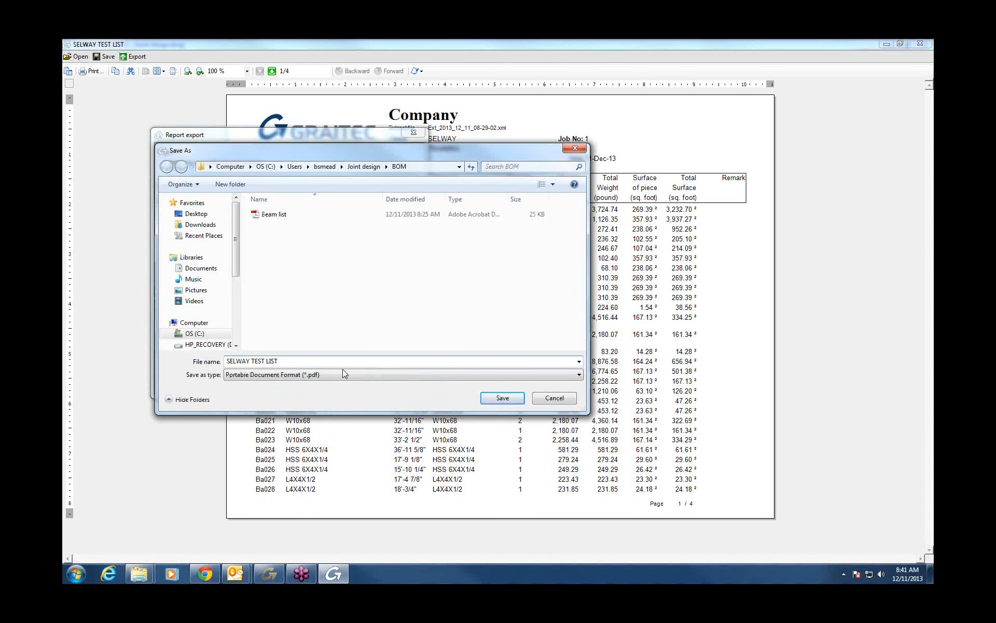
{"action": "left_click", "coordinate": [509, 401]}
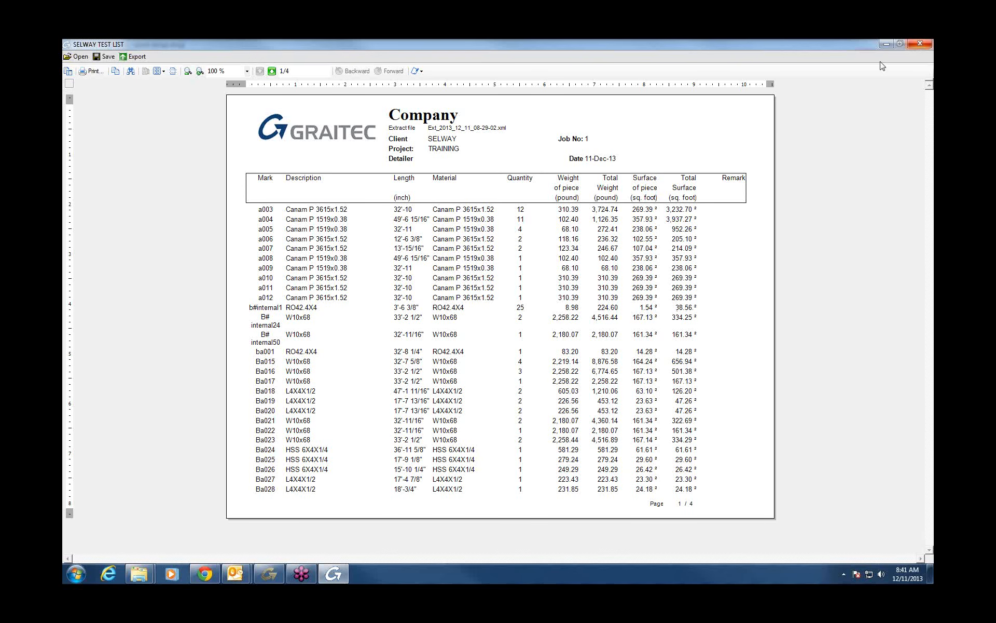
- Open the exported SELWAY TEST LIST PDF from the Joint design BOM folder in Adobe Reader, accepting the license agreement
{"action": "left_click_drag", "start_coordinate": [141, 568], "coordinate": [154, 533]}
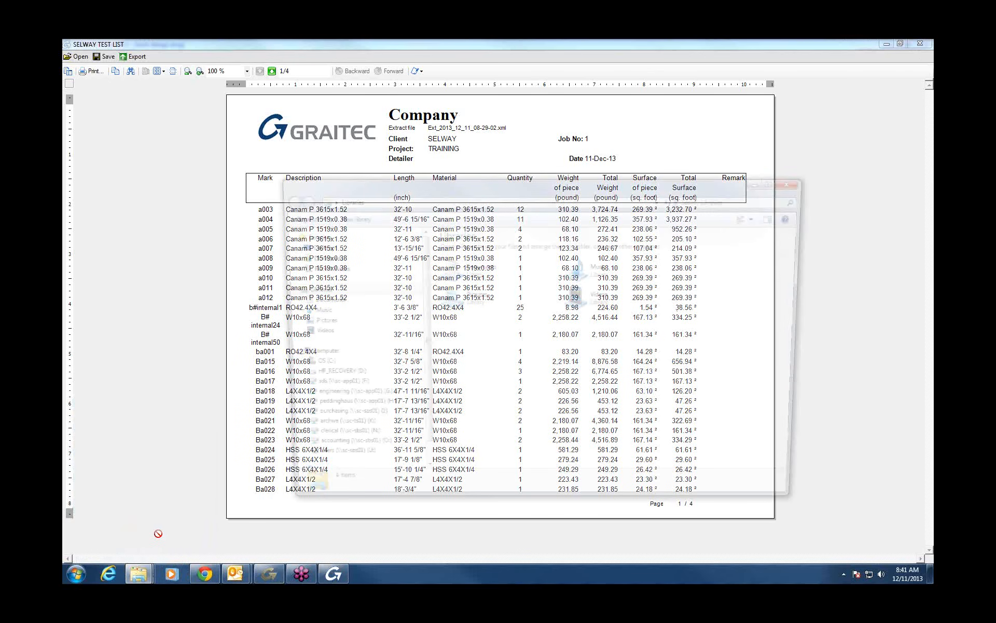
{"action": "left_click", "coordinate": [311, 246]}
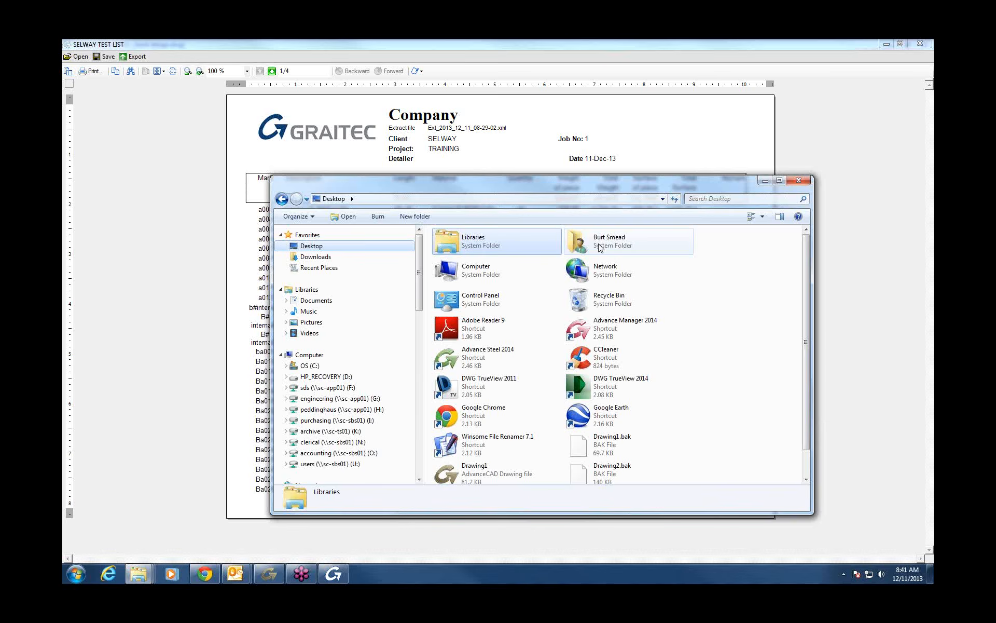
{"action": "double_click", "coordinate": [600, 244]}
{"action": "double_click", "coordinate": [615, 244]}
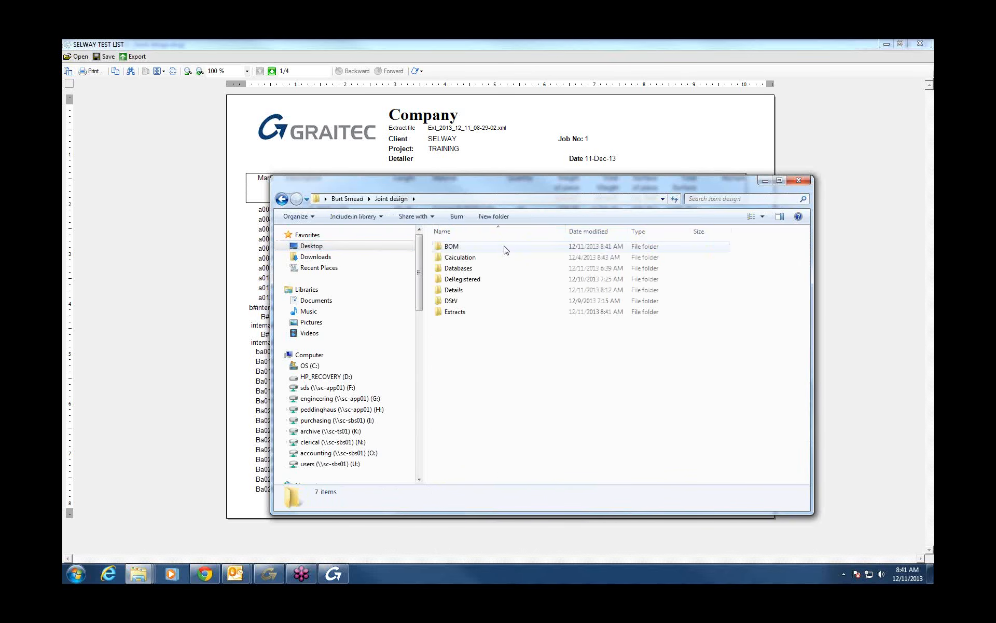
{"action": "double_click", "coordinate": [501, 247]}
{"action": "double_click", "coordinate": [492, 283]}
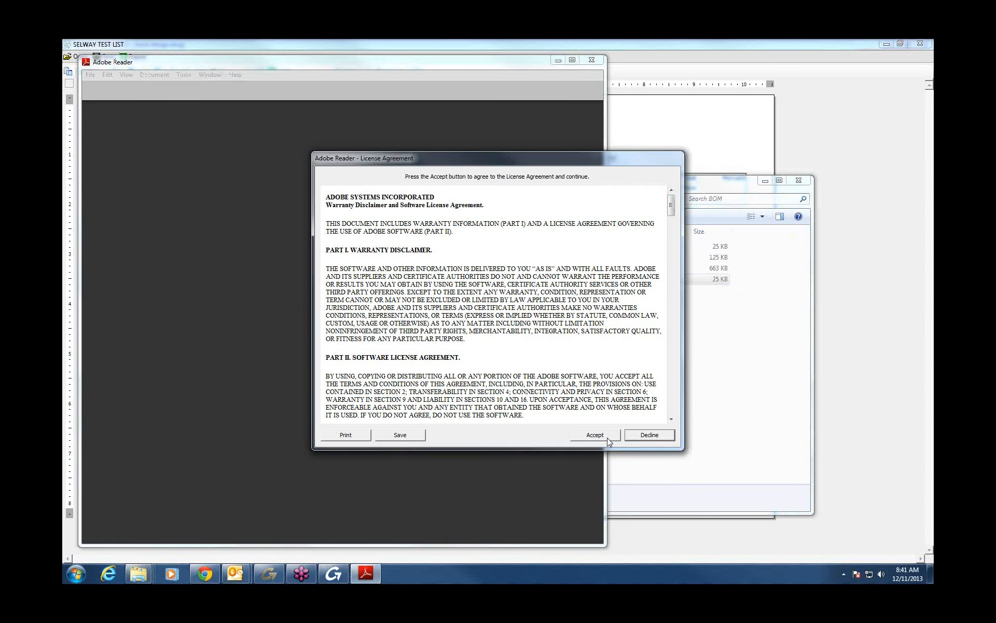
{"action": "left_click", "coordinate": [607, 436]}
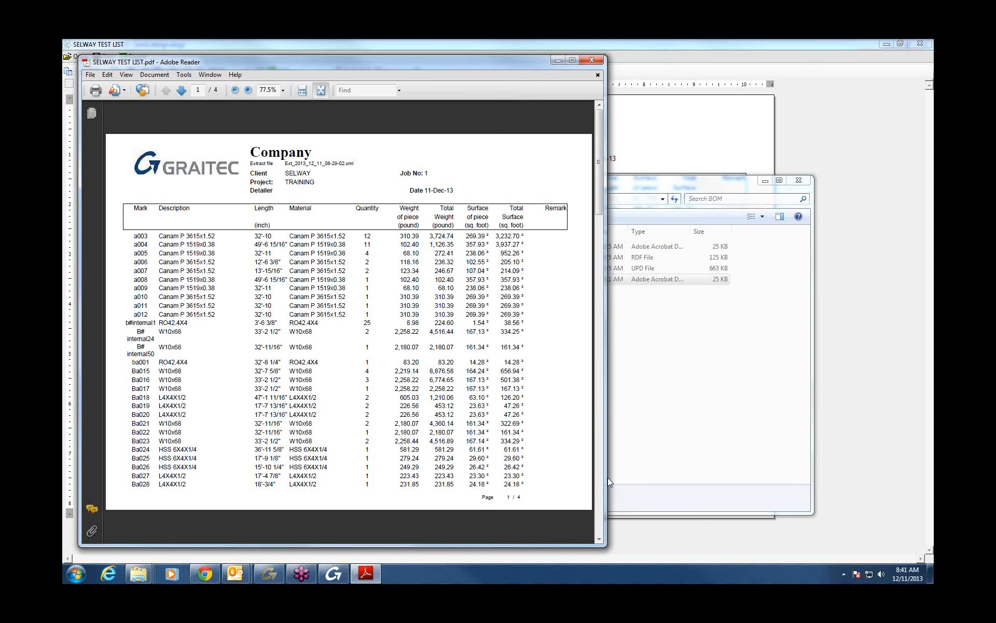
{"action": "left_click_drag", "start_coordinate": [608, 478], "coordinate": [748, 420]}
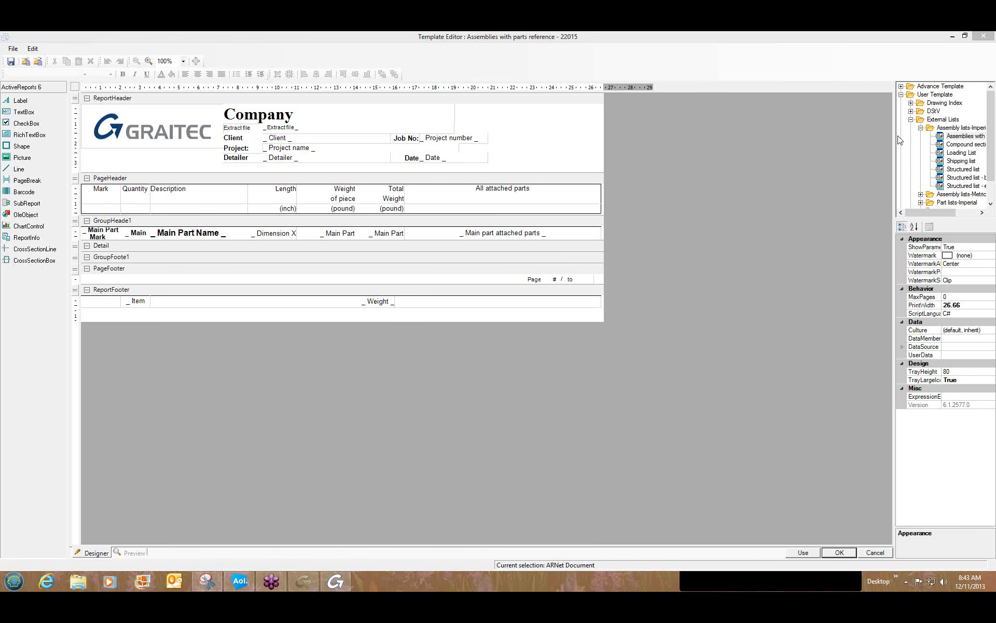
- Widen the template tree and copy the Assemblies with parts reference template under Assembly lists-Imperial
{"action": "left_click", "coordinate": [890, 204]}
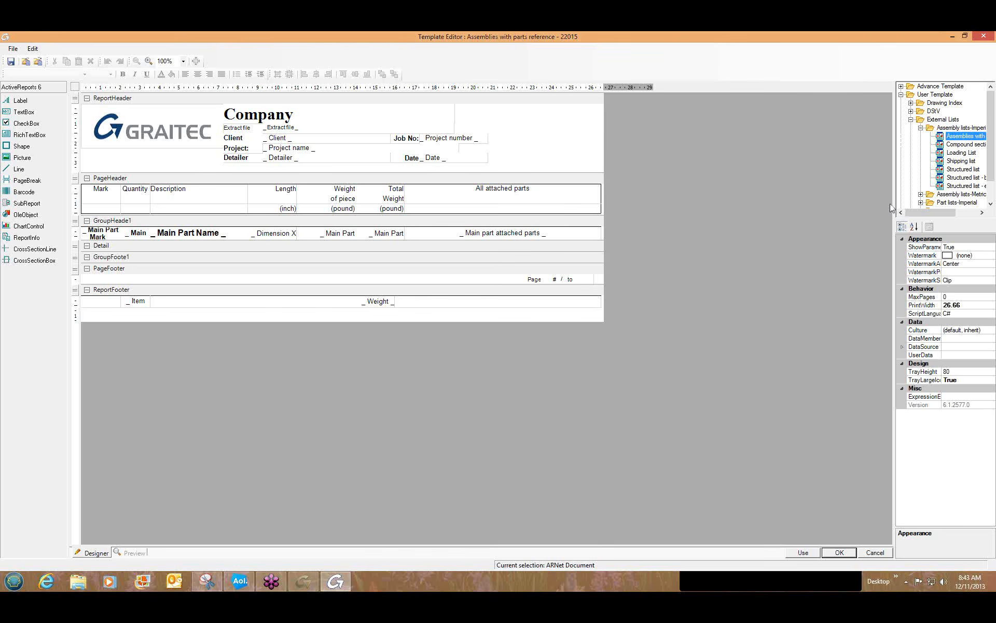
{"action": "left_click", "coordinate": [866, 234]}
{"action": "left_click_drag", "start_coordinate": [871, 189], "coordinate": [866, 172]}
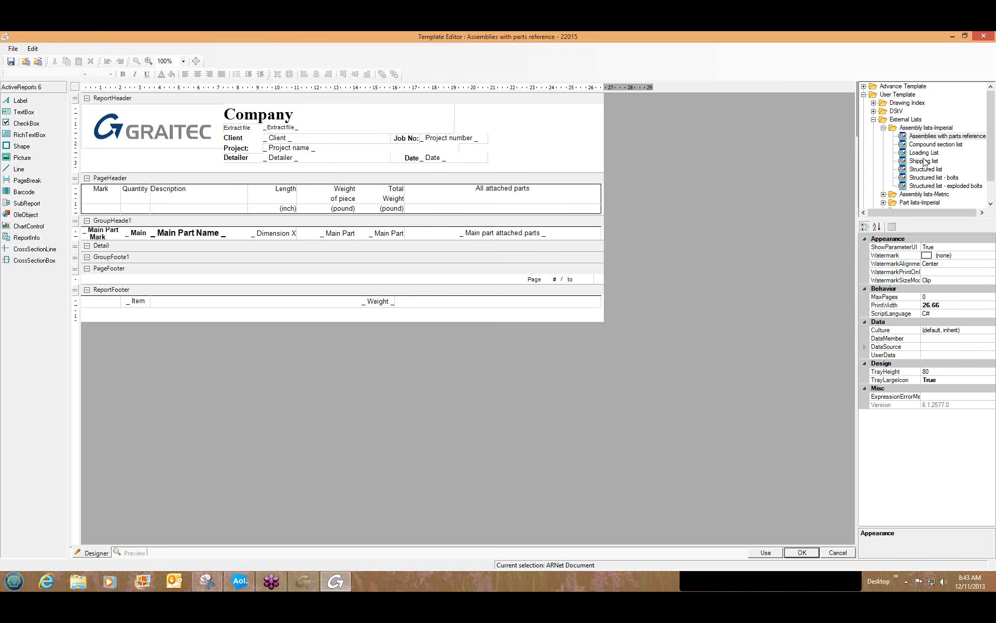
{"action": "right_click", "coordinate": [935, 135]}
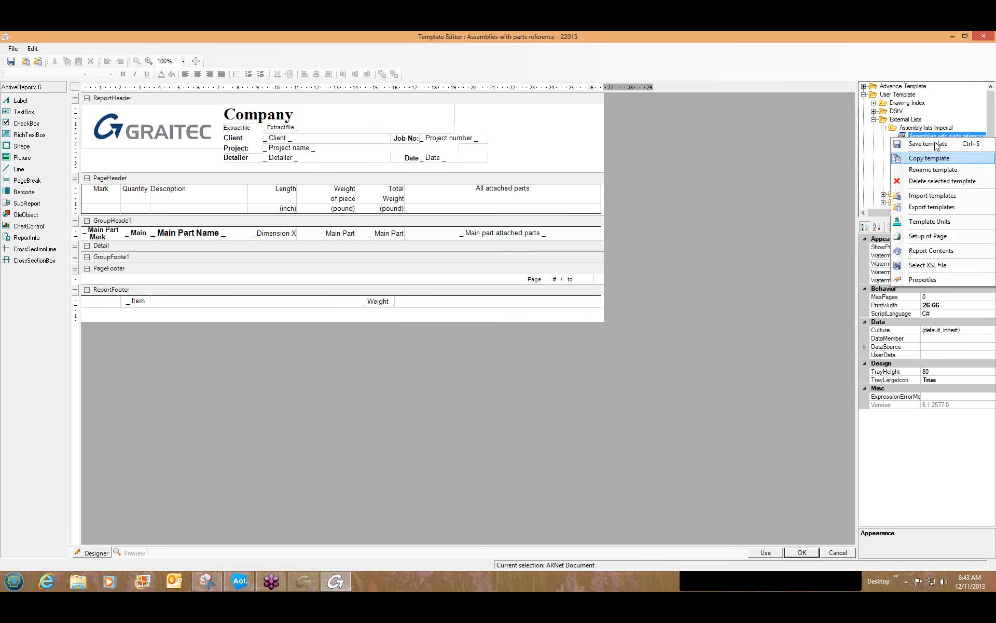
{"action": "left_click", "coordinate": [937, 158]}
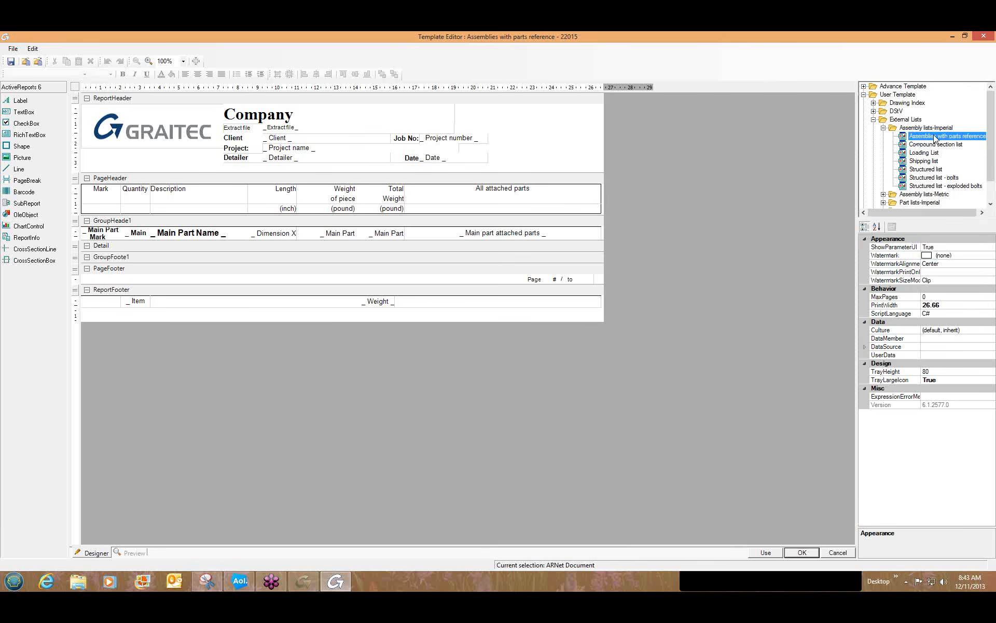
{"action": "right_click", "coordinate": [935, 137]}
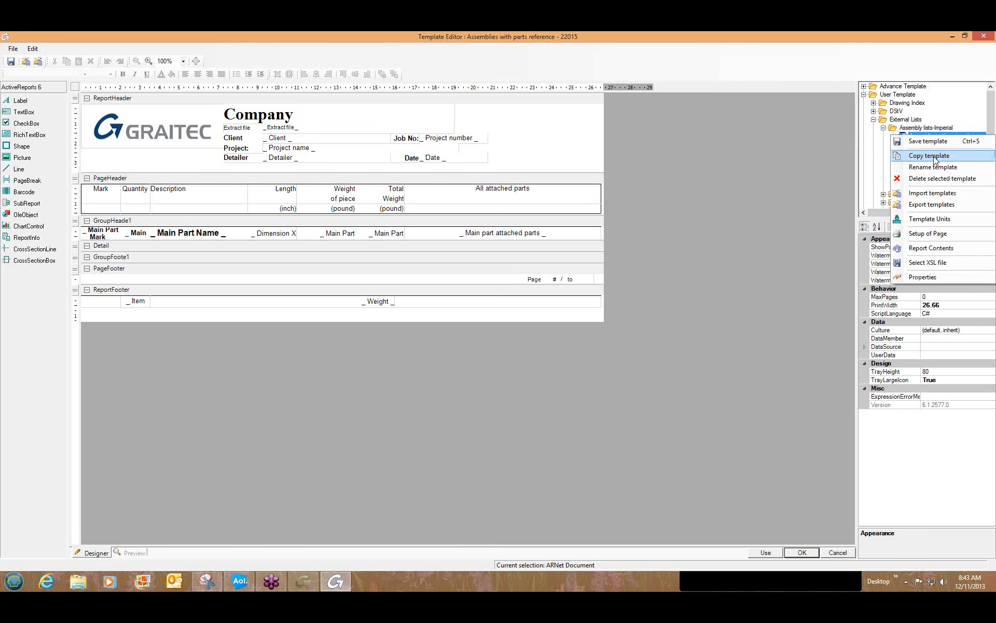
{"action": "left_click", "coordinate": [937, 157]}
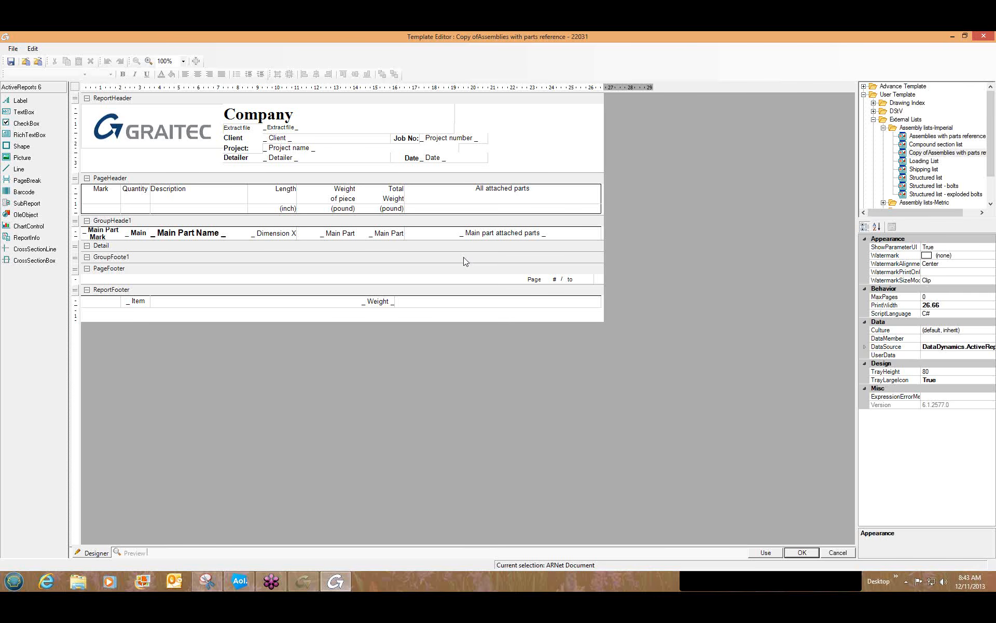
- Set the field content of the Dimension X field under the Length heading to Detail type
{"action": "left_click", "coordinate": [280, 189]}
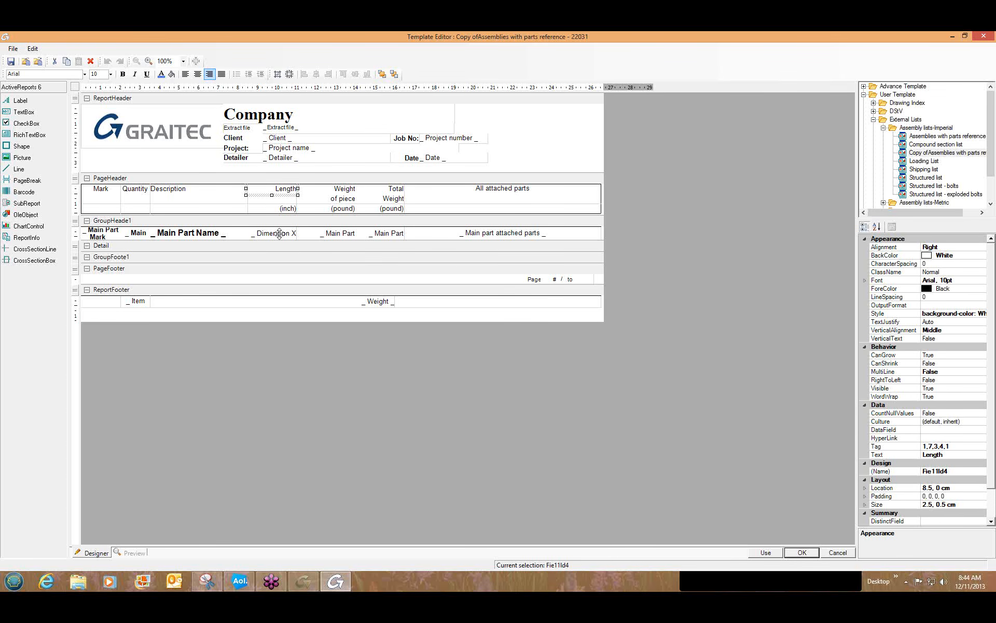
{"action": "left_click", "coordinate": [279, 234]}
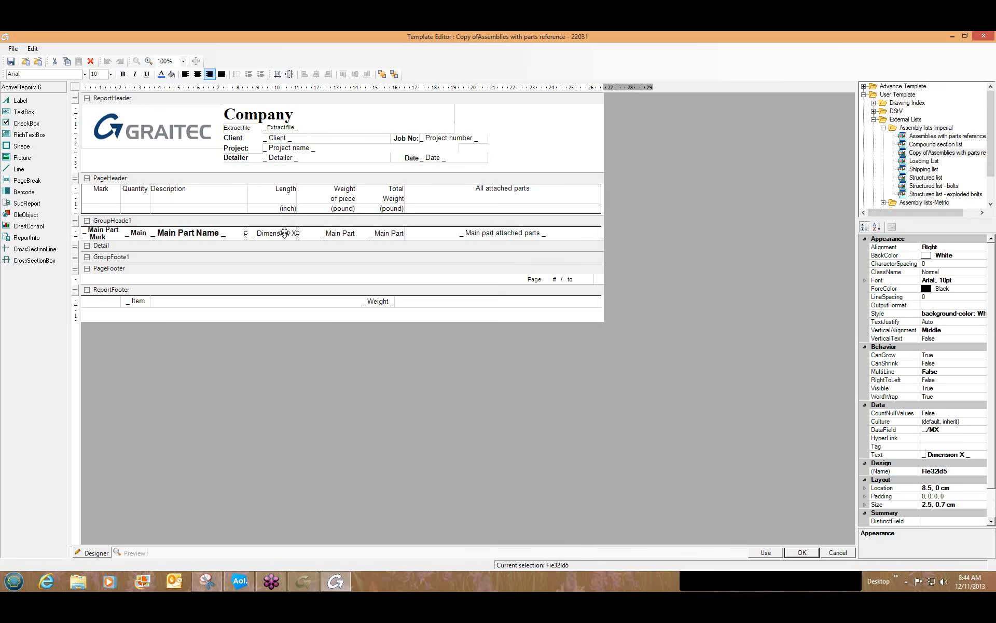
{"action": "right_click", "coordinate": [286, 238]}
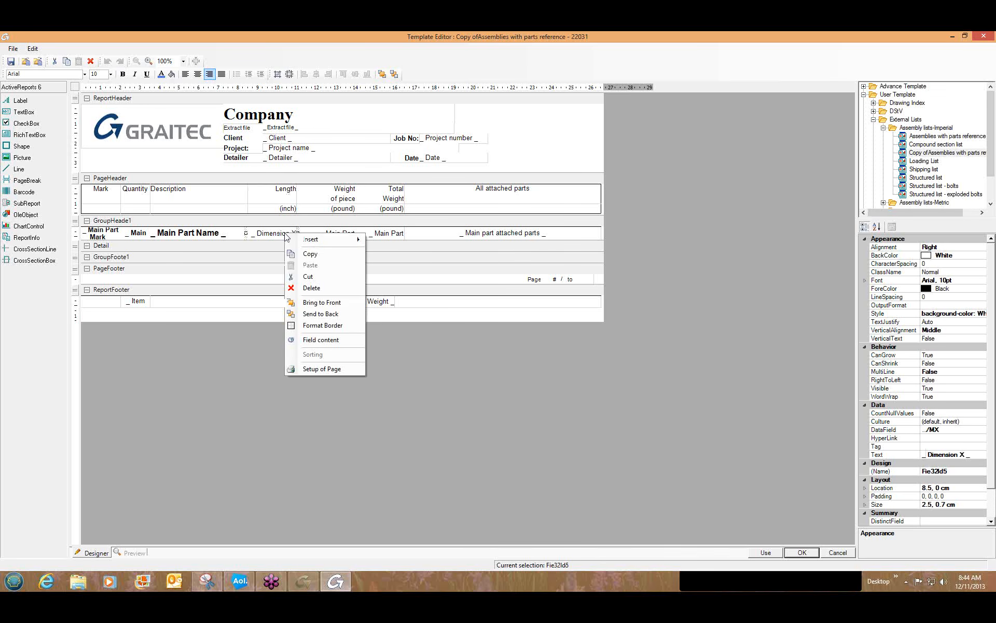
{"action": "left_click", "coordinate": [330, 341]}
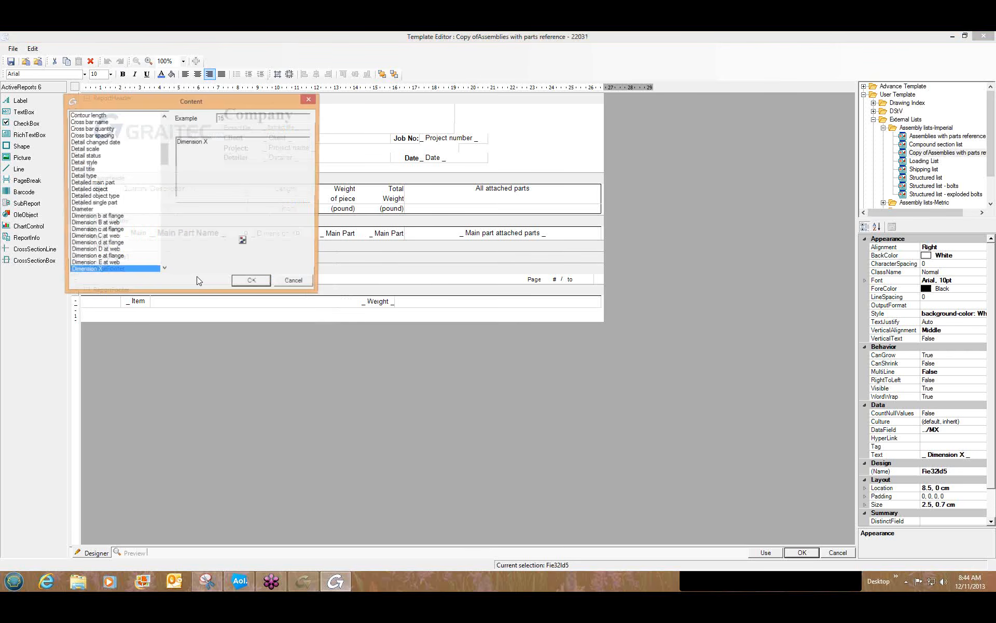
{"action": "left_click", "coordinate": [114, 223]}
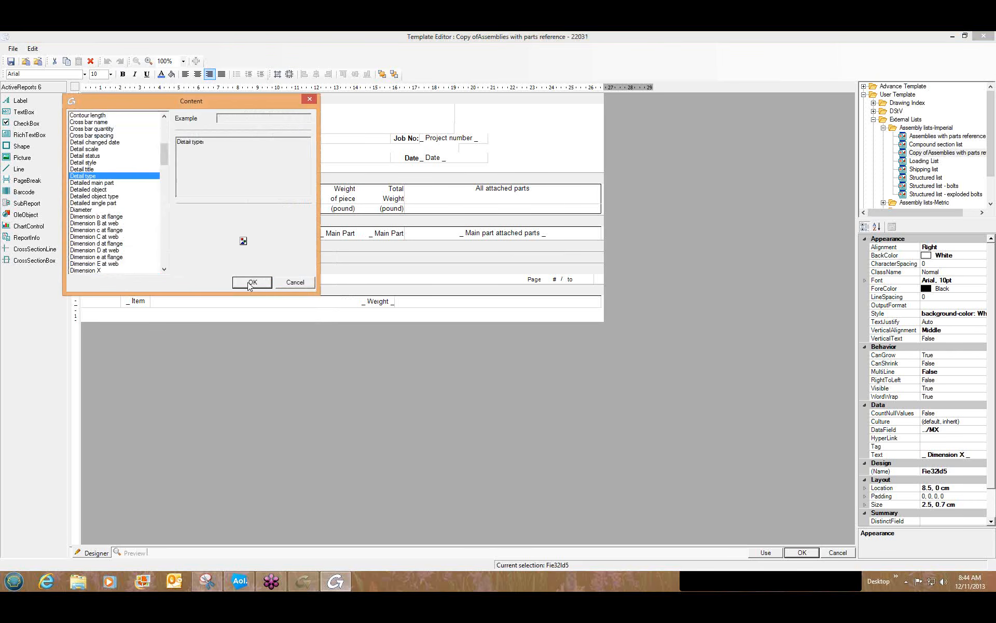
{"action": "left_click", "coordinate": [251, 283]}
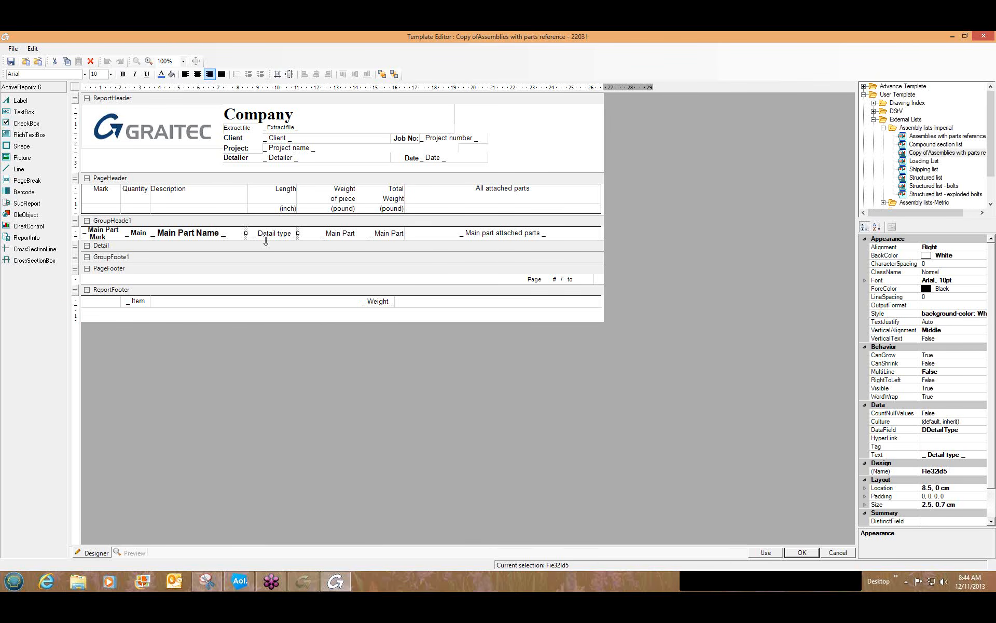
- Change the Length column heading in the page header of the copied template to frgrgtrfer
{"action": "left_click", "coordinate": [281, 190]}
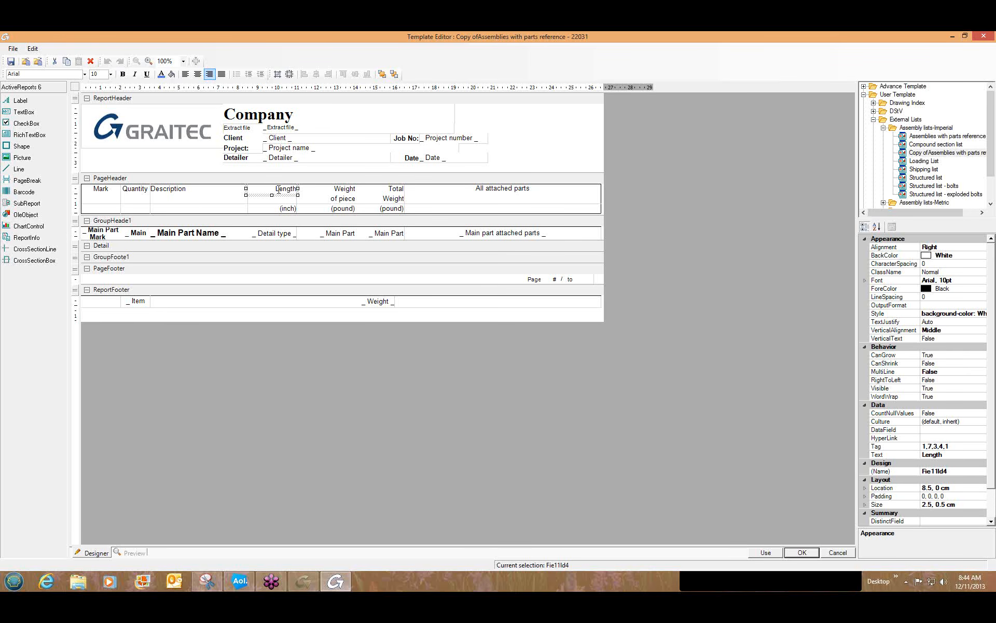
{"action": "double_click", "coordinate": [279, 190]}
{"action": "key", "text": "Delete"}
{"action": "type", "text": "frgrgtrfer"}
{"action": "left_click", "coordinate": [279, 307]}
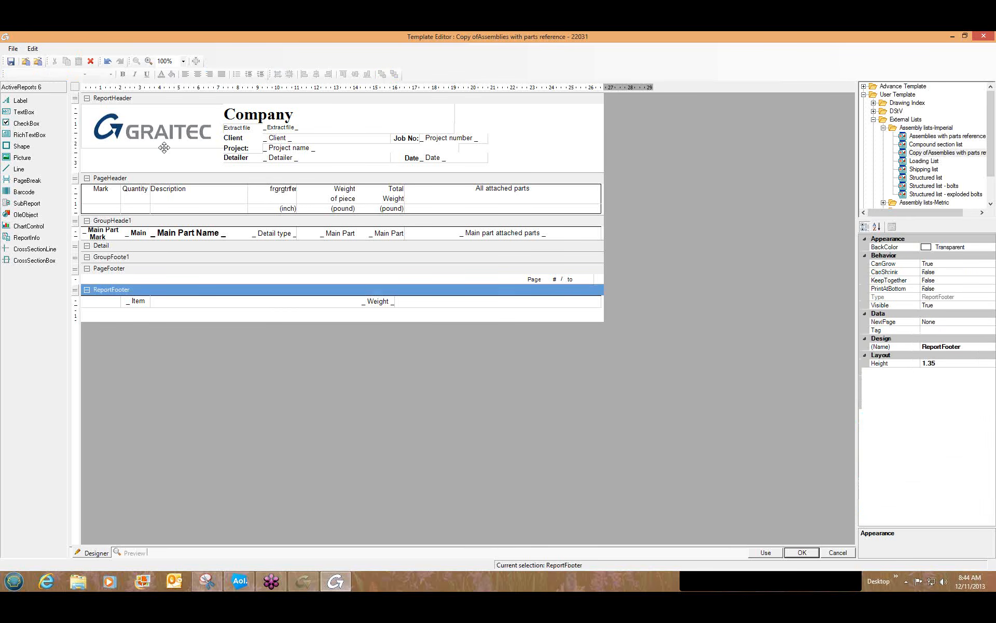
- Open the image selection for the report header logo and cancel without choosing a file
{"action": "left_click", "coordinate": [164, 148]}
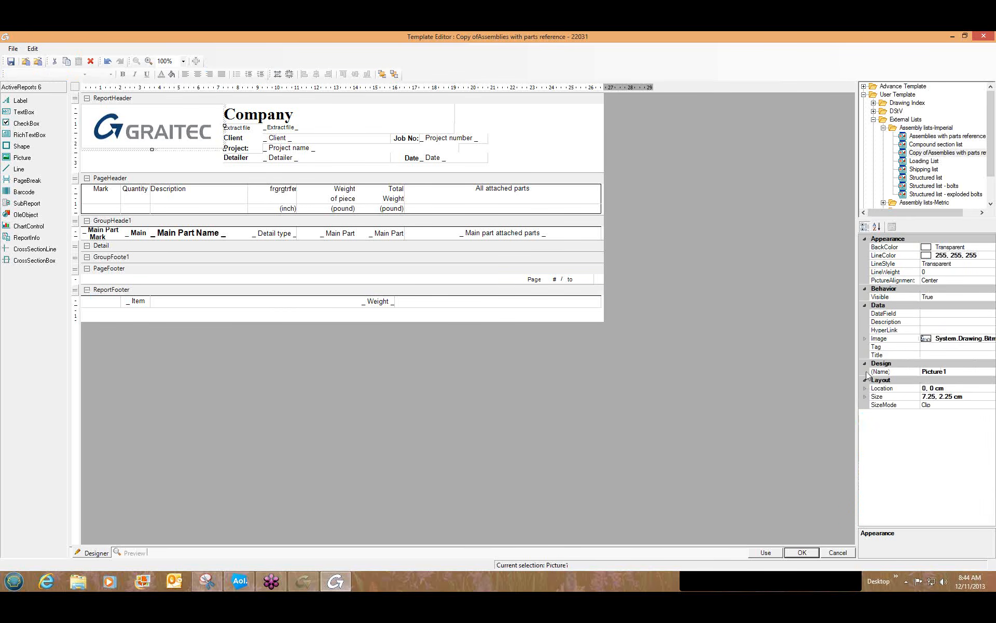
{"action": "left_click", "coordinate": [990, 338]}
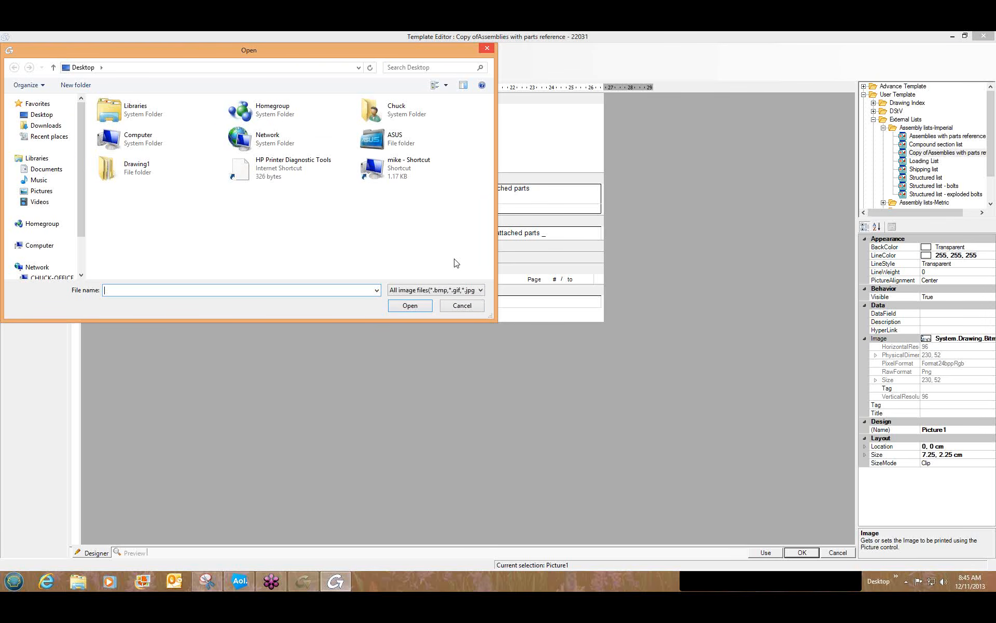
{"action": "left_click", "coordinate": [462, 305]}
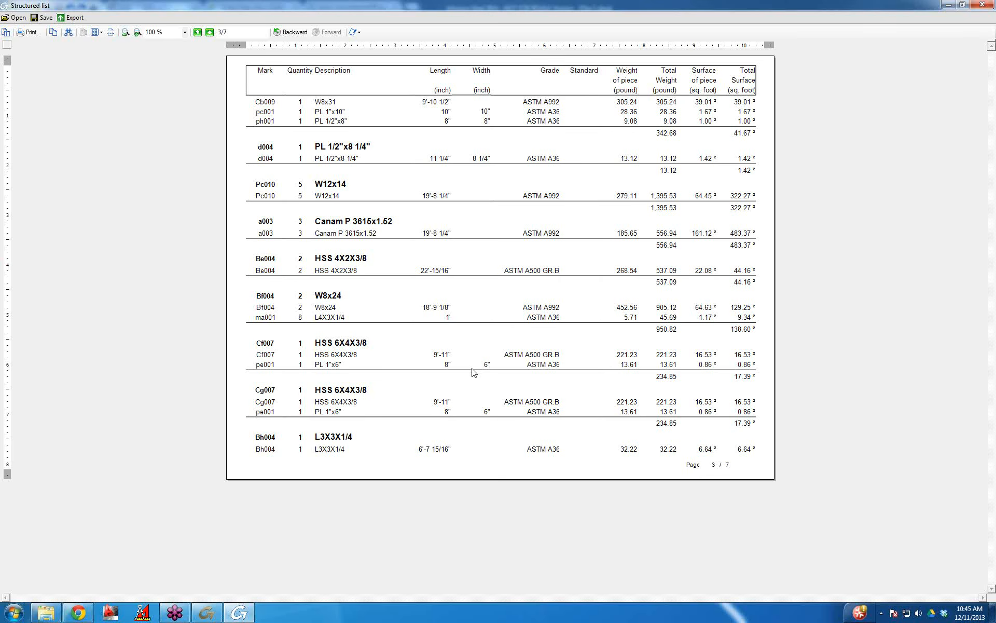
- Close the Structured list report preview without saving the report
{"action": "left_click", "coordinate": [986, 5]}
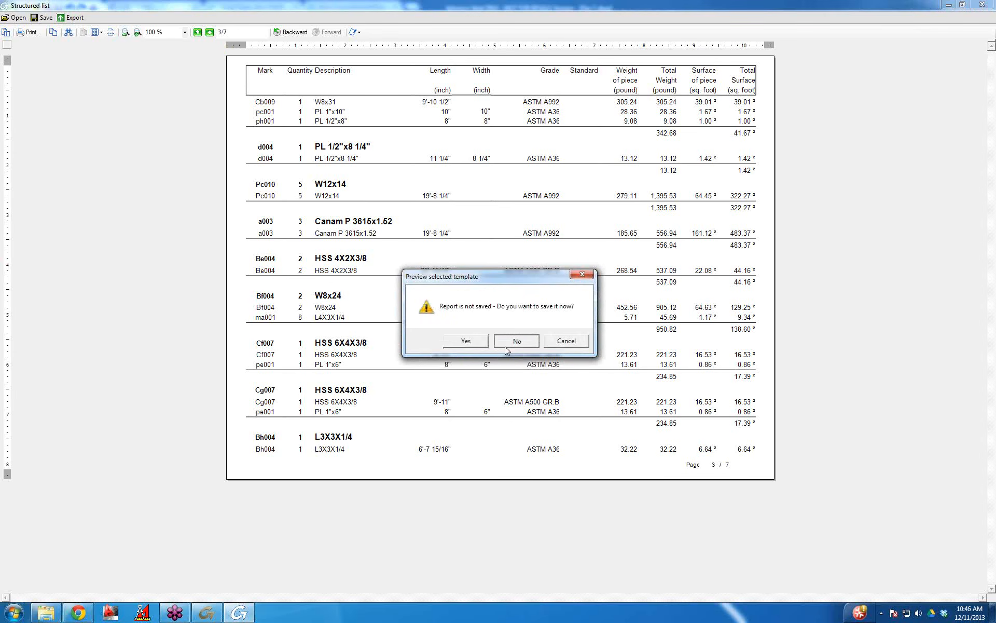
{"action": "left_click", "coordinate": [507, 346]}
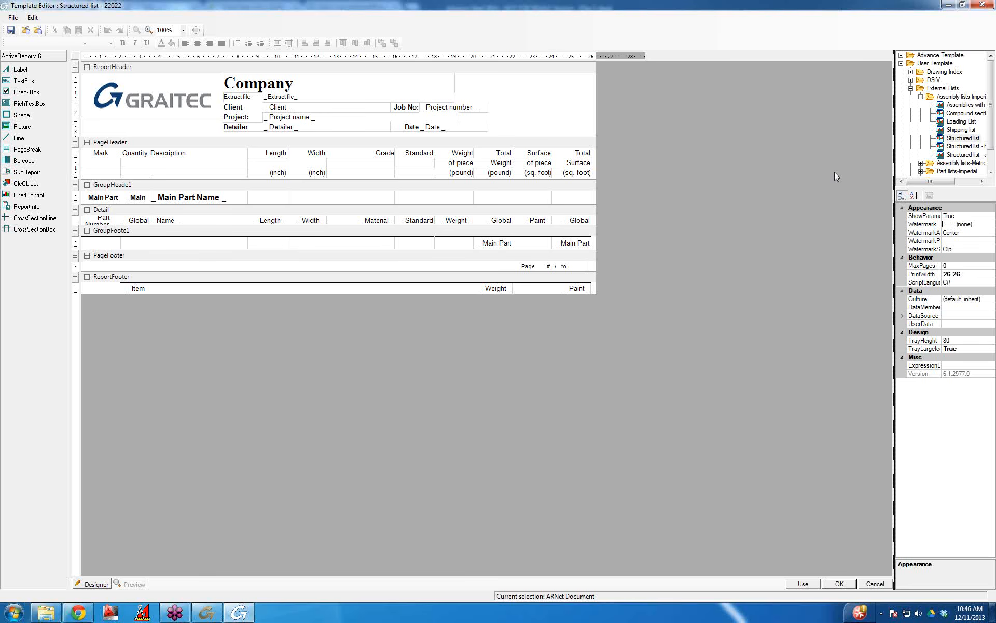
- Open the customised material list template under Part lists-Imperial and generate its list from the model extract
{"action": "left_click_drag", "start_coordinate": [894, 173], "coordinate": [818, 173]}
{"action": "left_click", "coordinate": [844, 97]}
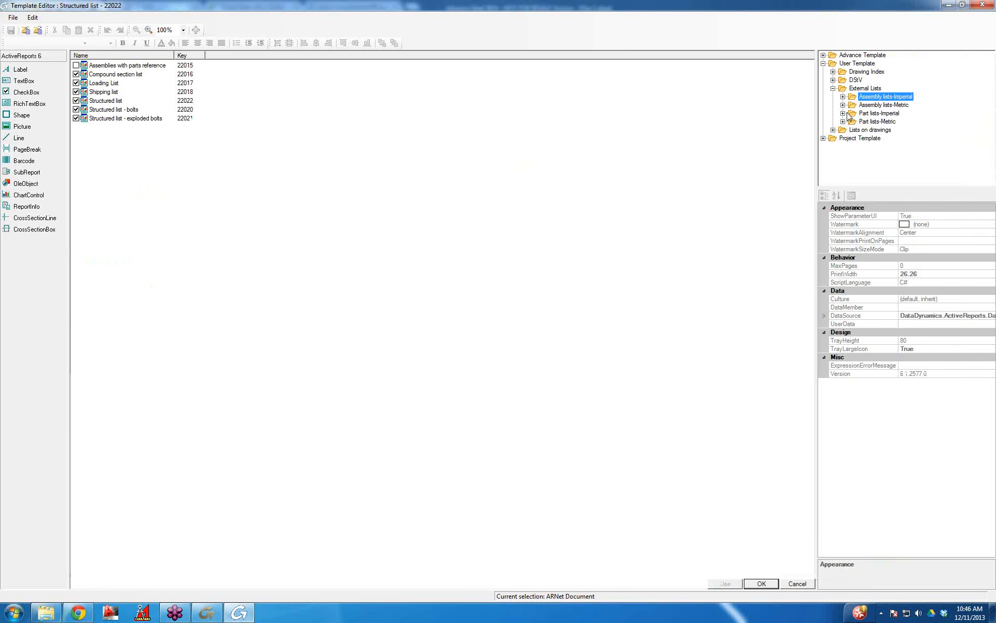
{"action": "left_click", "coordinate": [843, 113]}
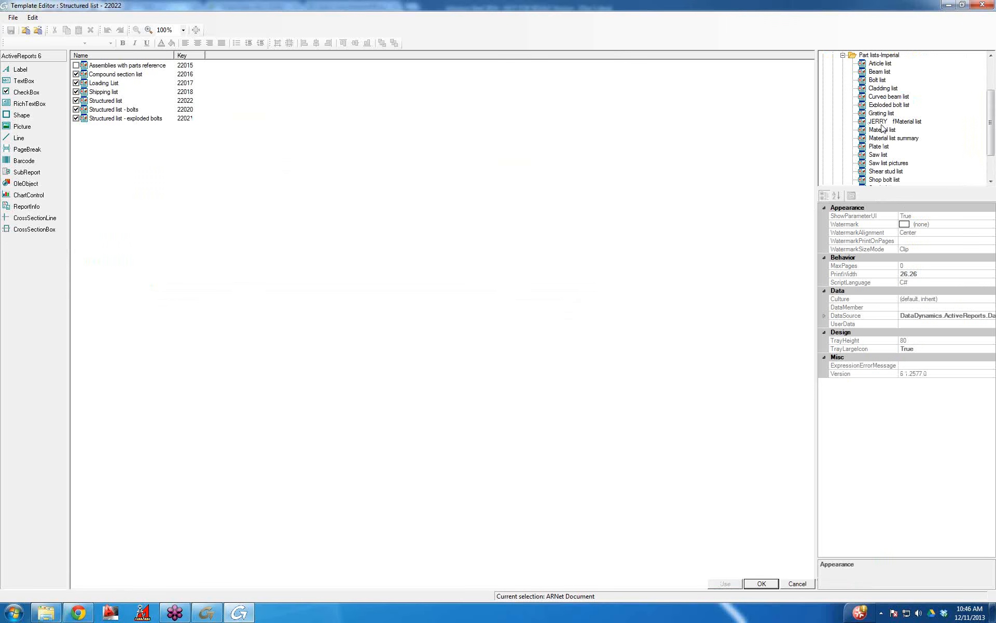
{"action": "double_click", "coordinate": [881, 122]}
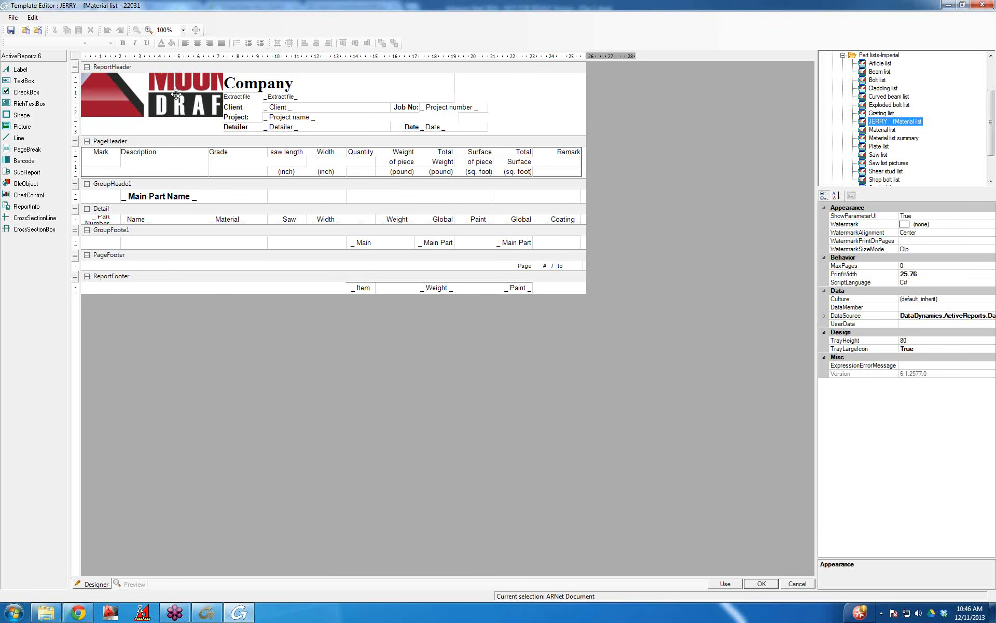
{"action": "left_click", "coordinate": [725, 583]}
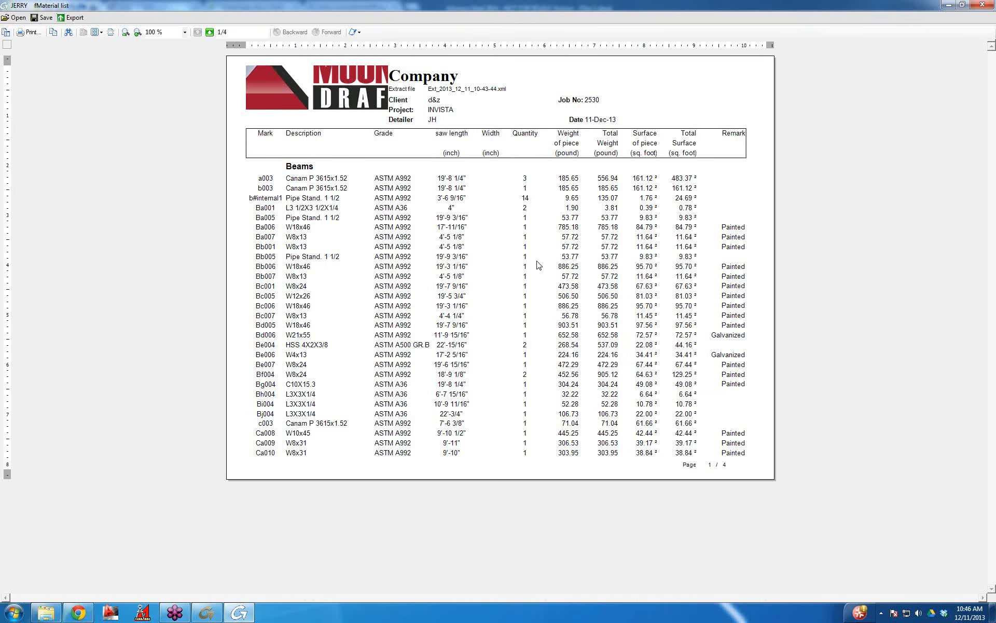
- Close the generated material list preview and switch back to the 01 training model in Advance Steel, framing its staircase area
{"action": "left_click", "coordinate": [982, 6]}
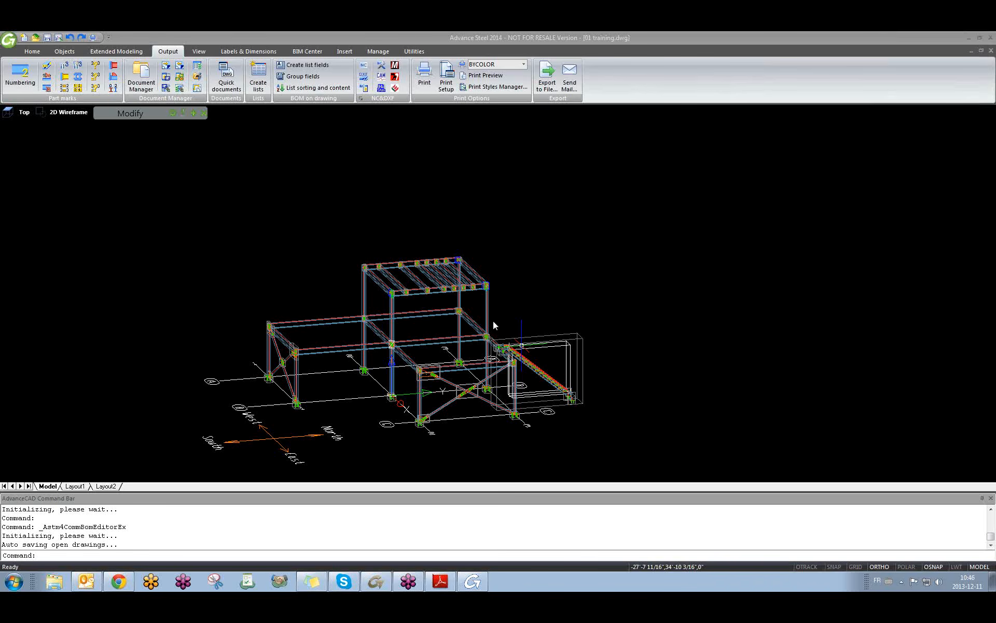
{"action": "middle_click_drag", "start_coordinate": [416, 338], "coordinate": [400, 286]}
{"action": "middle_click_drag", "start_coordinate": [499, 271], "coordinate": [408, 291], "text": "shift"}
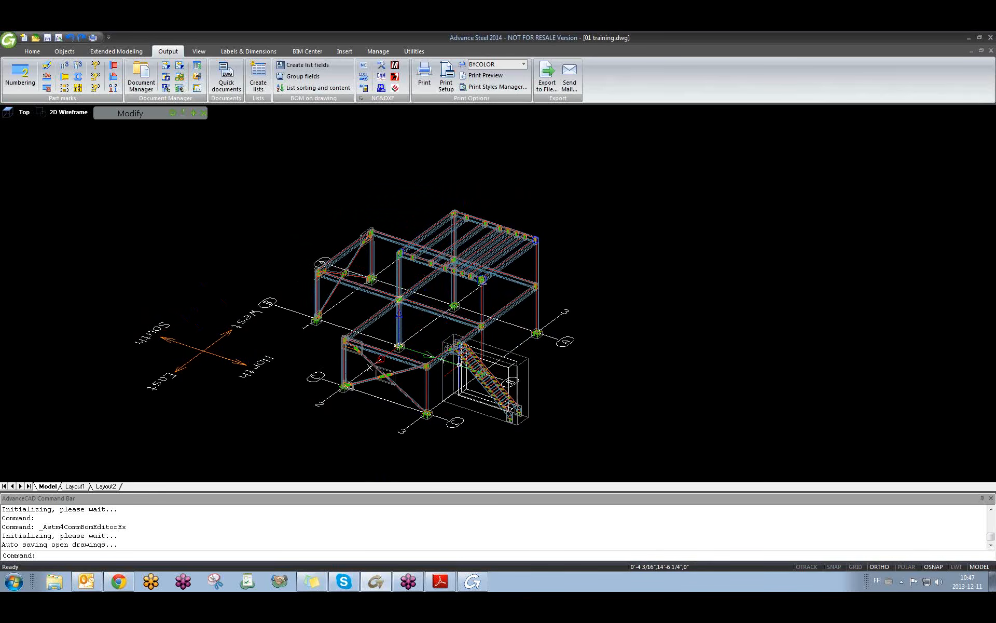
{"action": "scroll", "coordinate": [465, 368], "scroll_direction": "up", "scroll_amount": 5}
{"action": "middle_click_drag", "start_coordinate": [465, 369], "coordinate": [354, 294]}
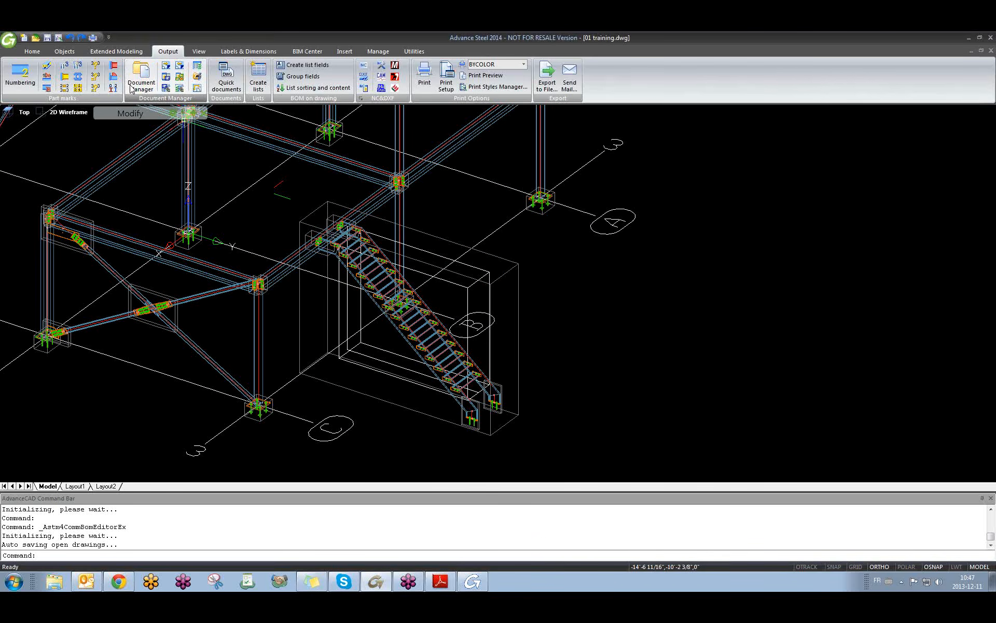
- Open Quick documents, browse the User drawing styles for columns, and examine the enlarged preview of the Column - front style
{"action": "left_click", "coordinate": [221, 76]}
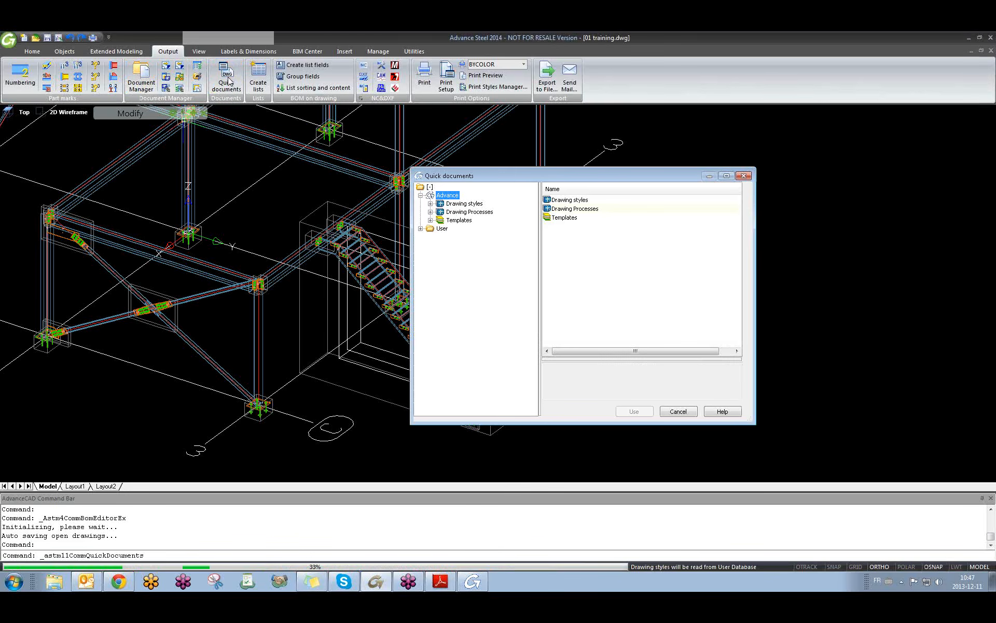
{"action": "left_click", "coordinate": [421, 229]}
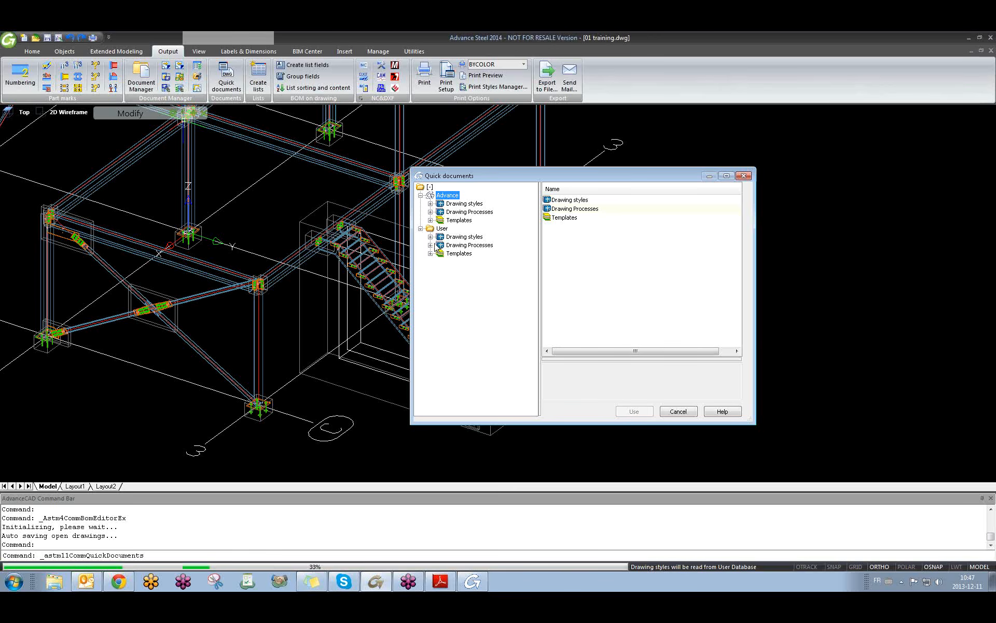
{"action": "left_click", "coordinate": [431, 237]}
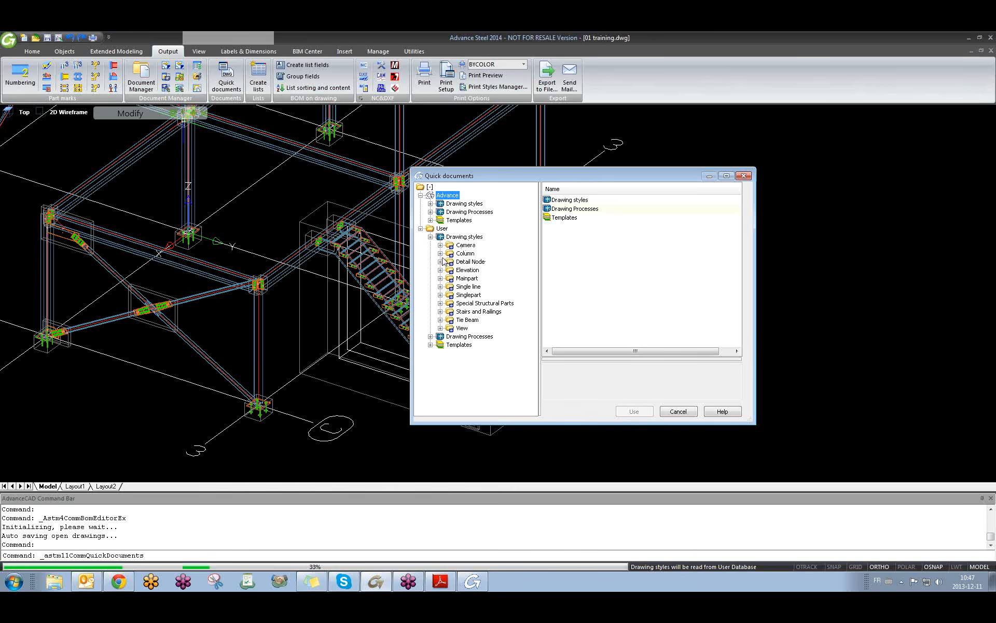
{"action": "left_click", "coordinate": [440, 253]}
{"action": "left_click", "coordinate": [497, 262]}
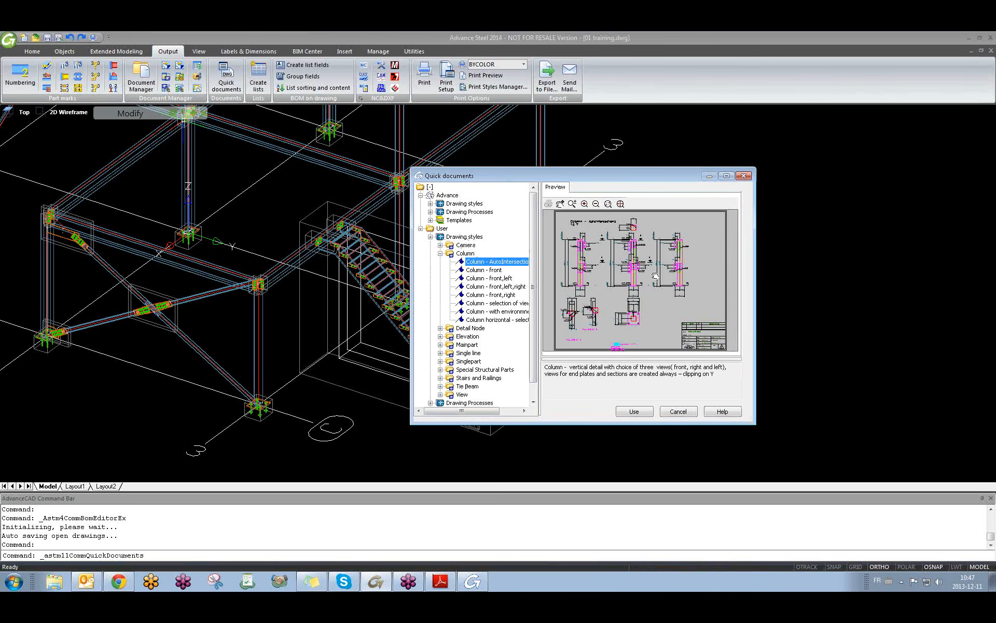
{"action": "left_click", "coordinate": [487, 271]}
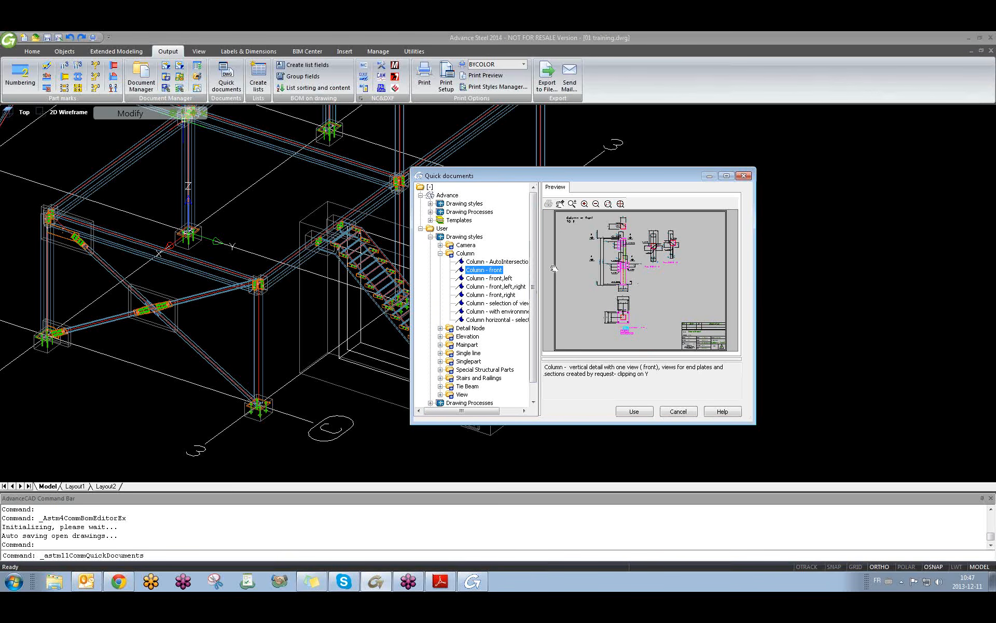
{"action": "left_click", "coordinate": [726, 175]}
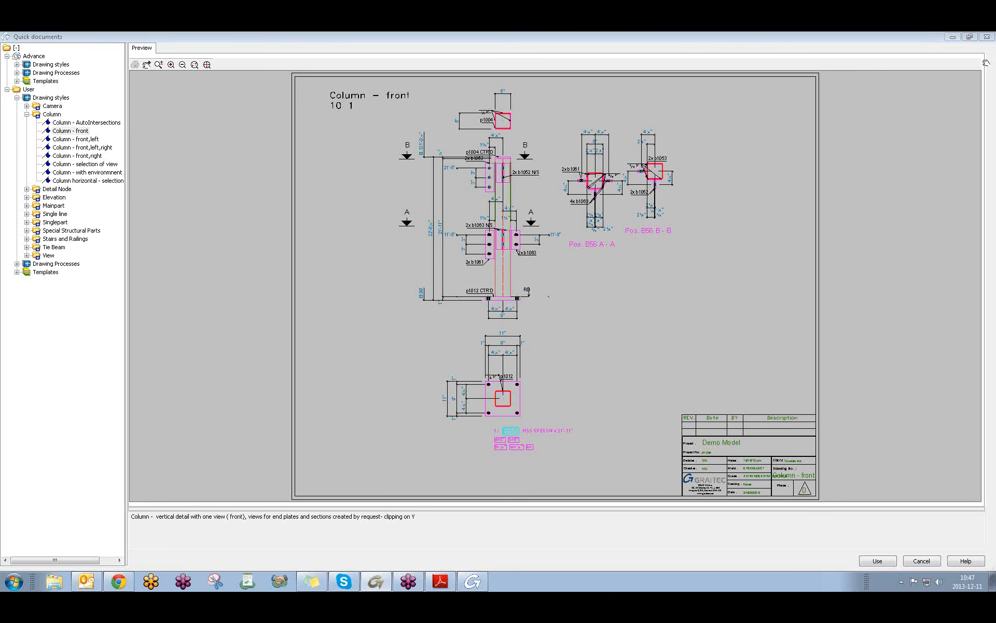
{"action": "left_click", "coordinate": [970, 36]}
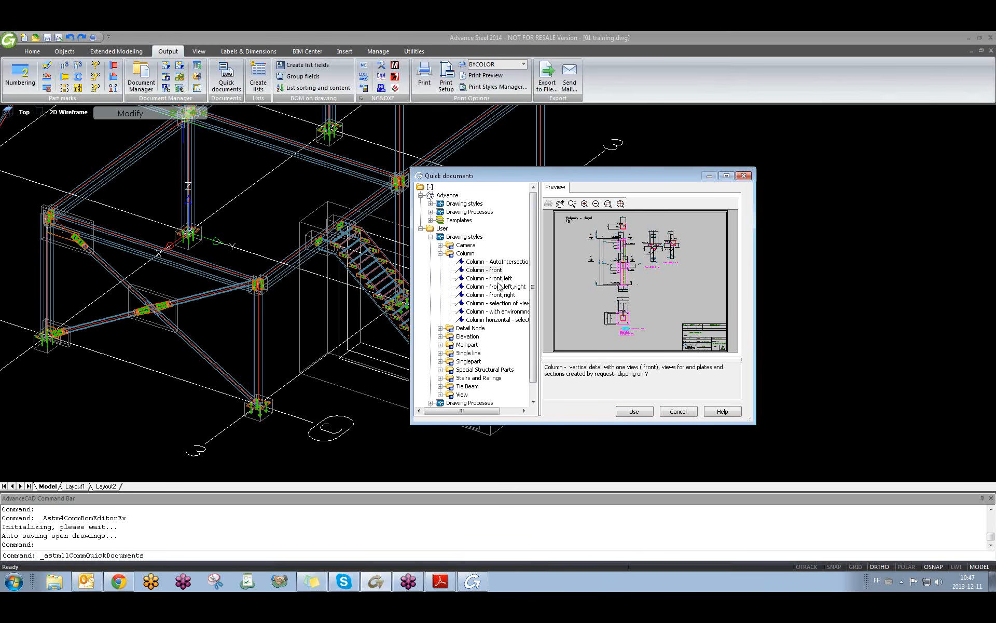
{"action": "left_click", "coordinate": [726, 177]}
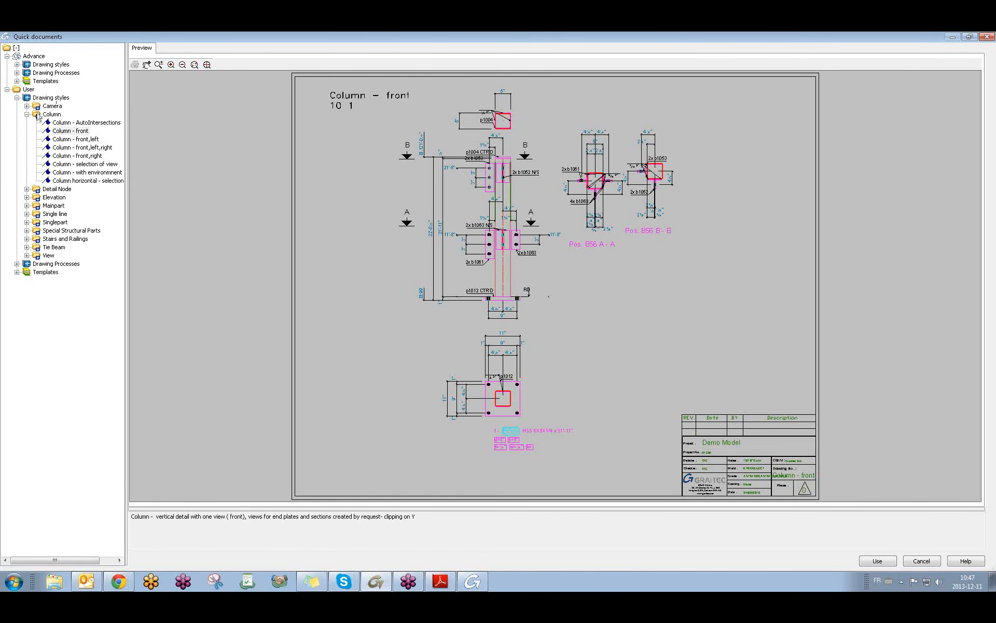
- Compare the previews of the remaining vertical column styles, from Column - front,left to Column - with environment
{"action": "left_click", "coordinate": [80, 139]}
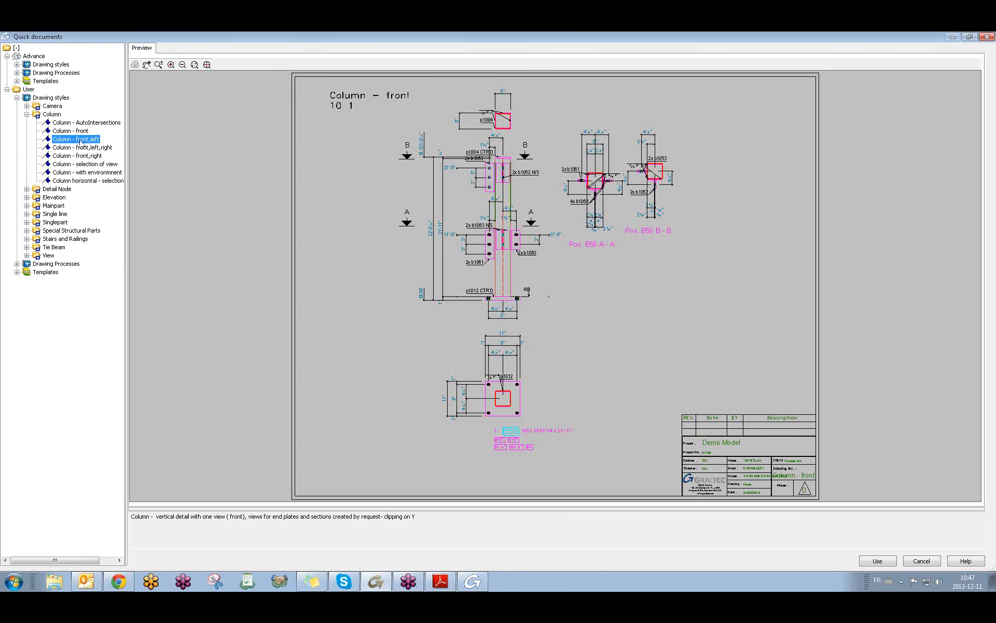
{"action": "left_click", "coordinate": [84, 149]}
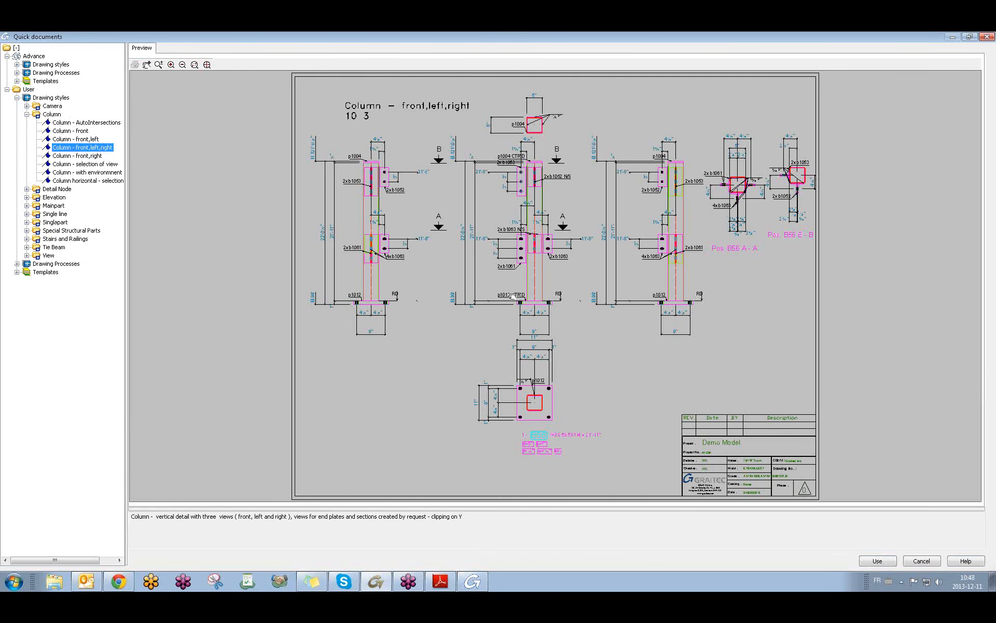
{"action": "left_click", "coordinate": [84, 156]}
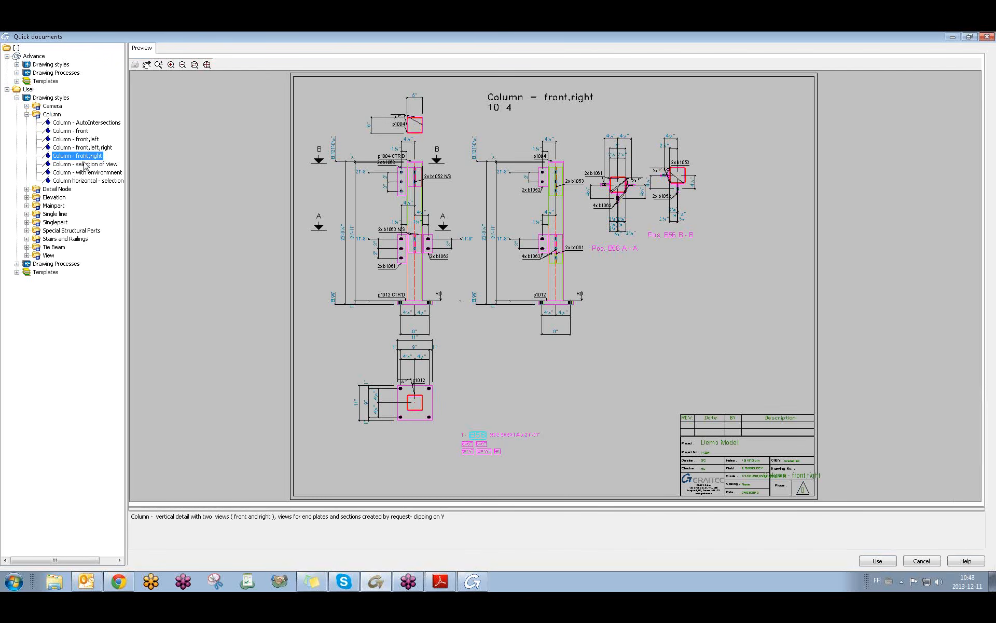
{"action": "left_click", "coordinate": [86, 165]}
{"action": "left_click", "coordinate": [83, 173]}
- Try to create a detail drawing of the middle rear column with the Column horizontal - selection of view style and default drawing type settings
{"action": "left_click", "coordinate": [85, 181]}
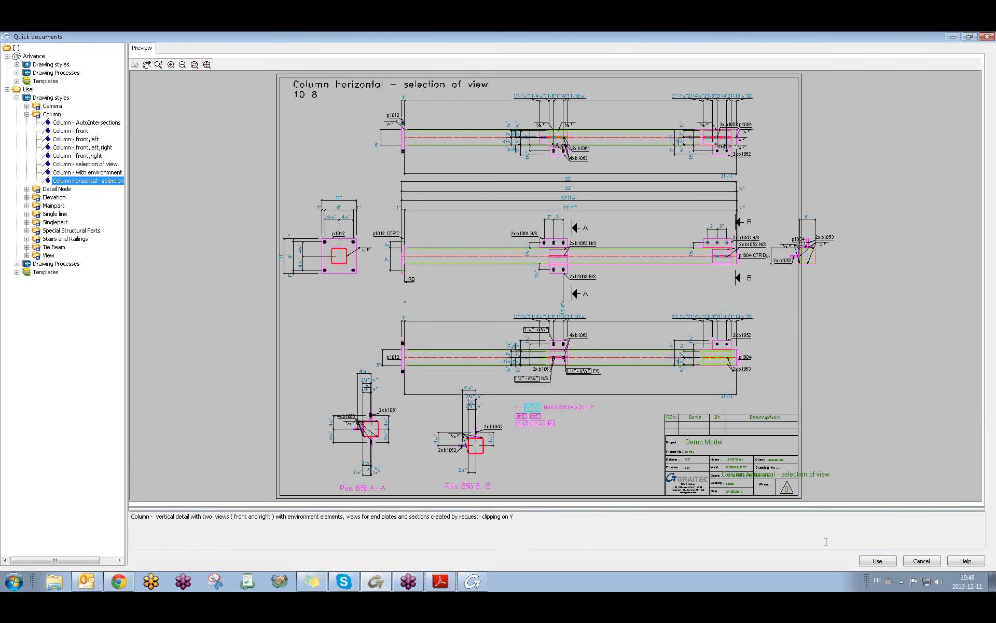
{"action": "left_click", "coordinate": [878, 561]}
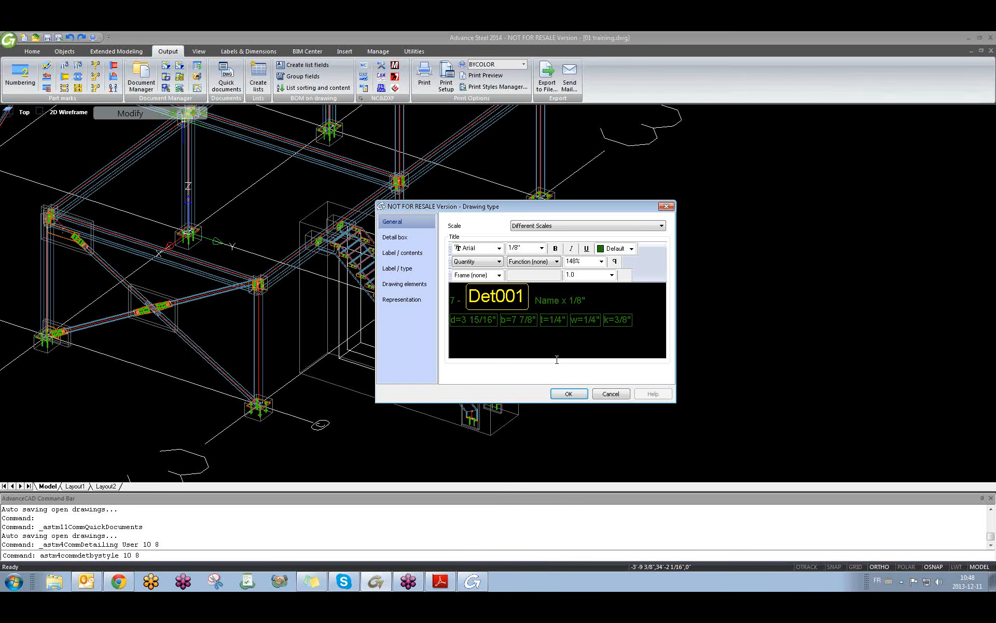
{"action": "left_click", "coordinate": [565, 395]}
{"action": "scroll", "coordinate": [562, 398], "scroll_direction": "down", "scroll_amount": 5}
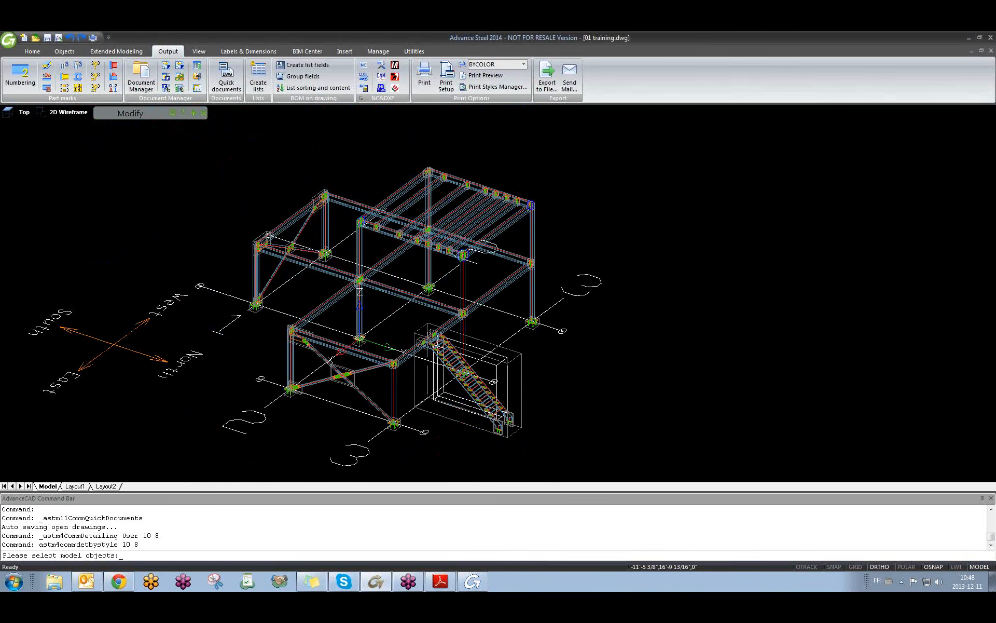
{"action": "scroll", "coordinate": [460, 297], "scroll_direction": "up", "scroll_amount": 6}
{"action": "left_click", "coordinate": [457, 292]}
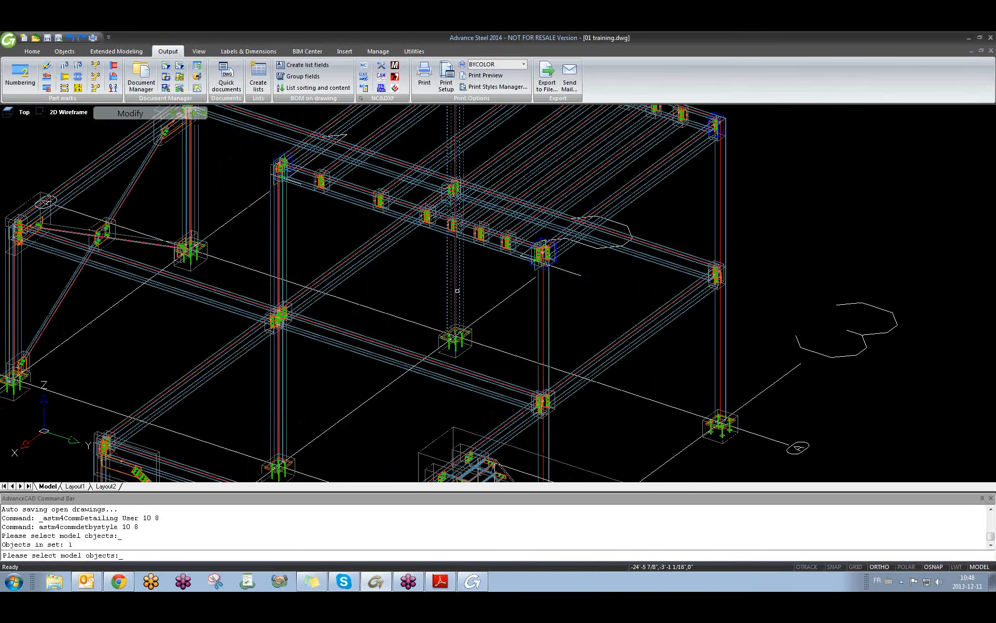
{"action": "key", "text": "Return"}
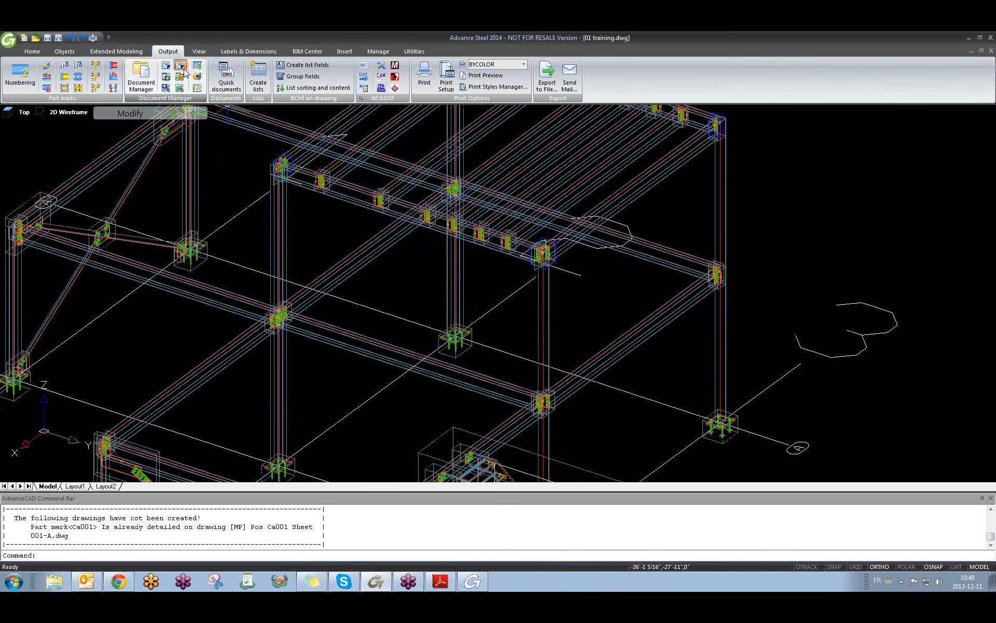
- Un-register all six [MP] drawings in the Details folder, from Pos Ba003 Sheet 003 to Pos Ca002 Sheet 002-A
{"action": "left_click", "coordinate": [198, 76]}
{"action": "left_click_drag", "start_coordinate": [484, 308], "coordinate": [447, 197]}
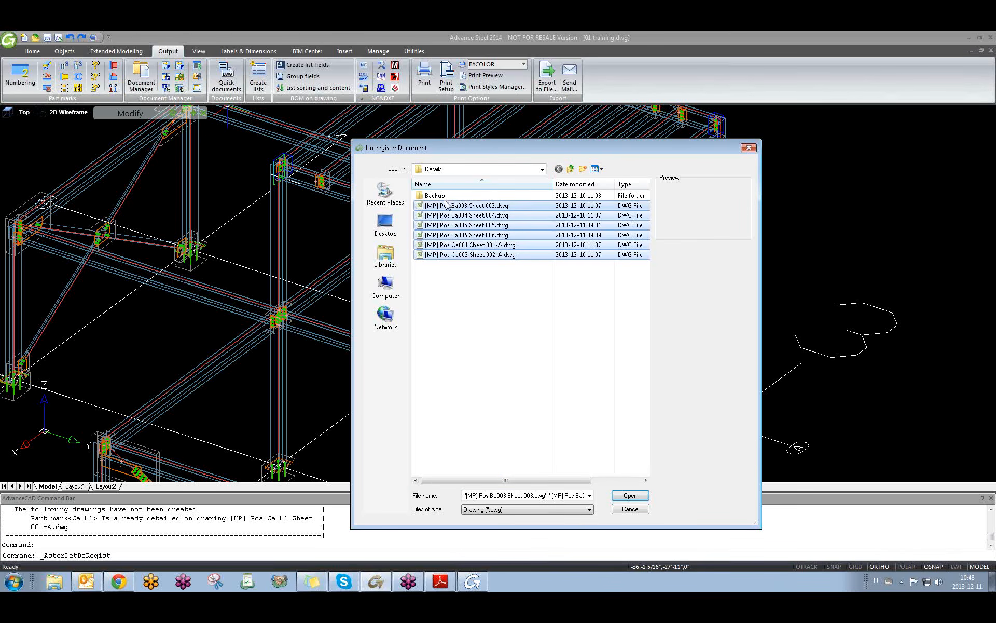
{"action": "left_click", "coordinate": [631, 495]}
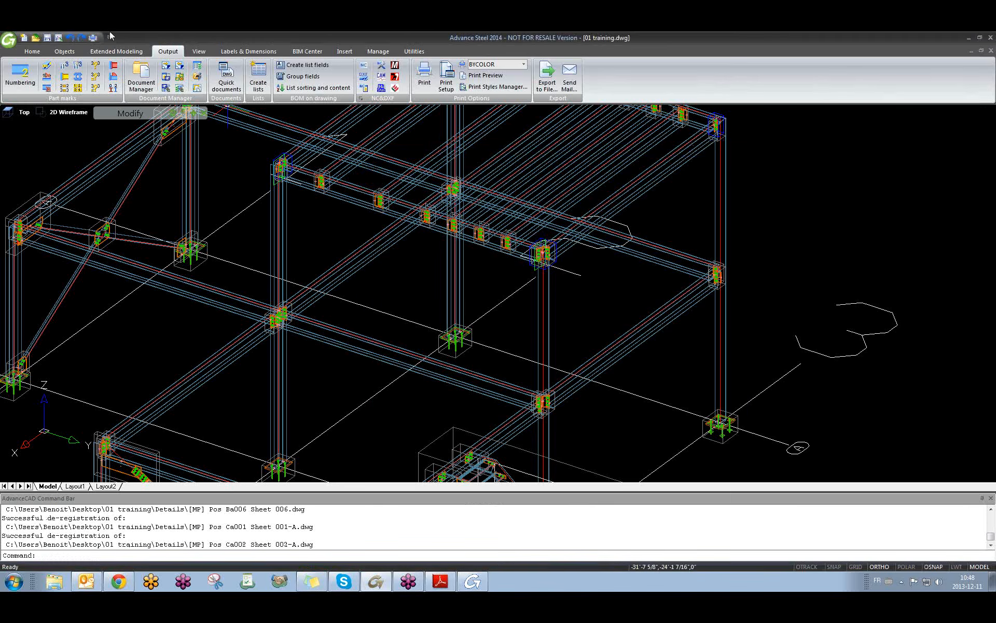
- Start a column detail with the Column horizontal - selection of view style, accepting the default drawing type settings
{"action": "left_click", "coordinate": [226, 78]}
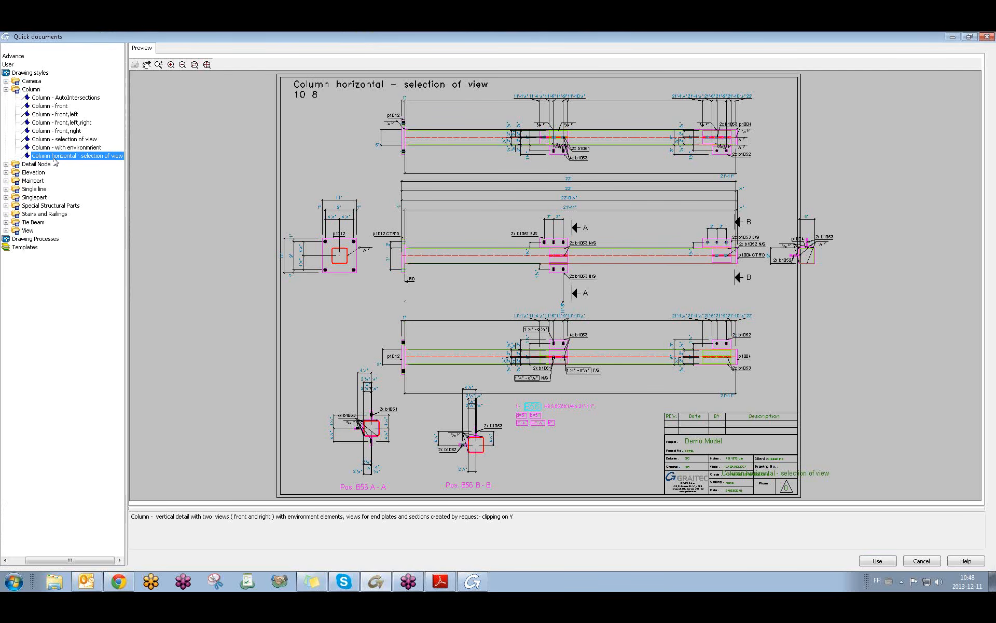
{"action": "left_click", "coordinate": [878, 561]}
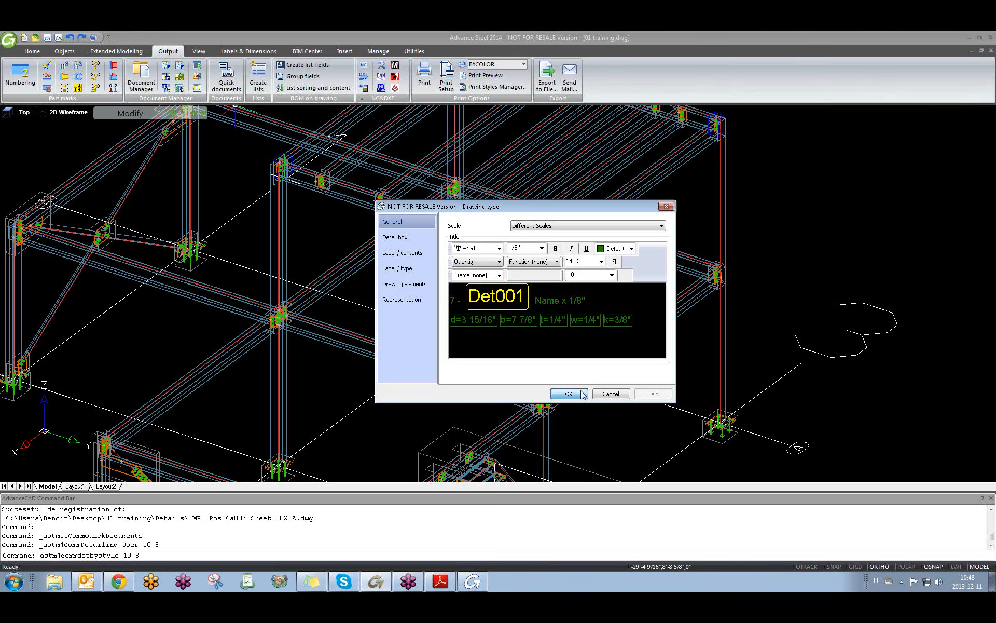
{"action": "left_click", "coordinate": [569, 394]}
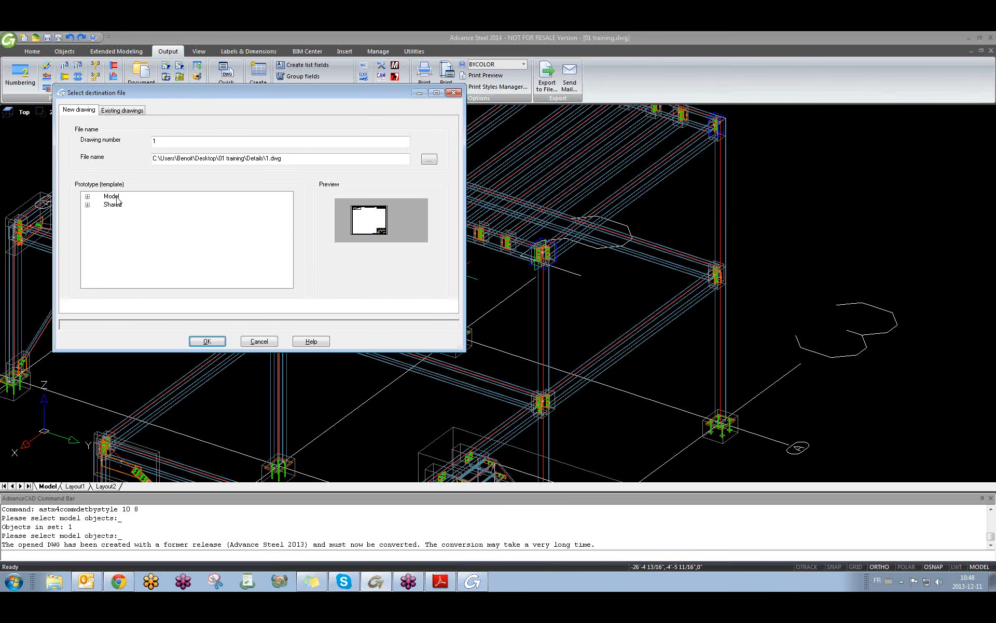
- List the Model prototypes and examine the matching ANSI-B and ANSI-C drawing files in the Prototypes folder of 01 training
{"action": "left_click", "coordinate": [88, 197]}
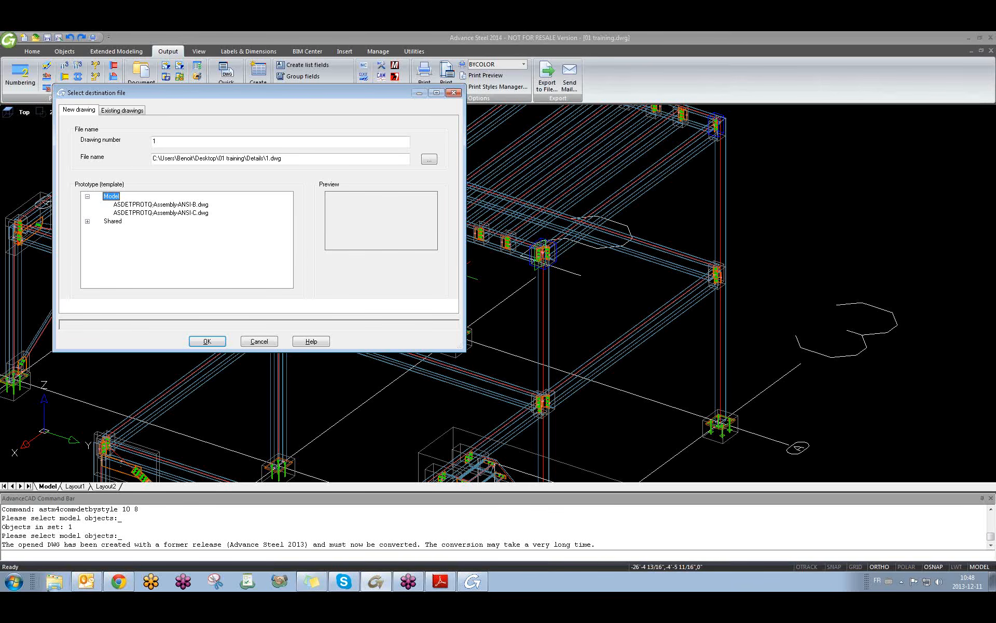
{"action": "left_click", "coordinate": [50, 585]}
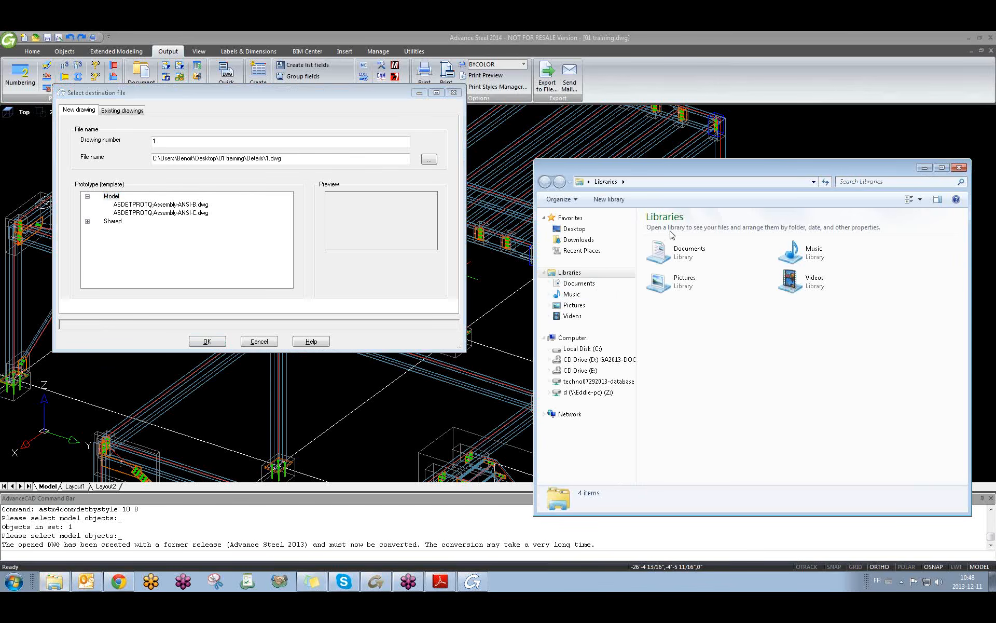
{"action": "left_click", "coordinate": [586, 232]}
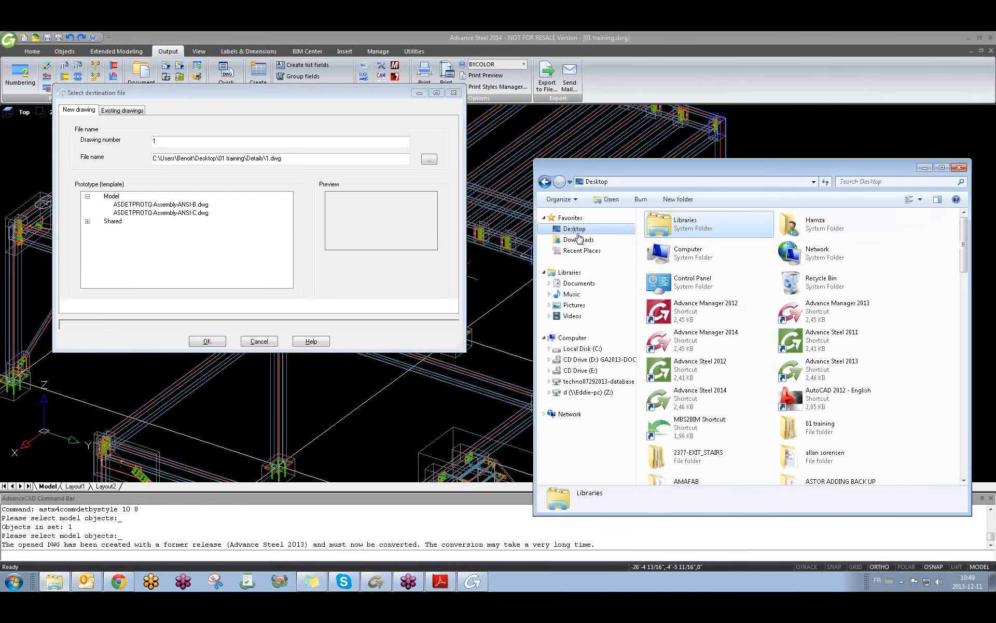
{"action": "double_click", "coordinate": [832, 439]}
{"action": "double_click", "coordinate": [672, 294]}
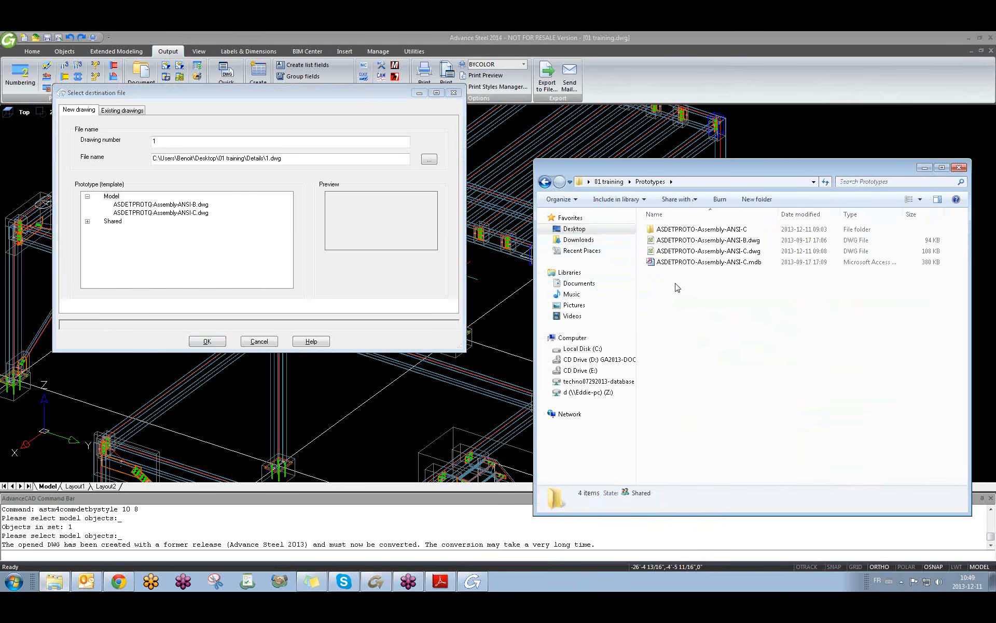
{"action": "left_click", "coordinate": [683, 251]}
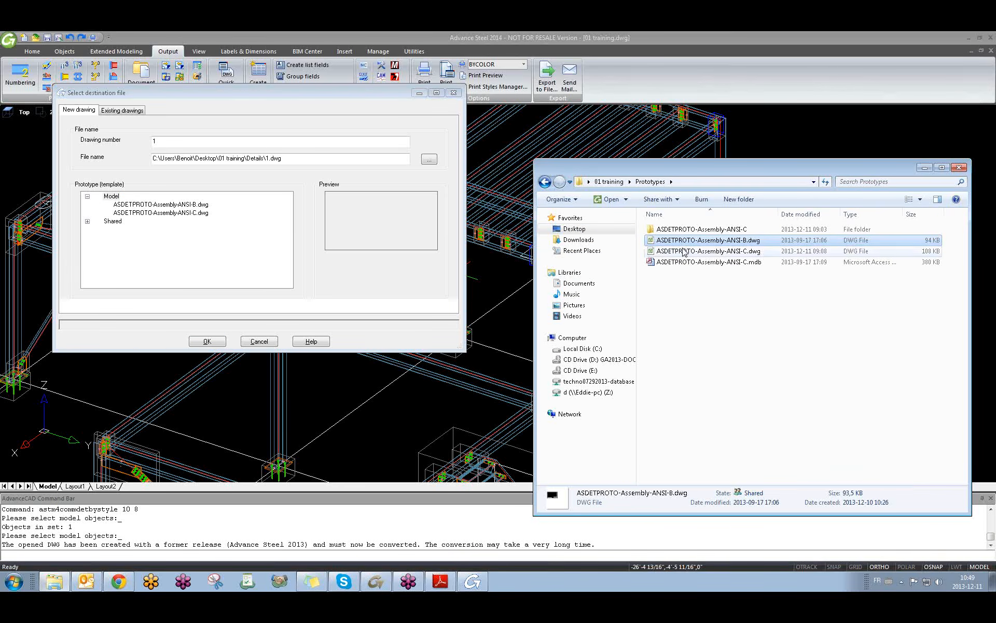
{"action": "left_click", "coordinate": [683, 243]}
{"action": "left_click", "coordinate": [682, 252]}
{"action": "left_click", "coordinate": [682, 242]}
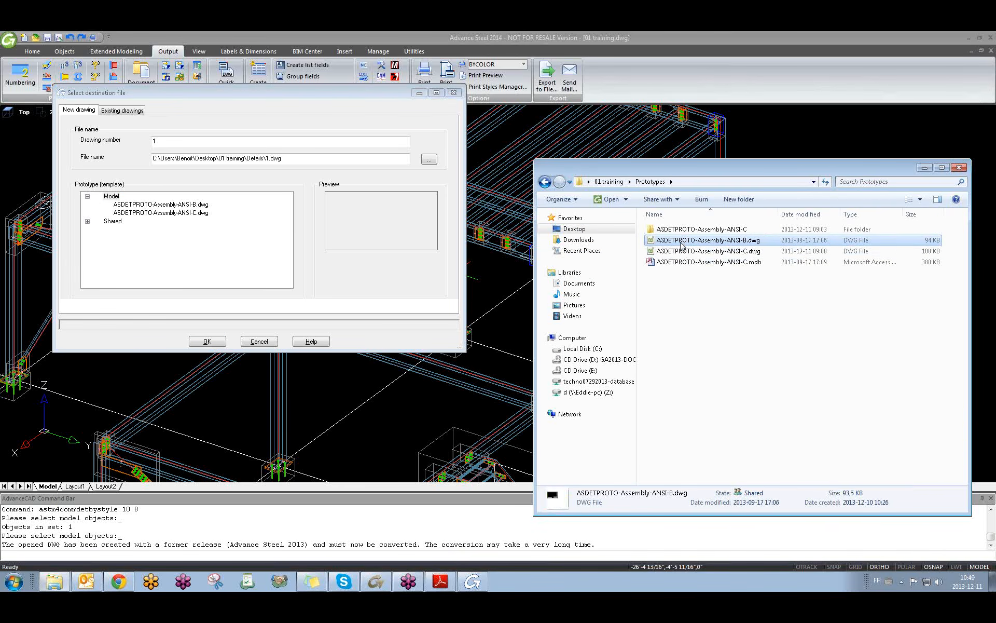
{"action": "left_click", "coordinate": [680, 252]}
{"action": "left_click", "coordinate": [680, 245]}
- Compare the two Model prototypes and select ASDETPROTO-Assembly-ANSI-C.dwg as the template for the new drawing
{"action": "left_click", "coordinate": [125, 205]}
{"action": "left_click", "coordinate": [126, 212]}
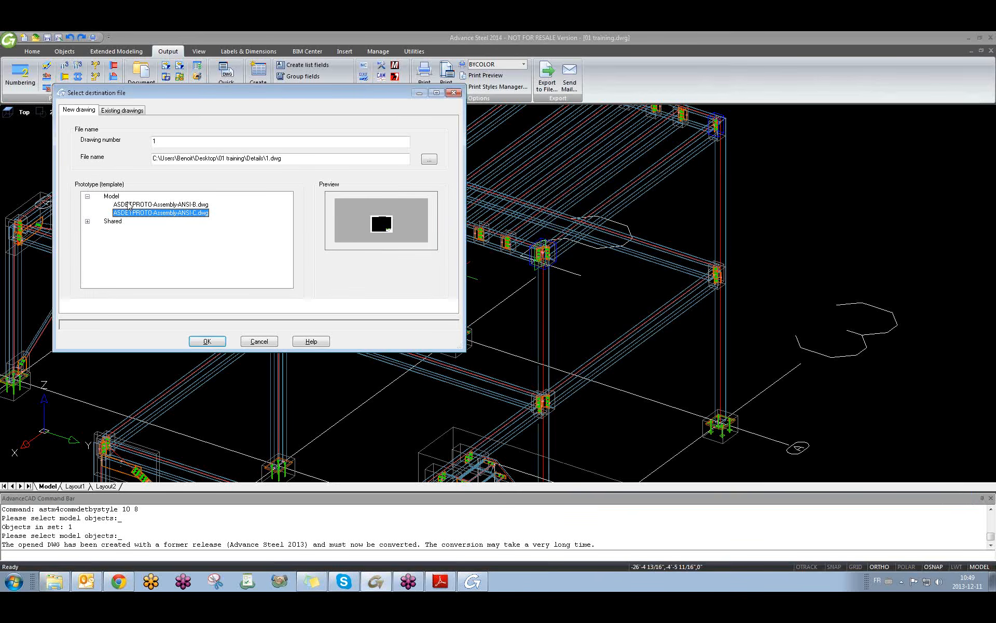
{"action": "left_click", "coordinate": [128, 204]}
{"action": "left_click", "coordinate": [133, 213]}
{"action": "left_click", "coordinate": [144, 204]}
{"action": "left_click", "coordinate": [156, 213]}
- Look through the Shared prototype templates and collapse their list again
{"action": "left_click", "coordinate": [88, 222]}
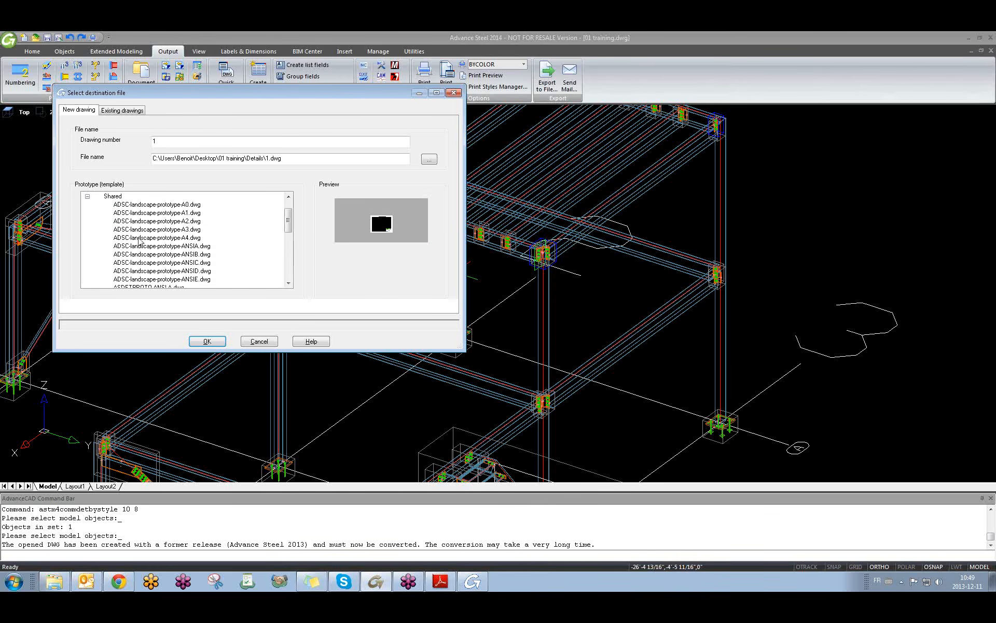
{"action": "left_click_drag", "start_coordinate": [289, 223], "coordinate": [291, 251]}
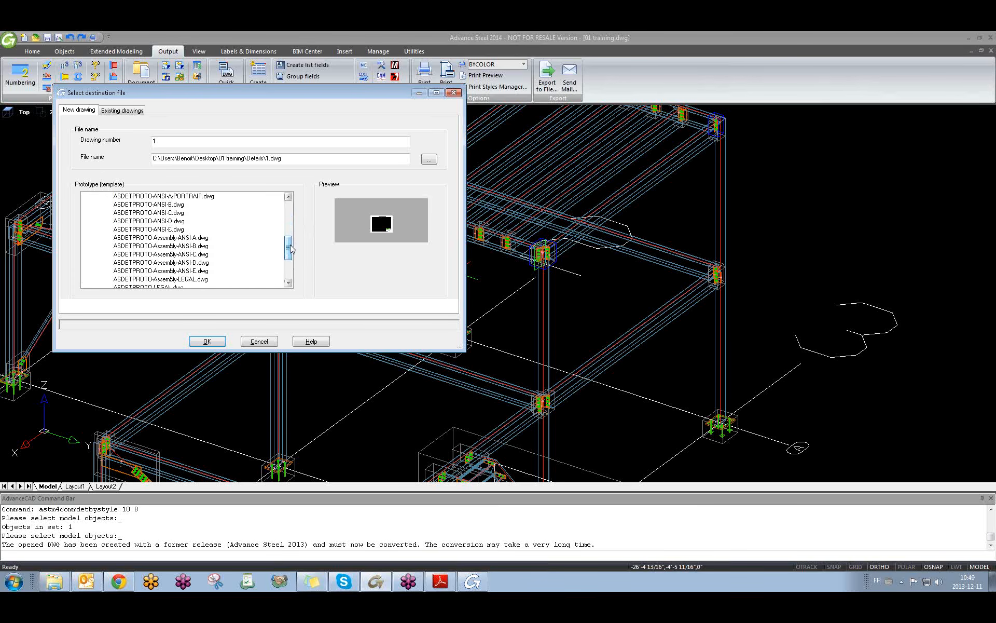
{"action": "left_click_drag", "start_coordinate": [291, 250], "coordinate": [288, 211]}
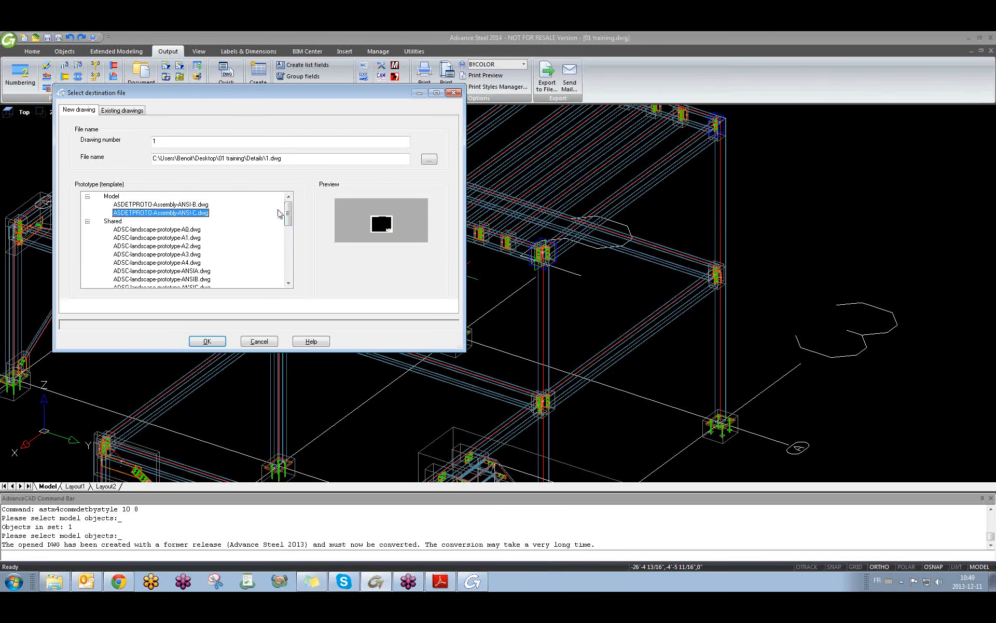
{"action": "left_click", "coordinate": [87, 221]}
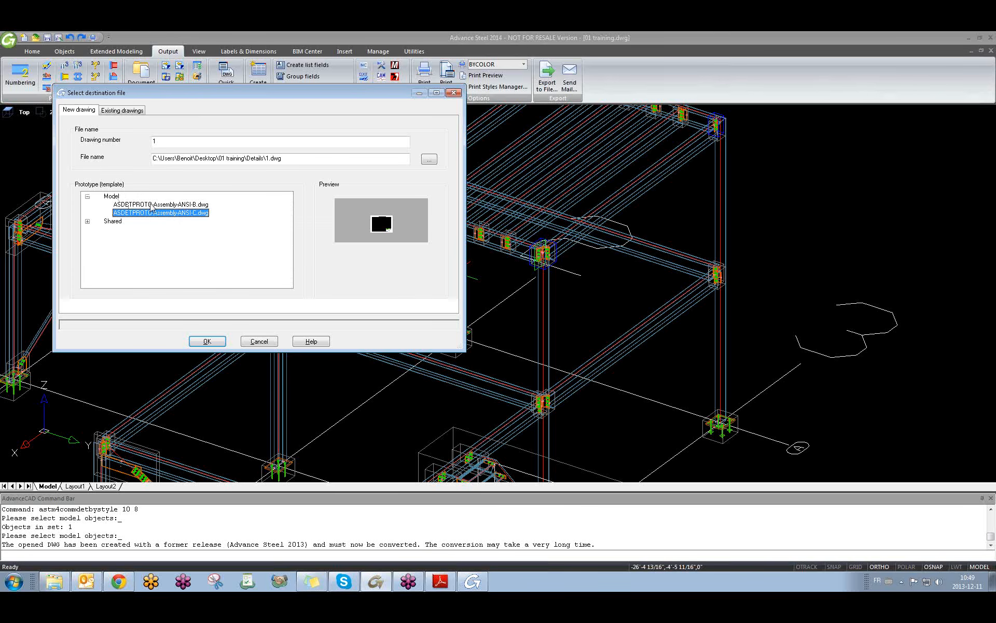
- Create the column's detail drawing from the chosen ANSI-C prototype without selecting any intersection views
{"action": "left_click", "coordinate": [217, 344]}
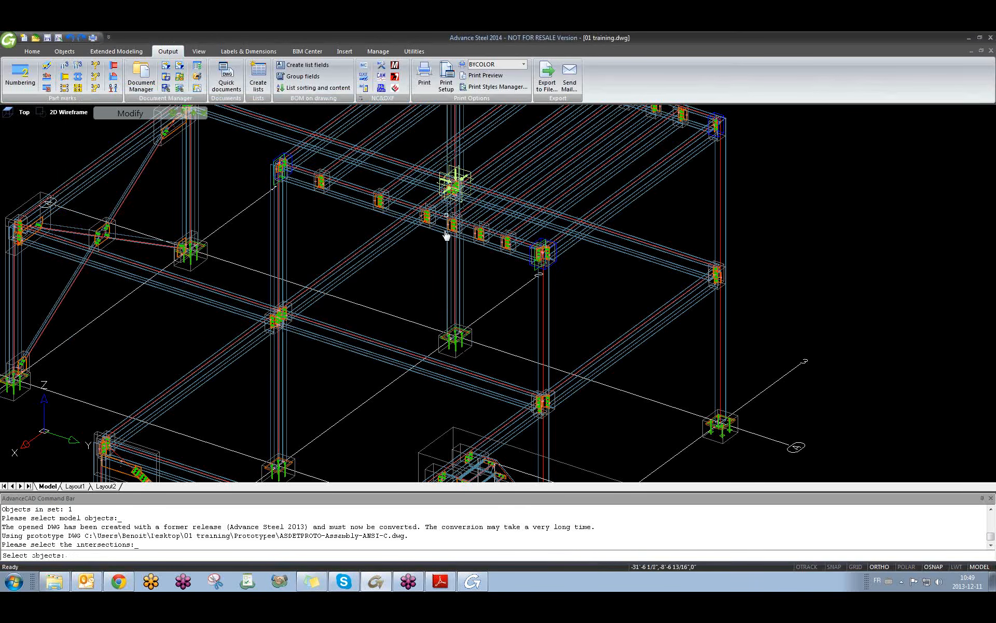
{"action": "scroll", "coordinate": [447, 234], "scroll_direction": "up", "scroll_amount": 5}
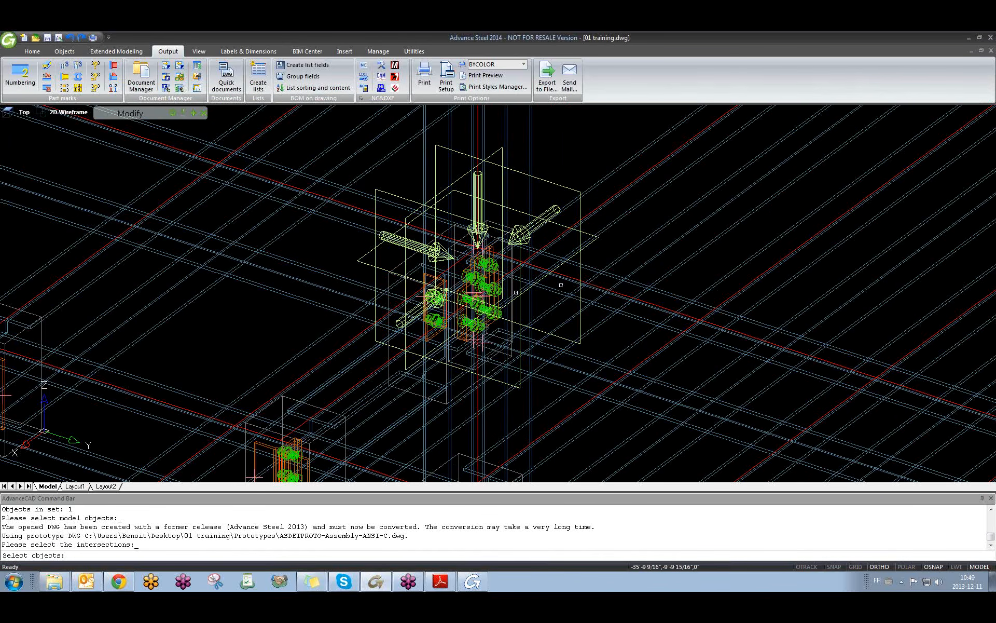
{"action": "middle_click_drag", "start_coordinate": [561, 285], "coordinate": [530, 292], "text": "shift"}
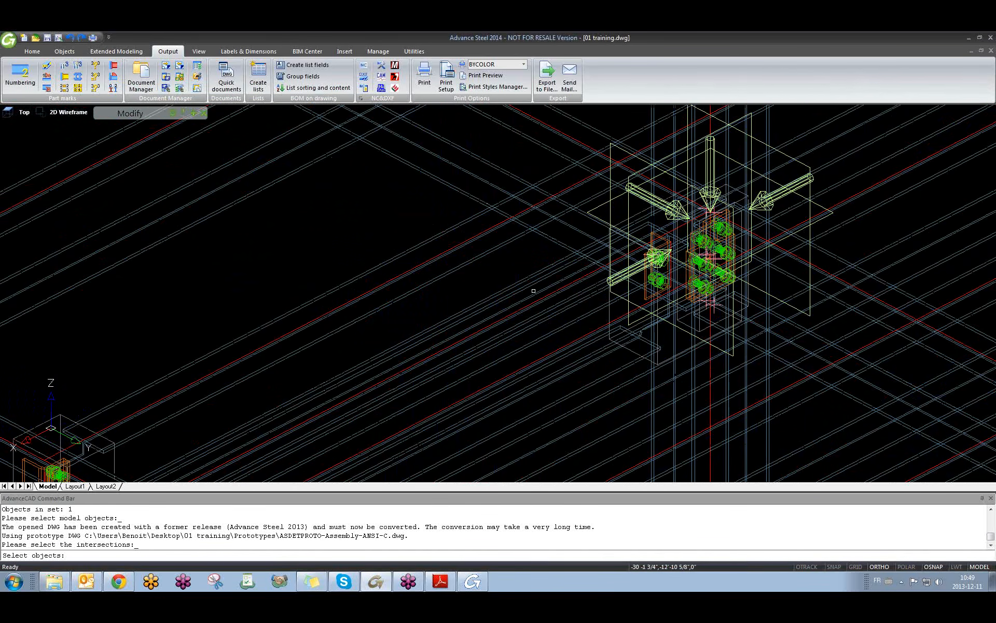
{"action": "key", "text": "Return"}
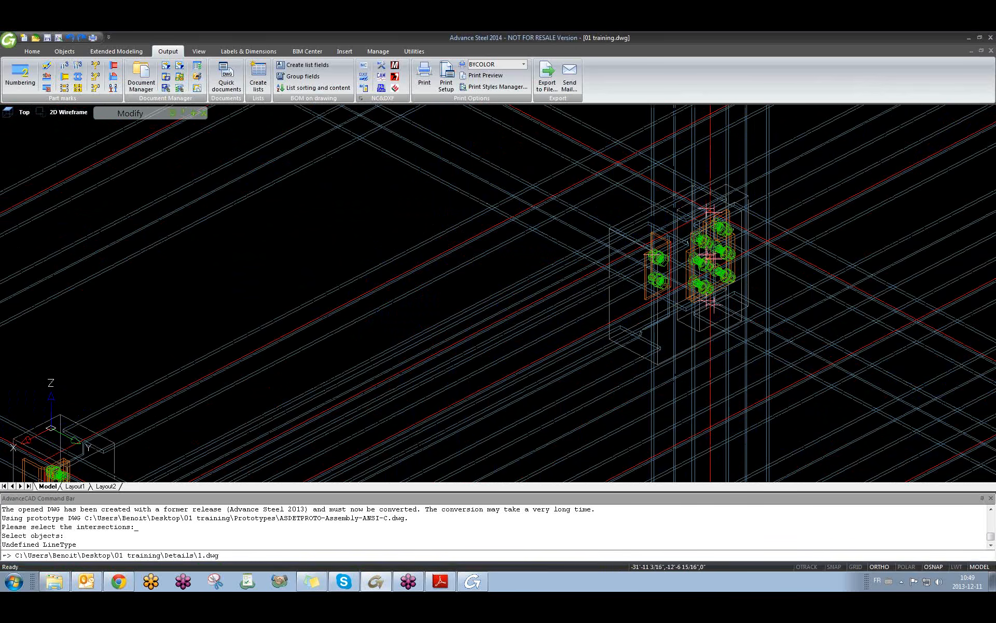
{"action": "scroll", "coordinate": [708, 321], "scroll_direction": "down", "scroll_amount": 5}
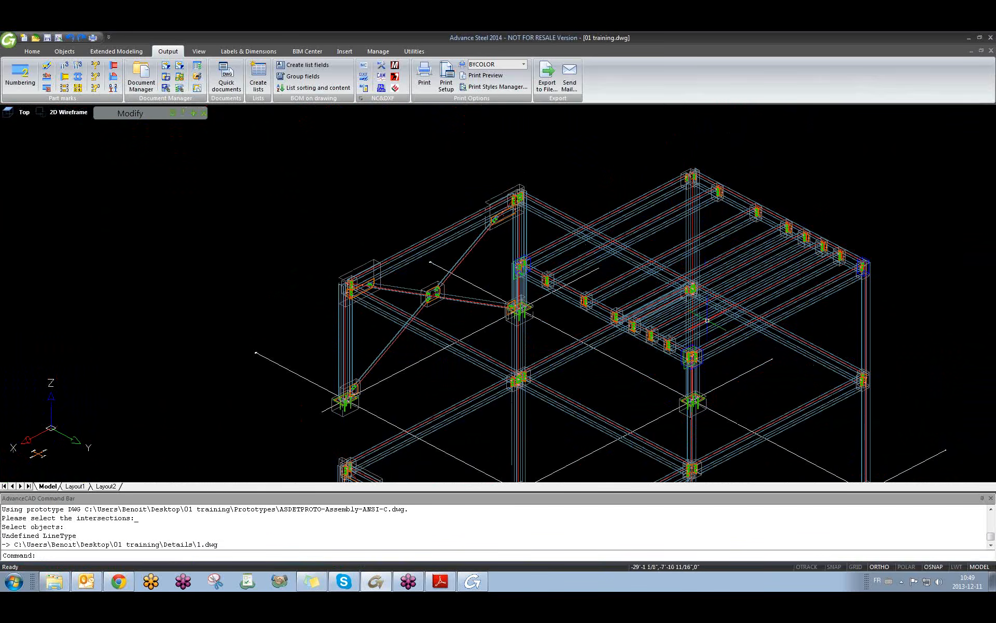
- Open the assembly detail drawing of the detailed column from the model
{"action": "scroll", "coordinate": [707, 321], "scroll_direction": "up", "scroll_amount": 5}
{"action": "right_click", "coordinate": [694, 226]}
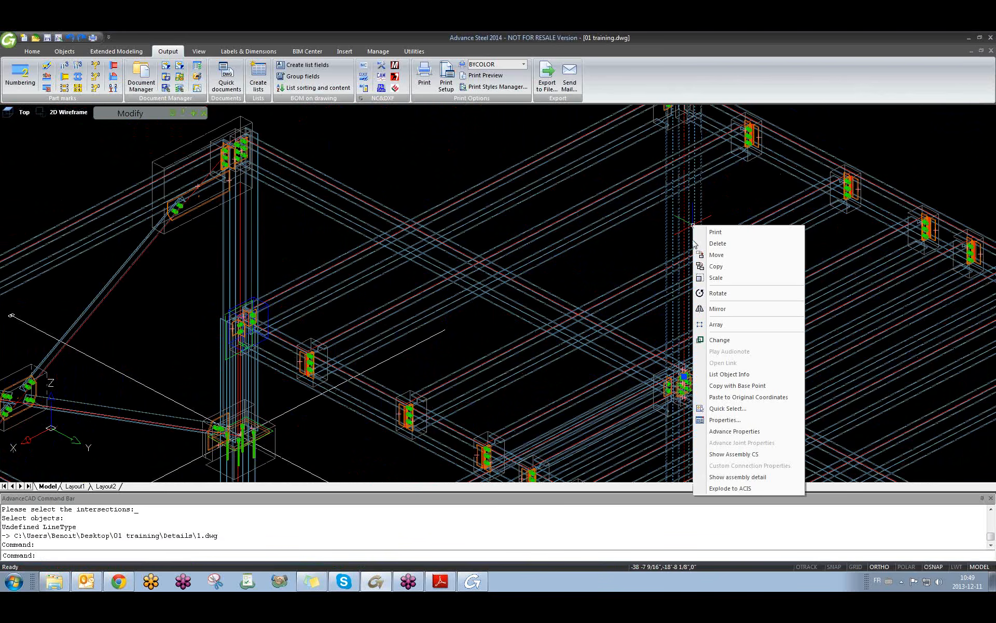
{"action": "left_click", "coordinate": [721, 477]}
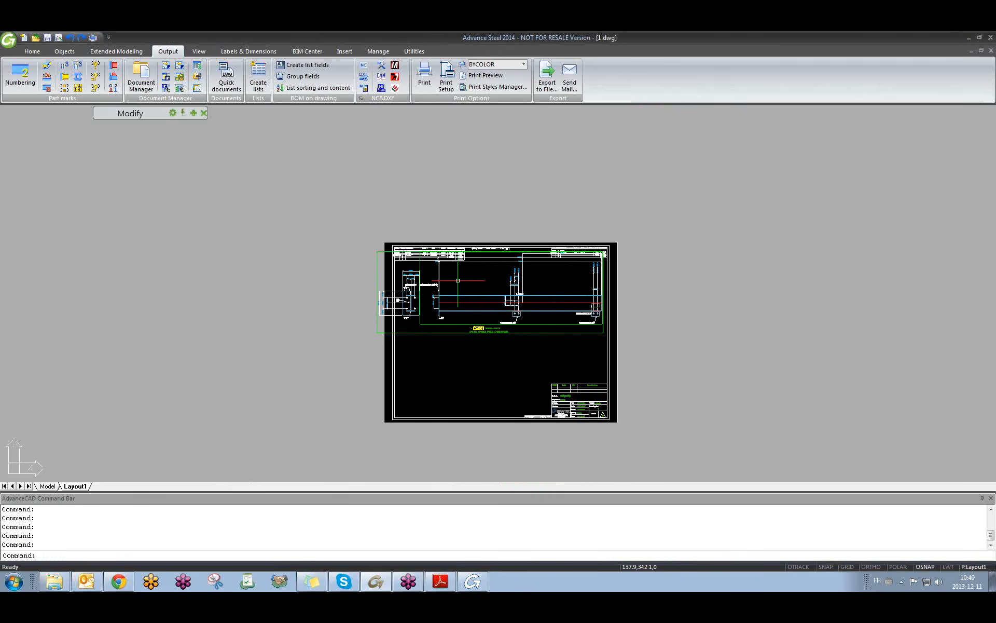
- Move the column's detail view lower on the sheet, clear of the part lists
{"action": "scroll", "coordinate": [504, 321], "scroll_direction": "up", "scroll_amount": 4}
{"action": "type", "text": "m"}
{"action": "key", "text": "Return"}
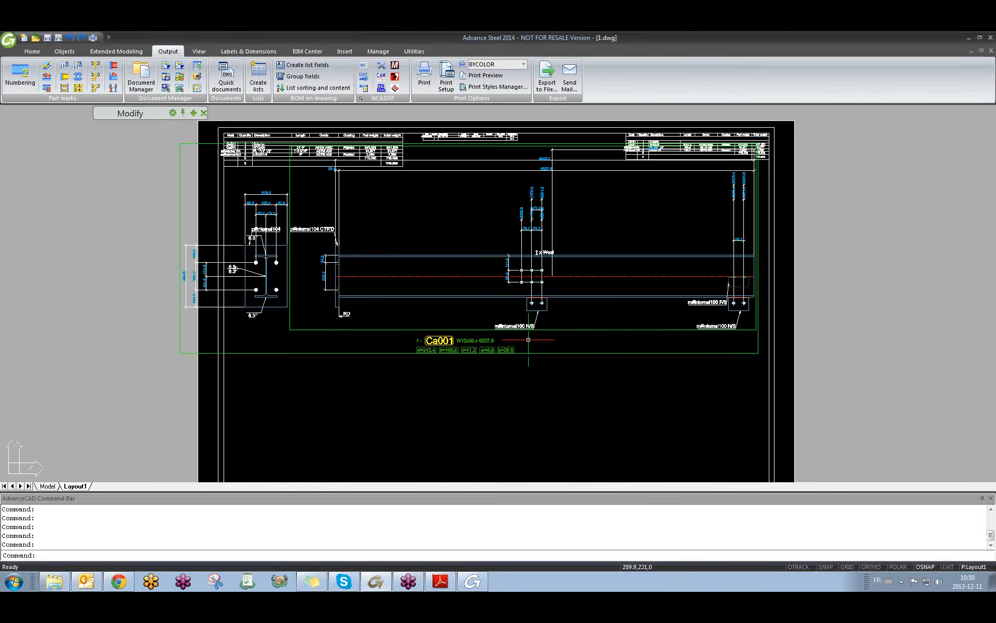
{"action": "left_click", "coordinate": [548, 353]}
{"action": "key", "text": "Return"}
{"action": "left_click", "coordinate": [542, 378]}
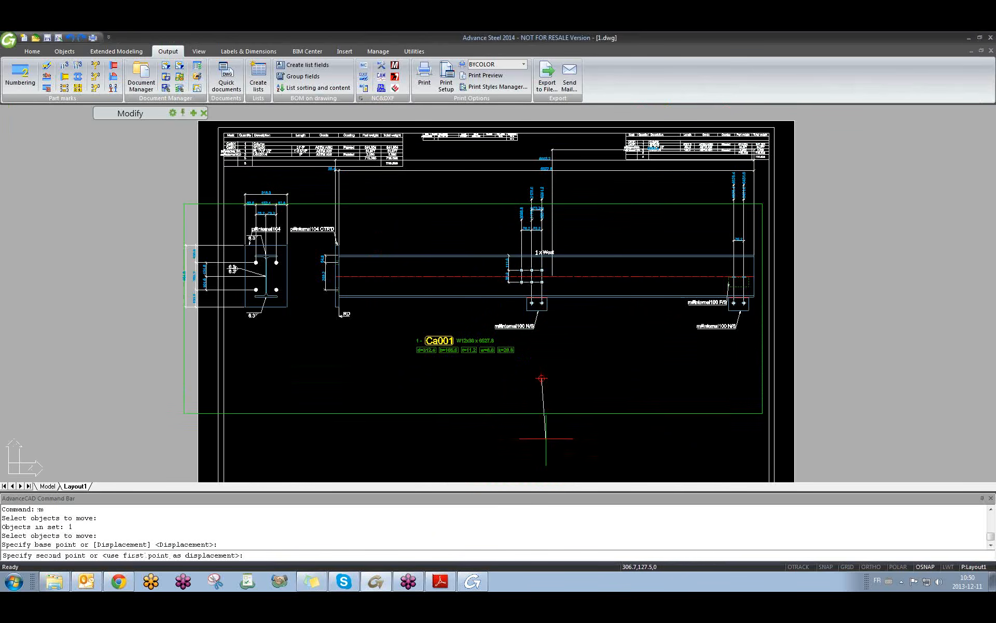
{"action": "left_click", "coordinate": [568, 466]}
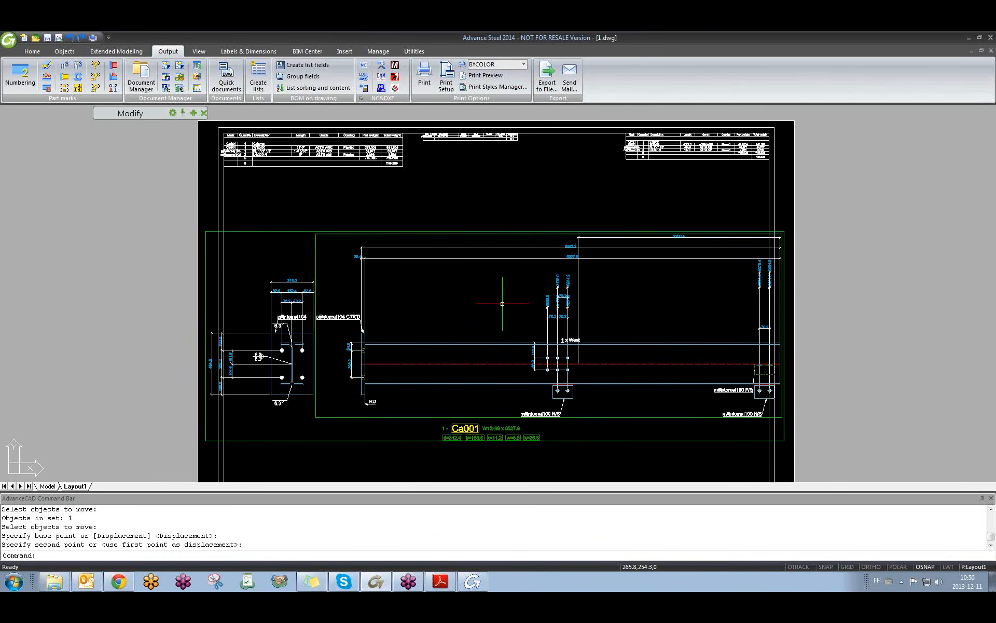
- Examine the column detail's overall, end plate and connection dimensions, its labels and the sheet layout
{"action": "scroll", "coordinate": [559, 344], "scroll_direction": "up", "scroll_amount": 6}
{"action": "scroll", "coordinate": [500, 325], "scroll_direction": "down", "scroll_amount": 3}
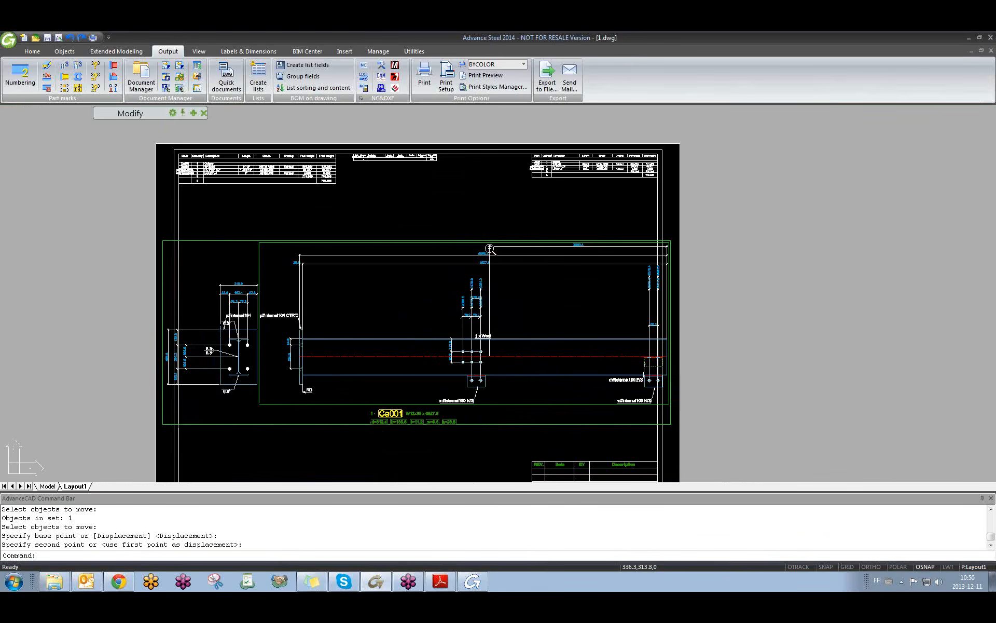
{"action": "scroll", "coordinate": [491, 248], "scroll_direction": "up", "scroll_amount": 6}
{"action": "left_click", "coordinate": [494, 244]}
{"action": "scroll", "coordinate": [496, 252], "scroll_direction": "down", "scroll_amount": 3}
{"action": "middle_click_drag", "start_coordinate": [499, 406], "coordinate": [514, 325]}
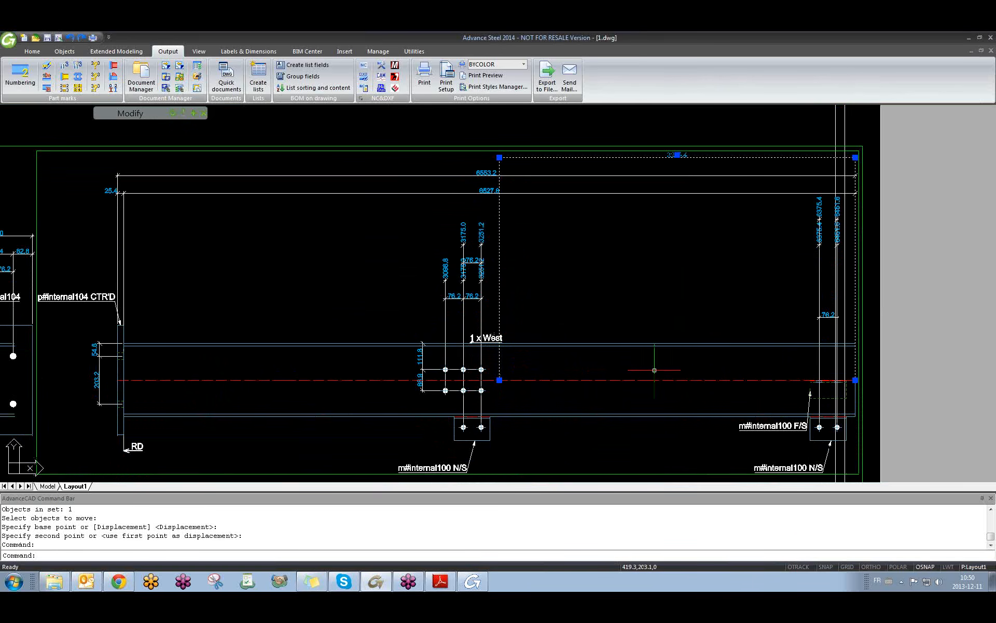
{"action": "key", "text": "Escape"}
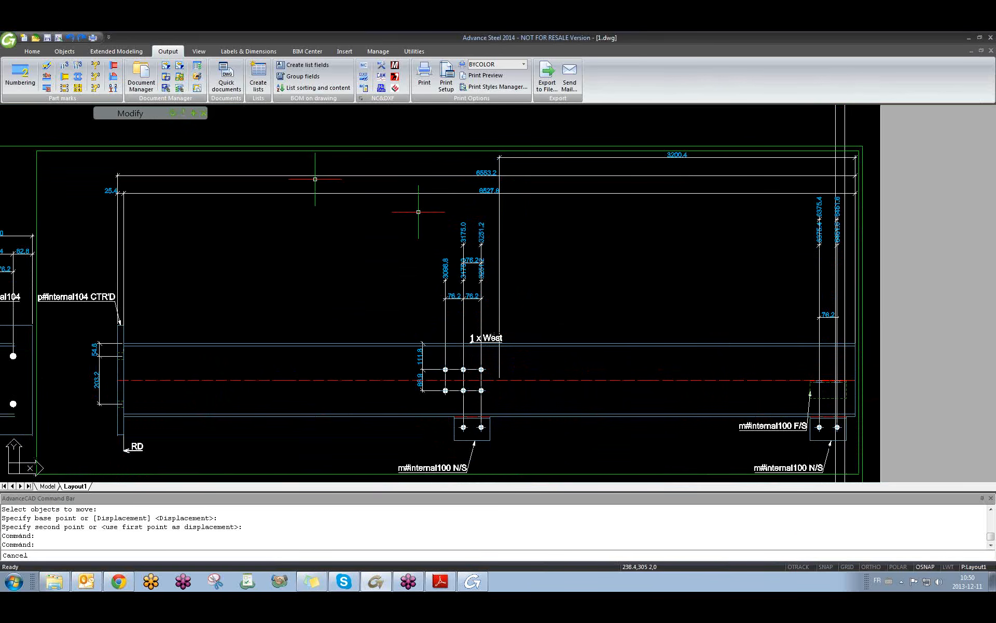
{"action": "left_click", "coordinate": [284, 210]}
{"action": "left_click", "coordinate": [263, 168]}
{"action": "key", "text": "Escape"}
{"action": "scroll", "coordinate": [453, 286], "scroll_direction": "down", "scroll_amount": 1}
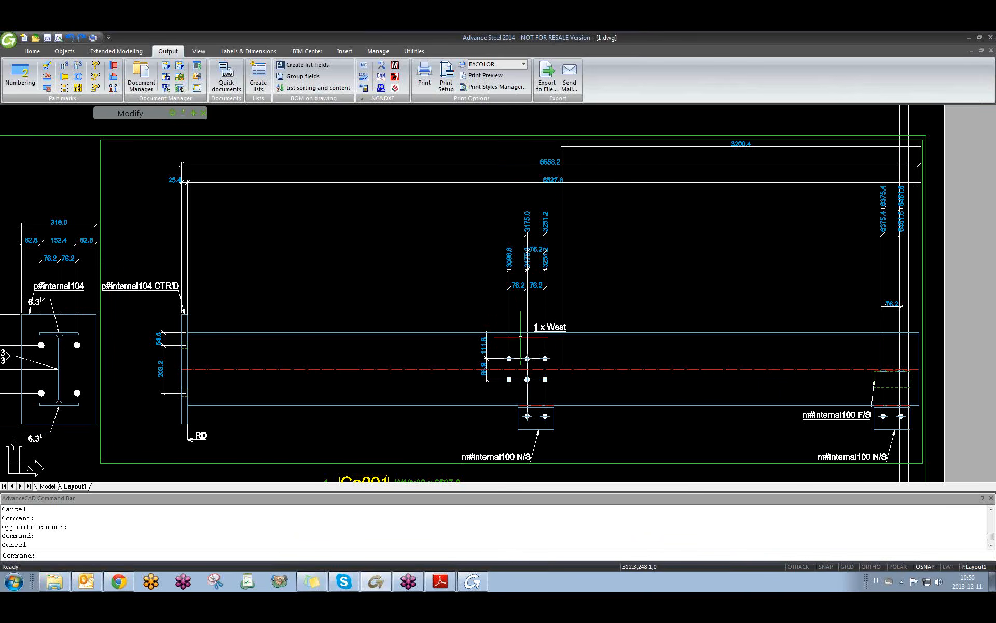
{"action": "scroll", "coordinate": [311, 316], "scroll_direction": "down", "scroll_amount": 2}
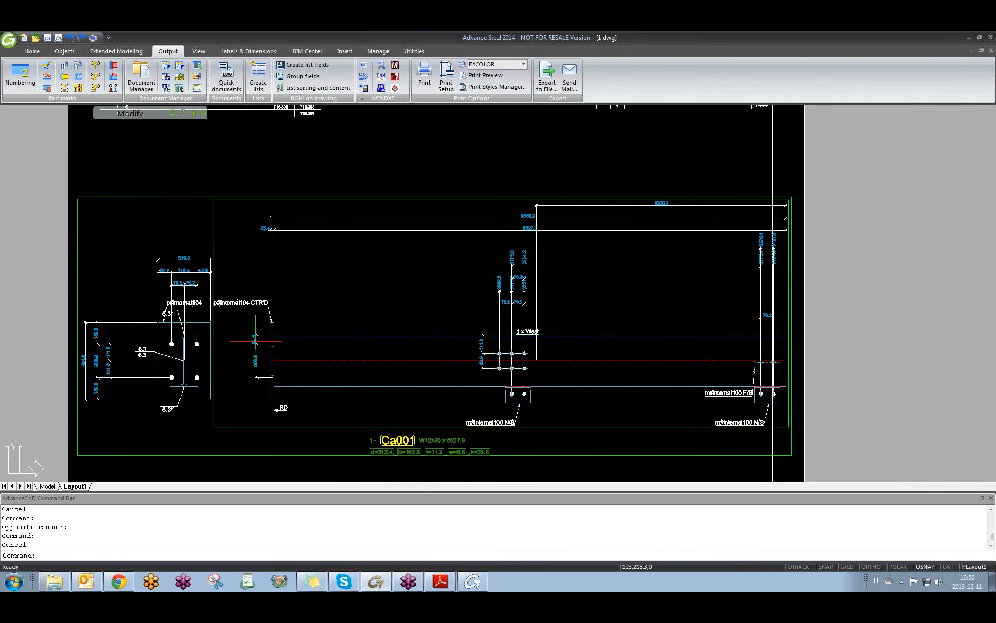
{"action": "scroll", "coordinate": [188, 316], "scroll_direction": "down", "scroll_amount": 2}
{"action": "scroll", "coordinate": [263, 311], "scroll_direction": "down", "scroll_amount": 1}
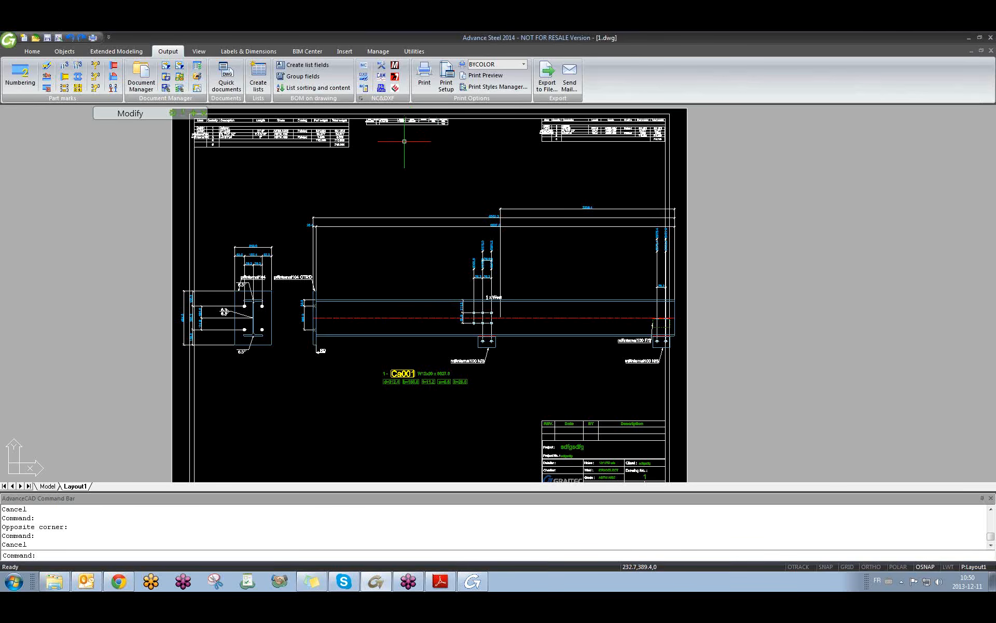
- Return to the 01 training model and preview the Column - AutoIntersections drawing style among the quick documents
{"action": "key", "text": "ctrl+Tab"}
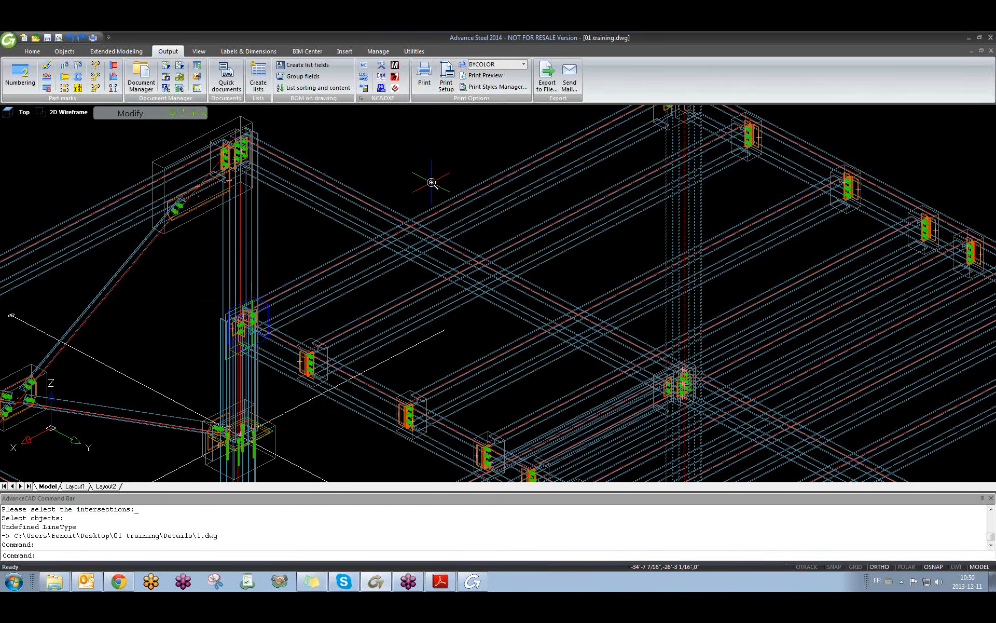
{"action": "scroll", "coordinate": [431, 184], "scroll_direction": "down", "scroll_amount": 4}
{"action": "type", "text": "#"}
{"action": "left_click", "coordinate": [224, 74]}
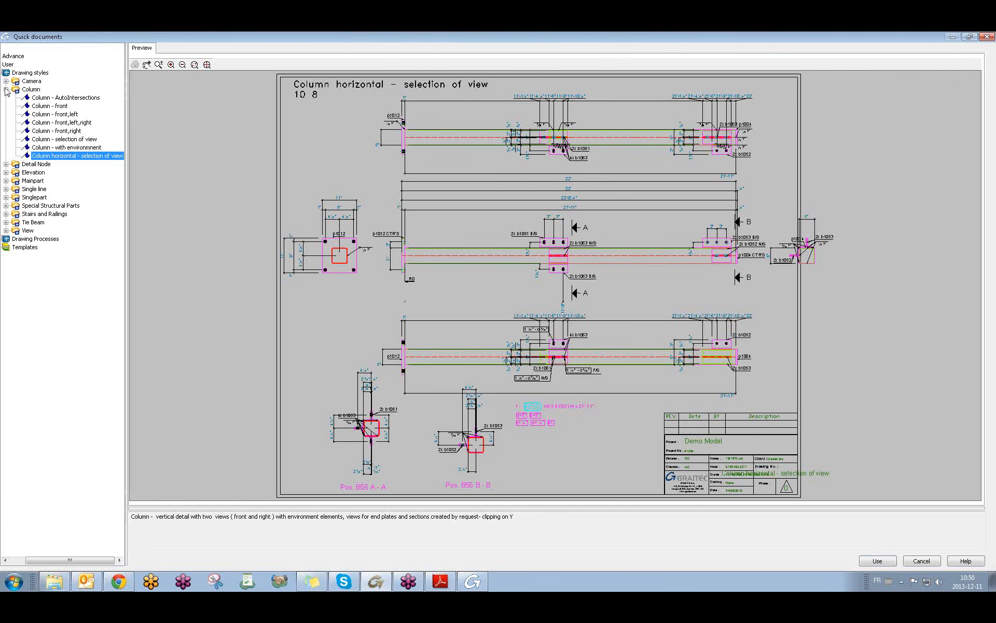
{"action": "left_click", "coordinate": [6, 89]}
{"action": "left_click", "coordinate": [47, 90]}
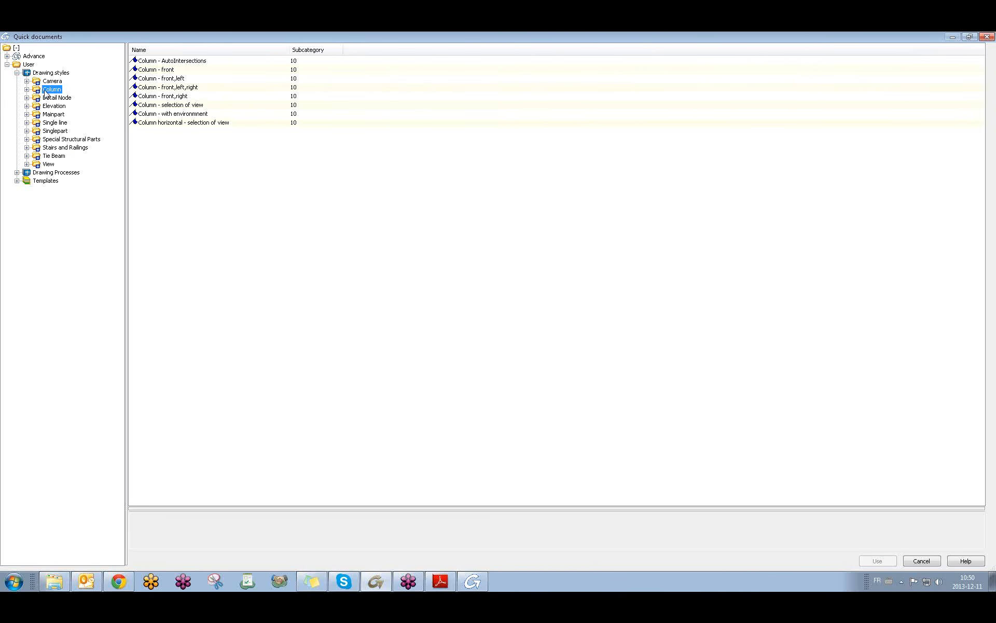
{"action": "left_click", "coordinate": [27, 90]}
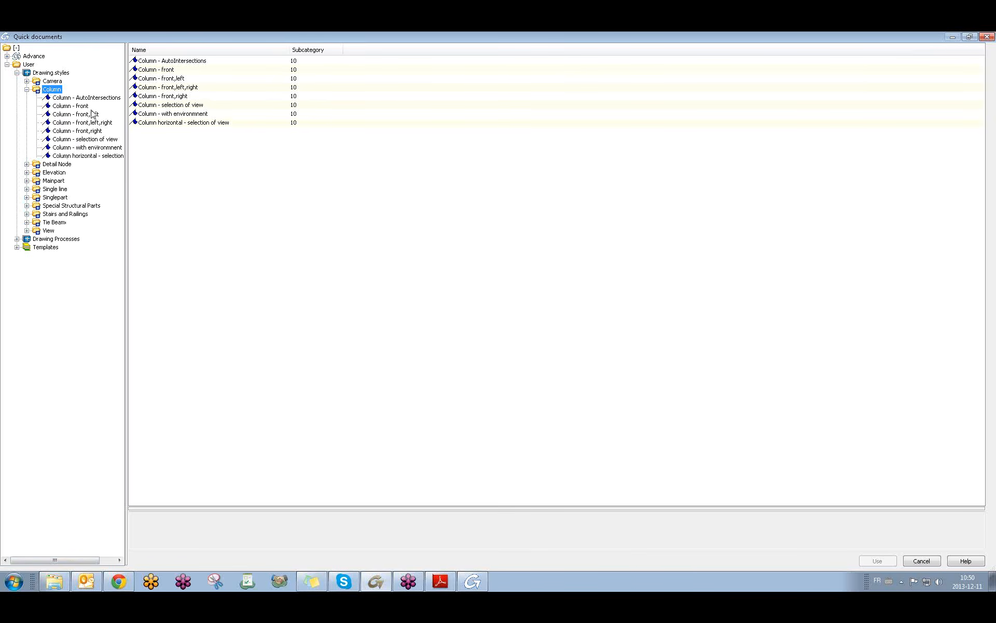
{"action": "left_click", "coordinate": [78, 98]}
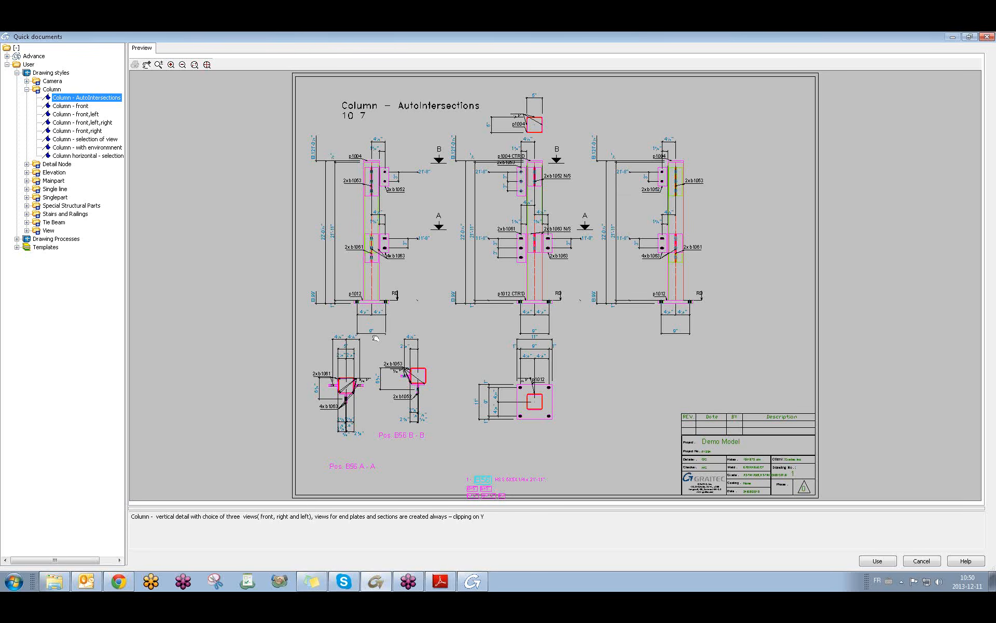
- Close the Template Editor and look over the Stairs and Railings drawing styles before leaving Quick documents
{"action": "left_click", "coordinate": [478, 579]}
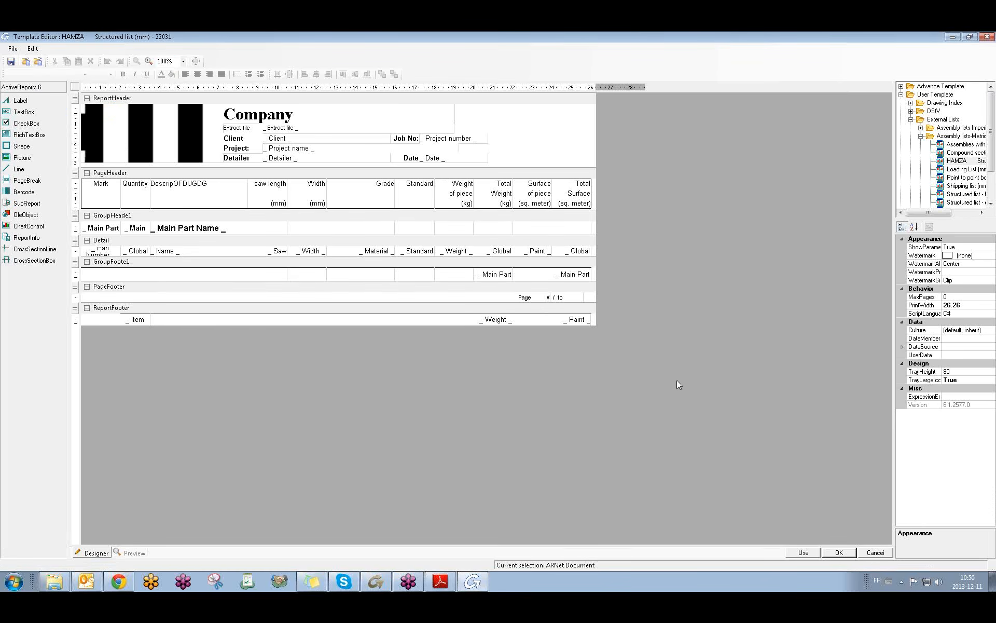
{"action": "left_click", "coordinate": [988, 37]}
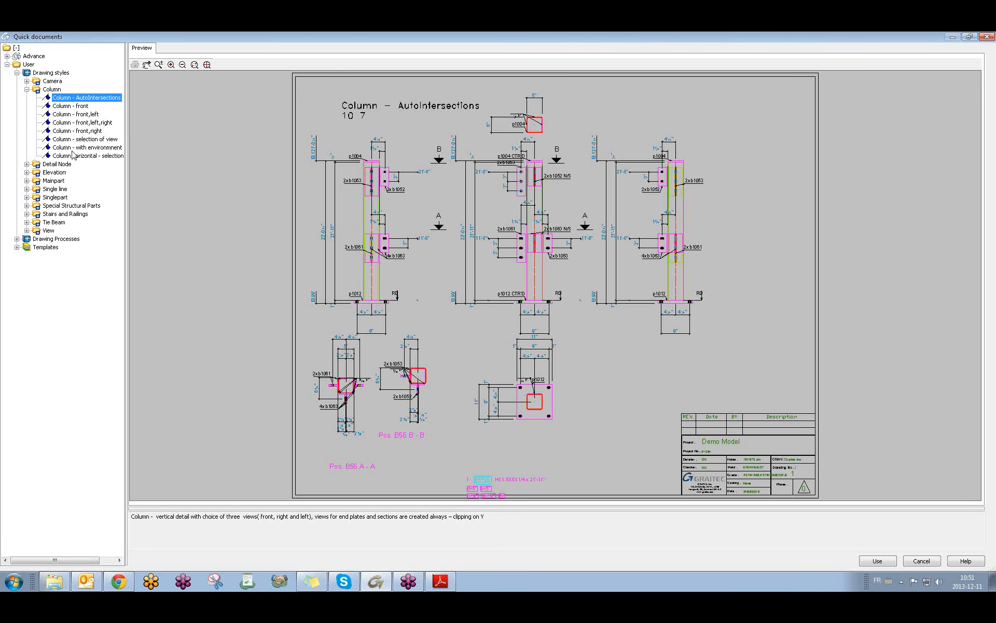
{"action": "left_click", "coordinate": [27, 90]}
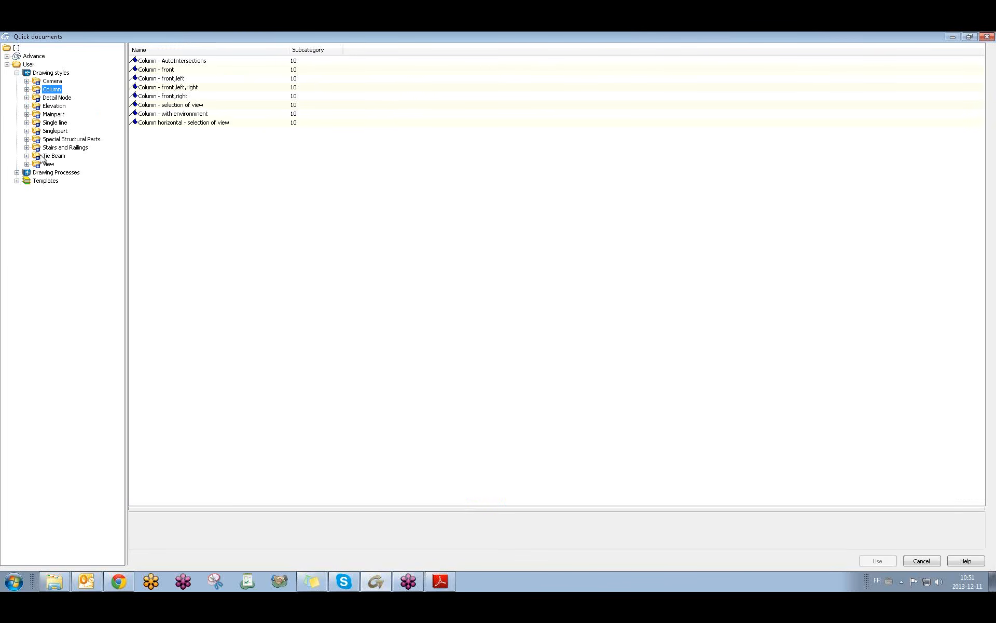
{"action": "left_click", "coordinate": [26, 147]}
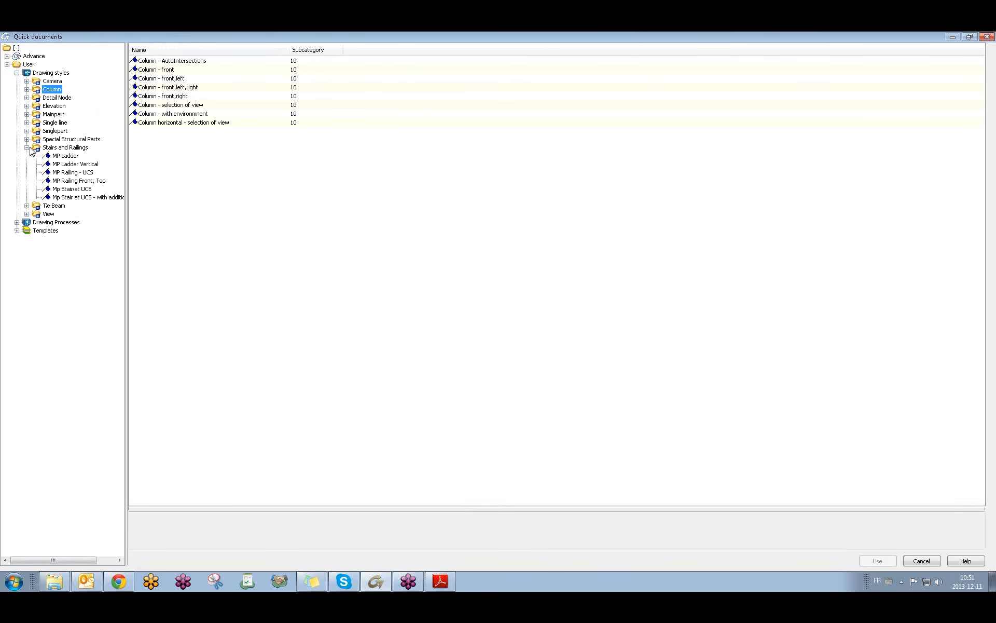
{"action": "left_click", "coordinate": [989, 37]}
- Start a railing on the staircase with one sloped stringer and its upper end beam as base beams
{"action": "scroll", "coordinate": [321, 270], "scroll_direction": "up", "scroll_amount": 5}
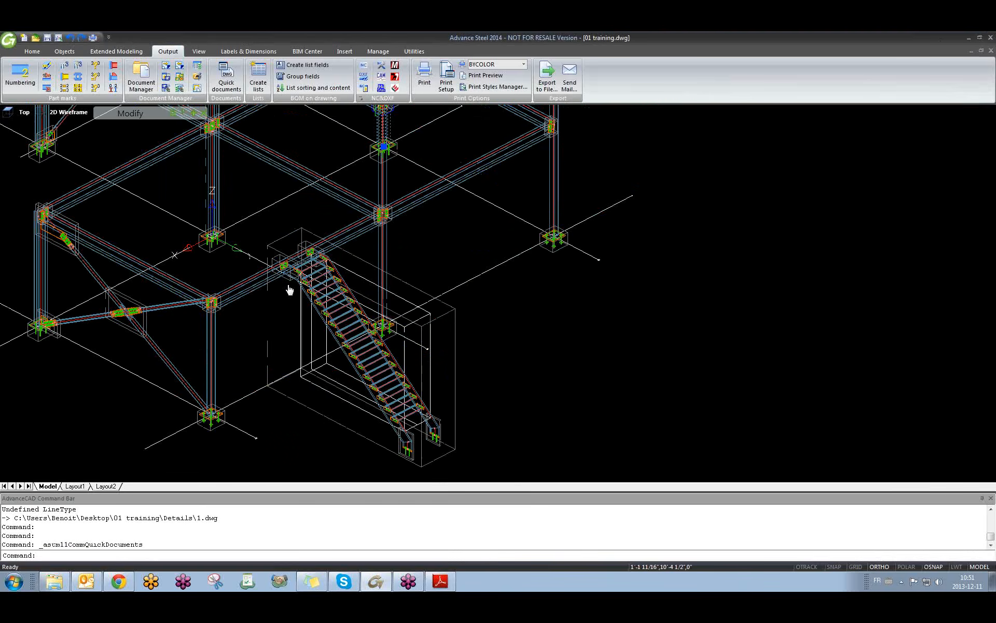
{"action": "scroll", "coordinate": [289, 290], "scroll_direction": "down", "scroll_amount": 10}
{"action": "key", "text": "Escape"}
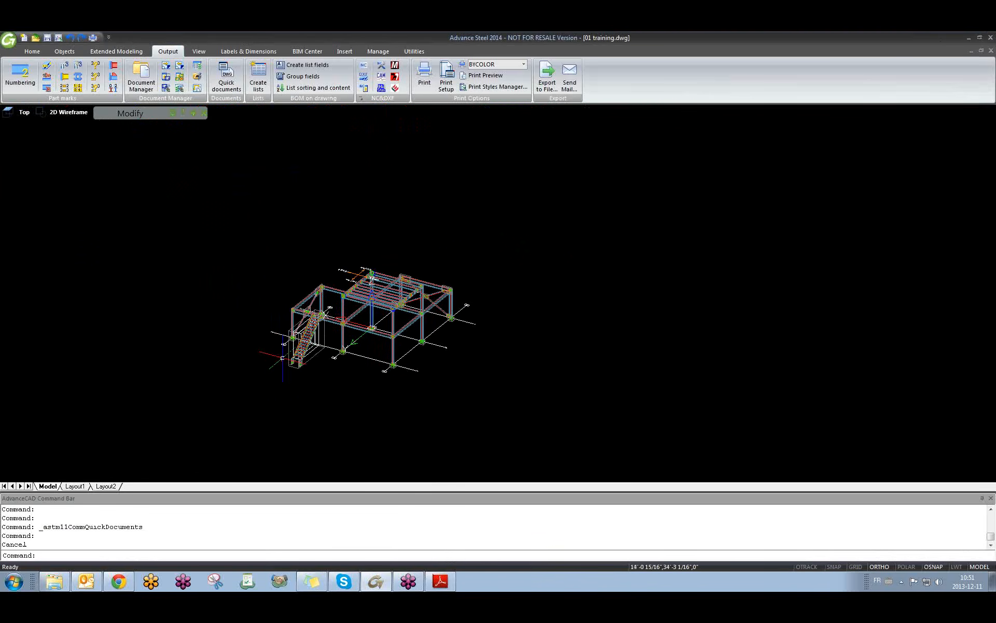
{"action": "scroll", "coordinate": [313, 348], "scroll_direction": "up", "scroll_amount": 5}
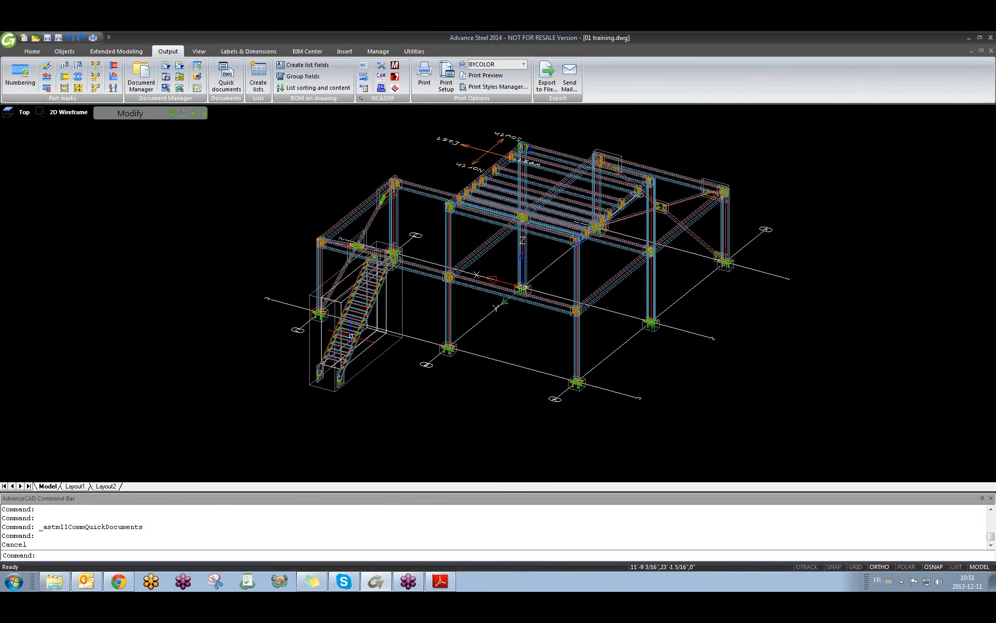
{"action": "left_click", "coordinate": [66, 54]}
{"action": "scroll", "coordinate": [102, 75], "scroll_direction": "down", "scroll_amount": 1}
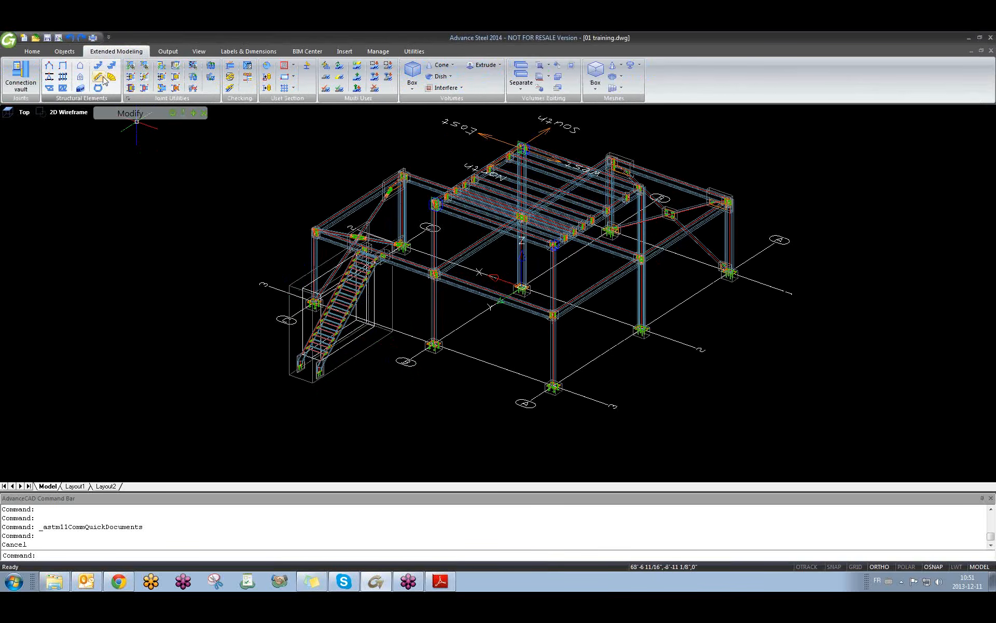
{"action": "left_click", "coordinate": [98, 79]}
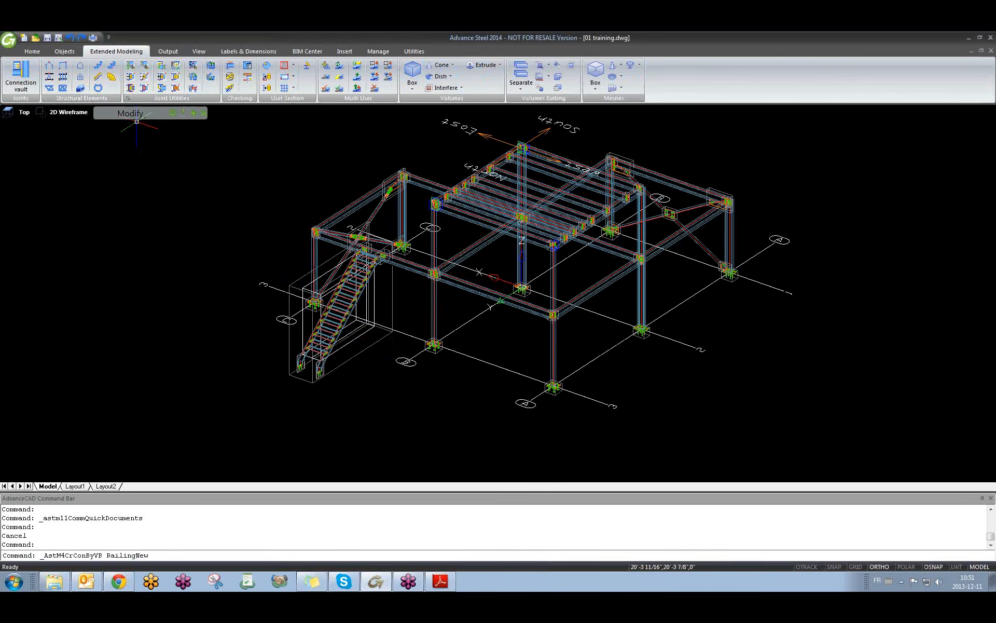
{"action": "scroll", "coordinate": [290, 310], "scroll_direction": "up", "scroll_amount": 6}
{"action": "scroll", "coordinate": [338, 410], "scroll_direction": "down", "scroll_amount": 4}
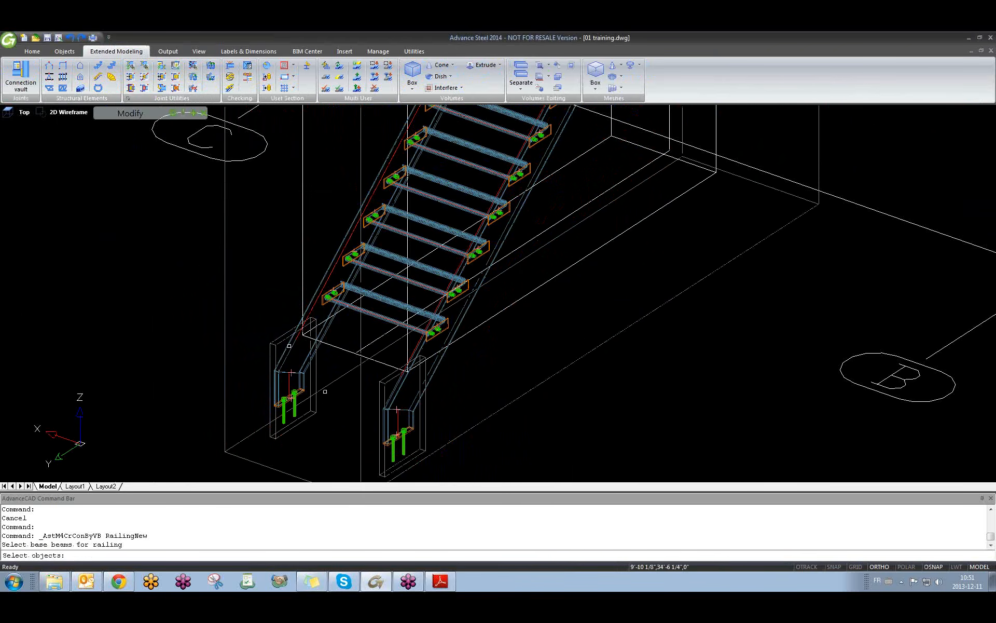
{"action": "left_click", "coordinate": [358, 207]}
{"action": "scroll", "coordinate": [298, 341], "scroll_direction": "down", "scroll_amount": 3}
{"action": "scroll", "coordinate": [306, 260], "scroll_direction": "up", "scroll_amount": 6}
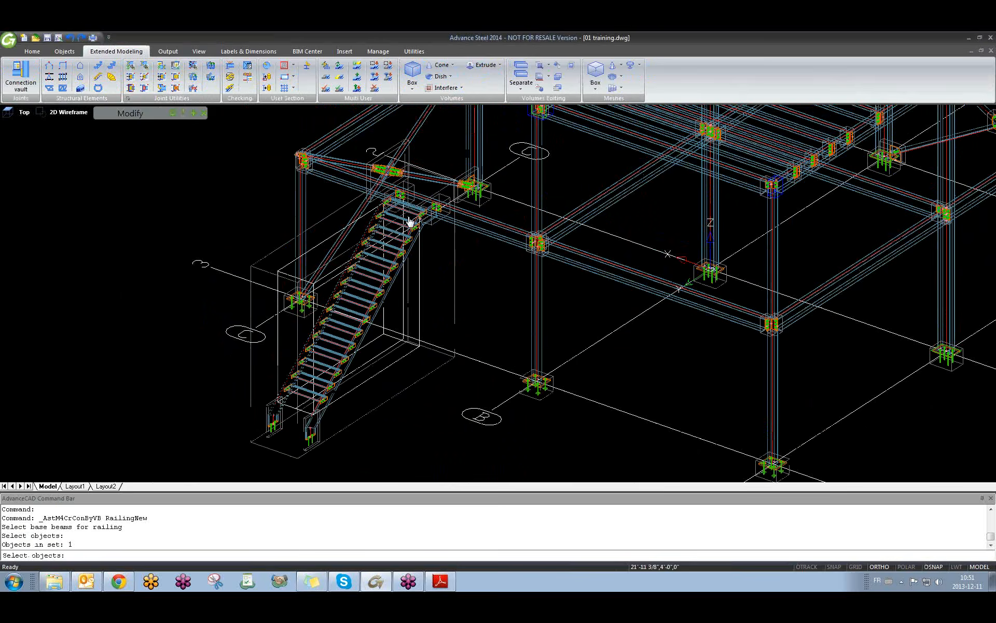
{"action": "left_click", "coordinate": [306, 260]}
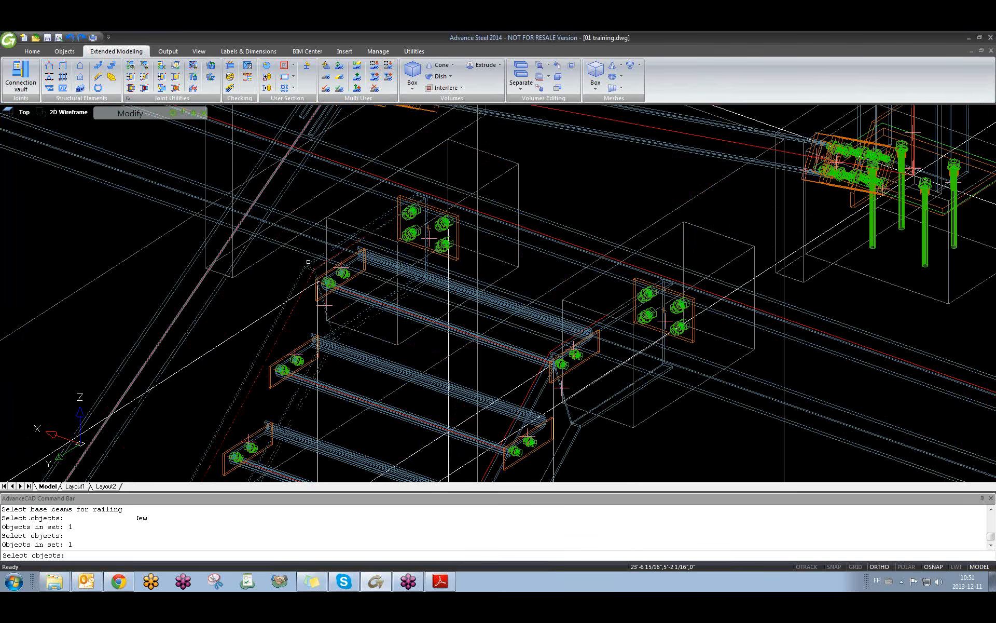
{"action": "key", "text": "Return"}
- Accept the railing's base beams and enable the Endpoint, Center, Midpoint and Intersection object snaps for picking its start point
{"action": "scroll", "coordinate": [310, 251], "scroll_direction": "down", "scroll_amount": 5}
{"action": "middle_click_drag", "start_coordinate": [310, 252], "coordinate": [363, 69]}
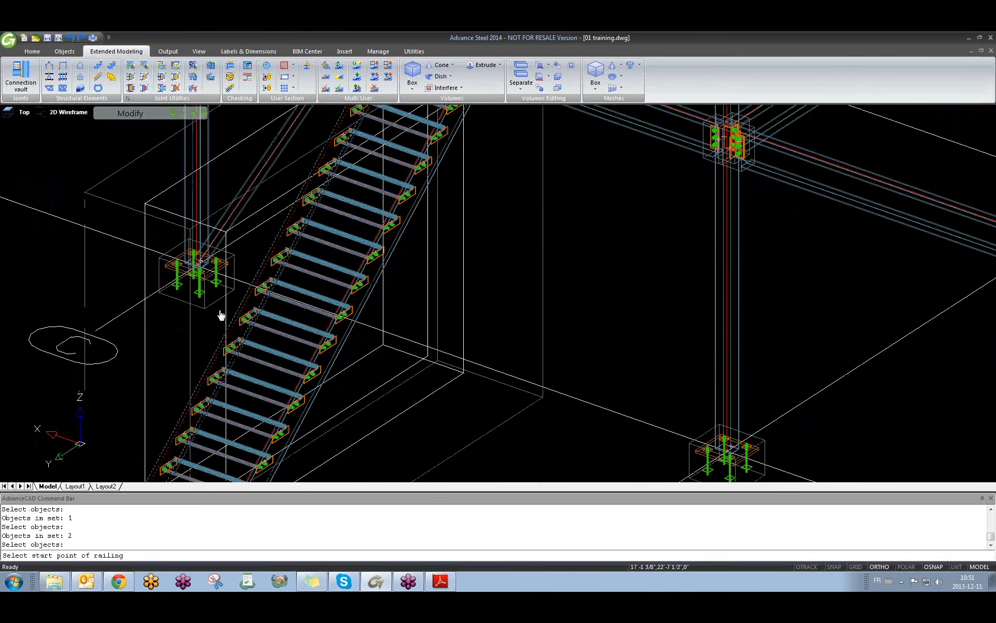
{"action": "middle_click_drag", "start_coordinate": [221, 316], "coordinate": [347, 65]}
{"action": "scroll", "coordinate": [285, 202], "scroll_direction": "up", "scroll_amount": 6}
{"action": "middle_click_drag", "start_coordinate": [229, 318], "coordinate": [394, 154]}
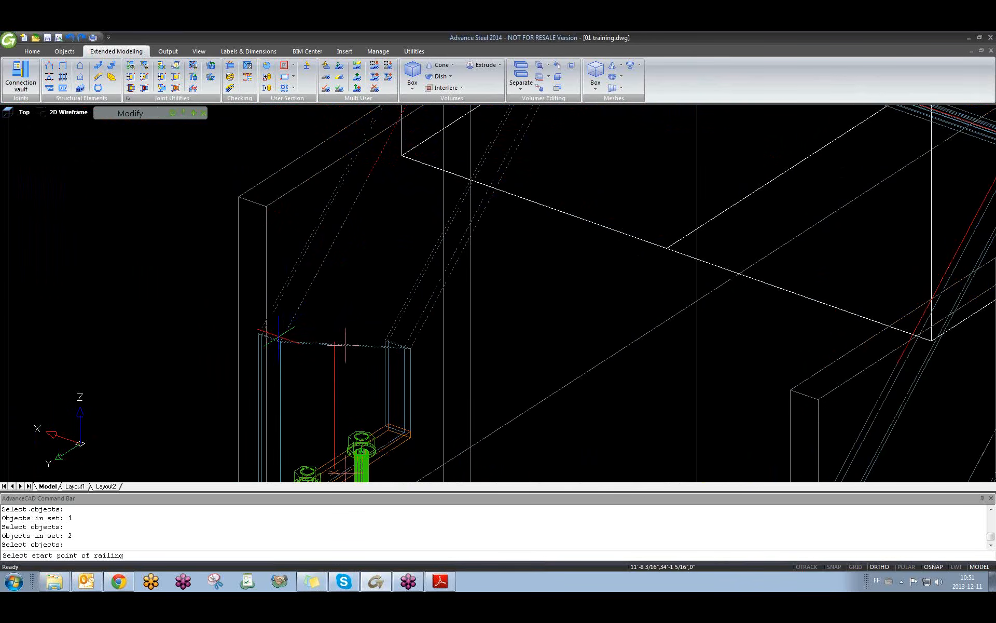
{"action": "right_click", "coordinate": [943, 567]}
{"action": "left_click", "coordinate": [949, 559]}
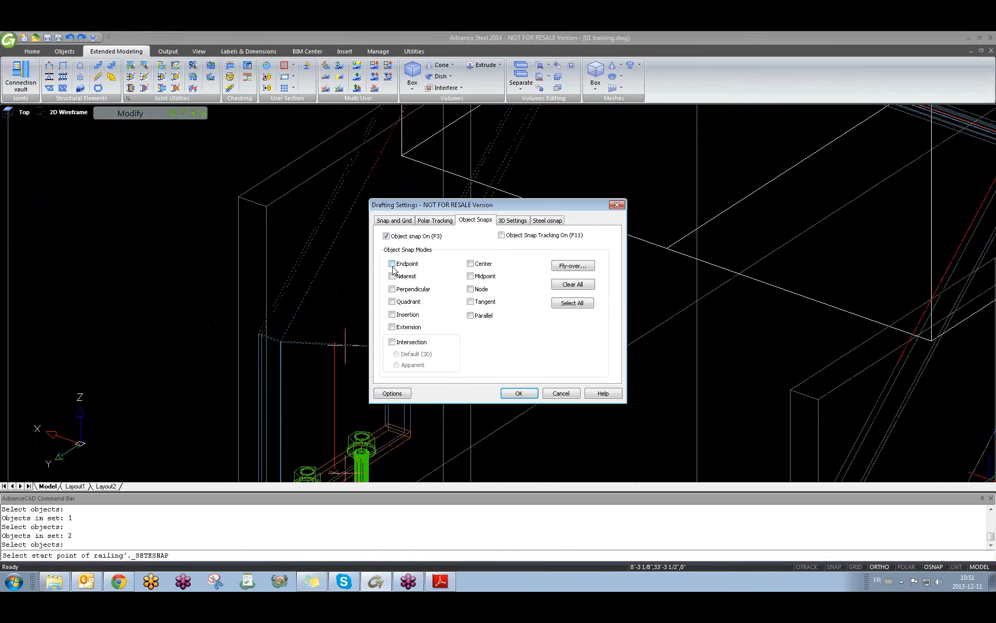
{"action": "left_click", "coordinate": [393, 342]}
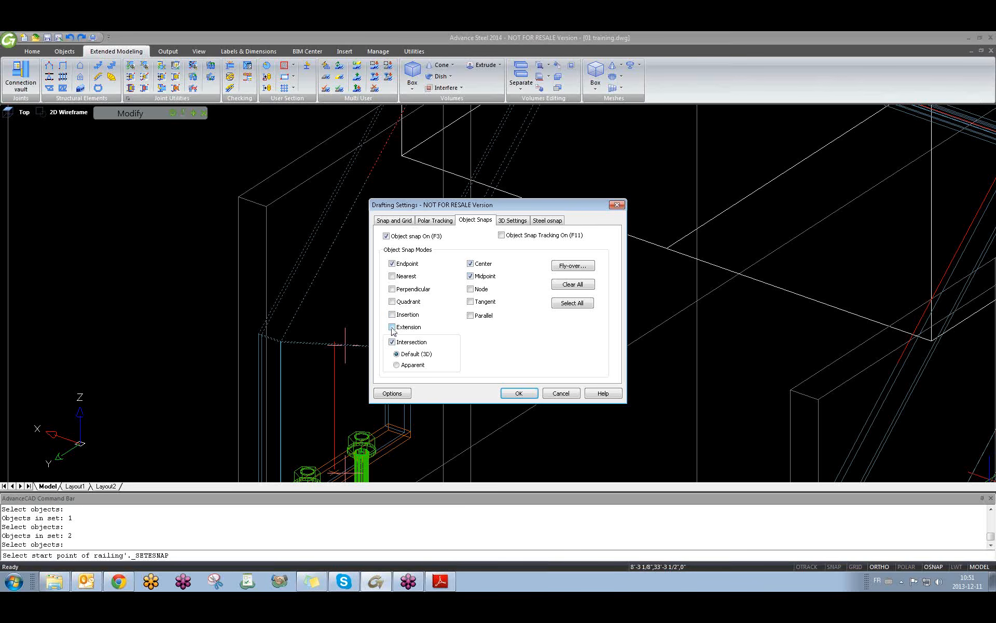
{"action": "left_click", "coordinate": [516, 394]}
- Create the railing from the stringer's lower end to its upper end without a nosing point, and close the railing properties
{"action": "left_click", "coordinate": [284, 341]}
{"action": "scroll", "coordinate": [286, 342], "scroll_direction": "down", "scroll_amount": 3}
{"action": "scroll", "coordinate": [307, 344], "scroll_direction": "down", "scroll_amount": 5}
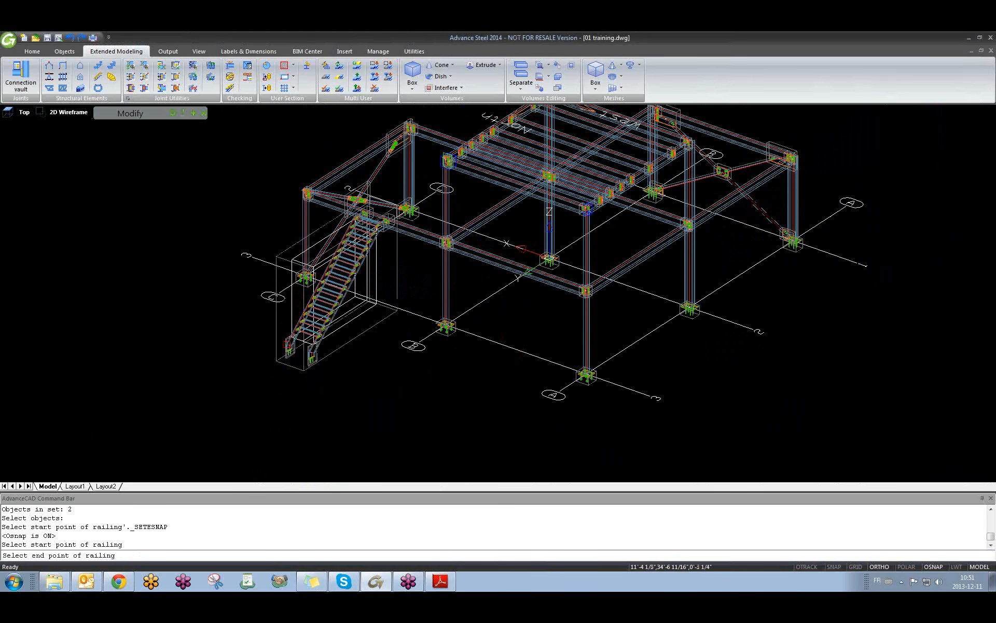
{"action": "scroll", "coordinate": [369, 206], "scroll_direction": "up", "scroll_amount": 8}
{"action": "scroll", "coordinate": [555, 342], "scroll_direction": "up", "scroll_amount": 8}
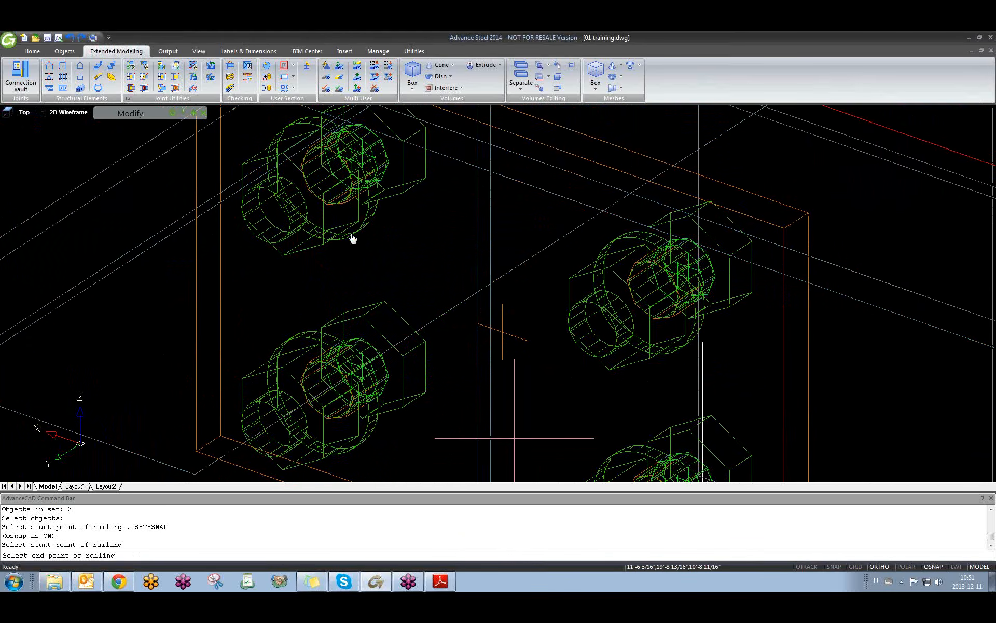
{"action": "left_click", "coordinate": [562, 201]}
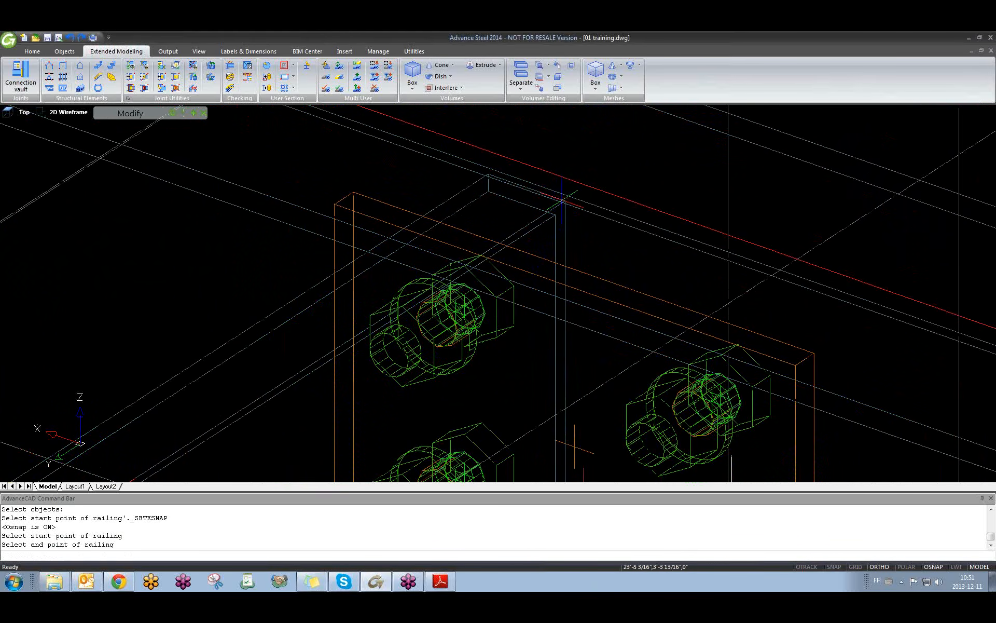
{"action": "key", "text": "Return"}
{"action": "left_click", "coordinate": [576, 328]}
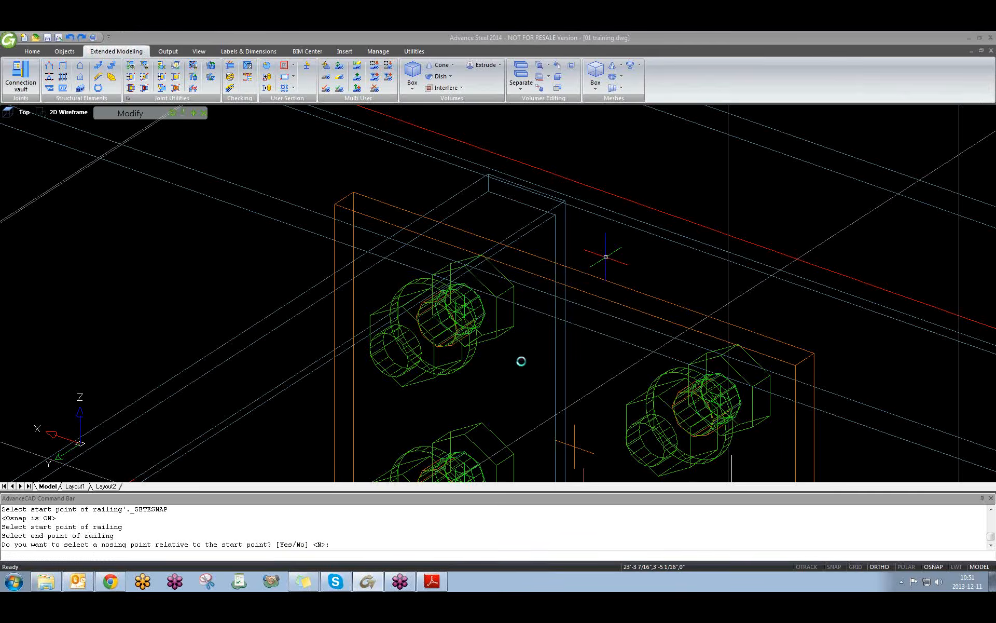
{"action": "left_click", "coordinate": [513, 379]}
{"action": "left_click", "coordinate": [511, 380]}
{"action": "scroll", "coordinate": [370, 349], "scroll_direction": "down", "scroll_amount": 10}
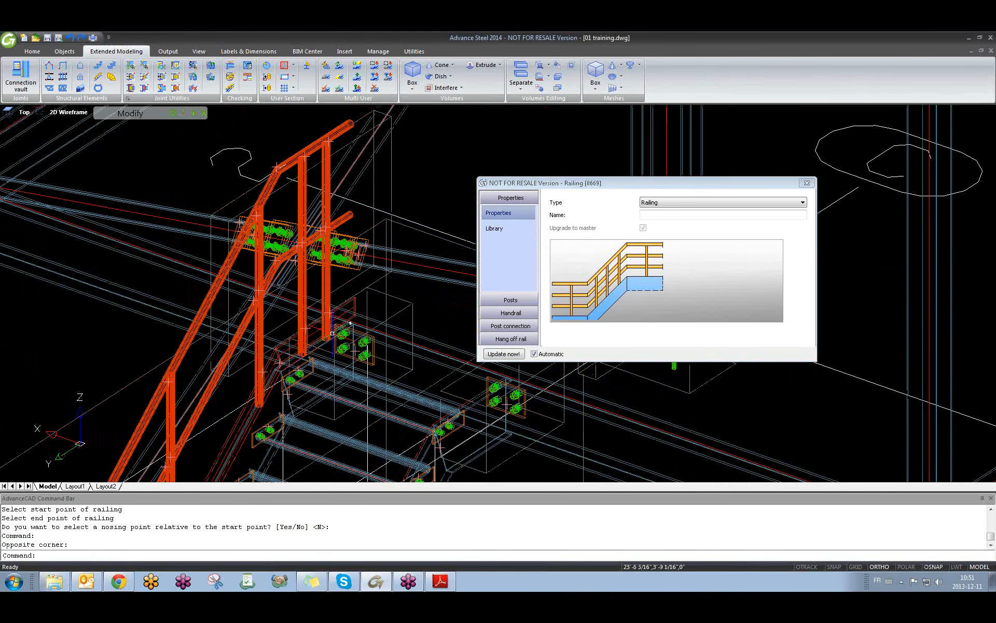
{"action": "left_click", "coordinate": [807, 182]}
- Number the model's single parts from 100 and assemblies from 1 using the With Drawing Number method
{"action": "middle_click_drag", "start_coordinate": [392, 369], "coordinate": [475, 309]}
{"action": "left_click", "coordinate": [95, 74]}
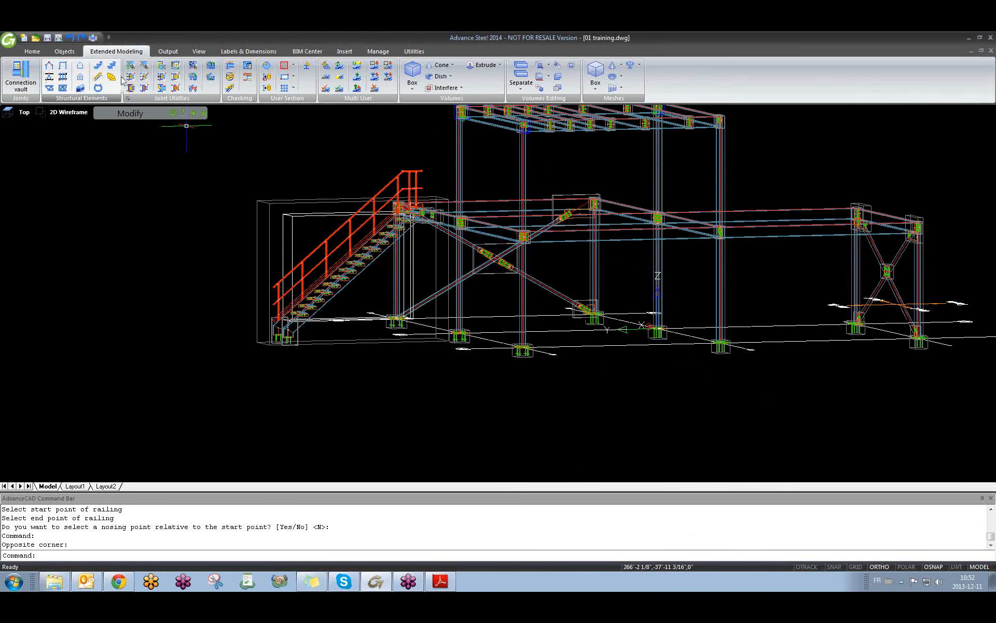
{"action": "left_click", "coordinate": [168, 52]}
{"action": "left_click", "coordinate": [20, 75]}
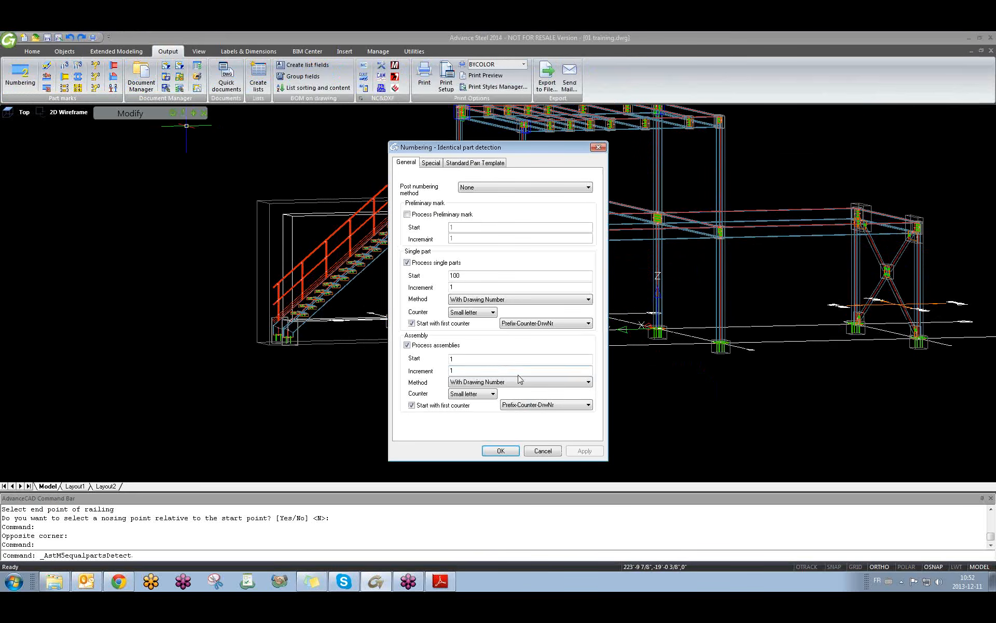
{"action": "left_click", "coordinate": [501, 457]}
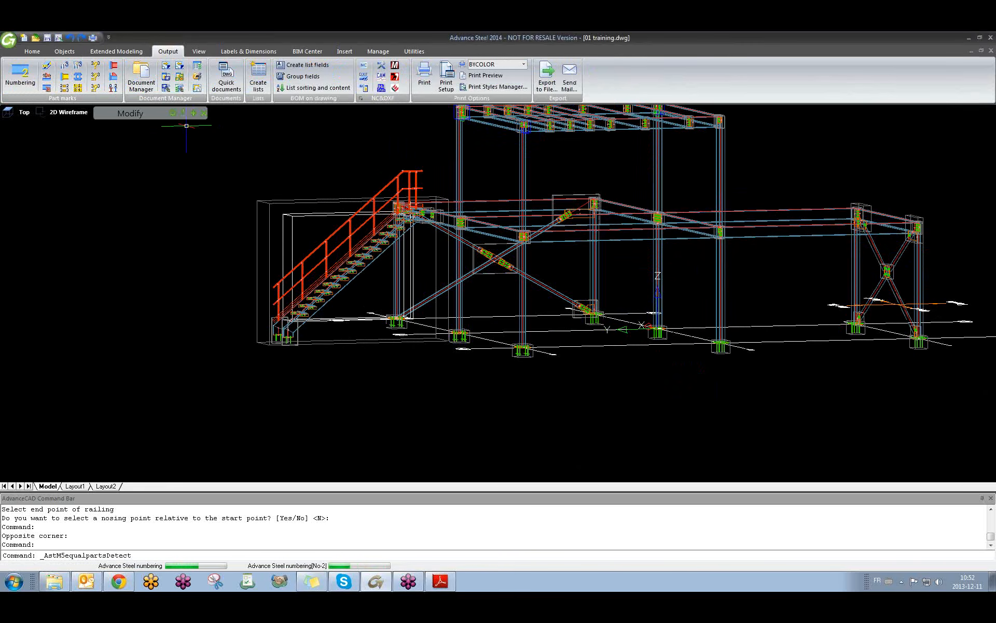
{"action": "left_click", "coordinate": [179, 347]}
{"action": "left_click", "coordinate": [163, 310]}
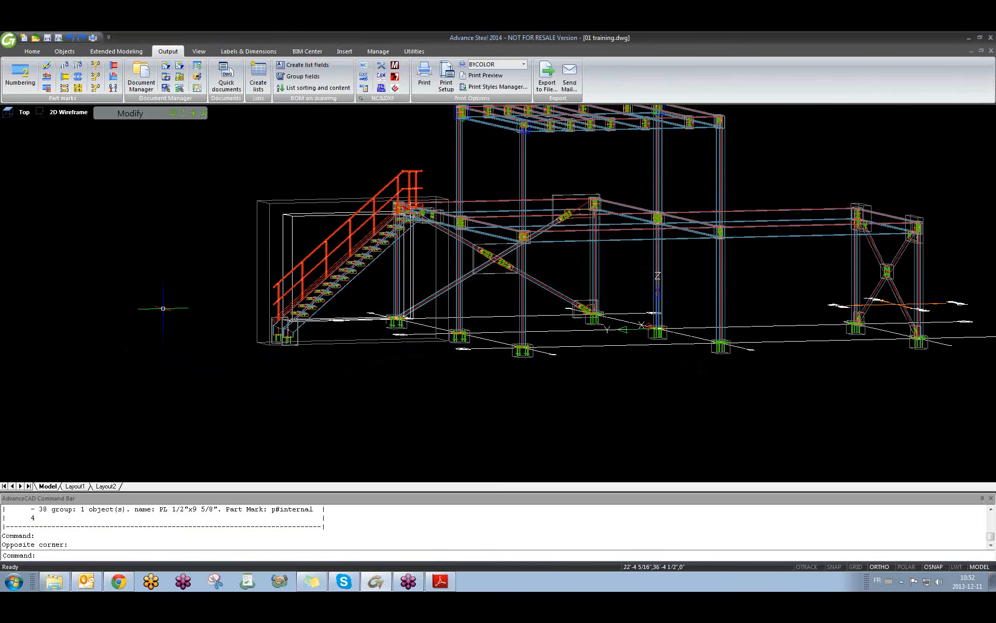
{"action": "middle_click_drag", "start_coordinate": [315, 328], "coordinate": [362, 360], "text": "shift"}
{"action": "scroll", "coordinate": [342, 296], "scroll_direction": "up", "scroll_amount": 4}
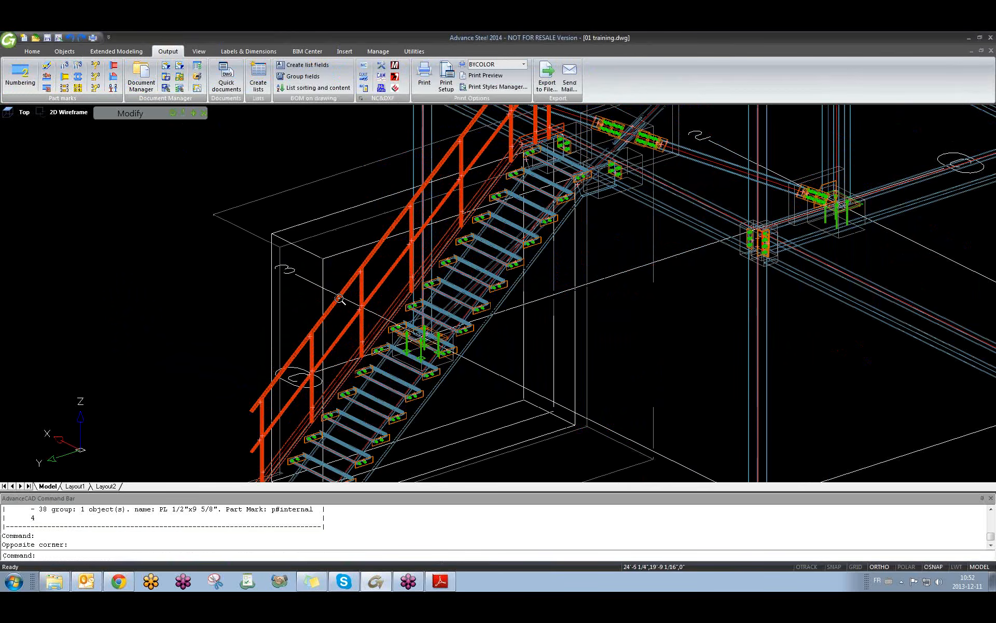
{"action": "left_click", "coordinate": [229, 73]}
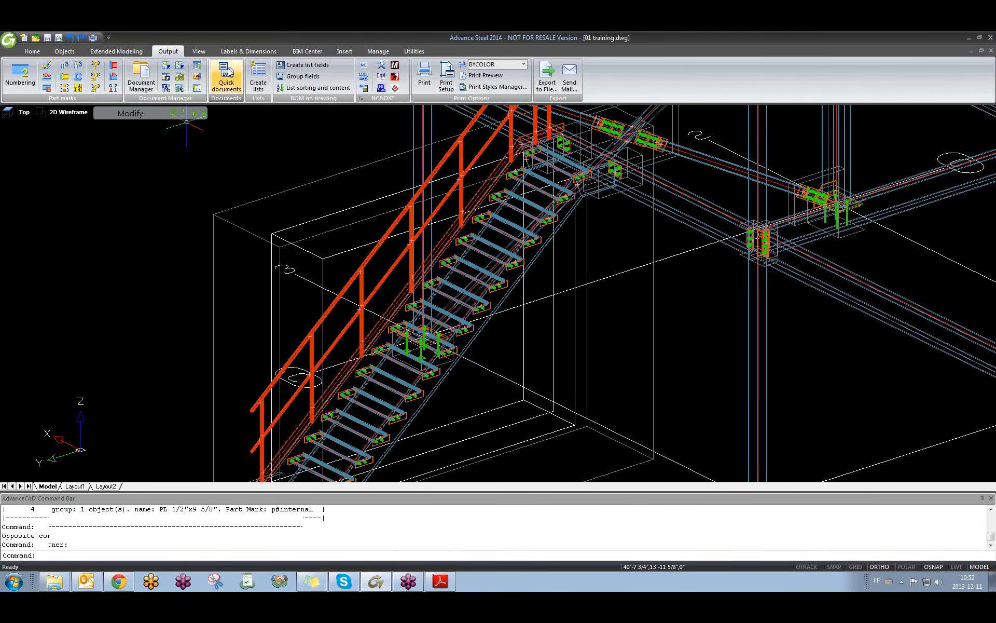
{"action": "left_click", "coordinate": [987, 37]}
{"action": "scroll", "coordinate": [563, 310], "scroll_direction": "down", "scroll_amount": 4}
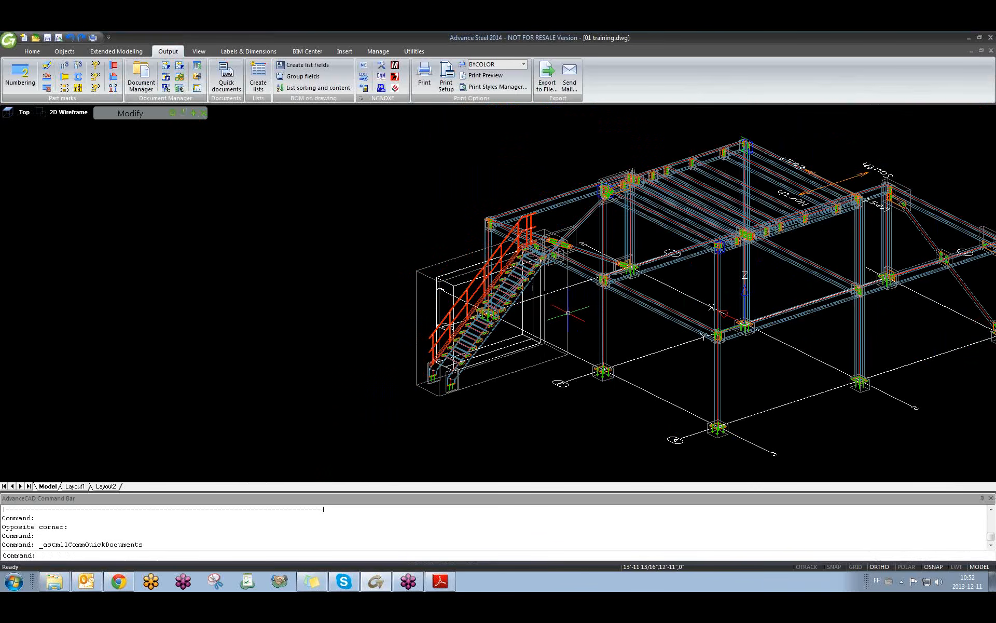
- Select the railing's top handrail and bring up the Quick views tool palette
{"action": "middle_click_drag", "start_coordinate": [574, 313], "coordinate": [561, 323], "text": "shift"}
{"action": "scroll", "coordinate": [446, 274], "scroll_direction": "up", "scroll_amount": 4}
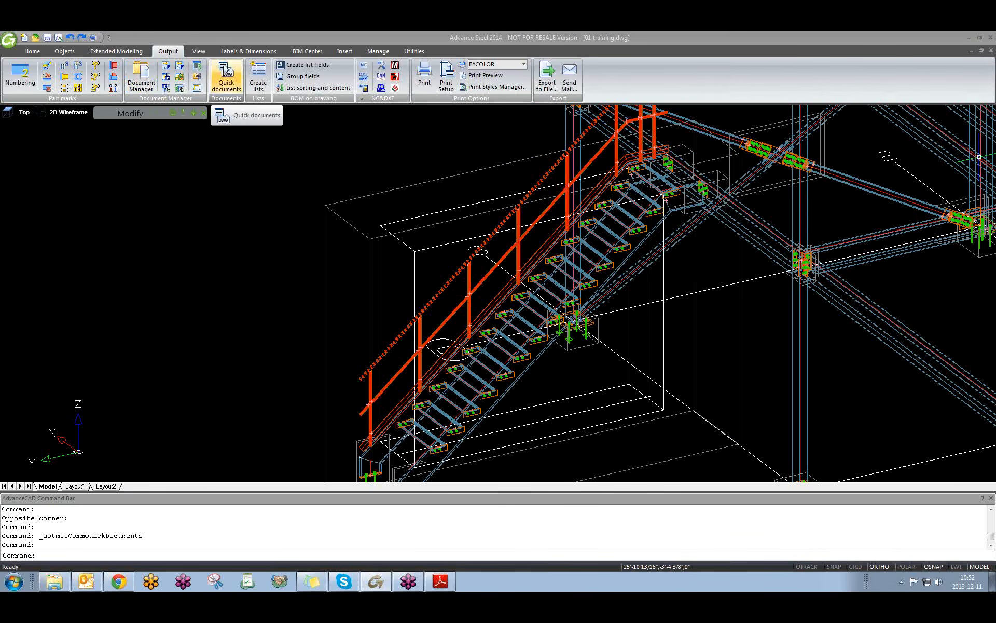
{"action": "left_click", "coordinate": [199, 51]}
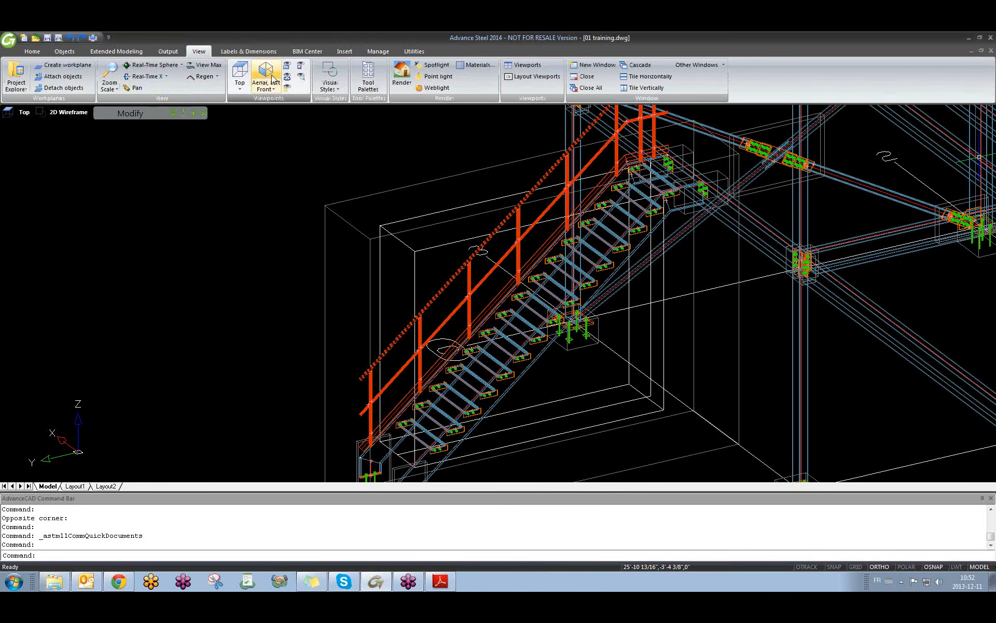
{"action": "left_click", "coordinate": [369, 77]}
{"action": "left_click", "coordinate": [368, 78]}
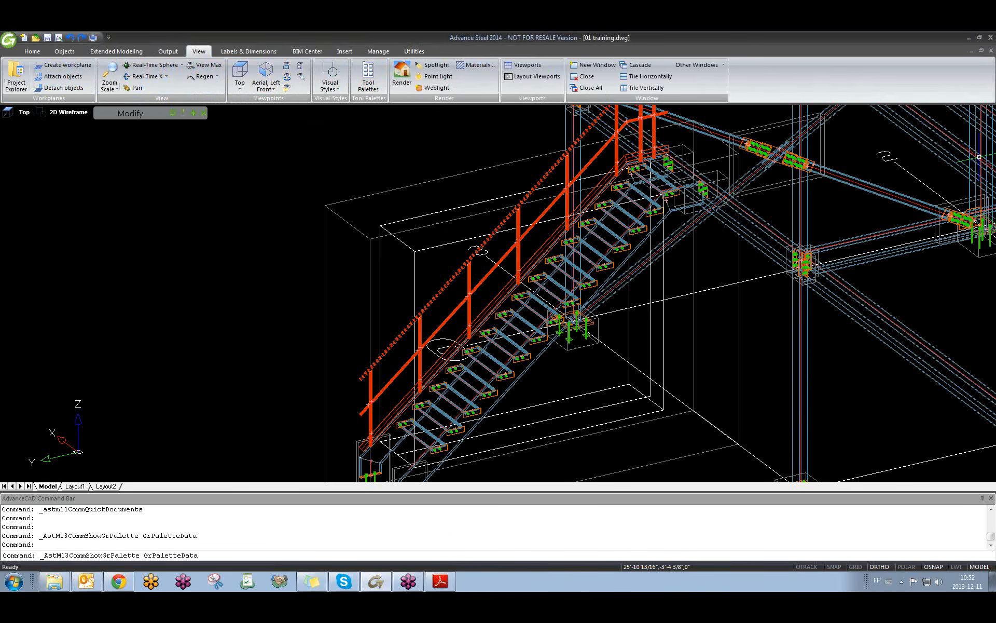
{"action": "left_click", "coordinate": [192, 115]}
{"action": "left_click", "coordinate": [102, 254]}
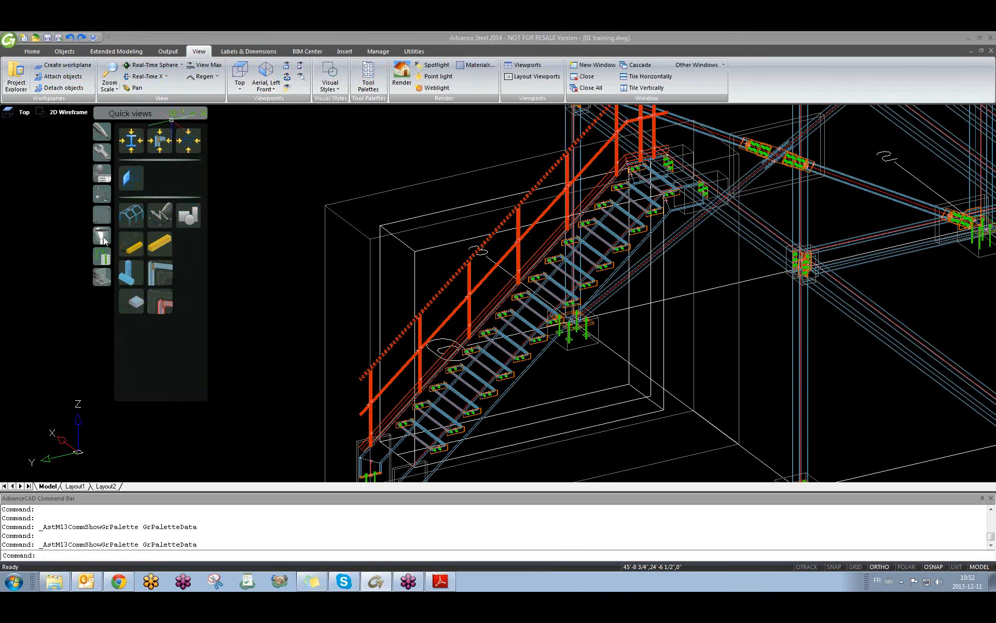
{"action": "left_click", "coordinate": [153, 280]}
{"action": "type", "text": "u"}
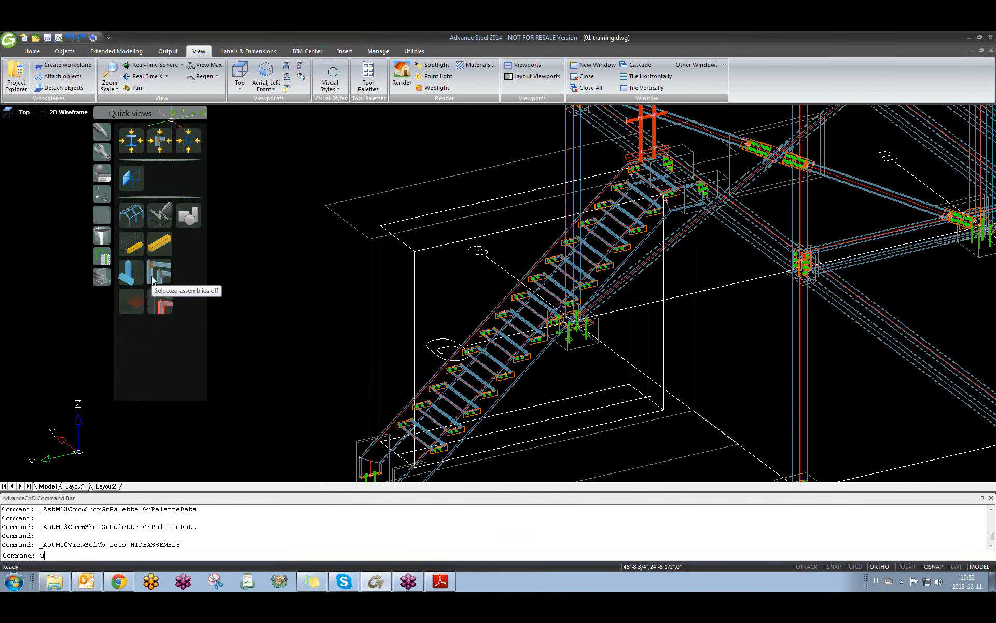
{"action": "key", "text": "Return"}
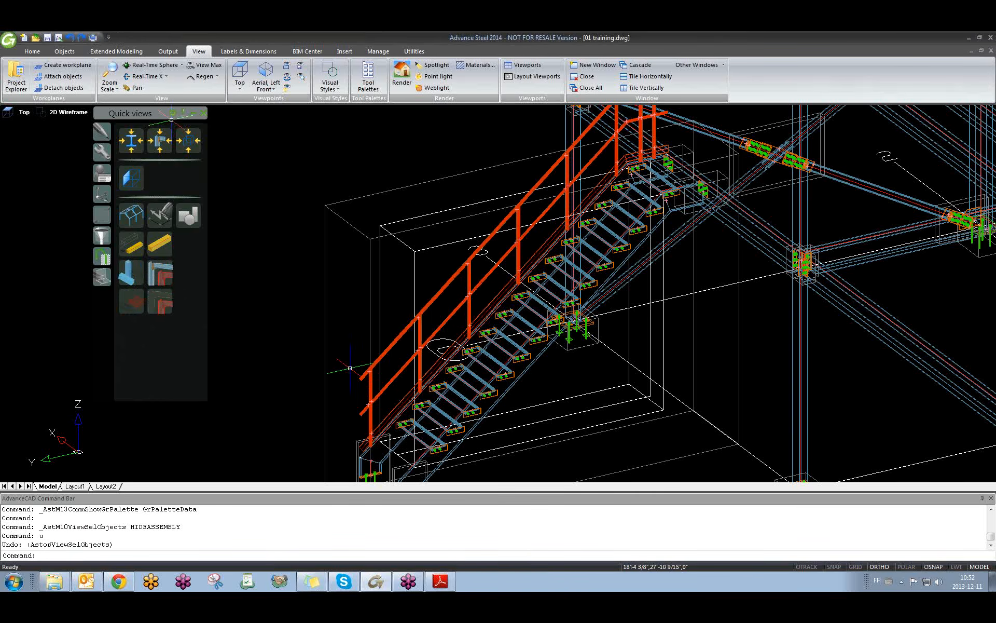
- Isolate the assembly containing the railing's top handrail and select all of its parts
{"action": "left_click", "coordinate": [431, 305]}
{"action": "left_click", "coordinate": [172, 303]}
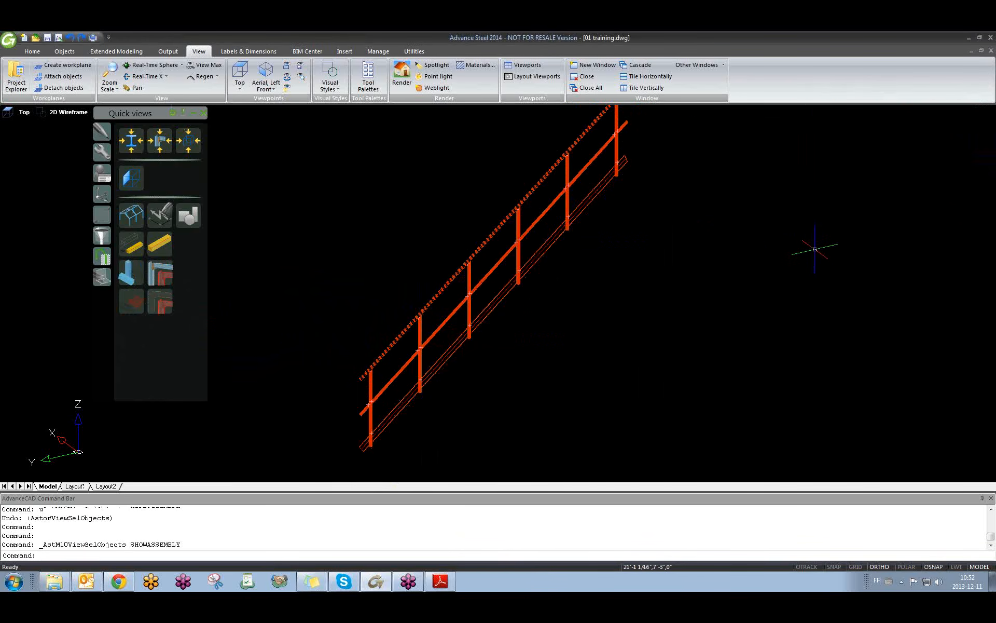
{"action": "left_click", "coordinate": [294, 161]}
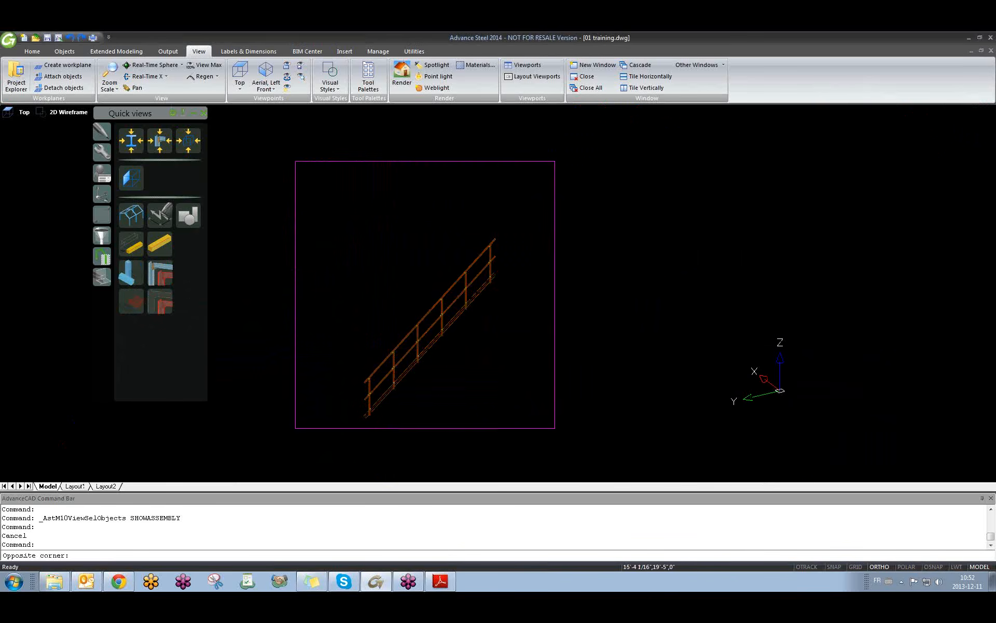
{"action": "left_click", "coordinate": [556, 424]}
- Run the user Mainparts drawing process Selected Mp PageFull ANSI-D from Quick documents on the selected railing parts
{"action": "left_click", "coordinate": [125, 52]}
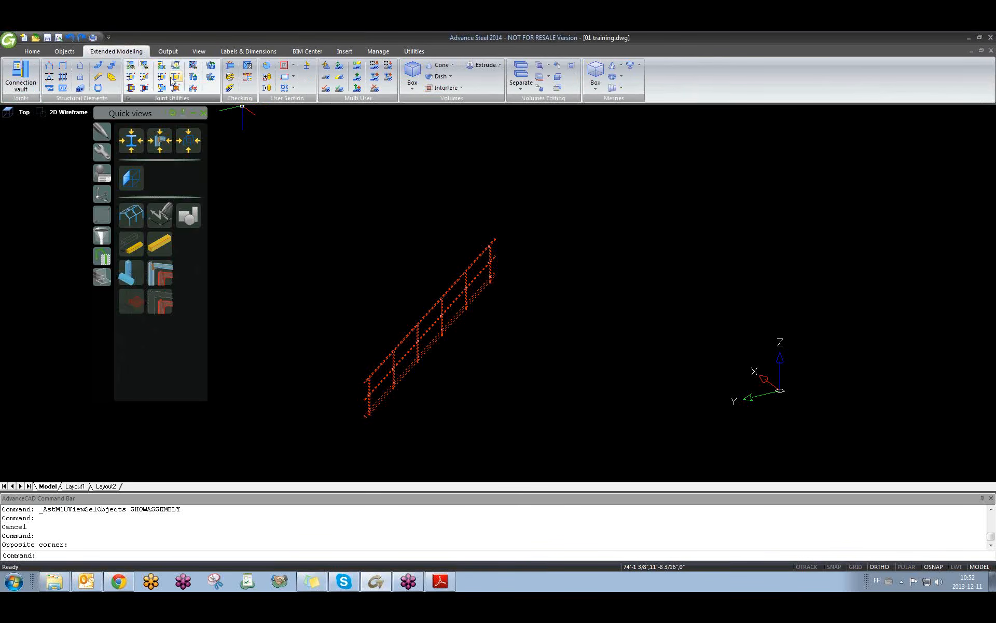
{"action": "left_click", "coordinate": [72, 53]}
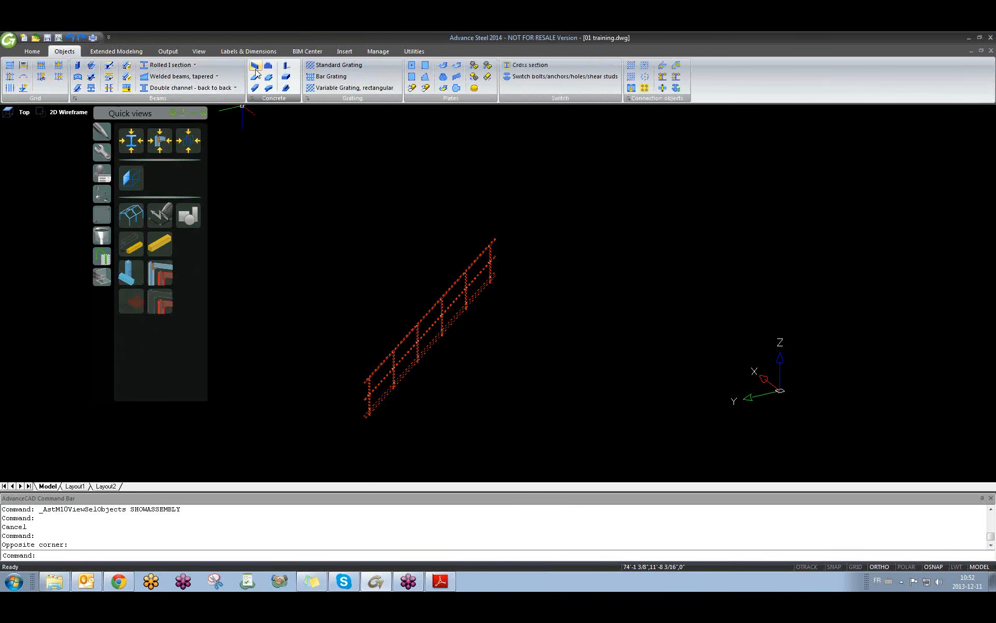
{"action": "left_click", "coordinate": [168, 52]}
{"action": "left_click", "coordinate": [227, 77]}
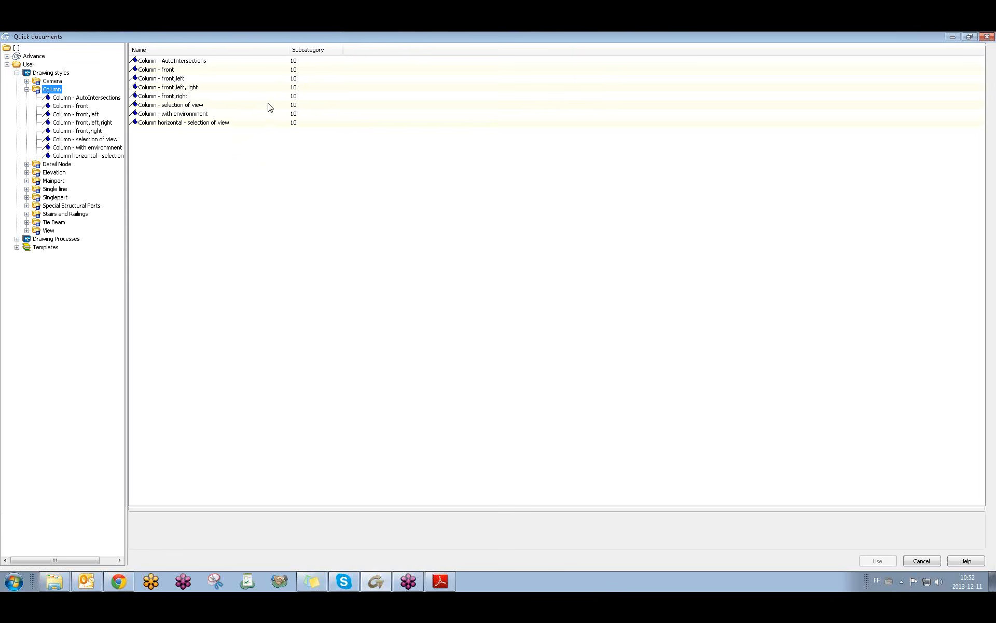
{"action": "left_click", "coordinate": [27, 89]}
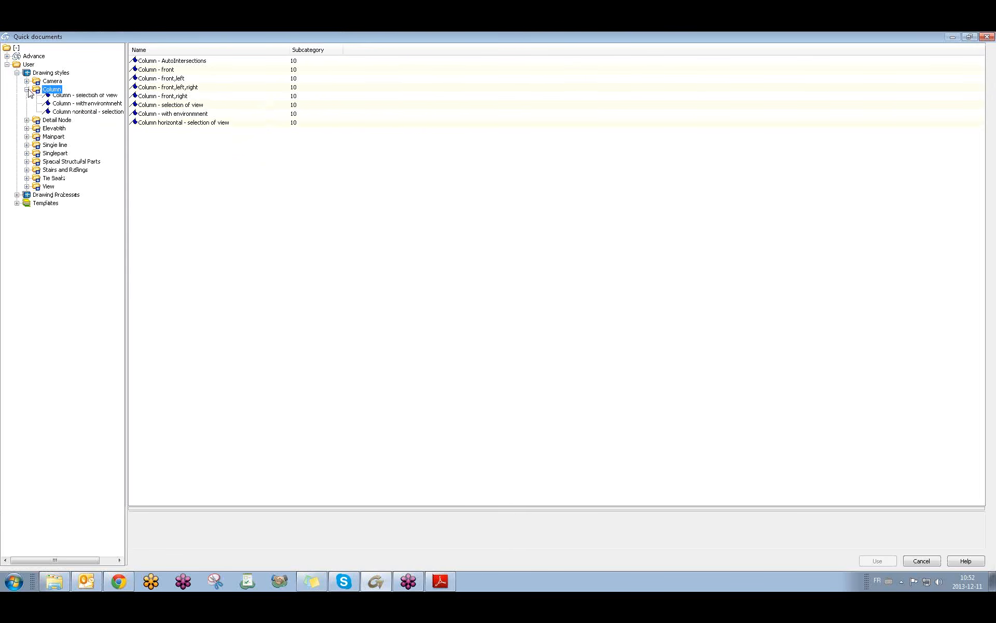
{"action": "left_click", "coordinate": [17, 74]}
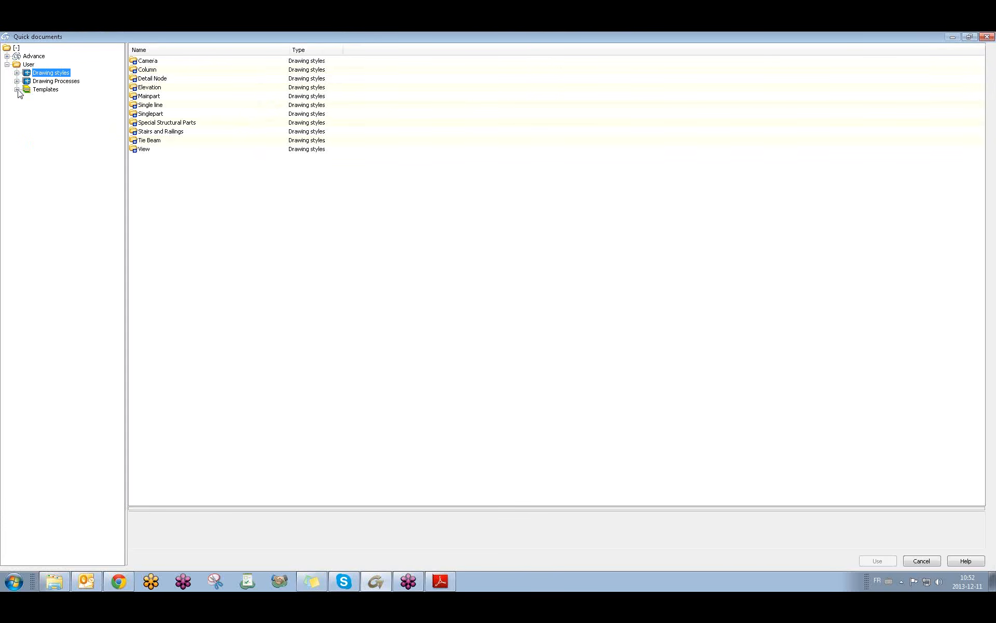
{"action": "left_click", "coordinate": [16, 81]}
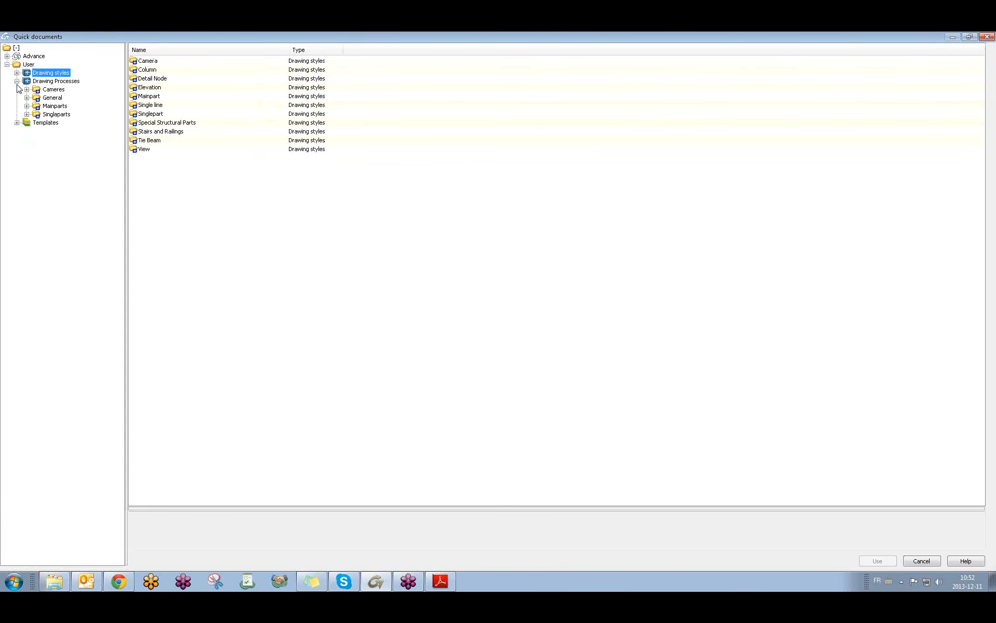
{"action": "left_click", "coordinate": [27, 114]}
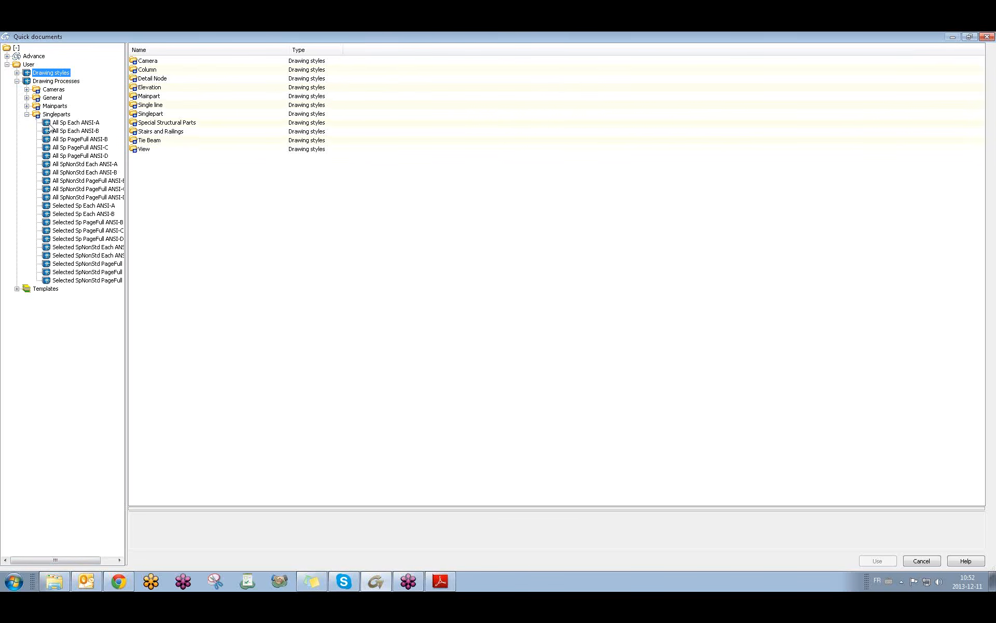
{"action": "left_click", "coordinate": [27, 106]}
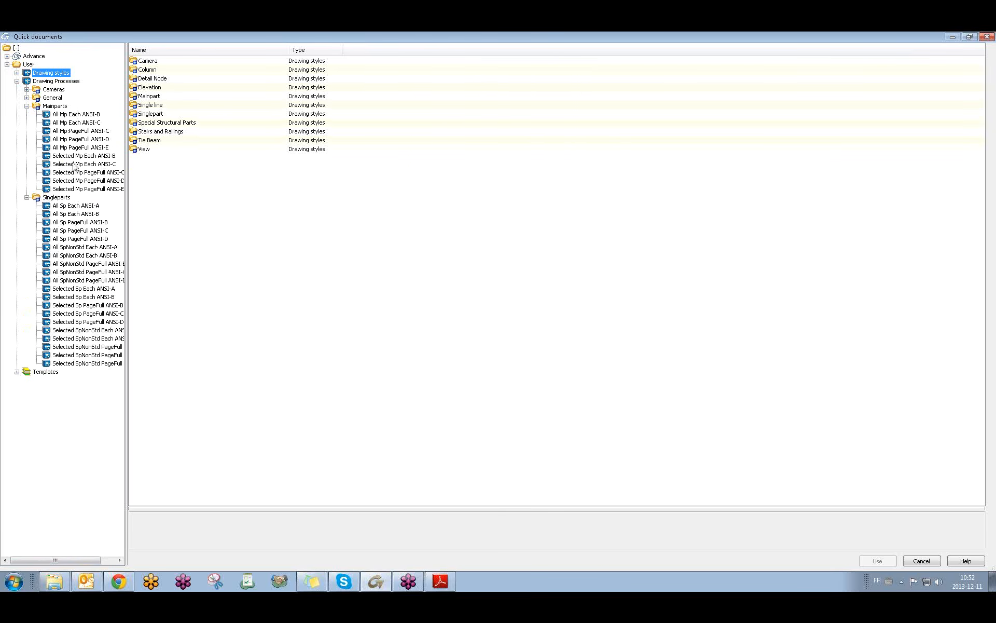
{"action": "left_click", "coordinate": [83, 182]}
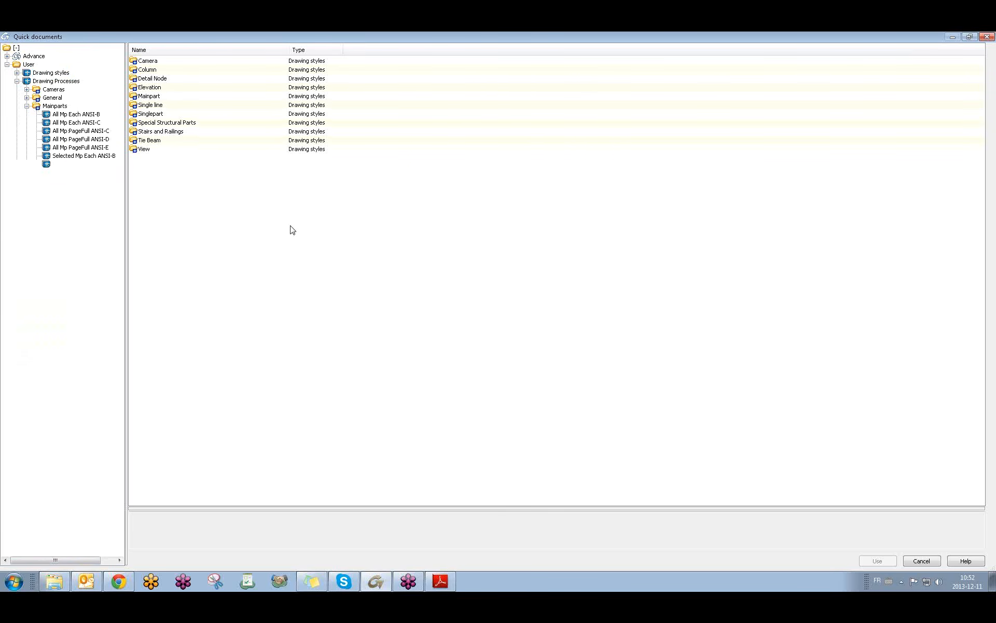
{"action": "left_click", "coordinate": [877, 561]}
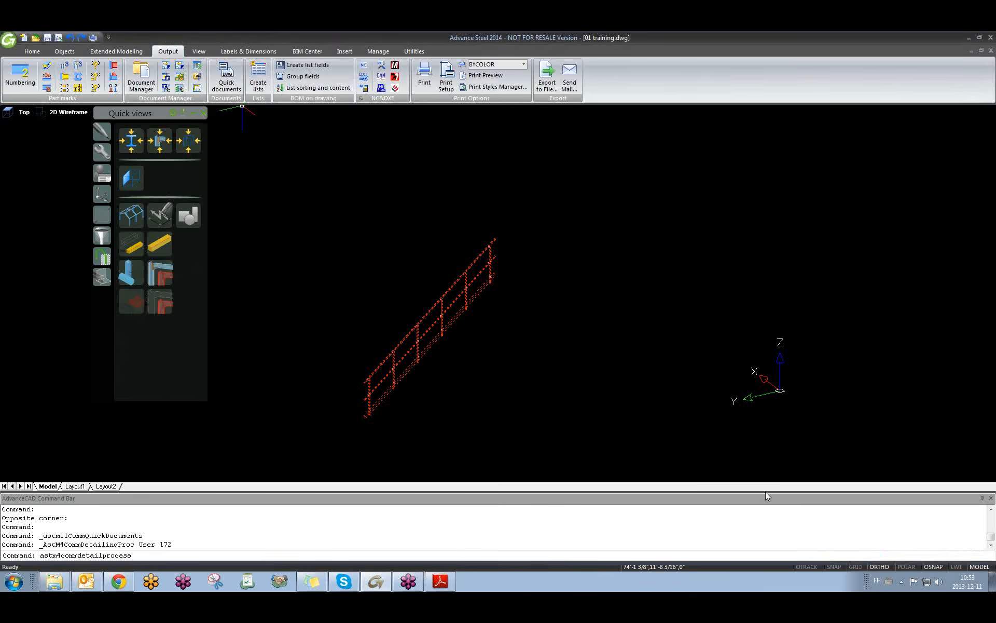
{"action": "left_click", "coordinate": [58, 315]}
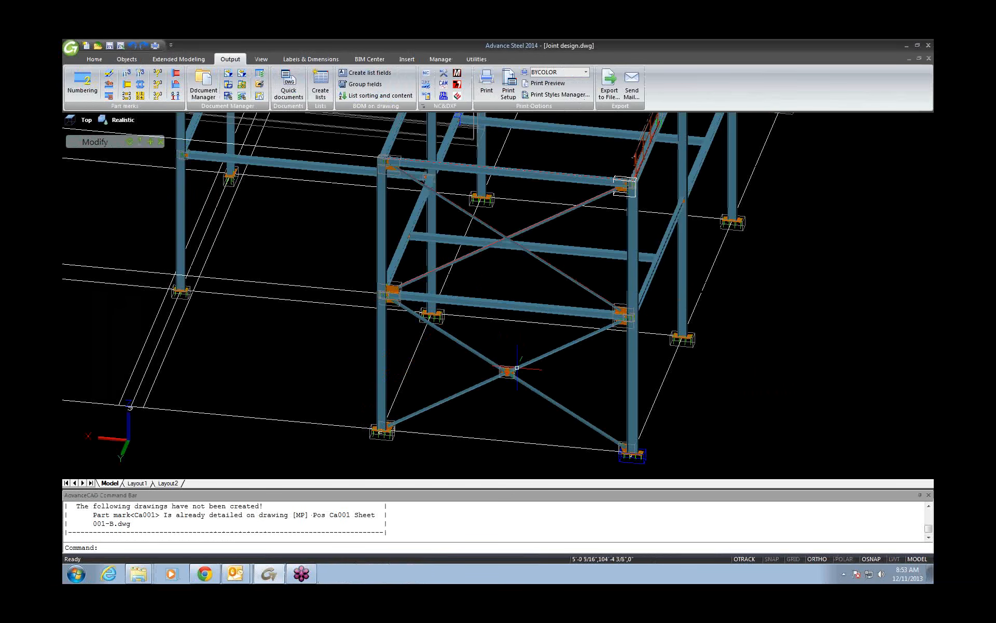
- Review the Naming properties of the braced bay's column nearest the railing, including its single part and assembly marks
{"action": "double_click", "coordinate": [632, 377]}
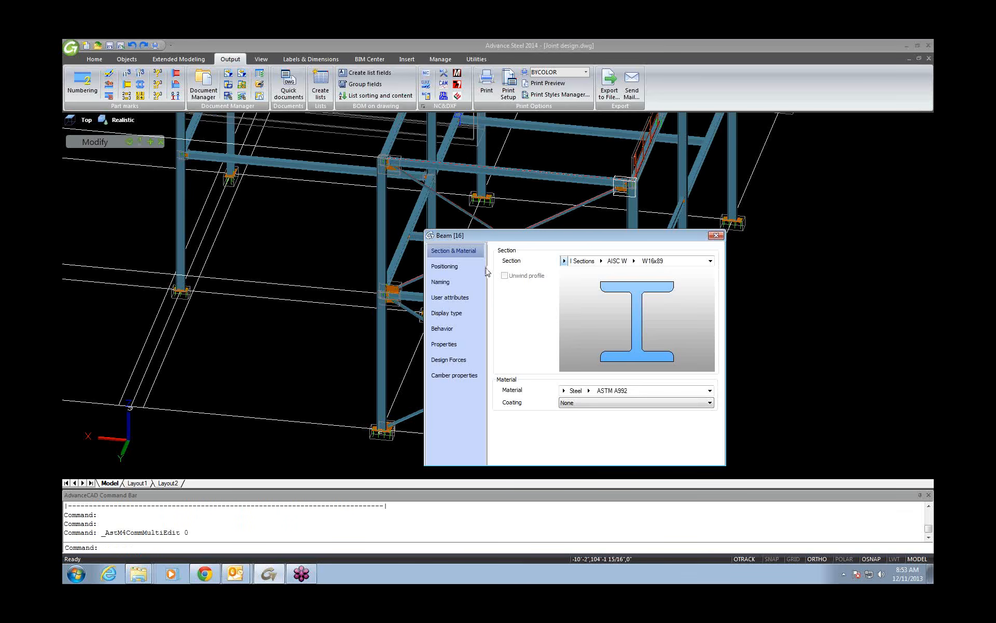
{"action": "left_click", "coordinate": [434, 283]}
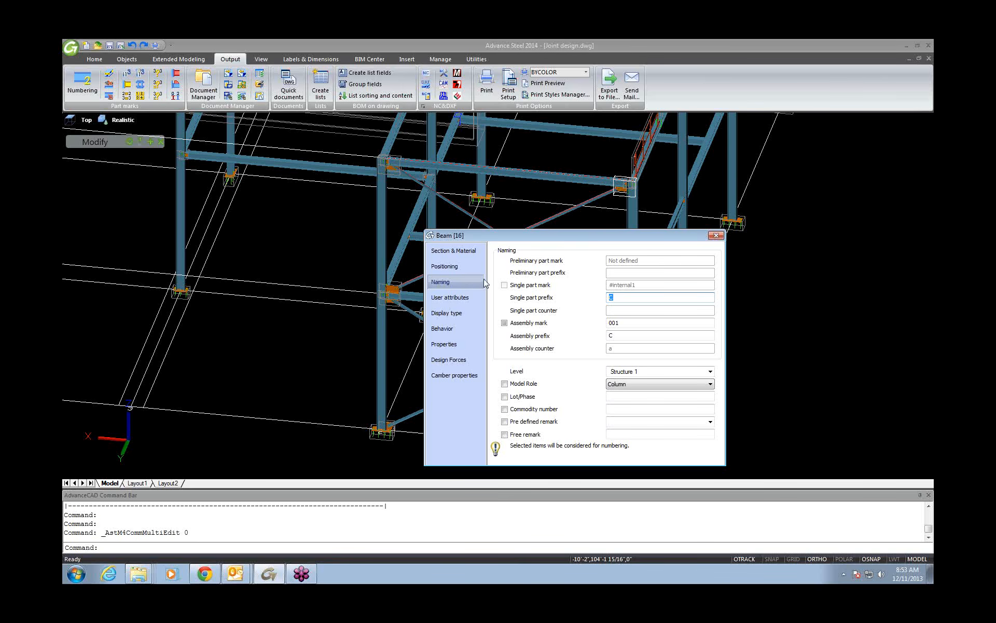
{"action": "left_click", "coordinate": [716, 236]}
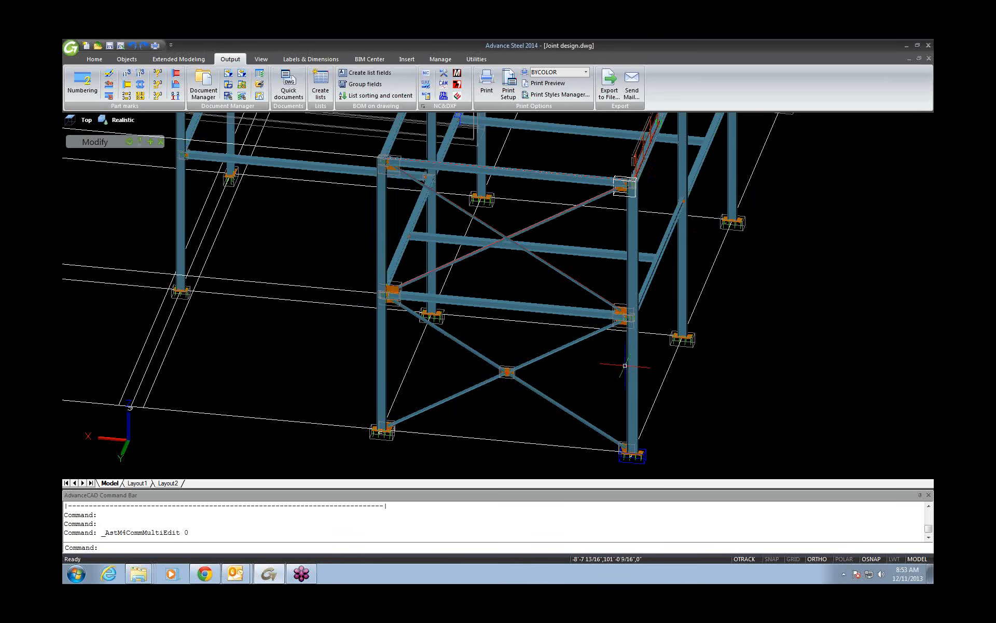
- Check the two outer columns of the cross-braced bay in turn for an available assembly detail, leaving both unchanged
{"action": "left_click", "coordinate": [634, 358]}
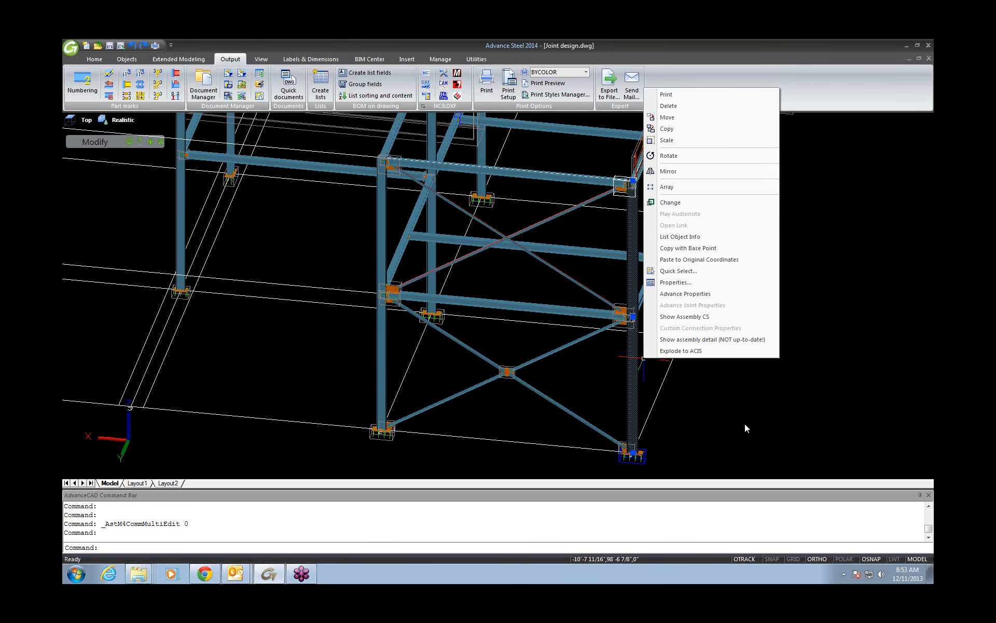
{"action": "key", "text": "Escape"}
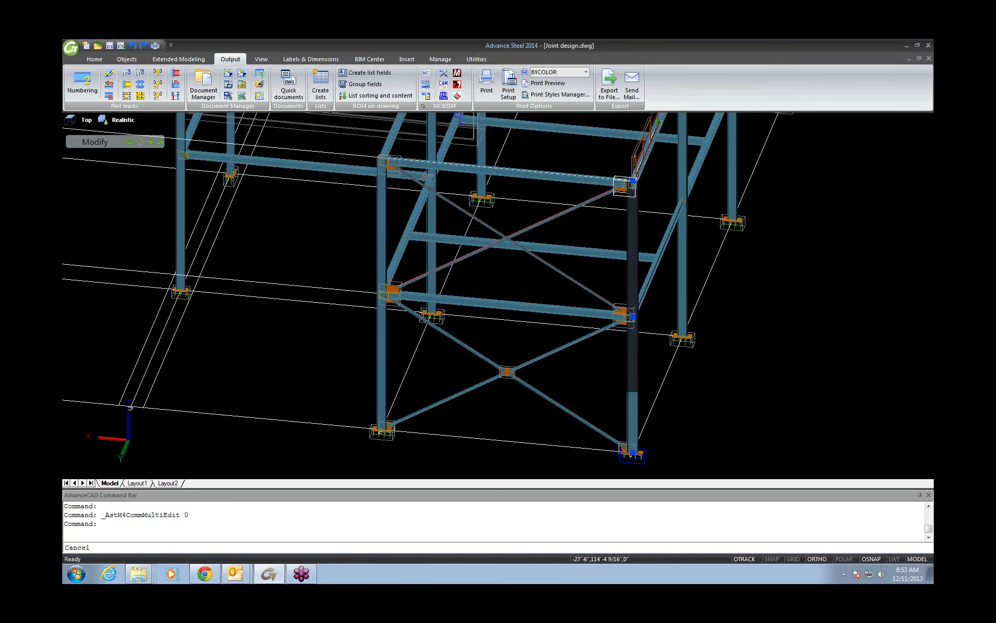
{"action": "left_click", "coordinate": [381, 343]}
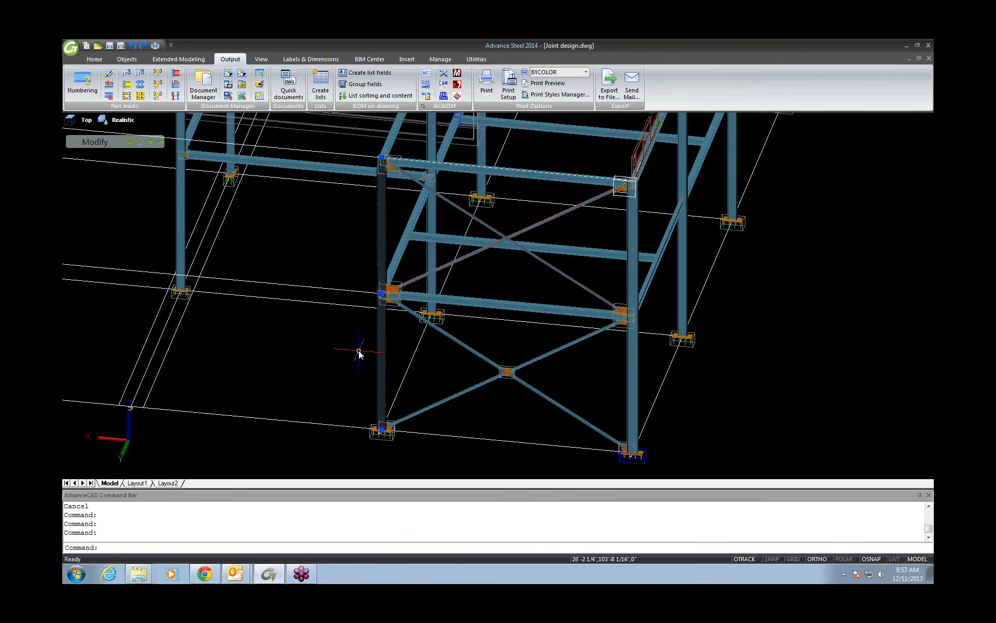
{"action": "right_click", "coordinate": [364, 351]}
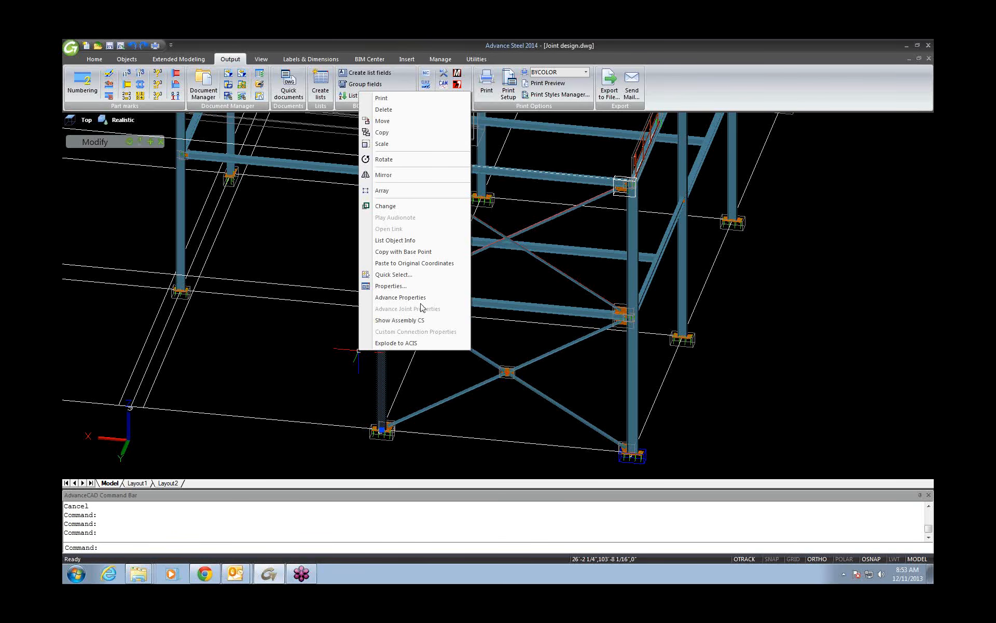
{"action": "left_click", "coordinate": [313, 319]}
{"action": "left_click", "coordinate": [313, 320]}
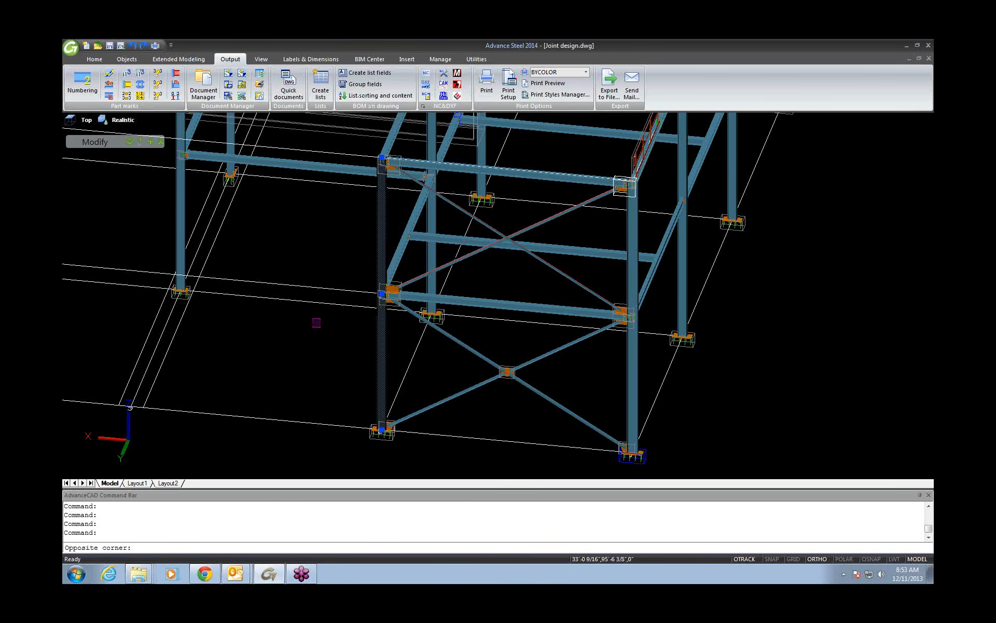
{"action": "left_click", "coordinate": [325, 338]}
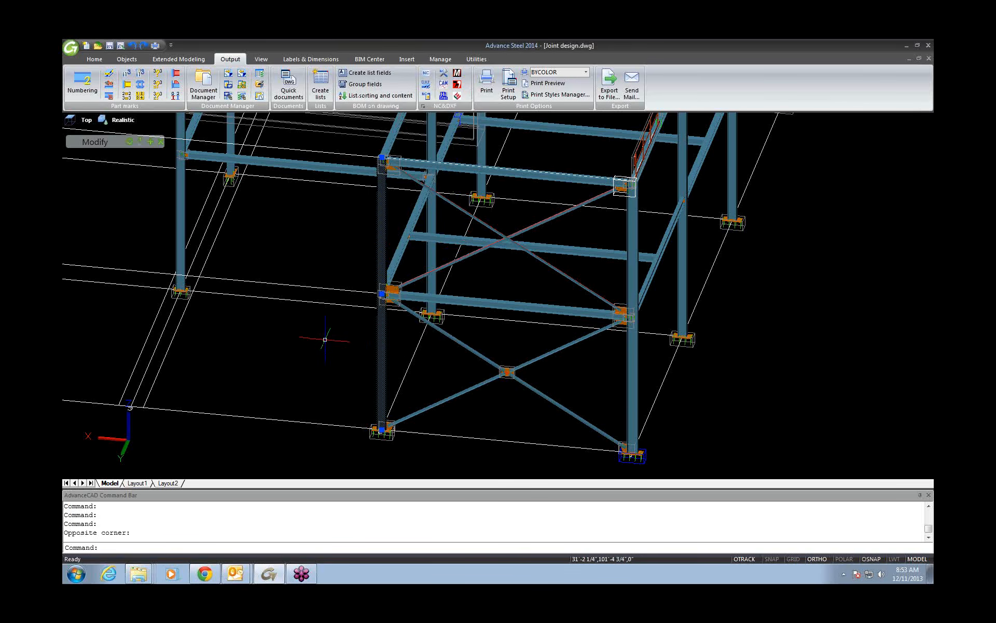
{"action": "left_click", "coordinate": [292, 89]}
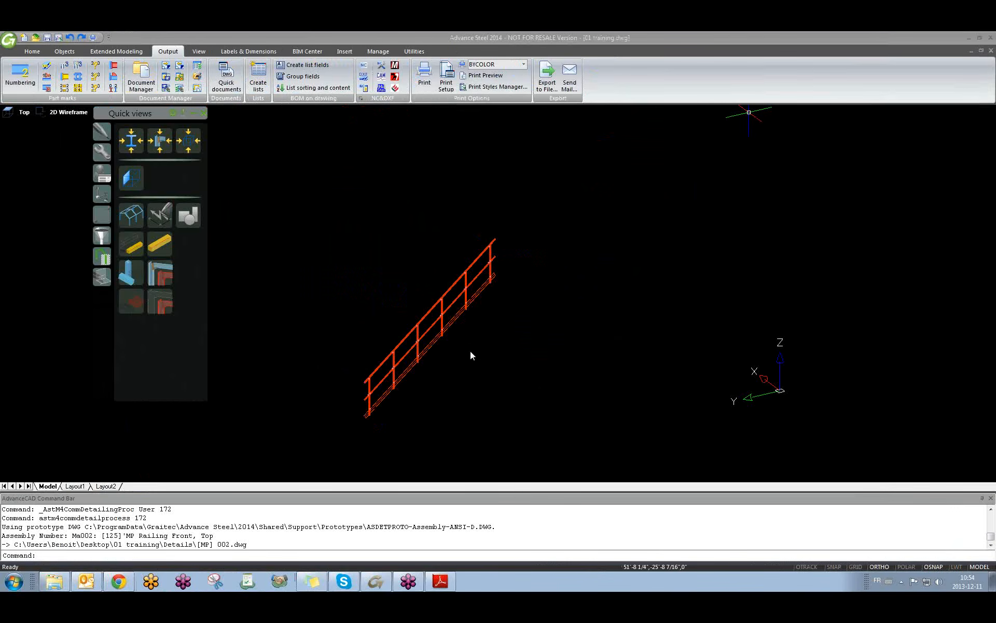
{"action": "left_click", "coordinate": [470, 351]}
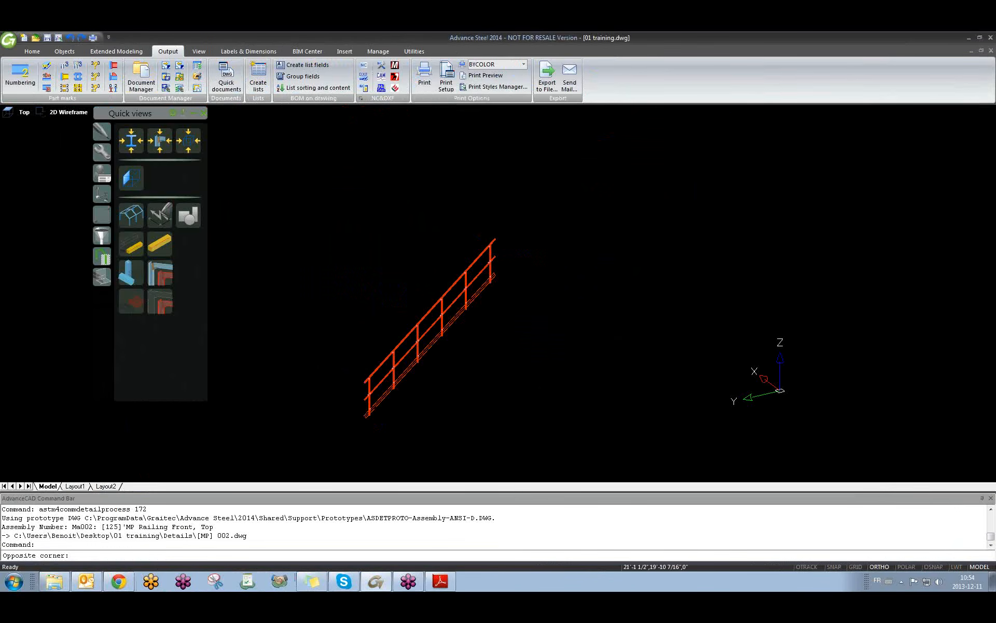
{"action": "left_click", "coordinate": [451, 319]}
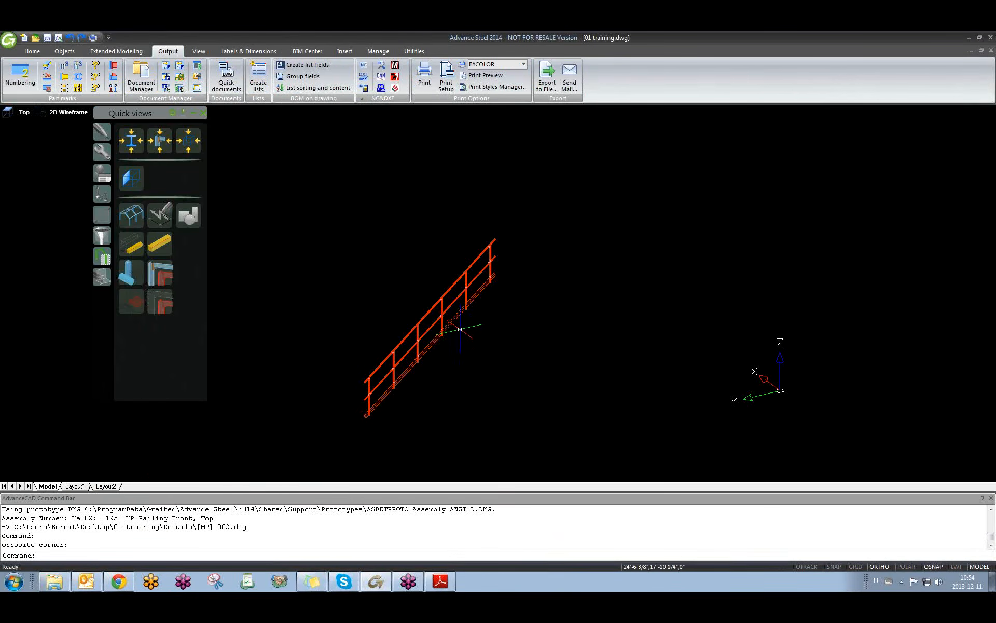
{"action": "scroll", "coordinate": [461, 327], "scroll_direction": "up", "scroll_amount": 5}
{"action": "scroll", "coordinate": [460, 327], "scroll_direction": "down", "scroll_amount": 4}
{"action": "key", "text": "Escape"}
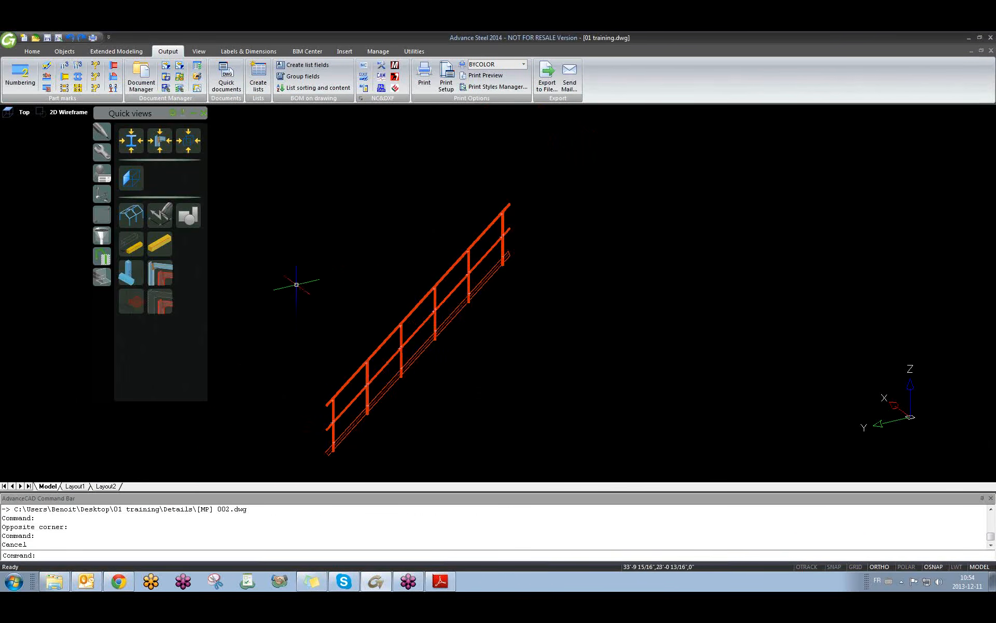
- Preview the up-to-date main part detail [MP] 002.dwg in the Document Manager, then close the manager
{"action": "left_click", "coordinate": [141, 78]}
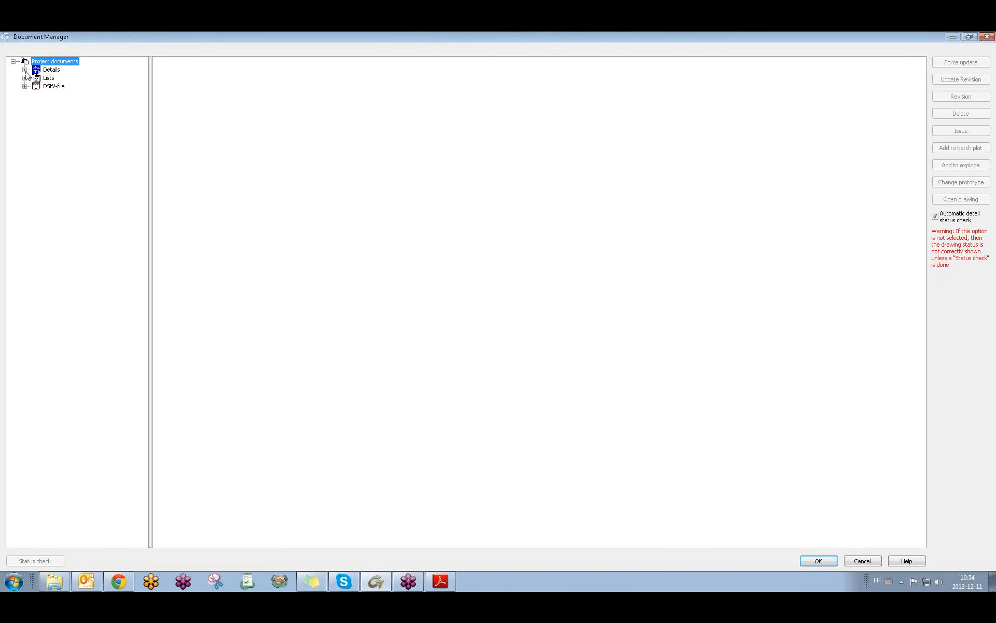
{"action": "left_click", "coordinate": [24, 69]}
{"action": "left_click", "coordinate": [35, 86]}
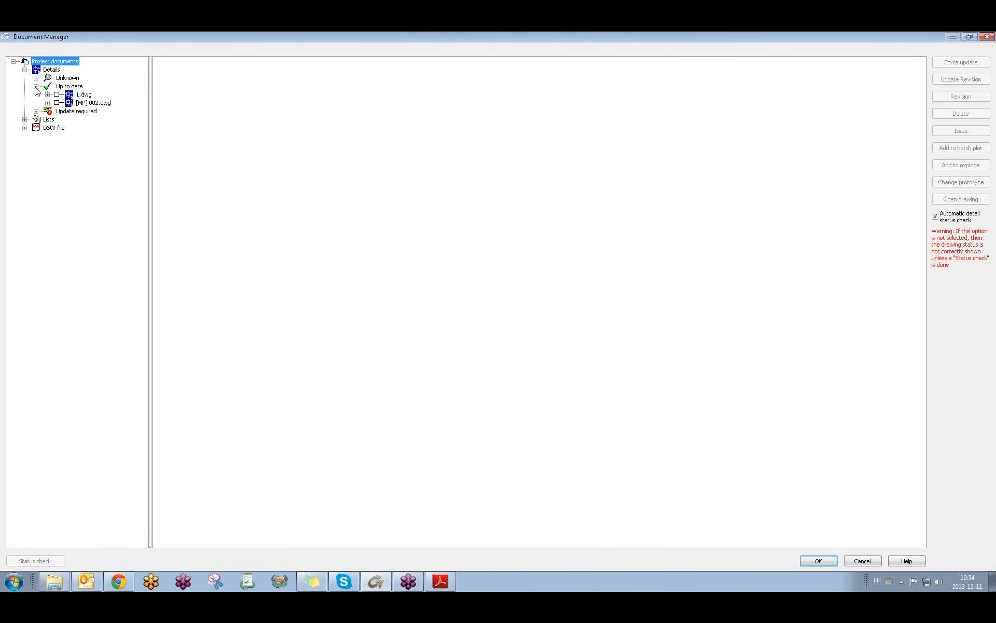
{"action": "left_click", "coordinate": [89, 103]}
{"action": "left_click", "coordinate": [197, 63]}
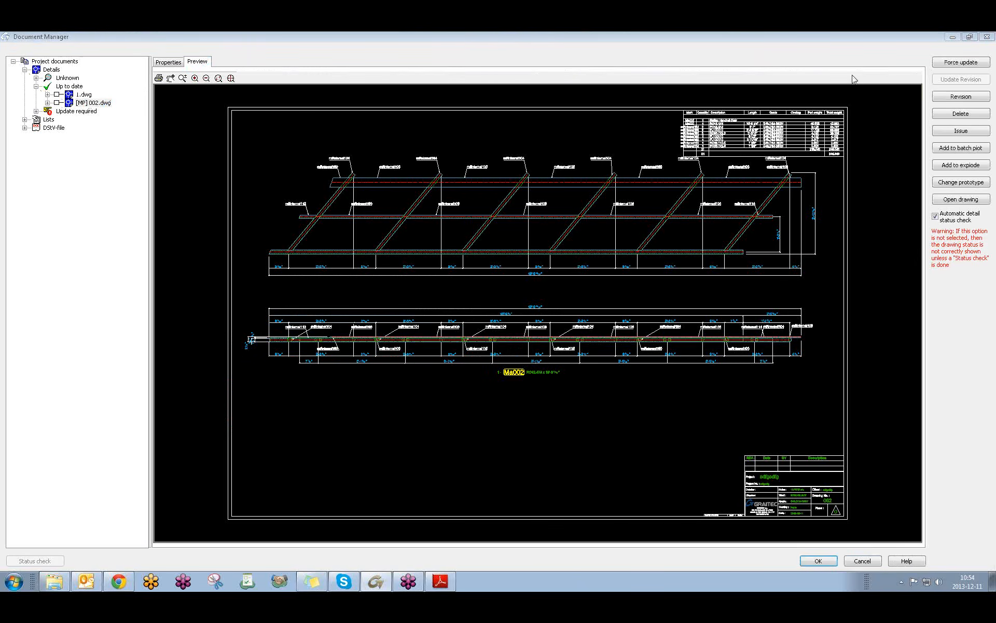
{"action": "middle_click_drag", "start_coordinate": [565, 198], "coordinate": [508, 209]}
{"action": "mouse_move", "coordinate": [510, 255]}
{"action": "middle_mouse_down"}
{"action": "mouse_move", "coordinate": [505, 290]}
{"action": "mouse_move", "coordinate": [506, 253]}
{"action": "middle_mouse_up"}
{"action": "left_click", "coordinate": [988, 36]}
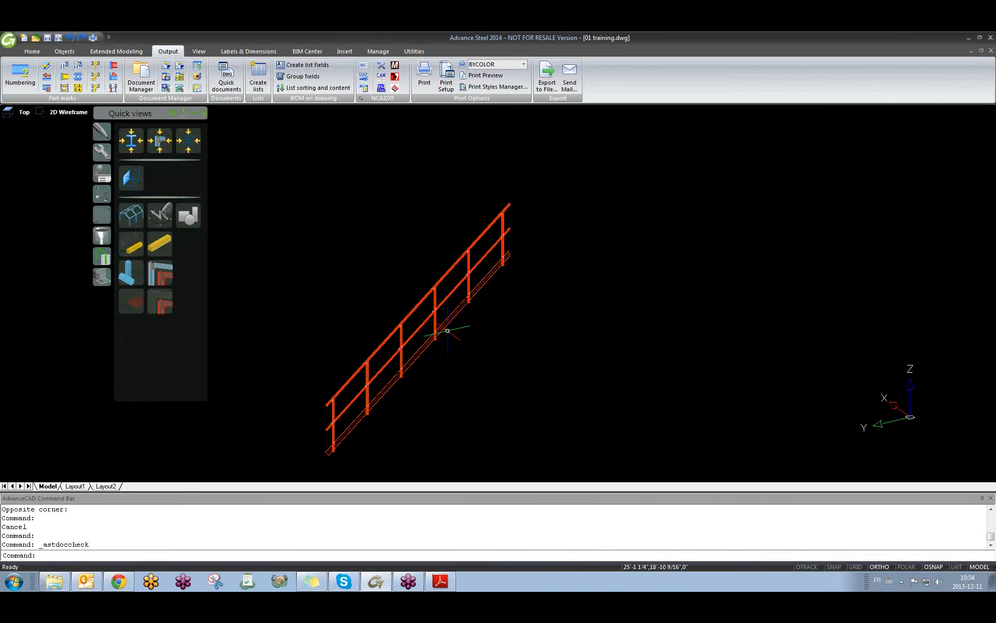
- Create a single-part shop drawing of the whole railing with the user drawing process Selected Sp PageFull ANSI-D
{"action": "key", "text": "Escape"}
{"action": "left_click", "coordinate": [296, 180]}
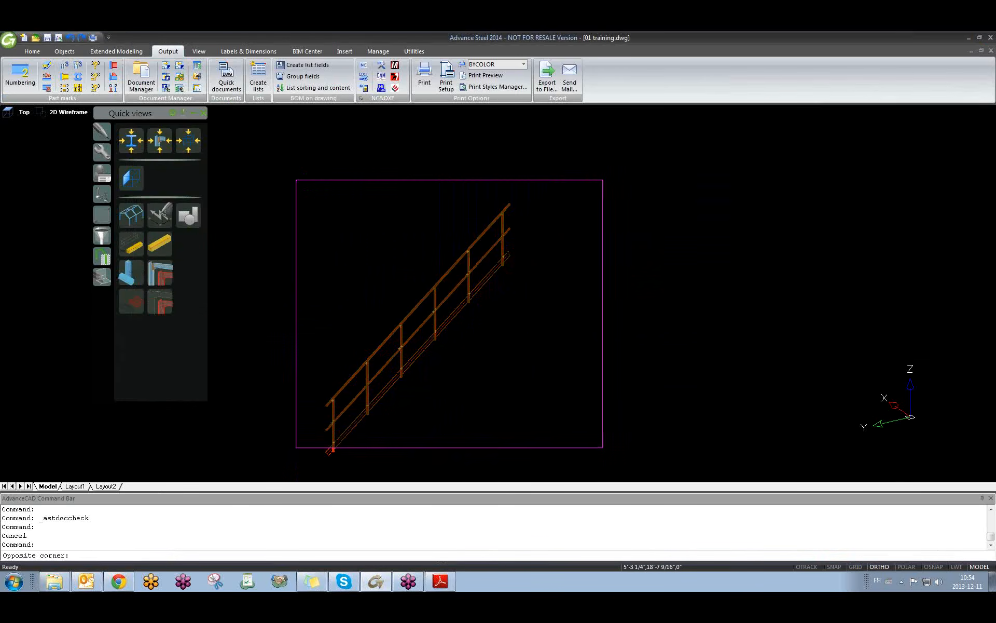
{"action": "left_click", "coordinate": [605, 470]}
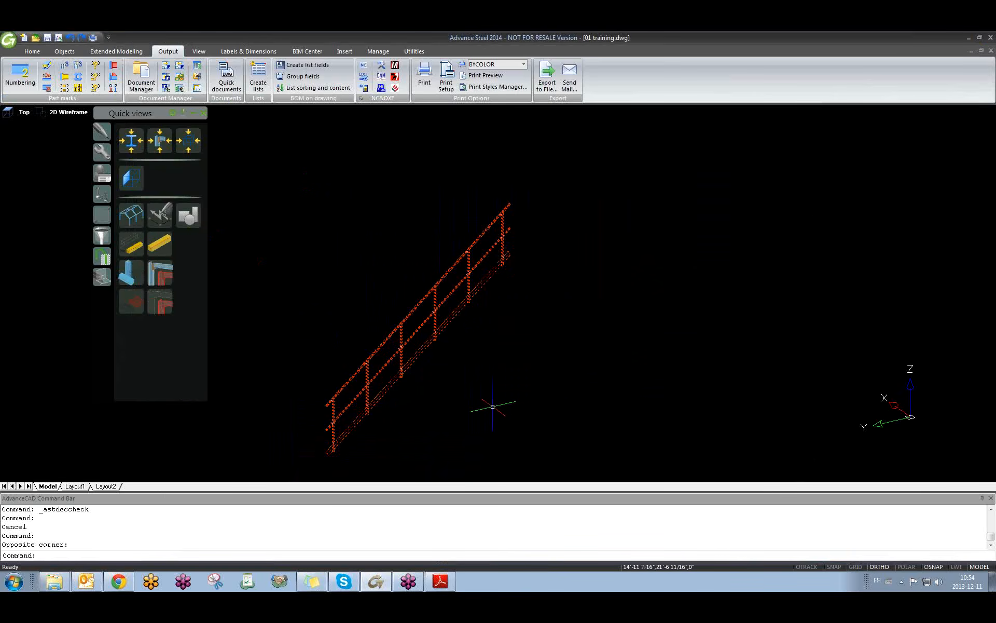
{"action": "left_click", "coordinate": [228, 77]}
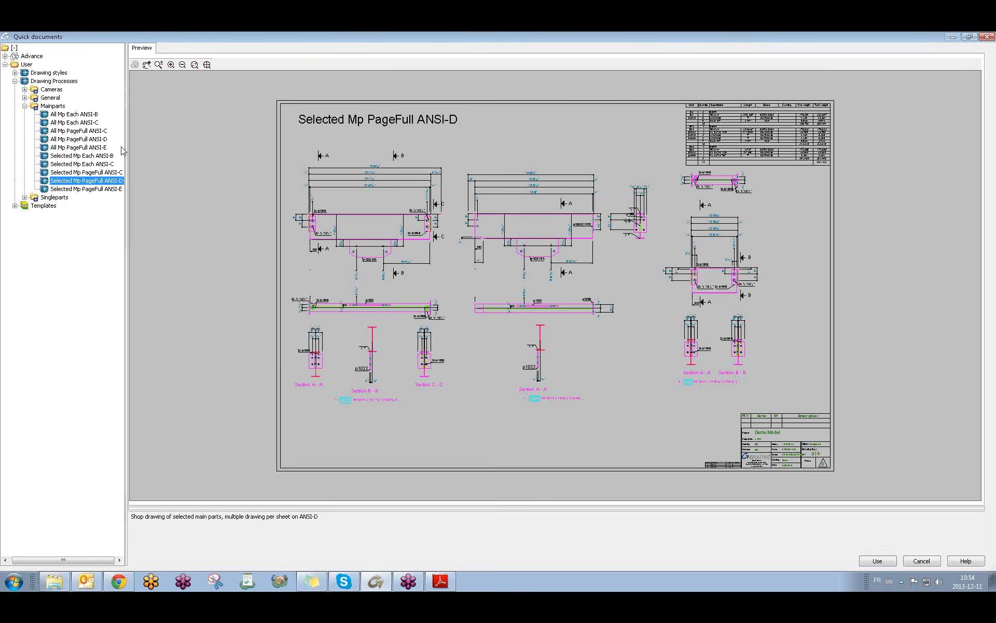
{"action": "left_click", "coordinate": [25, 198]}
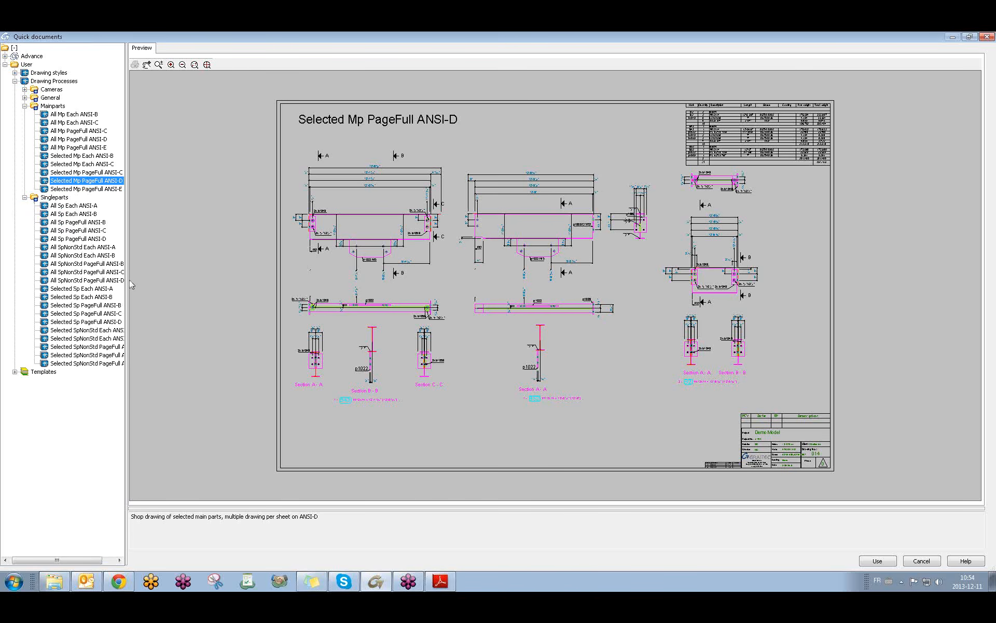
{"action": "left_click_drag", "start_coordinate": [127, 279], "coordinate": [155, 279]}
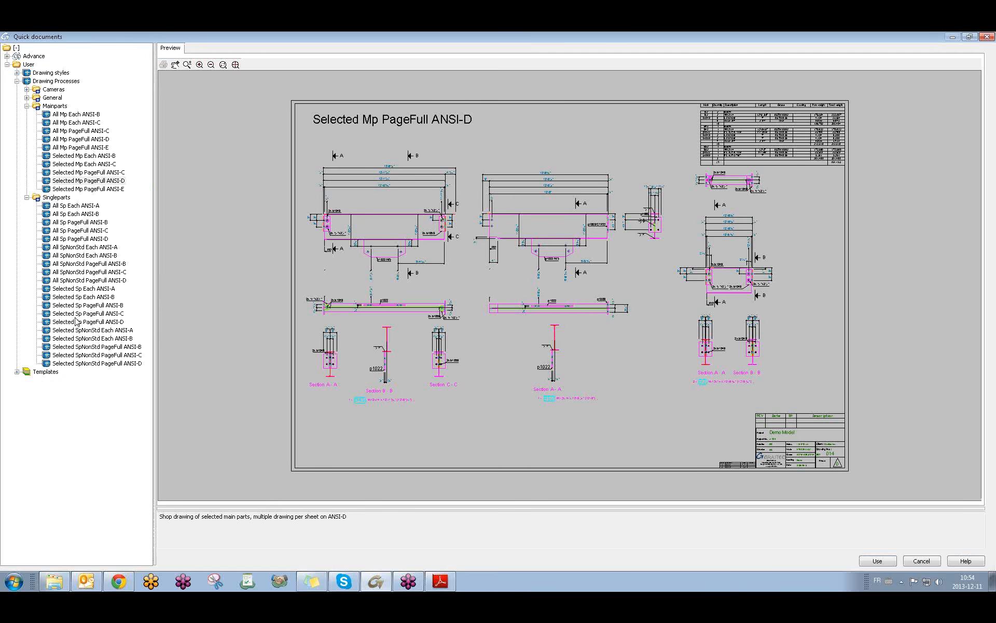
{"action": "left_click", "coordinate": [77, 323]}
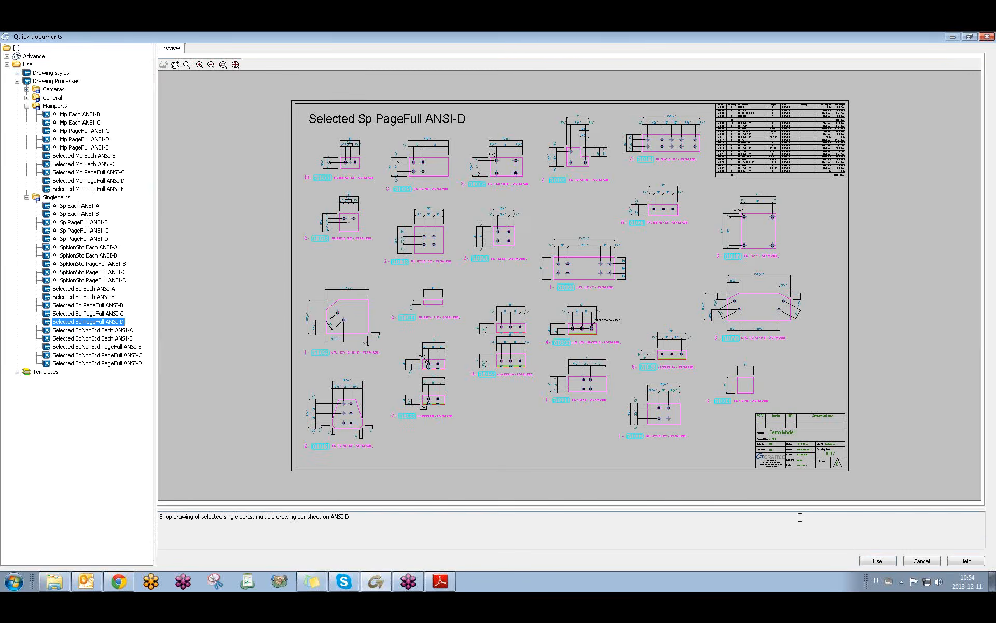
{"action": "left_click", "coordinate": [878, 561]}
{"action": "left_click", "coordinate": [54, 314]}
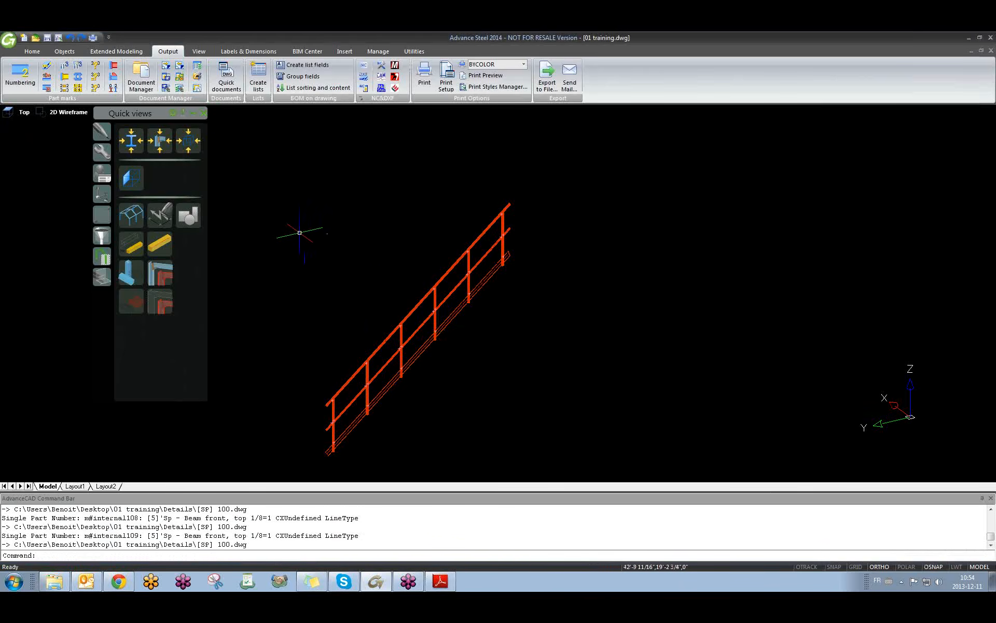
- Preview the up-to-date single-part detail [SP] 100.dwg in the Document Manager, then close the manager
{"action": "left_click", "coordinate": [141, 75]}
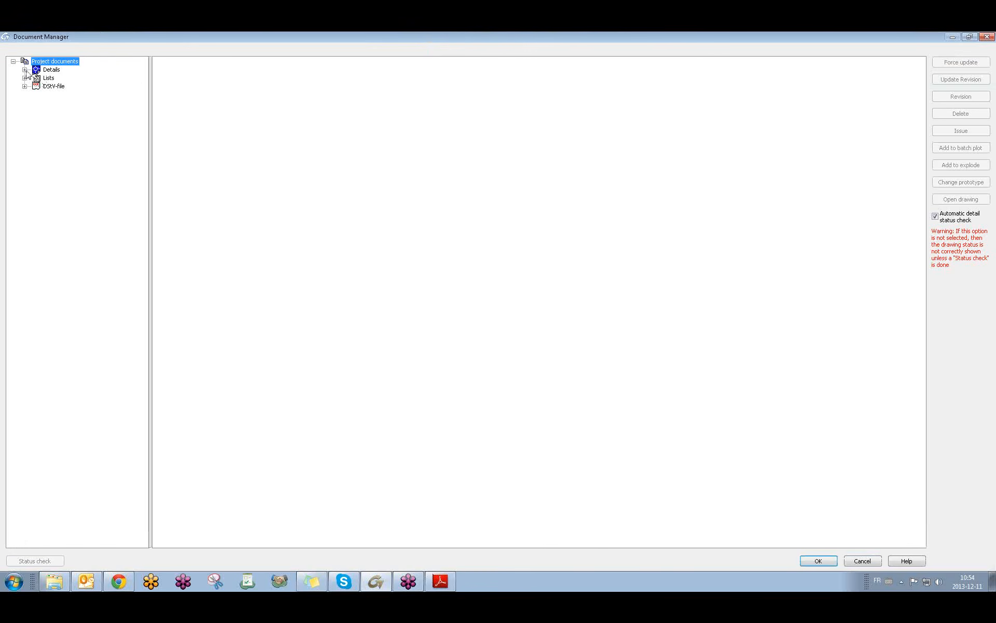
{"action": "left_click", "coordinate": [25, 70]}
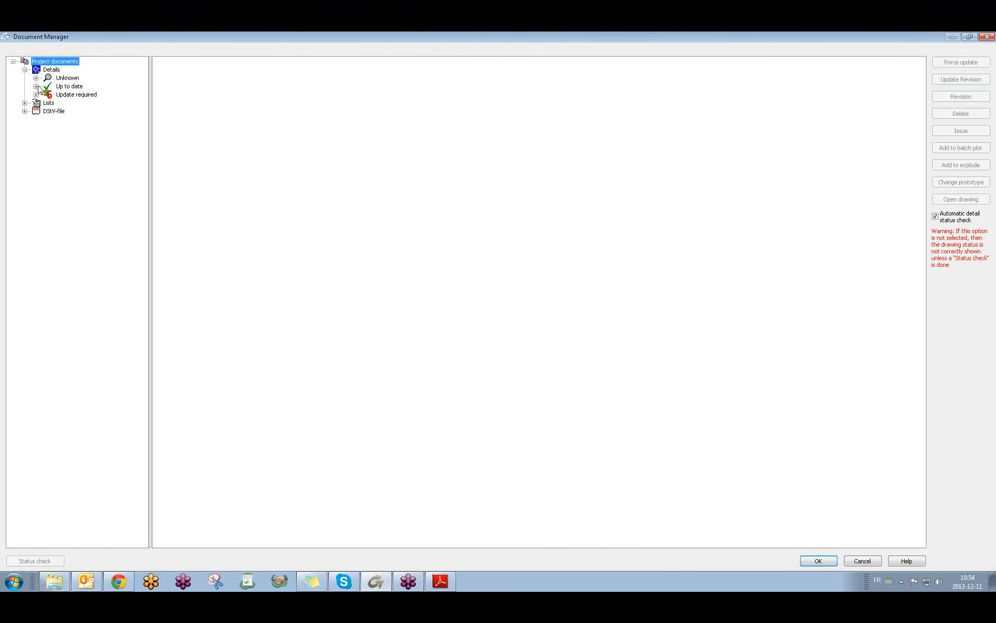
{"action": "left_click", "coordinate": [72, 94]}
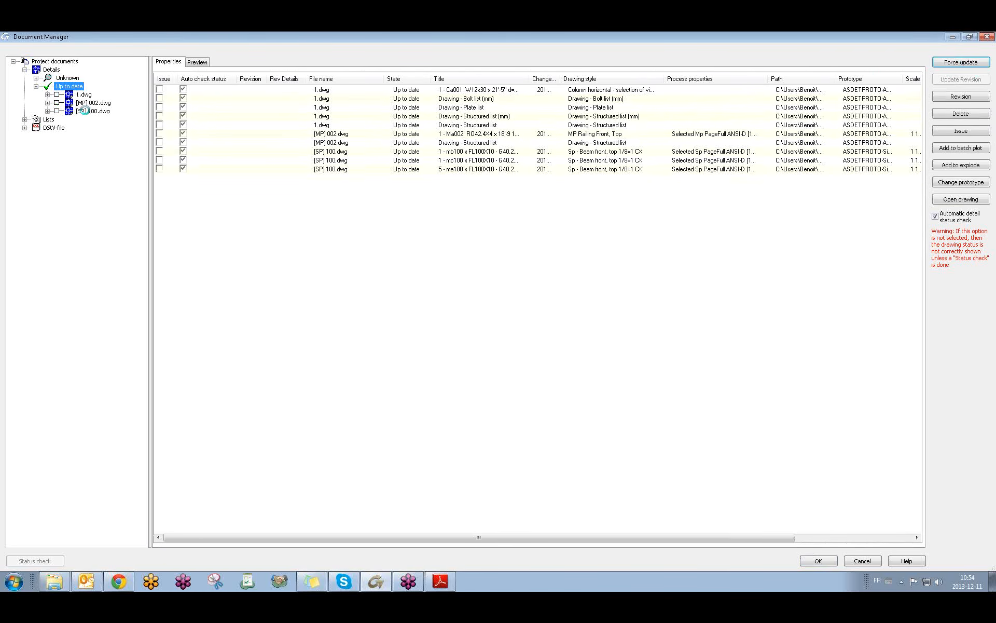
{"action": "left_click", "coordinate": [93, 111]}
{"action": "left_click", "coordinate": [197, 62]}
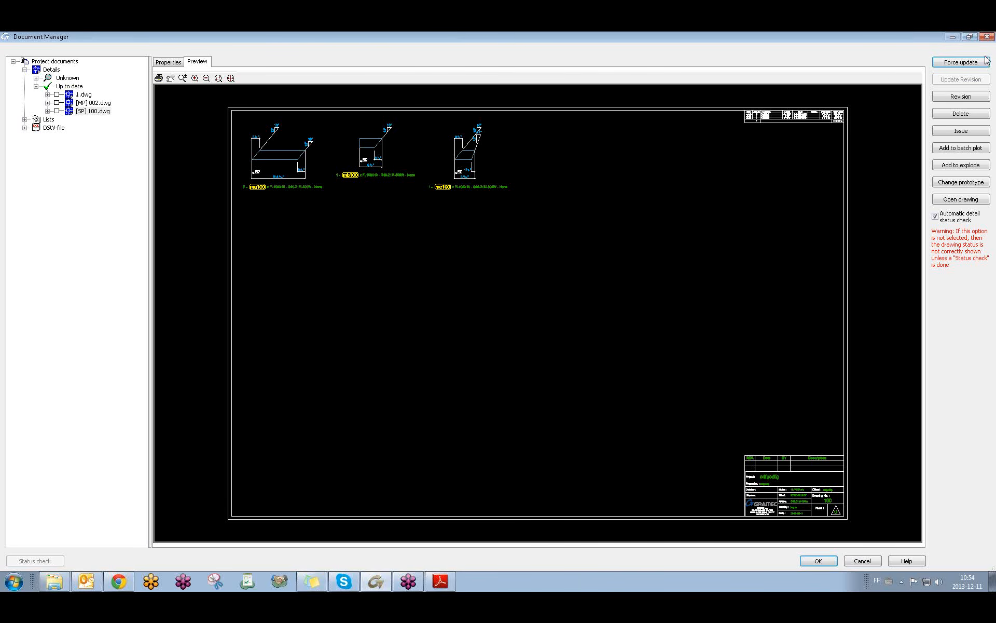
{"action": "left_click", "coordinate": [987, 37]}
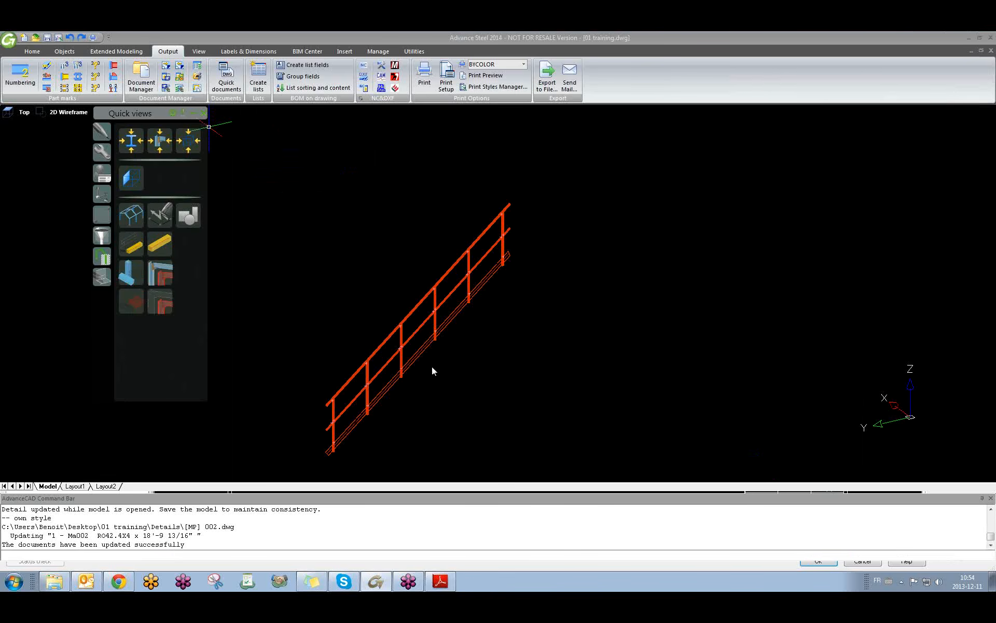
- Try to explode one of the railing's vertical posts to ACIS
{"action": "double_click", "coordinate": [460, 392]}
{"action": "scroll", "coordinate": [406, 351], "scroll_direction": "up", "scroll_amount": 3}
{"action": "left_click", "coordinate": [381, 305]}
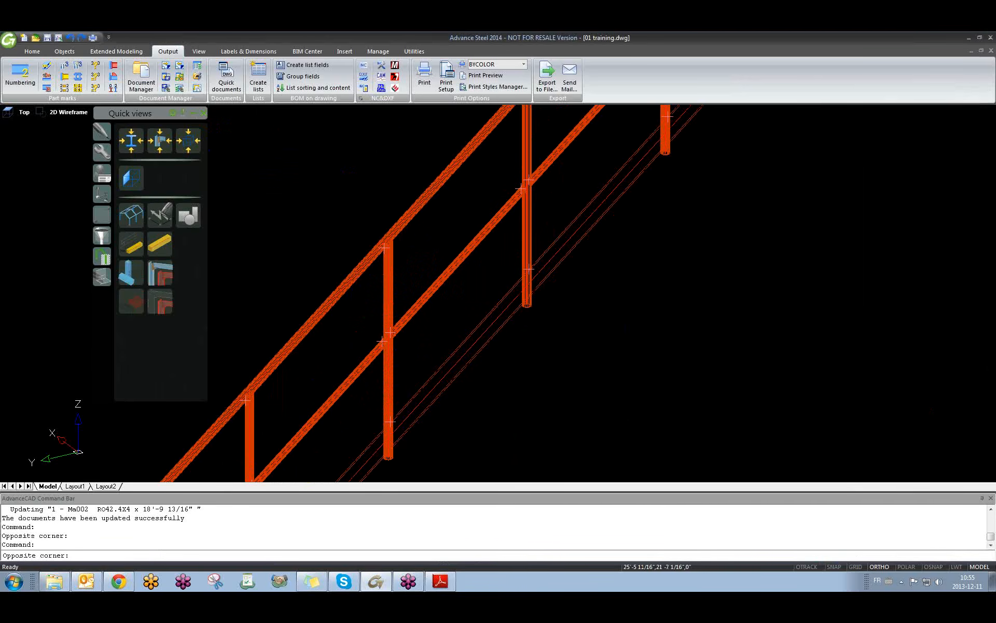
{"action": "left_click", "coordinate": [390, 293]}
{"action": "right_click", "coordinate": [389, 293]}
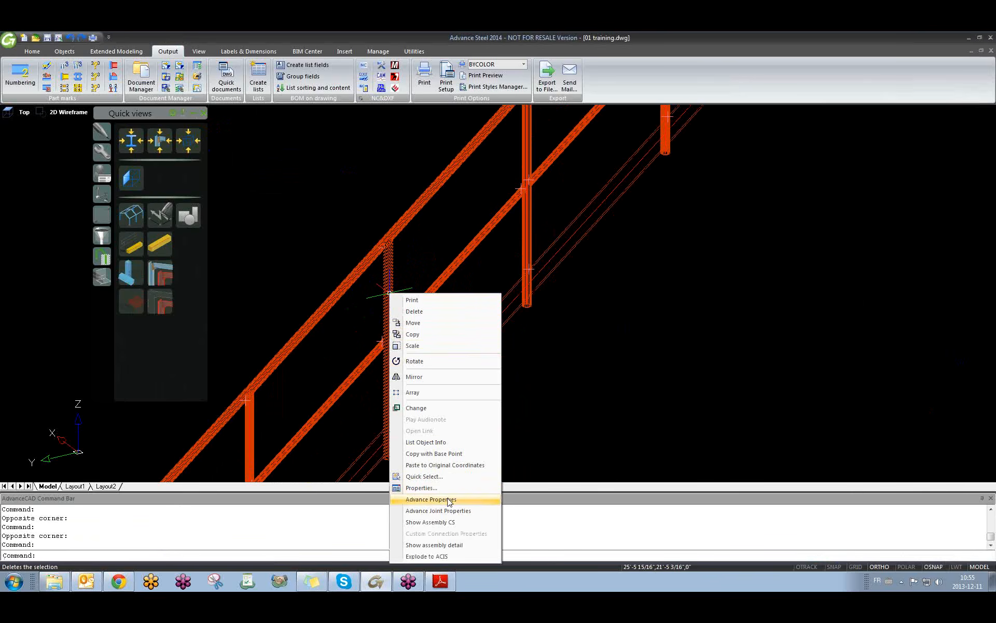
{"action": "left_click", "coordinate": [448, 556]}
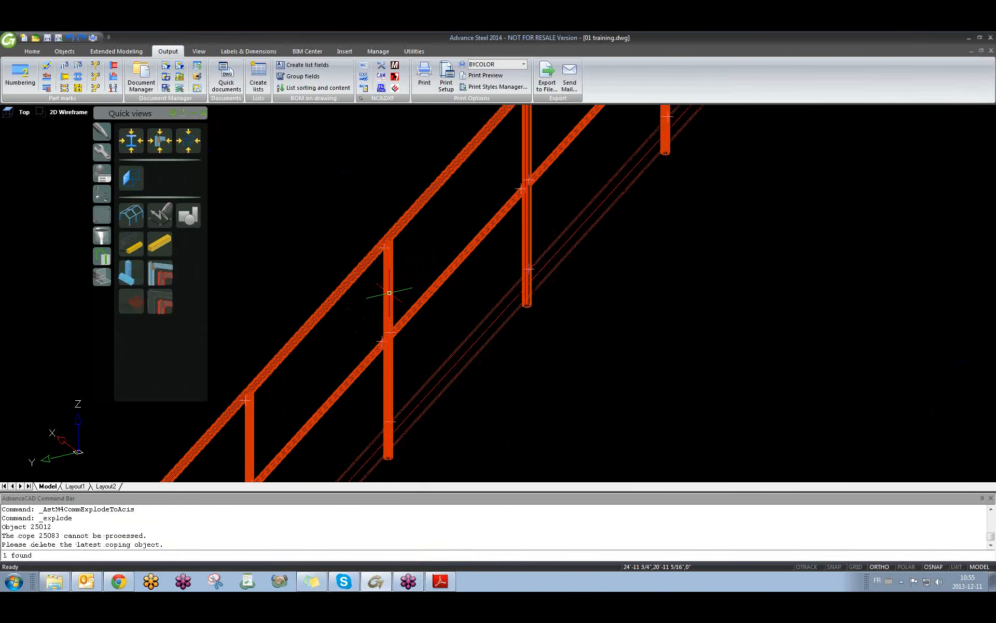
- Undo the explode of the railing post, repeating the undo twice more
{"action": "type", "text": "u"}
{"action": "key", "text": "Return"}
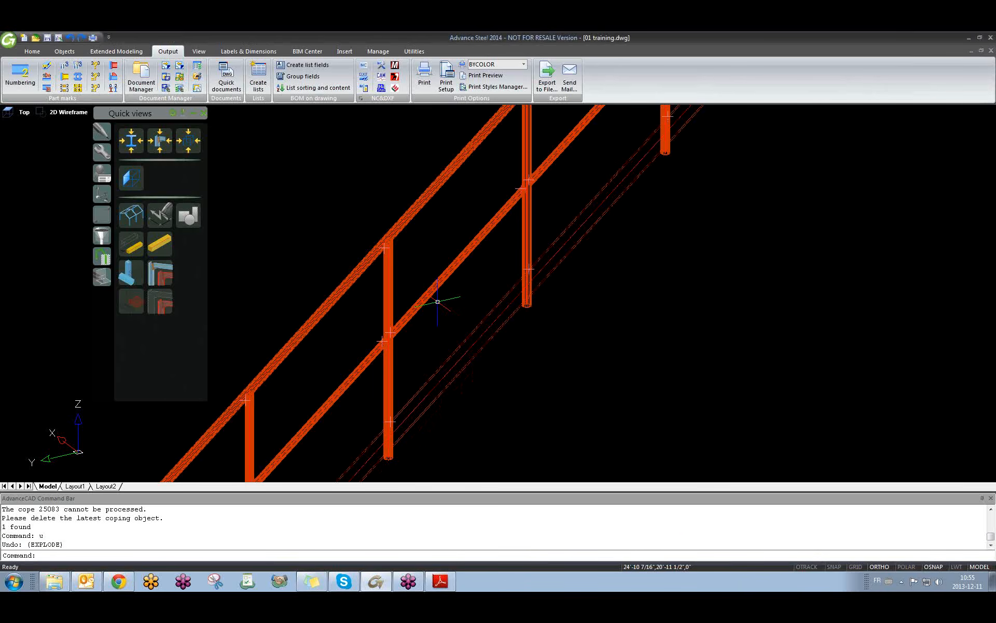
{"action": "type", "text": "u"}
{"action": "key", "text": "Return"}
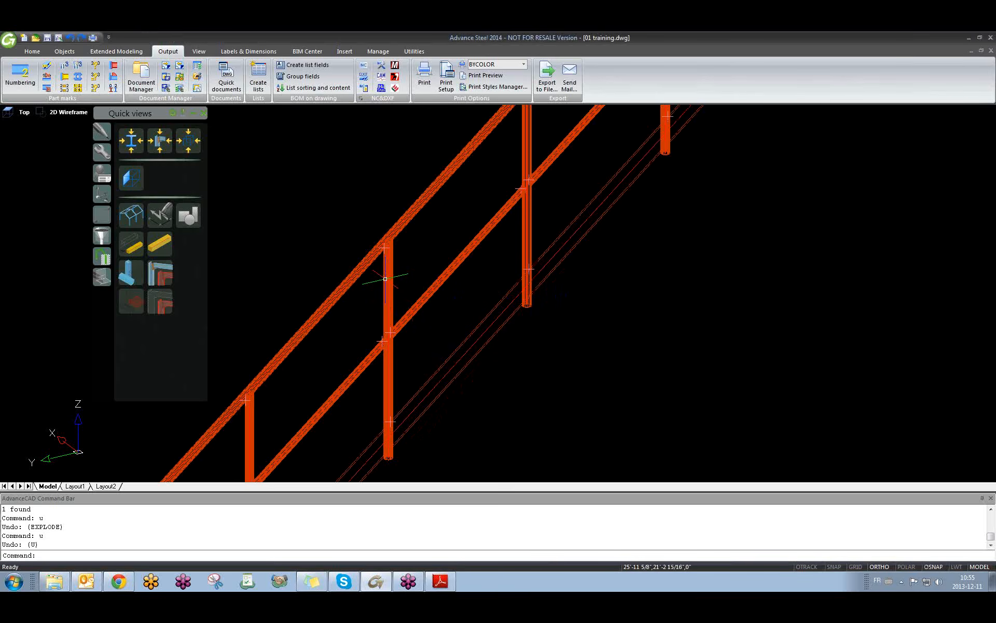
{"action": "key", "text": "Return"}
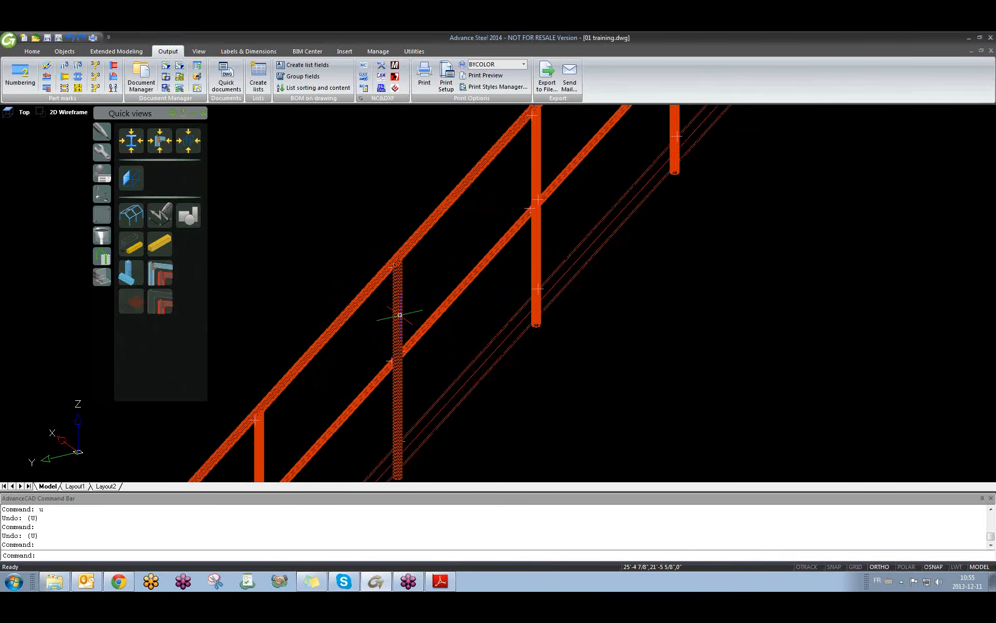
- Show the assembly detail of the railing post, inspect its part labels up close, and return to the 3D model
{"action": "right_click", "coordinate": [399, 315]}
{"action": "left_click", "coordinate": [444, 296]}
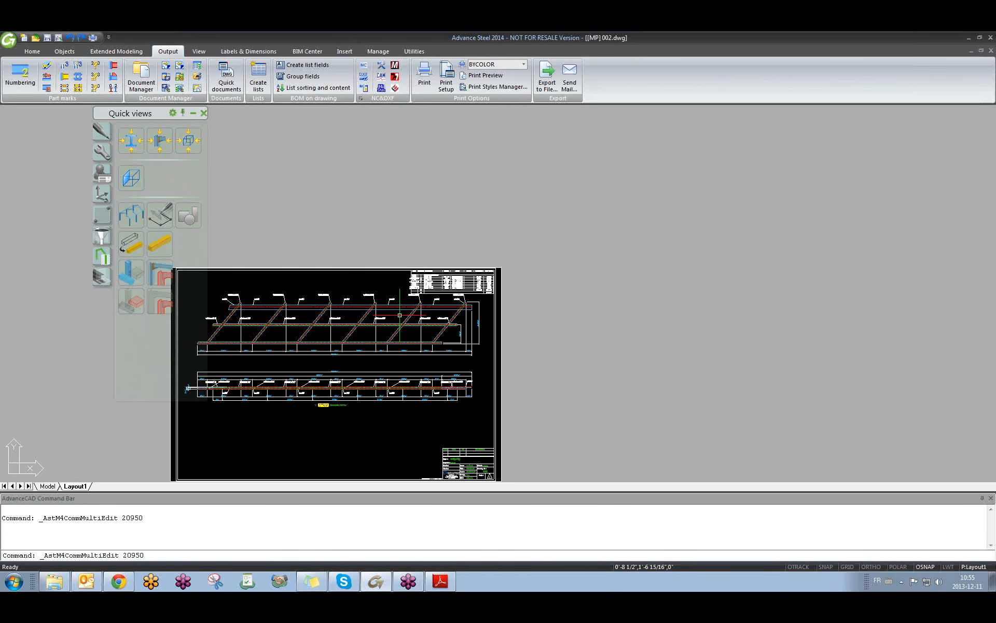
{"action": "scroll", "coordinate": [261, 372], "scroll_direction": "up", "scroll_amount": 10}
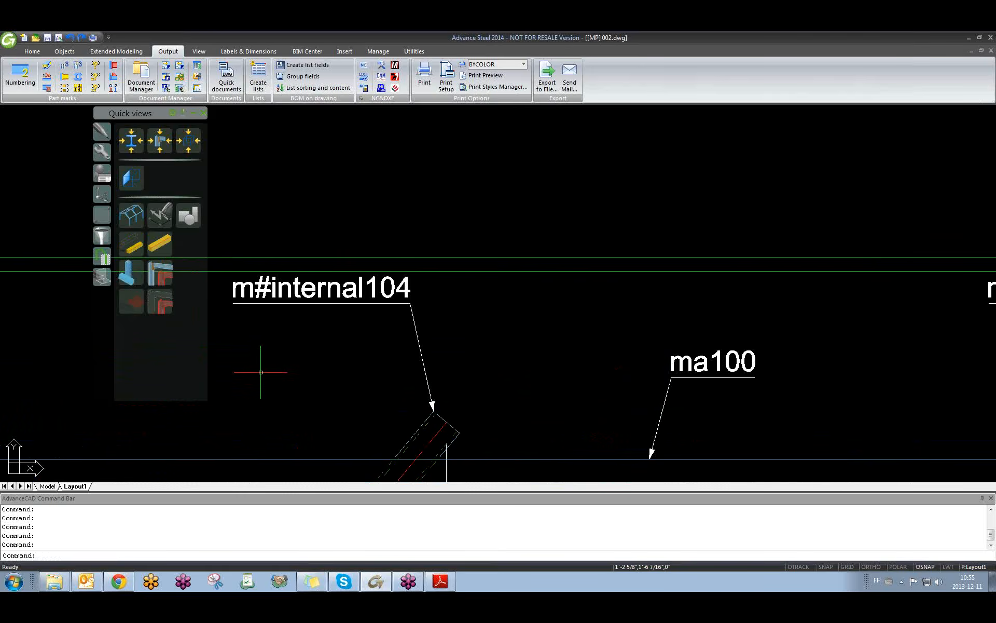
{"action": "scroll", "coordinate": [261, 372], "scroll_direction": "down", "scroll_amount": 9}
{"action": "key", "text": "Escape"}
{"action": "key", "text": "ctrl+Tab"}
{"action": "key", "text": "Escape"}
{"action": "scroll", "coordinate": [453, 286], "scroll_direction": "down", "scroll_amount": 4}
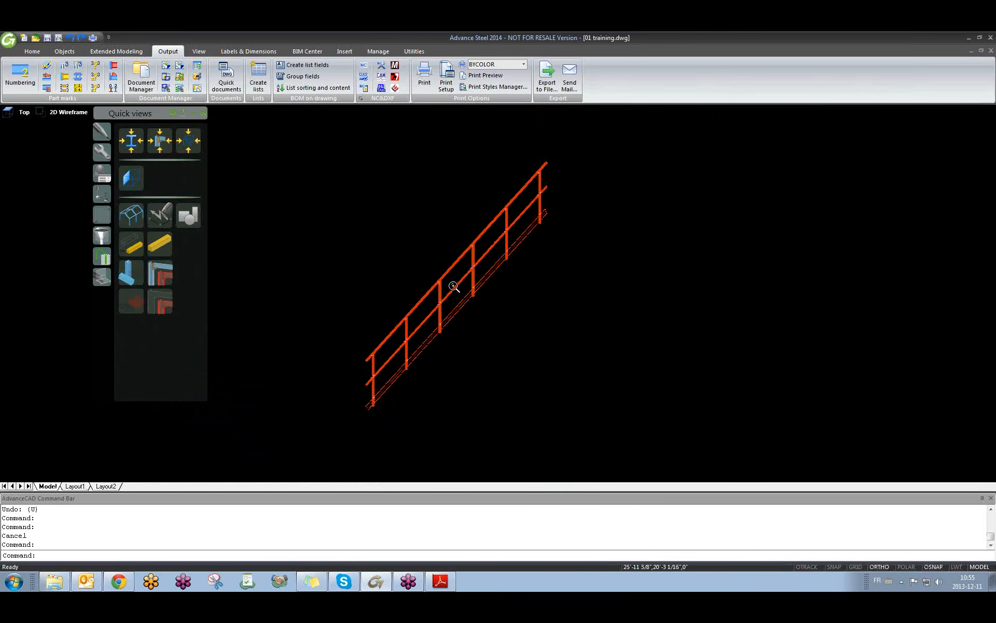
- Select the whole stair railing and choose the user single-part drawing style Sp - Beam front 1/8=1 CX for it
{"action": "scroll", "coordinate": [454, 286], "scroll_direction": "down", "scroll_amount": 3}
{"action": "middle_click_drag", "start_coordinate": [454, 286], "coordinate": [459, 323], "text": "shift"}
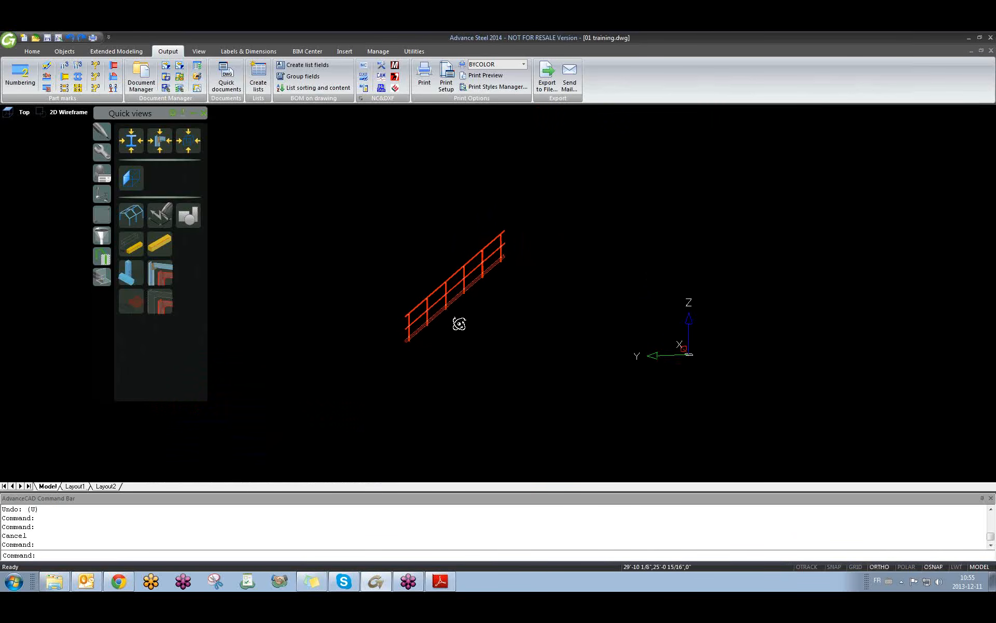
{"action": "left_click", "coordinate": [352, 212]}
{"action": "left_click", "coordinate": [585, 371]}
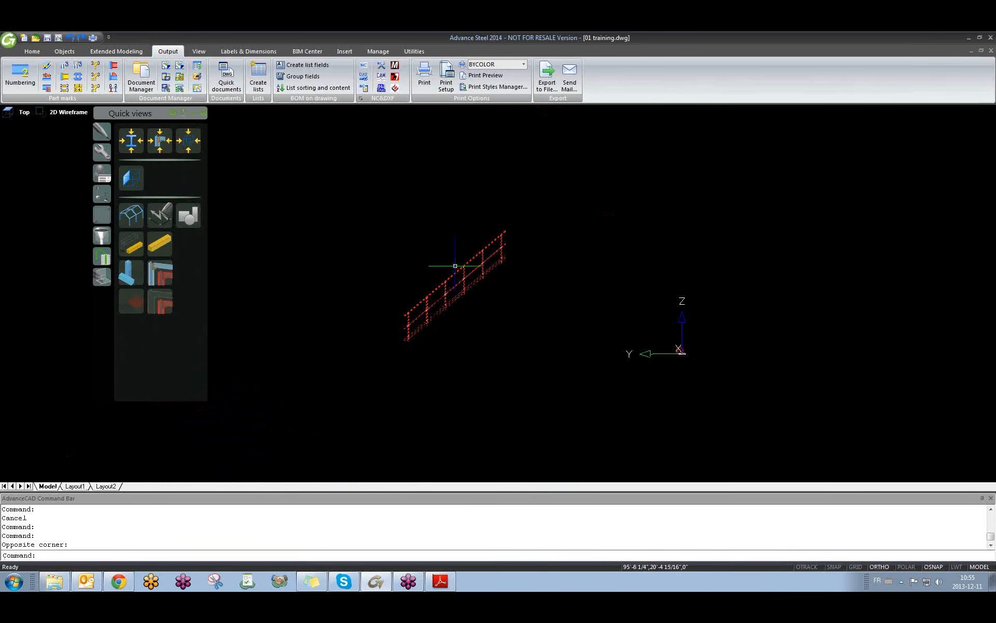
{"action": "left_click", "coordinate": [227, 77]}
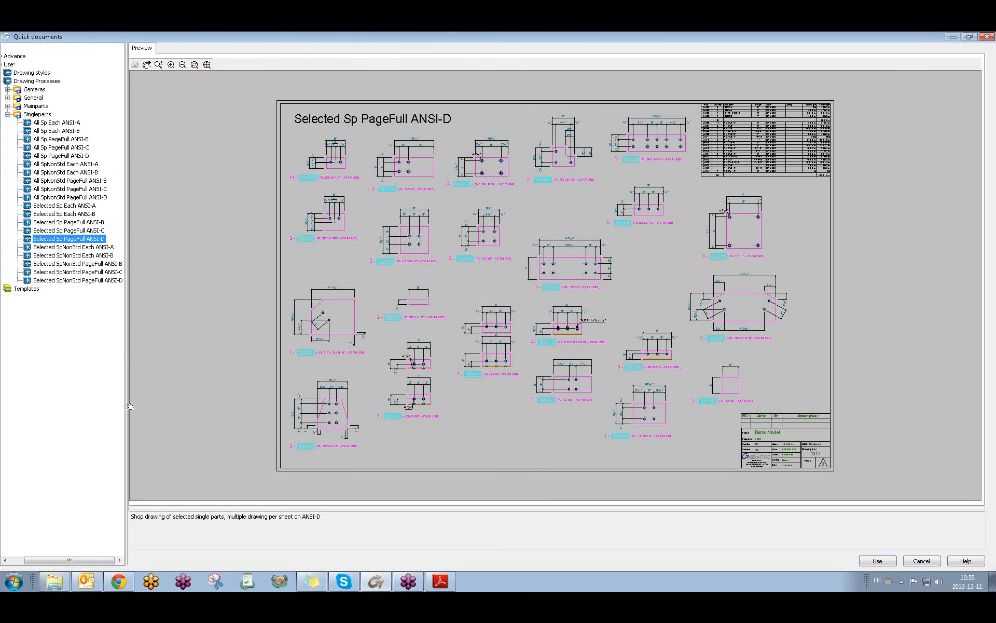
{"action": "left_click_drag", "start_coordinate": [127, 407], "coordinate": [178, 391]}
{"action": "left_click", "coordinate": [17, 81]}
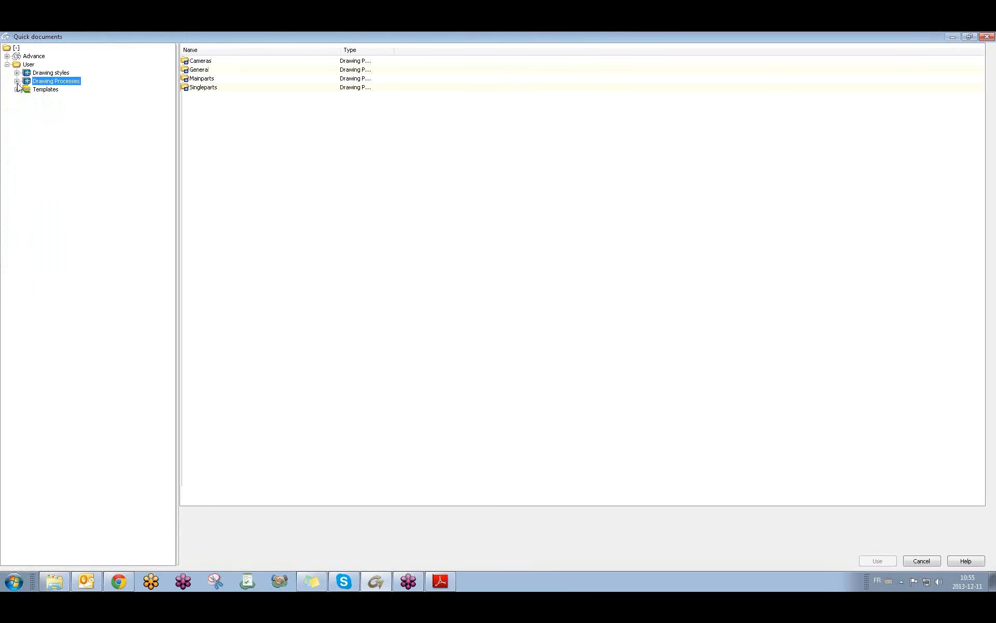
{"action": "left_click", "coordinate": [17, 73]}
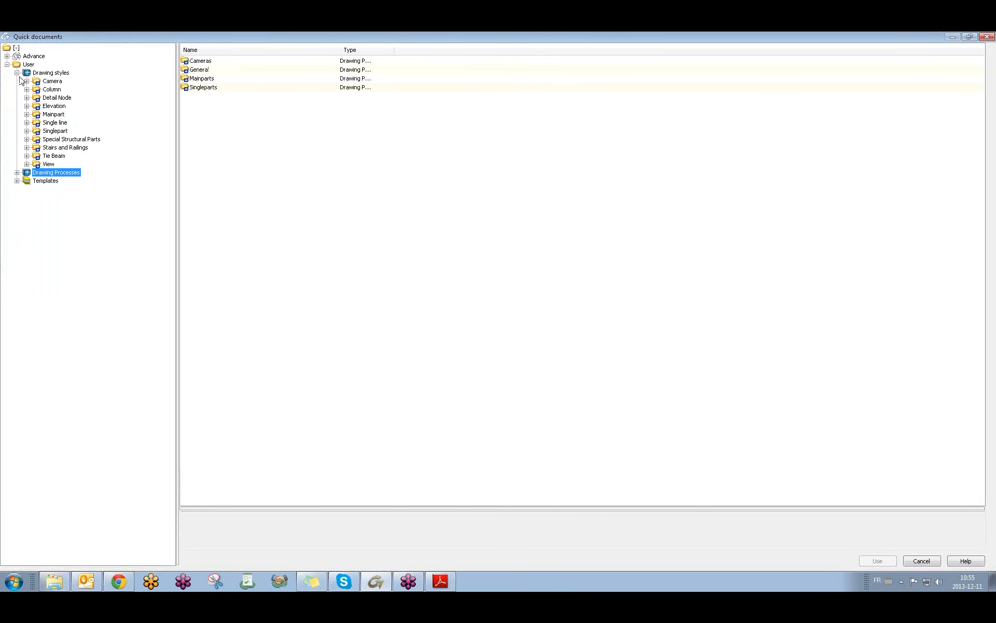
{"action": "left_click", "coordinate": [26, 131]}
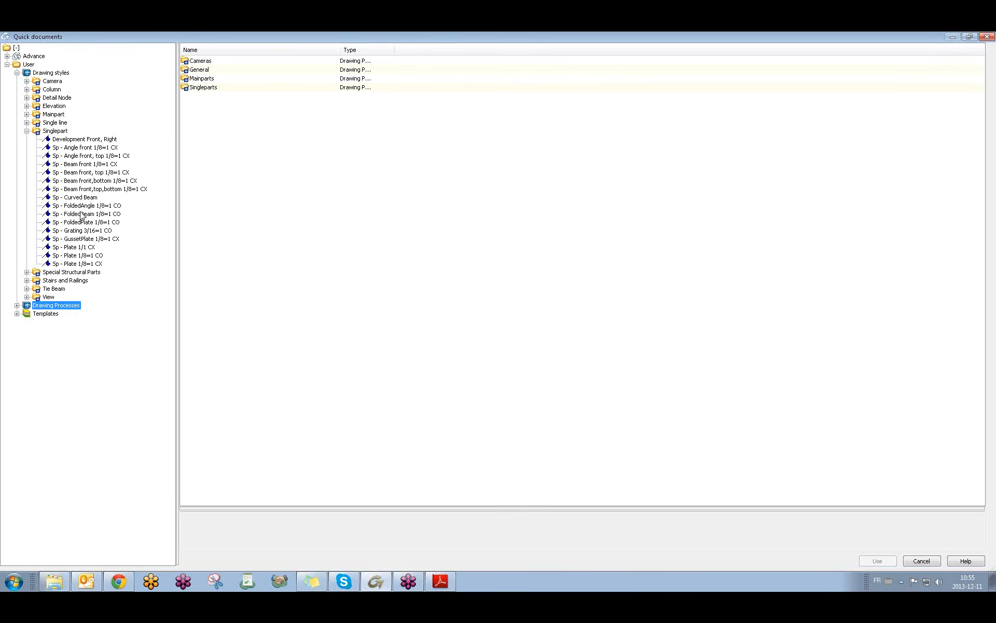
{"action": "left_click", "coordinate": [82, 165]}
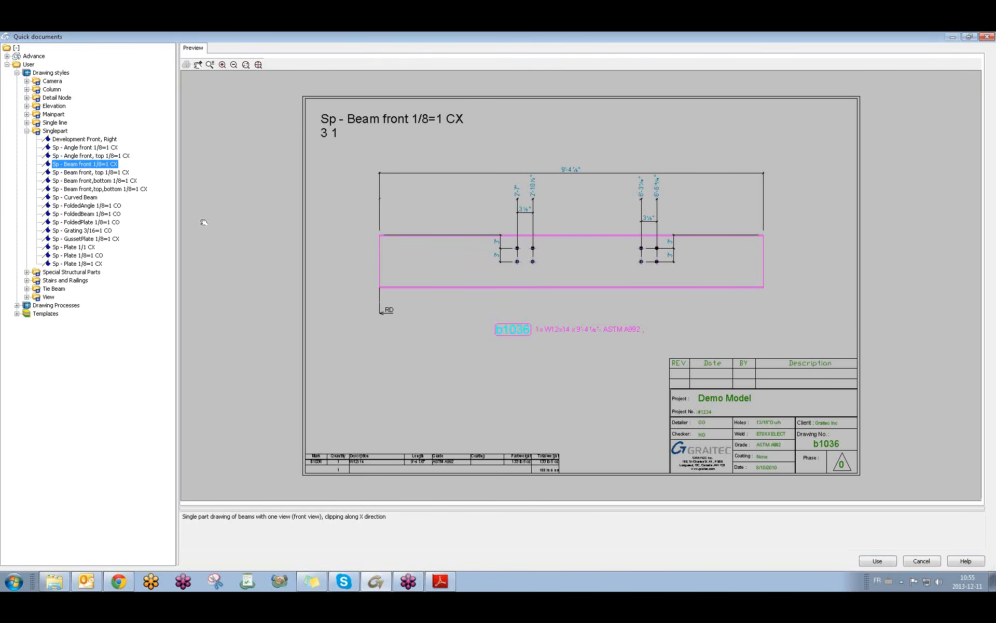
- Apply the style with its default drawing type settings, creating new drawing 101 from the ASDETPROTO-Assembly-ANSI-C.dwg prototype
{"action": "left_click", "coordinate": [876, 561]}
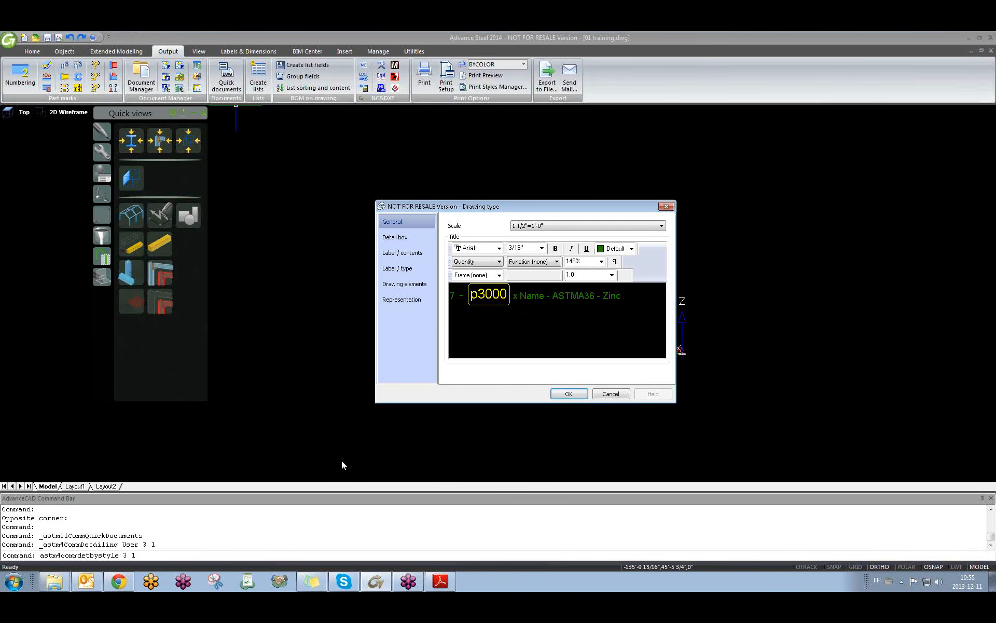
{"action": "left_click", "coordinate": [571, 393]}
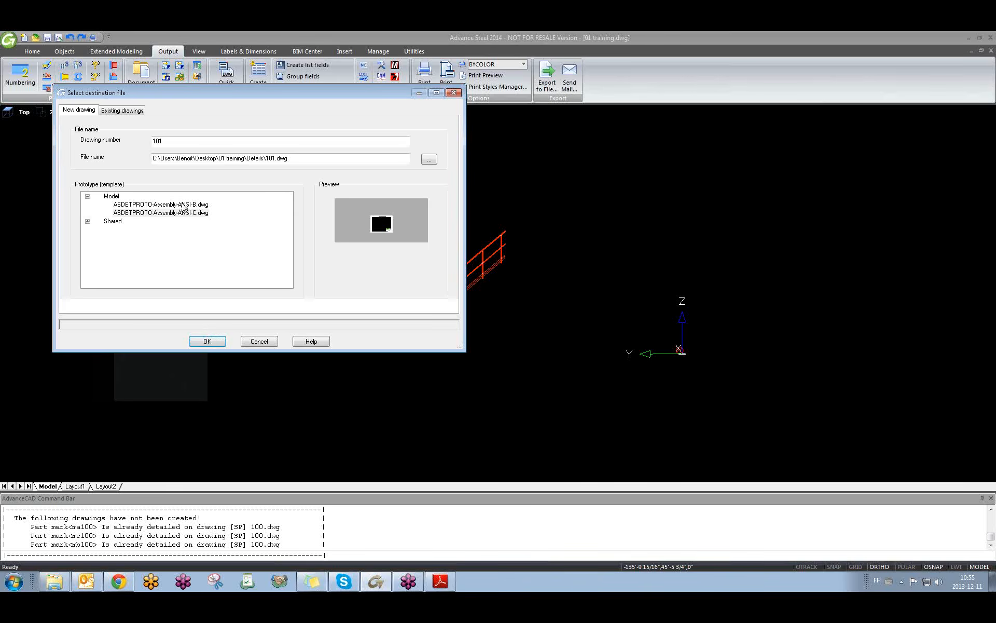
{"action": "left_click", "coordinate": [184, 205]}
{"action": "left_click", "coordinate": [181, 213]}
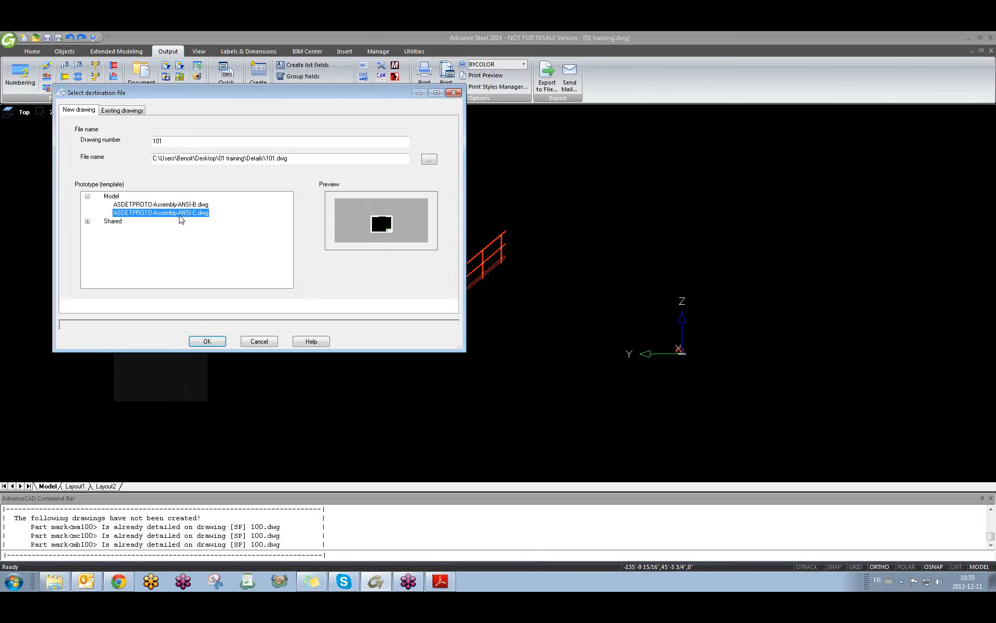
{"action": "left_click", "coordinate": [204, 344]}
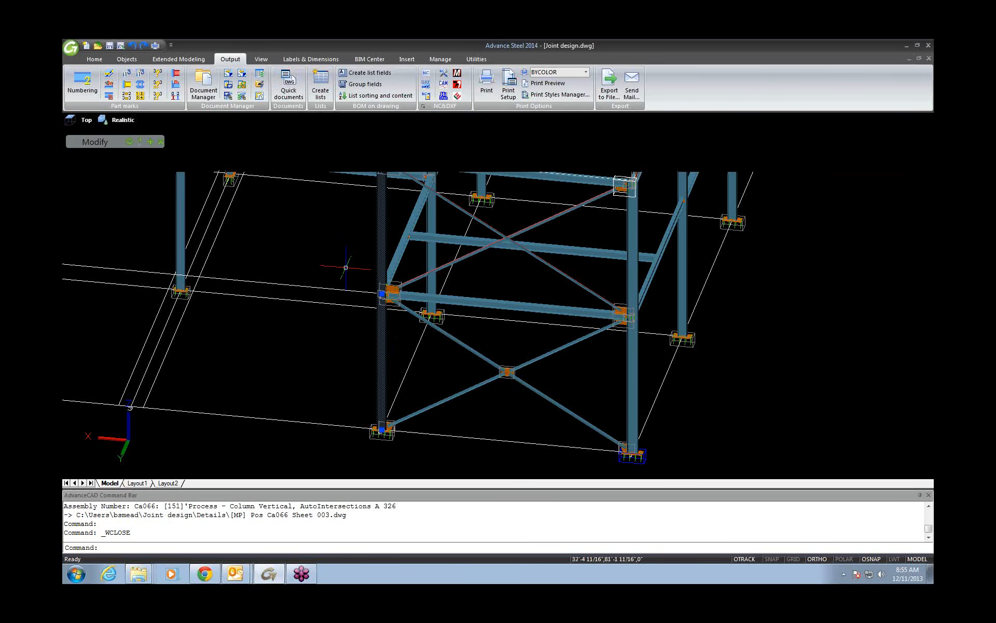
- Look through the drawings offered for un-registering, and review the view requests and properties of column detail Ca066 without changing them
{"action": "left_click", "coordinate": [242, 79]}
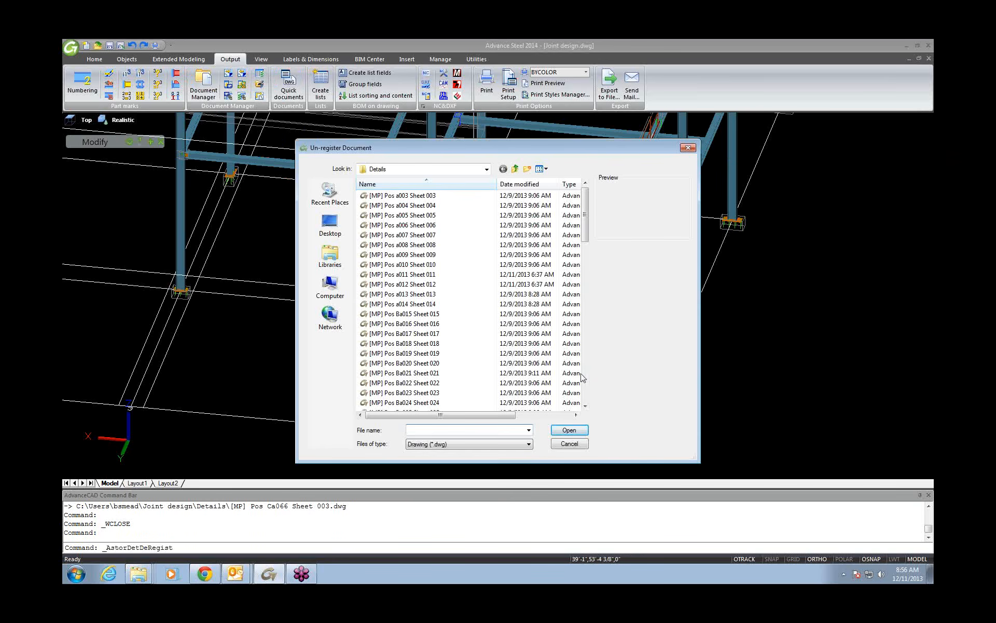
{"action": "left_click", "coordinate": [571, 445]}
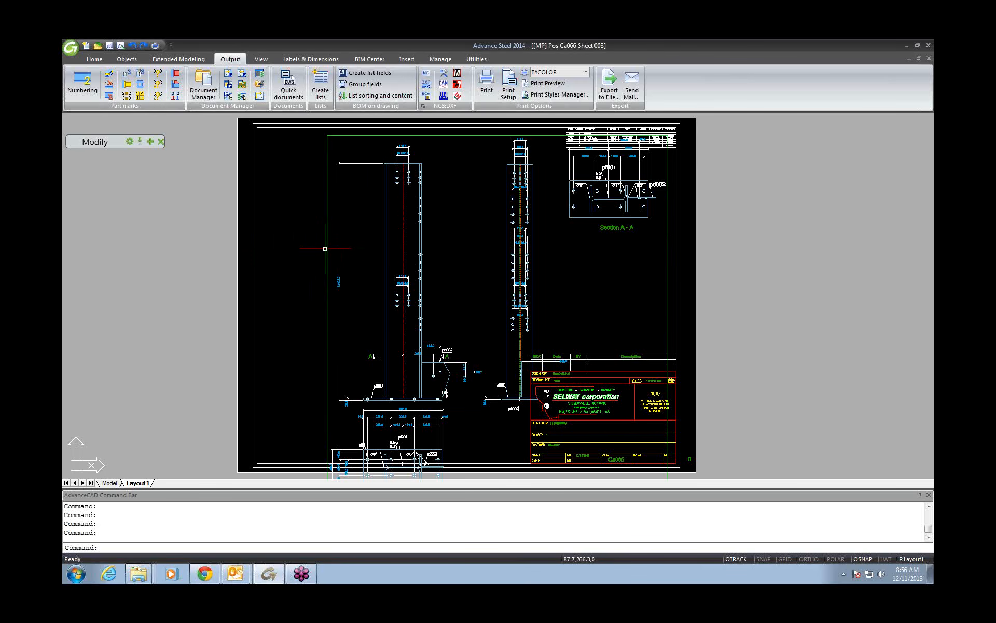
{"action": "double_click", "coordinate": [326, 248]}
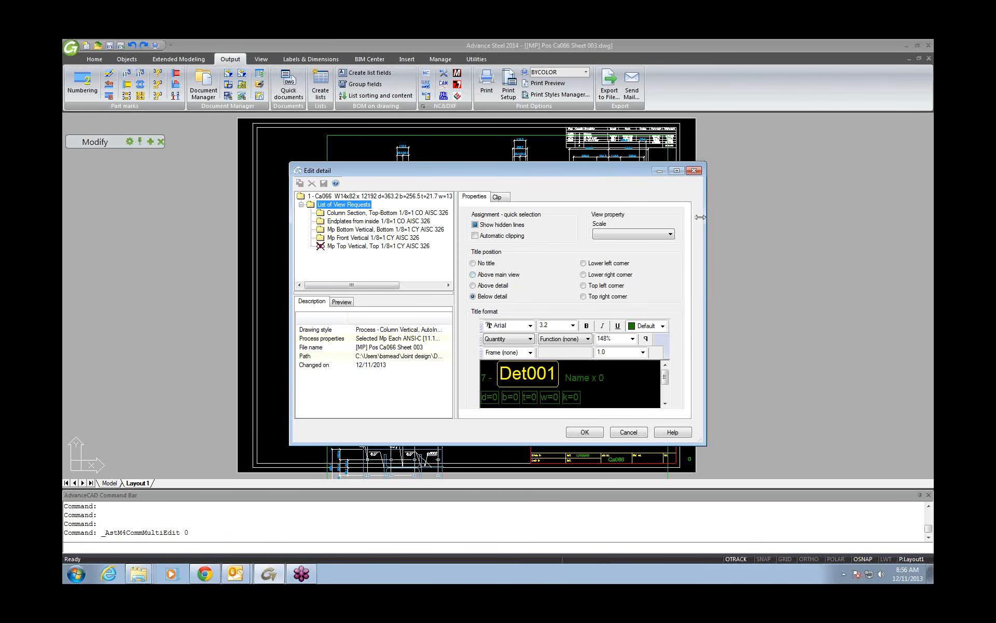
{"action": "left_click", "coordinate": [629, 433]}
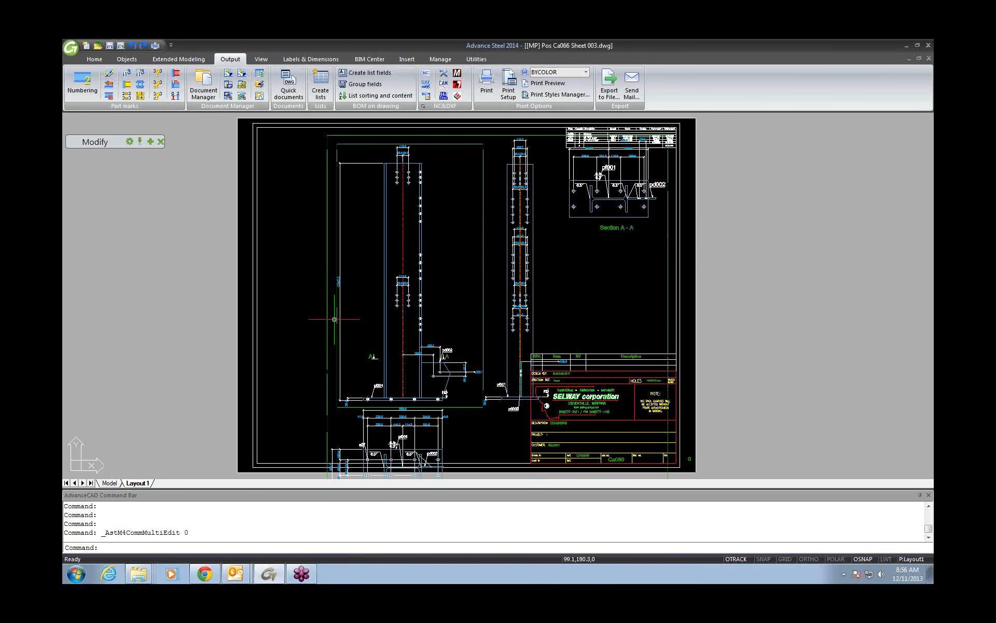
- Rotate the leftmost column view of the Ca066 detail by 90 degrees
{"action": "left_click", "coordinate": [334, 325]}
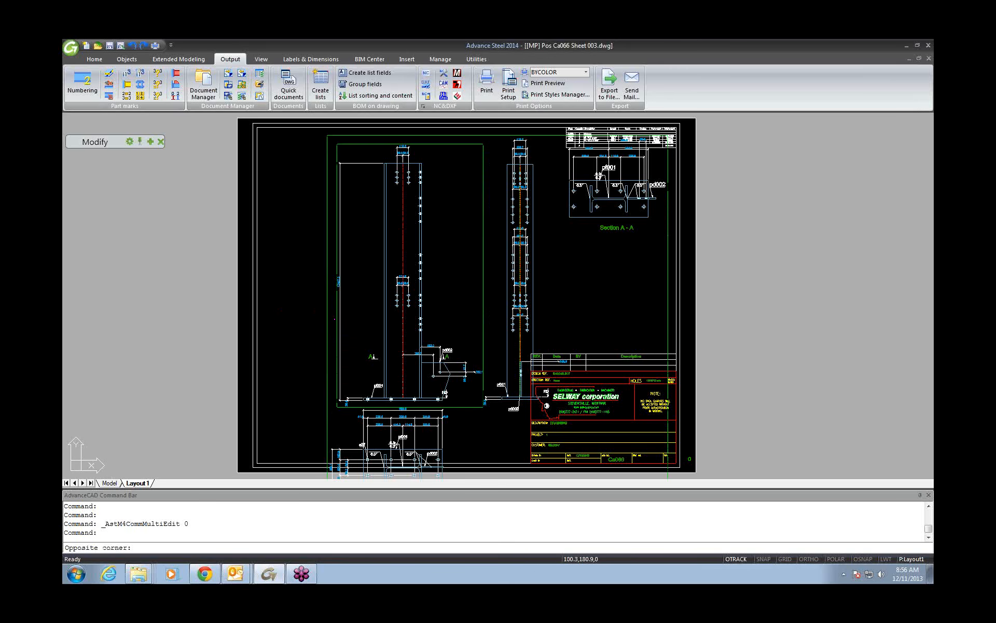
{"action": "left_click", "coordinate": [337, 326]}
{"action": "double_click", "coordinate": [337, 326]}
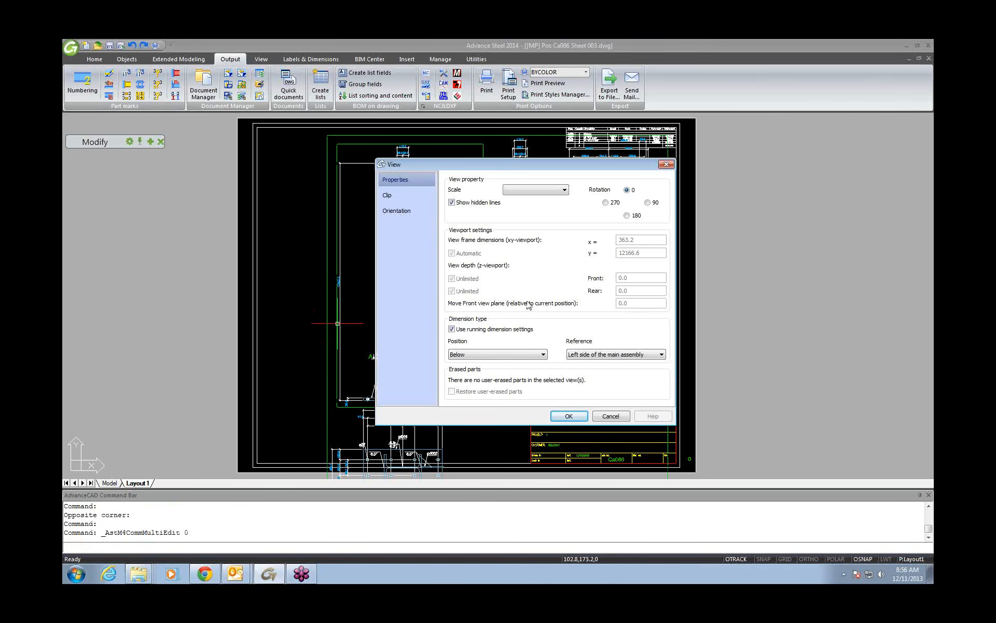
{"action": "left_click", "coordinate": [648, 203]}
{"action": "left_click", "coordinate": [574, 418]}
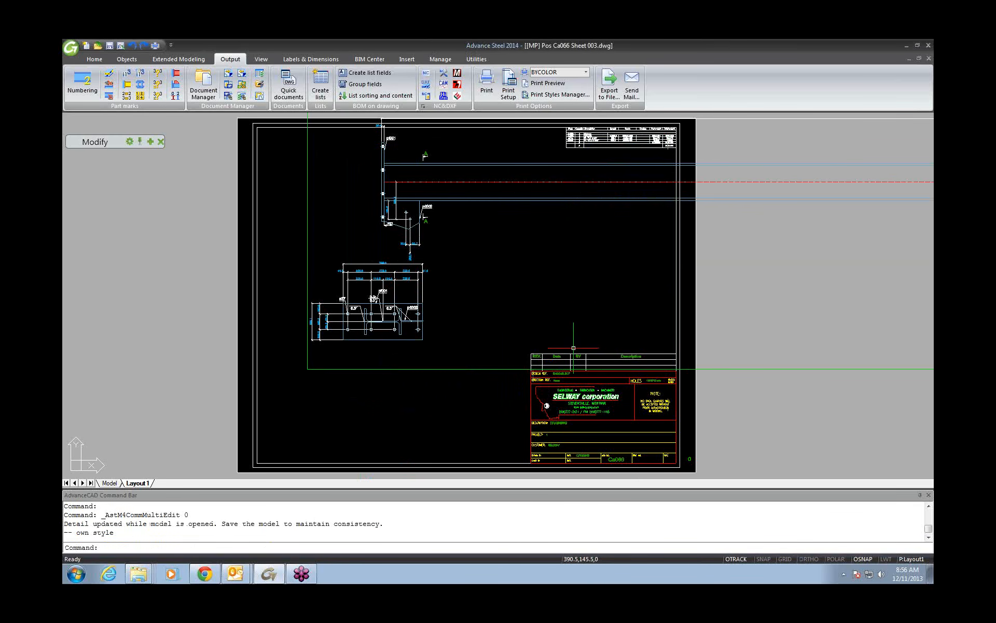
{"action": "left_click", "coordinate": [546, 200]}
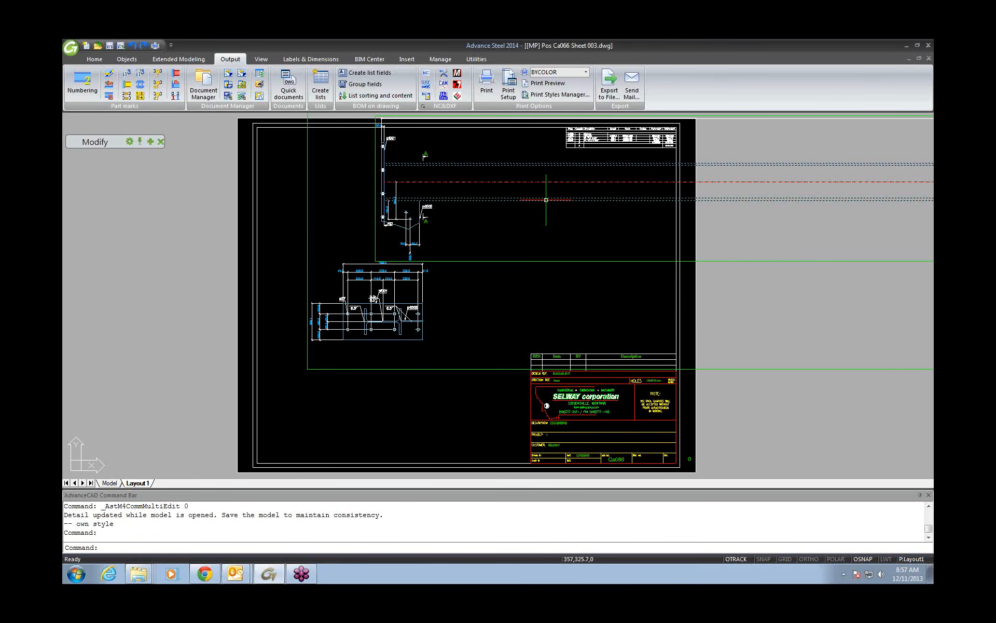
{"action": "double_click", "coordinate": [736, 294]}
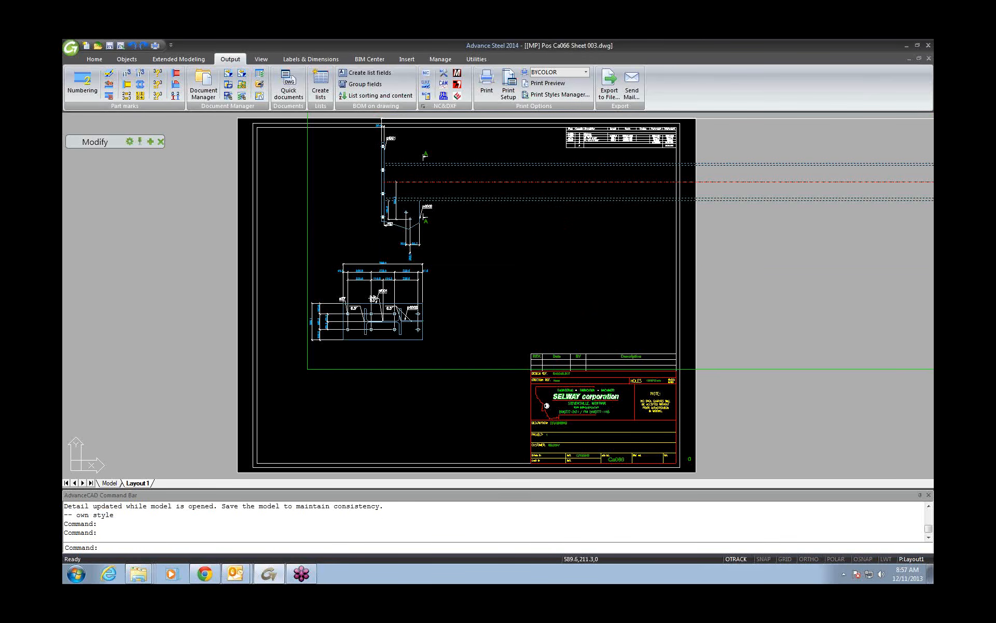
{"action": "key", "text": "Escape"}
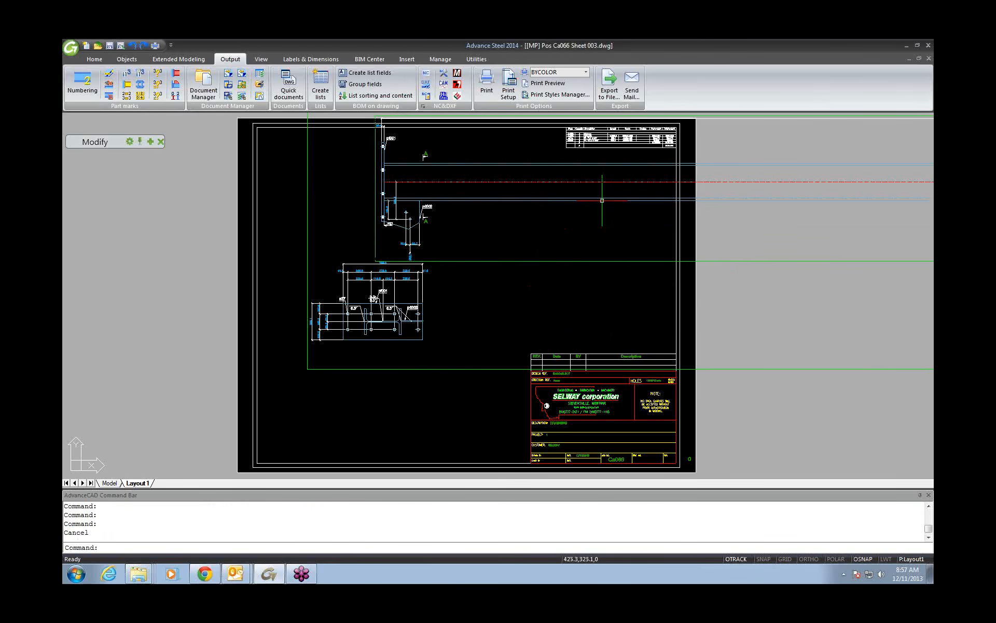
- Enable x clipping for the rotated column view and forward the setting to all main views of the detail
{"action": "left_click", "coordinate": [484, 261]}
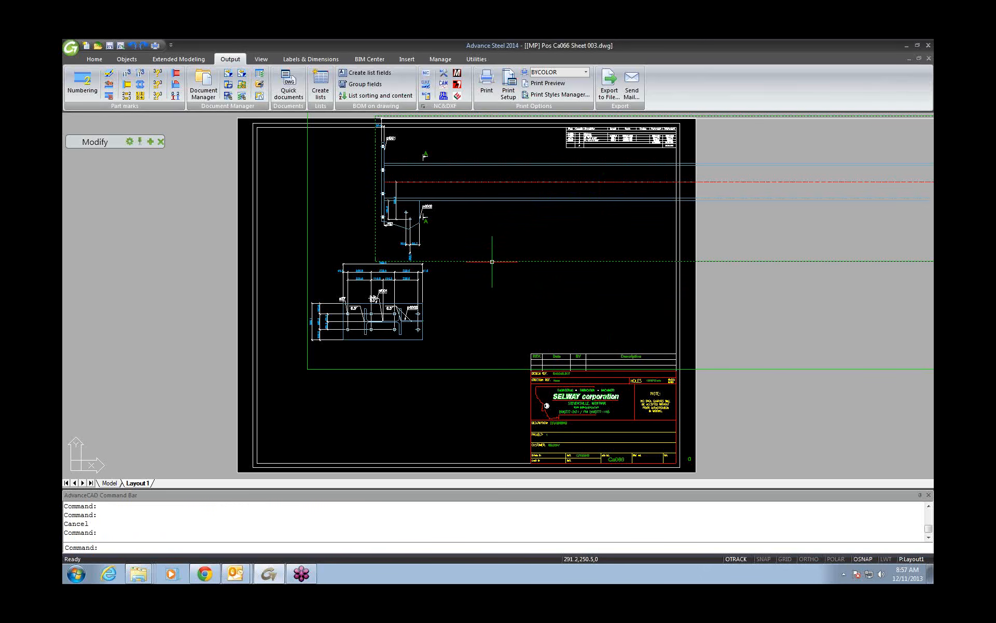
{"action": "double_click", "coordinate": [492, 262]}
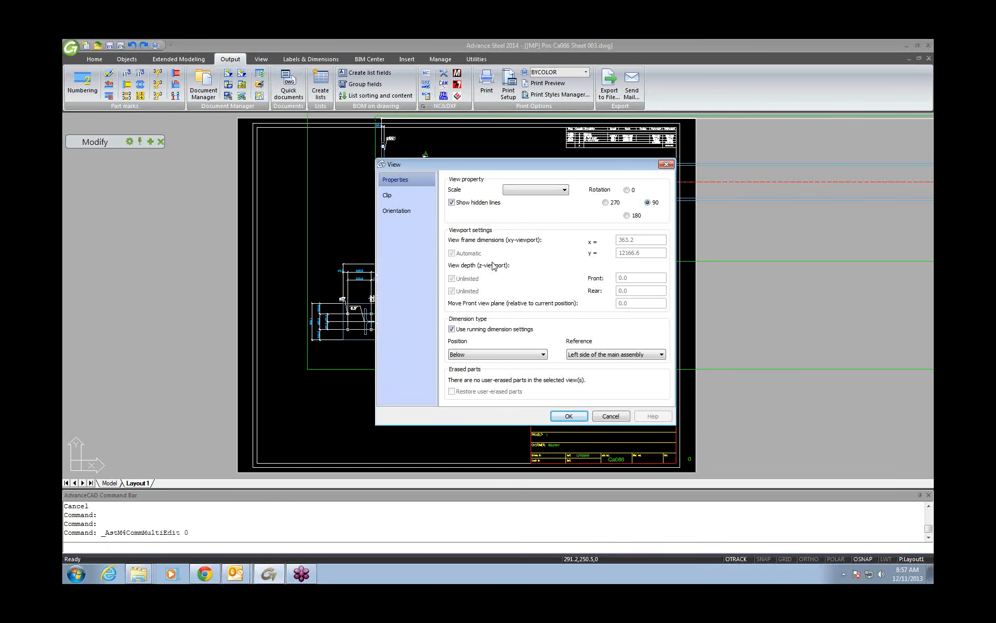
{"action": "left_click", "coordinate": [391, 199]}
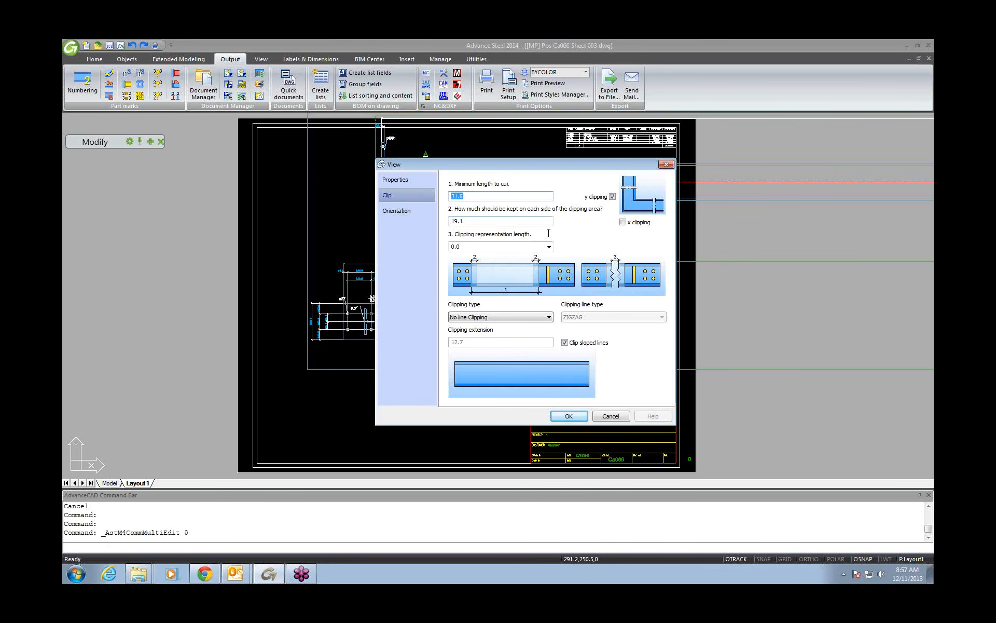
{"action": "left_click", "coordinate": [623, 223]}
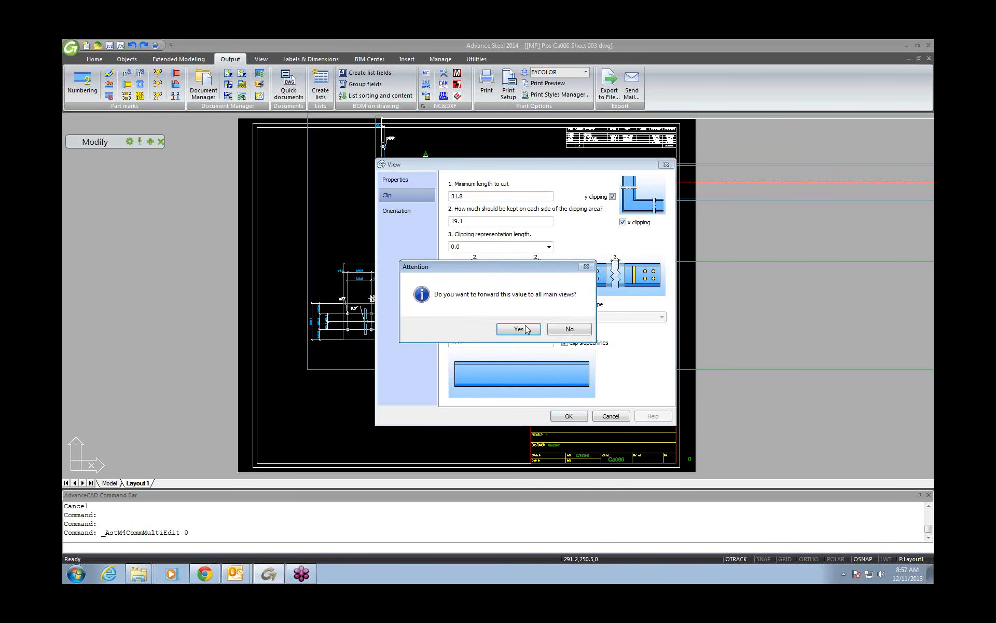
{"action": "left_click", "coordinate": [518, 329]}
{"action": "left_click", "coordinate": [573, 418]}
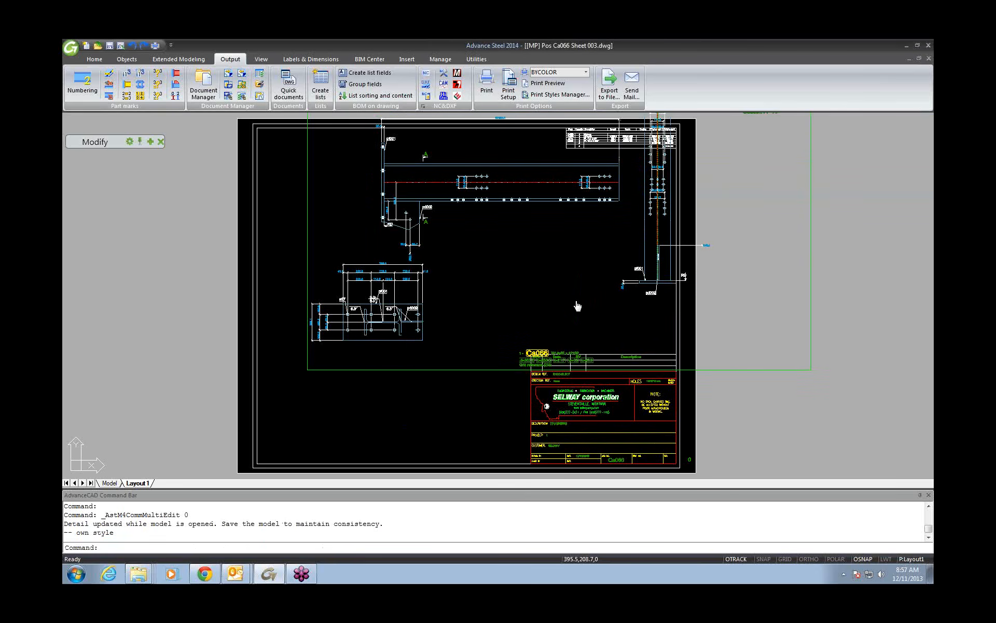
- Rotate the column's remaining vertical side view by 90 degrees
{"action": "middle_click_drag", "start_coordinate": [577, 307], "coordinate": [436, 378]}
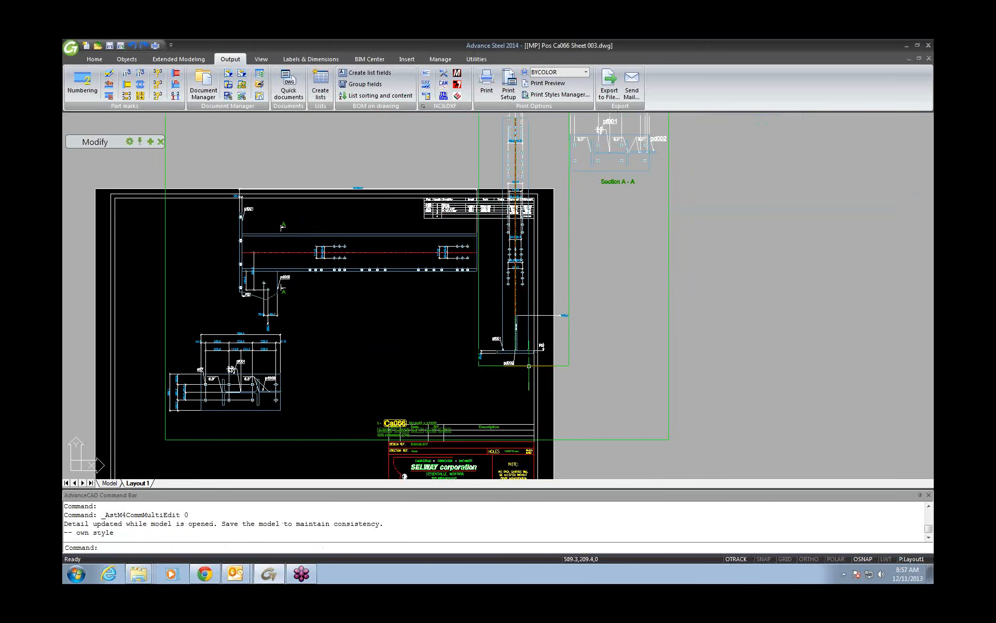
{"action": "double_click", "coordinate": [529, 366]}
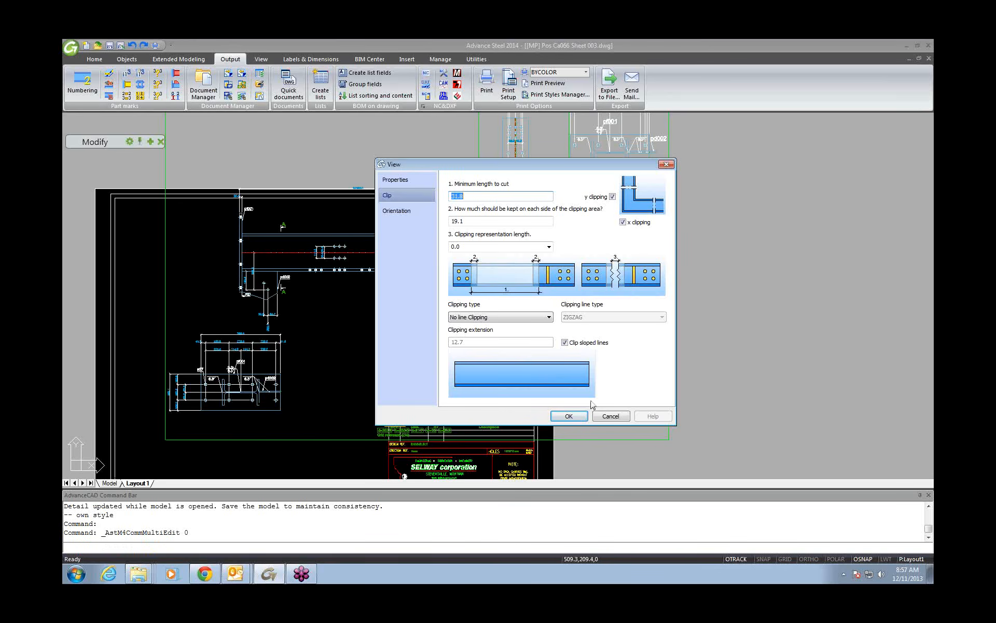
{"action": "left_click", "coordinate": [393, 181]}
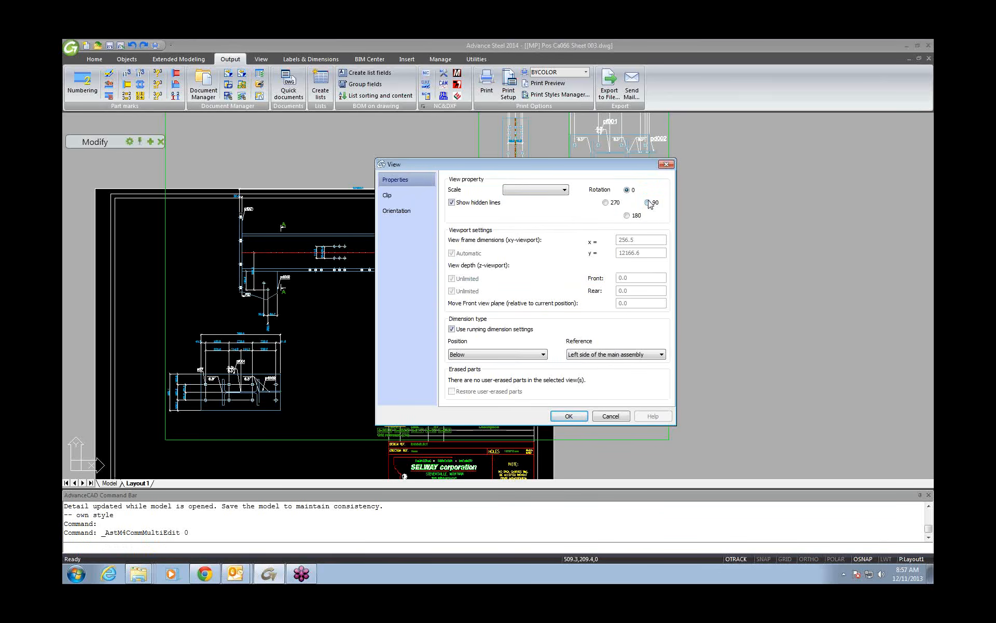
{"action": "left_click", "coordinate": [576, 417]}
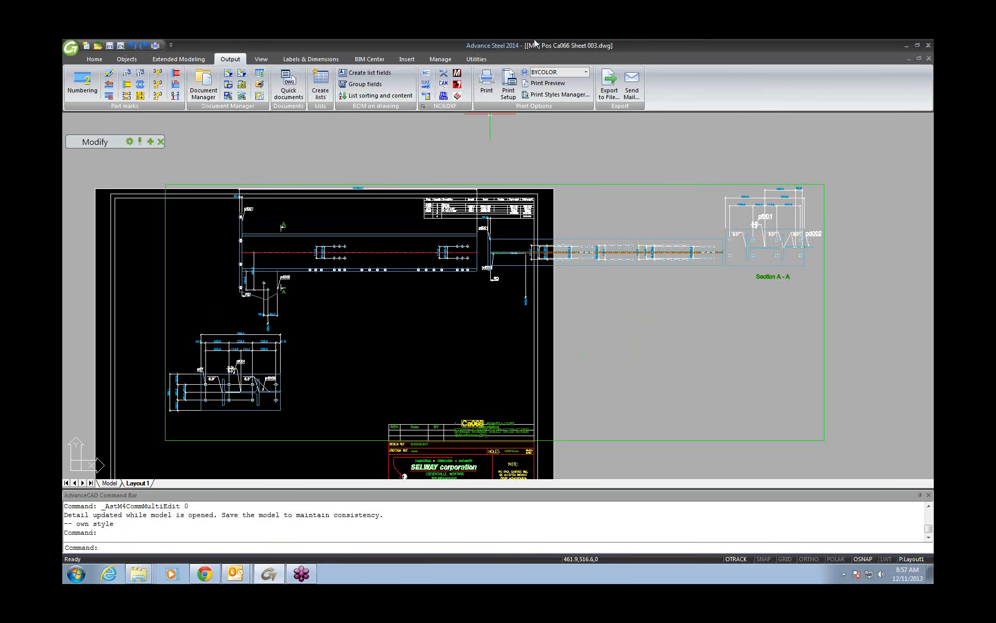
- Save and close the Ca066 column detail, and clear the column selection in the Joint design.dwg model
{"action": "key", "text": "ctrl+s"}
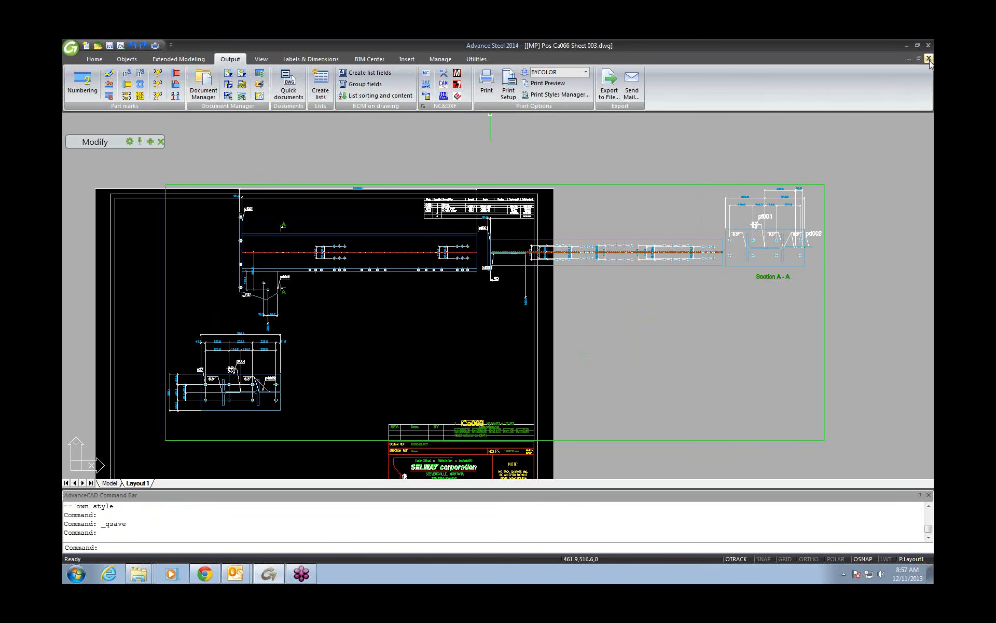
{"action": "left_click", "coordinate": [929, 59]}
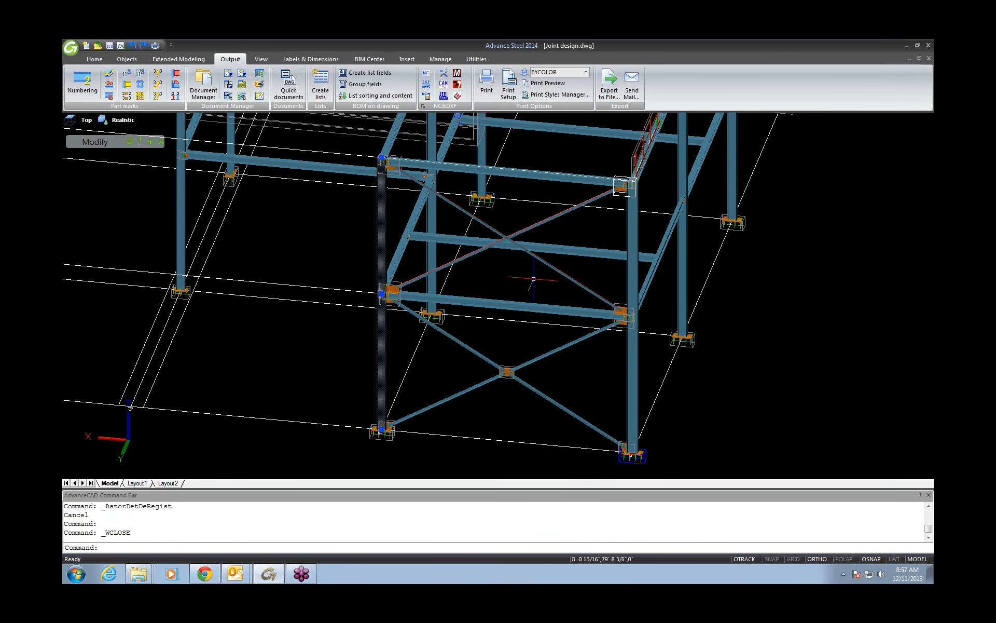
{"action": "key", "text": "Escape"}
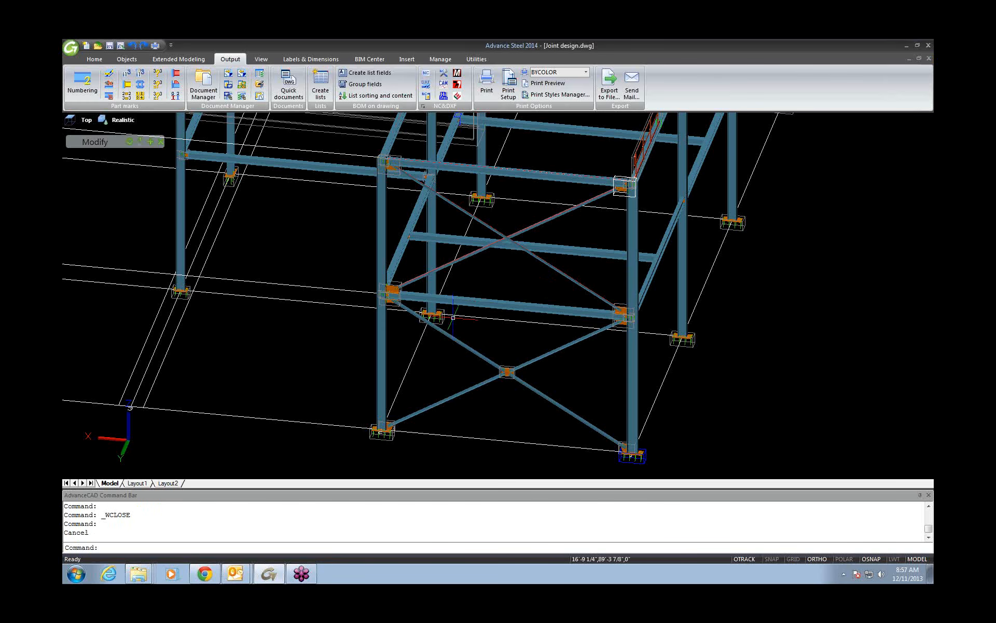
{"action": "left_click", "coordinate": [435, 260]}
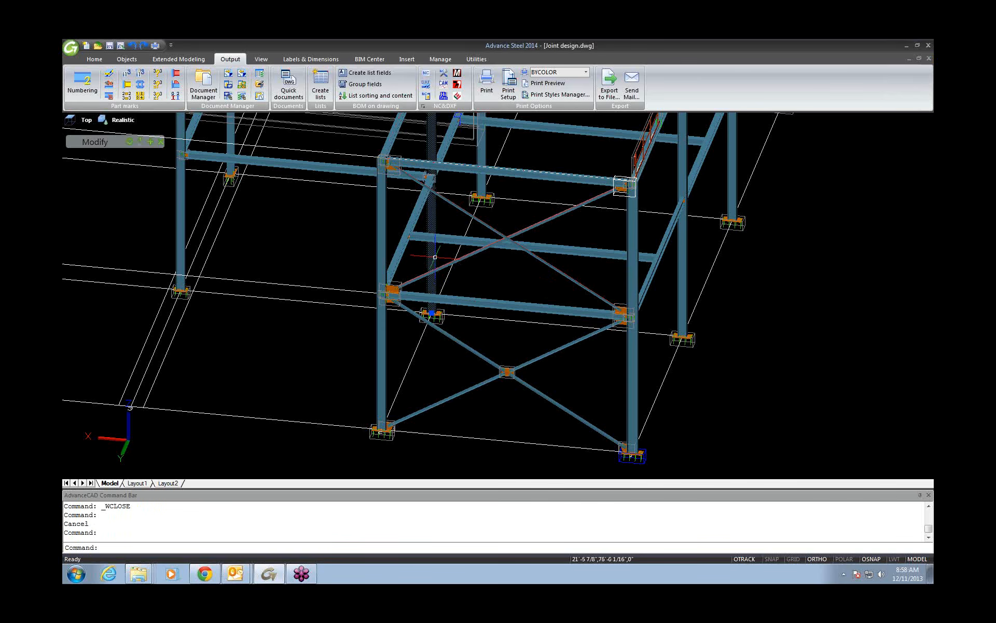
{"action": "left_click", "coordinate": [325, 89]}
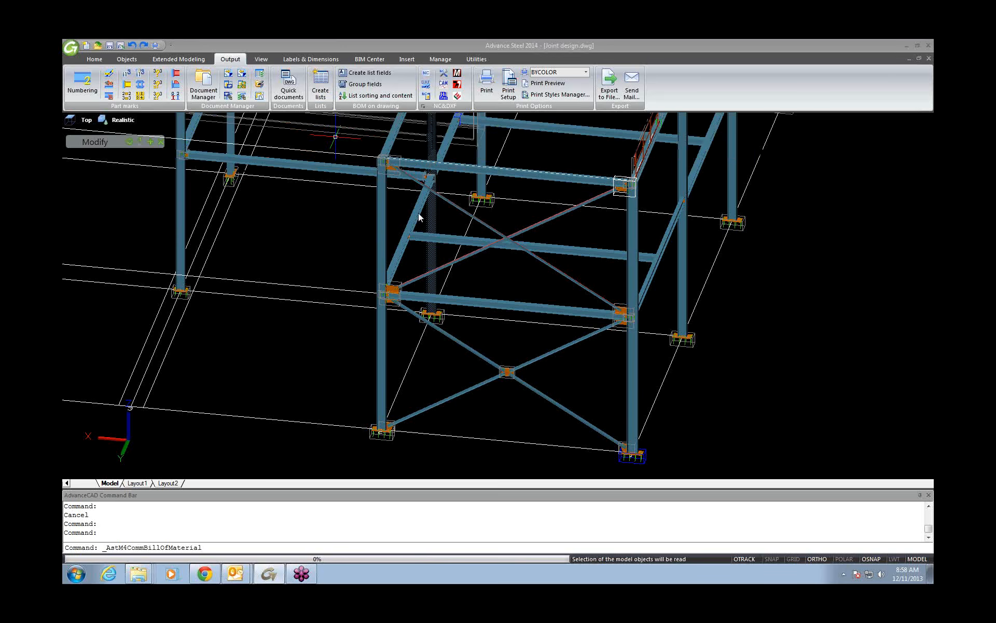
{"action": "key", "text": "Escape"}
- Try to create a detail of the selected column with the "Column horizontal - selection of view" drawing style, keeping the default drawing type settings
{"action": "left_click", "coordinate": [288, 91]}
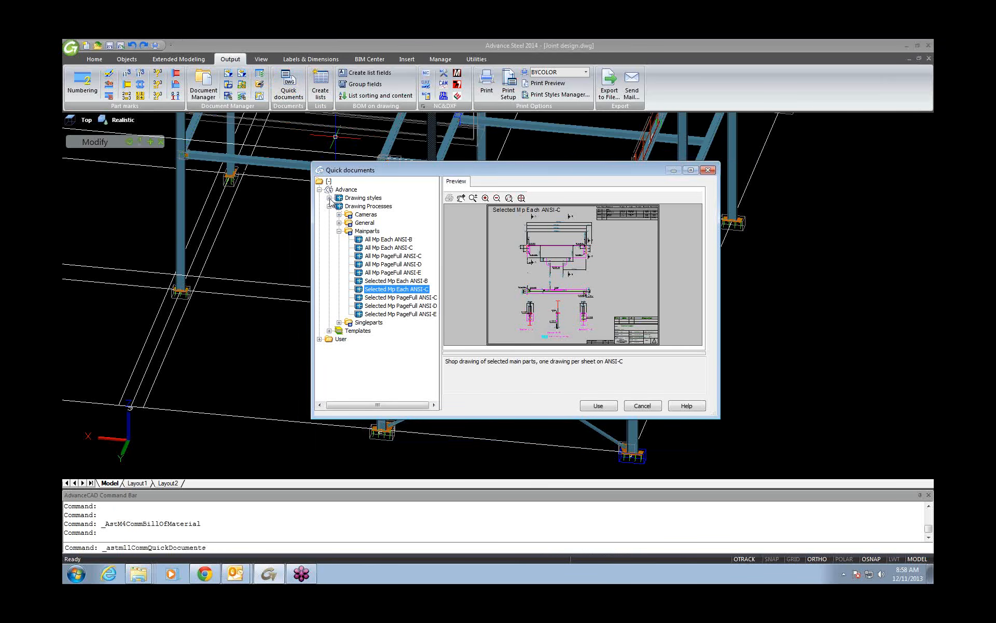
{"action": "left_click", "coordinate": [330, 198]}
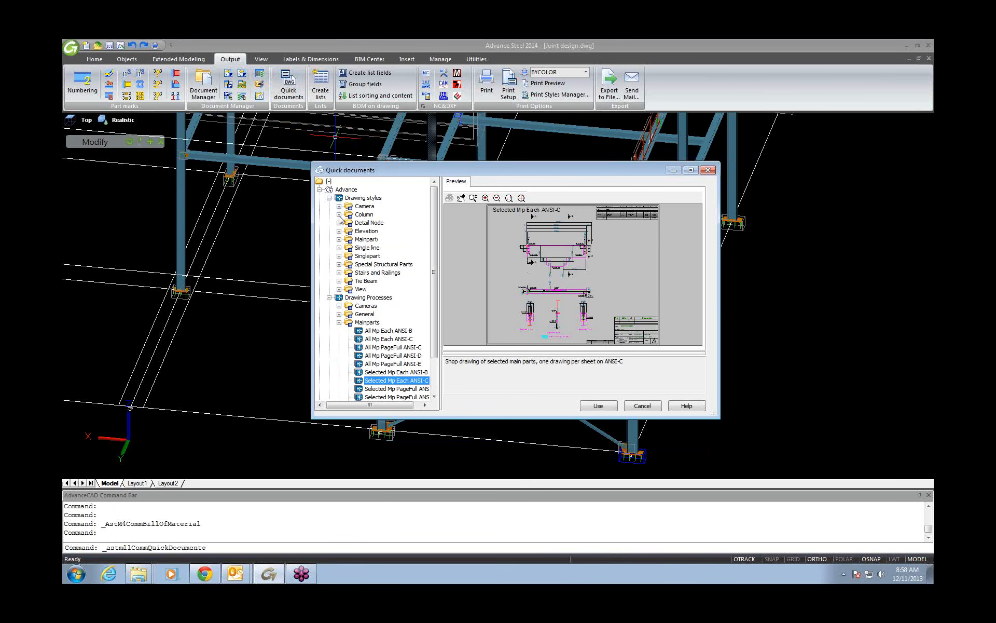
{"action": "left_click", "coordinate": [339, 215]}
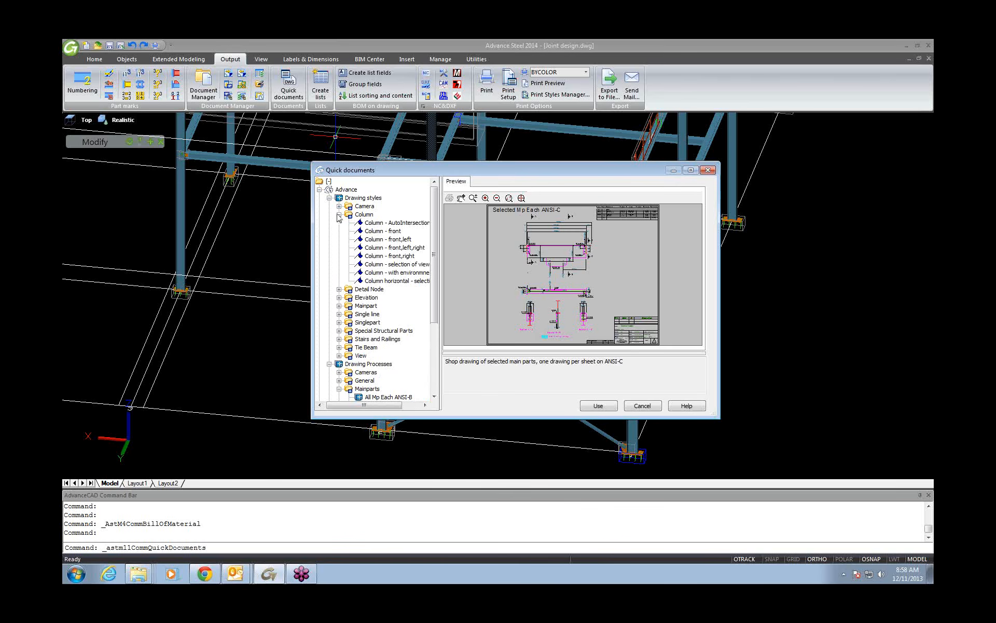
{"action": "left_click", "coordinate": [339, 214]}
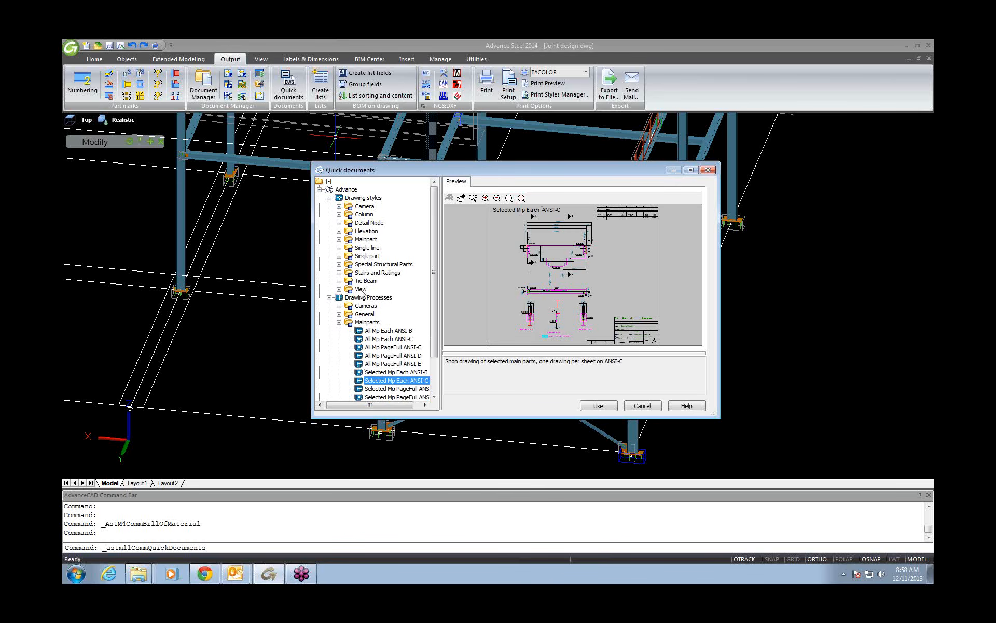
{"action": "left_click", "coordinate": [339, 214]}
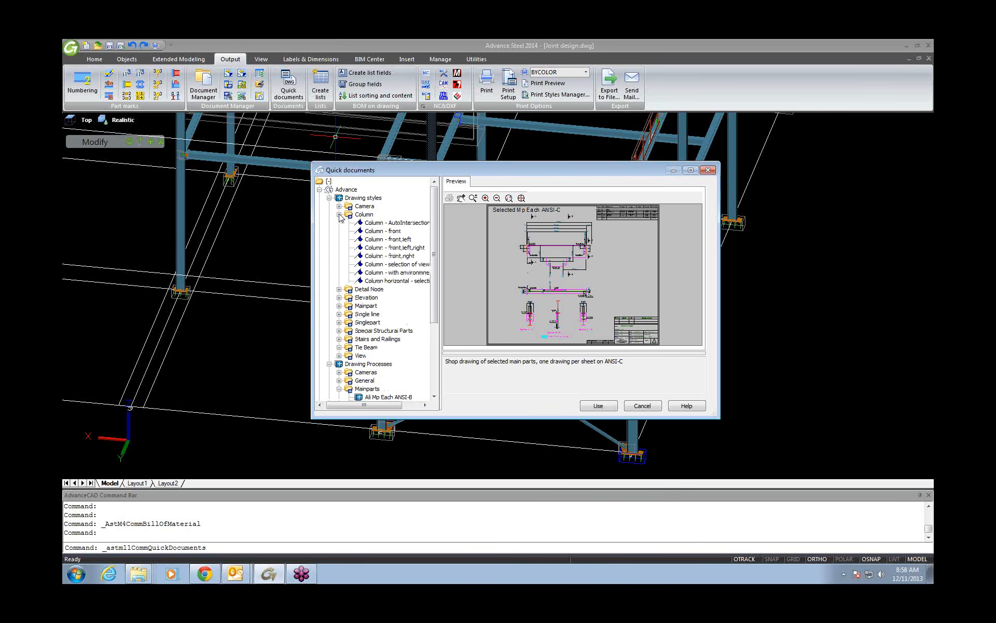
{"action": "left_click", "coordinate": [410, 282]}
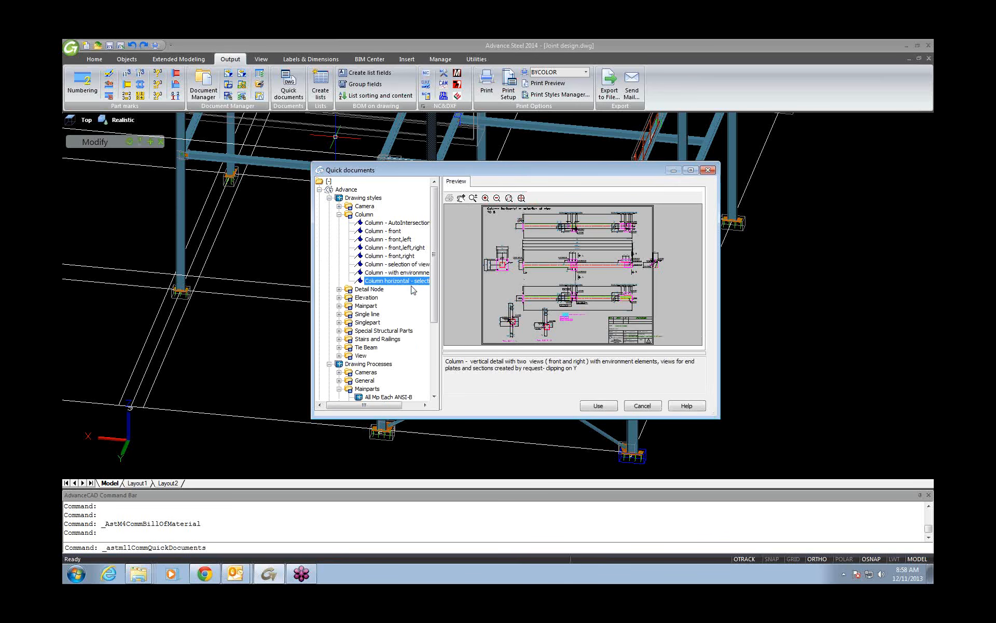
{"action": "left_click", "coordinate": [598, 406]}
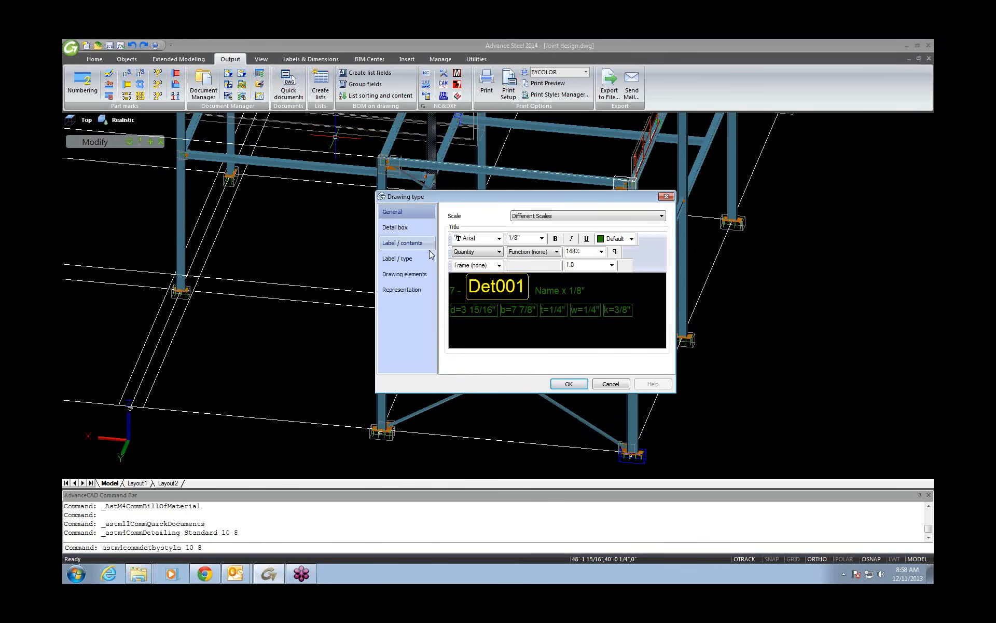
{"action": "left_click", "coordinate": [569, 384]}
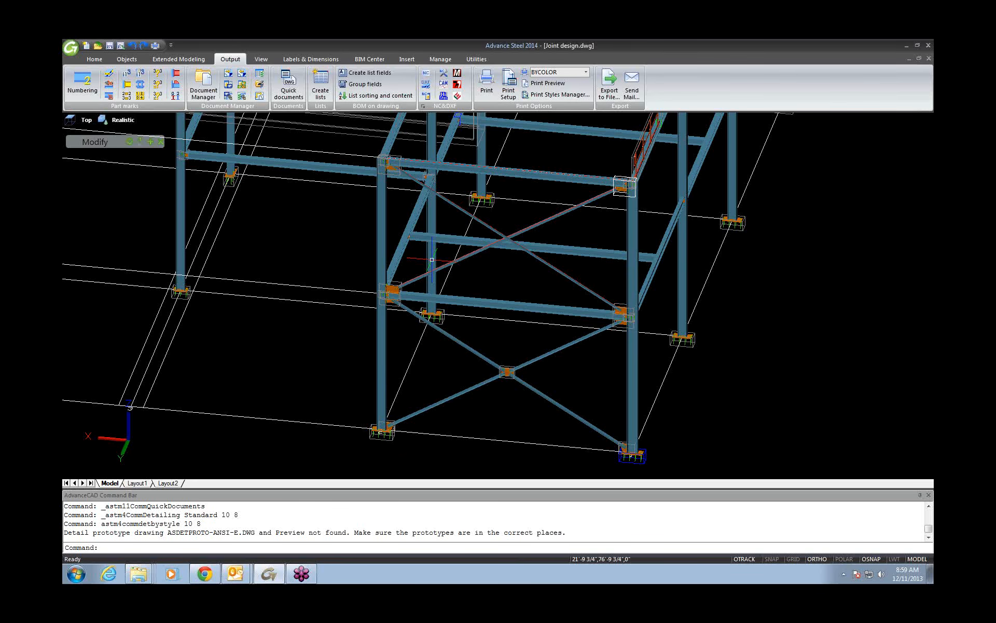
- Retry the "Column horizontal - selection of view" detail on the same column and highlight the prototype file name in the command output
{"action": "left_click", "coordinate": [432, 259]}
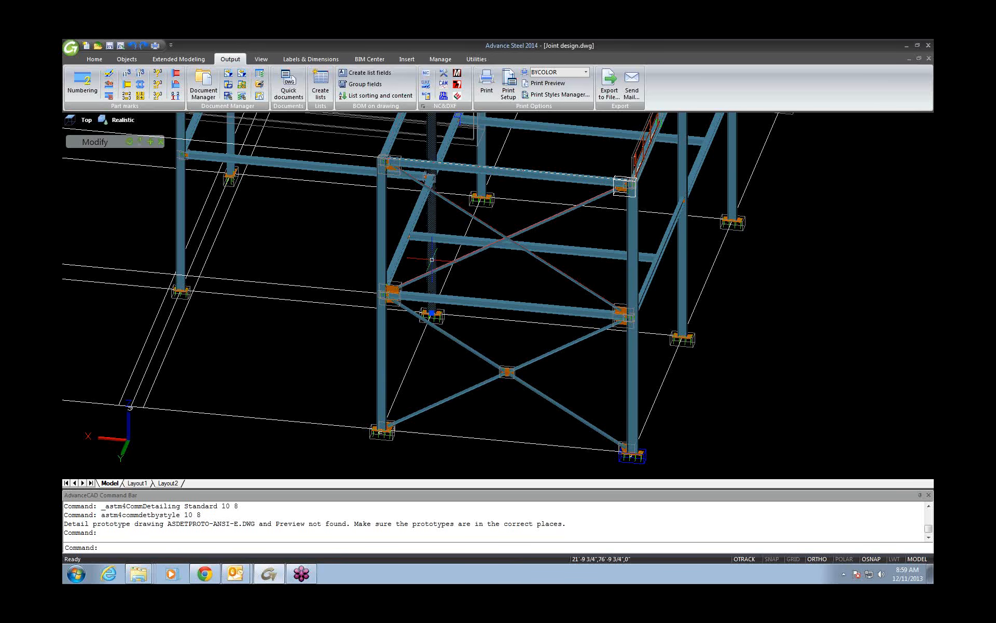
{"action": "right_click", "coordinate": [432, 260]}
{"action": "left_click", "coordinate": [412, 266]}
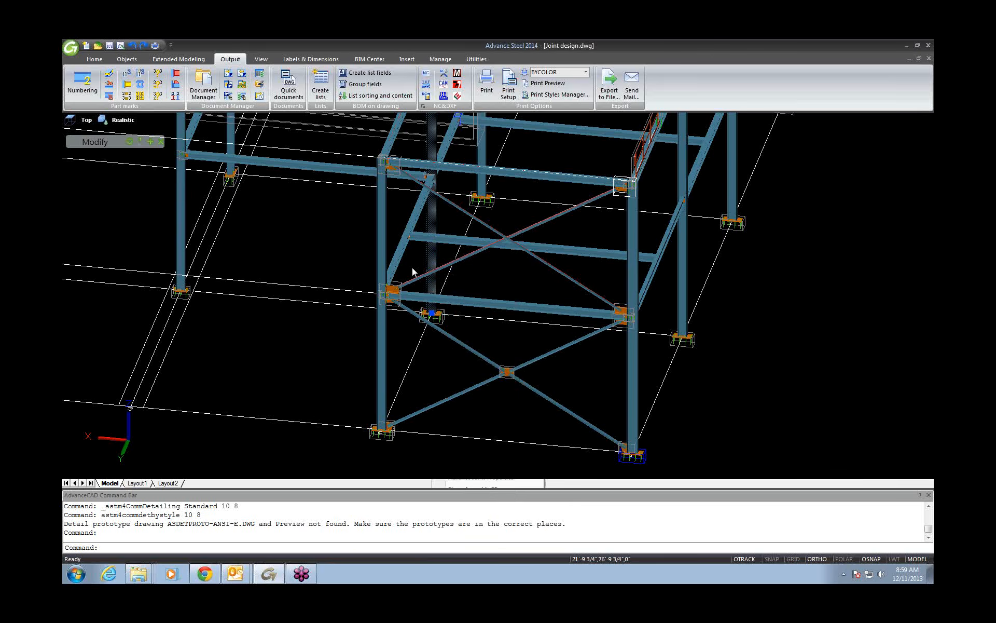
{"action": "left_click", "coordinate": [410, 269]}
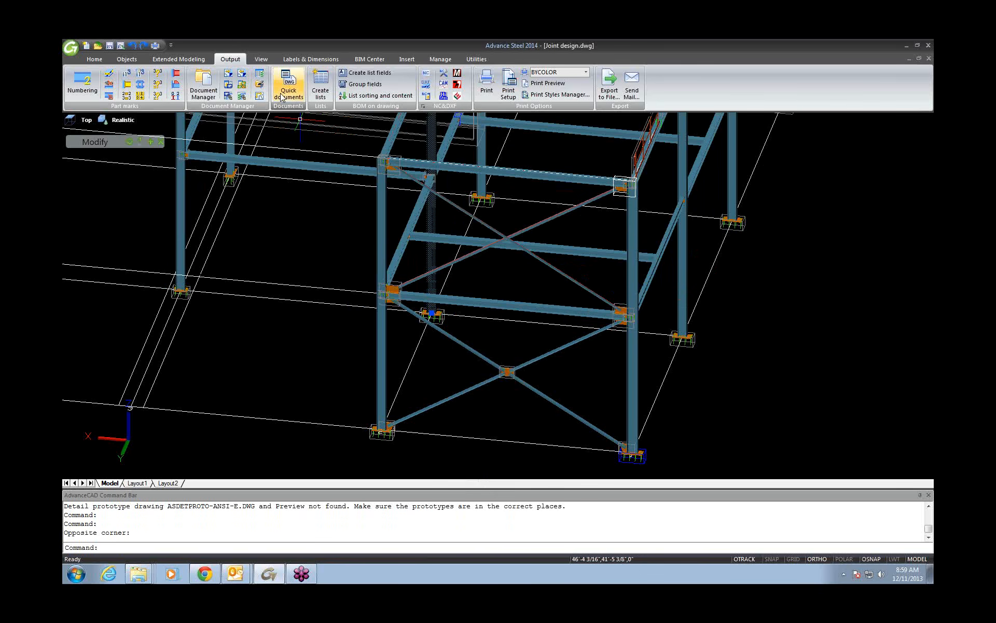
{"action": "left_click", "coordinate": [283, 96]}
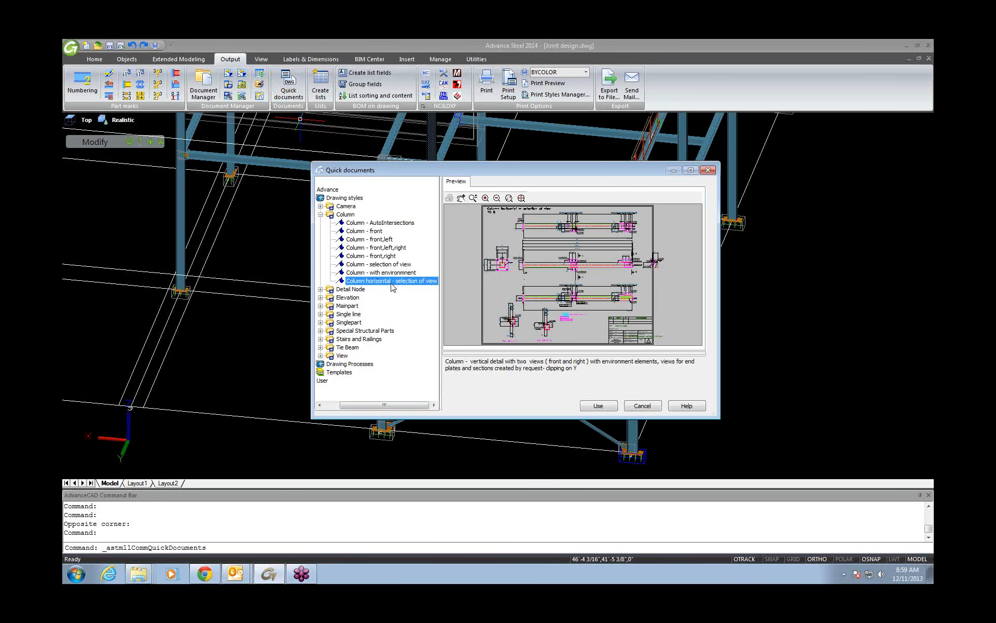
{"action": "left_click", "coordinate": [603, 407]}
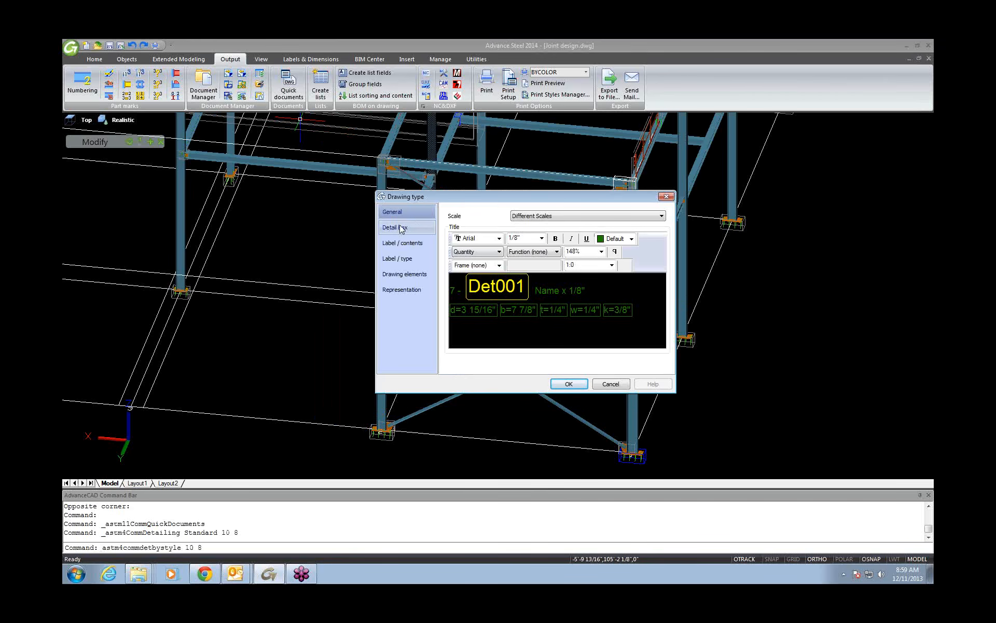
{"action": "left_click", "coordinate": [569, 384]}
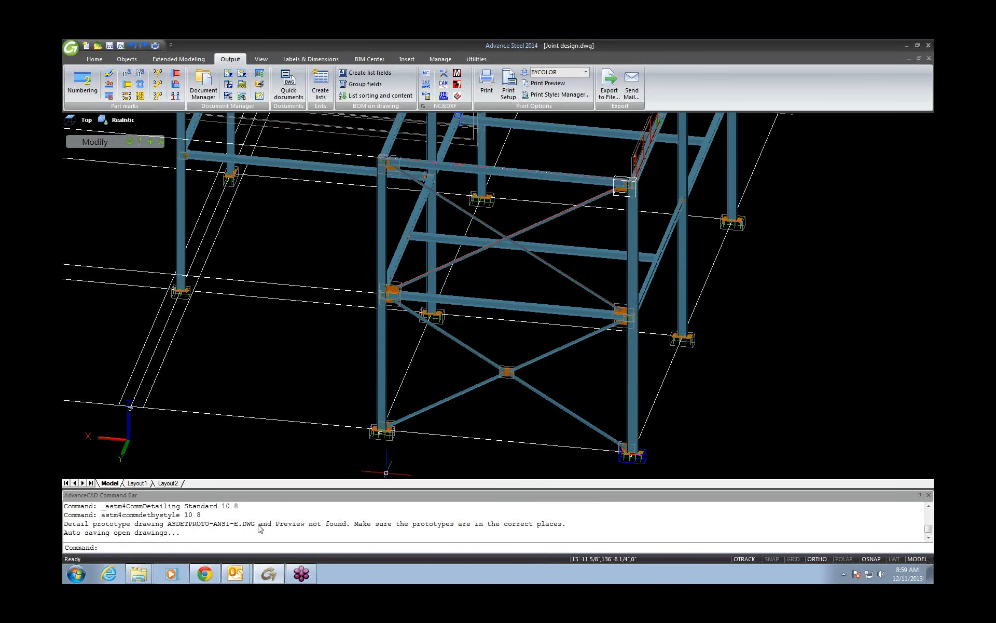
{"action": "left_click_drag", "start_coordinate": [260, 523], "coordinate": [172, 524]}
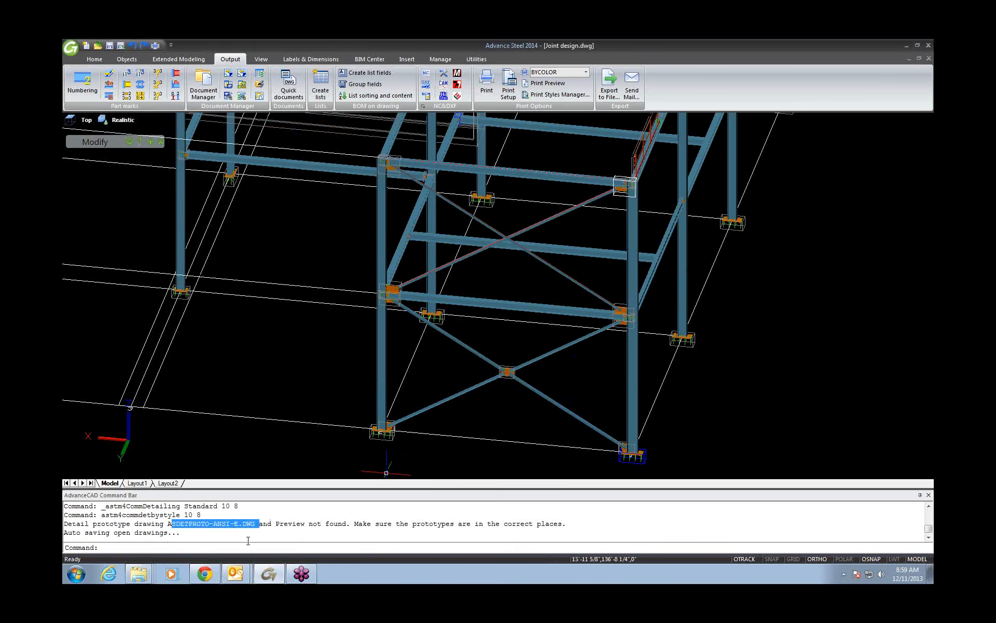
{"action": "left_click", "coordinate": [257, 509]}
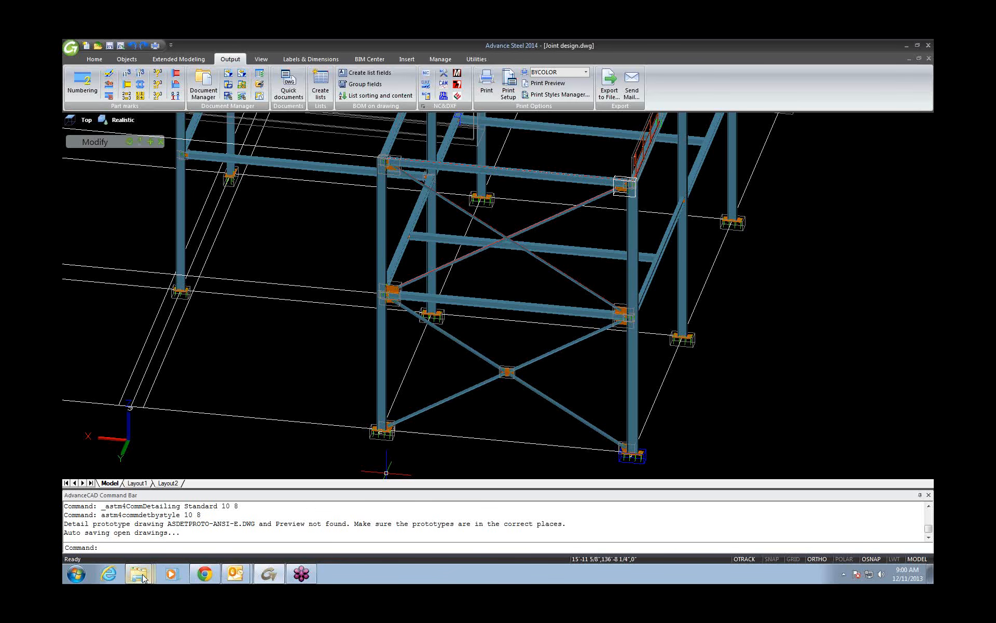
- Switch to the Prototypes folder in Windows Explorer and delete all loose prototype files, keeping the IMPERIAL and METRIC subfolders
{"action": "mouse_move", "coordinate": [144, 577]}
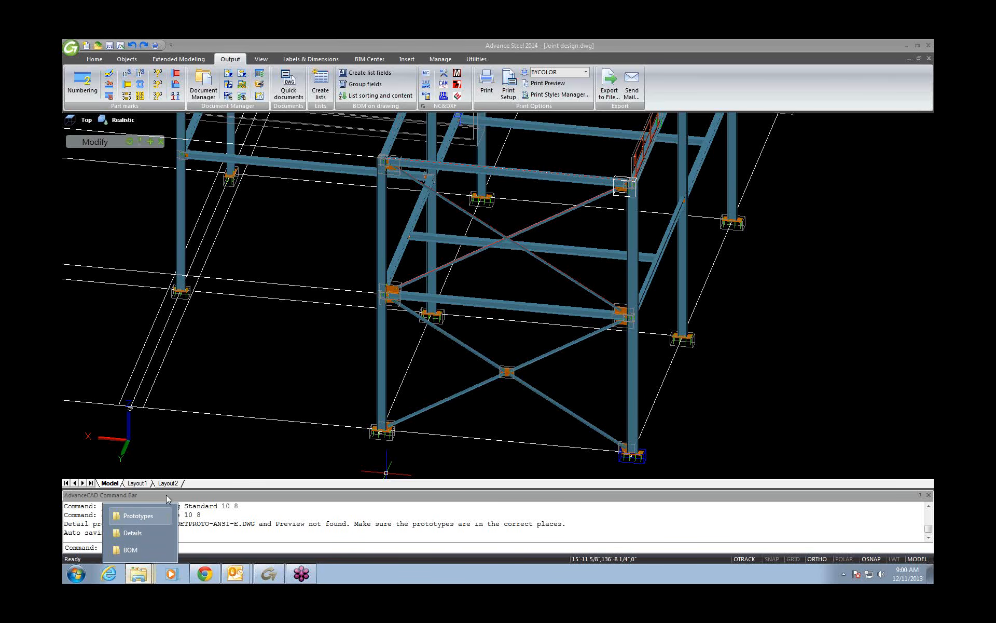
{"action": "left_click", "coordinate": [142, 515]}
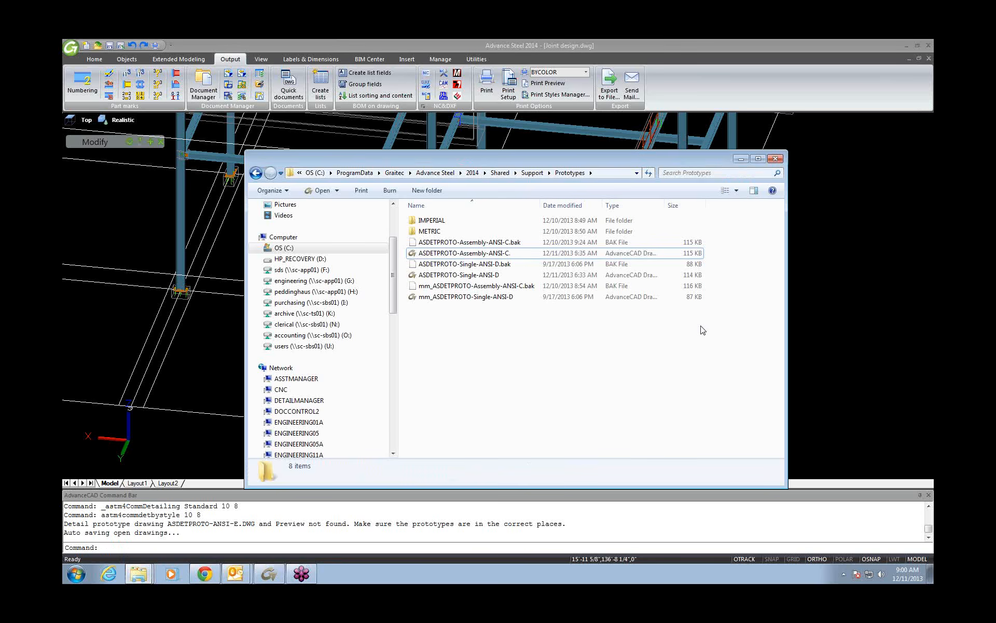
{"action": "left_click_drag", "start_coordinate": [716, 234], "coordinate": [491, 247]}
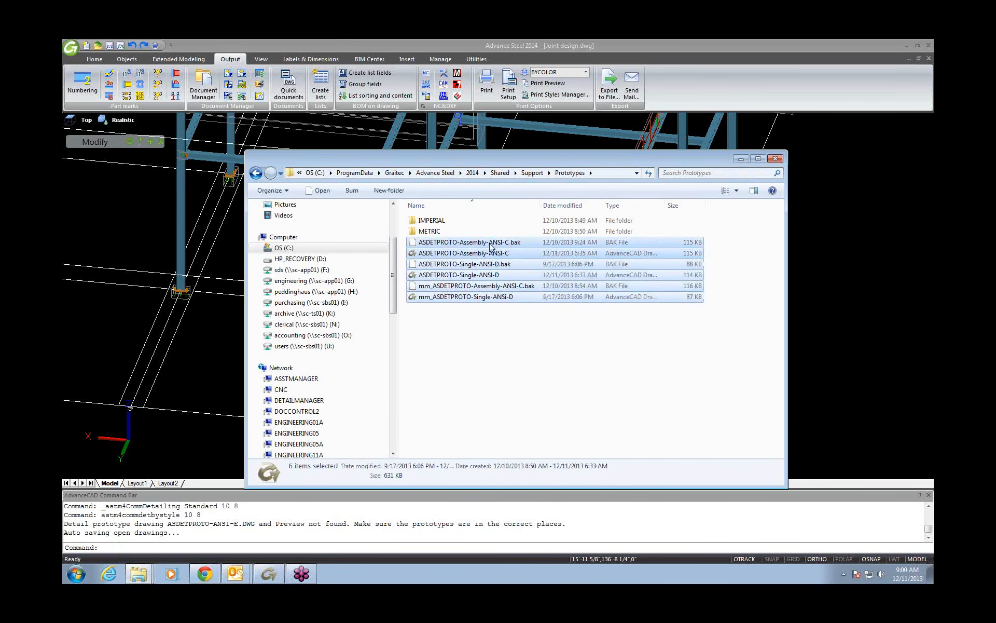
{"action": "key", "text": "Delete"}
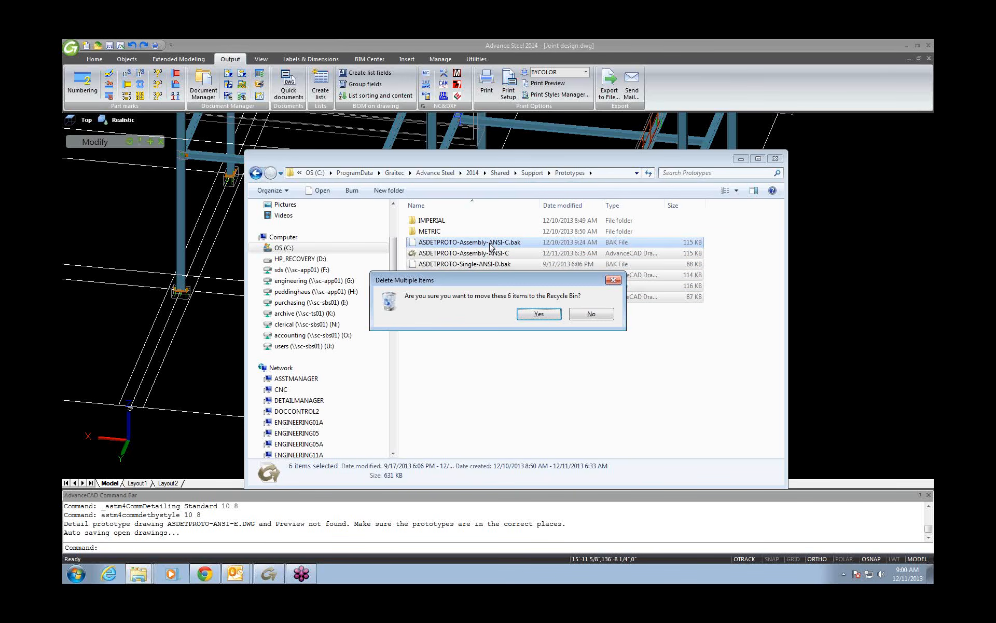
{"action": "left_click", "coordinate": [540, 317]}
- Copy all prototype files from the IMPERIAL subfolder into the parent Prototypes folder
{"action": "double_click", "coordinate": [431, 222]}
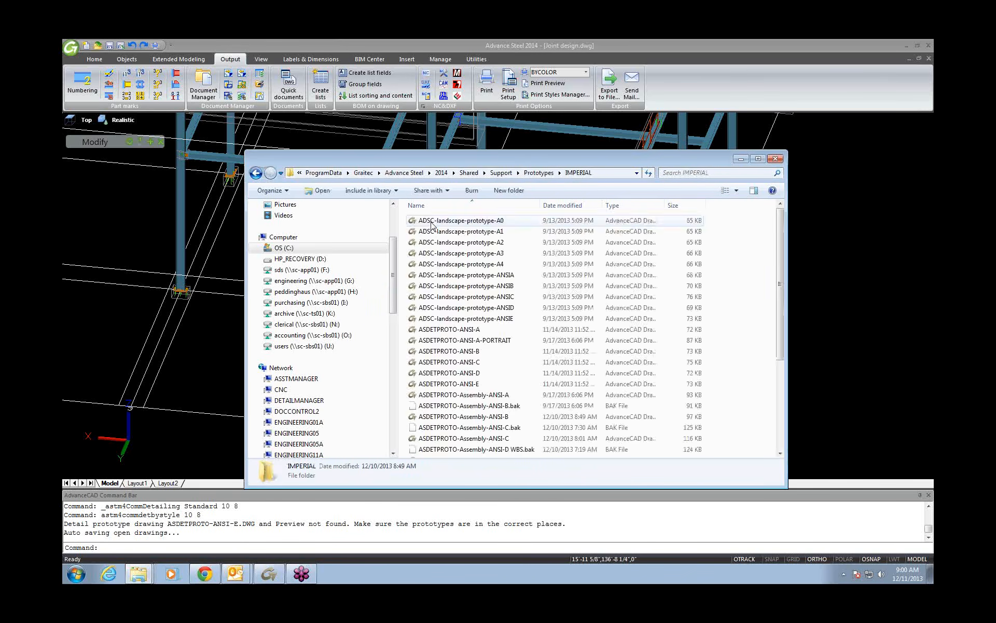
{"action": "left_click_drag", "start_coordinate": [732, 222], "coordinate": [466, 480]}
{"action": "right_click", "coordinate": [455, 361]}
{"action": "mouse_move", "coordinate": [474, 370]}
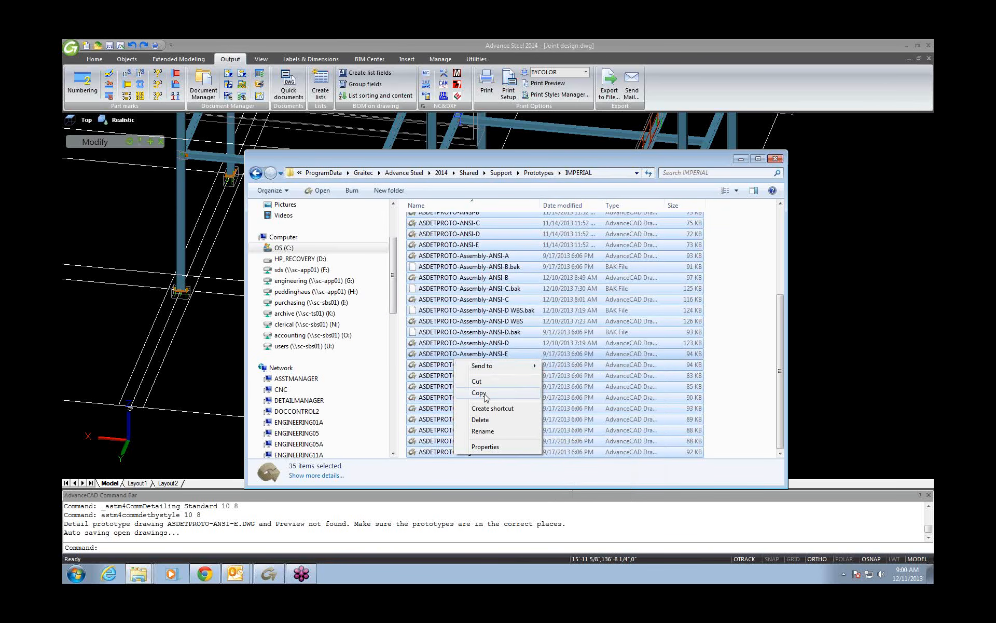
{"action": "left_click", "coordinate": [478, 393]}
{"action": "left_click", "coordinate": [539, 173]}
{"action": "right_click", "coordinate": [514, 308]}
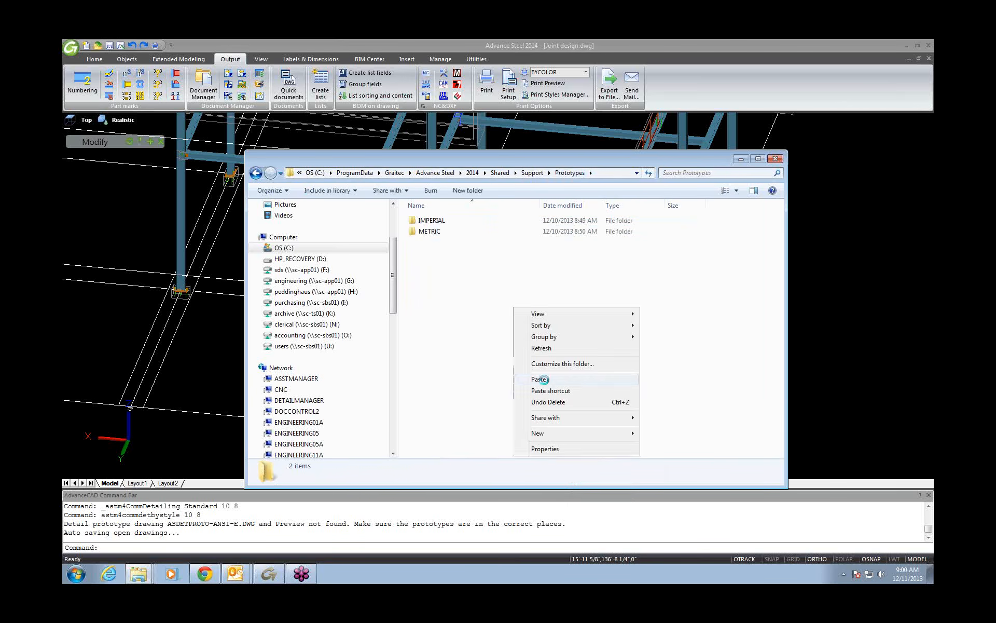
{"action": "left_click", "coordinate": [540, 379]}
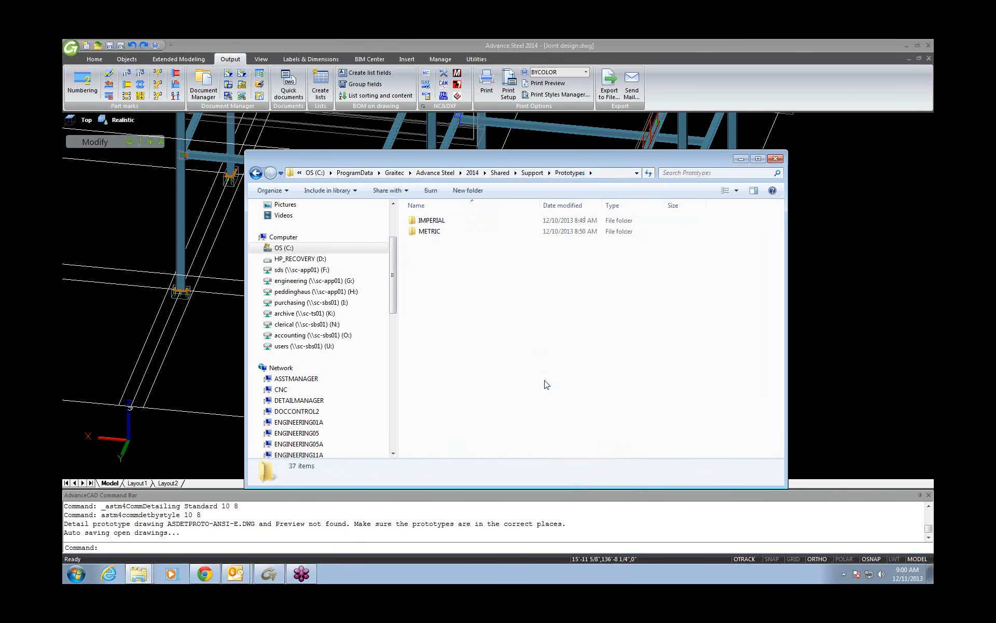
{"action": "left_click", "coordinate": [742, 371]}
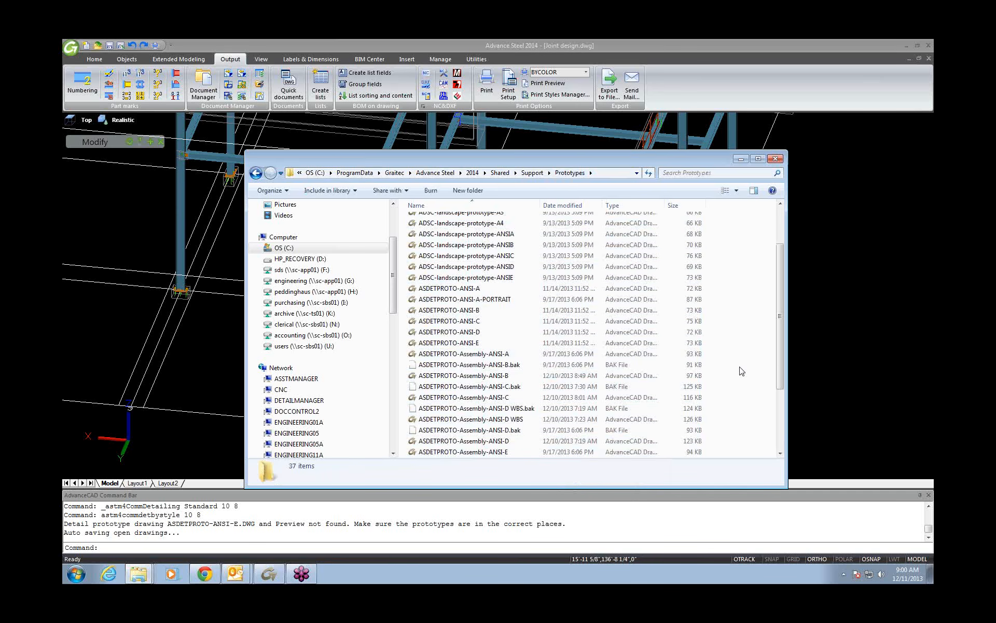
- Copy all prototype files from the METRIC subfolder into the parent Prototypes folder
{"action": "scroll", "coordinate": [424, 235], "scroll_direction": "up", "scroll_amount": 2}
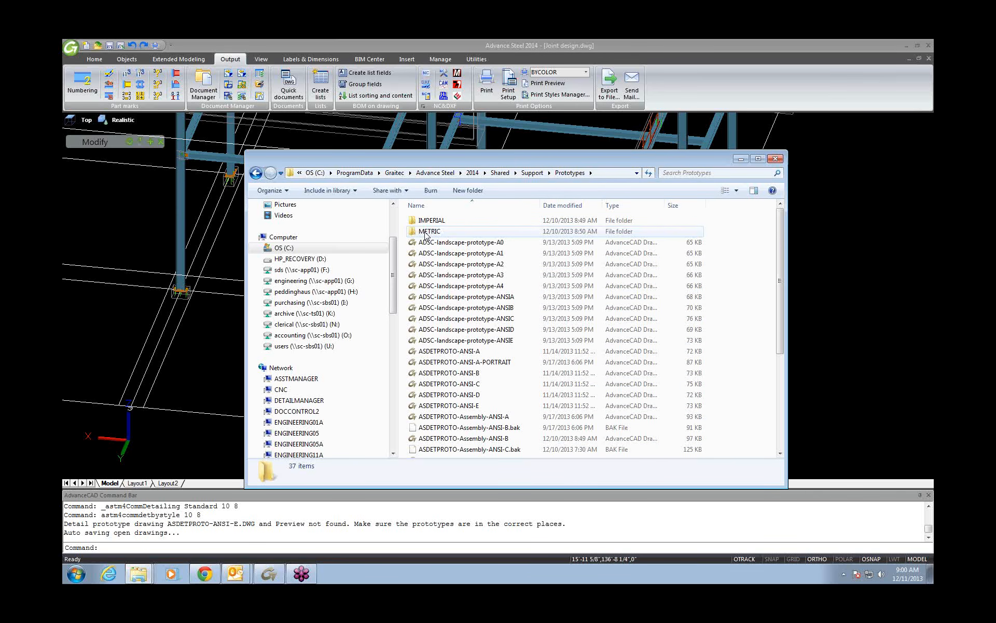
{"action": "double_click", "coordinate": [426, 232]}
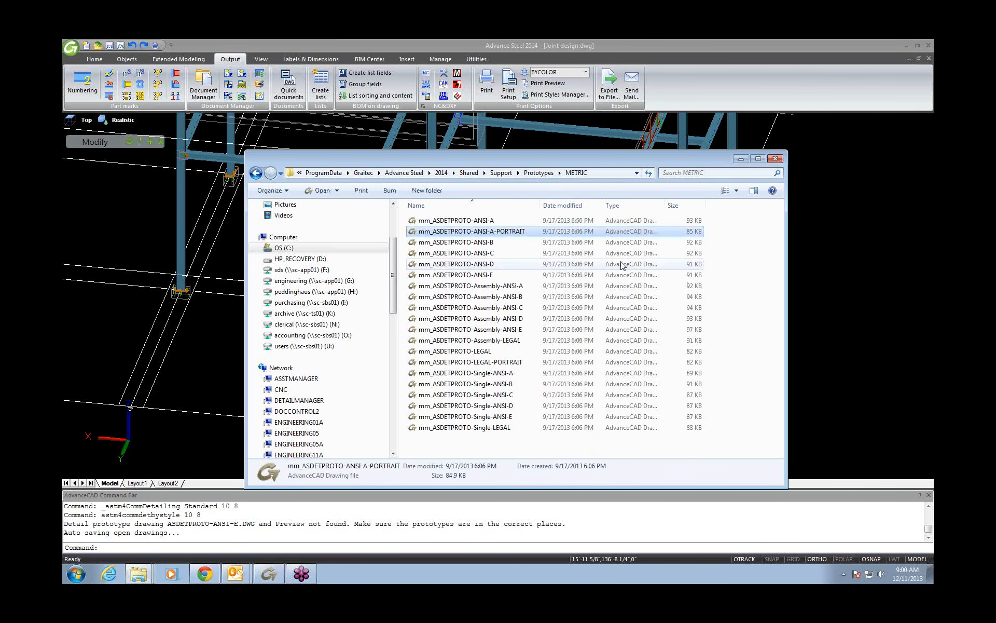
{"action": "left_click_drag", "start_coordinate": [734, 214], "coordinate": [519, 434]}
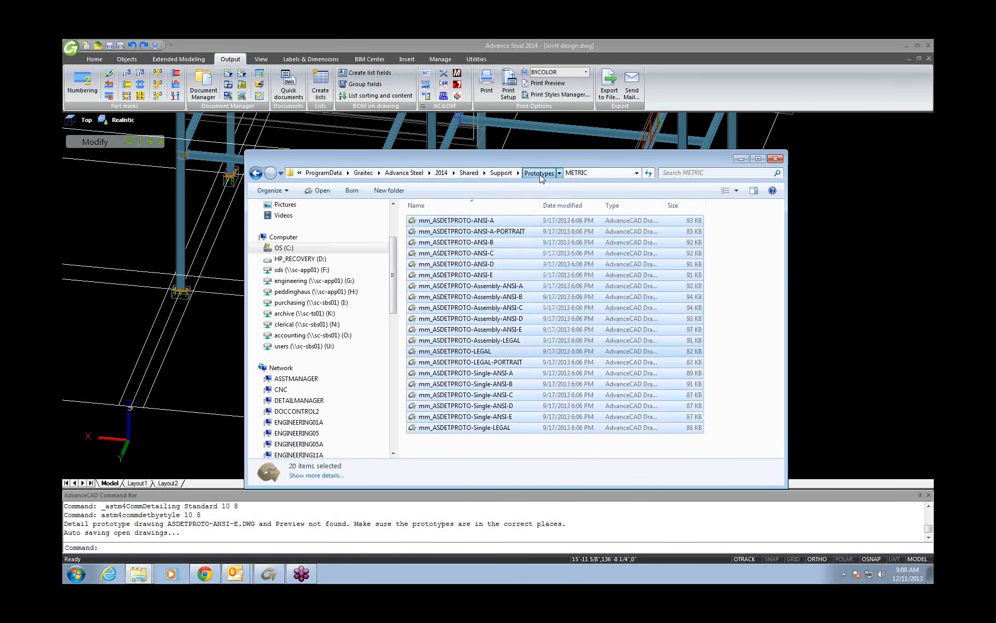
{"action": "left_click", "coordinate": [540, 175]}
{"action": "right_click", "coordinate": [734, 357]}
{"action": "left_click", "coordinate": [763, 432]}
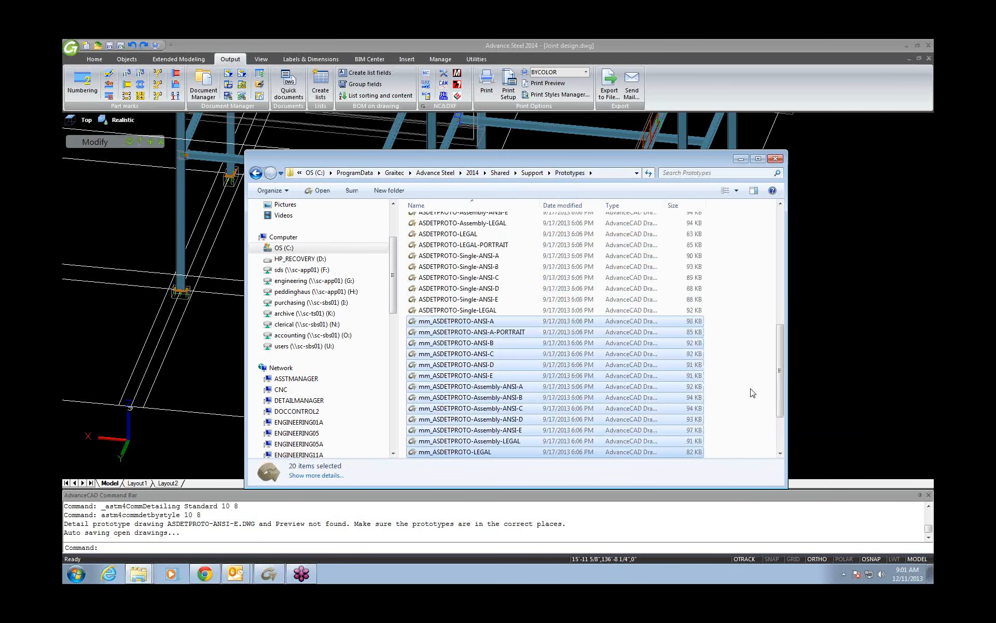
- Return to the Advance Steel model and start the "Column horizontal - selection of view" detail for the same column, accepting the default drawing type settings
{"action": "left_click", "coordinate": [742, 158]}
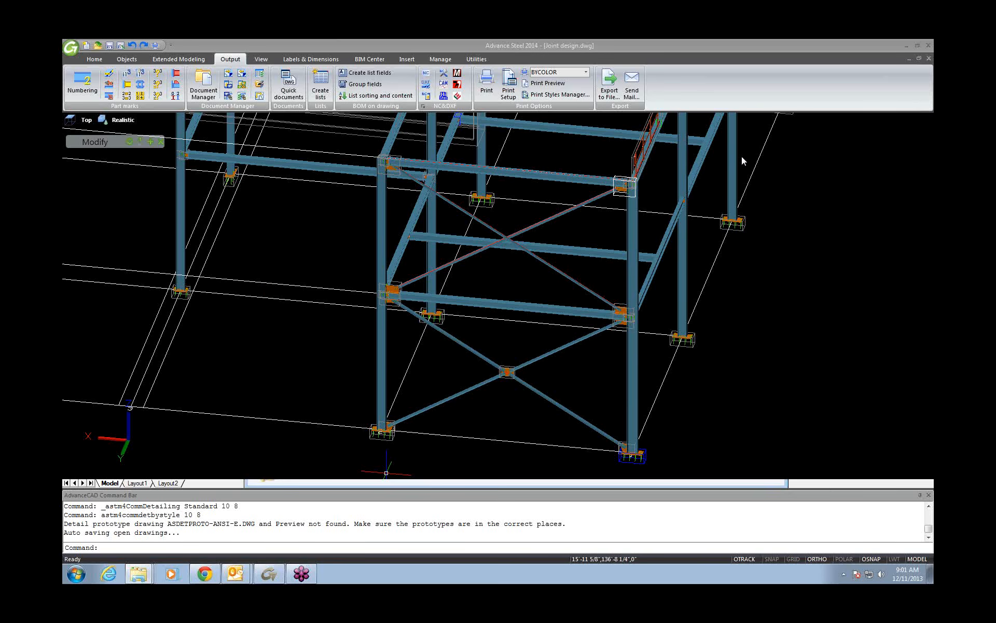
{"action": "left_click", "coordinate": [447, 220]}
{"action": "left_click", "coordinate": [436, 221]}
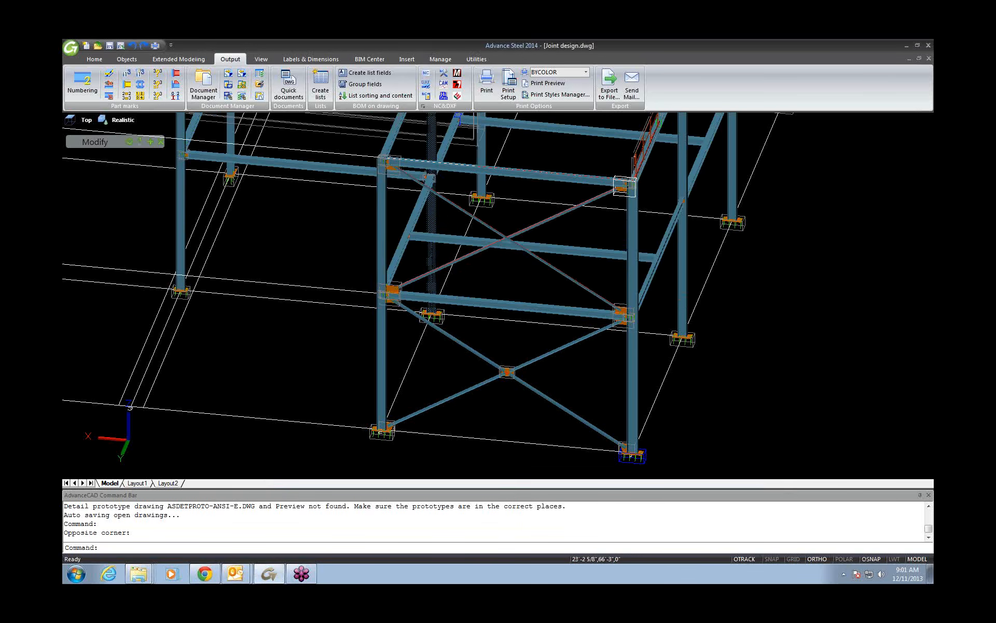
{"action": "left_click", "coordinate": [288, 88]}
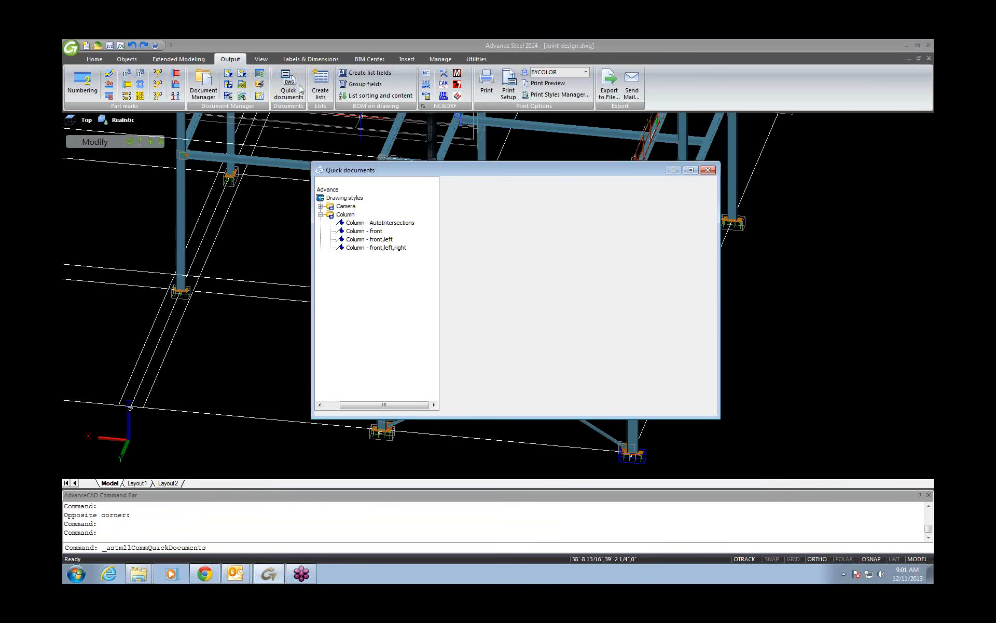
{"action": "left_click", "coordinate": [599, 405]}
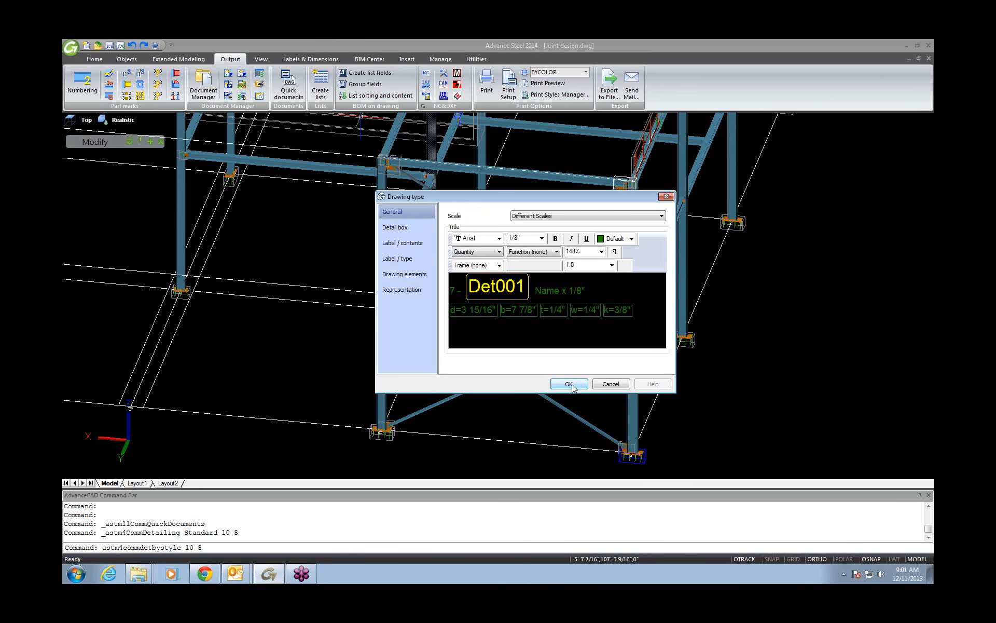
{"action": "left_click", "coordinate": [572, 385]}
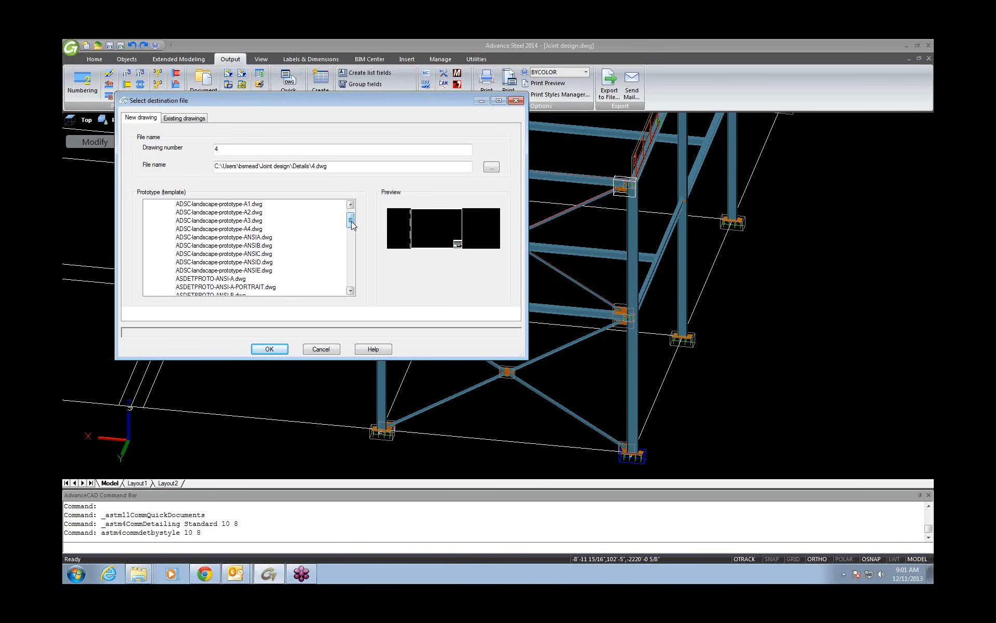
- Create the column detail as drawing number 4 from the mm_ASDETPROTO-ANSI-D.dwg prototype, without selecting any intersections
{"action": "mouse_move", "coordinate": [351, 224]}
{"action": "left_mouse_down"}
{"action": "mouse_move", "coordinate": [355, 264]}
{"action": "mouse_move", "coordinate": [352, 216]}
{"action": "left_mouse_up"}
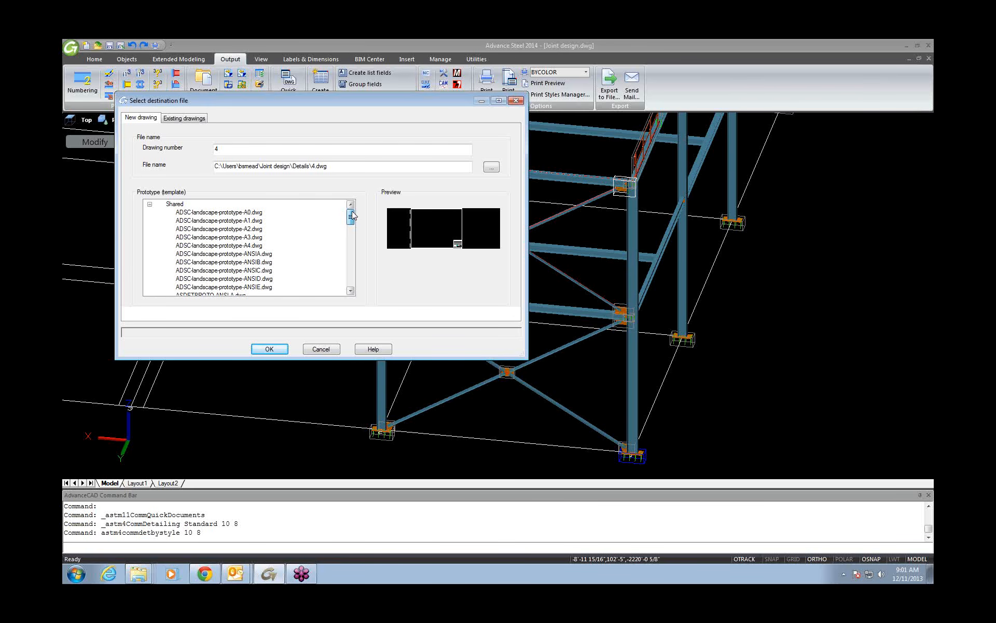
{"action": "left_click", "coordinate": [149, 204]}
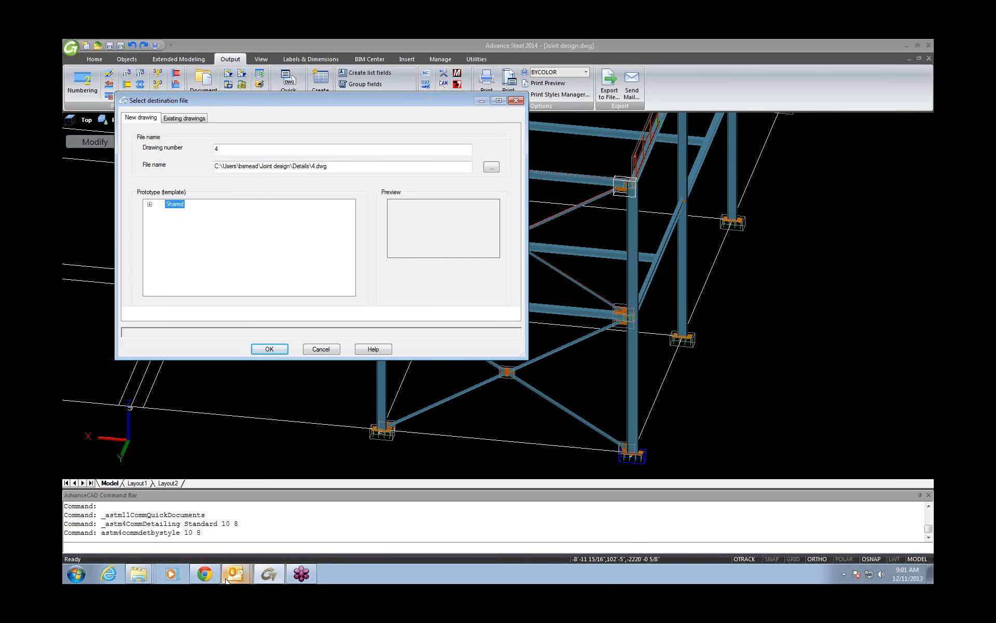
{"action": "mouse_move", "coordinate": [227, 580]}
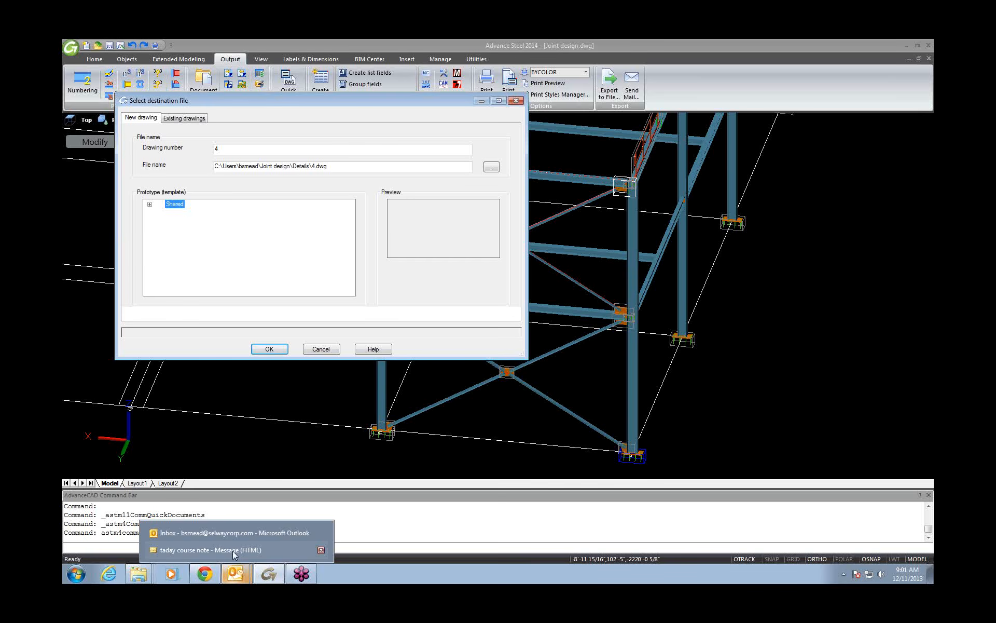
{"action": "left_click", "coordinate": [150, 204]}
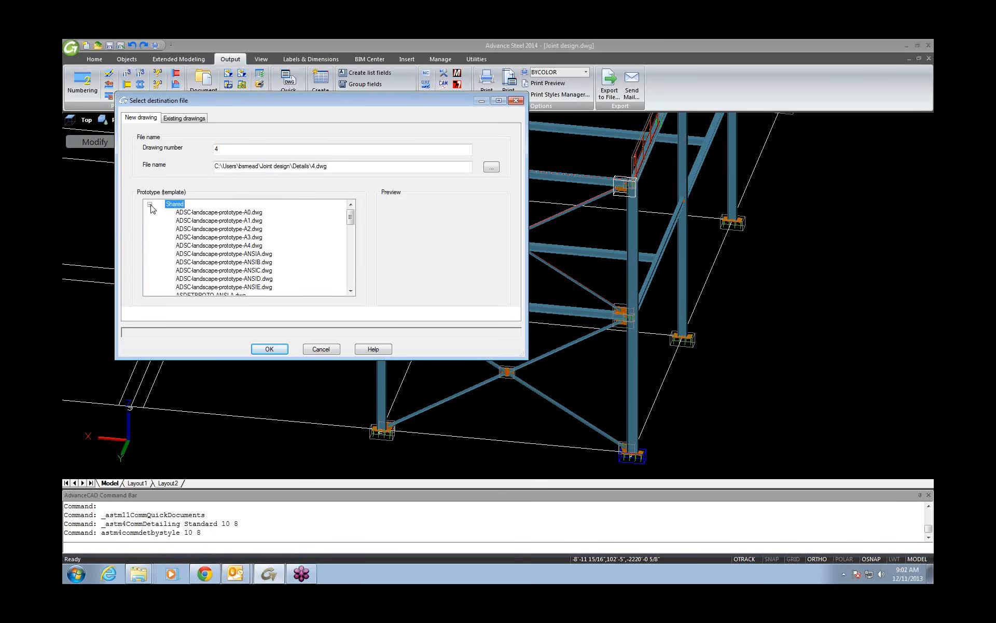
{"action": "left_click", "coordinate": [209, 279]}
{"action": "scroll", "coordinate": [209, 280], "scroll_direction": "down", "scroll_amount": 6}
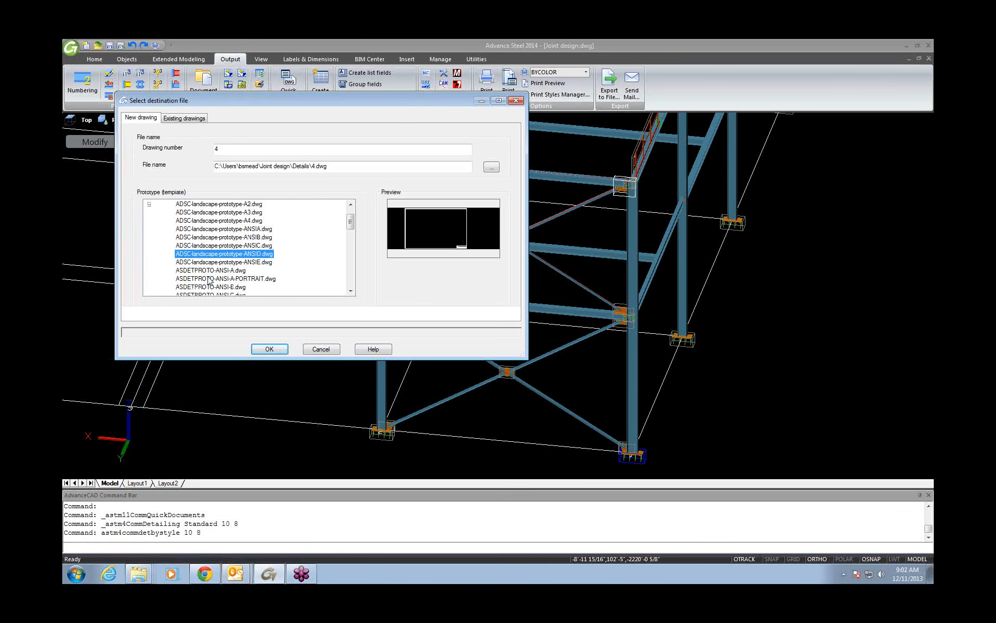
{"action": "scroll", "coordinate": [209, 280], "scroll_direction": "down", "scroll_amount": 2}
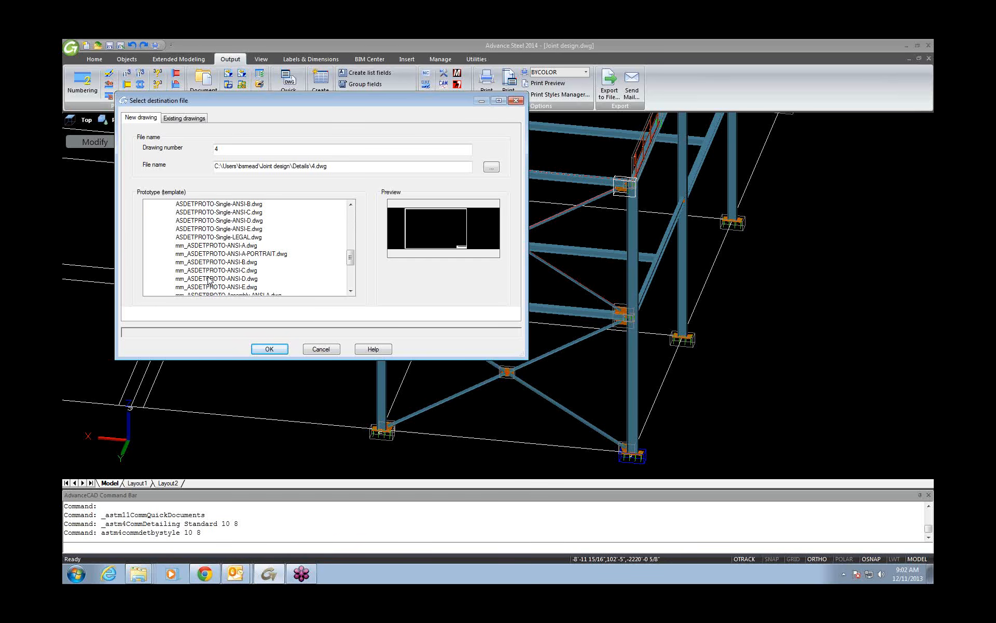
{"action": "left_click", "coordinate": [218, 279]}
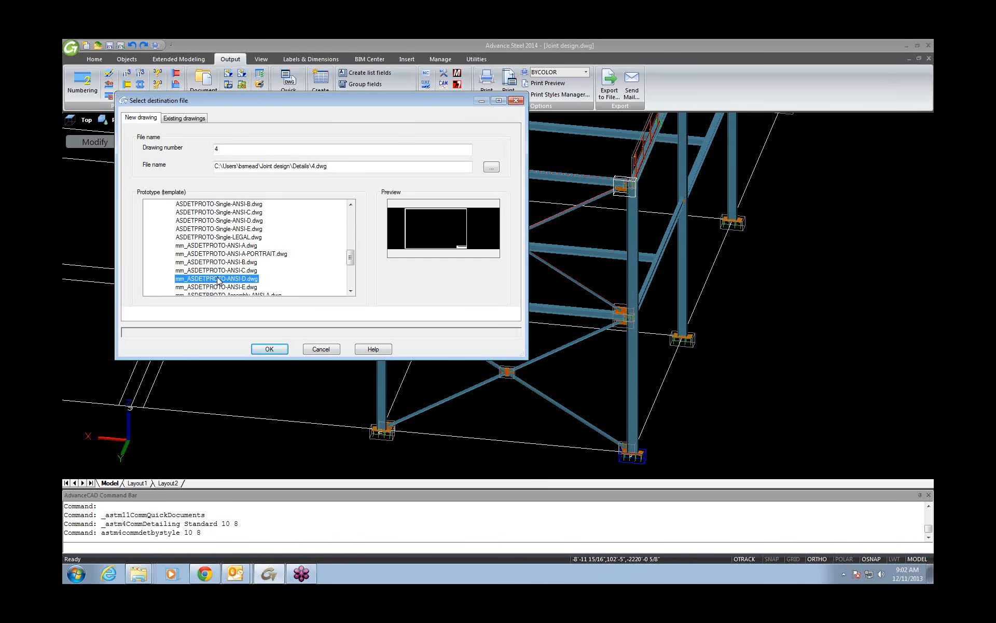
{"action": "left_click", "coordinate": [270, 349]}
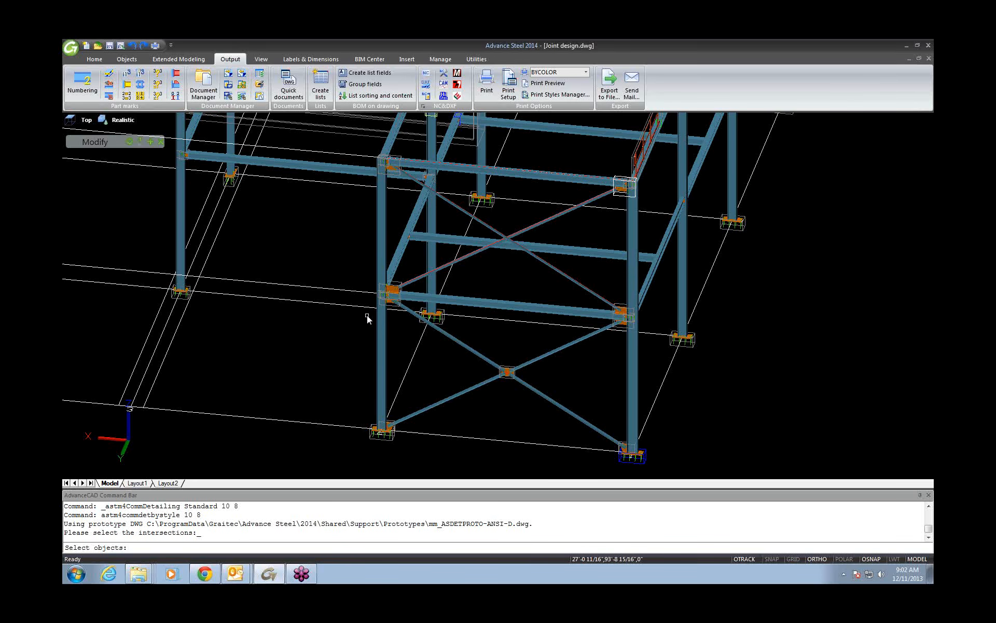
{"action": "key", "text": "Return"}
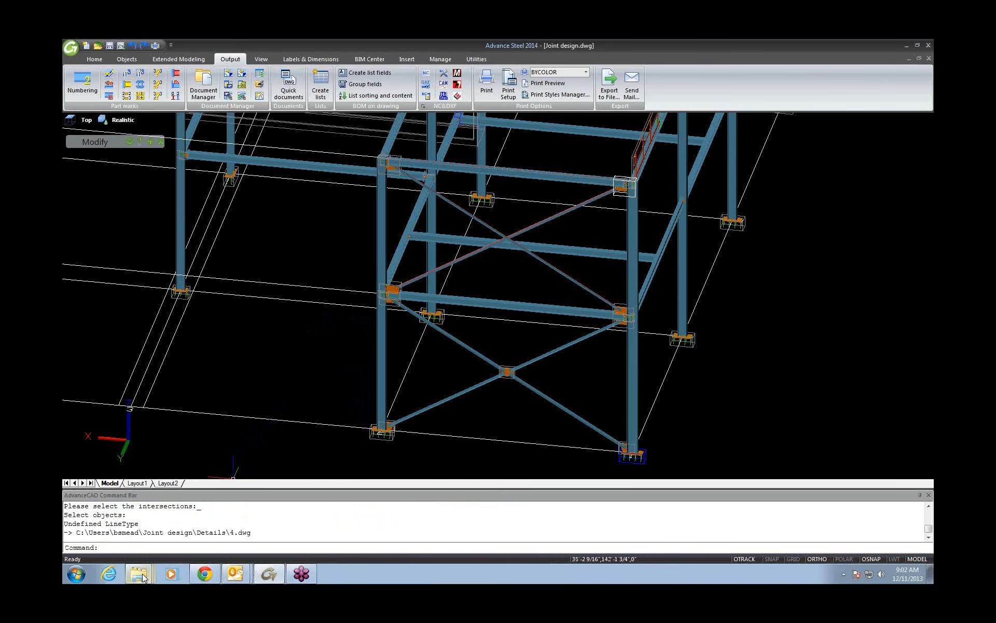
- Open the detailed column's assembly drawing from the model
{"action": "right_click", "coordinate": [429, 256]}
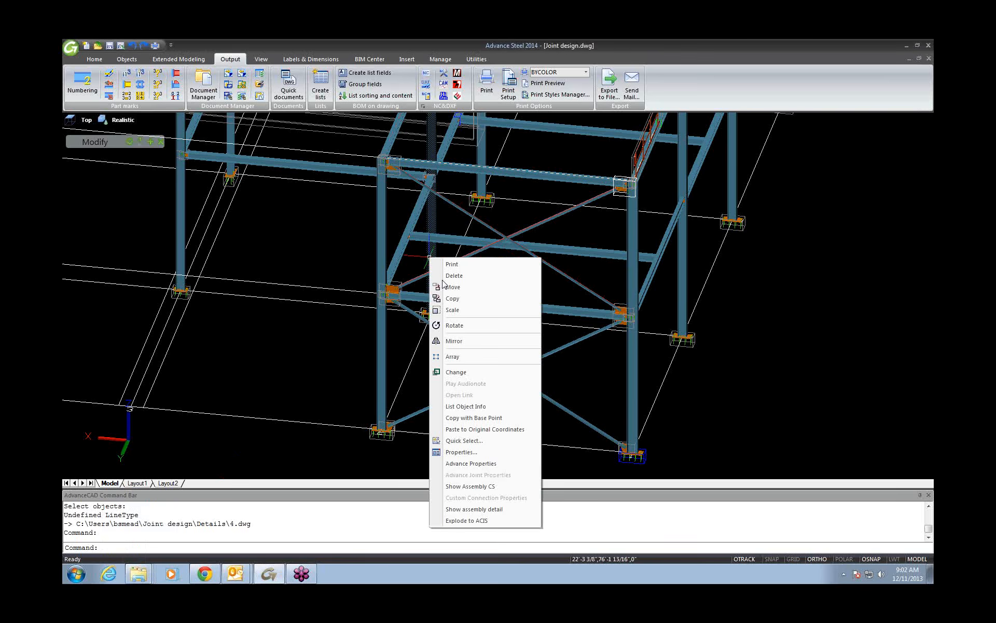
{"action": "left_click", "coordinate": [474, 509]}
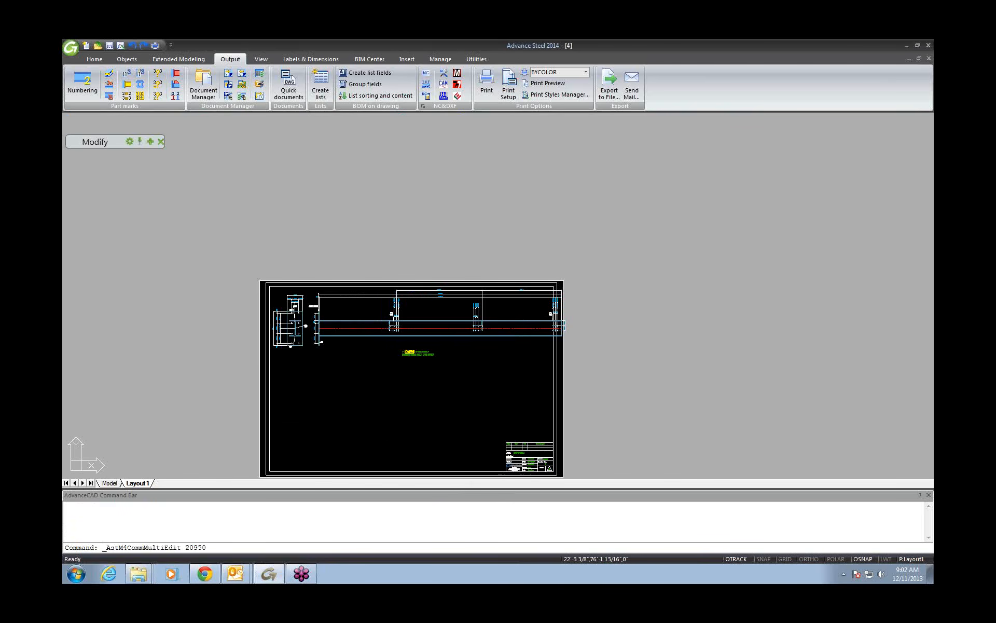
{"action": "scroll", "coordinate": [480, 347], "scroll_direction": "up", "scroll_amount": 3}
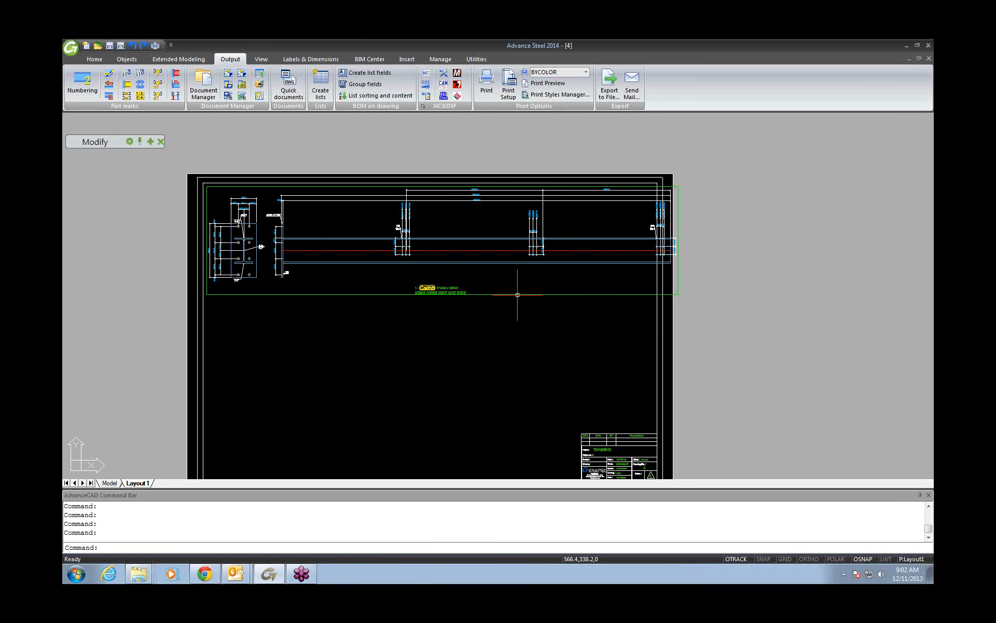
- Move the base plate view below the horizontal column view on the sheet
{"action": "left_click", "coordinate": [260, 283]}
{"action": "type", "text": "m"}
{"action": "key", "text": "Return"}
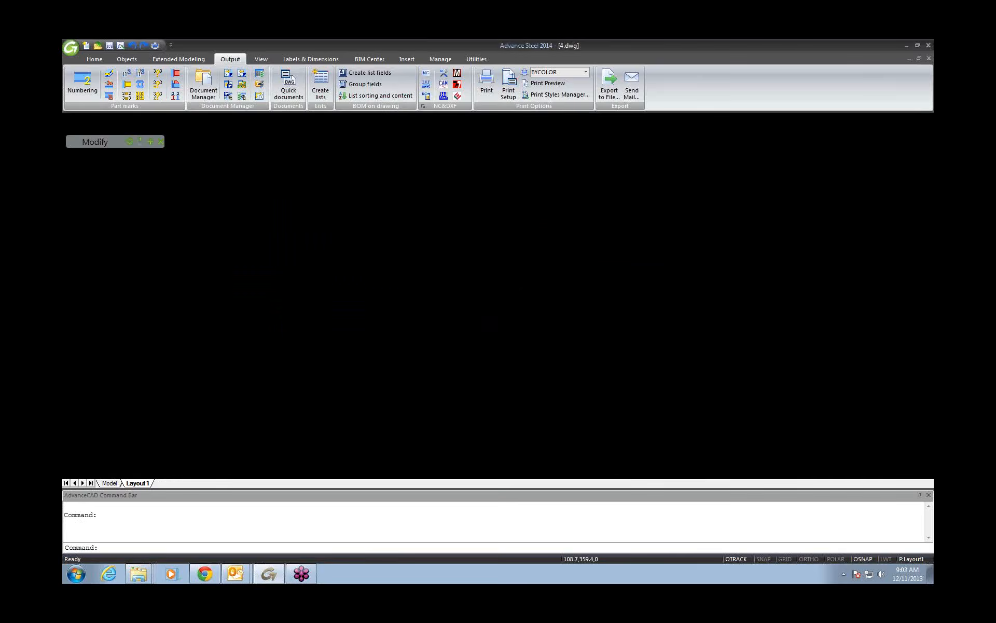
{"action": "left_click", "coordinate": [260, 282]}
{"action": "left_click", "coordinate": [359, 408]}
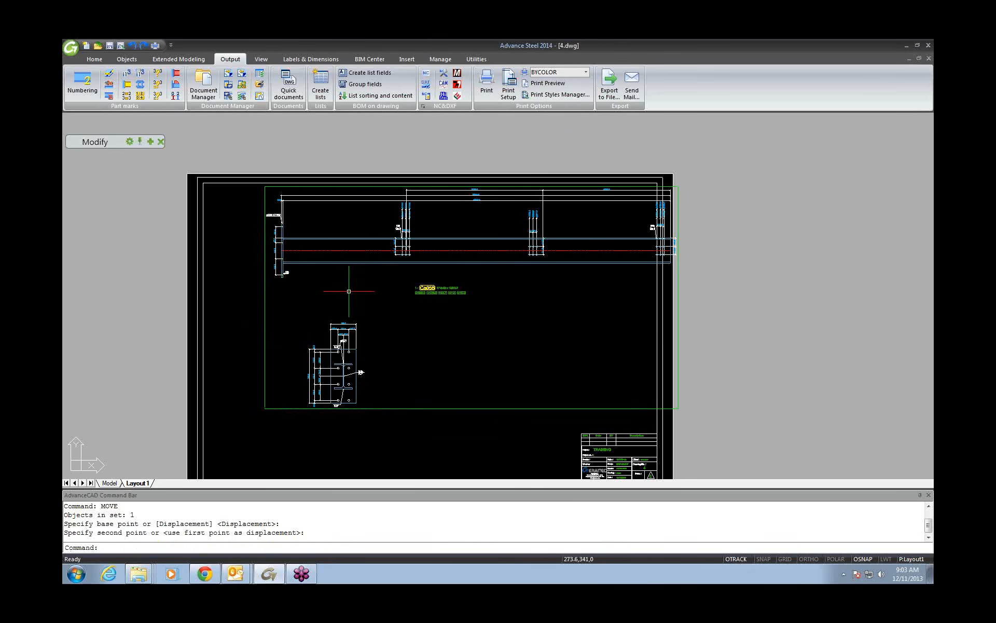
{"action": "left_click", "coordinate": [265, 300]}
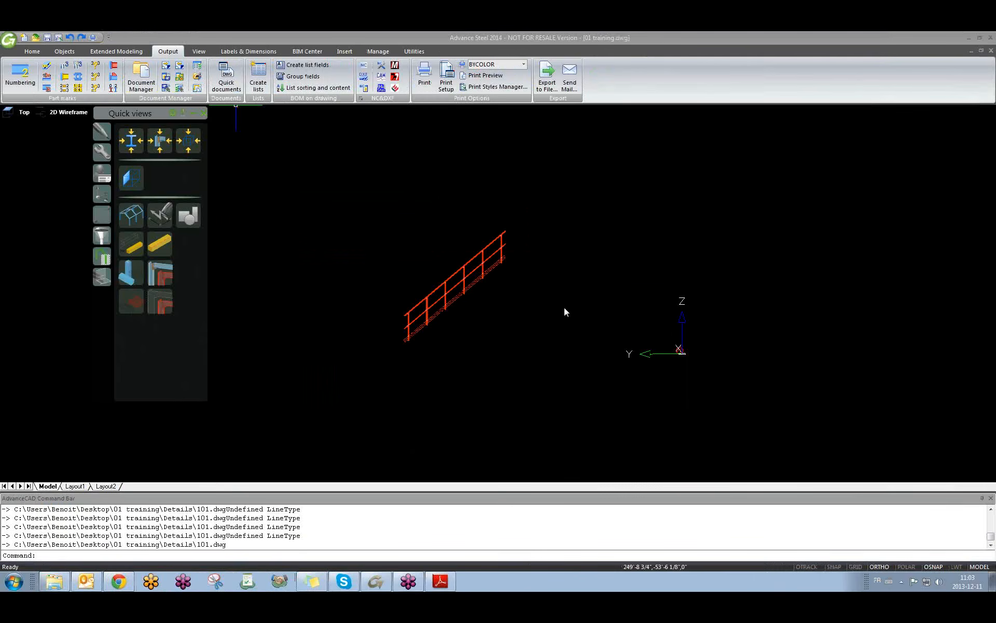
- Open the outdated assembly detail of the stair railing from one of its posts in the 01 training model
{"action": "left_click", "coordinate": [508, 344]}
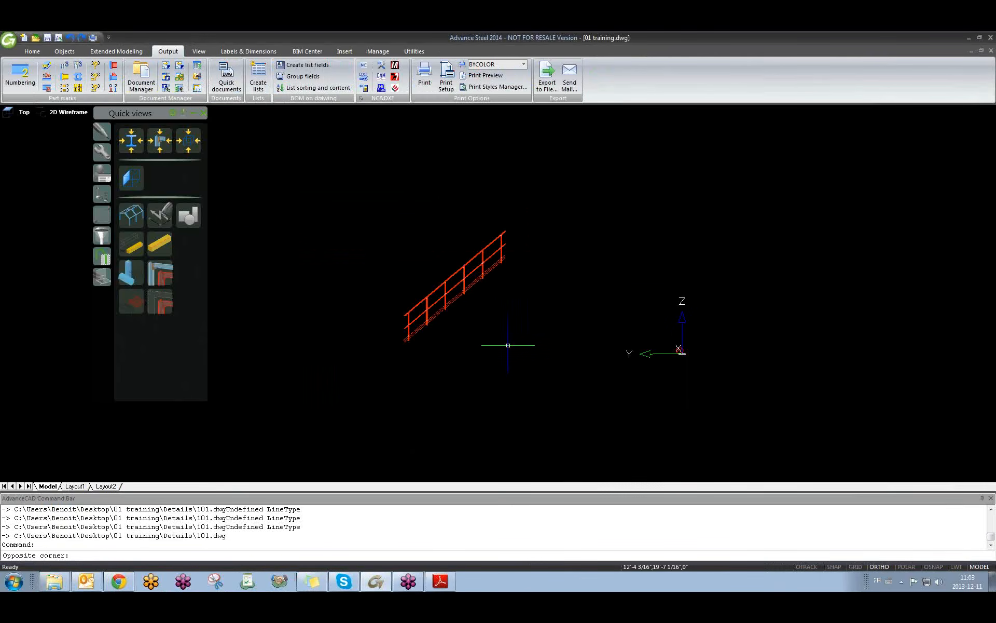
{"action": "left_click", "coordinate": [508, 345]}
{"action": "scroll", "coordinate": [452, 291], "scroll_direction": "up", "scroll_amount": 4}
{"action": "right_click", "coordinate": [410, 269]}
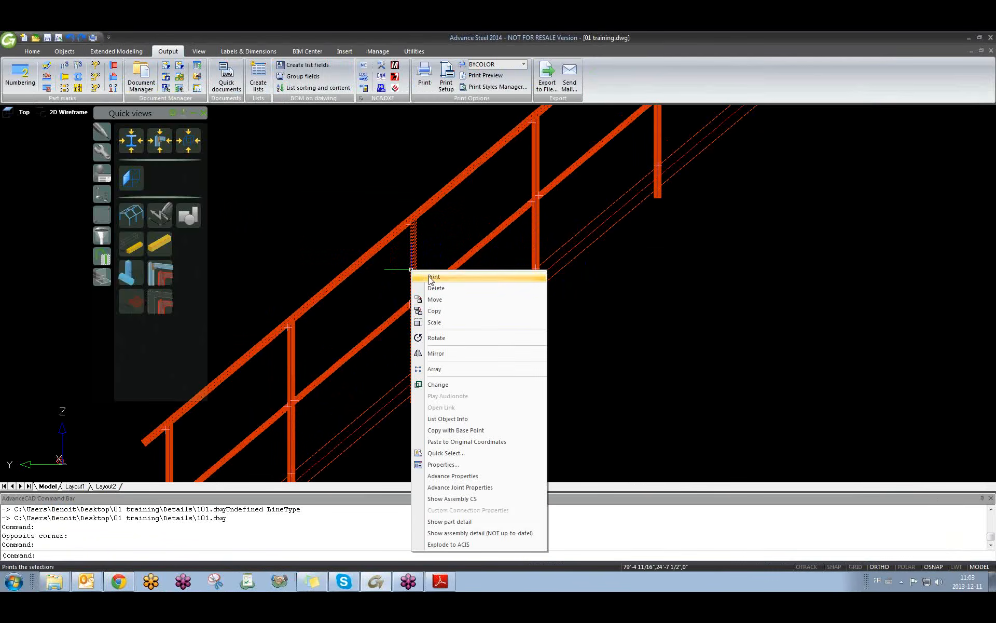
{"action": "left_click", "coordinate": [463, 533]}
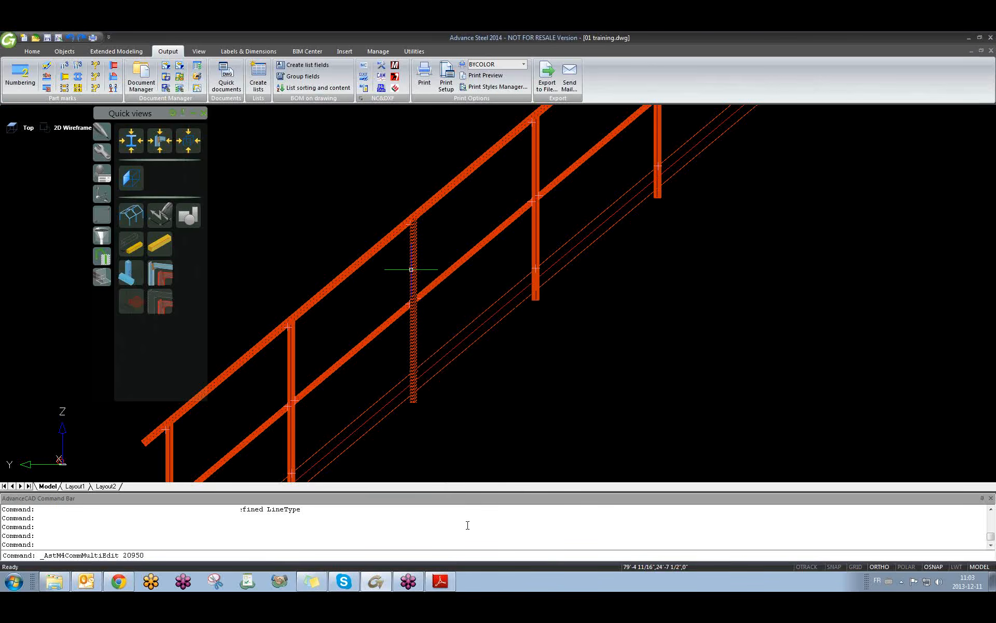
{"action": "scroll", "coordinate": [359, 311], "scroll_direction": "up", "scroll_amount": 5}
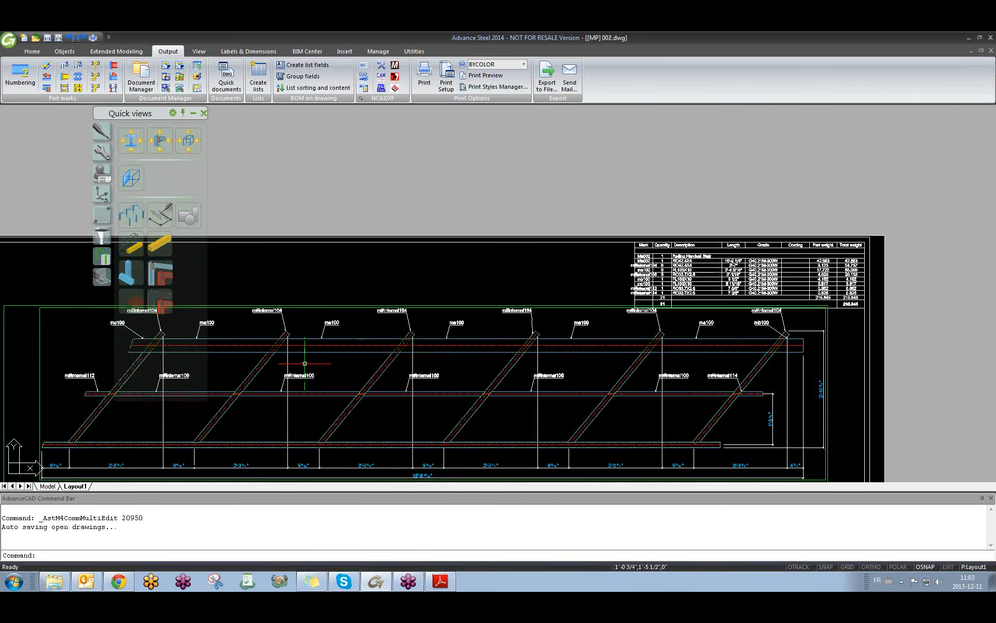
{"action": "scroll", "coordinate": [209, 175], "scroll_direction": "up", "scroll_amount": 2}
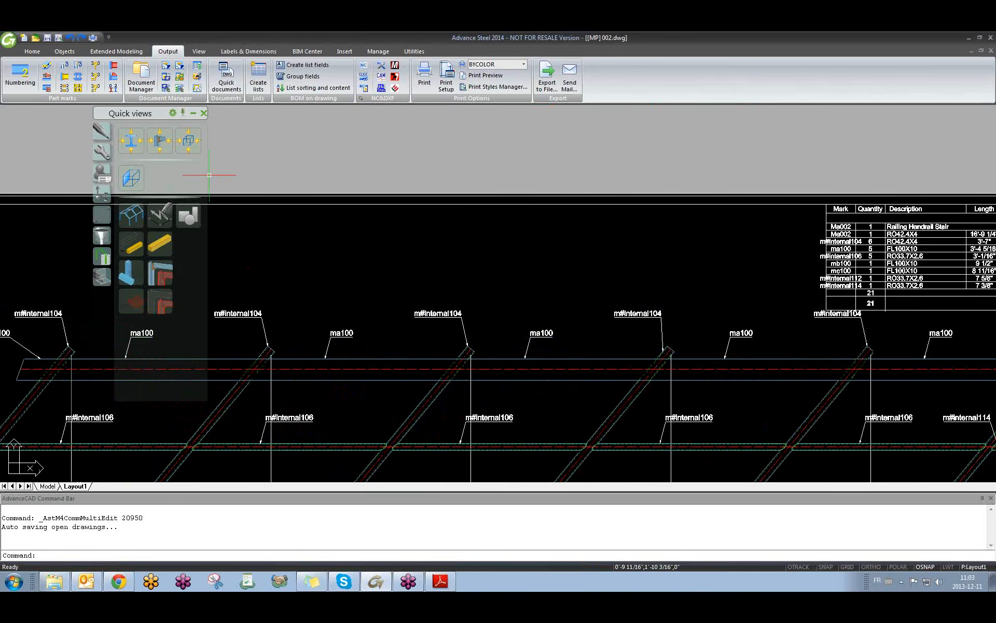
- Update the railing's detail view with the update detail and keep revision command
{"action": "left_click", "coordinate": [249, 51]}
{"action": "left_click", "coordinate": [31, 65]}
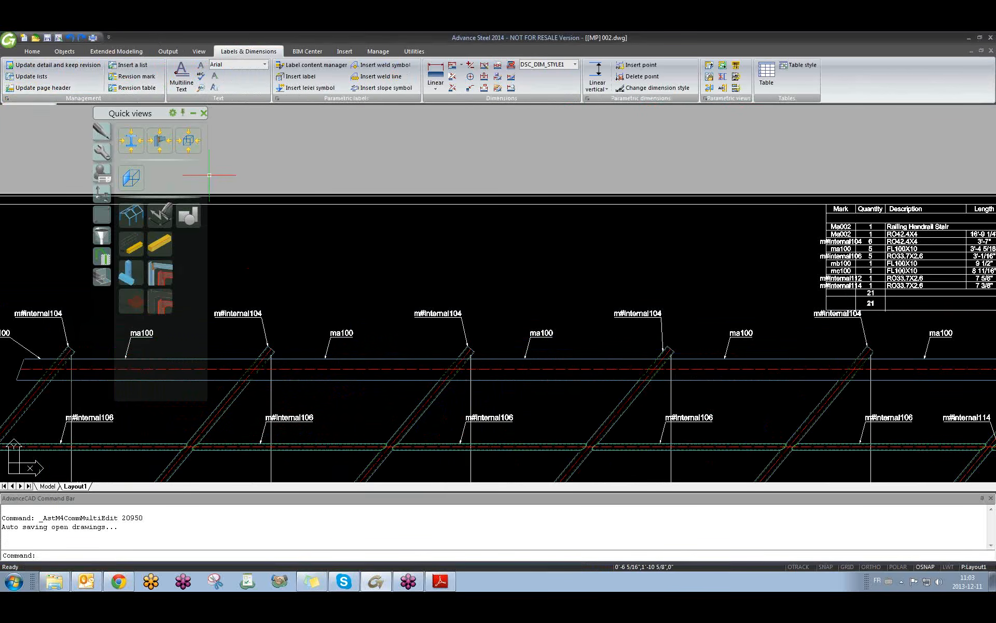
{"action": "left_click", "coordinate": [238, 311]}
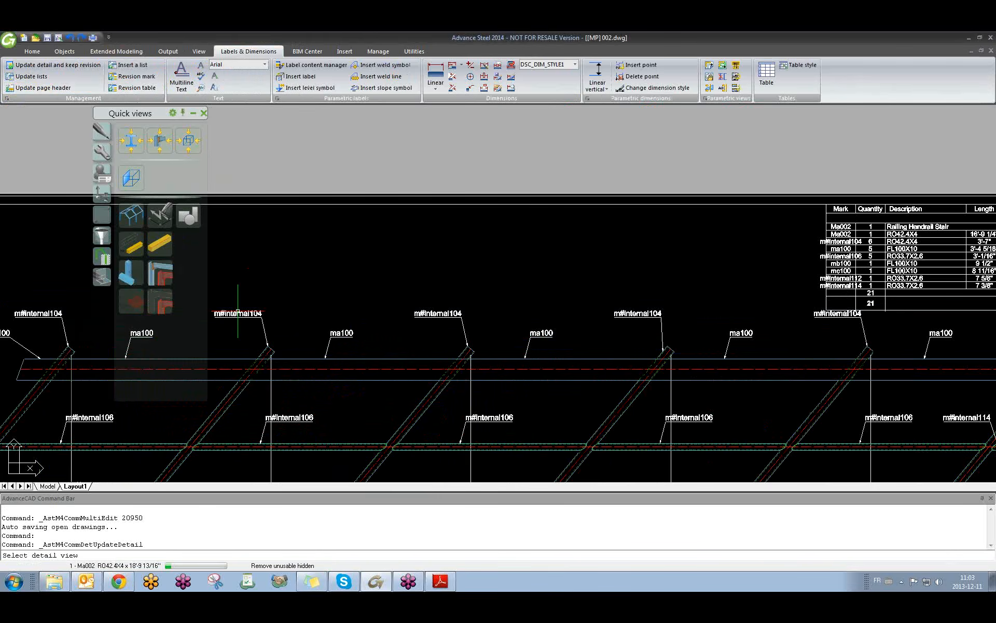
{"action": "middle_click_drag", "start_coordinate": [312, 336], "coordinate": [330, 257]}
{"action": "scroll", "coordinate": [330, 257], "scroll_direction": "down", "scroll_amount": 3}
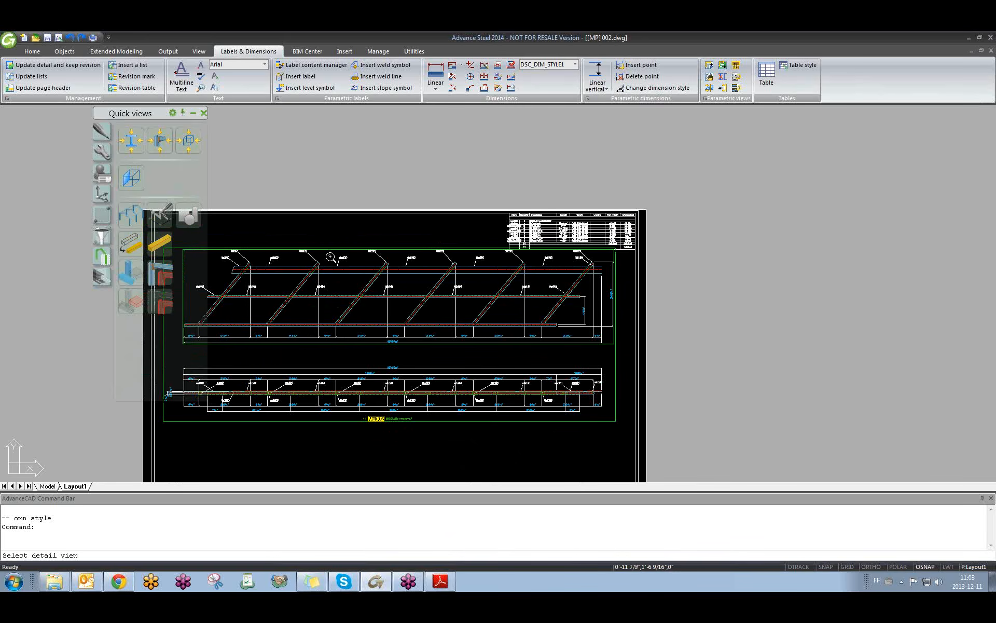
{"action": "key", "text": "Escape"}
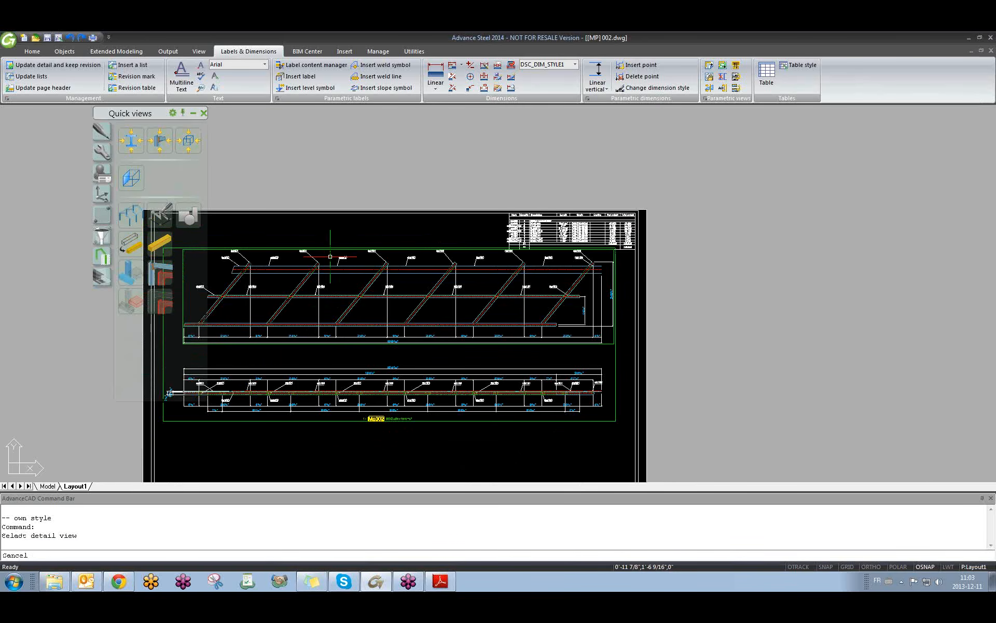
- Switch back to the 01 training model, show all objects and bring the stair into a close 3D view
{"action": "key", "text": "ctrl+Tab"}
{"action": "key", "text": "Escape"}
{"action": "scroll", "coordinate": [373, 310], "scroll_direction": "down", "scroll_amount": 4}
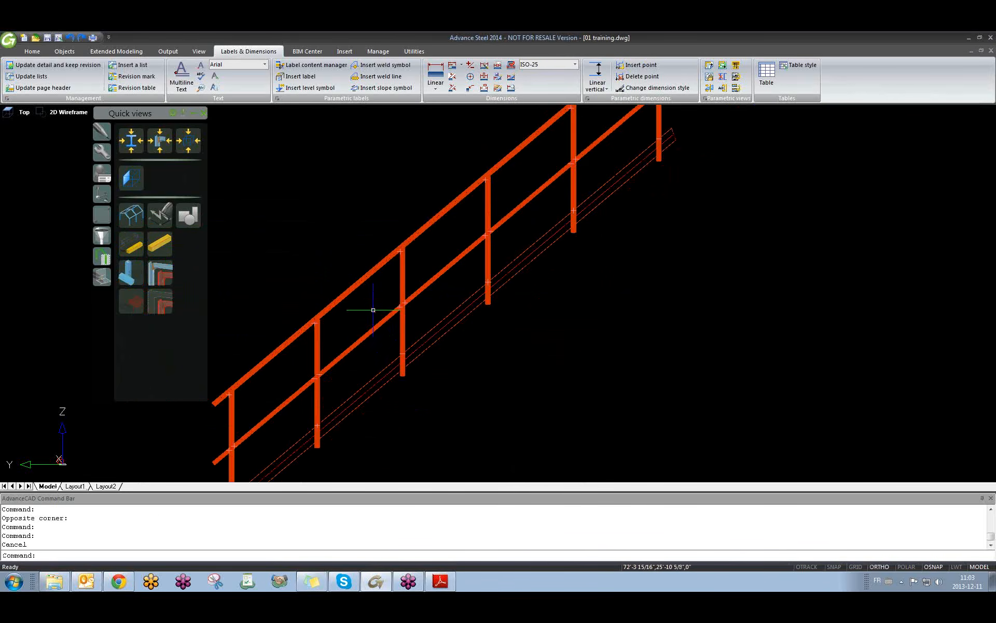
{"action": "middle_click_drag", "start_coordinate": [374, 310], "coordinate": [379, 344]}
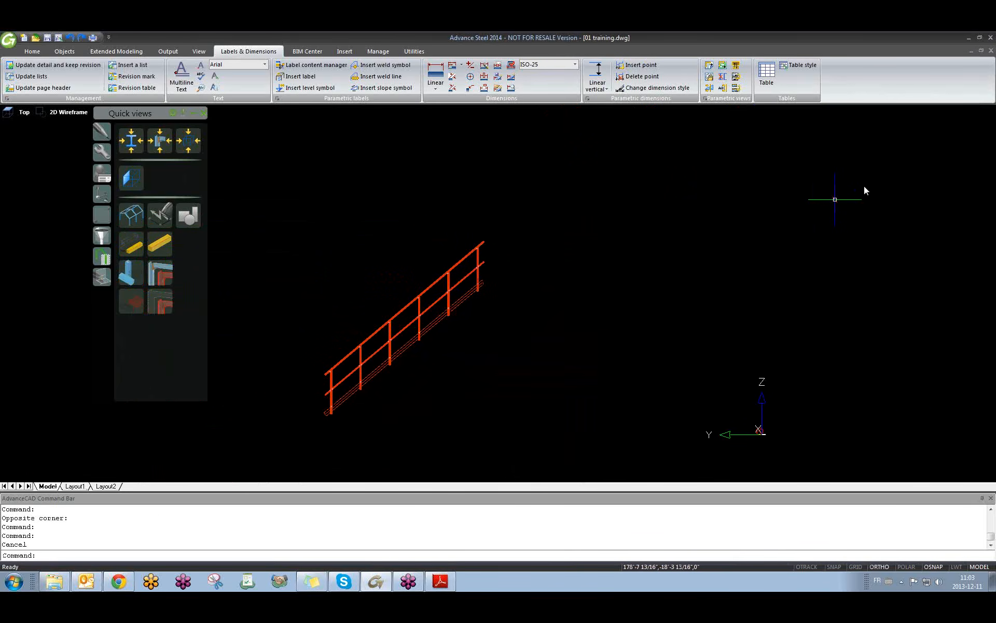
{"action": "middle_click_drag", "start_coordinate": [486, 335], "coordinate": [507, 317]}
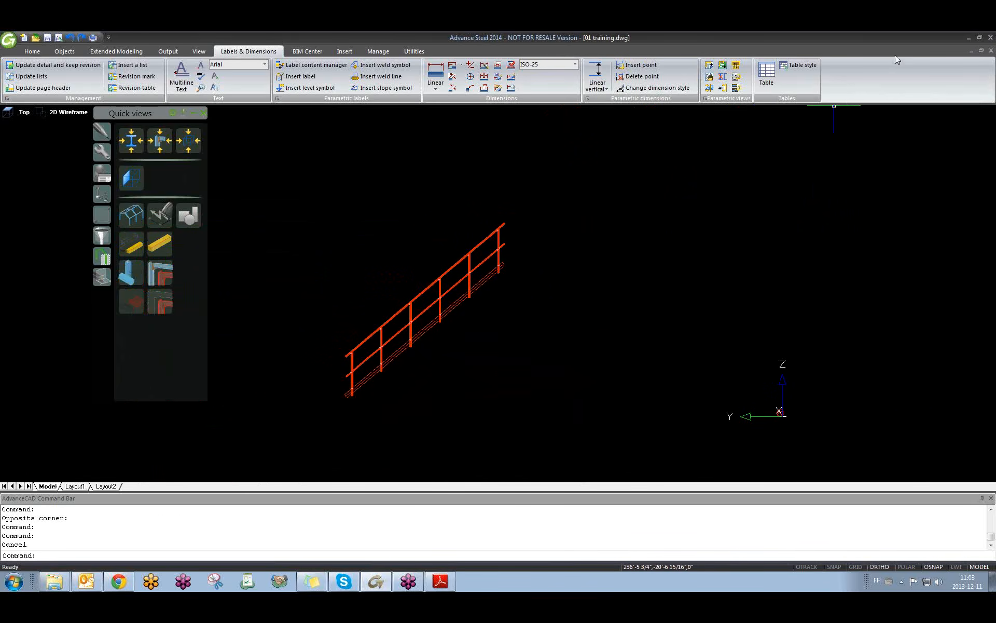
{"action": "left_click", "coordinate": [138, 218]}
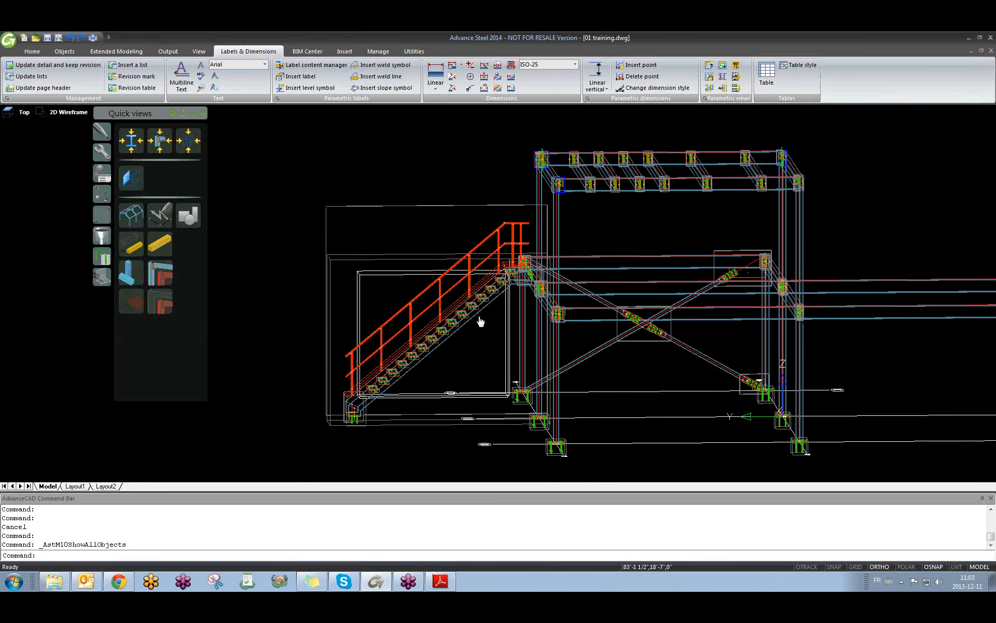
{"action": "scroll", "coordinate": [465, 359], "scroll_direction": "down", "scroll_amount": 2}
{"action": "middle_click_drag", "start_coordinate": [481, 322], "coordinate": [527, 378]}
{"action": "middle_click_drag", "start_coordinate": [390, 351], "coordinate": [410, 346]}
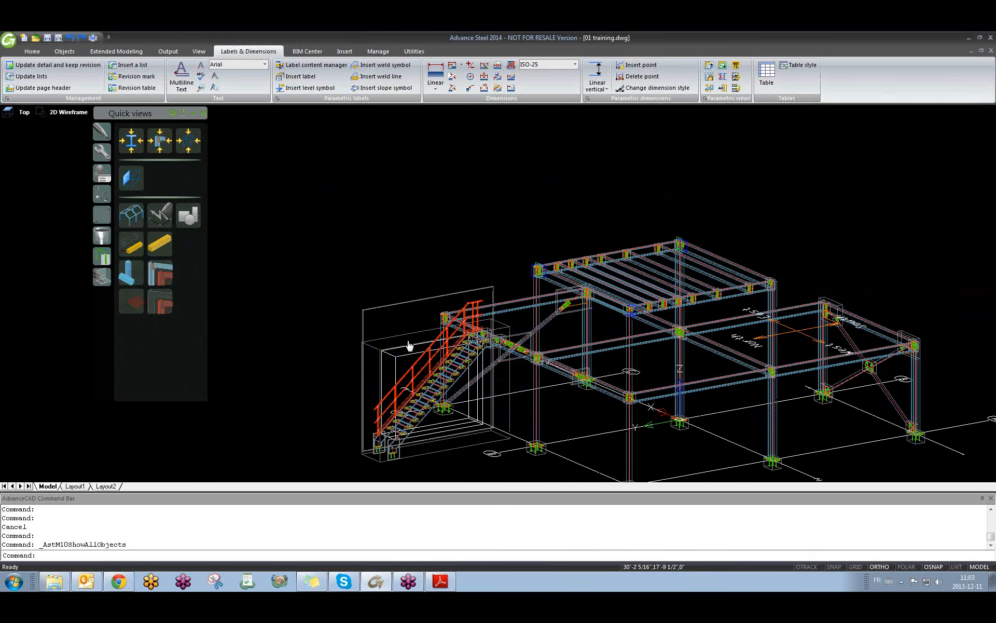
{"action": "scroll", "coordinate": [410, 346], "scroll_direction": "up", "scroll_amount": 5}
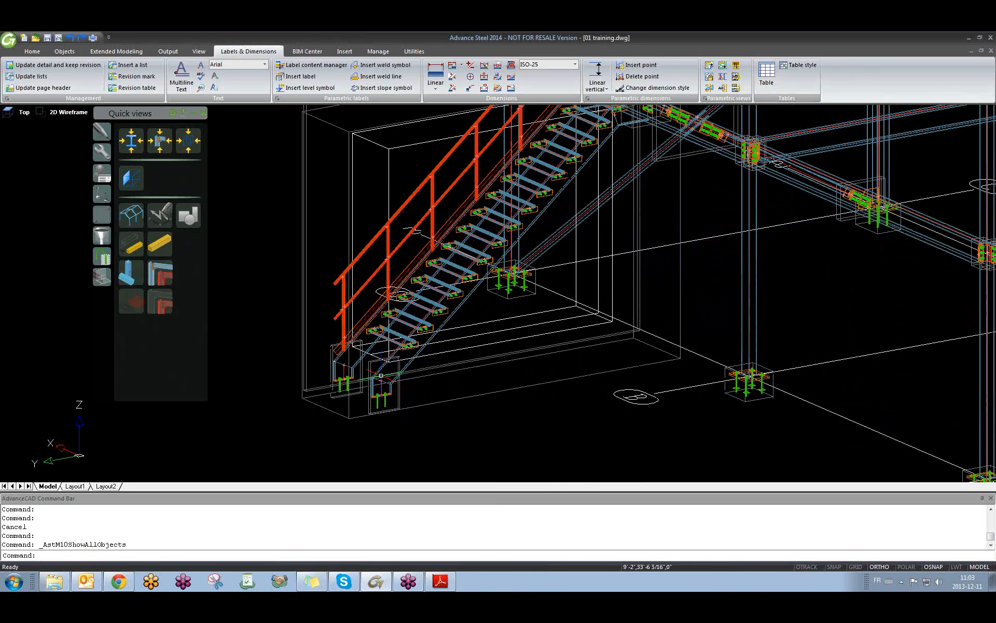
- Browse the user Stairs and Railings drawing styles in Quick documents and preview the Mp Stair at UCS style
{"action": "middle_click_drag", "start_coordinate": [309, 239], "coordinate": [318, 258]}
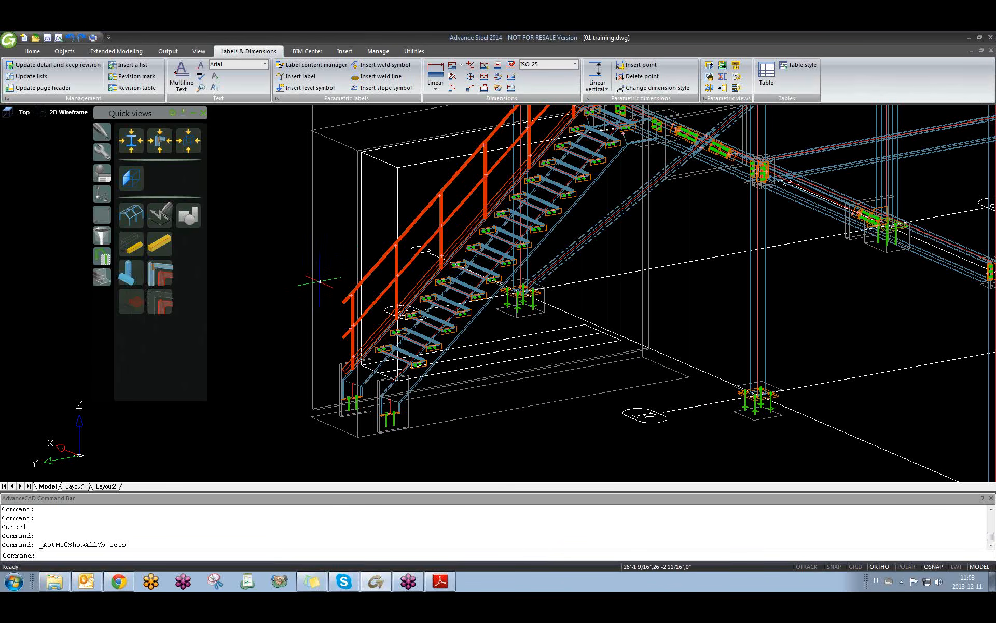
{"action": "left_click", "coordinate": [292, 265]}
{"action": "left_click", "coordinate": [260, 290]}
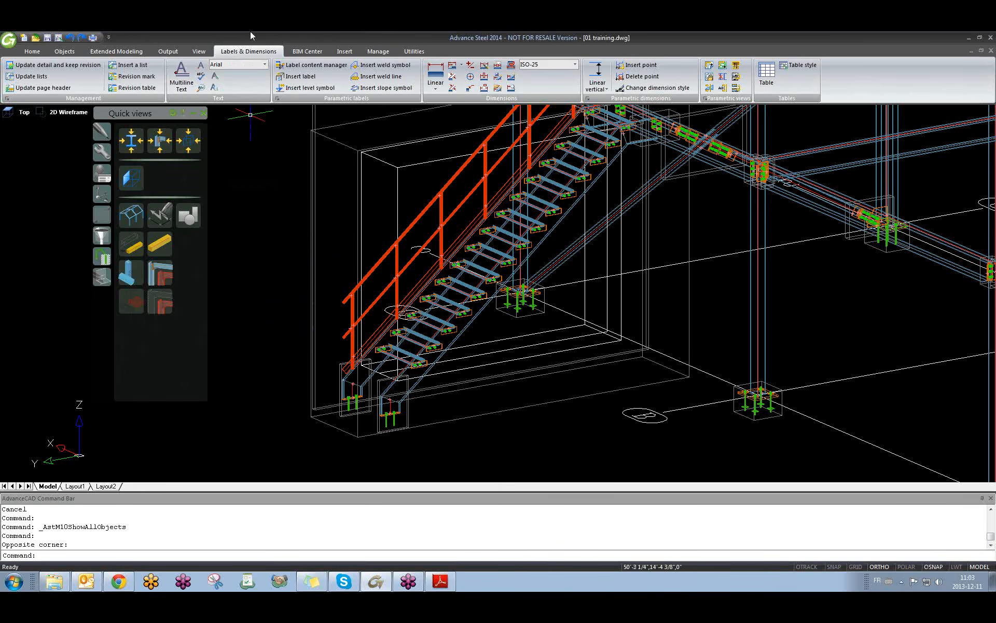
{"action": "left_click", "coordinate": [179, 51]}
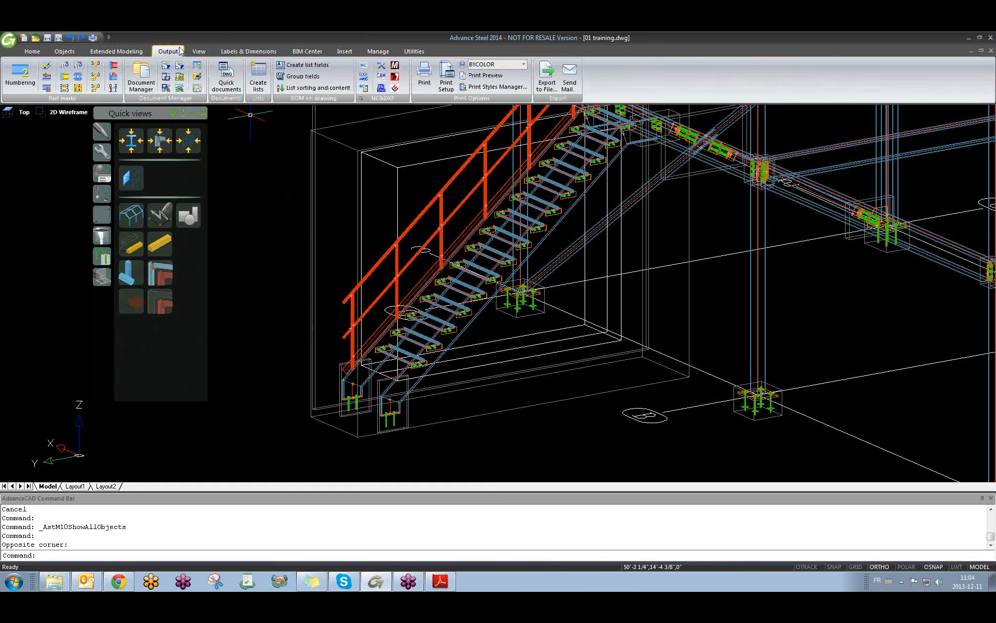
{"action": "left_click", "coordinate": [227, 77]}
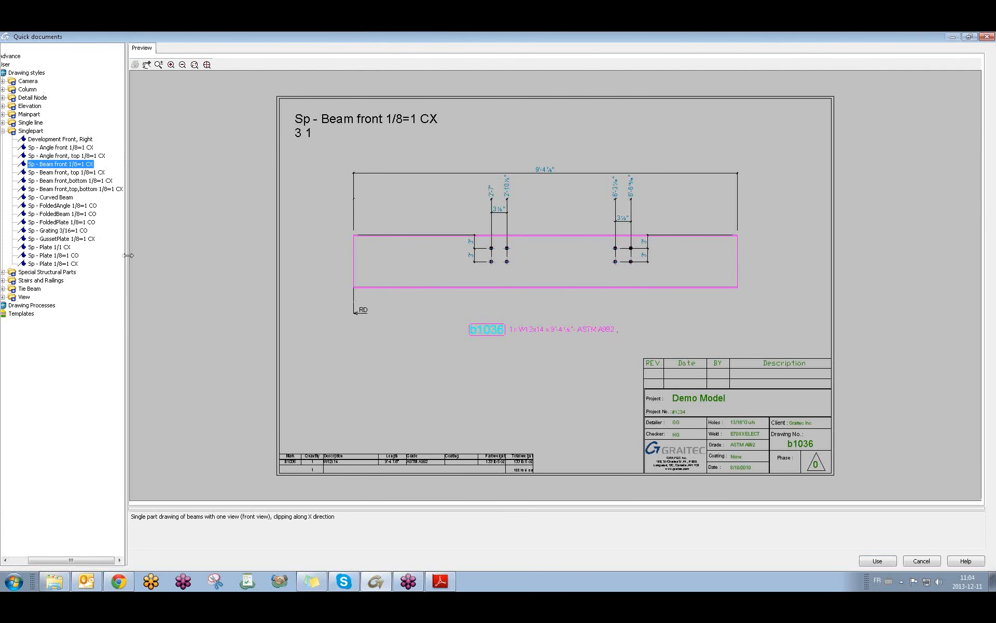
{"action": "left_click", "coordinate": [5, 131]}
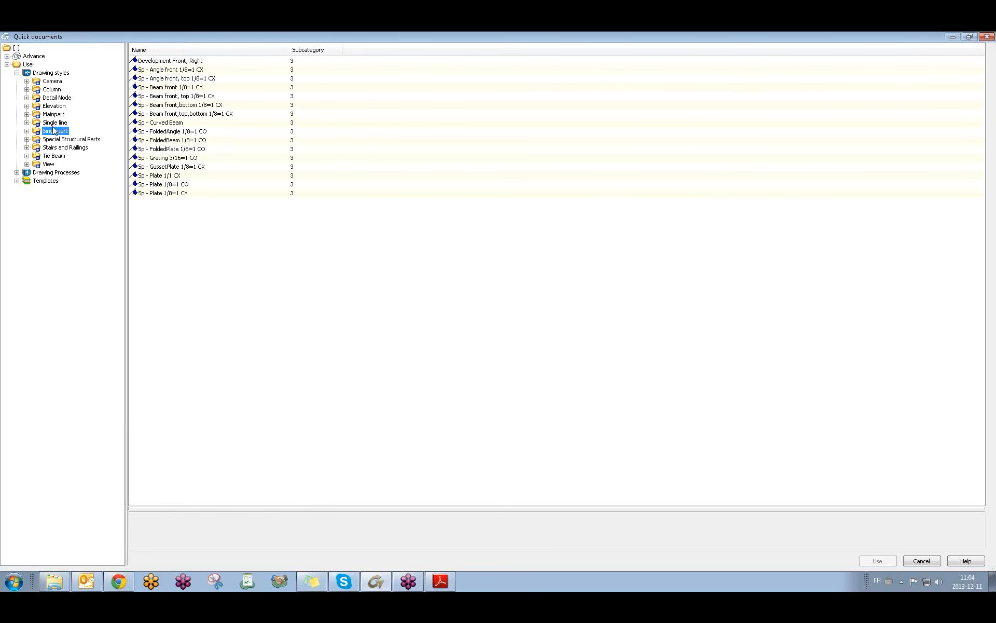
{"action": "left_click", "coordinate": [57, 148]}
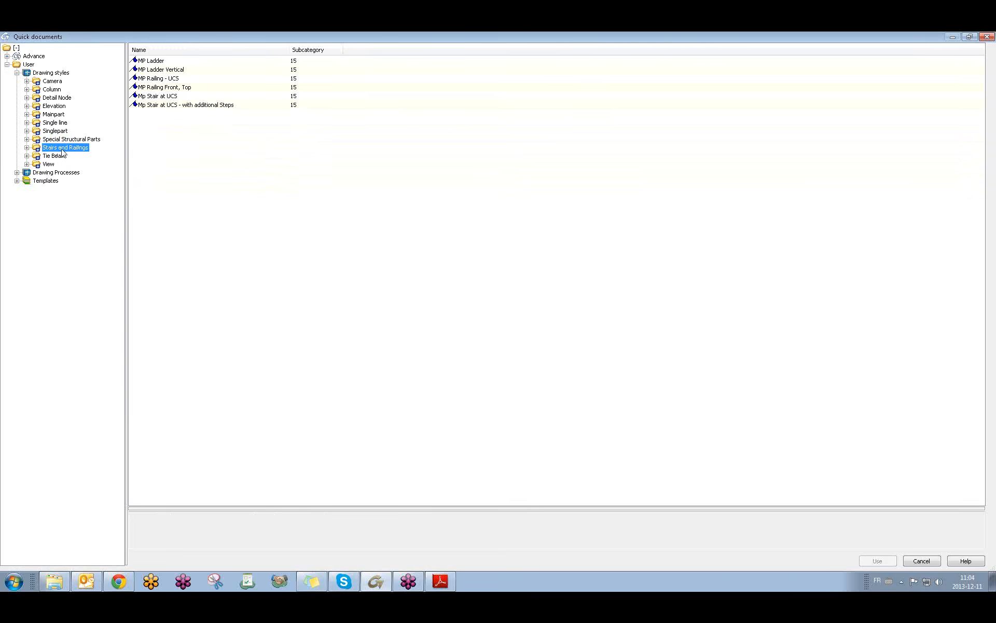
{"action": "left_click", "coordinate": [27, 148]}
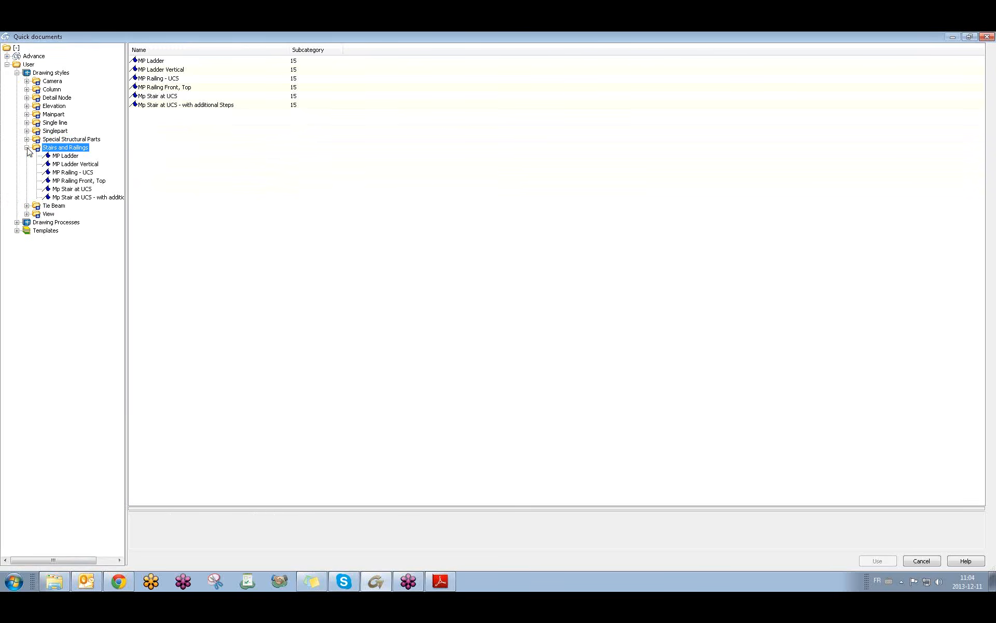
{"action": "left_click", "coordinate": [67, 189]}
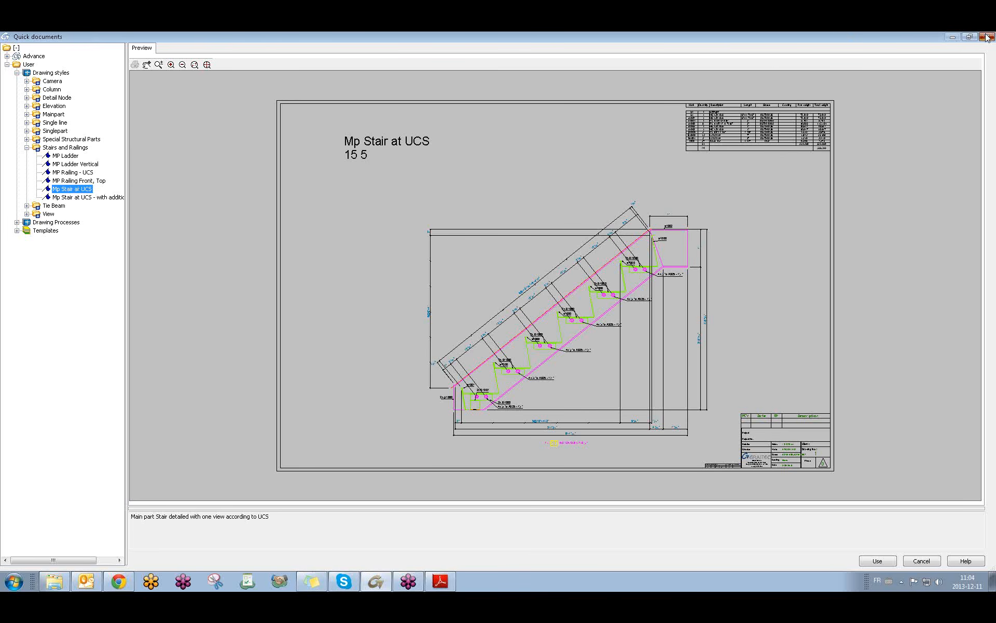
{"action": "left_click", "coordinate": [953, 38]}
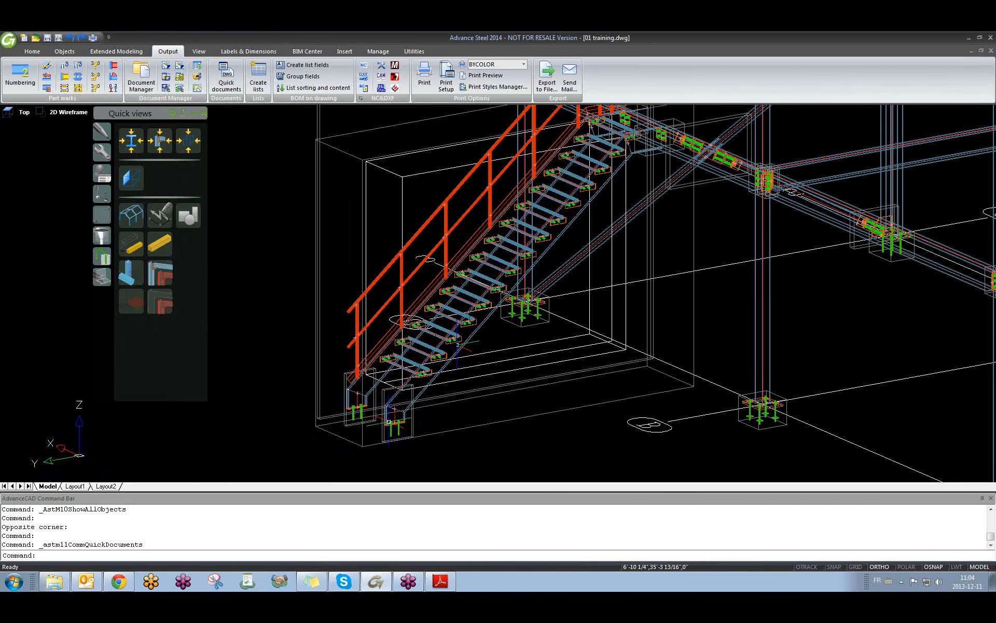
- Rotate the UCS around Y and around Z so its XY plane lies parallel to the side of the stair
{"action": "scroll", "coordinate": [564, 197], "scroll_direction": "down", "scroll_amount": 3}
{"action": "middle_click_drag", "start_coordinate": [544, 285], "coordinate": [523, 290], "text": "shift"}
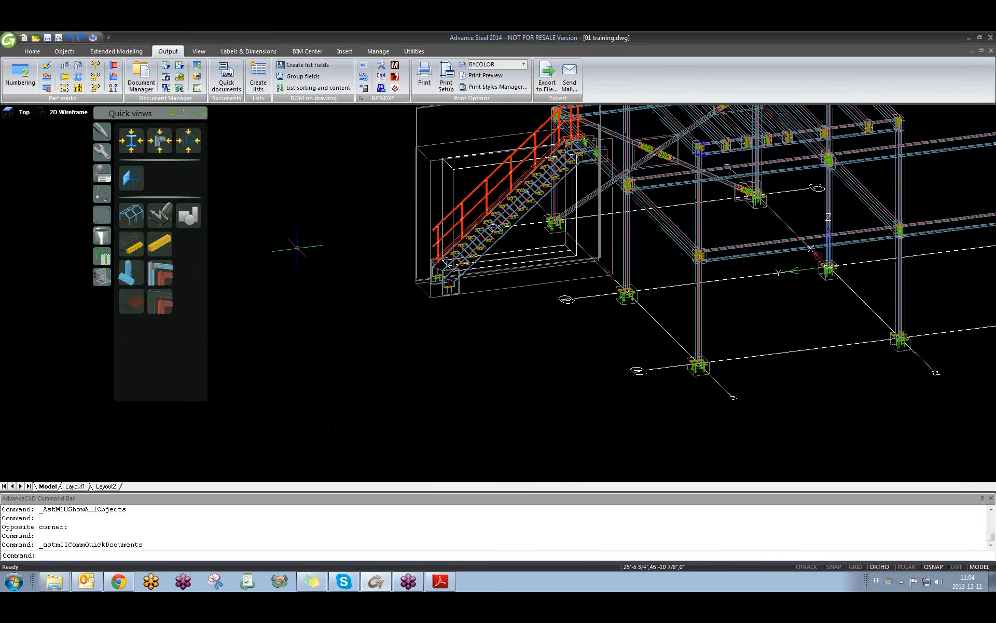
{"action": "left_click", "coordinate": [99, 200]}
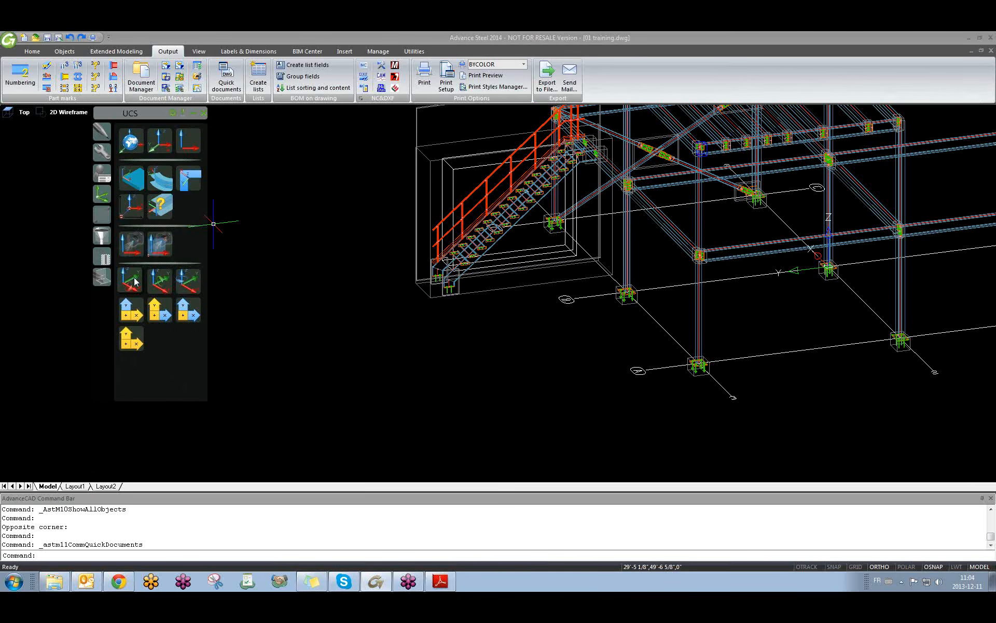
{"action": "left_click", "coordinate": [162, 282]}
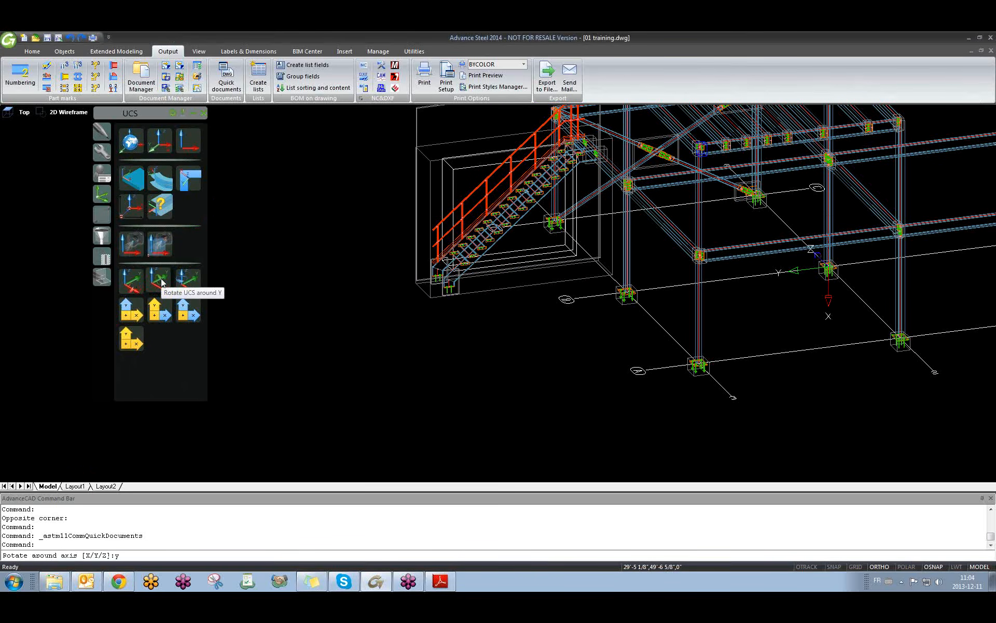
{"action": "left_click", "coordinate": [186, 281]}
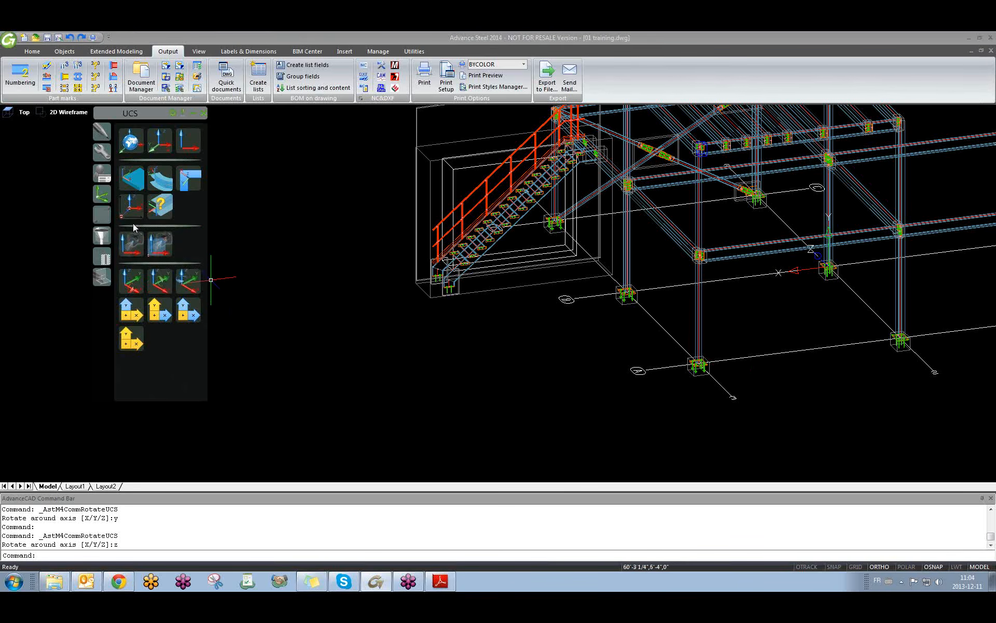
- Move the UCS origin to the foot of the stair, at the base of the near stringer
{"action": "left_click", "coordinate": [130, 205]}
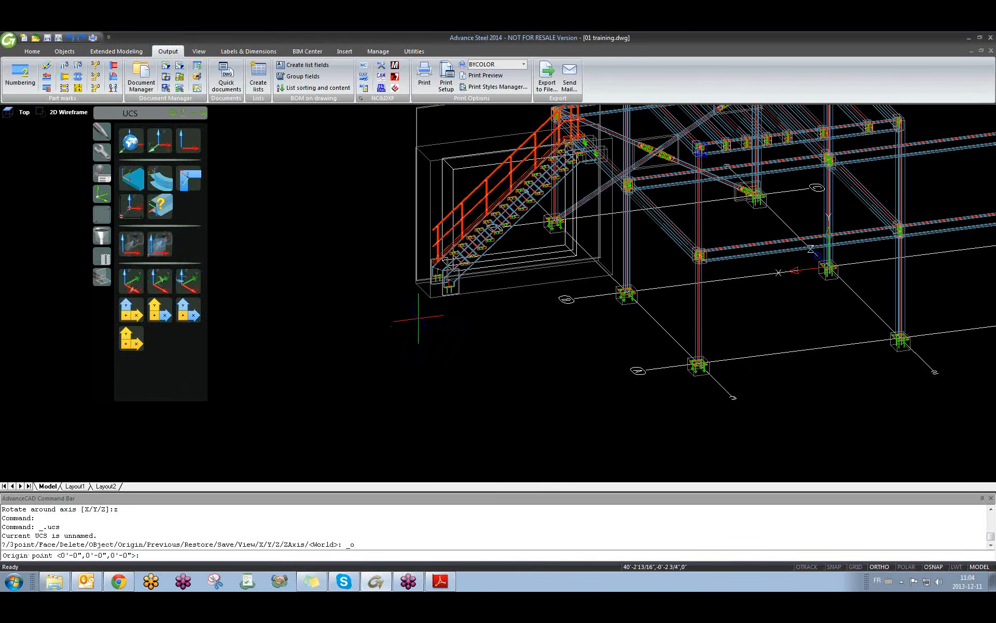
{"action": "left_click", "coordinate": [444, 295]}
{"action": "middle_click_drag", "start_coordinate": [455, 301], "coordinate": [489, 355], "text": "shift"}
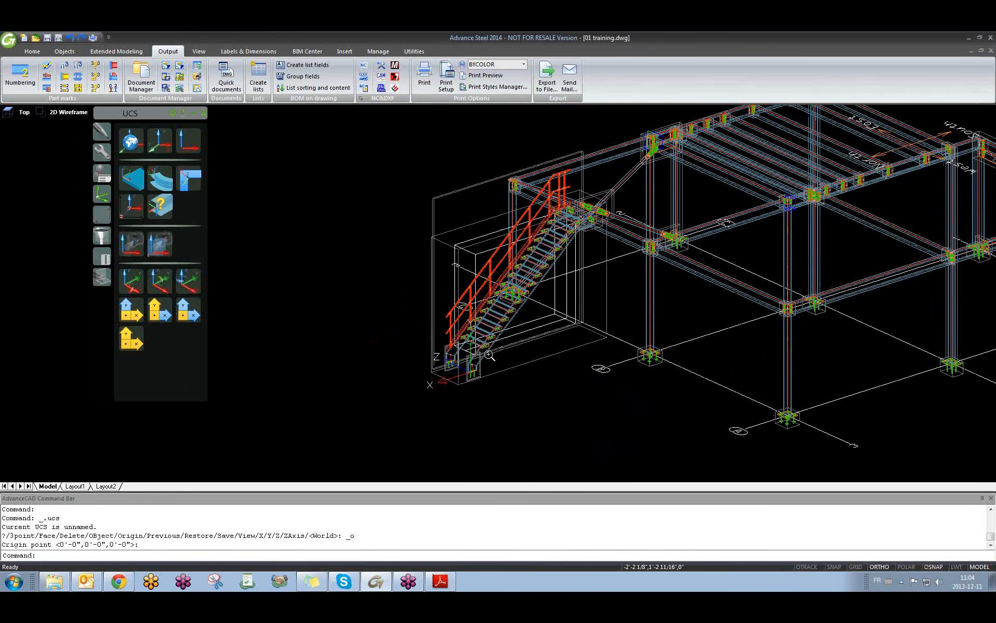
{"action": "scroll", "coordinate": [467, 348], "scroll_direction": "up", "scroll_amount": 4}
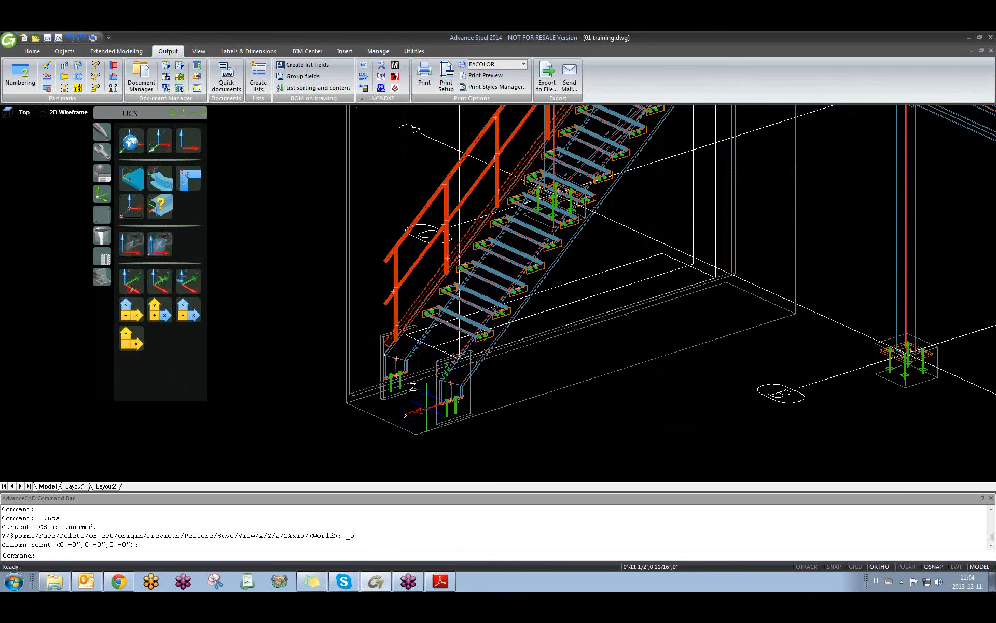
{"action": "middle_click_drag", "start_coordinate": [459, 397], "coordinate": [392, 376], "text": "shift"}
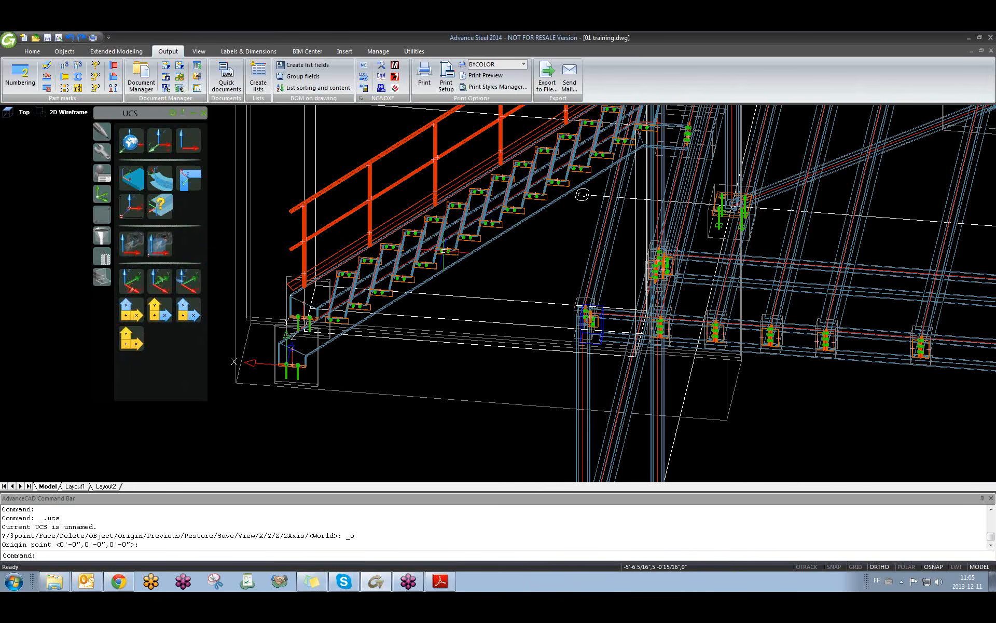
- Clear the selection and apply the Mp Stair at UCS drawing style from Quick documents, accepting the 1"=1'-0" scale
{"action": "left_click", "coordinate": [350, 211]}
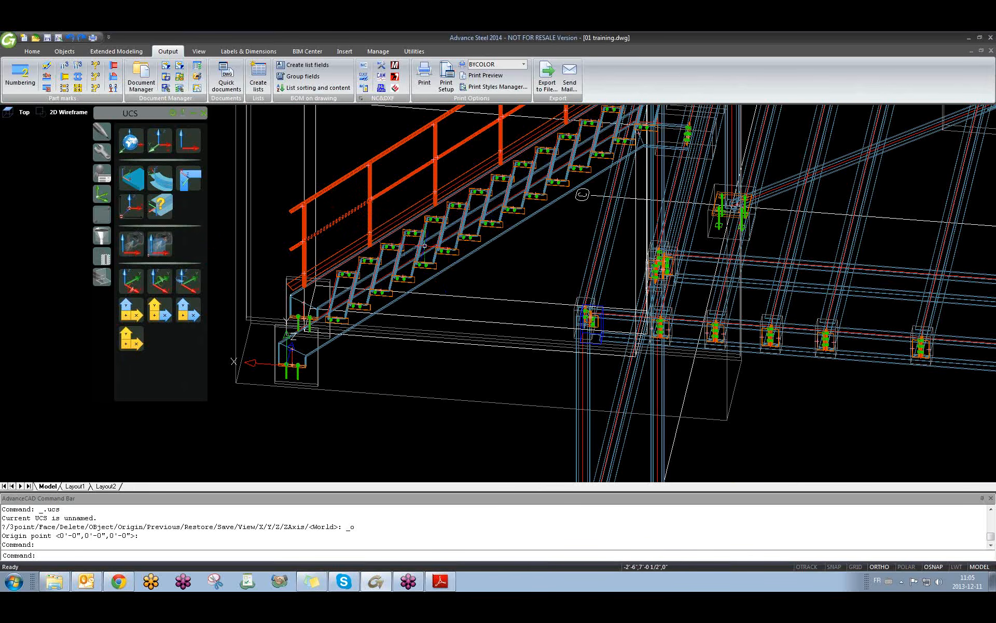
{"action": "key", "text": "Escape"}
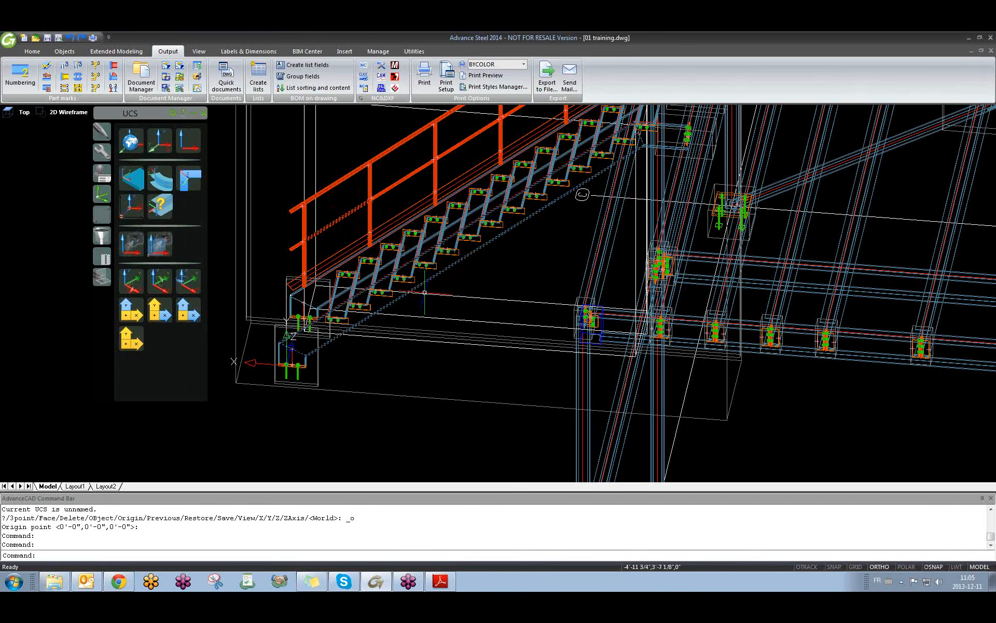
{"action": "key", "text": "Escape"}
{"action": "left_click", "coordinate": [226, 75]}
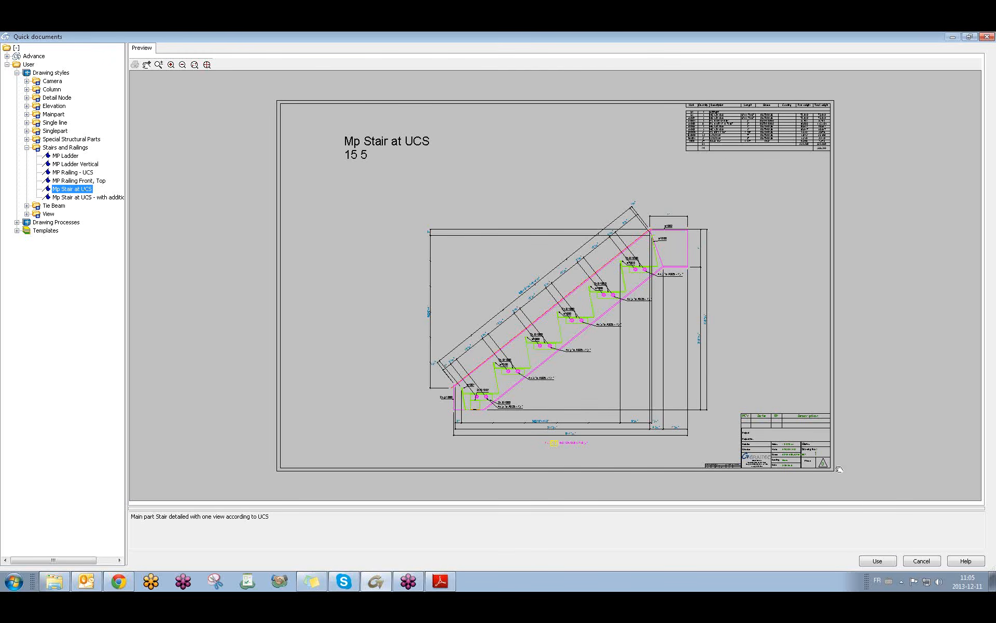
{"action": "left_click", "coordinate": [877, 562]}
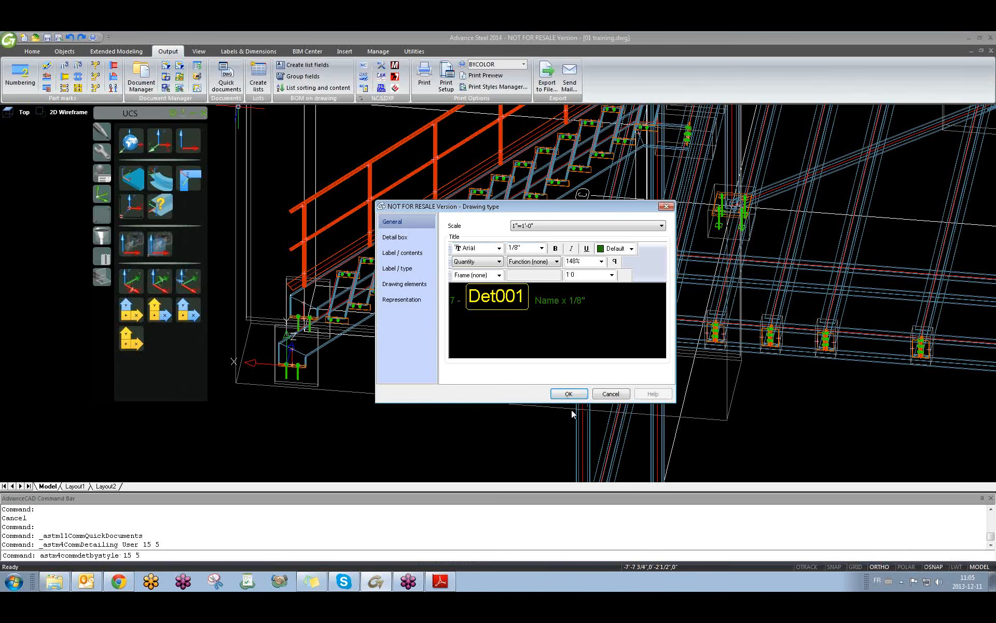
{"action": "left_click", "coordinate": [569, 394]}
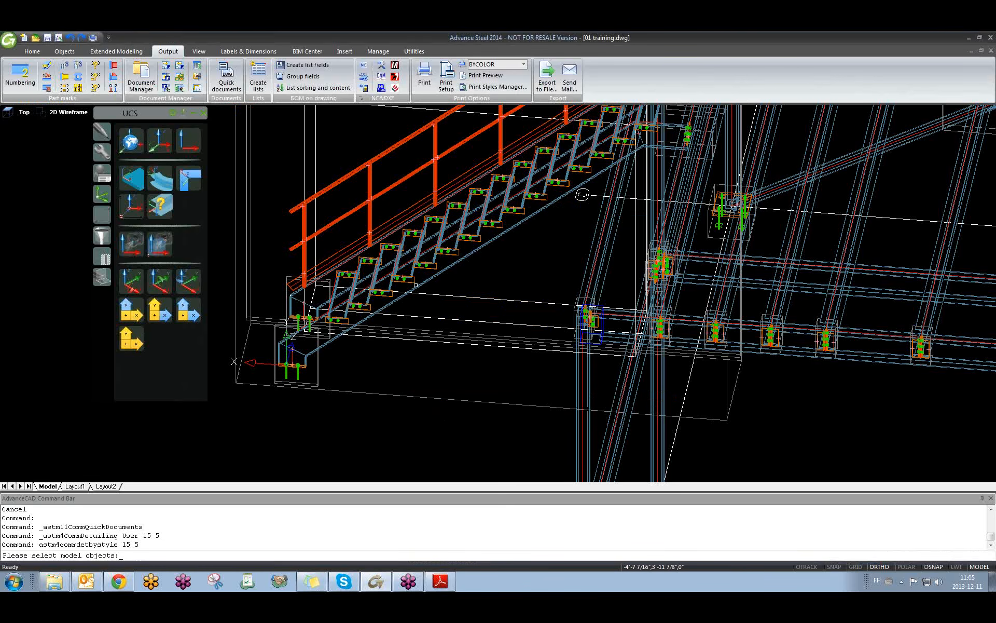
- Detail the near stair stringer into new drawing 3 with the ASDETPROTO-Assembly-ANSI-C.dwg prototype
{"action": "scroll", "coordinate": [439, 265], "scroll_direction": "up", "scroll_amount": 2}
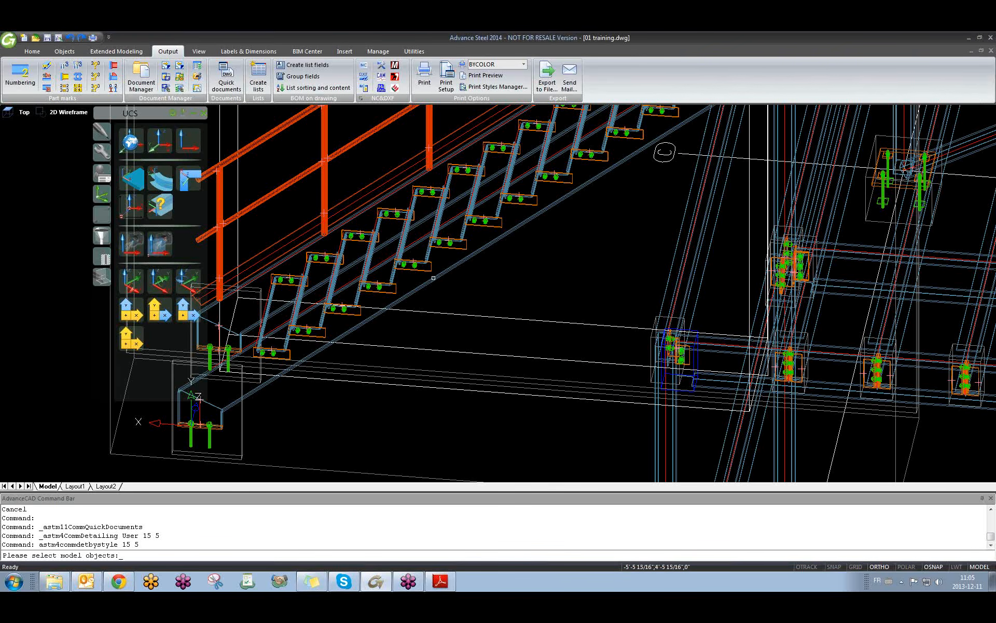
{"action": "scroll", "coordinate": [437, 278], "scroll_direction": "down", "scroll_amount": 3}
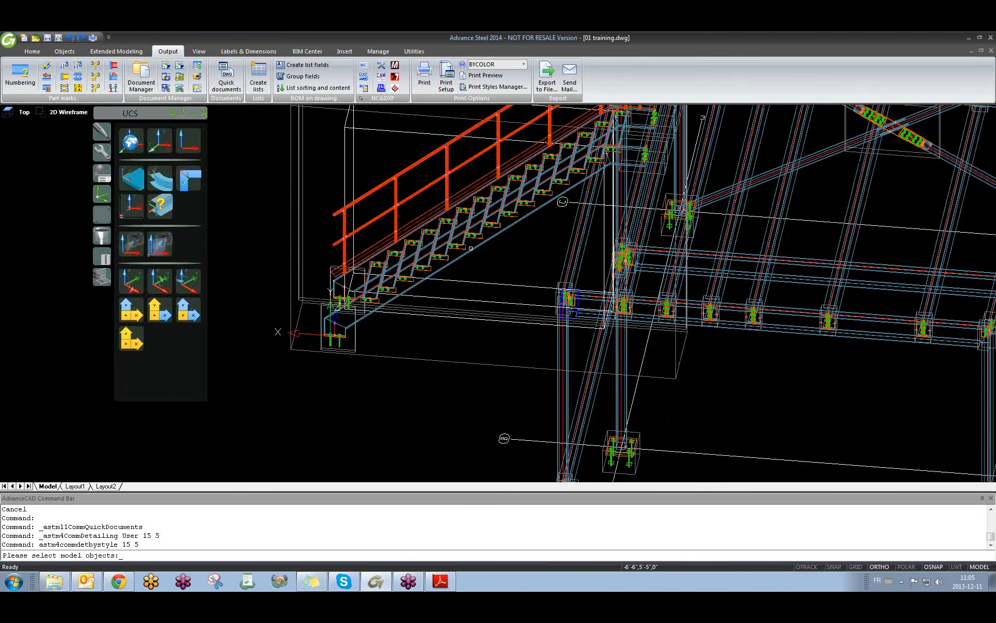
{"action": "left_click", "coordinate": [470, 248]}
{"action": "key", "text": "Return"}
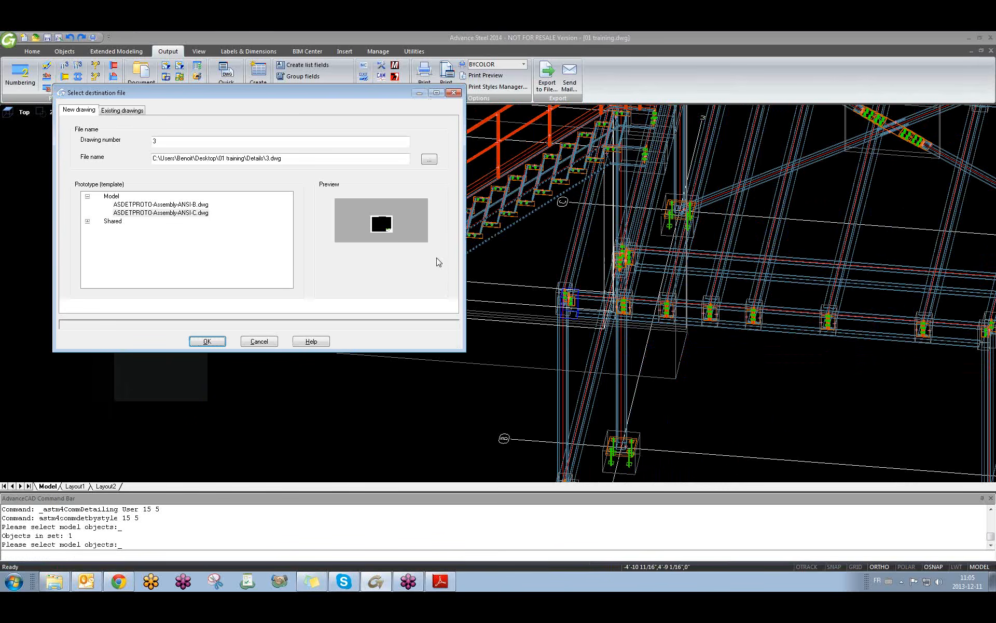
{"action": "left_click", "coordinate": [148, 213]}
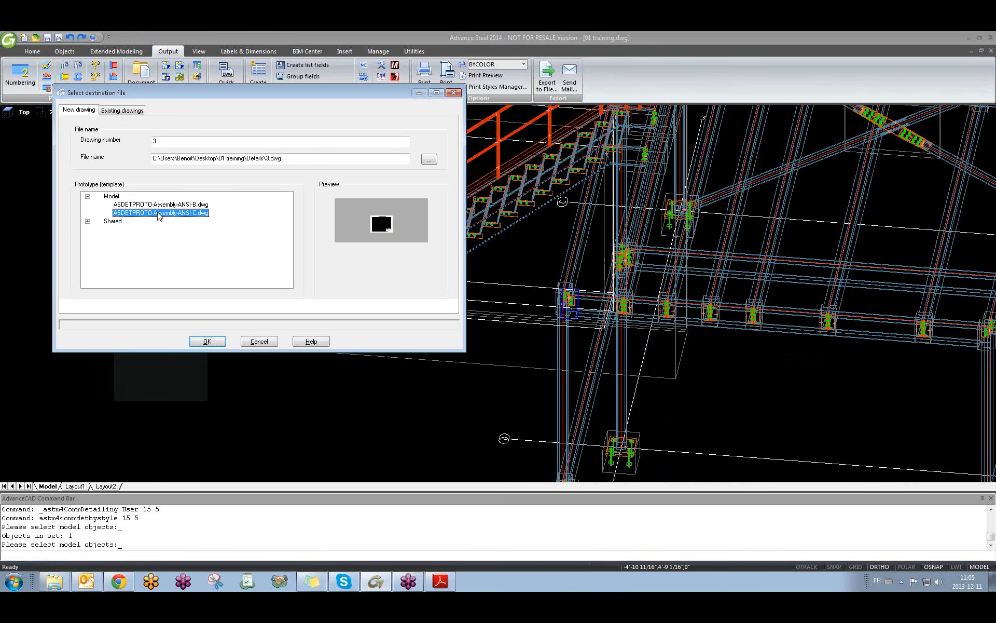
{"action": "left_click", "coordinate": [207, 342]}
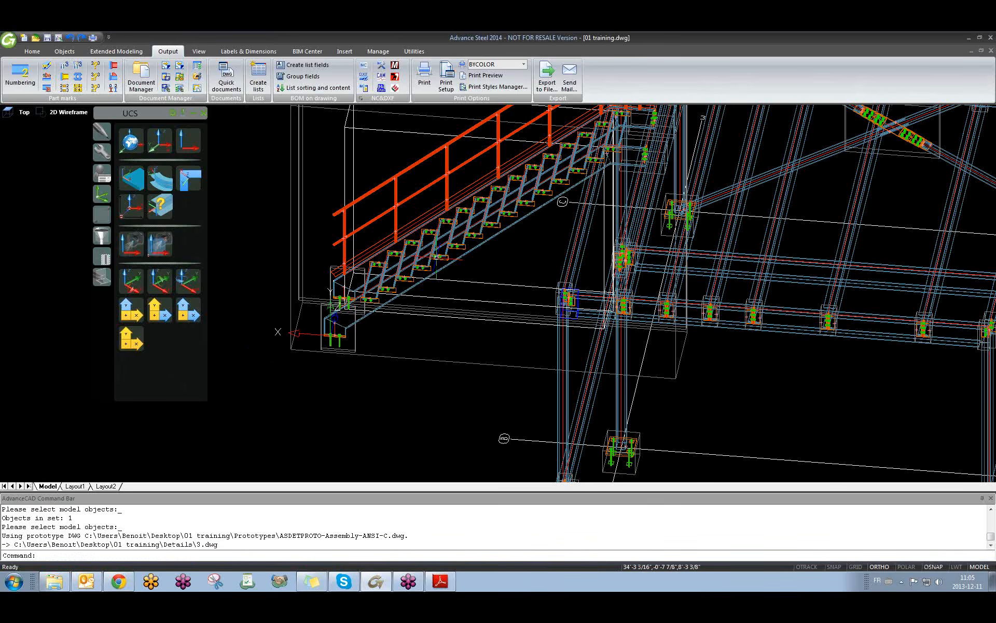
- Open the assembly detail of the near stair stringer from the model
{"action": "left_click", "coordinate": [450, 261]}
{"action": "right_click", "coordinate": [451, 261]}
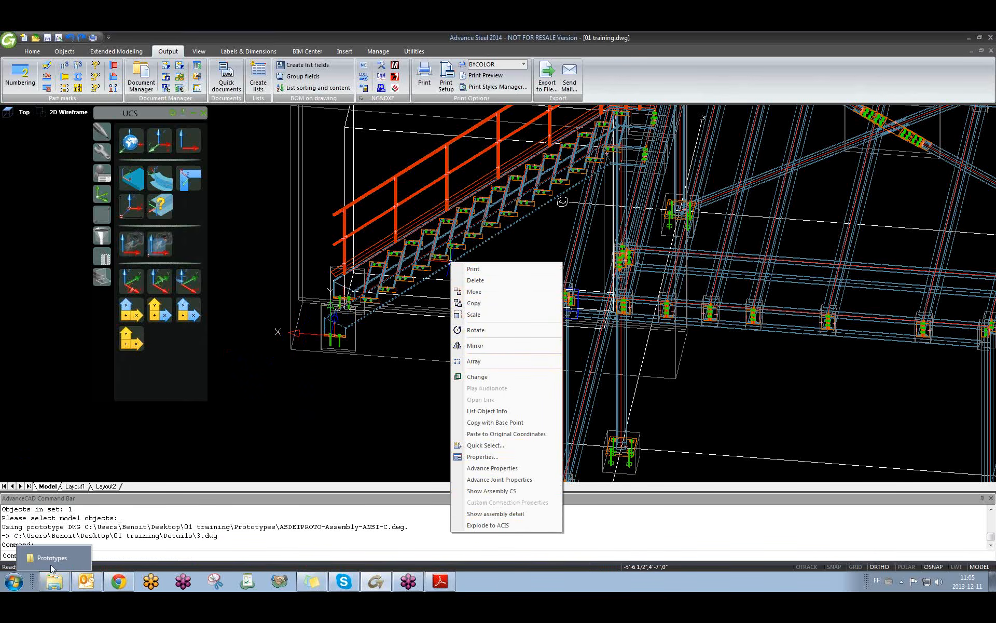
{"action": "mouse_move", "coordinate": [55, 582]}
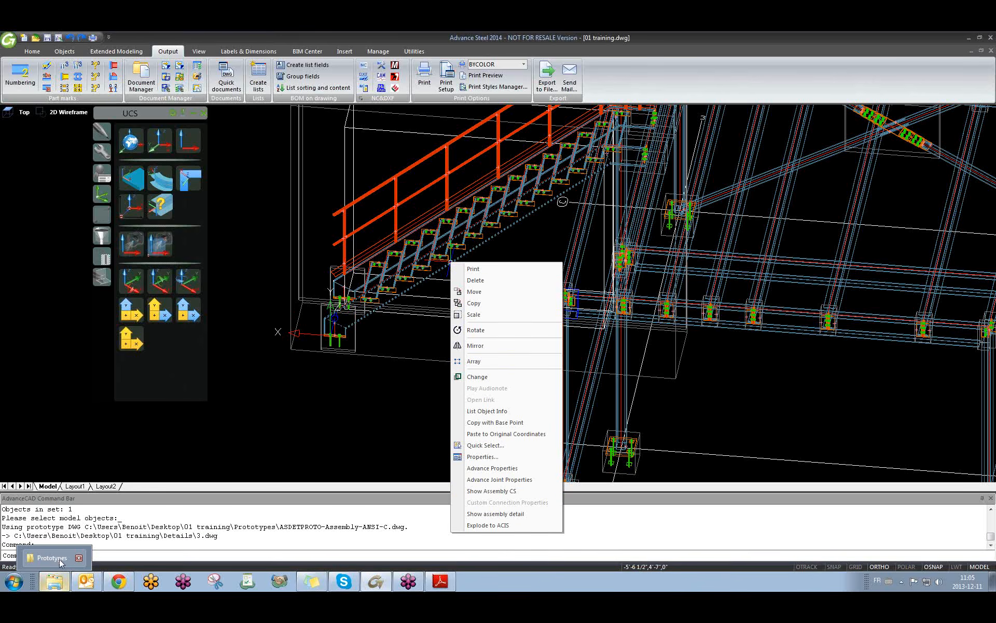
{"action": "left_click", "coordinate": [368, 397]}
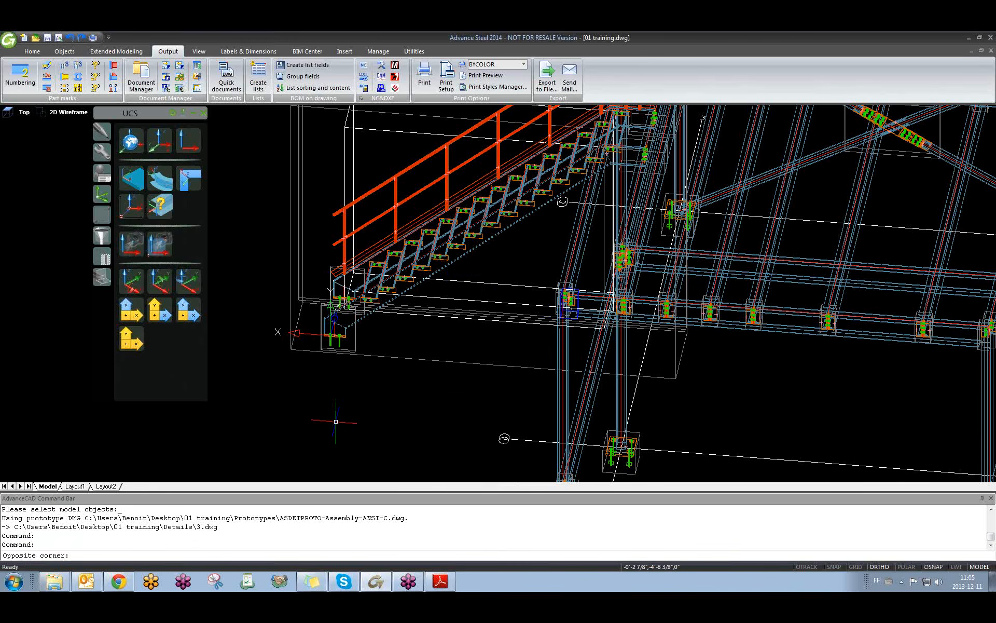
{"action": "key", "text": "Escape"}
{"action": "left_click", "coordinate": [434, 271]}
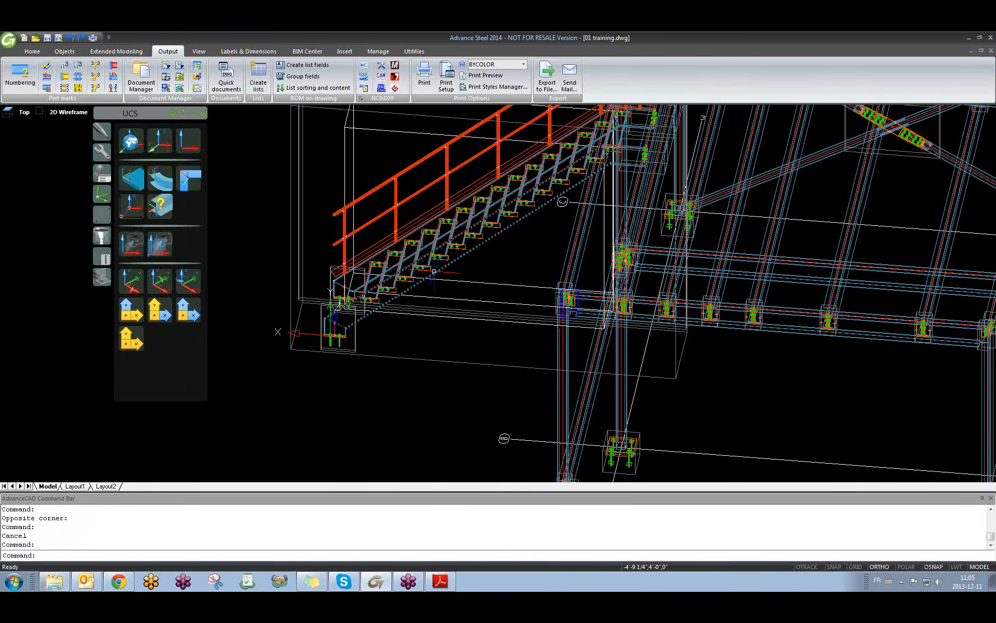
{"action": "right_click", "coordinate": [434, 271]}
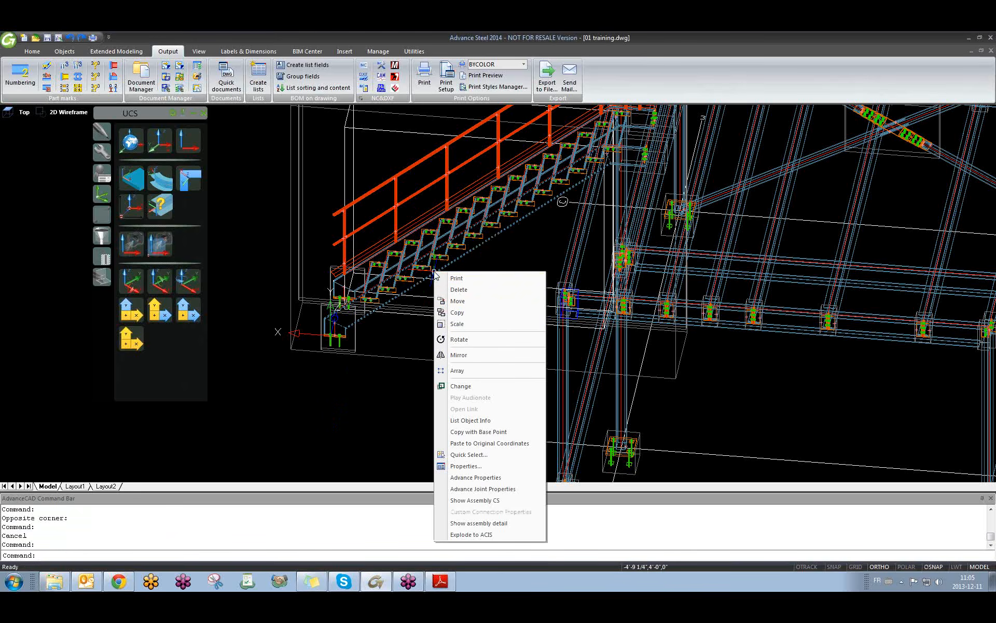
{"action": "left_click", "coordinate": [473, 523]}
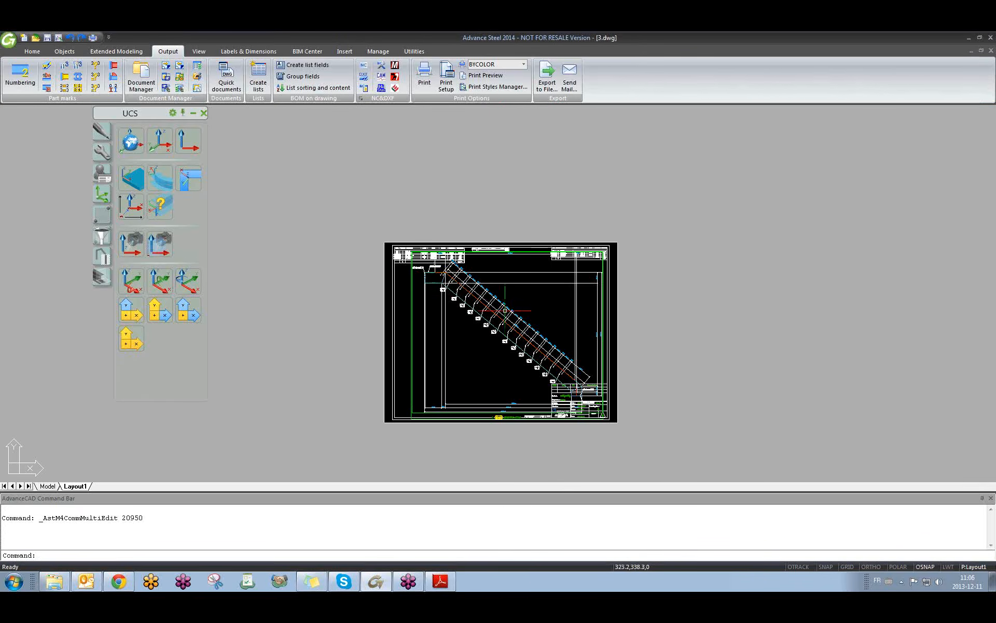
- Examine the stringer view, its dimensions, hole labels and parts list on the sheet of drawing 3
{"action": "scroll", "coordinate": [540, 364], "scroll_direction": "up", "scroll_amount": 8}
{"action": "scroll", "coordinate": [491, 275], "scroll_direction": "down", "scroll_amount": 3}
{"action": "mouse_move", "coordinate": [540, 365]}
{"action": "middle_mouse_down"}
{"action": "mouse_move", "coordinate": [491, 275]}
{"action": "mouse_move", "coordinate": [594, 379]}
{"action": "mouse_move", "coordinate": [593, 392]}
{"action": "middle_mouse_up"}
{"action": "scroll", "coordinate": [429, 208], "scroll_direction": "up", "scroll_amount": 2}
{"action": "scroll", "coordinate": [429, 208], "scroll_direction": "up", "scroll_amount": 4}
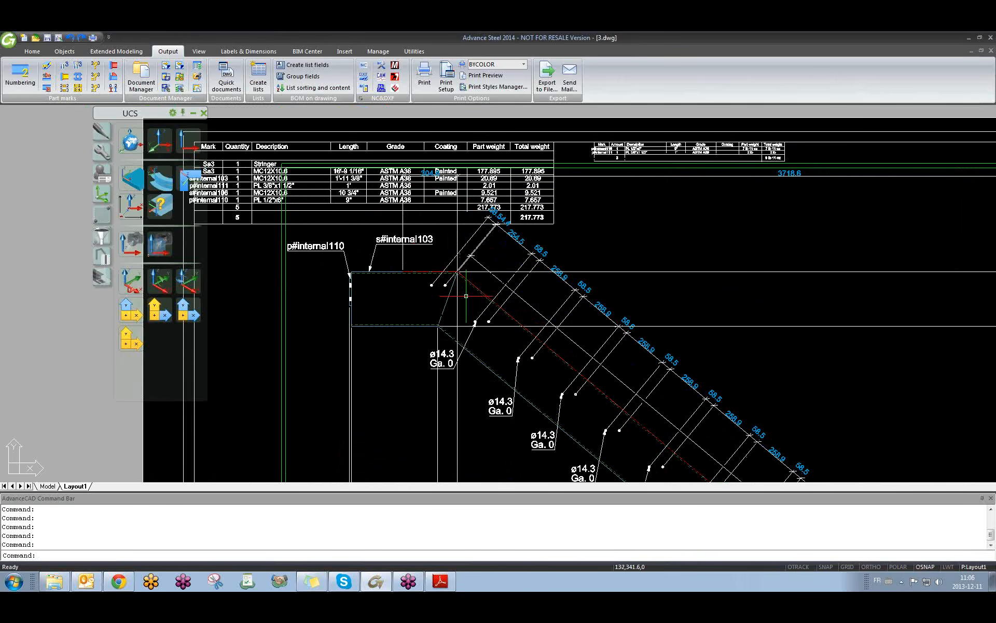
{"action": "middle_click_drag", "start_coordinate": [490, 313], "coordinate": [482, 300]}
{"action": "scroll", "coordinate": [482, 300], "scroll_direction": "down", "scroll_amount": 3}
{"action": "scroll", "coordinate": [483, 300], "scroll_direction": "down", "scroll_amount": 3}
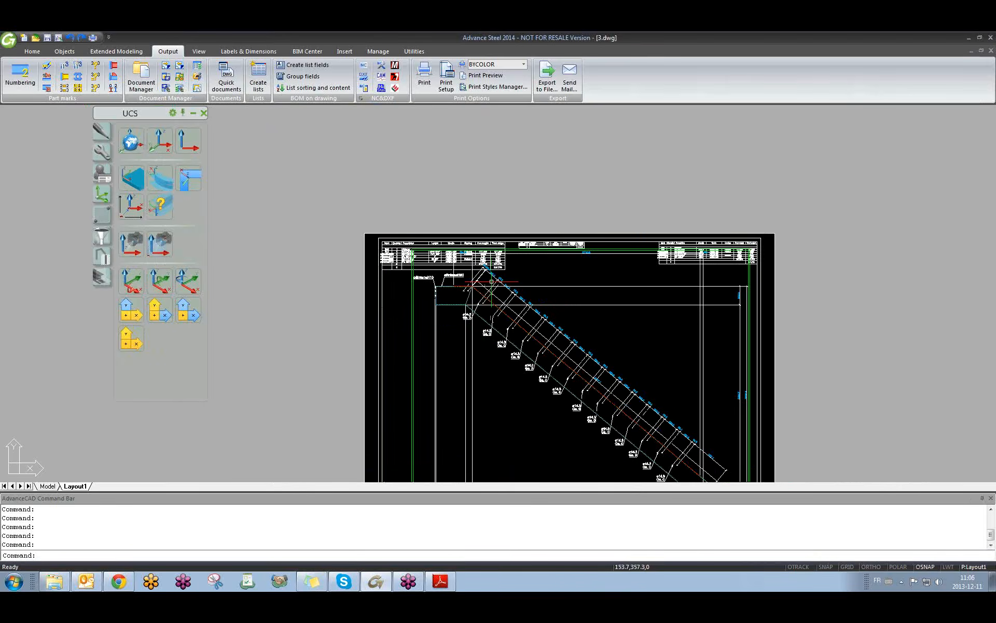
- Examine the stringer detail in drawing 3 and compare it with the stair model and the other open detail drawings
{"action": "scroll", "coordinate": [493, 280], "scroll_direction": "up", "scroll_amount": 8}
{"action": "scroll", "coordinate": [493, 280], "scroll_direction": "down", "scroll_amount": 6}
{"action": "middle_click_drag", "start_coordinate": [521, 340], "coordinate": [514, 224]}
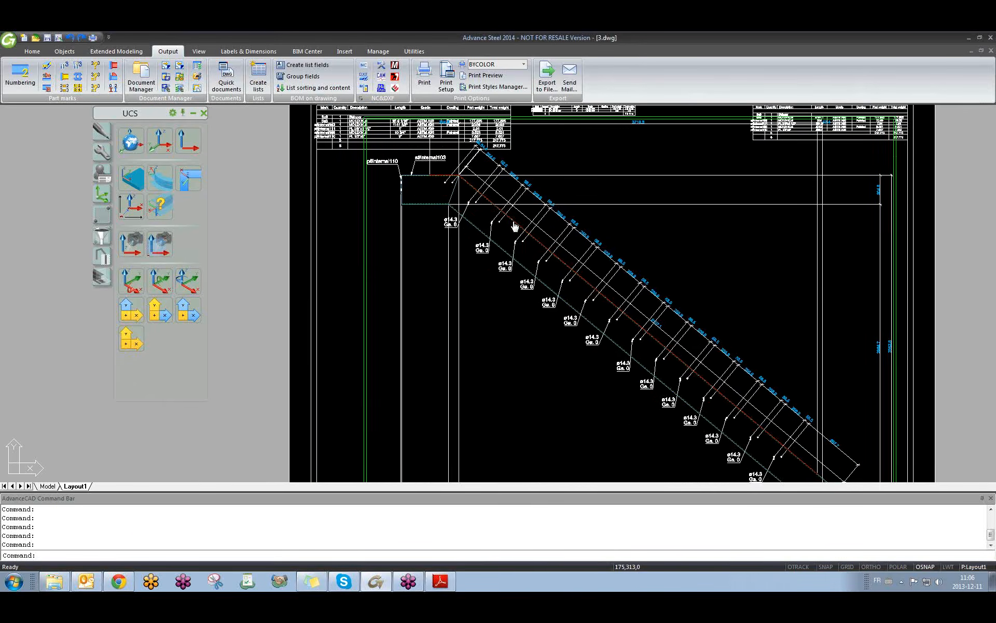
{"action": "scroll", "coordinate": [511, 224], "scroll_direction": "down", "scroll_amount": 3}
{"action": "key", "text": "ctrl+Tab"}
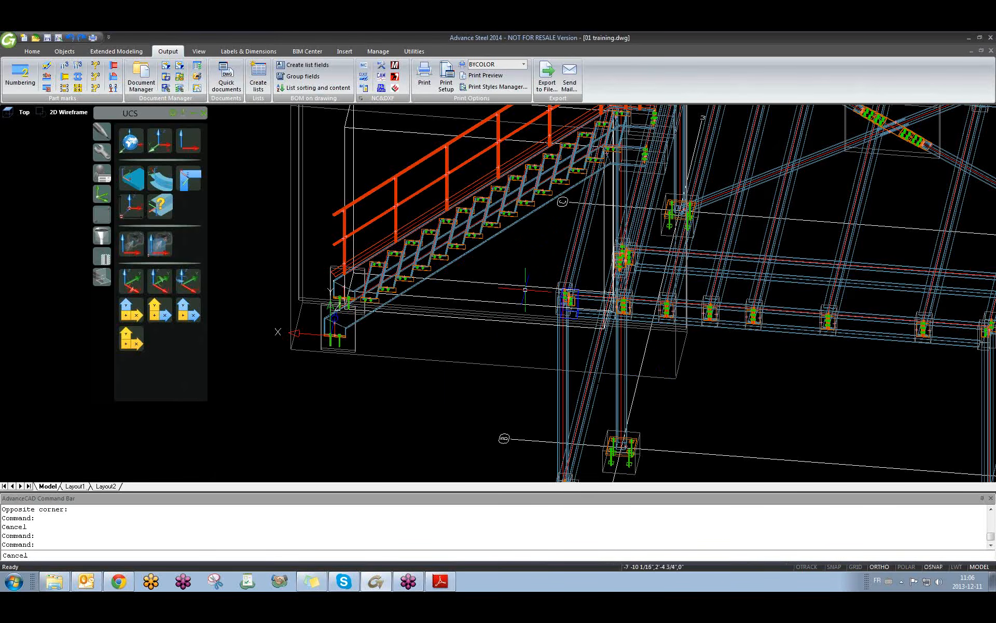
{"action": "mouse_move", "coordinate": [439, 364]}
{"action": "middle_mouse_down", "text": "shift"}
{"action": "mouse_move", "coordinate": [474, 345]}
{"action": "mouse_move", "coordinate": [457, 341]}
{"action": "mouse_move", "coordinate": [456, 367]}
{"action": "mouse_move", "coordinate": [445, 358]}
{"action": "middle_mouse_up", "text": "shift"}
{"action": "key", "text": "ctrl+Tab"}
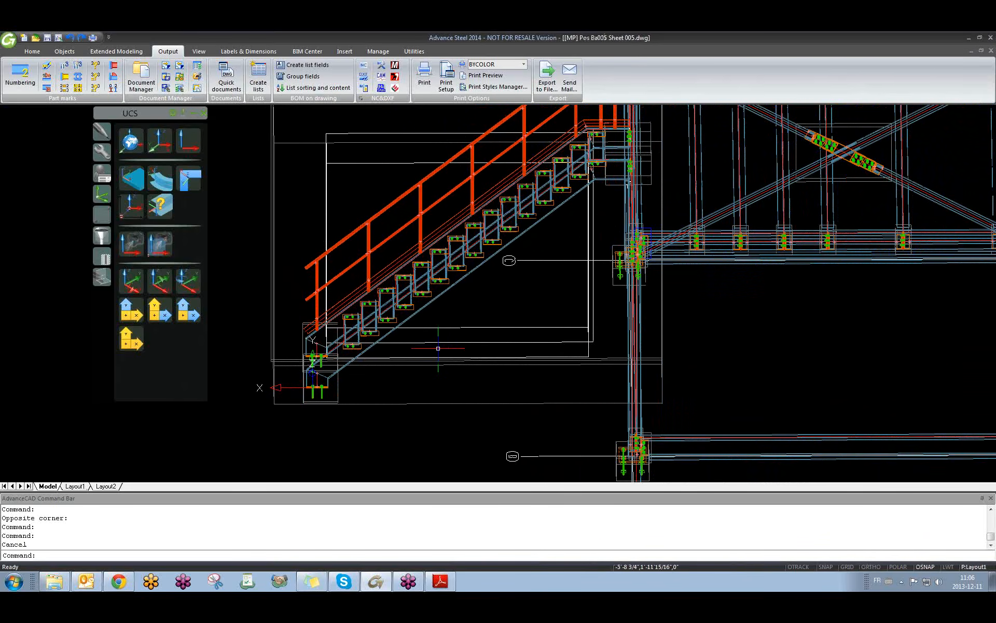
{"action": "scroll", "coordinate": [439, 345], "scroll_direction": "down", "scroll_amount": 4}
{"action": "key", "text": "ctrl+Tab"}
{"action": "key", "text": "ctrl+Tab"}
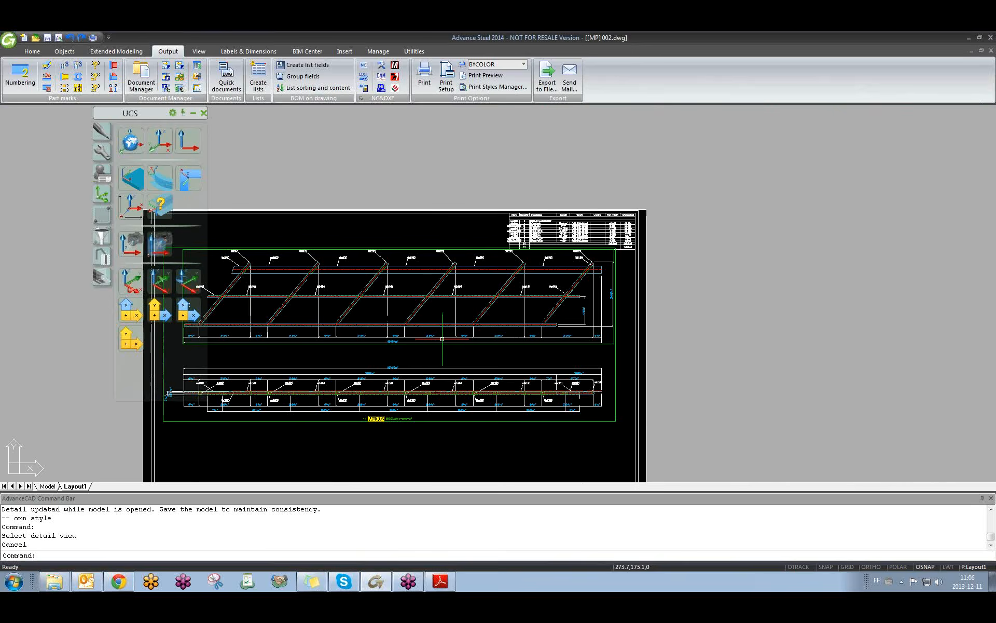
{"action": "key", "text": "ctrl+Tab"}
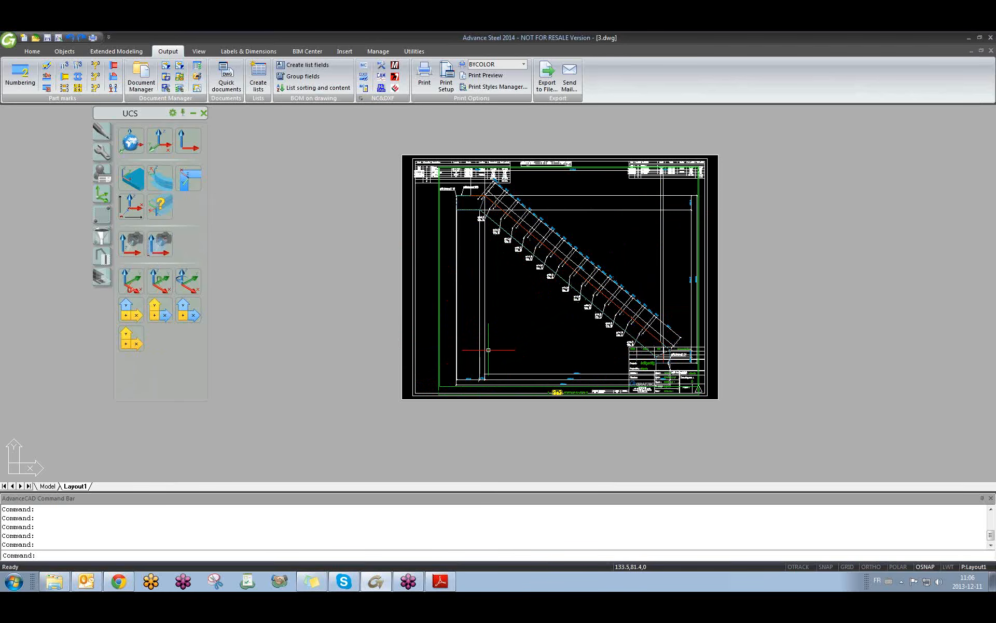
{"action": "key", "text": "ctrl+Tab"}
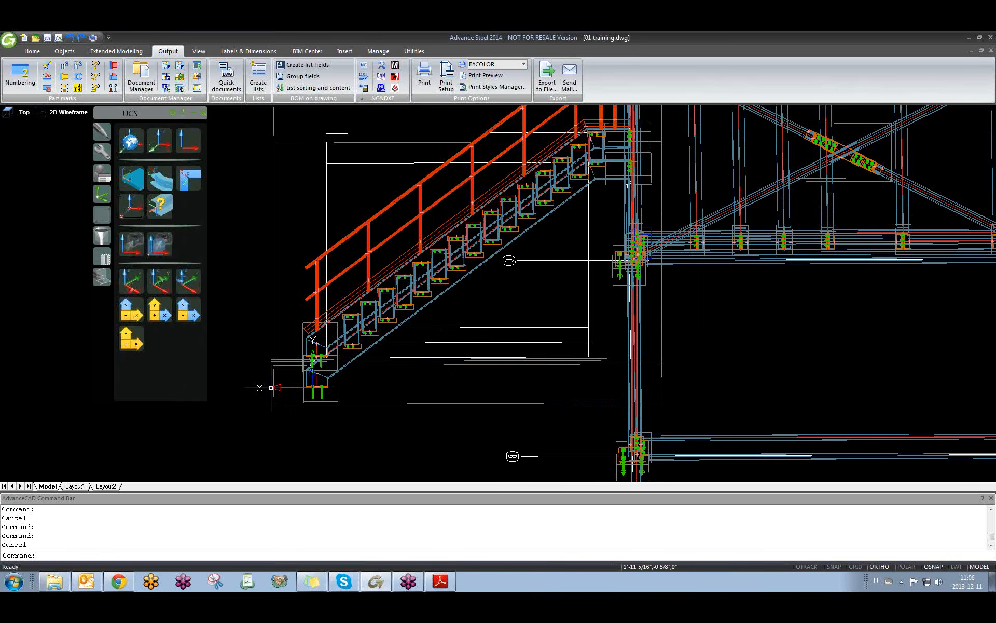
- Check the Mp Stair at UCS style preview in Quick documents and inspect the near stair stringer in the model
{"action": "left_click", "coordinate": [220, 76]}
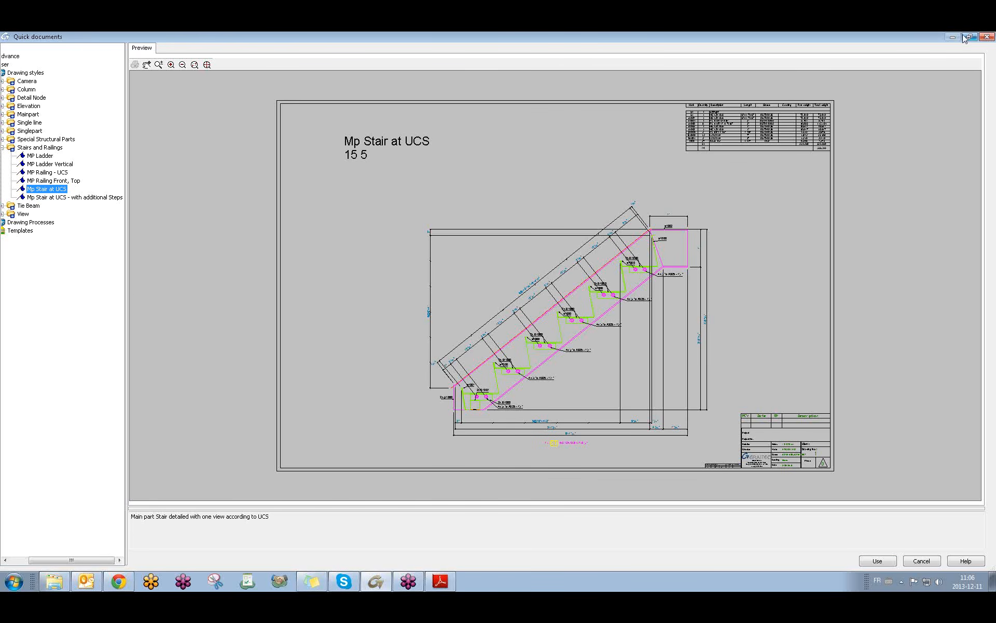
{"action": "left_click", "coordinate": [988, 37]}
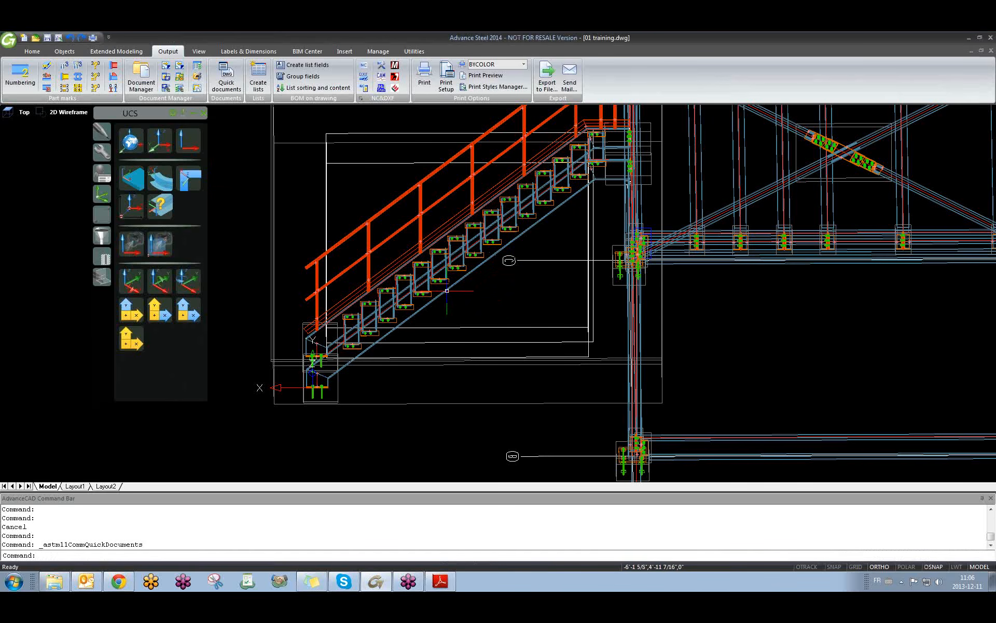
{"action": "middle_click_drag", "start_coordinate": [409, 337], "coordinate": [435, 352], "text": "shift"}
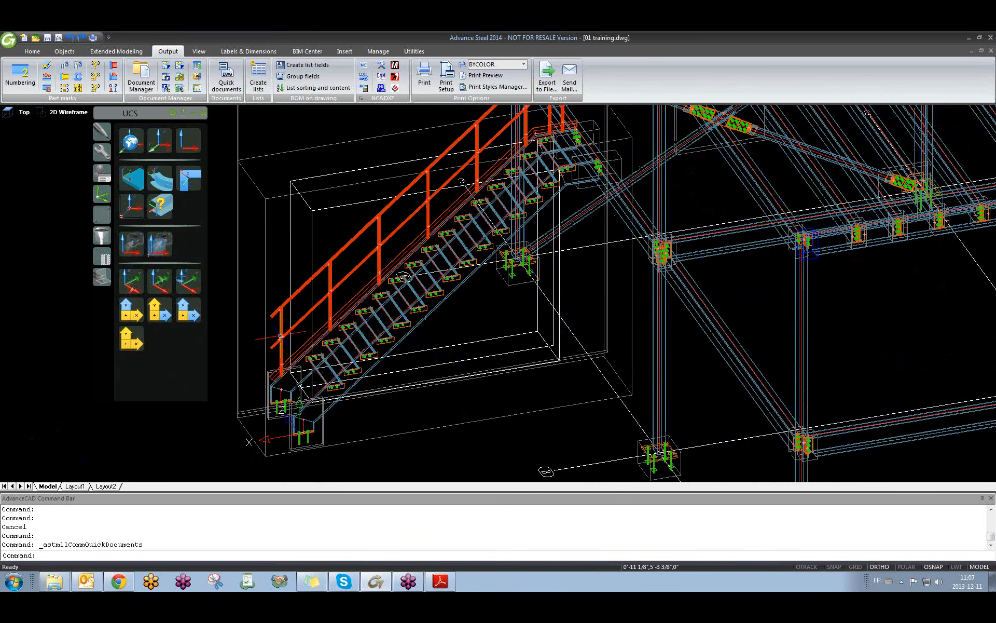
{"action": "middle_click_drag", "start_coordinate": [303, 340], "coordinate": [411, 301]}
{"action": "left_click", "coordinate": [304, 289]}
{"action": "left_click", "coordinate": [269, 335]}
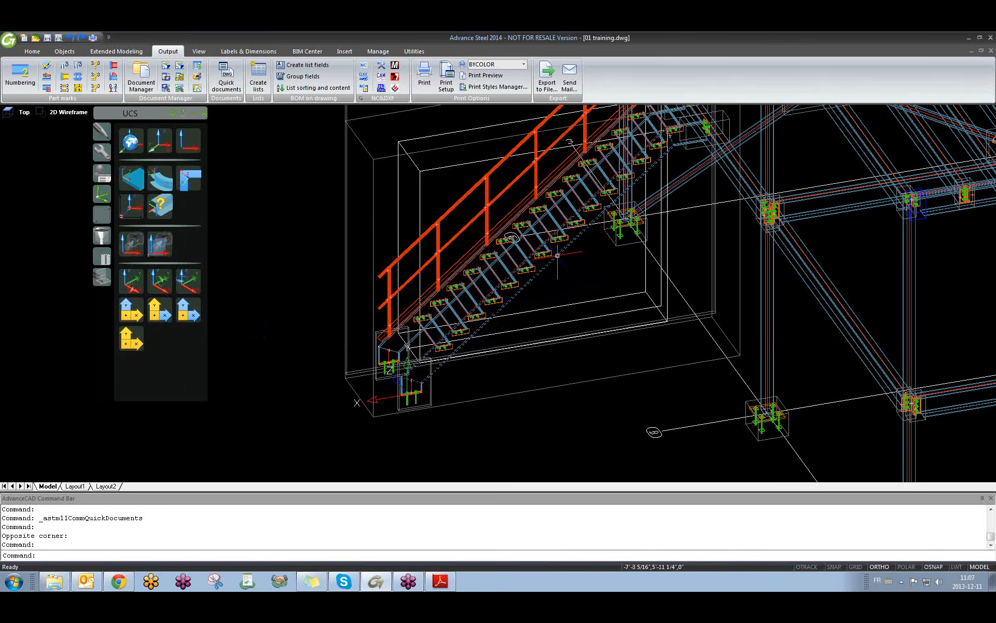
{"action": "scroll", "coordinate": [569, 236], "scroll_direction": "up", "scroll_amount": 4}
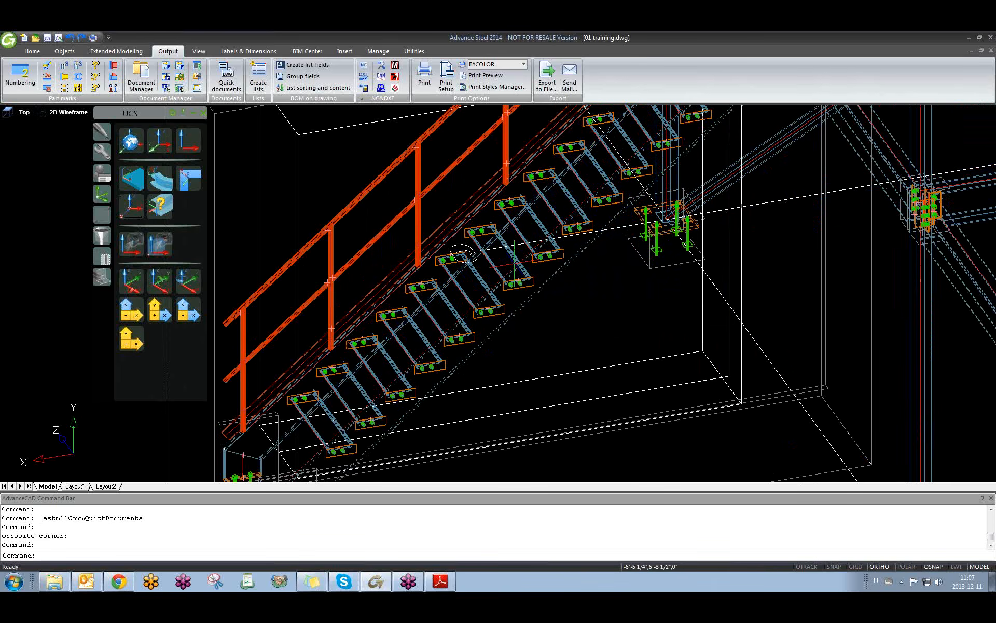
{"action": "scroll", "coordinate": [542, 292], "scroll_direction": "up", "scroll_amount": 2}
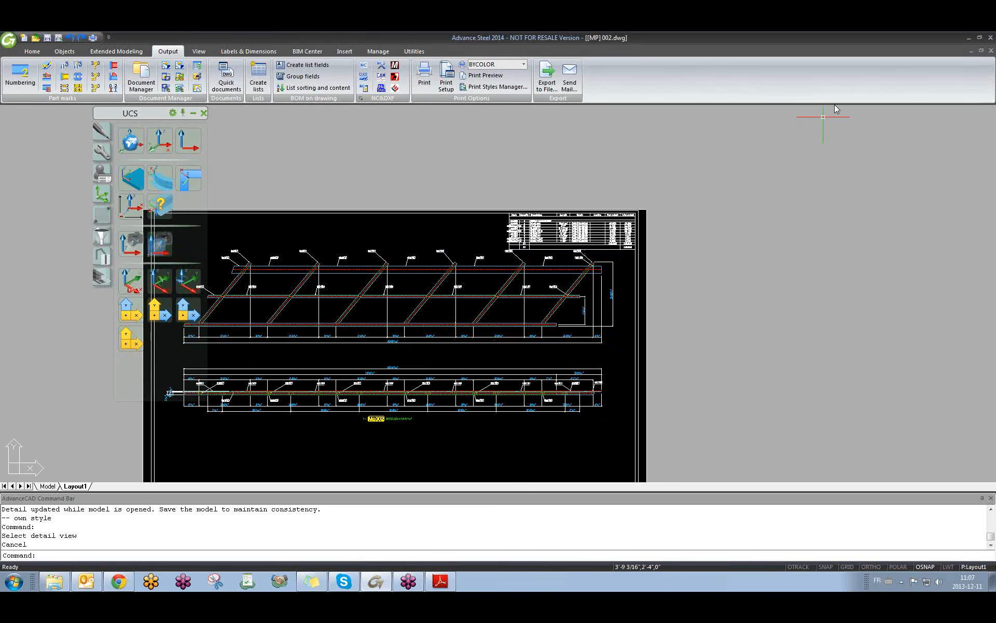
- Close the railing drawing [MP] 002.dwg without saving it and acknowledge the warning
{"action": "left_click", "coordinate": [991, 50]}
{"action": "left_click", "coordinate": [503, 331]}
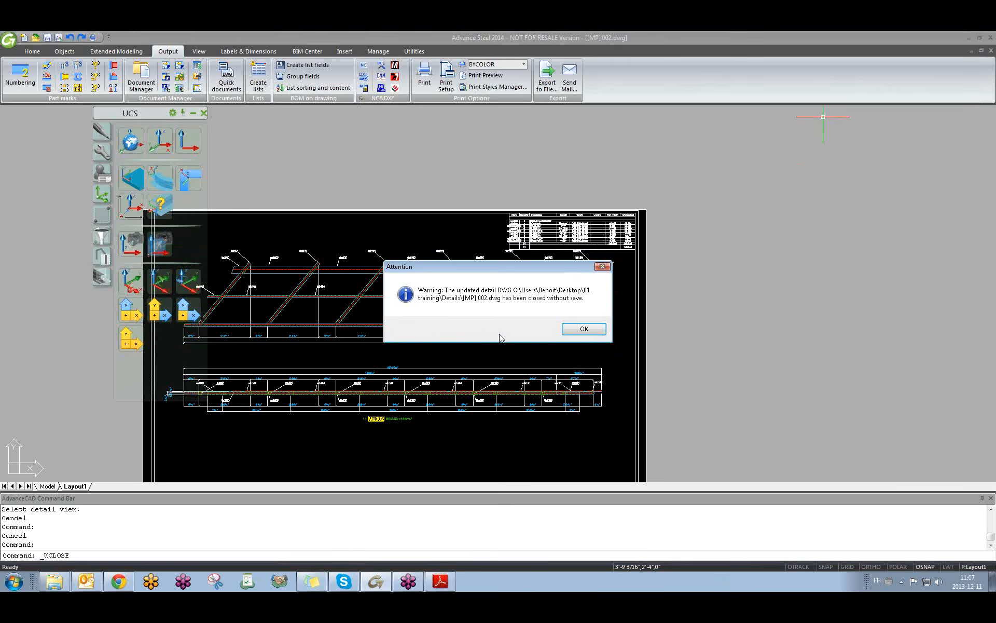
{"action": "left_click", "coordinate": [584, 329]}
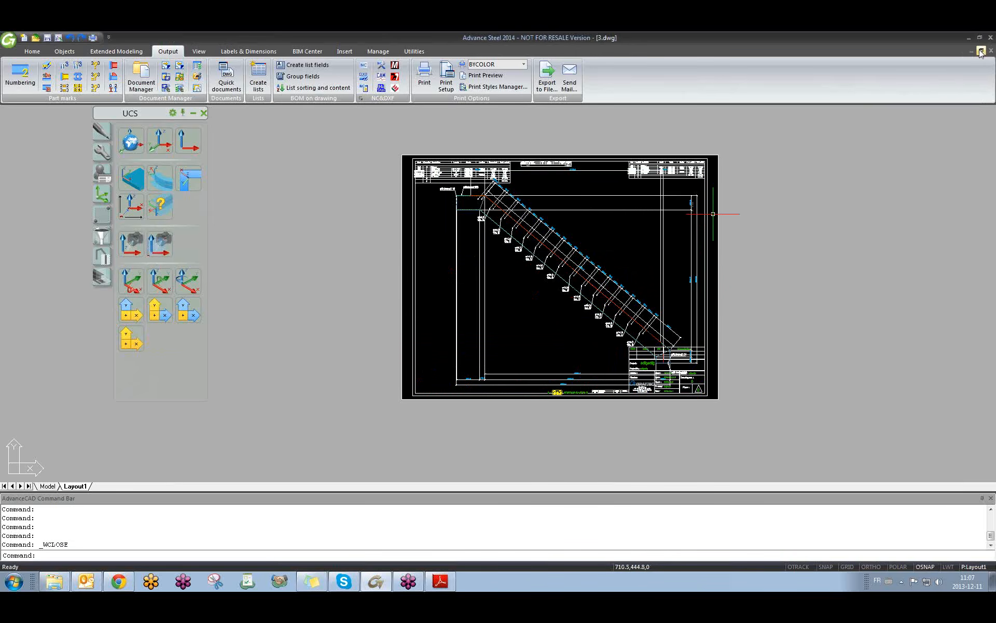
- Set the scale of the stringer detail in drawing 3 to 1:10 in the detail properties
{"action": "scroll", "coordinate": [584, 261], "scroll_direction": "up", "scroll_amount": 5}
{"action": "scroll", "coordinate": [585, 260], "scroll_direction": "down", "scroll_amount": 10}
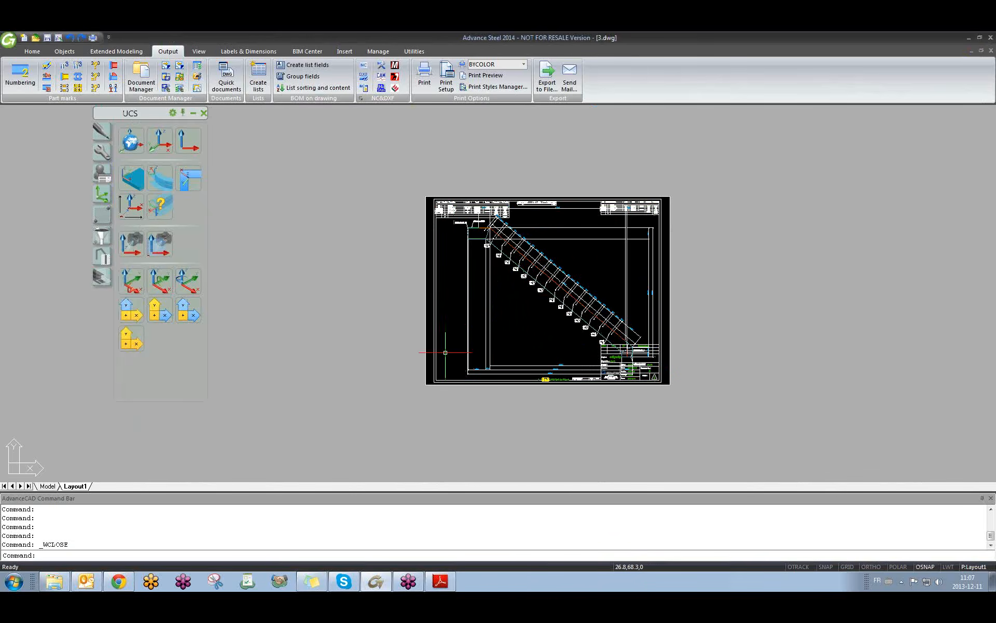
{"action": "scroll", "coordinate": [467, 379], "scroll_direction": "up", "scroll_amount": 7}
{"action": "double_click", "coordinate": [467, 380]}
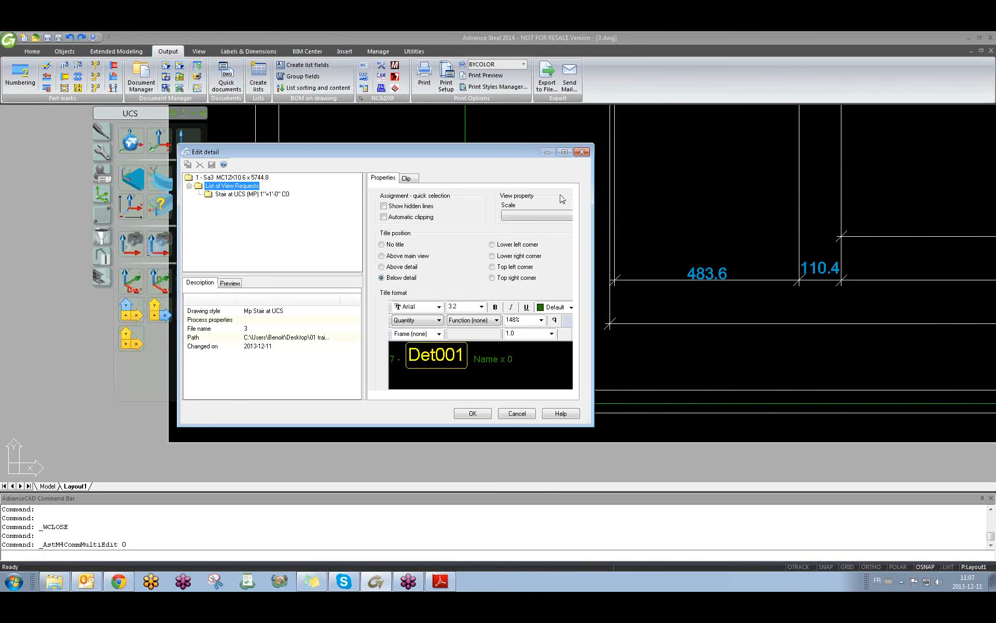
{"action": "left_click", "coordinate": [519, 215]}
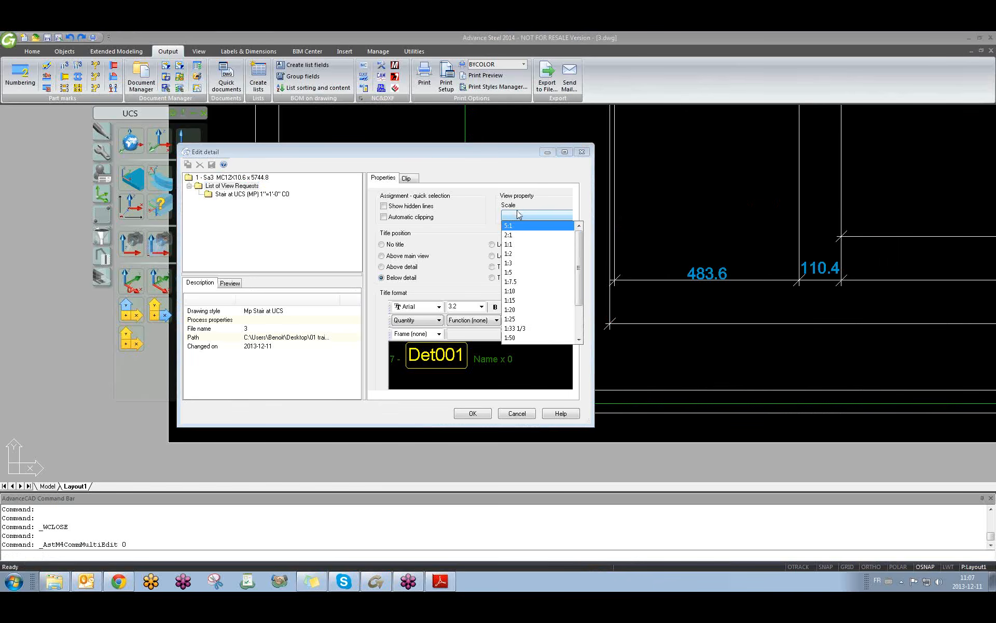
{"action": "left_click", "coordinate": [529, 300]}
{"action": "left_click", "coordinate": [474, 413]}
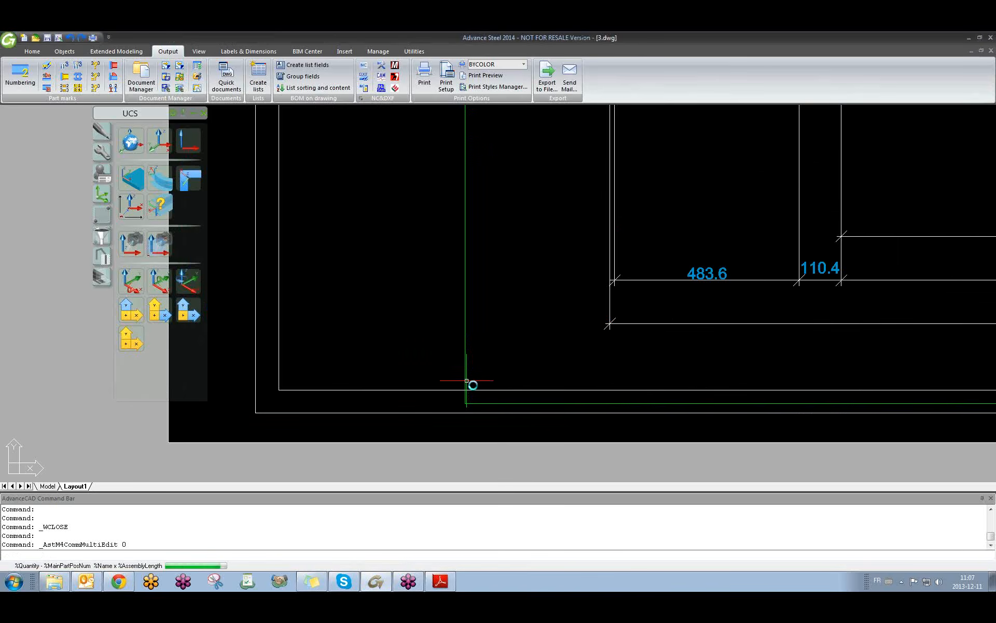
{"action": "scroll", "coordinate": [466, 380], "scroll_direction": "down", "scroll_amount": 6}
{"action": "scroll", "coordinate": [474, 402], "scroll_direction": "up", "scroll_amount": 6}
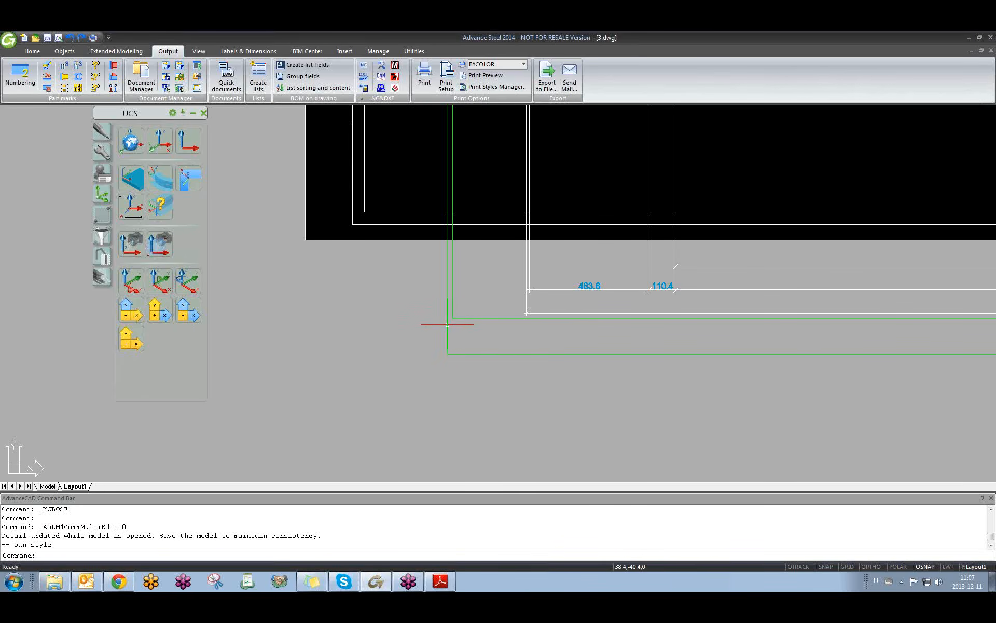
- Change the stringer detail's scale to 1:20 and check how it fits on the sheet
{"action": "double_click", "coordinate": [448, 325]}
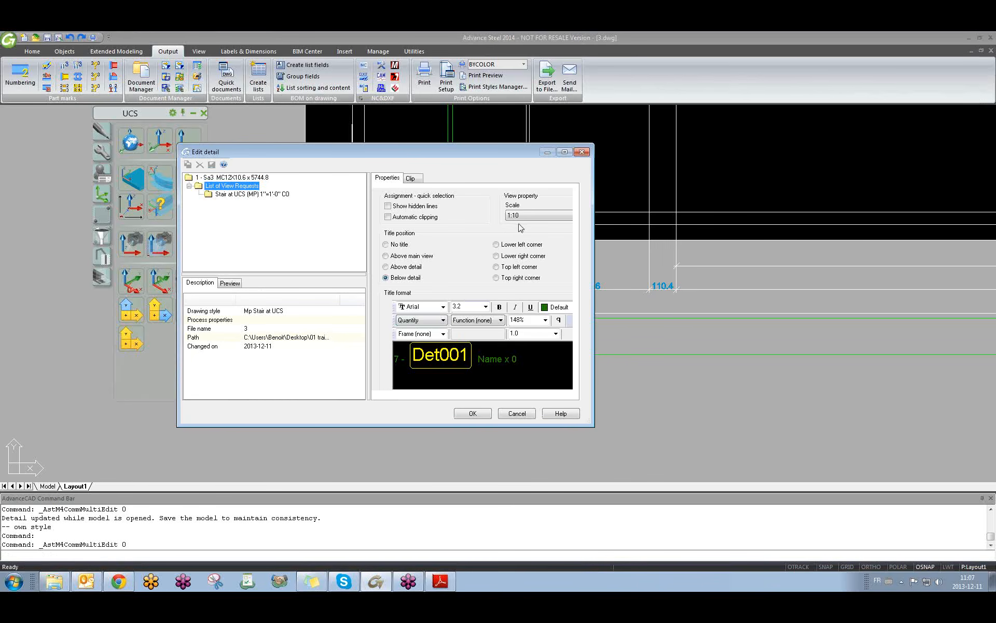
{"action": "left_click", "coordinate": [524, 216]}
{"action": "left_click", "coordinate": [526, 309]}
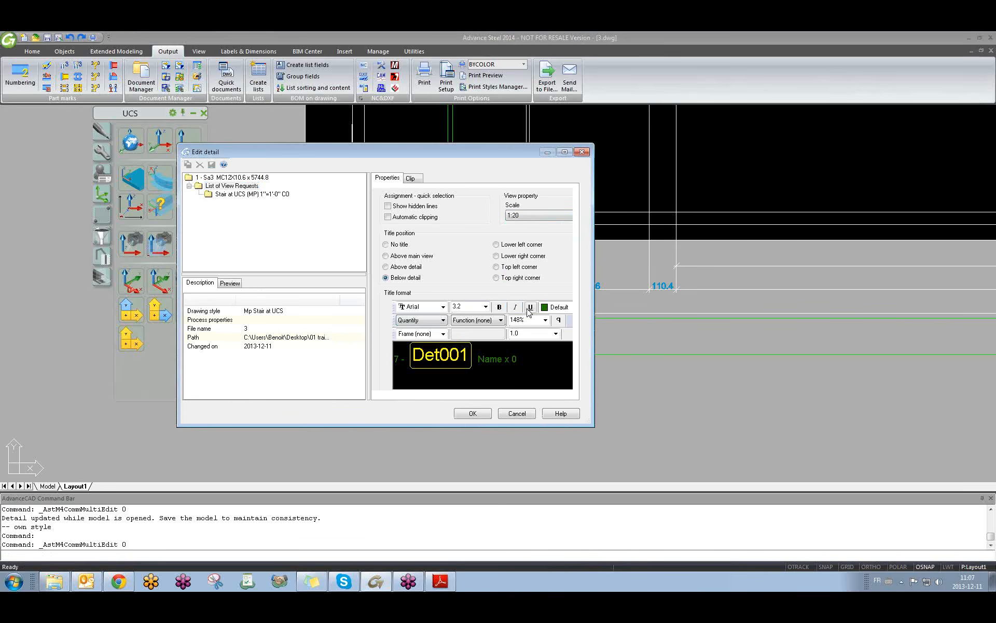
{"action": "left_click", "coordinate": [472, 413]}
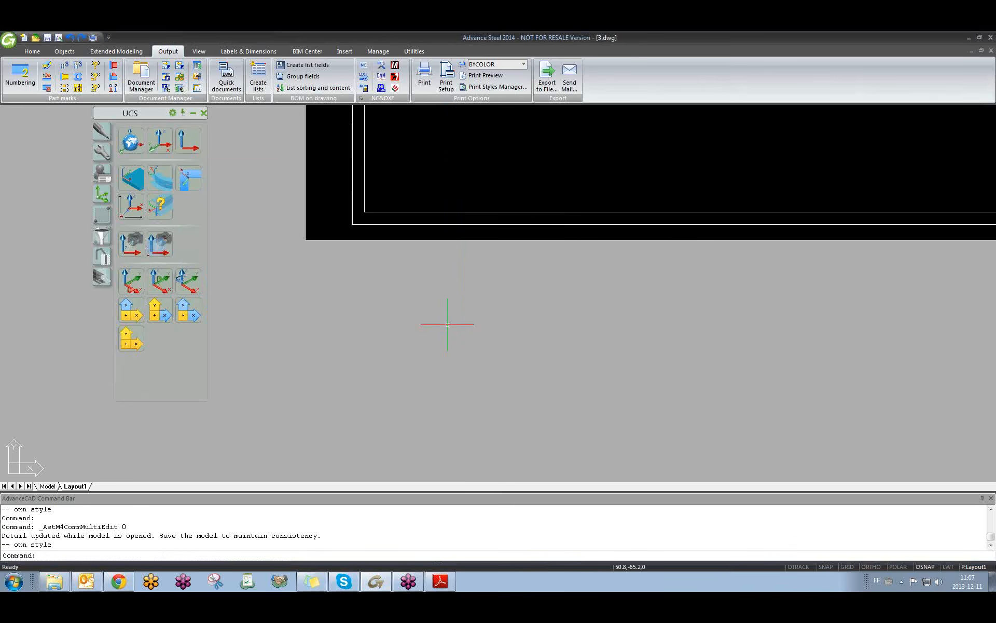
{"action": "scroll", "coordinate": [479, 354], "scroll_direction": "down", "scroll_amount": 5}
{"action": "scroll", "coordinate": [516, 229], "scroll_direction": "up", "scroll_amount": 5}
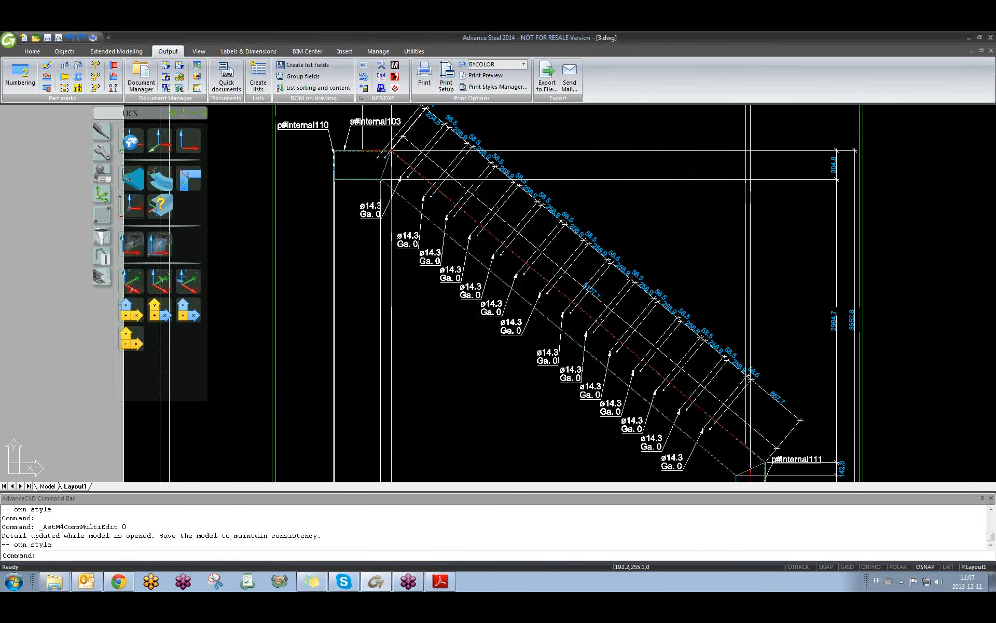
{"action": "scroll", "coordinate": [586, 218], "scroll_direction": "up", "scroll_amount": 2}
{"action": "scroll", "coordinate": [586, 218], "scroll_direction": "down", "scroll_amount": 6}
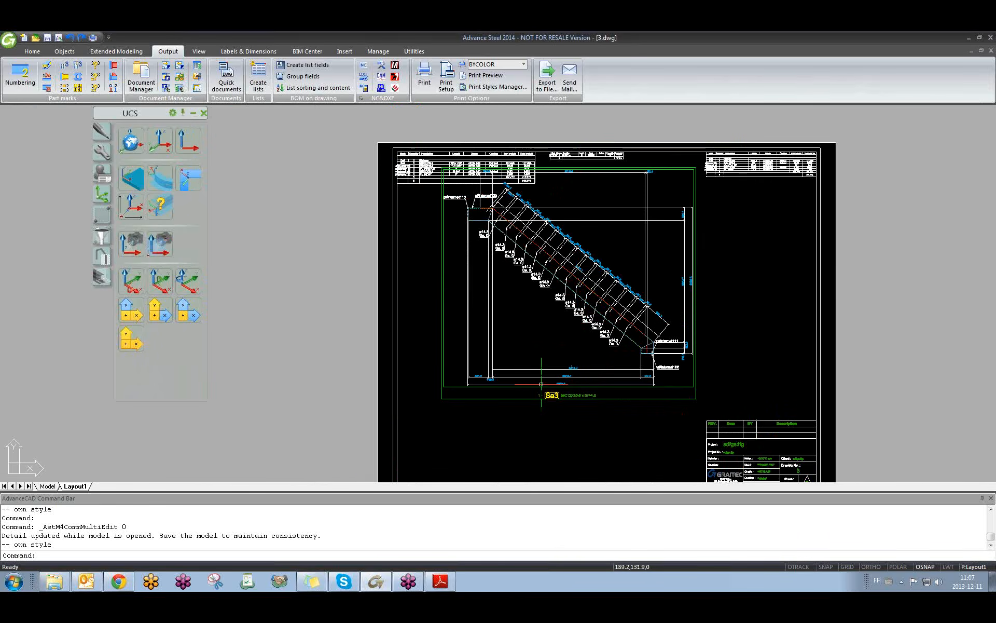
- Set the scale of the stair stringer view to 1:15 in the view properties
{"action": "double_click", "coordinate": [452, 387]}
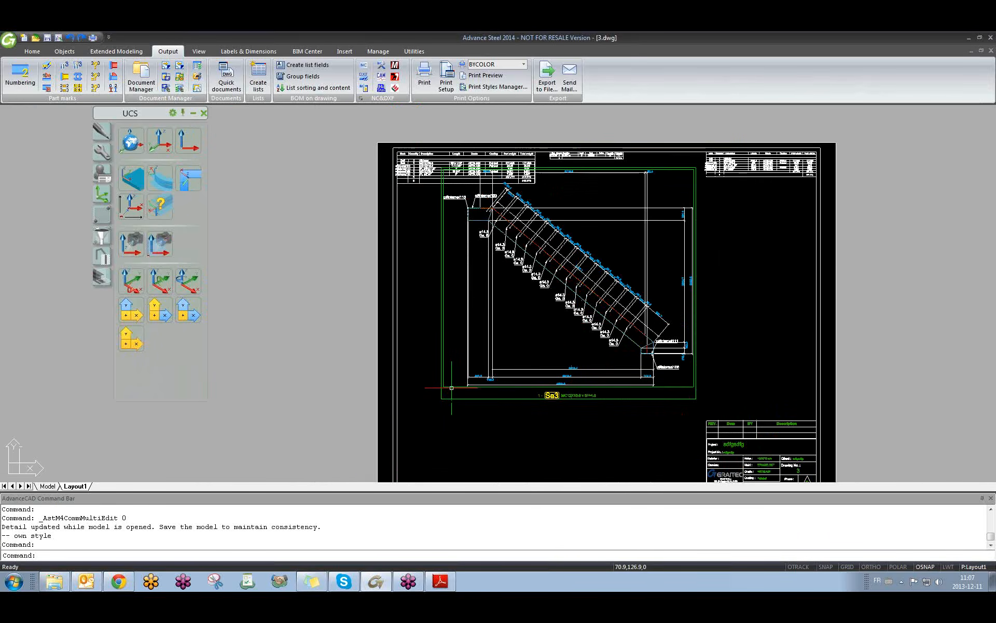
{"action": "left_click", "coordinate": [294, 193]}
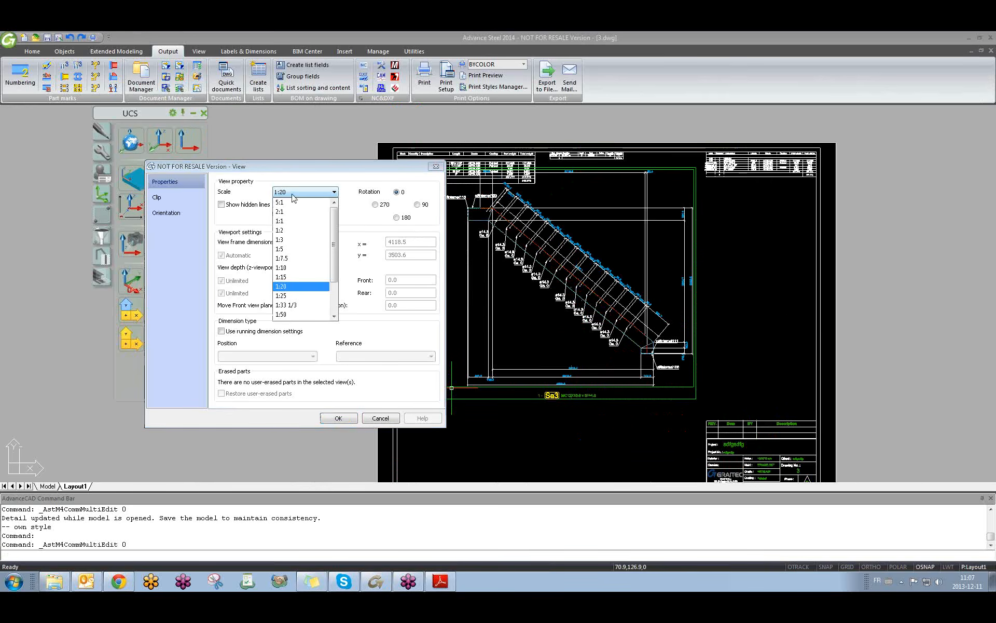
{"action": "left_click", "coordinate": [297, 297]}
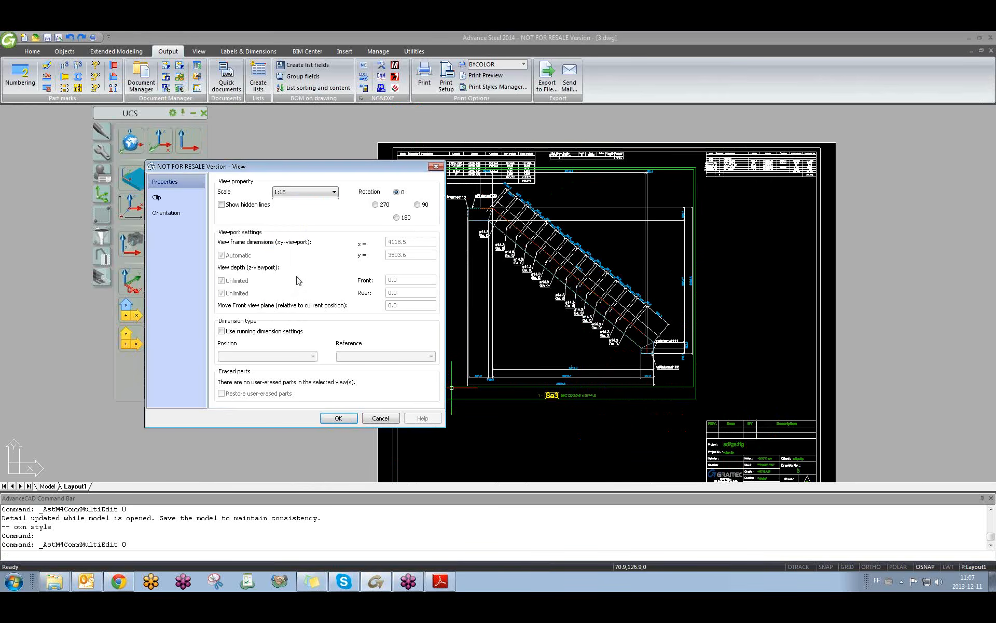
{"action": "left_click", "coordinate": [346, 419]}
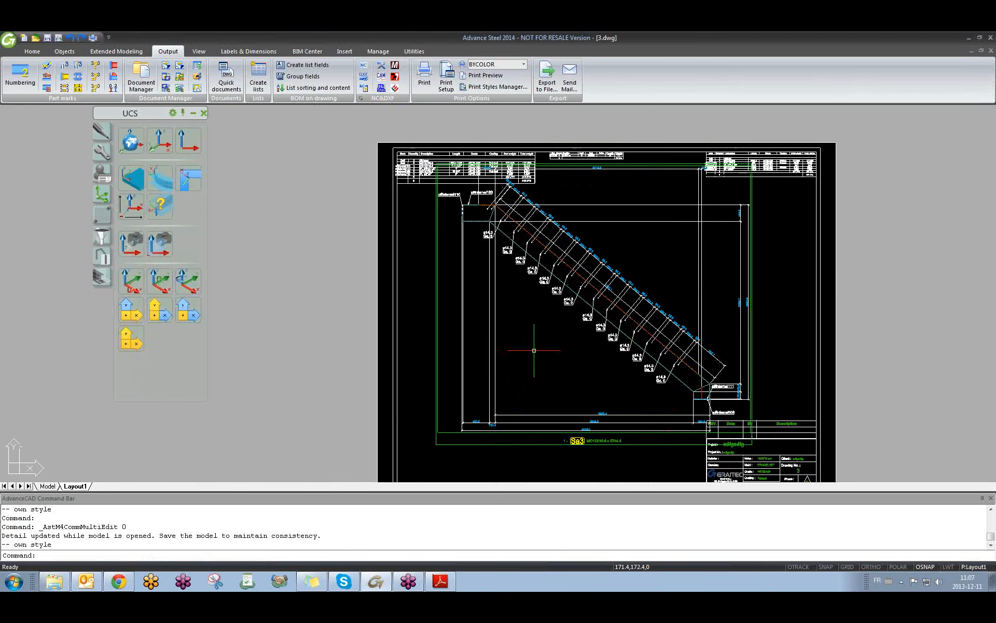
- Move the stringer detail by its frame down and to the right on the sheet, clear of the upper parts lists
{"action": "middle_click_drag", "start_coordinate": [545, 367], "coordinate": [560, 338]}
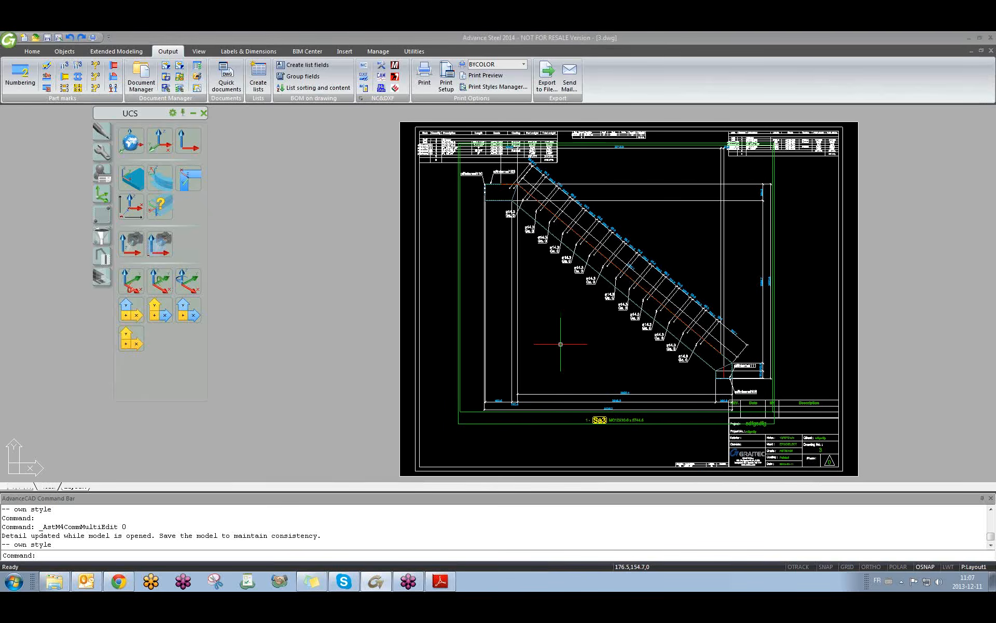
{"action": "type", "text": "m"}
{"action": "key", "text": "Return"}
{"action": "left_click", "coordinate": [499, 423]}
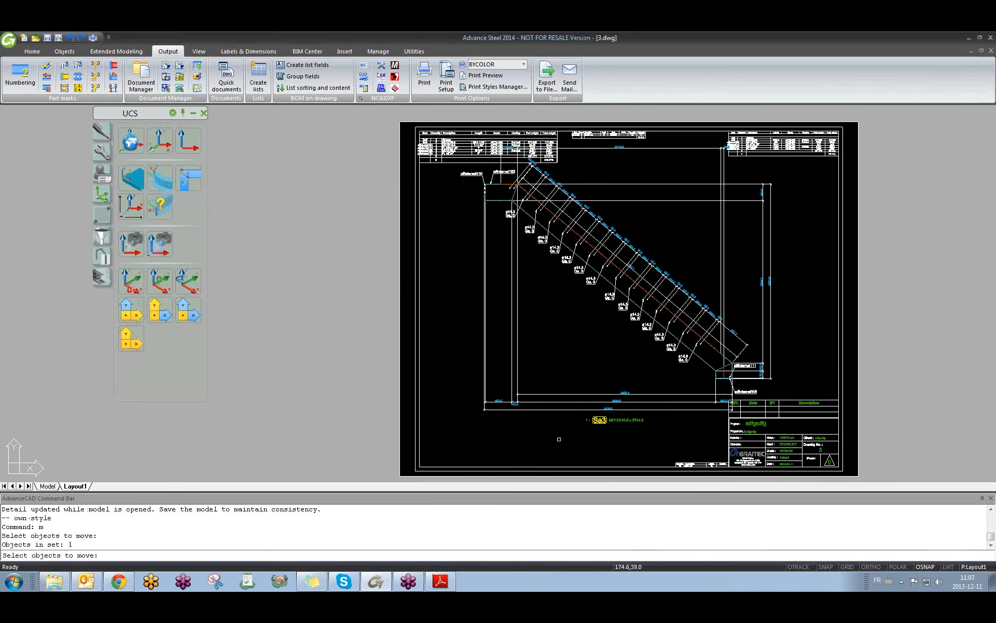
{"action": "key", "text": "Return"}
{"action": "left_click", "coordinate": [587, 437]}
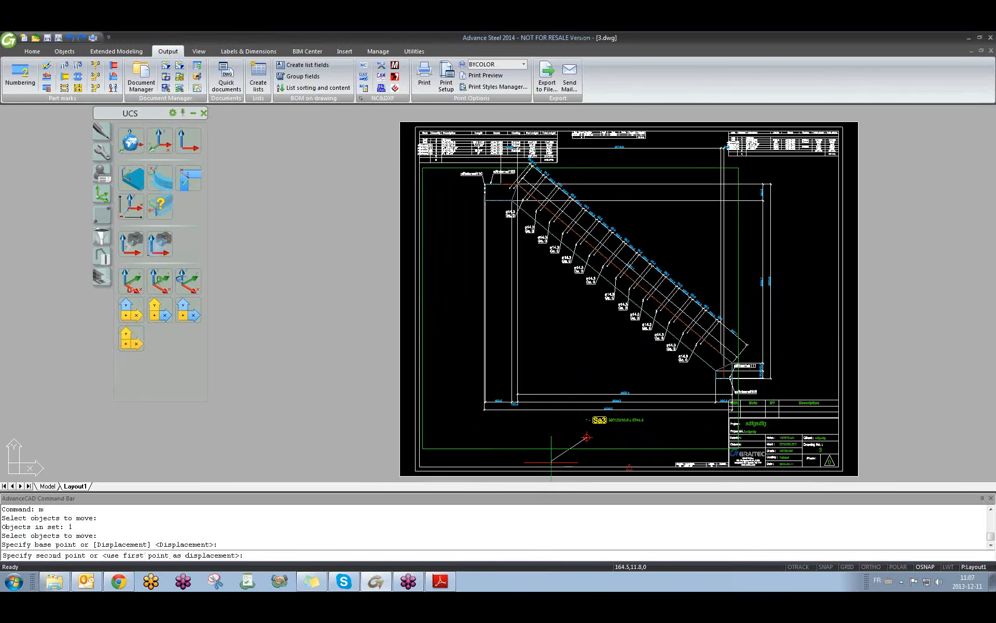
{"action": "left_click", "coordinate": [549, 468]}
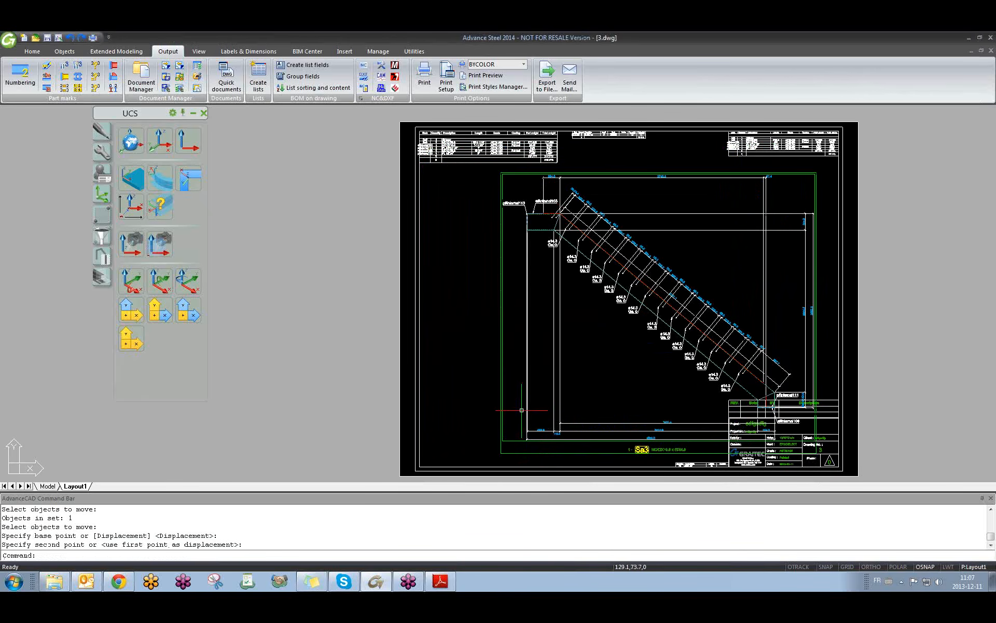
- Move the stringer detail up and to the left on the sheet, clear of the title block
{"action": "key", "text": "Return"}
{"action": "left_click", "coordinate": [500, 451]}
{"action": "key", "text": "Return"}
{"action": "left_click", "coordinate": [481, 371]}
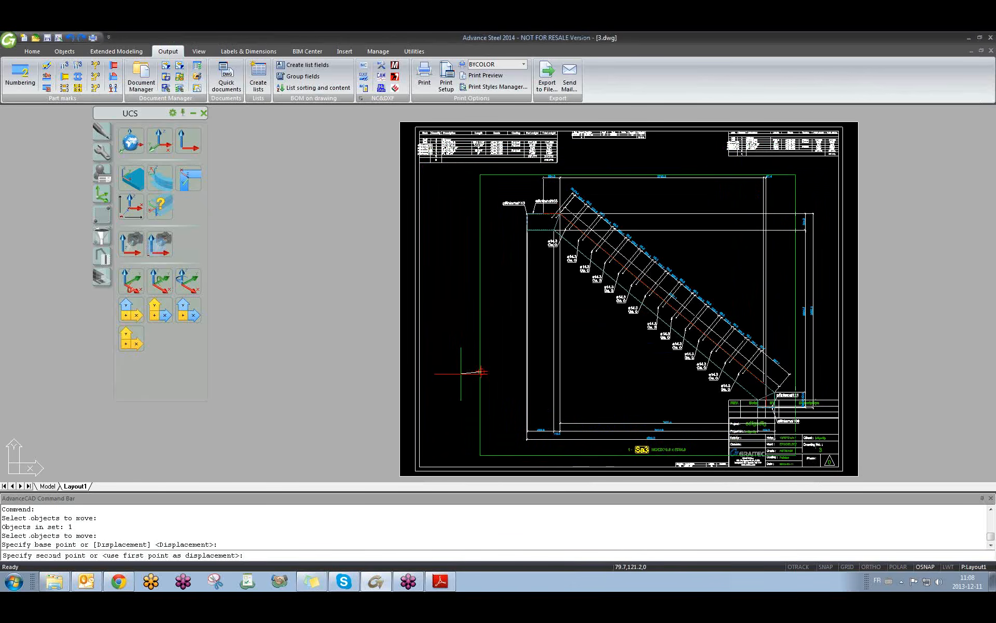
{"action": "left_click", "coordinate": [416, 299]}
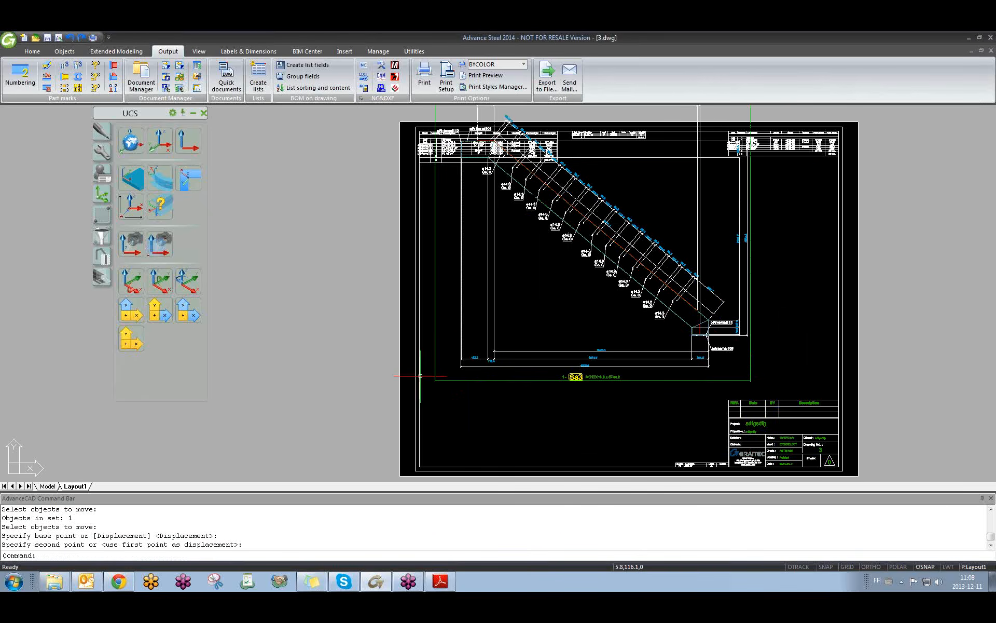
- Move the stringer detail by its frame down and slightly to the left on the sheet, below the upper parts lists
{"action": "type", "text": "m"}
{"action": "key", "text": "Return"}
{"action": "left_click", "coordinate": [562, 390]}
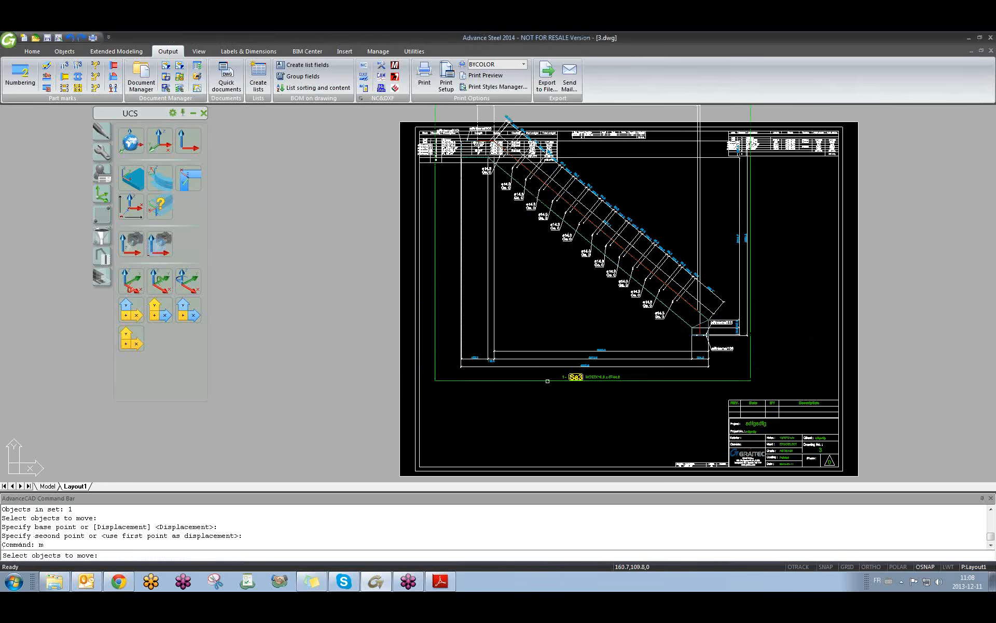
{"action": "key", "text": "Return"}
{"action": "left_click", "coordinate": [336, 308]}
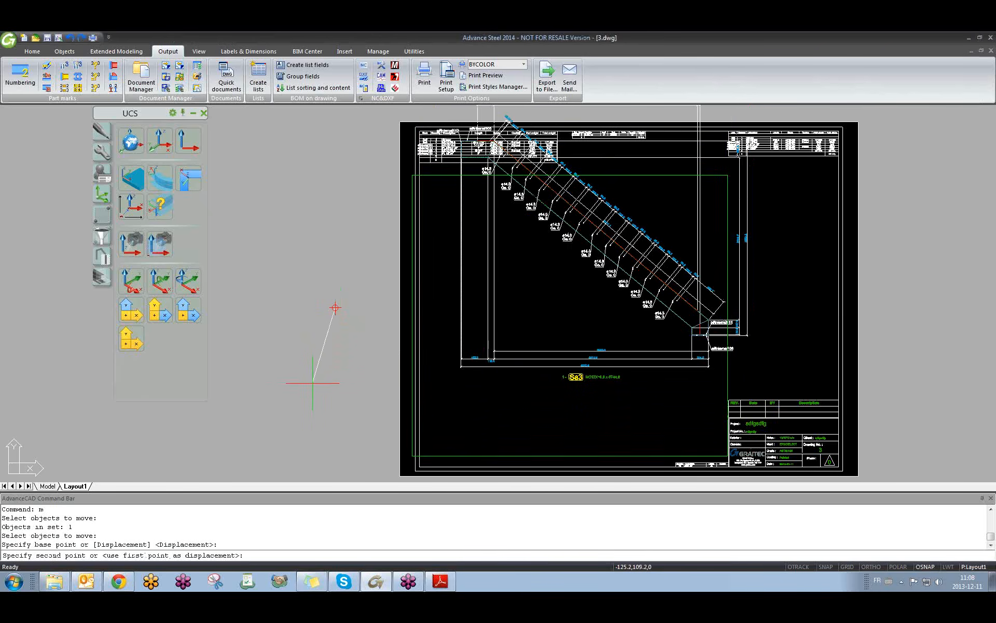
{"action": "left_click", "coordinate": [326, 386]}
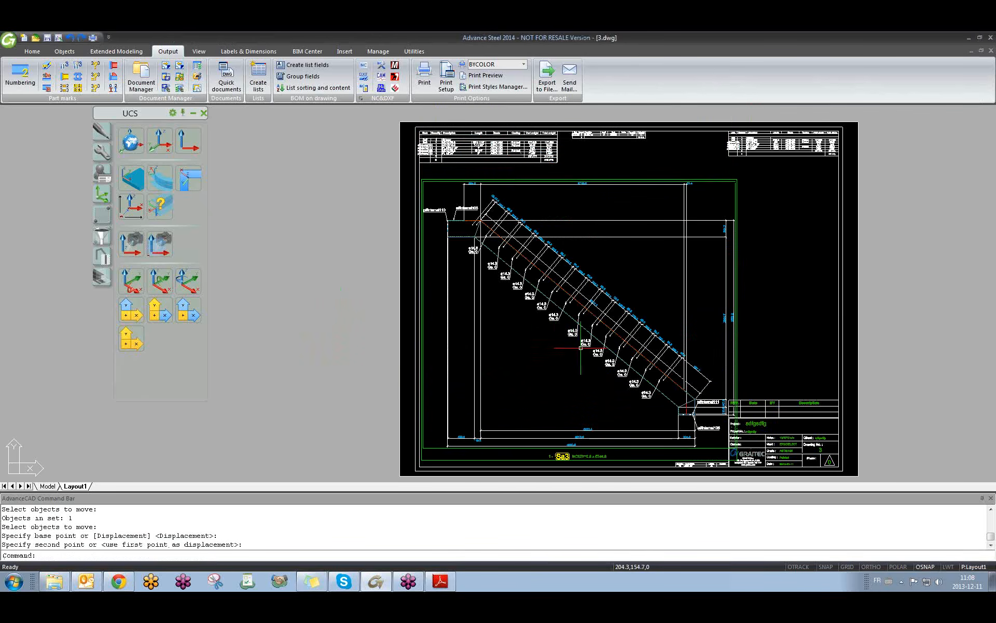
- Examine the dimensions and hole labels at the upper end of the stringer detail
{"action": "scroll", "coordinate": [568, 332], "scroll_direction": "up", "scroll_amount": 3}
{"action": "scroll", "coordinate": [566, 261], "scroll_direction": "down", "scroll_amount": 1}
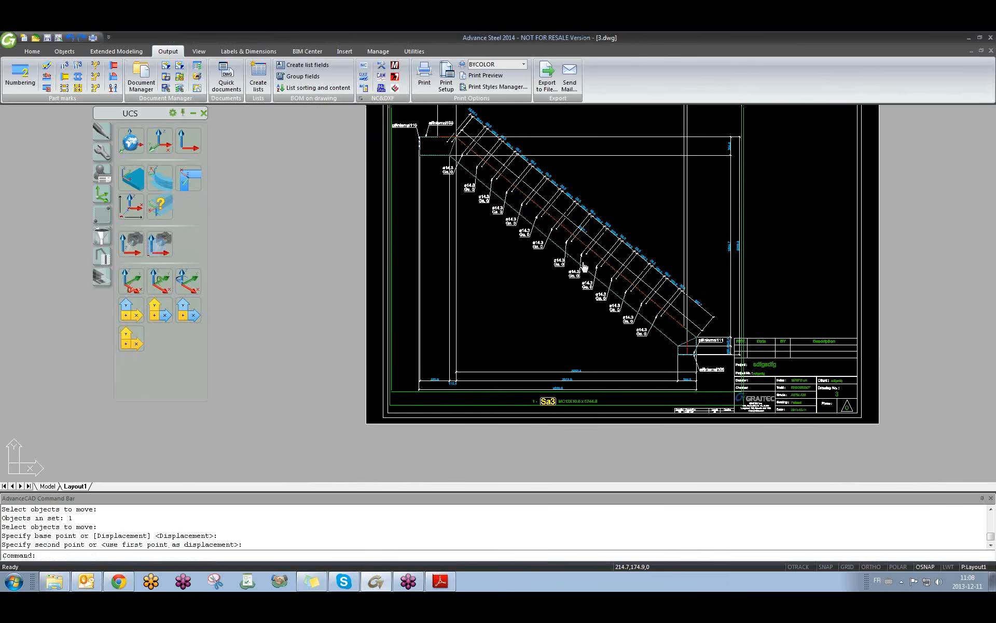
{"action": "middle_click_drag", "start_coordinate": [582, 267], "coordinate": [599, 338]}
{"action": "scroll", "coordinate": [484, 215], "scroll_direction": "up", "scroll_amount": 4}
{"action": "scroll", "coordinate": [475, 220], "scroll_direction": "down", "scroll_amount": 2}
{"action": "left_click", "coordinate": [671, 157]}
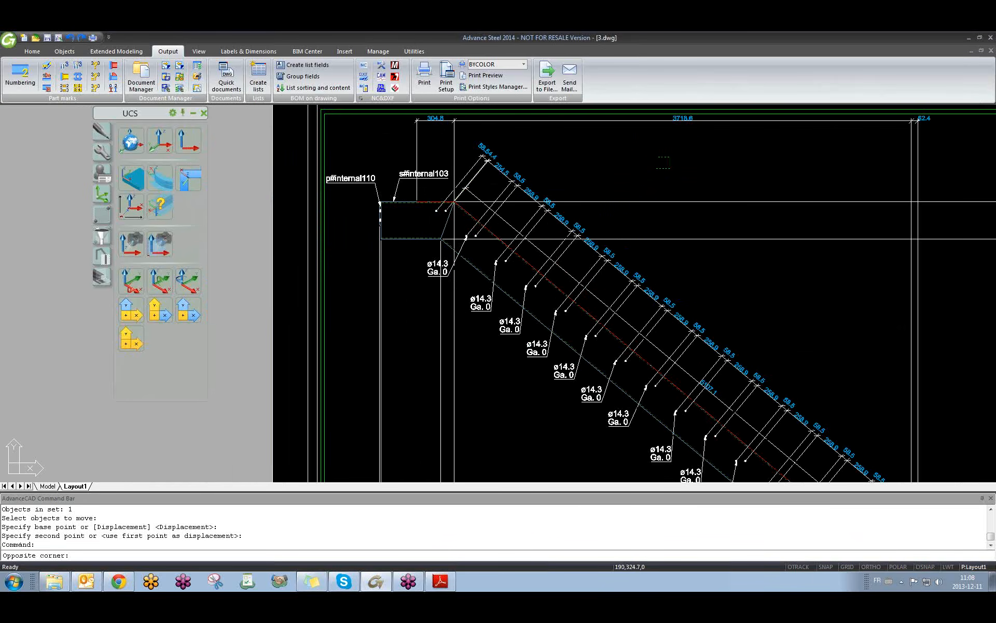
{"action": "left_click", "coordinate": [652, 173]}
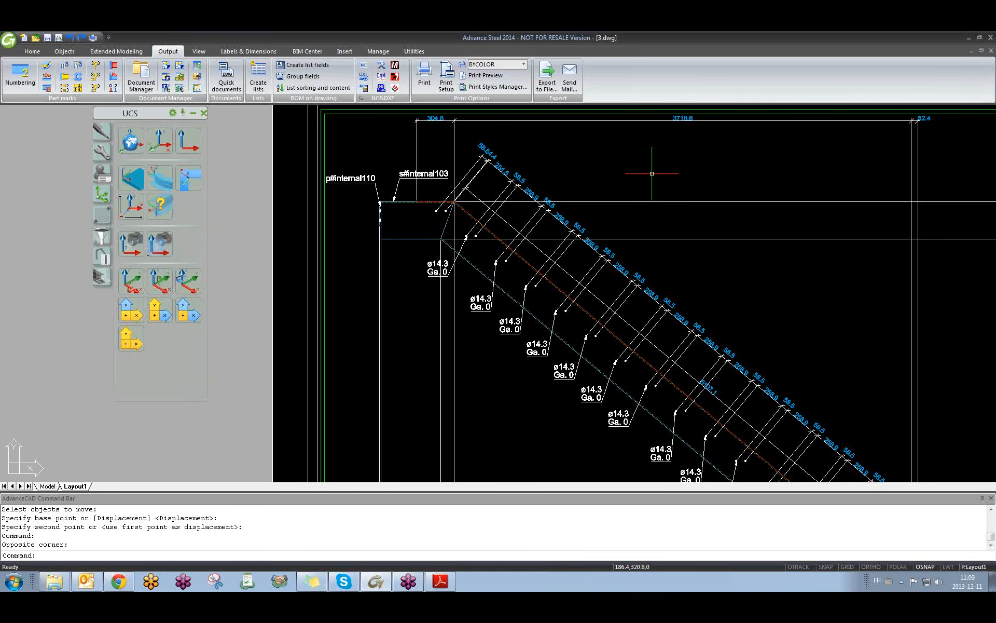
{"action": "left_click", "coordinate": [989, 76]}
{"action": "left_click", "coordinate": [766, 176]}
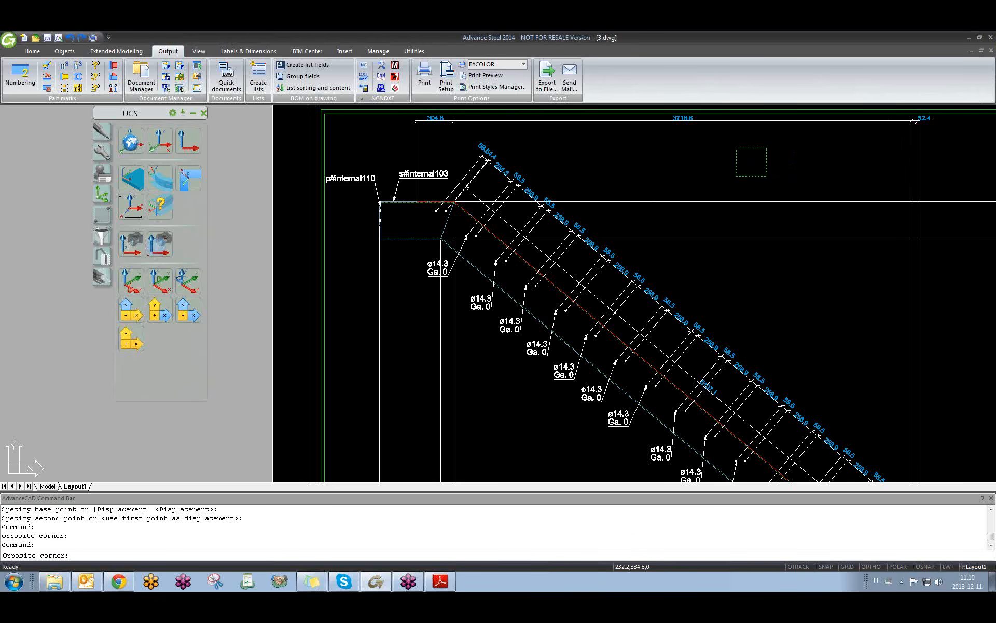
{"action": "left_click", "coordinate": [736, 149]}
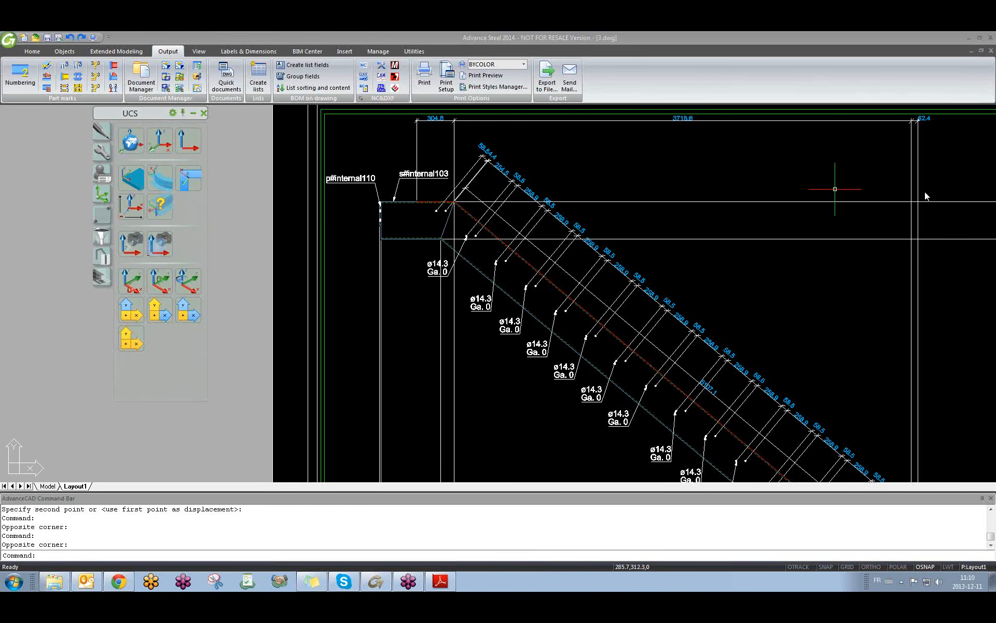
{"action": "left_click", "coordinate": [707, 151]}
{"action": "left_click", "coordinate": [677, 178]}
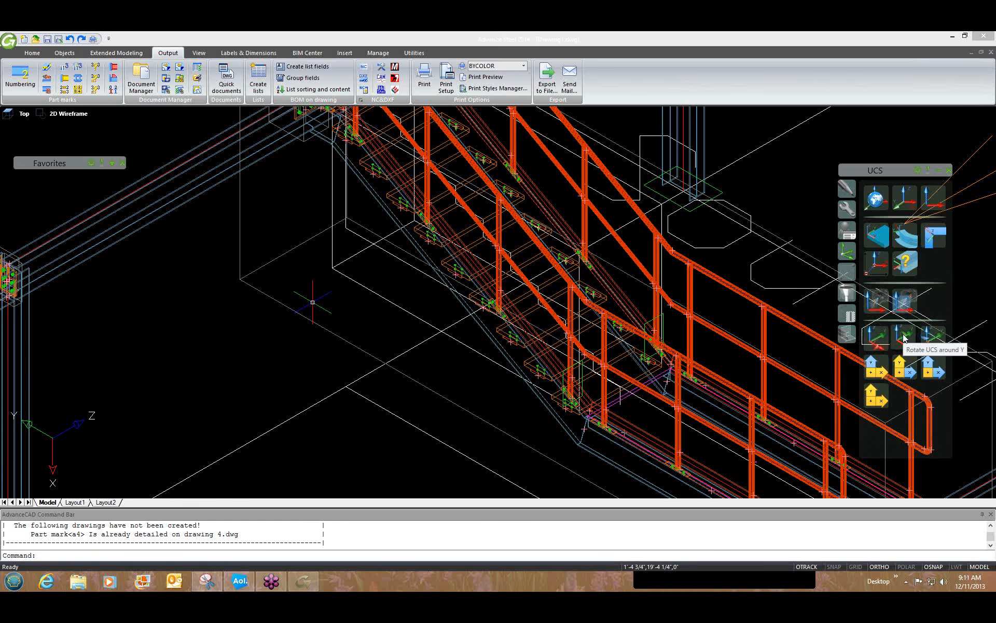
- Rotate the UCS around the Z axis in the stair model
{"action": "left_click", "coordinate": [930, 338]}
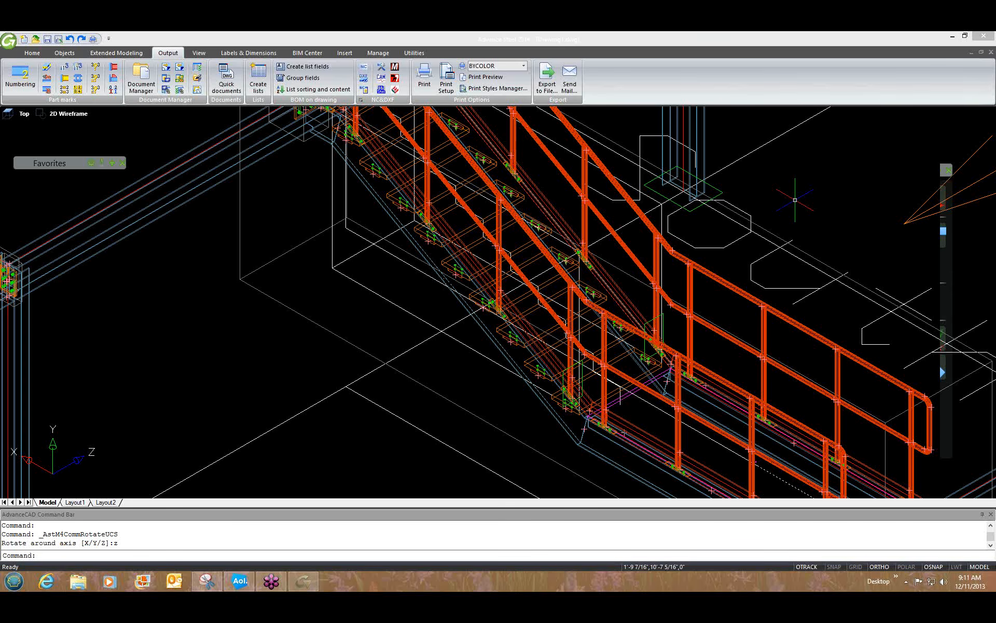
{"action": "key", "text": "Escape"}
{"action": "right_click", "coordinate": [428, 257]}
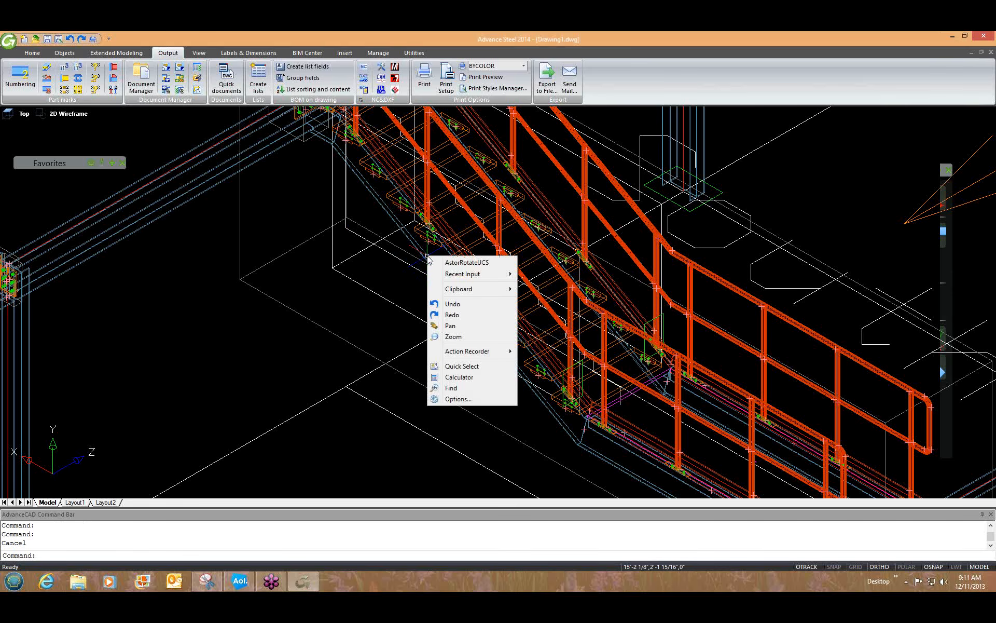
{"action": "key", "text": "Escape"}
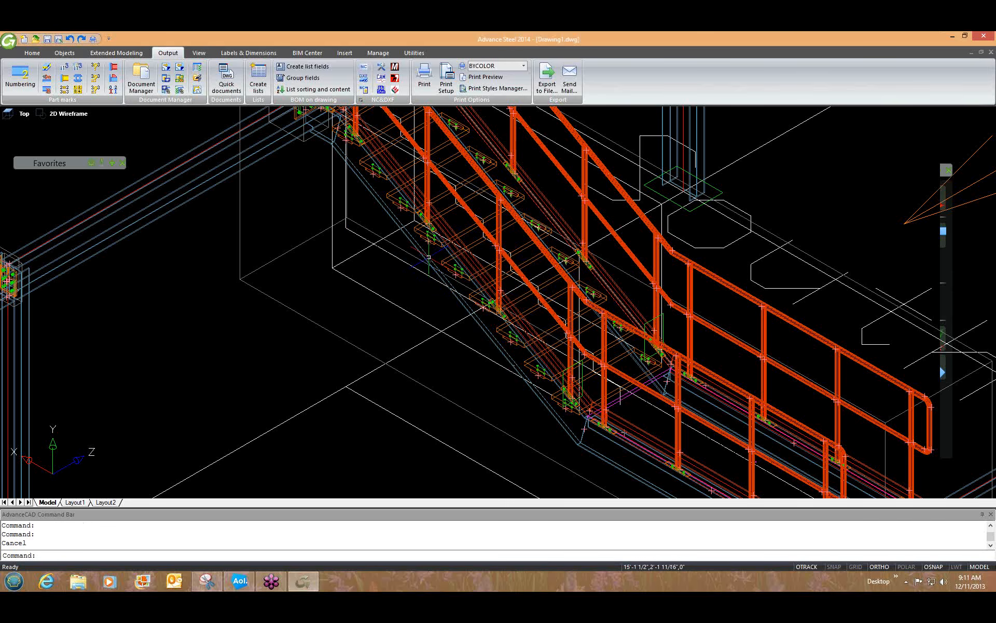
- Open the assembly detail of the stair stringer from the model and examine how its view frame fits the ANSI-B sheet
{"action": "left_click", "coordinate": [428, 257]}
{"action": "right_click", "coordinate": [428, 258]}
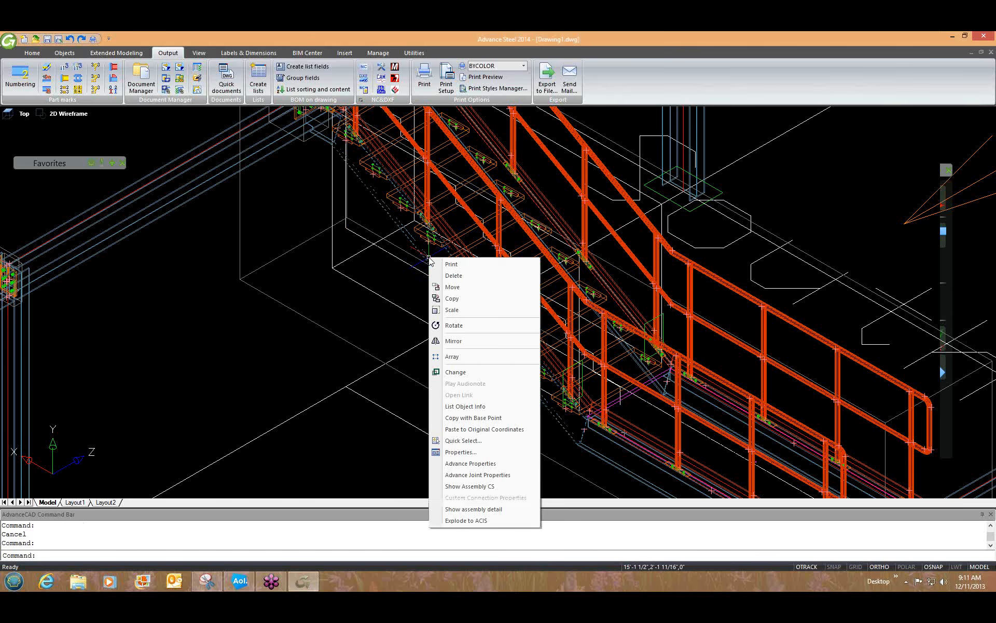
{"action": "left_click", "coordinate": [464, 514]}
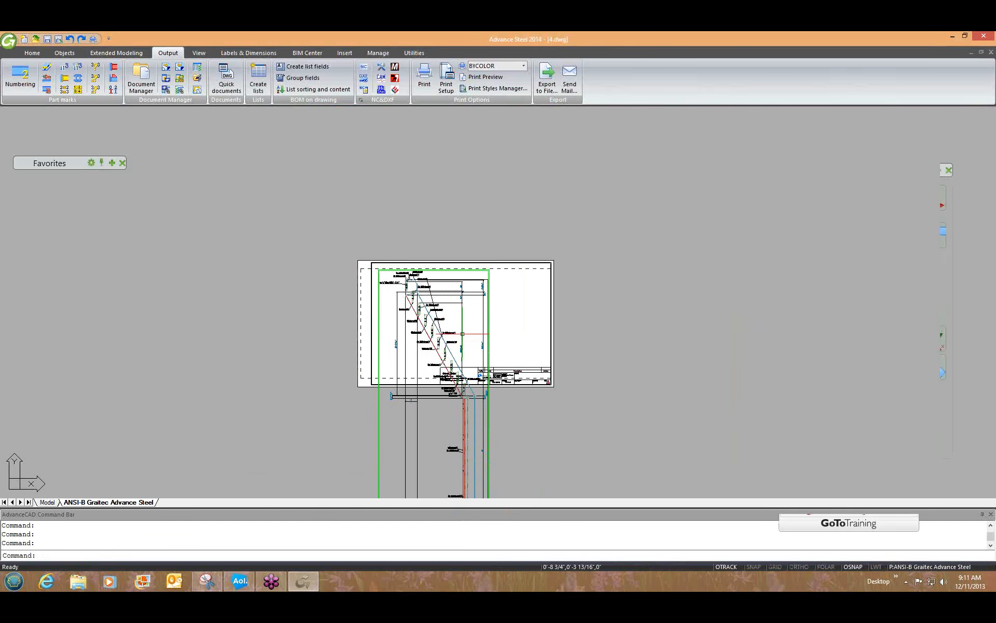
{"action": "scroll", "coordinate": [462, 334], "scroll_direction": "down", "scroll_amount": 3}
{"action": "scroll", "coordinate": [439, 451], "scroll_direction": "up", "scroll_amount": 4}
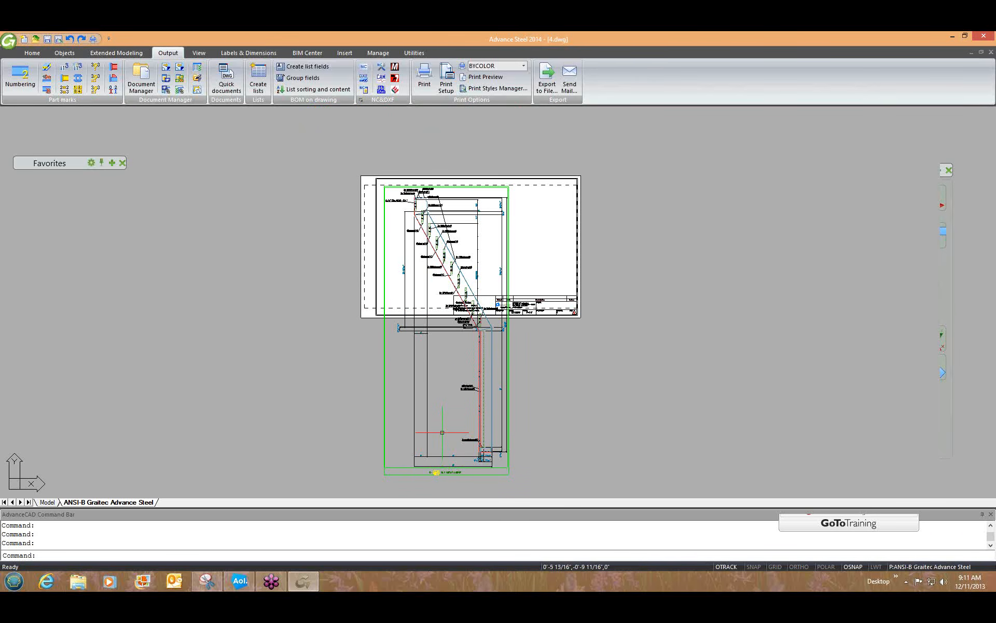
{"action": "right_click", "coordinate": [382, 382]}
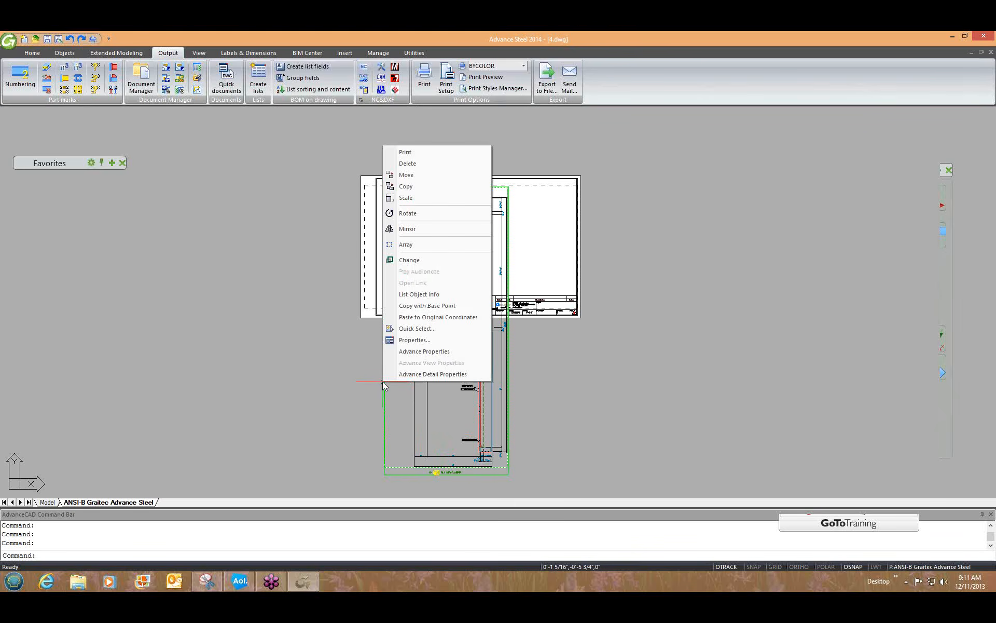
{"action": "key", "text": "Escape"}
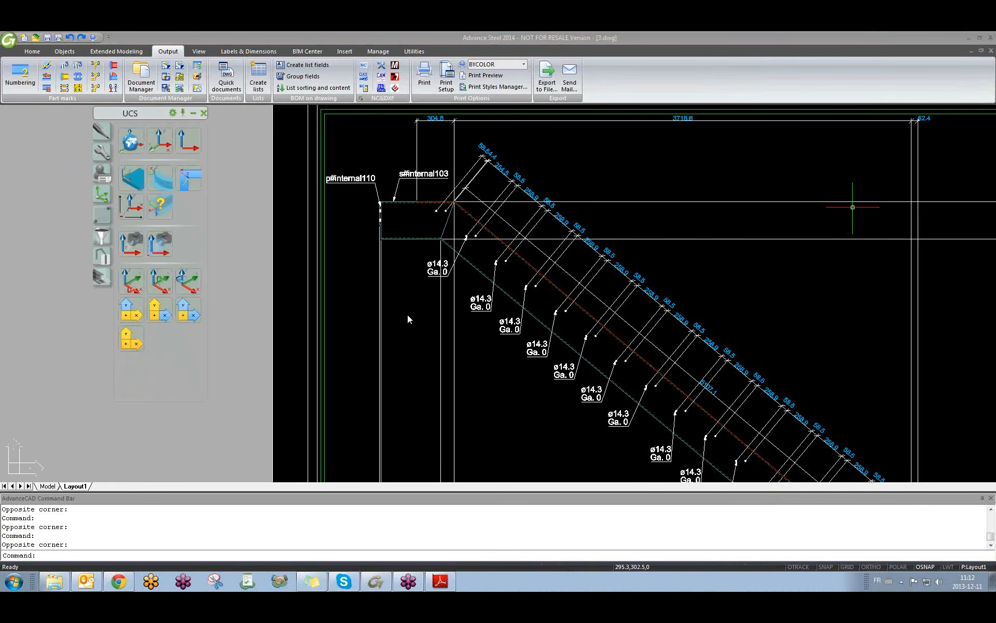
- Switch to the 01 training.dwg model and bring the stair and its railing into close view
{"action": "left_click", "coordinate": [340, 322]}
{"action": "left_click", "coordinate": [340, 322]}
{"action": "key", "text": "ctrl+Tab"}
{"action": "scroll", "coordinate": [469, 312], "scroll_direction": "down", "scroll_amount": 5}
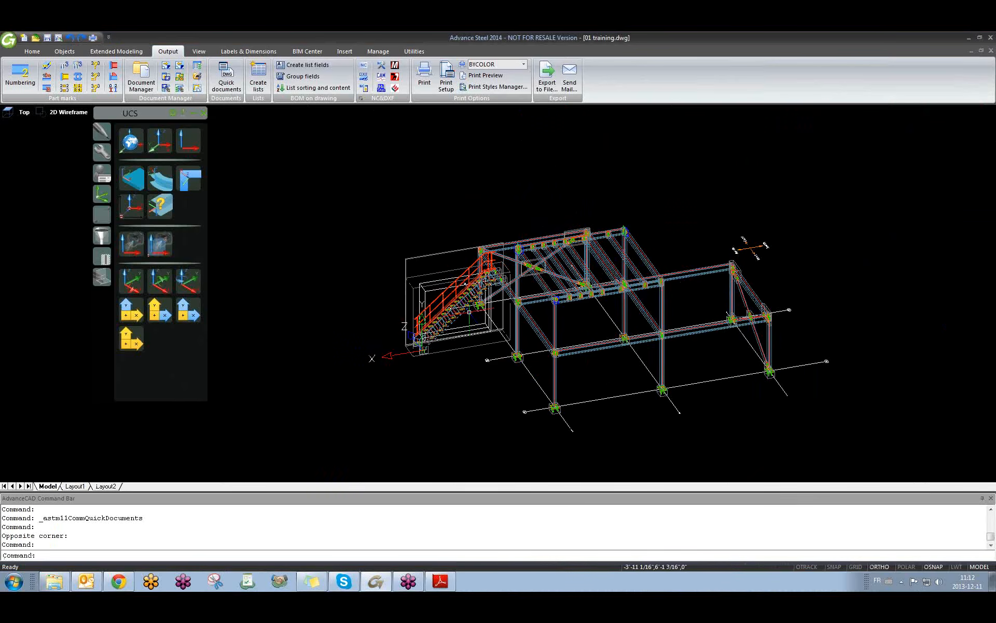
{"action": "key", "text": "Escape"}
{"action": "middle_click_drag", "start_coordinate": [469, 312], "coordinate": [429, 339]}
{"action": "scroll", "coordinate": [417, 327], "scroll_direction": "up", "scroll_amount": 5}
{"action": "middle_click_drag", "start_coordinate": [340, 390], "coordinate": [329, 345]}
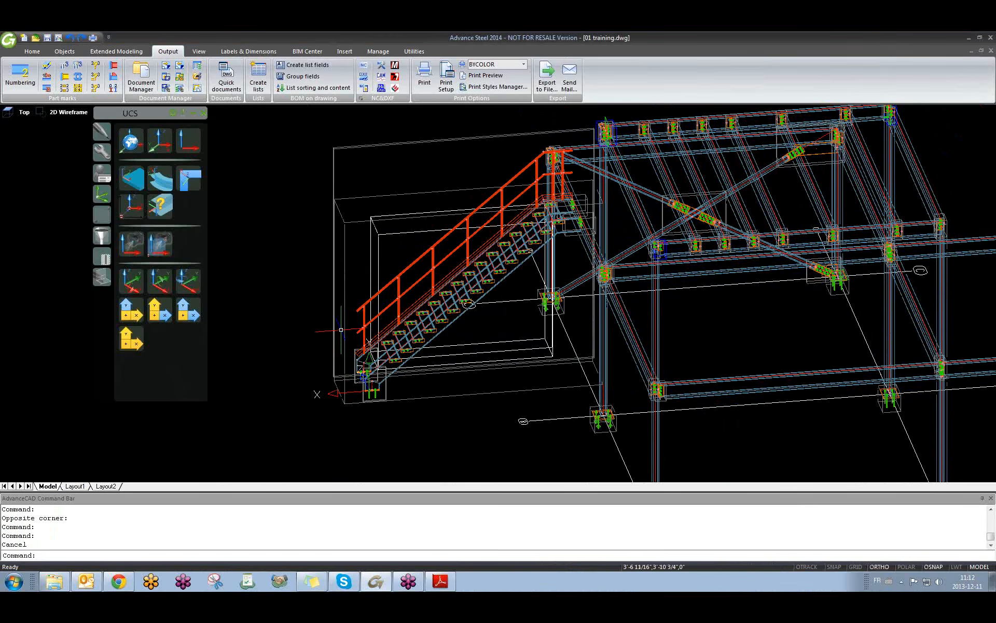
{"action": "left_click", "coordinate": [298, 325]}
{"action": "left_click", "coordinate": [298, 325]}
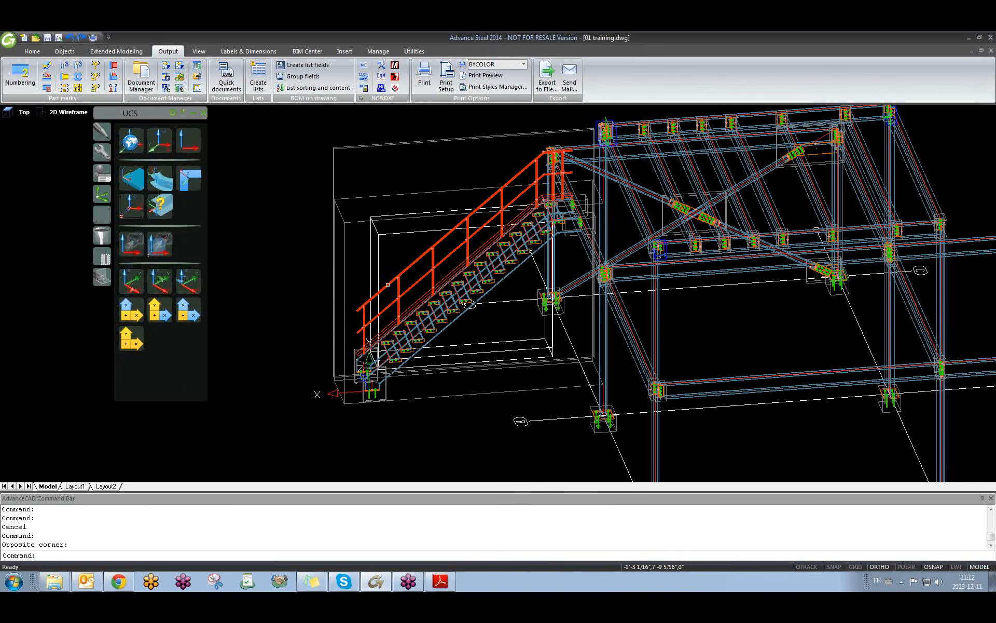
{"action": "key", "text": "Escape"}
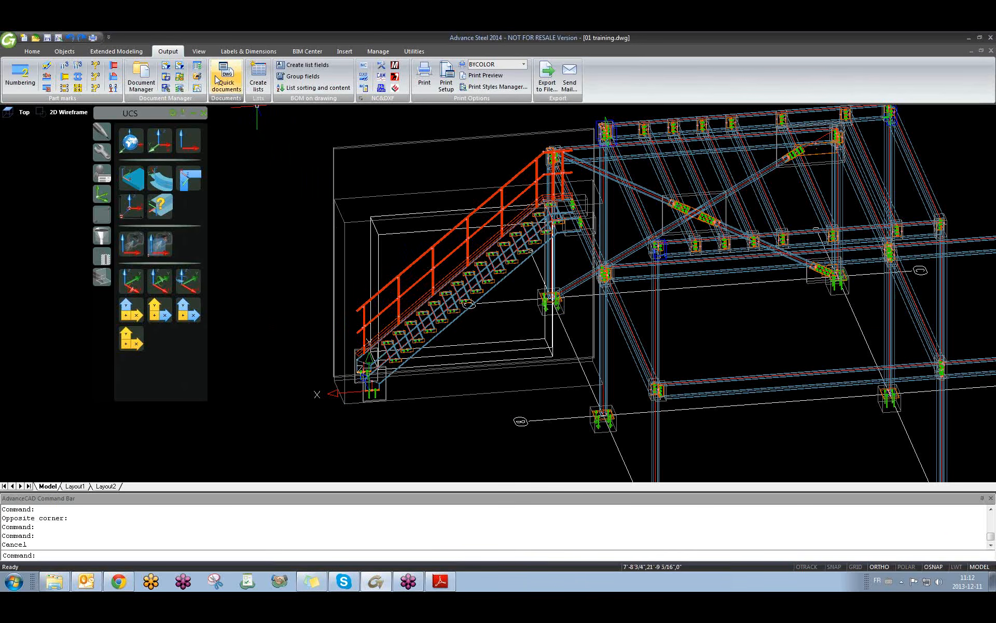
{"action": "left_click", "coordinate": [218, 79]}
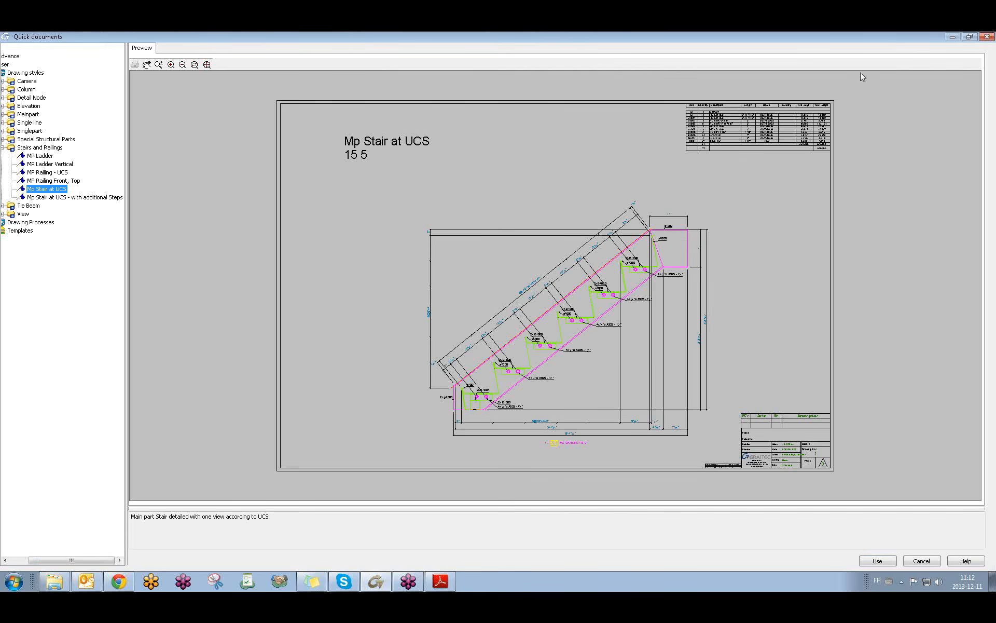
{"action": "left_click", "coordinate": [986, 37]}
- Try to create a detail of the stair's handrail with the MP Railing - UCS drawing style, keeping the 1 1/2"=1'-0" scale
{"action": "middle_click_drag", "start_coordinate": [381, 410], "coordinate": [415, 411], "text": "shift"}
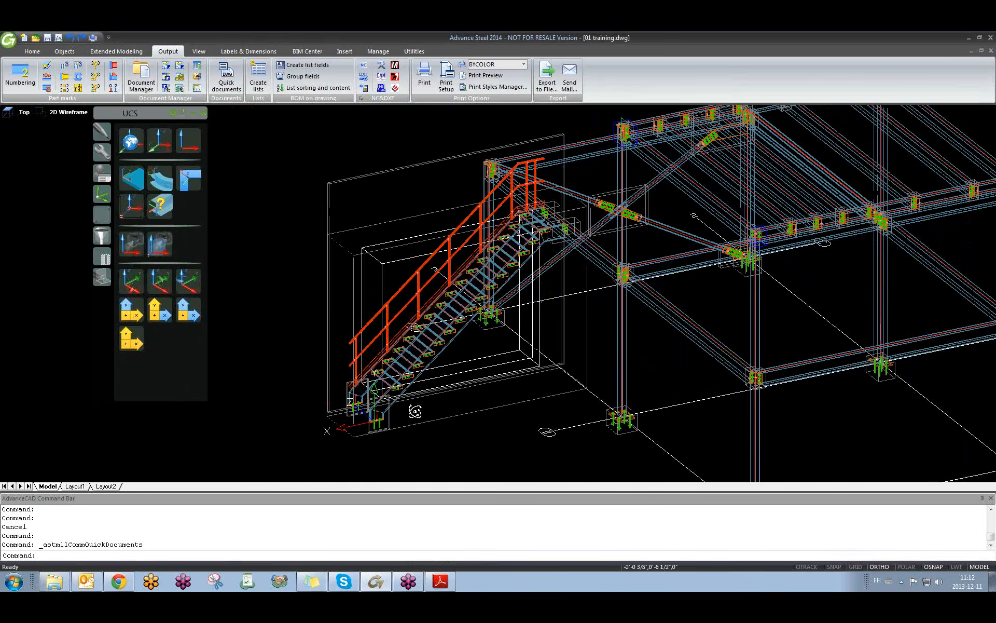
{"action": "scroll", "coordinate": [416, 412], "scroll_direction": "up", "scroll_amount": 3}
{"action": "scroll", "coordinate": [408, 425], "scroll_direction": "up", "scroll_amount": 2}
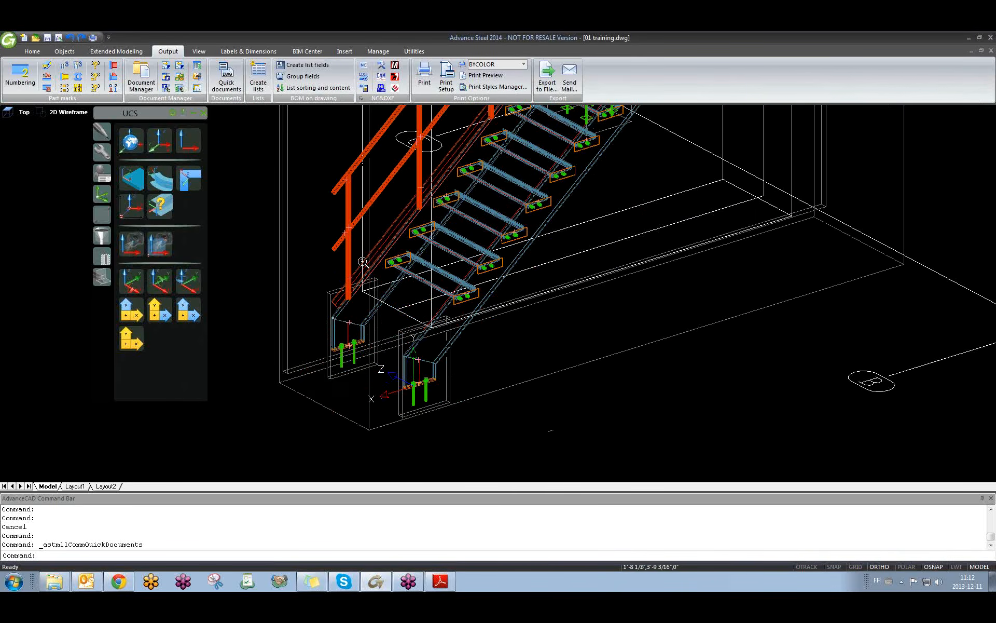
{"action": "left_click", "coordinate": [227, 77]}
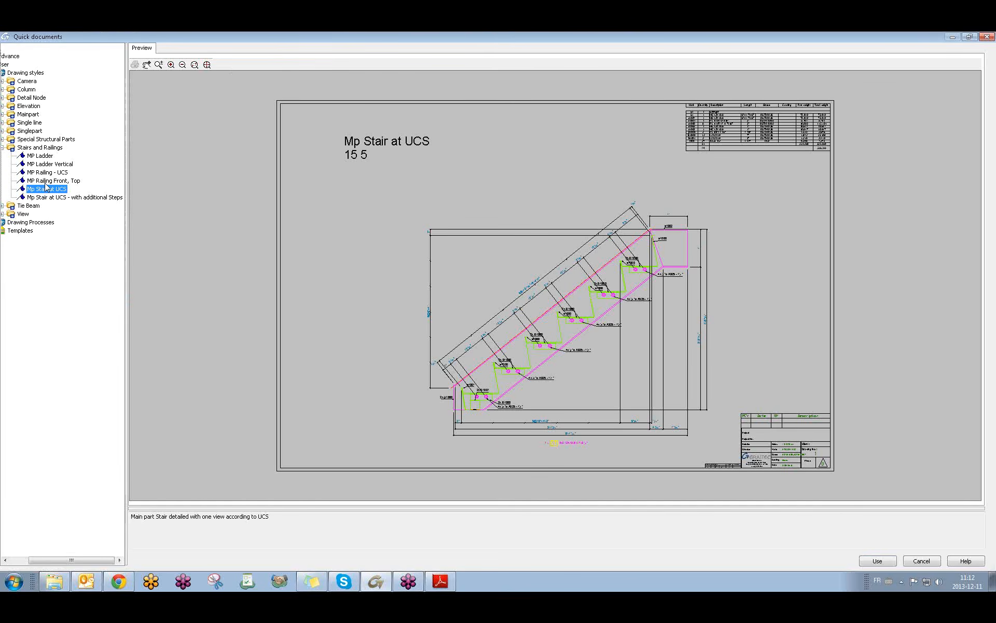
{"action": "left_click", "coordinate": [48, 173]}
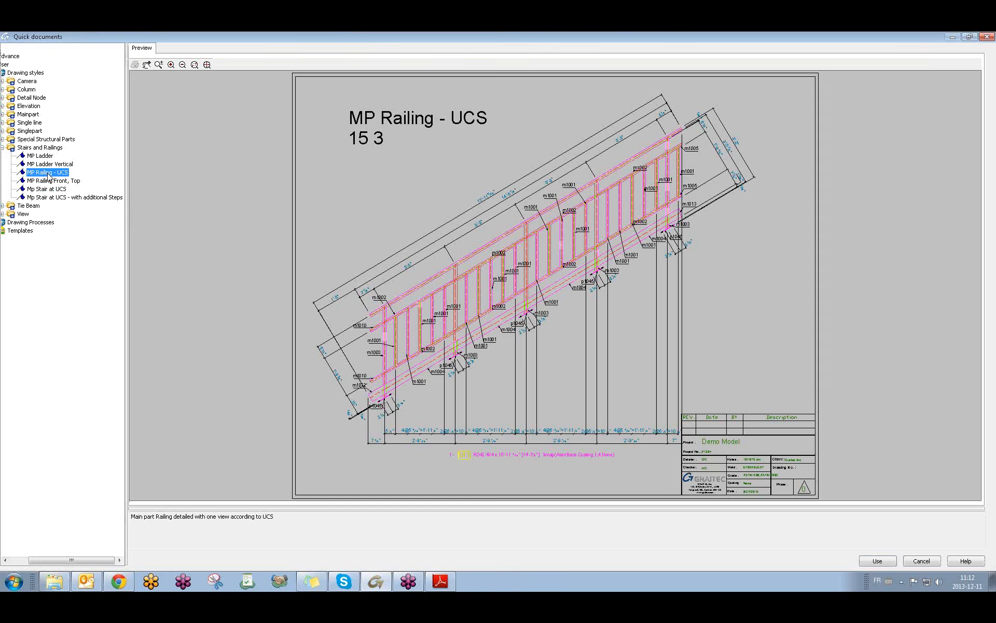
{"action": "left_click", "coordinate": [877, 561]}
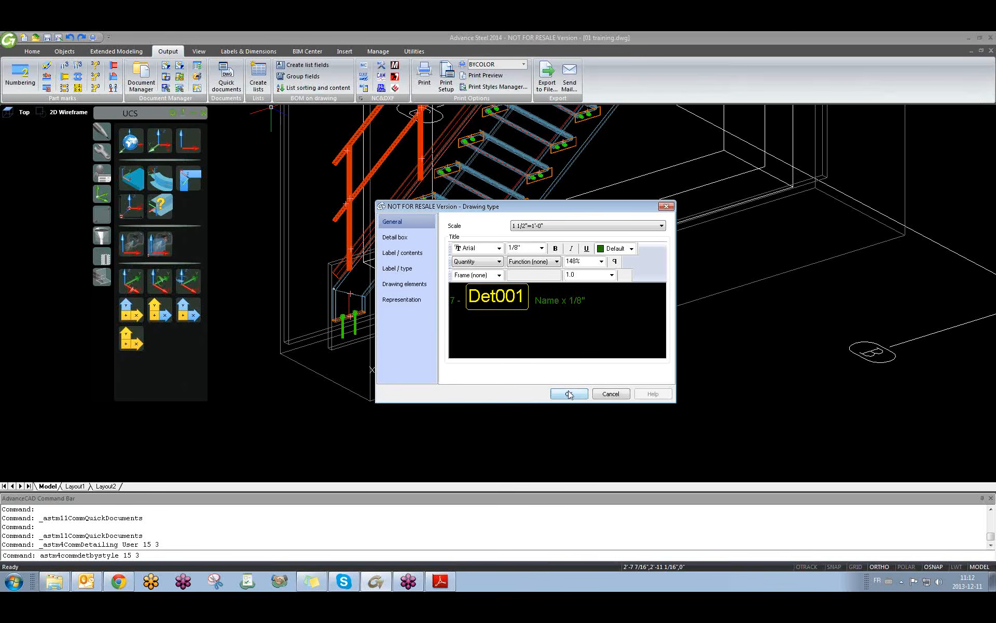
{"action": "left_click", "coordinate": [571, 394]}
{"action": "scroll", "coordinate": [484, 396], "scroll_direction": "down", "scroll_amount": 3}
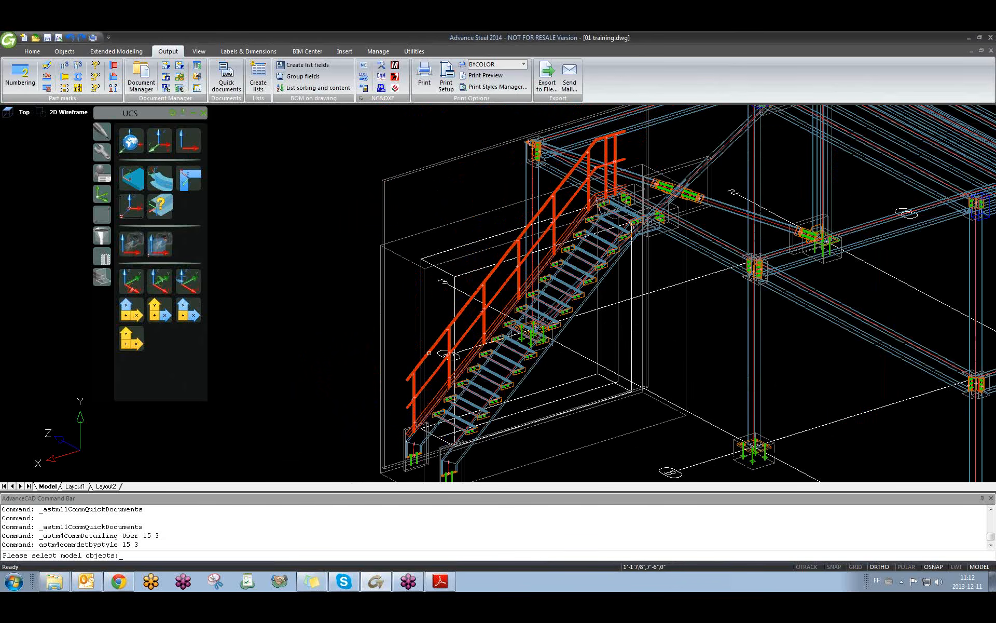
{"action": "left_click", "coordinate": [430, 349]}
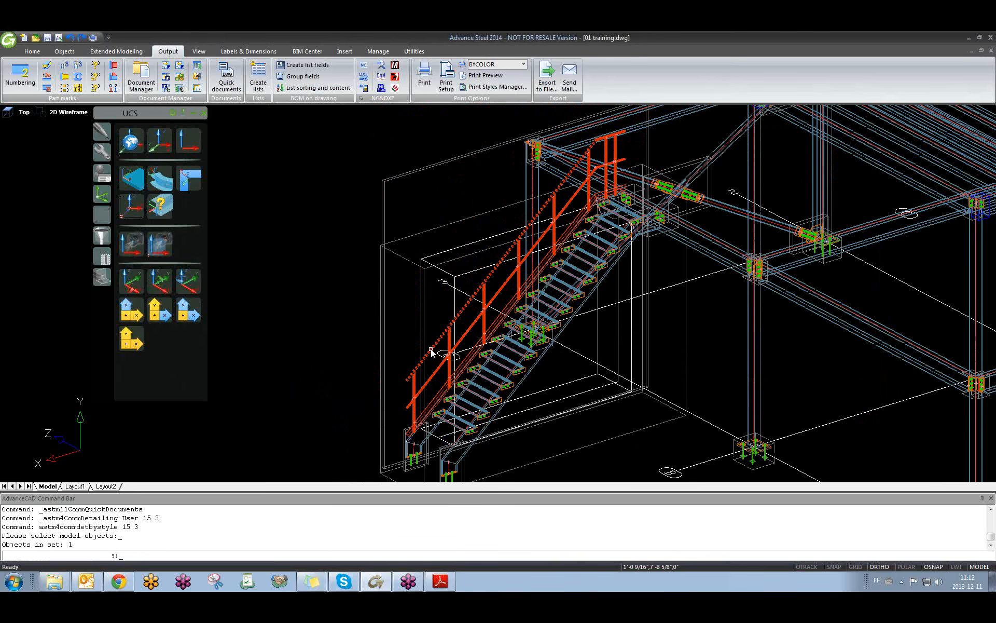
{"action": "key", "text": "Return"}
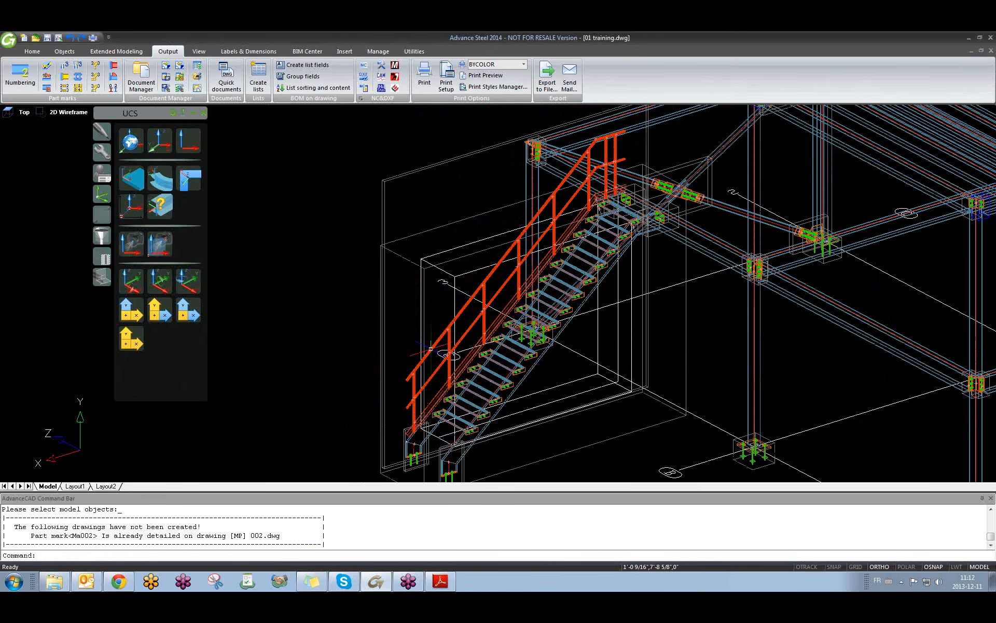
- Un-register all the DWG drawings in the Details folder, from [MP] 002.dwg through 101.dwg
{"action": "left_click", "coordinate": [180, 67]}
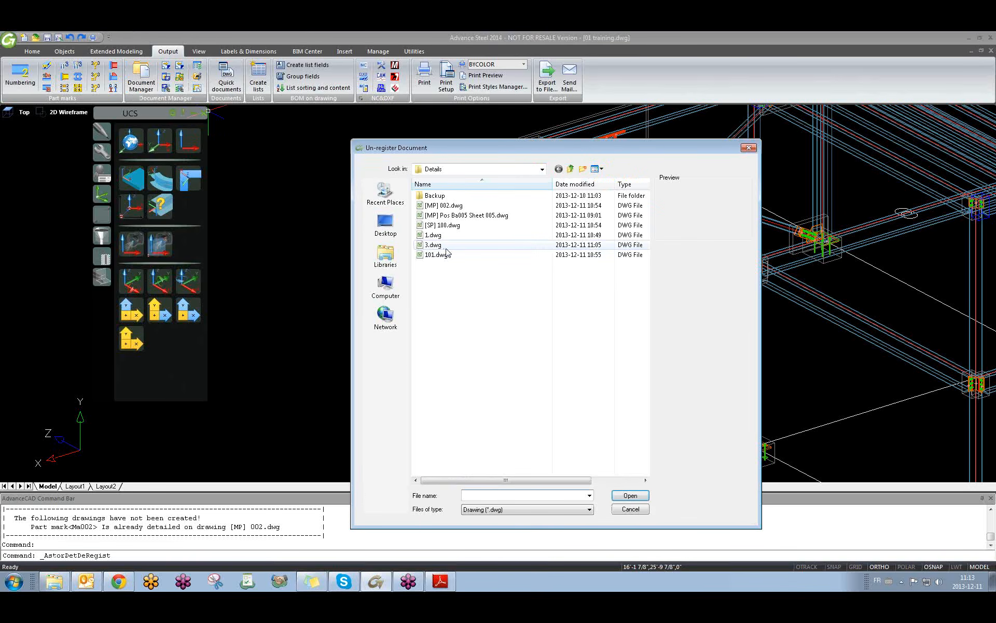
{"action": "mouse_move", "coordinate": [453, 270]}
{"action": "left_mouse_down"}
{"action": "mouse_move", "coordinate": [446, 231]}
{"action": "mouse_move", "coordinate": [449, 252]}
{"action": "left_mouse_up"}
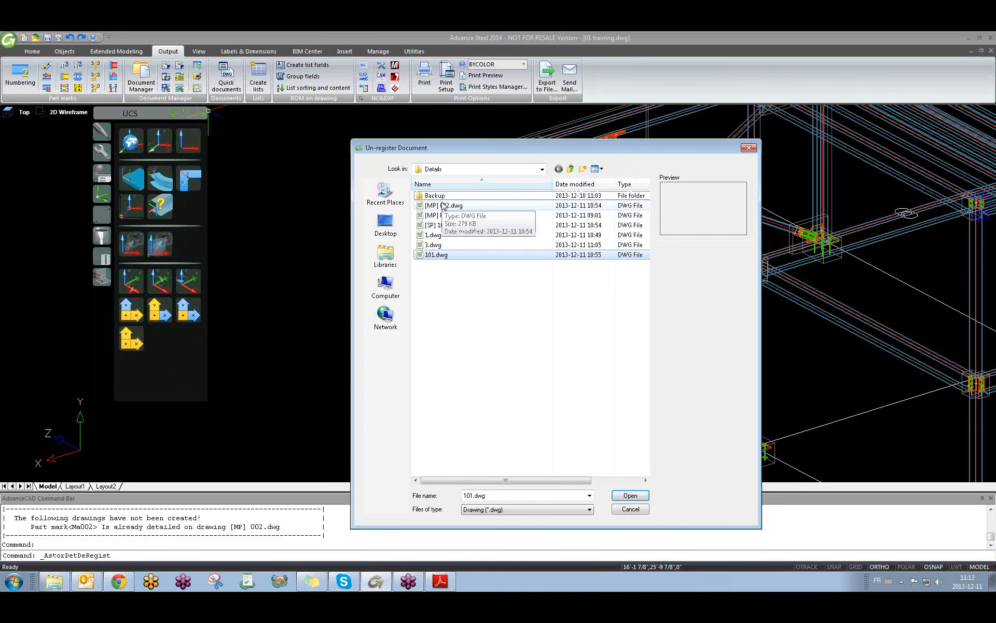
{"action": "left_click_drag", "start_coordinate": [459, 302], "coordinate": [444, 206]}
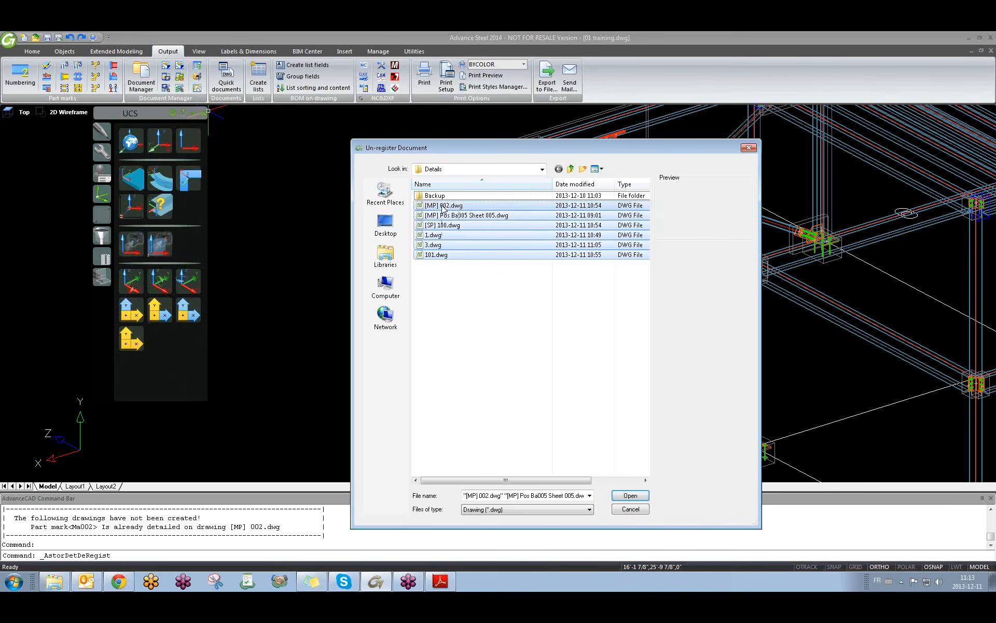
{"action": "left_click", "coordinate": [632, 493]}
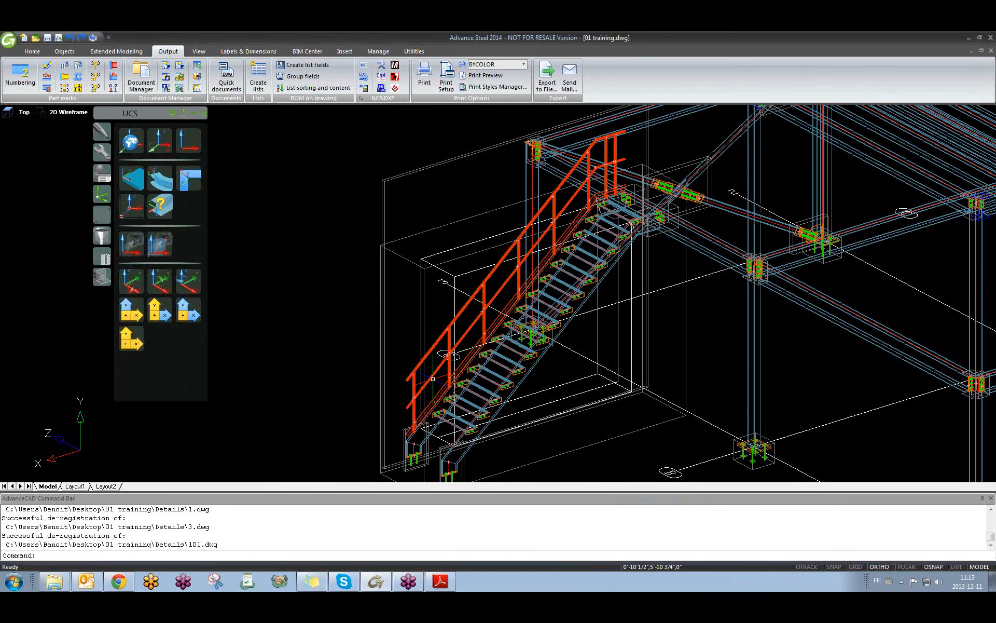
- Create a detail of the stair's handrail with the MP Railing - UCS style on the ASDETPROTO-Assembly-ANSI-C.dwg prototype, and open it
{"action": "left_click", "coordinate": [226, 77]}
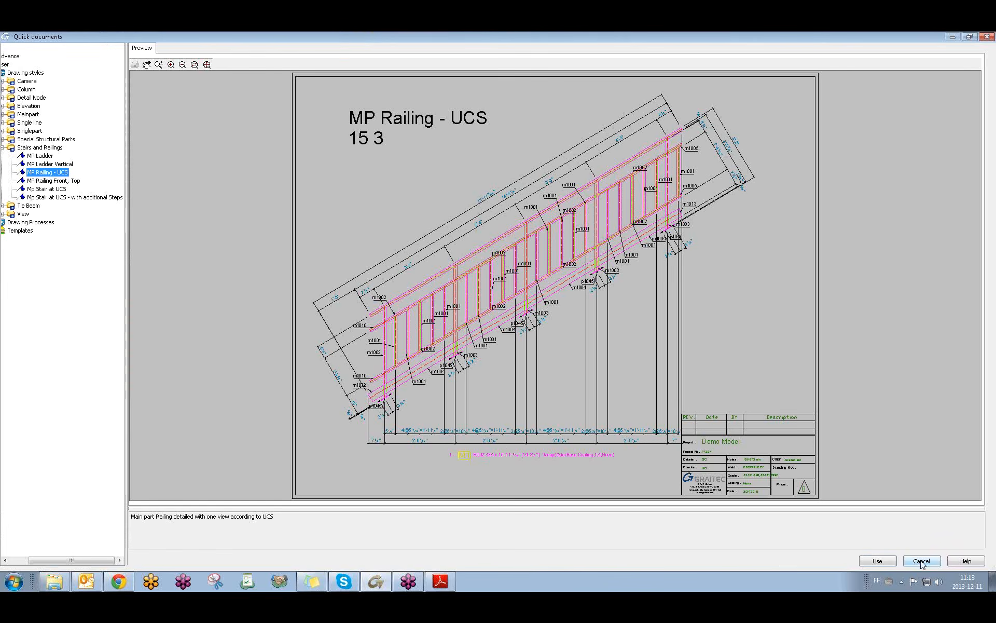
{"action": "left_click", "coordinate": [879, 562]}
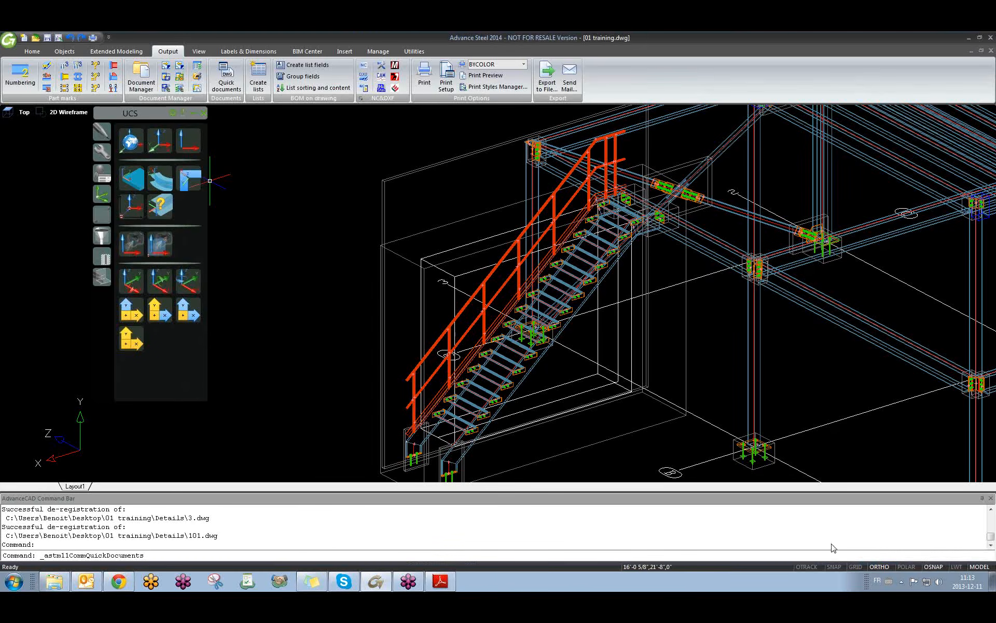
{"action": "left_click", "coordinate": [570, 396]}
{"action": "left_click", "coordinate": [428, 352]}
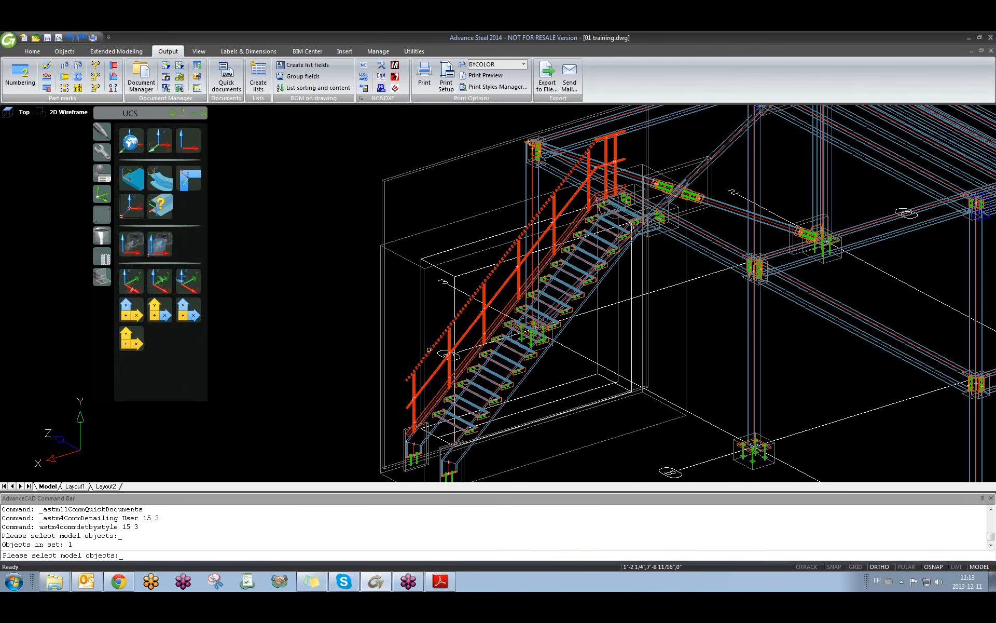
{"action": "right_click", "coordinate": [429, 351]}
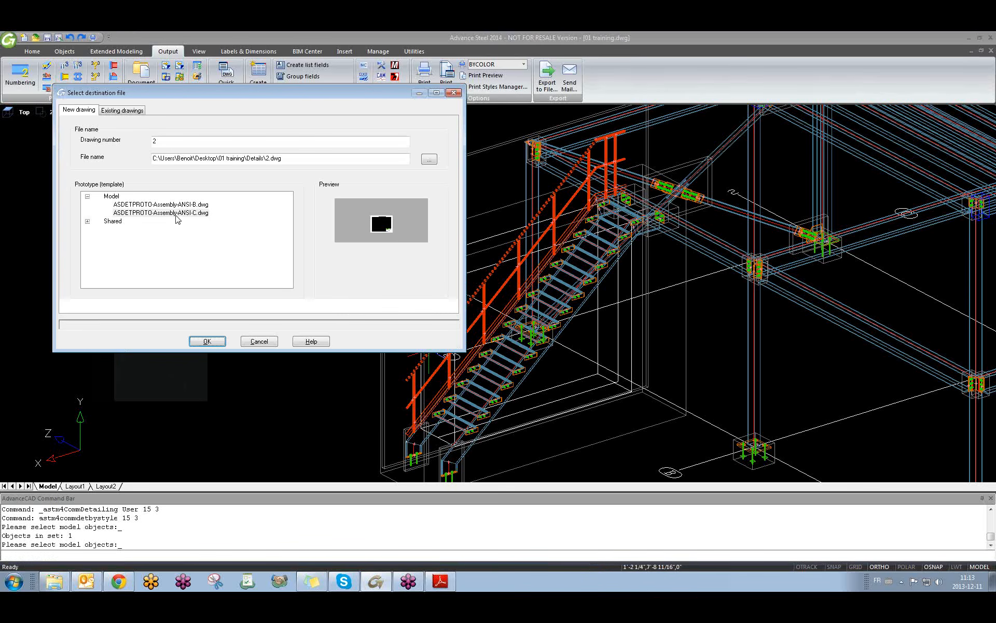
{"action": "left_click", "coordinate": [176, 213]}
{"action": "left_click", "coordinate": [207, 341]}
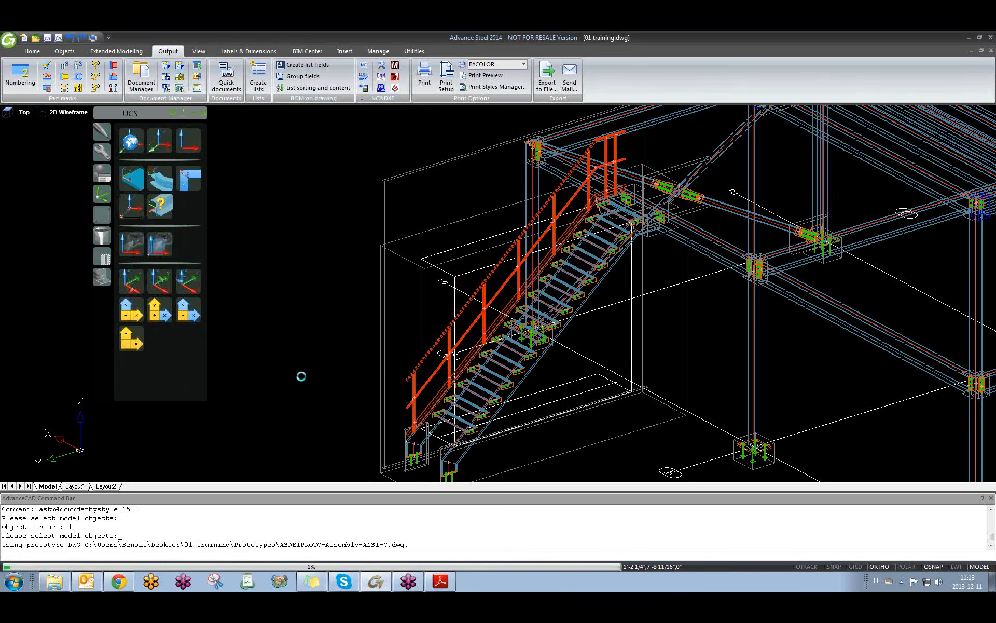
{"action": "left_click", "coordinate": [435, 344]}
{"action": "right_click", "coordinate": [437, 341]}
{"action": "left_click", "coordinate": [468, 325]}
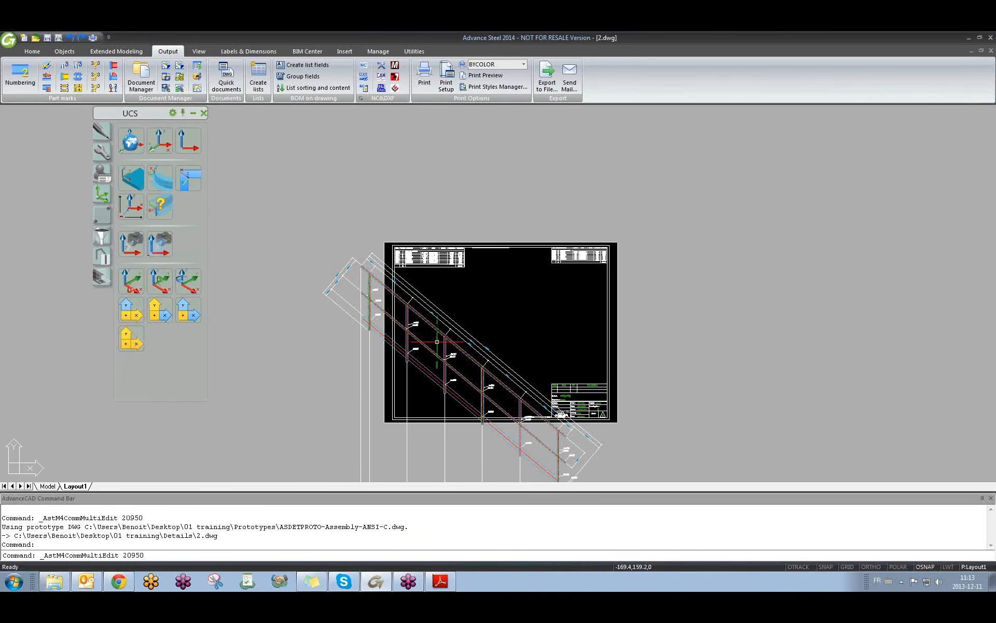
- Set the scale of the railing view to 1:15
{"action": "middle_click_drag", "start_coordinate": [377, 451], "coordinate": [390, 320]}
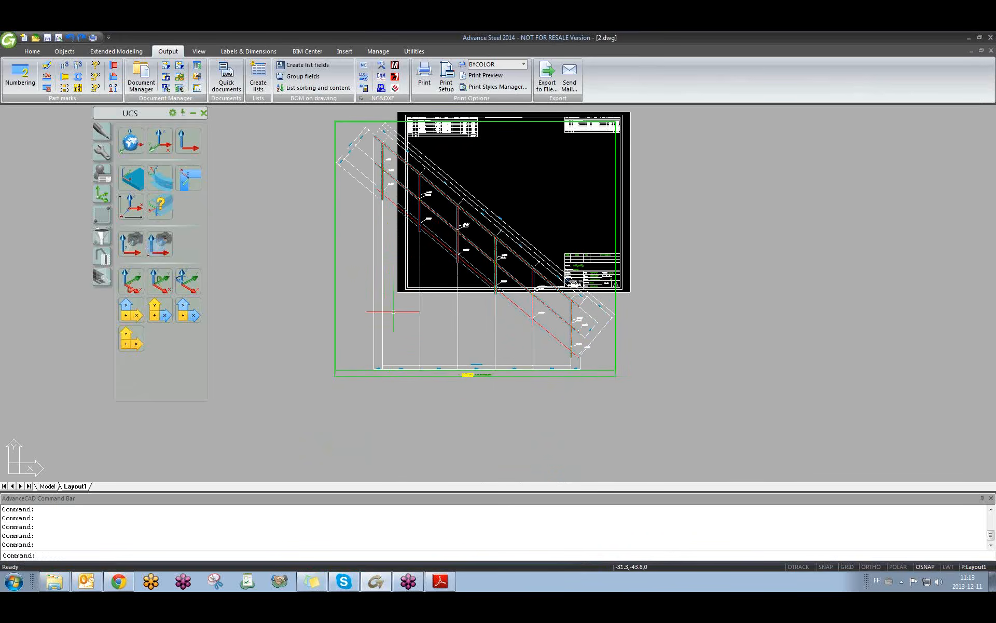
{"action": "double_click", "coordinate": [347, 369]}
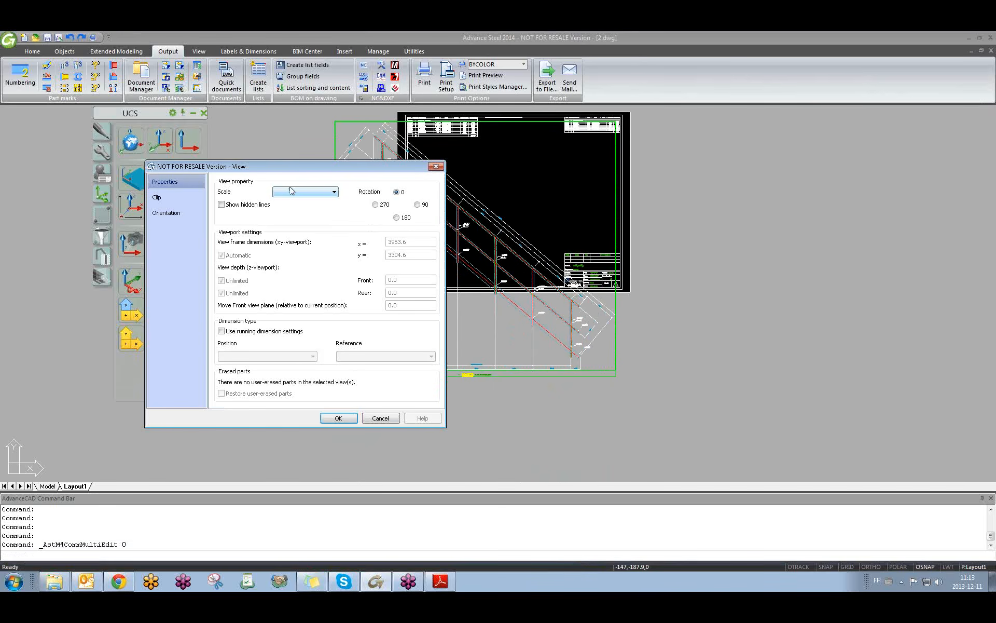
{"action": "left_click", "coordinate": [291, 191]}
{"action": "left_click", "coordinate": [294, 280]}
{"action": "left_click", "coordinate": [345, 419]}
- Move the railing view frame so that it sits inside the border of the ANSI-C sheet
{"action": "middle_click_drag", "start_coordinate": [482, 238], "coordinate": [484, 300]}
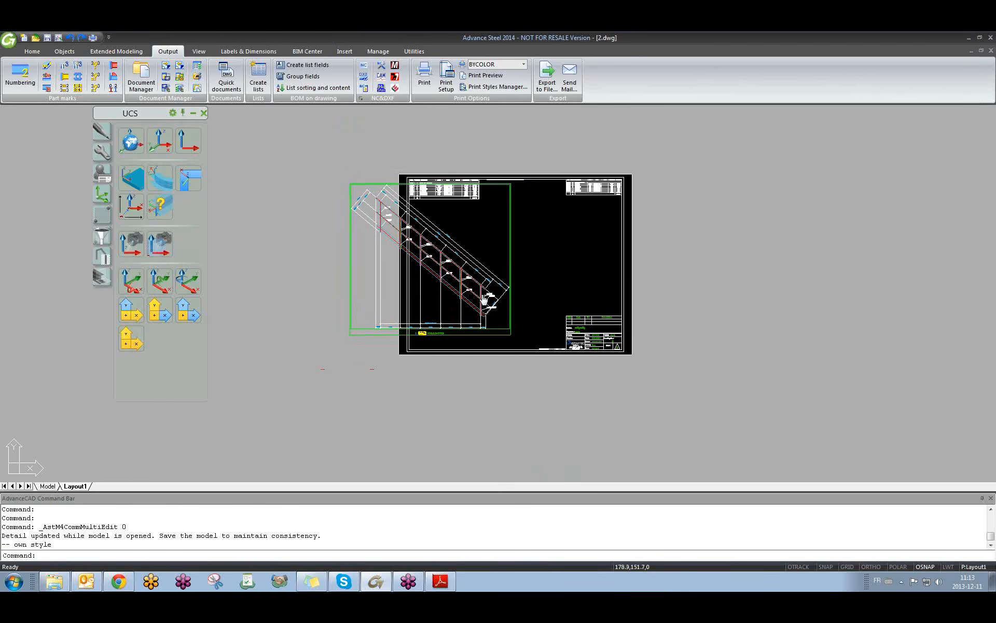
{"action": "scroll", "coordinate": [484, 300], "scroll_direction": "up", "scroll_amount": 2}
{"action": "type", "text": "m"}
{"action": "key", "text": "Return"}
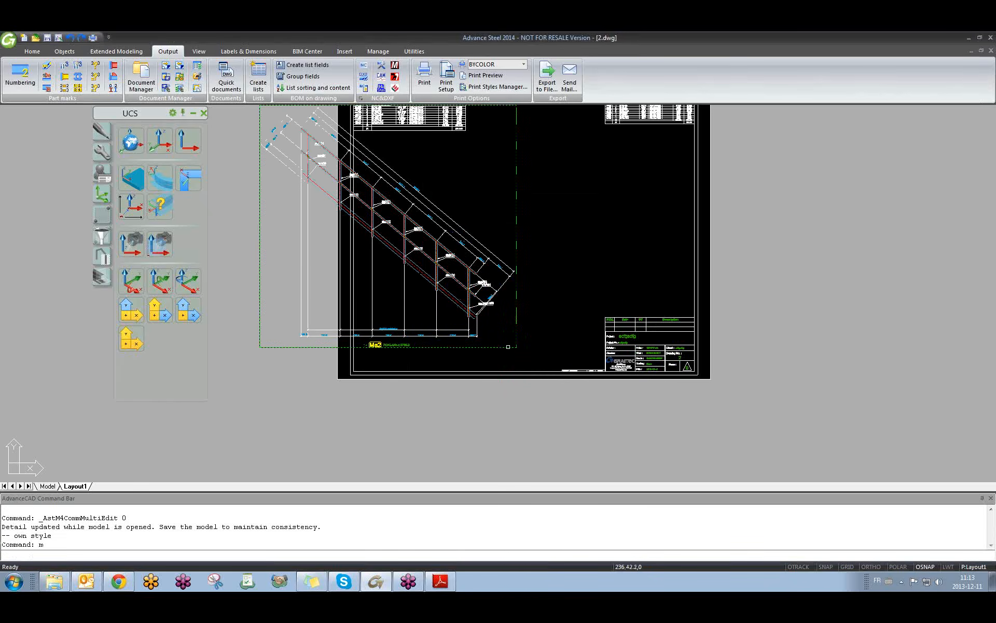
{"action": "left_click", "coordinate": [508, 346]}
{"action": "key", "text": "Return"}
{"action": "left_click", "coordinate": [568, 194]}
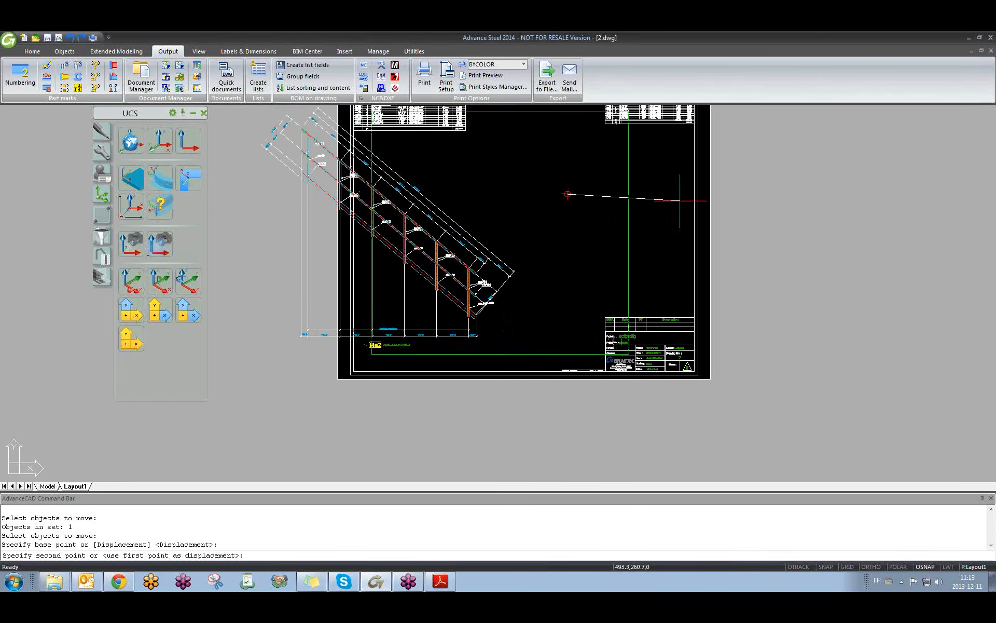
{"action": "left_click", "coordinate": [663, 207]}
- Group equal distances in the sloped dimension chain that spaces the railing posts
{"action": "scroll", "coordinate": [424, 184], "scroll_direction": "up", "scroll_amount": 4}
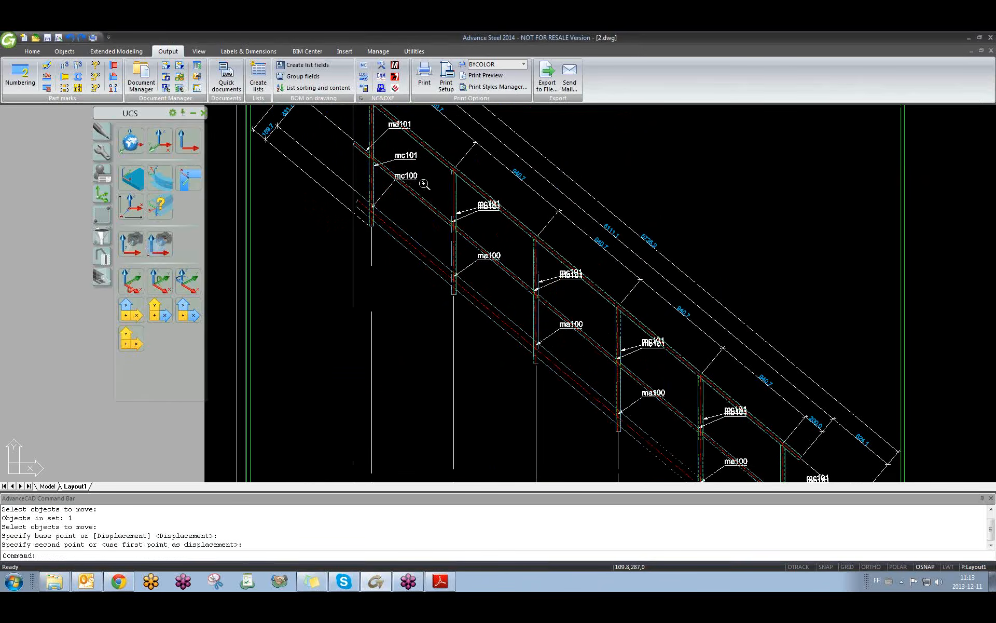
{"action": "middle_click_drag", "start_coordinate": [476, 198], "coordinate": [441, 240]}
{"action": "mouse_move", "coordinate": [449, 203]}
{"action": "middle_mouse_down"}
{"action": "mouse_move", "coordinate": [430, 218]}
{"action": "mouse_move", "coordinate": [421, 253]}
{"action": "middle_mouse_up"}
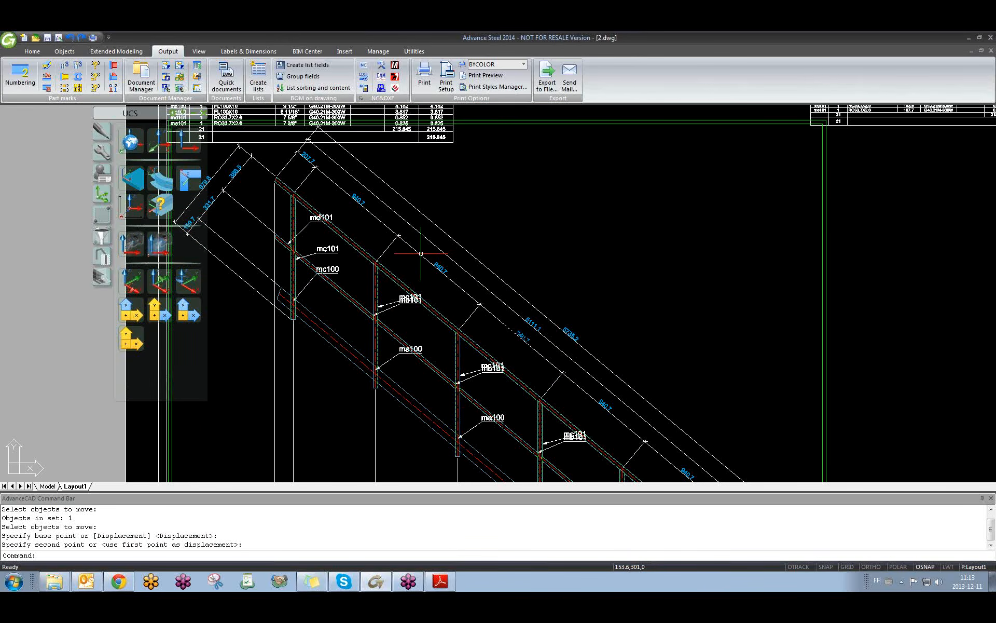
{"action": "double_click", "coordinate": [421, 254]}
{"action": "scroll", "coordinate": [368, 288], "scroll_direction": "down", "scroll_amount": 3}
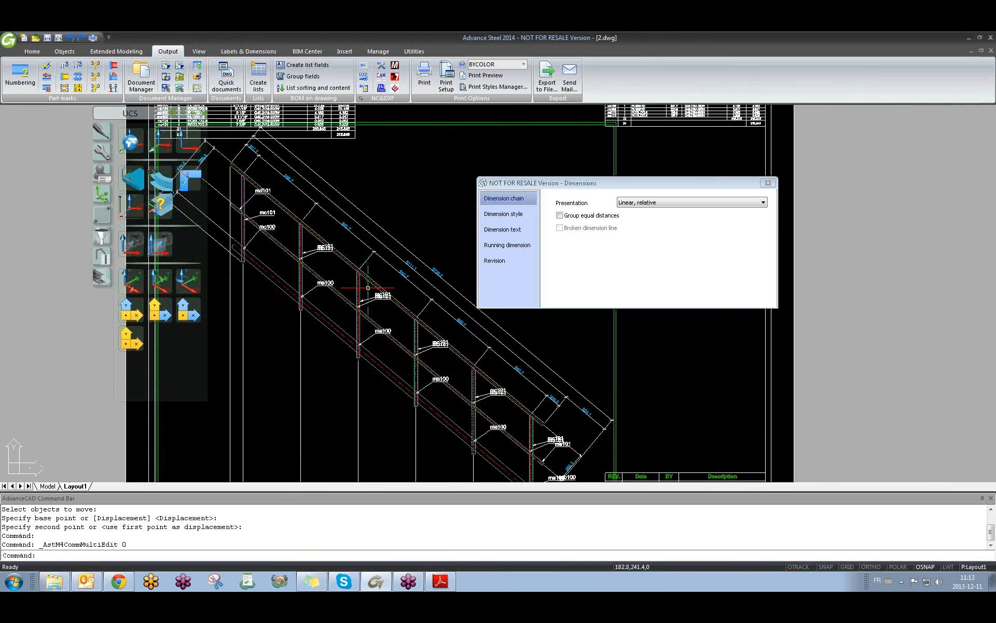
{"action": "middle_click_drag", "start_coordinate": [368, 288], "coordinate": [403, 330]}
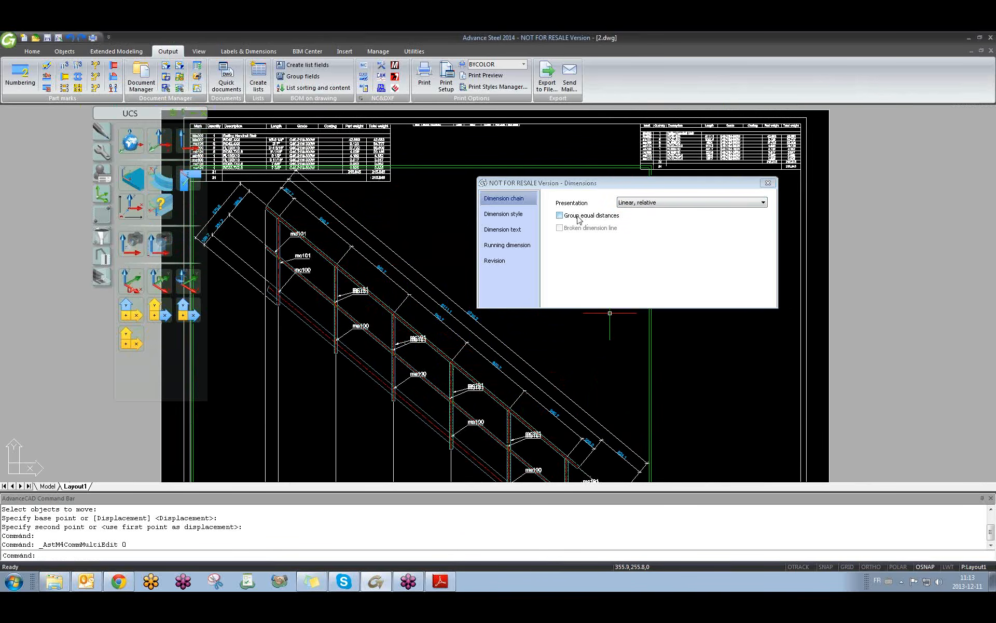
{"action": "left_click", "coordinate": [559, 215]}
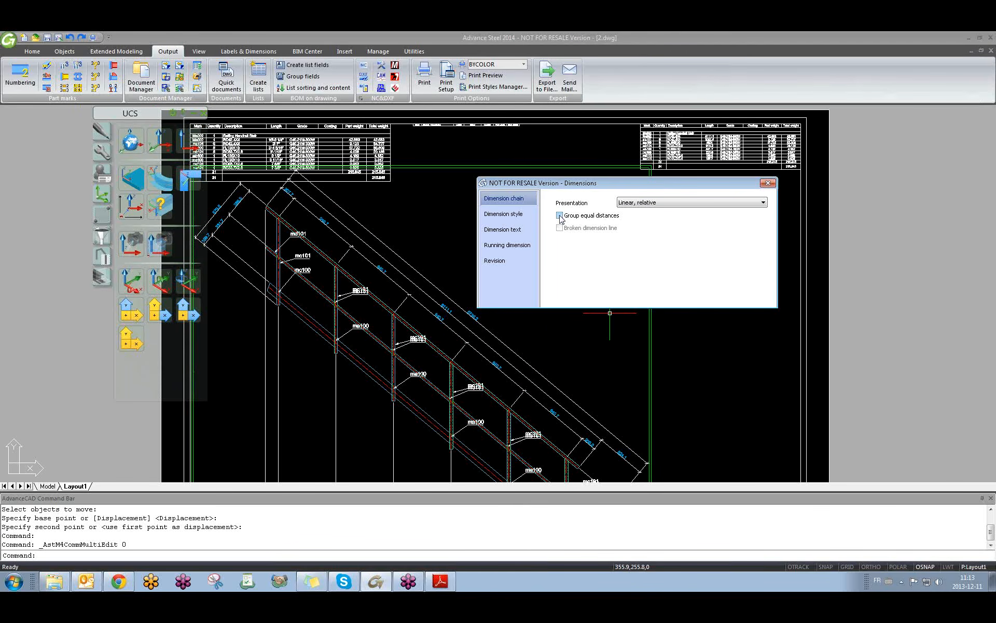
{"action": "left_click", "coordinate": [559, 215]}
{"action": "left_click", "coordinate": [560, 216]}
- Compare the post-spacing dimension text ungrouped and grouped, leave equal distances grouped, and close the dimension properties
{"action": "scroll", "coordinate": [347, 247], "scroll_direction": "up", "scroll_amount": 5}
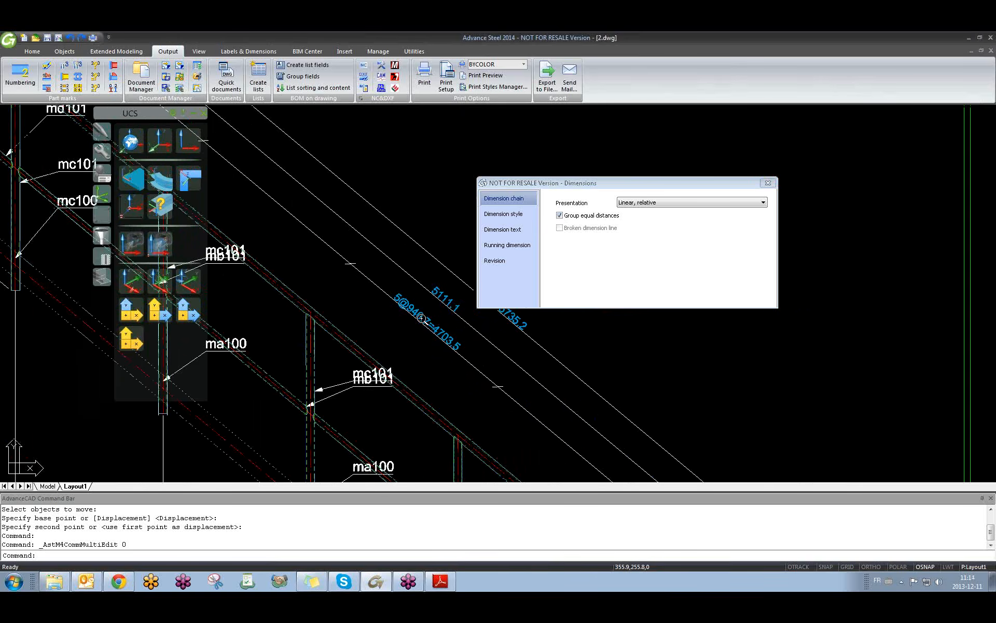
{"action": "scroll", "coordinate": [347, 247], "scroll_direction": "down", "scroll_amount": 2}
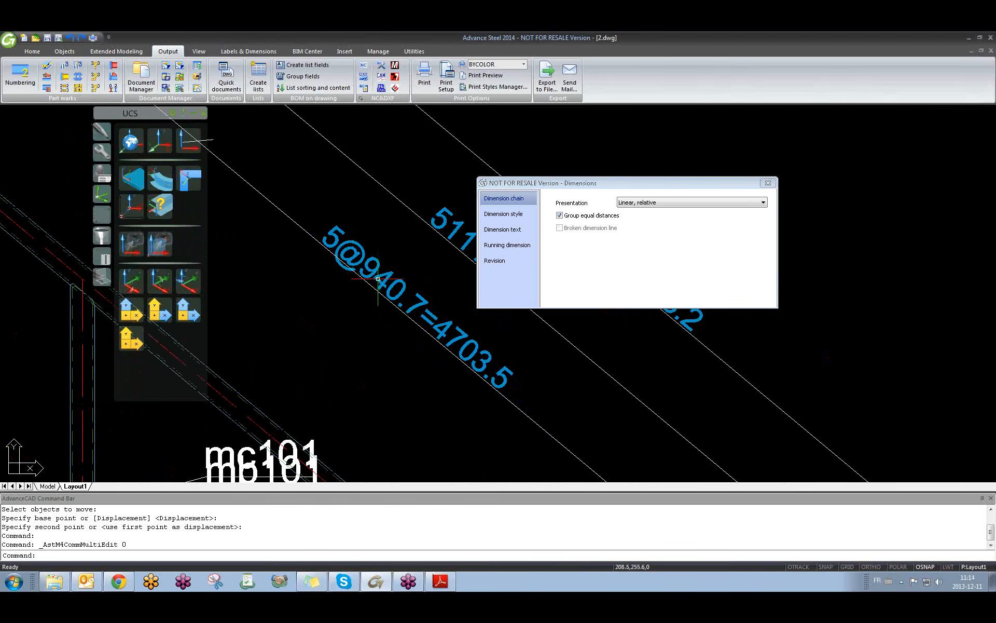
{"action": "left_click", "coordinate": [560, 216]}
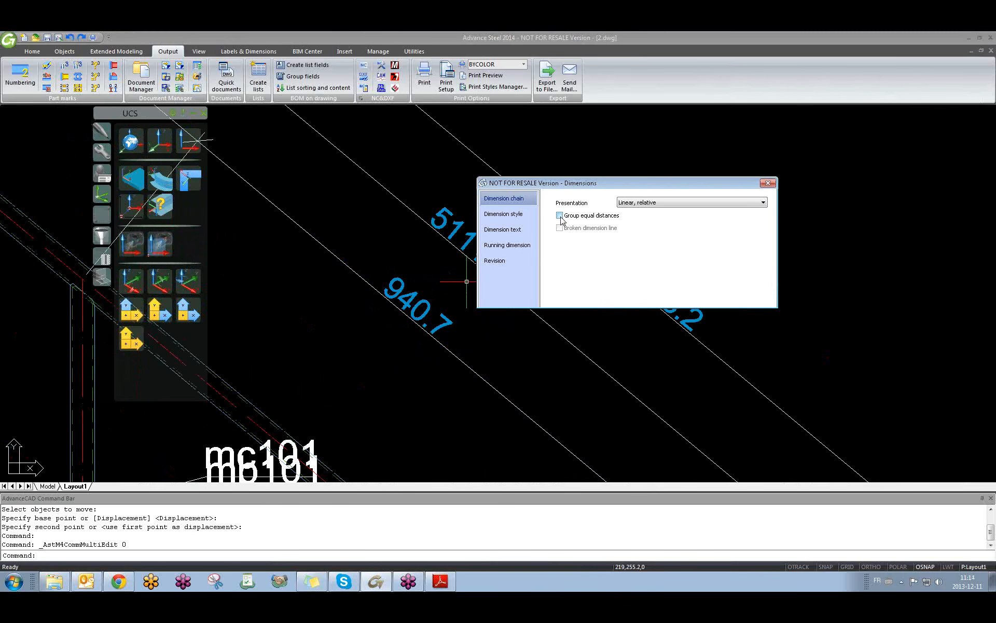
{"action": "left_click", "coordinate": [559, 215]}
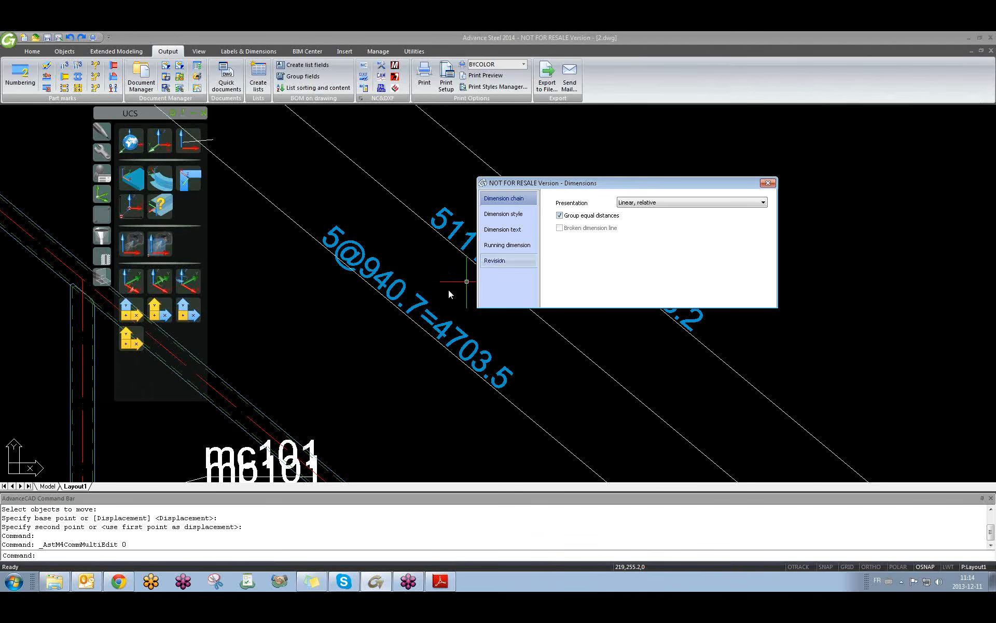
{"action": "scroll", "coordinate": [418, 286], "scroll_direction": "down", "scroll_amount": 5}
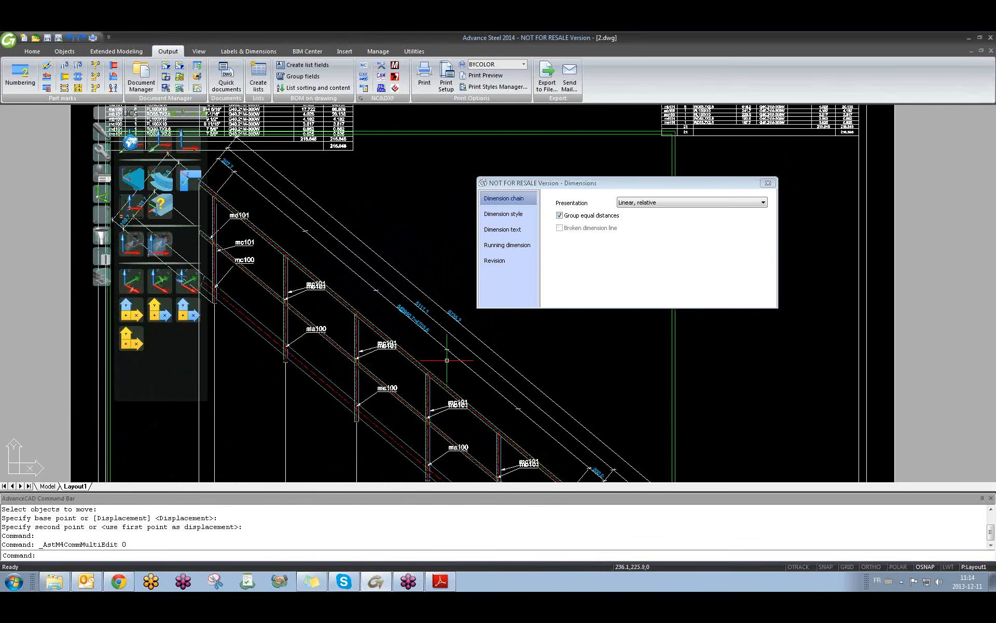
{"action": "scroll", "coordinate": [371, 304], "scroll_direction": "up", "scroll_amount": 3}
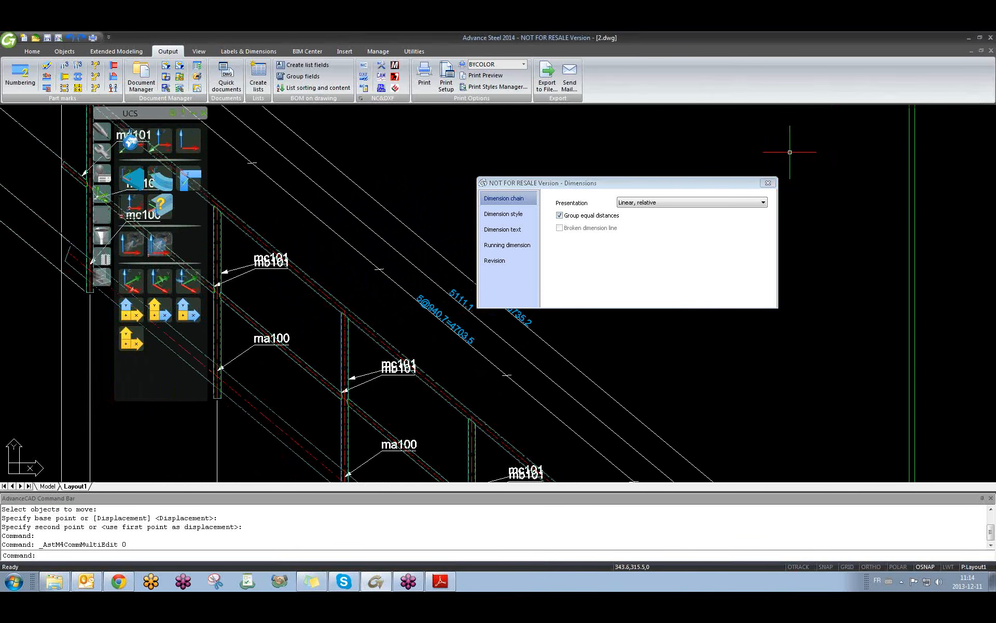
{"action": "left_click", "coordinate": [768, 182]}
{"action": "scroll", "coordinate": [377, 322], "scroll_direction": "down", "scroll_amount": 5}
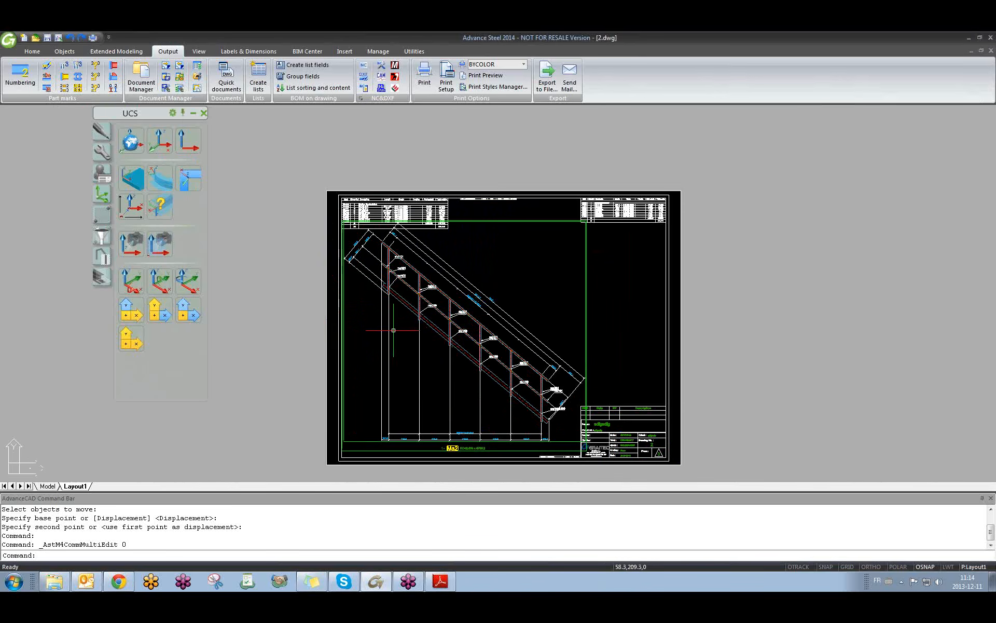
{"action": "left_click", "coordinate": [789, 235]}
{"action": "left_click", "coordinate": [734, 272]}
{"action": "key", "text": "F8"}
{"action": "scroll", "coordinate": [551, 292], "scroll_direction": "up", "scroll_amount": 2}
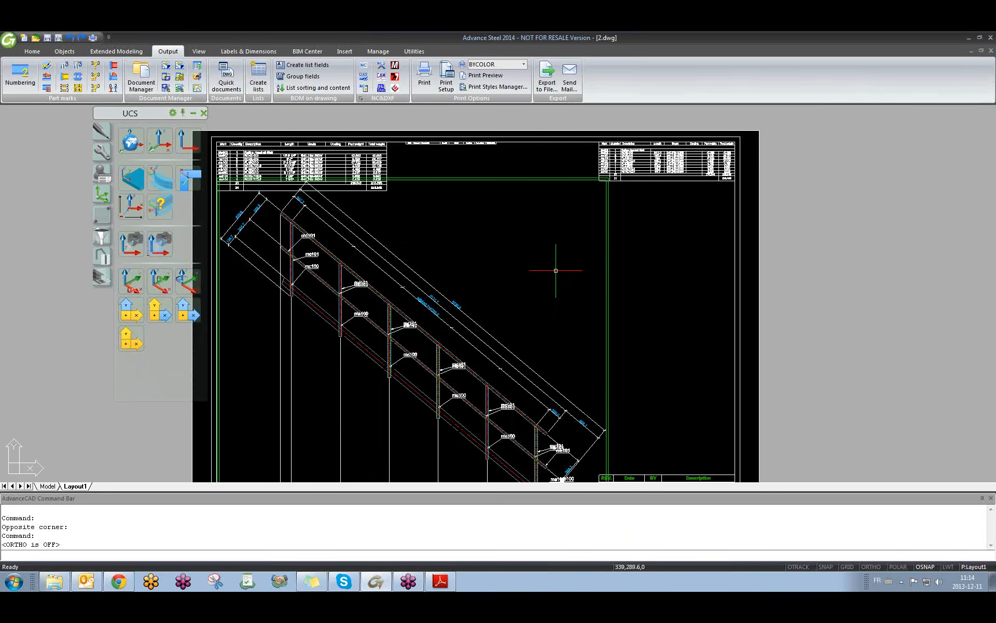
{"action": "left_click", "coordinate": [556, 239]}
{"action": "left_click", "coordinate": [526, 284]}
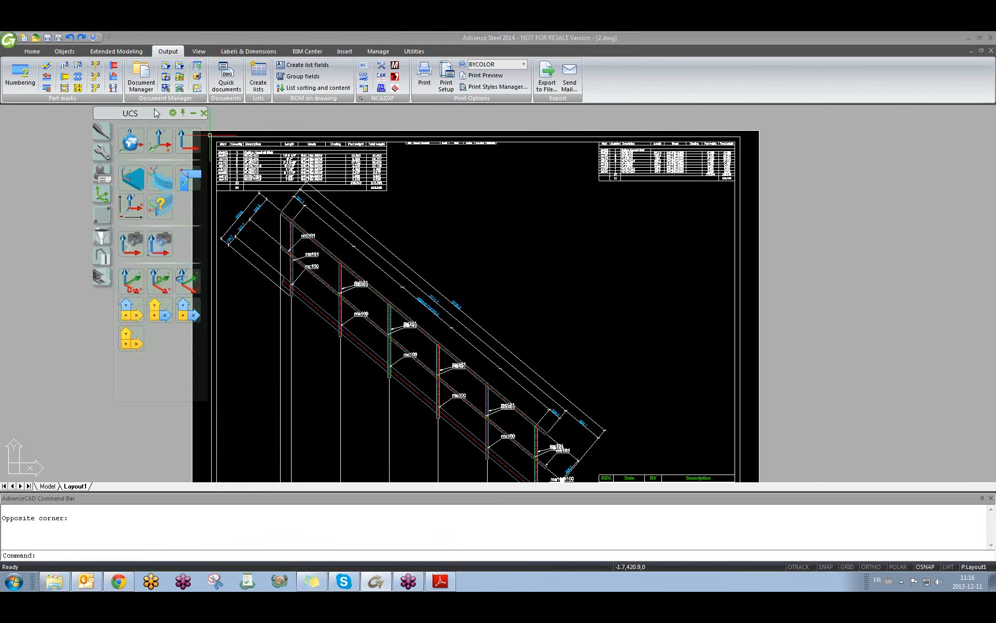
- Collapse the UCS tool palette to clear the drawing area
{"action": "left_click", "coordinate": [193, 113]}
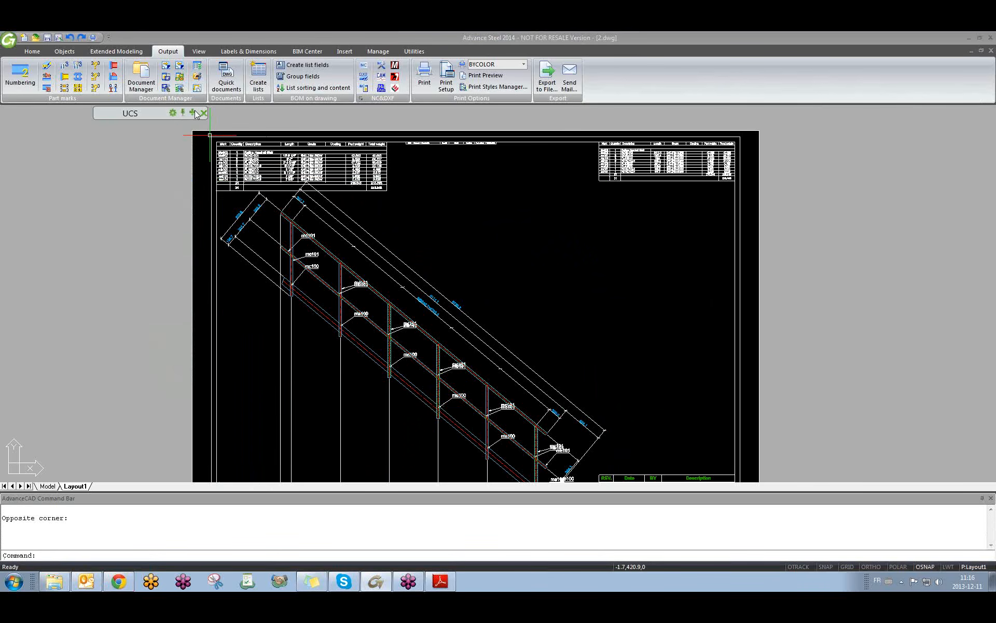
{"action": "left_click", "coordinate": [574, 240]}
{"action": "left_click", "coordinate": [512, 291]}
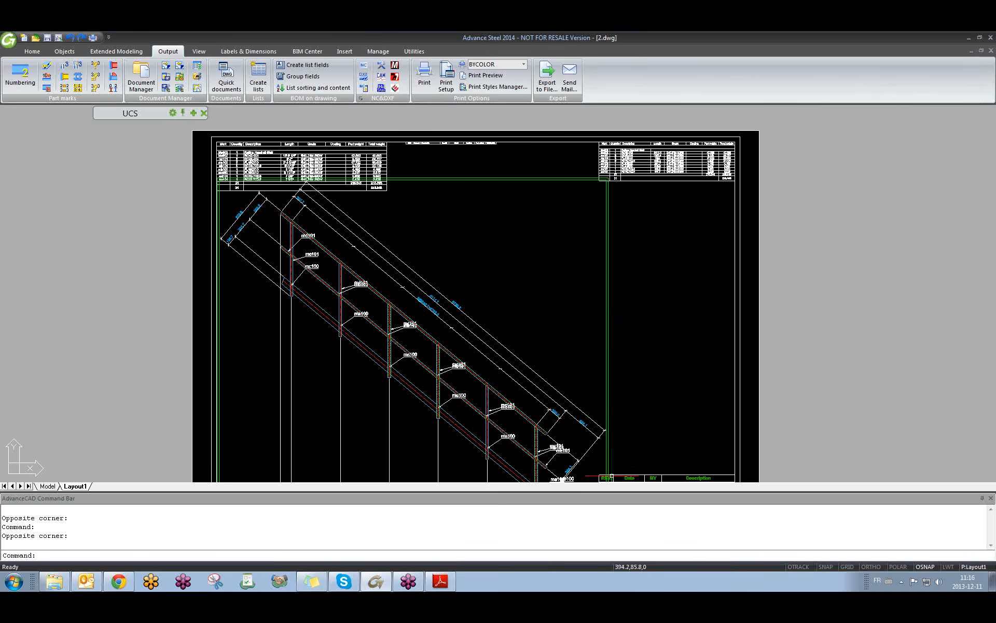
- Review the scales offered in the railing view's properties and close them without changing the scale
{"action": "middle_click_drag", "start_coordinate": [621, 387], "coordinate": [583, 337]}
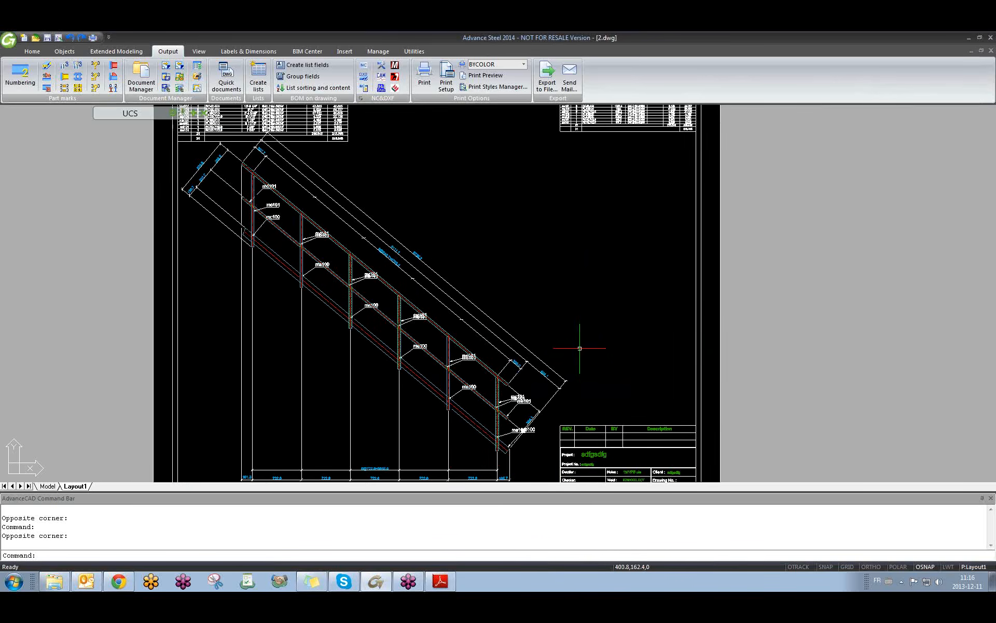
{"action": "double_click", "coordinate": [569, 387]}
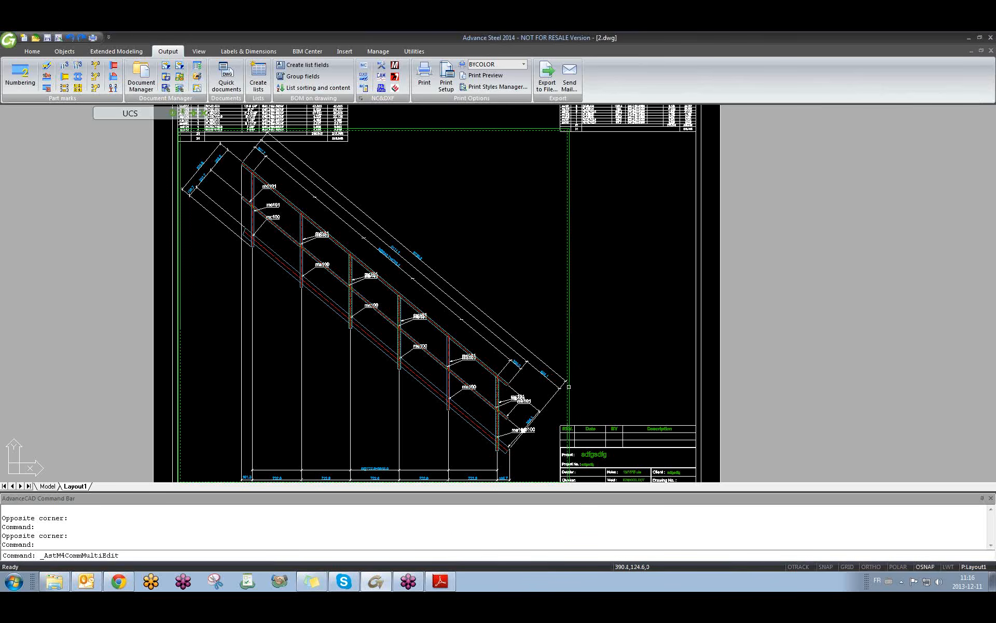
{"action": "left_click", "coordinate": [320, 193]}
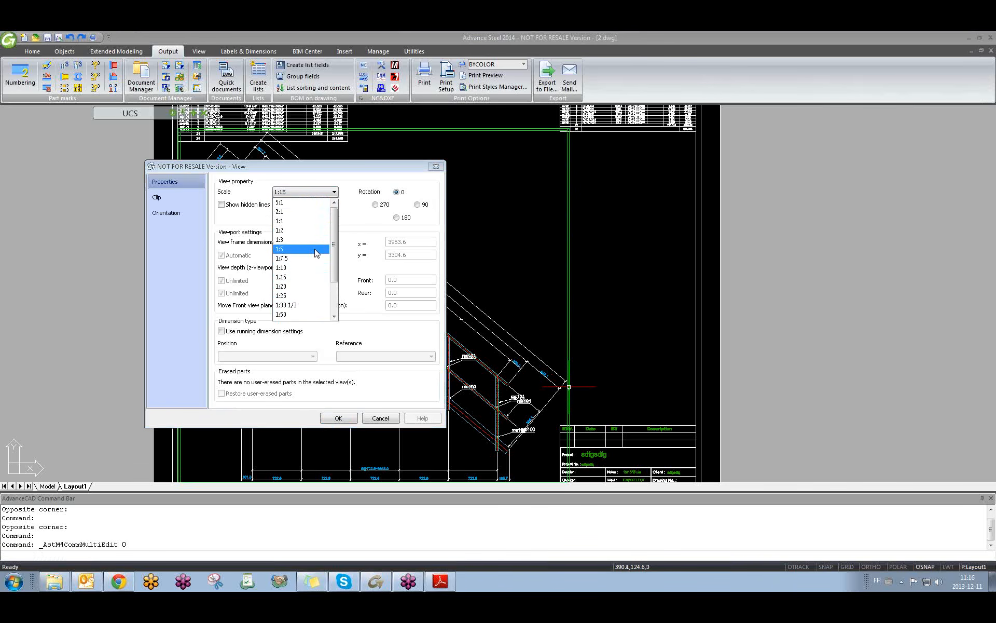
{"action": "left_click", "coordinate": [435, 166]}
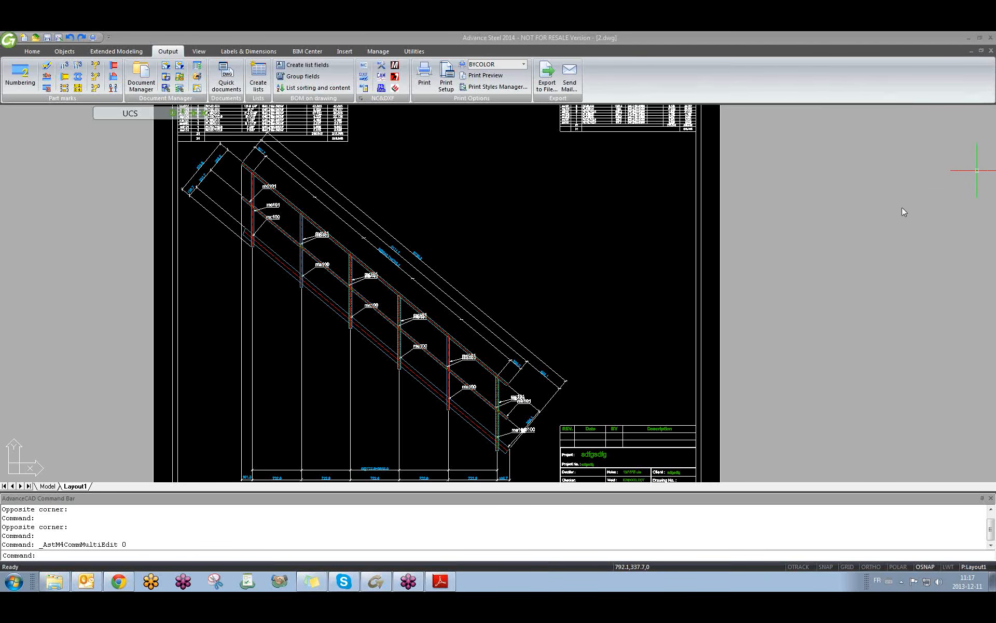
- Switch to the 01 training.dwg model, turn it to a side view, and create the NC files
{"action": "left_click", "coordinate": [778, 151]}
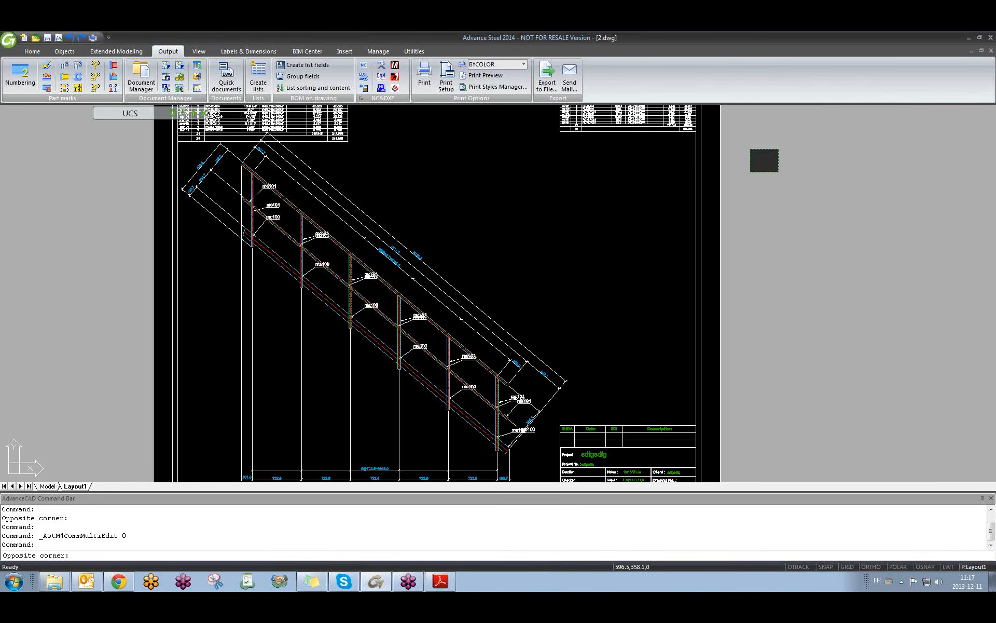
{"action": "left_click", "coordinate": [749, 175]}
{"action": "key", "text": "ctrl+Tab"}
{"action": "scroll", "coordinate": [398, 374], "scroll_direction": "down", "scroll_amount": 6}
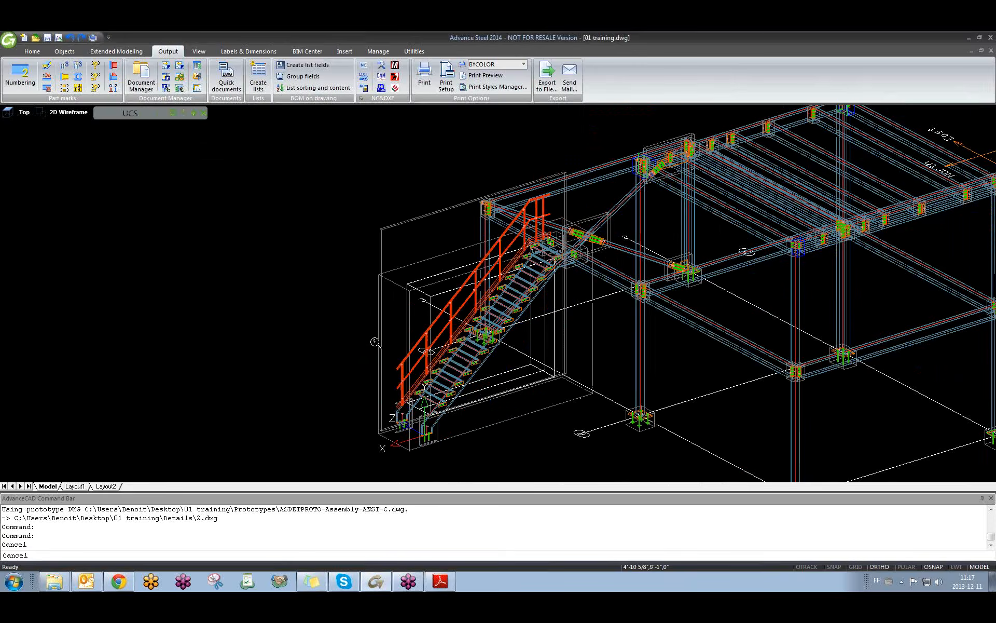
{"action": "middle_click_drag", "start_coordinate": [405, 363], "coordinate": [395, 327], "text": "shift"}
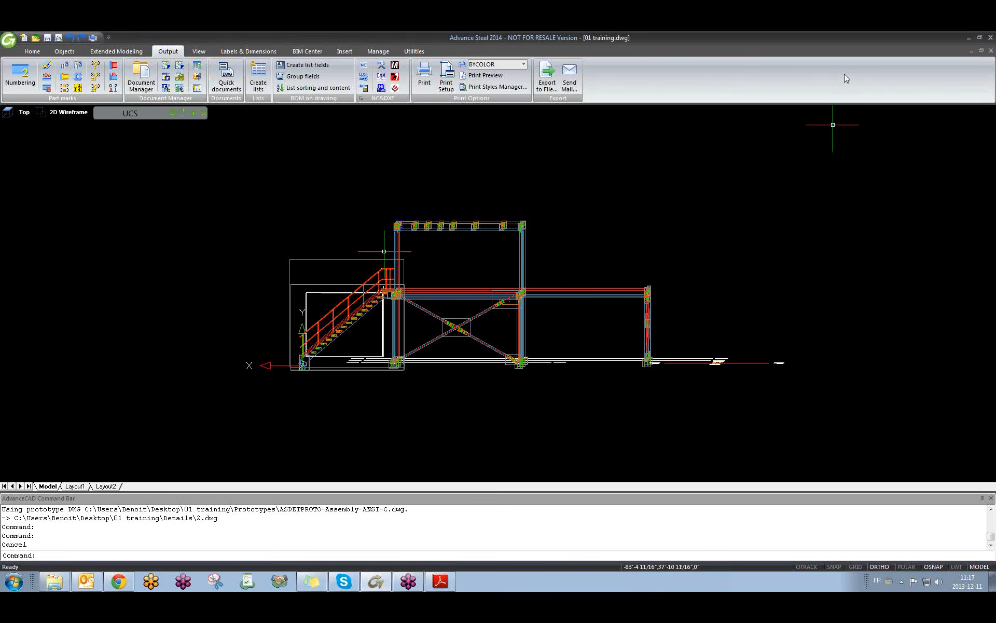
{"action": "left_click", "coordinate": [366, 68]}
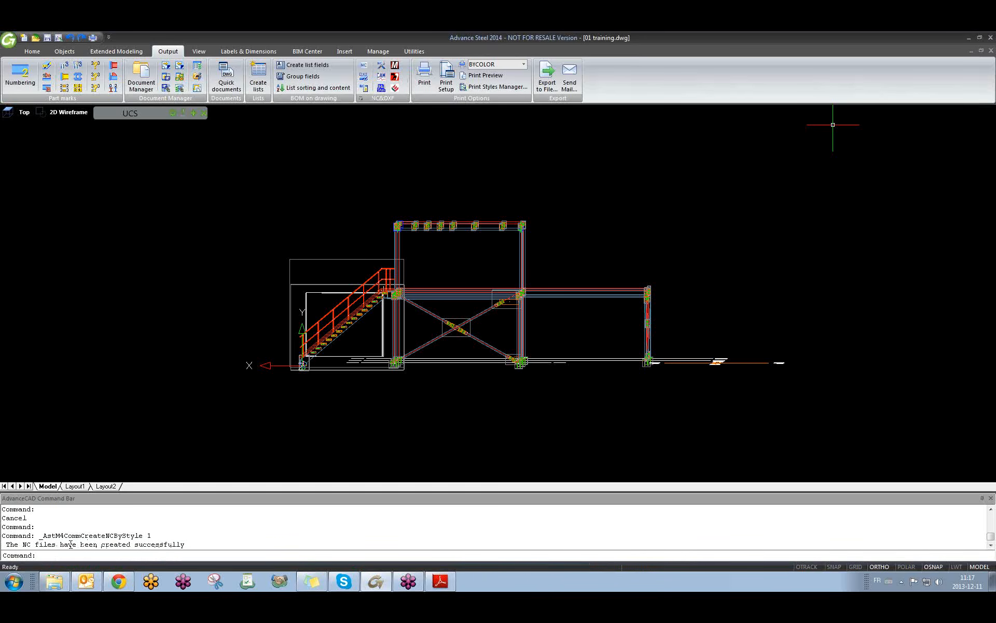
- Check the generated NC files in the 01 training project's DStV\NC folder and close the folder window
{"action": "left_click", "coordinate": [57, 582]}
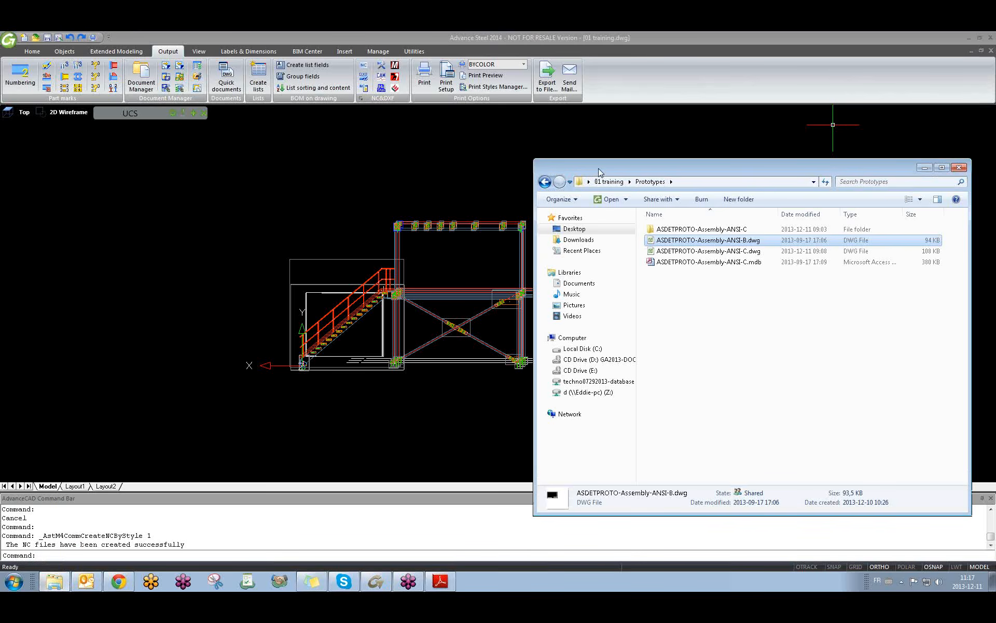
{"action": "left_click_drag", "start_coordinate": [599, 172], "coordinate": [537, 167]}
{"action": "left_click", "coordinate": [547, 176]}
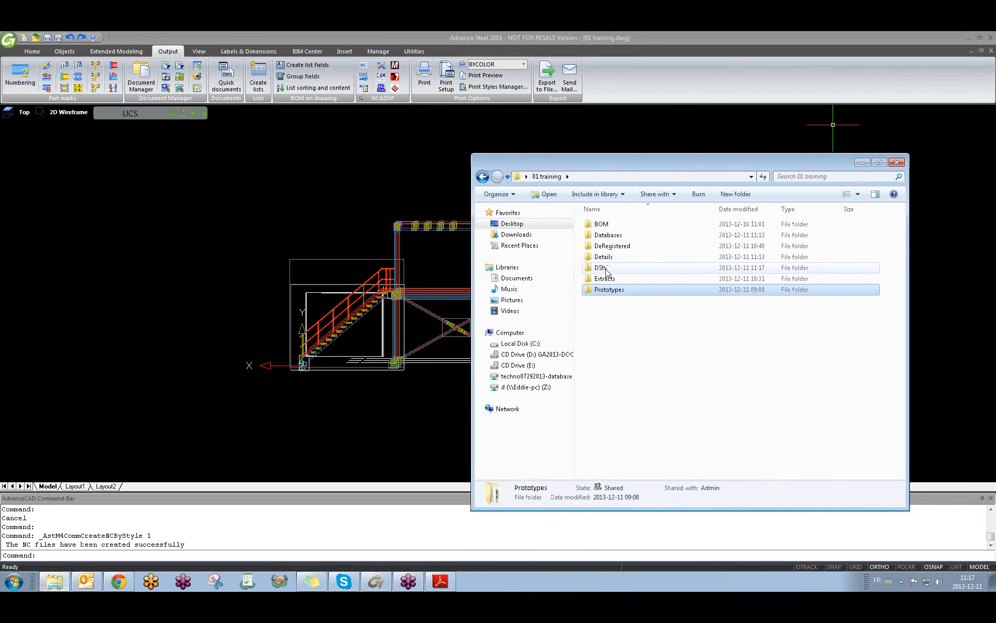
{"action": "left_click", "coordinate": [602, 267]}
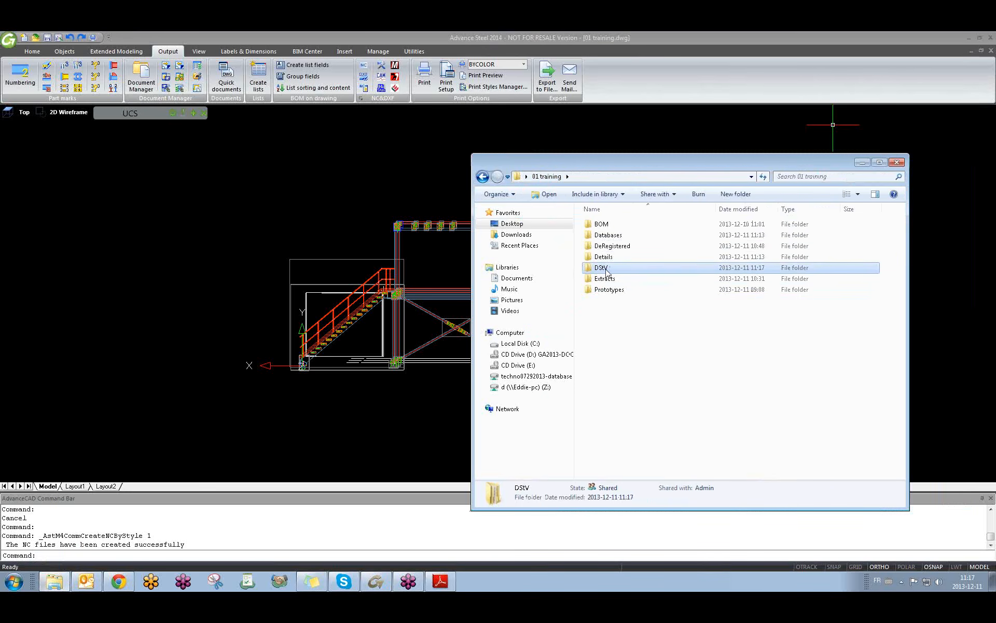
{"action": "double_click", "coordinate": [605, 270]}
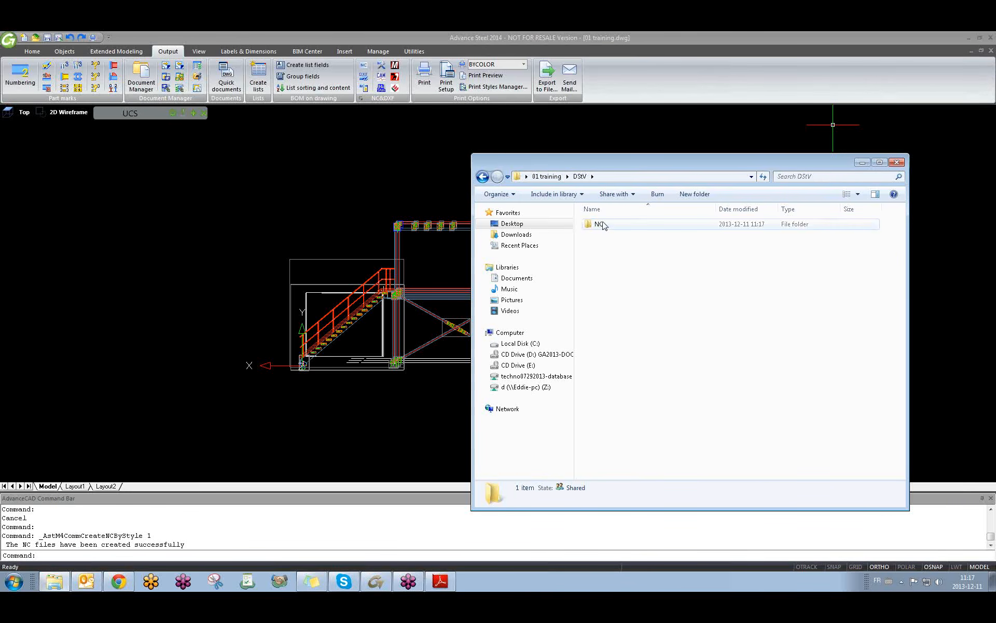
{"action": "double_click", "coordinate": [604, 225]}
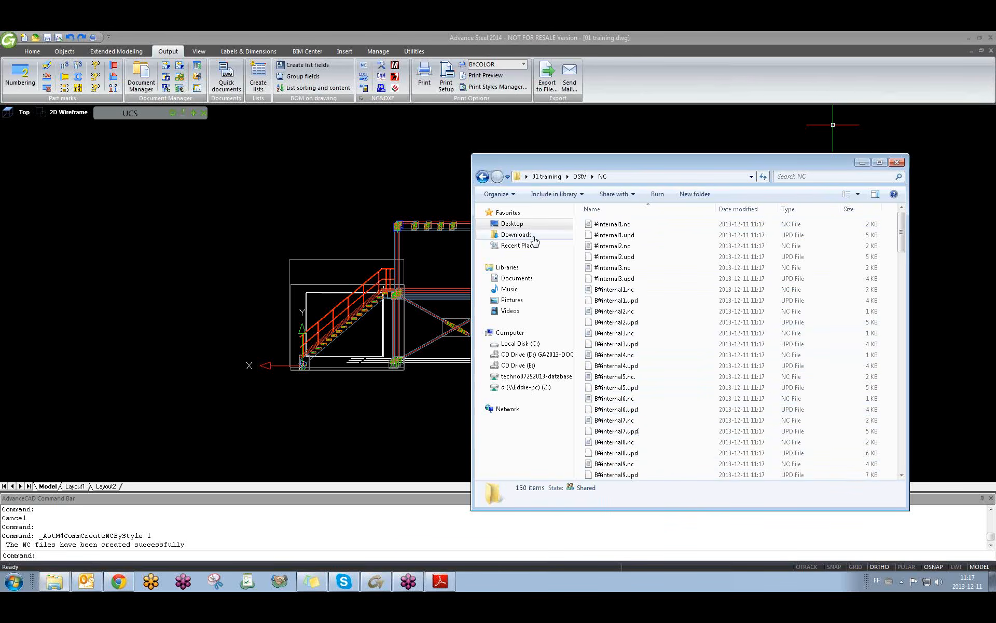
{"action": "left_click", "coordinate": [483, 176]}
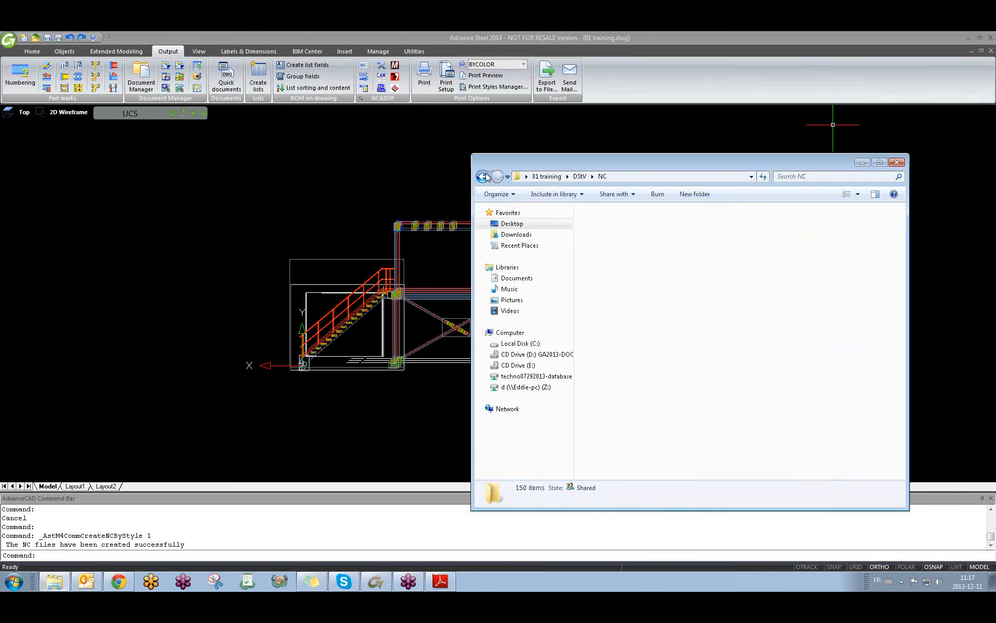
{"action": "left_click", "coordinate": [719, 312]}
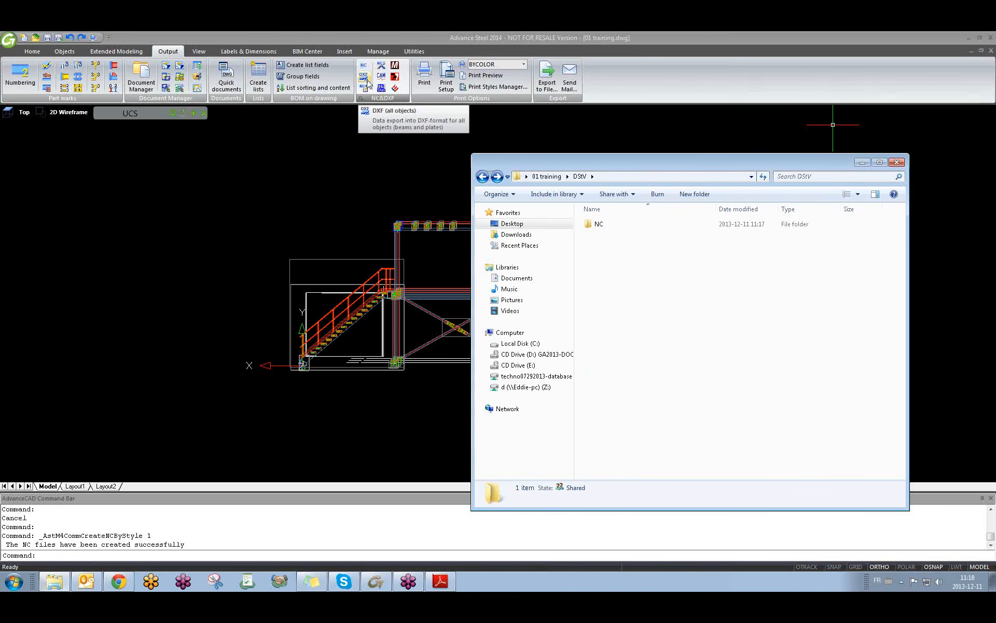
{"action": "left_click", "coordinate": [896, 163]}
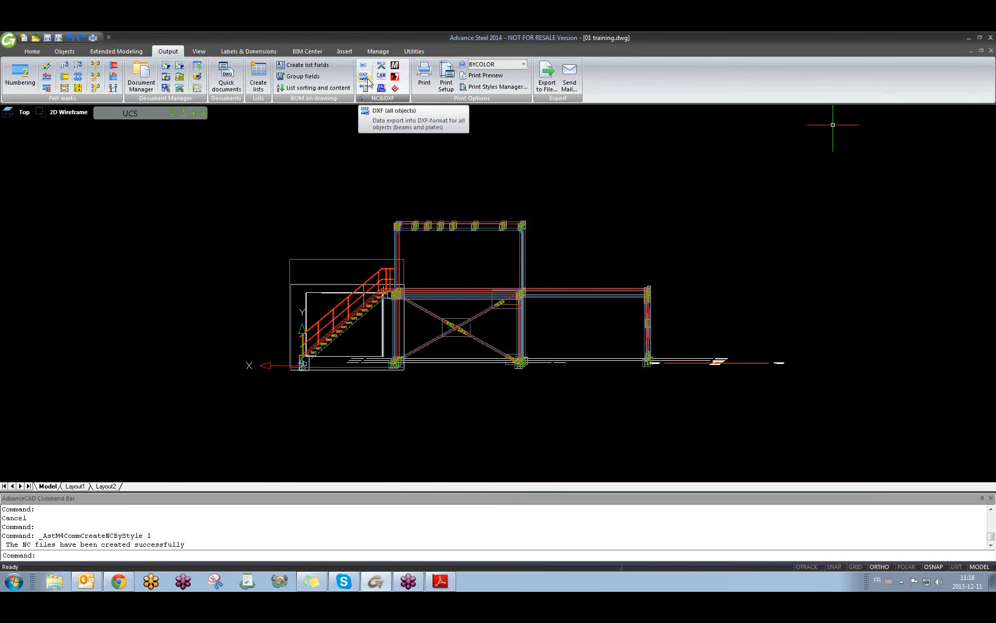
- Export all beams and plates to DXF and check the new files in the project's DStV\NC folder
{"action": "left_click", "coordinate": [367, 79]}
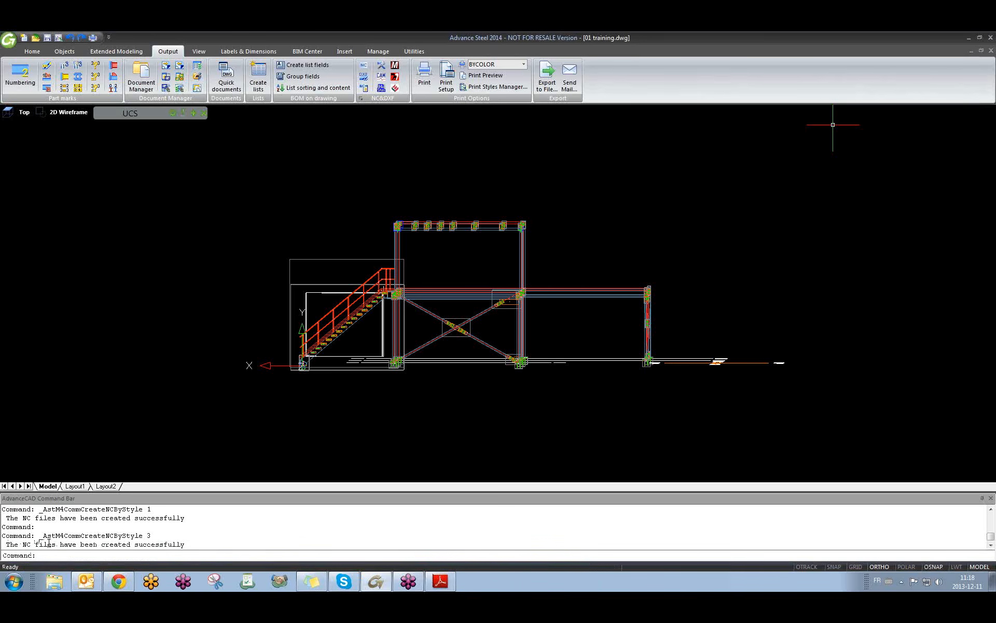
{"action": "left_click", "coordinate": [54, 584]}
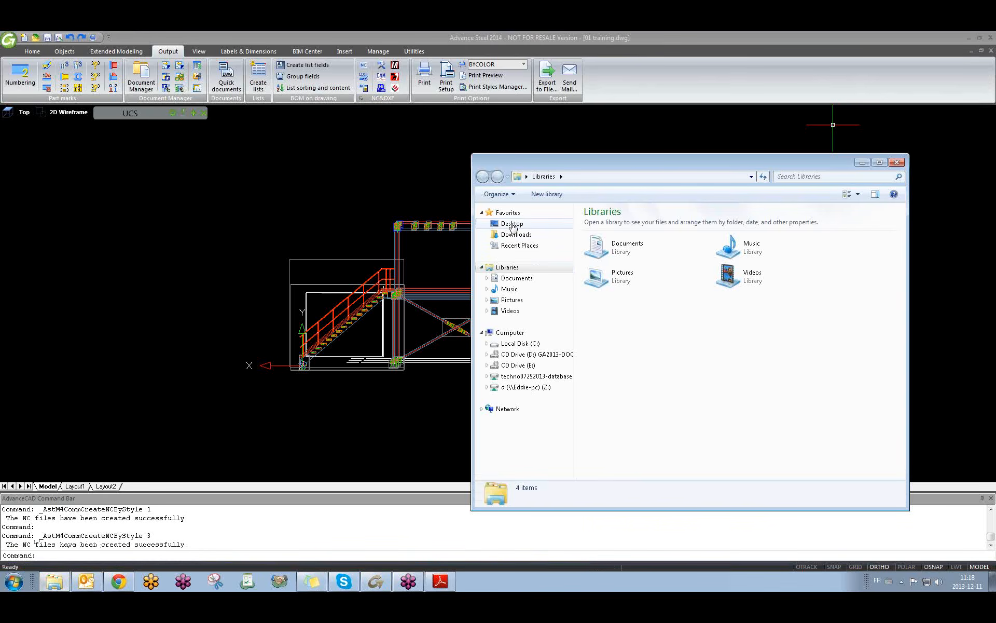
{"action": "left_click", "coordinate": [512, 223]}
{"action": "double_click", "coordinate": [768, 420]}
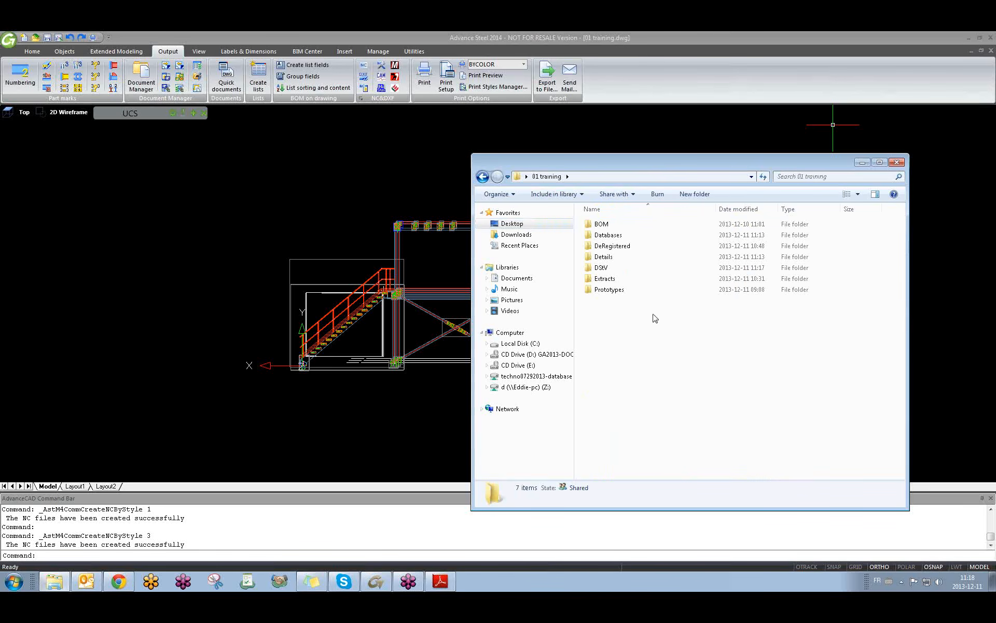
{"action": "double_click", "coordinate": [601, 269]}
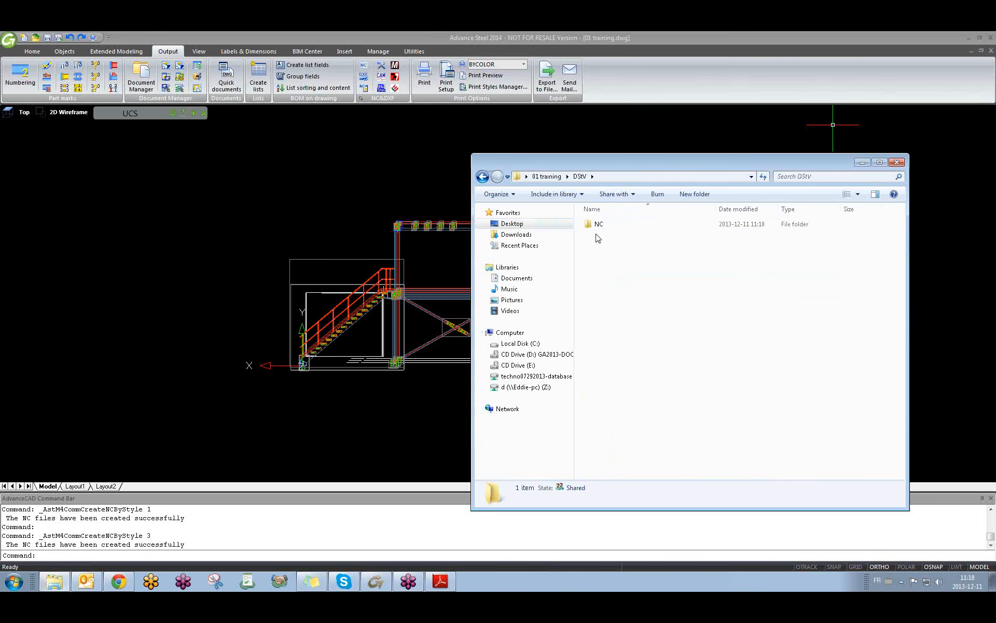
{"action": "double_click", "coordinate": [601, 225]}
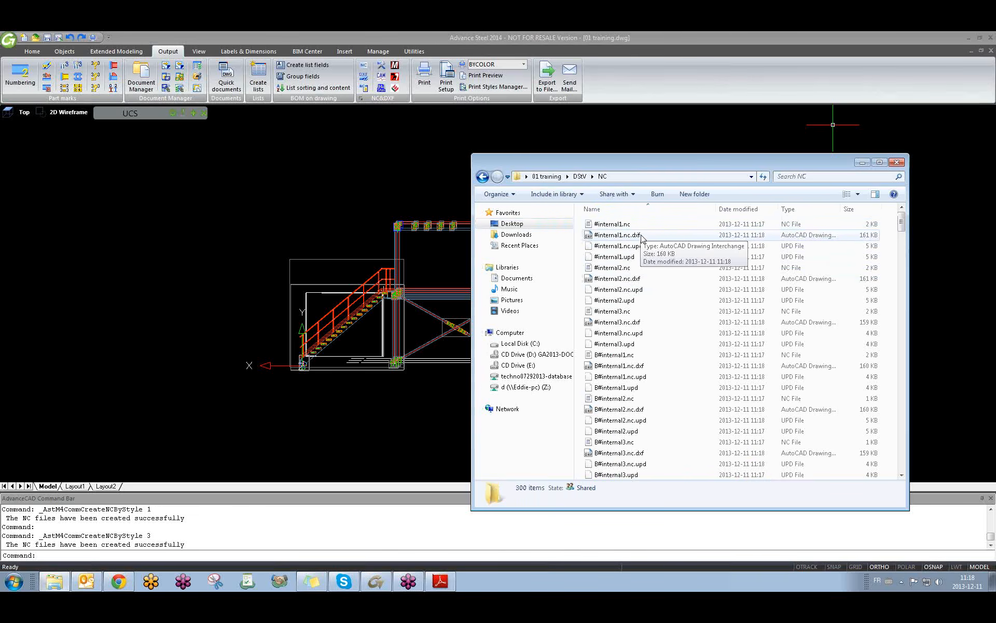
{"action": "left_click", "coordinate": [897, 162]}
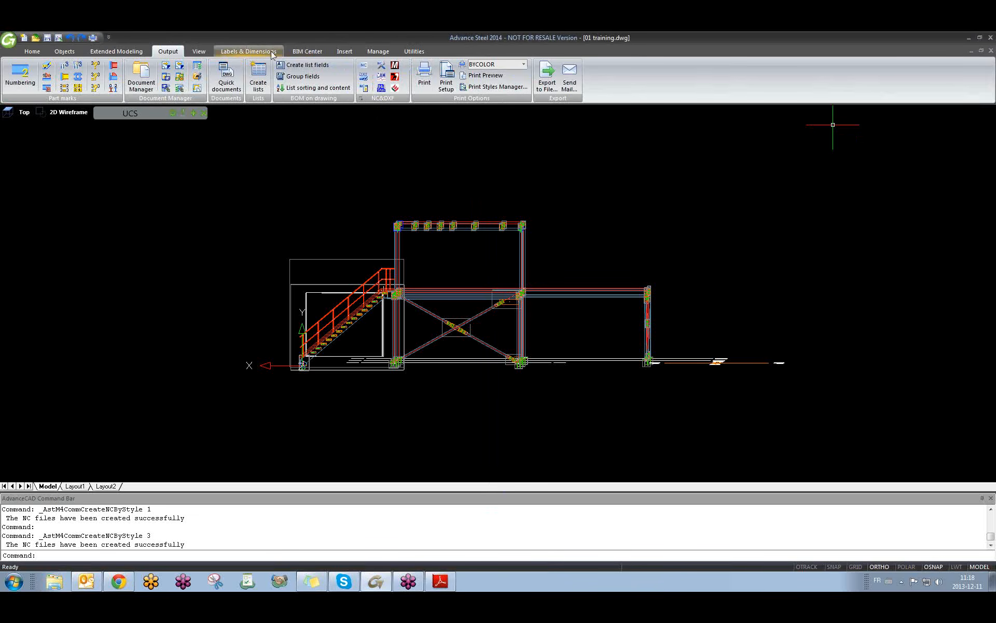
- Export the model to KISS format with coating and imperial units, saving 01 training.kss on the Desktop
{"action": "left_click", "coordinate": [302, 52]}
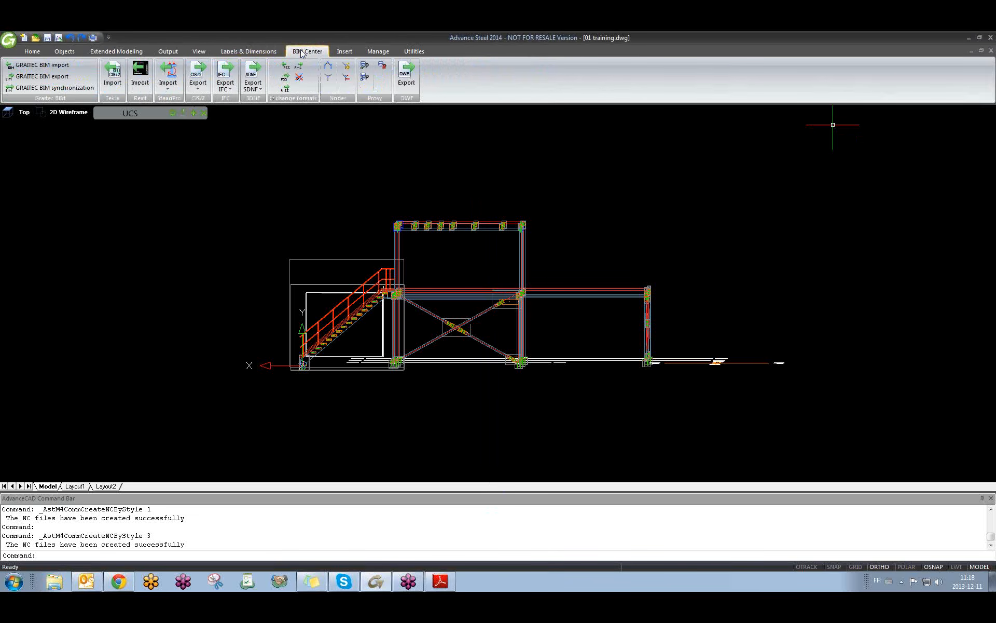
{"action": "left_click", "coordinate": [287, 89]}
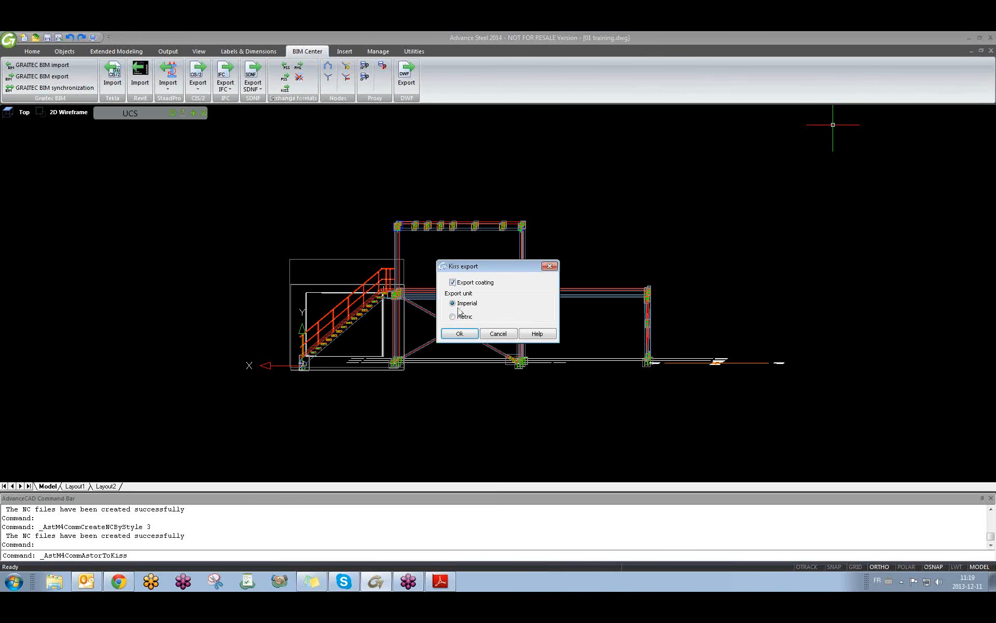
{"action": "left_click", "coordinate": [461, 334]}
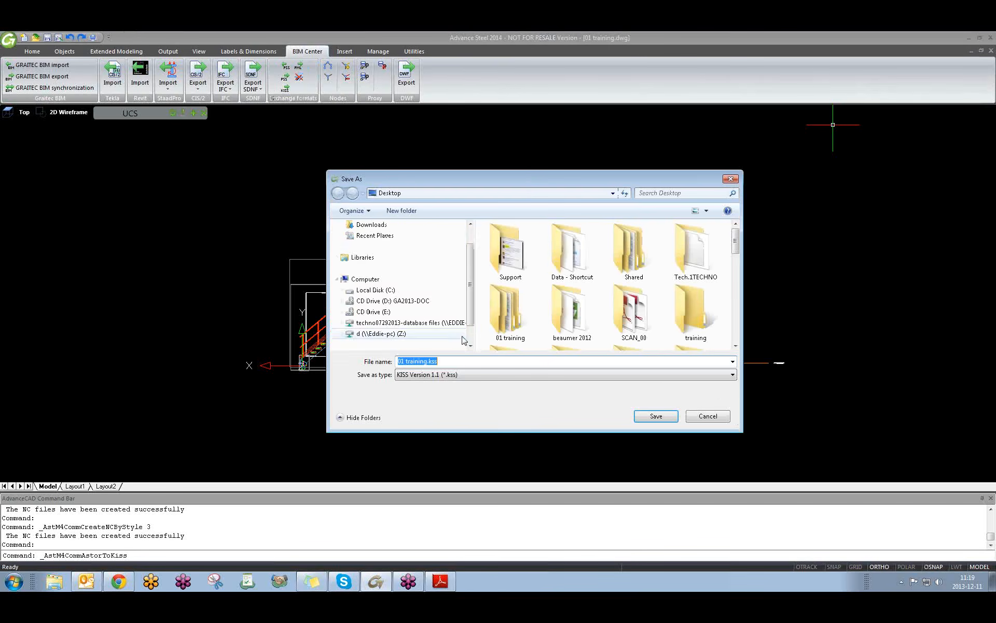
{"action": "left_click", "coordinate": [368, 239]}
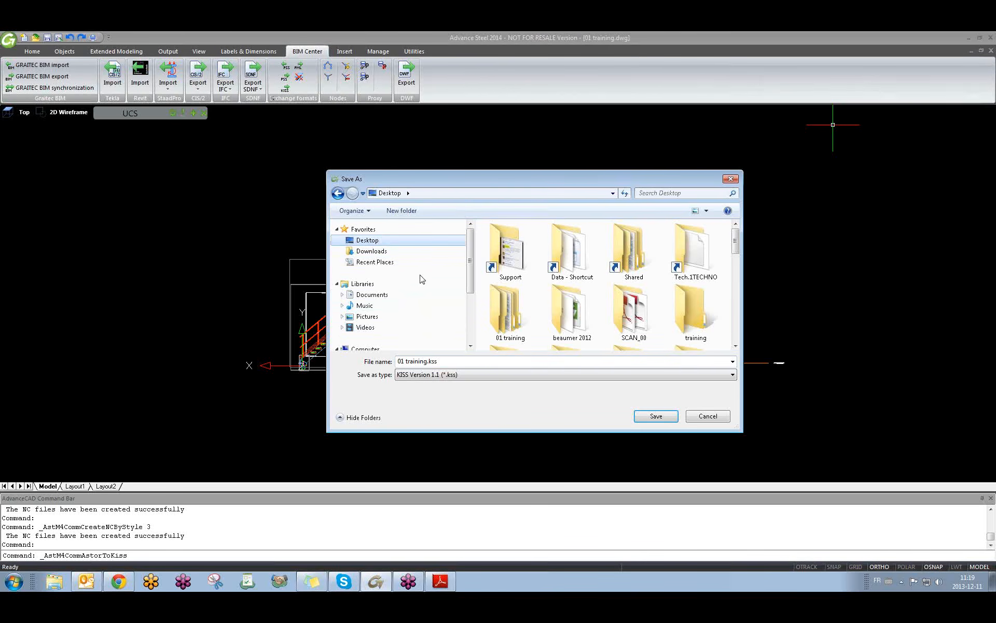
{"action": "left_click", "coordinate": [656, 417]}
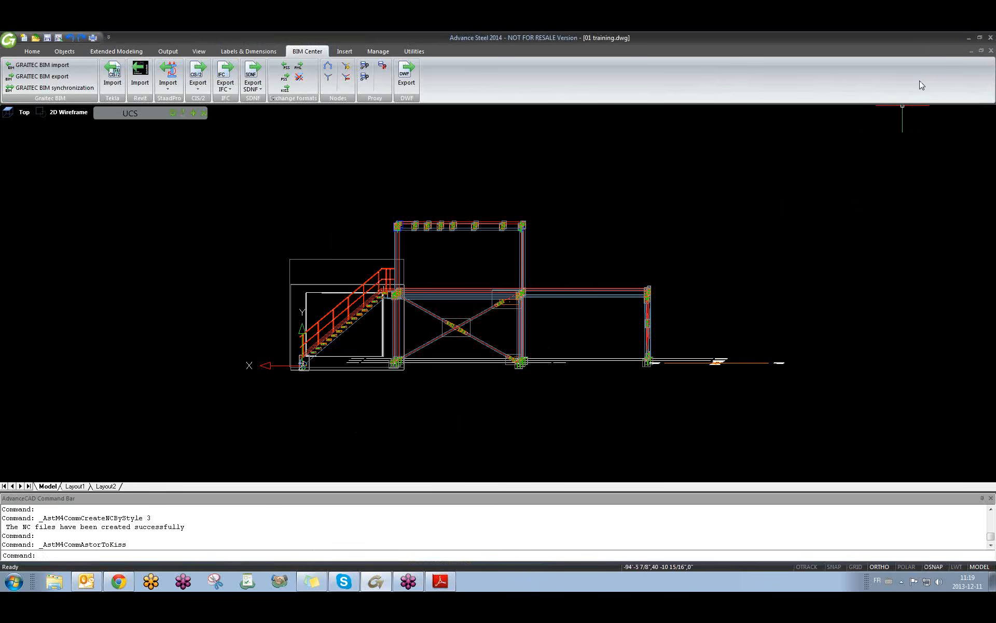
- Locate 01 training.kss on the desktop, move it to an empty area, and return to the Advance Steel model
{"action": "left_click", "coordinate": [969, 37]}
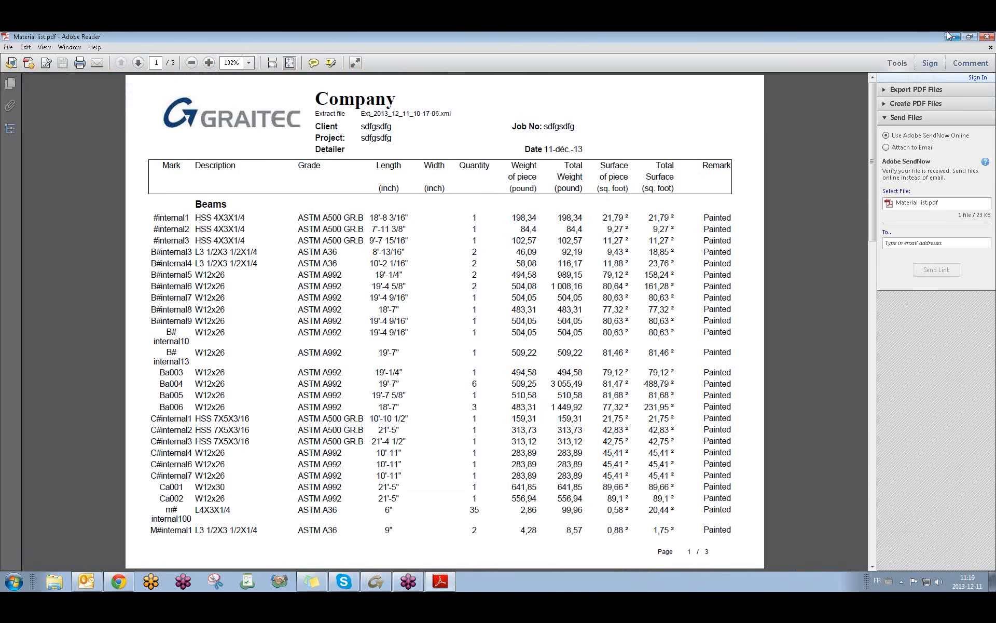
{"action": "left_click", "coordinate": [950, 36]}
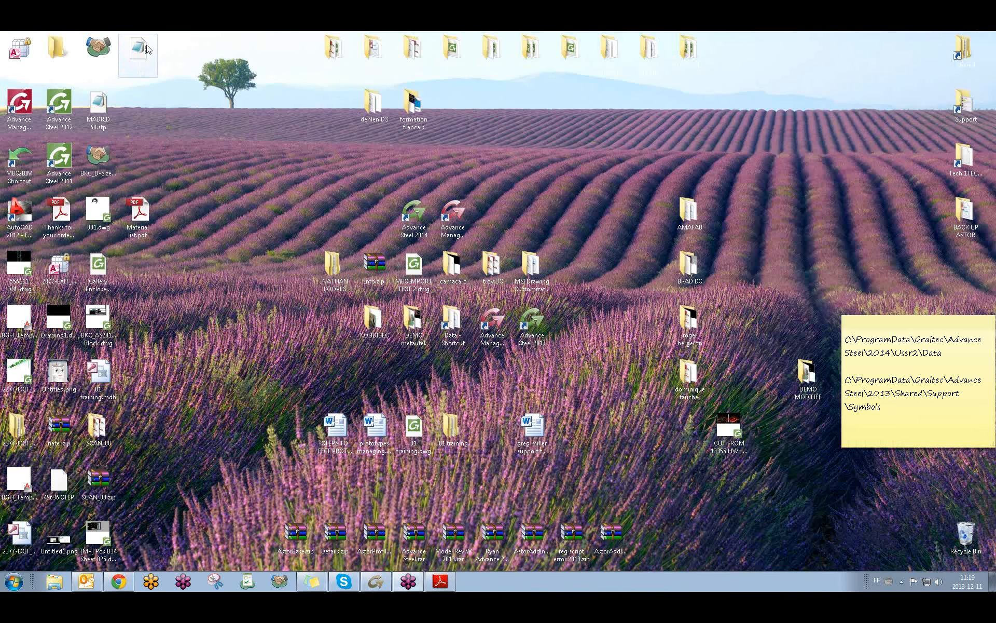
{"action": "left_click_drag", "start_coordinate": [143, 52], "coordinate": [261, 213]}
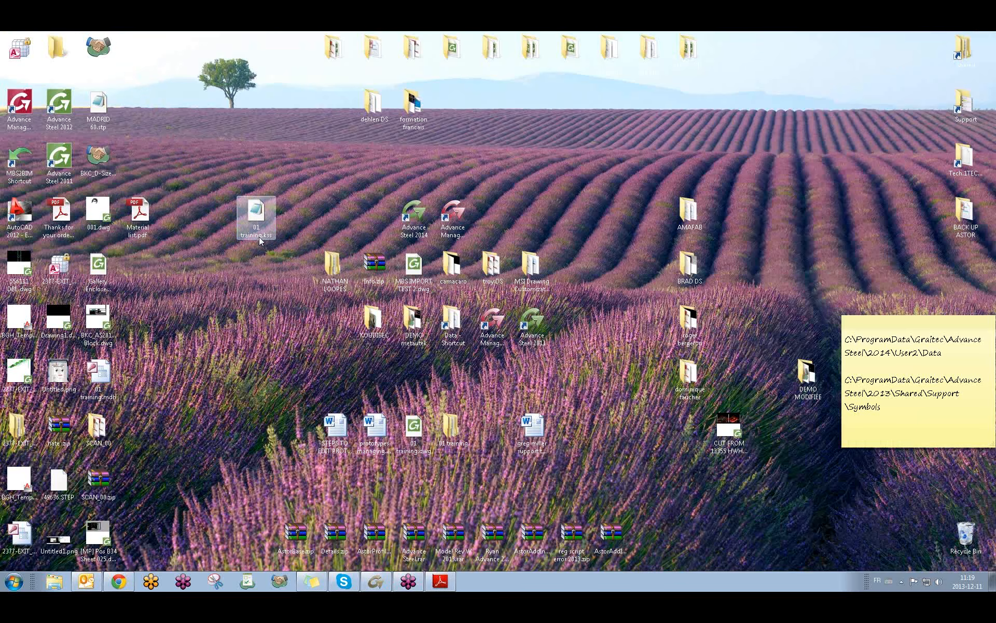
{"action": "left_click", "coordinate": [385, 587]}
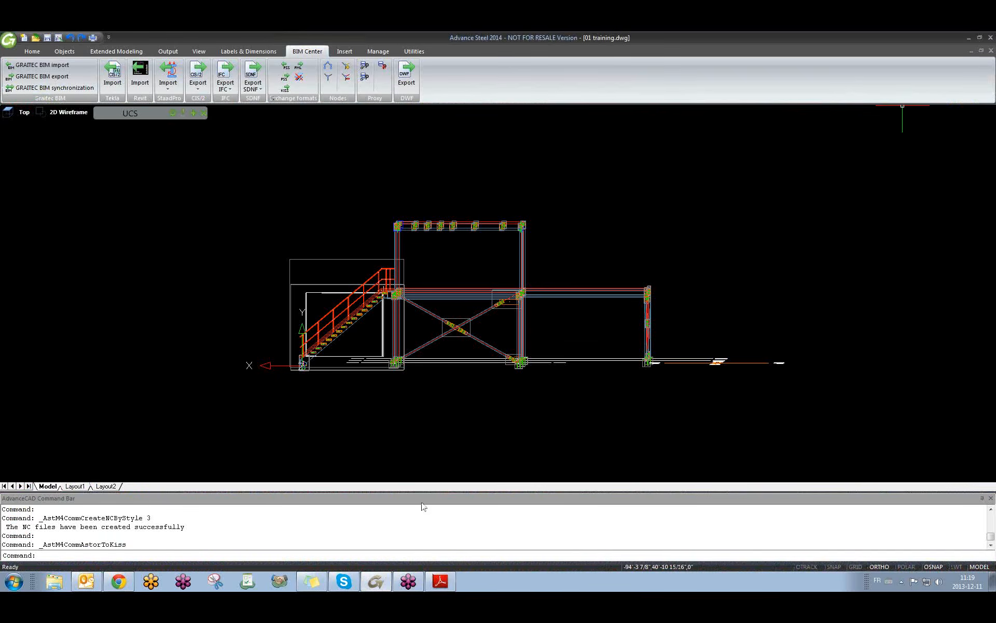
- Turn the model to a 3D view, examine a roof beam and the adjacent column, and clear the selection
{"action": "left_click", "coordinate": [448, 402]}
{"action": "left_click", "coordinate": [426, 427]}
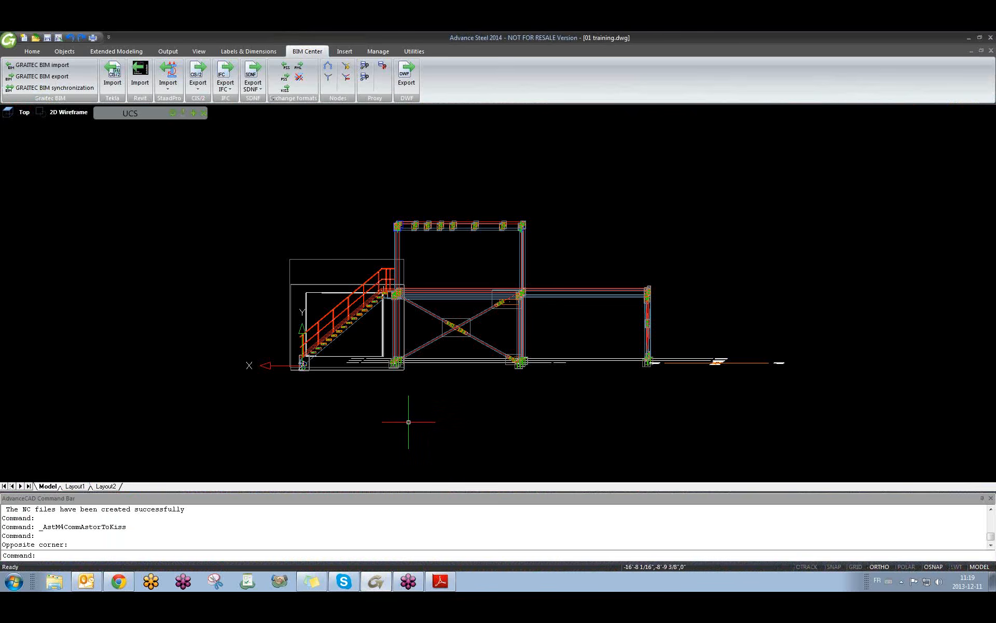
{"action": "middle_click_drag", "start_coordinate": [391, 403], "coordinate": [661, 395], "text": "shift"}
{"action": "scroll", "coordinate": [529, 277], "scroll_direction": "up", "scroll_amount": 6}
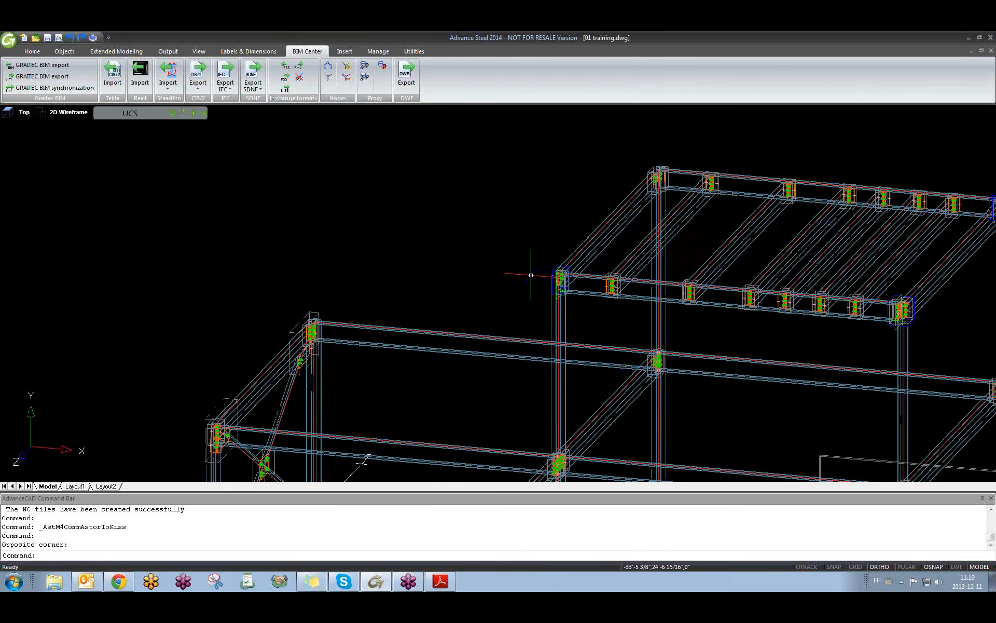
{"action": "scroll", "coordinate": [660, 238], "scroll_direction": "up", "scroll_amount": 2}
{"action": "left_click", "coordinate": [676, 245]}
{"action": "left_click", "coordinate": [646, 225]}
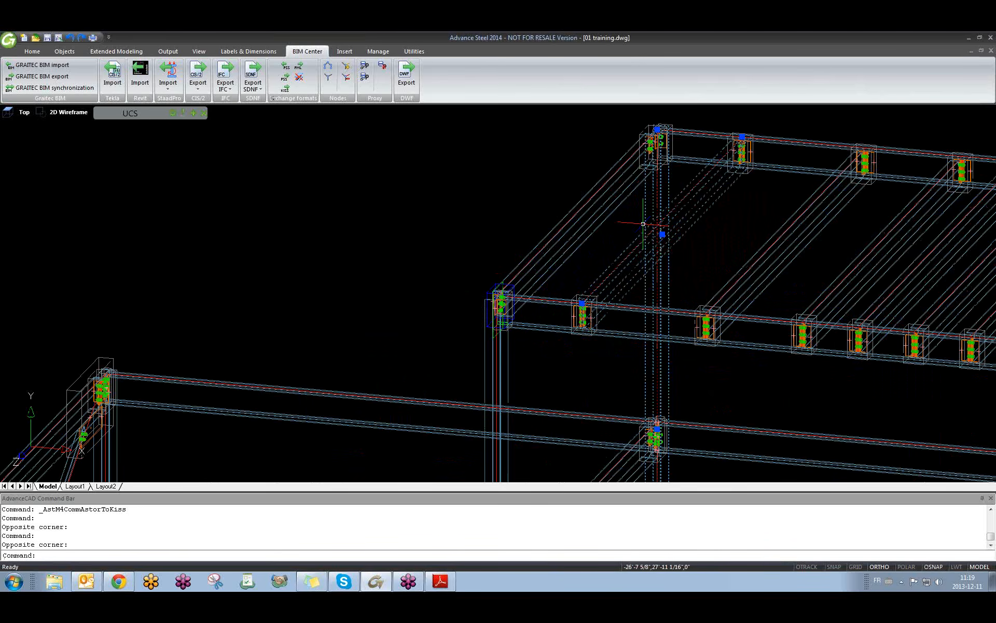
{"action": "mouse_move", "coordinate": [656, 231]}
{"action": "middle_mouse_down", "text": "shift"}
{"action": "mouse_move", "coordinate": [630, 245]}
{"action": "mouse_move", "coordinate": [667, 253]}
{"action": "mouse_move", "coordinate": [655, 243]}
{"action": "middle_mouse_up", "text": "shift"}
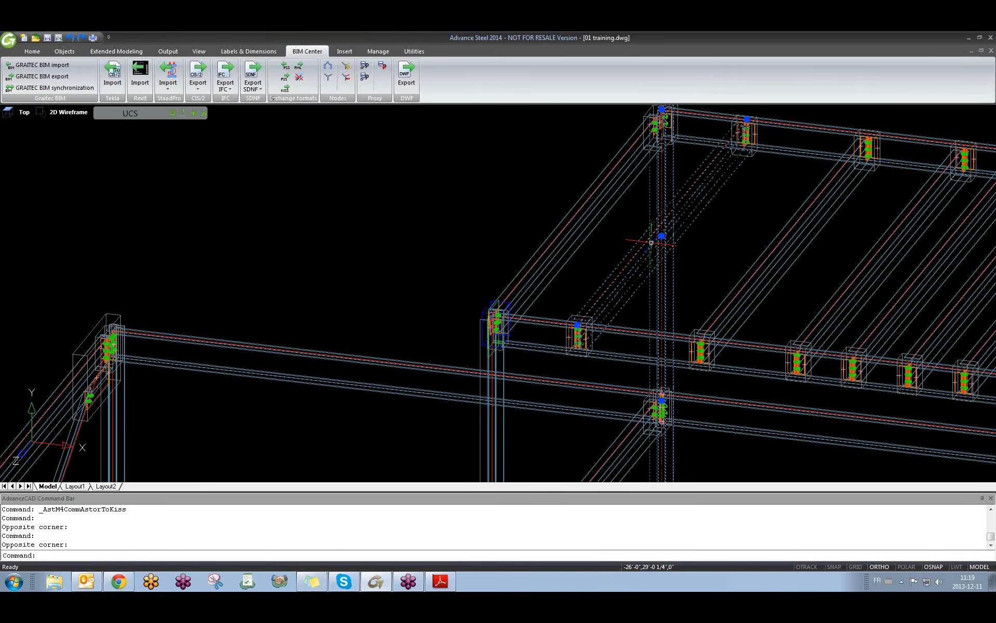
{"action": "scroll", "coordinate": [652, 243], "scroll_direction": "down", "scroll_amount": 2}
{"action": "key", "text": "Escape"}
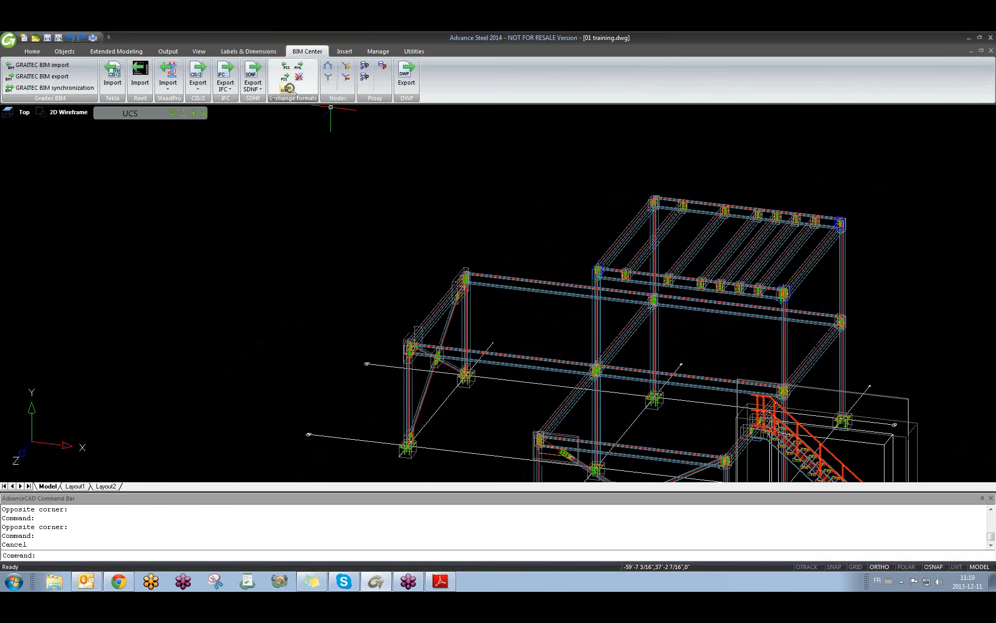
{"action": "left_click", "coordinate": [167, 50]}
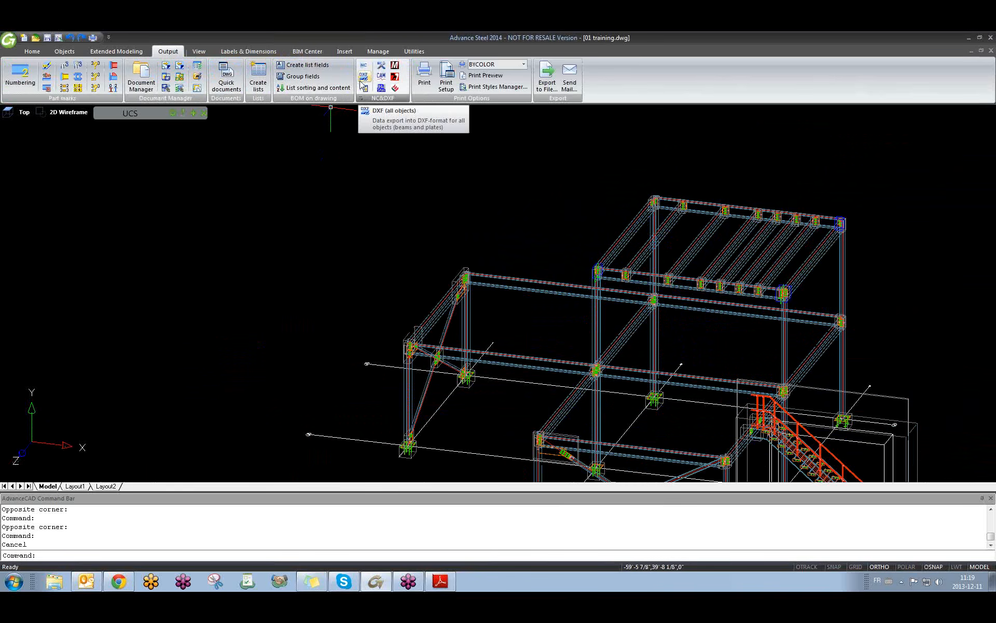
{"action": "left_click", "coordinate": [294, 222]}
{"action": "left_click", "coordinate": [216, 271]}
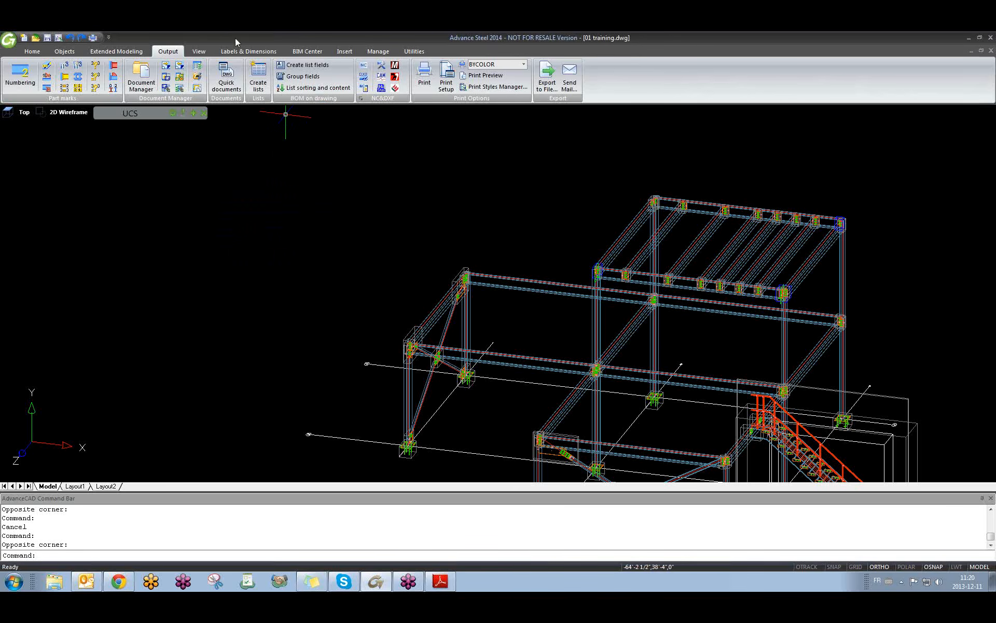
{"action": "left_click", "coordinate": [263, 51]}
{"action": "left_click", "coordinate": [303, 52]}
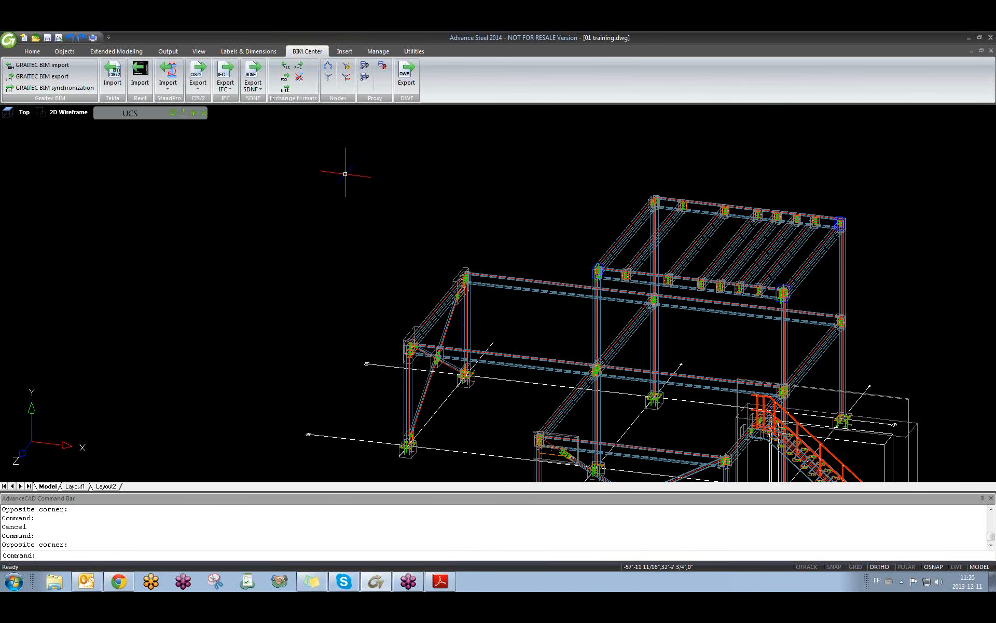
{"action": "left_click", "coordinate": [345, 174]}
{"action": "left_click", "coordinate": [327, 197]}
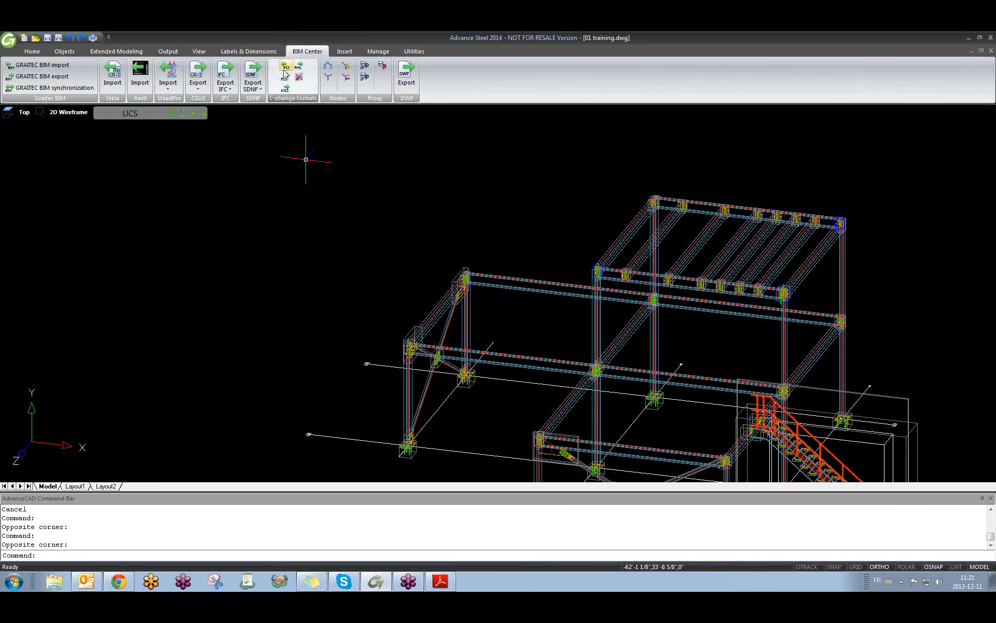
{"action": "left_click", "coordinate": [289, 167]}
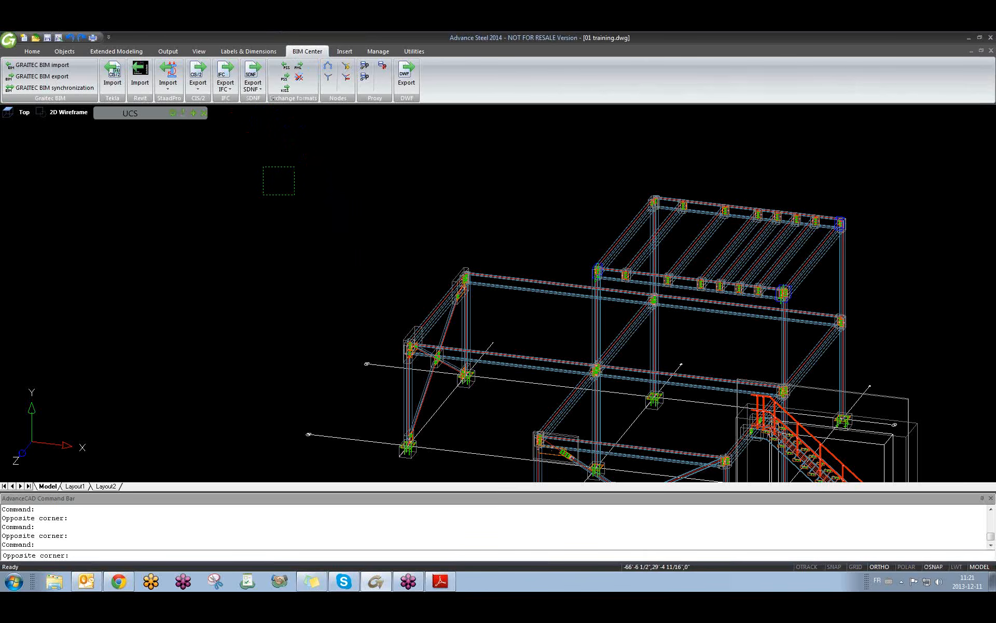
{"action": "left_click", "coordinate": [263, 194]}
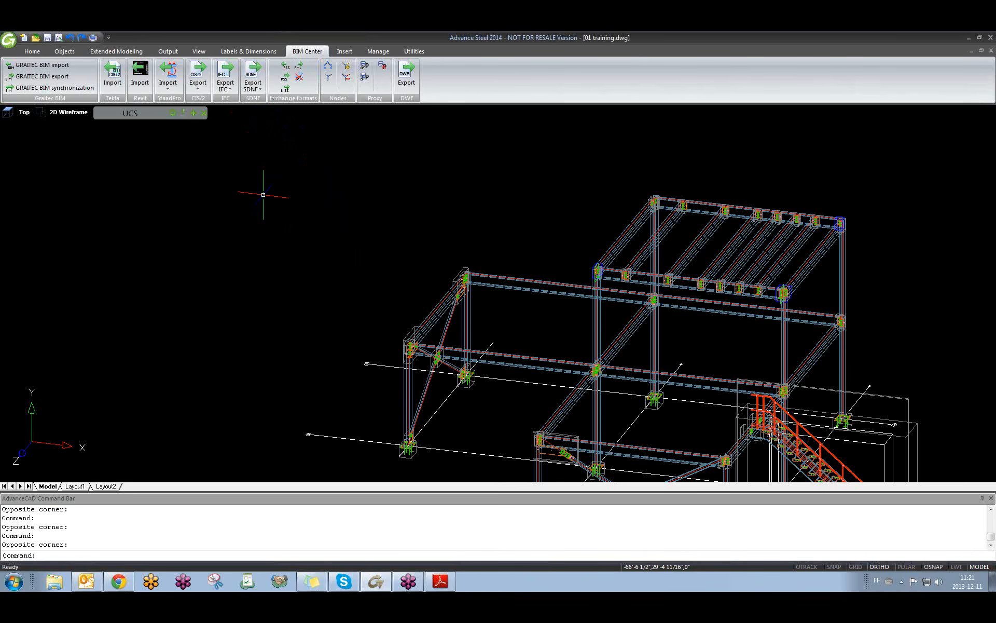
{"action": "left_click", "coordinate": [345, 51]}
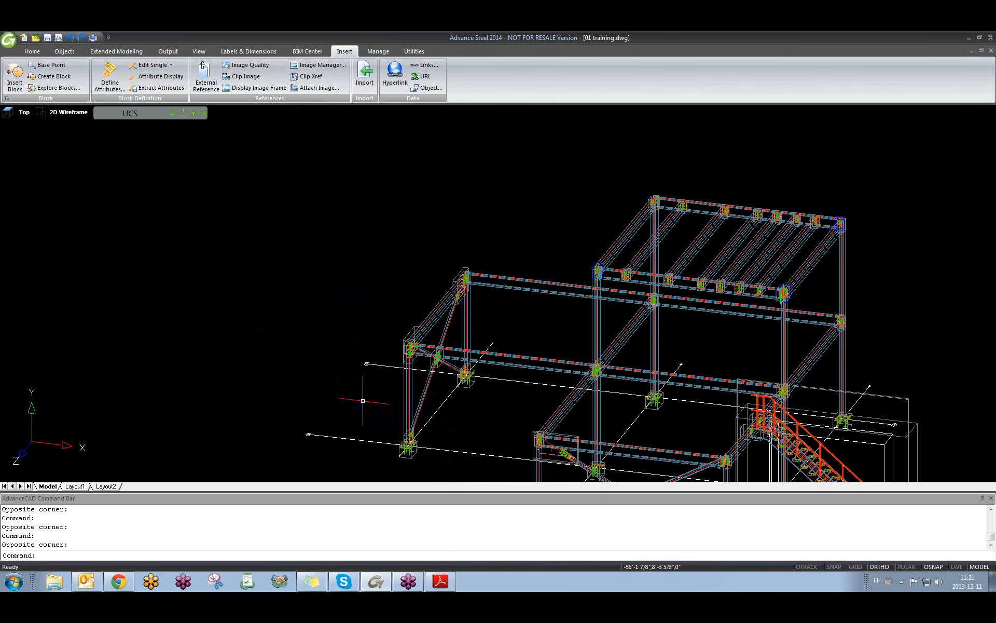
- Examine the staircase up close and review the available BIM import and export formats
{"action": "scroll", "coordinate": [348, 363], "scroll_direction": "down", "scroll_amount": 5}
{"action": "scroll", "coordinate": [461, 406], "scroll_direction": "up", "scroll_amount": 2}
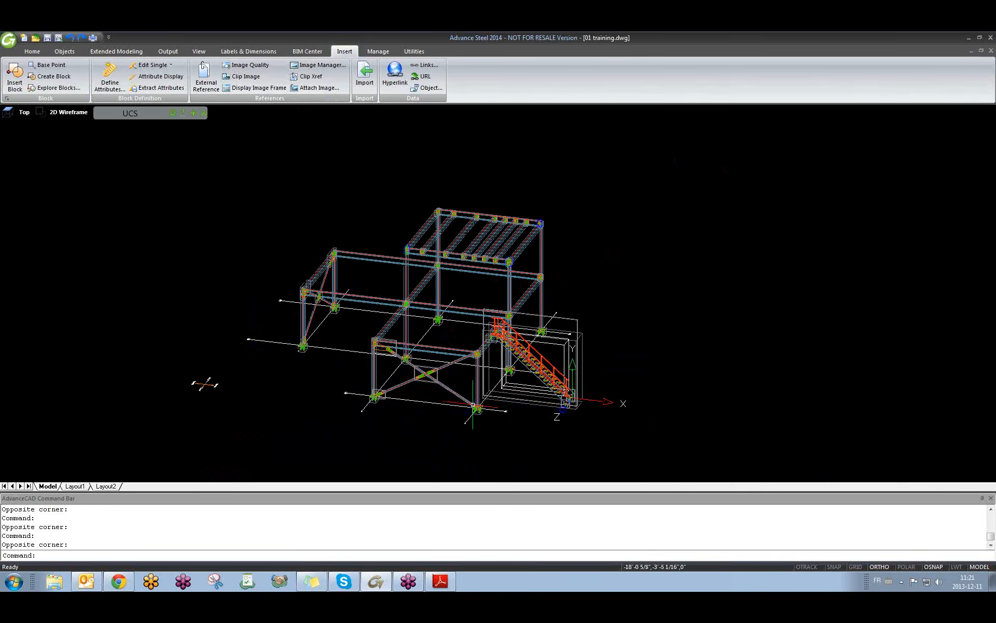
{"action": "scroll", "coordinate": [570, 388], "scroll_direction": "up", "scroll_amount": 2}
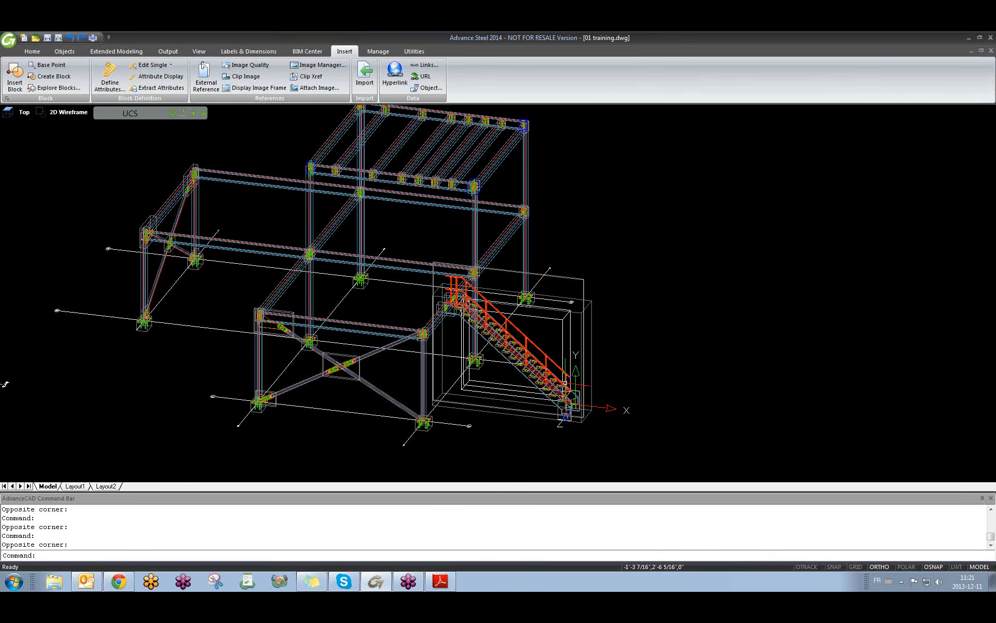
{"action": "scroll", "coordinate": [569, 390], "scroll_direction": "up", "scroll_amount": 2}
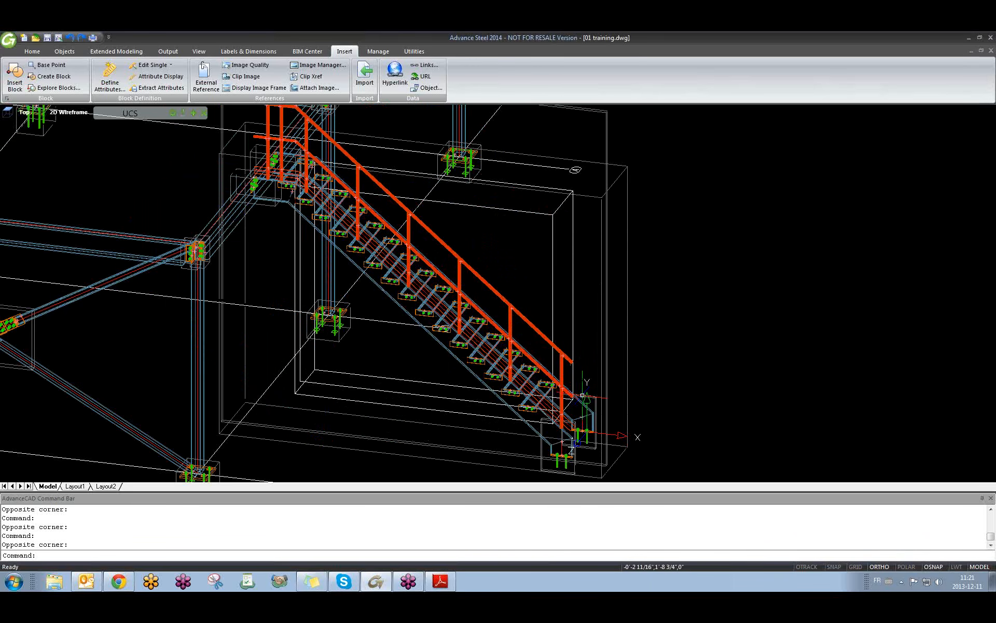
{"action": "left_click", "coordinate": [313, 52]}
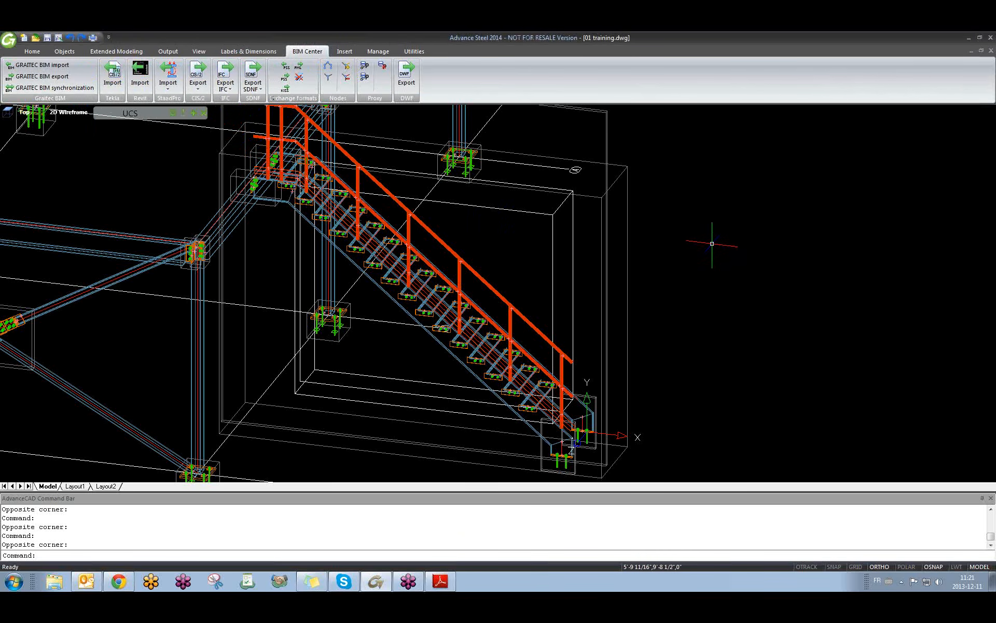
{"action": "left_click", "coordinate": [640, 250]}
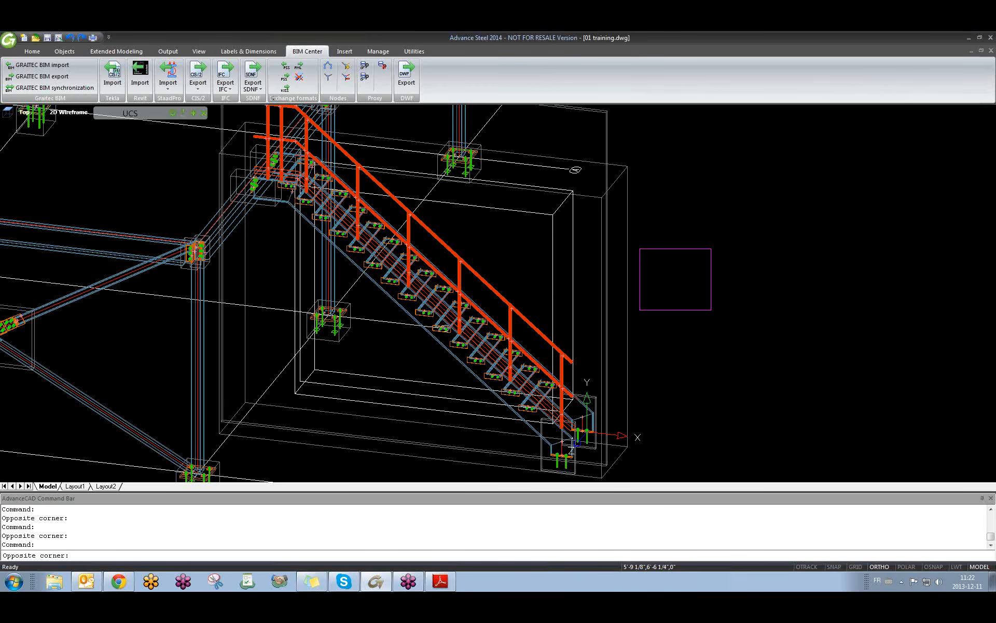
{"action": "left_click", "coordinate": [711, 309]}
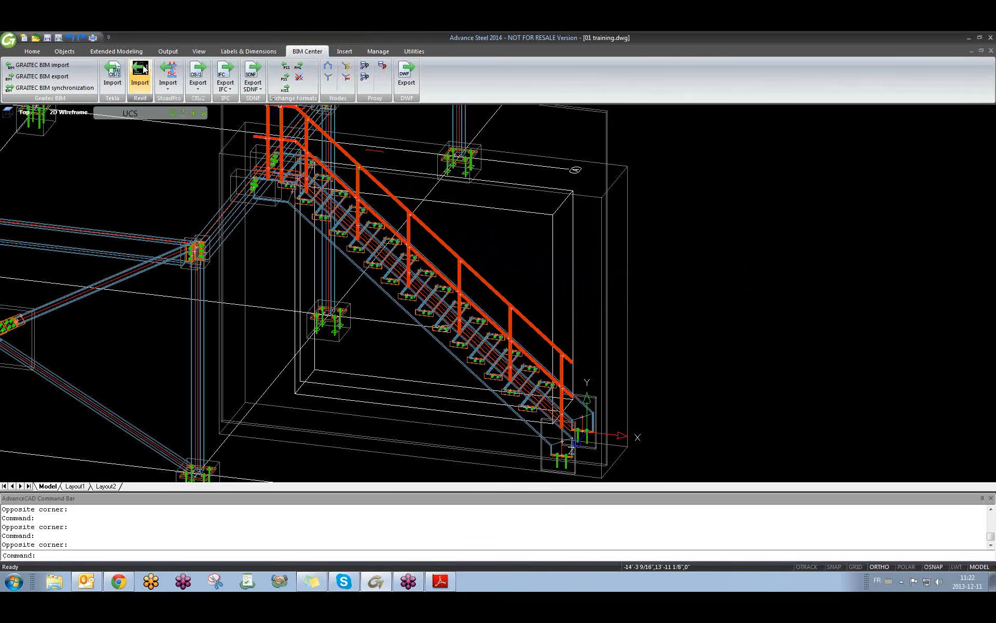
{"action": "left_click", "coordinate": [33, 52]}
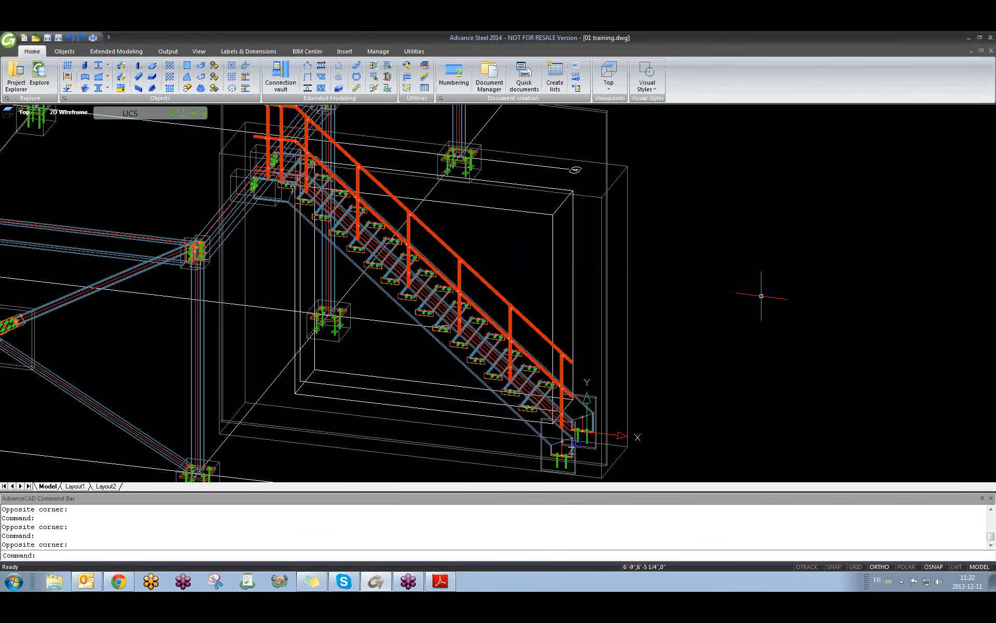
{"action": "scroll", "coordinate": [423, 350], "scroll_direction": "down", "scroll_amount": 6}
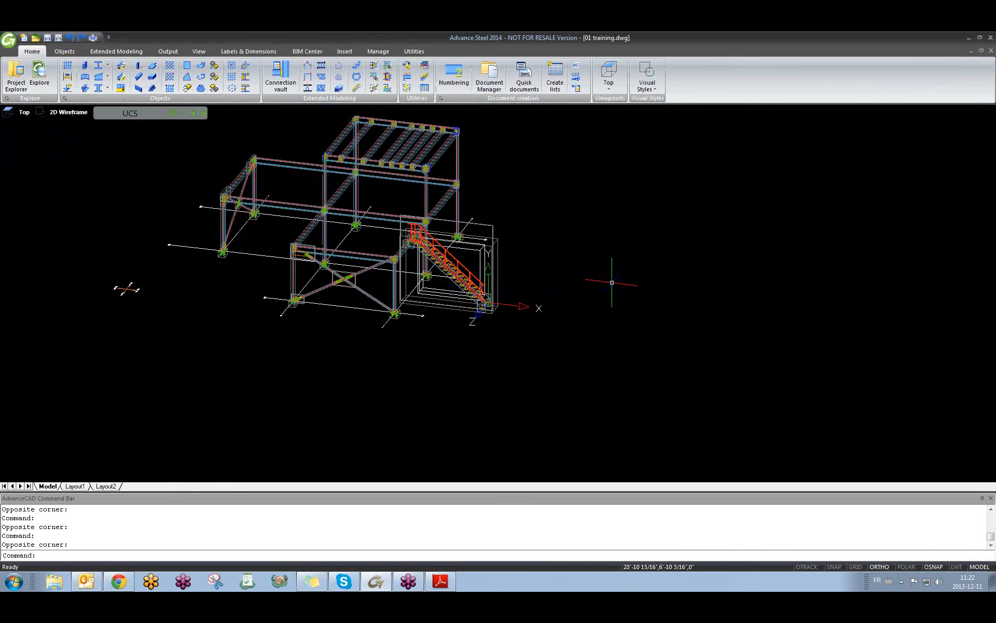
{"action": "middle_click_drag", "start_coordinate": [612, 278], "coordinate": [237, 295], "text": "shift"}
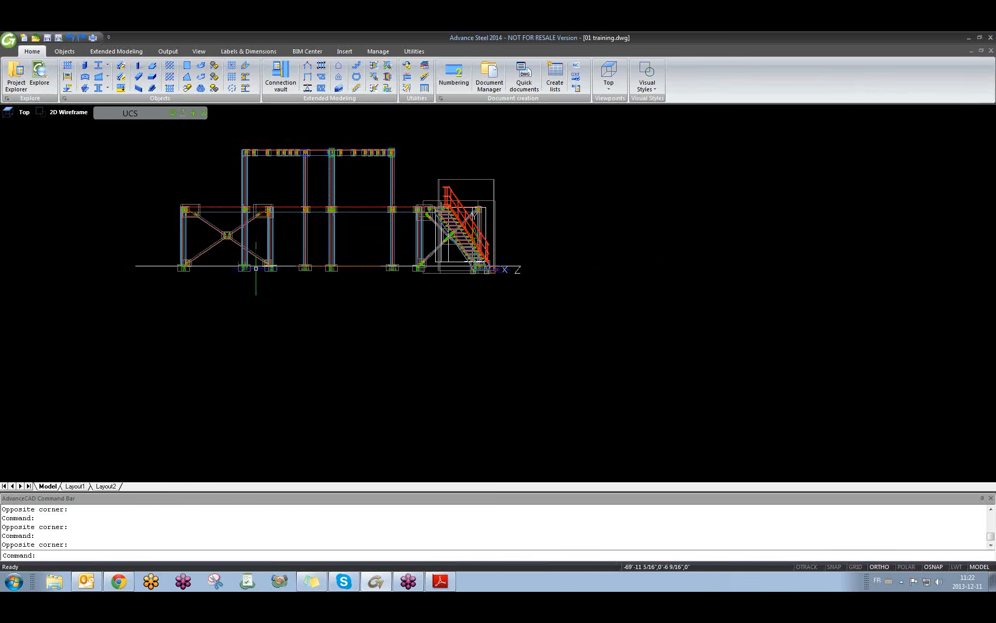
{"action": "left_click", "coordinate": [374, 222]}
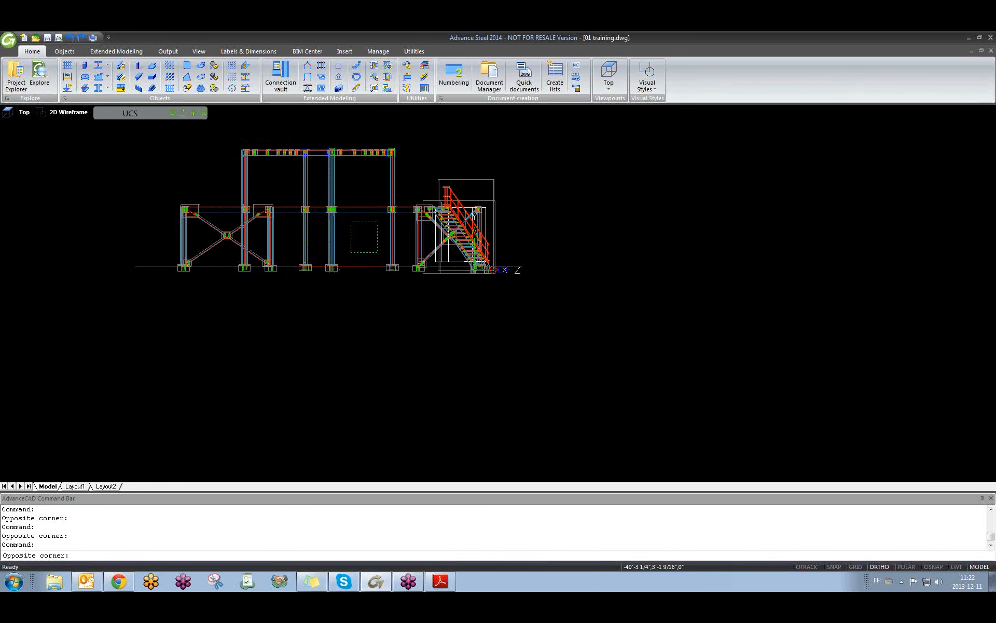
{"action": "left_click", "coordinate": [347, 254]}
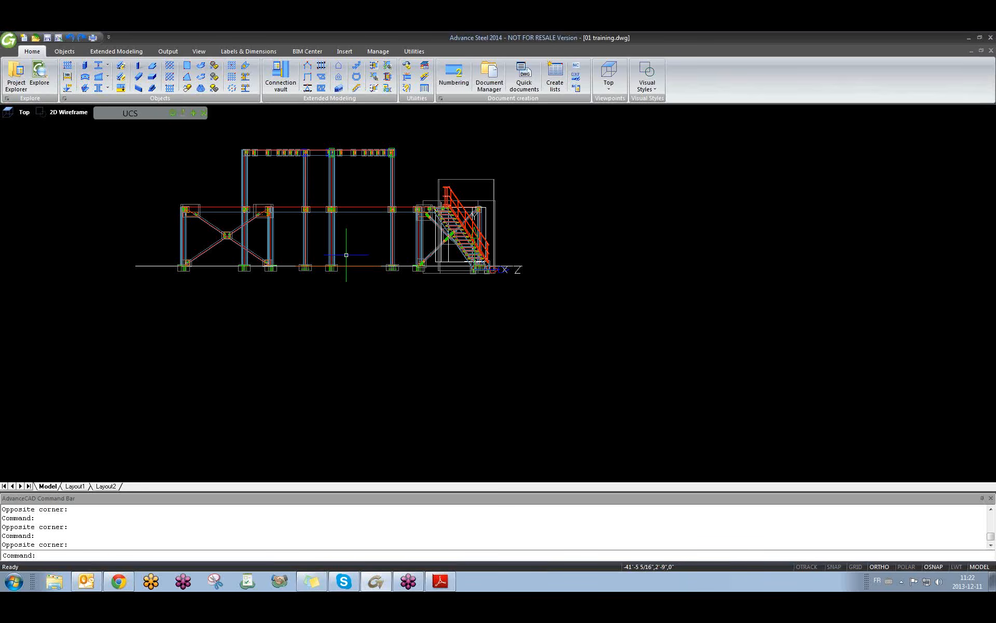
{"action": "left_click", "coordinate": [985, 79]}
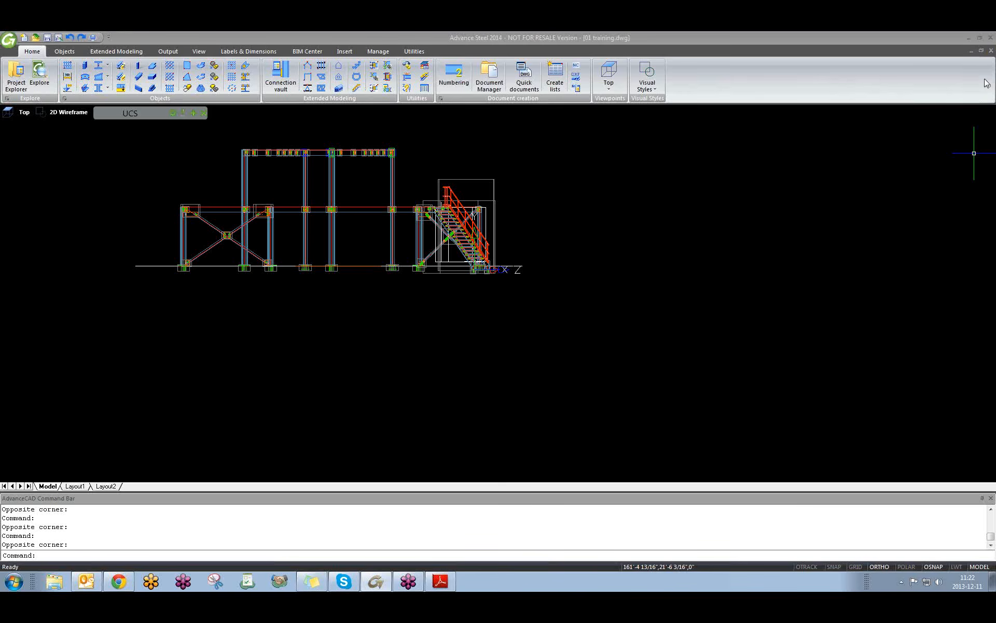